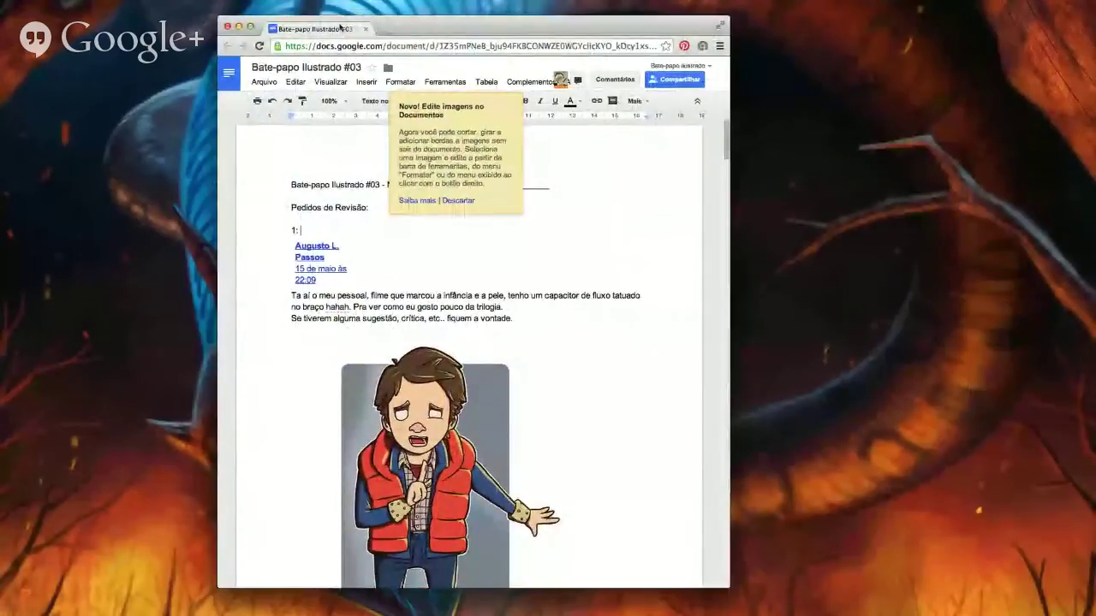
Enlarge the review-requests document window so it nearly fills the screen.
click(250, 27)
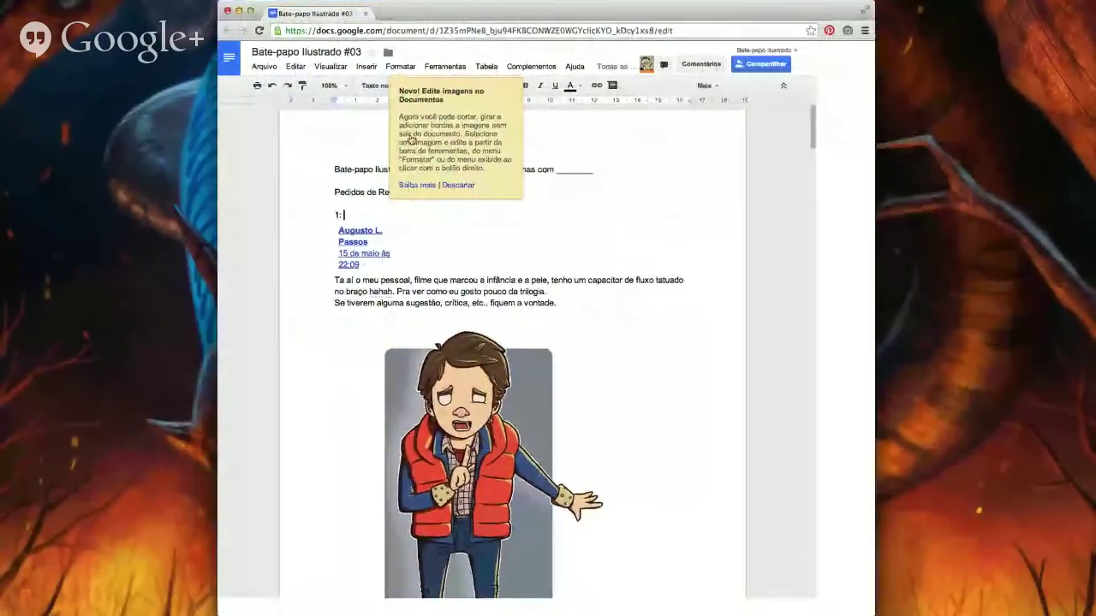
drag(220, 192, 32, 187)
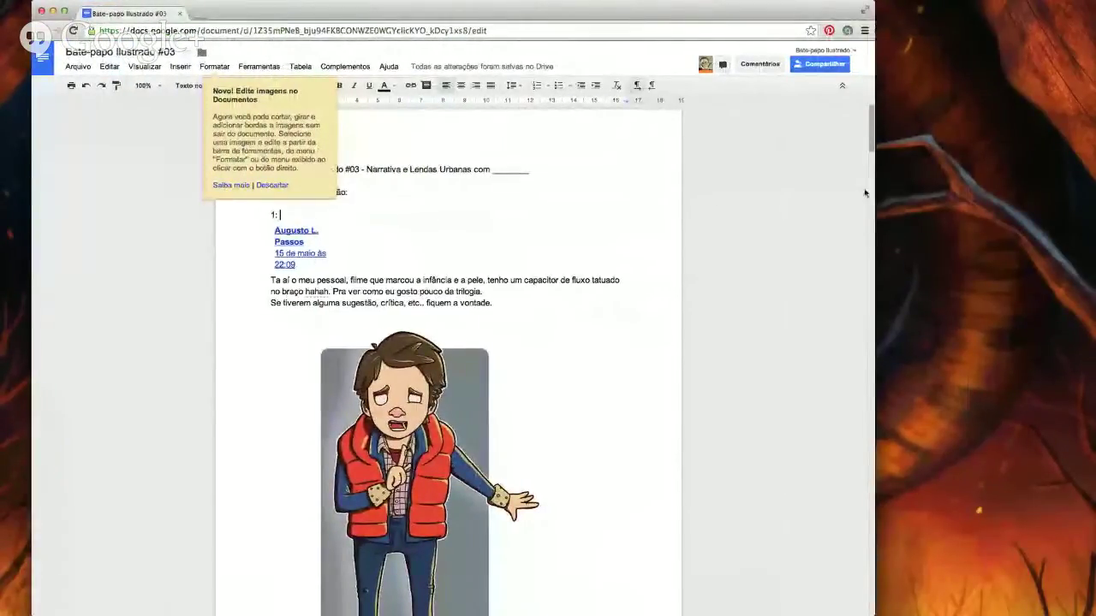
drag(871, 191, 1087, 192)
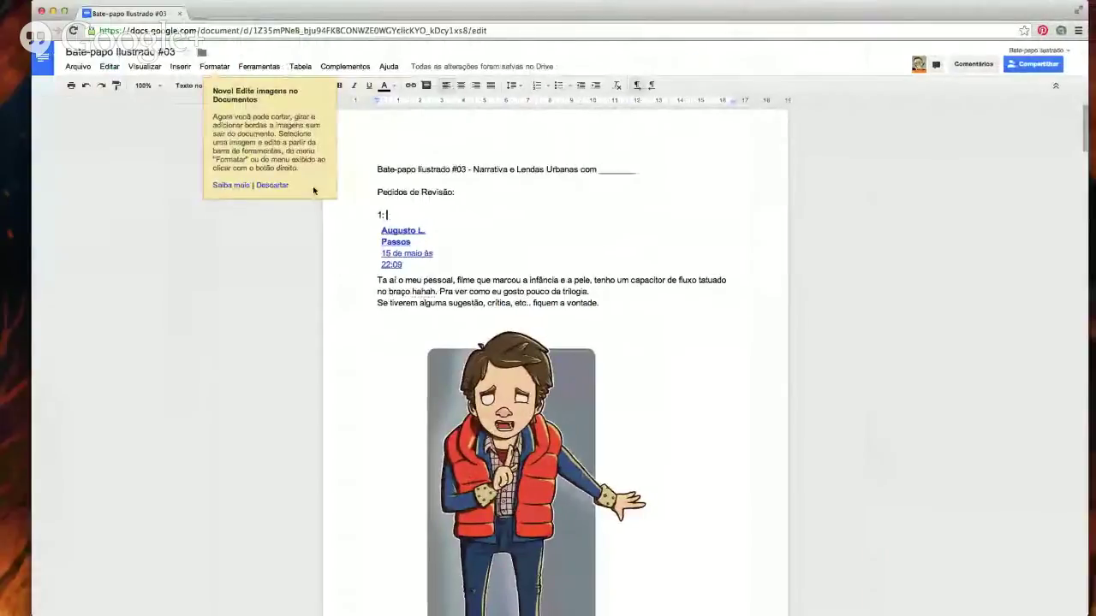
Dismiss the image-editing tip and select the first entry's character illustration.
click(267, 186)
click(401, 228)
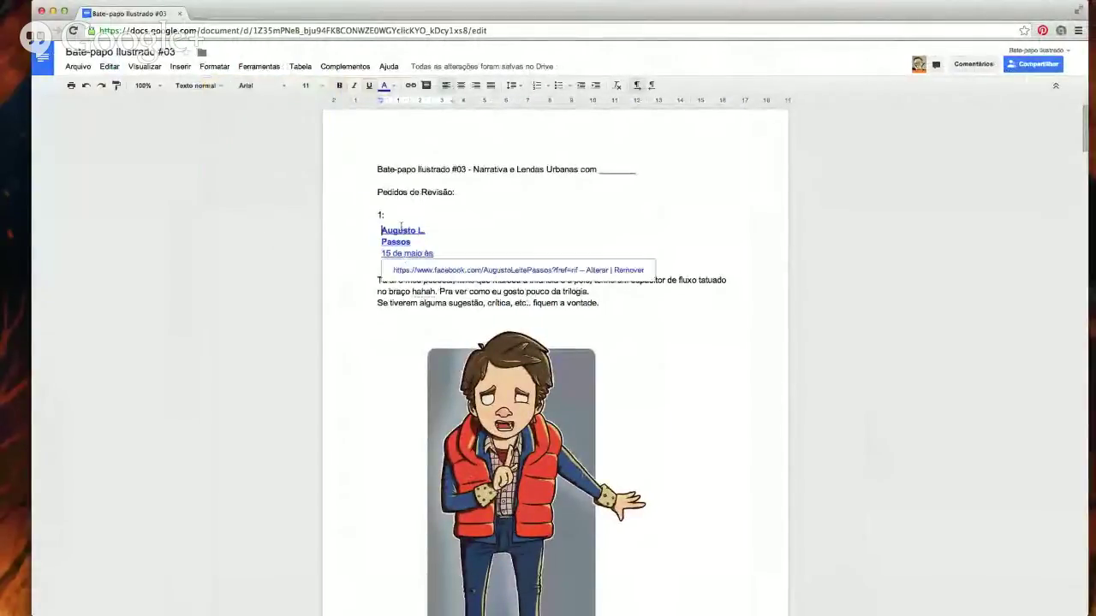
click(503, 371)
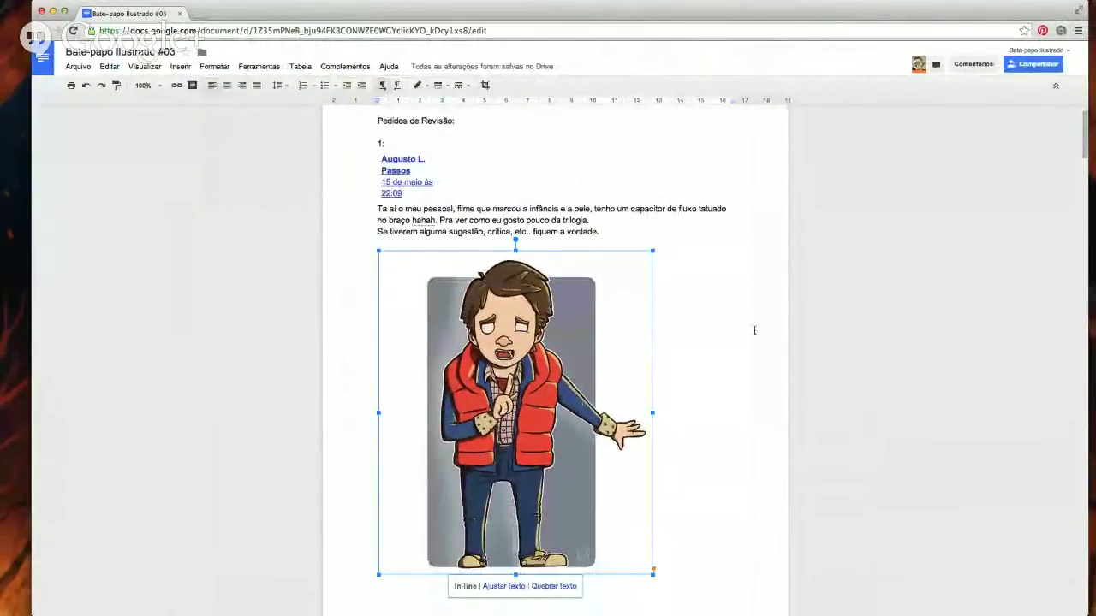
click(754, 330)
scroll(766, 317, down, 2)
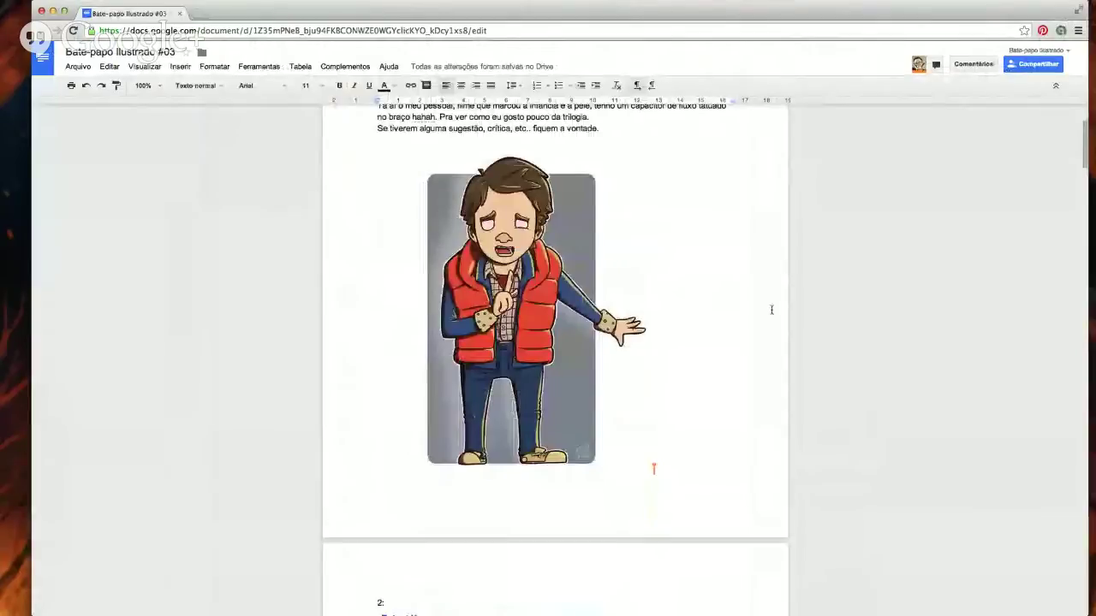
scroll(771, 310, up, 3)
scroll(772, 309, up, 1)
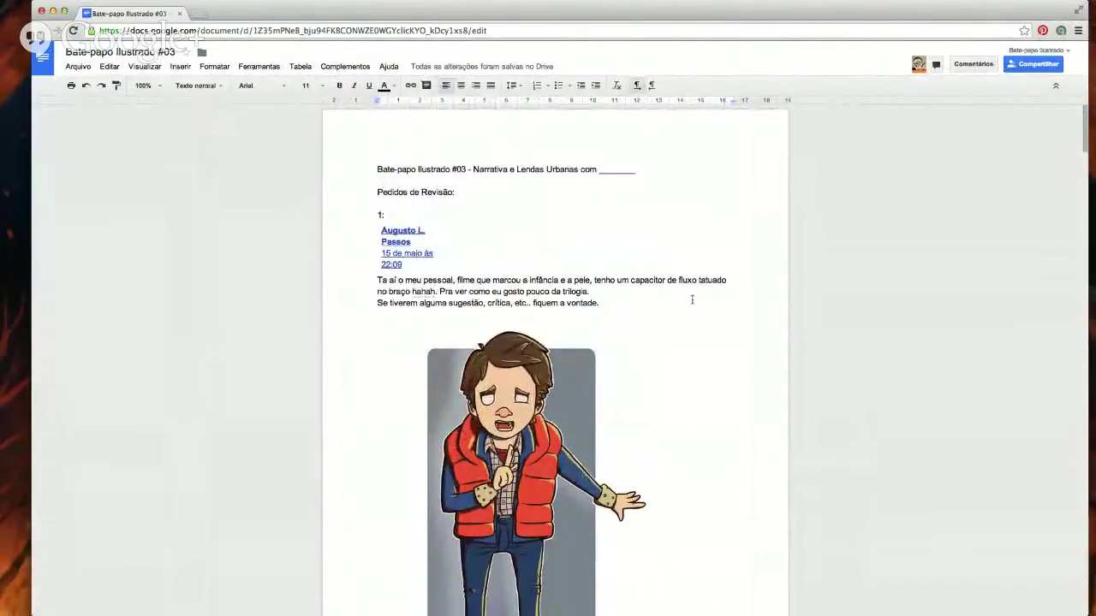
scroll(710, 299, down, 2)
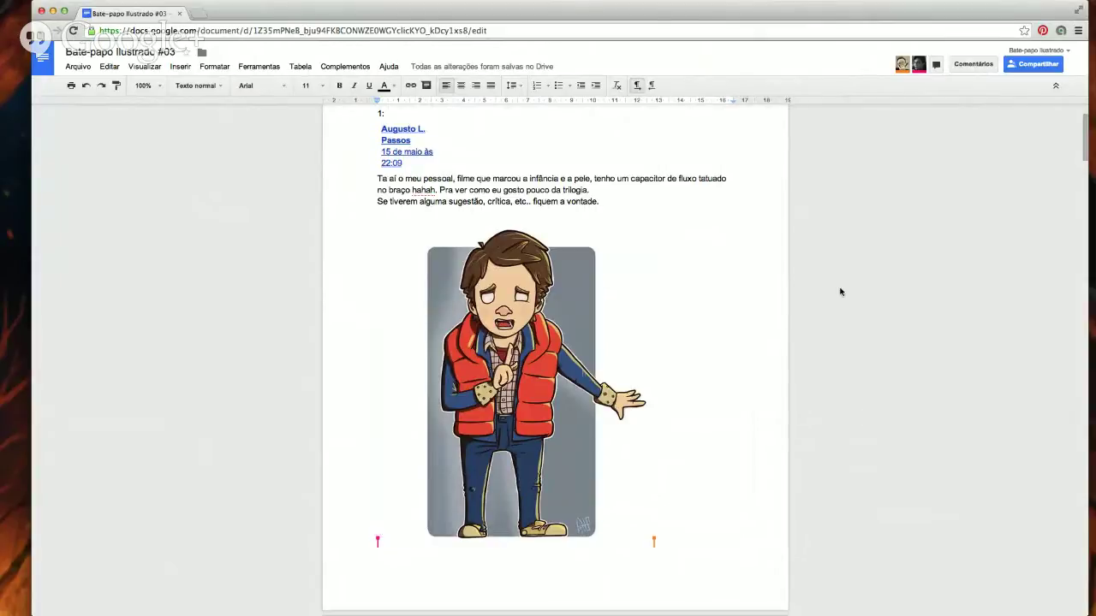
scroll(839, 292, down, 1)
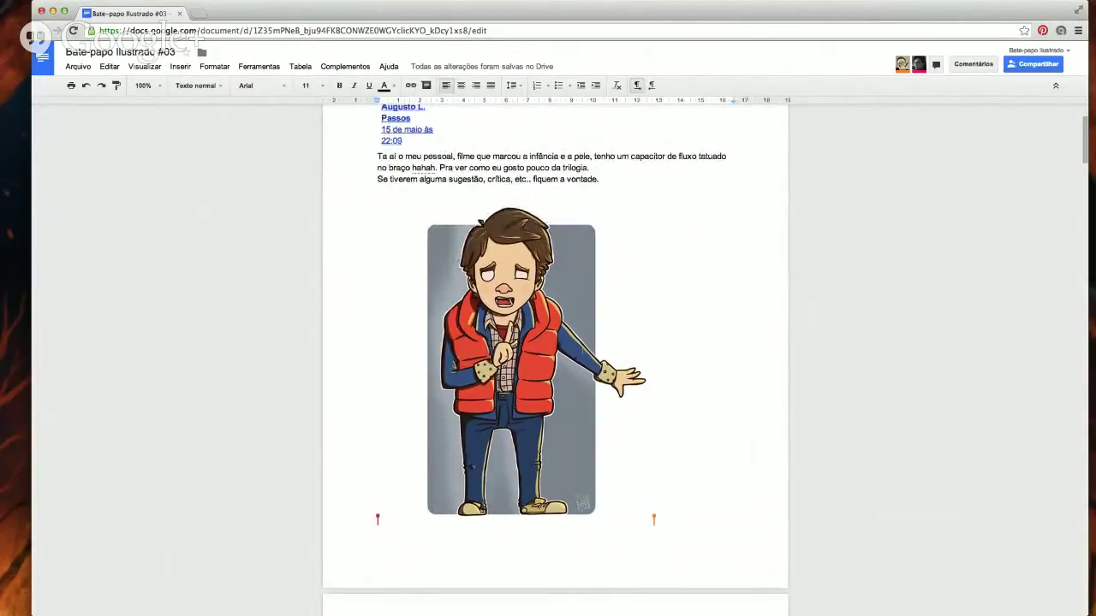
key(super+Tab)
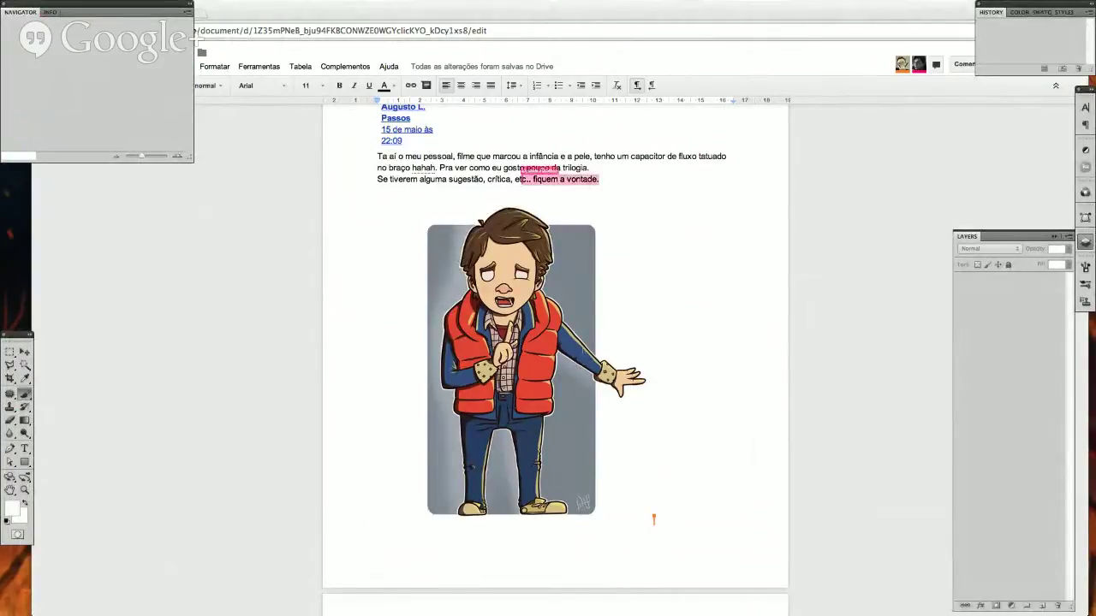
key(super+Tab)
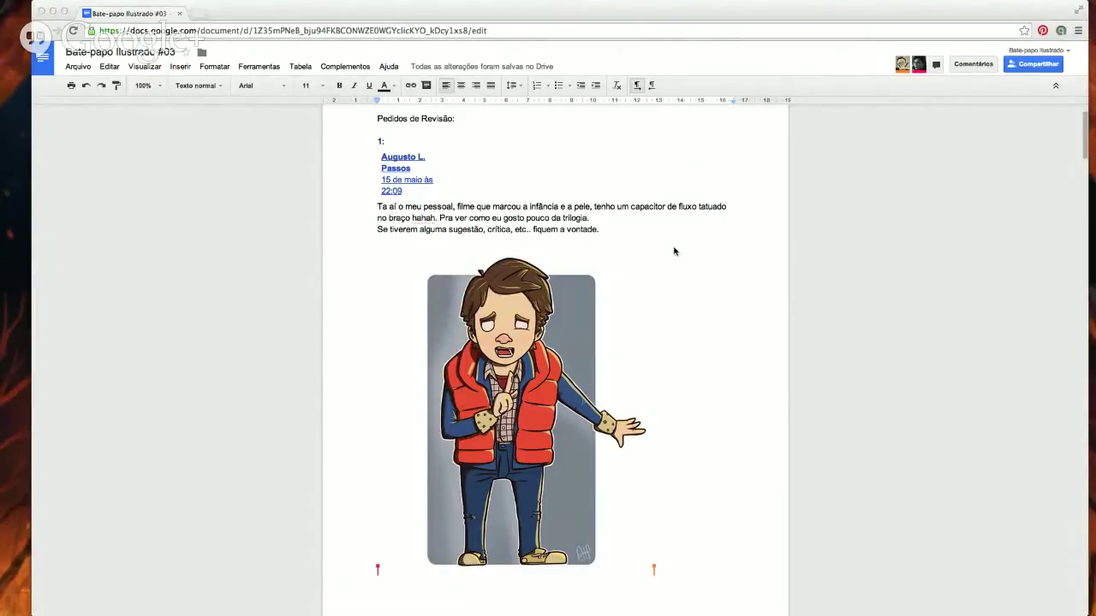
scroll(676, 243, up, 2)
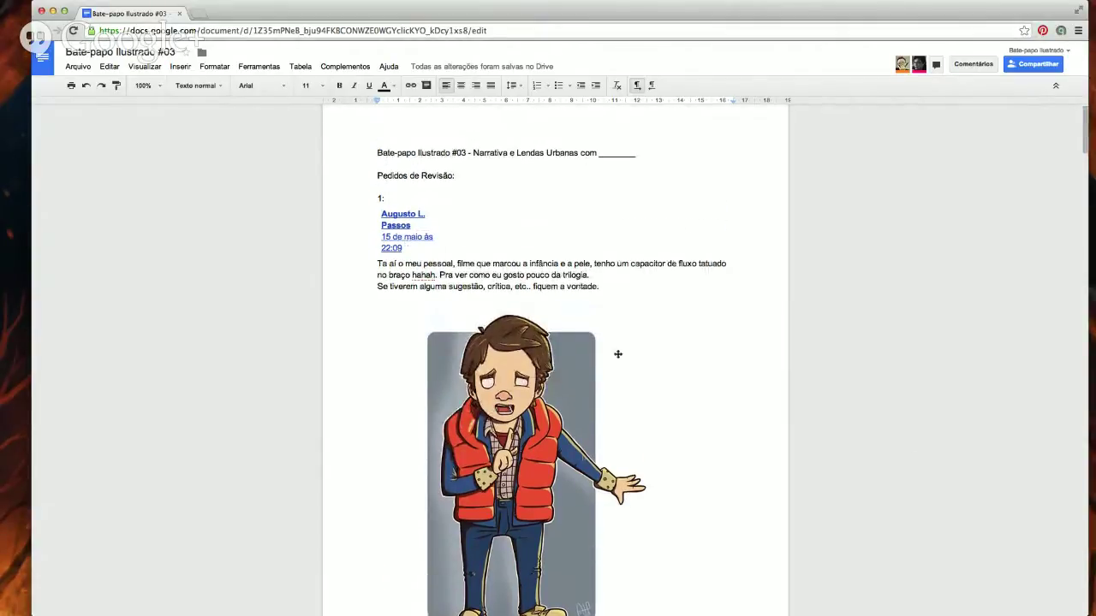
Scroll down to entry 2 with the girl and Totoro illustration.
scroll(678, 325, down, 10)
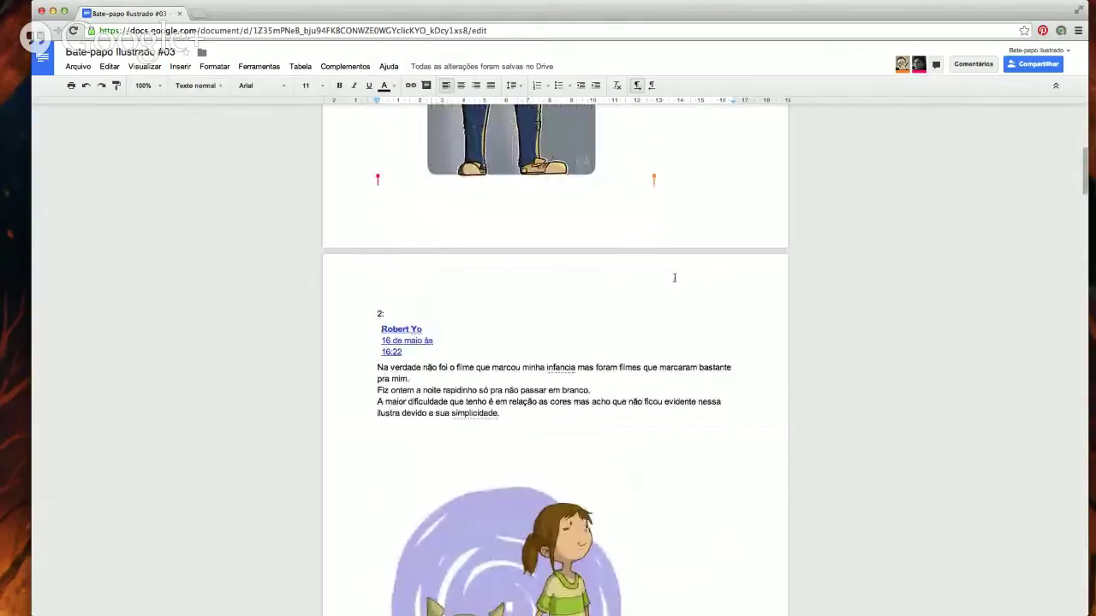
scroll(703, 278, down, 4)
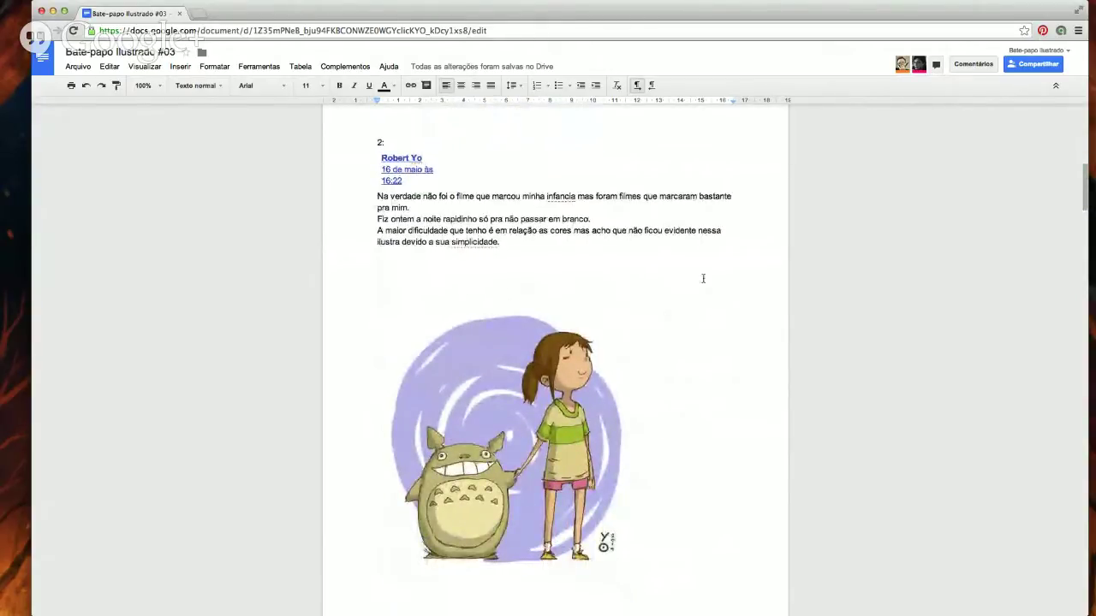
scroll(702, 278, down, 1)
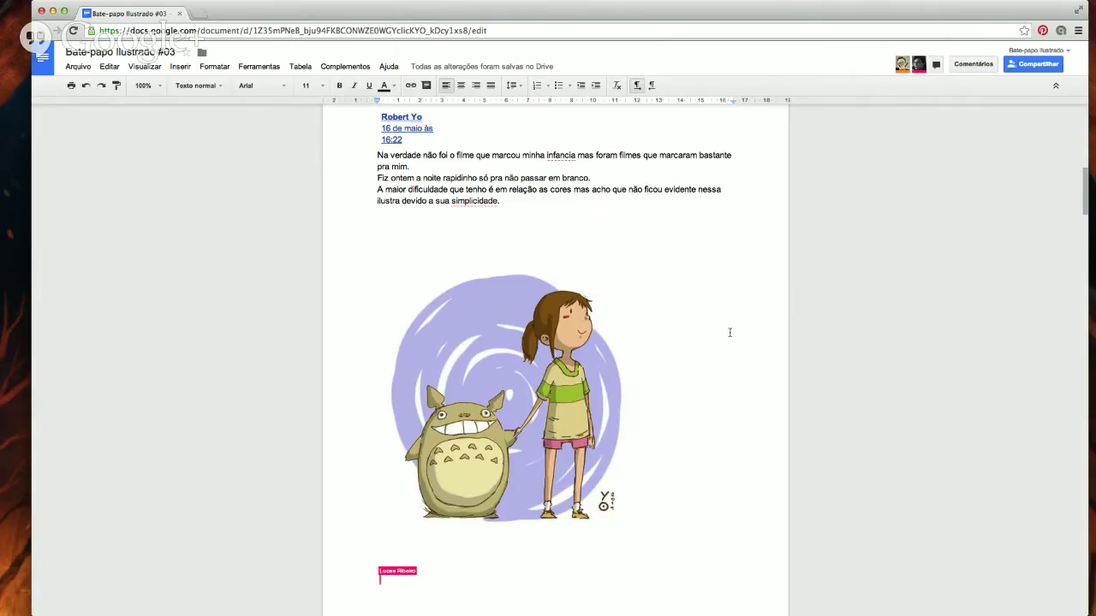
scroll(729, 331, down, 3)
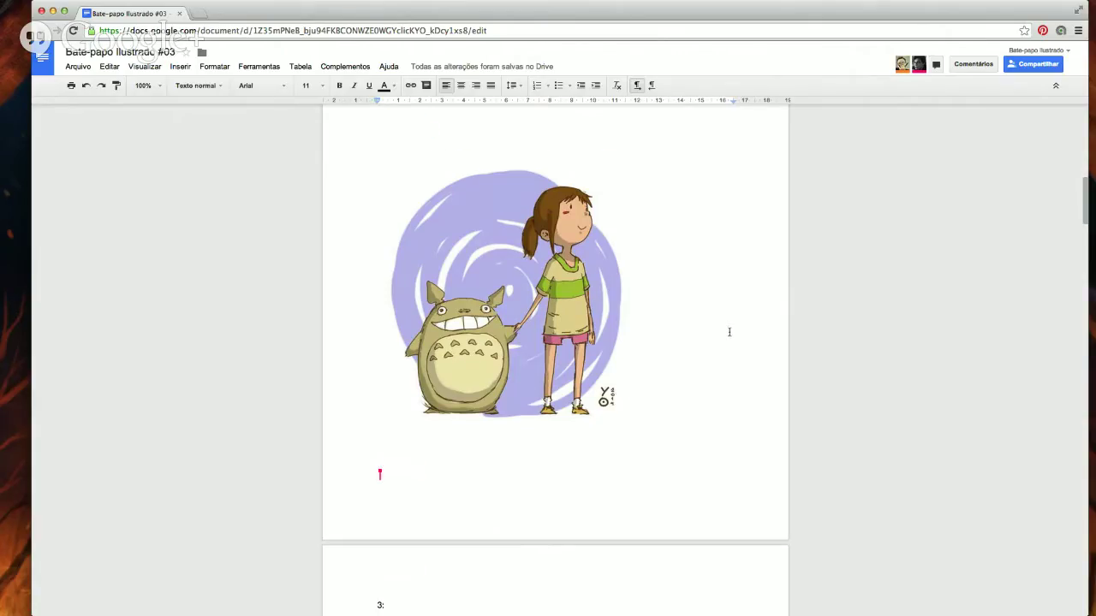
Scroll to entry 3 and look over the Nausicaa glider painting.
scroll(730, 331, down, 9)
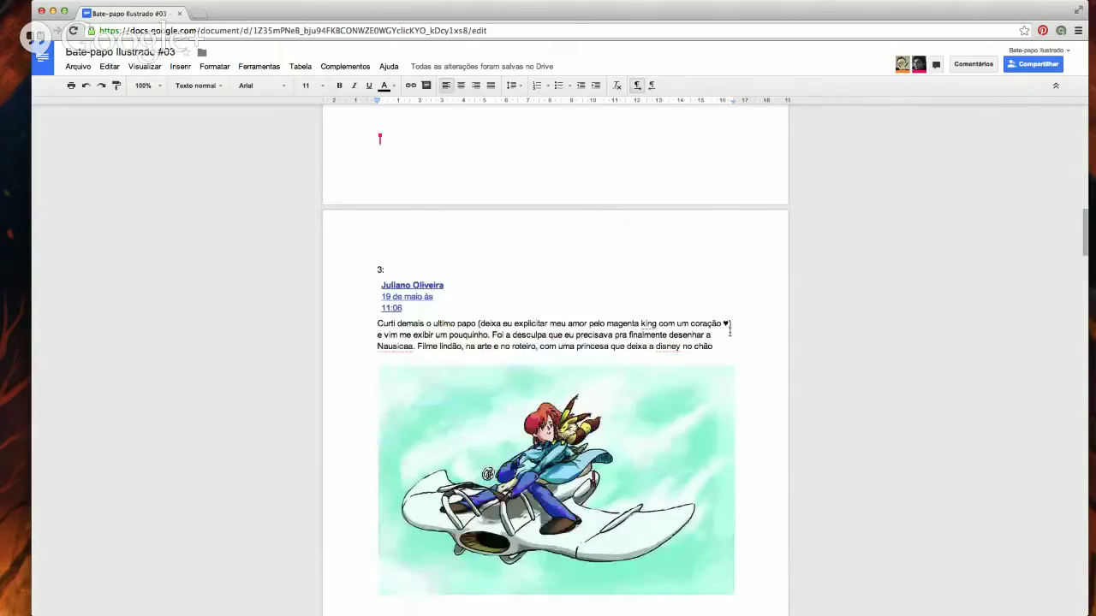
scroll(729, 331, down, 2)
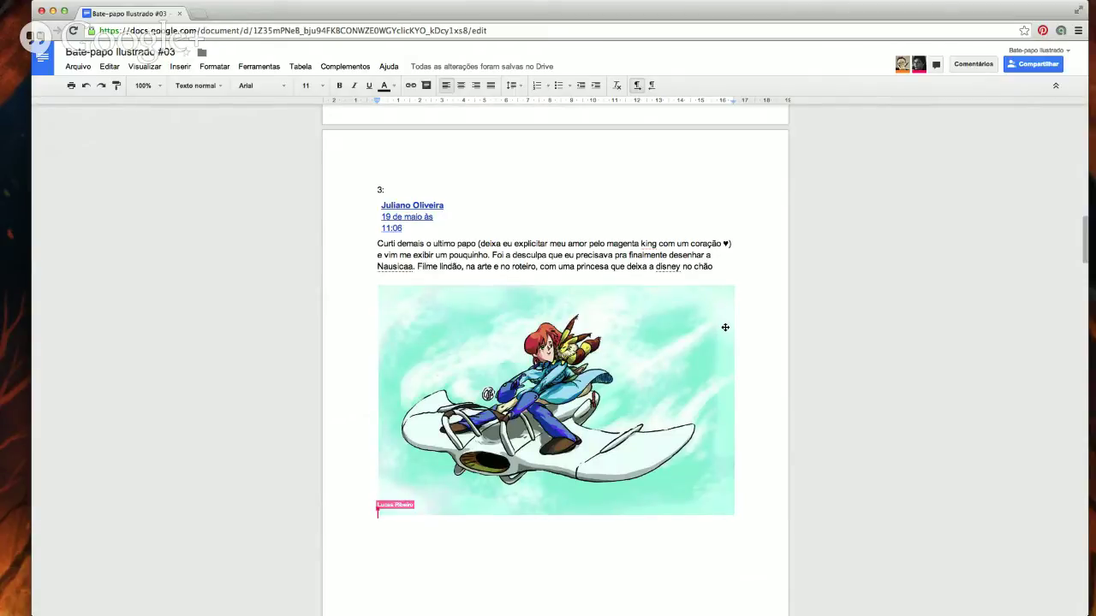
scroll(727, 329, down, 2)
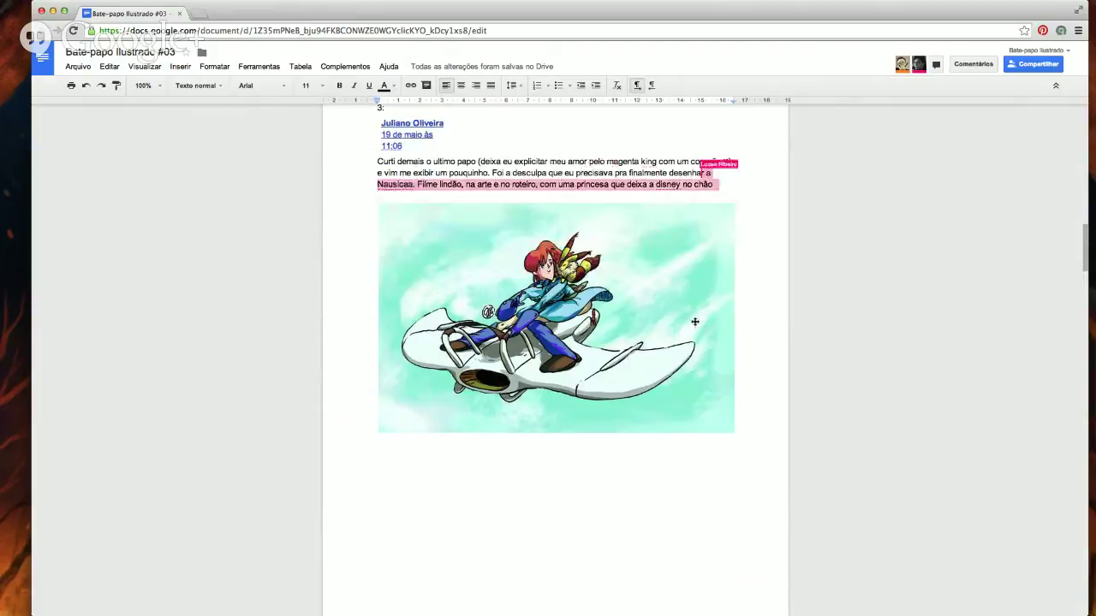
scroll(693, 318, up, 2)
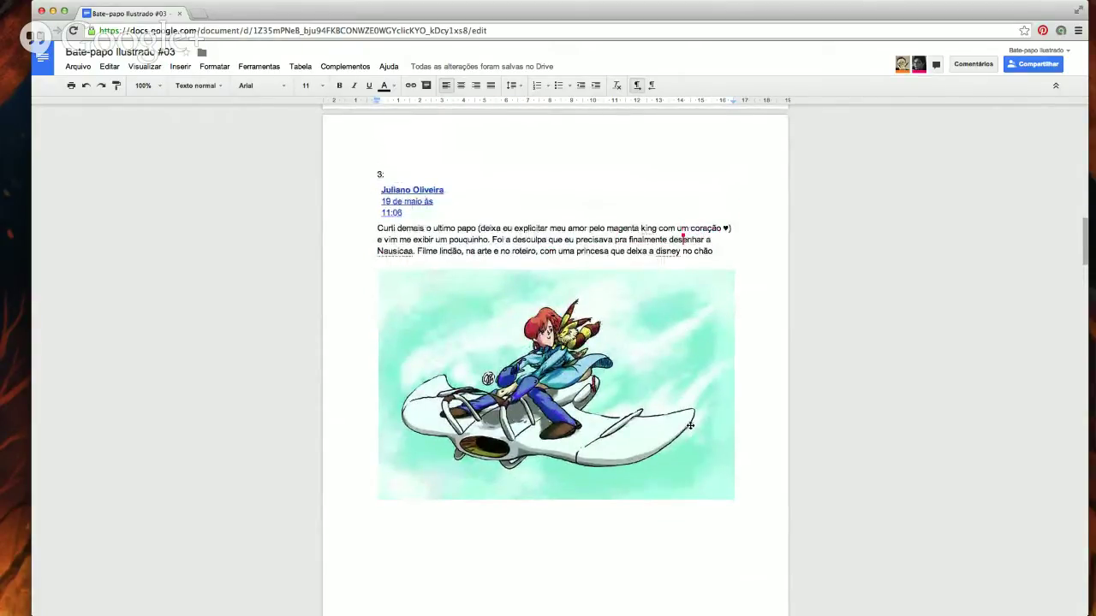
scroll(690, 426, up, 5)
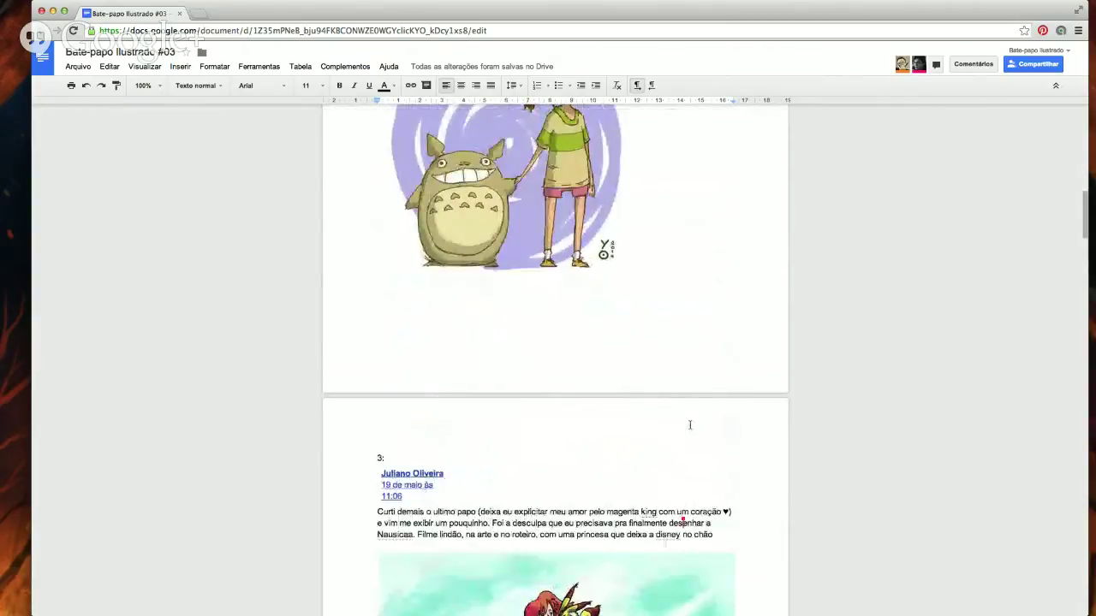
scroll(690, 425, down, 4)
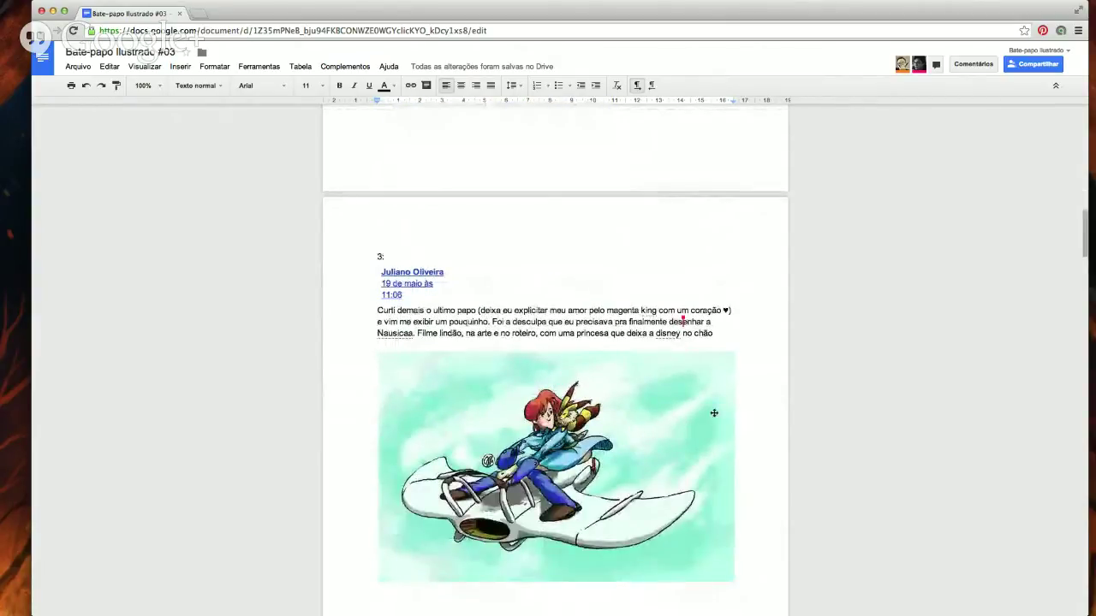
scroll(686, 405, down, 12)
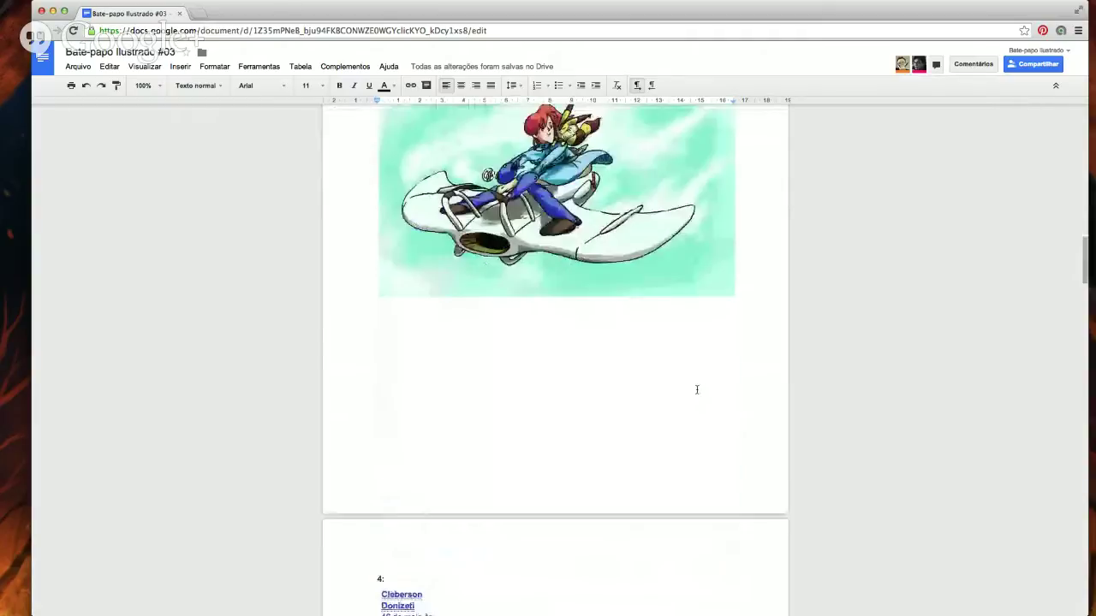
Scroll past the dark Godfather portrait to entry 5's Poltergeist image.
scroll(697, 247, down, 1)
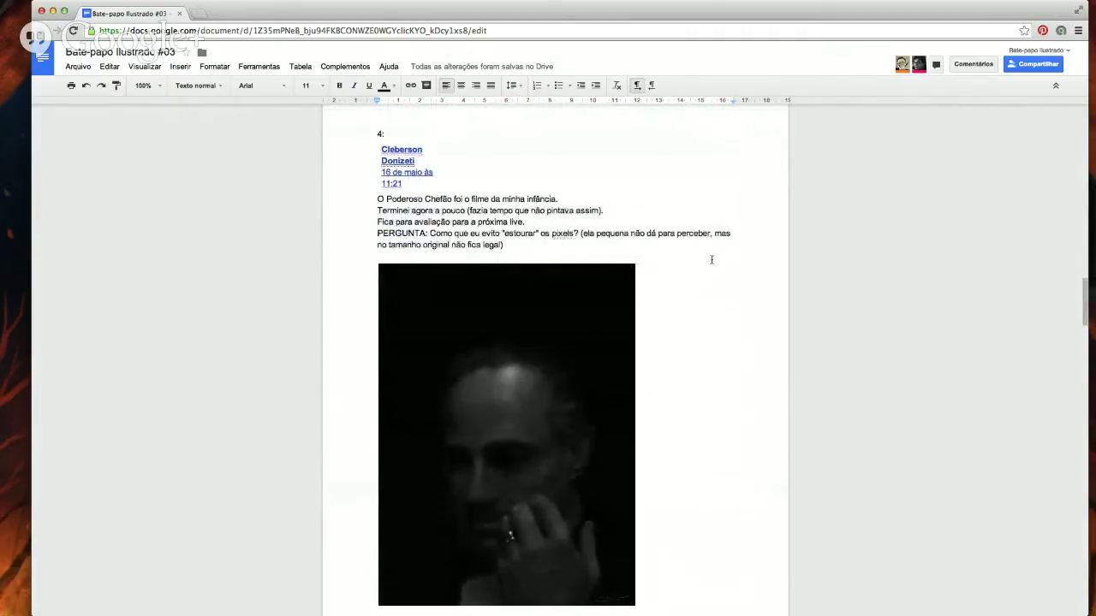
scroll(711, 271, down, 1)
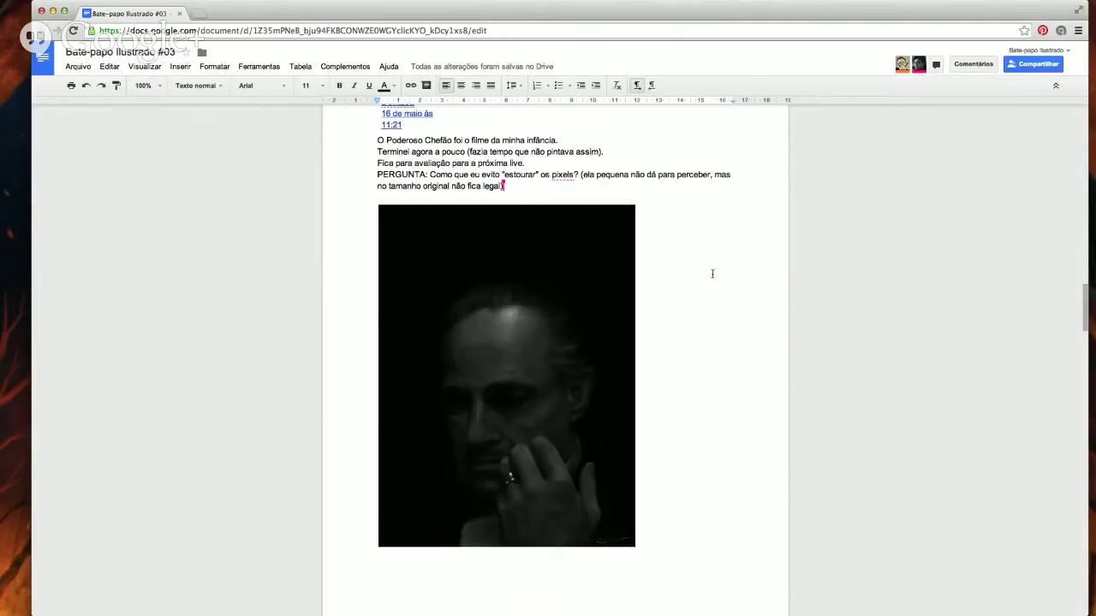
scroll(711, 273, down, 5)
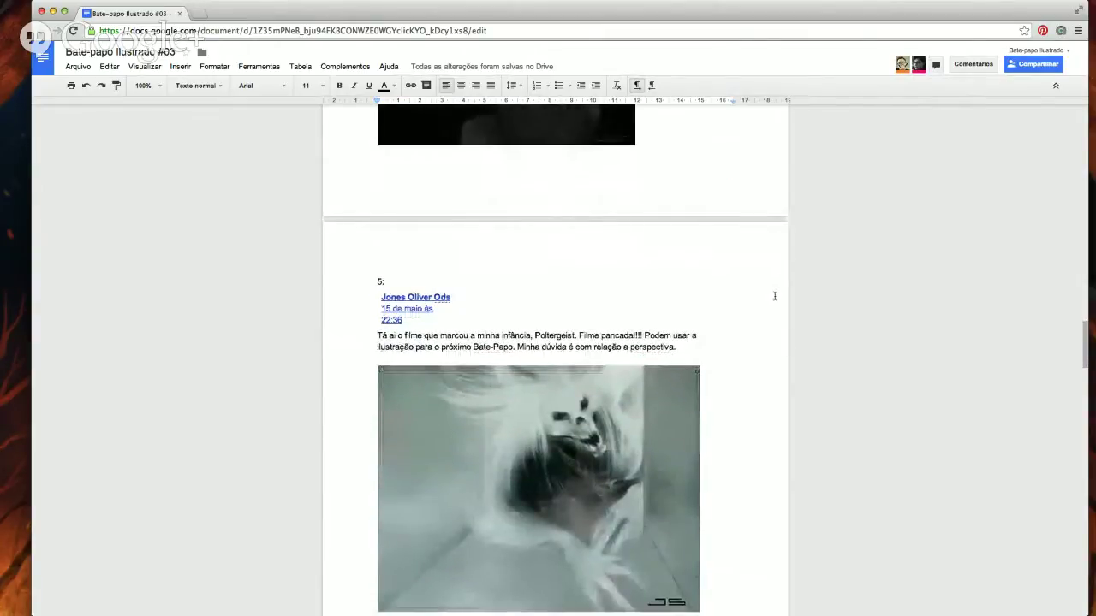
scroll(774, 296, down, 1)
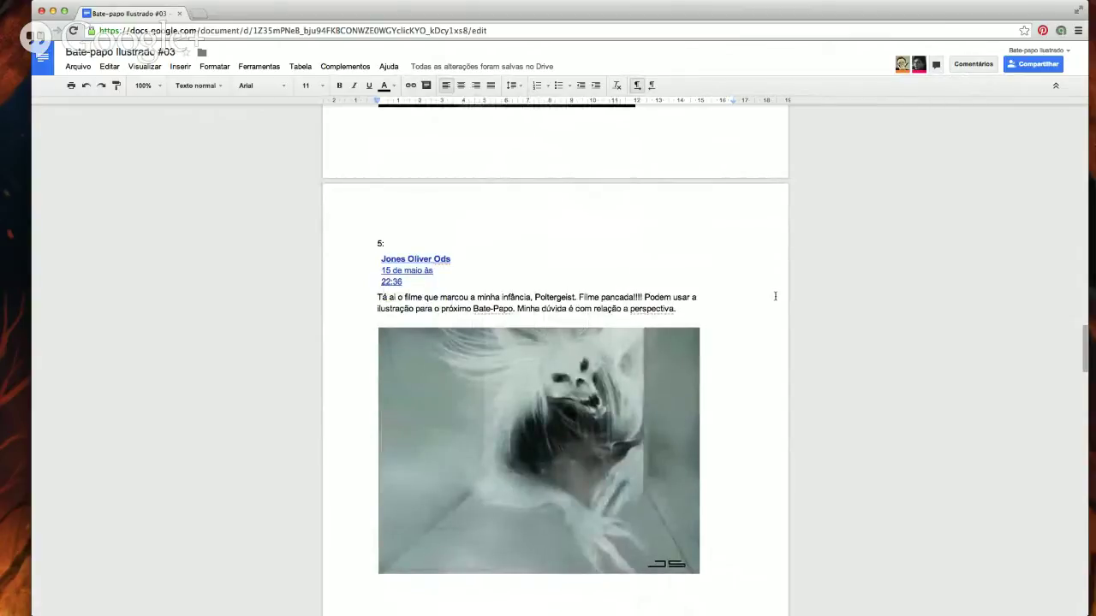
scroll(760, 295, down, 3)
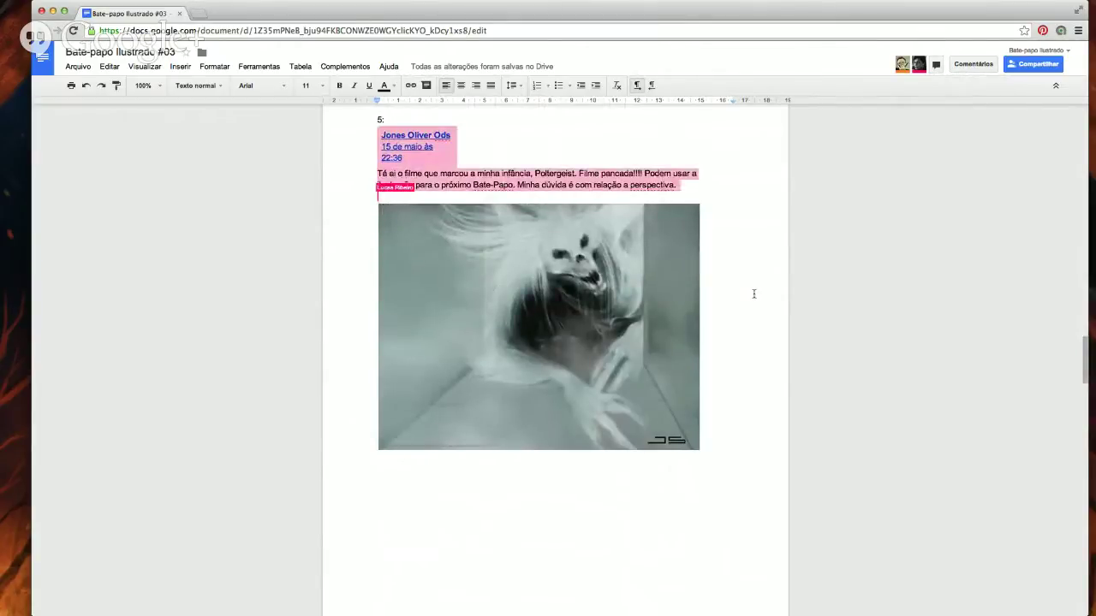
scroll(753, 293, down, 3)
scroll(754, 292, up, 3)
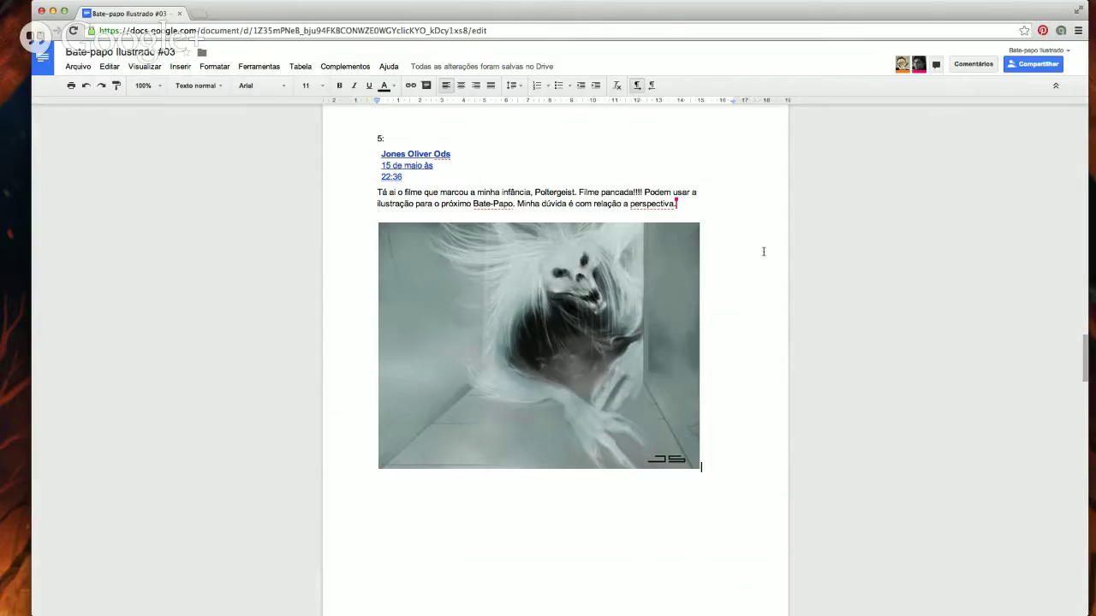
Scroll past the Django Unchained entry to the Legolas archer post.
scroll(785, 286, down, 3)
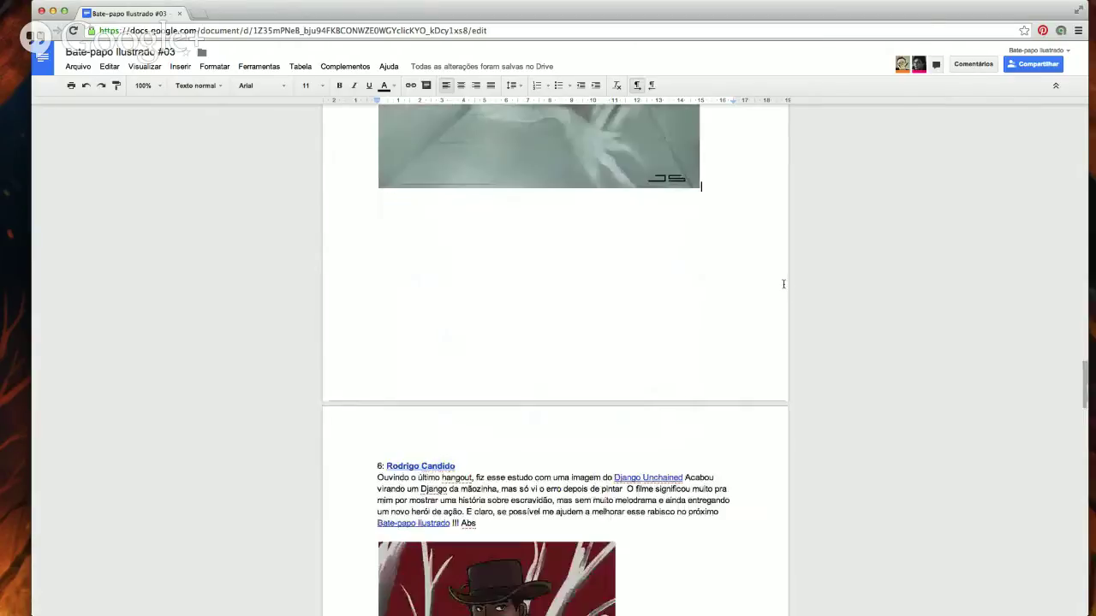
scroll(746, 252, down, 4)
scroll(746, 252, up, 1)
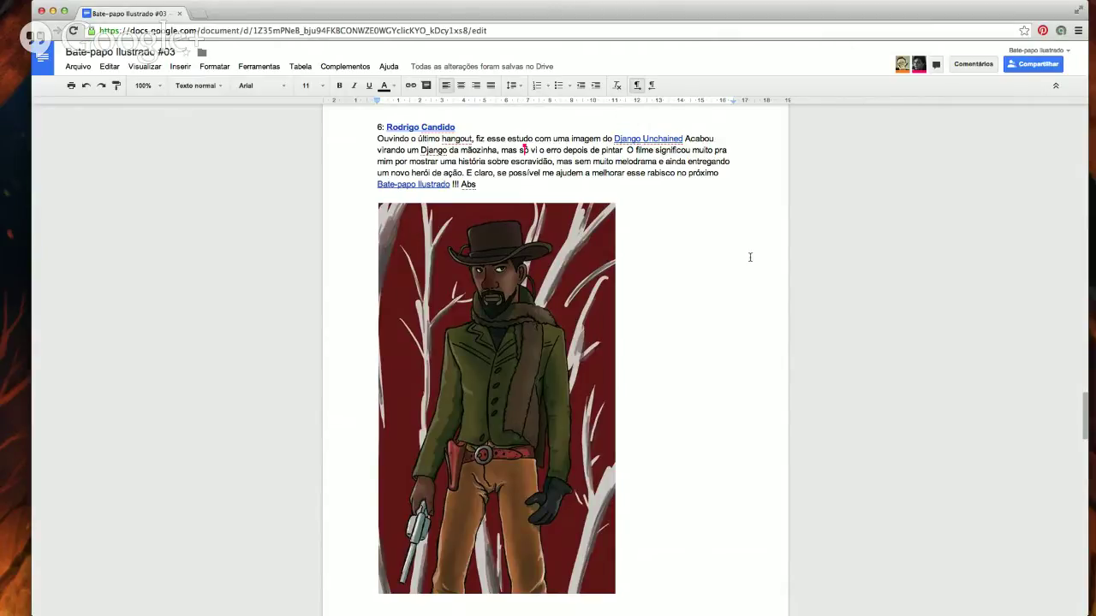
scroll(750, 257, down, 10)
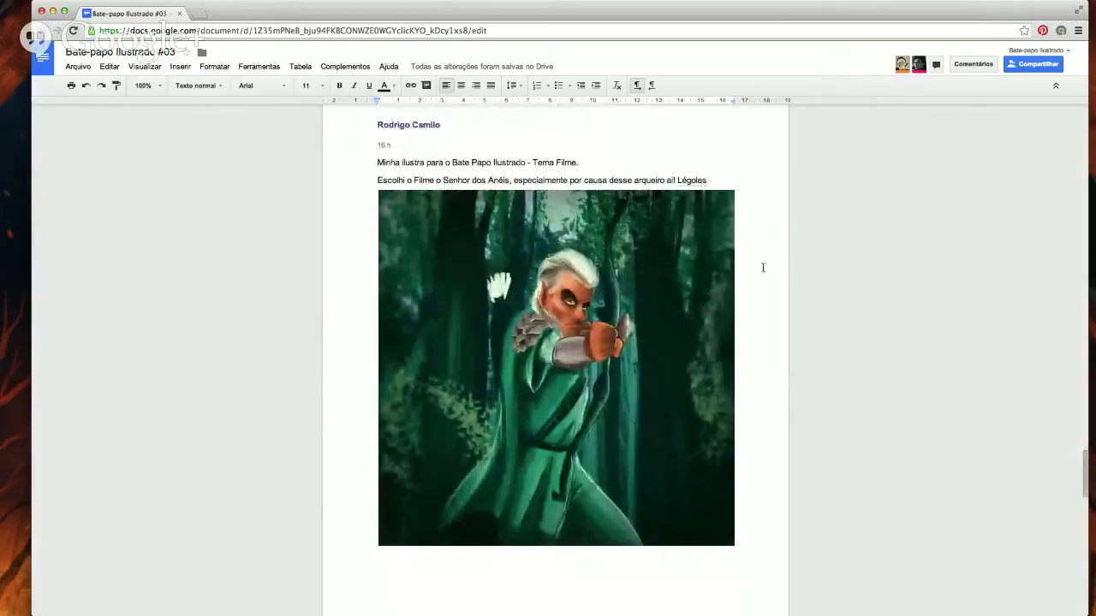
Scroll down to the Operação Condor post with its desert scene.
scroll(763, 267, down, 3)
scroll(762, 267, up, 3)
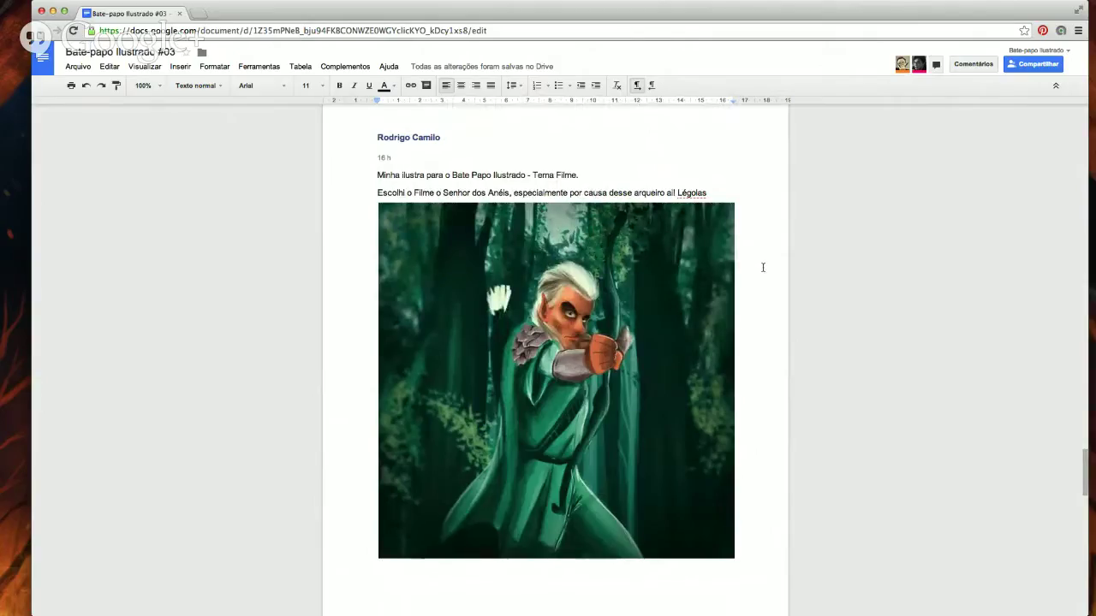
scroll(763, 267, down, 3)
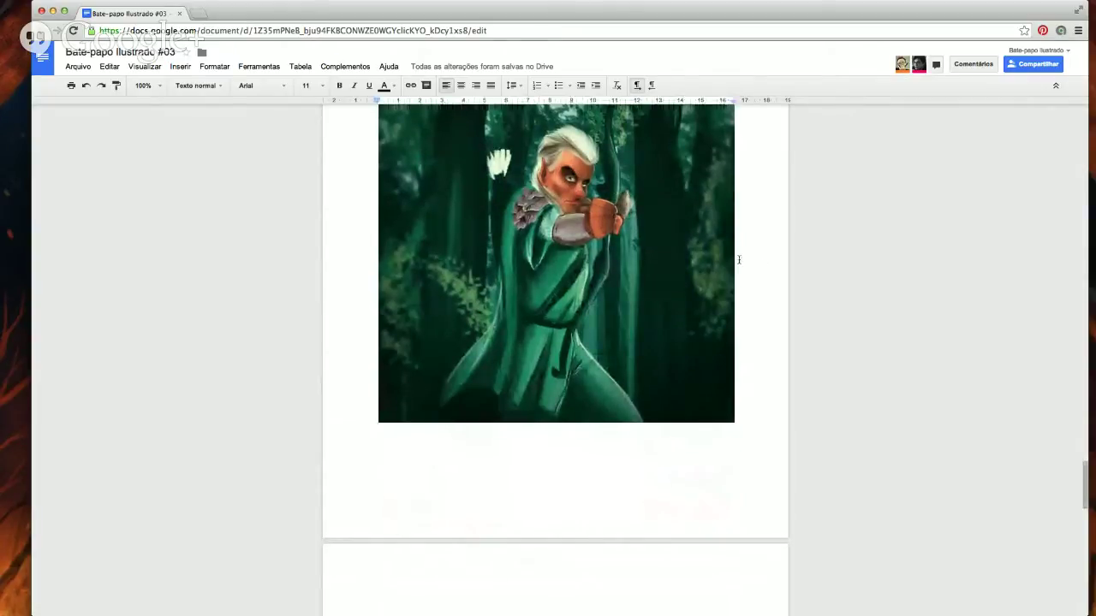
scroll(739, 260, down, 8)
scroll(738, 258, down, 3)
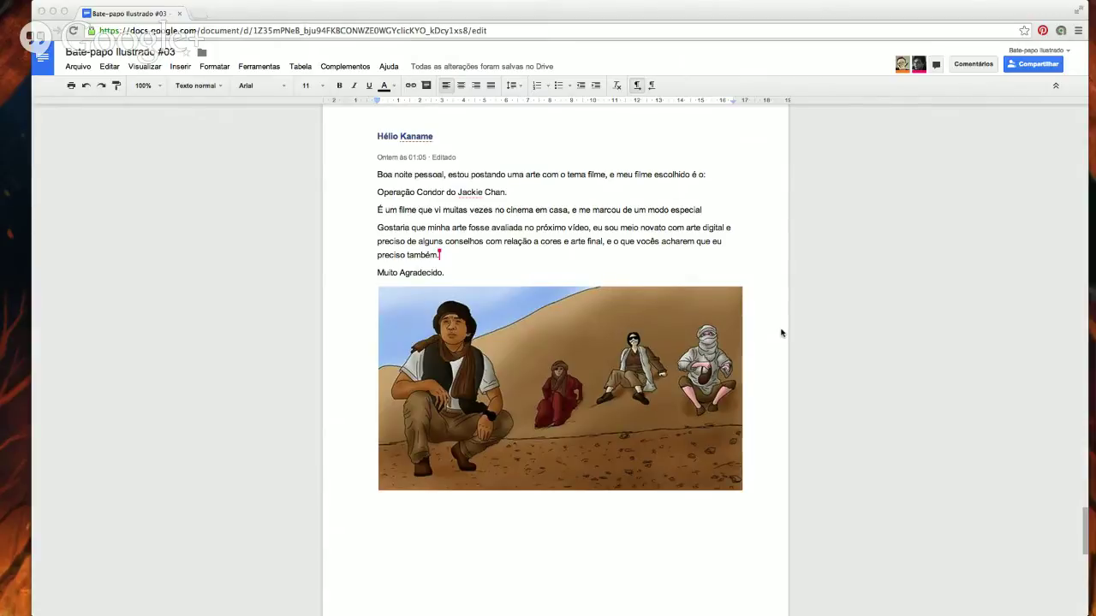
Scroll to the Once Upon a Time in the West post's two face studies.
scroll(782, 332, down, 5)
scroll(780, 332, down, 5)
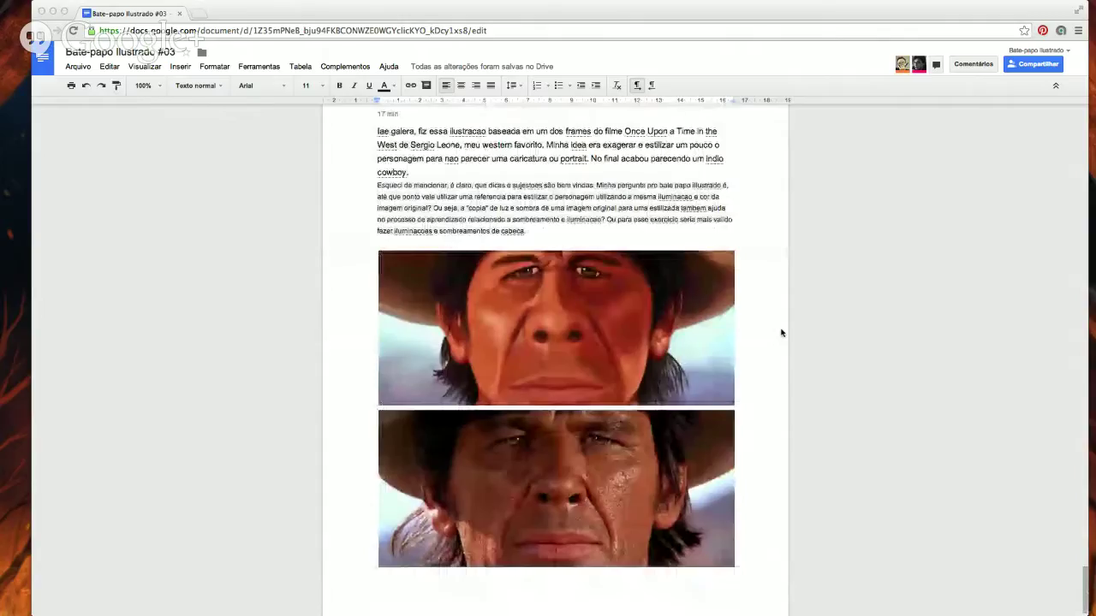
scroll(780, 332, up, 1)
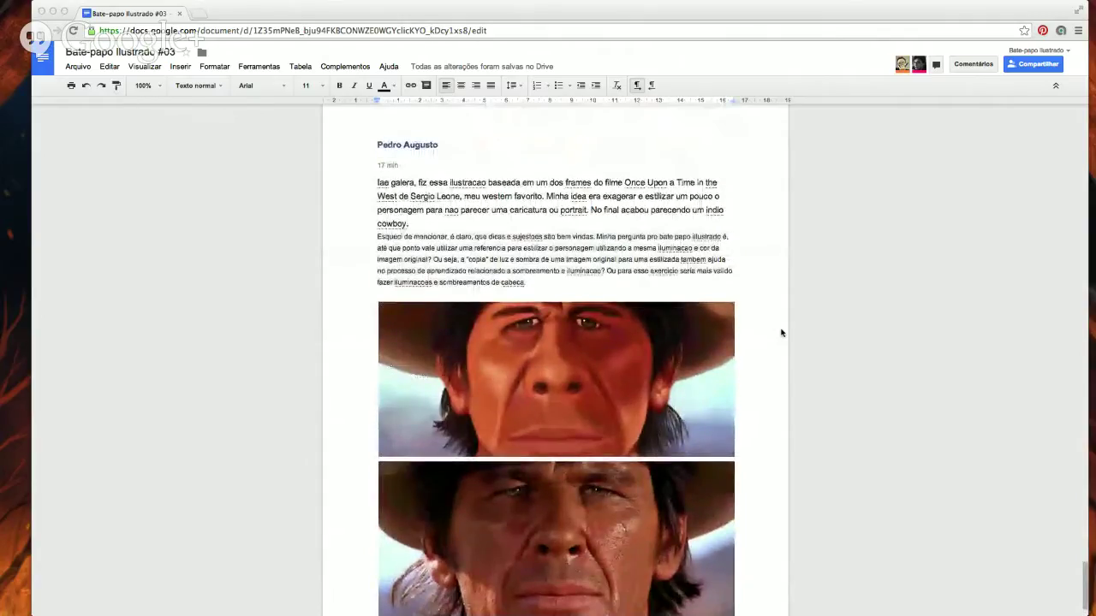
scroll(780, 332, down, 1)
scroll(781, 332, up, 1)
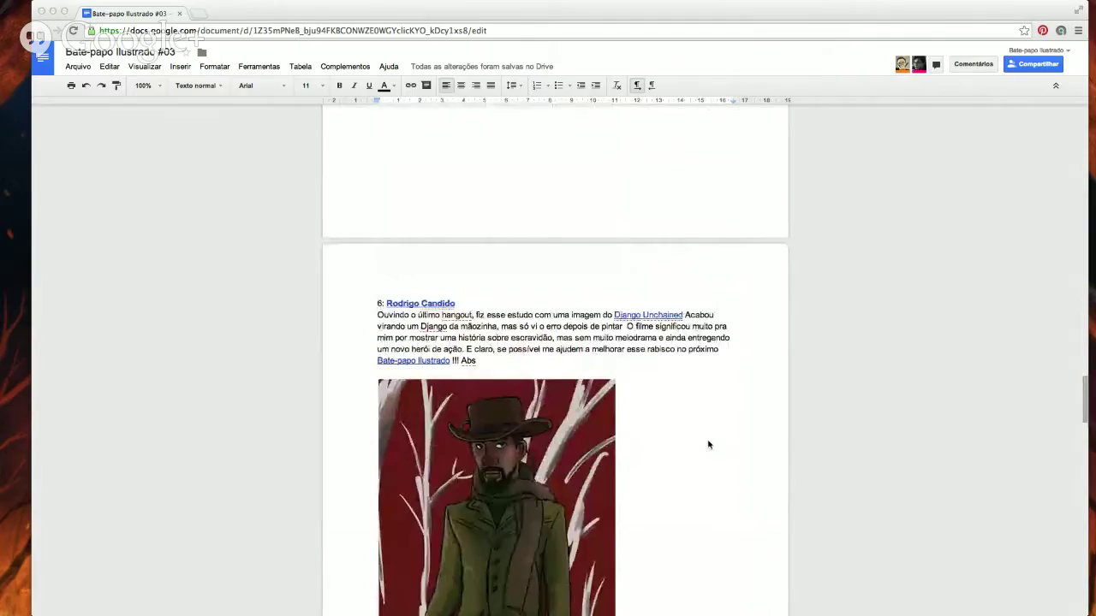
Return to entry 6's Django drawing and switch to it in Photoshop.
scroll(708, 445, down, 2)
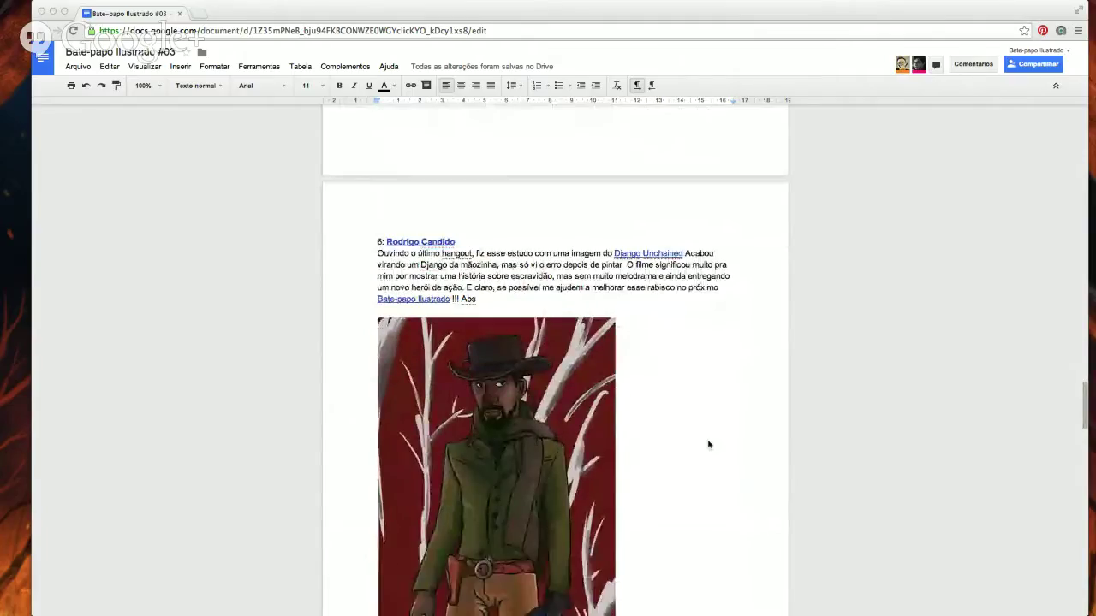
scroll(707, 445, down, 2)
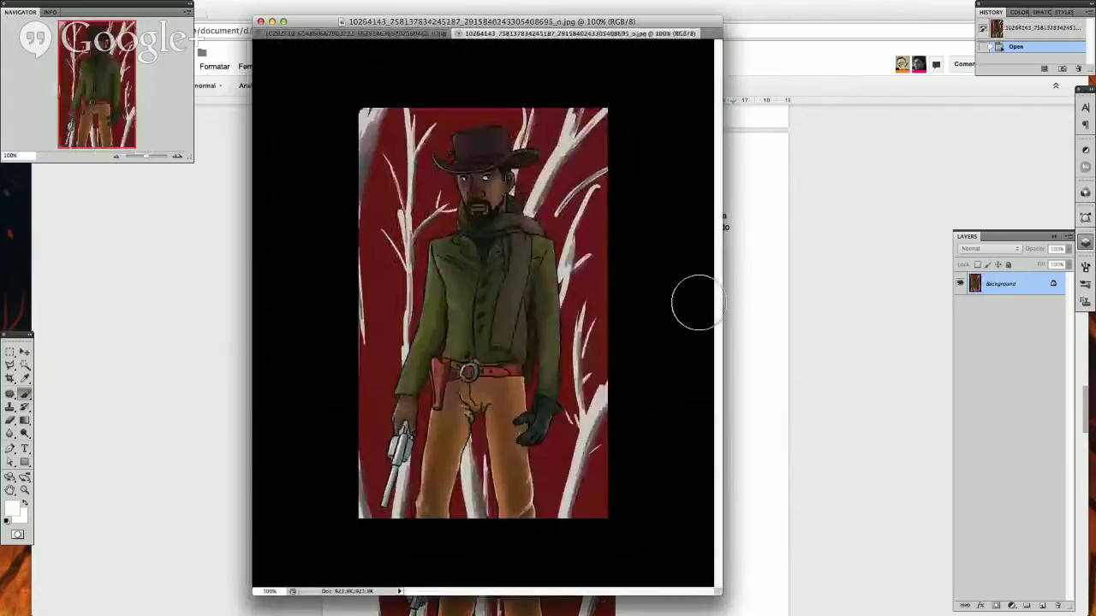
key(f)
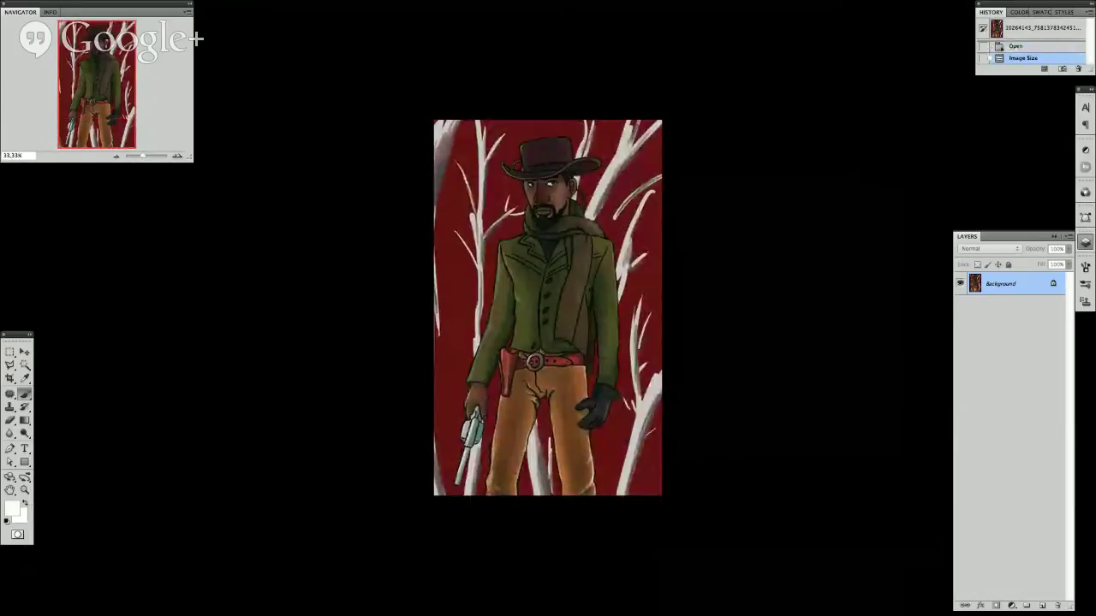
Hide the panels, zoom out and recentre the whole Django drawing in view.
key(Tab)
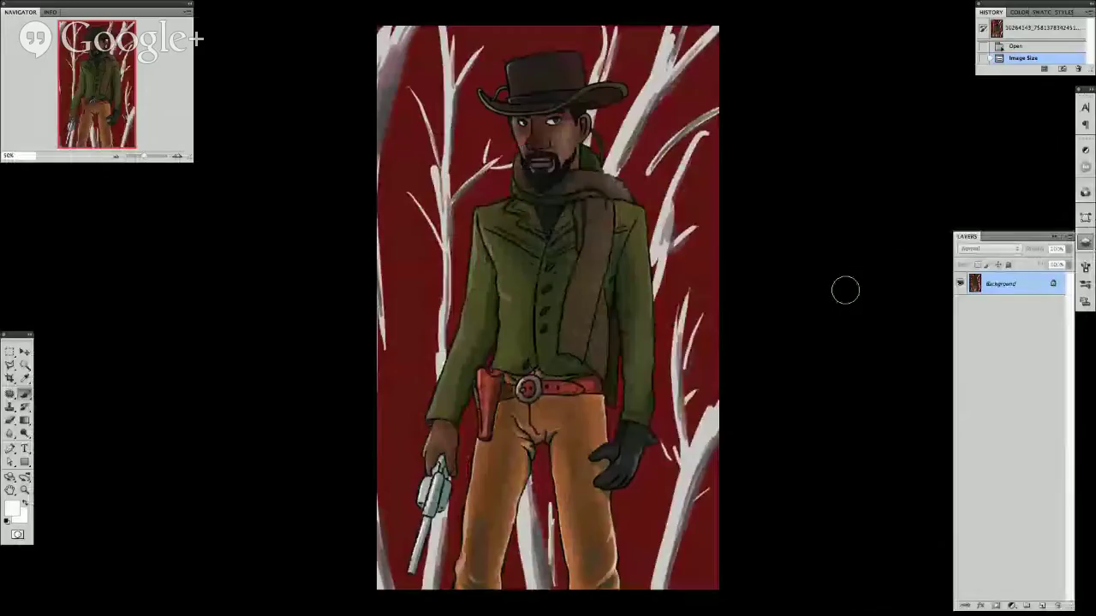
key(ctrl+minus)
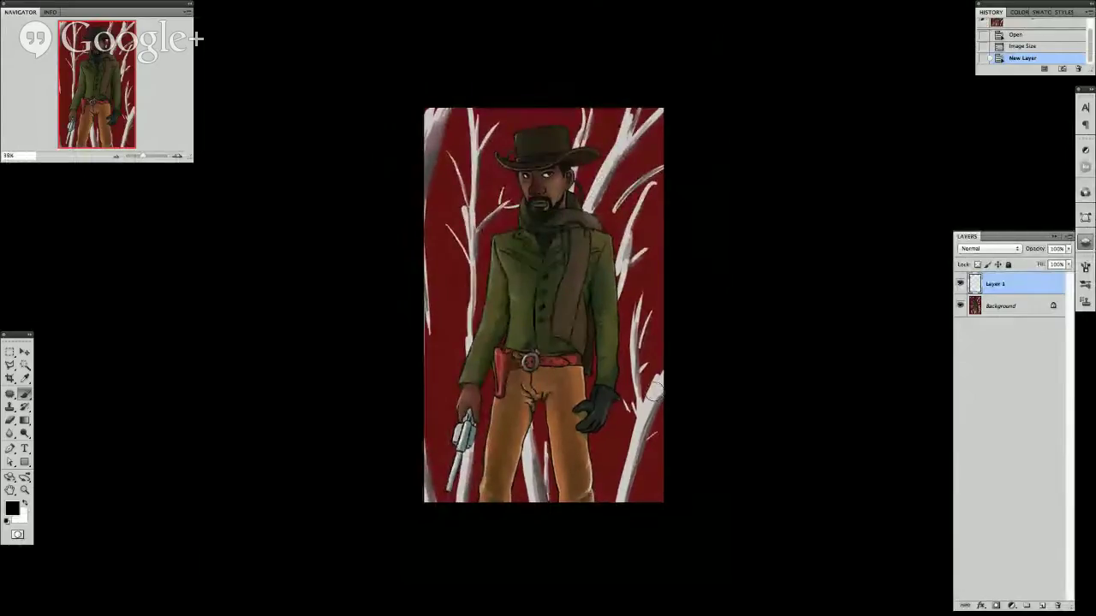
drag(745, 286, 827, 286)
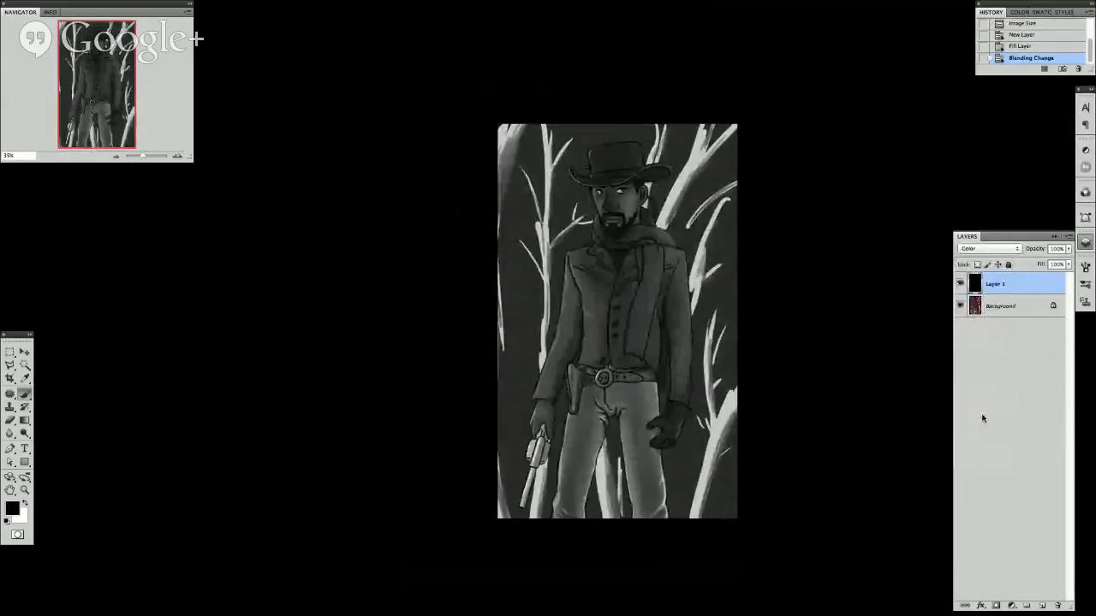
Hide the black Color-mode Layer 1 to restore the drawing's full colour.
click(960, 283)
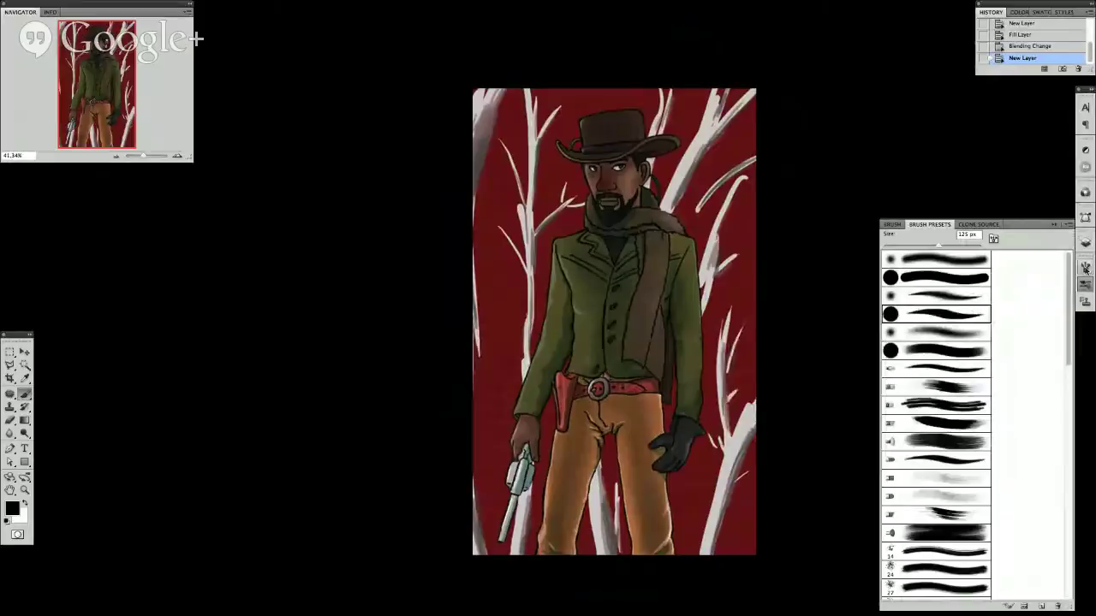
Enable brush Transfer for pressure strokes and zoom in closely on the cowboy figure.
click(891, 223)
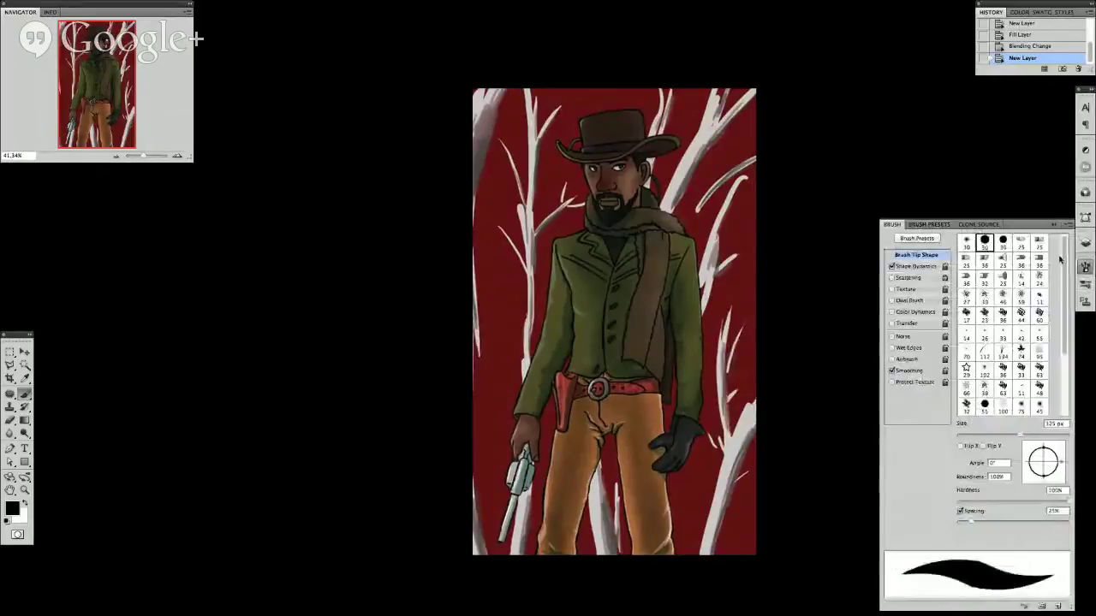
click(907, 323)
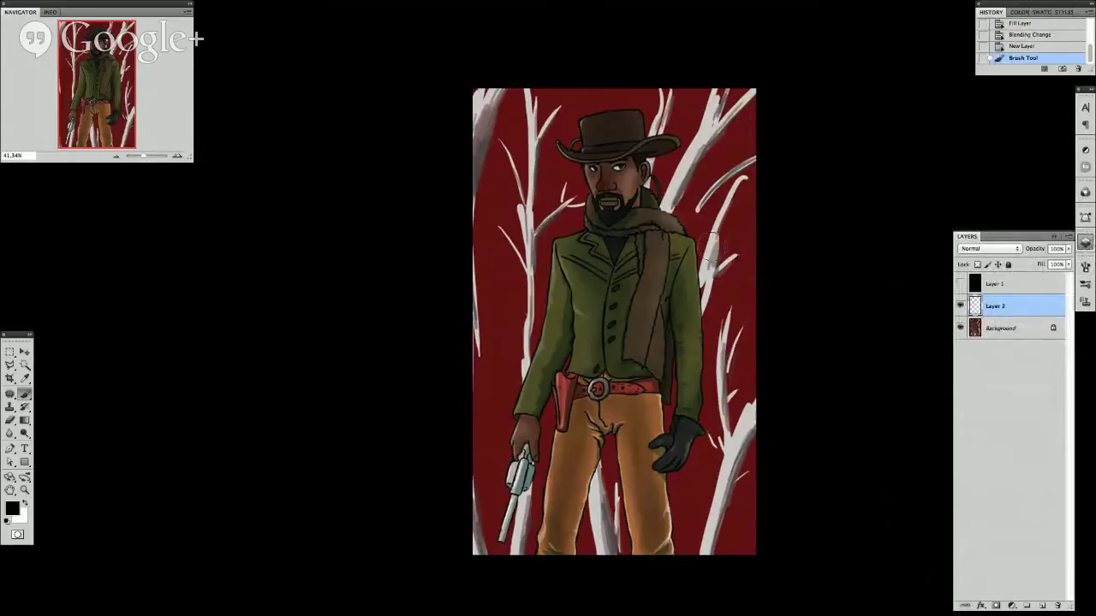
key(ctrl+plus)
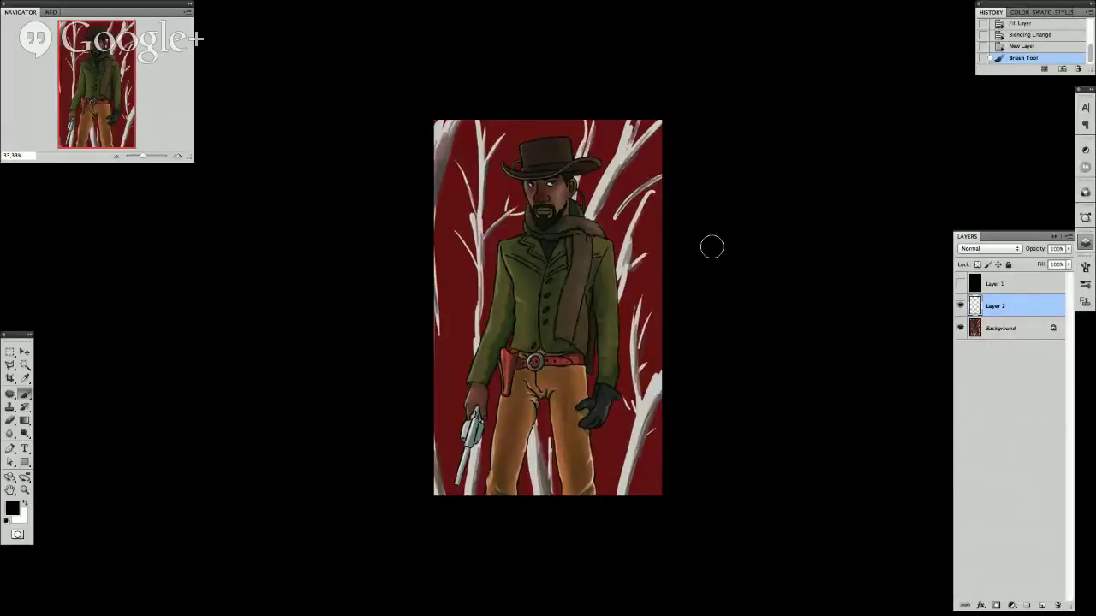
drag(711, 247, 731, 296)
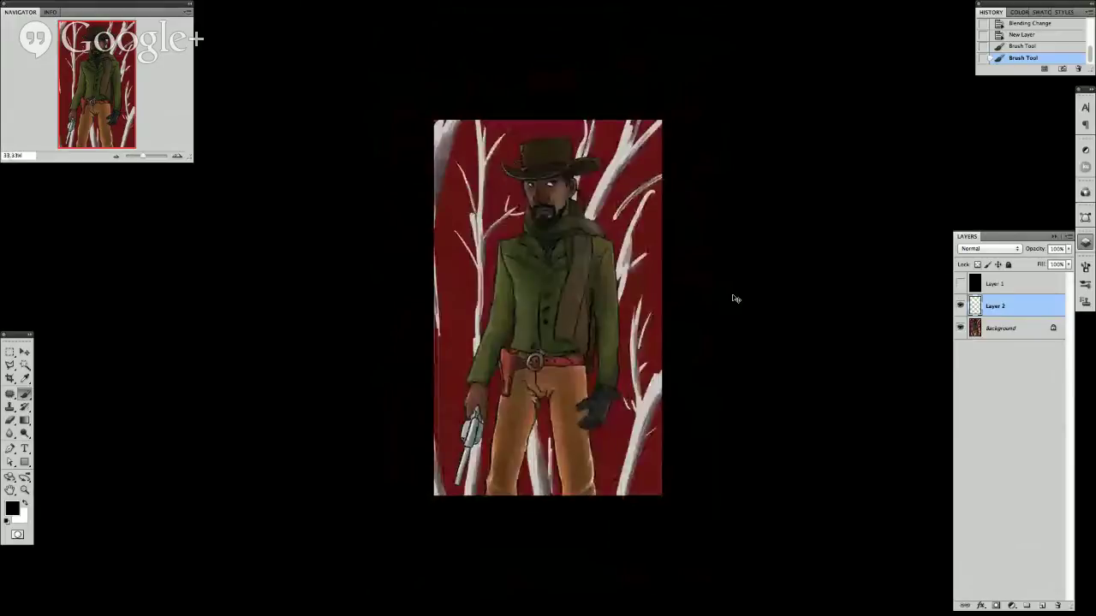
key(super+equal)
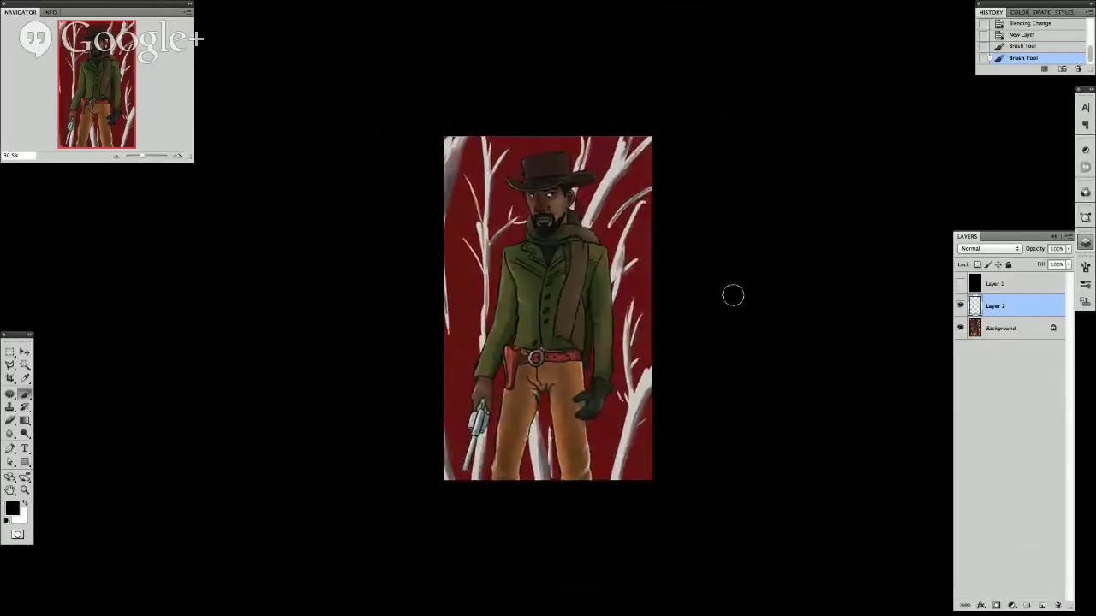
key(super+equal)
click(819, 254)
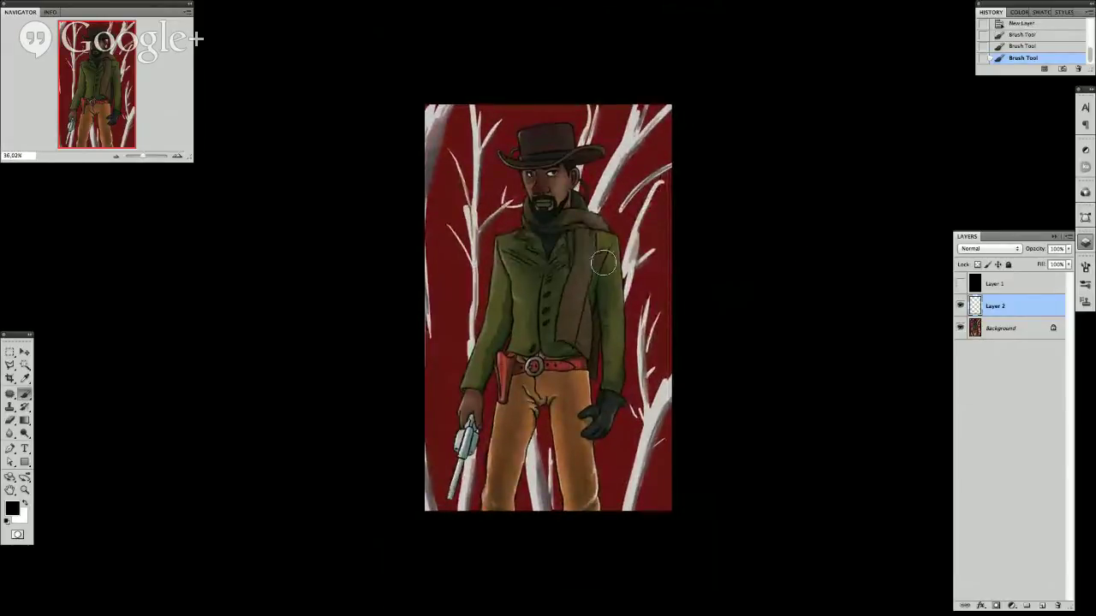
Shrink the brush and paint short dark strokes on the coat's chest.
scroll(604, 263, up, 2)
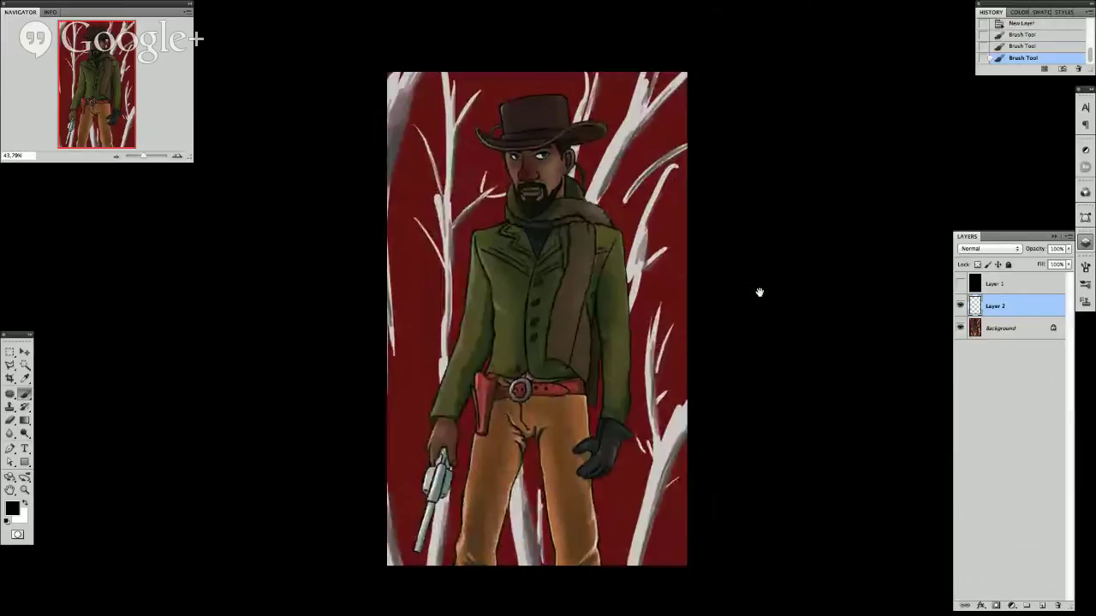
scroll(758, 294, left, 3)
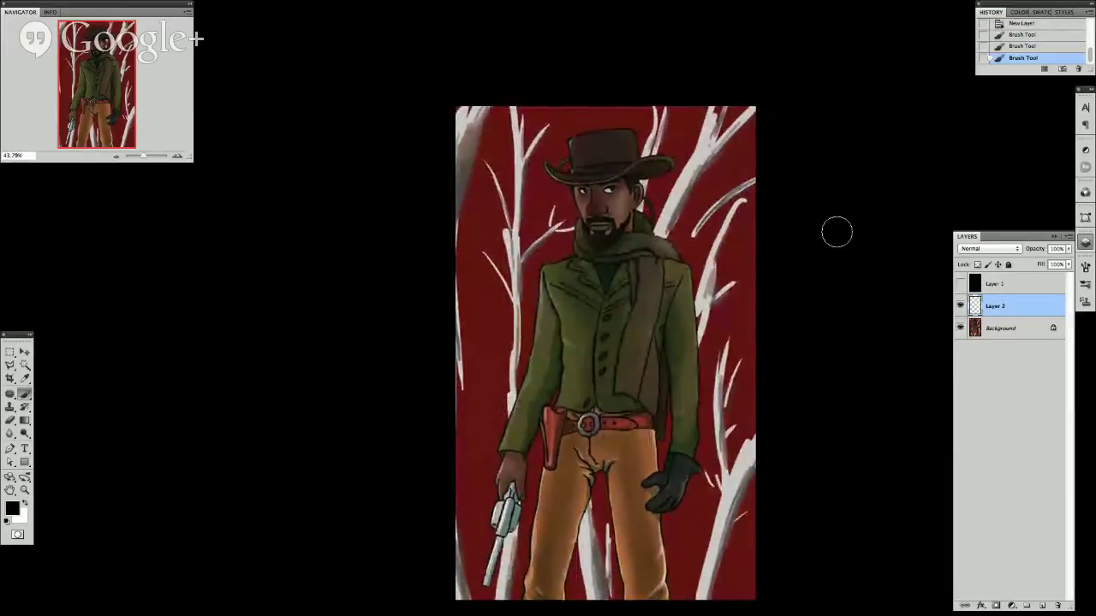
key(bracketleft)
key(bracketleft)
key(bracketleft)
key(bracketleft)
key(bracketleft)
drag(593, 262, 593, 286)
click(605, 262)
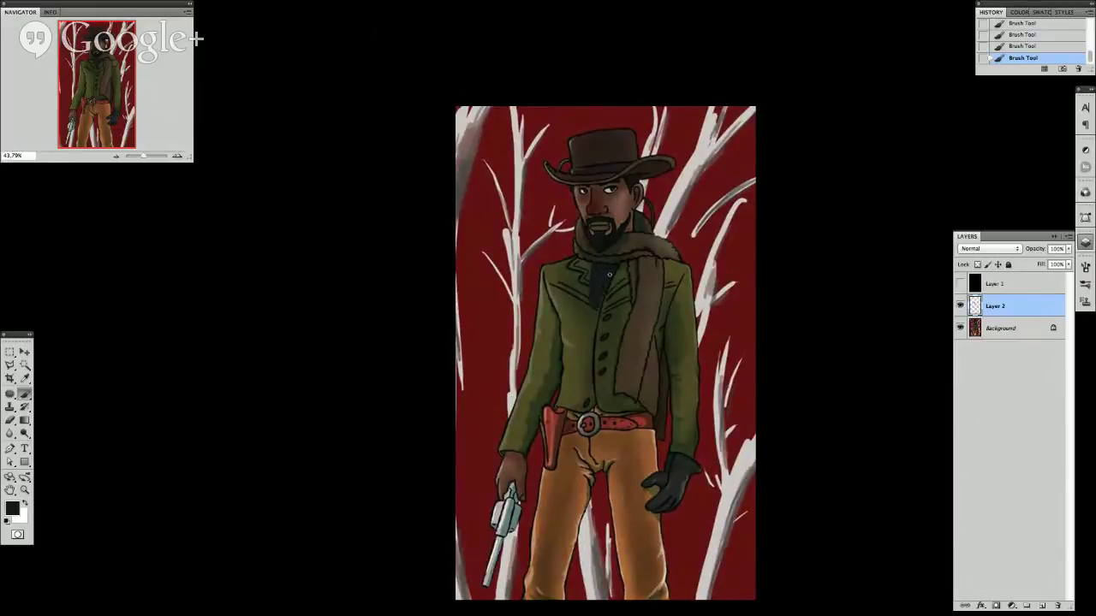
Sample the coat's olive green, dark collar colour and a darker coat green.
alt+click(595, 311)
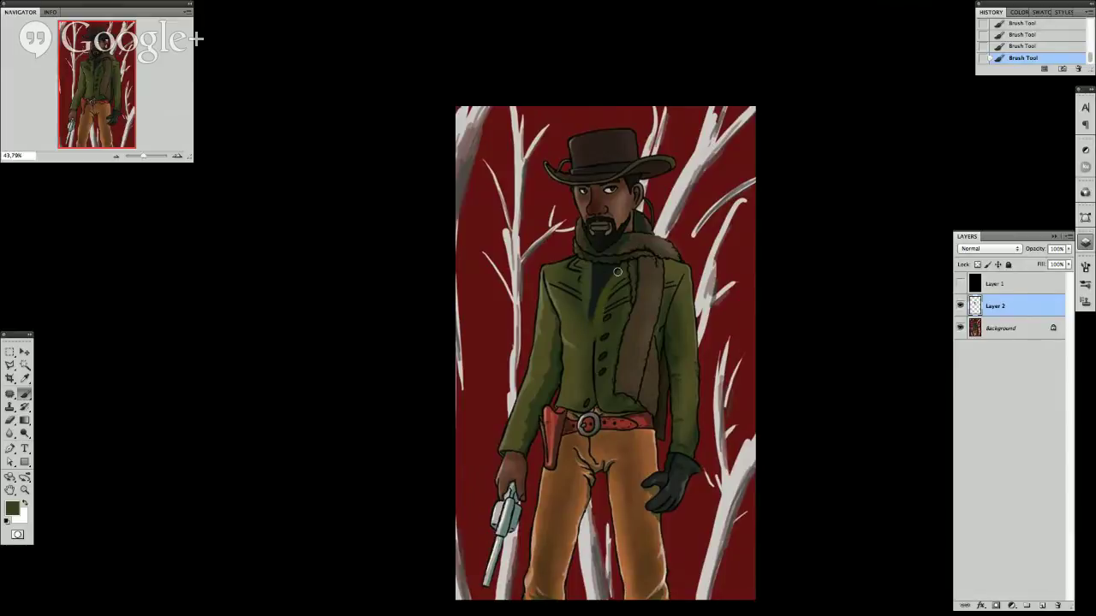
alt+click(616, 262)
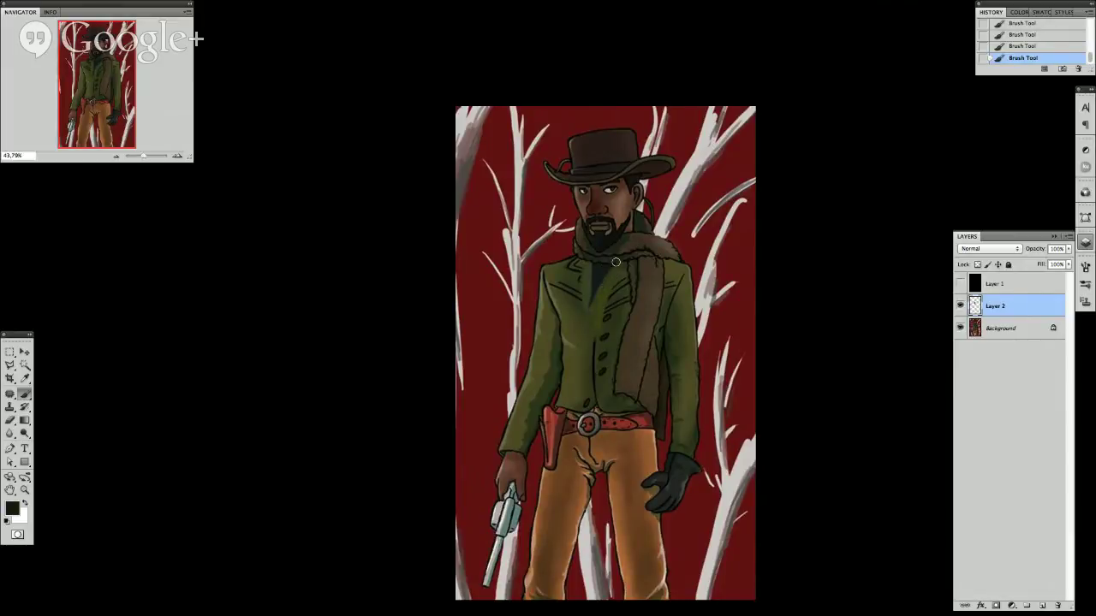
alt+click(617, 265)
alt+click(593, 346)
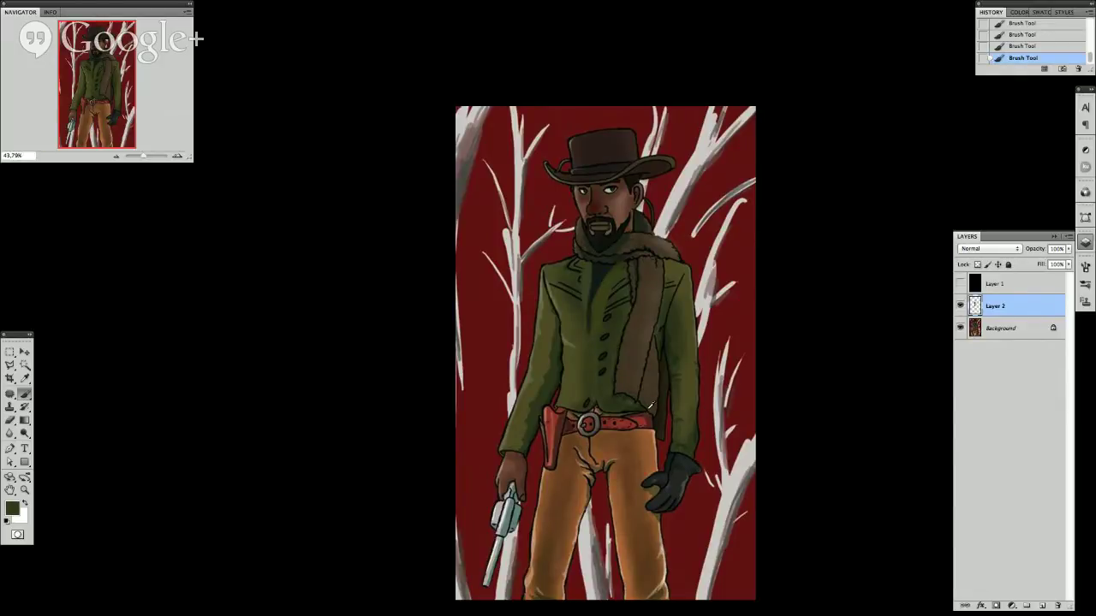
alt+click(593, 396)
drag(592, 396, 582, 411)
Select the Background layer, sample its dark red and recentre the figure.
key(alt+bracketleft)
scroll(686, 294, down, 1)
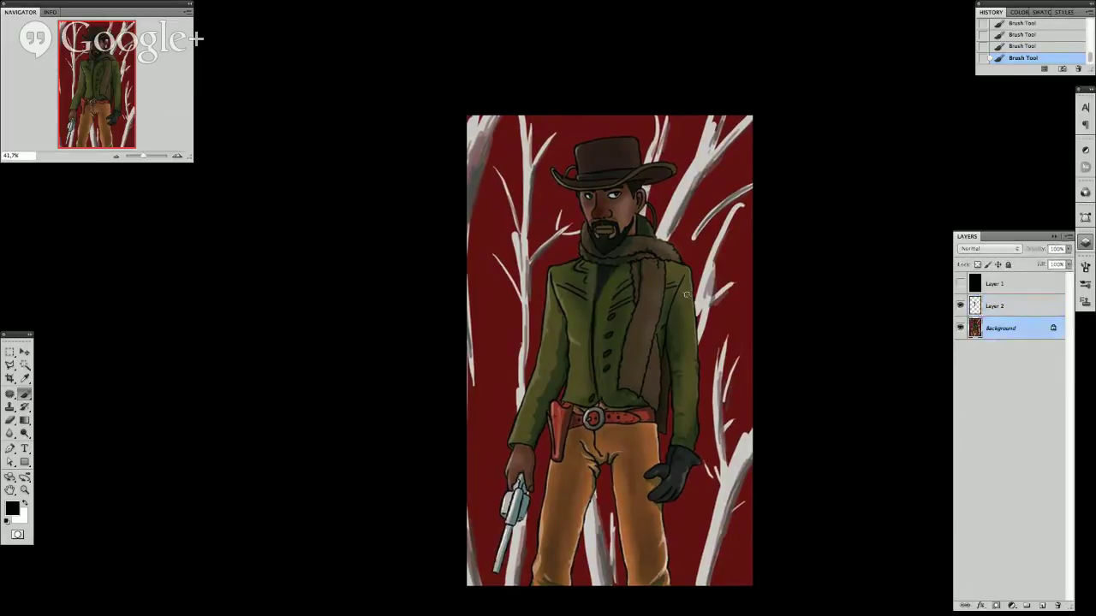
alt+click(743, 366)
drag(743, 365, 713, 319)
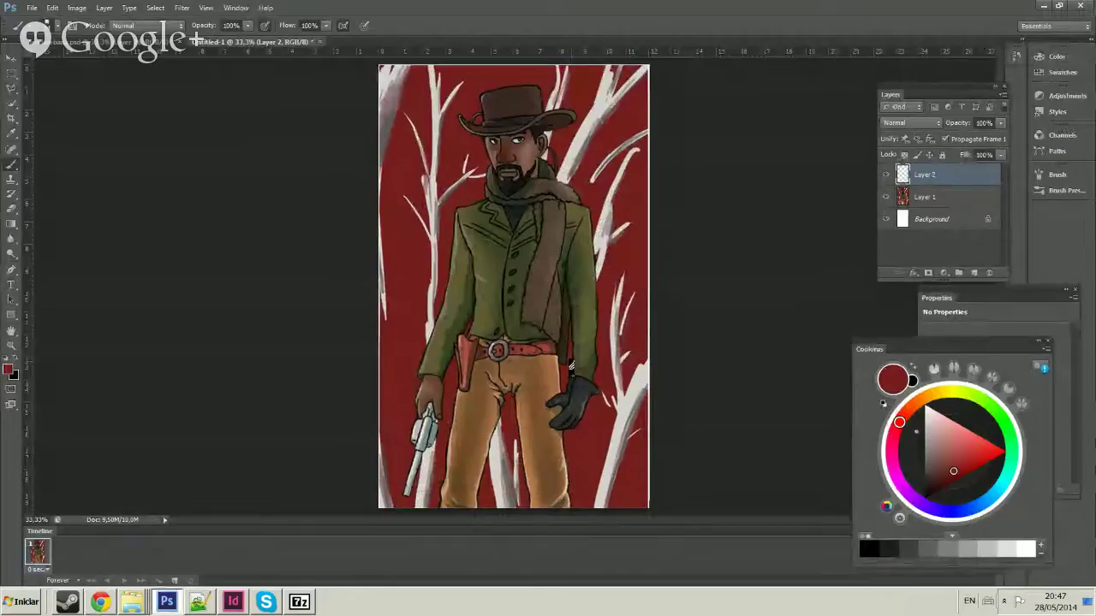
Sample the pale grey branch and dark red background colours and adjust the brush size.
alt+click(435, 180)
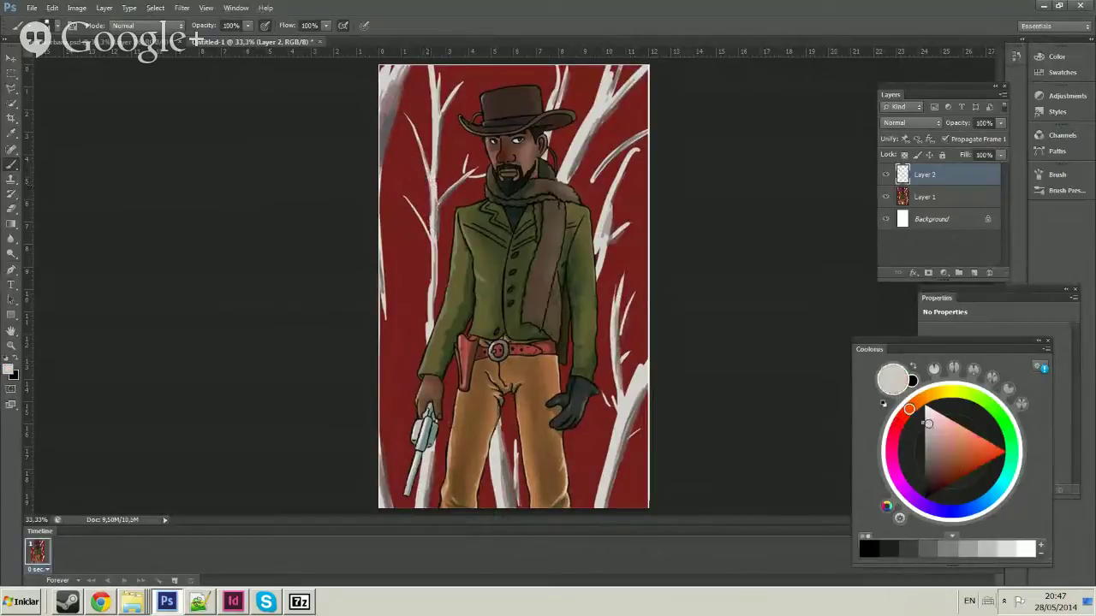
right_click(454, 158)
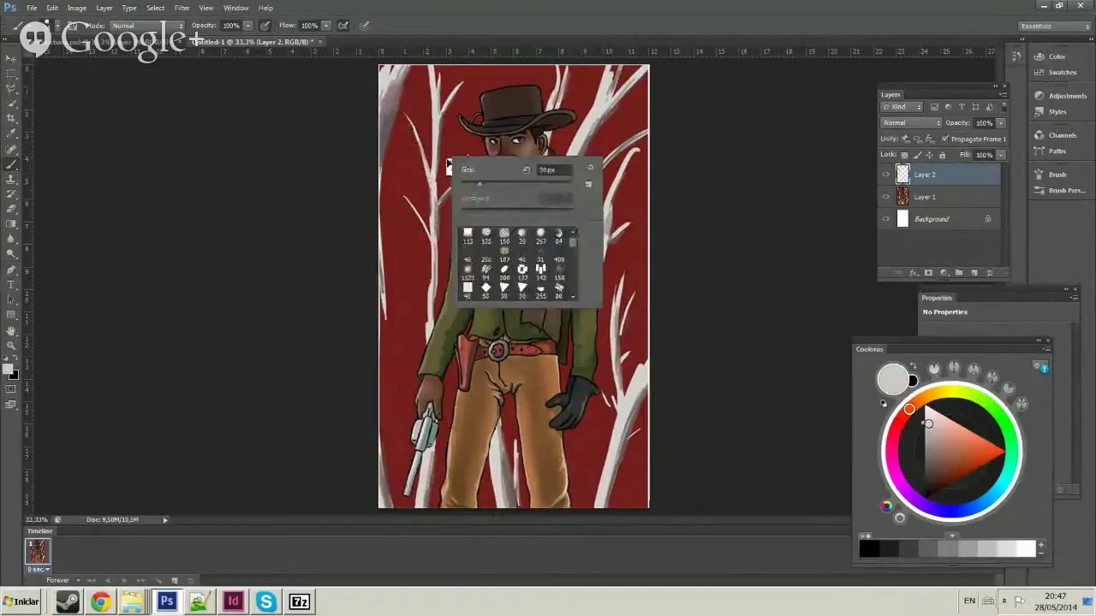
key(Return)
right_click(437, 103)
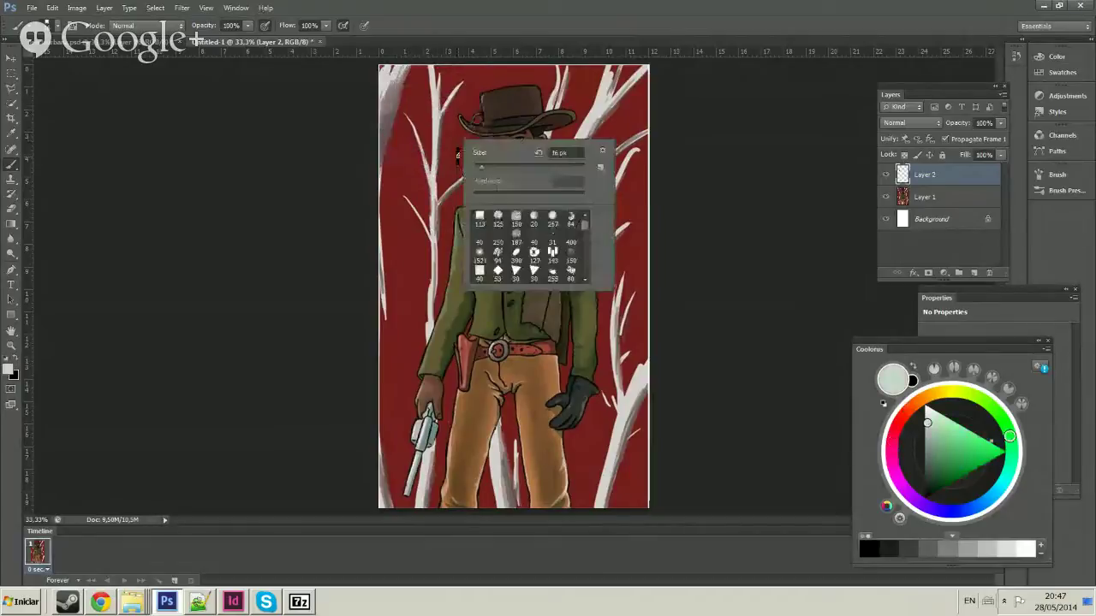
key(Return)
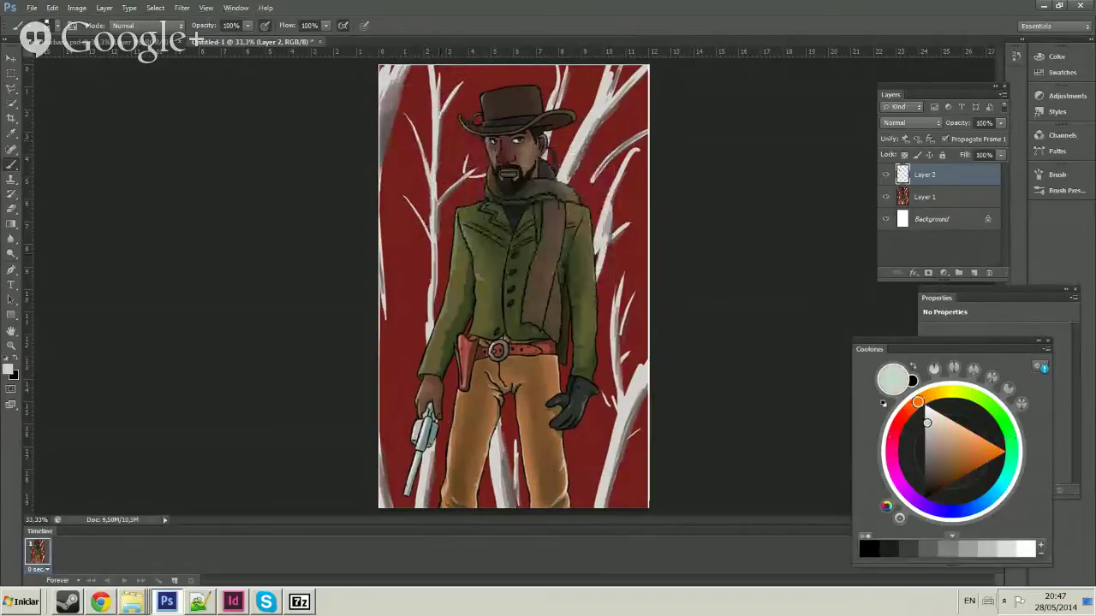
alt+click(433, 295)
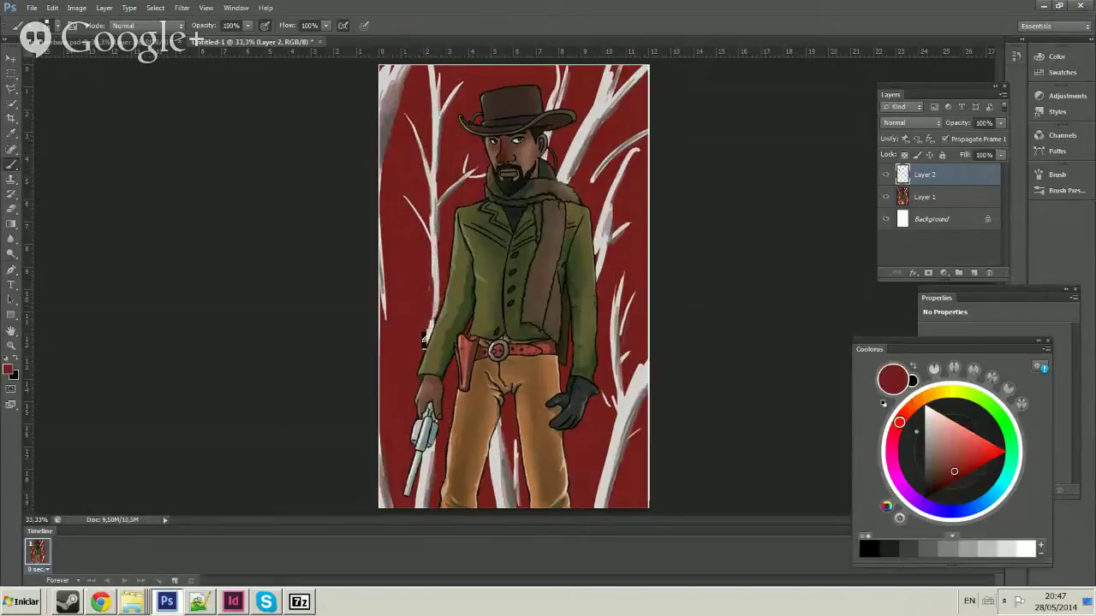
alt+click(433, 255)
alt+click(433, 256)
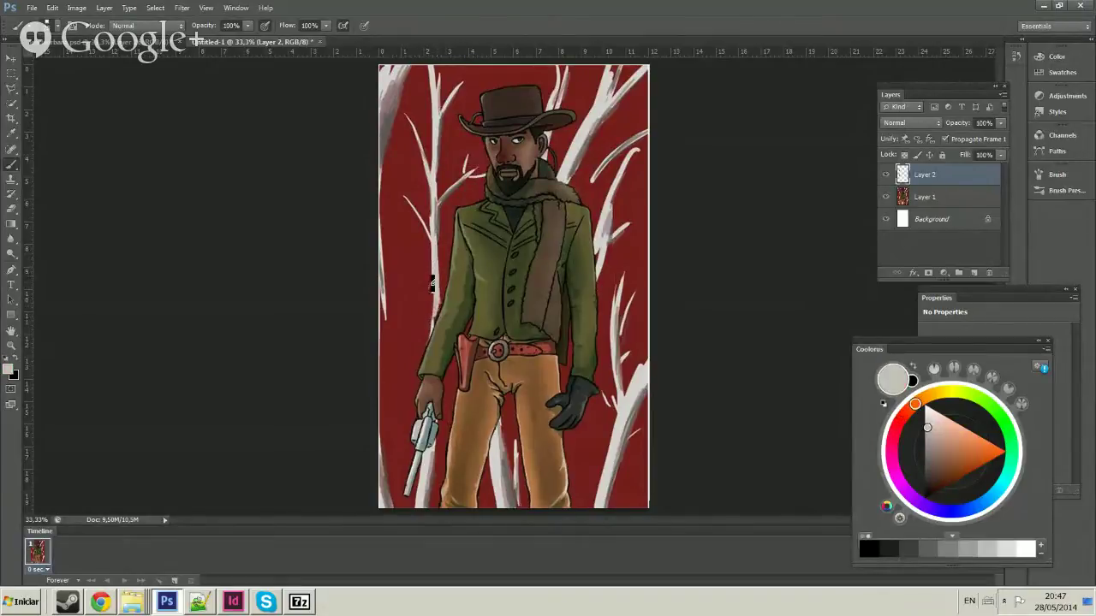
right_click(430, 262)
click(440, 97)
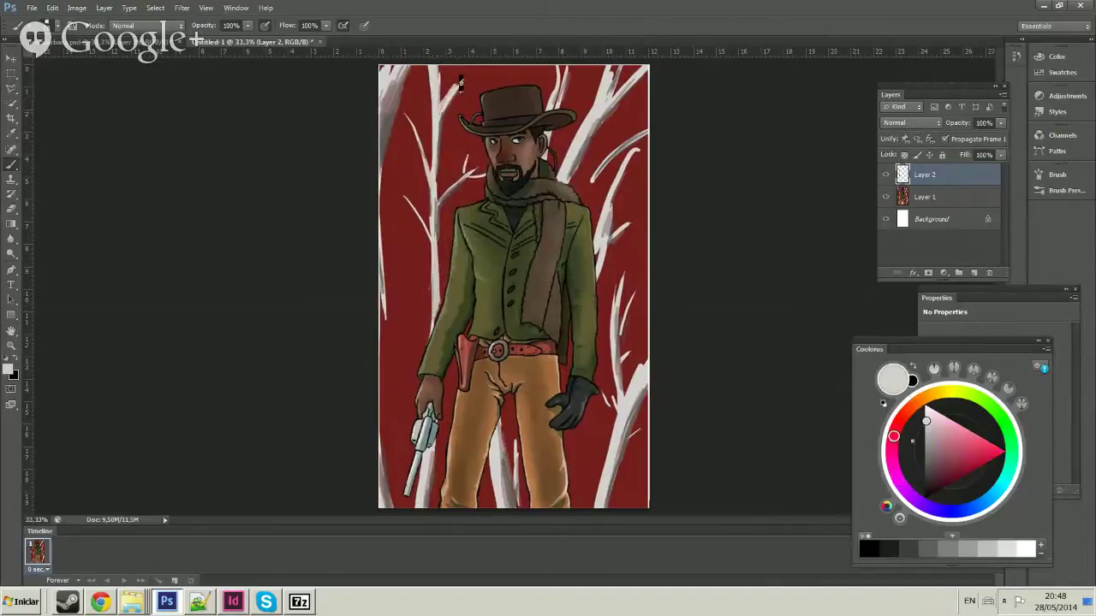
Sample pale pink and dark red tones from the canvas, checking the whole illustration.
alt+click(432, 184)
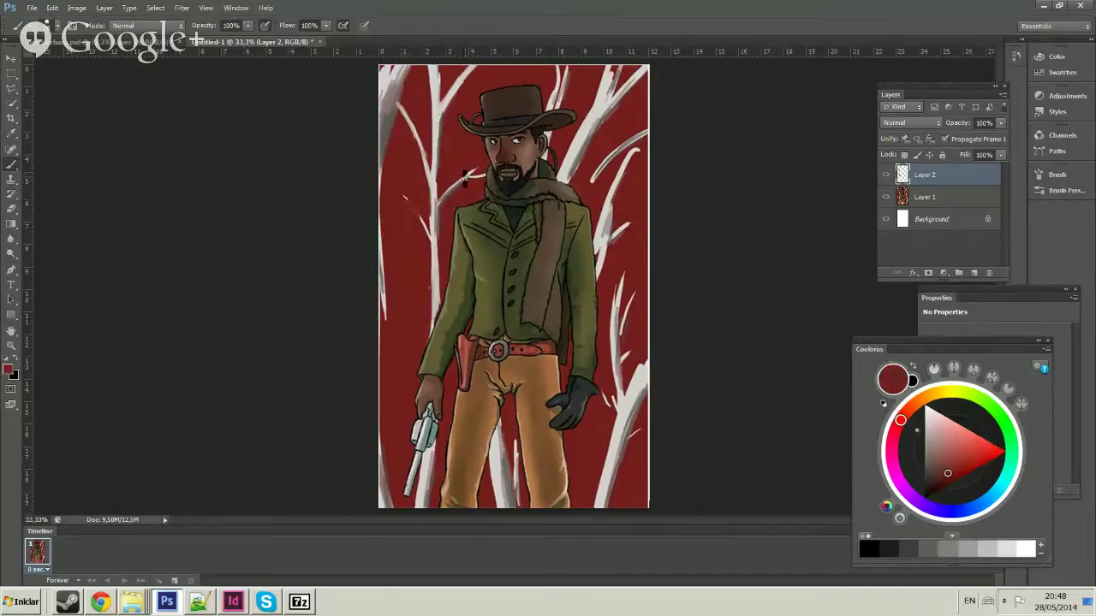
alt+click(469, 174)
alt+click(472, 177)
alt+click(474, 175)
key(ctrl+minus)
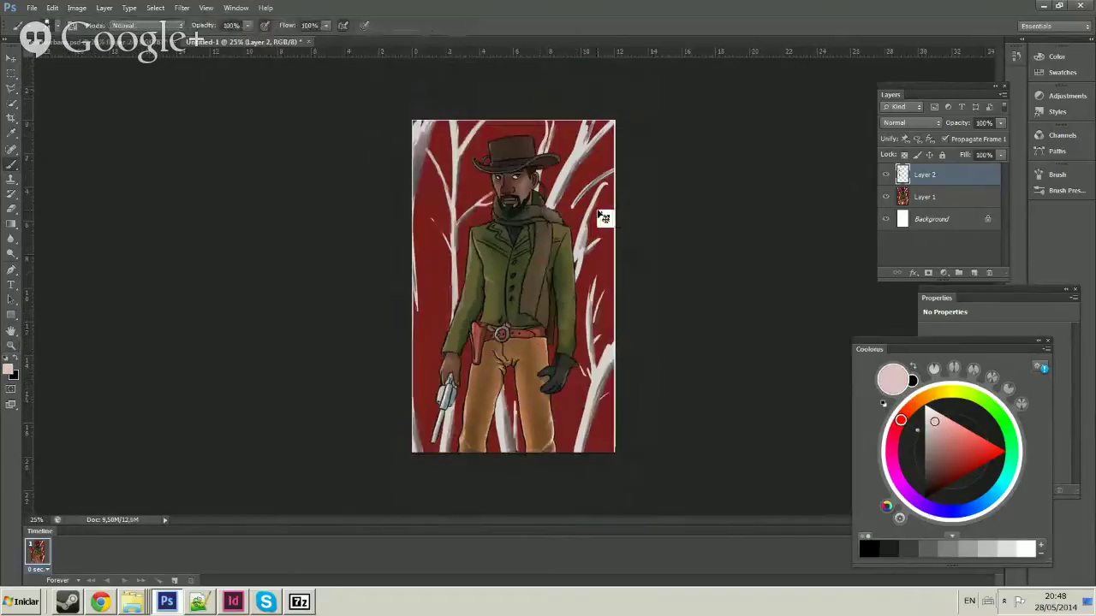
key(ctrl+plus)
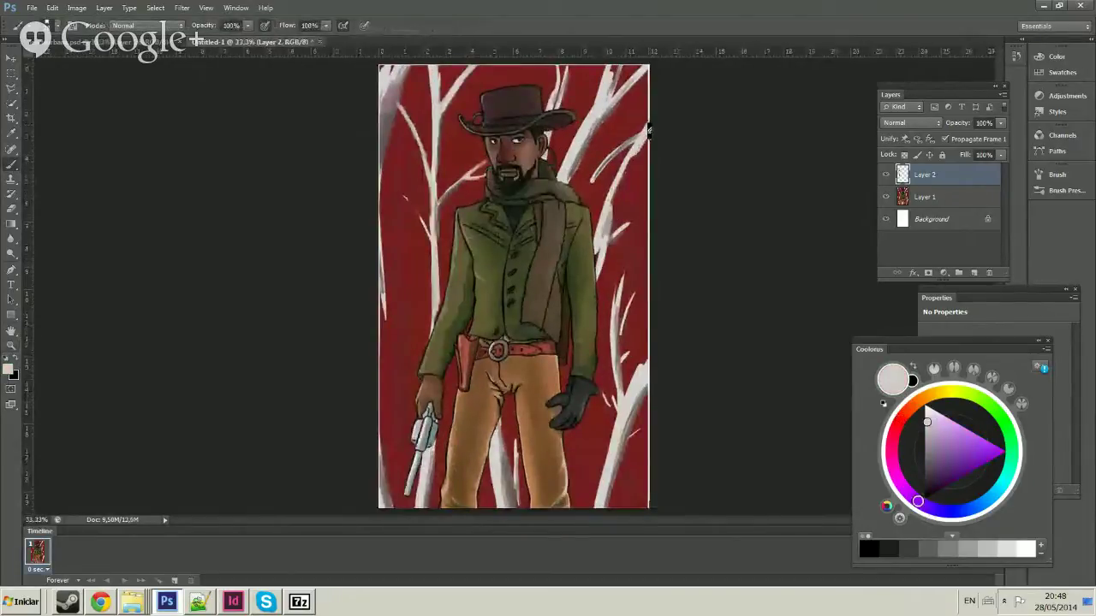
Paint a thin white branch on the right using sampled branch white.
alt+click(618, 423)
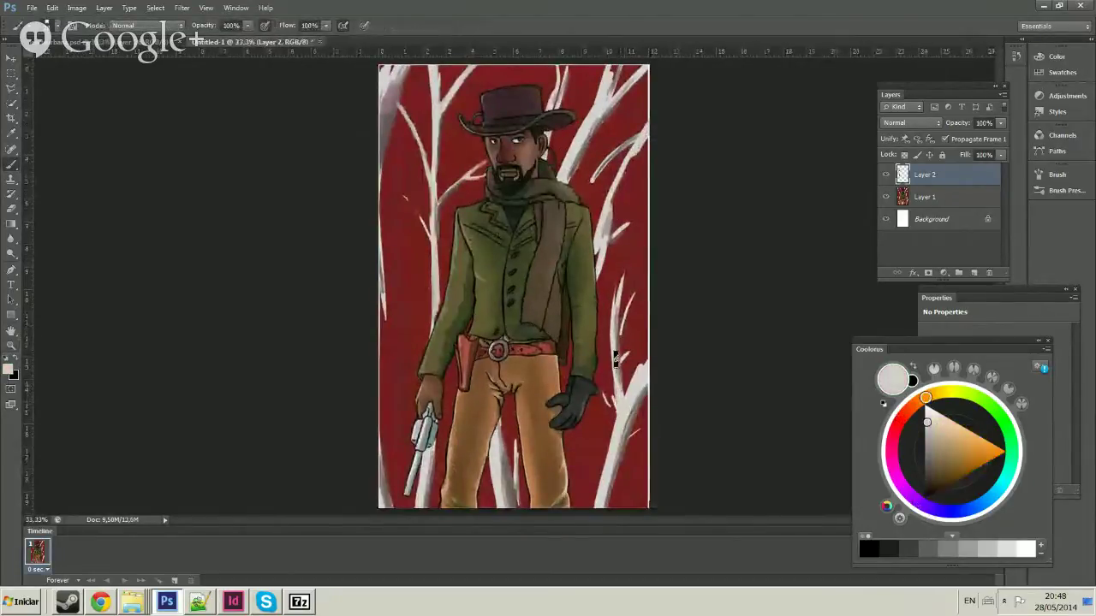
alt+click(620, 283)
alt+click(615, 288)
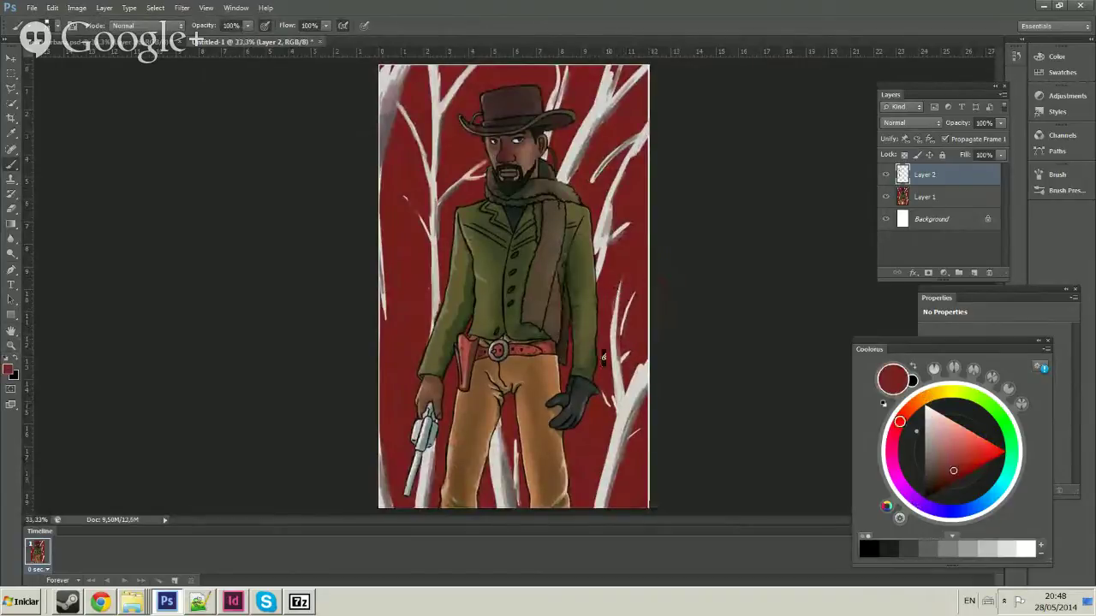
alt+click(622, 385)
drag(624, 314, 626, 248)
Alternate sampling red background and white branch colours on the right, resizing the brush.
alt+click(625, 259)
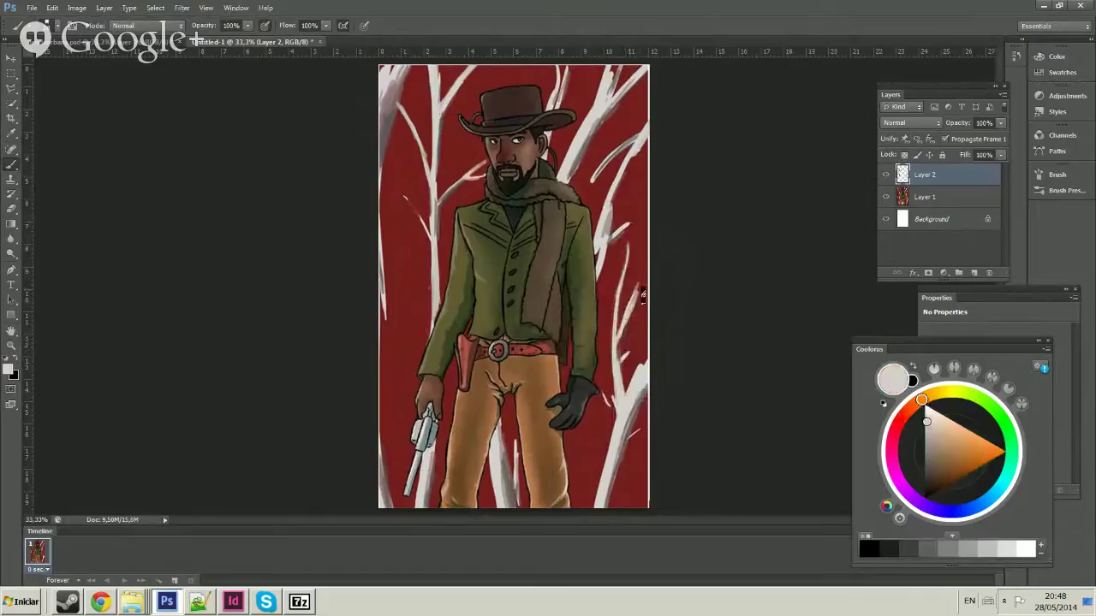
alt+click(638, 295)
alt+click(623, 367)
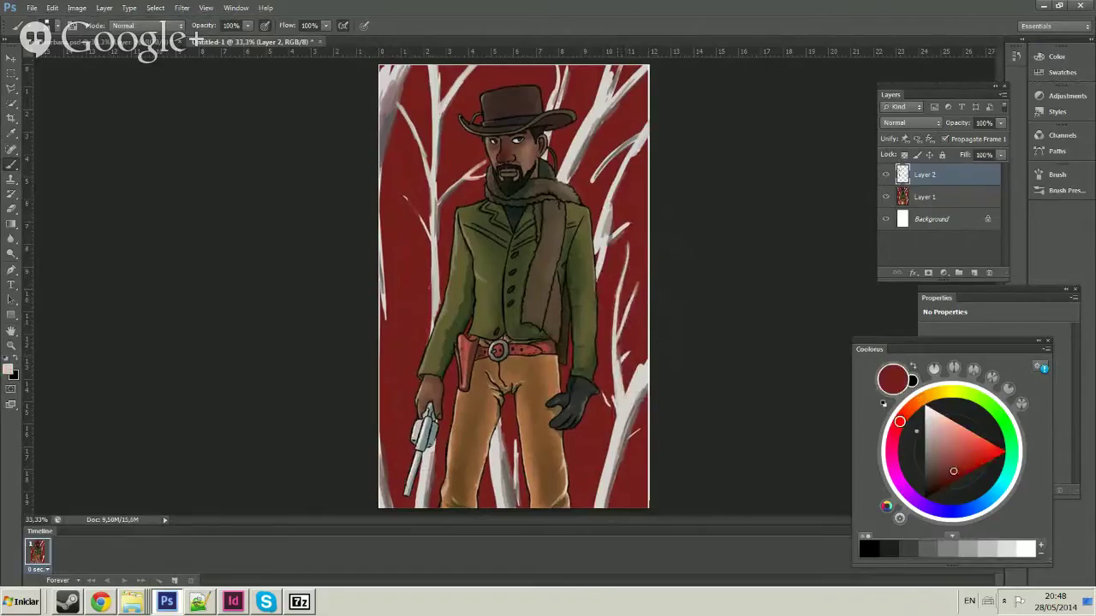
alt+click(637, 361)
alt+click(638, 379)
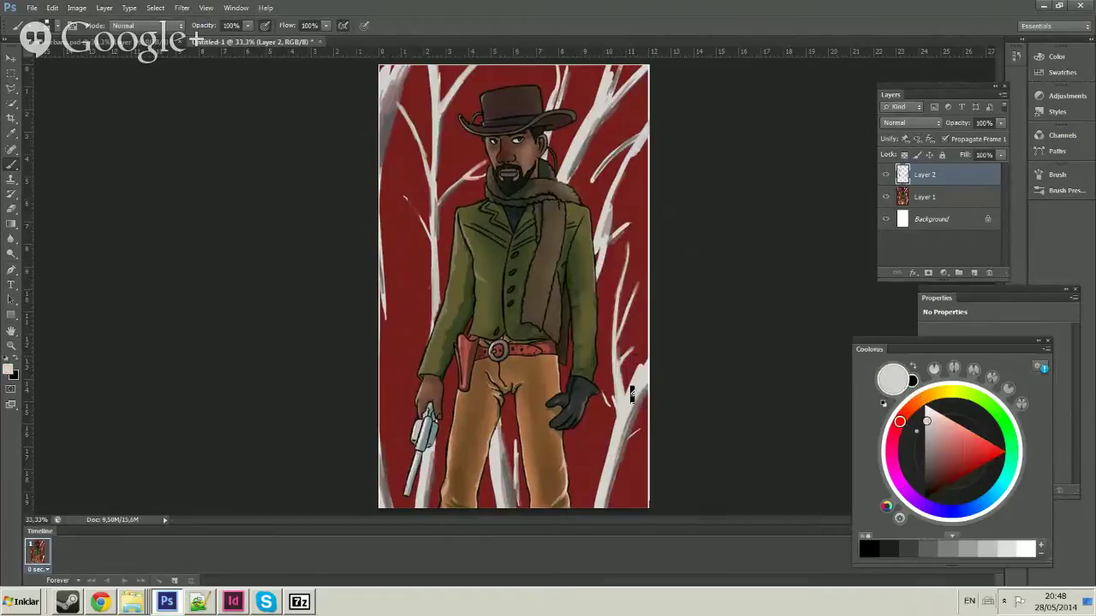
right_click(635, 401)
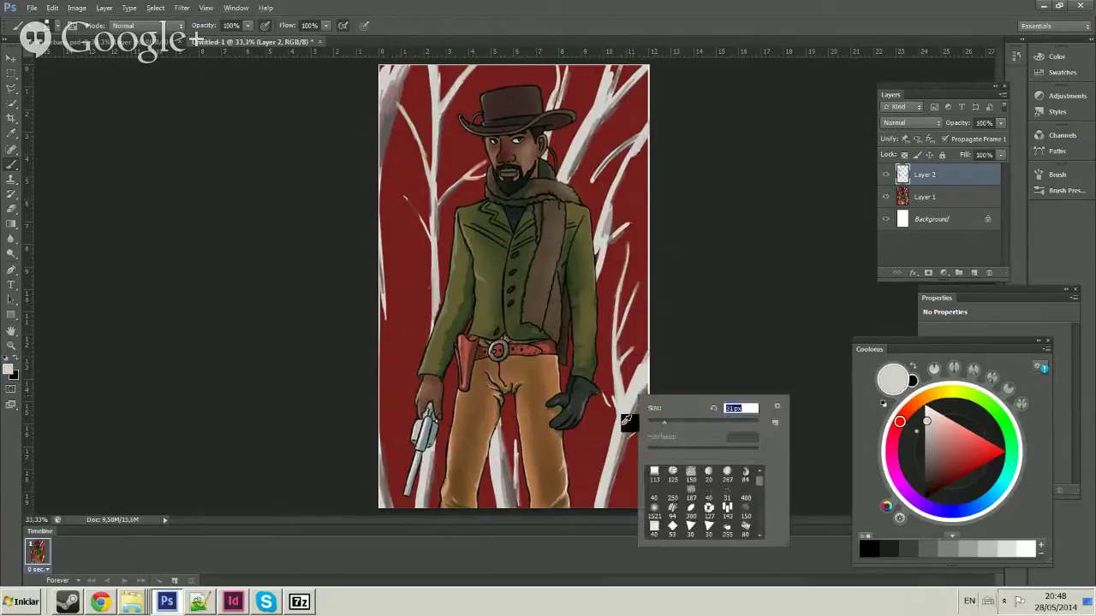
click(630, 416)
alt+click(623, 422)
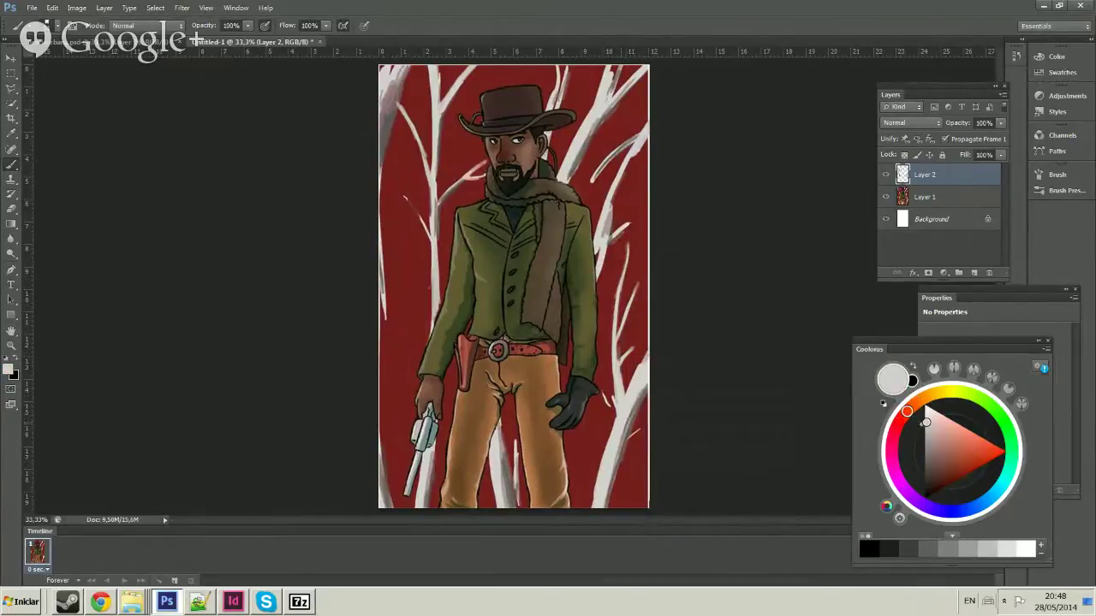
alt+click(595, 466)
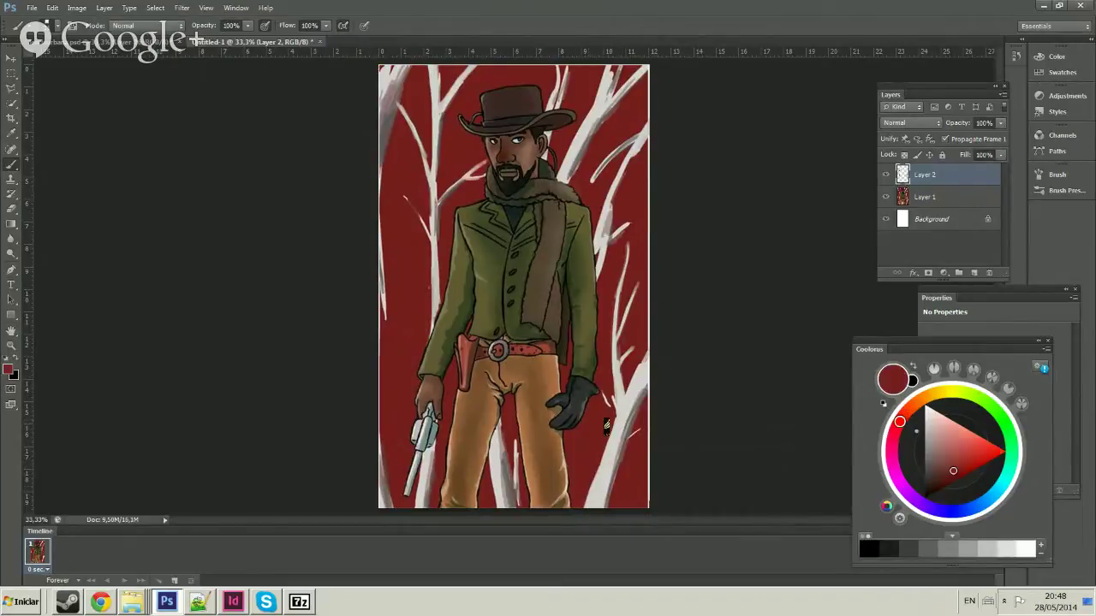
alt+click(606, 385)
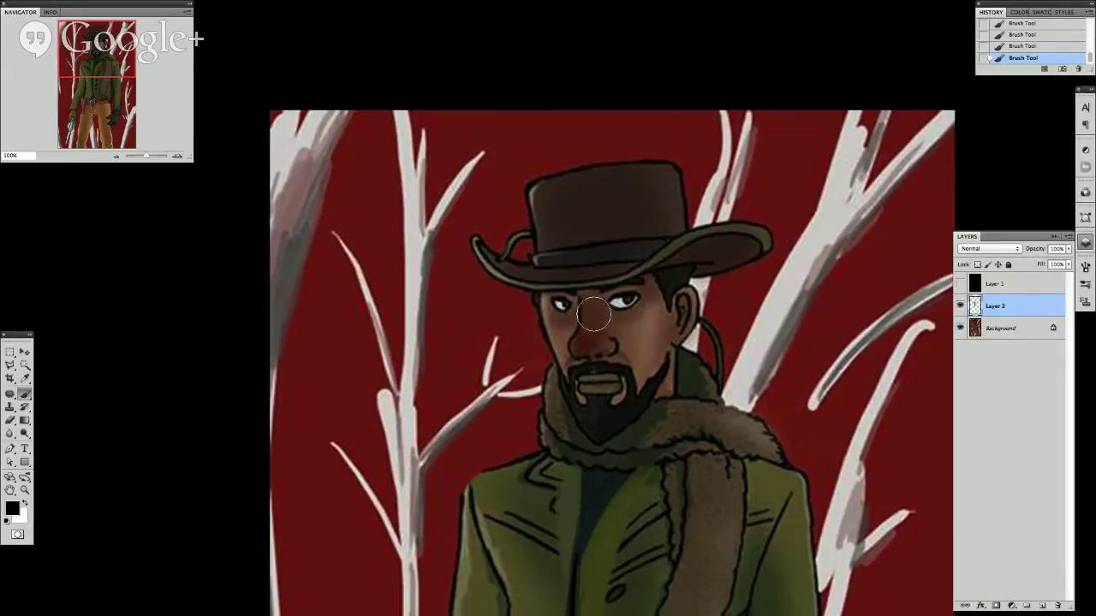
Bring the face and scarf into view, create Layer 3 and fill it with white.
scroll(725, 428, right, 2)
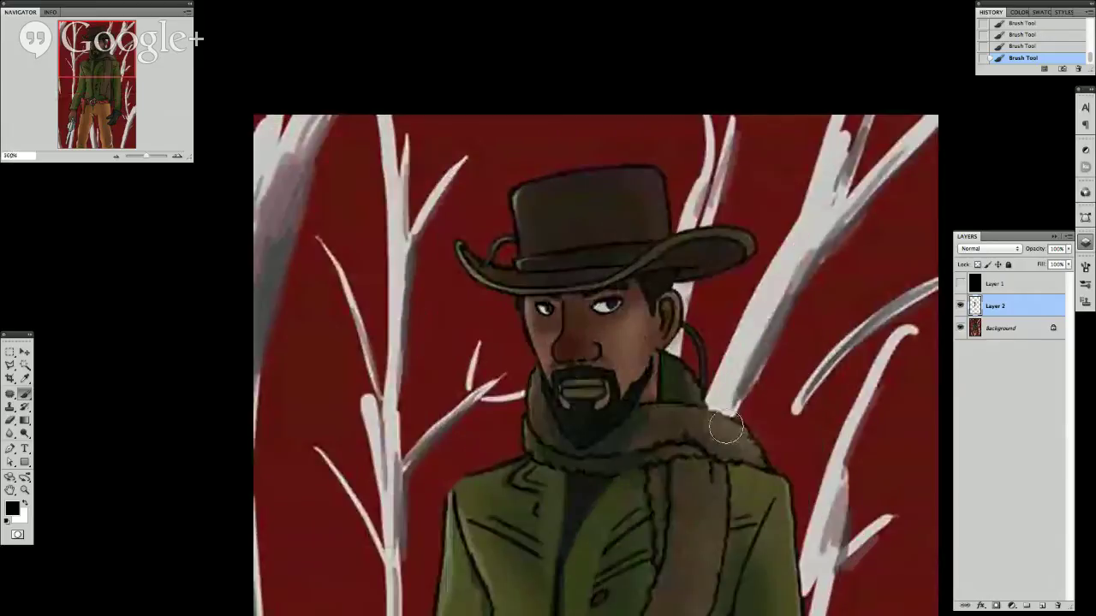
drag(725, 427, 677, 401)
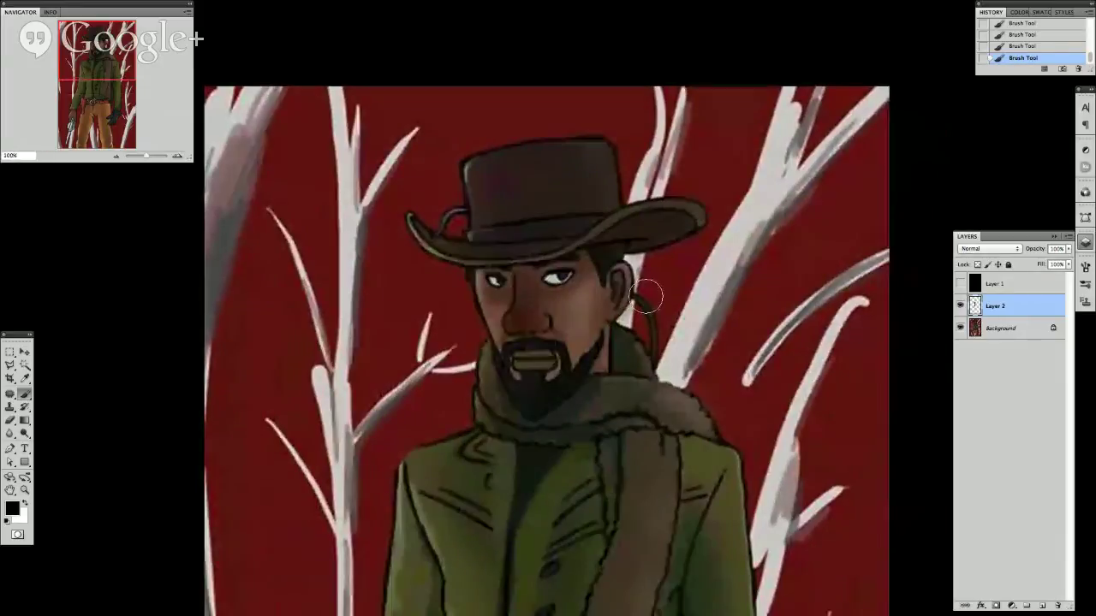
key(ctrl+shift+alt+n)
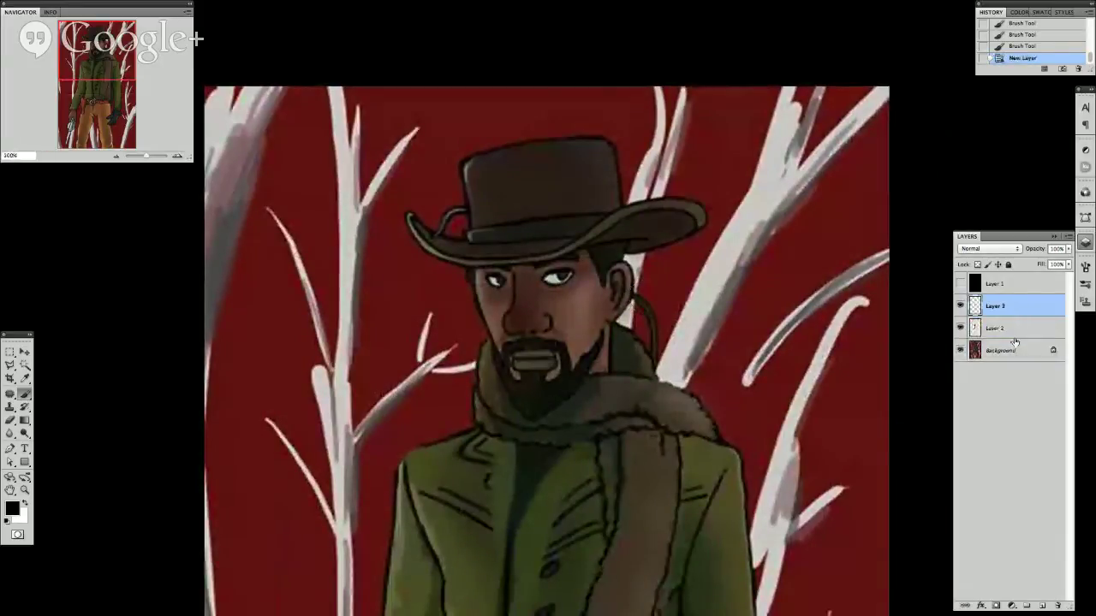
drag(1014, 342, 1014, 343)
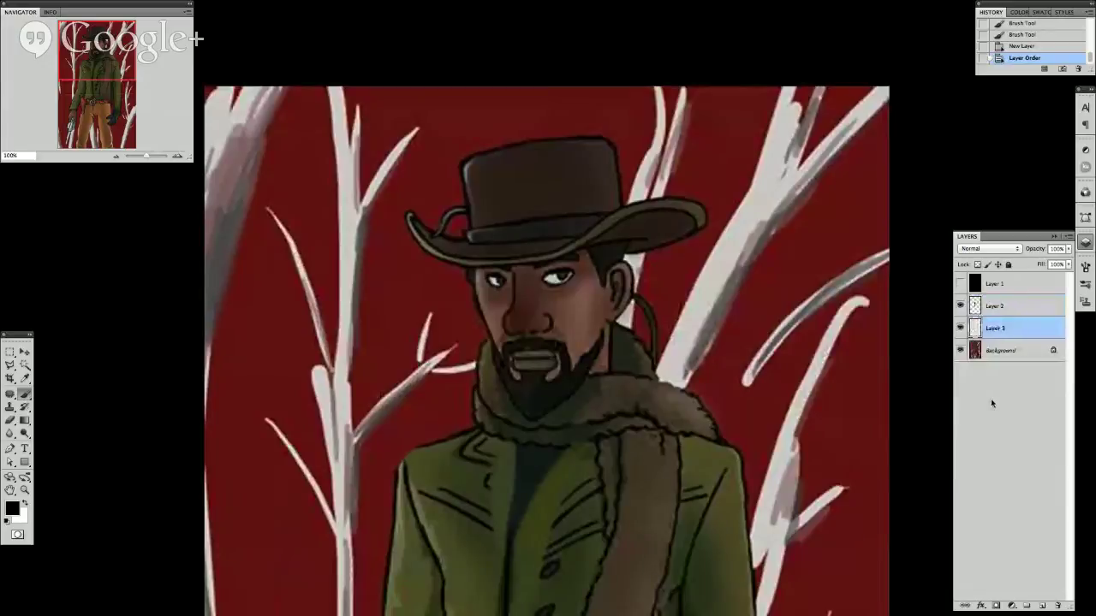
key(ctrl+BackSpace)
Move Layer 3 above Layer 2 and set its opacity to 45%.
drag(1067, 248, 1028, 260)
drag(1019, 327, 1016, 293)
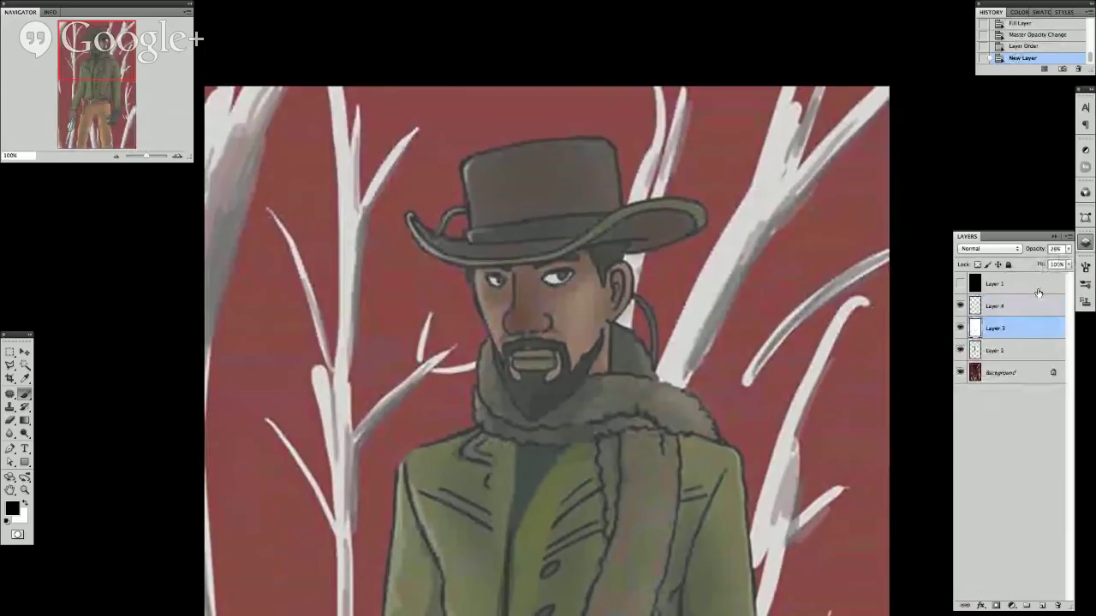
drag(1038, 260, 1022, 291)
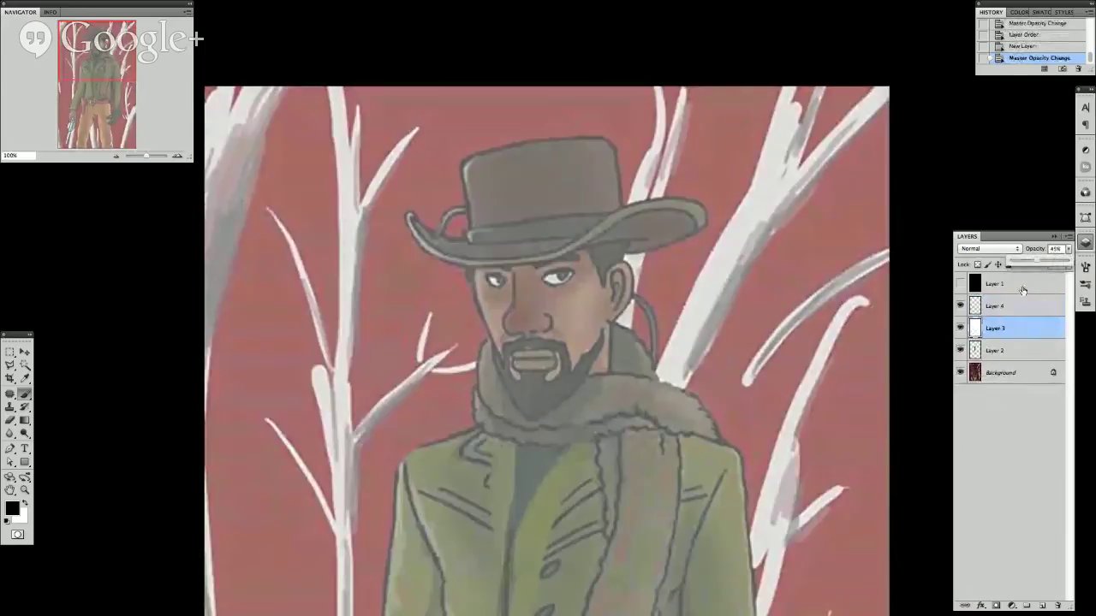
On Layer 4, try an arrow and face lines, undoing each trial stroke.
click(1019, 306)
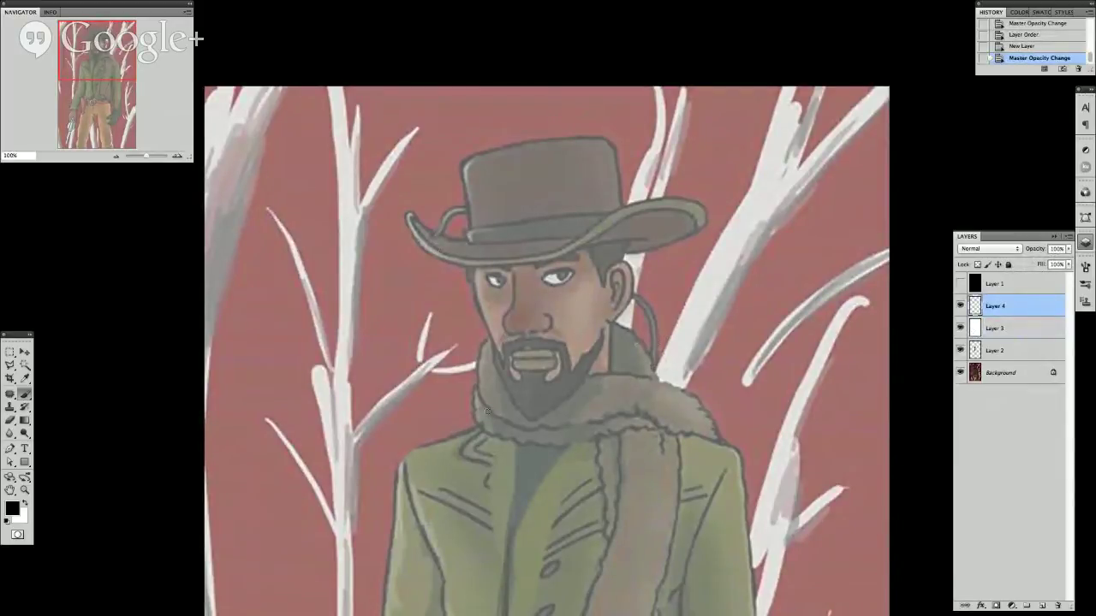
mouse_move(433, 330)
mouse_down()
mouse_move(399, 355)
mouse_move(421, 356)
mouse_up()
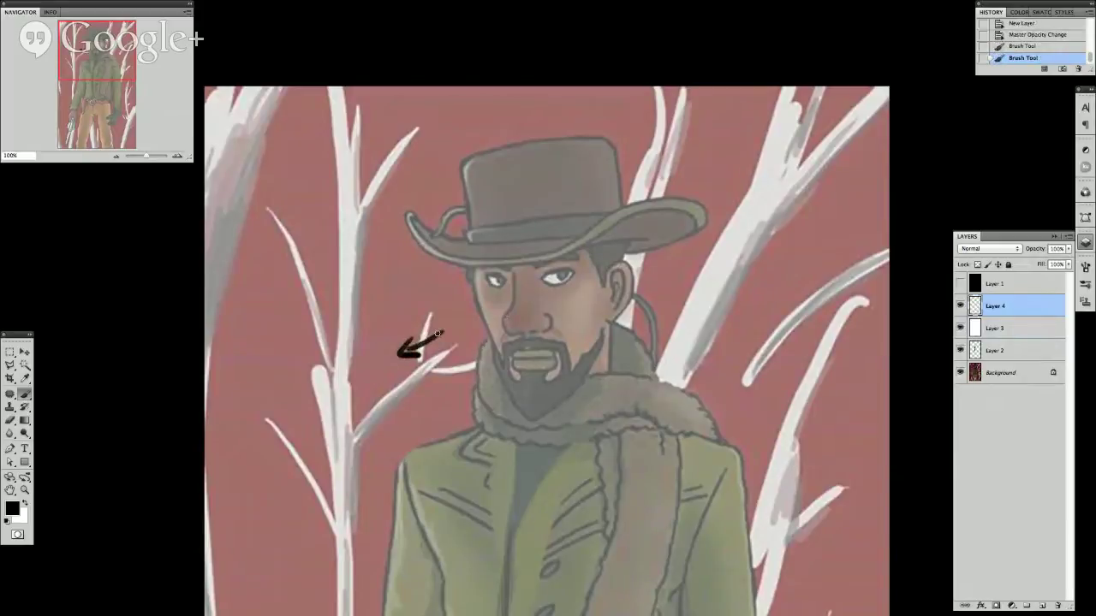
key(ctrl+alt+z)
key(ctrl+alt+z)
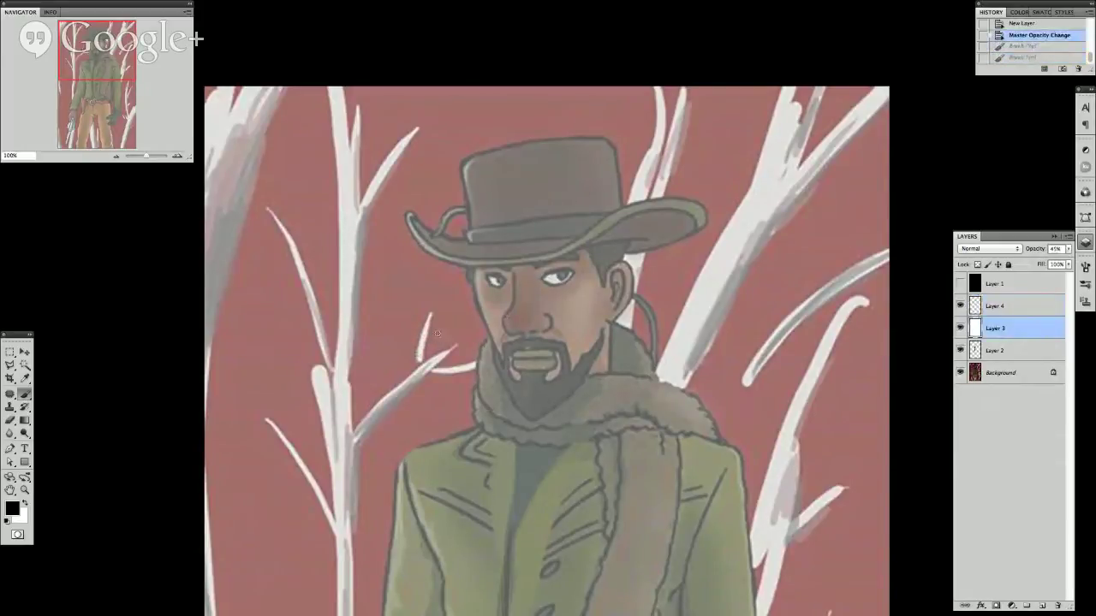
click(1000, 306)
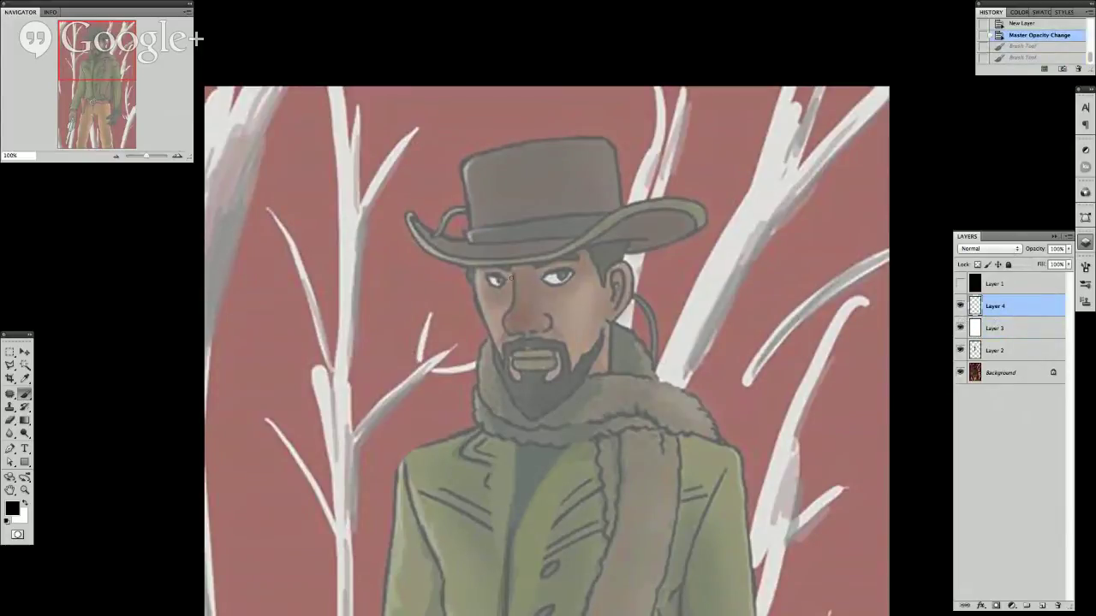
drag(512, 281, 506, 315)
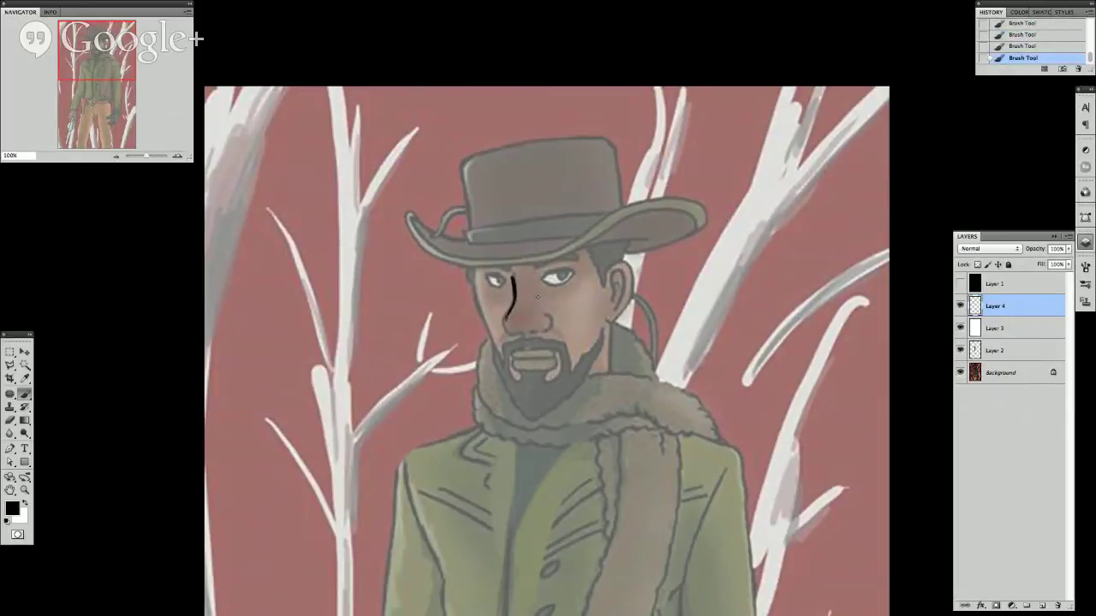
key(ctrl+alt+z)
key(ctrl+alt+z)
key(ctrl+alt+z)
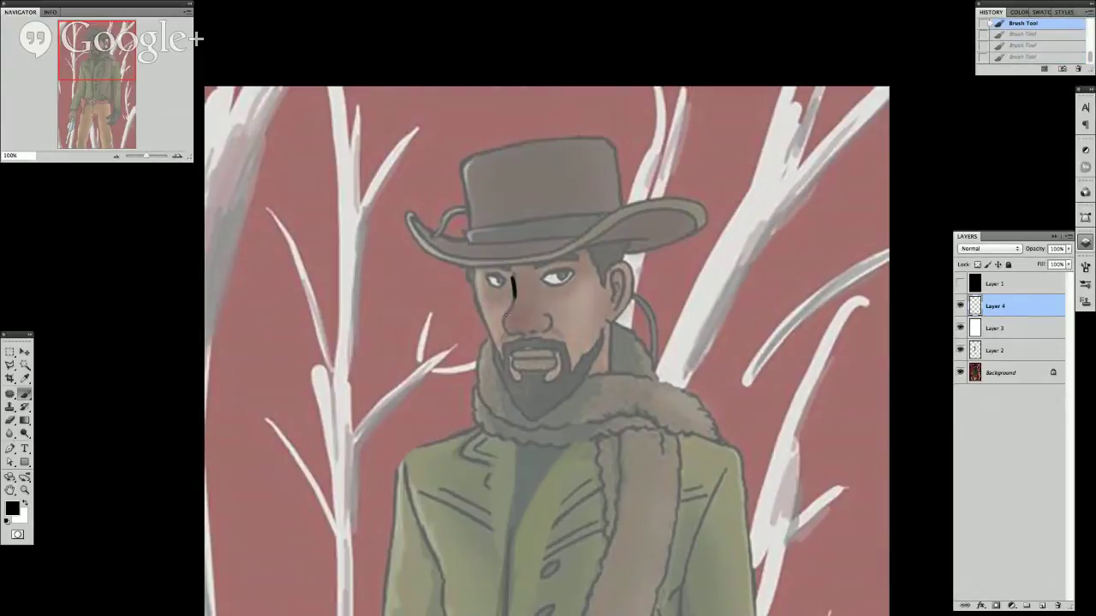
mouse_move(504, 319)
mouse_down()
mouse_move(514, 332)
mouse_move(549, 322)
mouse_up()
key(ctrl+alt+z)
key(ctrl+alt+z)
key(ctrl+alt+z)
Paint dark strokes and dabs down the left side of the nose.
drag(508, 311, 506, 319)
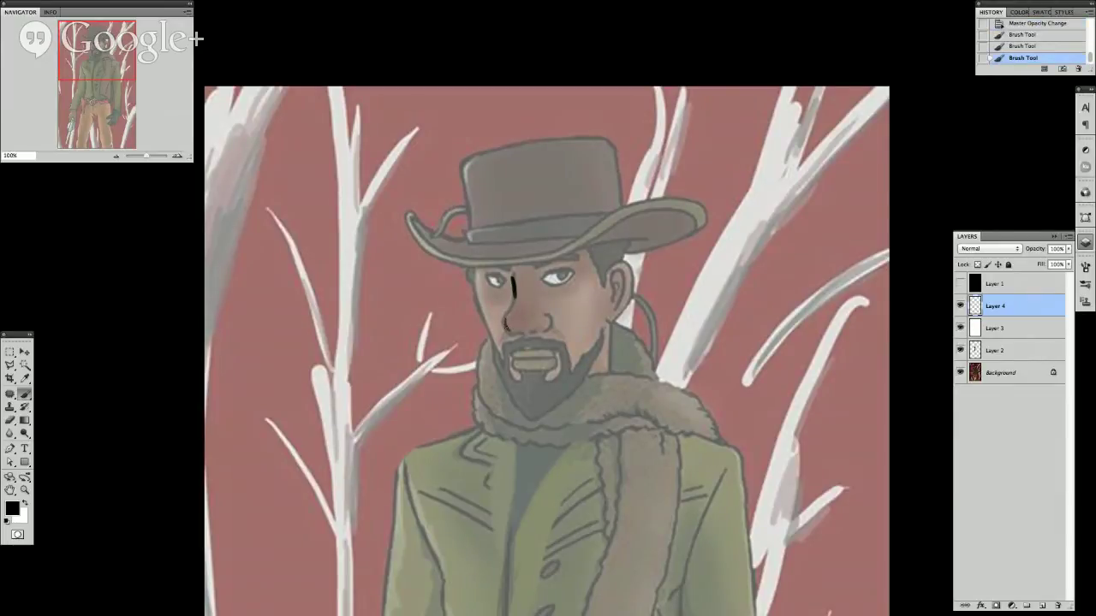
click(517, 310)
click(532, 325)
mouse_move(509, 318)
mouse_down()
mouse_move(509, 308)
mouse_move(512, 325)
mouse_up()
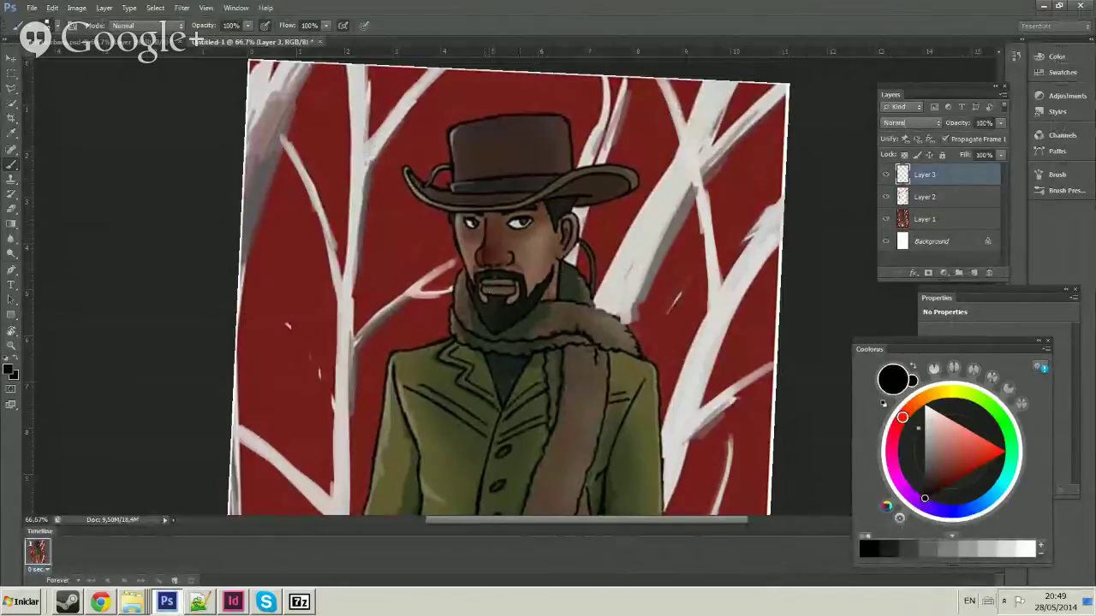
Zoom in on the face and brush a black line across the nose's lower end.
scroll(489, 245, up, 1)
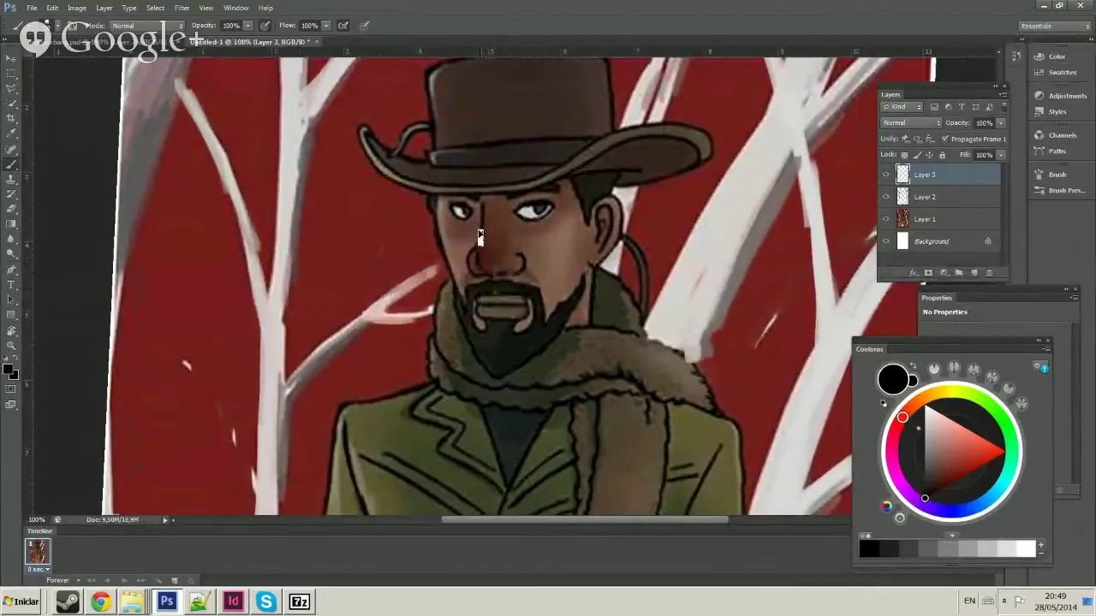
scroll(516, 191, down, 3)
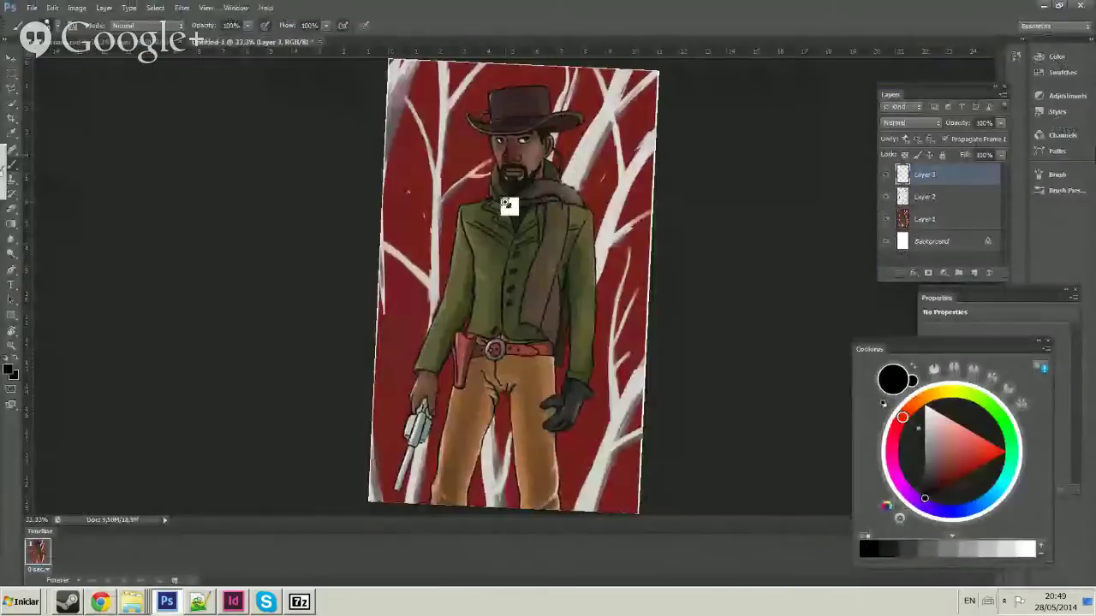
scroll(518, 175, up, 1)
scroll(520, 169, up, 2)
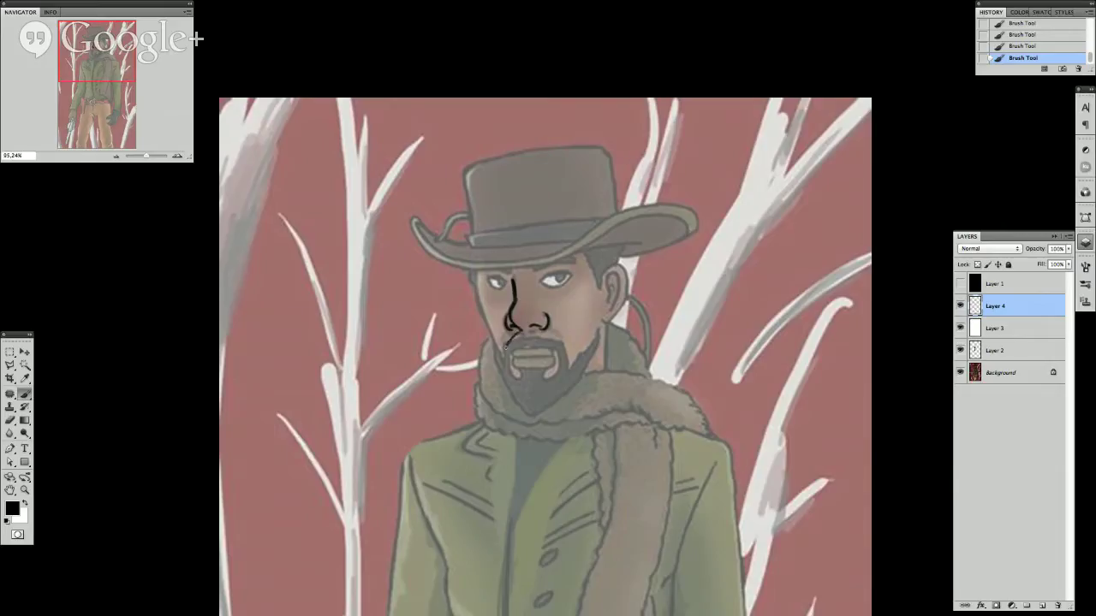
drag(505, 343, 562, 347)
Draw black lines below the moustache and along the lower lip, toggling Layer 4 to compare.
drag(511, 353, 545, 354)
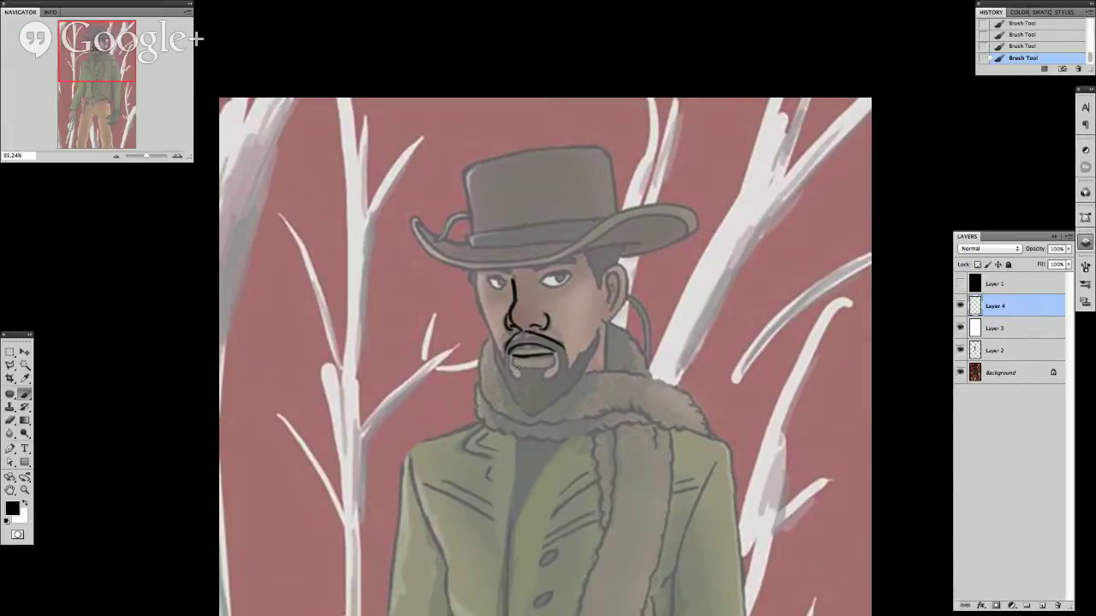
drag(526, 364, 546, 363)
scroll(666, 367, down, 3)
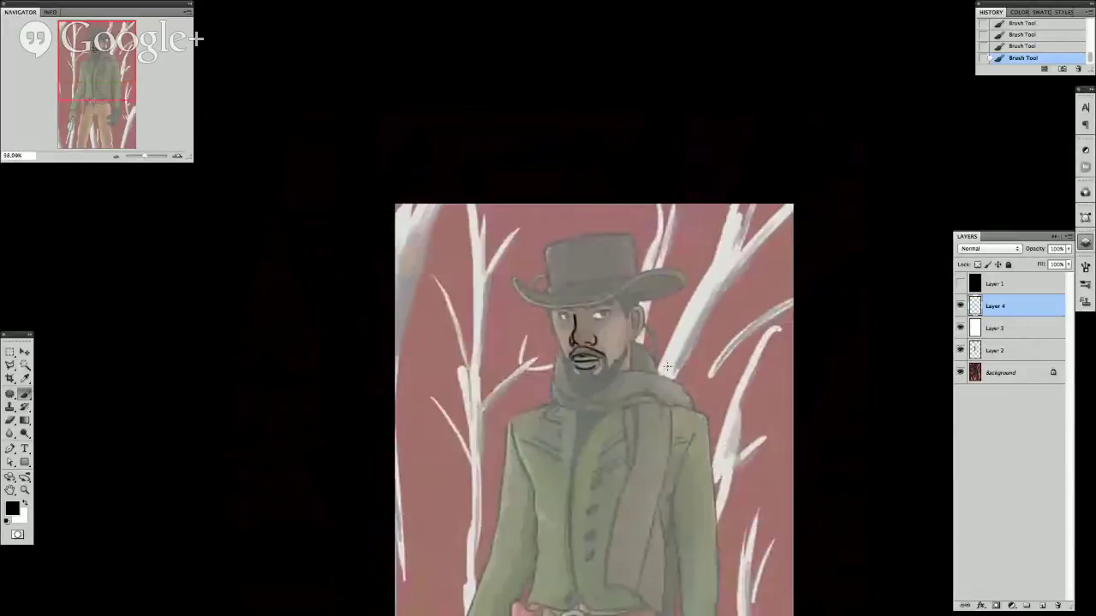
click(960, 306)
click(960, 306)
click(960, 307)
click(960, 307)
click(960, 306)
key(ctrl+1)
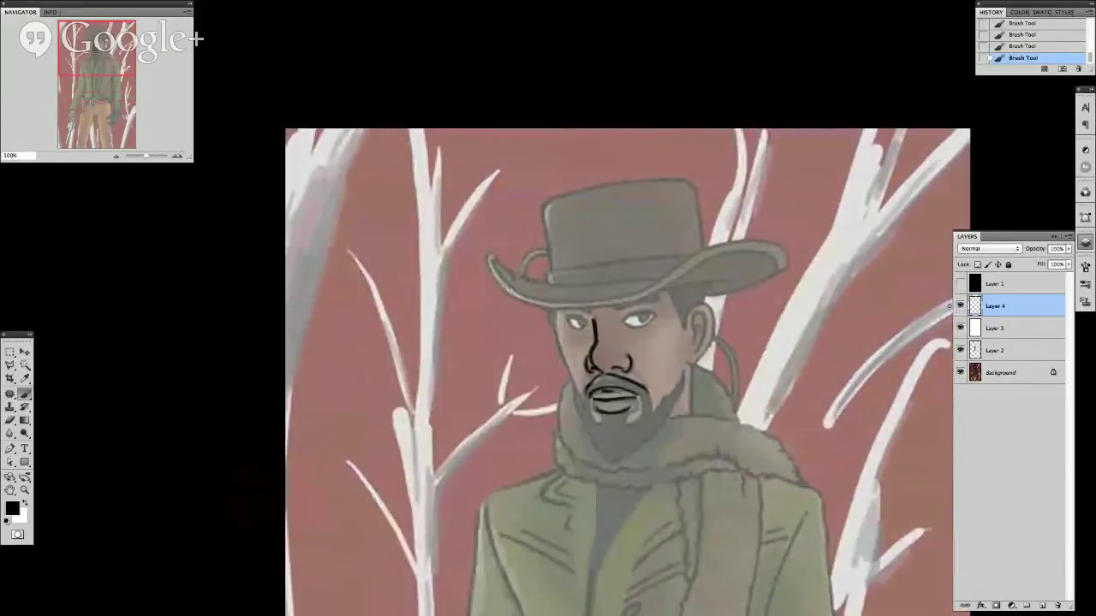
Draw an arrow and a short mark at the left eye, undoing and redoing the strokes.
mouse_move(501, 353)
mouse_down()
mouse_move(545, 331)
mouse_move(536, 341)
mouse_up()
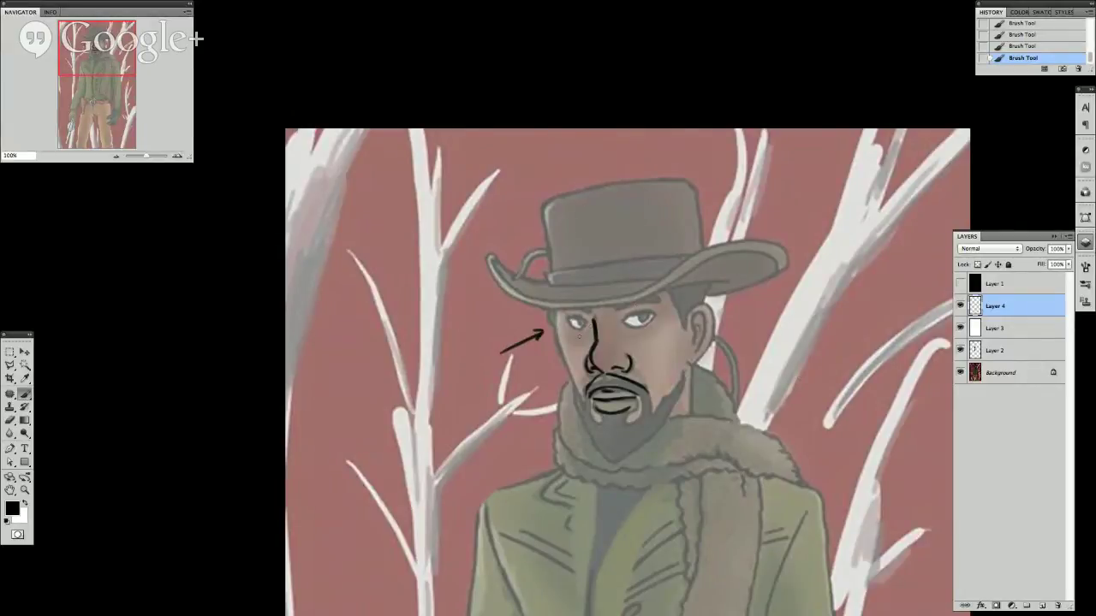
drag(588, 332, 584, 314)
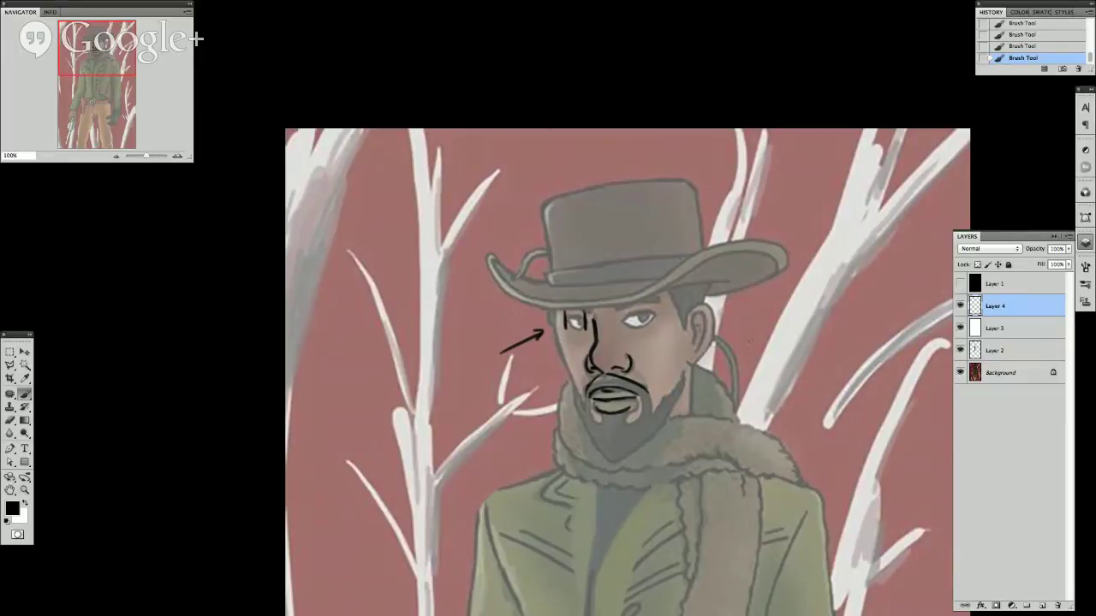
key(ctrl+alt+z)
key(ctrl+alt+z)
key(ctrl+alt+z)
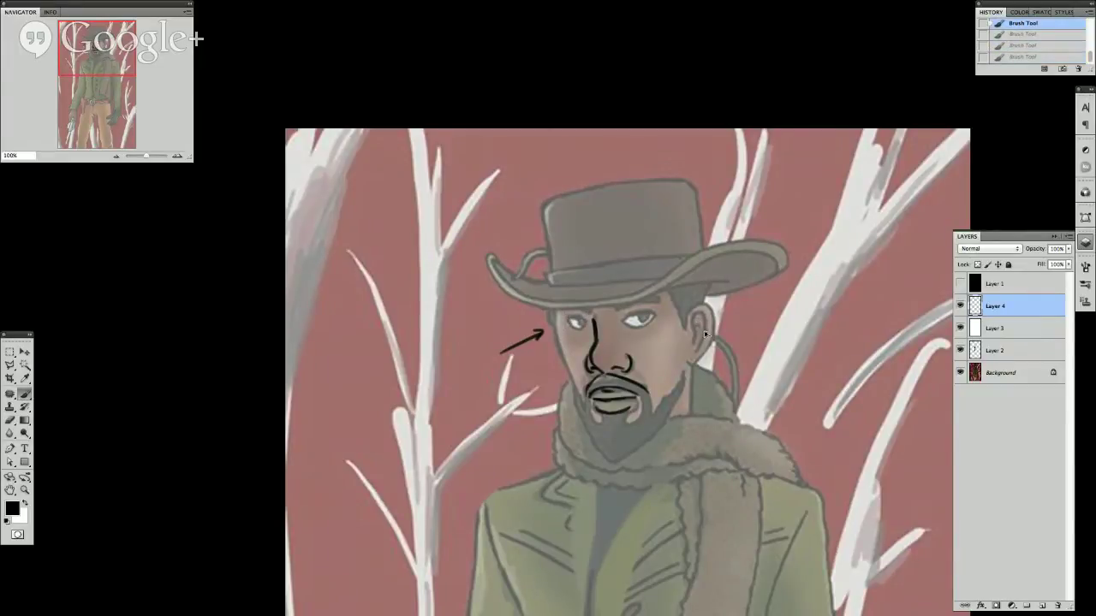
key(ctrl+alt+z)
key(ctrl+shift+z)
key(ctrl+shift+z)
key(ctrl+shift+z)
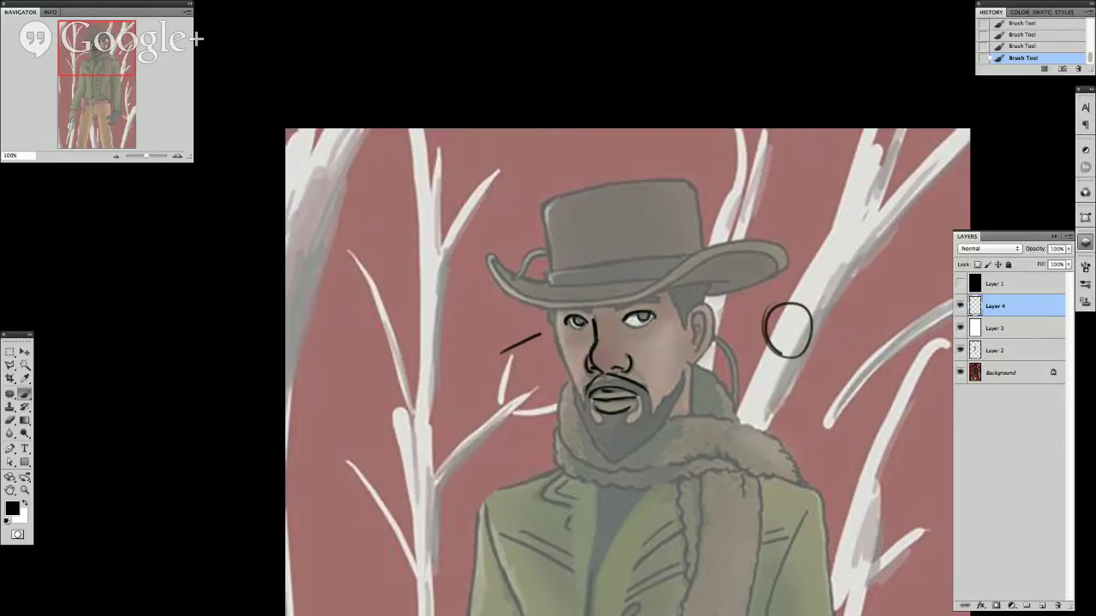
Sketch two circles to the right of the head and bar the left one.
mouse_move(800, 307)
mouse_down()
mouse_move(767, 343)
mouse_move(766, 310)
mouse_move(815, 324)
mouse_move(804, 334)
mouse_up()
mouse_move(717, 310)
mouse_down()
mouse_move(698, 345)
mouse_move(738, 354)
mouse_move(697, 340)
mouse_up()
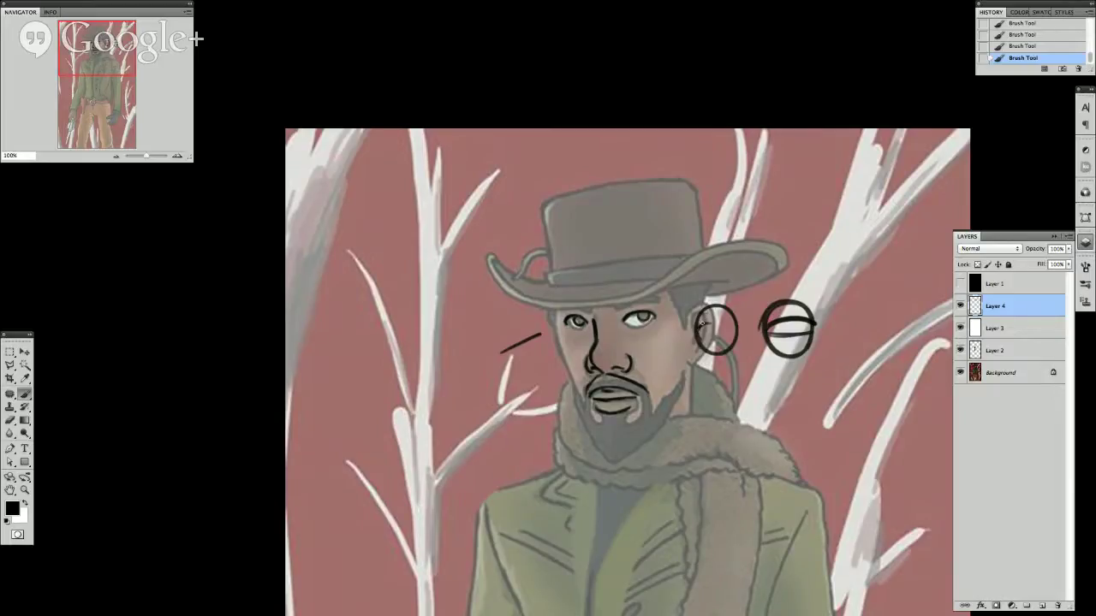
mouse_move(702, 326)
mouse_down()
mouse_move(733, 330)
mouse_move(704, 322)
mouse_up()
Add an arrowhead, a bar detail and a downward curve to the circle diagrams.
drag(685, 326, 688, 337)
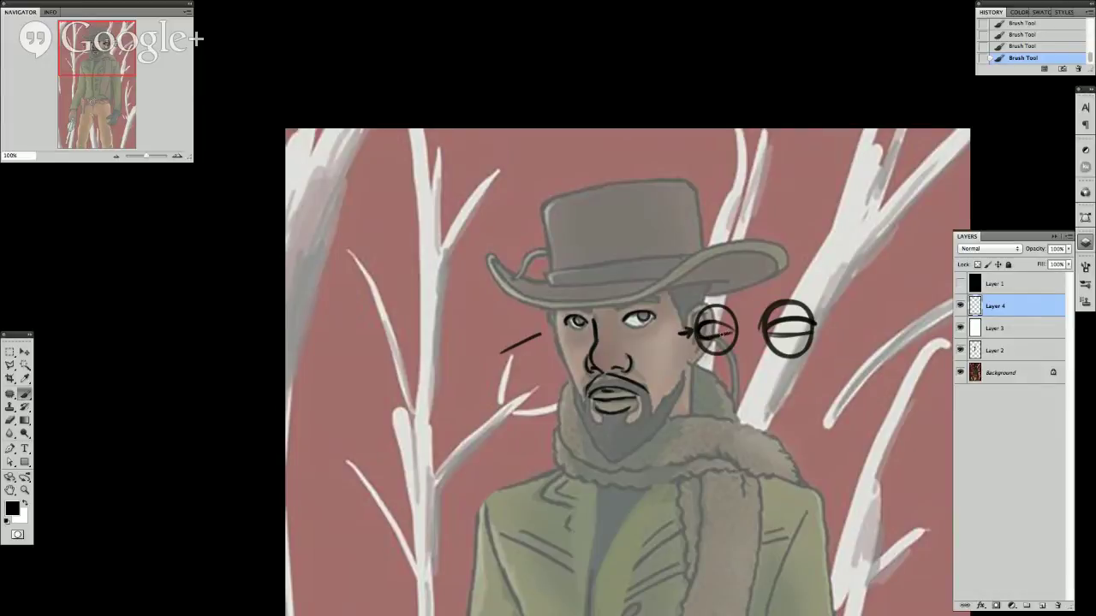
drag(810, 325, 796, 319)
drag(736, 336, 720, 379)
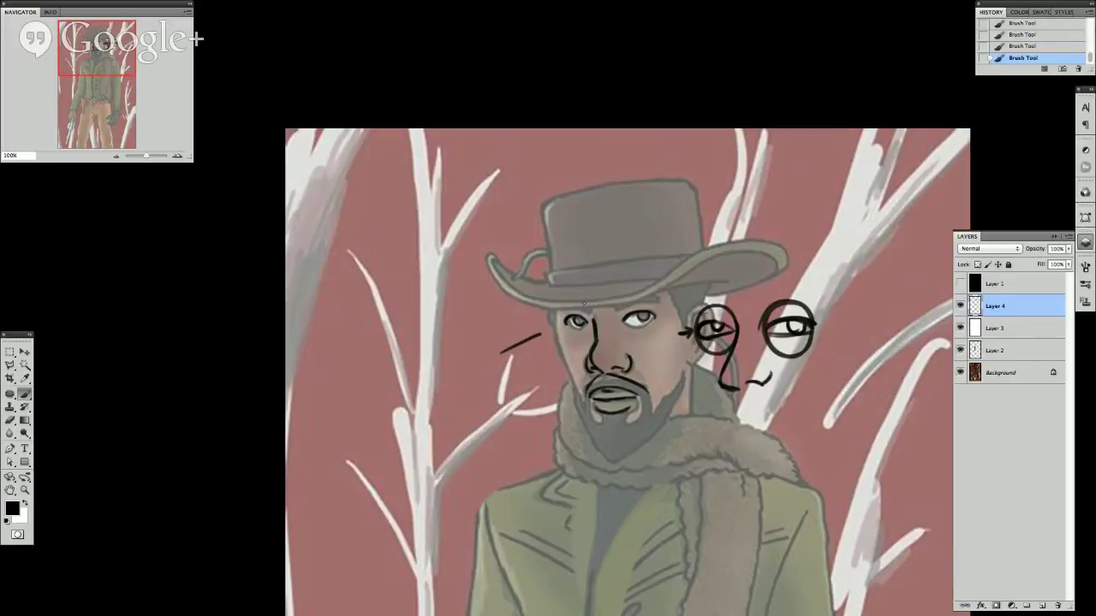
scroll(583, 302, up, 2)
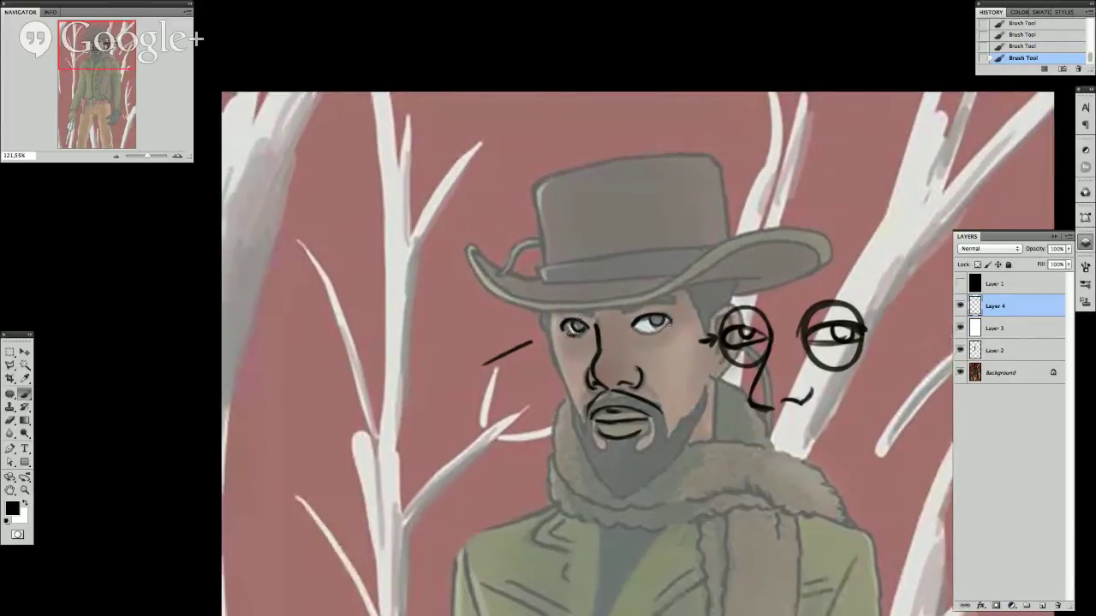
scroll(694, 281, down, 3)
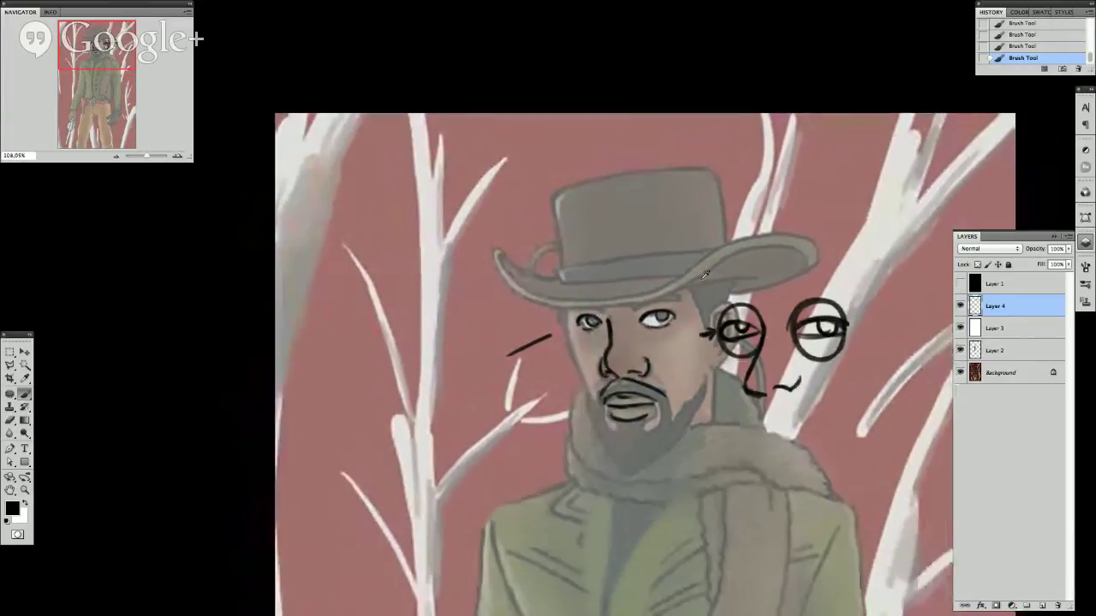
scroll(700, 280, down, 1)
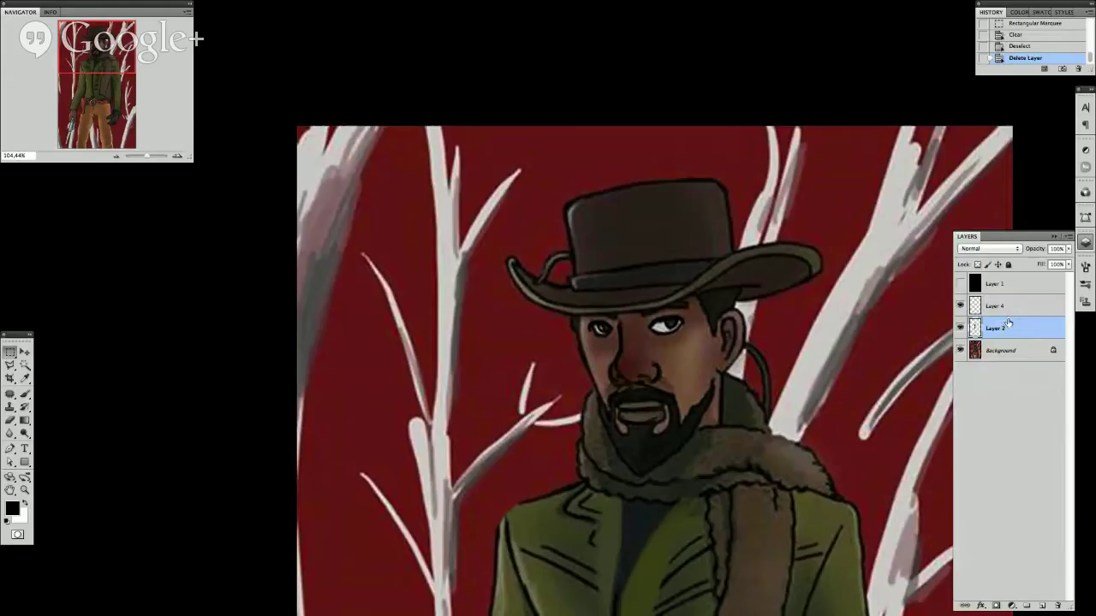
Select Layer 4 and dab brown sampled from the face onto the beard.
click(1006, 306)
key(b)
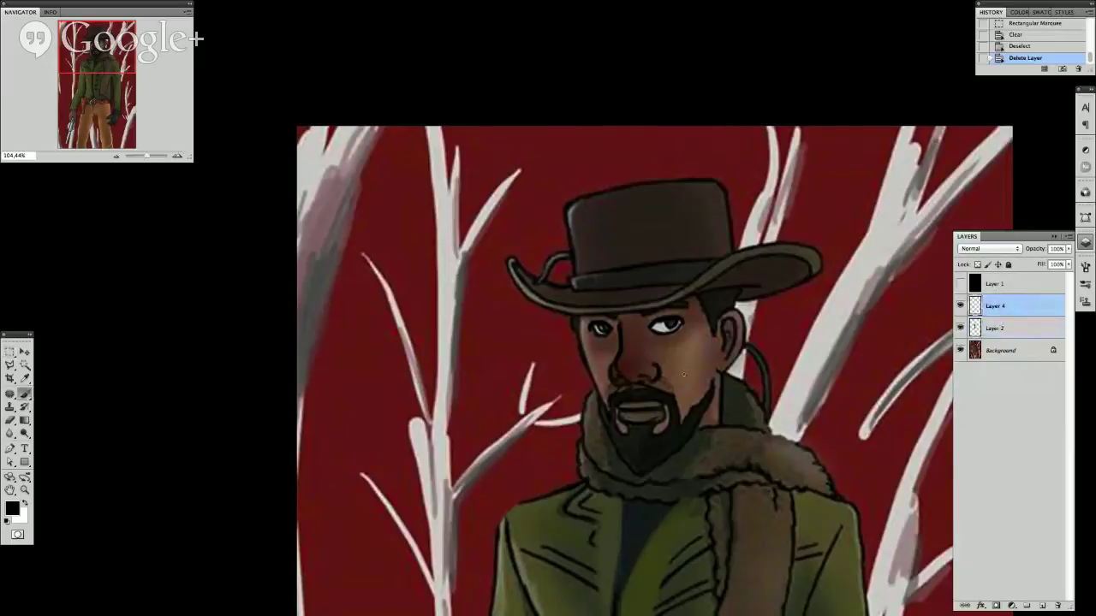
scroll(703, 388, up, 3)
alt+click(661, 433)
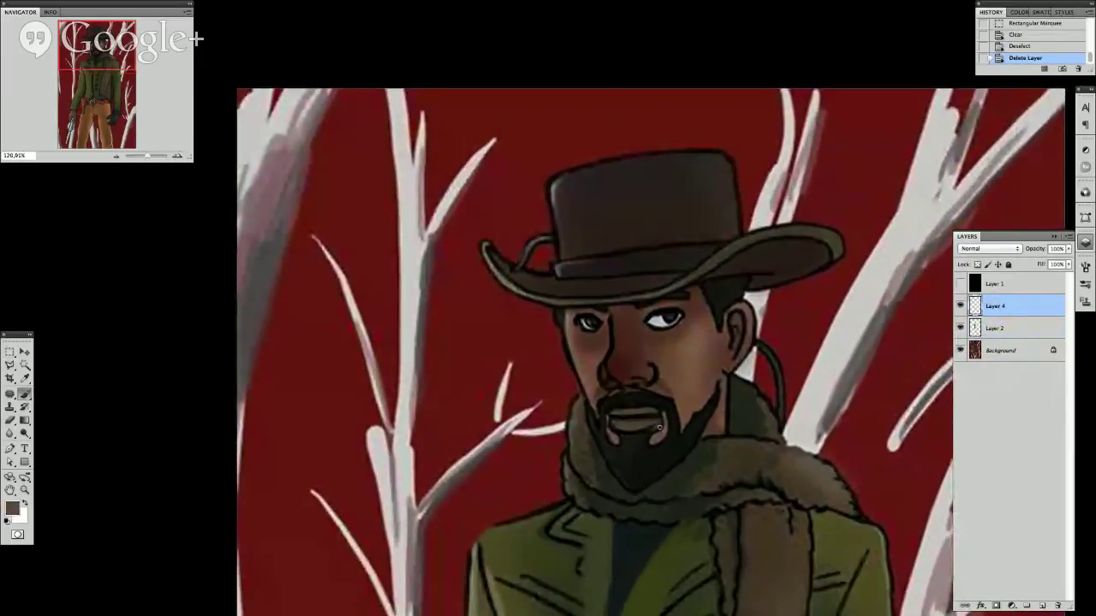
drag(664, 430, 632, 418)
alt+click(647, 417)
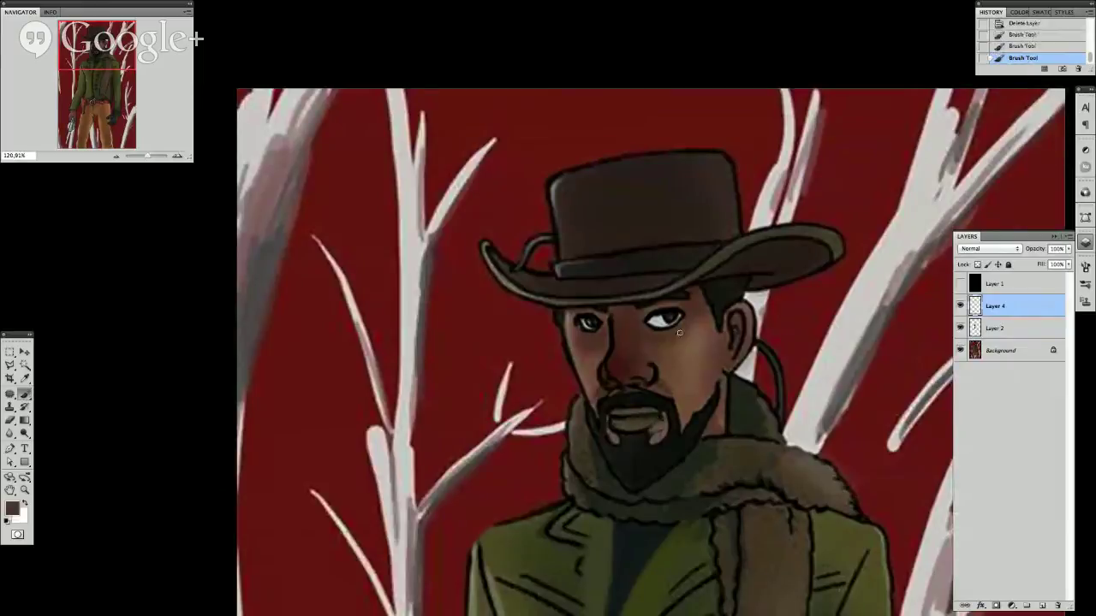
click(604, 389)
Sample near-black, grey and brown tones from both eyes.
alt+click(664, 378)
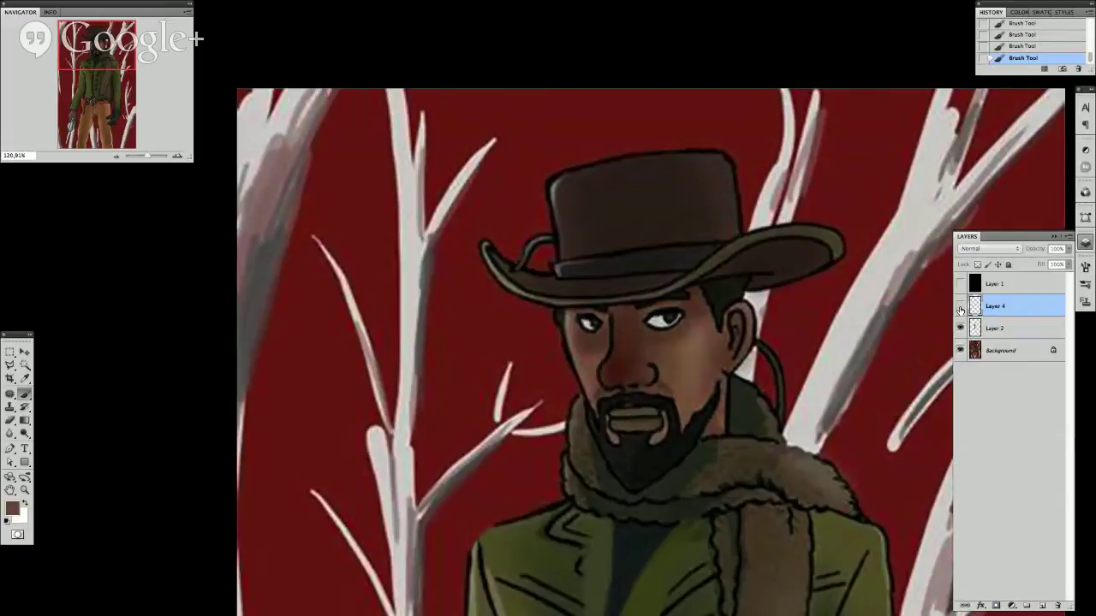
alt+click(596, 317)
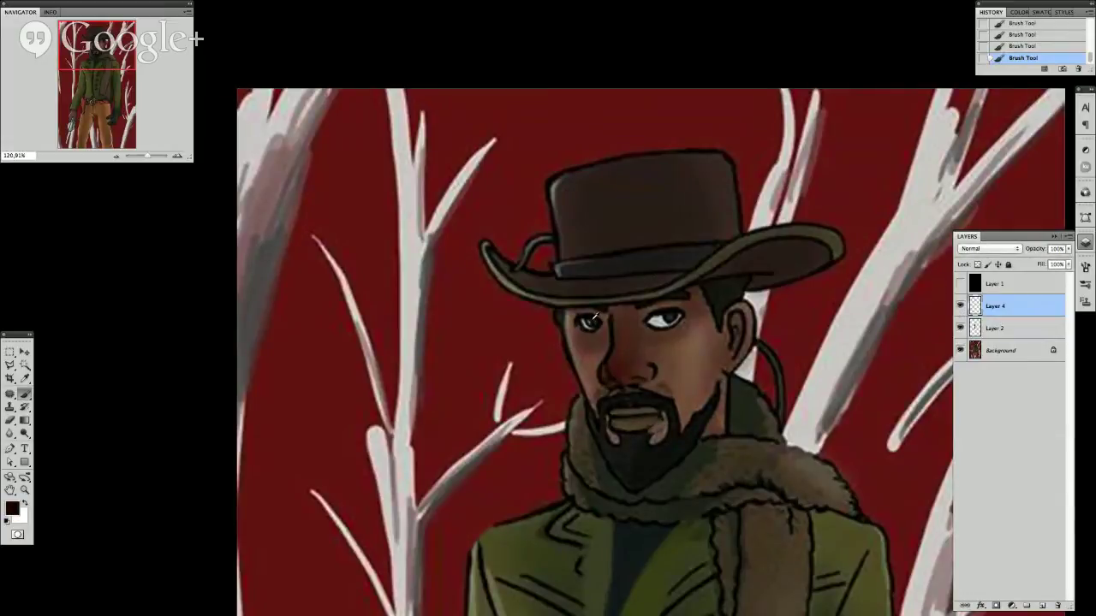
alt+click(587, 321)
alt+click(657, 318)
alt+click(653, 331)
alt+click(666, 320)
alt+click(642, 305)
Toggle Layer 4's visibility repeatedly to compare the face shading.
scroll(622, 286, down, 3)
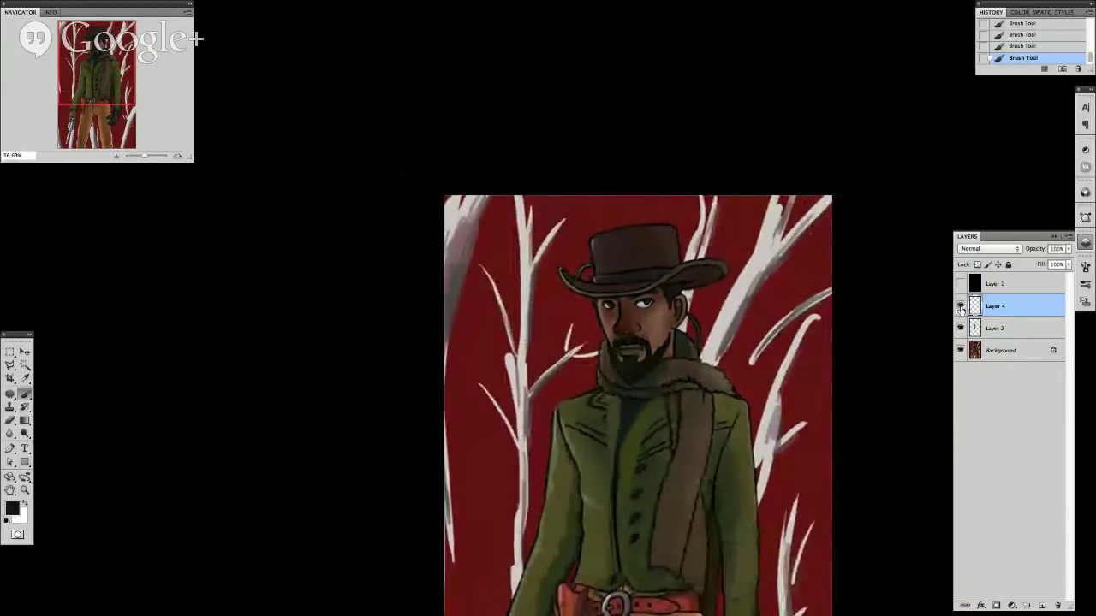
scroll(665, 369, up, 3)
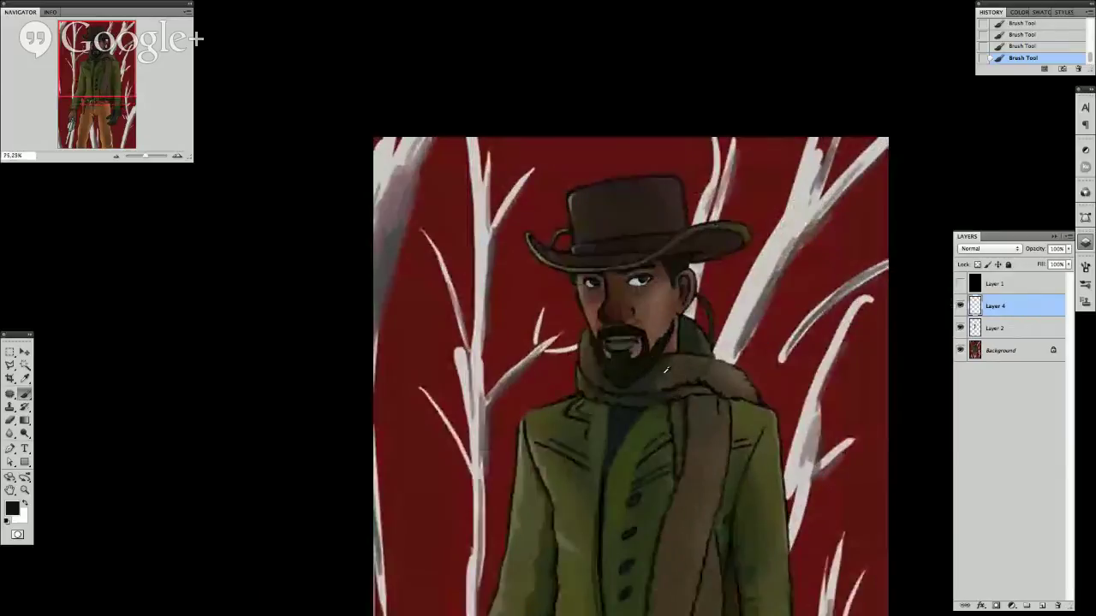
scroll(661, 374, up, 2)
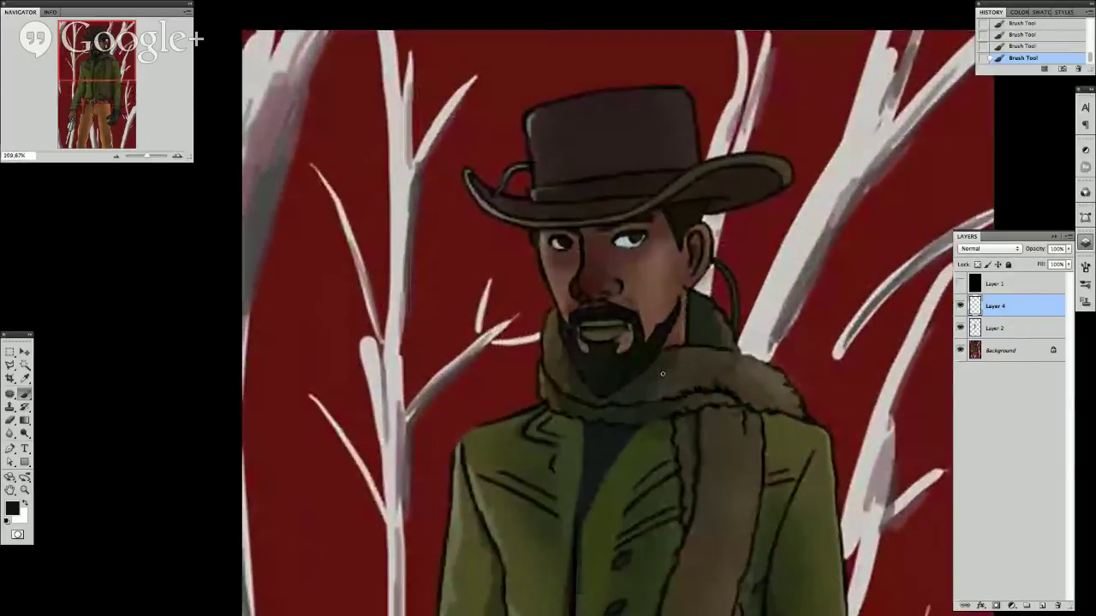
click(960, 305)
click(959, 305)
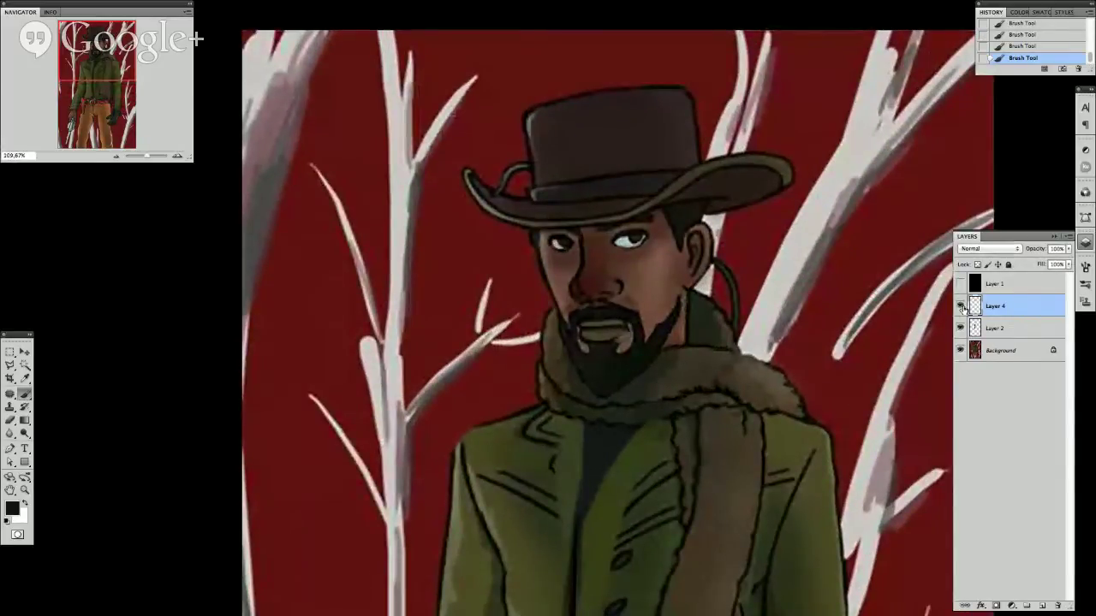
click(959, 306)
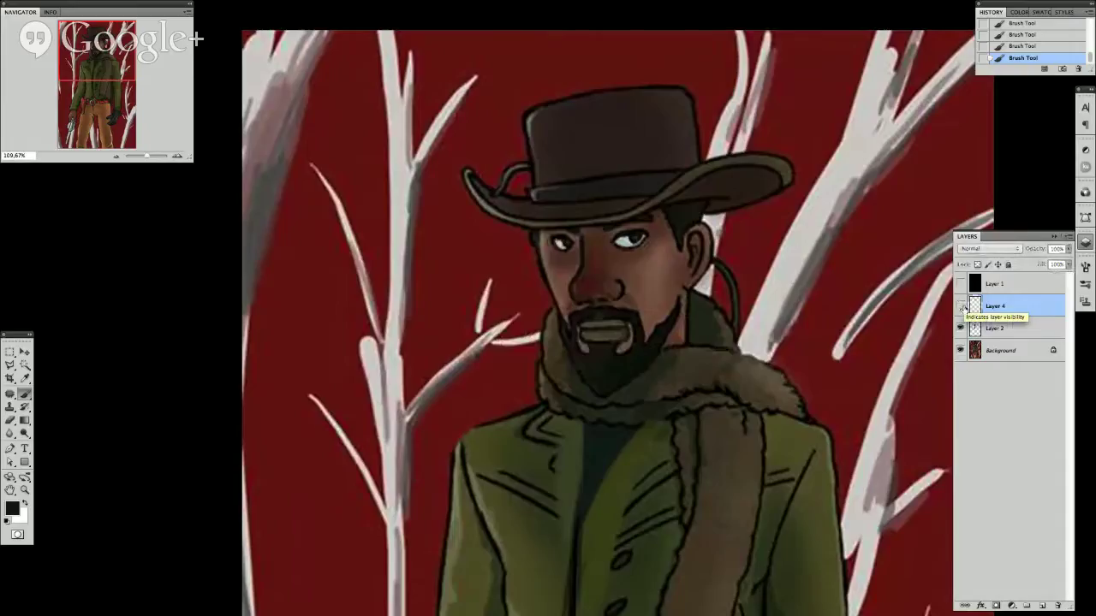
click(959, 305)
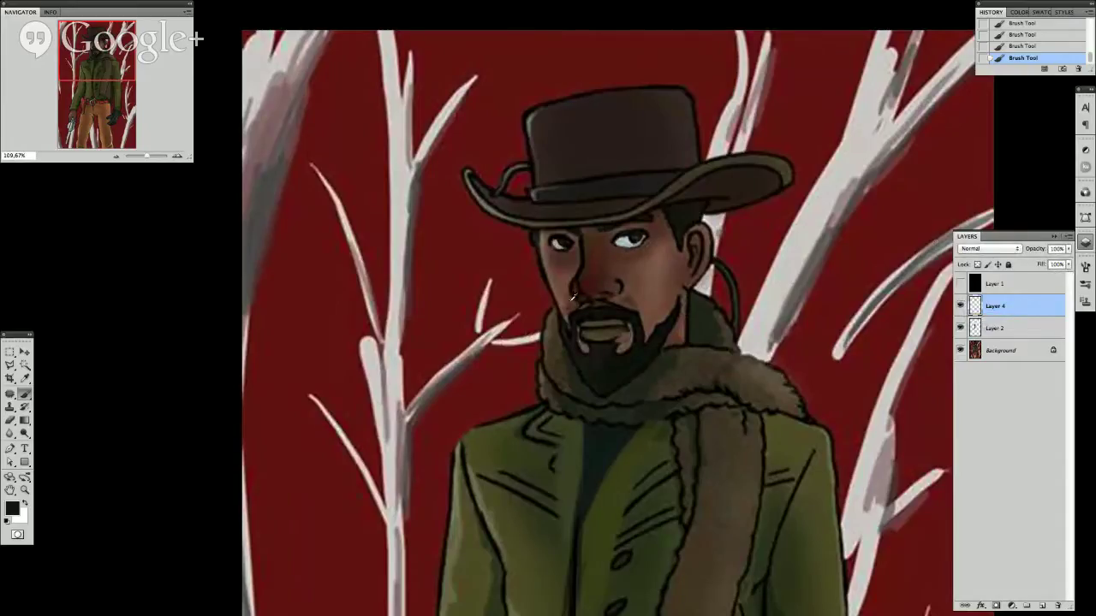
Sample the brown skin tone and dab it onto the face.
alt+click(572, 298)
alt+click(586, 303)
alt+click(602, 305)
alt+click(633, 300)
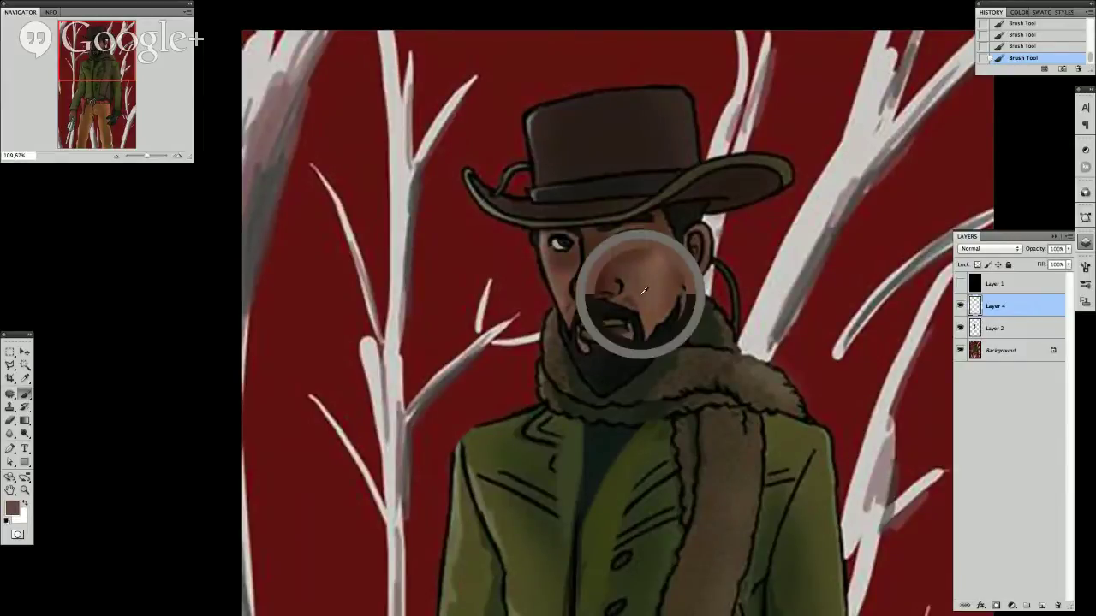
drag(631, 303, 636, 308)
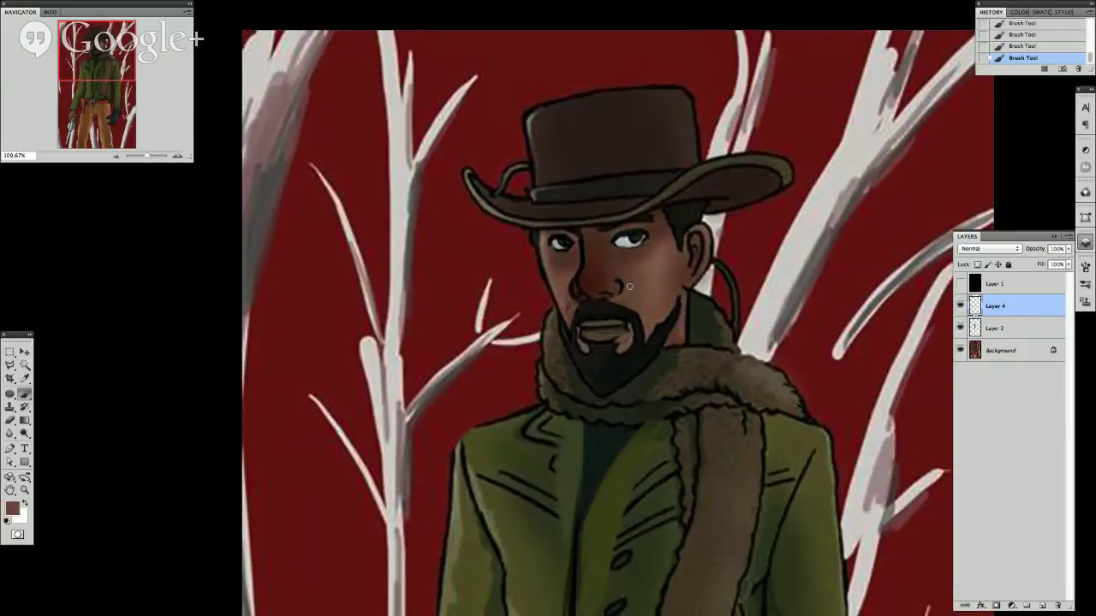
alt+click(635, 296)
scroll(770, 262, down, 3)
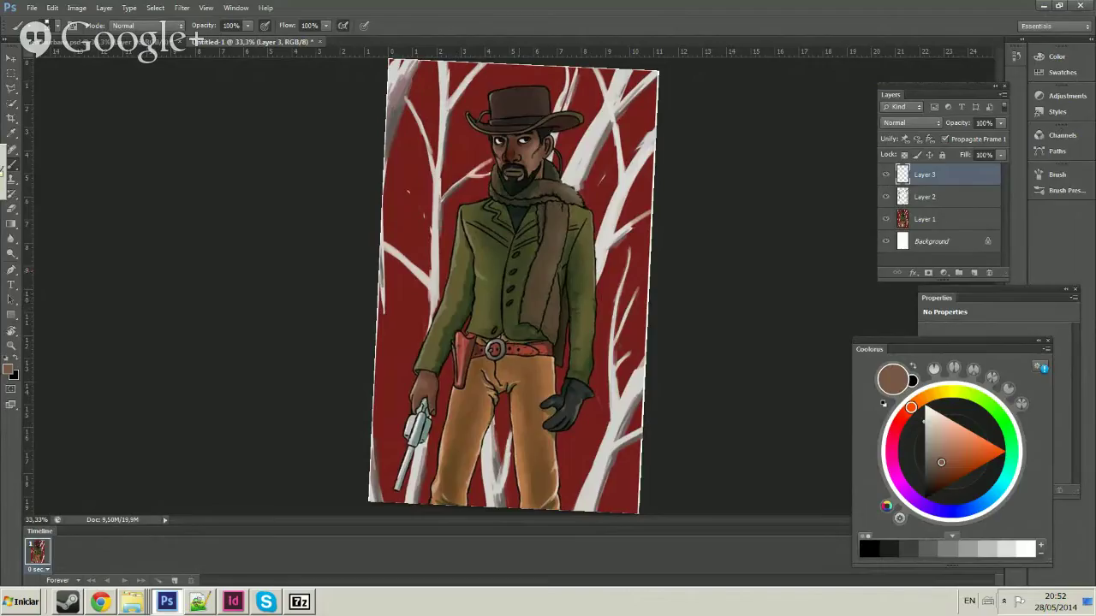
Sample dark greens from the jacket and the scarf's grey-brown as painting colours.
alt+click(478, 300)
right_click(476, 301)
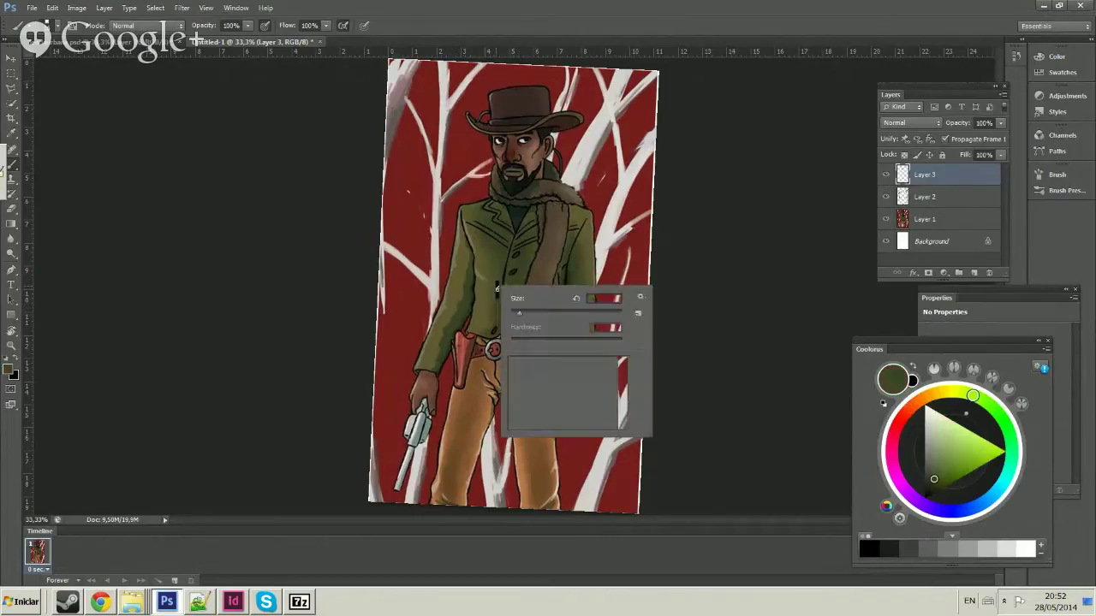
key(Return)
alt+click(476, 285)
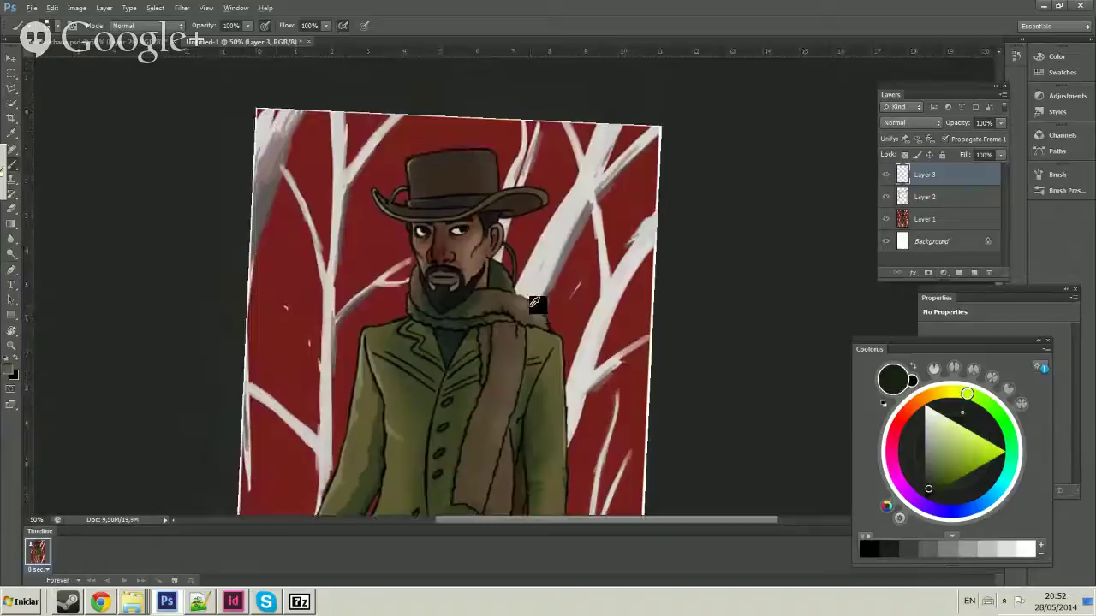
alt+click(530, 310)
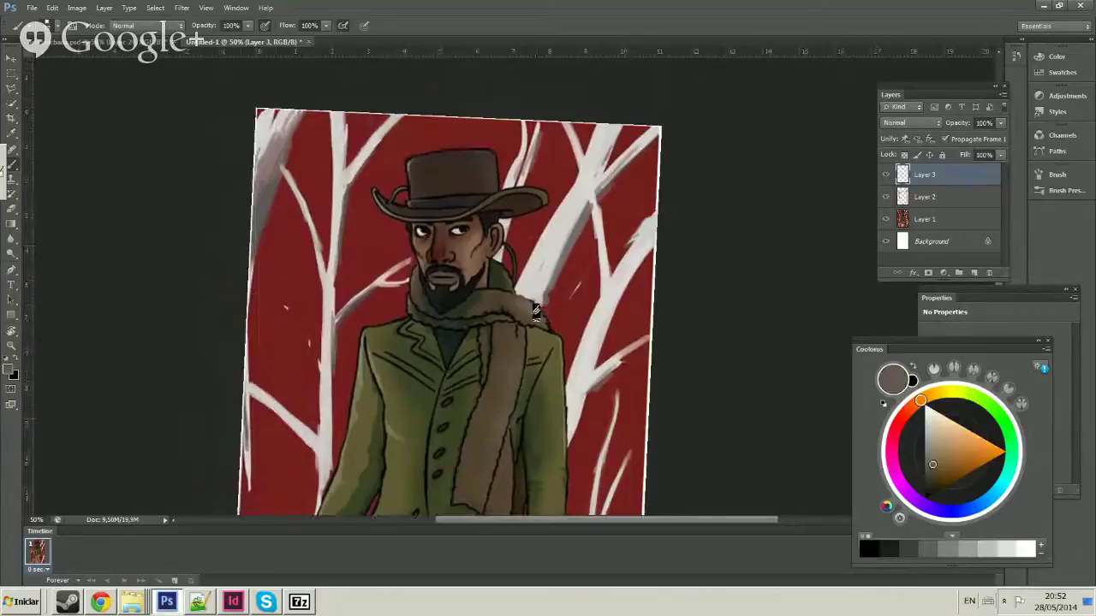
Zoom out to 33.33% and sample the jacket's dark olive and a greyish tan.
key(z)
alt+click(557, 226)
alt+click(521, 215)
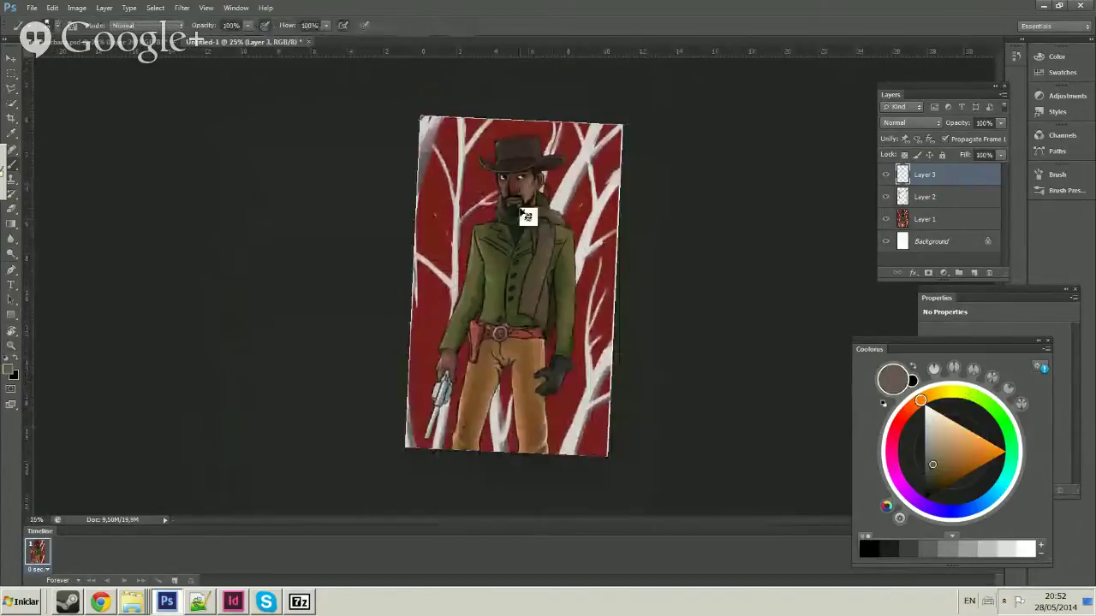
click(527, 223)
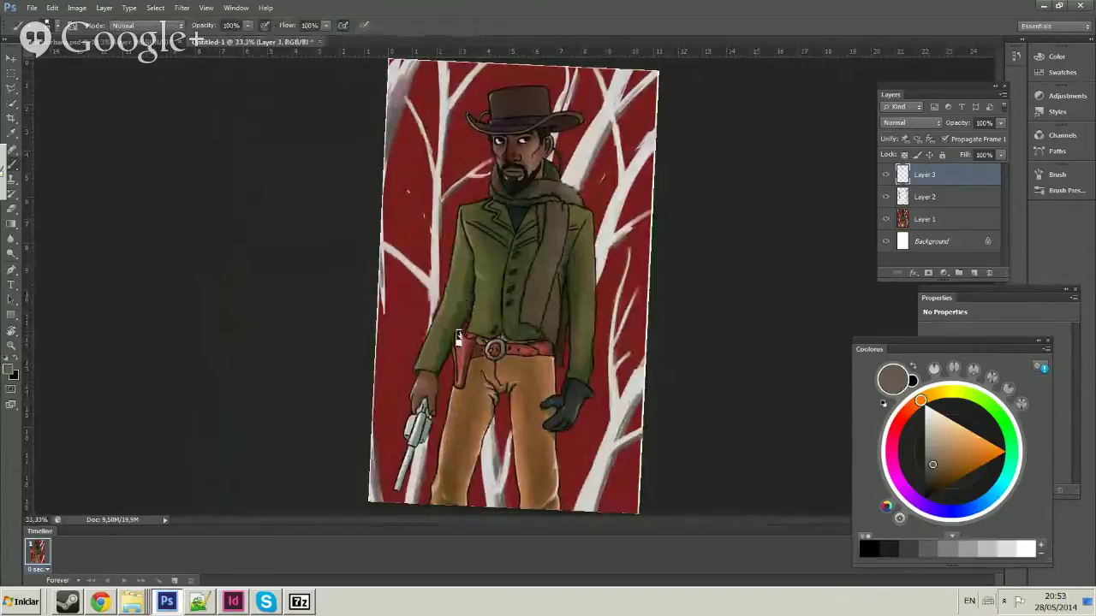
alt+click(476, 276)
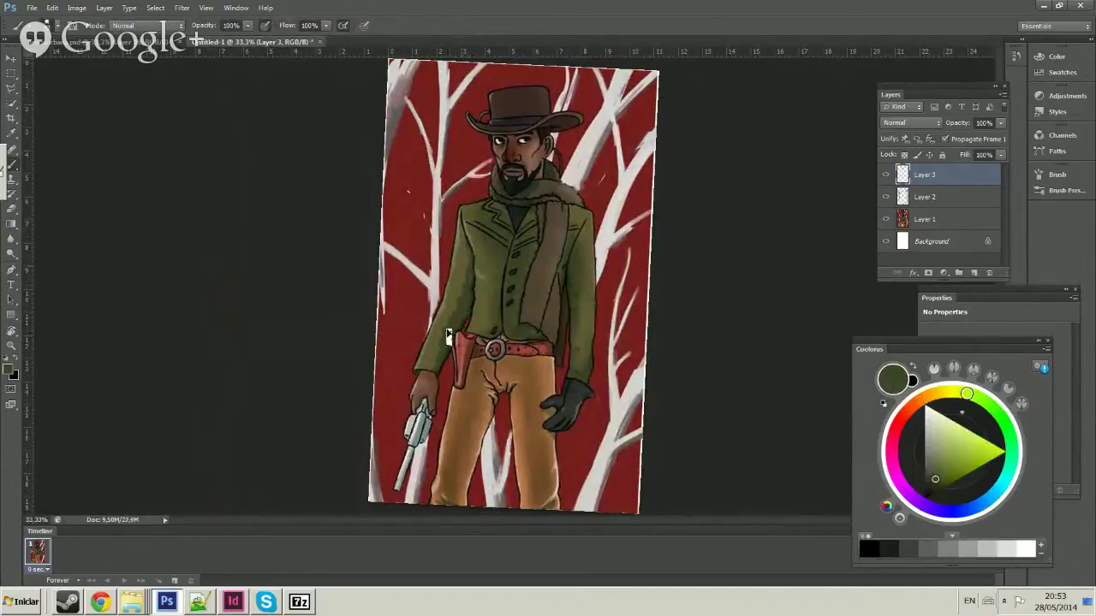
alt+click(453, 248)
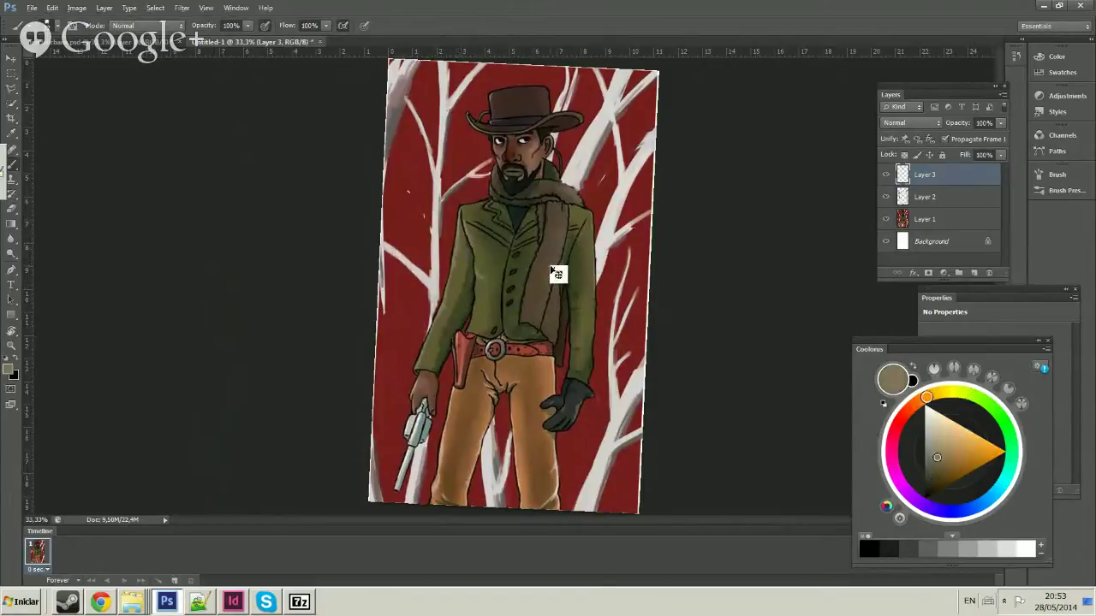
Resample dark and lighter olives from the jacket, ending on a light greyish tan.
alt+click(476, 275)
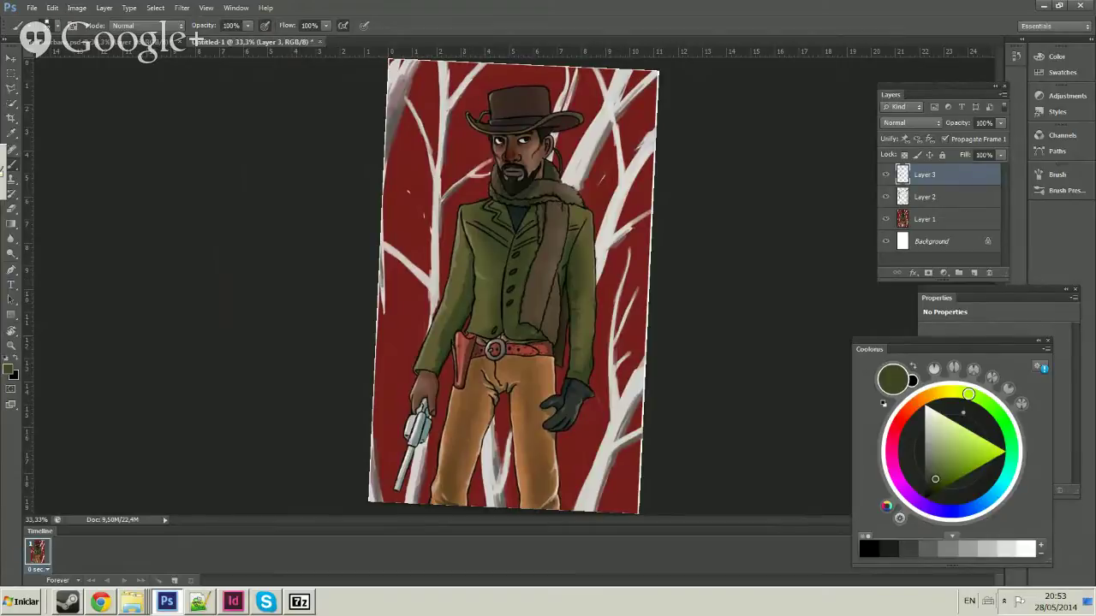
alt+click(469, 290)
alt+click(456, 268)
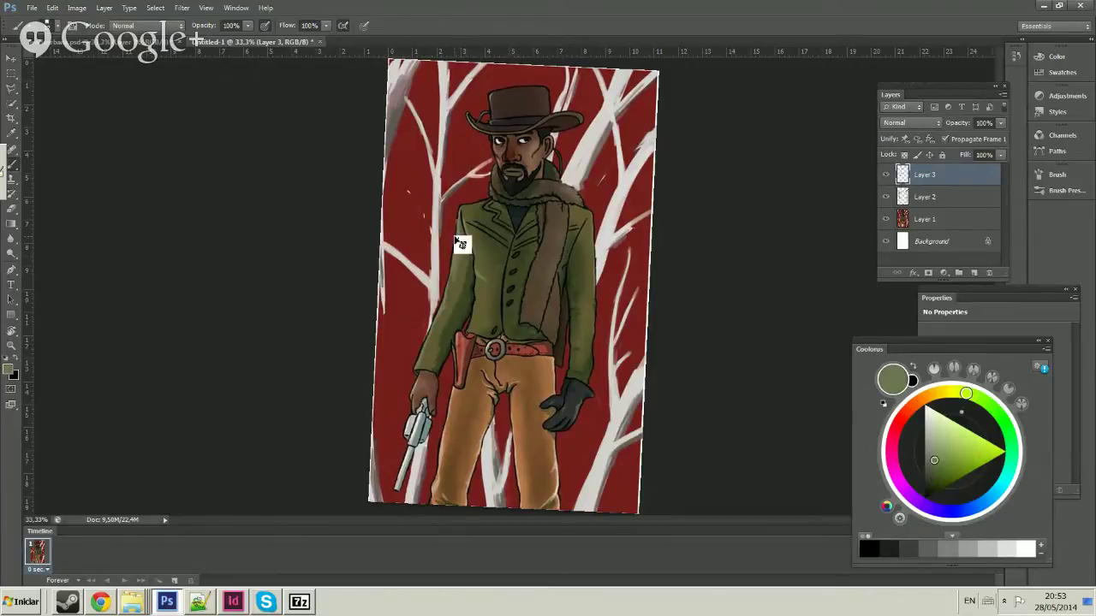
alt+click(480, 306)
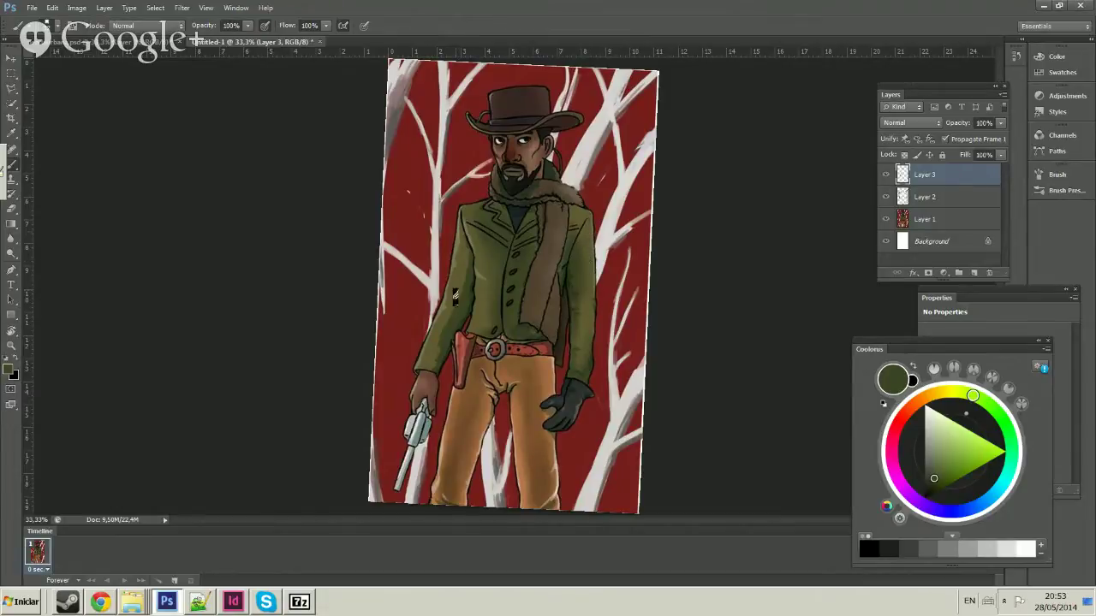
alt+click(469, 277)
alt+click(463, 250)
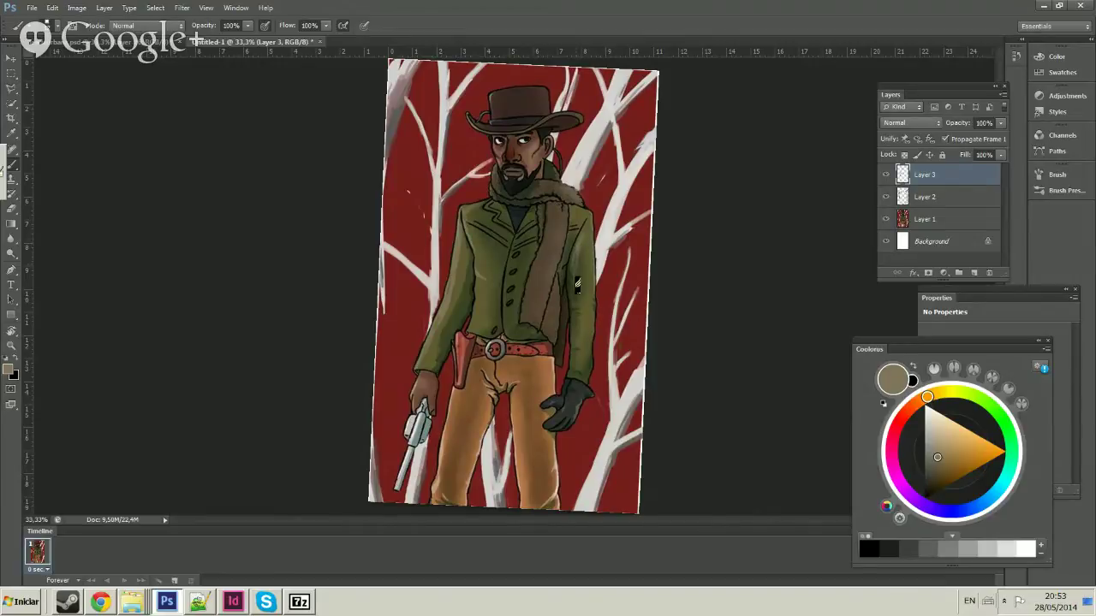
Resize the brush, sample the jacket's dark green and shade its right edge.
right_click(578, 317)
drag(614, 342, 623, 341)
key(Return)
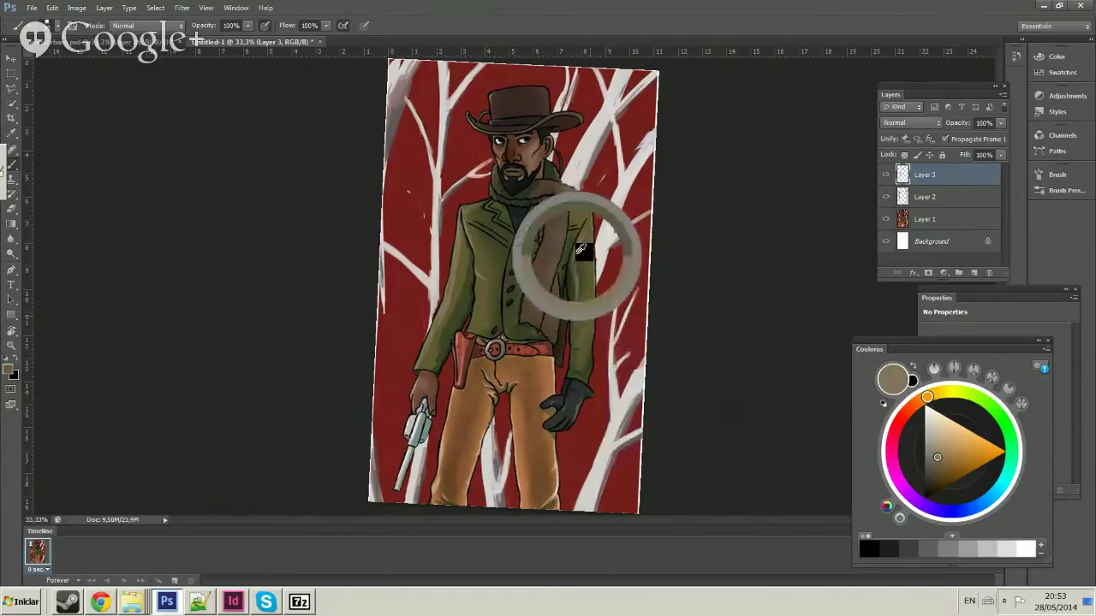
alt+click(572, 282)
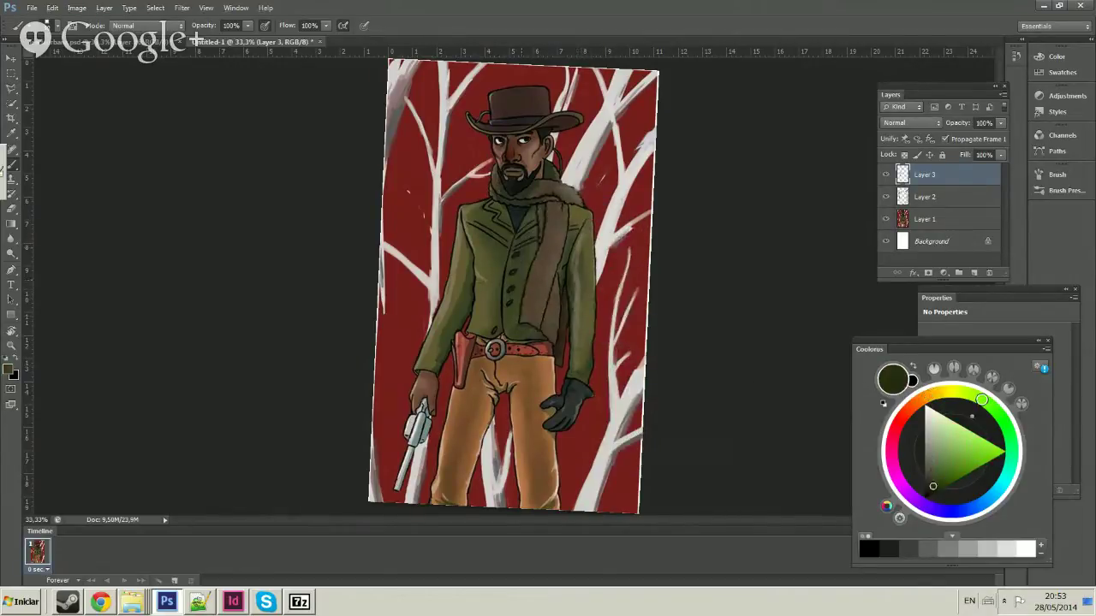
mouse_move(584, 235)
mouse_down()
mouse_move(586, 376)
mouse_move(584, 224)
mouse_up()
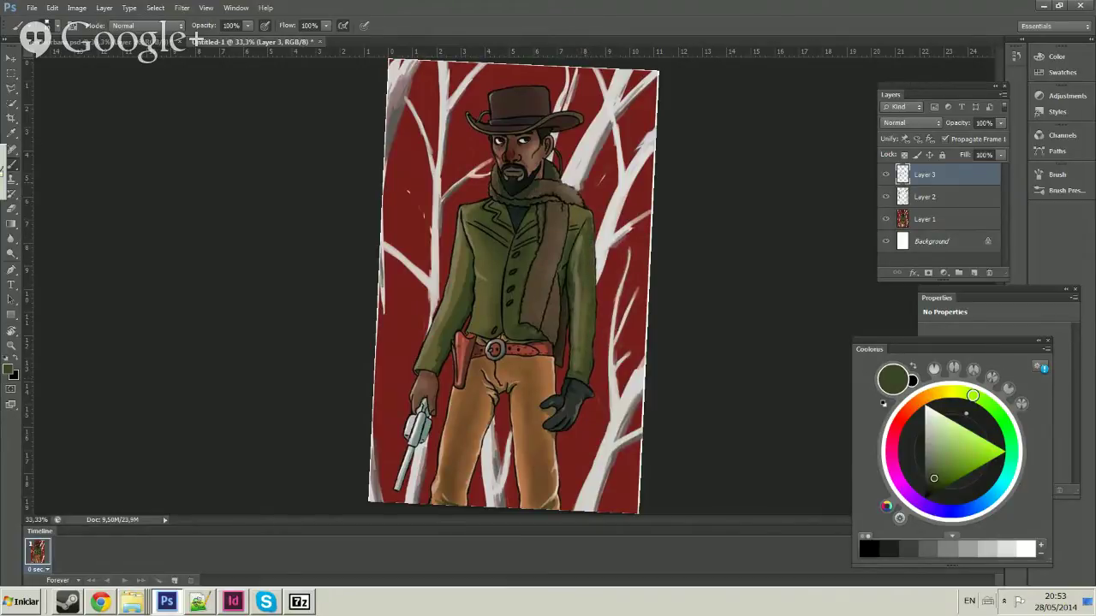
Sample greens and olive from the fur collar, then zoom out on the illustration.
alt+click(536, 183)
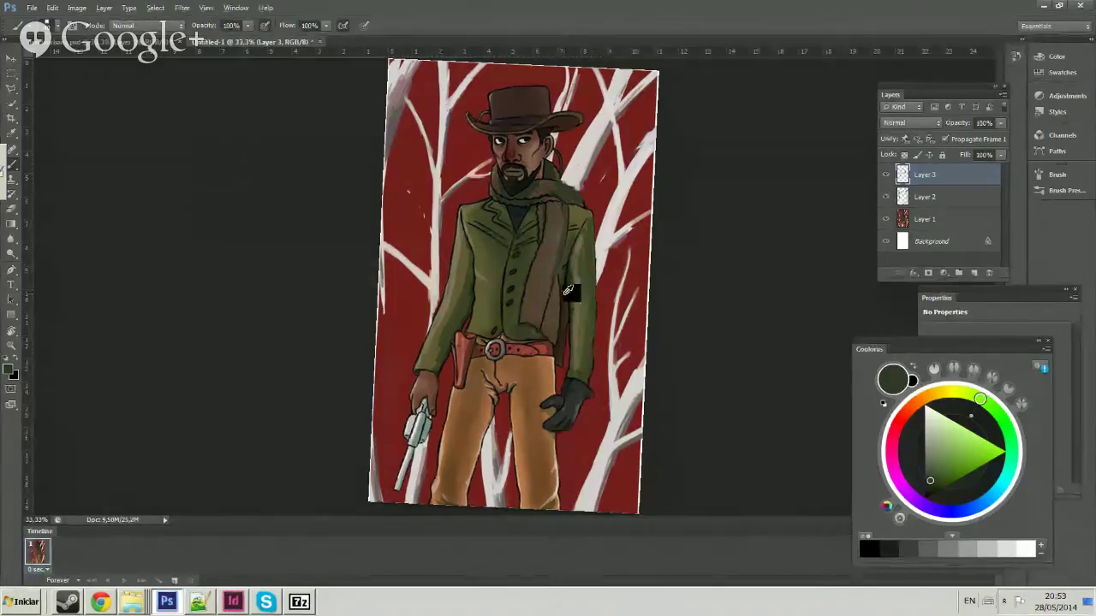
alt+click(573, 234)
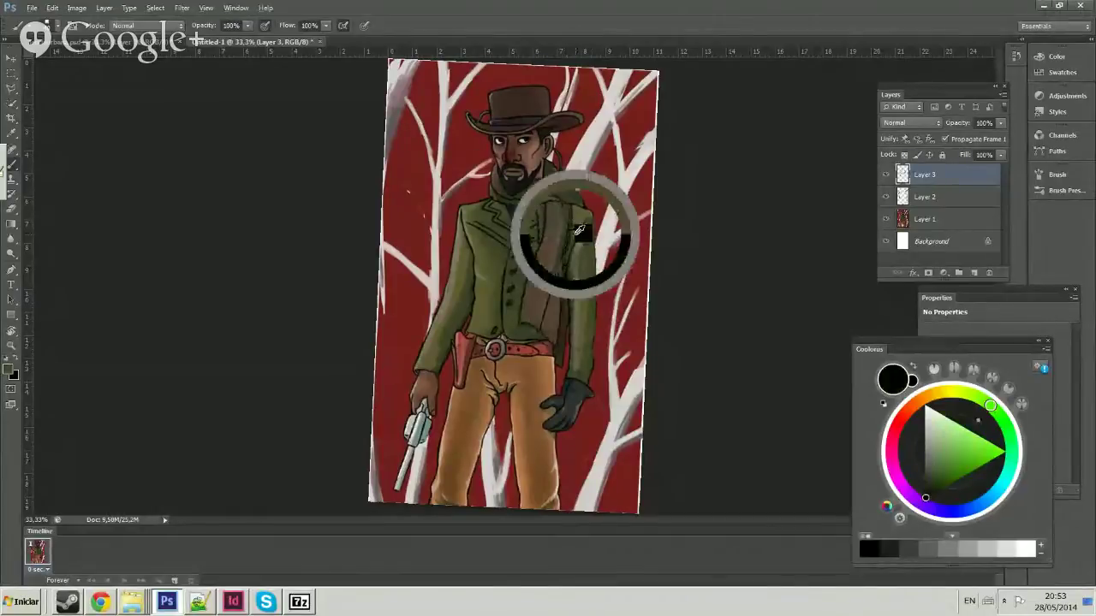
key(z)
alt+click(556, 240)
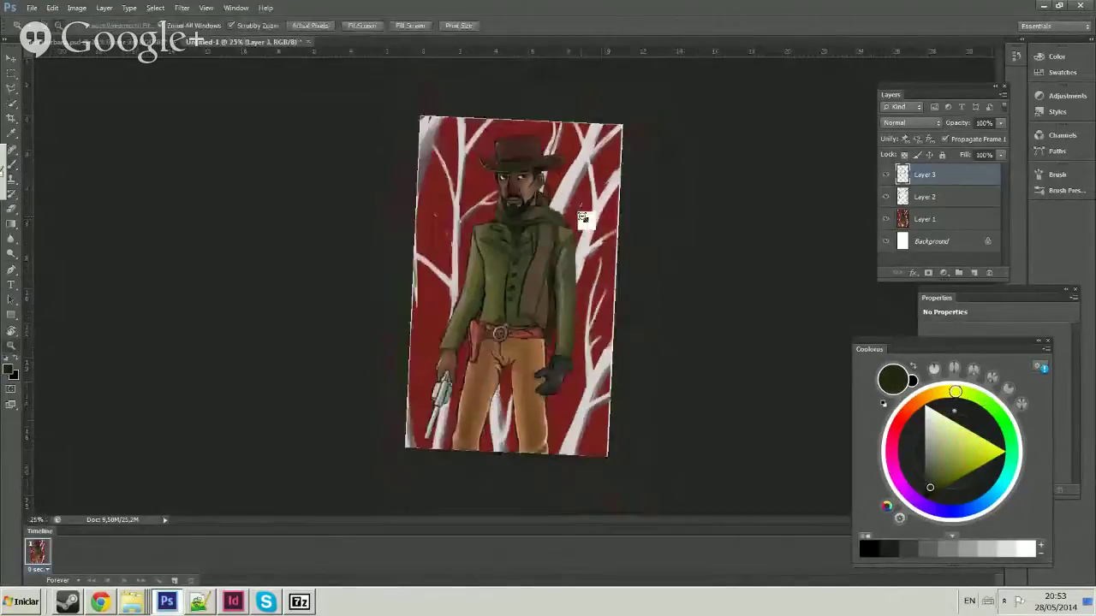
alt+click(548, 243)
click(548, 243)
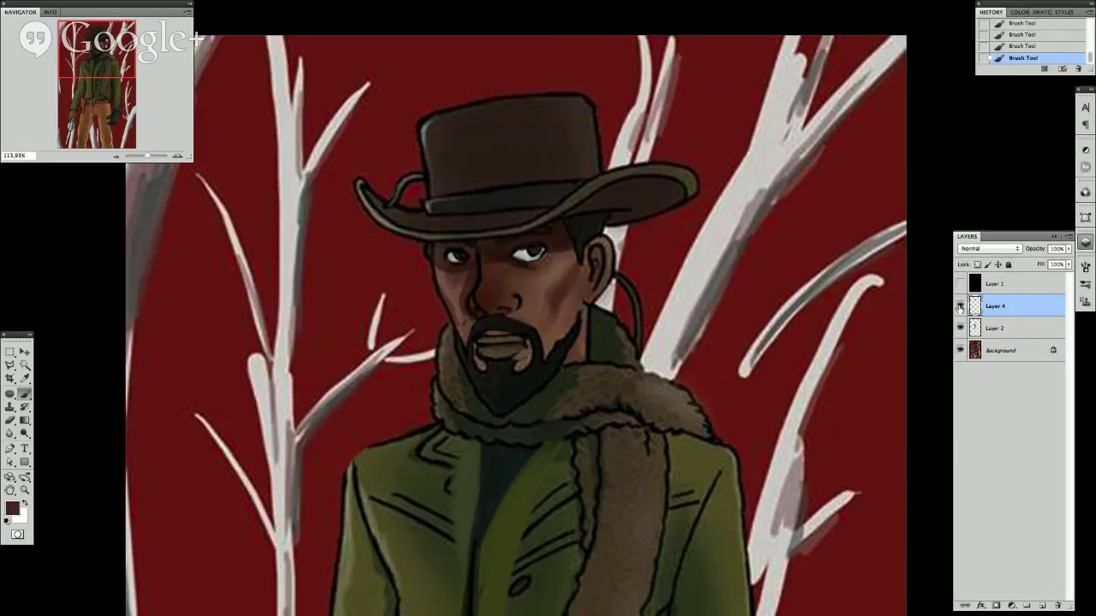
click(961, 306)
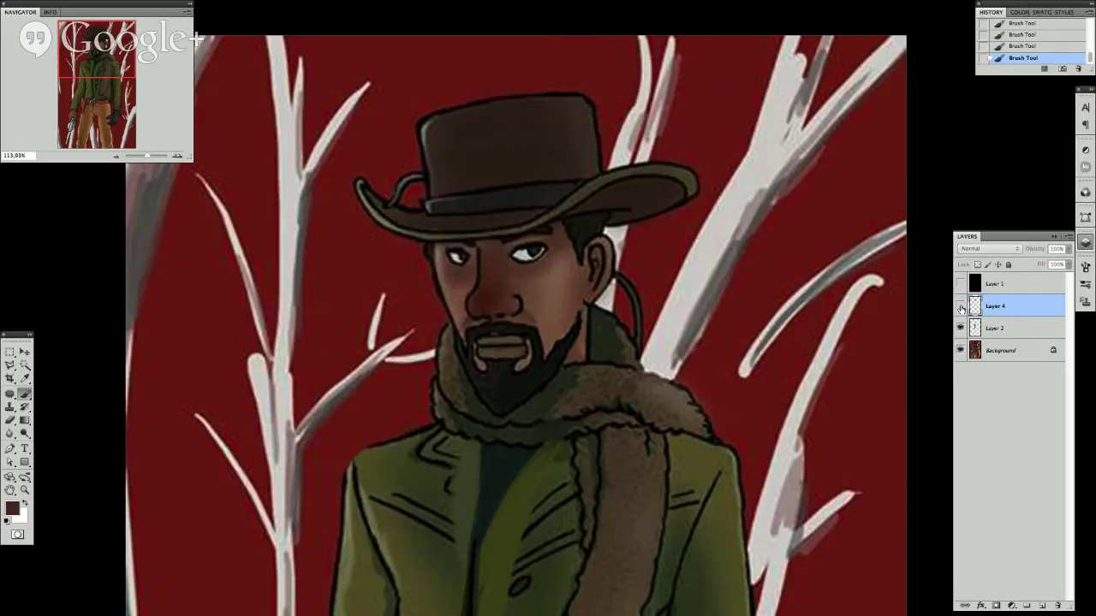
click(960, 305)
click(961, 306)
click(961, 308)
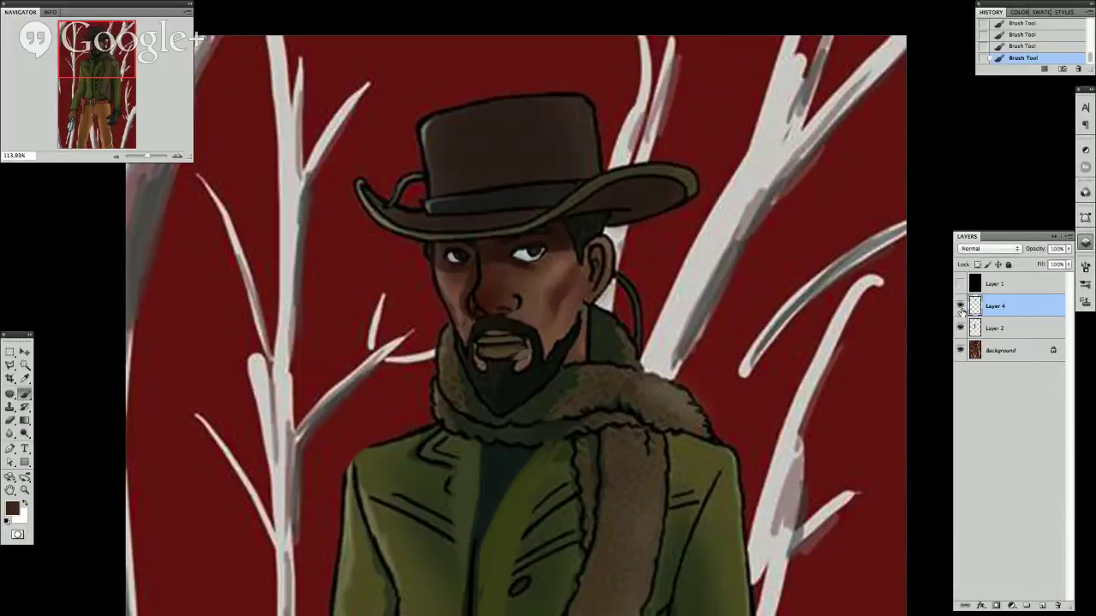
click(960, 308)
click(960, 308)
click(960, 306)
click(960, 306)
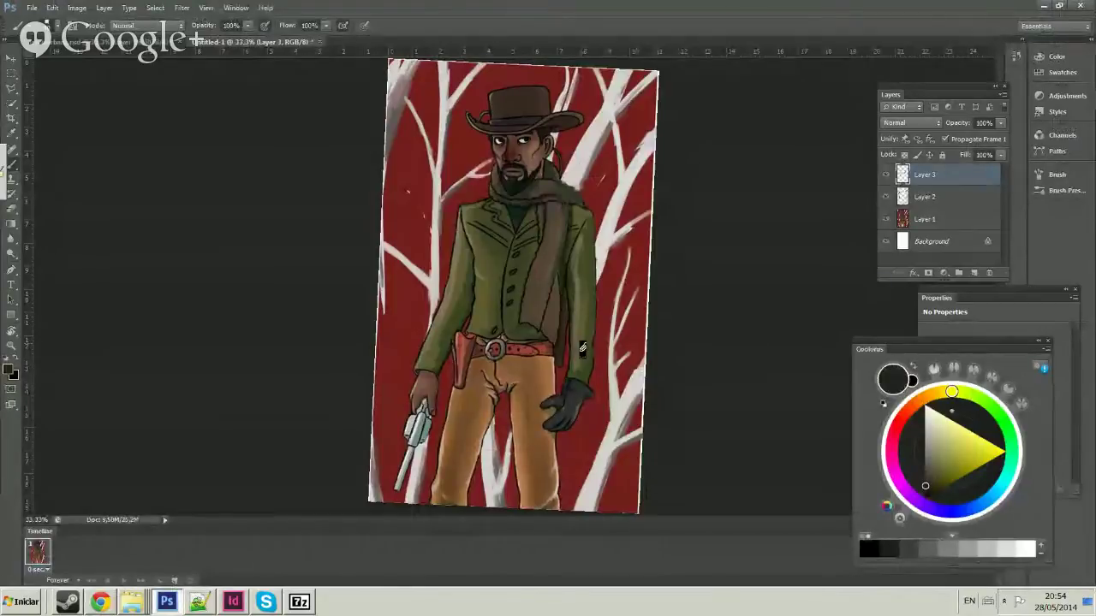
Sample the trouser tans and brighten the left trouser leg with tan strokes.
alt+click(556, 459)
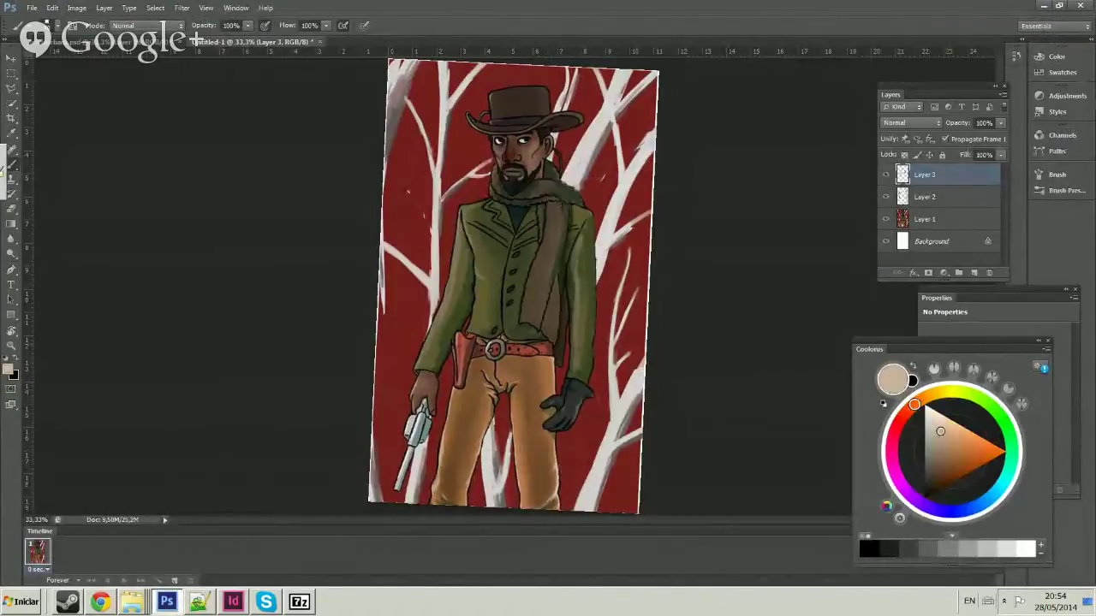
alt+click(450, 452)
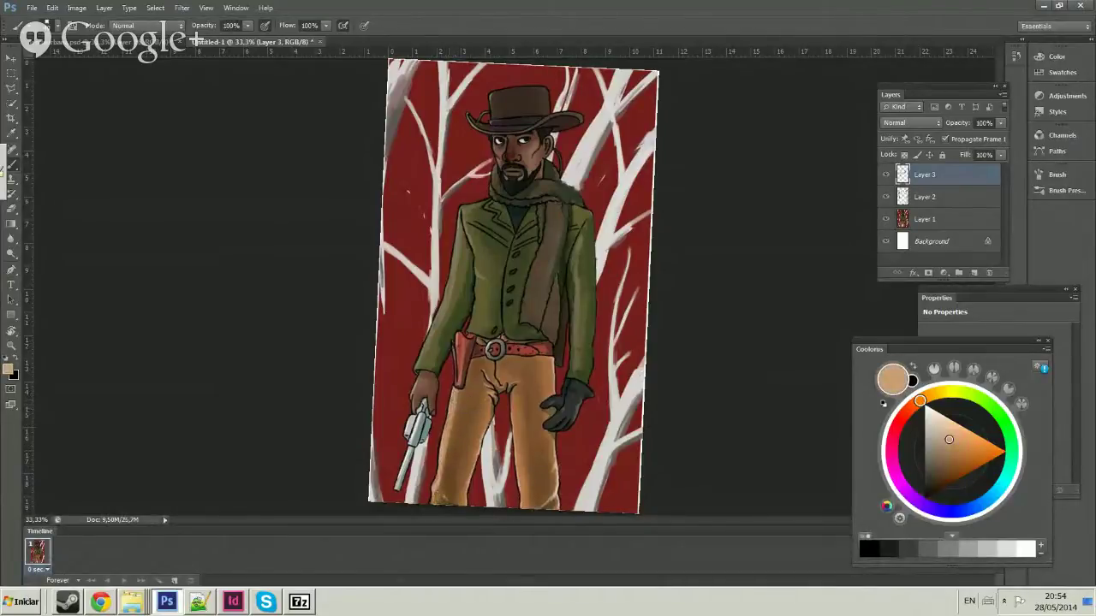
mouse_move(460, 390)
mouse_down()
mouse_move(435, 505)
mouse_move(437, 475)
mouse_up()
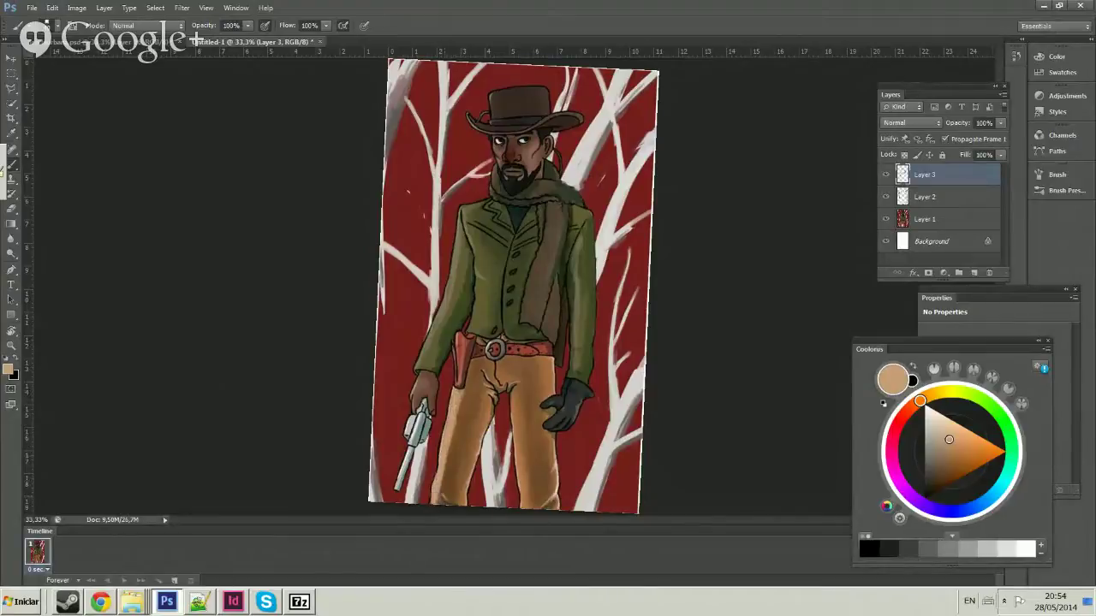
drag(447, 432, 440, 498)
Sample a medium brown and shade from the crotch down the left leg.
alt+click(483, 402)
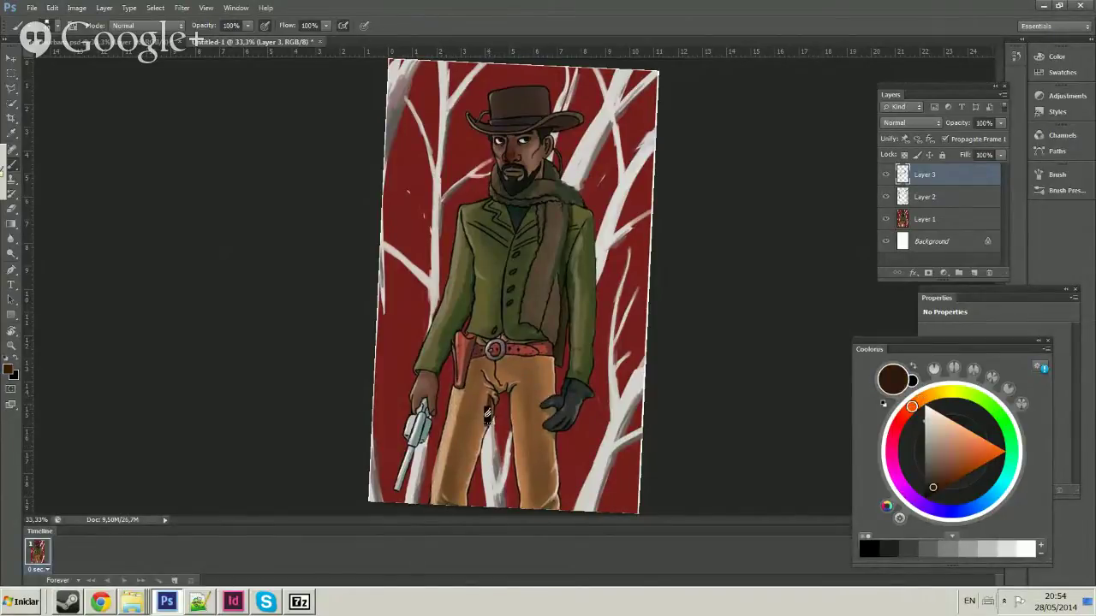
alt+click(485, 400)
alt+click(485, 400)
mouse_move(487, 404)
mouse_down()
mouse_move(493, 428)
mouse_move(470, 470)
mouse_move(474, 460)
mouse_up()
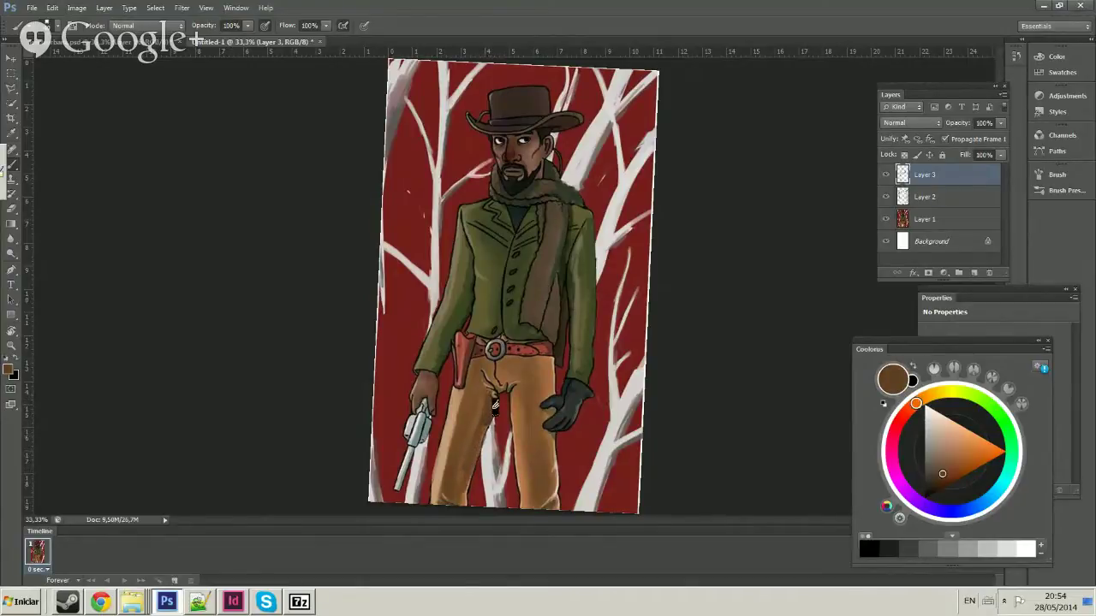
Resize the brush, lighten the trousers below the belt, and compare with face shading hidden.
alt+click(462, 397)
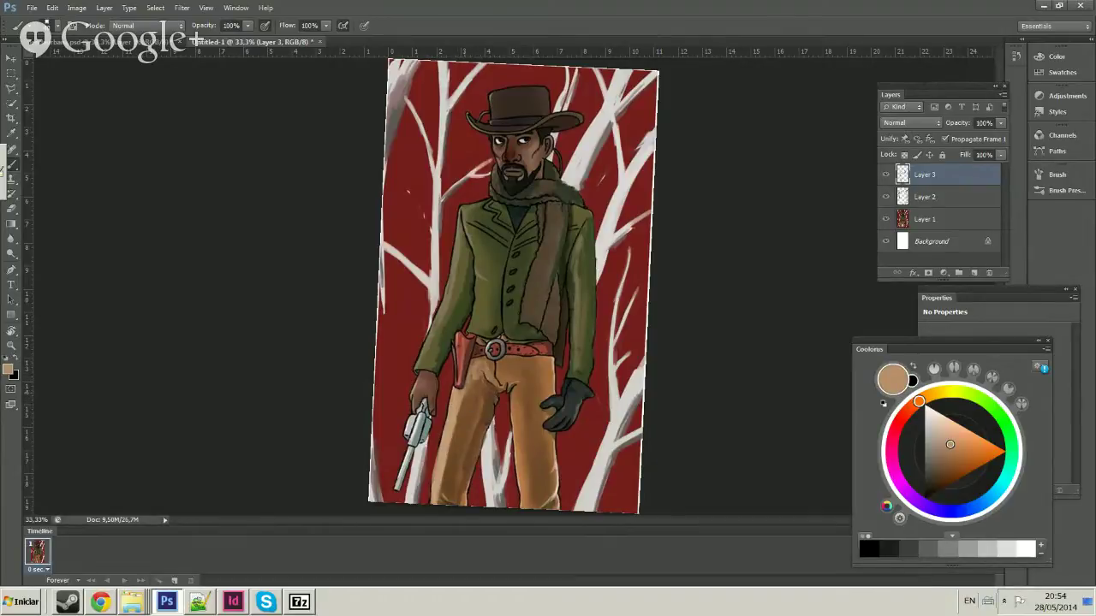
right_click(509, 425)
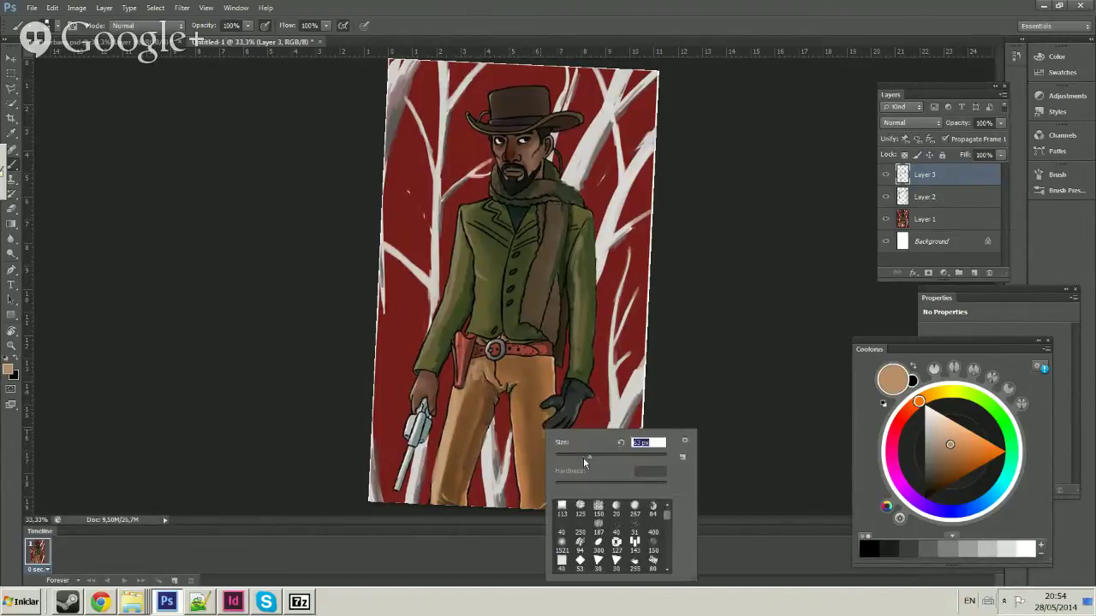
key(Return)
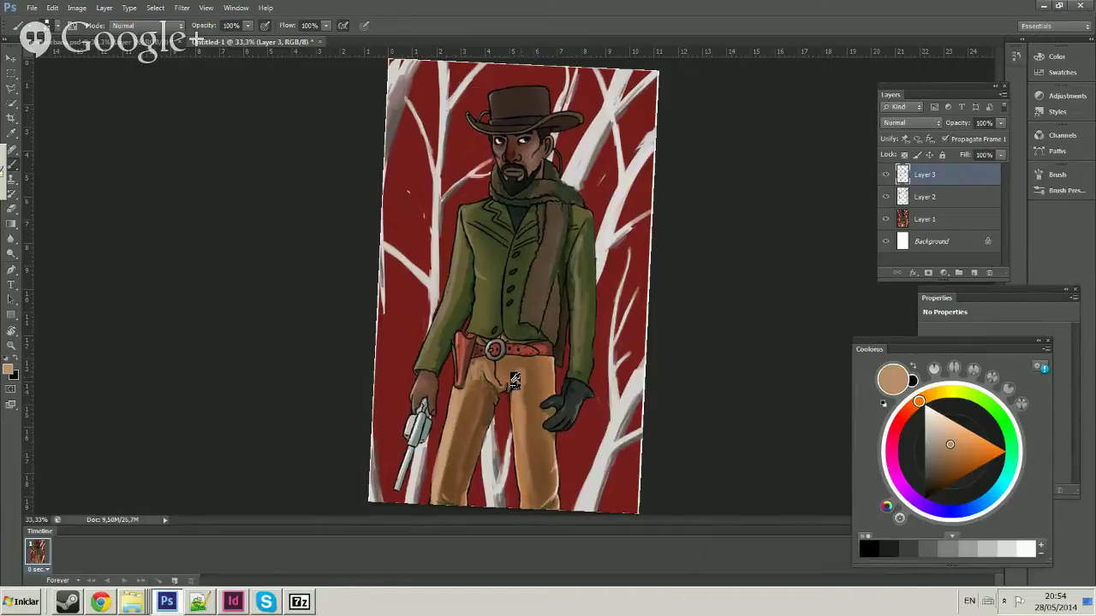
drag(468, 398, 463, 462)
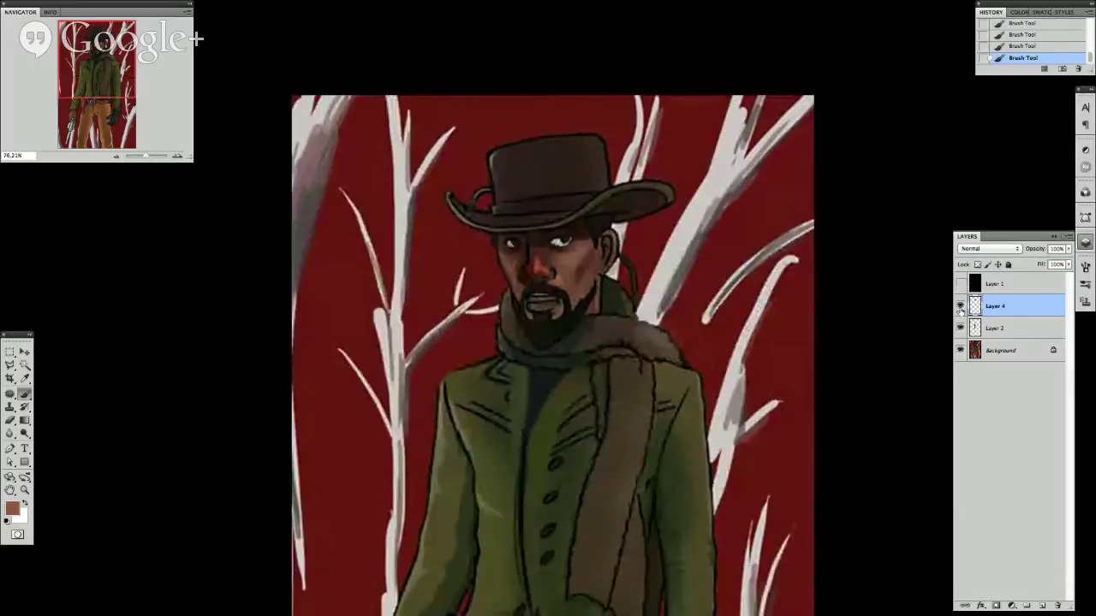
click(960, 308)
click(959, 308)
Toggle the face shading layer off and on to compare the result.
click(960, 308)
click(959, 310)
click(959, 309)
click(959, 308)
scroll(642, 185, down, 1)
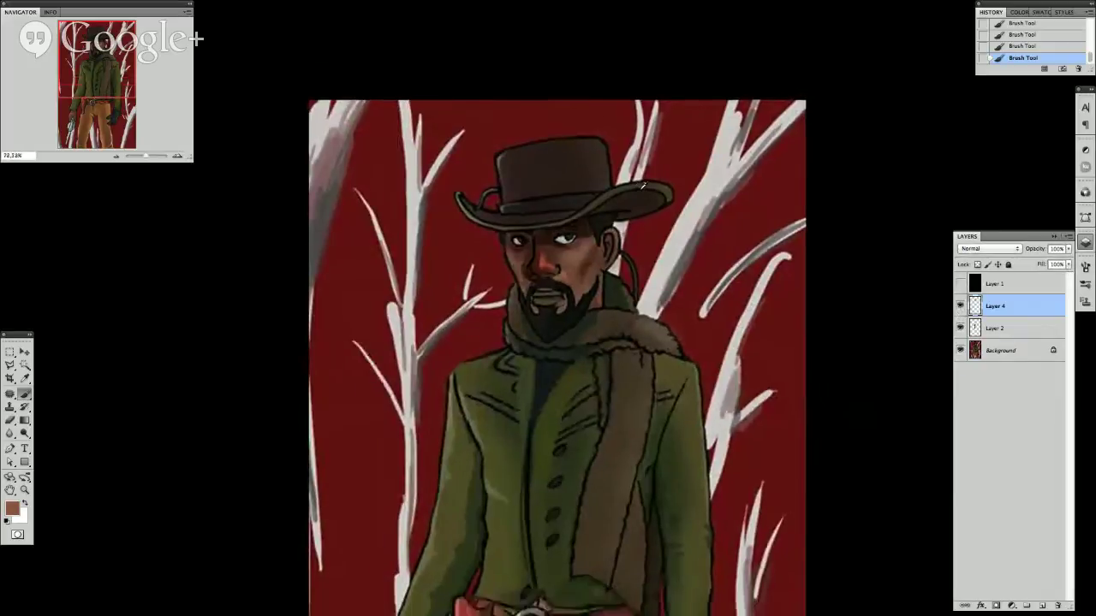
scroll(642, 185, up, 6)
Paint a white arrow pointing at the hat brim, undoing a stray eye line.
key(x)
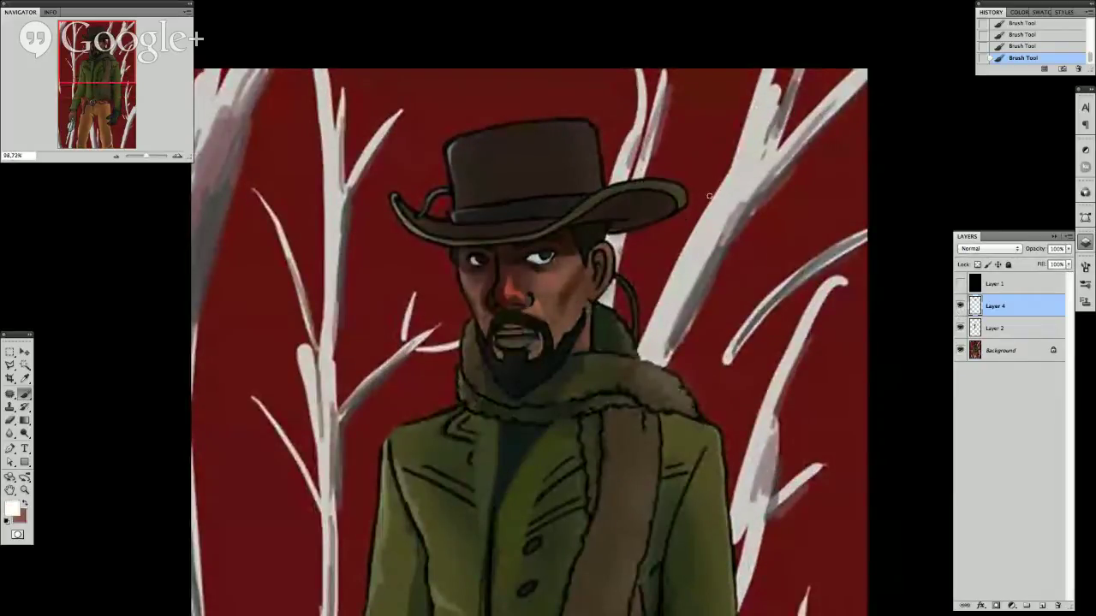
drag(721, 112, 655, 212)
mouse_move(665, 171)
mouse_down()
mouse_move(654, 212)
mouse_move(690, 204)
mouse_up()
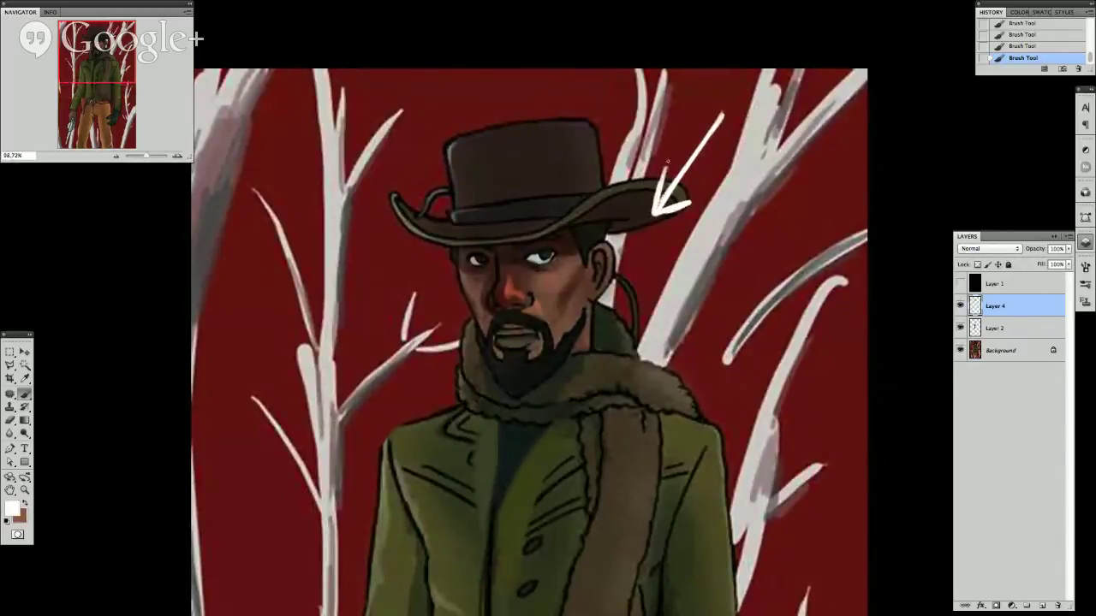
mouse_move(433, 259)
mouse_down()
mouse_move(496, 264)
mouse_move(610, 247)
mouse_up()
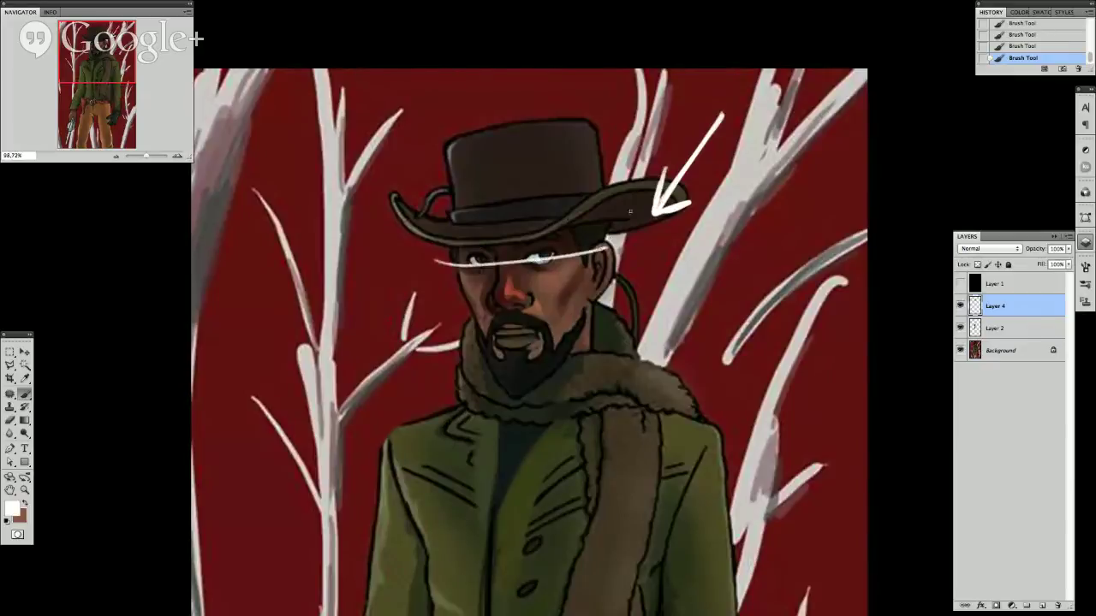
key(ctrl+z)
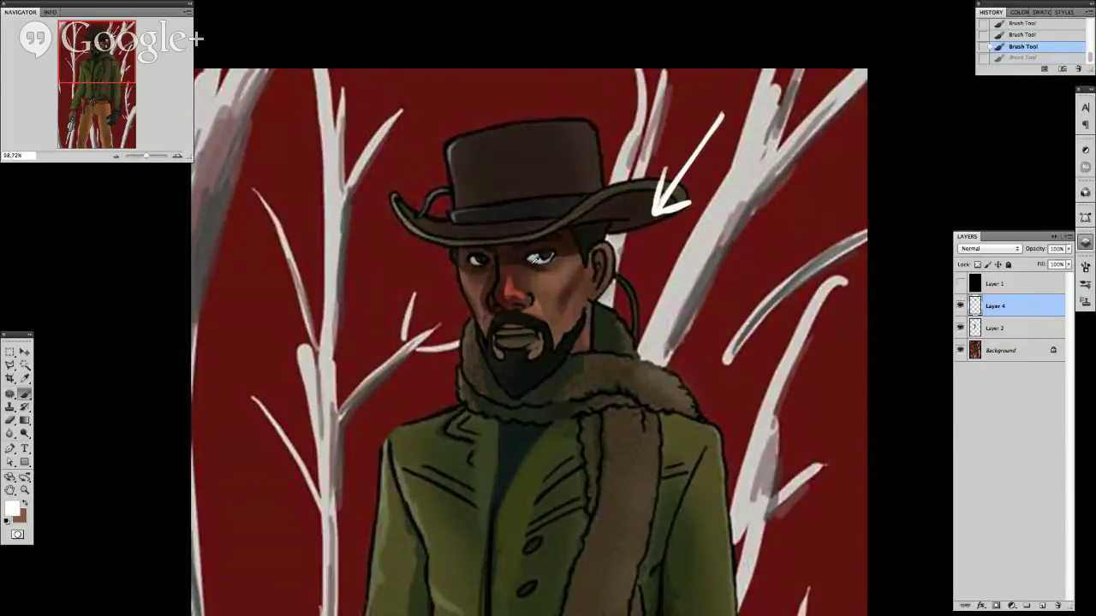
Sample dark skin browns and add a small dark stroke beside the left eye.
alt+click(518, 302)
click(480, 256)
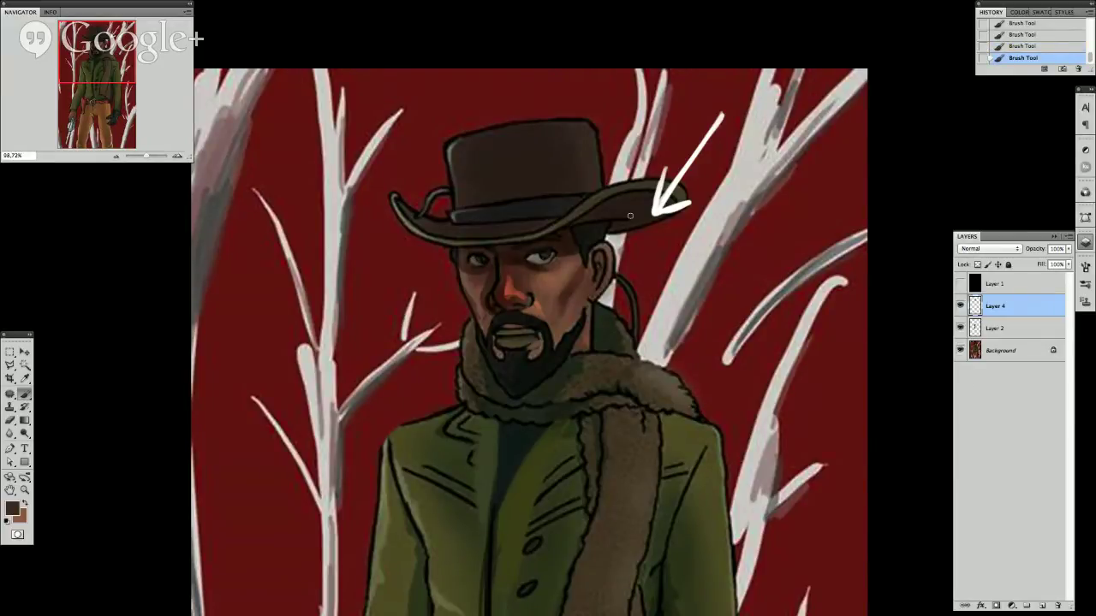
alt+click(576, 281)
alt+click(540, 302)
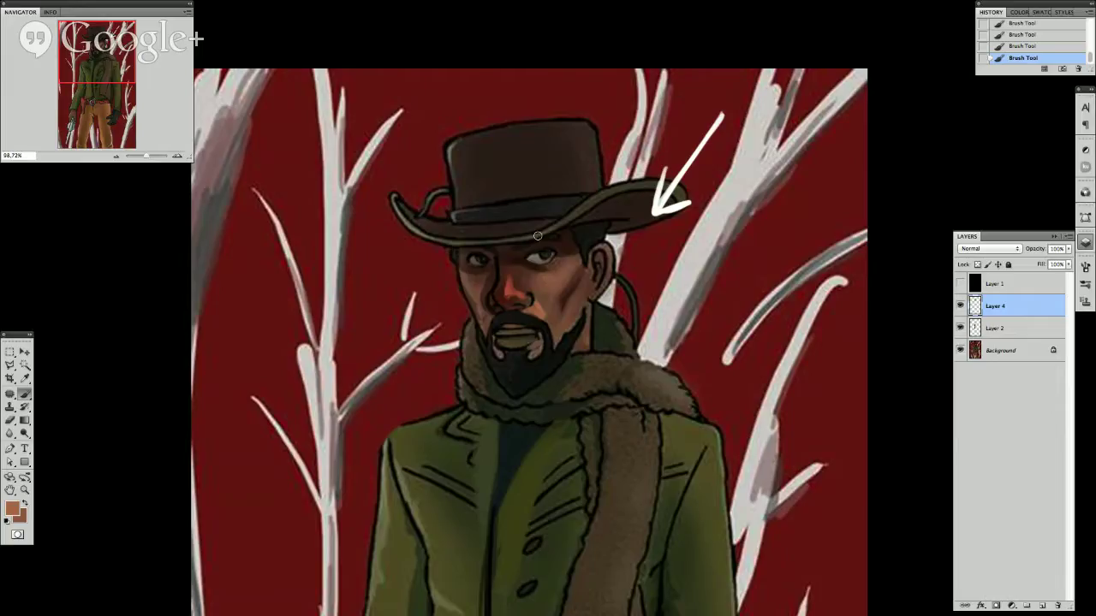
alt+click(540, 301)
alt+click(532, 266)
alt+click(539, 301)
Toggle the paintover Layer 4 repeatedly to compare, leaving it visible.
scroll(614, 306, down, 1)
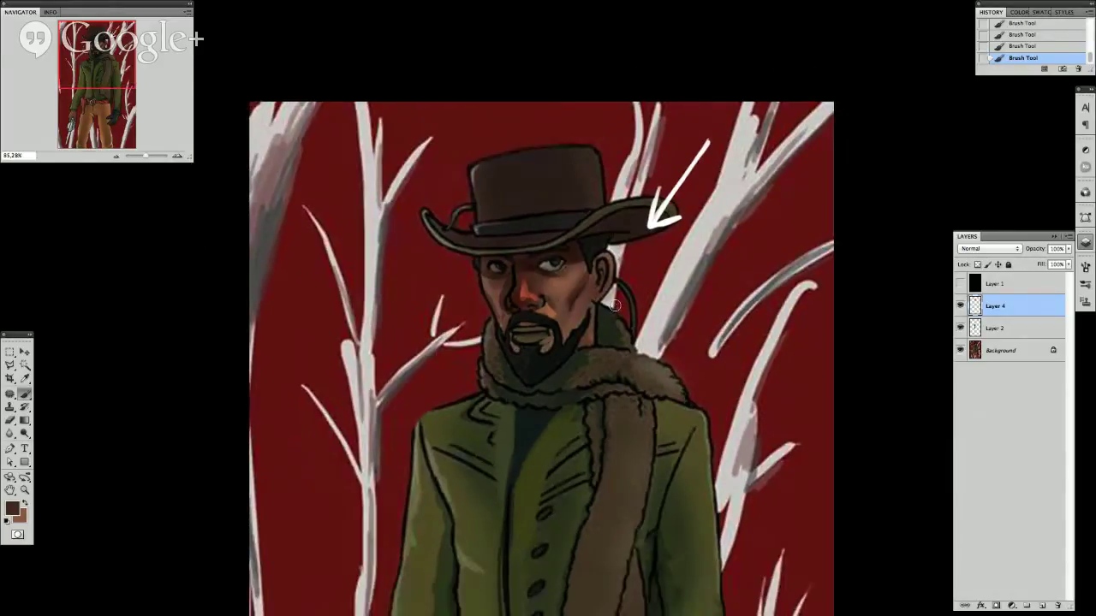
click(960, 306)
click(960, 306)
click(959, 305)
click(960, 306)
click(960, 305)
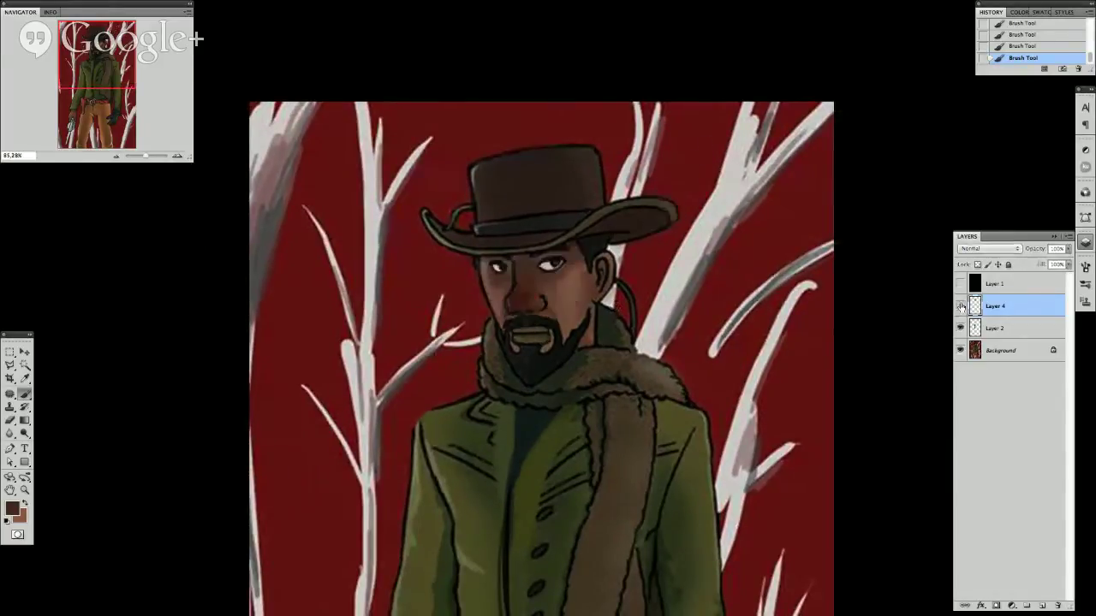
click(959, 305)
click(960, 305)
click(959, 308)
click(960, 308)
click(960, 308)
scroll(538, 246, up, 2)
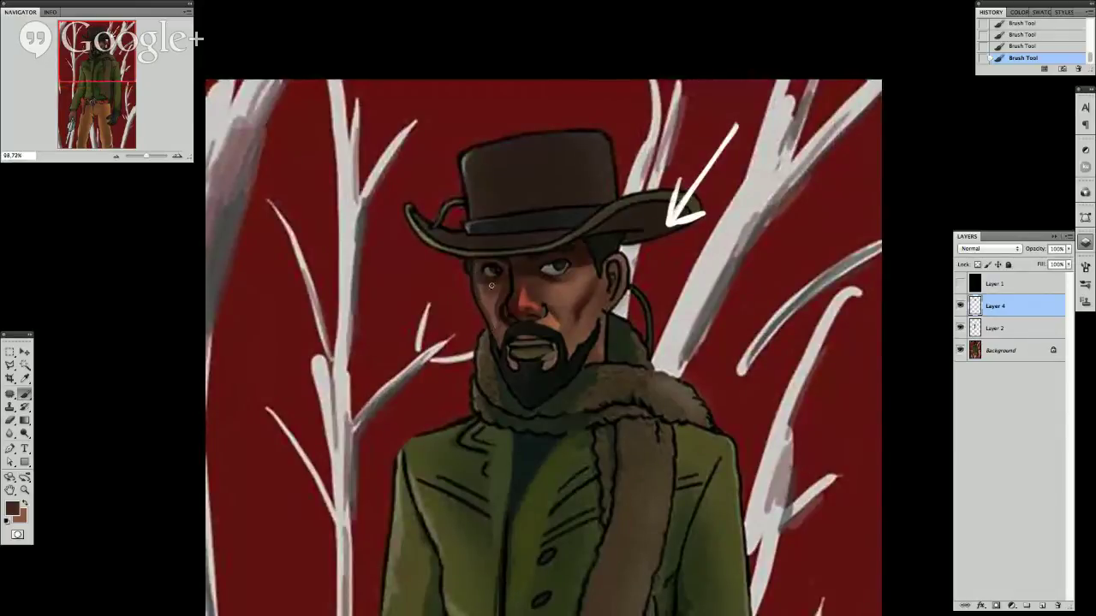
scroll(491, 285, down, 6)
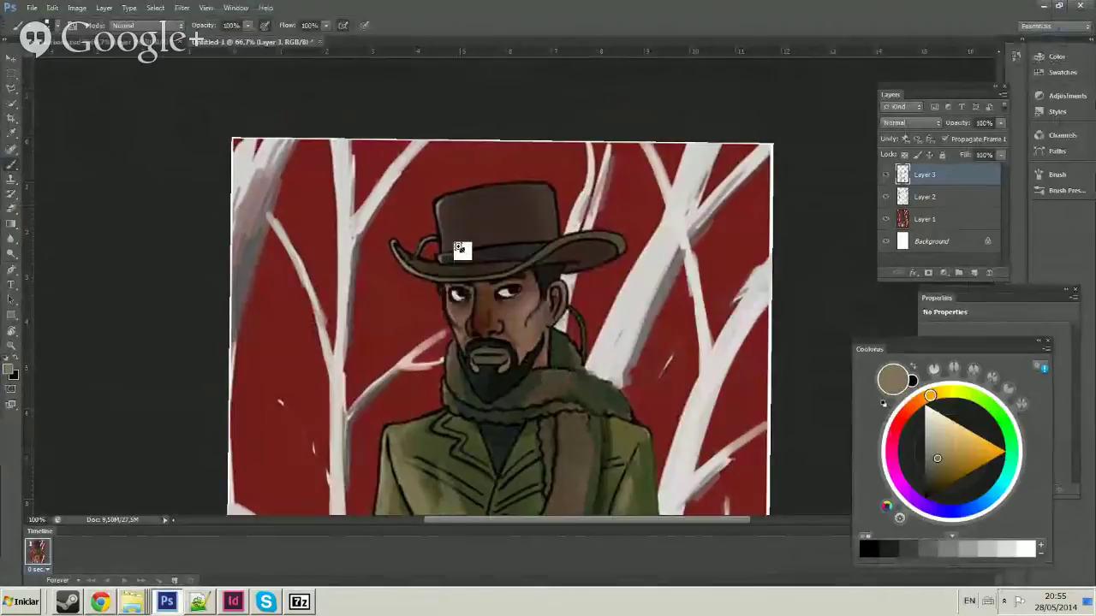
Sample greys from the hat and try a dark hat-band stroke, then undo it.
scroll(455, 248, up, 4)
scroll(509, 257, down, 3)
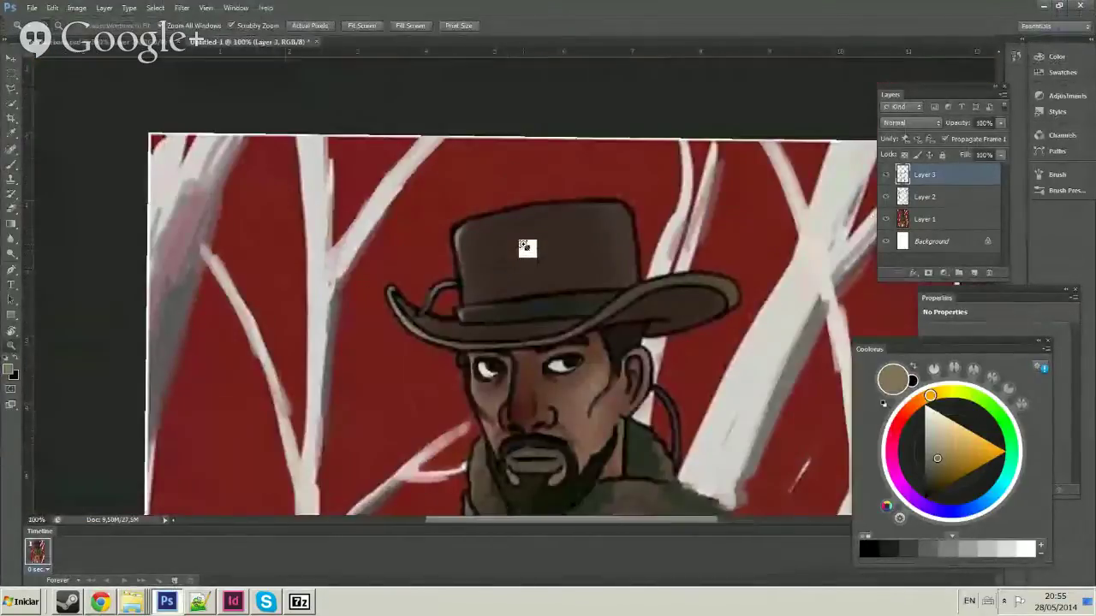
alt+click(466, 233)
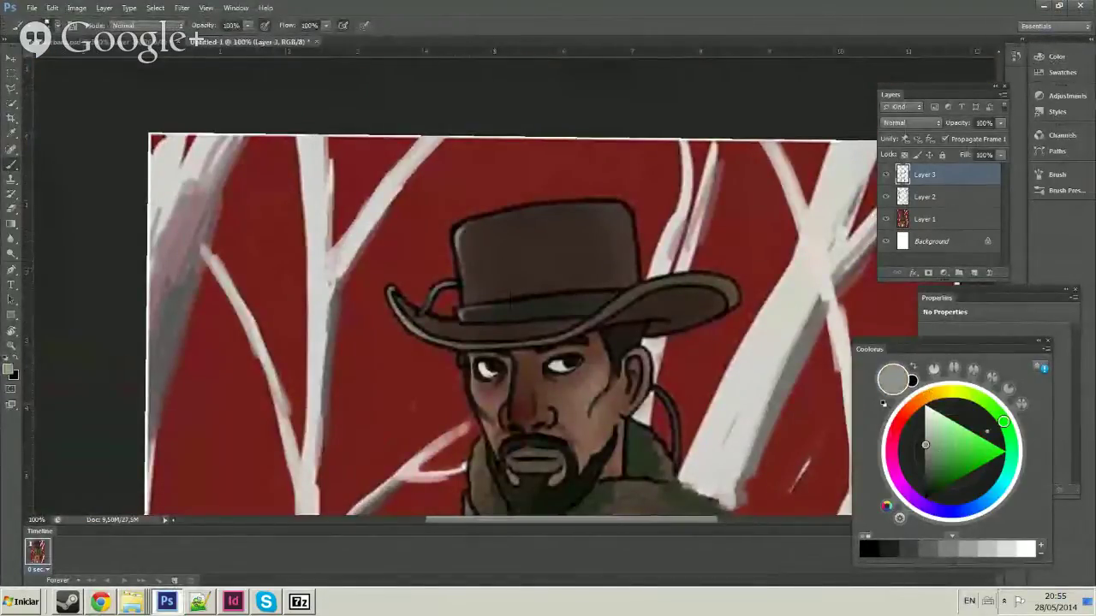
alt+click(462, 238)
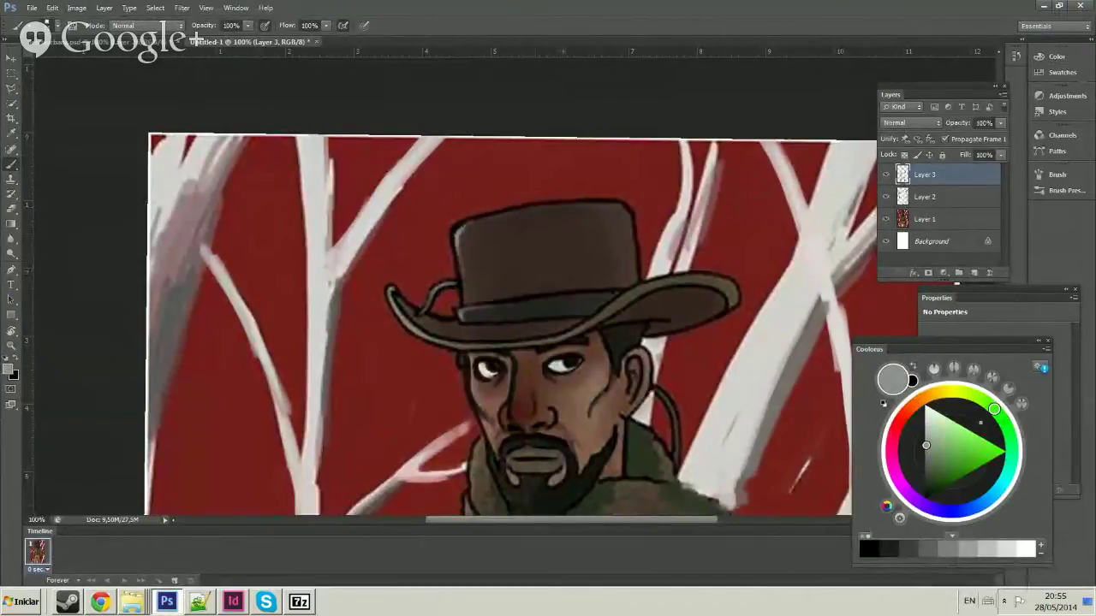
drag(514, 343, 473, 308)
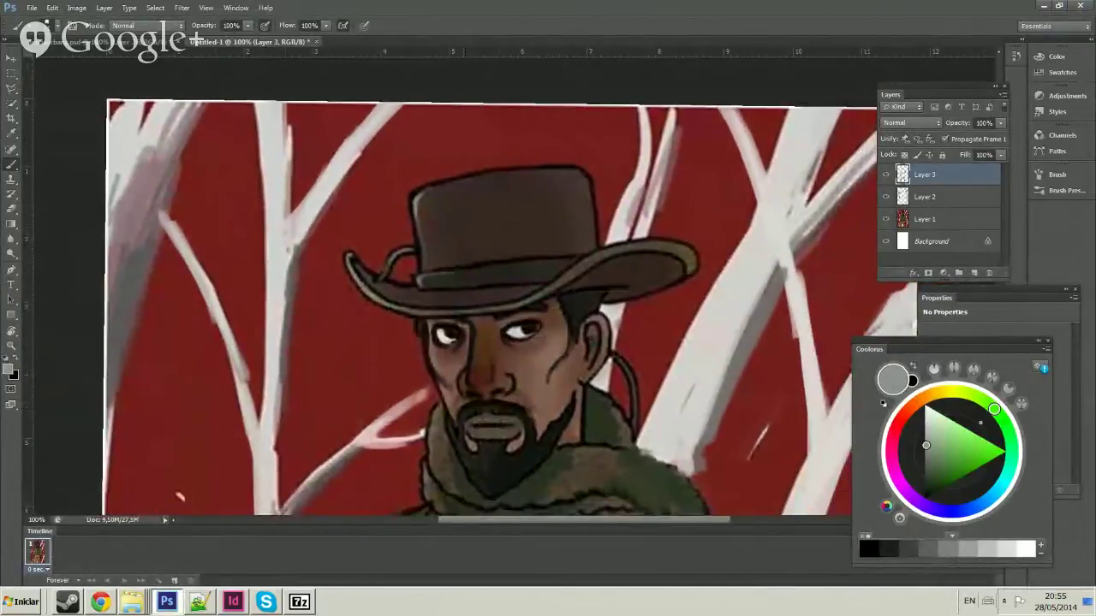
alt+click(419, 202)
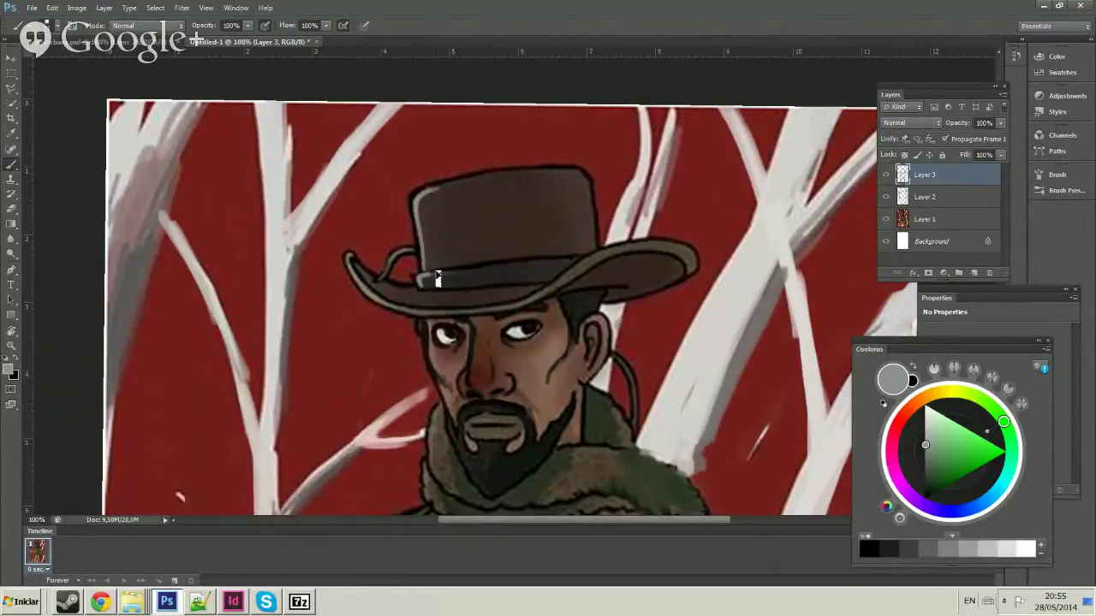
drag(417, 286, 470, 273)
key(ctrl+z)
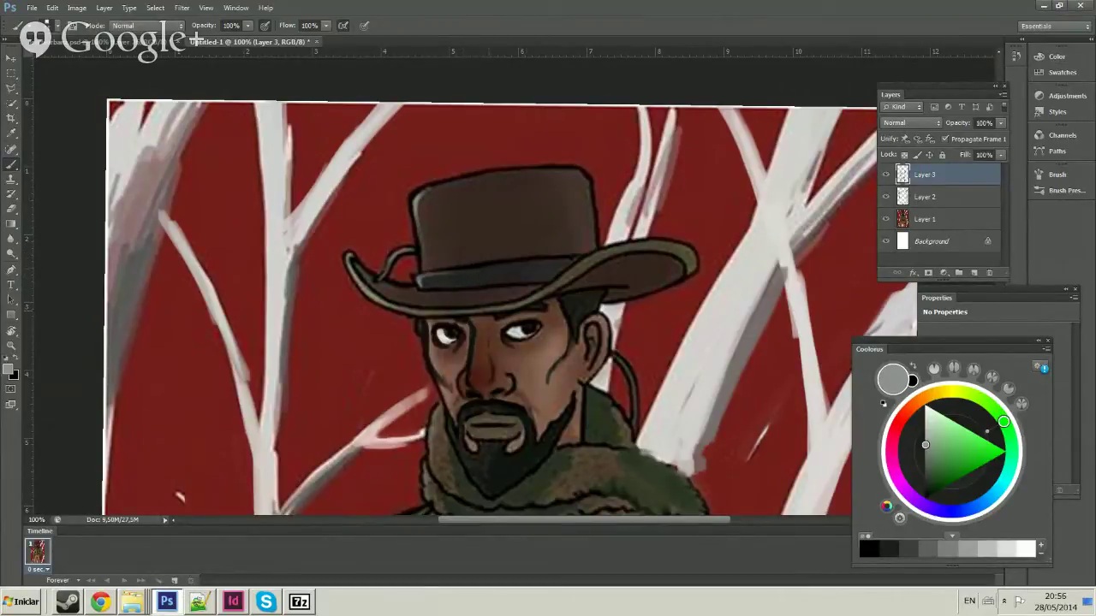
Paint near-black strokes around the hat band and sketch a shape with a light edge.
alt+click(457, 331)
mouse_move(513, 300)
mouse_down()
mouse_move(424, 261)
mouse_move(393, 300)
mouse_up()
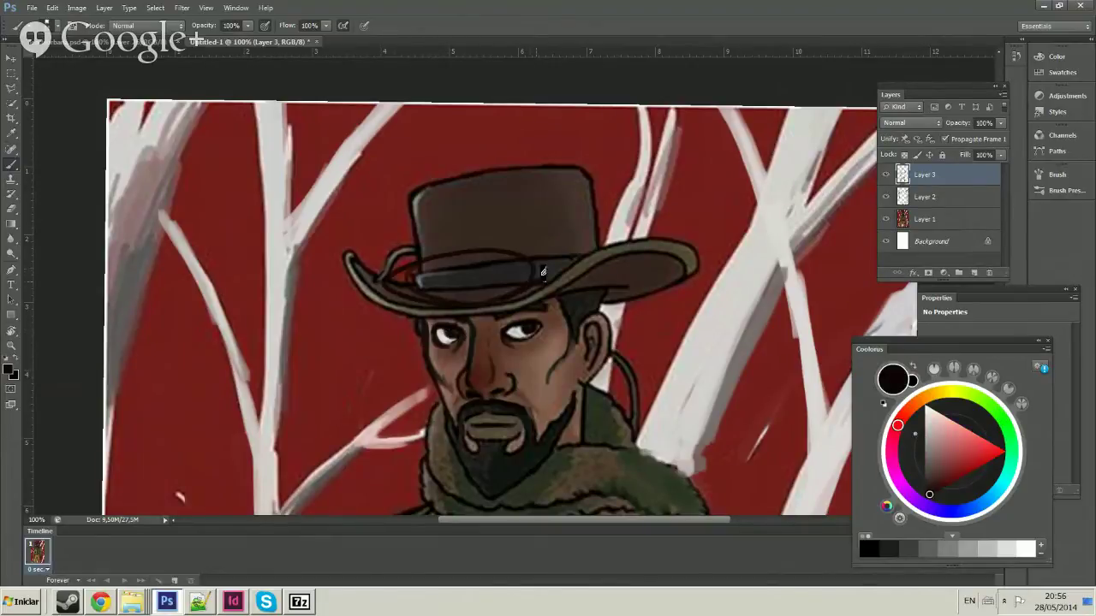
drag(542, 272, 385, 282)
mouse_move(315, 341)
mouse_down()
mouse_move(320, 366)
mouse_move(366, 400)
mouse_move(390, 379)
mouse_up()
alt+click(447, 336)
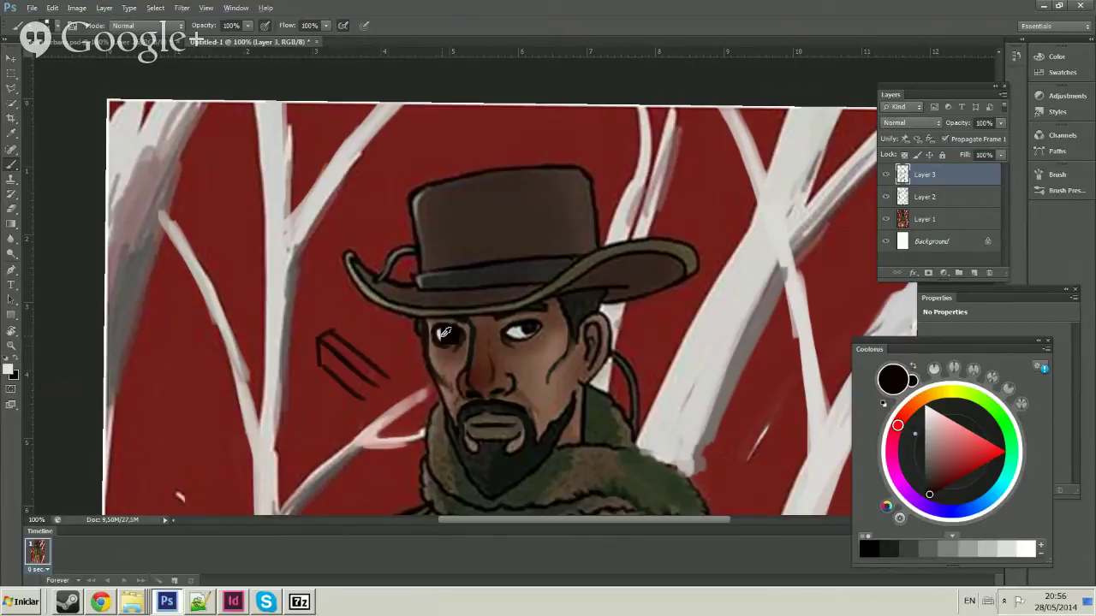
mouse_move(319, 342)
mouse_down()
mouse_move(361, 377)
mouse_move(363, 404)
mouse_move(345, 385)
mouse_move(357, 392)
mouse_move(444, 271)
mouse_move(375, 385)
mouse_up()
Sample dark hat colours and shade the sketch's lower edge, undoing the last stroke.
alt+click(390, 334)
alt+click(440, 275)
alt+click(443, 272)
drag(332, 341, 387, 380)
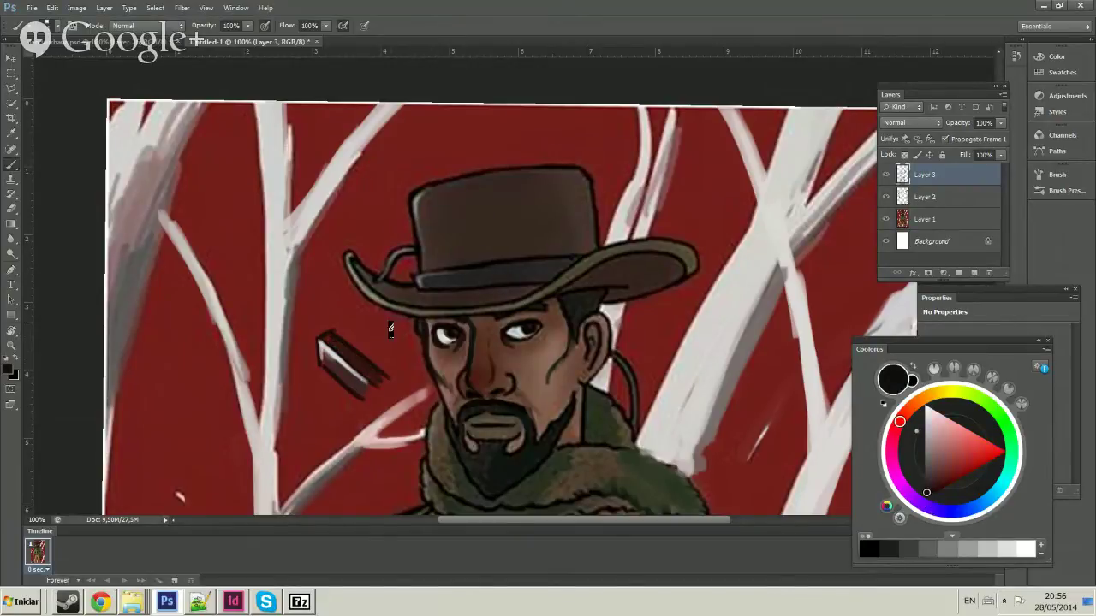
alt+click(458, 270)
mouse_move(324, 285)
mouse_down()
mouse_move(306, 297)
mouse_move(335, 303)
mouse_move(319, 301)
mouse_move(322, 319)
mouse_move(330, 293)
mouse_move(306, 311)
mouse_move(342, 310)
mouse_up()
key(ctrl+z)
Sample greys and a very dark brown, and fill the ellipse beside the hat darker.
alt+click(329, 353)
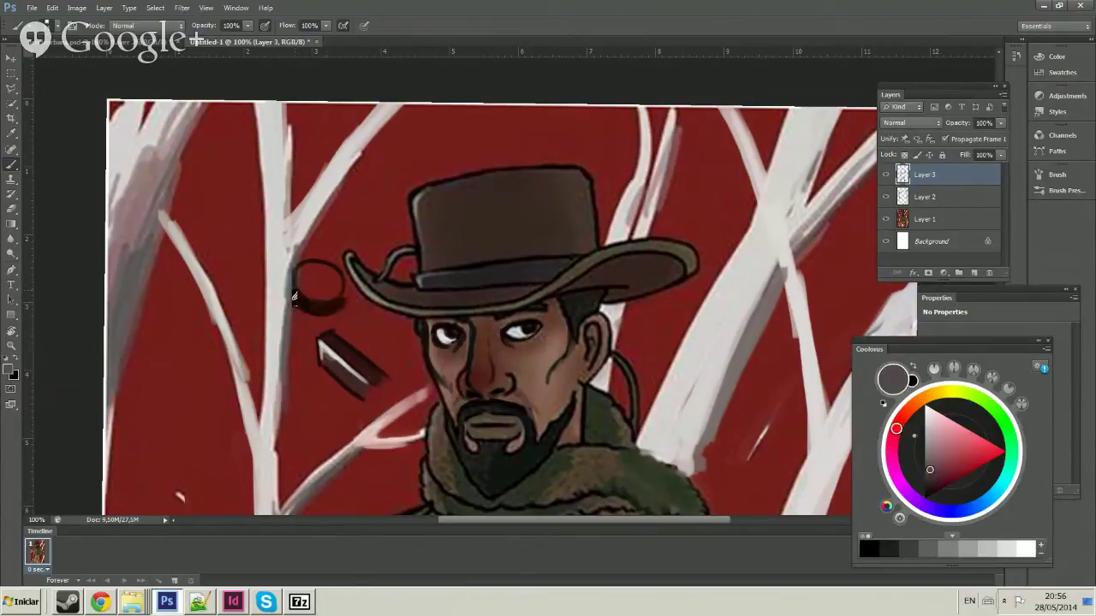
alt+click(324, 346)
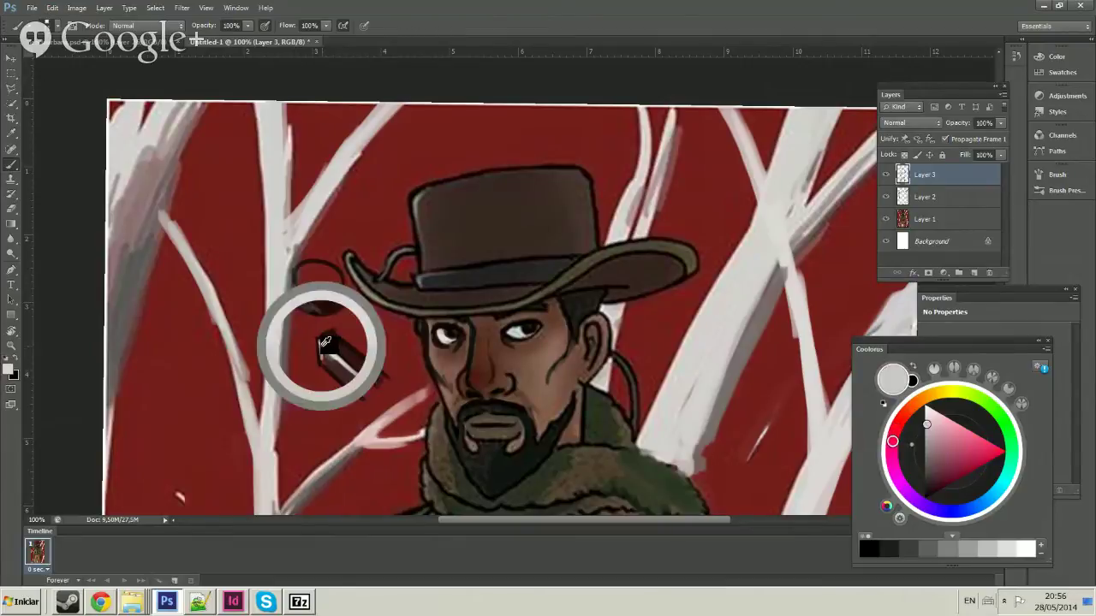
alt+click(304, 305)
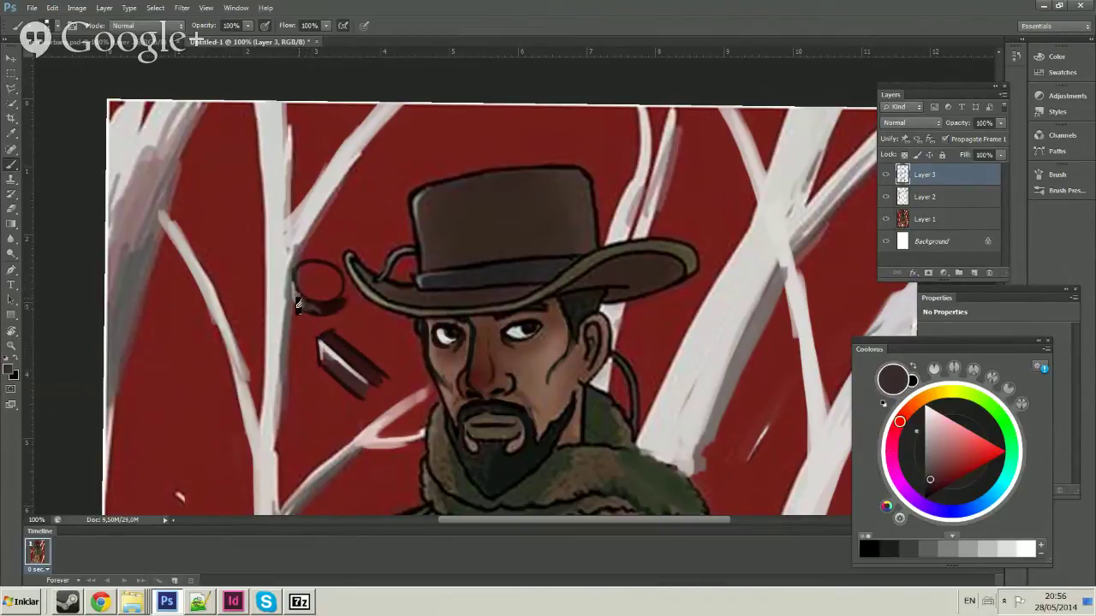
alt+click(349, 272)
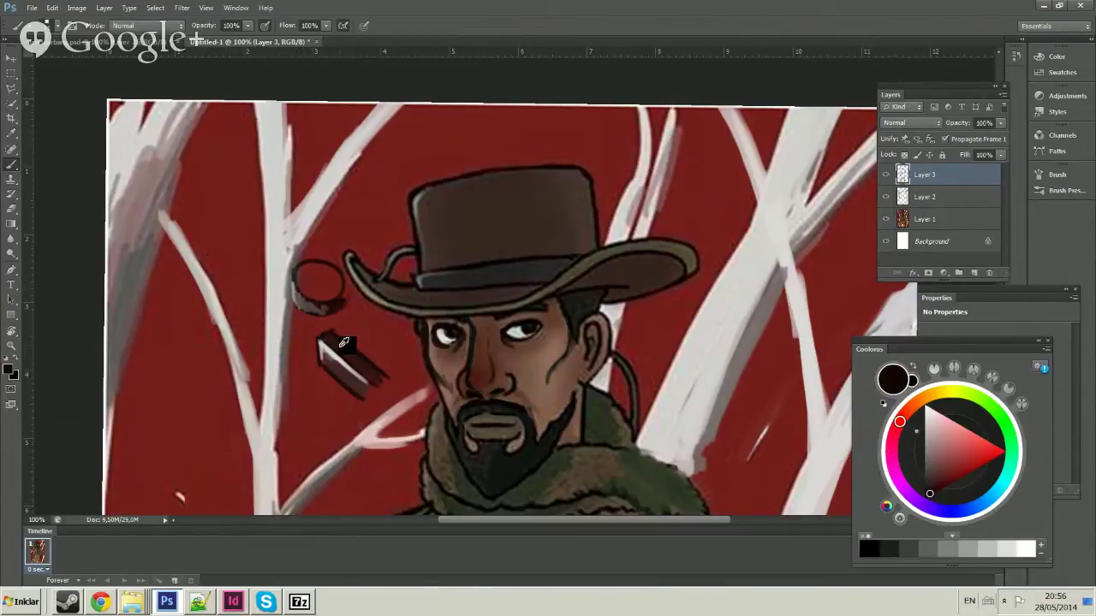
mouse_move(295, 291)
mouse_down()
mouse_move(327, 280)
mouse_move(328, 309)
mouse_move(315, 279)
mouse_up()
alt+click(412, 272)
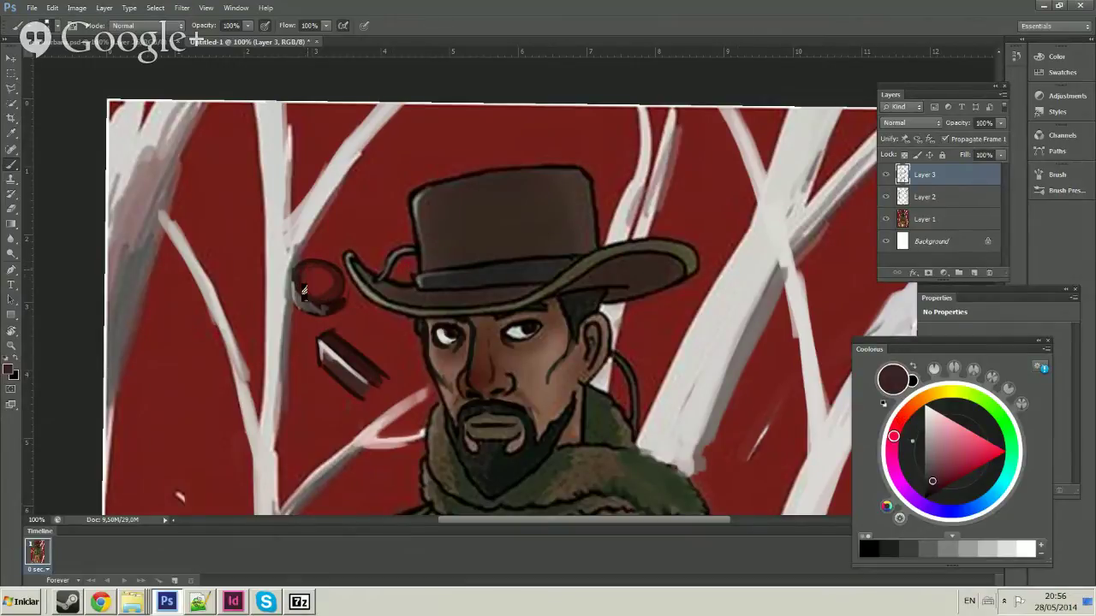
alt+click(492, 259)
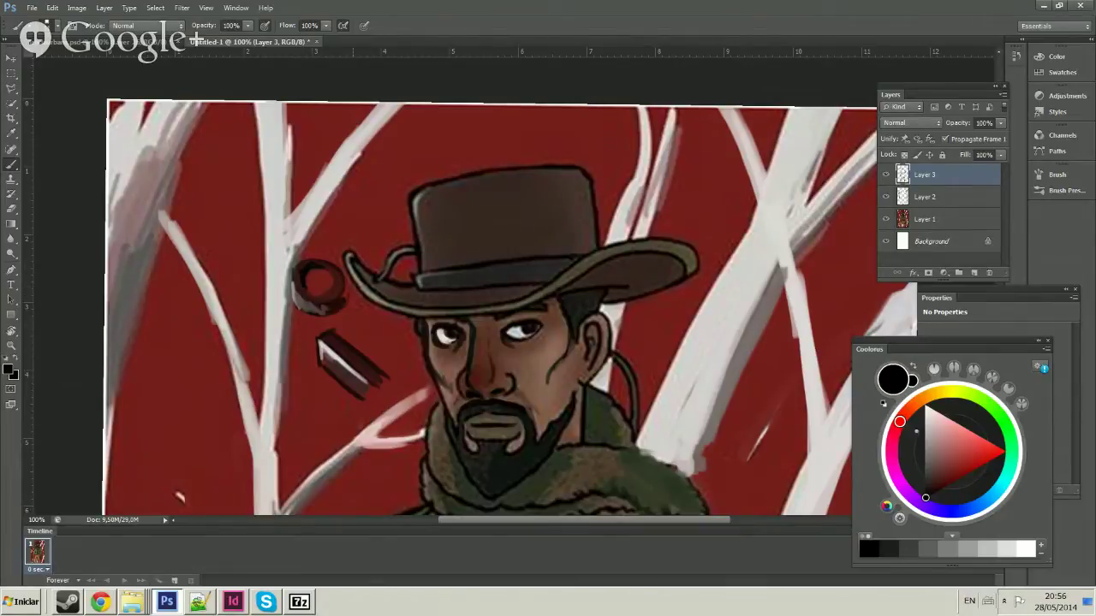
Zoom out and sample greyish browns and a darker colour near the ring sketch.
key(z)
alt+click(399, 238)
key(b)
scroll(351, 232, up, 1)
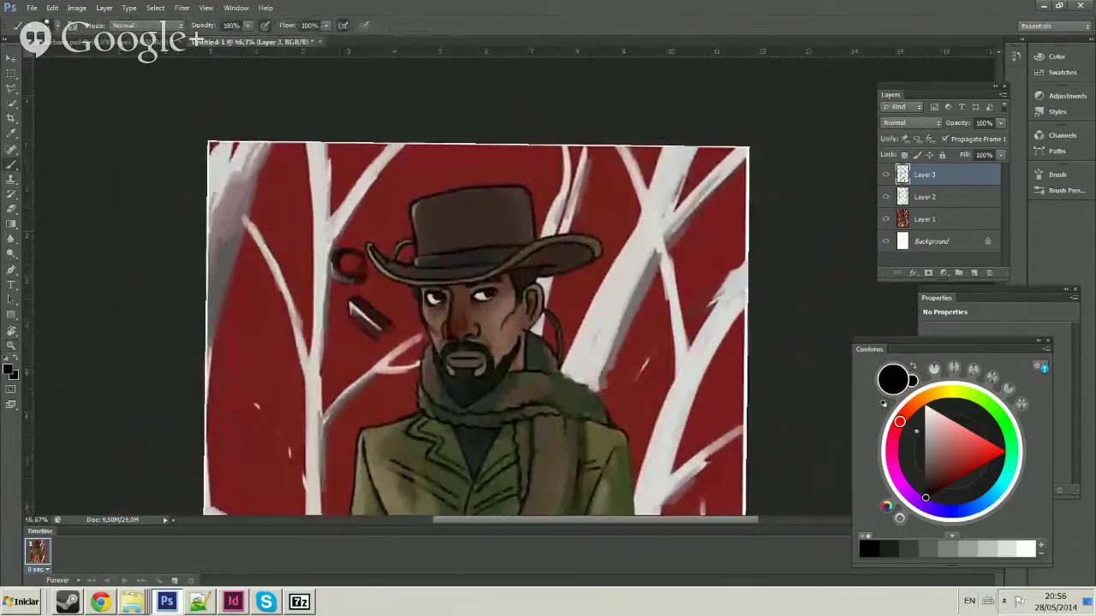
alt+click(349, 282)
alt+click(346, 287)
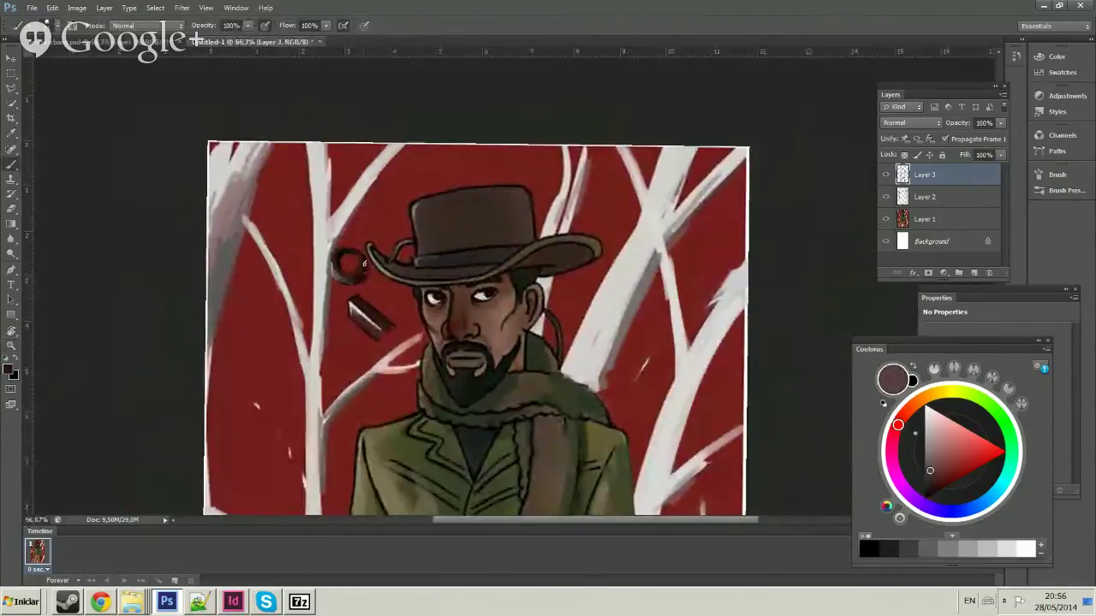
alt+click(370, 269)
scroll(396, 228, down, 1)
scroll(501, 183, up, 1)
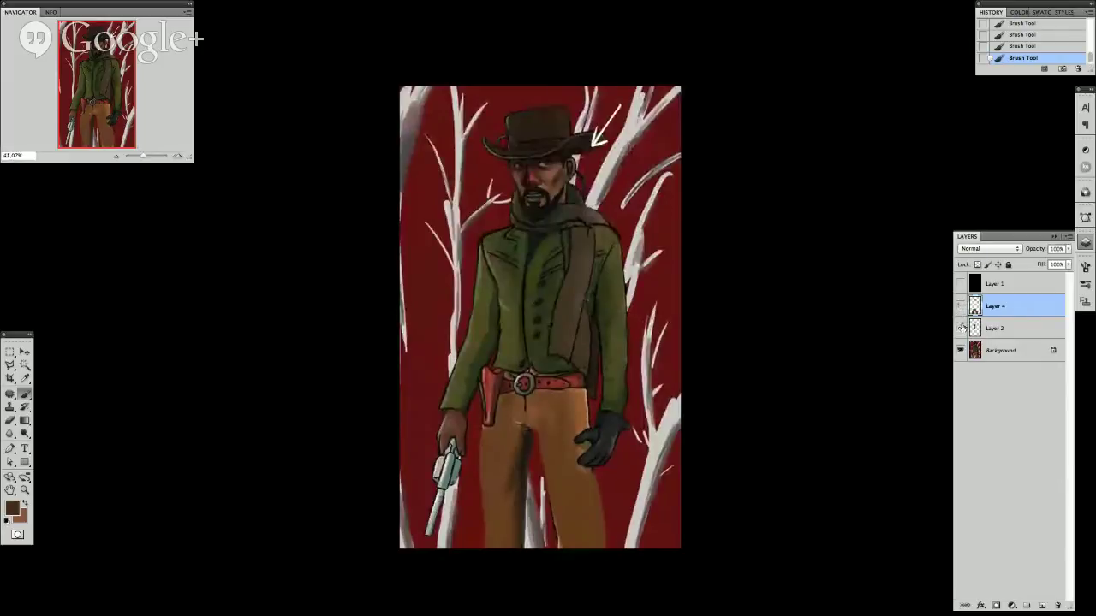
Hide Layers 4 and 2, restore Layer 4, and paint light tan highlights down the trousers.
drag(959, 307, 961, 326)
drag(961, 308, 961, 326)
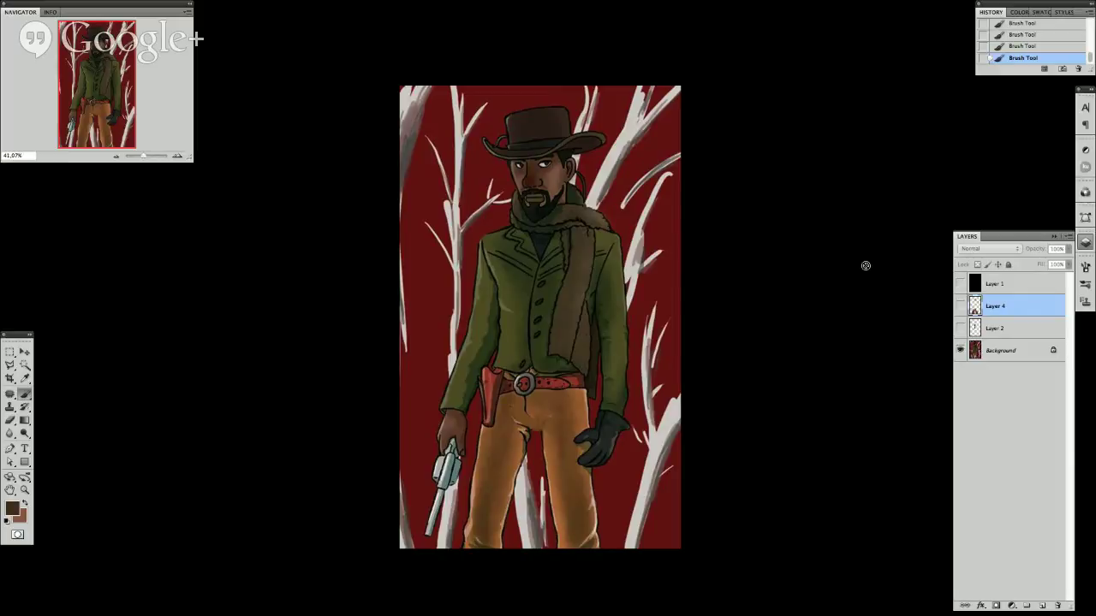
click(960, 306)
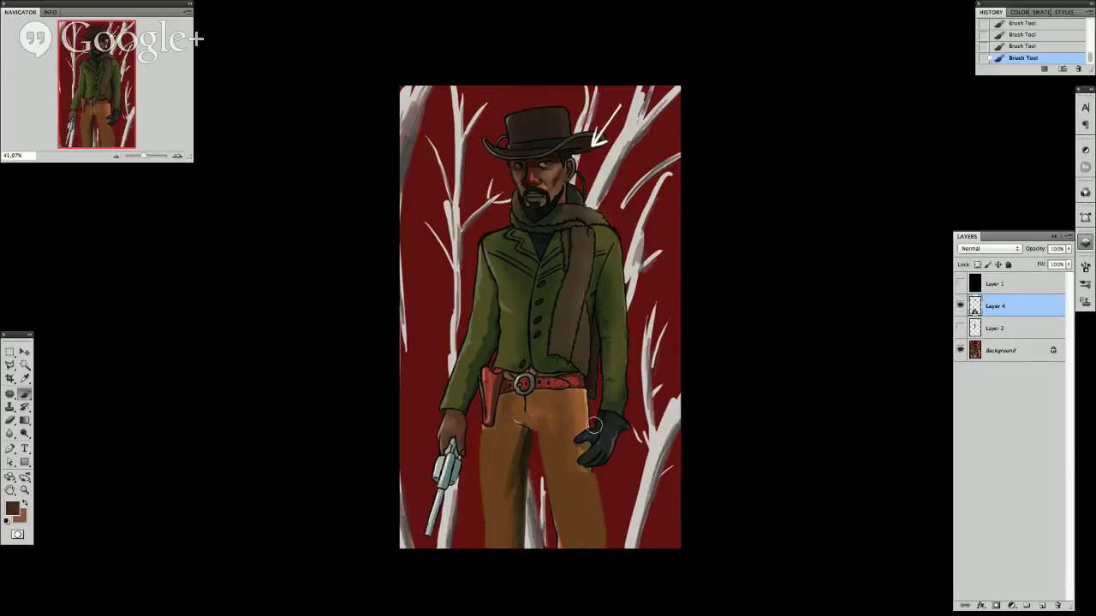
alt+click(482, 426)
drag(480, 444, 490, 550)
mouse_move(549, 435)
mouse_down()
mouse_move(548, 528)
mouse_move(568, 549)
mouse_up()
drag(592, 469, 598, 547)
Paint a dark red edge down the right trouser leg and toggle Layers 4 and 2.
alt+click(605, 500)
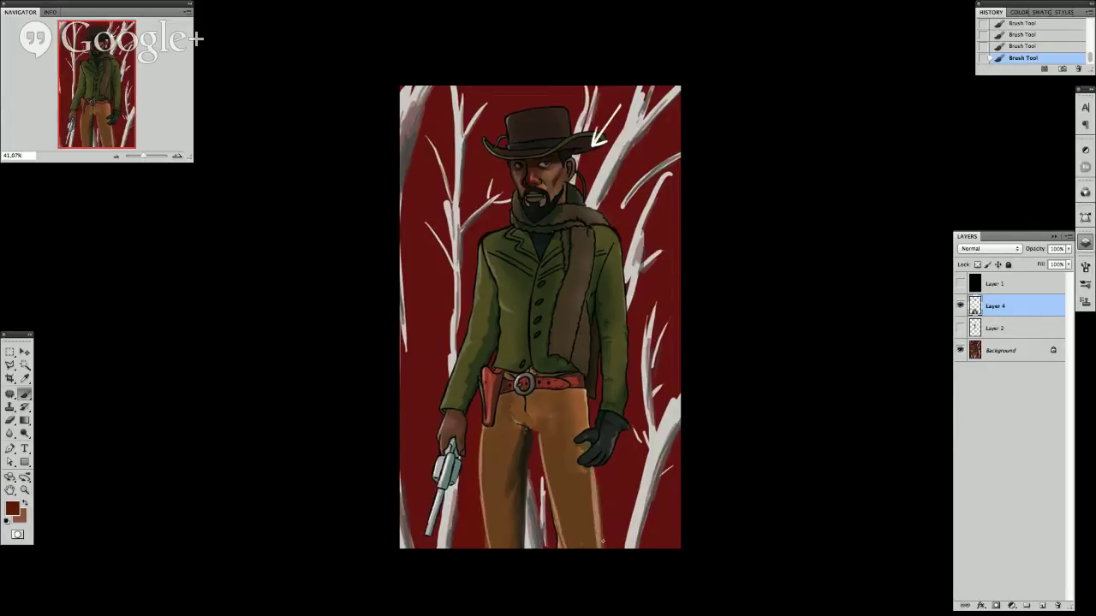
drag(600, 495, 593, 549)
click(959, 305)
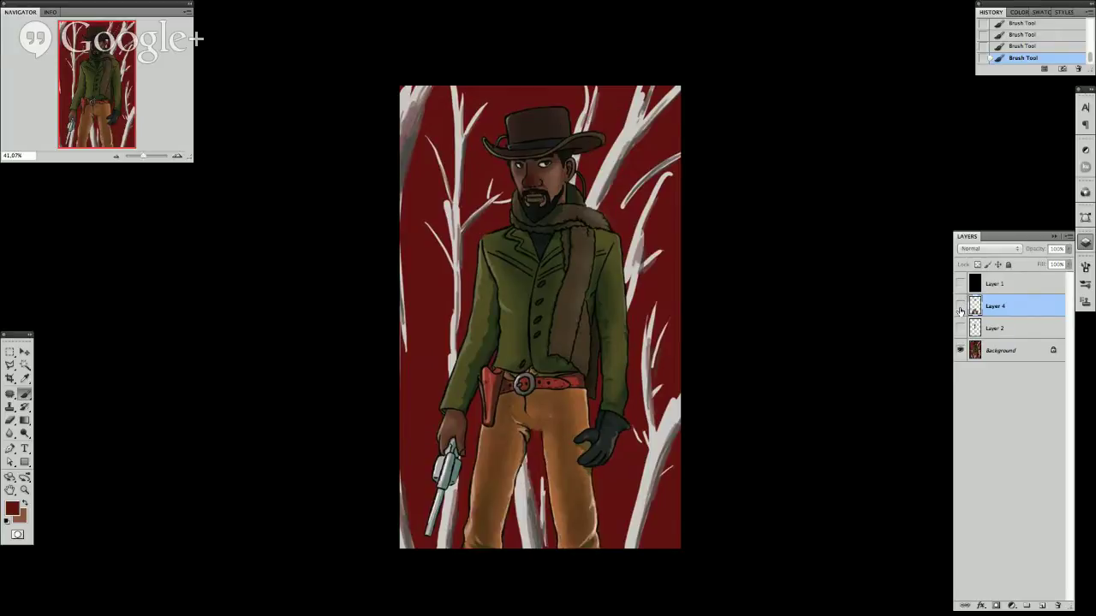
click(959, 327)
click(959, 305)
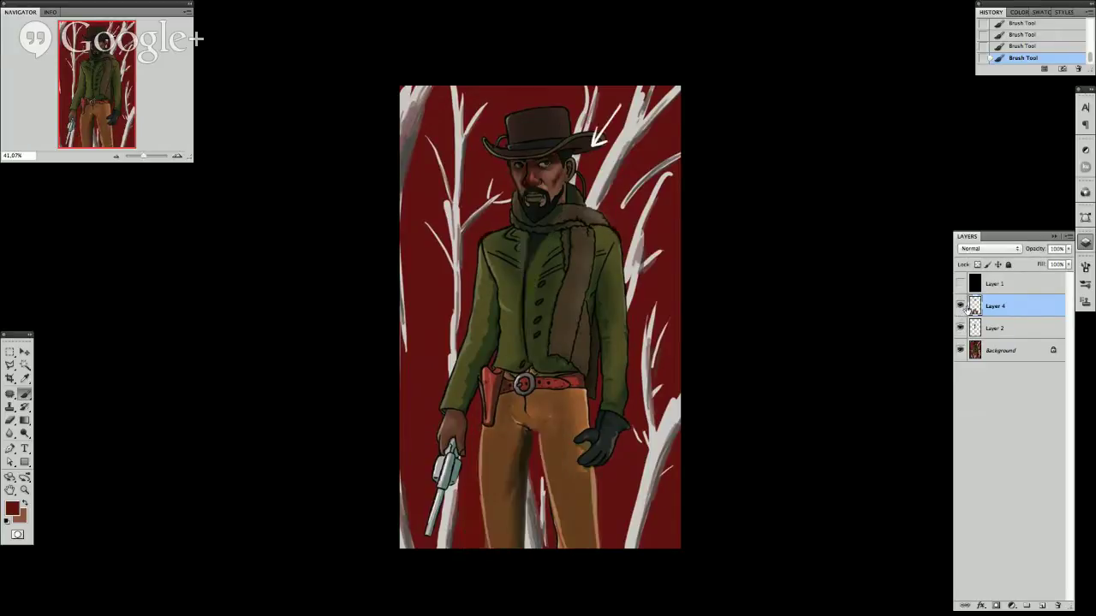
Compare the trousers with and without Layer 4 by toggling its visibility.
click(959, 305)
click(959, 305)
click(960, 305)
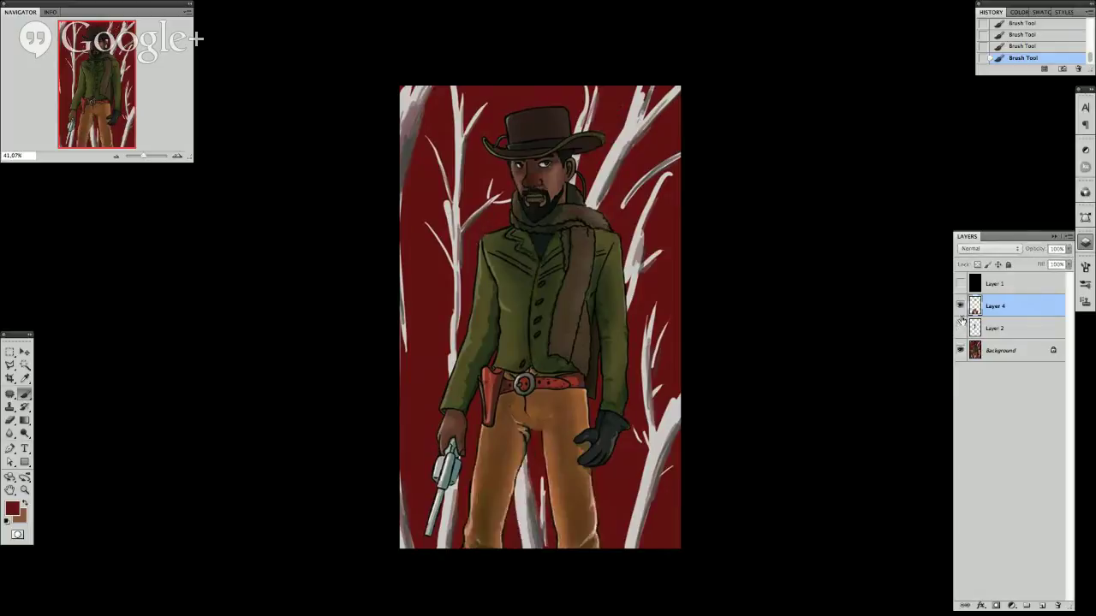
click(960, 305)
click(960, 306)
click(960, 305)
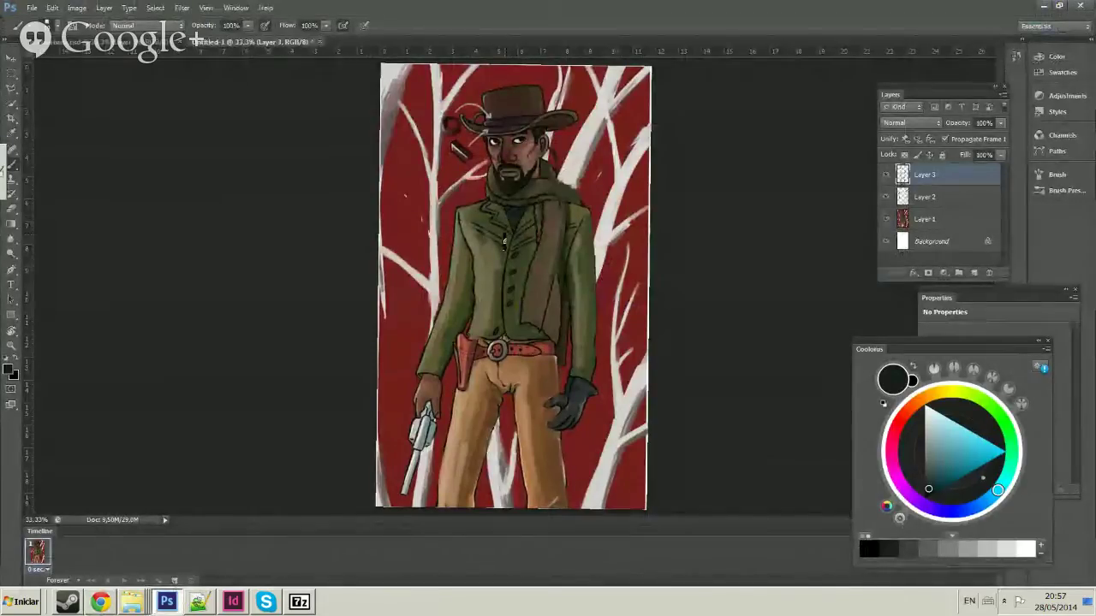
Choose bright red, mark the jacket and draw a red centre line down the figure.
mouse_move(504, 241)
mouse_down()
mouse_move(507, 258)
mouse_move(516, 250)
mouse_up()
click(902, 418)
click(1001, 449)
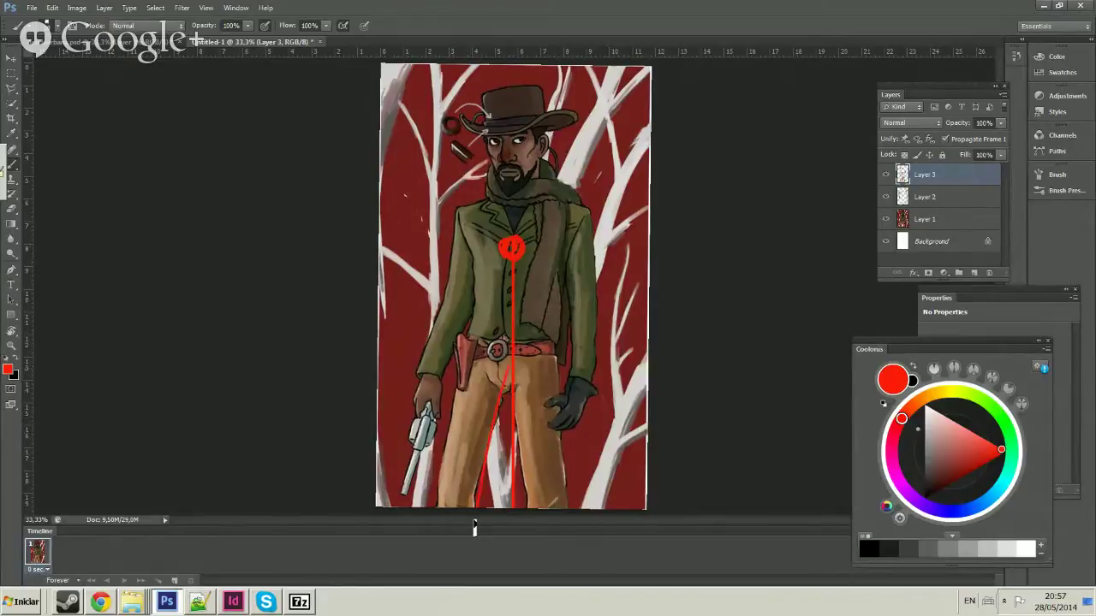
drag(464, 358, 492, 507)
Undo the red centre line and the red circle and dot on the jacket.
key(ctrl+z)
key(ctrl+alt+z)
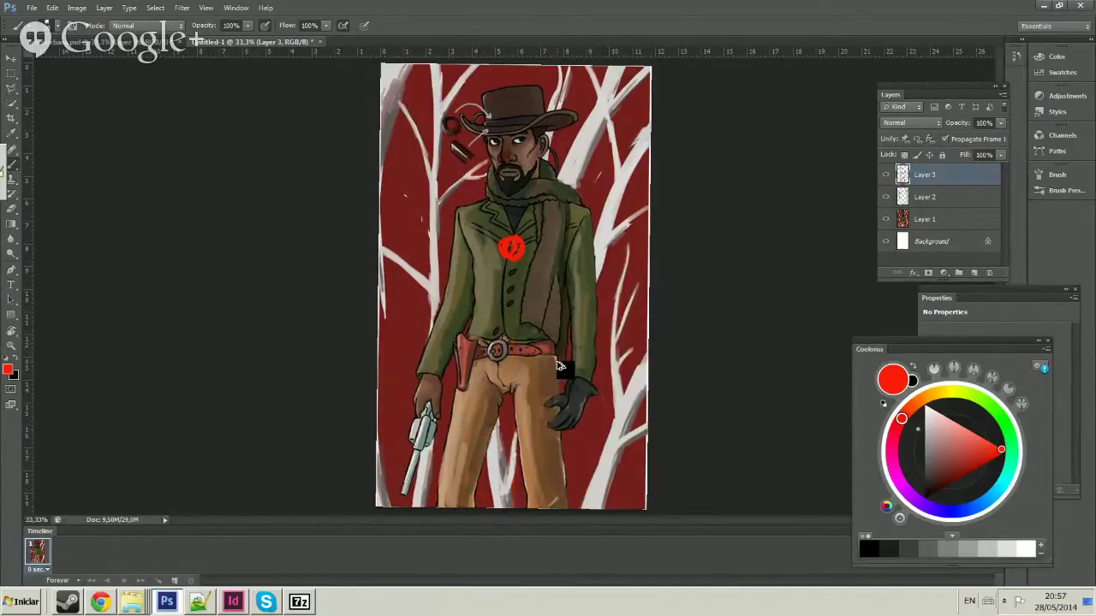
key(ctrl+alt+z)
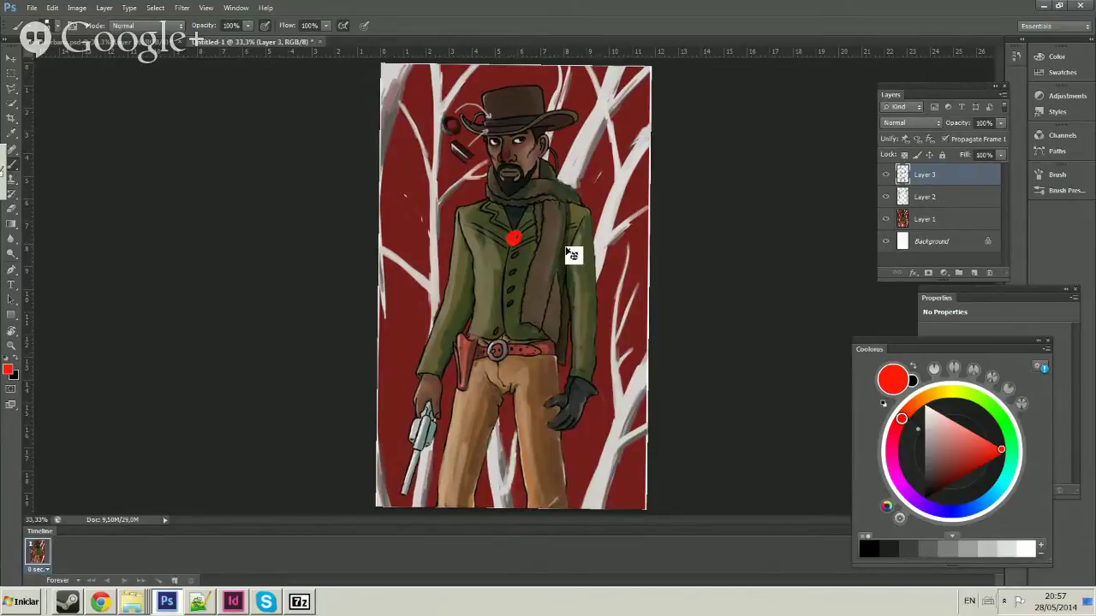
key(ctrl+alt+z)
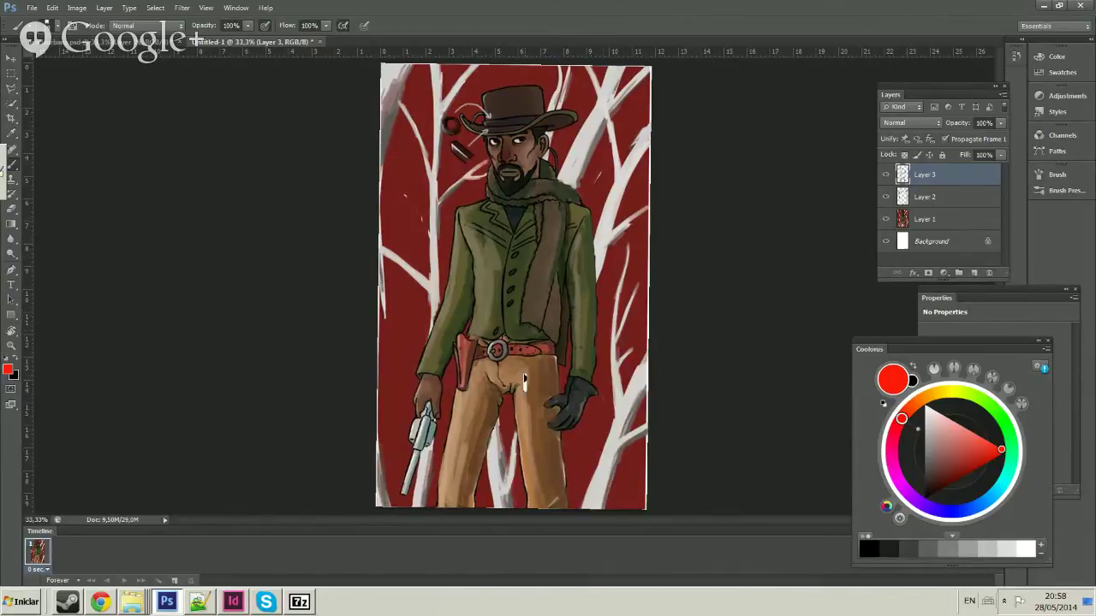
key(alt+Tab)
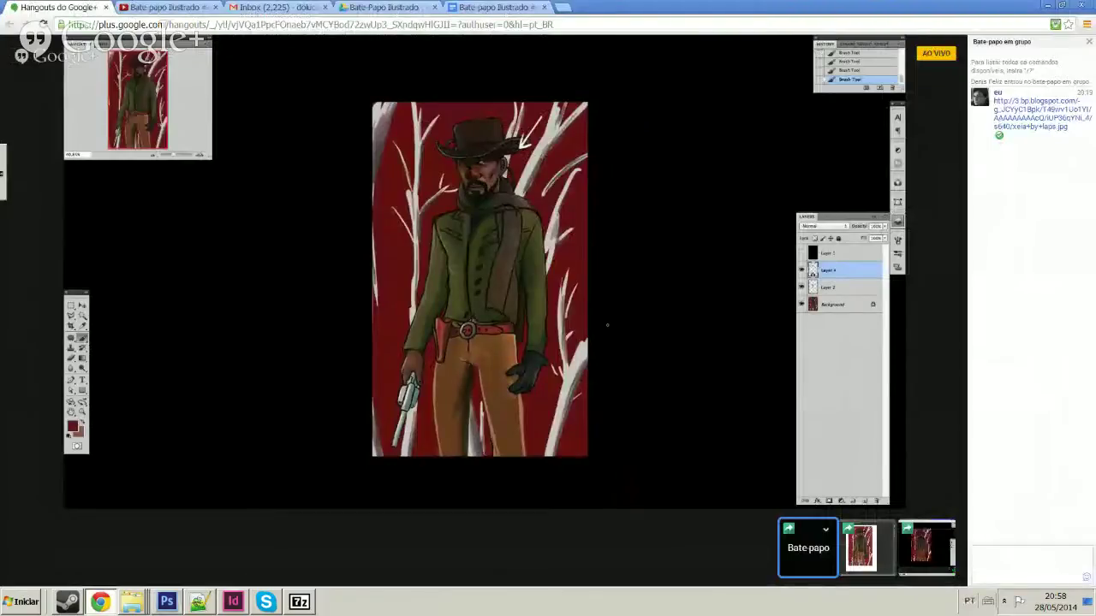
Switch windows until Hangouts streams the windowed Photoshop with the Django drawing on white.
key(alt+Tab)
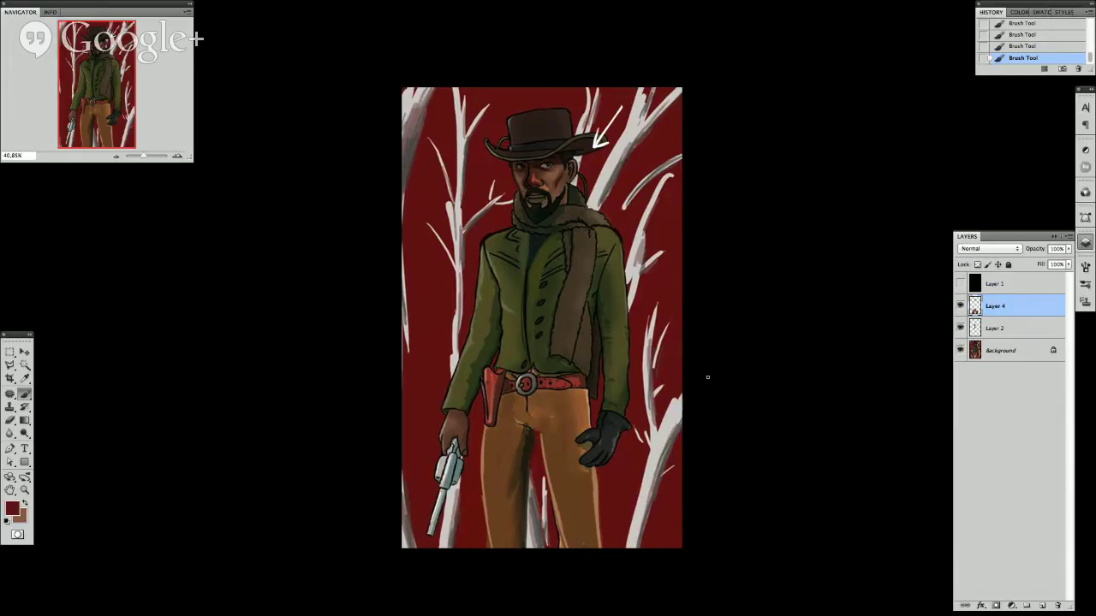
key(alt+Tab)
key(alt+Tab)
key(alt+Tab)
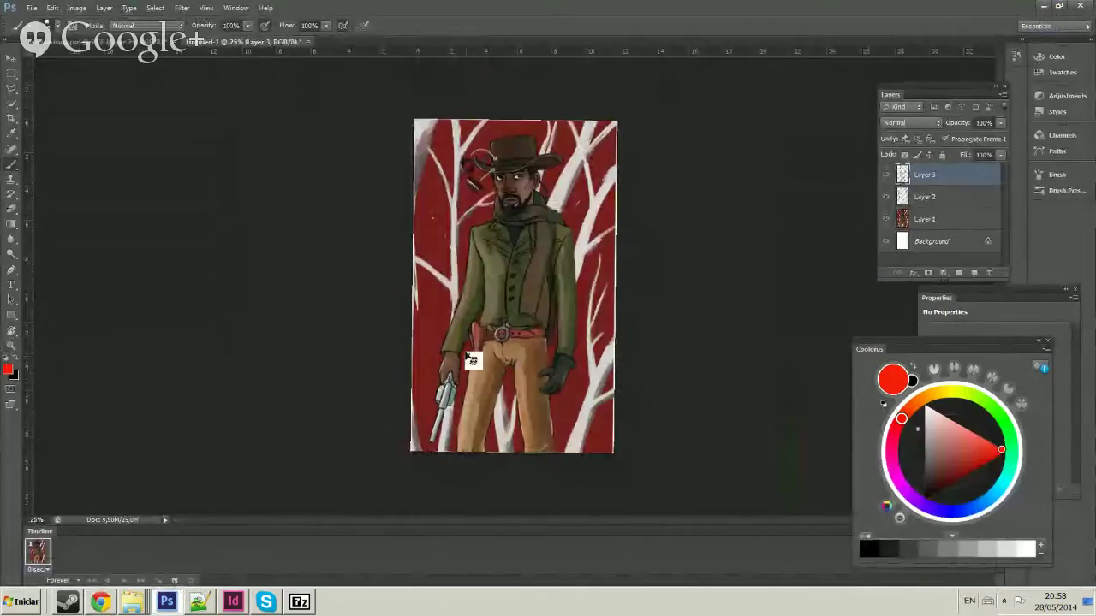
key(alt+Tab)
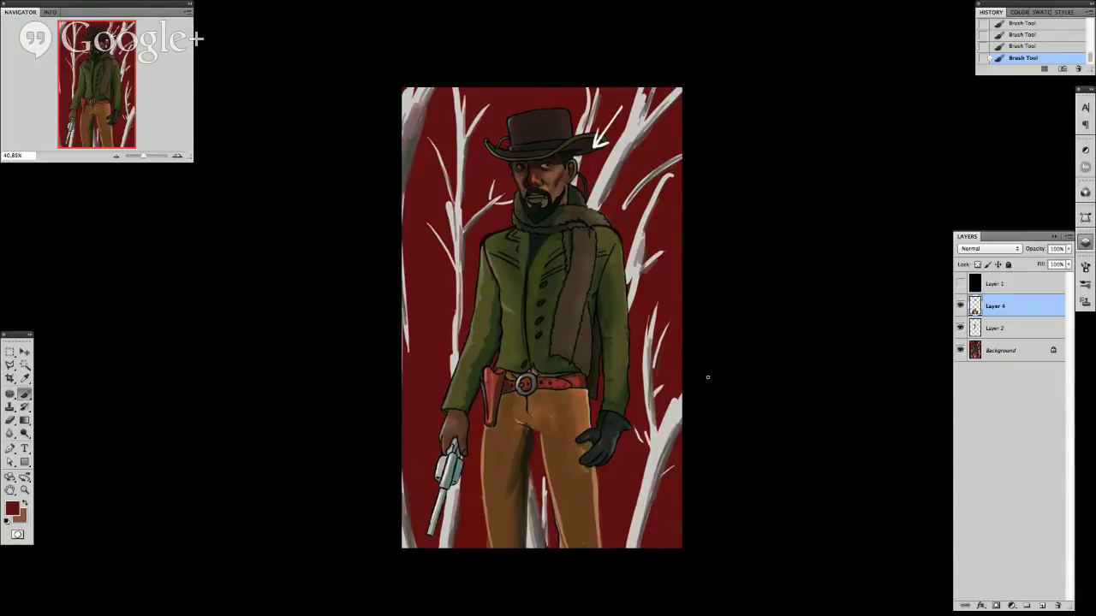
key(alt+Tab)
key(alt+Tab)
key(alt+Tab)
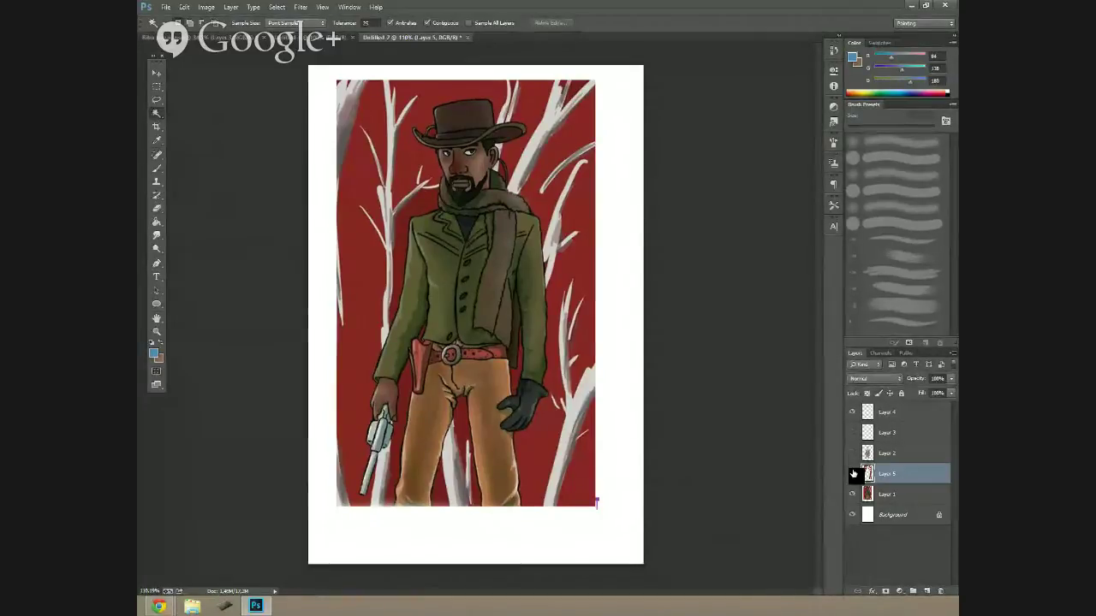
key(alt+Tab)
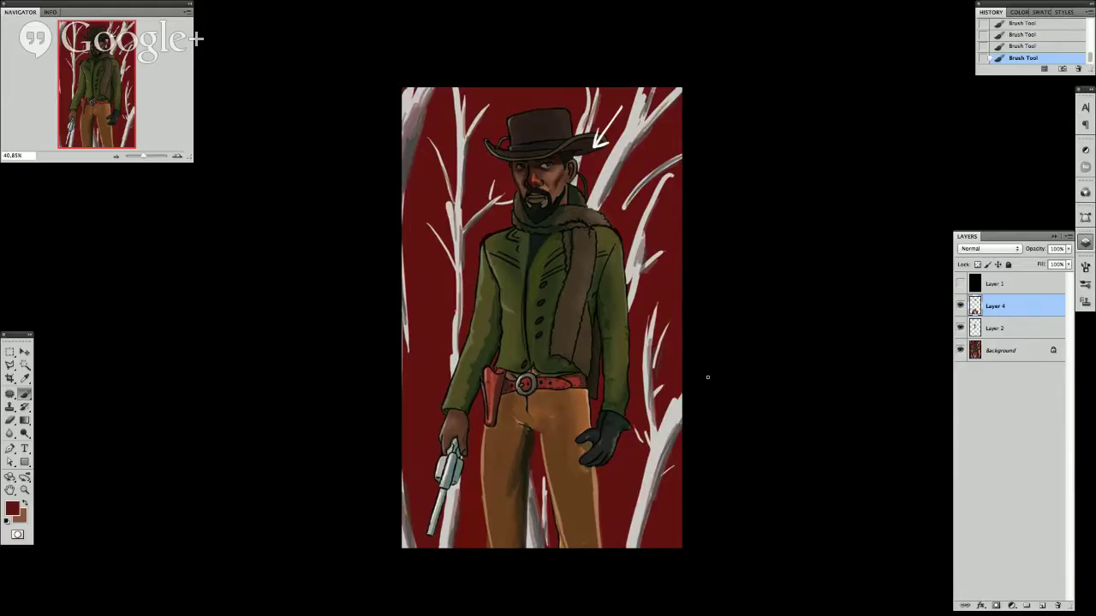
key(alt+Tab)
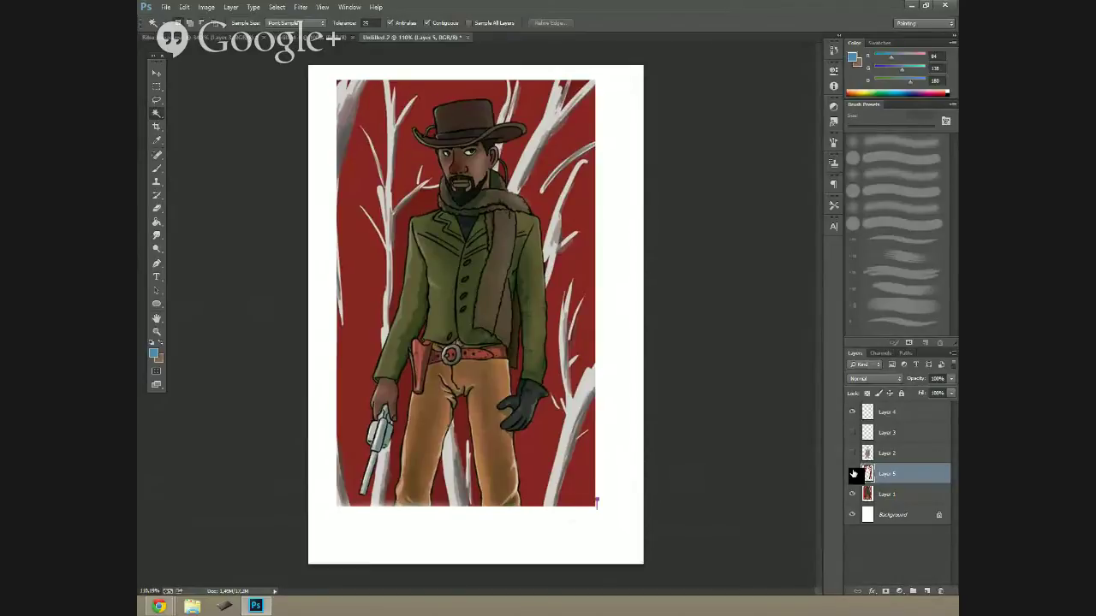
click(853, 454)
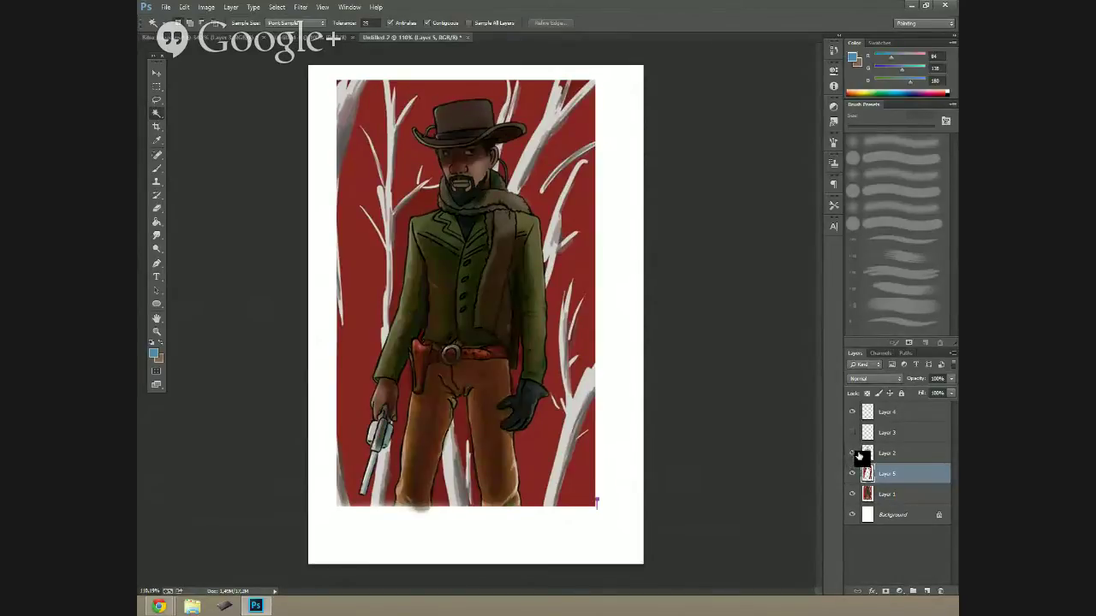
click(852, 453)
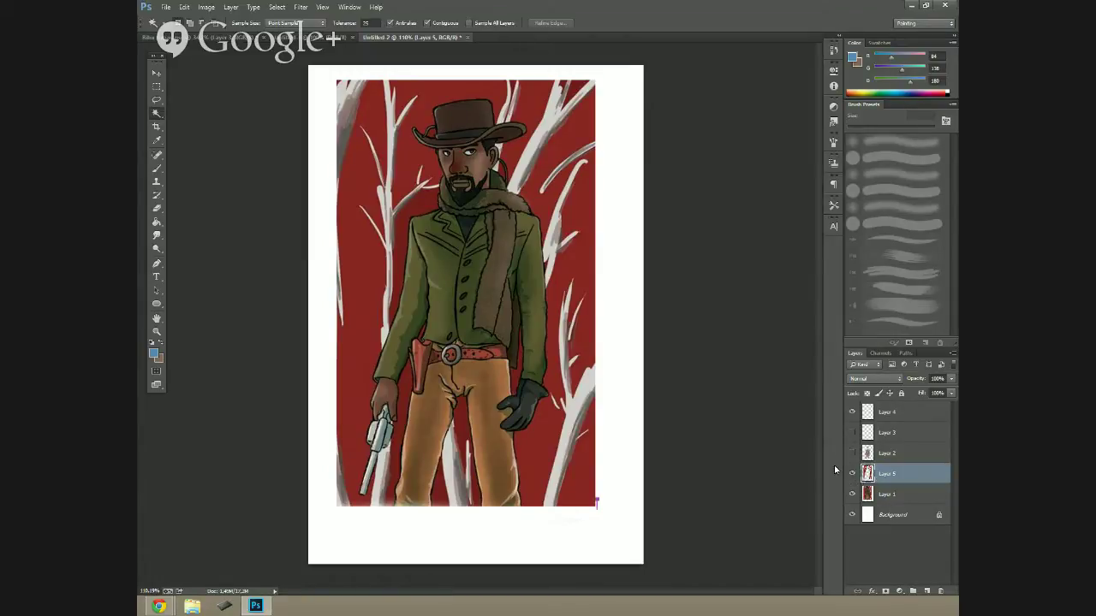
Lower the painting's saturation to about -33 with Hue/Saturation.
key(ctrl+u)
drag(764, 203, 747, 210)
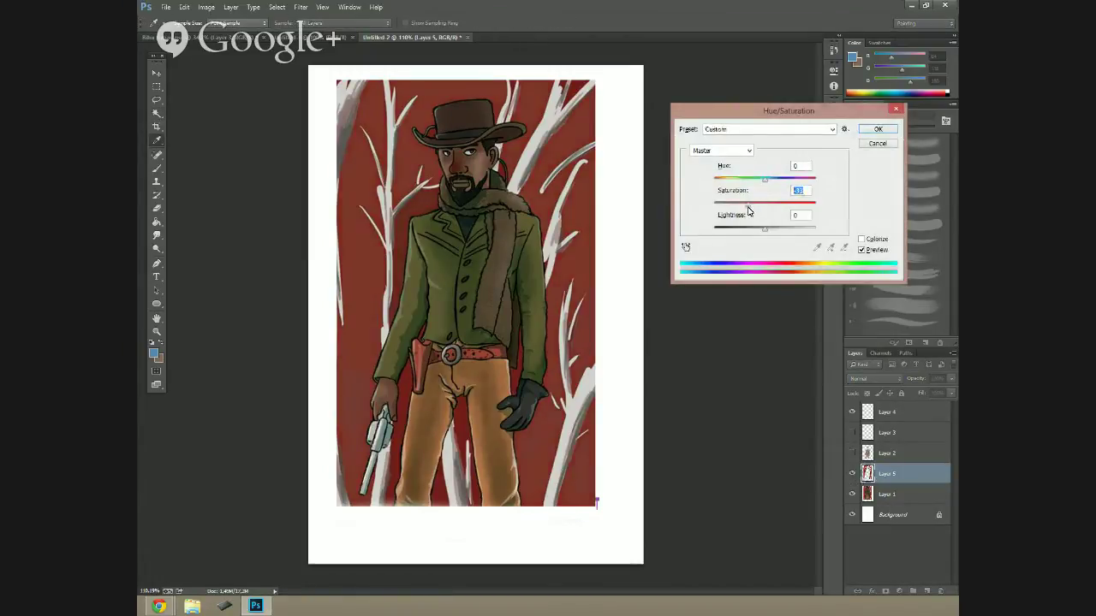
click(877, 130)
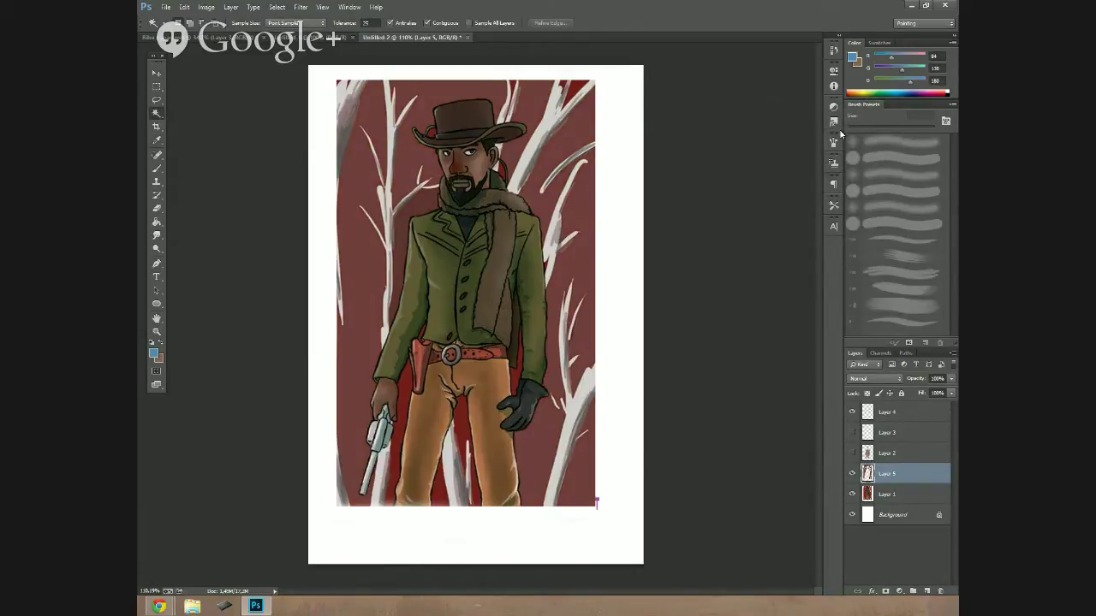
Toggle the Multiply Layer 2 shading on and off to compare the darkened figure.
click(853, 453)
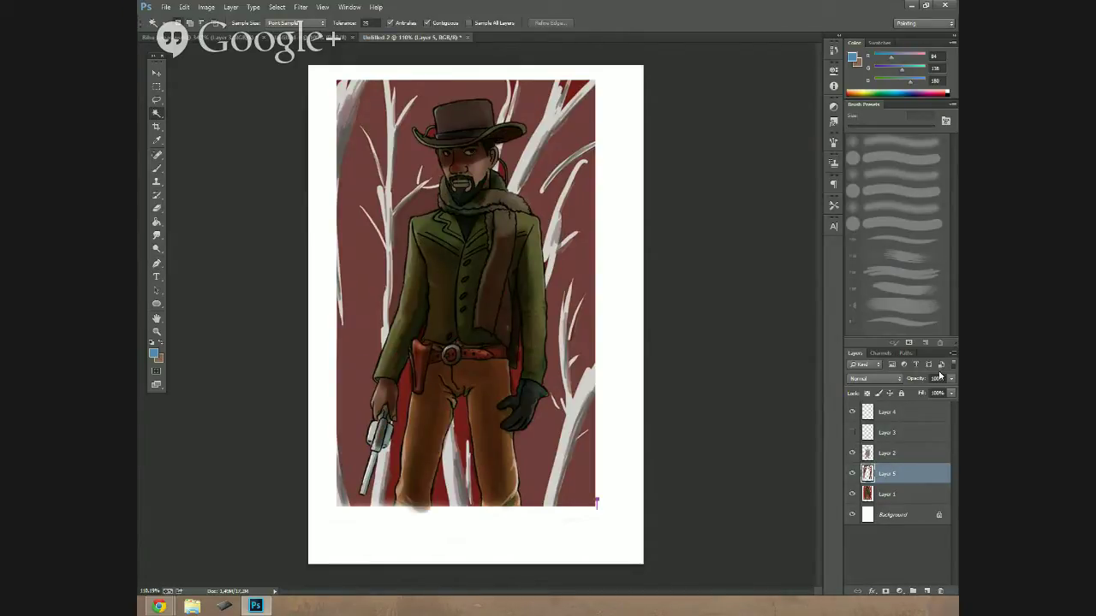
click(869, 454)
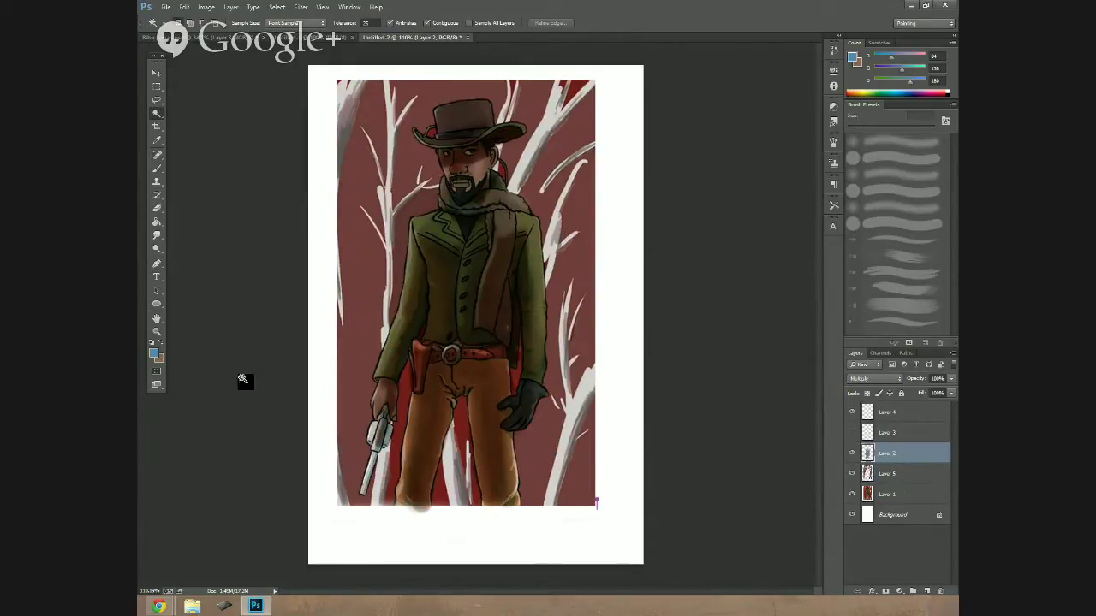
click(162, 345)
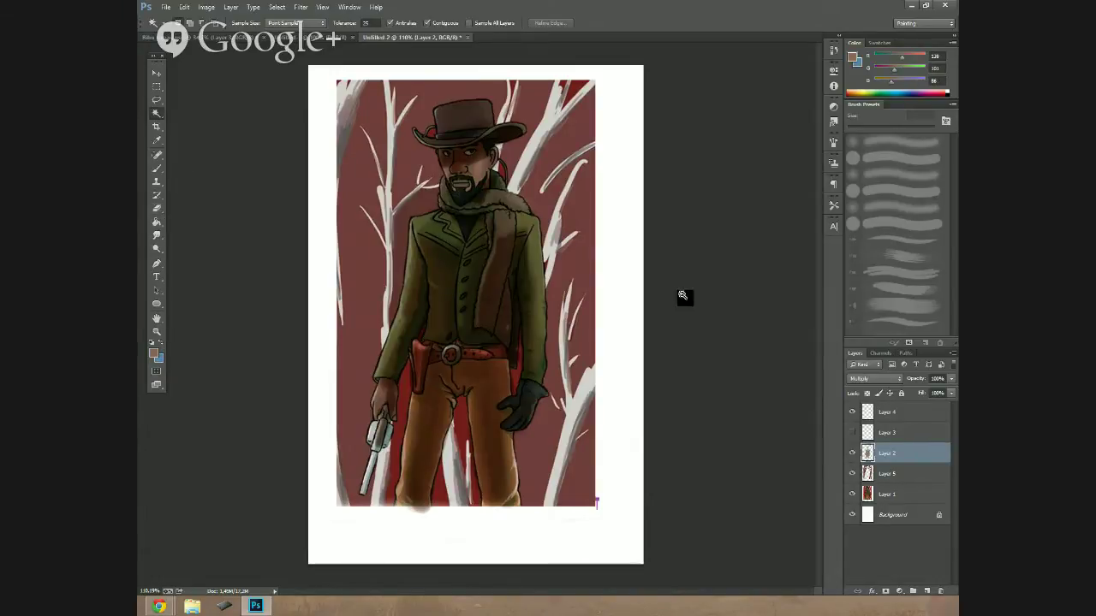
click(855, 455)
click(855, 454)
click(855, 454)
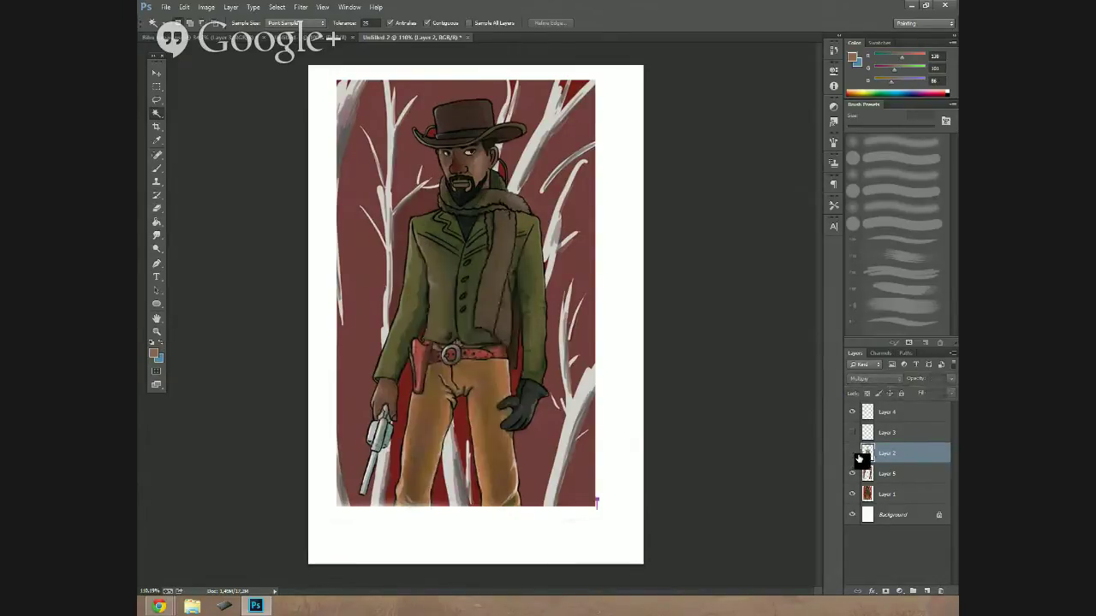
click(855, 454)
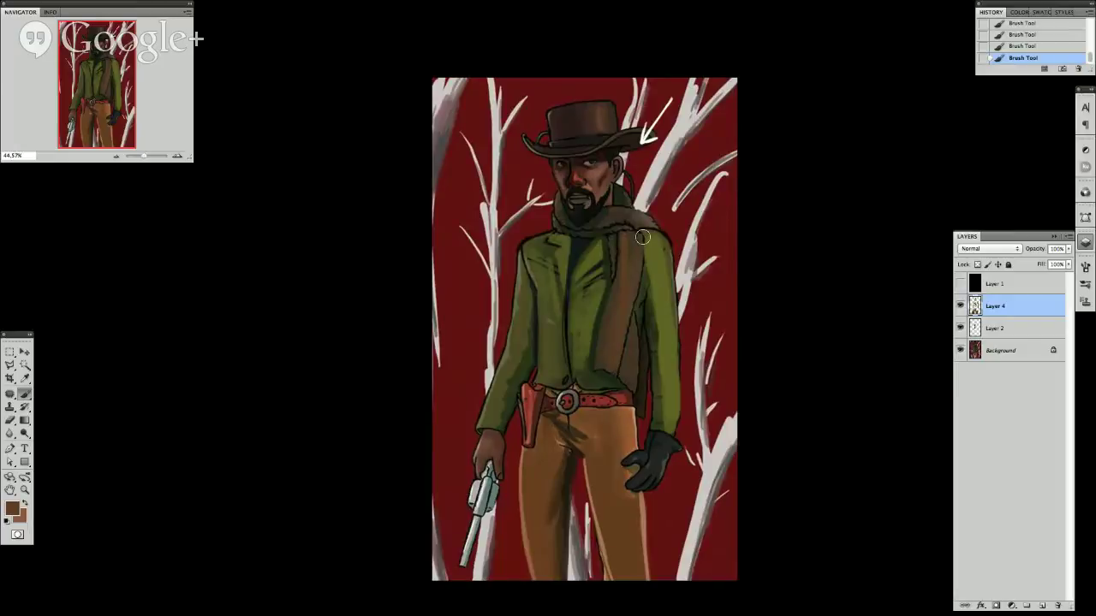
Compare versions by toggling Layer 4 and Layer 2 shading, including the green-jacket version.
click(960, 308)
click(959, 309)
click(960, 309)
click(959, 310)
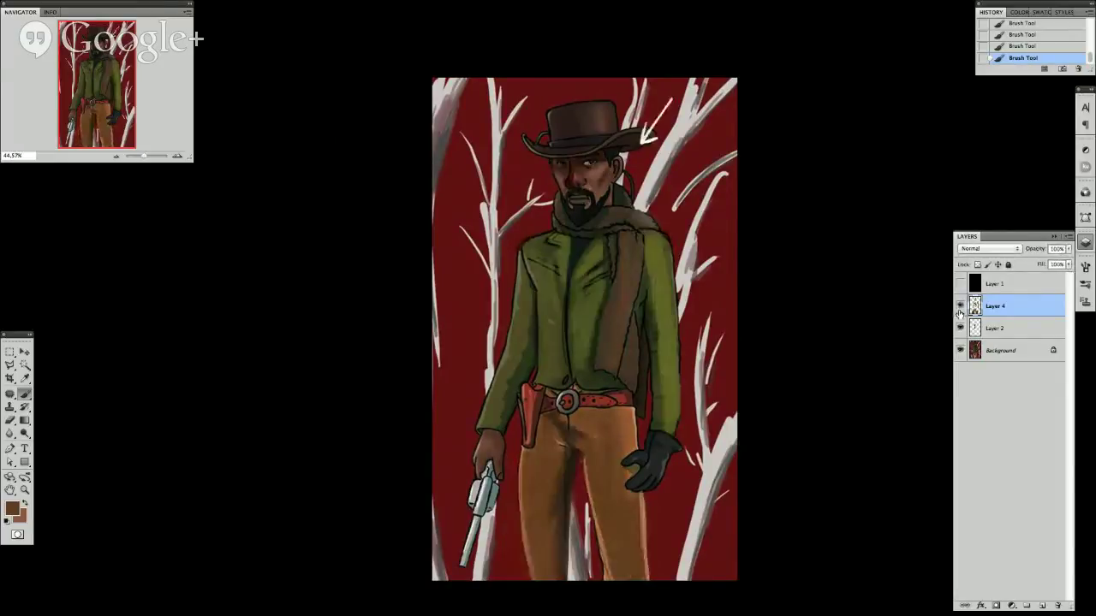
click(960, 317)
click(960, 328)
click(960, 328)
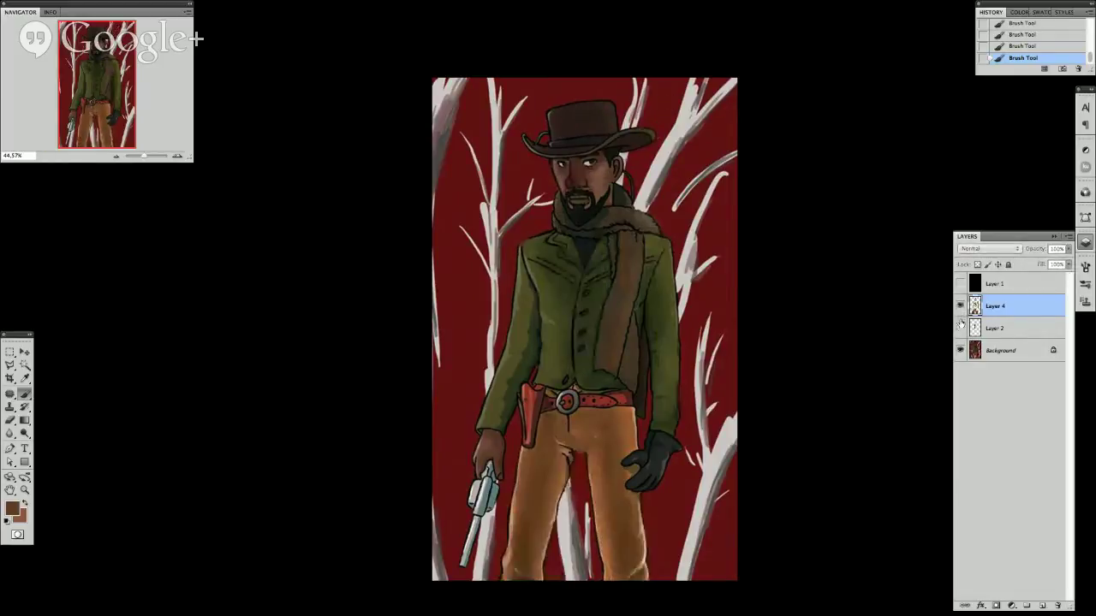
click(960, 324)
click(962, 315)
click(960, 325)
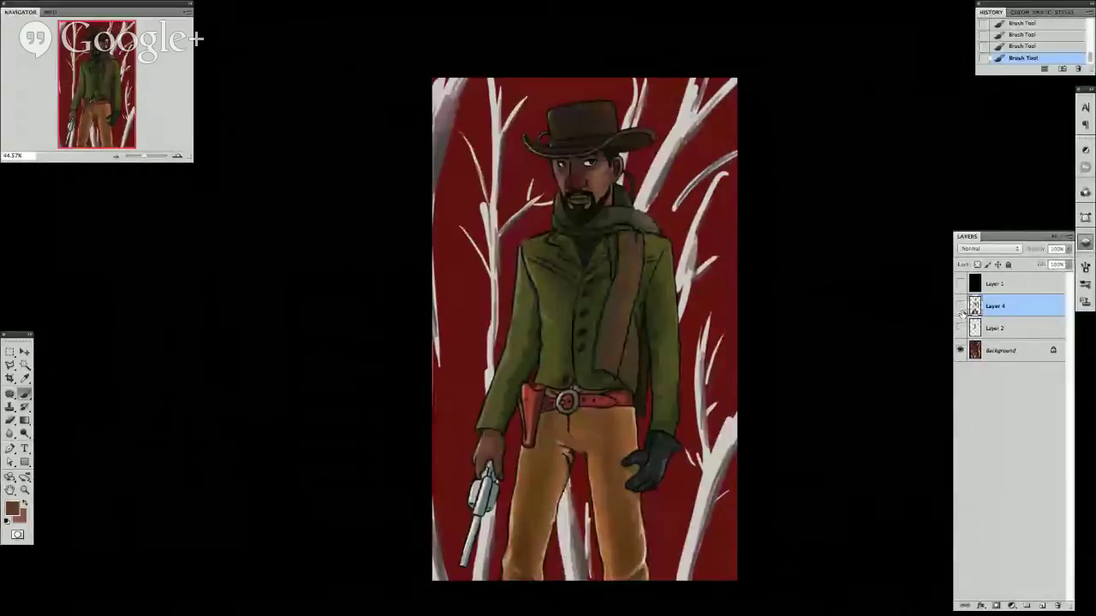
click(960, 325)
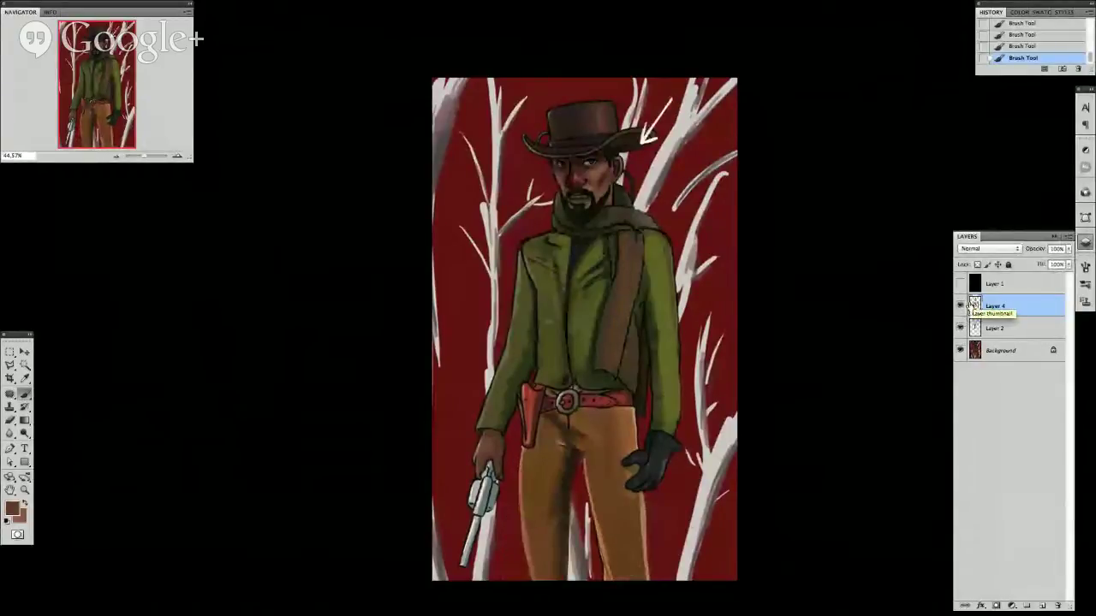
Erase the white arrow mark beside the hat brim and recheck Layer 4 on and off.
key(e)
mouse_move(661, 127)
mouse_down()
mouse_move(647, 142)
mouse_move(672, 103)
mouse_move(659, 143)
mouse_up()
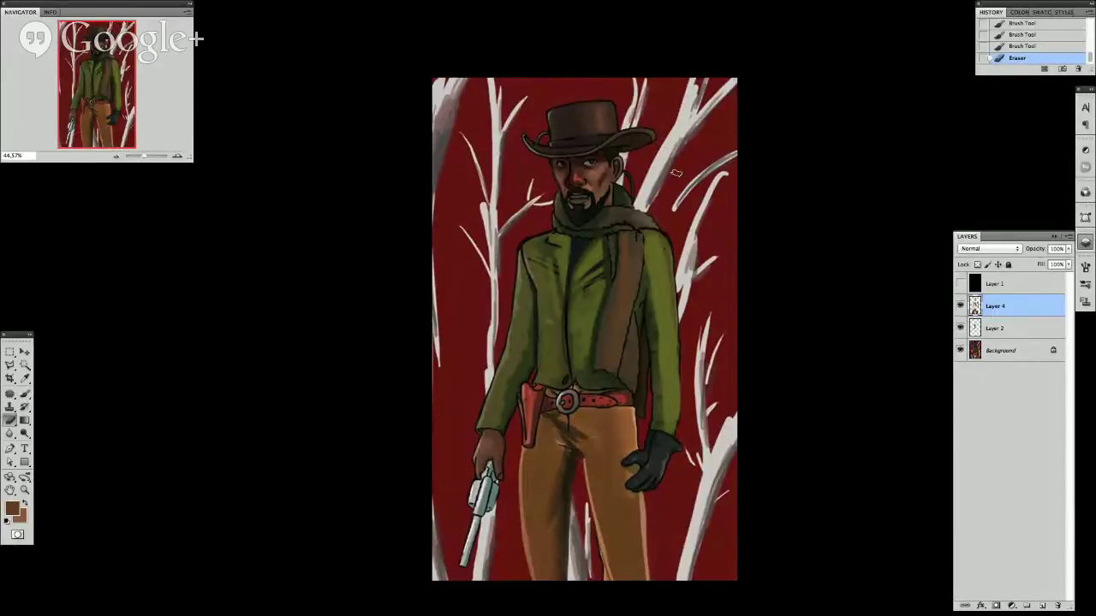
click(960, 306)
click(960, 307)
click(959, 305)
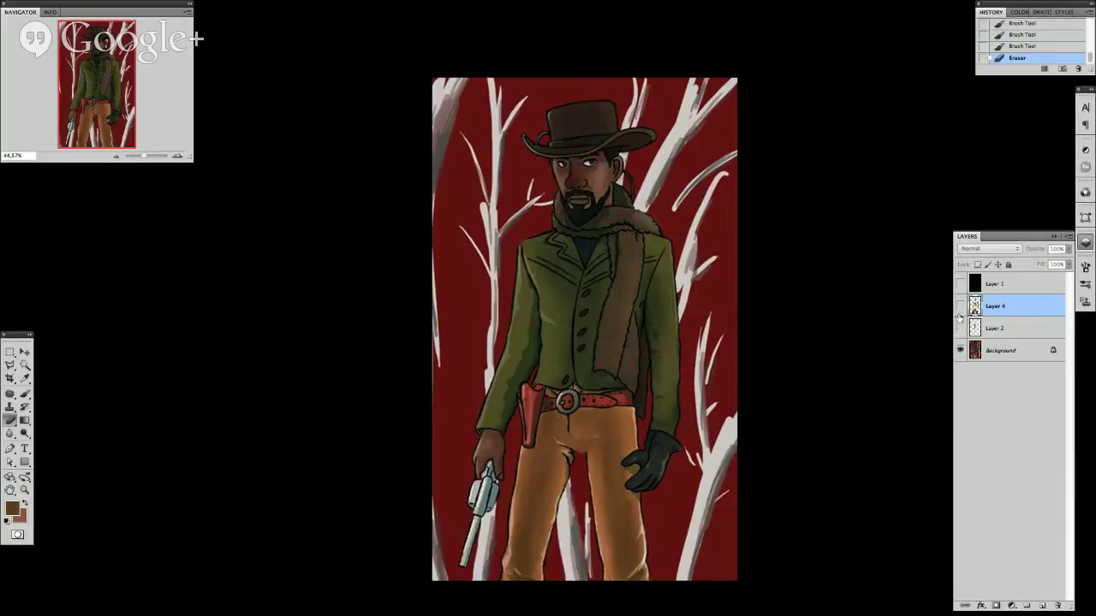
click(960, 306)
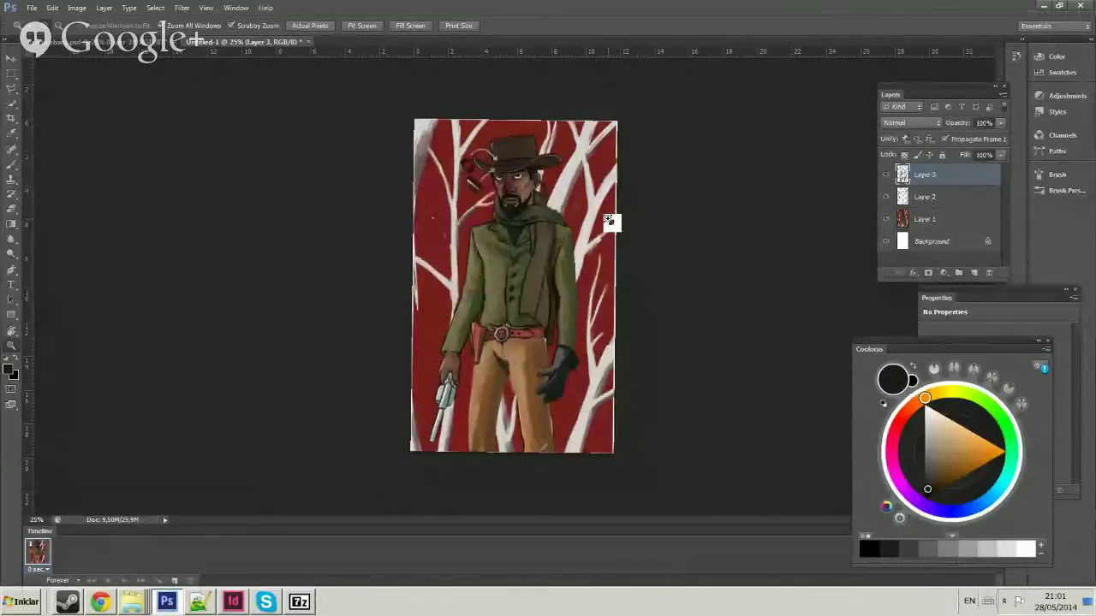
Switch to the Brush and pick a new painting colour from the canvas presets.
key(b)
right_click(611, 349)
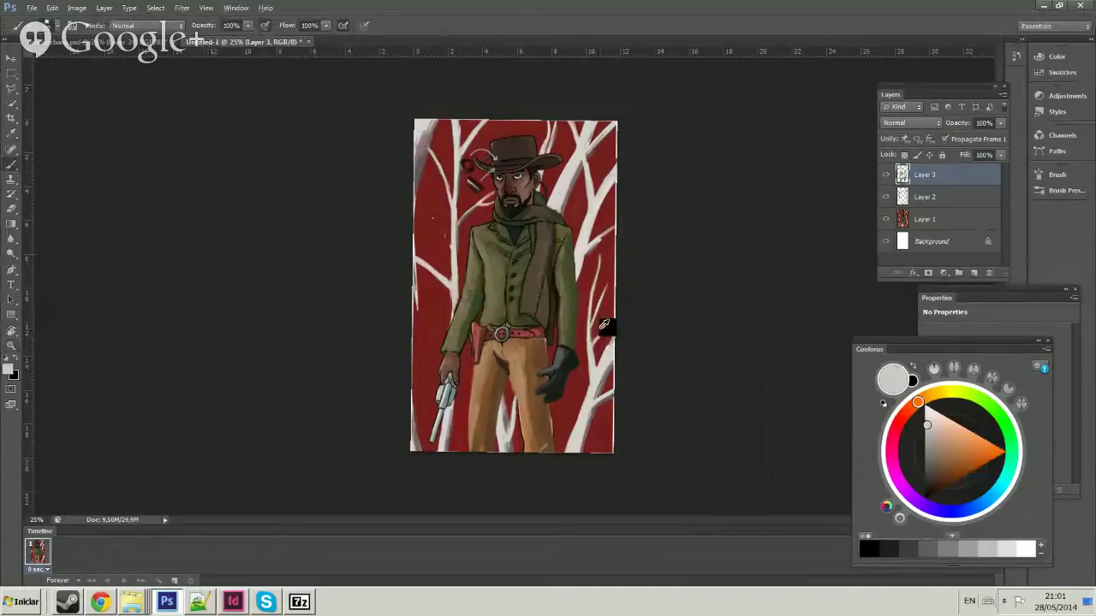
alt+click(599, 335)
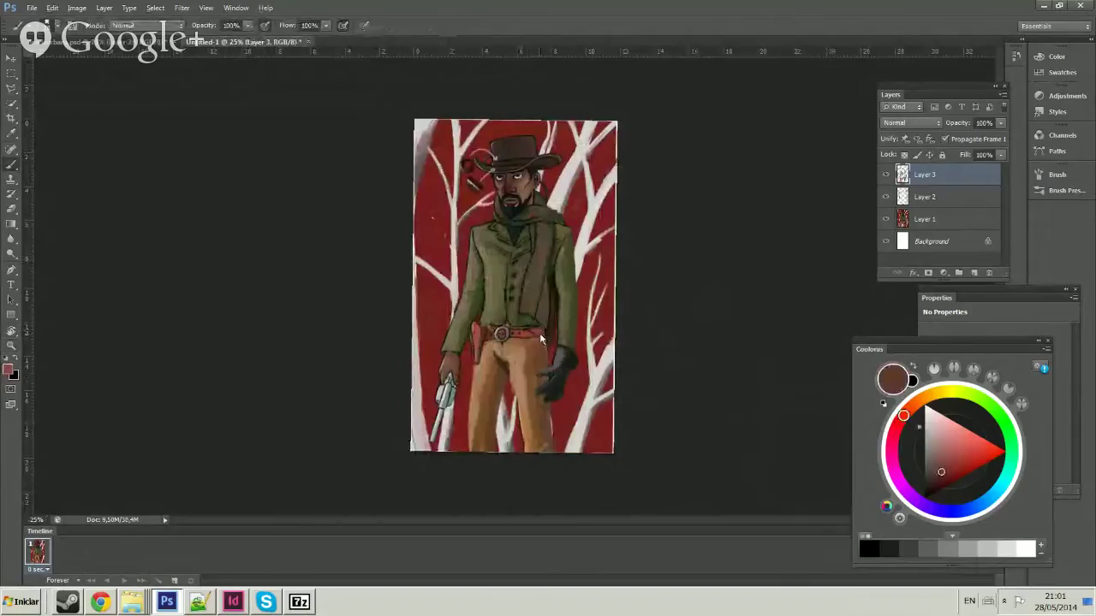
Save the paintover as 'Django Unchained' and move the next submission's document window aside.
alt+click(535, 341)
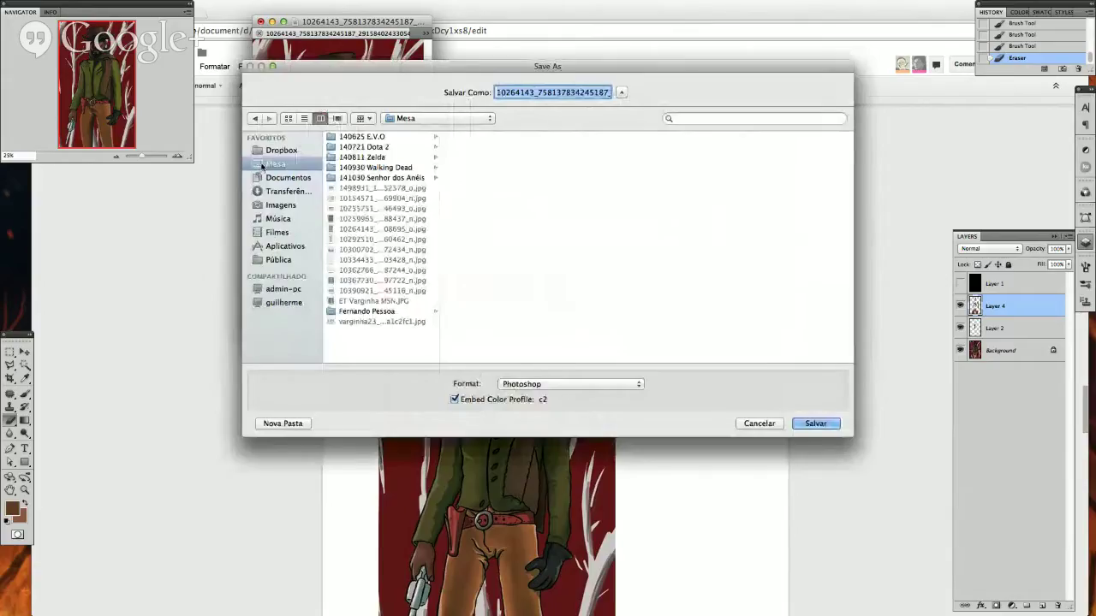
text(Django Unchained)
key(Return)
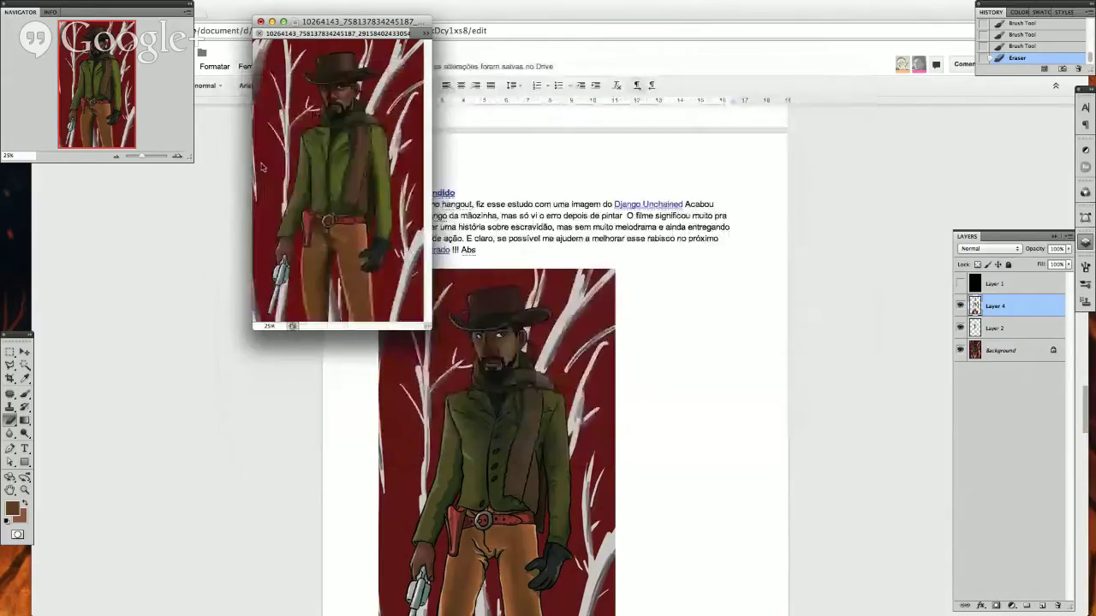
key(super+w)
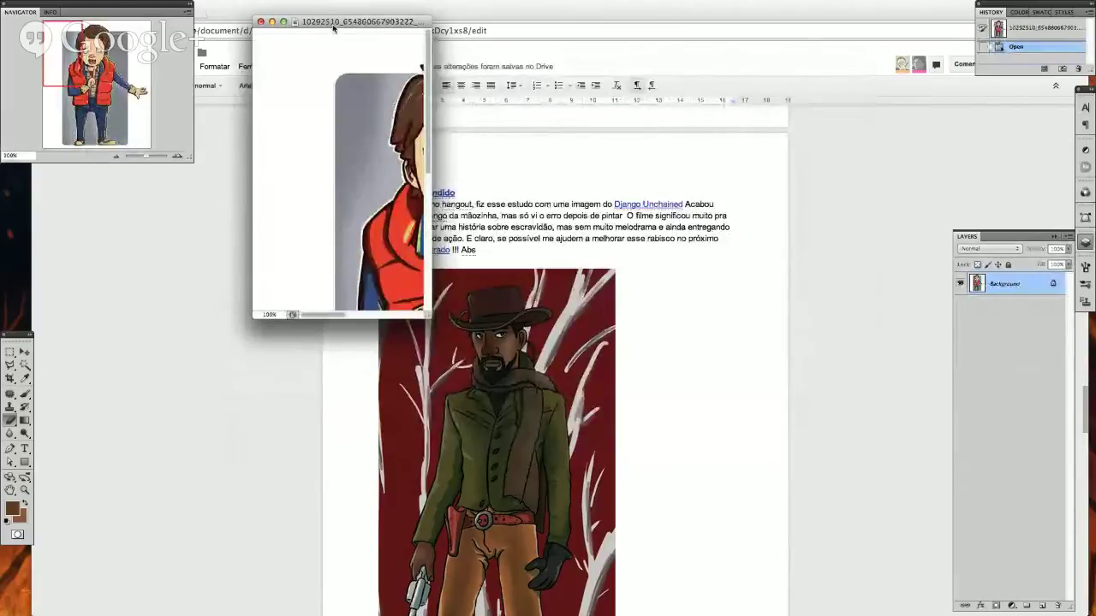
drag(333, 28, 417, 42)
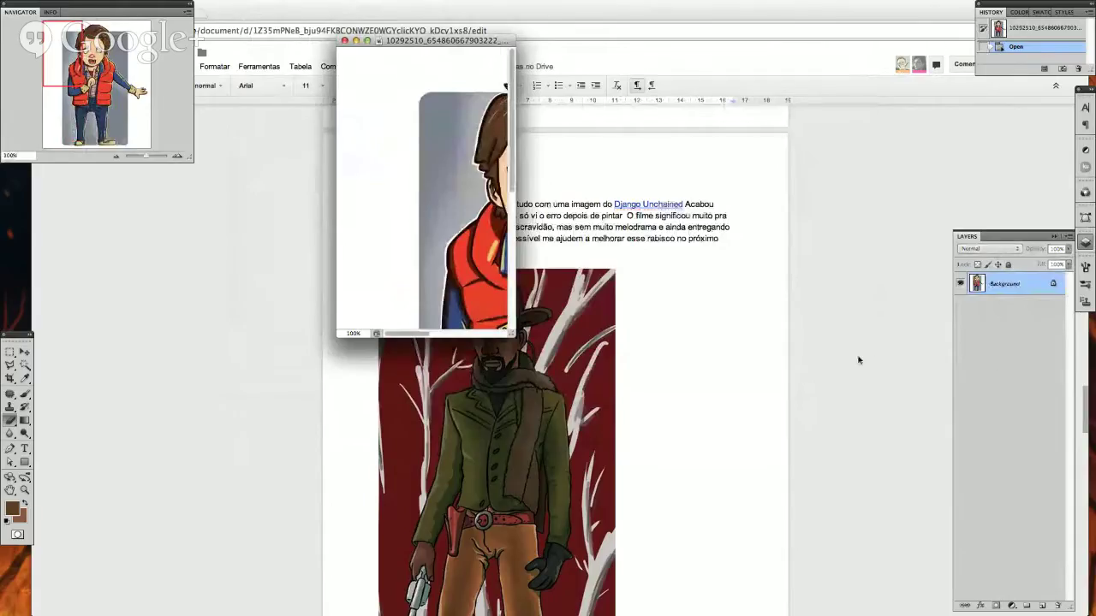
Scroll the Google Docs submissions from the desert-scene and cowboy posts back up to entries 1–4.
click(859, 360)
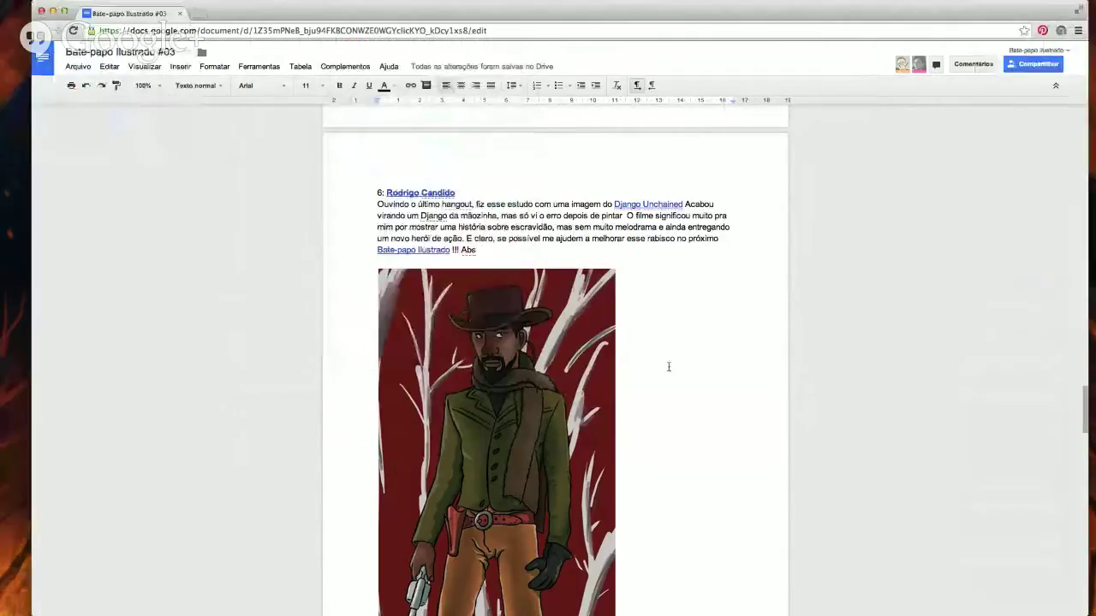
scroll(677, 362, down, 15)
scroll(777, 360, down, 5)
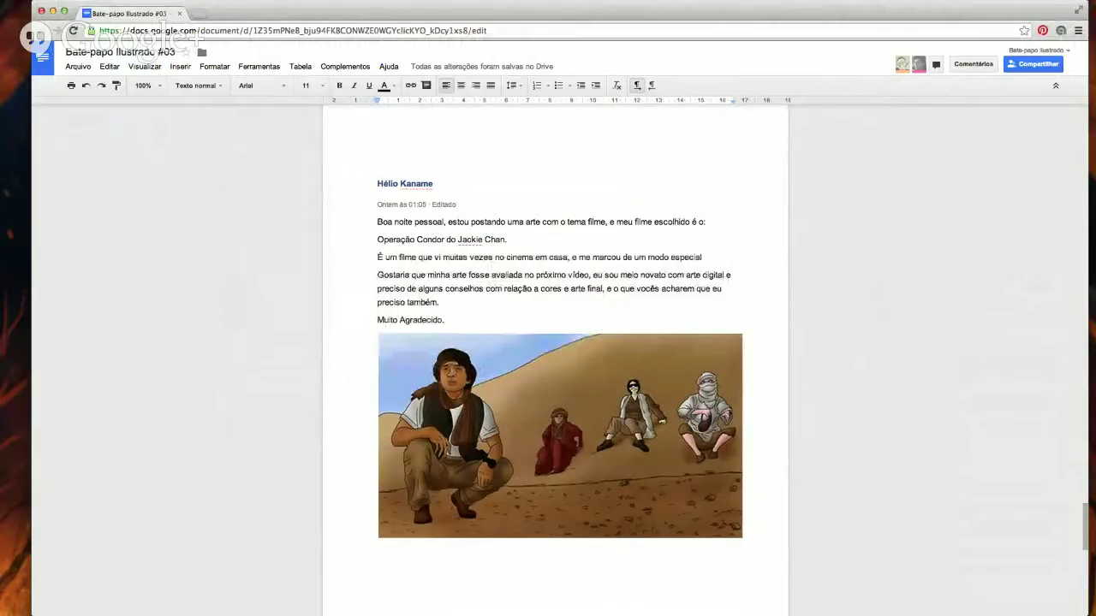
scroll(762, 334, down, 10)
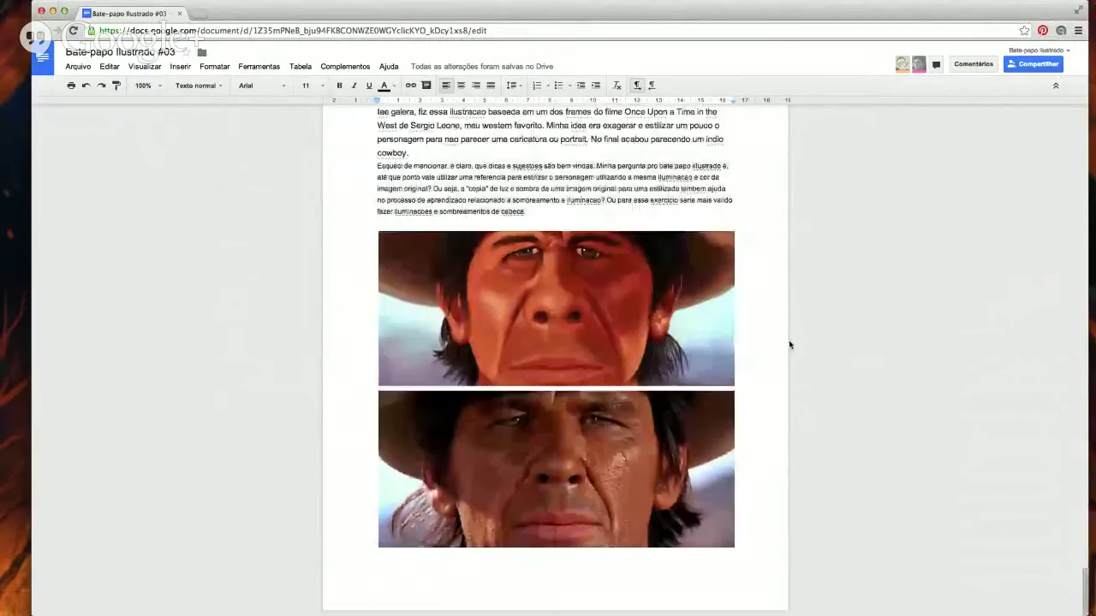
scroll(768, 328, up, 2)
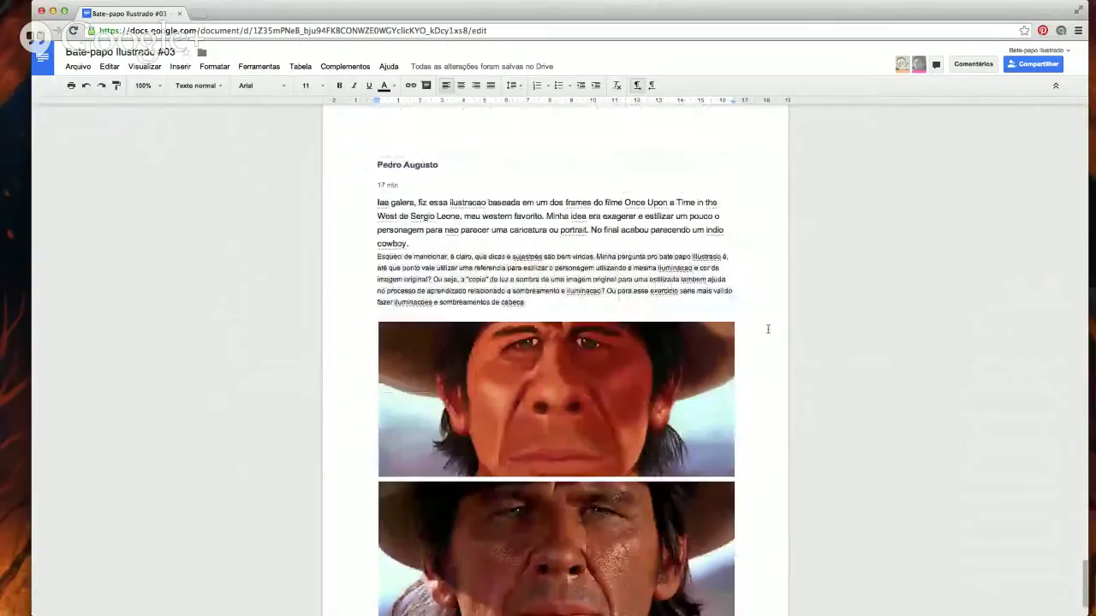
scroll(843, 334, up, 8)
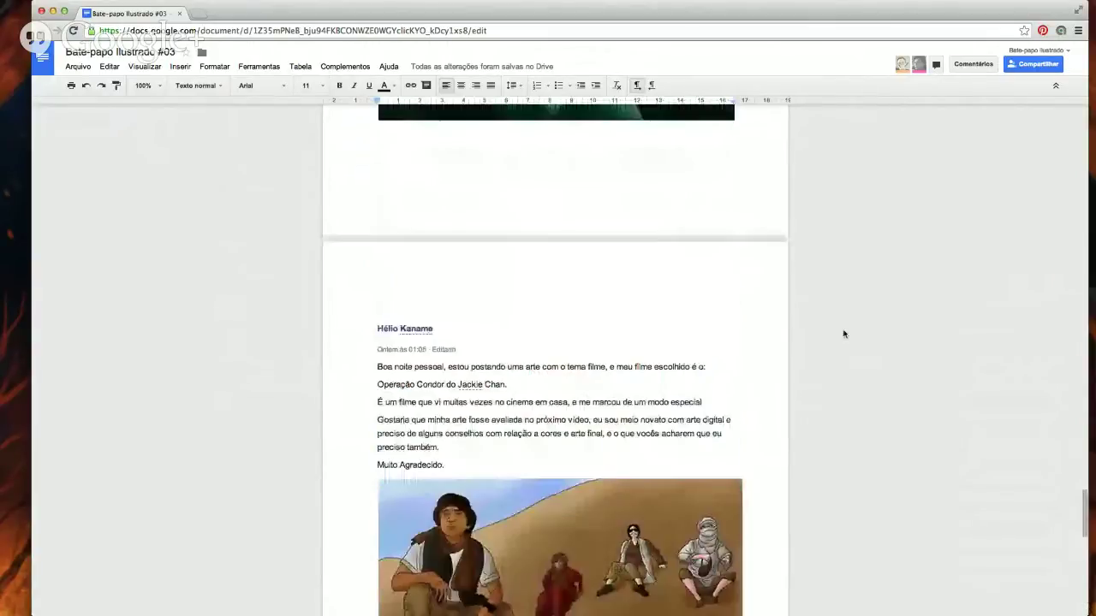
scroll(843, 334, down, 8)
scroll(843, 331, up, 1)
scroll(843, 331, down, 5)
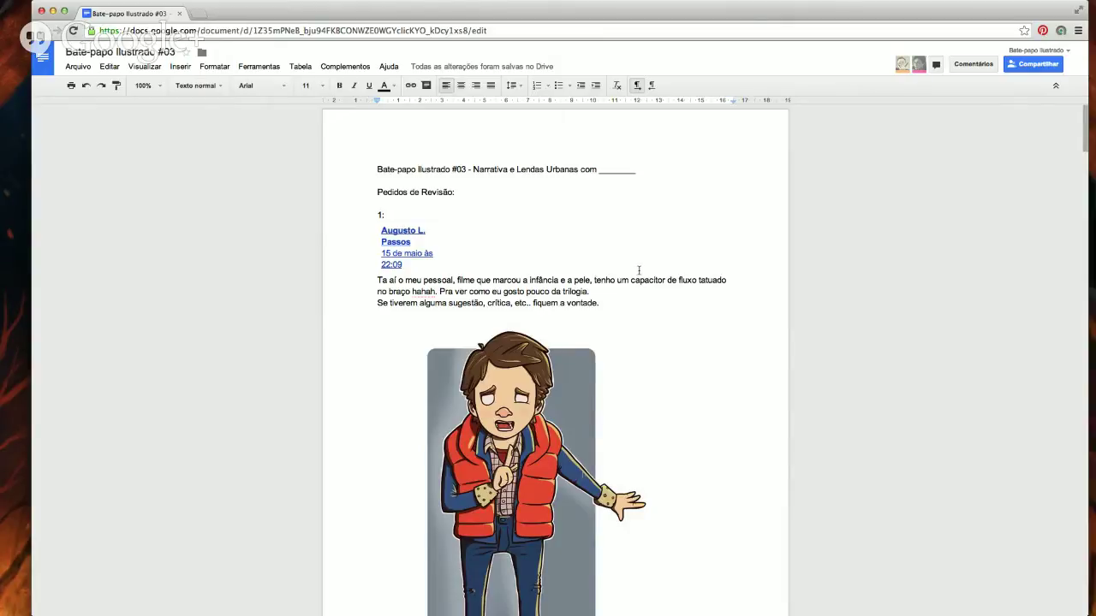
scroll(638, 270, down, 10)
scroll(668, 262, down, 6)
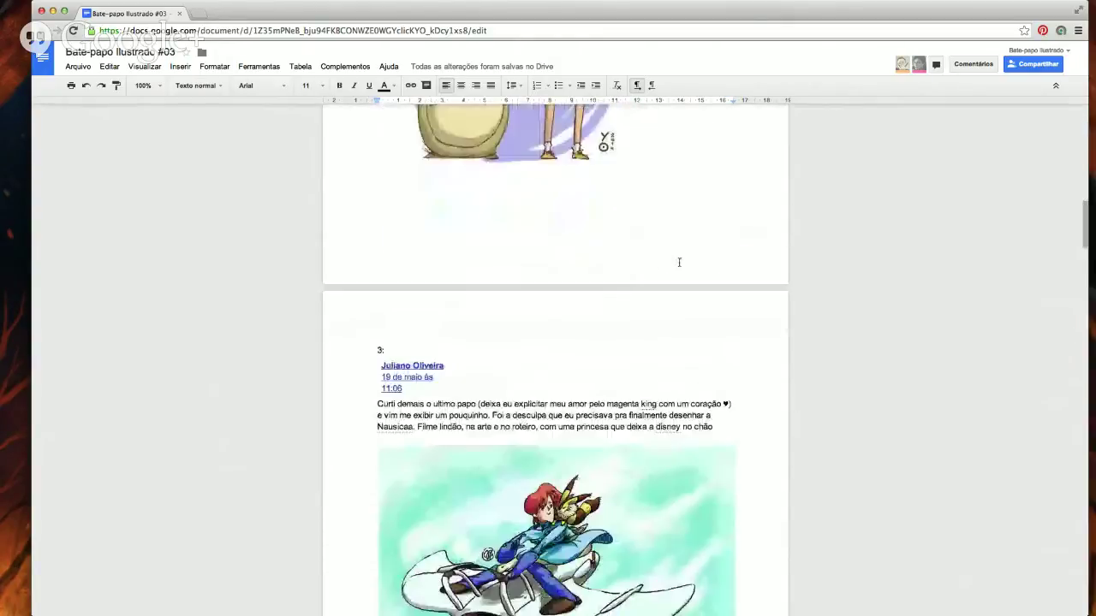
scroll(679, 261, up, 3)
scroll(682, 260, down, 20)
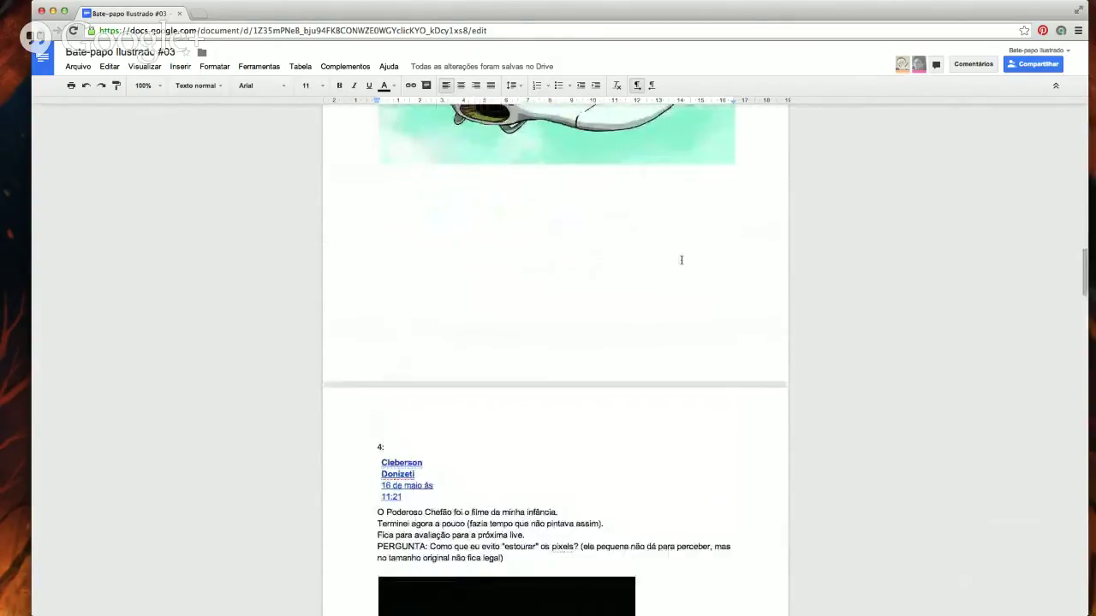
scroll(681, 260, up, 3)
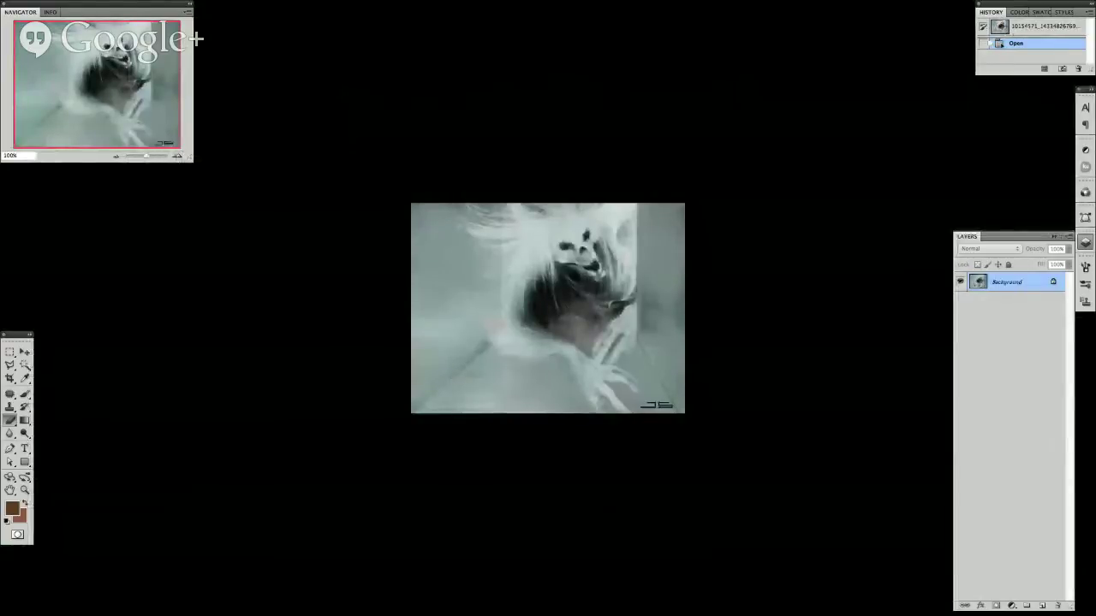
Set the image width to 1200 pixels (1200 × 923) and zoom out to 66.67%.
key(super+alt+i)
text(1200)
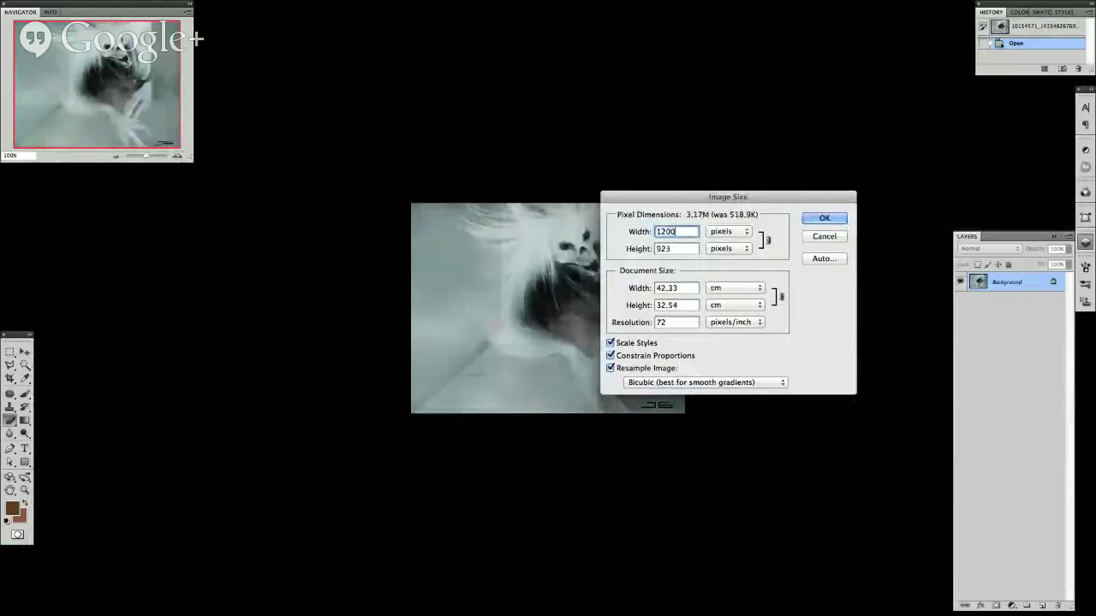
key(Return)
key(super+minus)
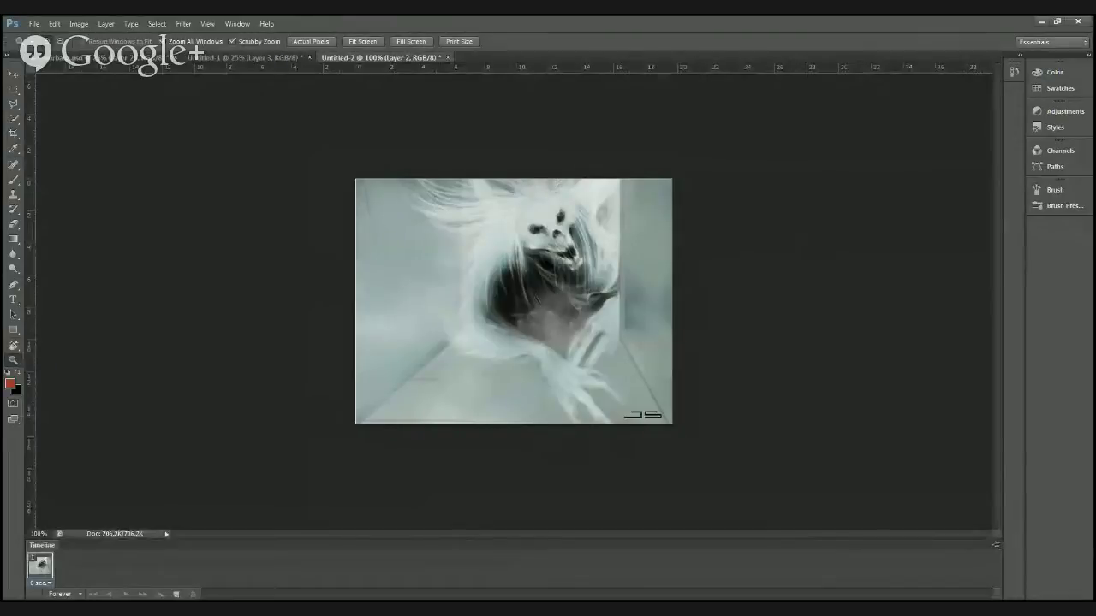
Handwrite the red note 'cara pace' over the painting with the brush.
key(b)
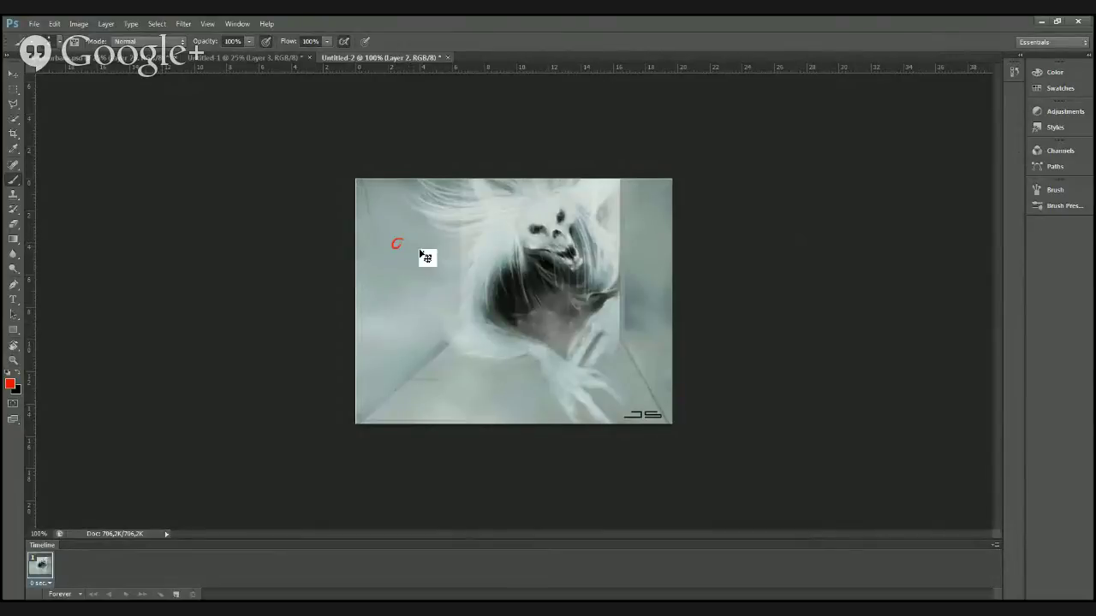
drag(409, 242, 419, 240)
mouse_move(427, 241)
mouse_down()
mouse_move(438, 256)
mouse_move(476, 235)
mouse_up()
Draw a red perspective grid floor: converging lines toward the figure plus five cross lines.
drag(486, 304, 360, 422)
mouse_move(492, 329)
mouse_down()
mouse_move(450, 422)
mouse_move(517, 422)
mouse_up()
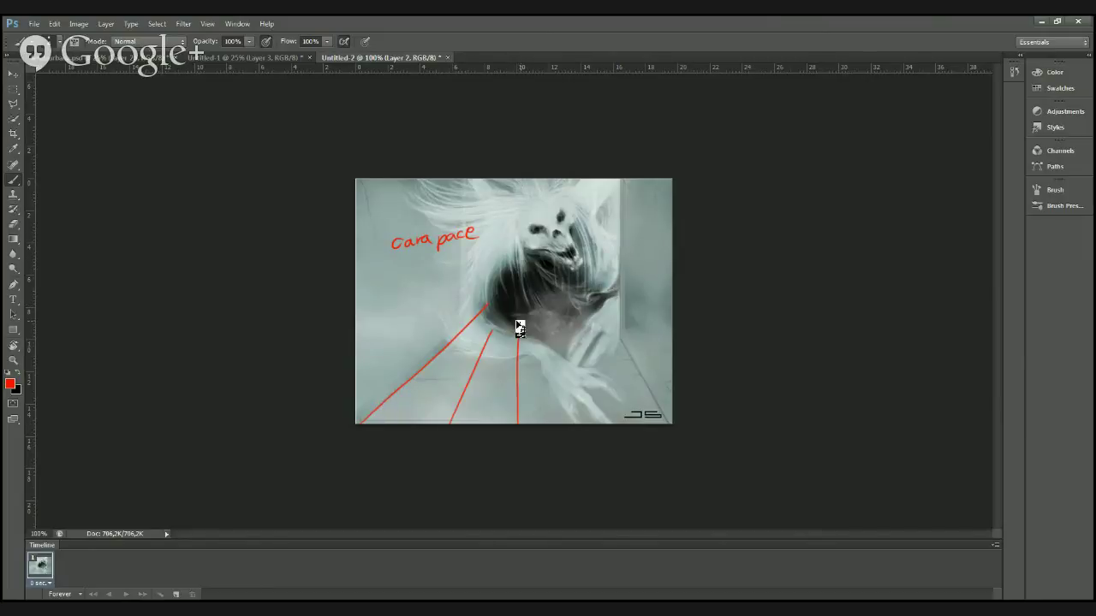
drag(549, 318, 565, 404)
mouse_move(579, 315)
mouse_down()
mouse_move(625, 421)
mouse_move(659, 421)
mouse_up()
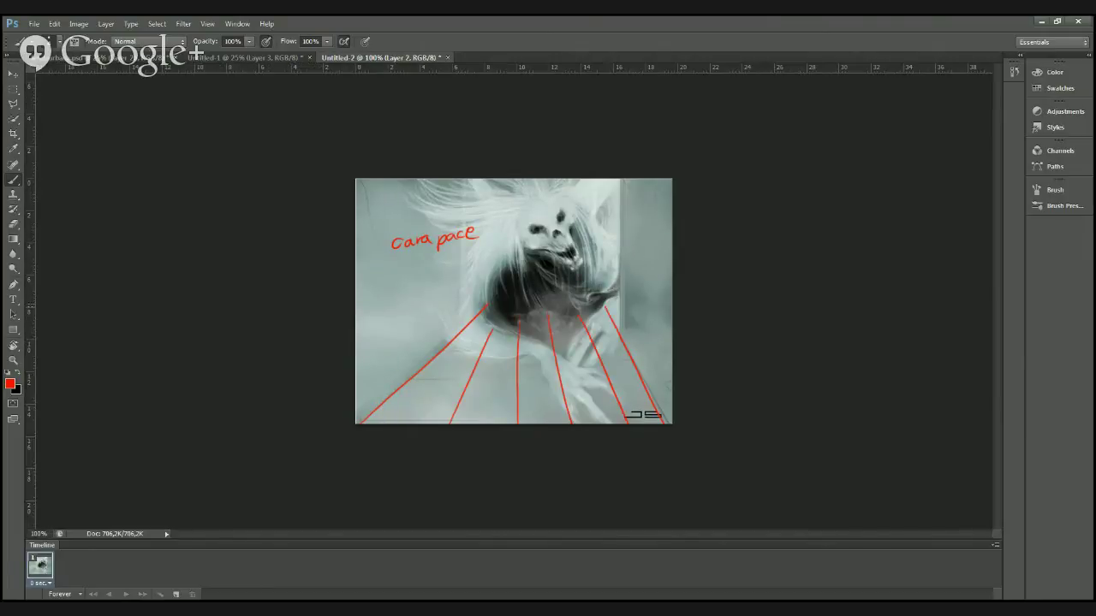
drag(392, 402, 665, 406)
drag(425, 366, 616, 363)
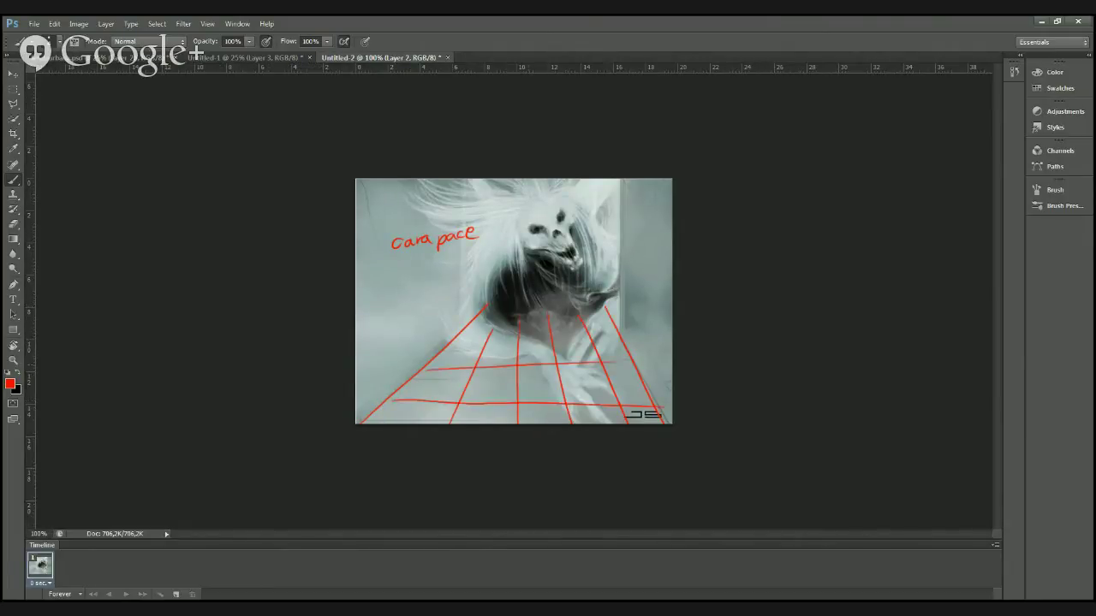
drag(449, 340, 590, 336)
drag(471, 321, 582, 319)
mouse_move(490, 307)
mouse_down()
mouse_move(565, 307)
mouse_move(568, 292)
mouse_up()
Compare with and without the markup, underline 'cara pace', then delete all red markup.
key(Delete)
key(ctrl+z)
mouse_move(394, 254)
mouse_down()
mouse_move(476, 250)
mouse_move(453, 261)
mouse_up()
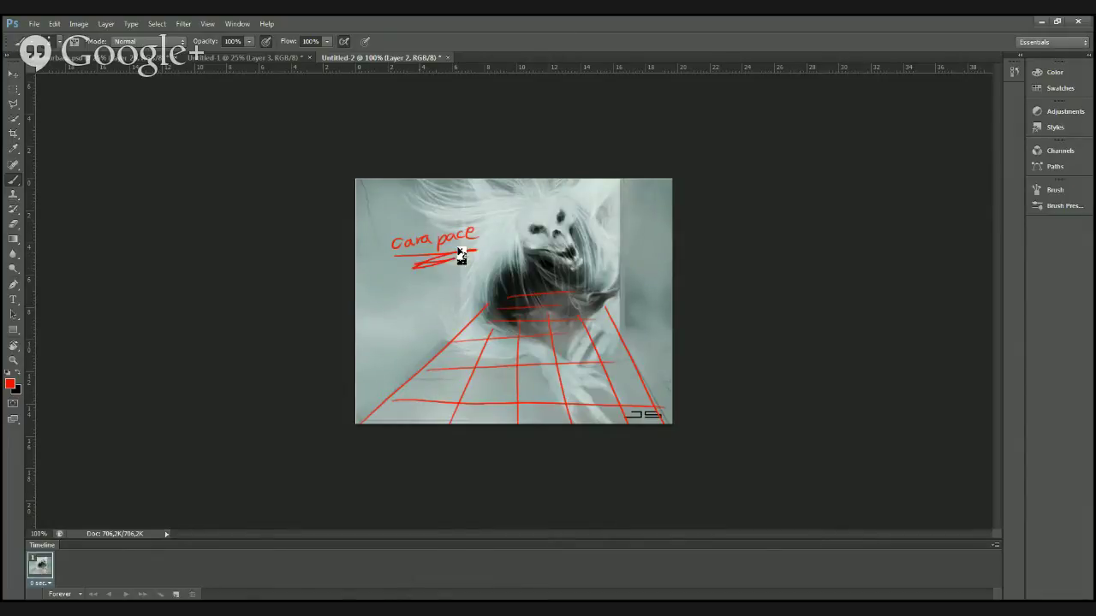
key(Delete)
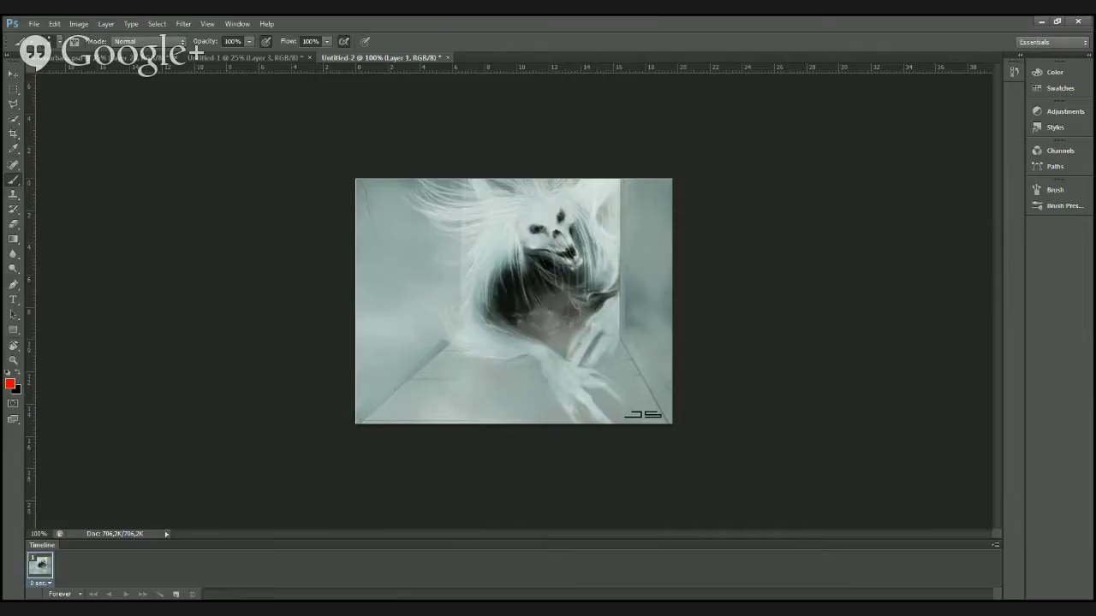
Paint a dark silhouetted figure with arms, torso and raised hand reaching toward the monster.
key(ctrl+plus)
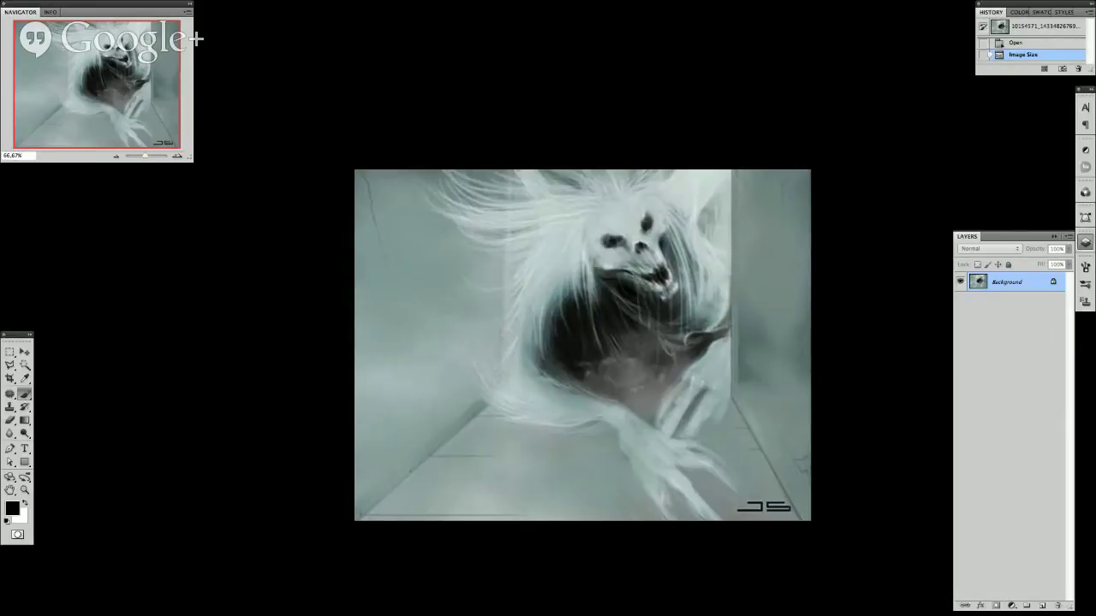
click(866, 297)
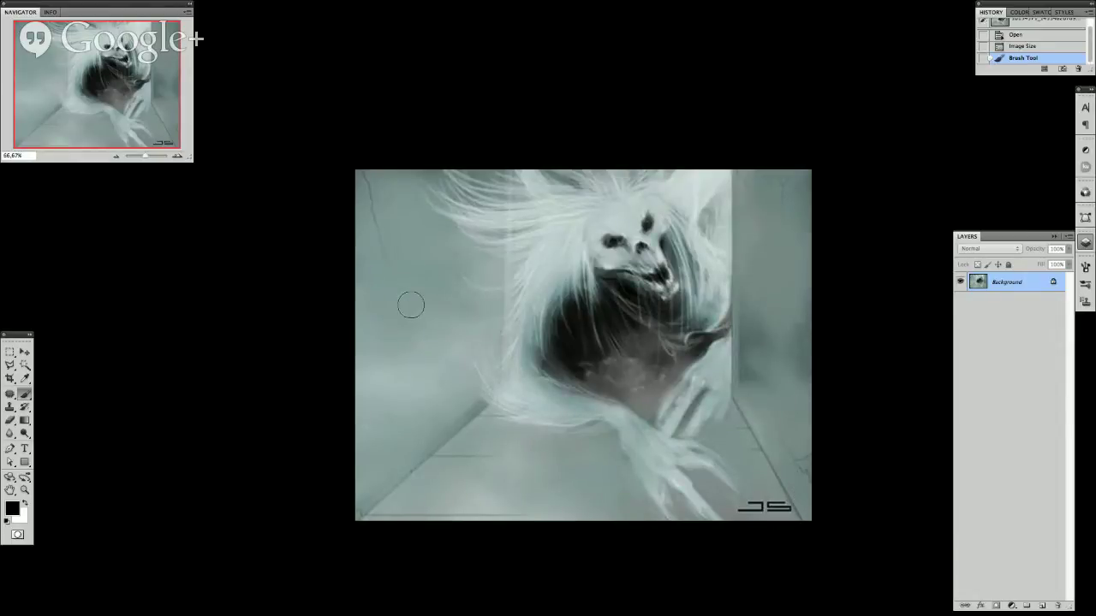
mouse_move(399, 282)
mouse_down()
mouse_move(416, 319)
mouse_move(412, 267)
mouse_move(413, 308)
mouse_move(430, 326)
mouse_move(424, 295)
mouse_move(443, 314)
mouse_move(414, 258)
mouse_move(417, 350)
mouse_move(453, 354)
mouse_move(407, 353)
mouse_move(387, 375)
mouse_move(396, 421)
mouse_move(429, 477)
mouse_move(433, 450)
mouse_move(456, 463)
mouse_move(467, 406)
mouse_move(489, 432)
mouse_move(505, 402)
mouse_move(569, 445)
mouse_move(597, 414)
mouse_up()
mouse_move(376, 364)
mouse_down()
mouse_move(366, 452)
mouse_move(405, 440)
mouse_up()
mouse_move(415, 346)
mouse_down()
mouse_move(393, 365)
mouse_move(405, 415)
mouse_move(419, 391)
mouse_move(472, 459)
mouse_move(483, 440)
mouse_move(463, 502)
mouse_move(435, 526)
mouse_move(483, 523)
mouse_move(495, 462)
mouse_move(509, 484)
mouse_up()
key(bracketleft)
key(bracketleft)
key(bracketleft)
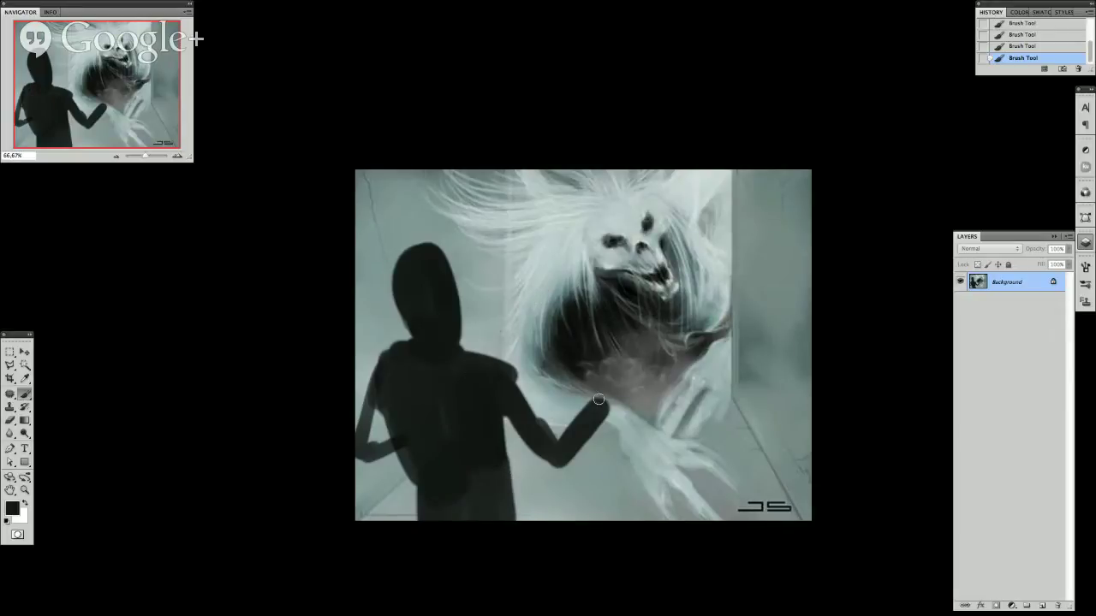
mouse_move(599, 399)
mouse_down()
mouse_move(592, 387)
mouse_move(607, 385)
mouse_move(602, 402)
mouse_up()
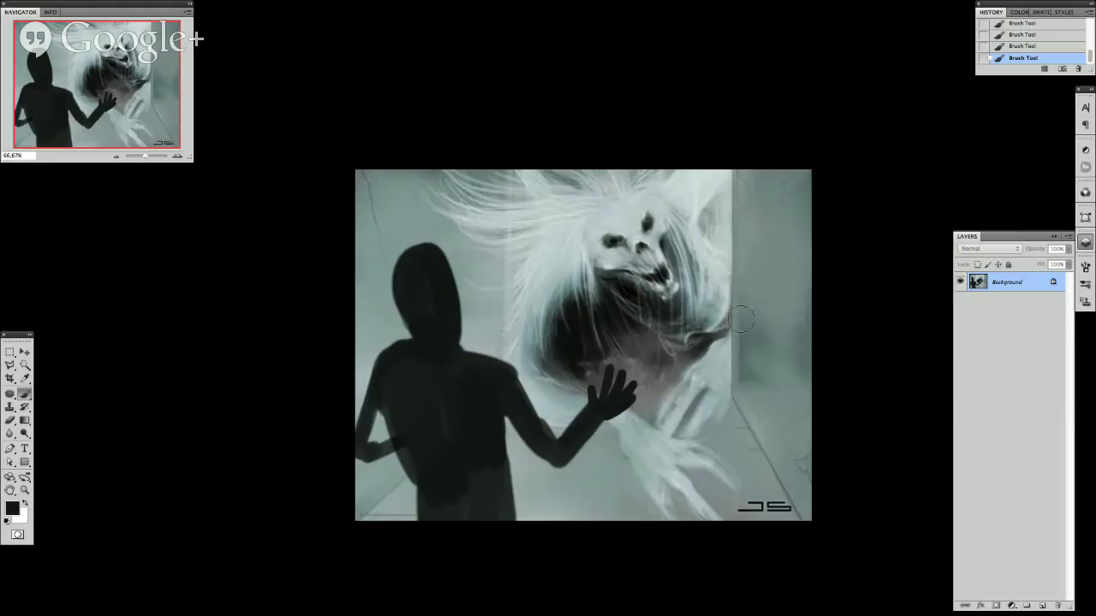
scroll(741, 319, down, 1)
scroll(744, 315, up, 1)
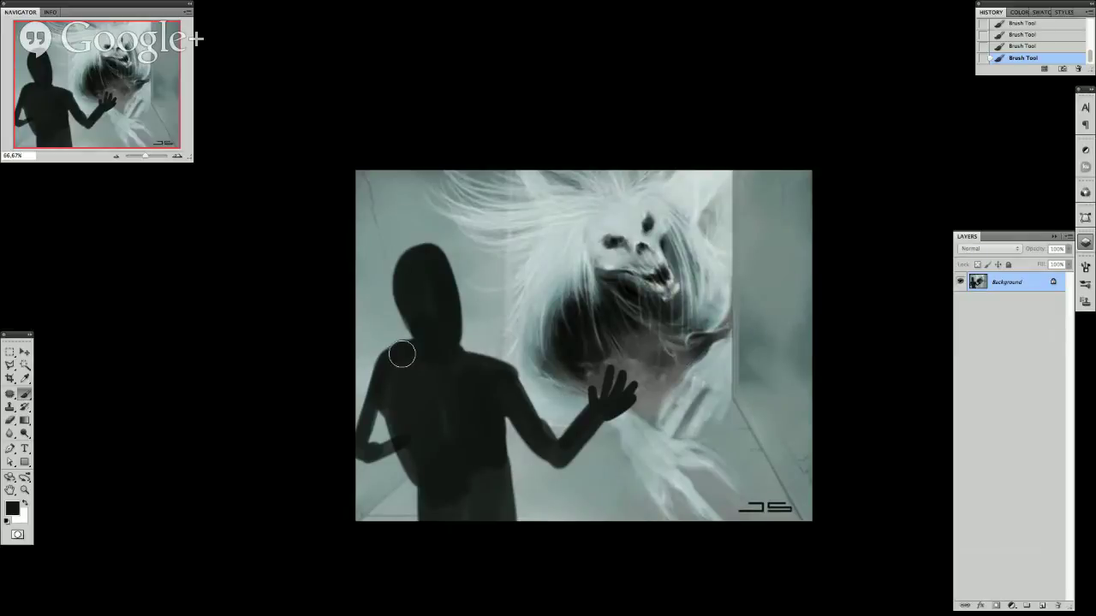
mouse_move(374, 394)
mouse_down()
mouse_move(369, 423)
mouse_move(386, 383)
mouse_move(420, 519)
mouse_up()
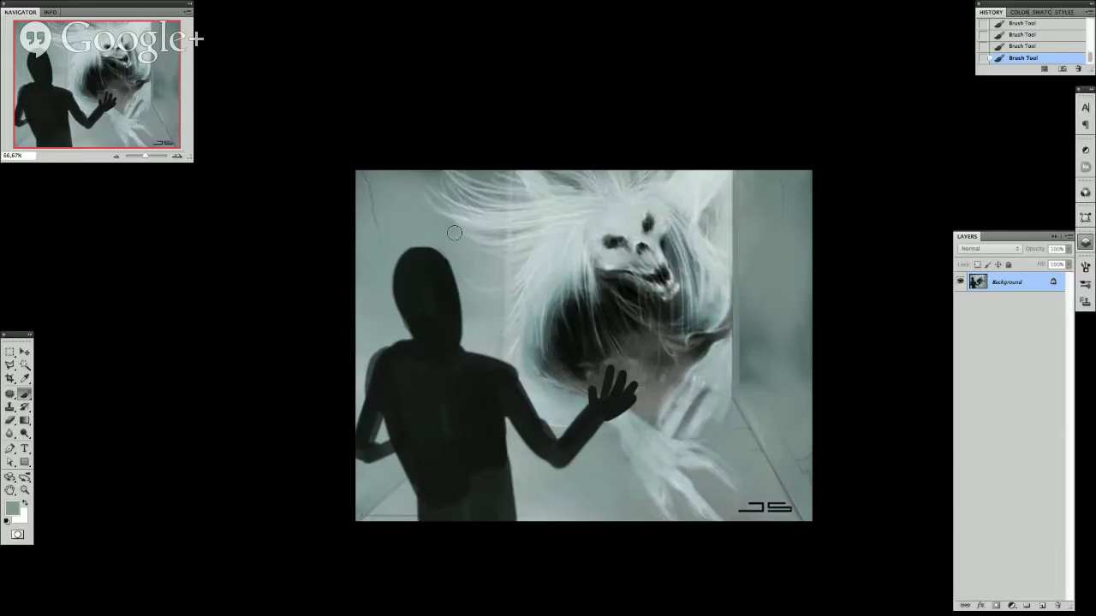
Sample grey and black, then add black strokes across the monster and near its head.
alt+click(473, 322)
key(bracketright)
key(bracketright)
key(bracketright)
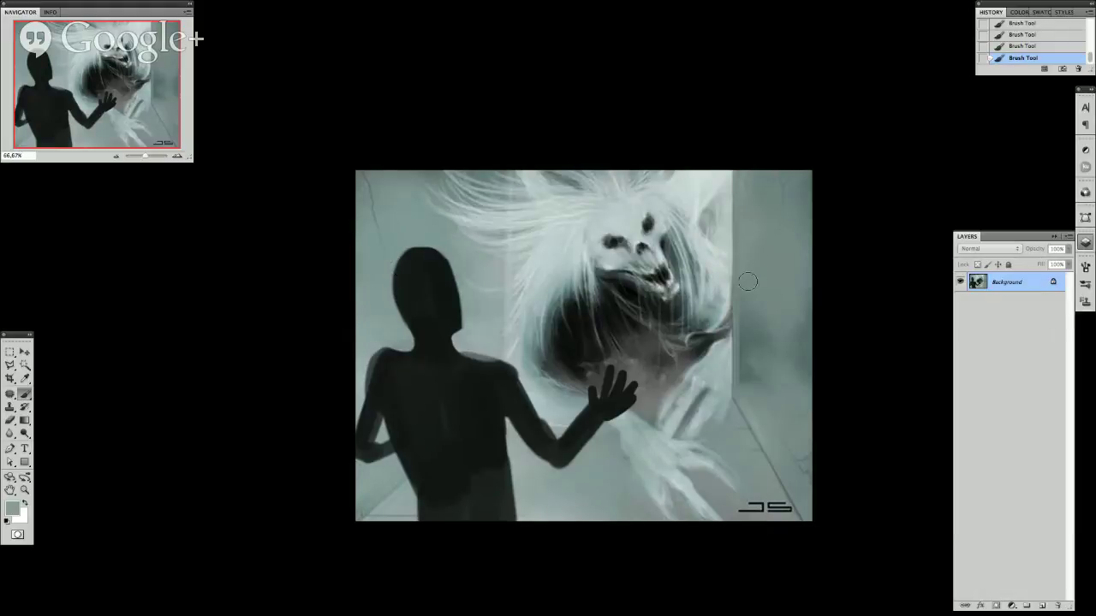
alt+click(457, 285)
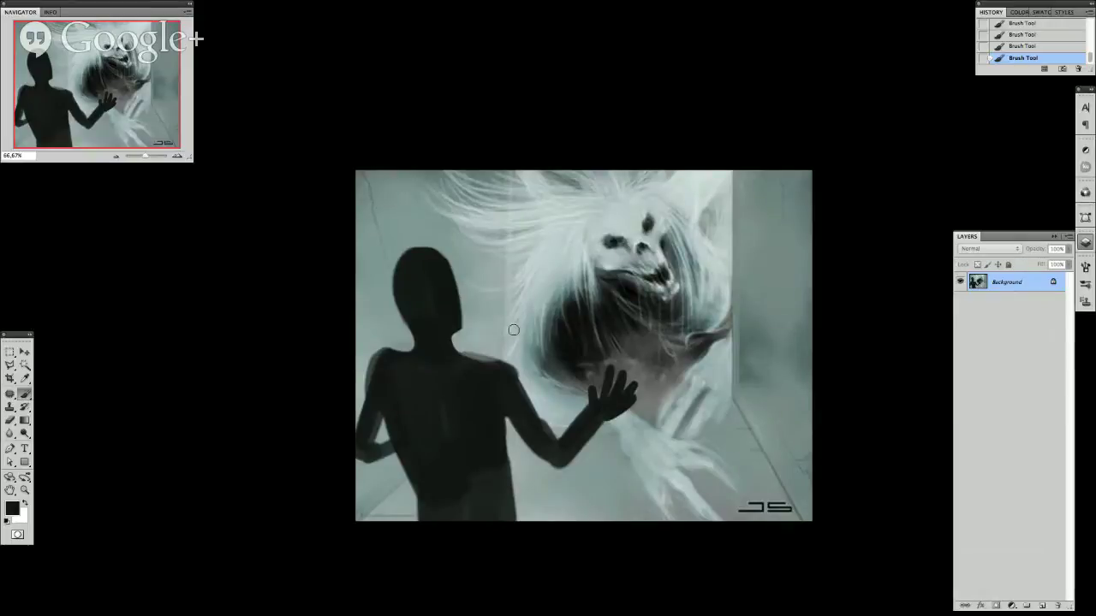
drag(497, 331, 565, 323)
drag(712, 247, 767, 242)
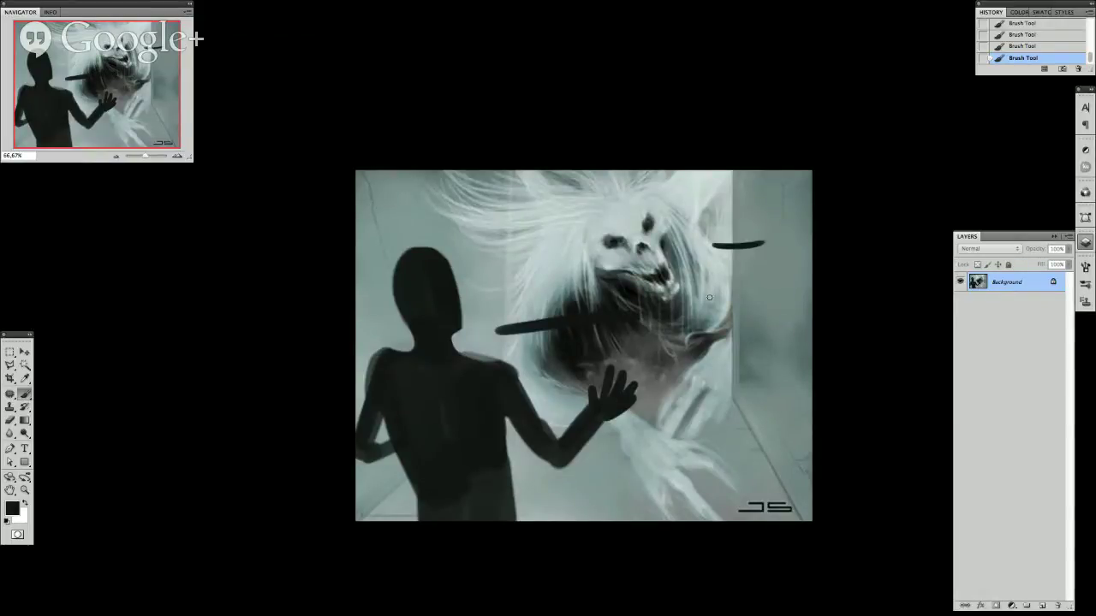
Step back through history to revert the image to its original opened state.
key(ctrl+alt+z)
key(ctrl+alt+z)
key(ctrl+alt+z)
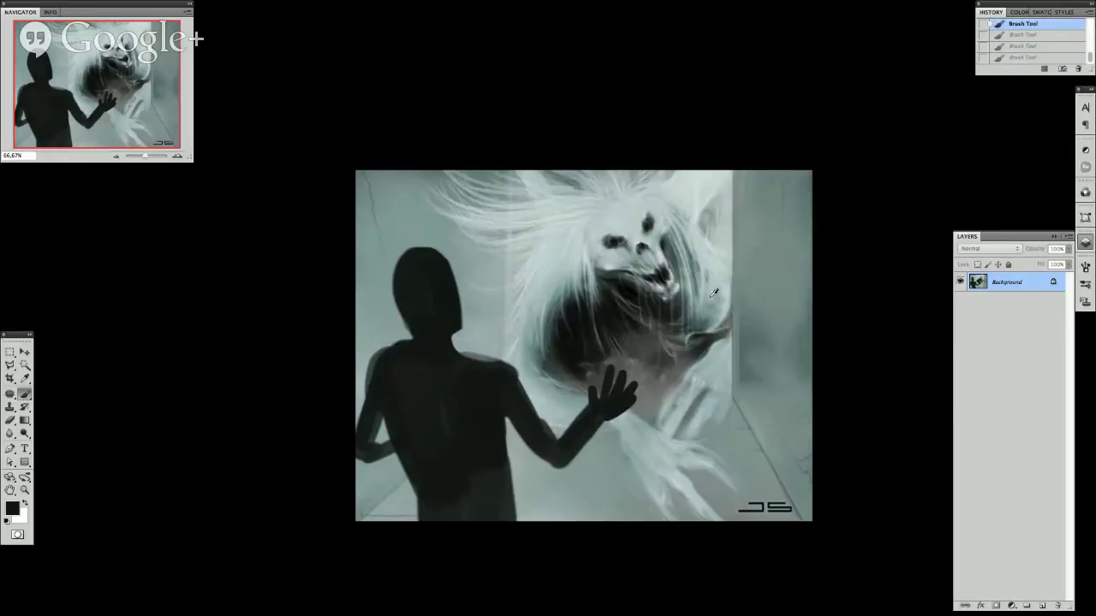
key(ctrl+alt+z)
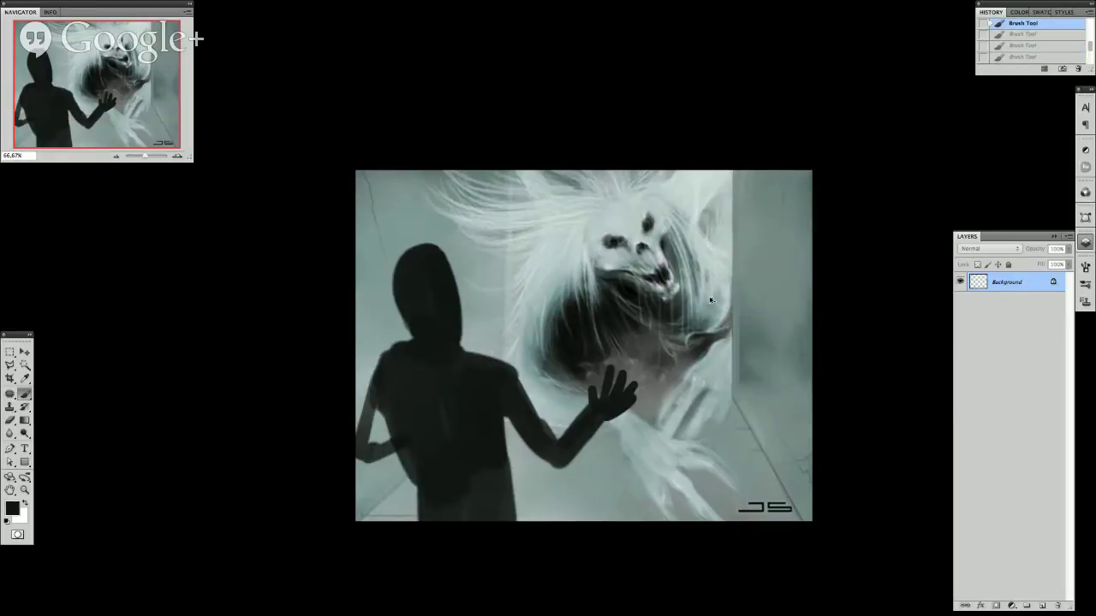
key(ctrl+alt+z)
key(ctrl+alt+z)
key(ctrl+alt+z)
key(ctrl+alt+z)
key(ctrl+alt+z)
key(ctrl+alt+z)
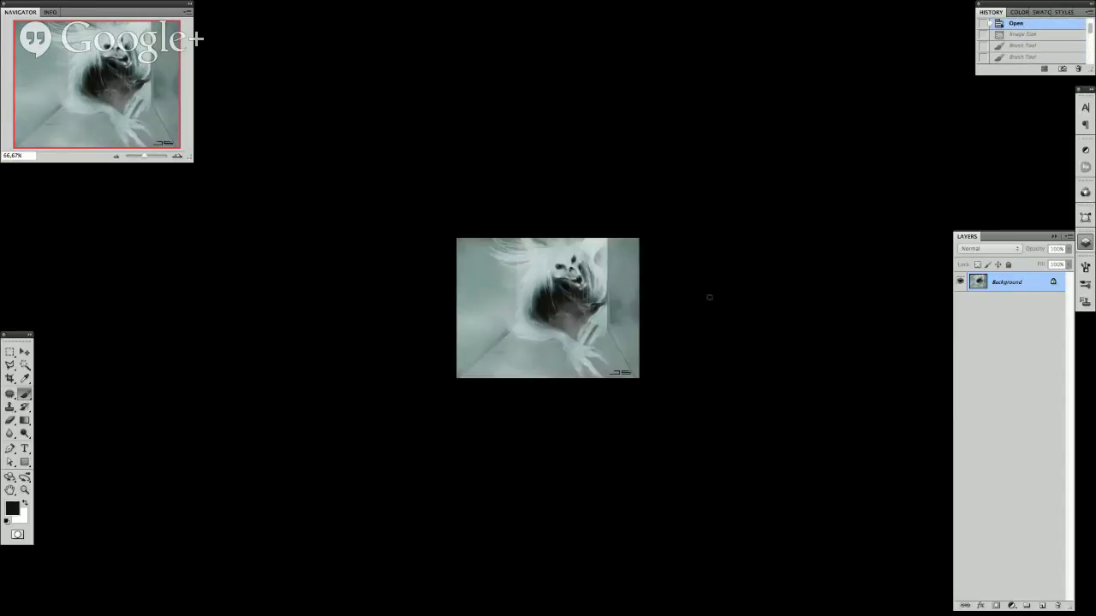
Restore the 1200-pixel resized image, reset to default black, and try then undo a stroke.
key(ctrl+shift+z)
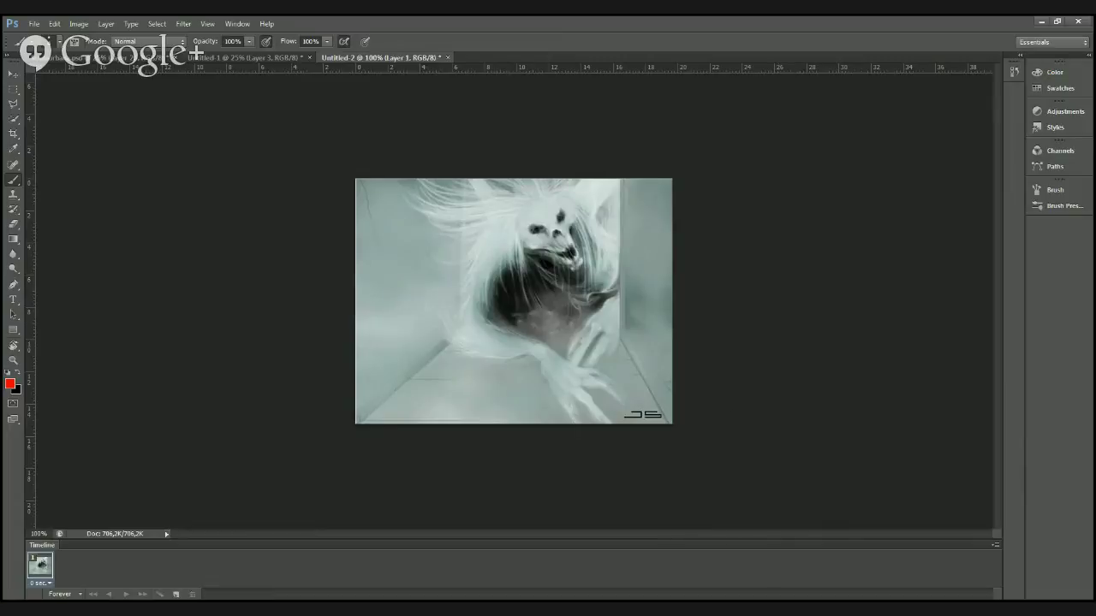
key(d)
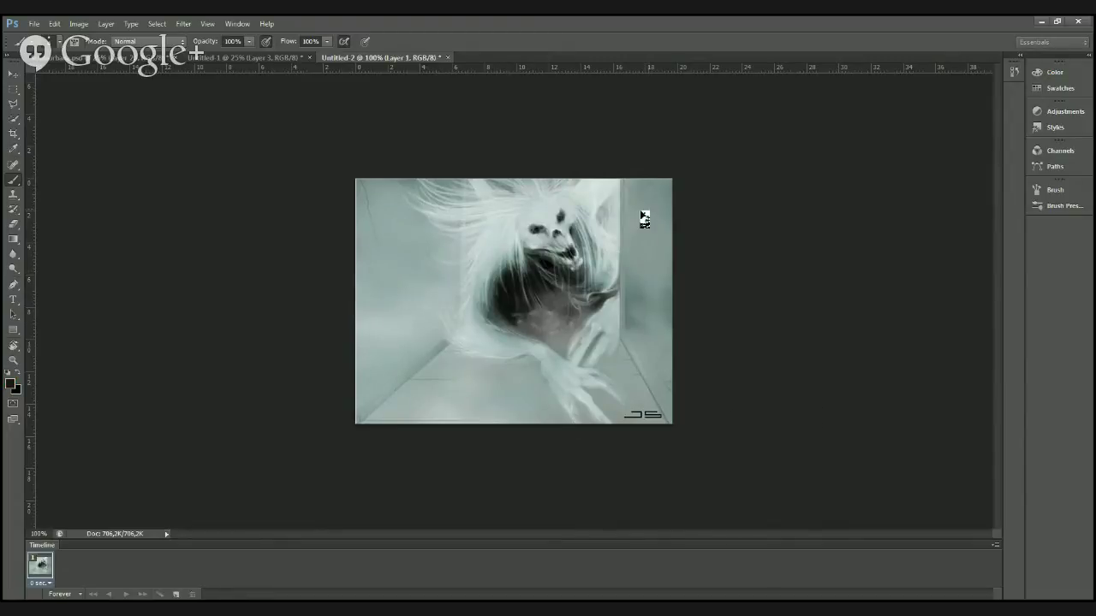
mouse_move(643, 220)
mouse_down()
mouse_move(650, 291)
mouse_move(630, 232)
mouse_up()
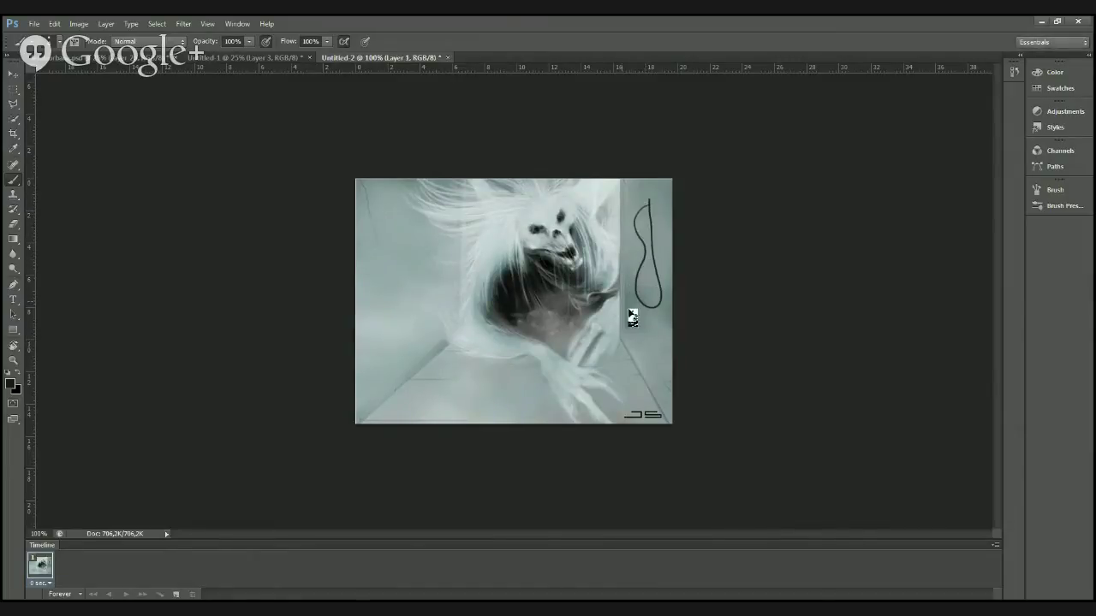
key(ctrl+z)
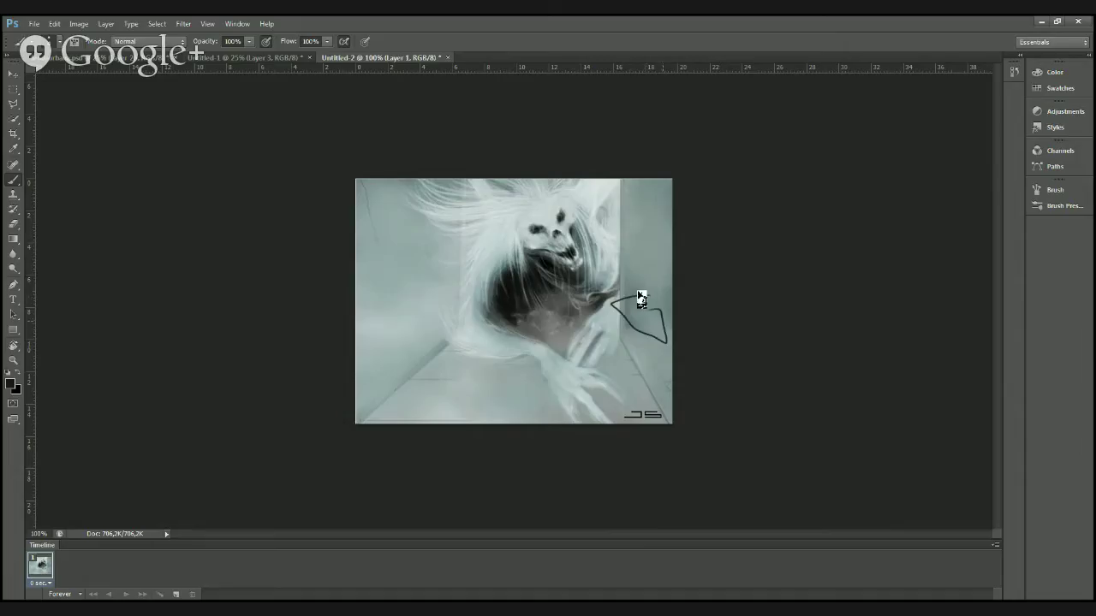
Remove the small figure, paint a giant leg and foot in the corridor, then undo it.
mouse_move(640, 296)
mouse_down()
mouse_move(630, 388)
mouse_move(653, 435)
mouse_up()
key(ctrl+z)
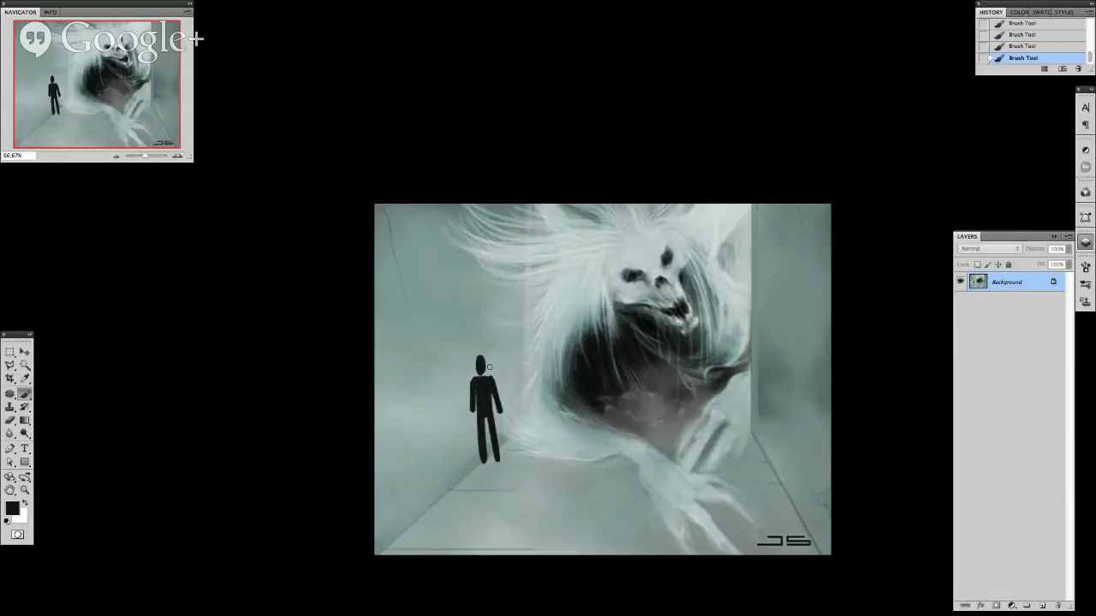
key(ctrl+alt+z)
key(ctrl+alt+z)
key(ctrl+alt+z)
key(ctrl+alt+z)
key(ctrl+alt+z)
key(ctrl+alt+z)
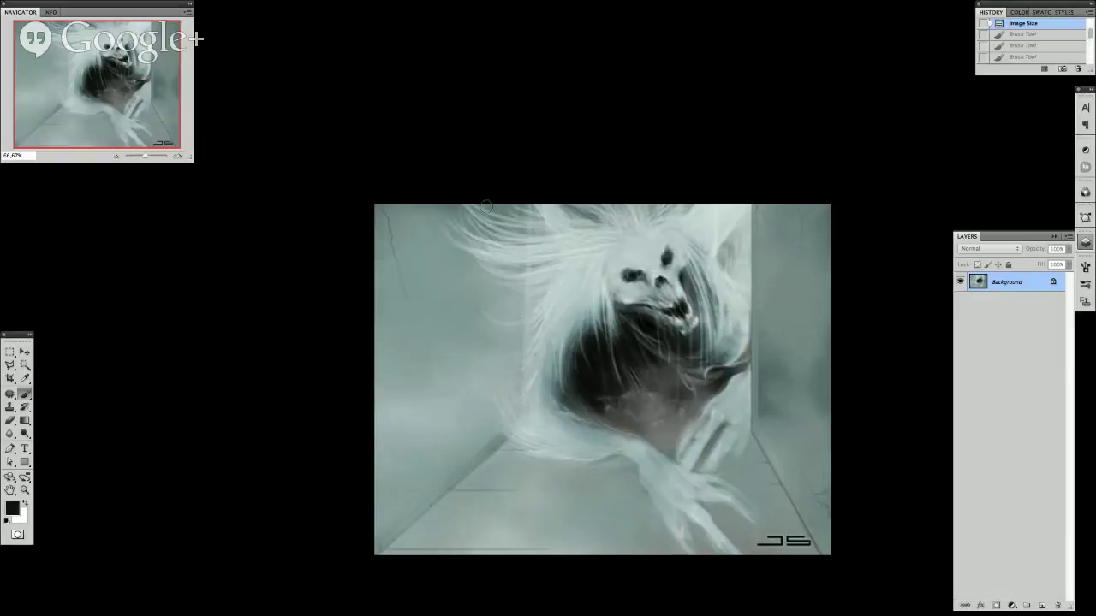
mouse_move(487, 206)
mouse_down()
mouse_move(504, 469)
mouse_move(527, 203)
mouse_move(546, 214)
mouse_move(505, 306)
mouse_move(525, 232)
mouse_move(514, 469)
mouse_move(501, 499)
mouse_move(634, 481)
mouse_up()
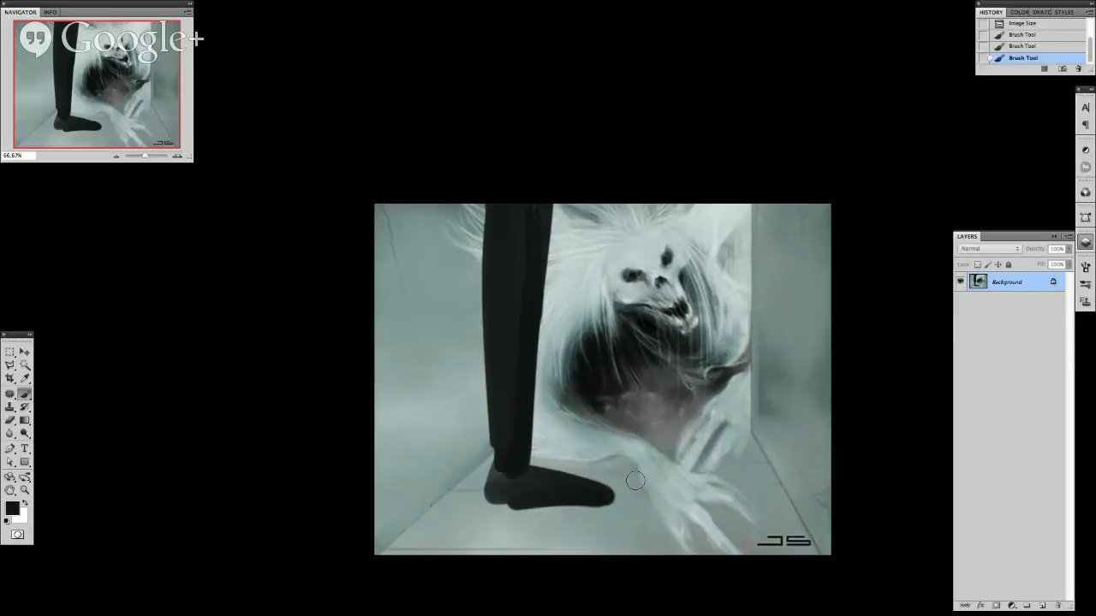
key(ctrl+alt+z)
key(ctrl+alt+z)
key(ctrl+alt+z)
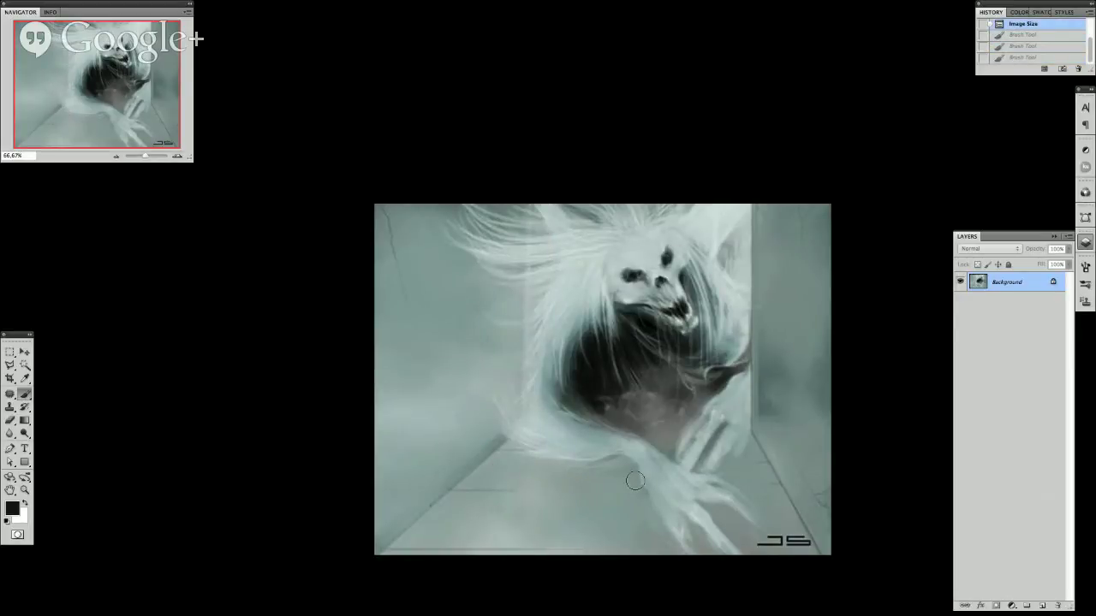
click(634, 481)
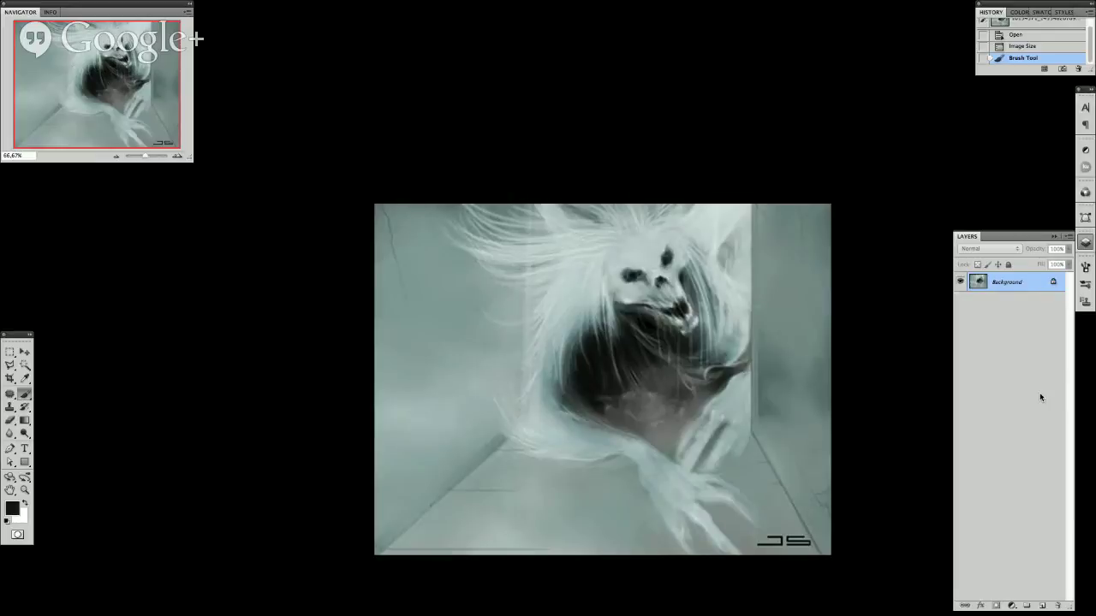
Lasso the lower floor area of the creature painting and copy it to a new layer.
key(l)
mouse_move(475, 419)
mouse_down()
mouse_move(540, 378)
mouse_move(607, 390)
mouse_move(769, 504)
mouse_move(593, 545)
mouse_up()
click(593, 545)
click(502, 510)
click(462, 478)
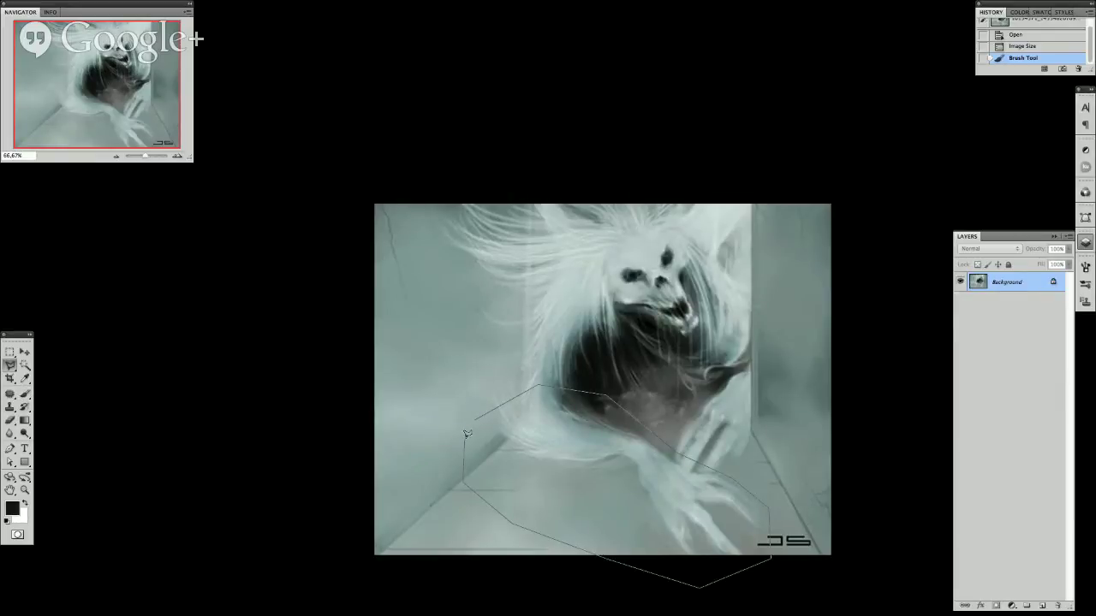
double_click(465, 435)
key(ctrl+j)
Shift the copied piece lower and pull its corner down and inward with Free Transform.
key(ctrl+t)
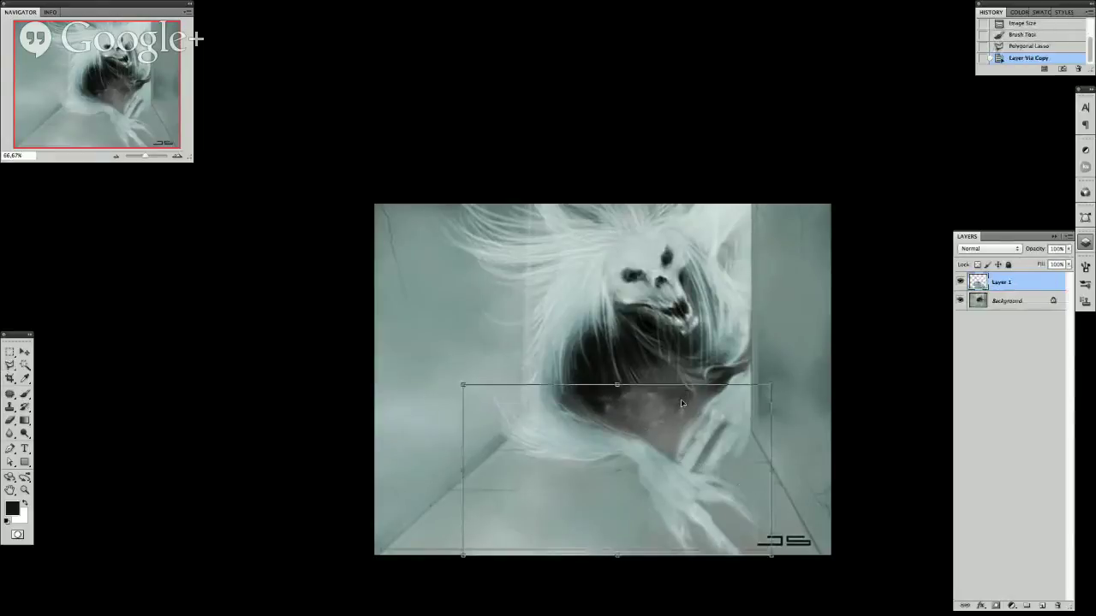
scroll(680, 399, down, 3)
drag(614, 426, 659, 442)
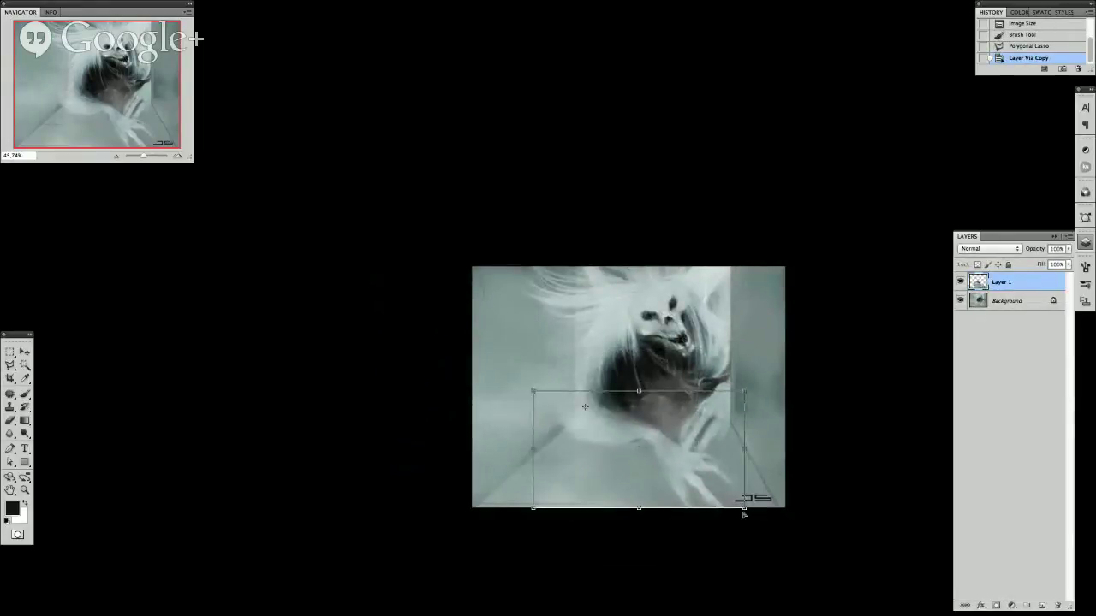
mouse_move(743, 509)
mouse_down()
mouse_move(714, 531)
mouse_move(726, 524)
mouse_up()
key(Return)
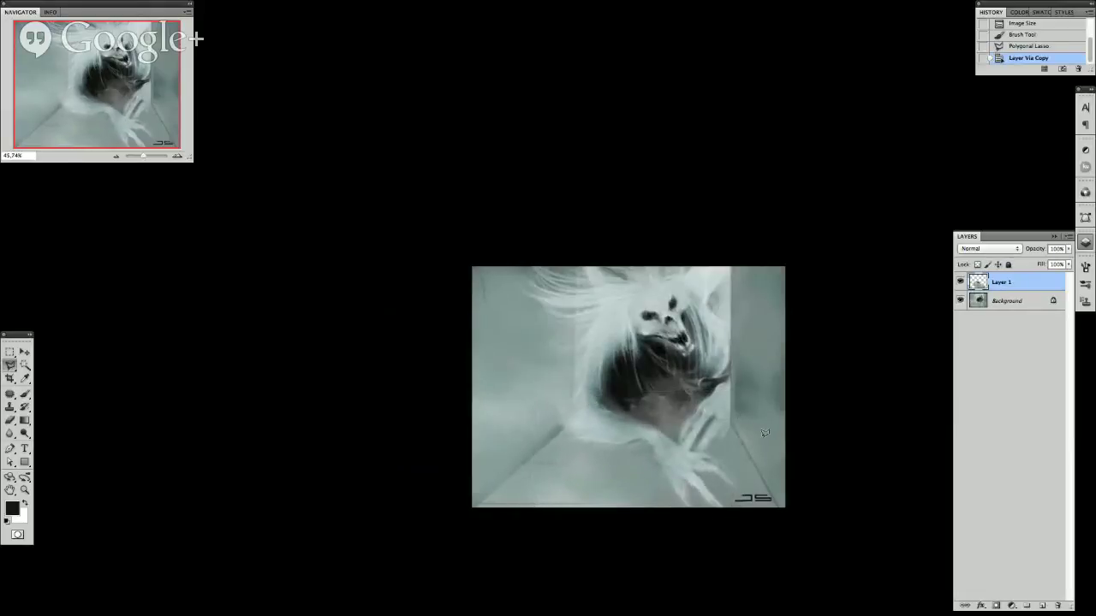
Warp the copied layer to bend the hair and lower body.
key(ctrl+t)
right_click(707, 446)
click(723, 531)
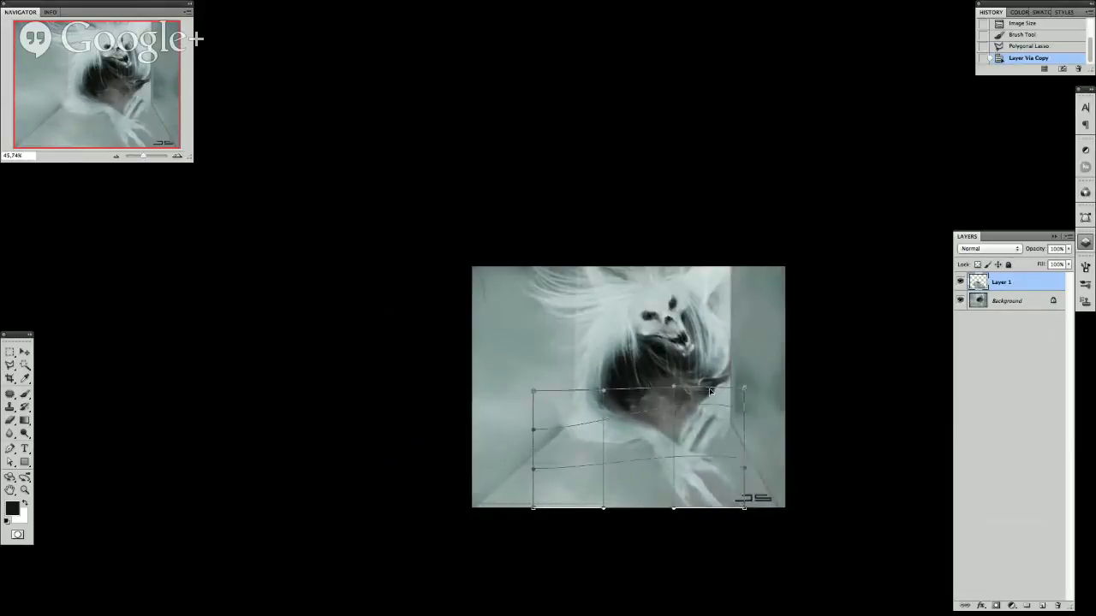
drag(710, 391, 735, 416)
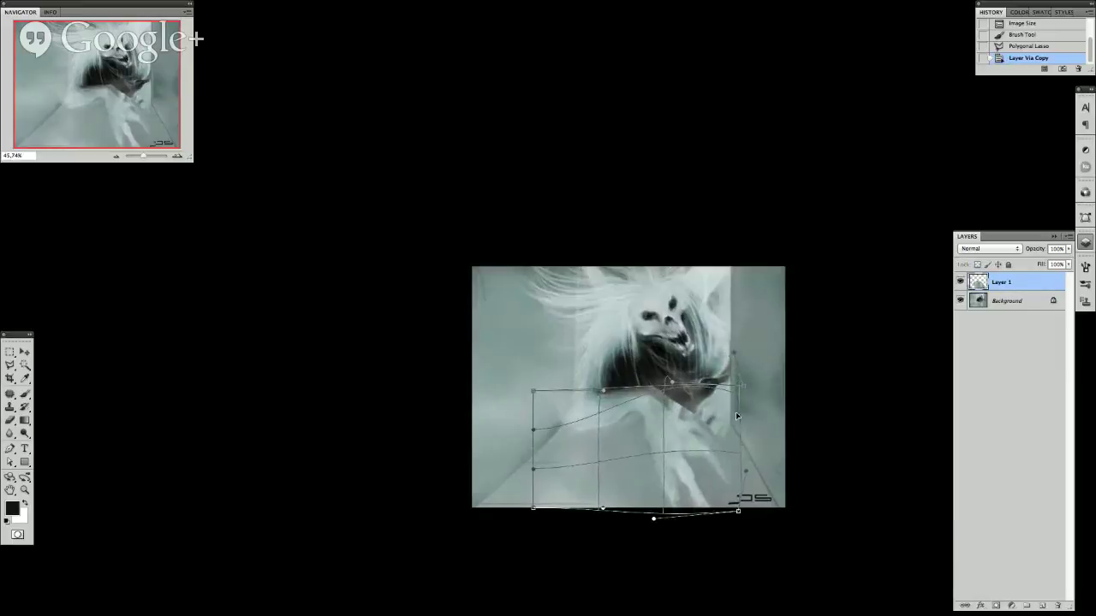
key(Return)
Paint light grey over the dark body areas and black diagonal strokes at lower right.
key(b)
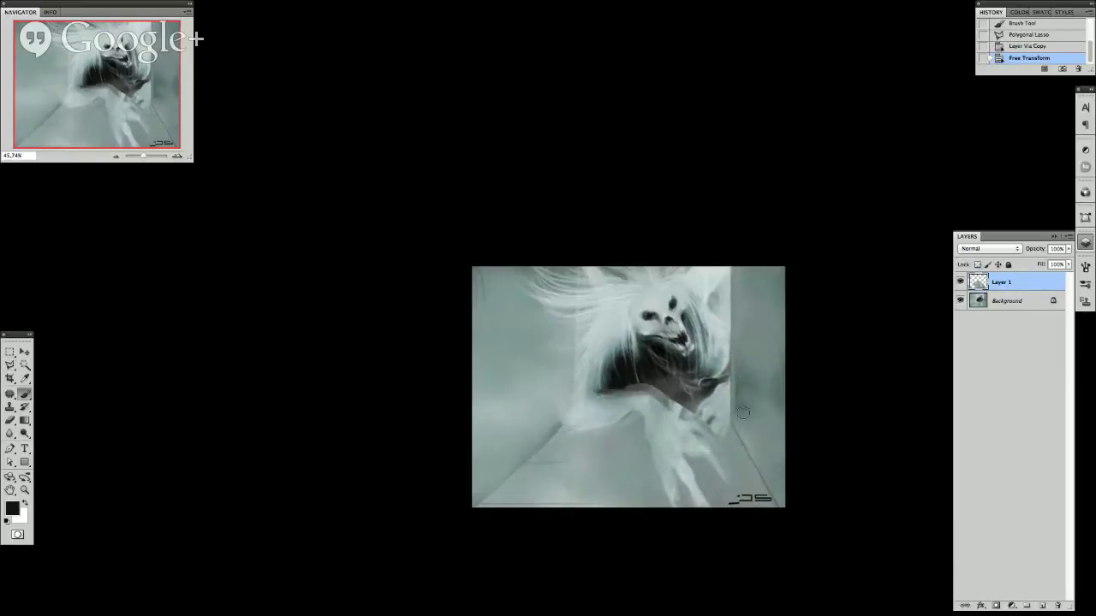
mouse_move(675, 396)
mouse_down()
mouse_move(654, 434)
mouse_move(685, 308)
mouse_up()
alt+click(650, 411)
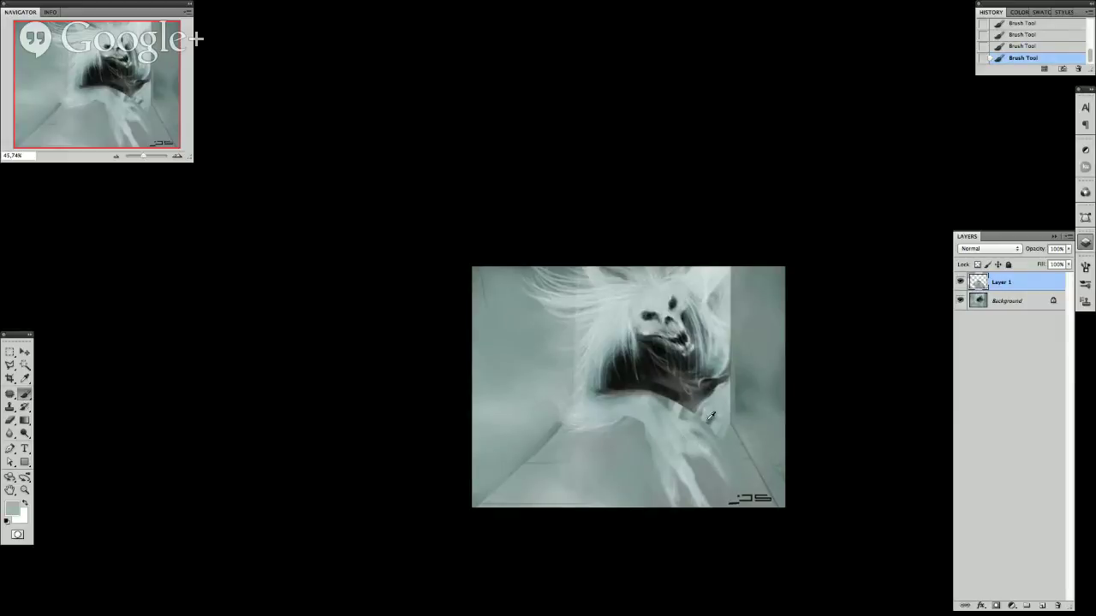
alt+click(666, 391)
mouse_move(723, 428)
mouse_down()
mouse_move(742, 464)
mouse_move(724, 484)
mouse_up()
Finish the lower-right strokes and draw six perspective lines radiating left and right from the vanishing point.
mouse_move(681, 453)
mouse_down()
mouse_move(707, 505)
mouse_move(676, 499)
mouse_up()
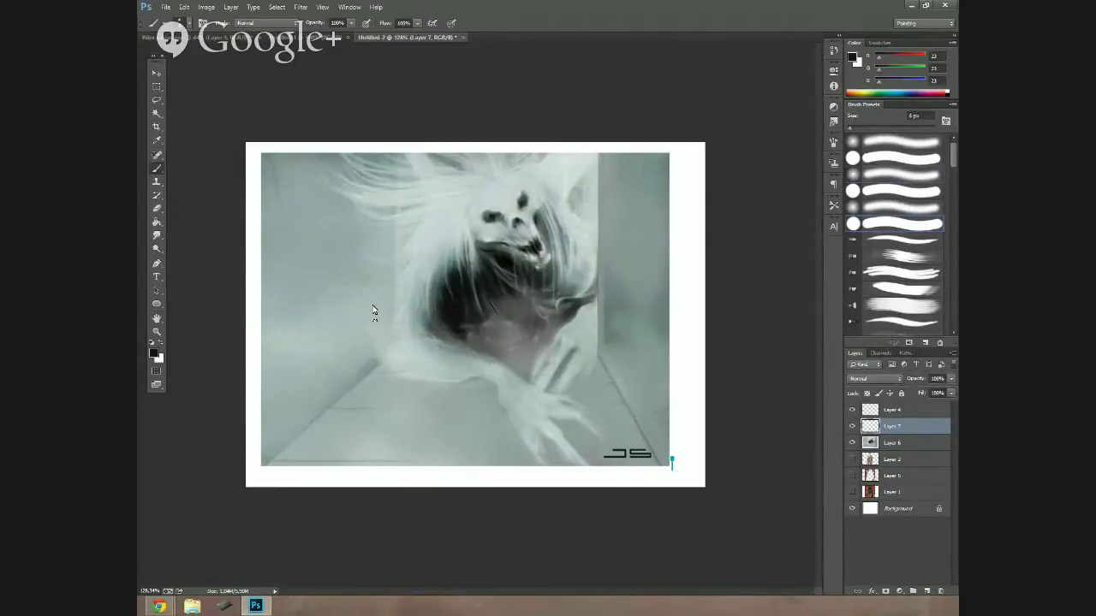
drag(381, 318, 254, 402)
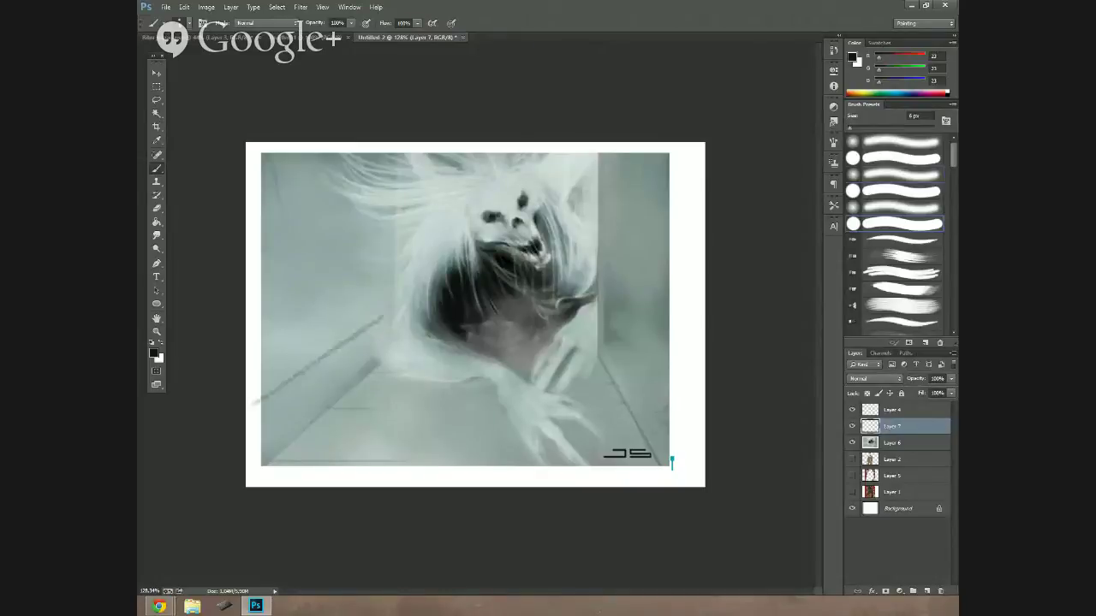
drag(385, 270, 246, 283)
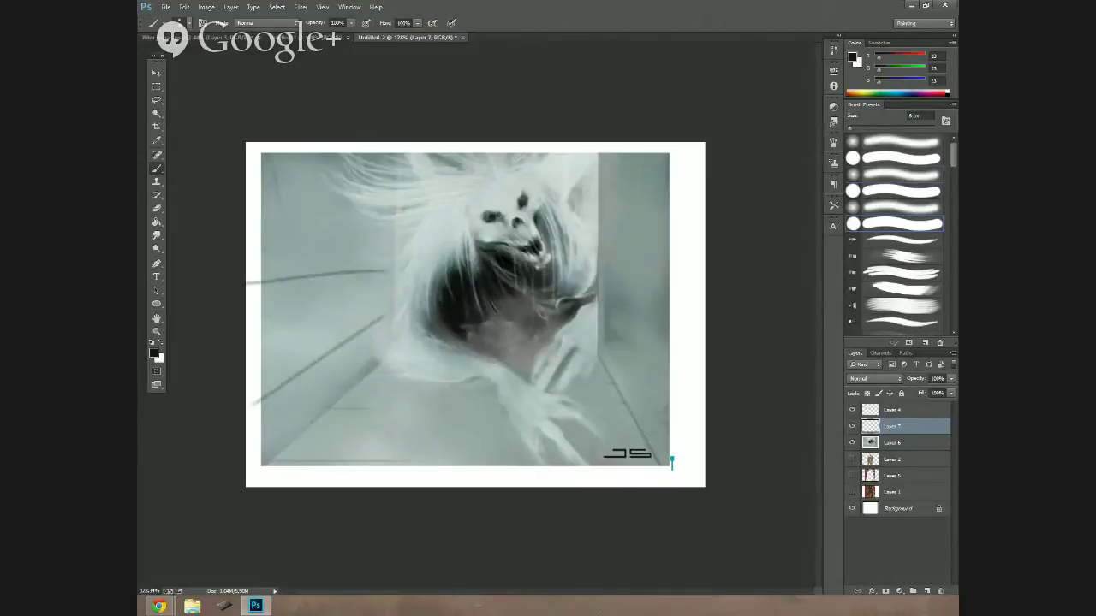
drag(387, 225, 247, 176)
drag(599, 227, 704, 160)
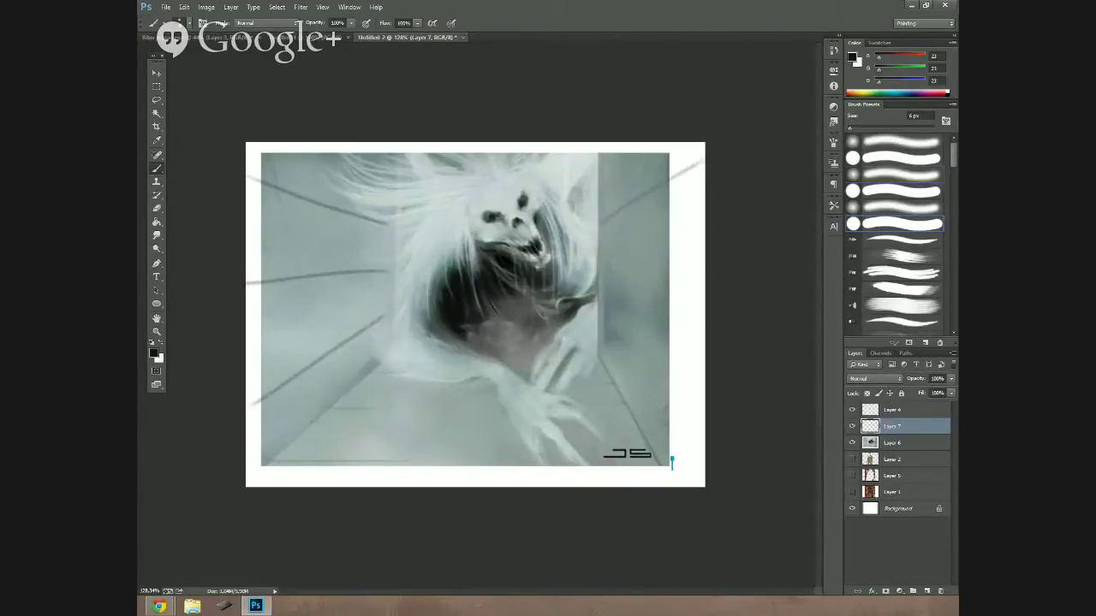
drag(609, 276, 703, 295)
drag(603, 334, 703, 413)
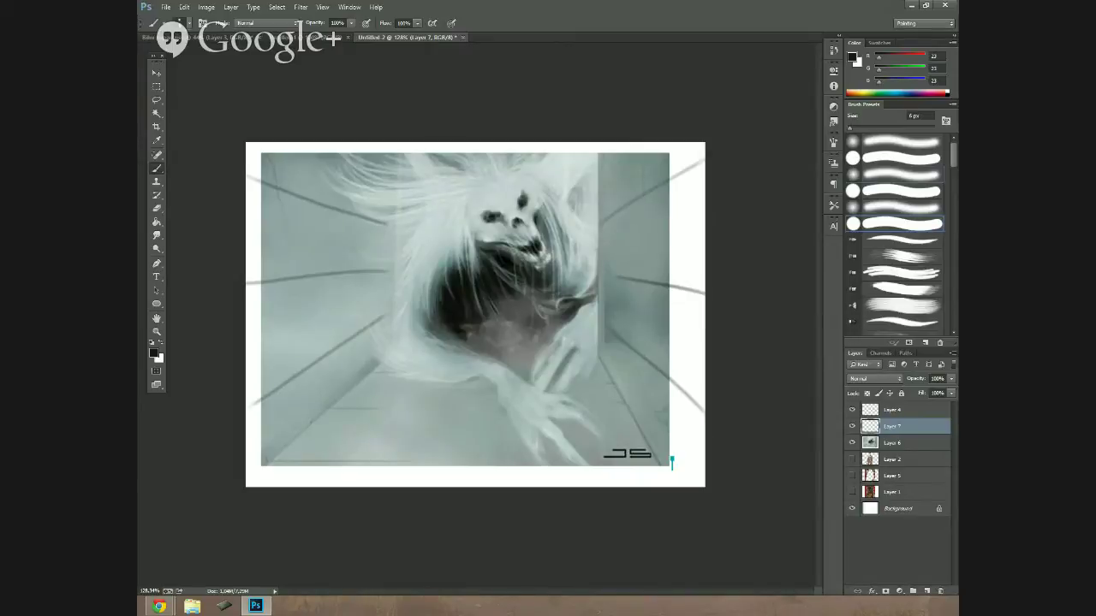
Add four converging floor lines and a right-wall line, discarding a stray floor ellipse.
mouse_move(394, 396)
mouse_down()
mouse_move(323, 395)
mouse_move(355, 392)
mouse_up()
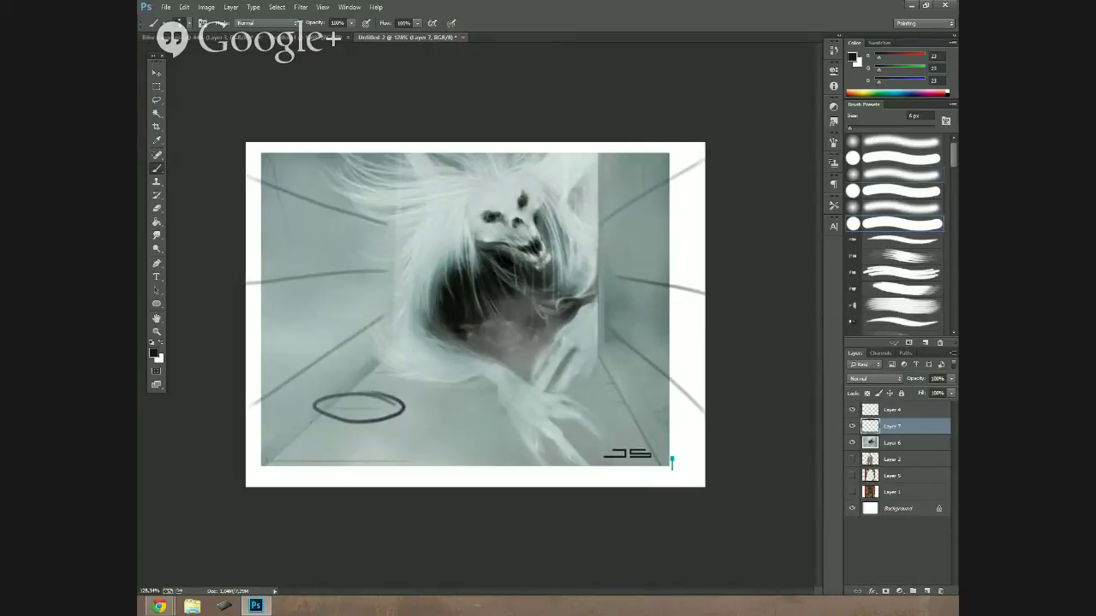
key(ctrl+z)
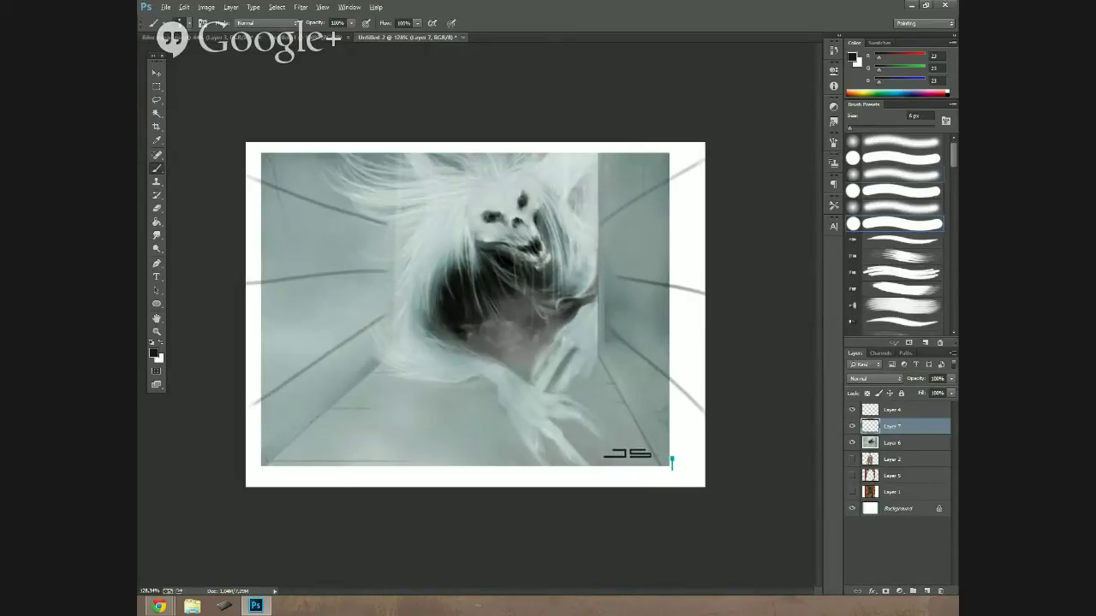
drag(385, 371, 293, 469)
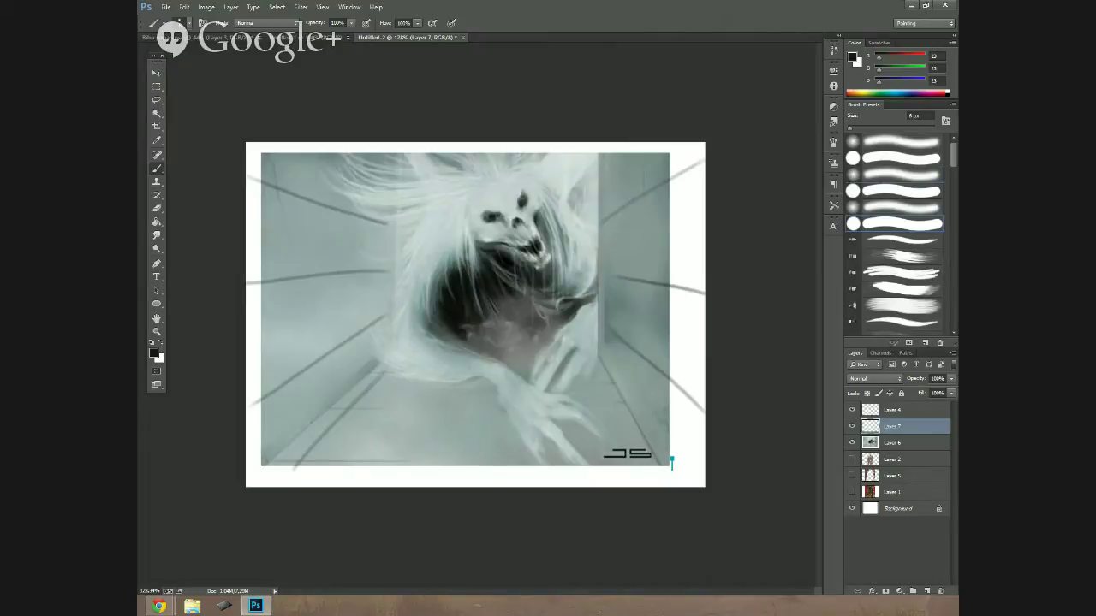
drag(441, 387, 424, 484)
drag(534, 291, 595, 482)
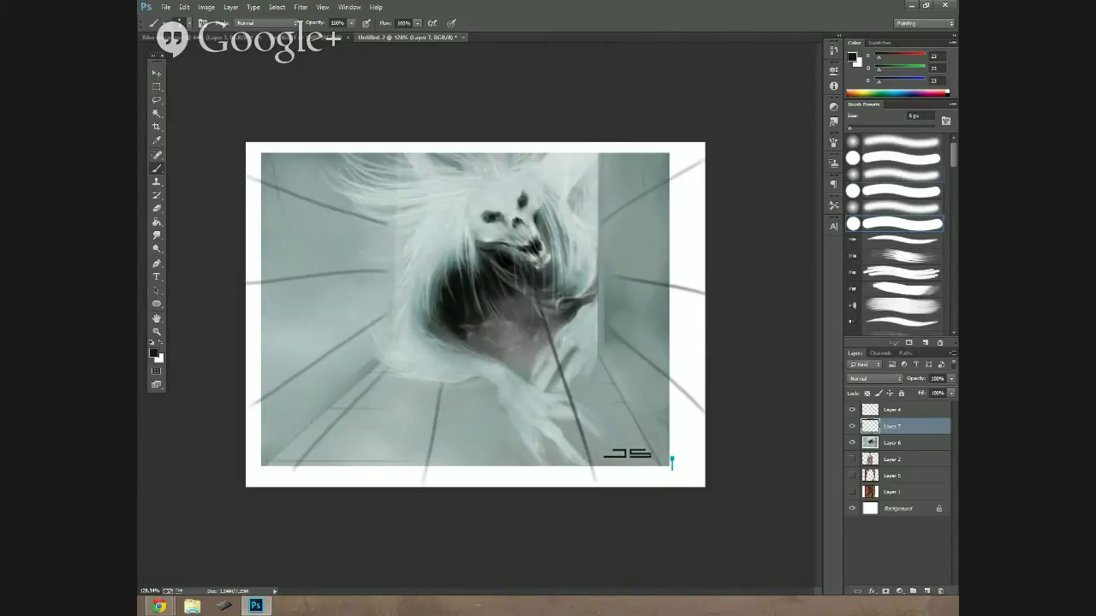
drag(505, 304, 446, 484)
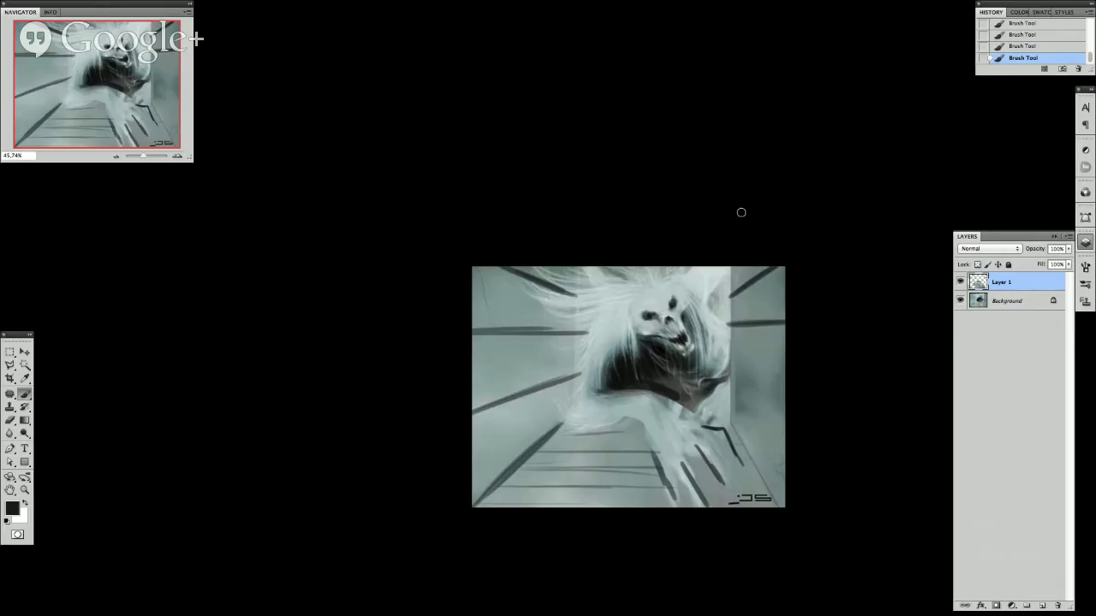
mouse_move(736, 382)
mouse_down()
mouse_move(786, 424)
mouse_move(779, 506)
mouse_up()
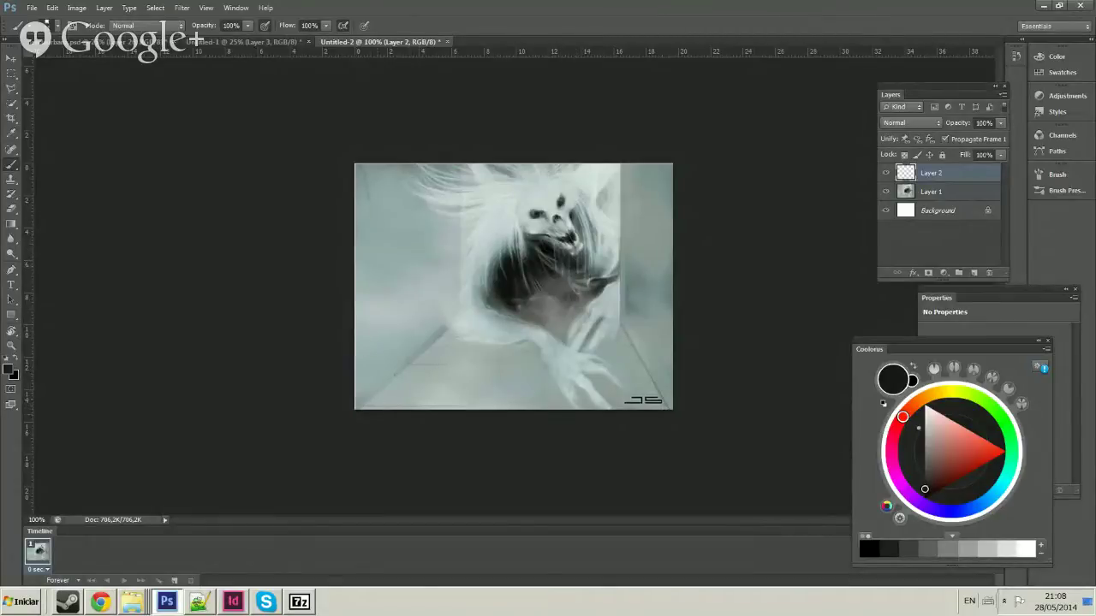
Undo two trial lines and hide Layer 1 to reveal a blank canvas.
drag(360, 406, 464, 294)
key(ctrl+z)
drag(341, 281, 463, 217)
key(ctrl+z)
click(885, 192)
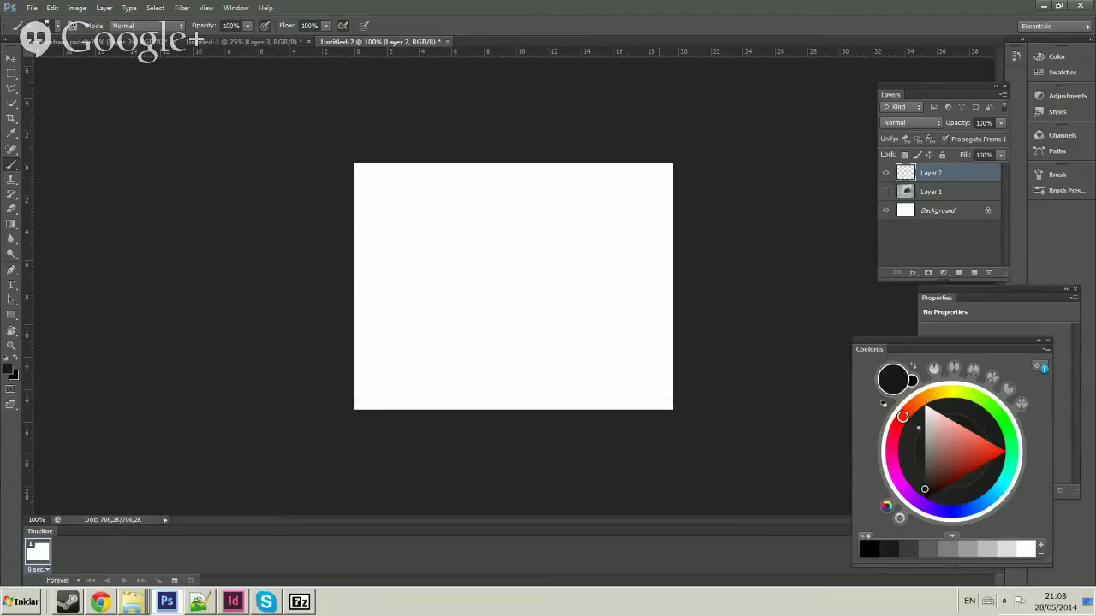
Sketch a circle at upper right and ground and perspective lines across the bottom.
mouse_move(607, 193)
mouse_down()
mouse_move(555, 224)
mouse_move(568, 234)
mouse_move(608, 205)
mouse_move(598, 224)
mouse_move(623, 198)
mouse_move(635, 264)
mouse_up()
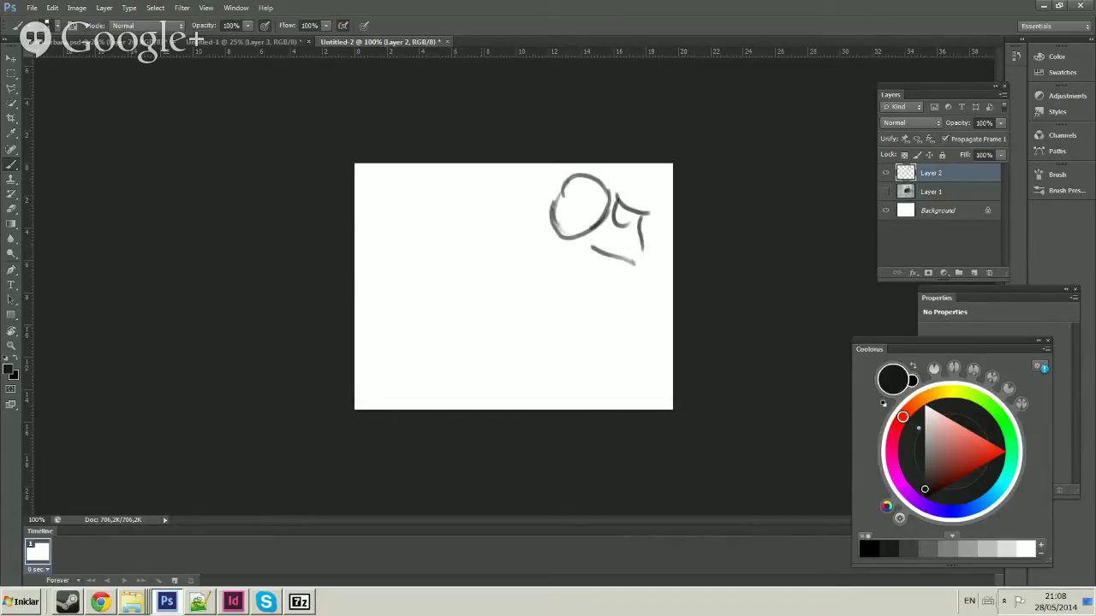
mouse_move(353, 350)
mouse_down()
mouse_move(589, 358)
mouse_move(502, 333)
mouse_up()
drag(400, 352, 591, 339)
drag(385, 402, 575, 339)
drag(525, 419, 614, 353)
drag(632, 352, 627, 408)
mouse_move(651, 351)
mouse_down()
mouse_move(637, 379)
mouse_move(675, 408)
mouse_up()
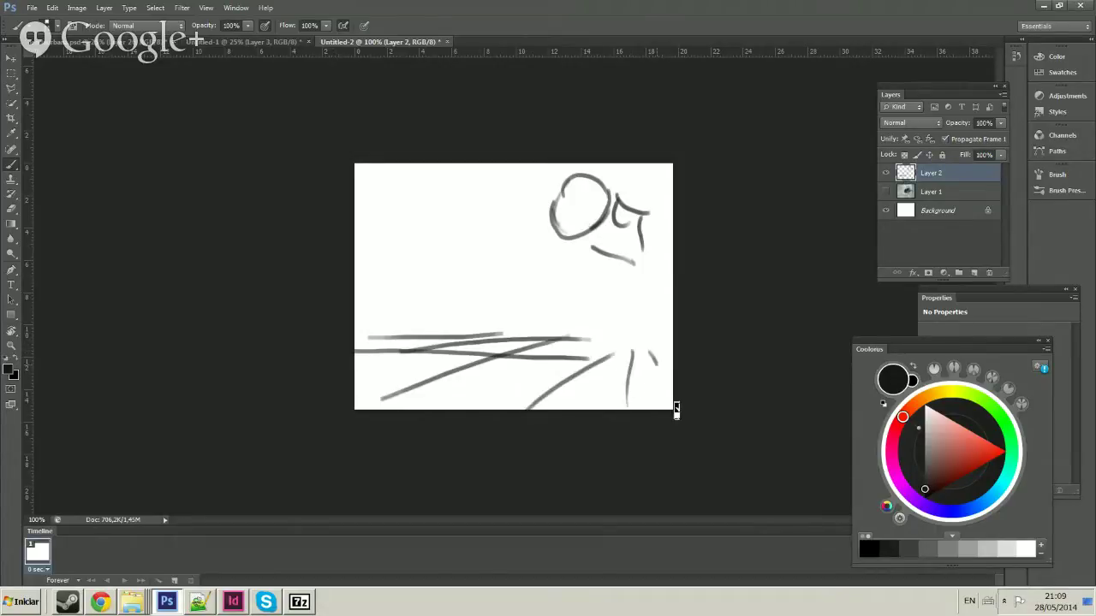
drag(601, 343, 664, 344)
Rough in the right and central figures' bodies and legs and the left figure's head.
mouse_move(587, 186)
mouse_down()
mouse_move(603, 228)
mouse_move(642, 248)
mouse_up()
mouse_move(561, 233)
mouse_down()
mouse_move(541, 253)
mouse_move(552, 272)
mouse_up()
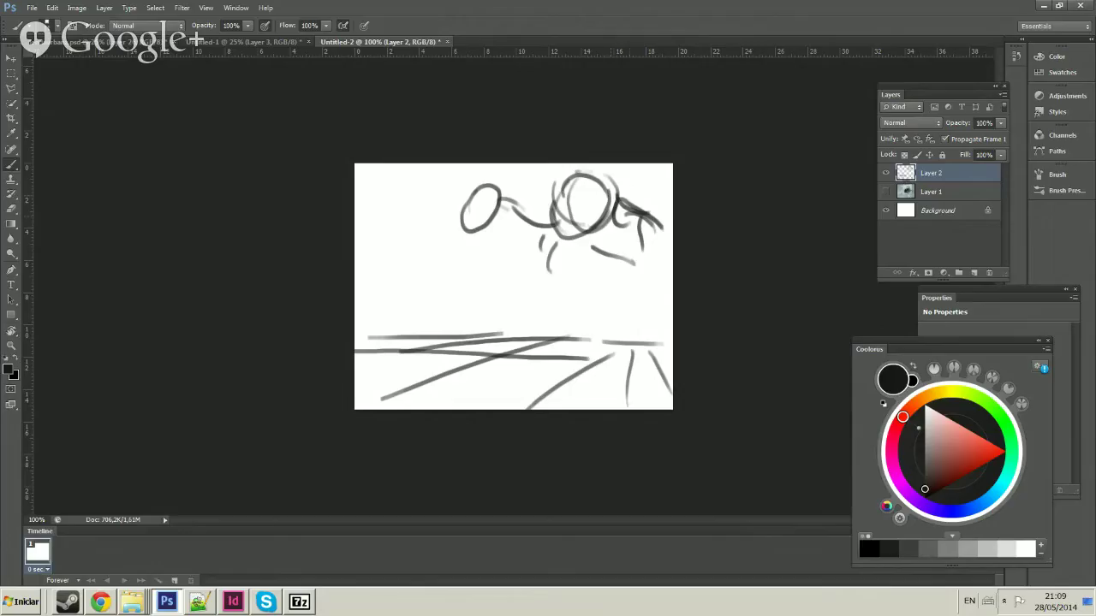
mouse_move(659, 180)
mouse_down()
mouse_move(625, 214)
mouse_move(661, 248)
mouse_up()
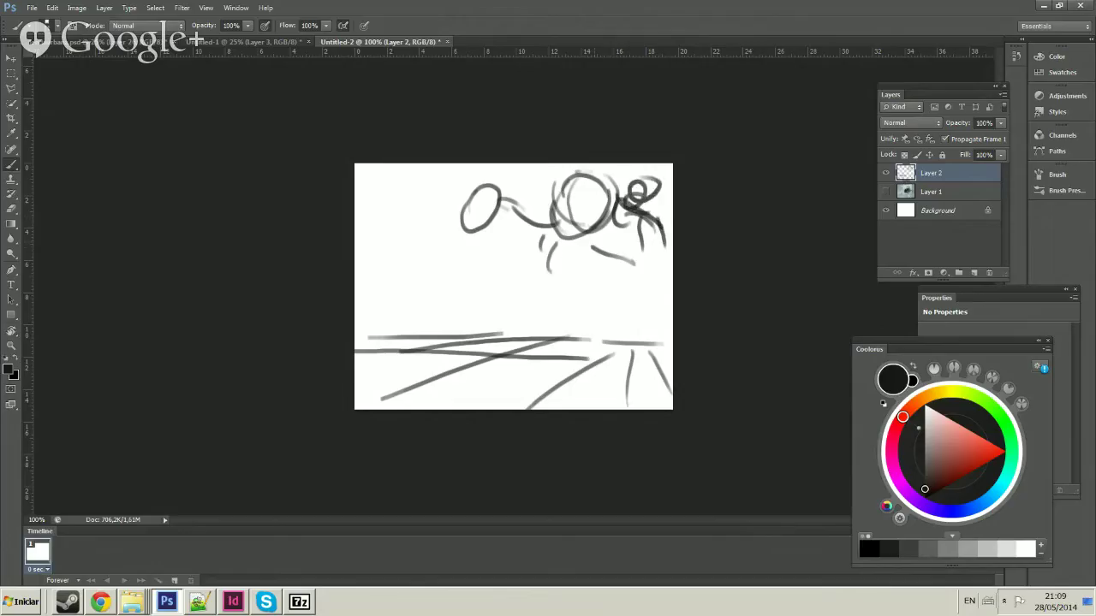
drag(565, 250, 569, 284)
drag(548, 242, 598, 274)
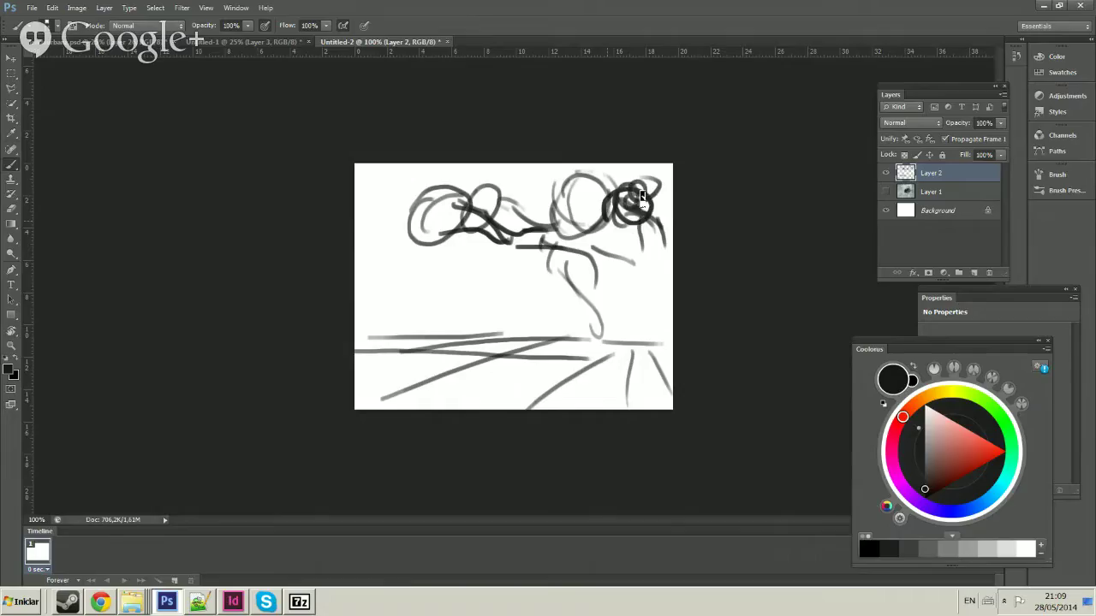
mouse_move(629, 192)
mouse_down()
mouse_move(634, 223)
mouse_move(640, 255)
mouse_up()
drag(656, 206, 660, 275)
mouse_move(552, 250)
mouse_down()
mouse_move(599, 300)
mouse_move(627, 272)
mouse_move(583, 338)
mouse_up()
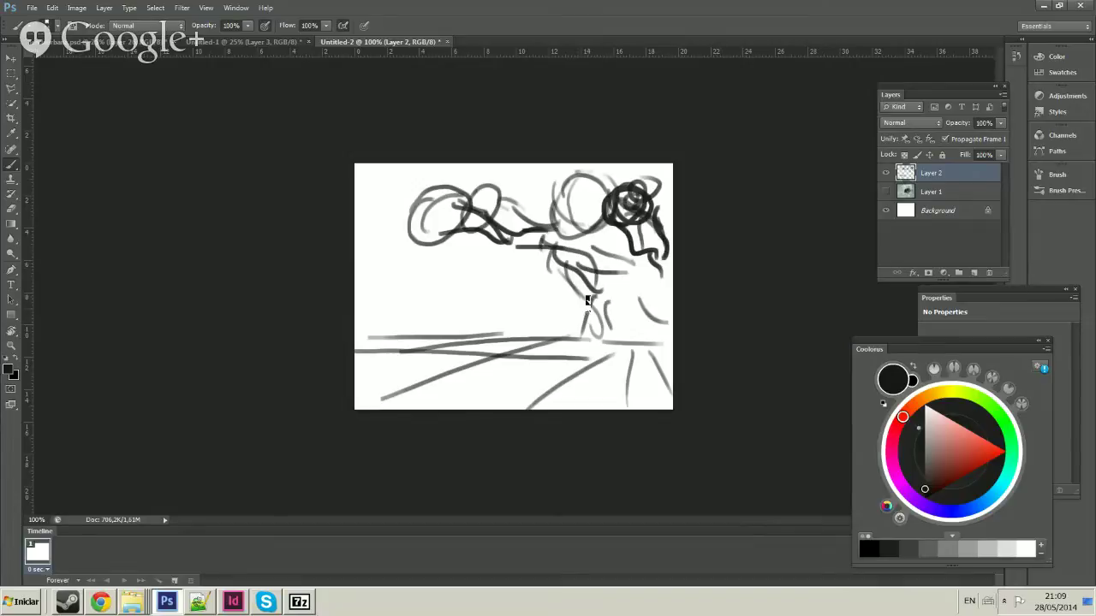
mouse_move(575, 288)
mouse_down()
mouse_move(577, 314)
mouse_move(579, 281)
mouse_move(594, 272)
mouse_up()
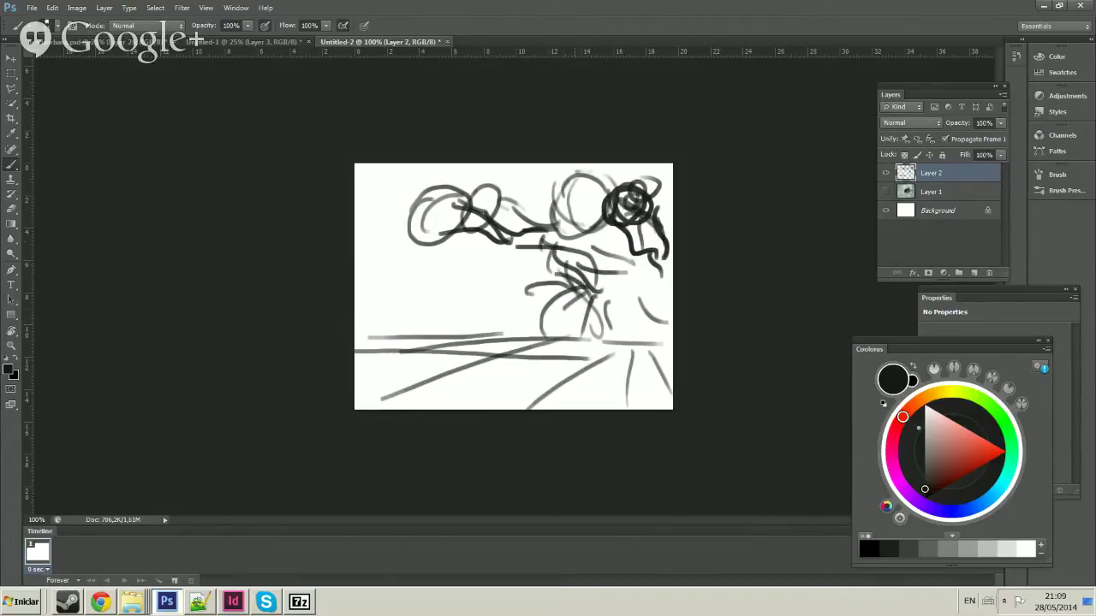
mouse_move(396, 205)
mouse_down()
mouse_move(387, 247)
mouse_move(410, 207)
mouse_move(452, 199)
mouse_move(477, 209)
mouse_move(478, 199)
mouse_move(505, 213)
mouse_move(482, 207)
mouse_move(482, 192)
mouse_move(474, 218)
mouse_move(434, 238)
mouse_move(418, 232)
mouse_move(505, 230)
mouse_up()
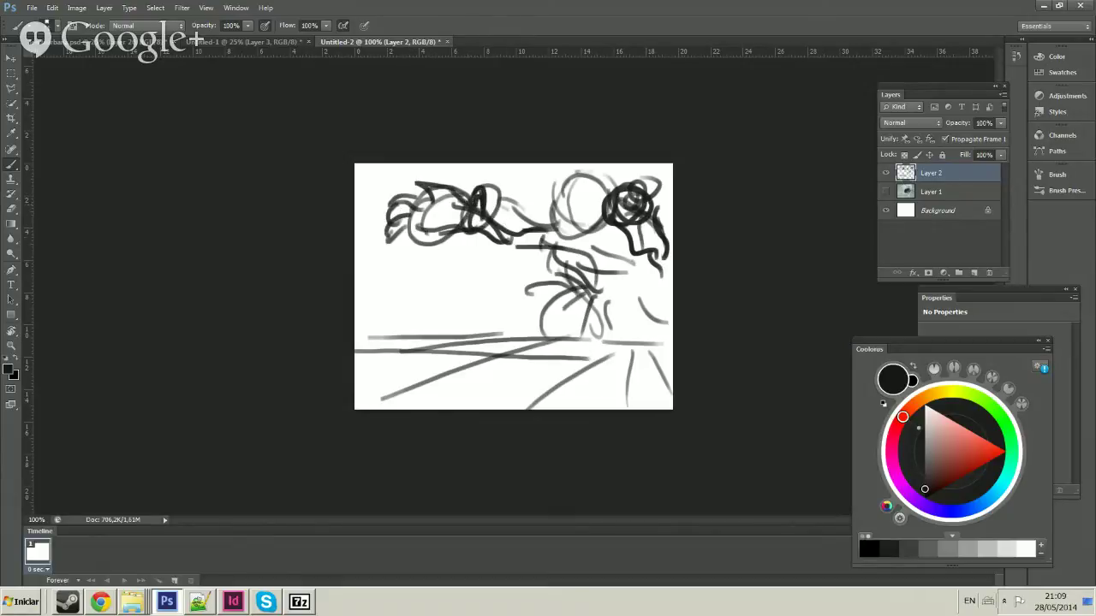
mouse_move(598, 181)
mouse_down()
mouse_move(620, 199)
mouse_move(621, 178)
mouse_move(624, 204)
mouse_move(627, 182)
mouse_move(600, 235)
mouse_move(631, 225)
mouse_move(549, 221)
mouse_move(587, 181)
mouse_move(582, 251)
mouse_up()
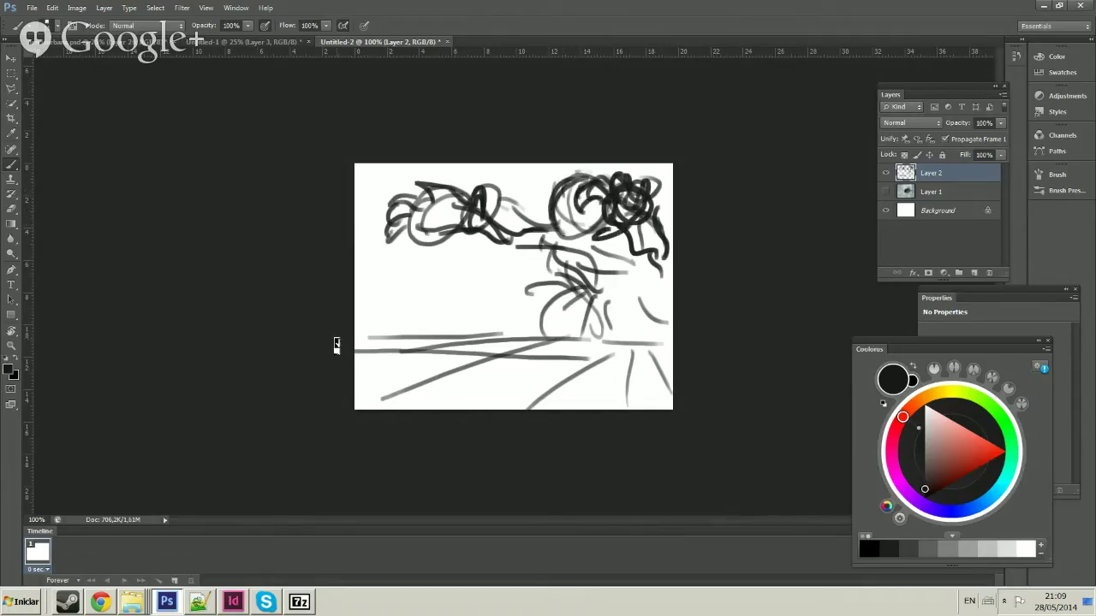
Extend the horizon and floor lines and add loops around the central figure.
mouse_move(337, 345)
mouse_down()
mouse_move(411, 338)
mouse_move(509, 351)
mouse_up()
drag(392, 377, 484, 347)
drag(357, 371, 514, 342)
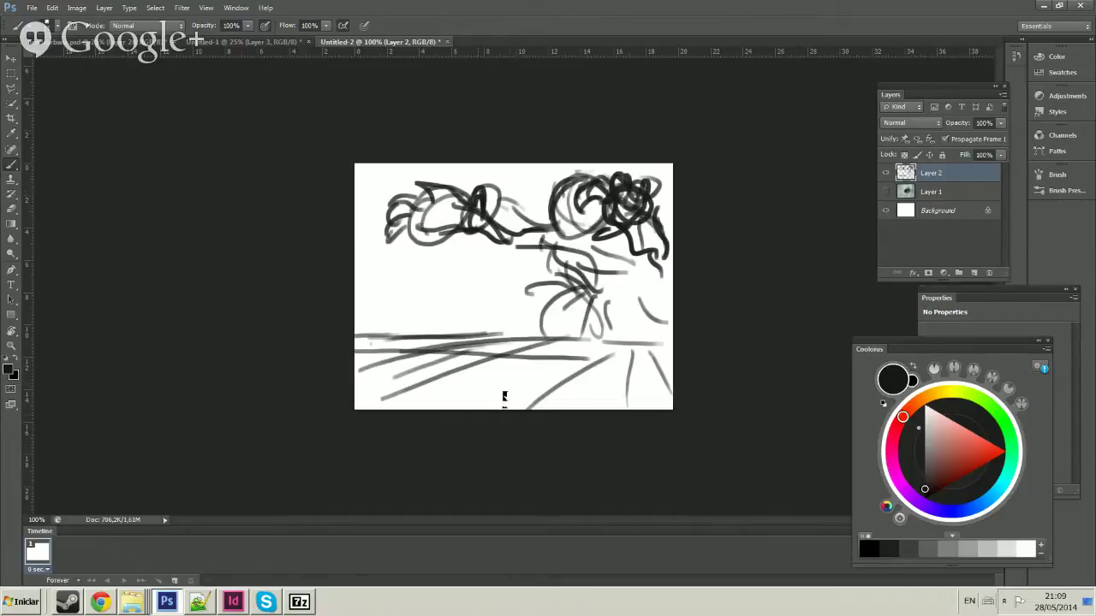
drag(501, 398, 595, 350)
mouse_move(625, 346)
mouse_down()
mouse_move(627, 387)
mouse_move(666, 395)
mouse_up()
drag(437, 281, 463, 291)
key(ctrl+z)
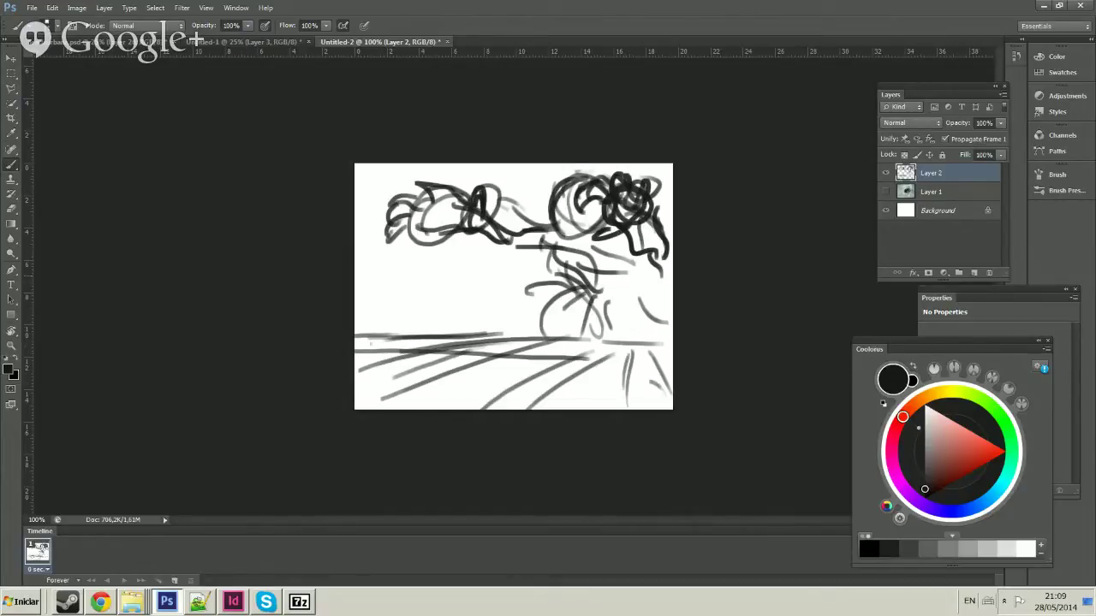
mouse_move(564, 259)
mouse_down()
mouse_move(547, 293)
mouse_move(582, 339)
mouse_up()
drag(547, 289, 583, 341)
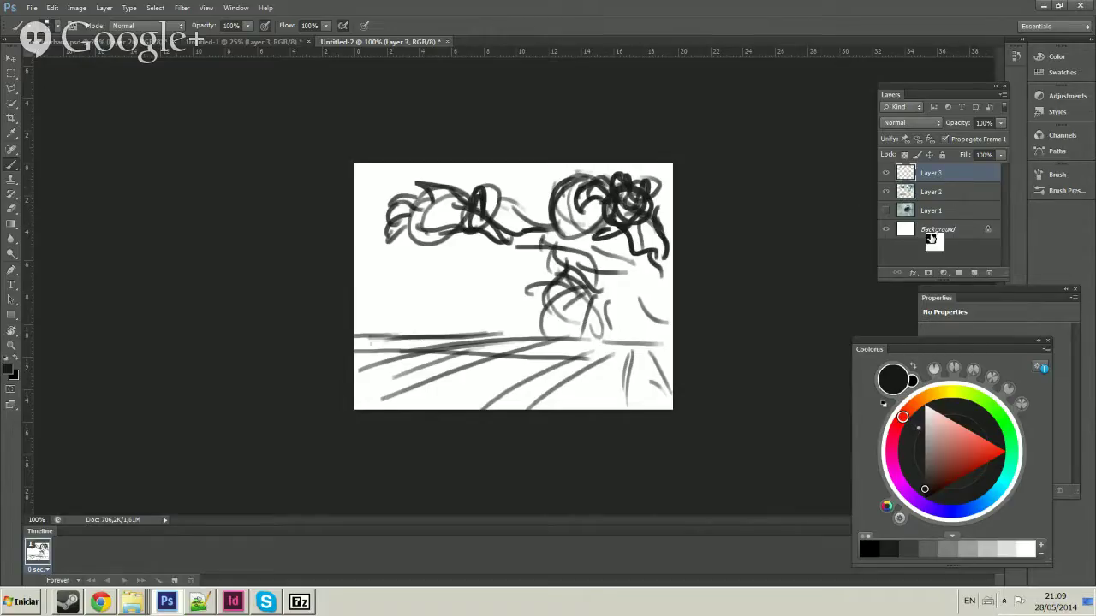
Move the layer up the stack and glance at the Hangouts broadcast window.
drag(930, 238, 931, 184)
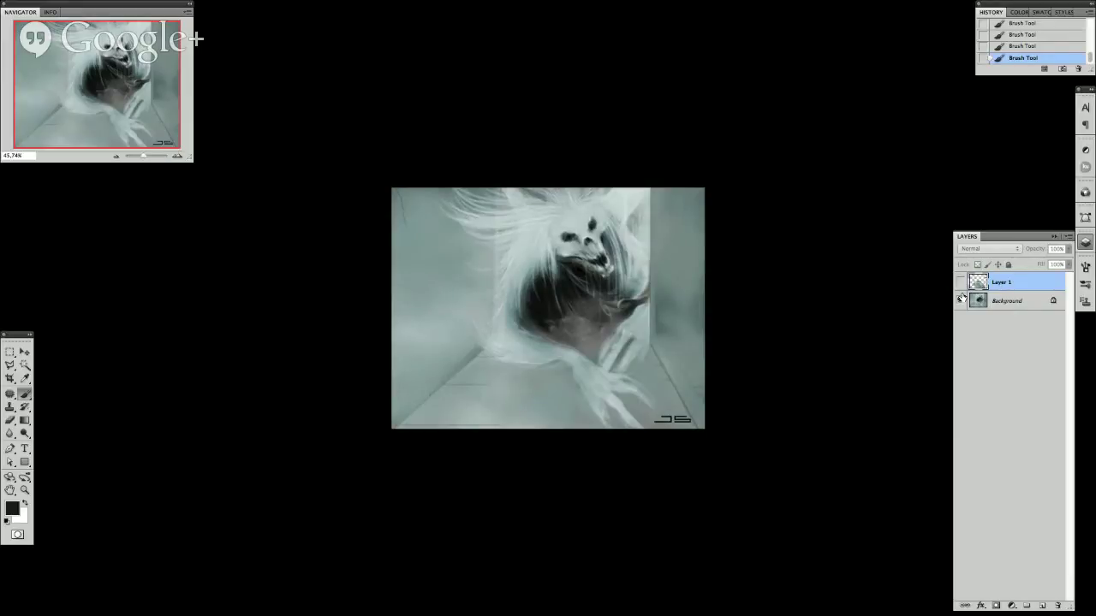
key(alt+Tab)
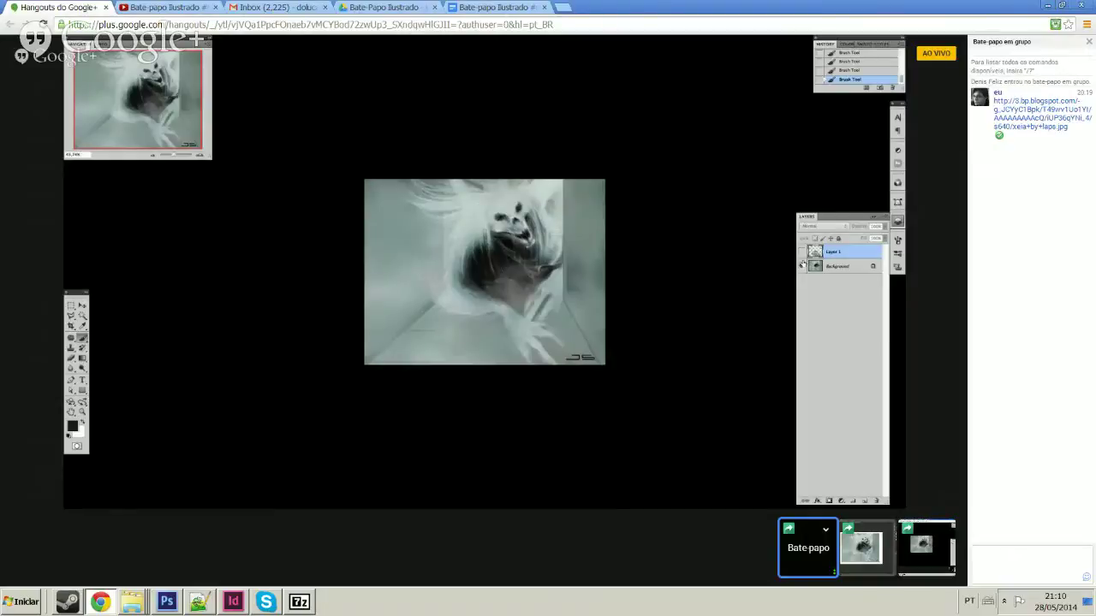
key(alt+Tab)
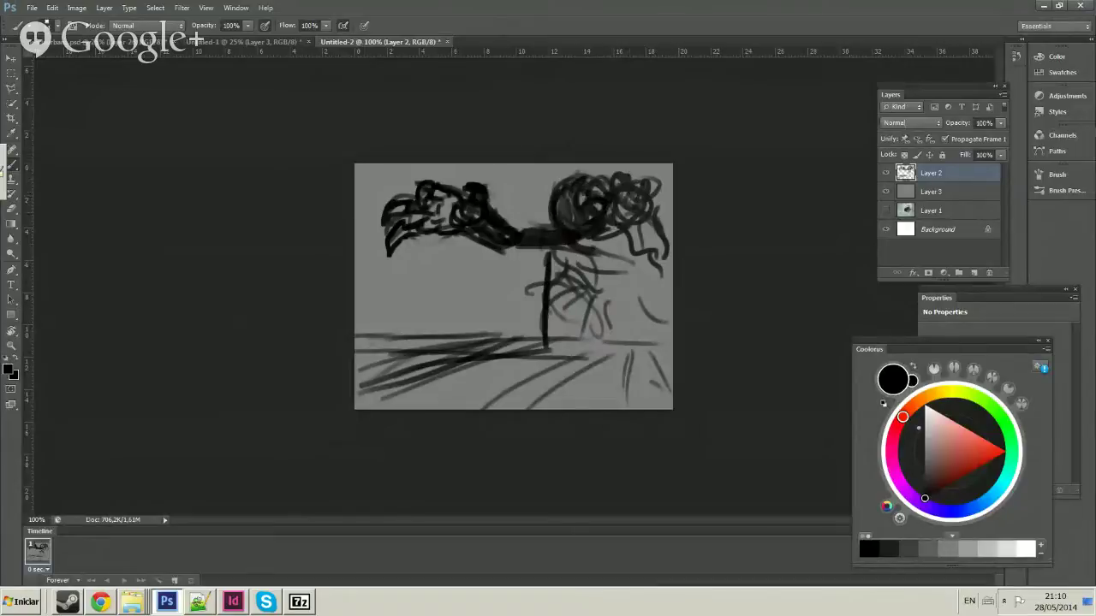
Add dark strokes near the sketch's right edge and hide all panels to show only the image.
right_click(628, 235)
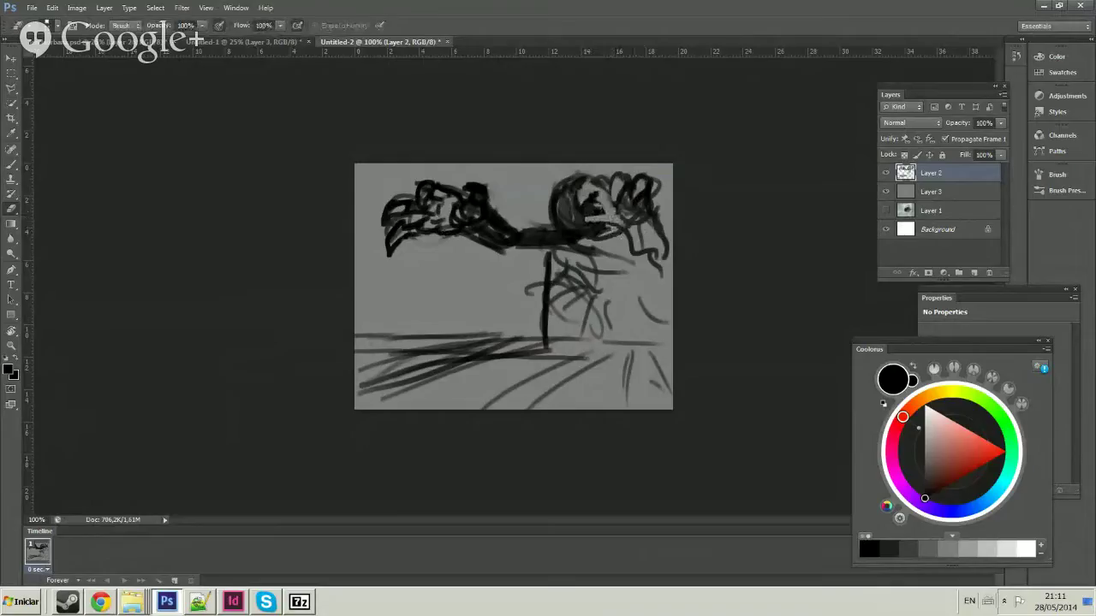
mouse_move(633, 241)
mouse_down()
mouse_move(638, 262)
mouse_move(677, 283)
mouse_up()
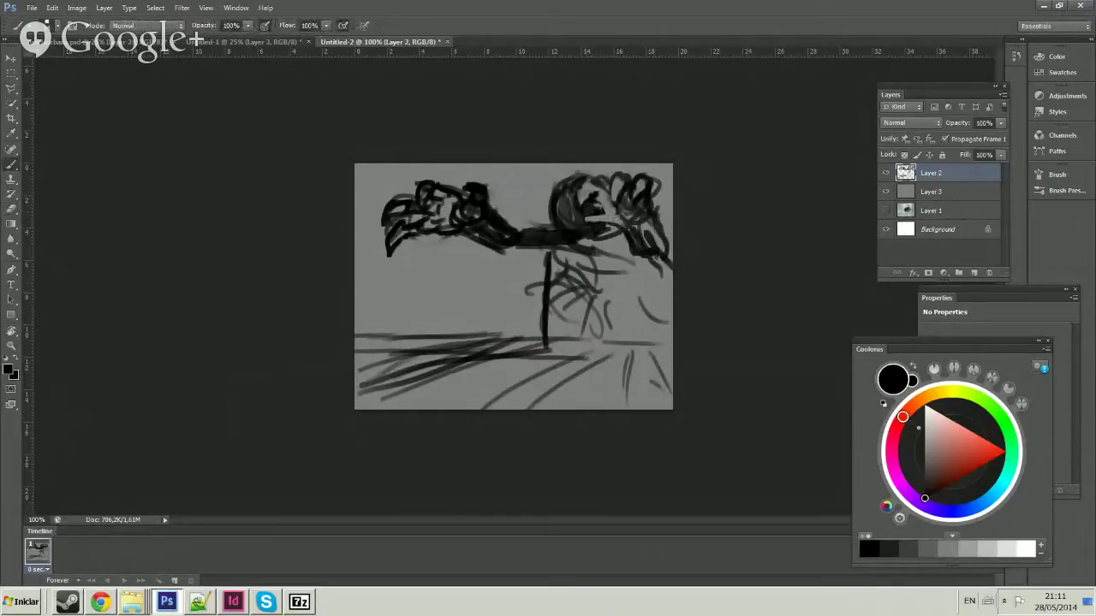
right_click(677, 283)
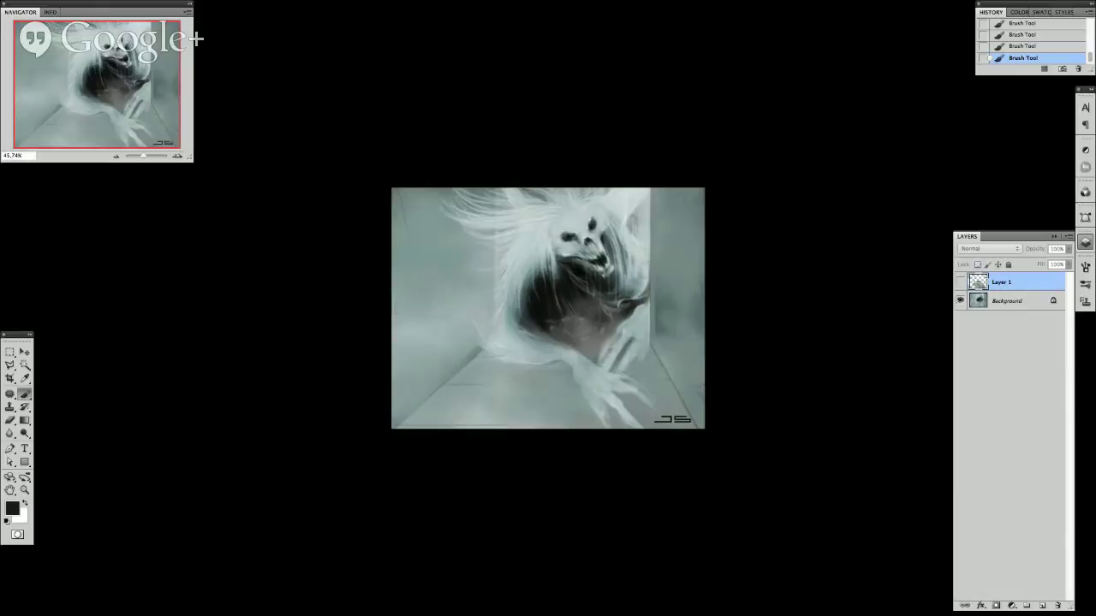
key(Tab)
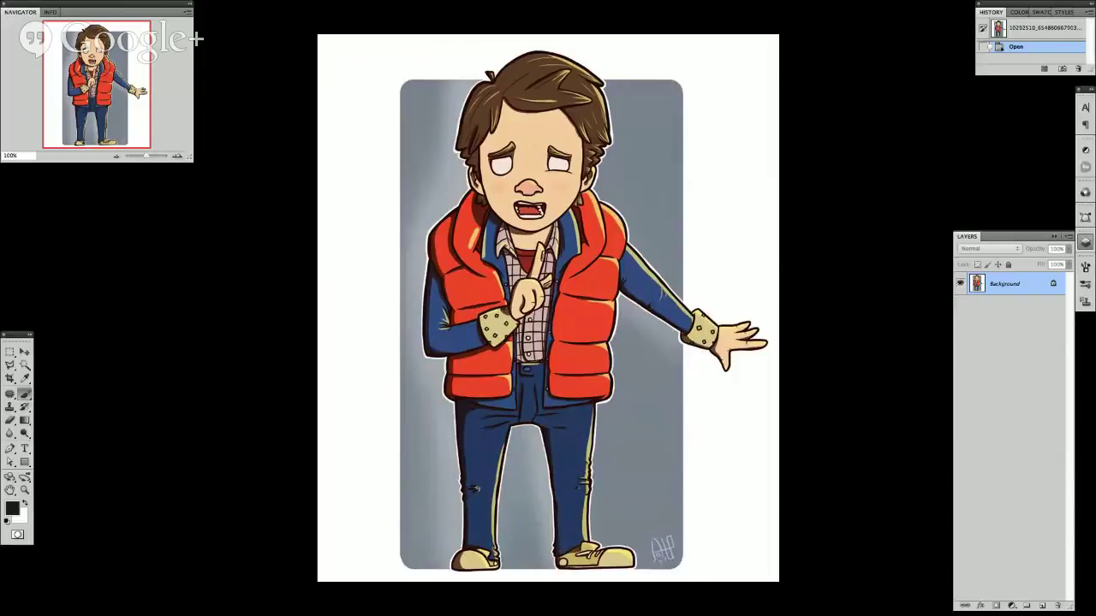
Add an empty layer above Background, test brush strokes on it, and zoom out.
click(853, 121)
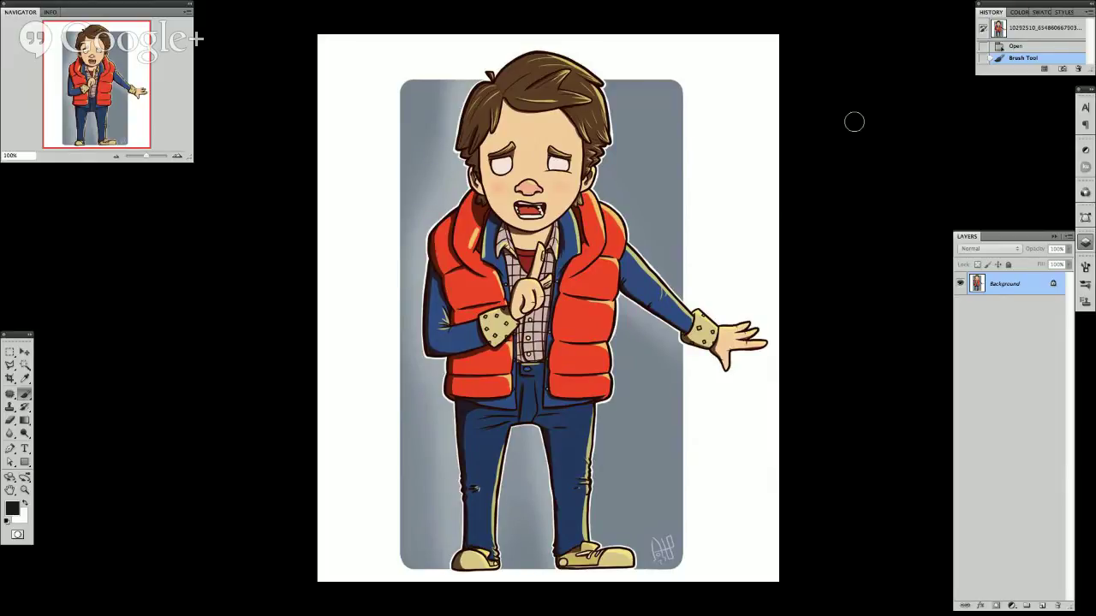
click(1042, 605)
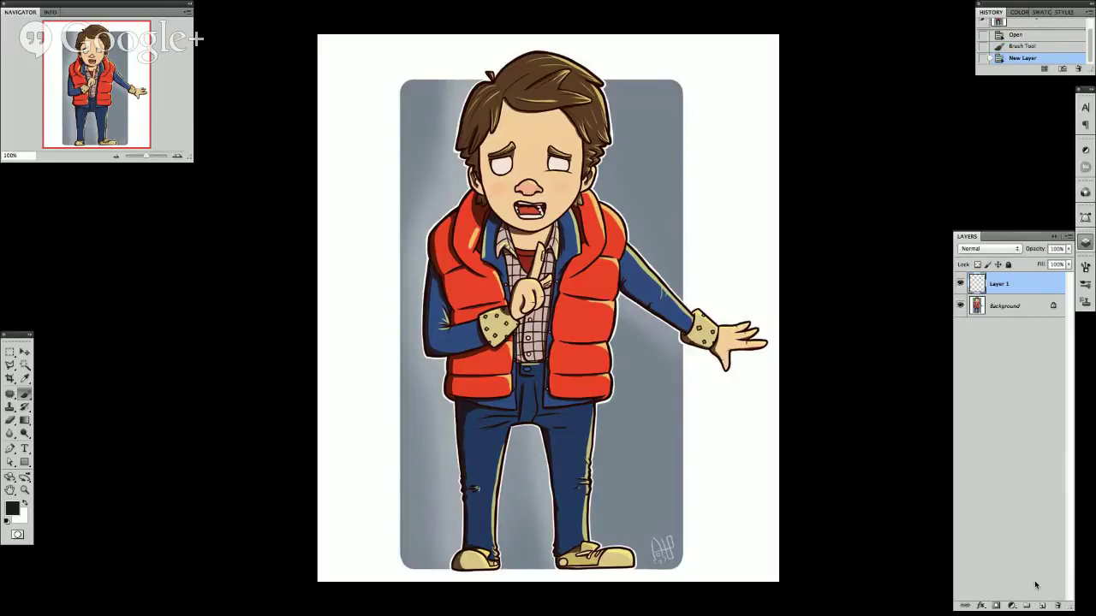
click(875, 216)
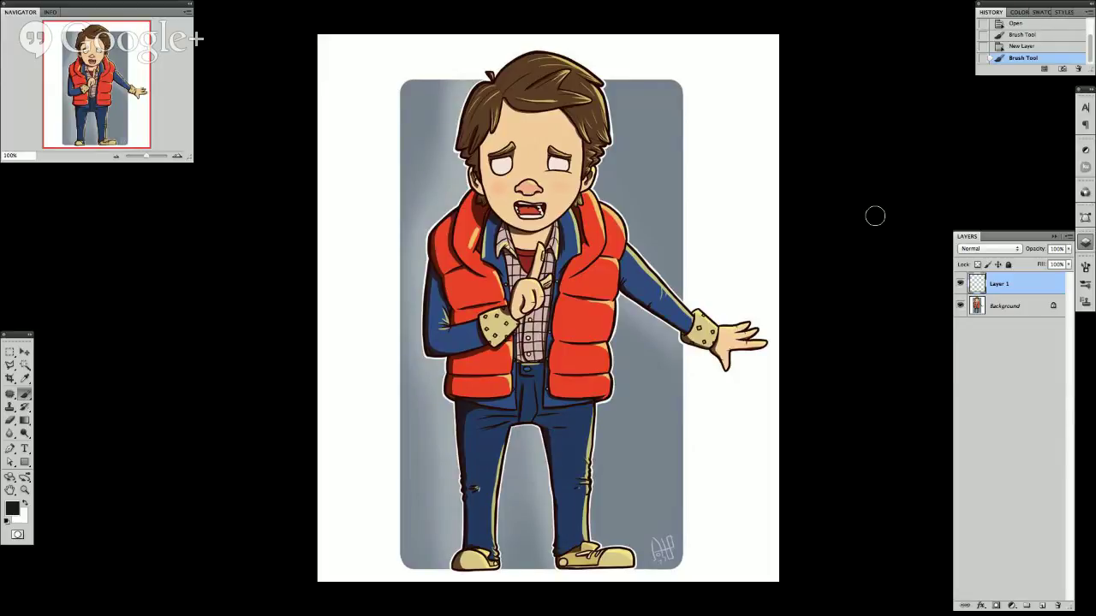
drag(844, 190, 742, 234)
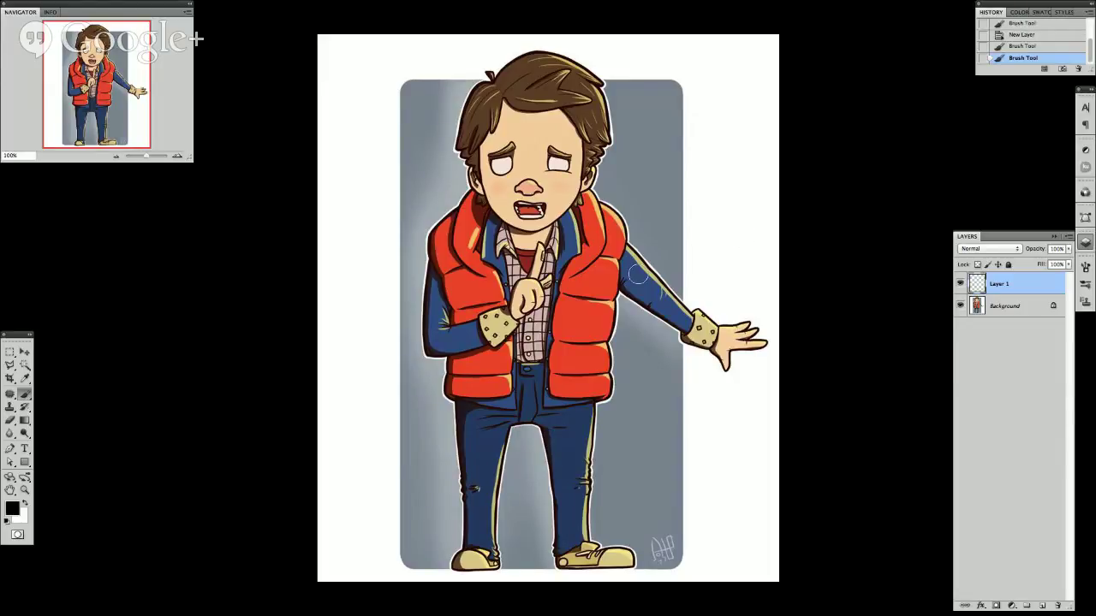
key(ctrl+0)
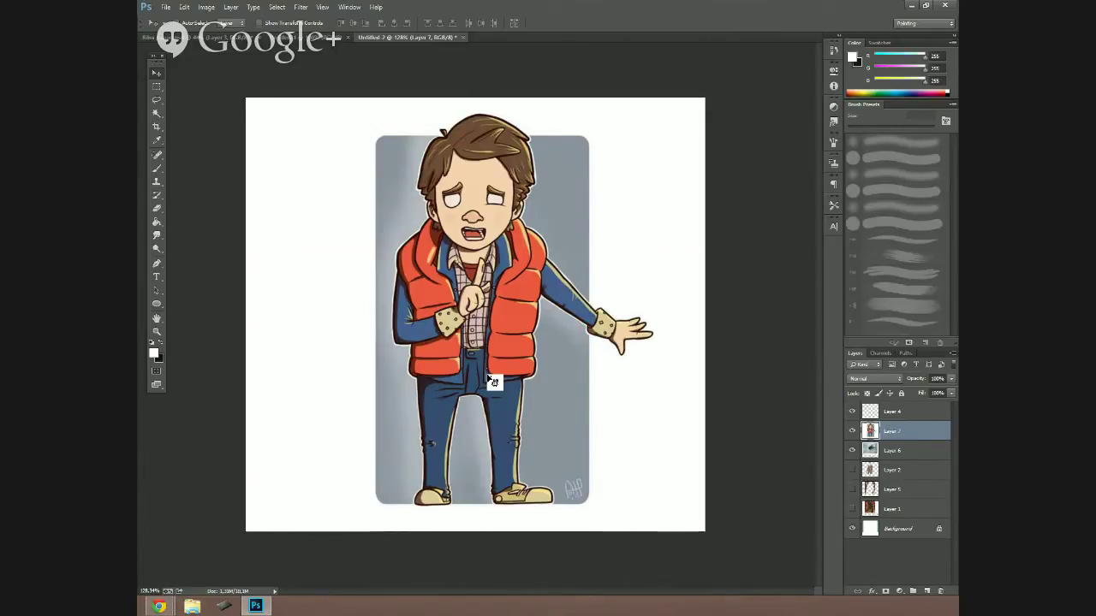
Choose red as the foreground colour and select the Brush tool.
click(154, 352)
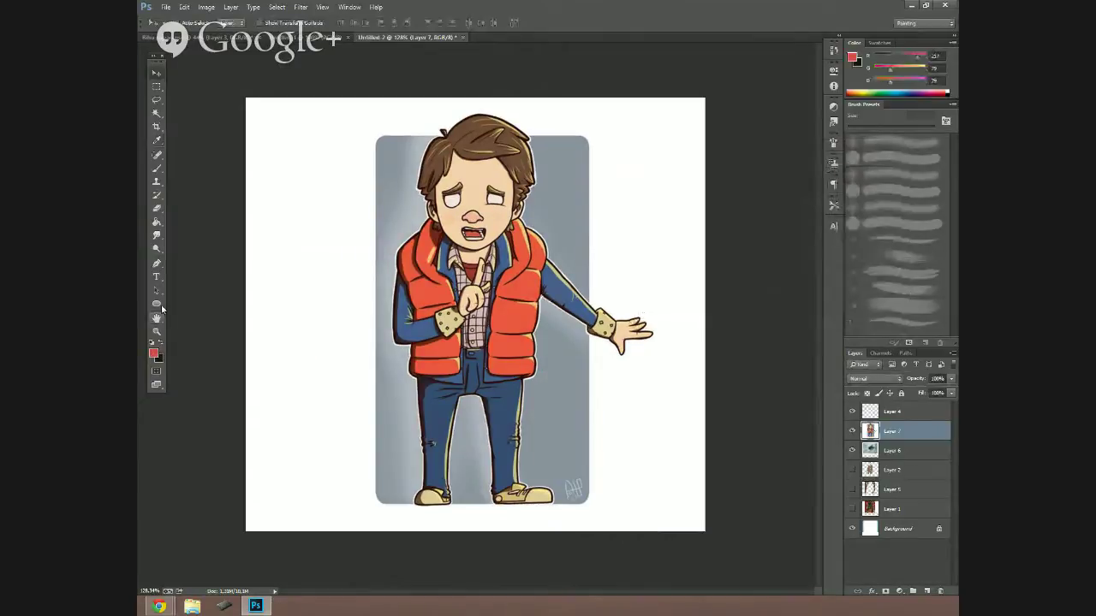
click(157, 168)
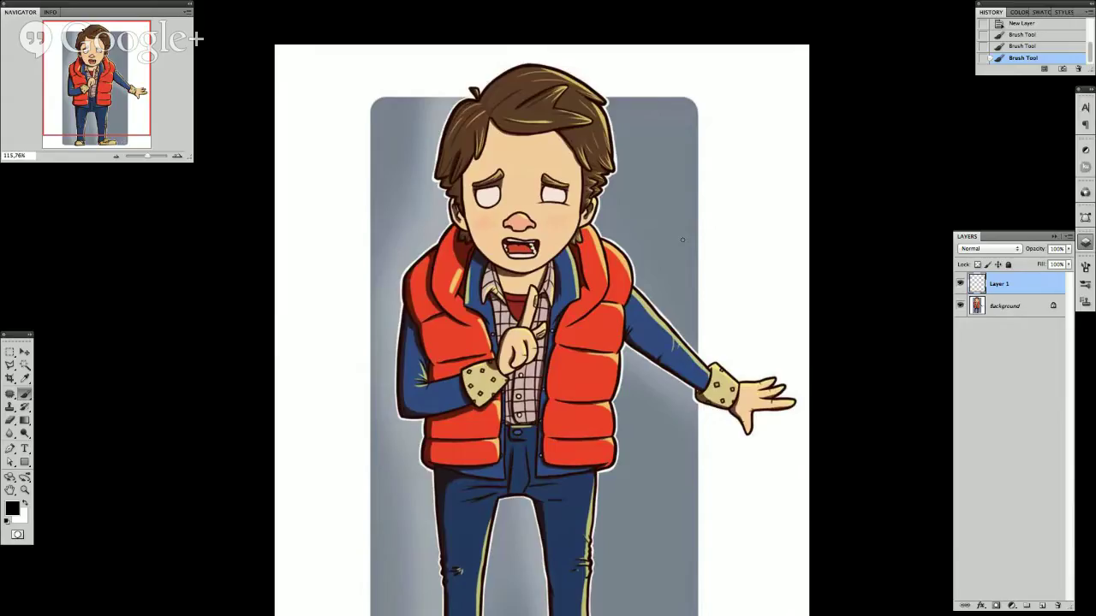
Sketch a pose figure's head, fingers, arm, back and hip lines beside the hand.
scroll(682, 240, down, 3)
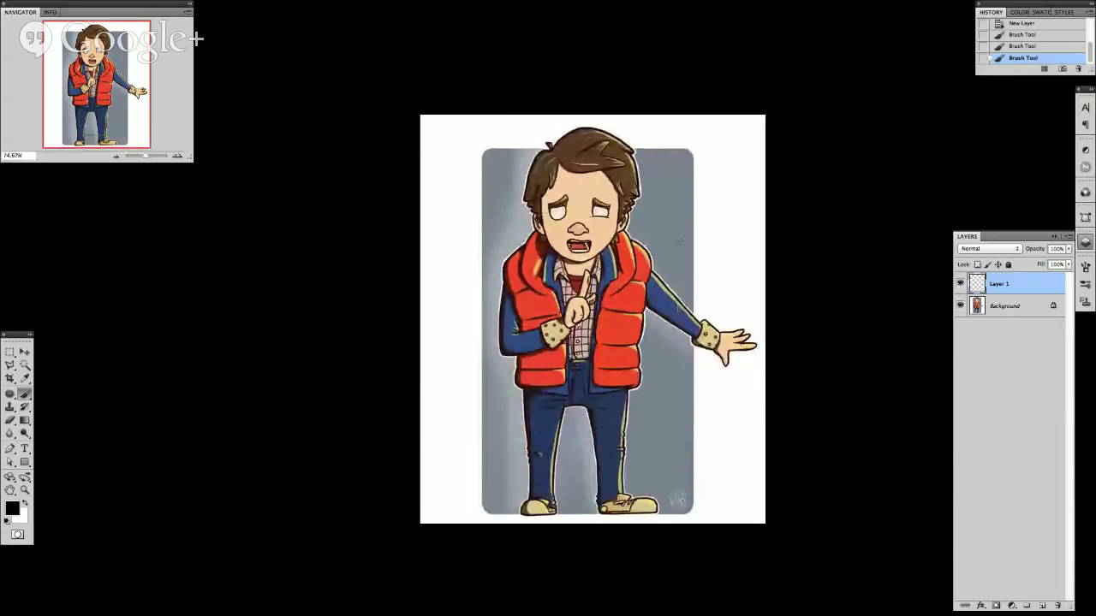
scroll(685, 238, up, 1)
scroll(687, 234, up, 1)
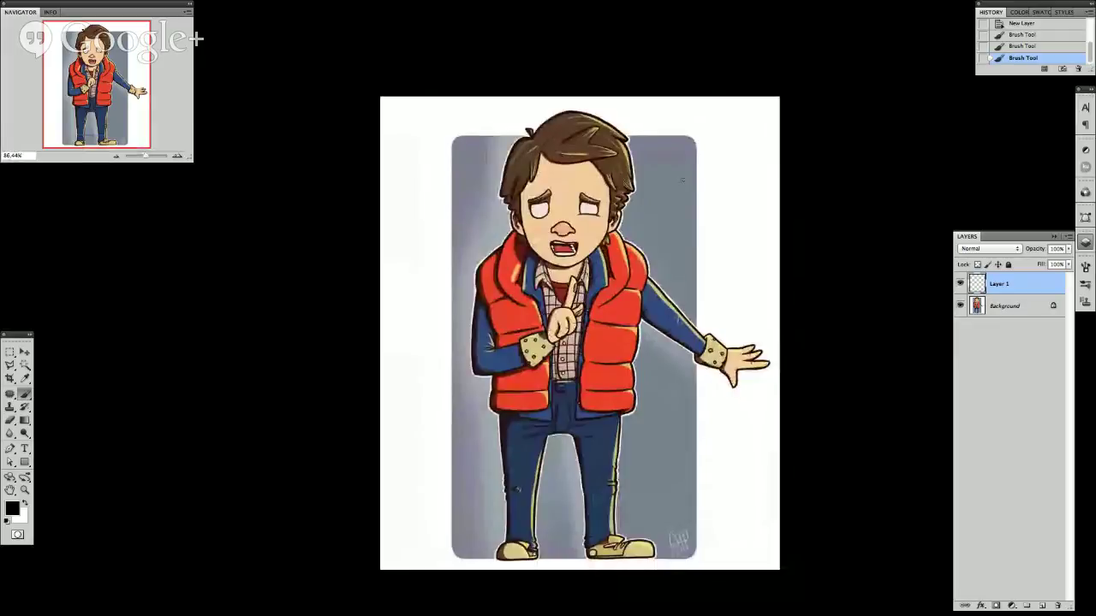
mouse_move(675, 195)
mouse_down()
mouse_move(685, 160)
mouse_move(710, 190)
mouse_move(678, 202)
mouse_move(698, 212)
mouse_move(710, 204)
mouse_move(664, 219)
mouse_move(727, 205)
mouse_move(688, 226)
mouse_move(732, 209)
mouse_move(668, 248)
mouse_move(678, 252)
mouse_up()
mouse_move(697, 216)
mouse_down()
mouse_move(675, 238)
mouse_move(736, 219)
mouse_move(745, 228)
mouse_up()
mouse_move(711, 224)
mouse_down()
mouse_move(694, 249)
mouse_move(714, 271)
mouse_move(735, 265)
mouse_move(690, 282)
mouse_up()
mouse_move(690, 279)
mouse_down()
mouse_move(676, 324)
mouse_move(697, 329)
mouse_up()
mouse_move(723, 279)
mouse_down()
mouse_move(697, 313)
mouse_move(705, 291)
mouse_up()
drag(721, 295, 715, 314)
drag(738, 245, 717, 299)
mouse_move(736, 216)
mouse_down()
mouse_move(756, 248)
mouse_move(752, 270)
mouse_move(732, 281)
mouse_up()
drag(738, 275, 697, 295)
mouse_move(724, 274)
mouse_down()
mouse_move(709, 286)
mouse_move(708, 308)
mouse_up()
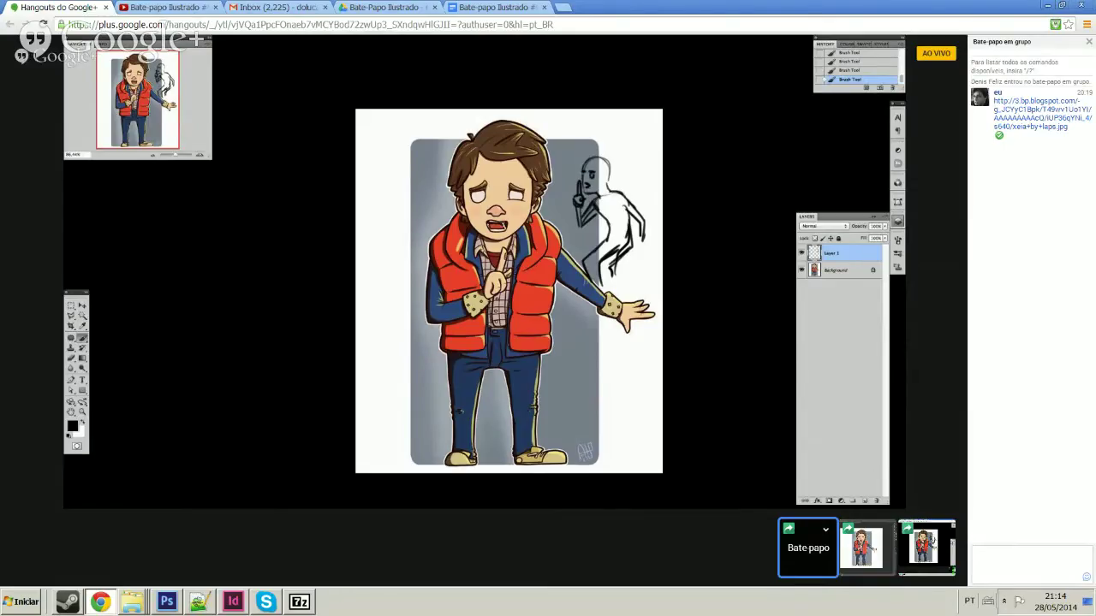
Erase white scribbles and draw arrows toward the legs plus jeans and shoe outlines.
key(alt+Tab)
key(alt+Tab)
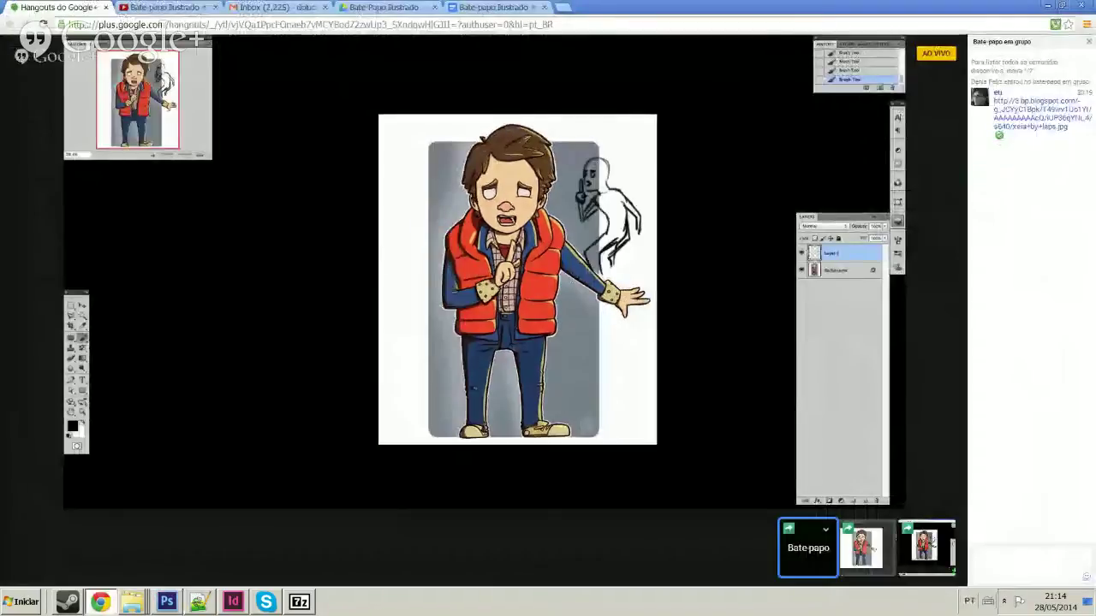
key(alt+Tab)
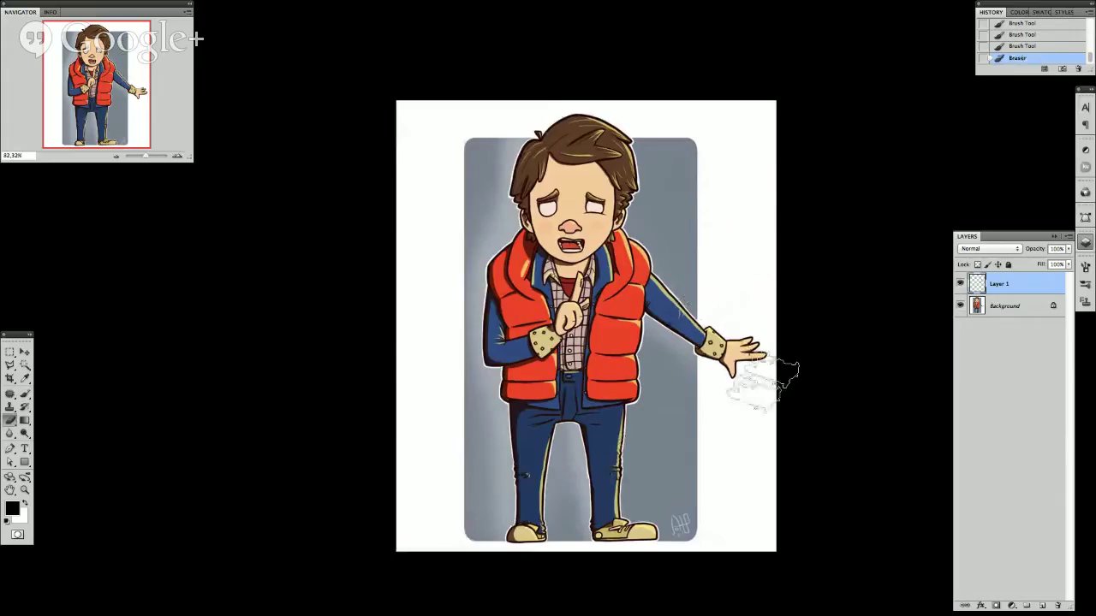
drag(783, 374, 744, 385)
key(b)
drag(454, 531, 502, 496)
mouse_move(485, 502)
mouse_down()
mouse_move(503, 494)
mouse_move(503, 516)
mouse_up()
mouse_move(646, 468)
mouse_down()
mouse_move(685, 452)
mouse_move(661, 472)
mouse_up()
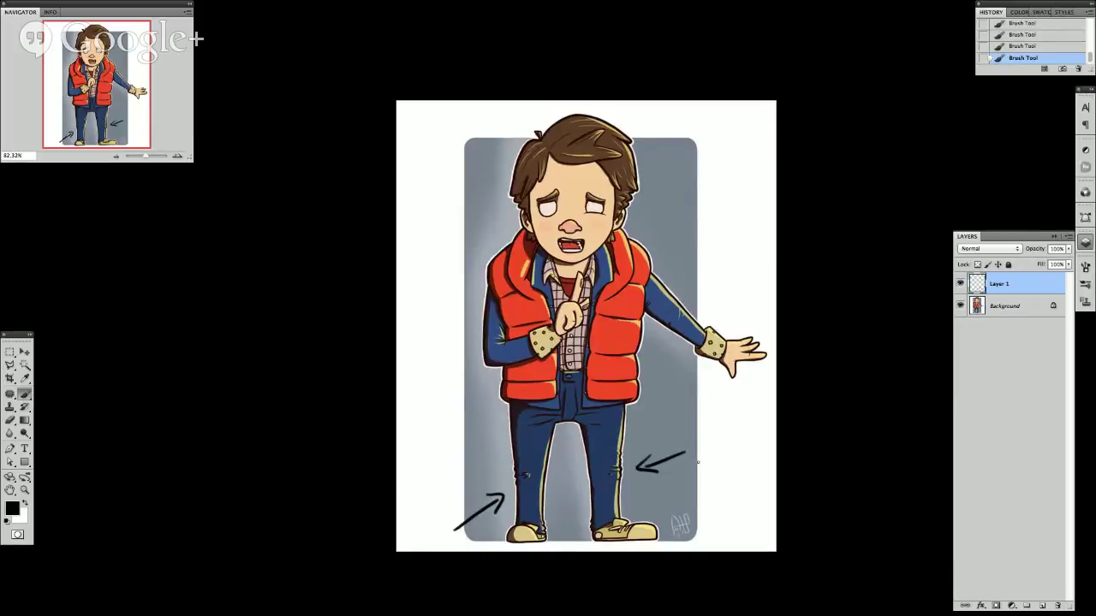
mouse_move(530, 532)
mouse_down()
mouse_move(531, 418)
mouse_move(599, 406)
mouse_move(614, 529)
mouse_up()
drag(519, 536, 655, 535)
Undo the notes, delete the sketch layer, and copy the cartoon onto a new layer.
key(ctrl+alt+z)
key(ctrl+alt+z)
key(ctrl+alt+z)
key(ctrl+alt+z)
key(ctrl+alt+z)
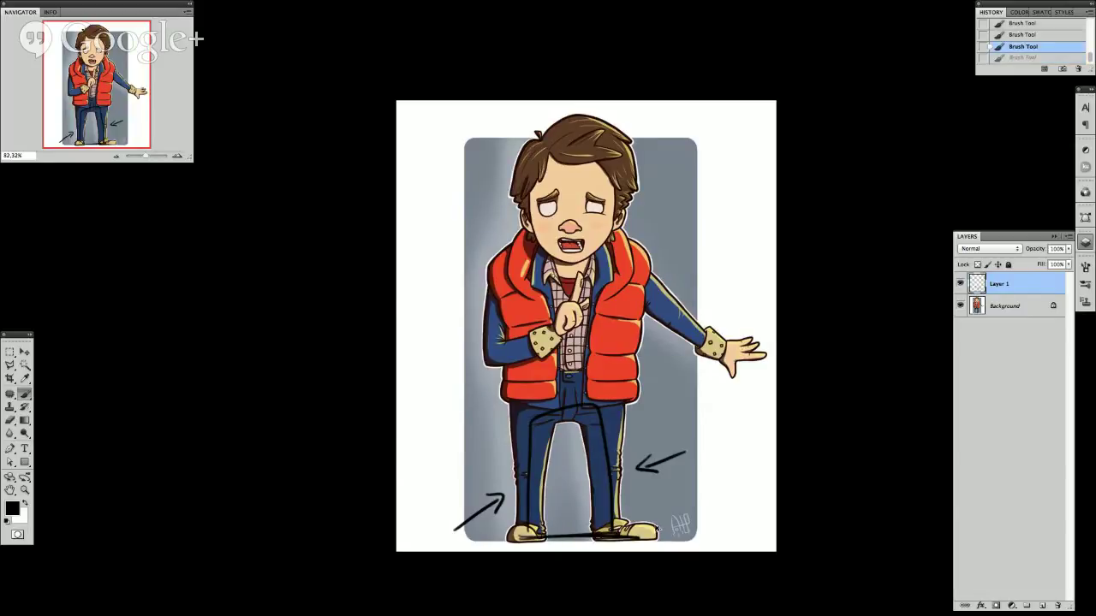
key(ctrl+alt+z)
key(ctrl+alt+z)
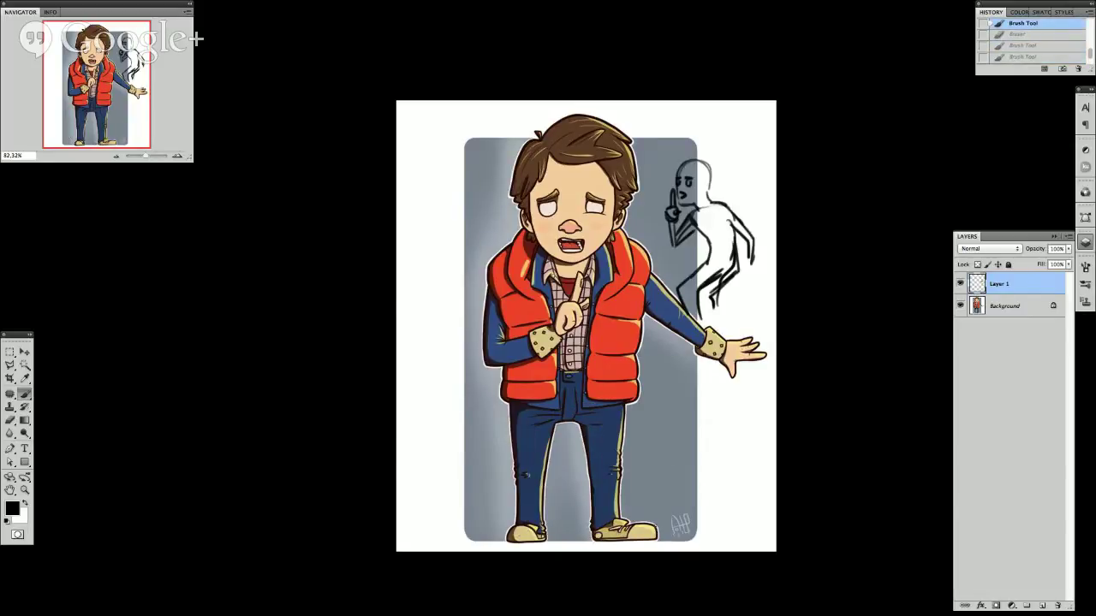
key(Delete)
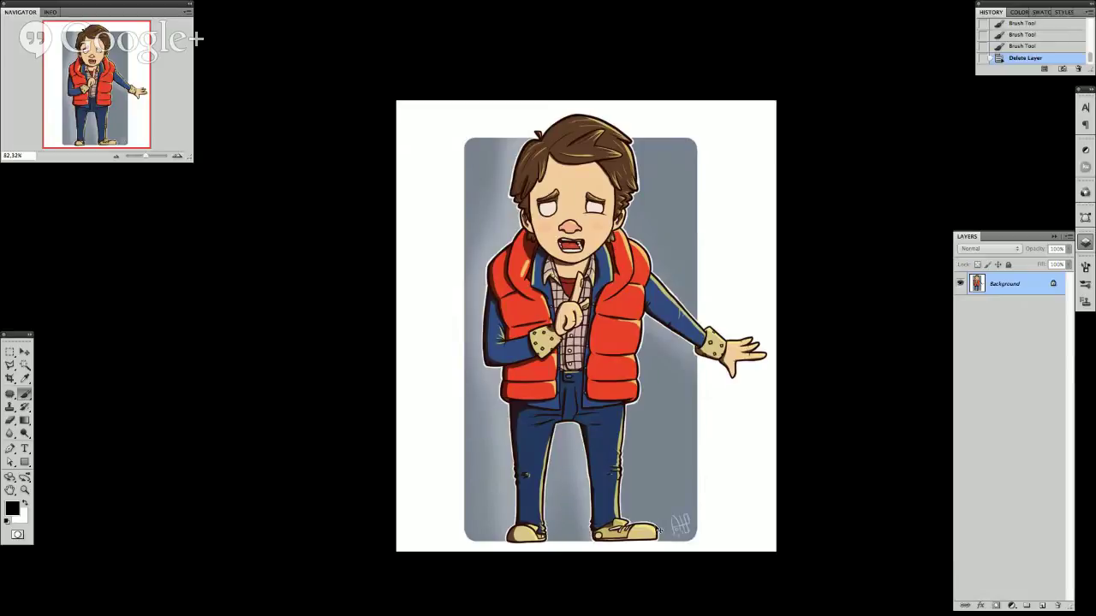
key(ctrl+j)
key(ctrl+t)
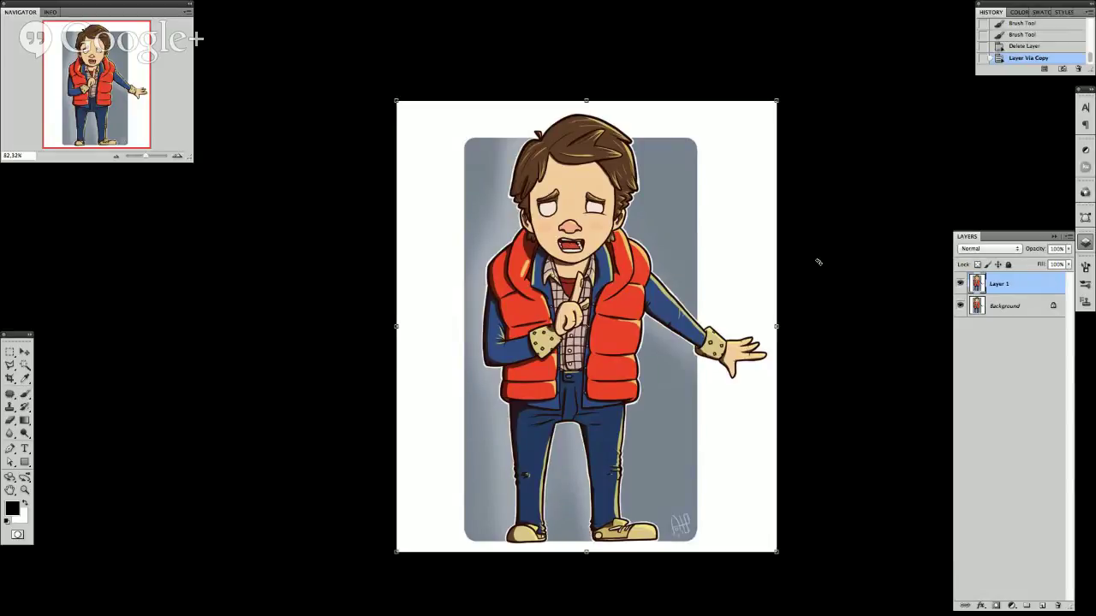
Try rotating and nudging the copied cartoon, then cancel the transform.
drag(804, 539, 741, 596)
drag(716, 436, 803, 407)
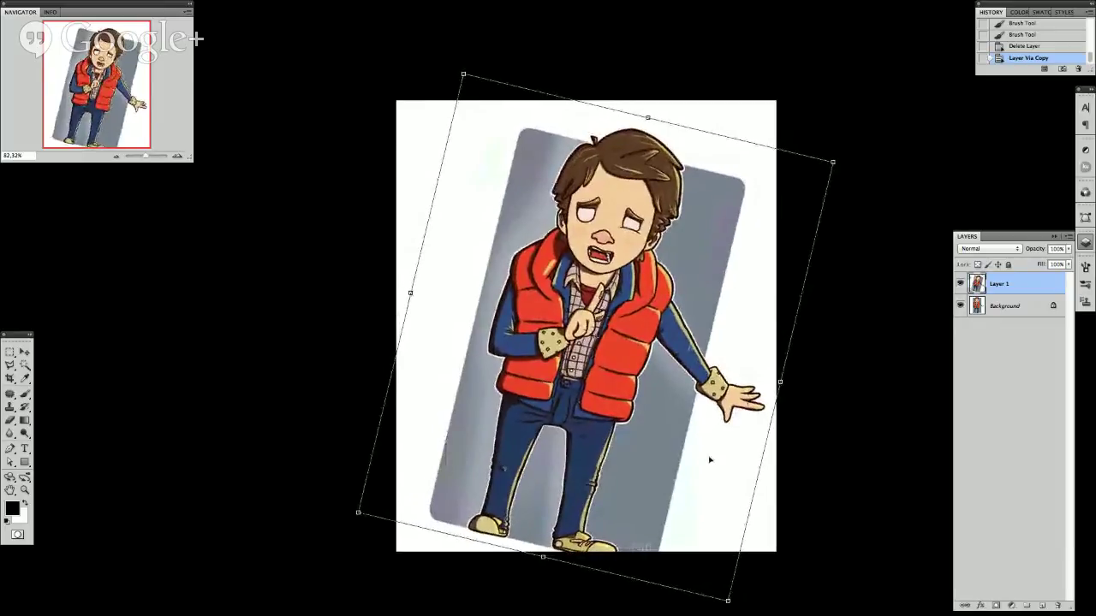
drag(710, 460, 714, 453)
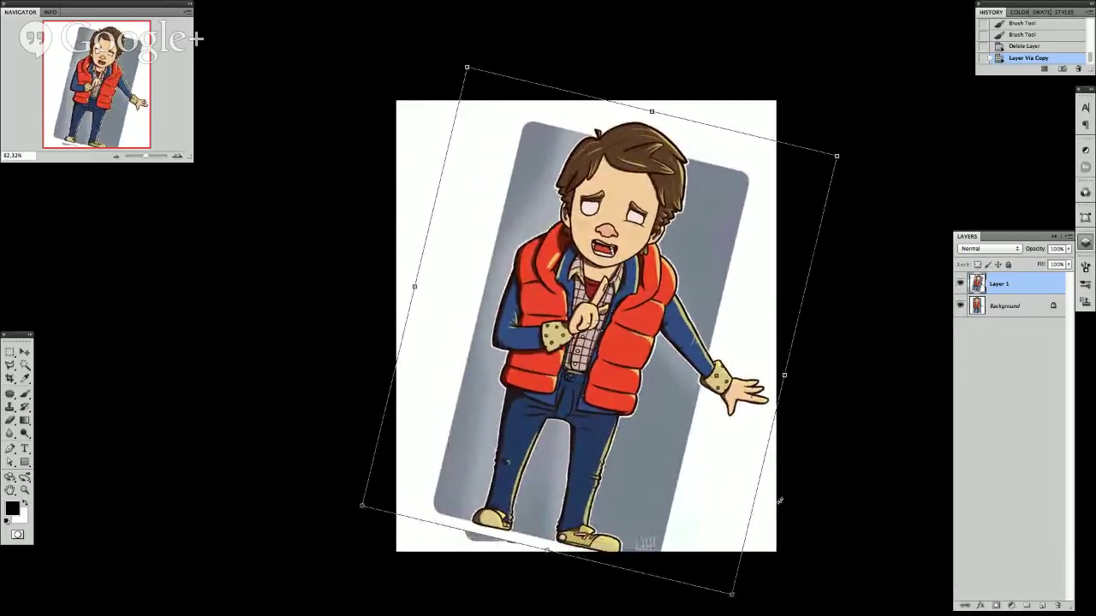
key(Escape)
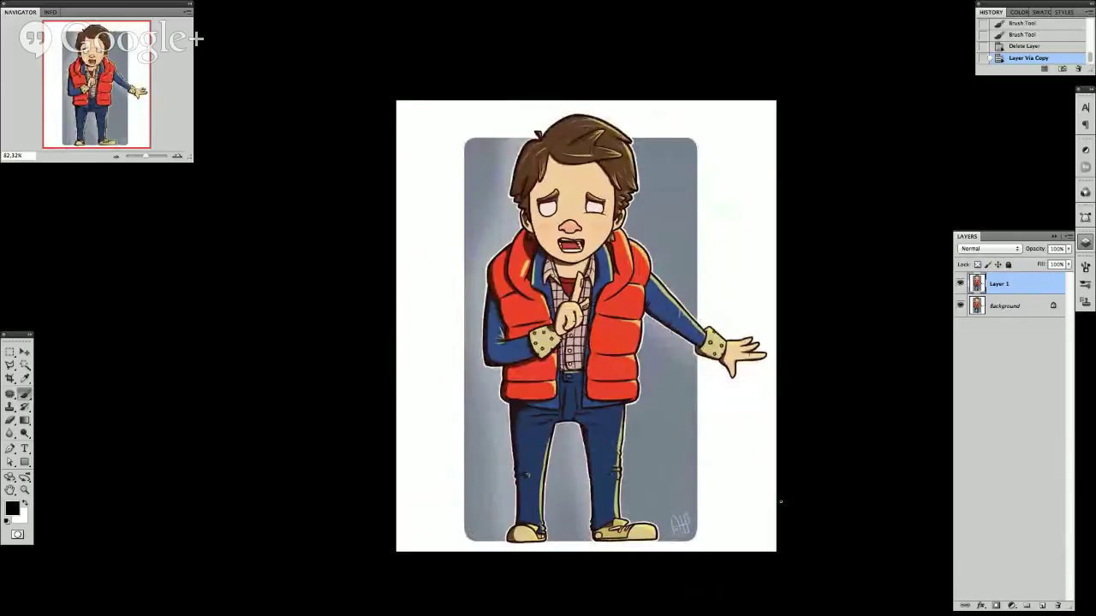
Clear all content from the copied layer.
key(l)
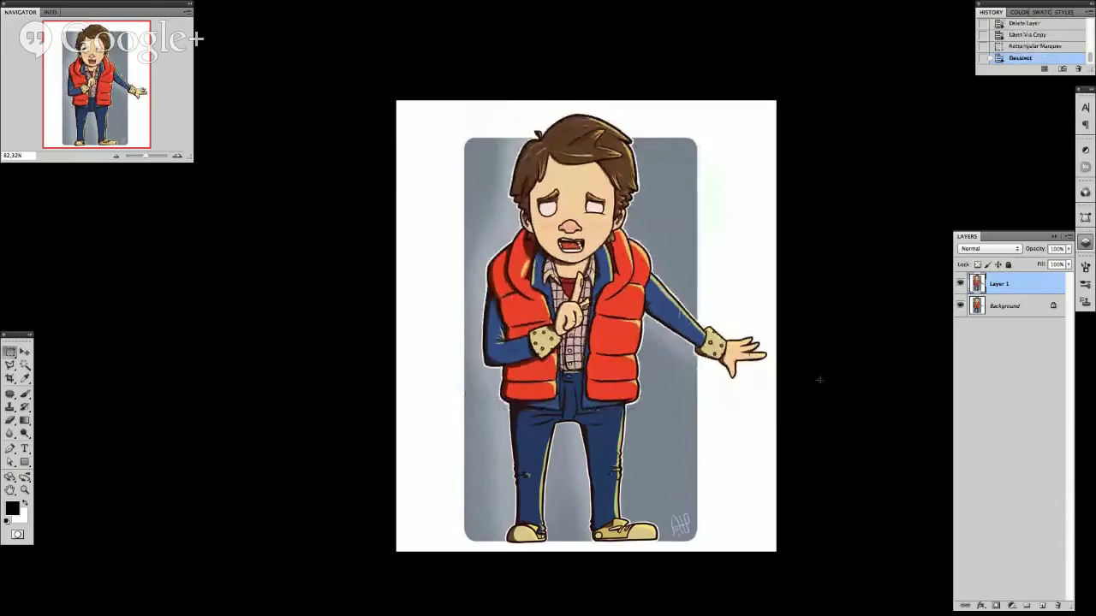
key(ctrl+a)
key(Delete)
key(ctrl+d)
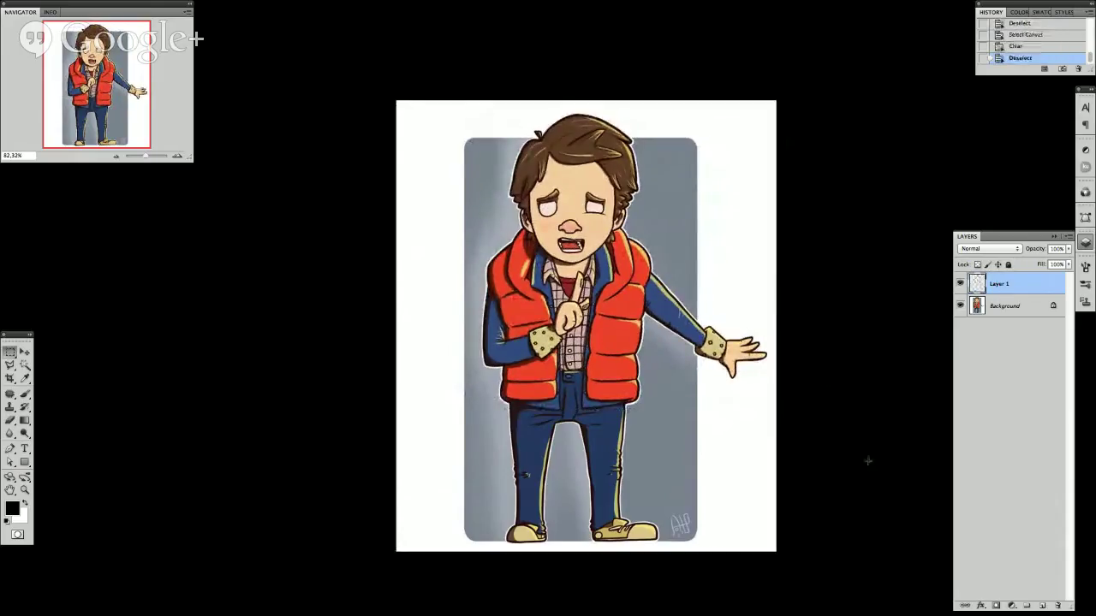
key(b)
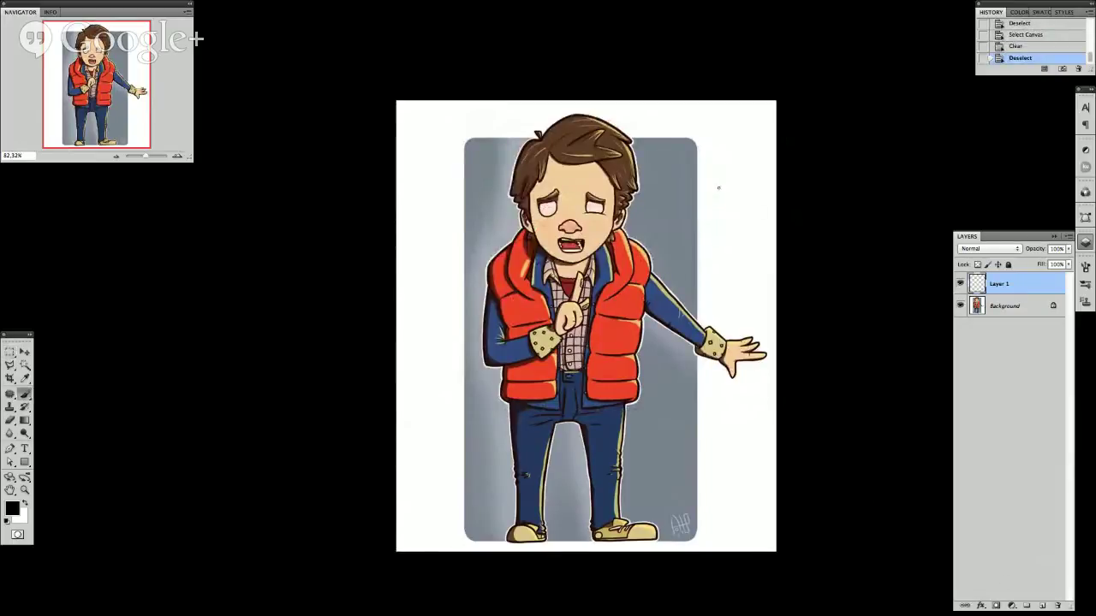
Fill the layer with white, lower its opacity, and begin a head outline on a new layer.
key(ctrl+BackSpace)
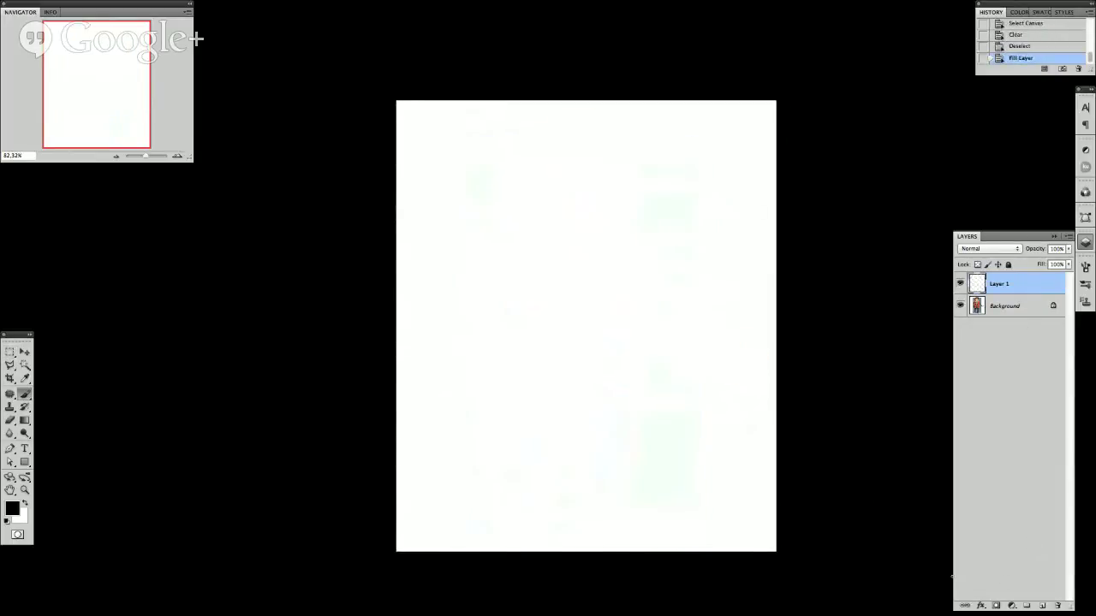
drag(1068, 249, 1036, 261)
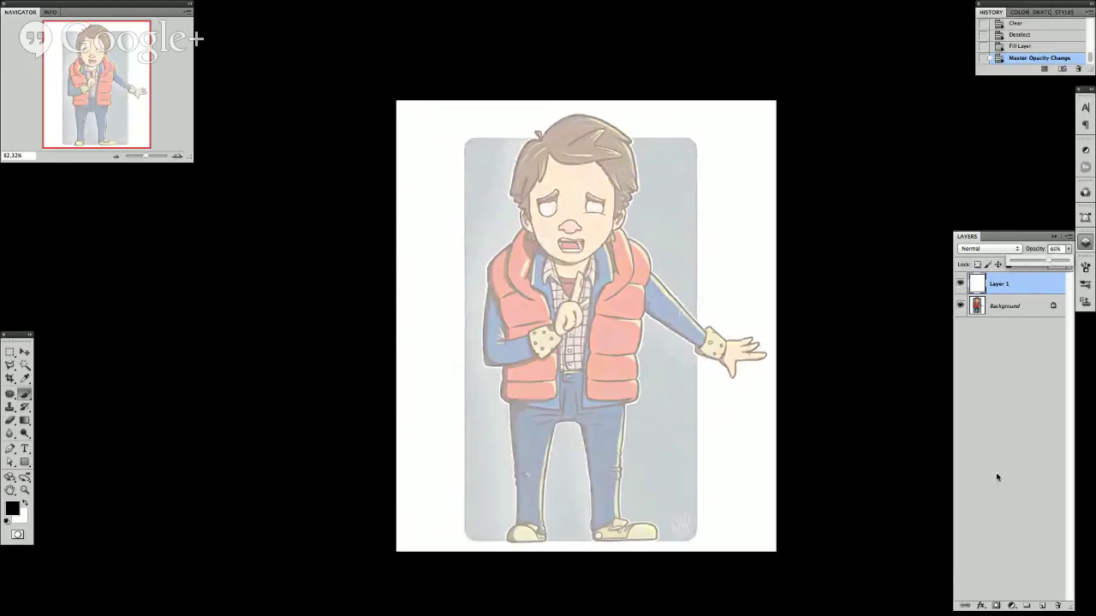
click(1042, 605)
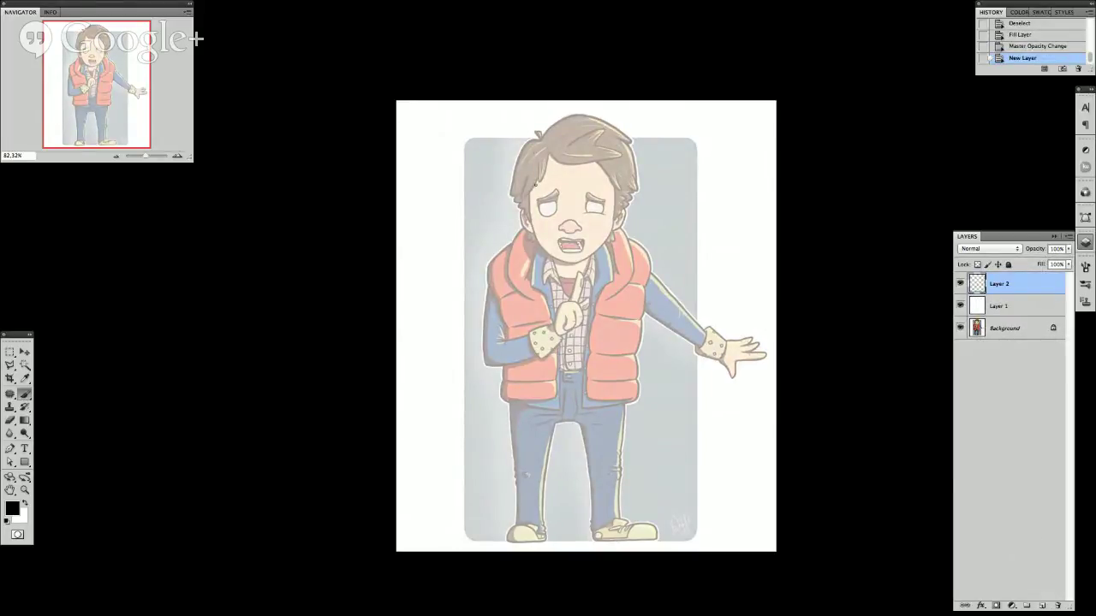
drag(524, 168, 530, 243)
Complete the rounder head outline across the top and chin and mark the left eye.
mouse_move(536, 134)
mouse_down()
mouse_move(589, 131)
mouse_move(546, 137)
mouse_move(580, 125)
mouse_move(601, 142)
mouse_move(599, 129)
mouse_move(620, 214)
mouse_up()
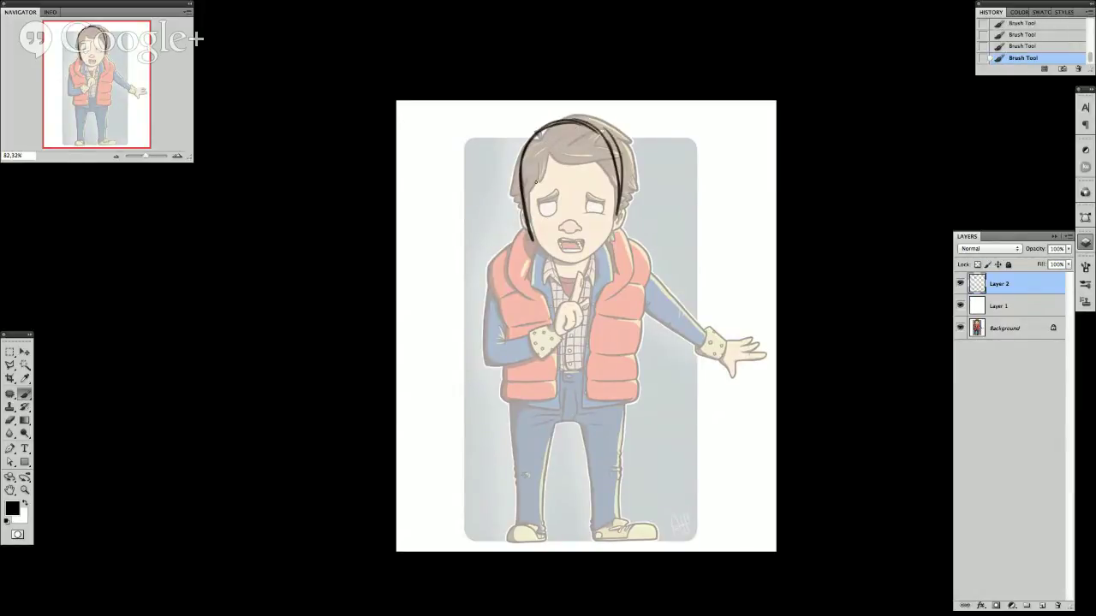
mouse_move(529, 232)
mouse_down()
mouse_move(572, 264)
mouse_move(599, 255)
mouse_move(618, 215)
mouse_up()
drag(550, 213, 547, 222)
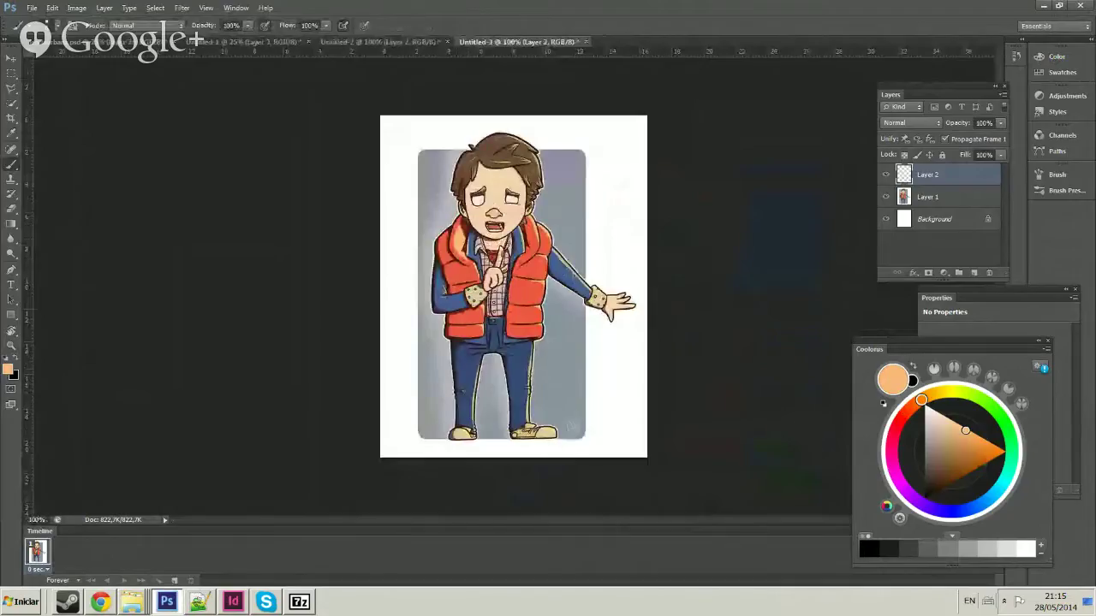
key(ctrl+plus)
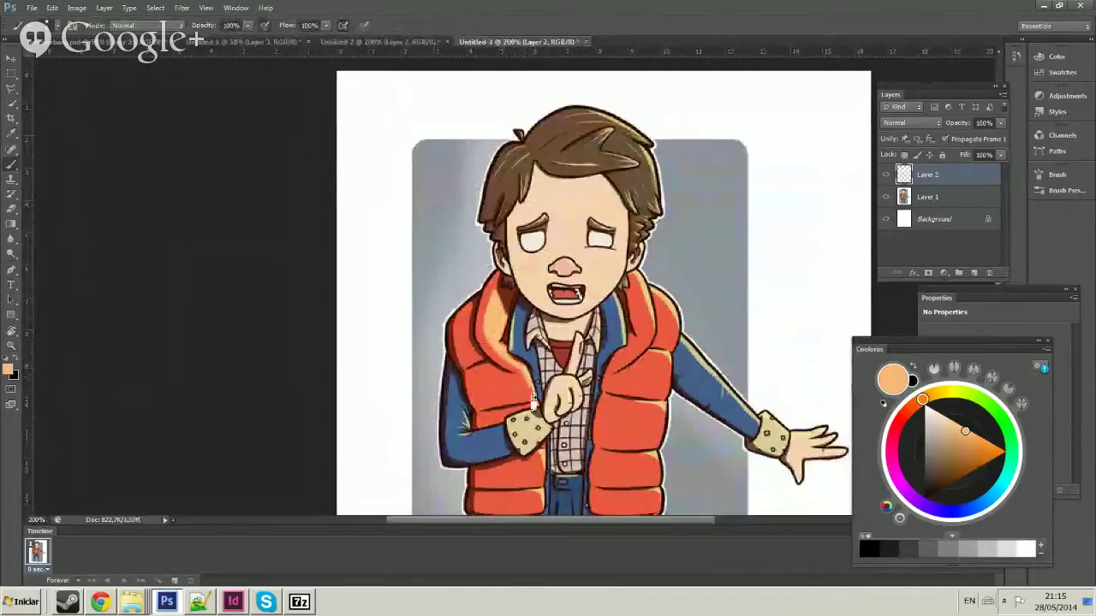
drag(533, 401, 556, 326)
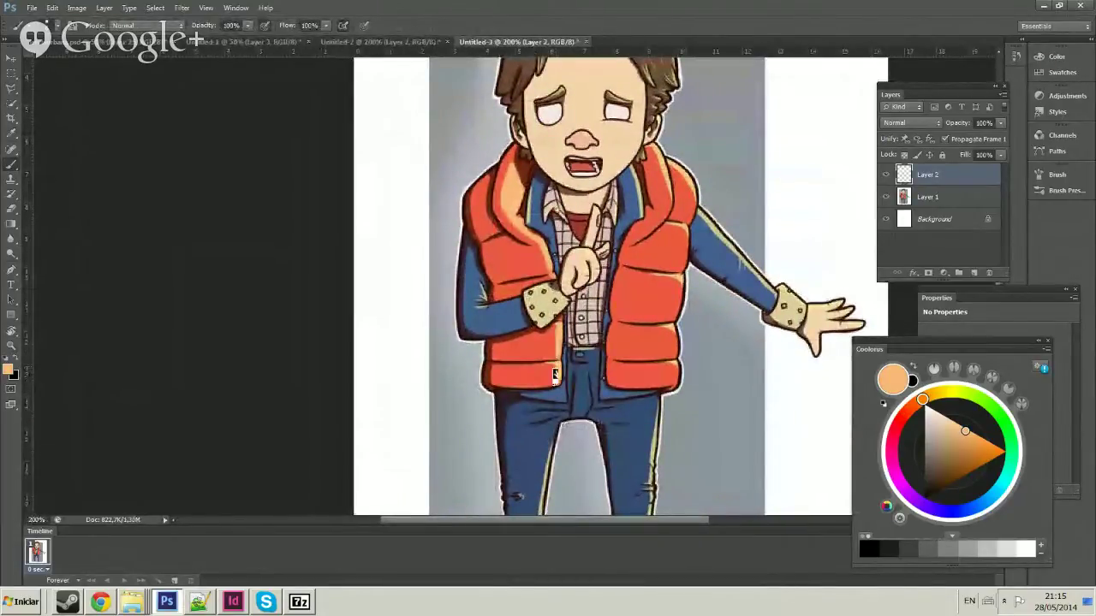
key(z)
alt+click(548, 261)
alt+click(547, 261)
click(537, 262)
click(543, 291)
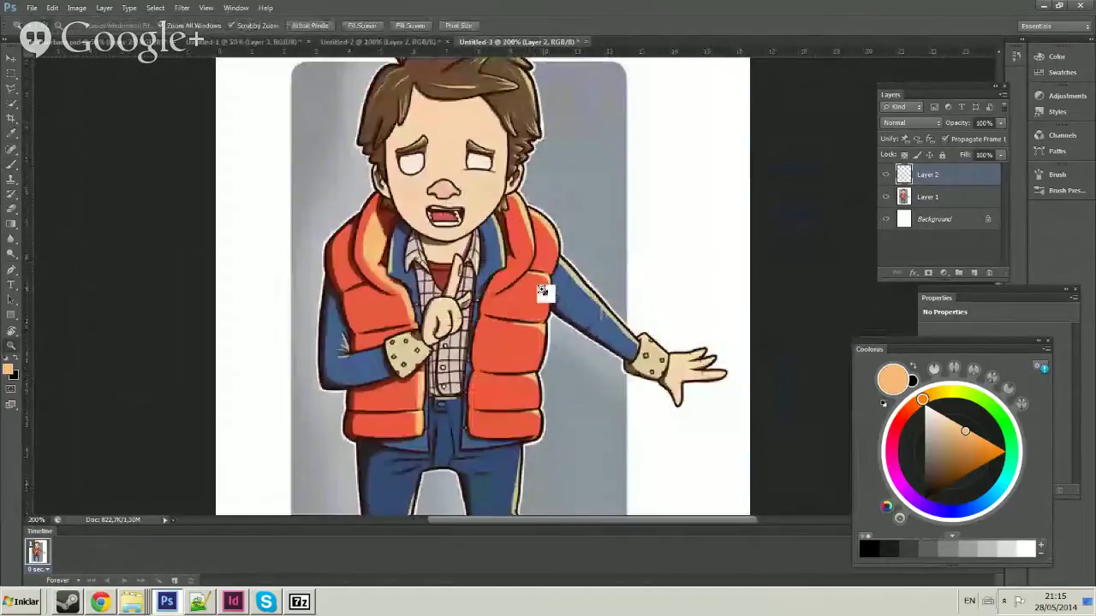
alt+click(543, 291)
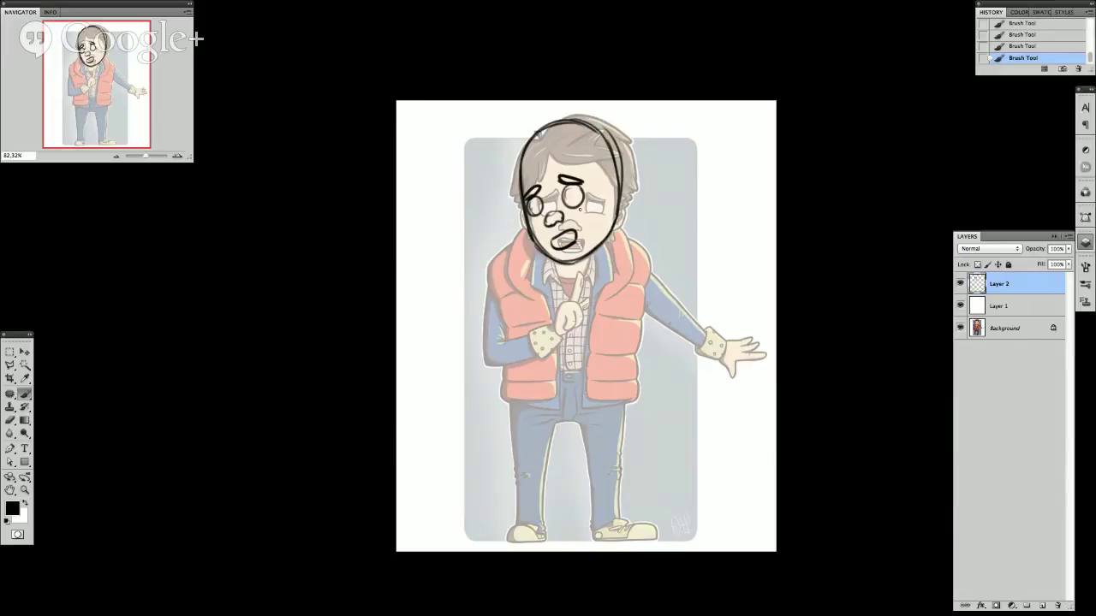
Nudge the head sketch slightly left and start the neck and shoulder strokes.
key(v)
key(Left)
key(Left)
key(Left)
key(Left)
key(Left)
key(Left)
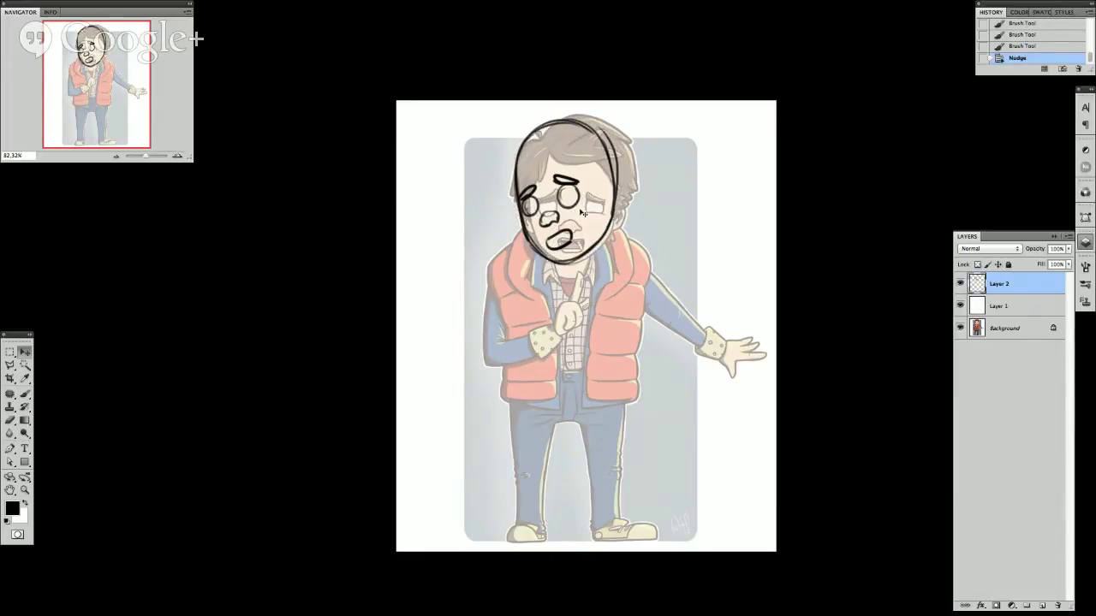
key(b)
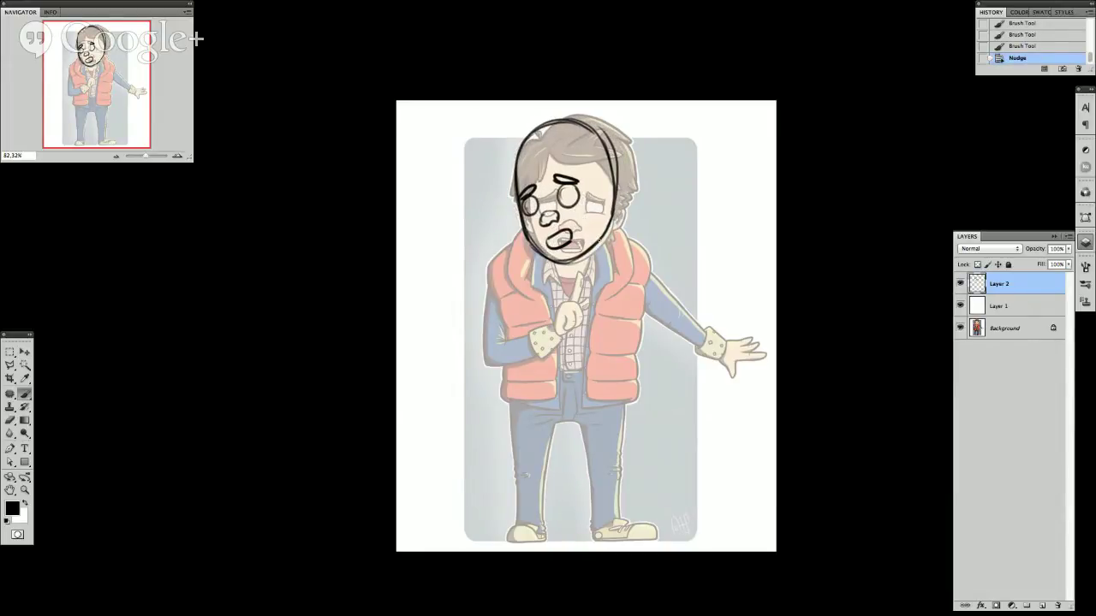
drag(598, 240, 600, 253)
drag(529, 245, 514, 282)
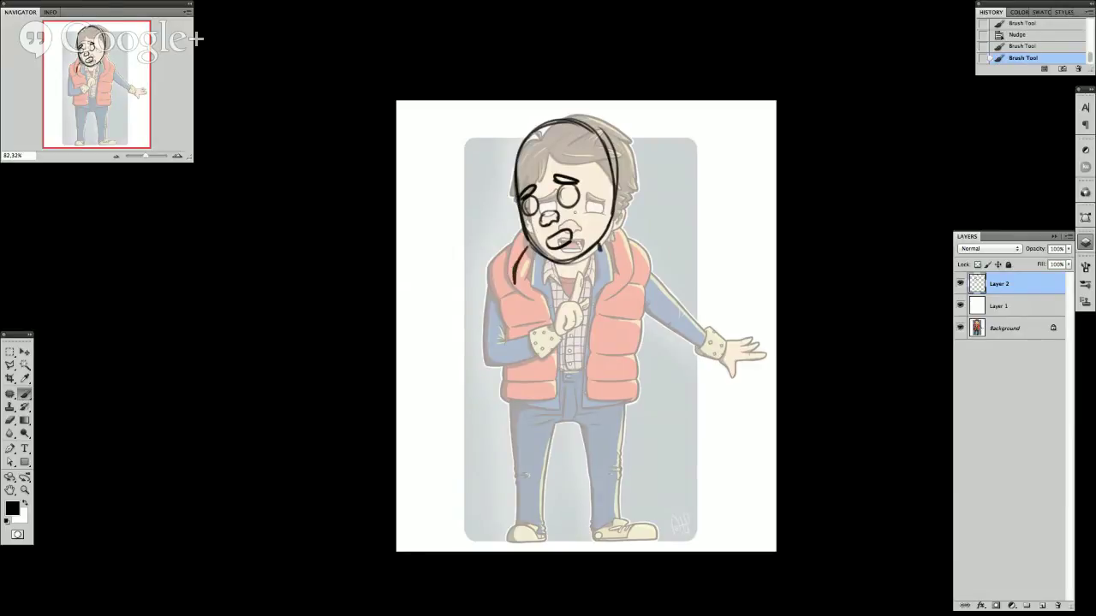
Sketch the neck, vest sides, arm and outstretched hand with fingers on Layer 2.
mouse_move(609, 228)
mouse_down()
mouse_move(644, 232)
mouse_move(678, 281)
mouse_up()
mouse_move(528, 246)
mouse_down()
mouse_move(511, 350)
mouse_move(561, 347)
mouse_move(564, 319)
mouse_up()
drag(669, 262, 695, 288)
mouse_move(646, 276)
mouse_down()
mouse_move(721, 329)
mouse_move(729, 305)
mouse_move(718, 299)
mouse_up()
drag(708, 285, 716, 299)
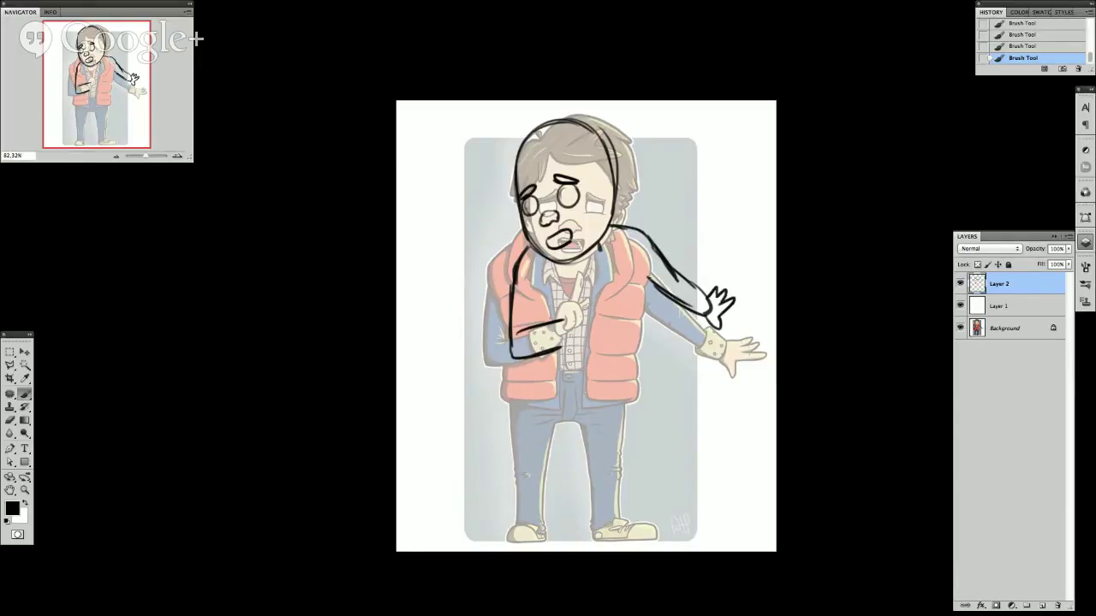
drag(646, 275, 655, 355)
Draw both legs down to the feet and the raised pointing hand on the chest.
mouse_move(552, 352)
mouse_down()
mouse_move(526, 459)
mouse_move(527, 515)
mouse_move(511, 529)
mouse_move(547, 525)
mouse_move(551, 466)
mouse_move(578, 423)
mouse_move(589, 415)
mouse_move(582, 421)
mouse_move(623, 445)
mouse_up()
mouse_move(653, 344)
mouse_down()
mouse_move(660, 434)
mouse_move(628, 449)
mouse_move(654, 421)
mouse_move(653, 477)
mouse_move(645, 503)
mouse_up()
mouse_move(628, 453)
mouse_down()
mouse_move(623, 503)
mouse_move(656, 518)
mouse_move(647, 505)
mouse_up()
mouse_move(563, 316)
mouse_down()
mouse_move(574, 301)
mouse_move(594, 323)
mouse_move(557, 346)
mouse_up()
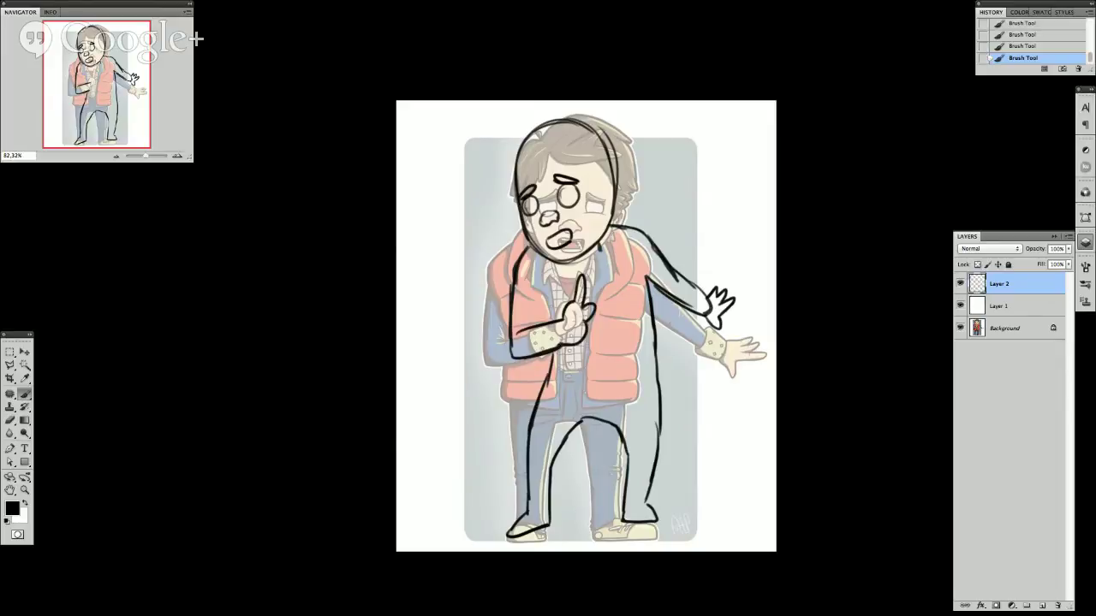
Toggle the original artwork and sketch layers to compare, leaving the sketch hidden.
click(960, 328)
click(959, 328)
click(959, 285)
click(959, 285)
click(959, 285)
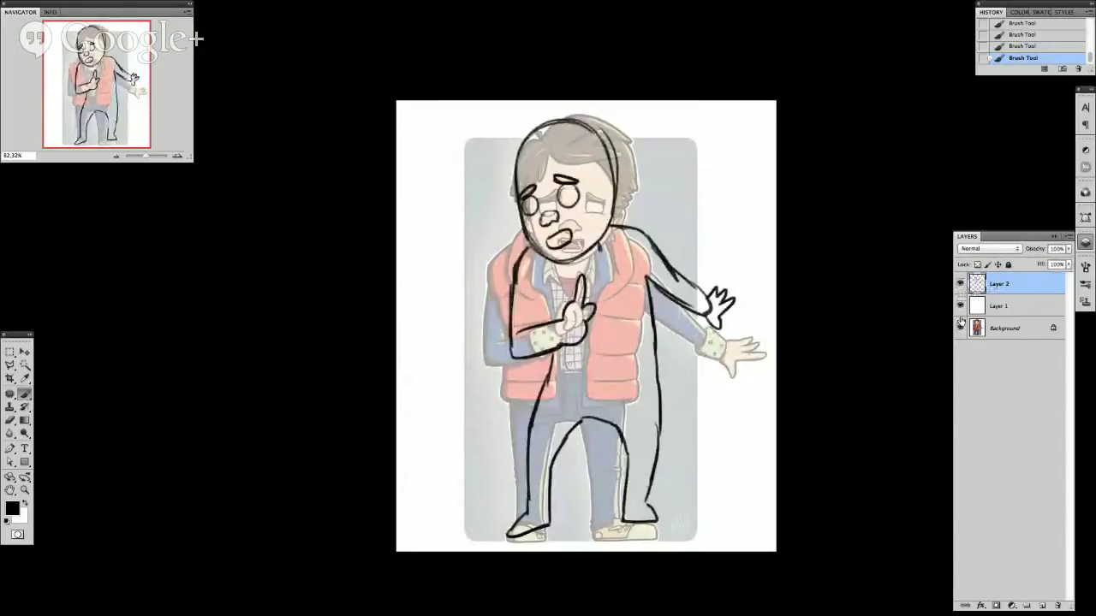
click(960, 306)
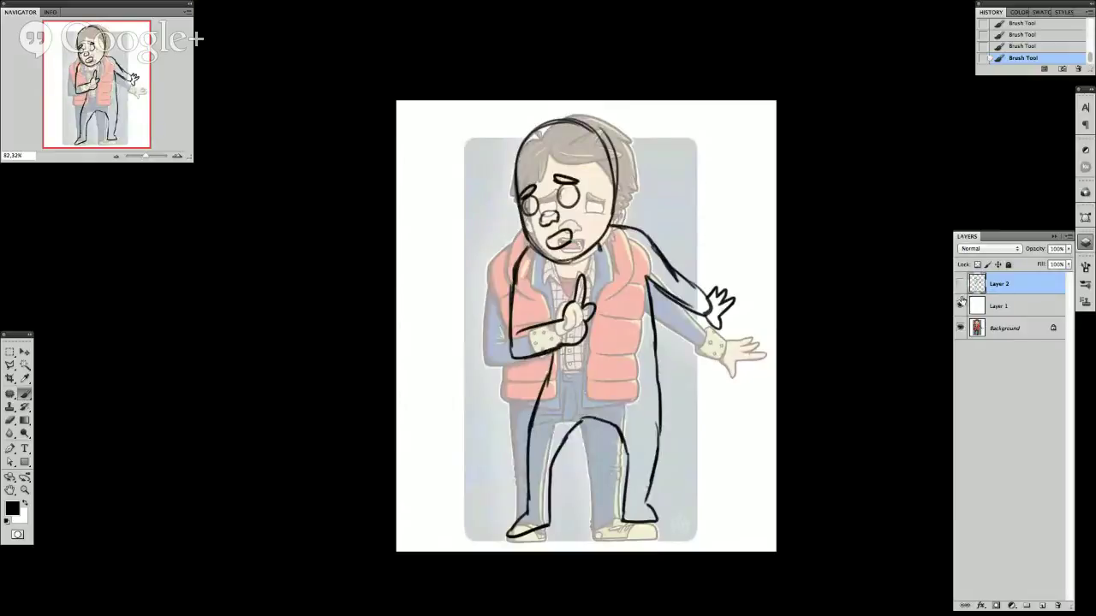
Toggle the white overlay layer's visibility and return to the local Photoshop window.
click(961, 301)
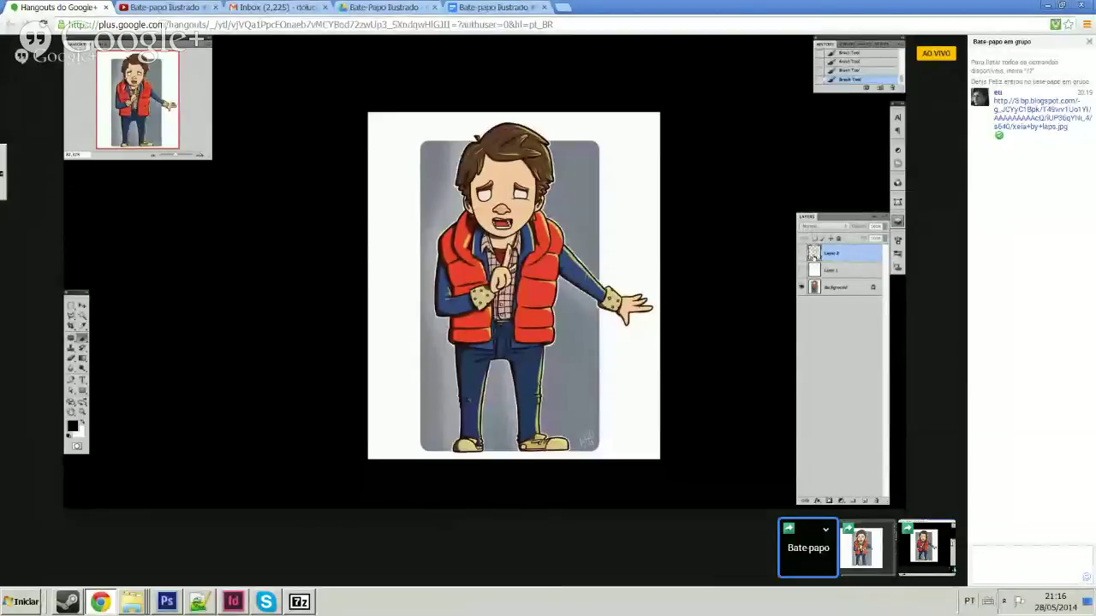
key(alt+Tab)
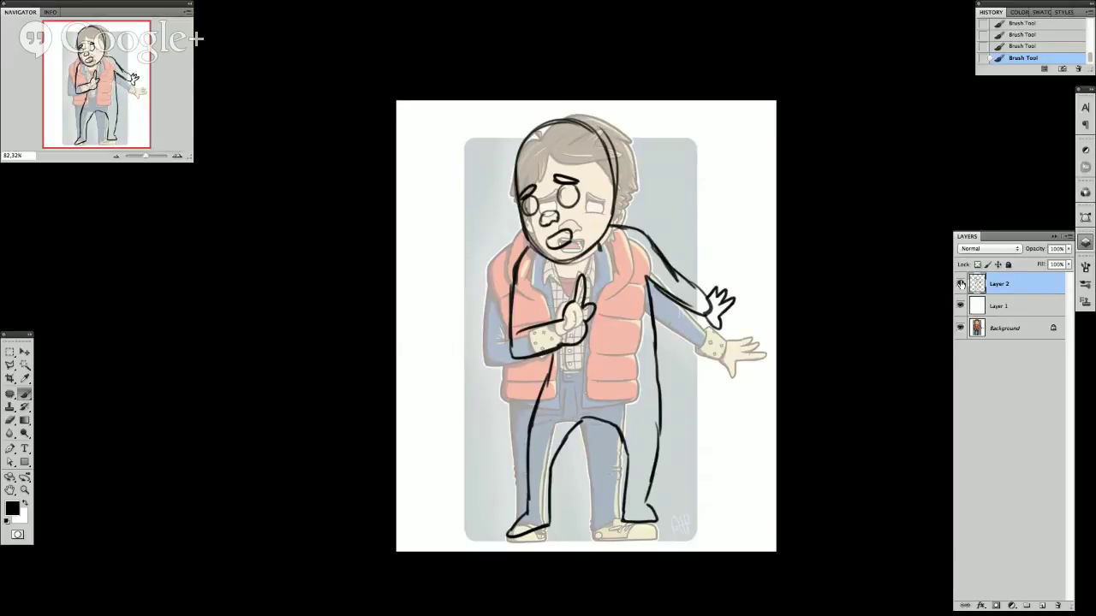
Turn off Layer 2's sketch and Layer 1's white overlay to reveal the full-colour original.
click(960, 284)
click(962, 303)
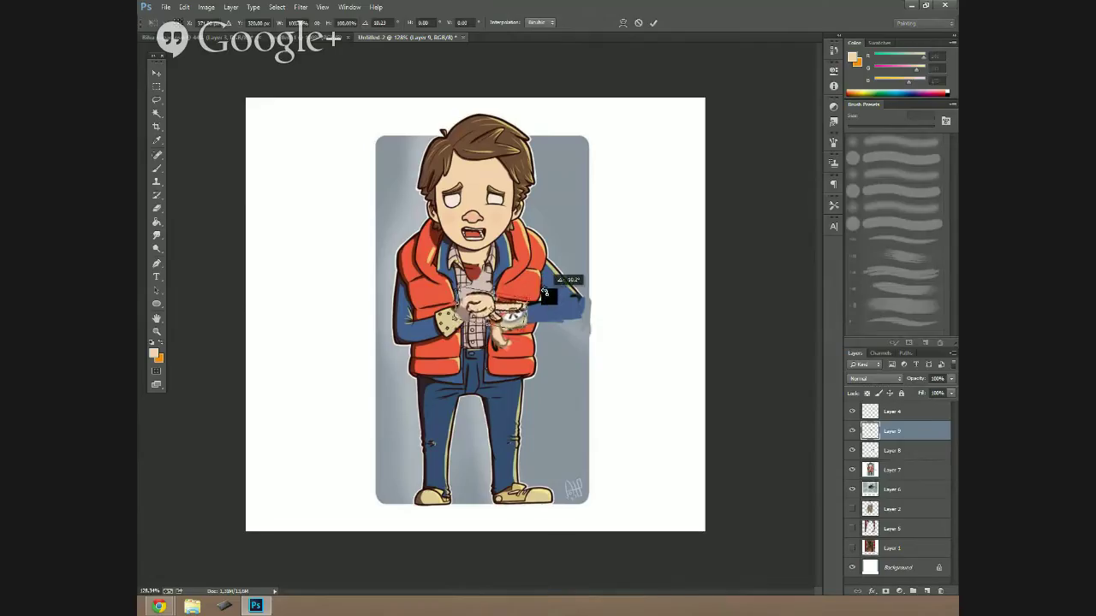
Scale down Layer 9's arm piece, bring it to the top of the stack, and nudge it up over the chest.
drag(562, 286, 517, 301)
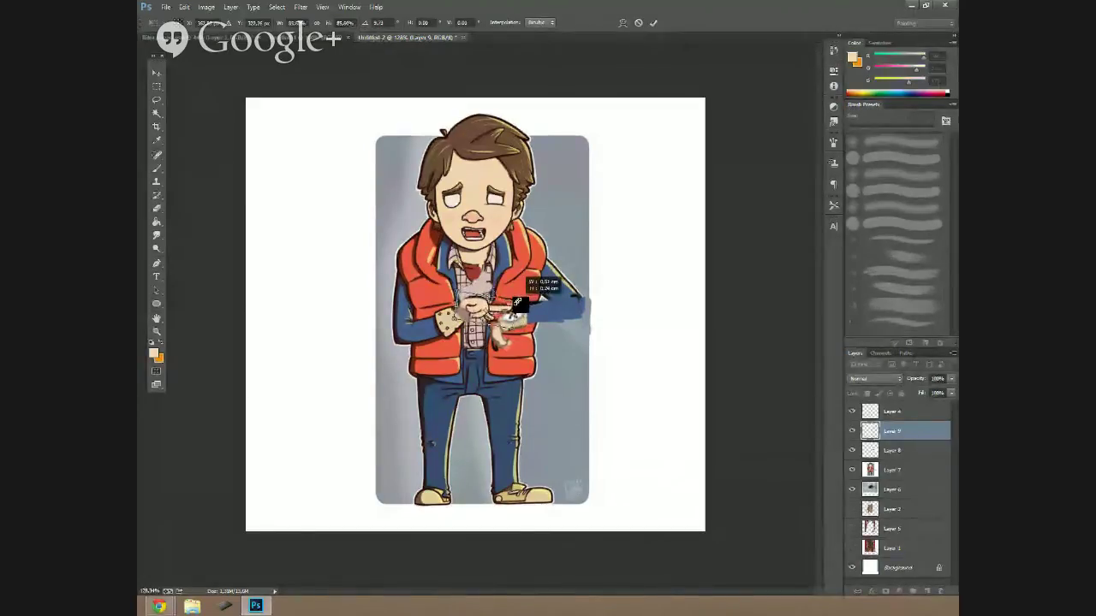
key(Return)
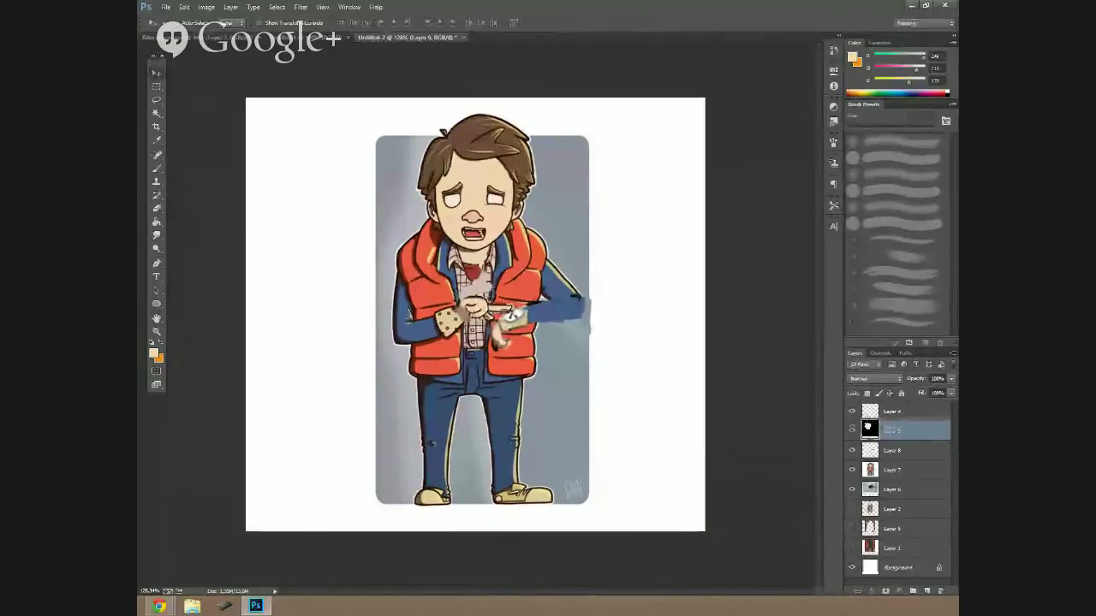
key(ctrl+bracketright)
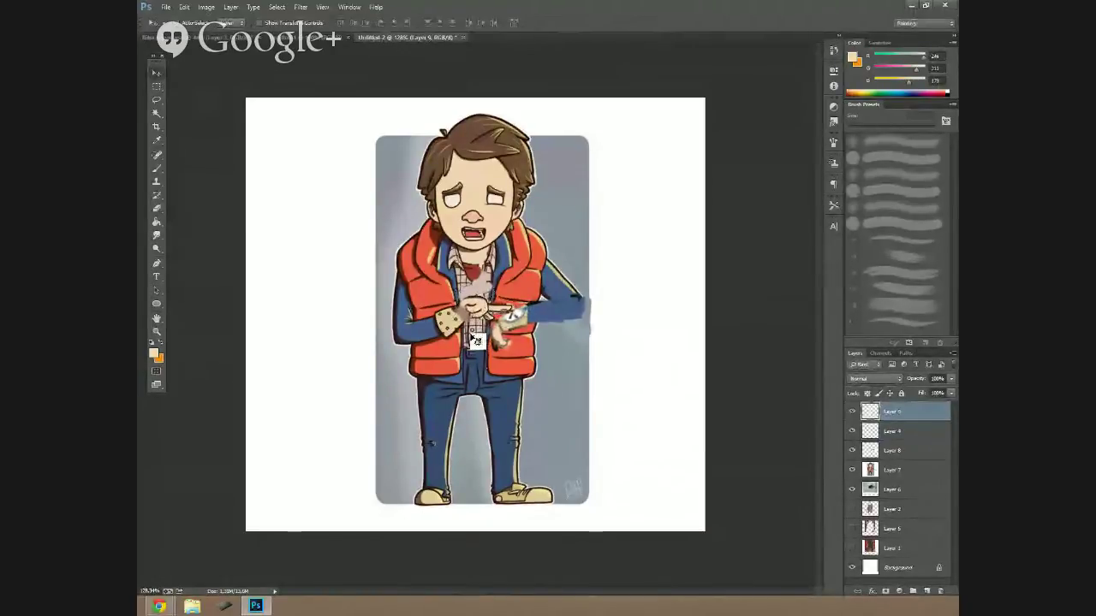
drag(475, 340, 476, 318)
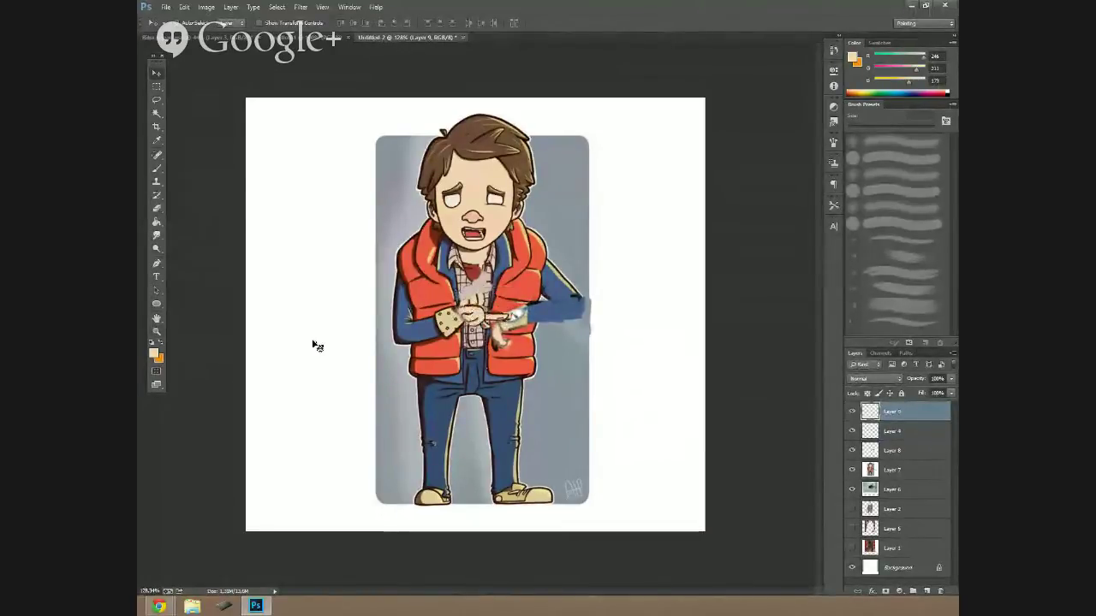
key(z)
click(474, 312)
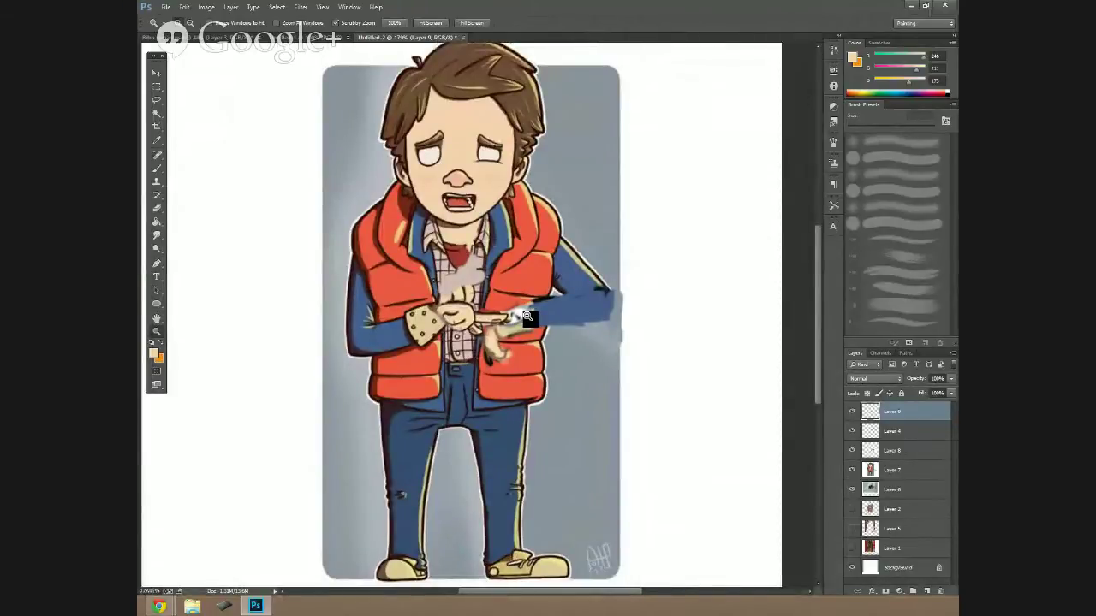
drag(526, 317, 494, 366)
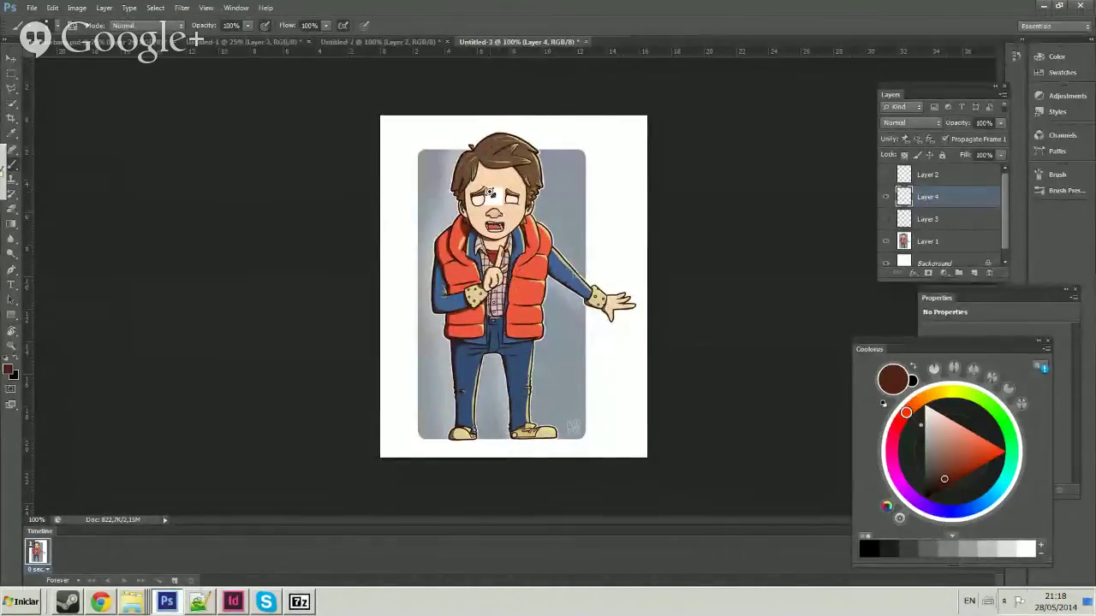
Paint pupils into both of the character's eyes, undoing a stray line across the vest.
click(506, 182)
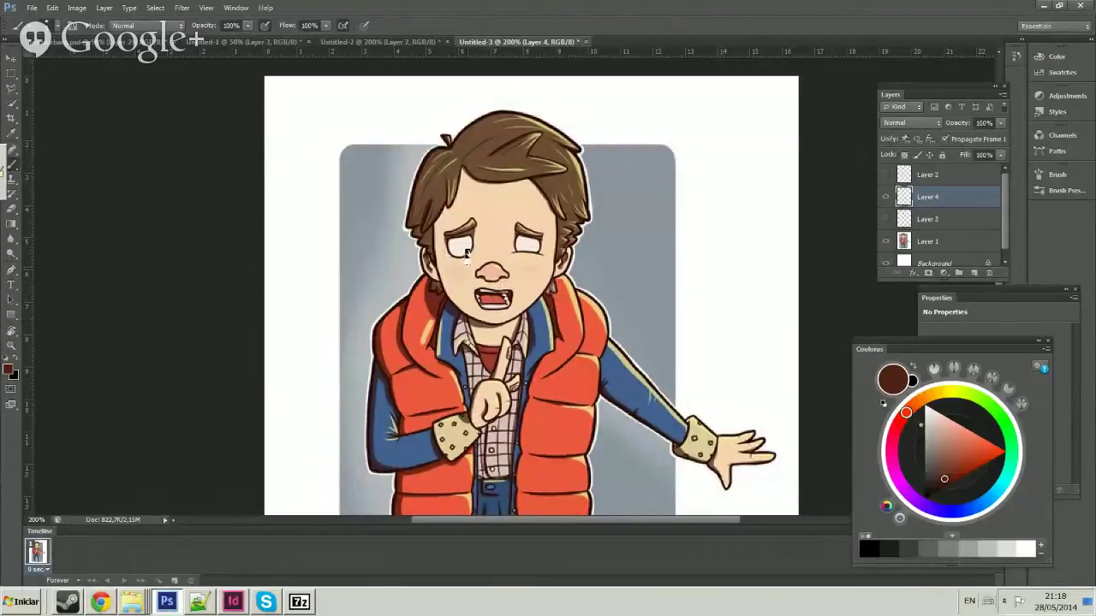
drag(460, 248, 462, 250)
drag(529, 243, 525, 254)
key(z)
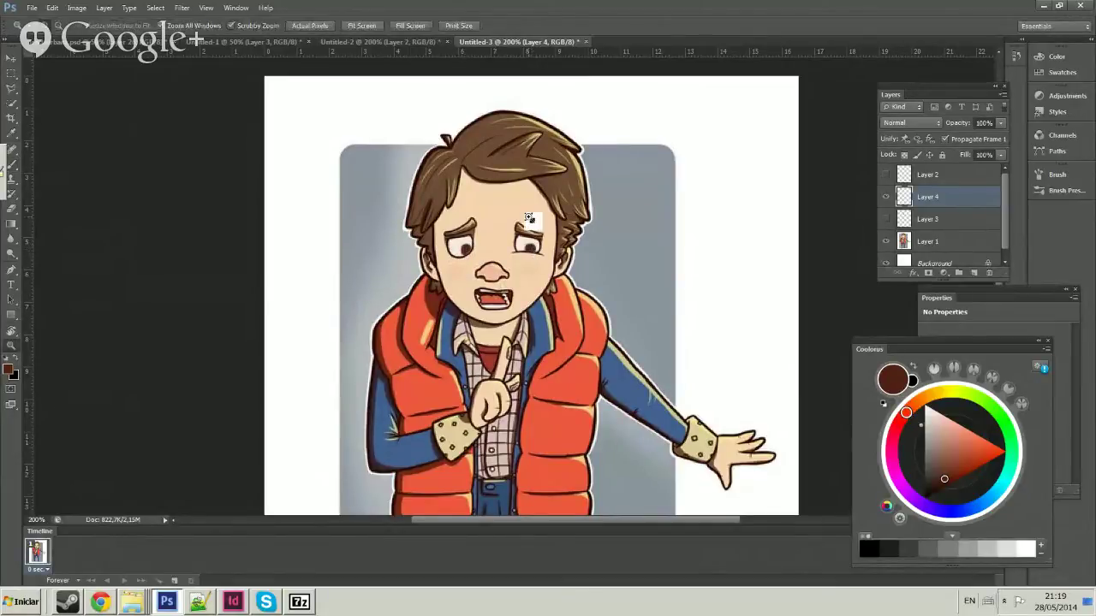
drag(535, 201, 519, 214)
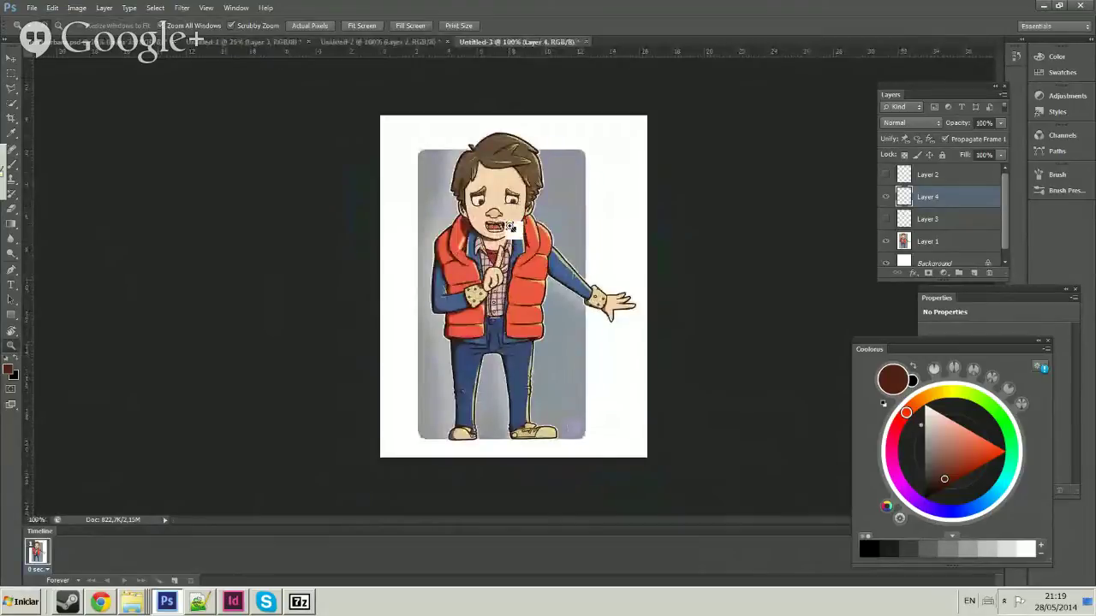
key(b)
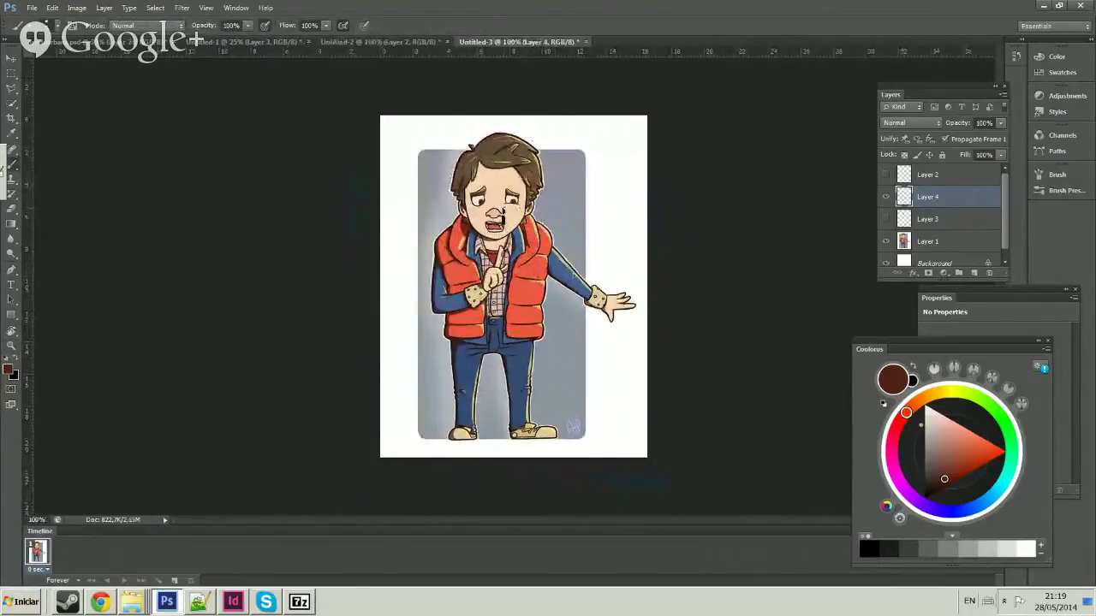
drag(494, 196, 563, 330)
key(ctrl+z)
On a new Layer 5, switch to blue to mark the wrist, then reorder the layer toward Layer 4.
click(973, 272)
click(1003, 451)
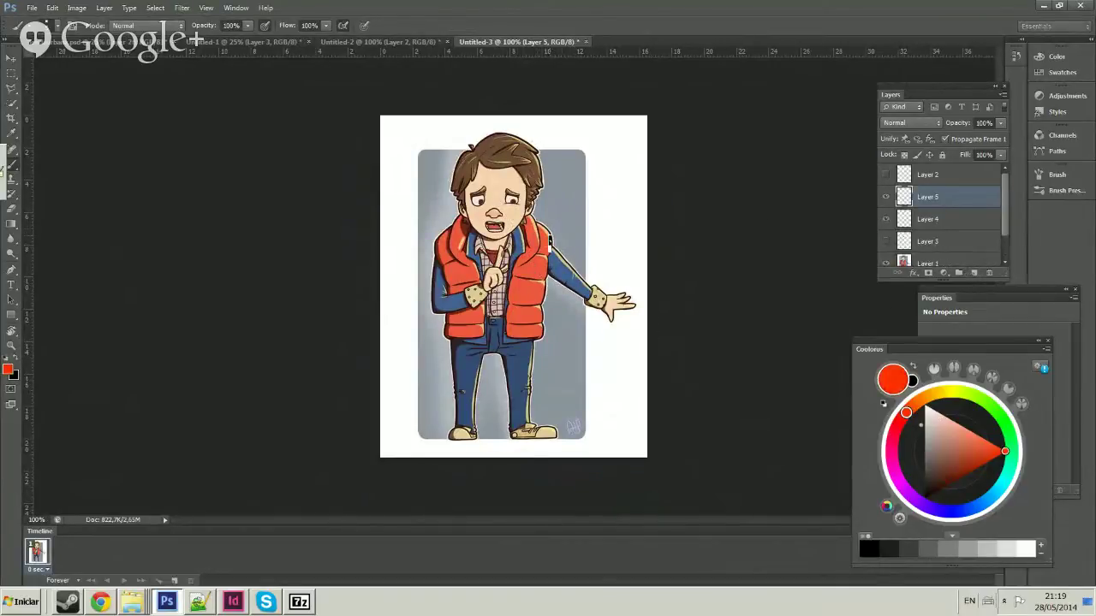
mouse_move(553, 250)
mouse_down()
mouse_move(548, 310)
mouse_move(514, 317)
mouse_move(537, 251)
mouse_move(546, 288)
mouse_move(512, 305)
mouse_move(537, 298)
mouse_move(515, 291)
mouse_move(551, 293)
mouse_move(515, 300)
mouse_move(553, 311)
mouse_move(566, 301)
mouse_move(539, 261)
mouse_move(545, 287)
mouse_move(526, 302)
mouse_move(512, 263)
mouse_move(535, 278)
mouse_up()
click(985, 501)
mouse_move(501, 233)
mouse_down()
mouse_move(546, 275)
mouse_move(509, 218)
mouse_move(508, 230)
mouse_move(485, 220)
mouse_move(530, 289)
mouse_move(514, 226)
mouse_move(522, 274)
mouse_up()
key(ctrl+z)
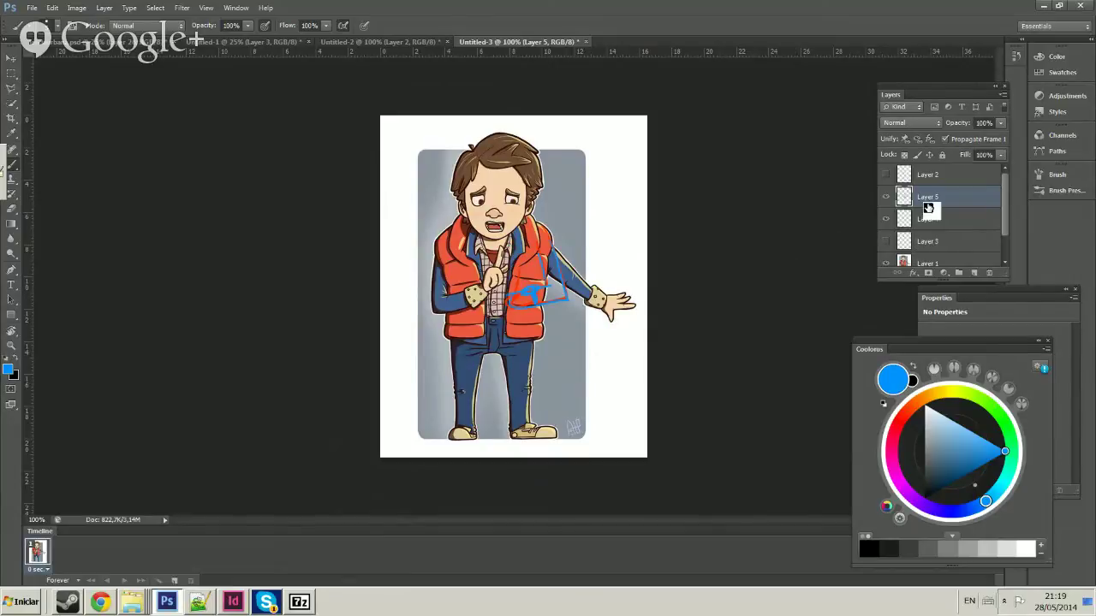
drag(906, 198, 895, 213)
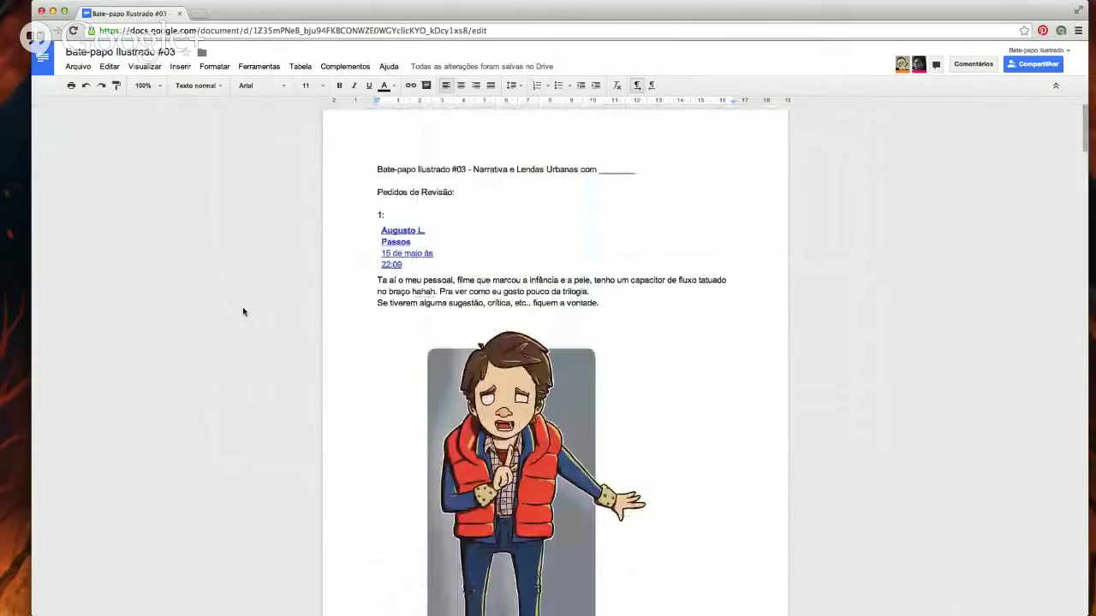
scroll(243, 308, down, 5)
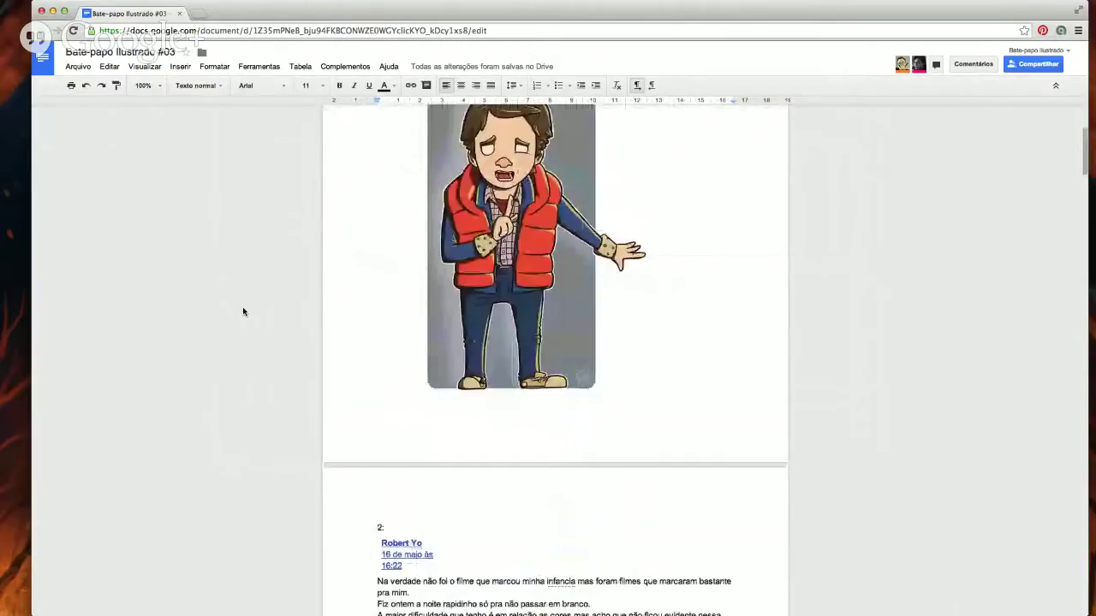
Scroll past the Marty and Nausicaa entries to the Operação Condor desert painting.
scroll(242, 311, down, 10)
scroll(242, 311, down, 10)
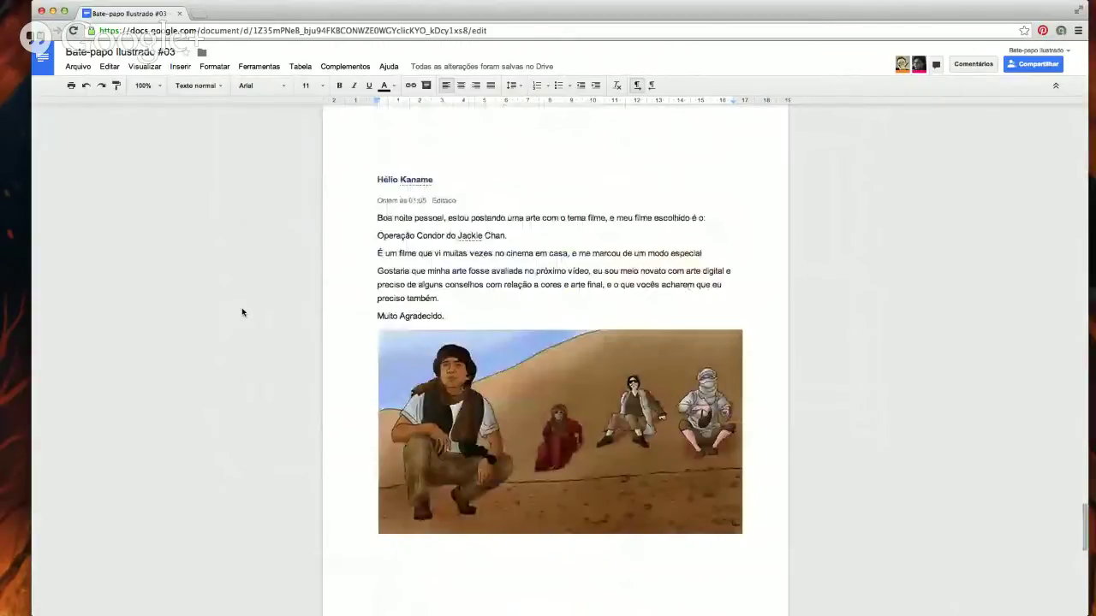
scroll(242, 312, up, 1)
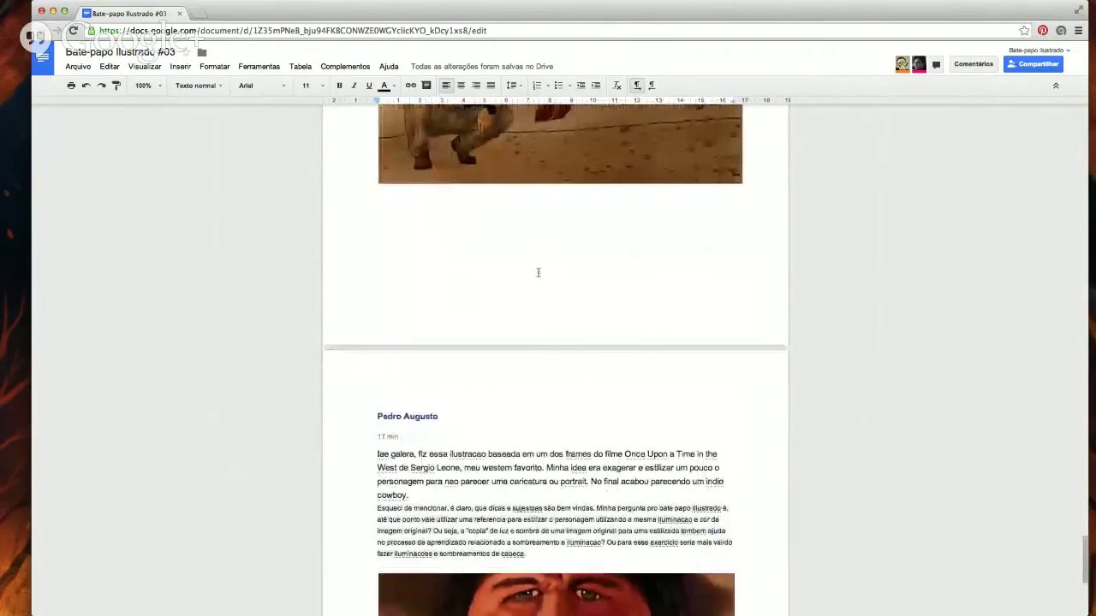
Scroll back up the submissions to the black-and-white running-man illustration.
scroll(539, 272, down, 3)
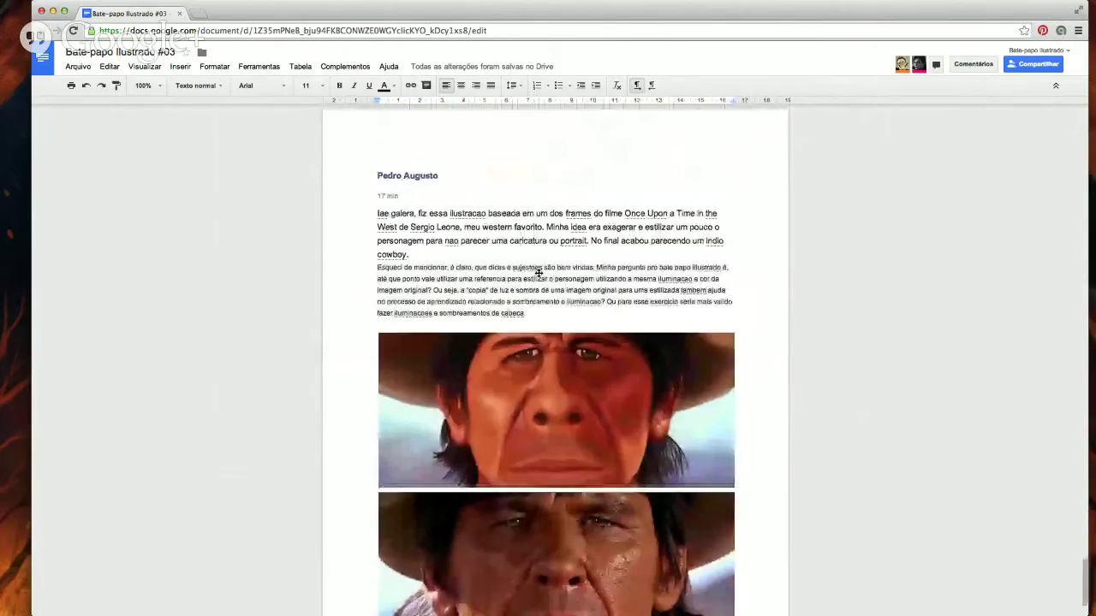
scroll(539, 272, up, 5)
scroll(644, 278, down, 15)
scroll(643, 278, up, 2)
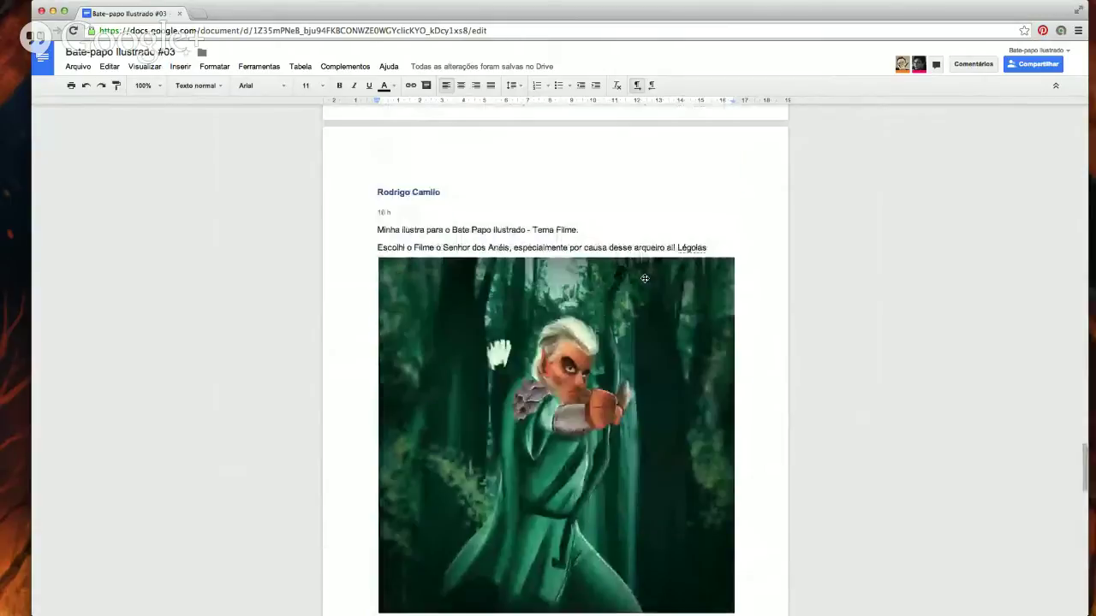
scroll(644, 278, down, 10)
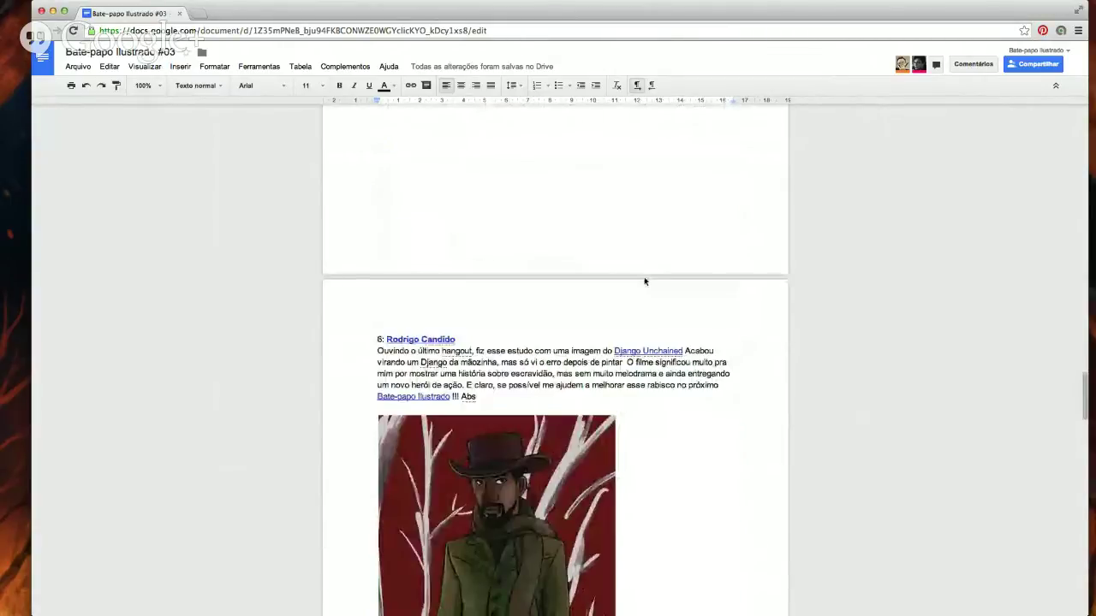
scroll(645, 281, up, 15)
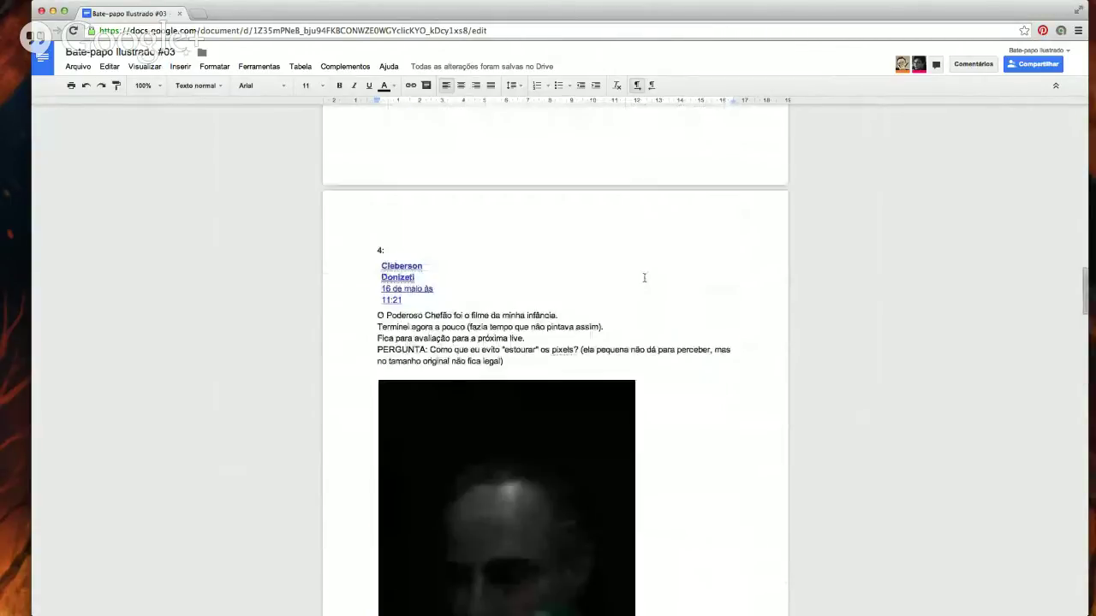
scroll(644, 278, up, 8)
scroll(643, 278, up, 3)
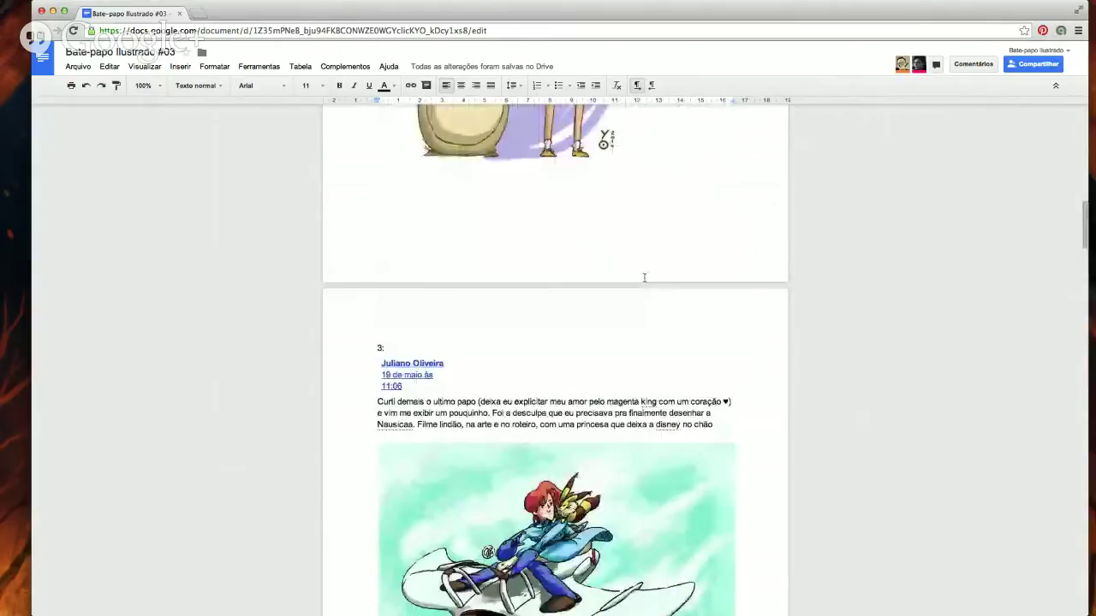
scroll(644, 278, up, 15)
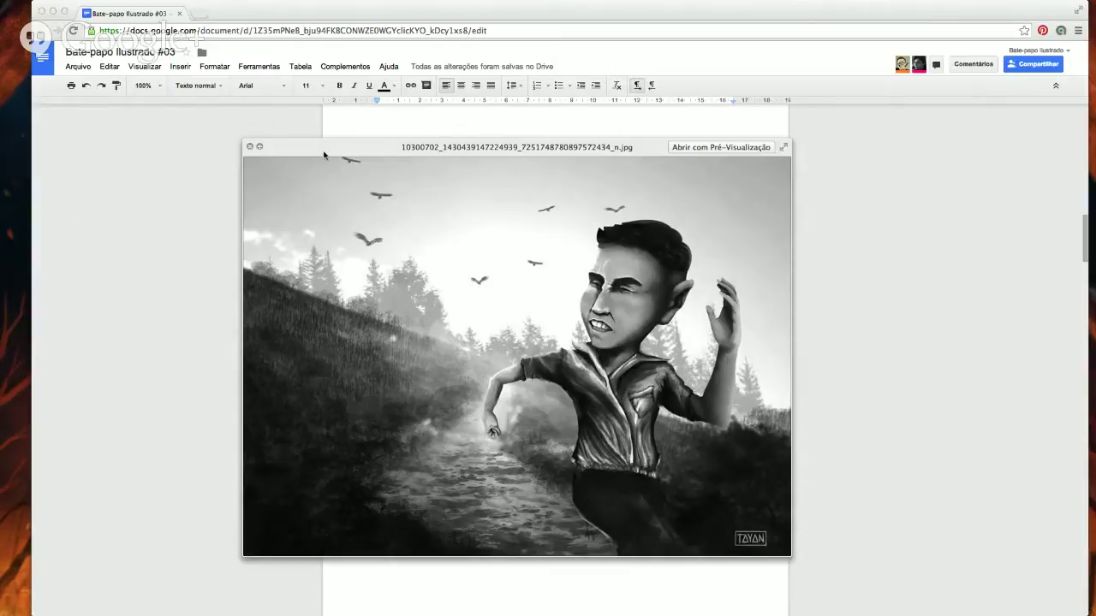
Dismiss the Quick Look preview of the running-man image.
click(325, 147)
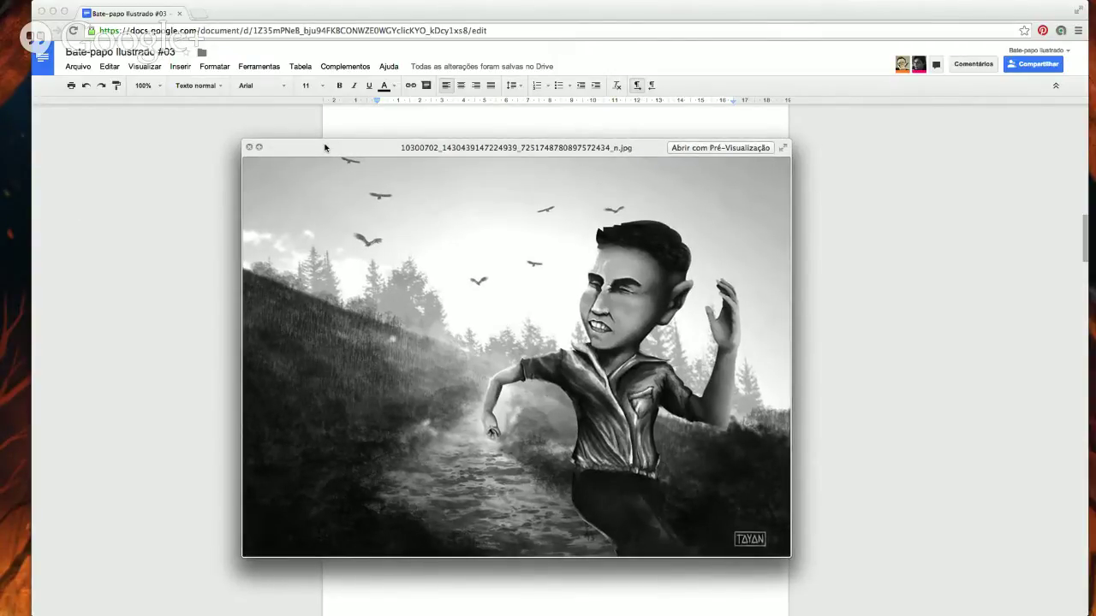
key(space)
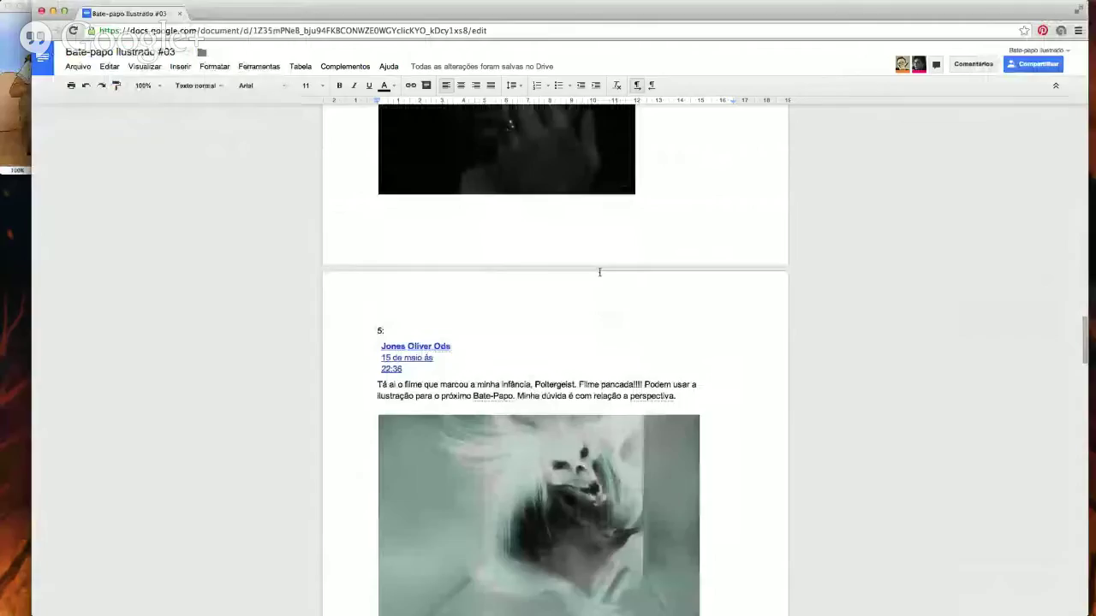
Scroll past the gunslinger and Legolas posts and select the desert scene painting.
scroll(599, 270, down, 10)
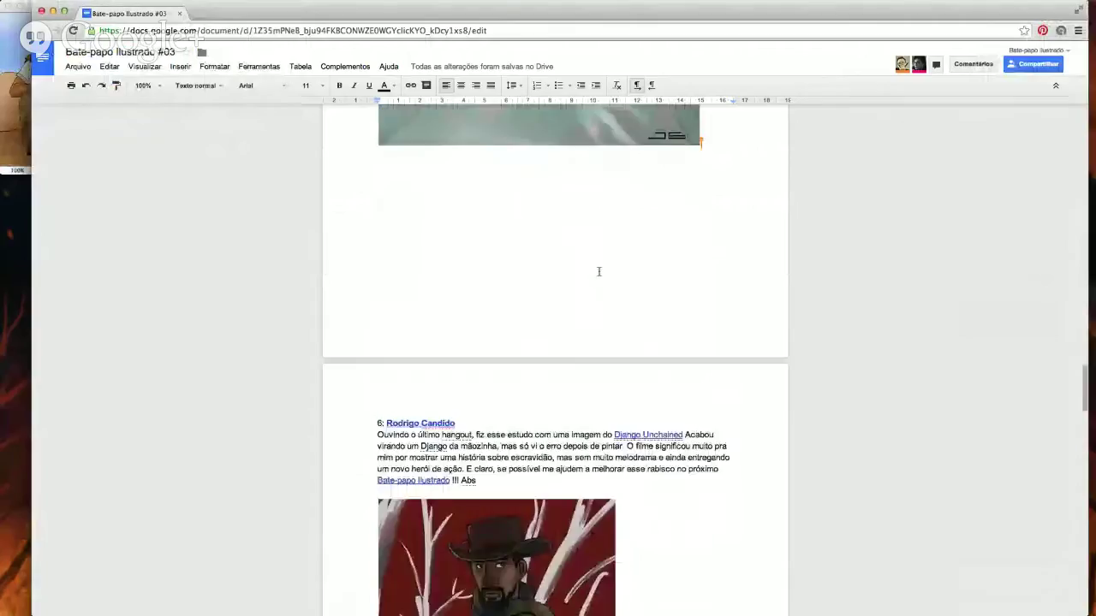
scroll(599, 271, down, 5)
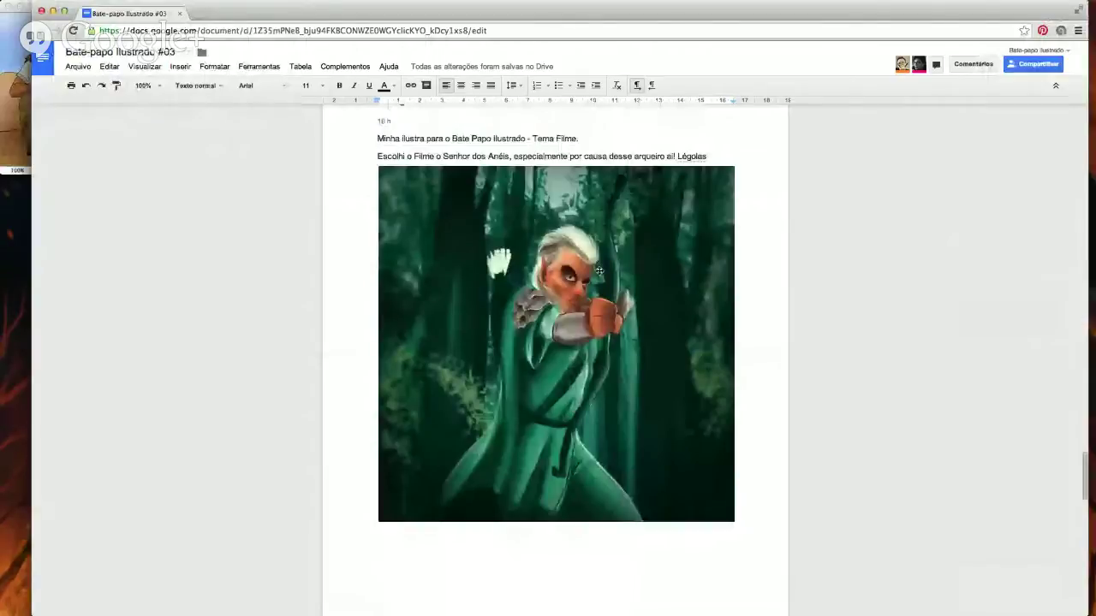
scroll(599, 271, down, 5)
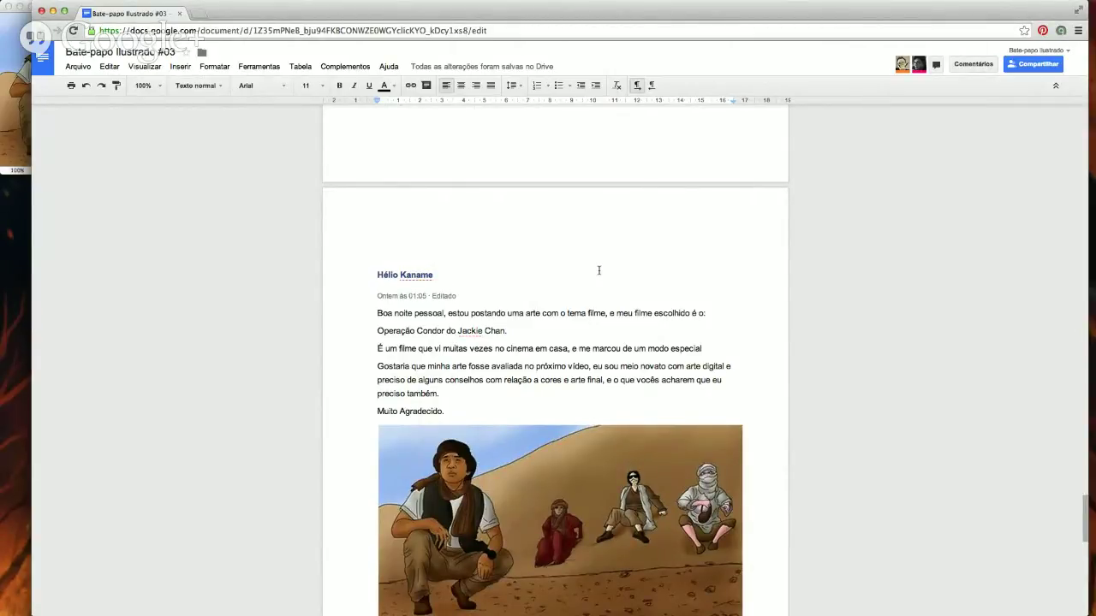
scroll(598, 267, down, 5)
click(598, 267)
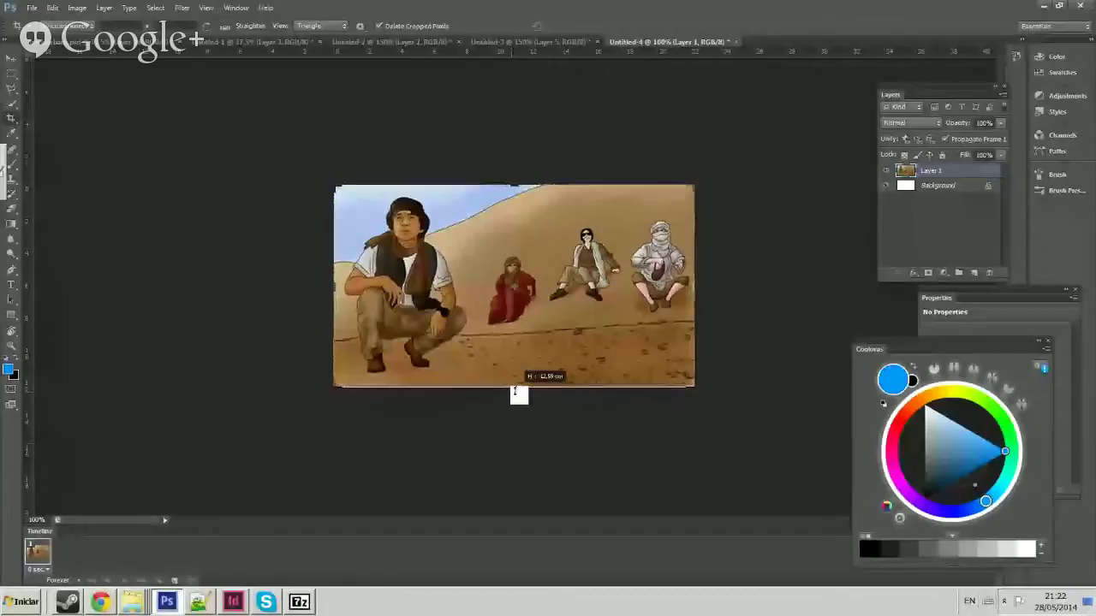
Adjust the crop frame around the desert painting.
drag(518, 391, 513, 387)
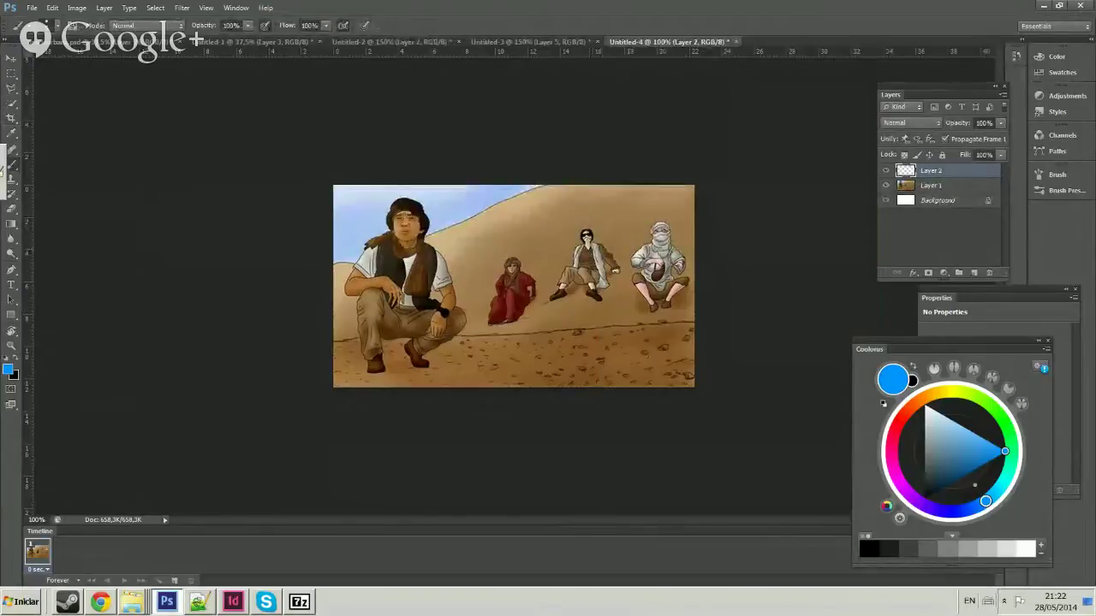
Enlarge the brush from 33 px to 54 px and sample the sand colour from the painting.
right_click(589, 259)
mouse_move(626, 300)
mouse_down()
mouse_move(636, 300)
mouse_move(621, 279)
mouse_up()
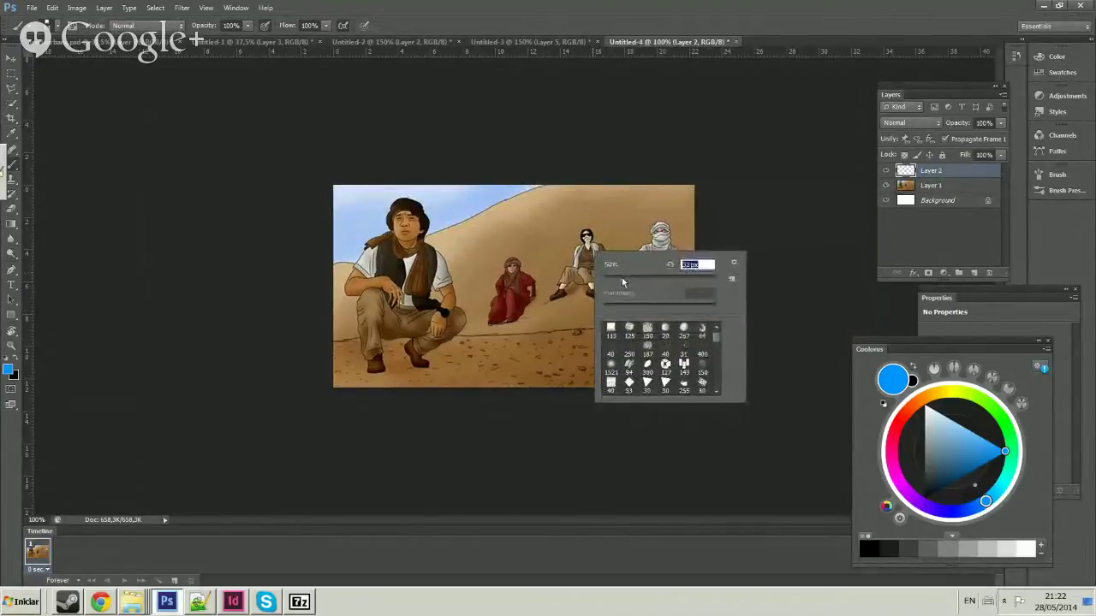
key(Return)
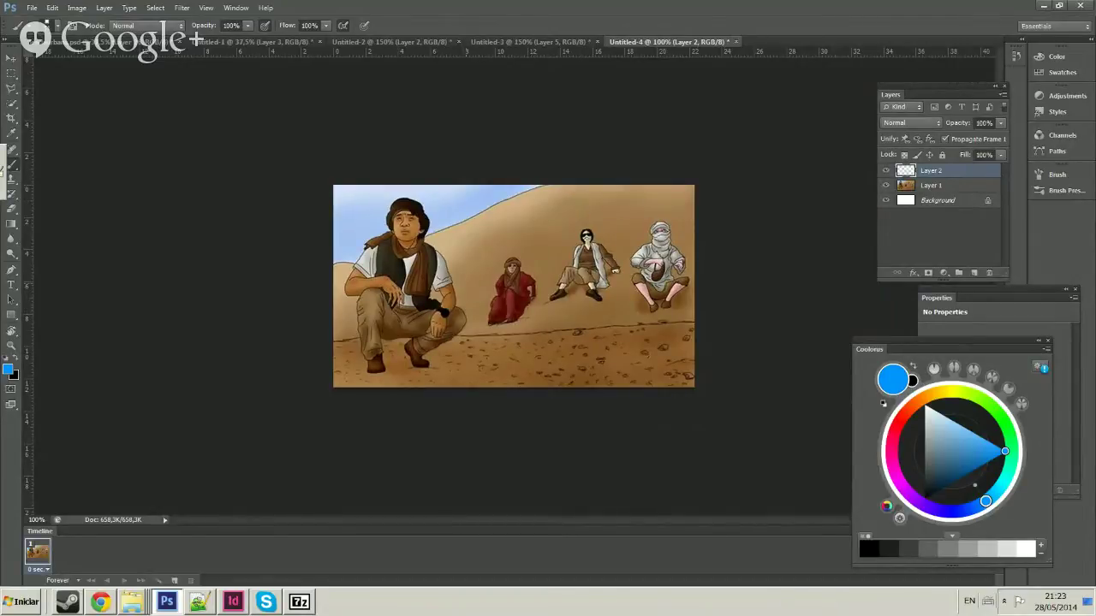
alt+click(492, 221)
Shrink the brush and paint sand dust along the ground below the red figure.
right_click(589, 291)
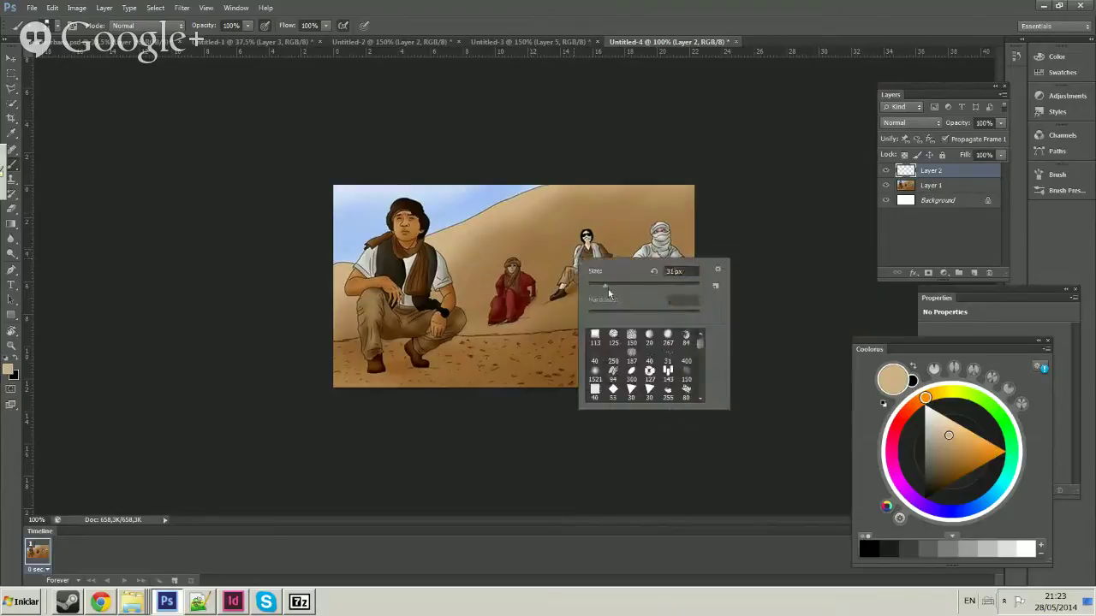
click(493, 333)
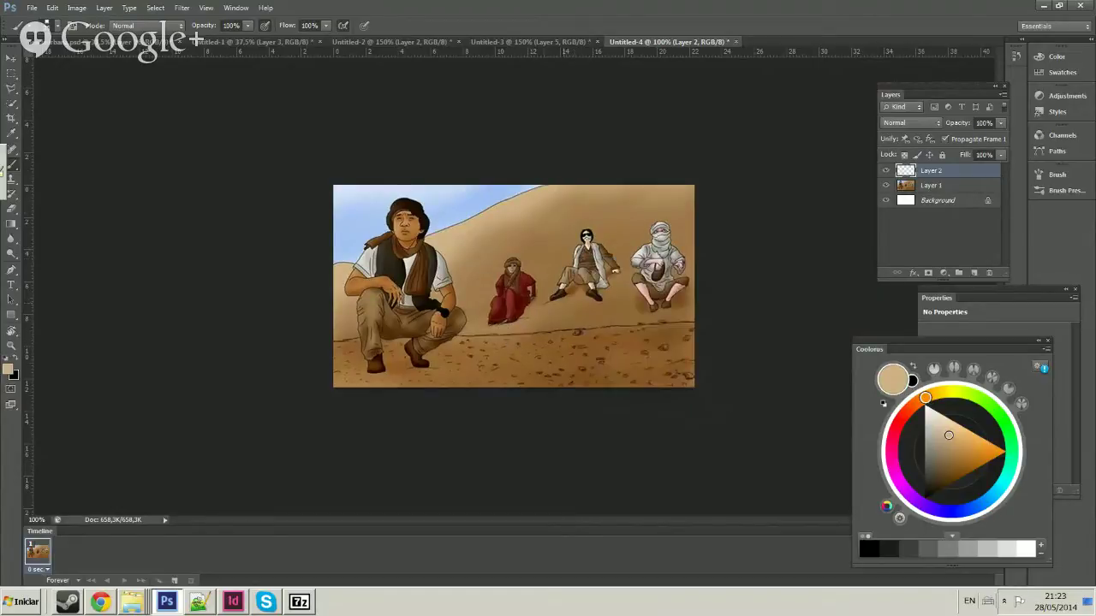
right_click(639, 328)
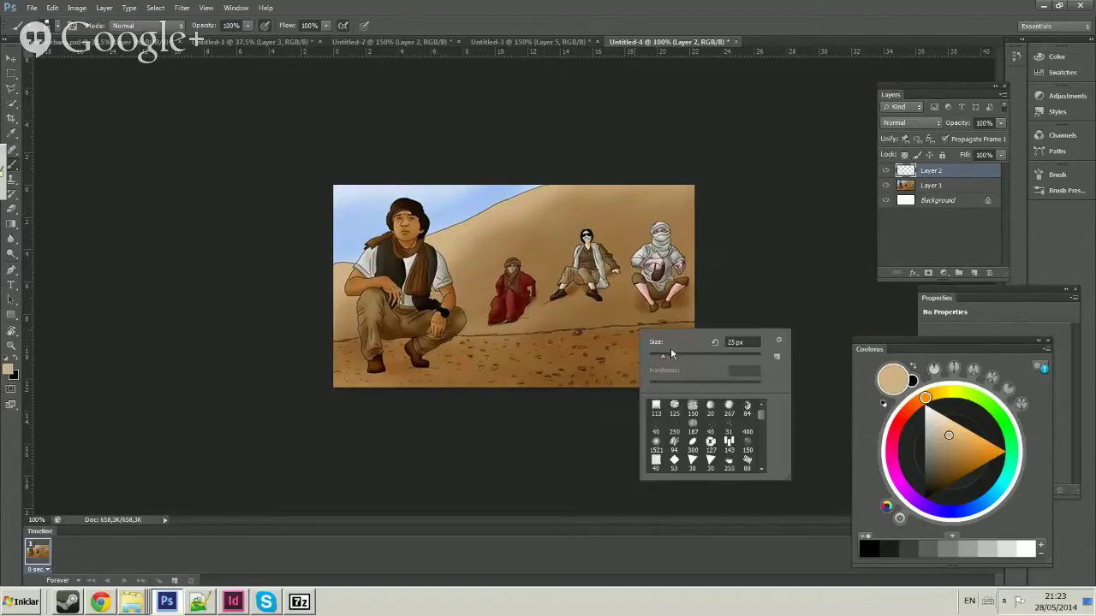
drag(671, 354, 660, 353)
mouse_move(518, 320)
mouse_down()
mouse_move(488, 330)
mouse_move(613, 294)
mouse_up()
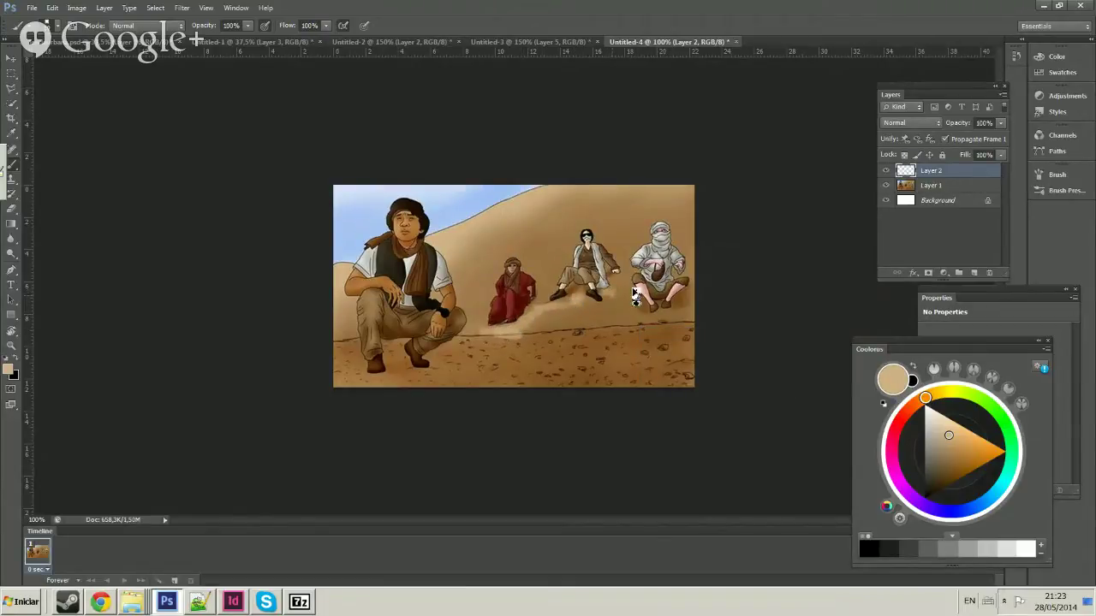
Sample brown and sand tones, switch to a textured brush tip, and brush faint dust between the figures.
alt+click(593, 287)
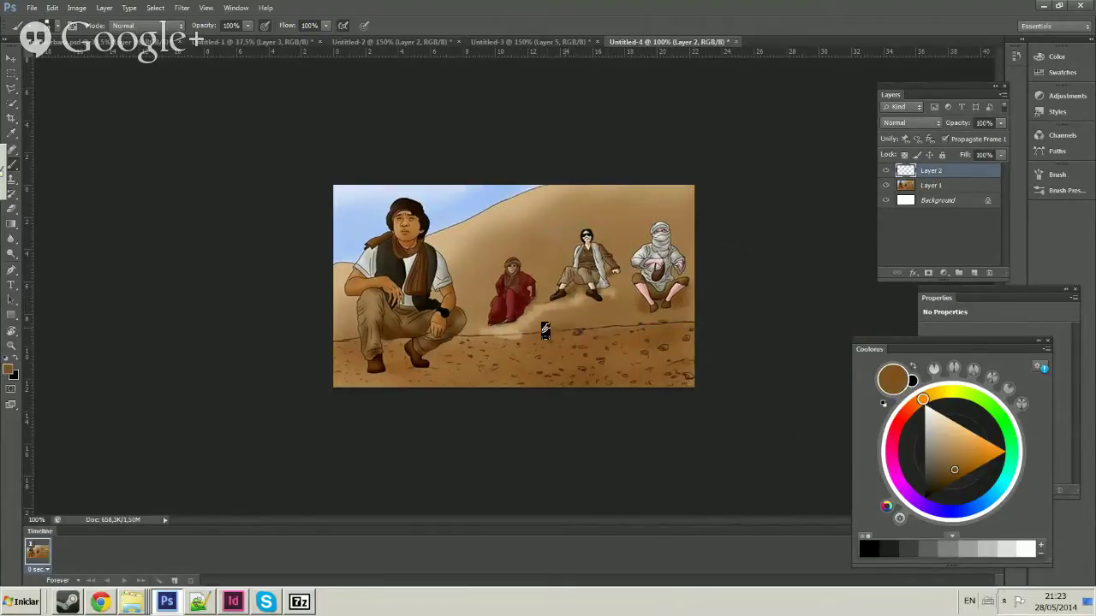
alt+click(519, 334)
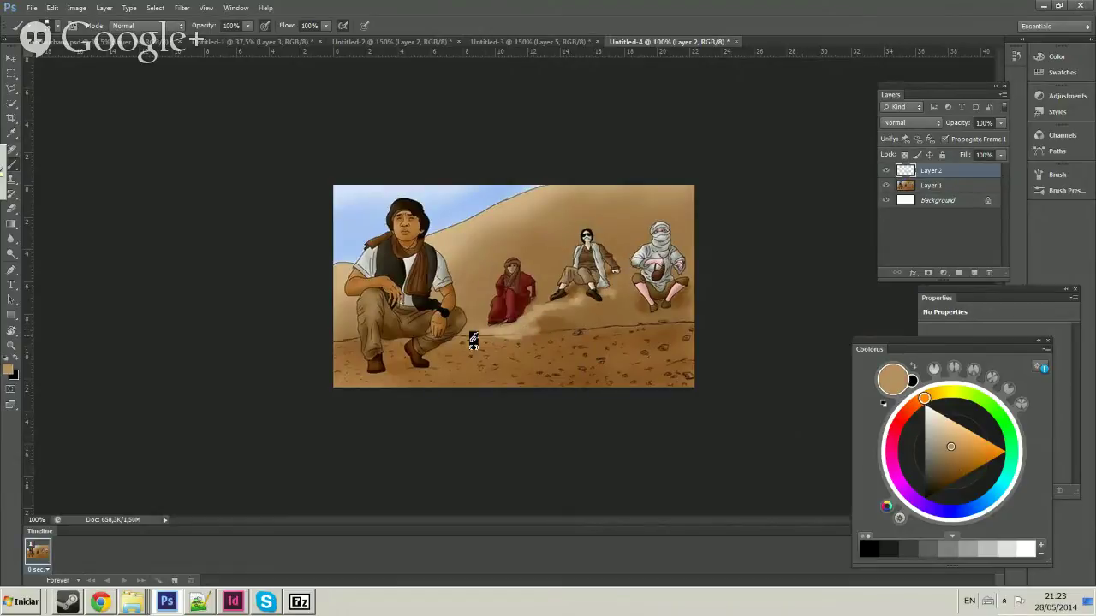
alt+click(550, 272)
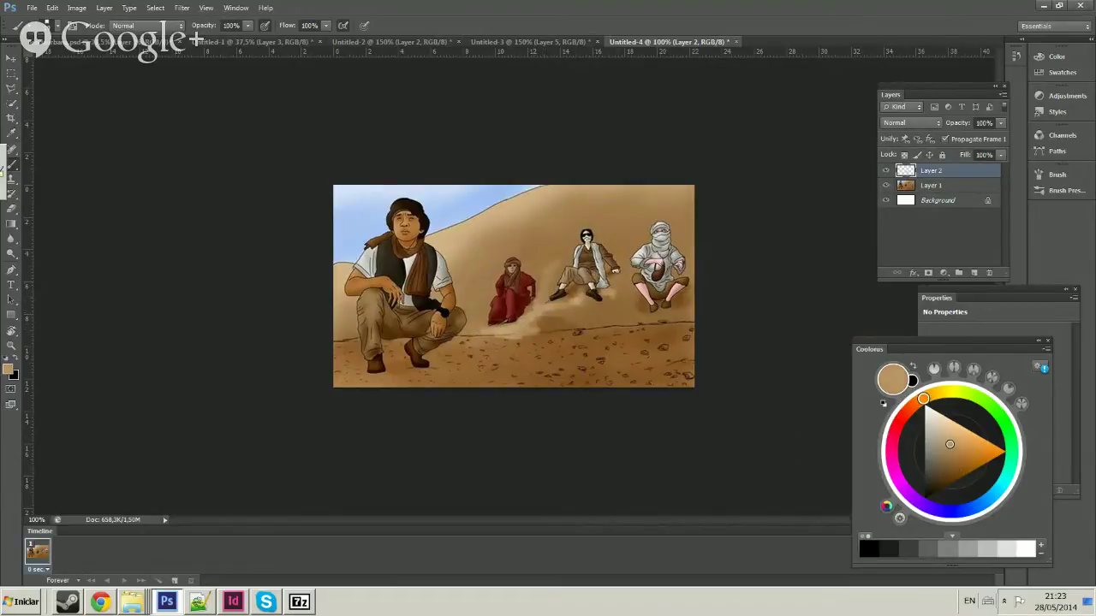
right_click(649, 247)
click(778, 280)
click(547, 270)
mouse_move(548, 271)
mouse_down()
mouse_move(545, 223)
mouse_move(478, 262)
mouse_up()
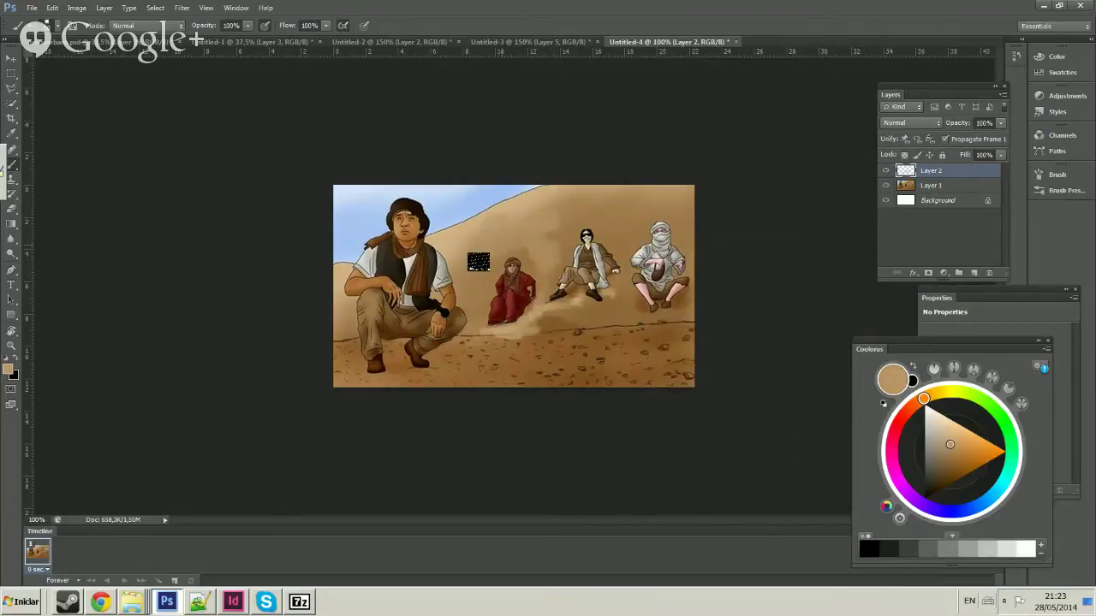
Sample light and dark sand tones from the upper dune and the red-robed figure, then position the pasted movie still.
alt+click(530, 209)
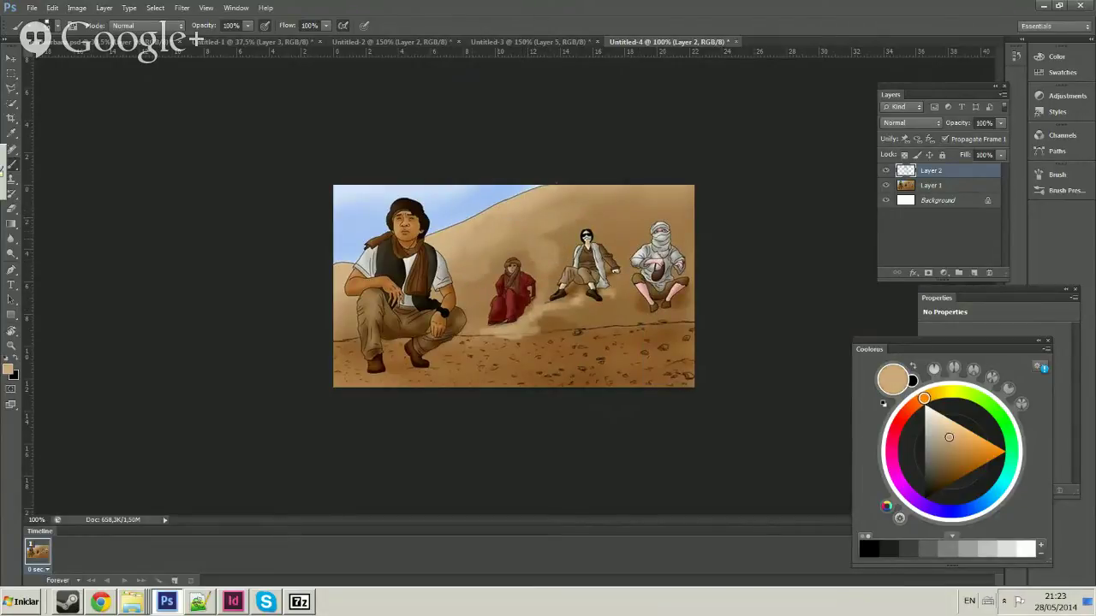
alt+click(476, 236)
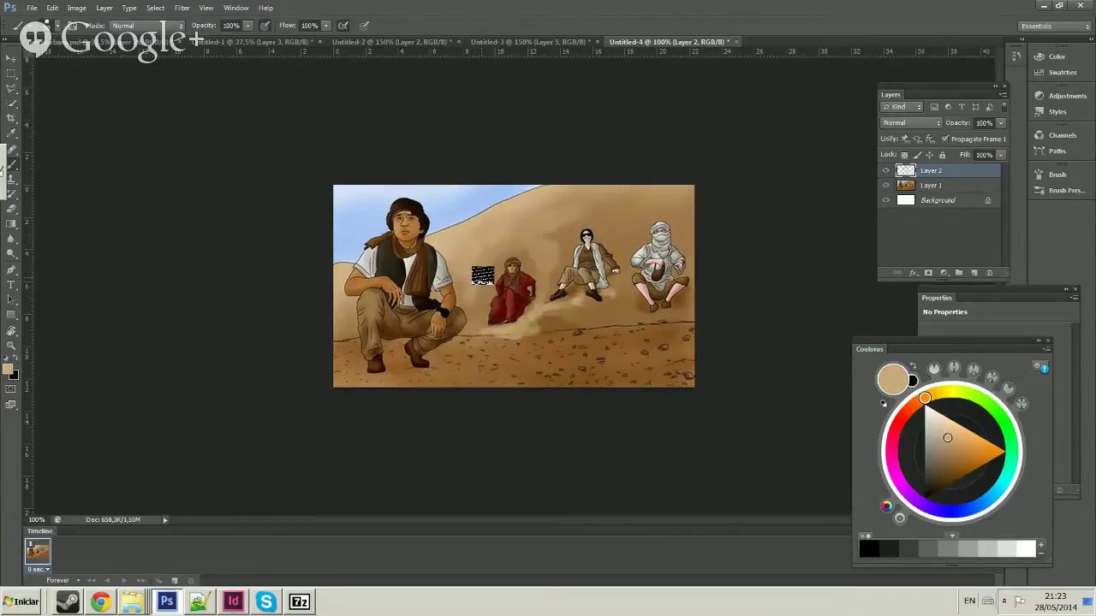
alt+click(545, 212)
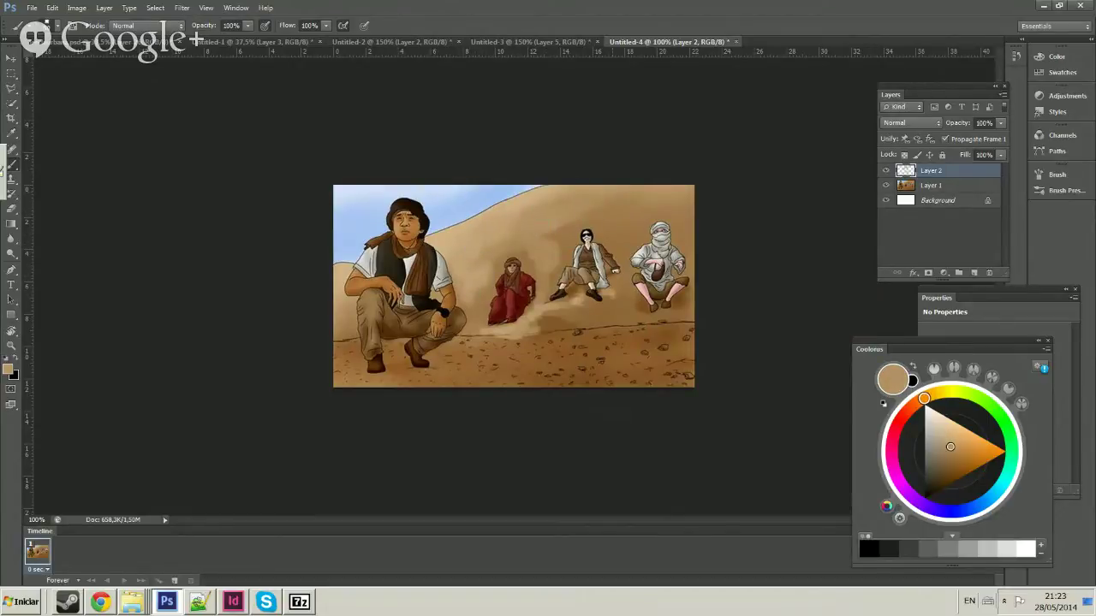
alt+click(505, 240)
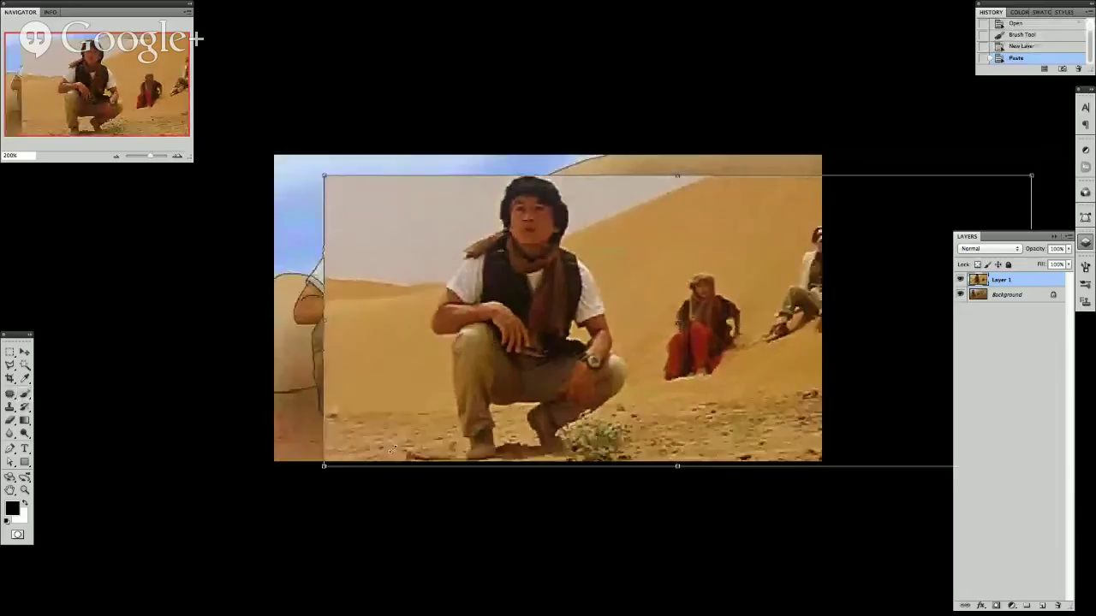
drag(559, 356, 402, 378)
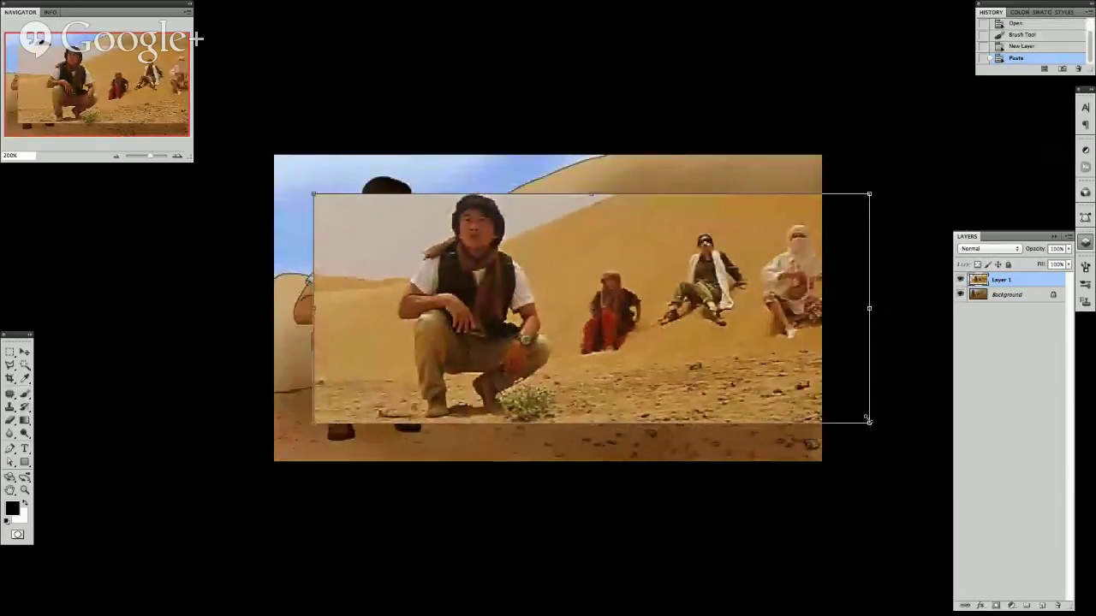
Scale the pasted movie still down to the painting's framing and commit the transform.
drag(868, 420, 805, 400)
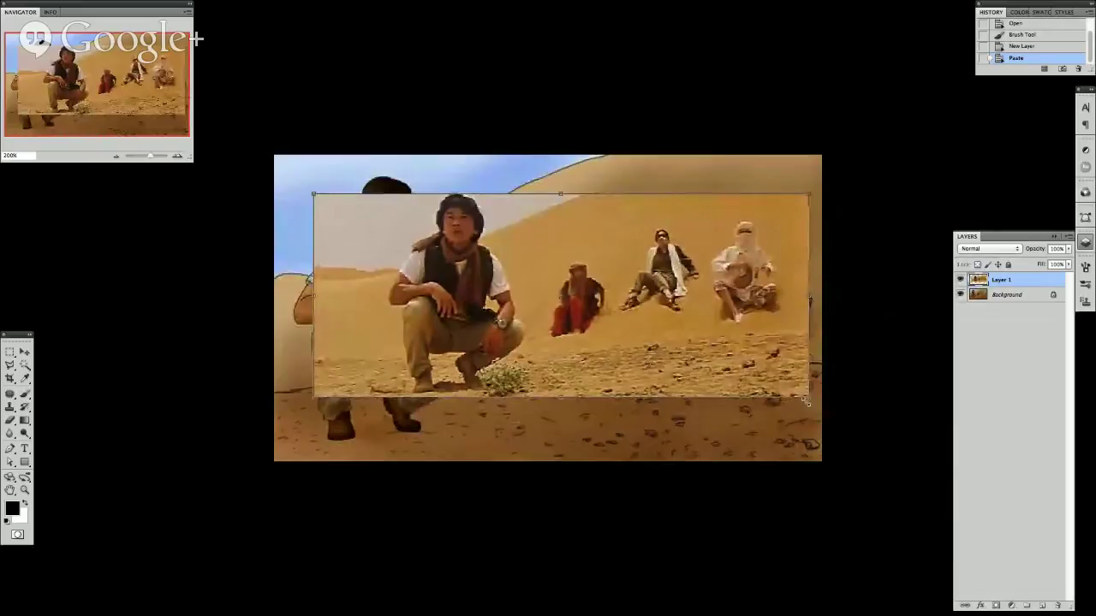
key(Return)
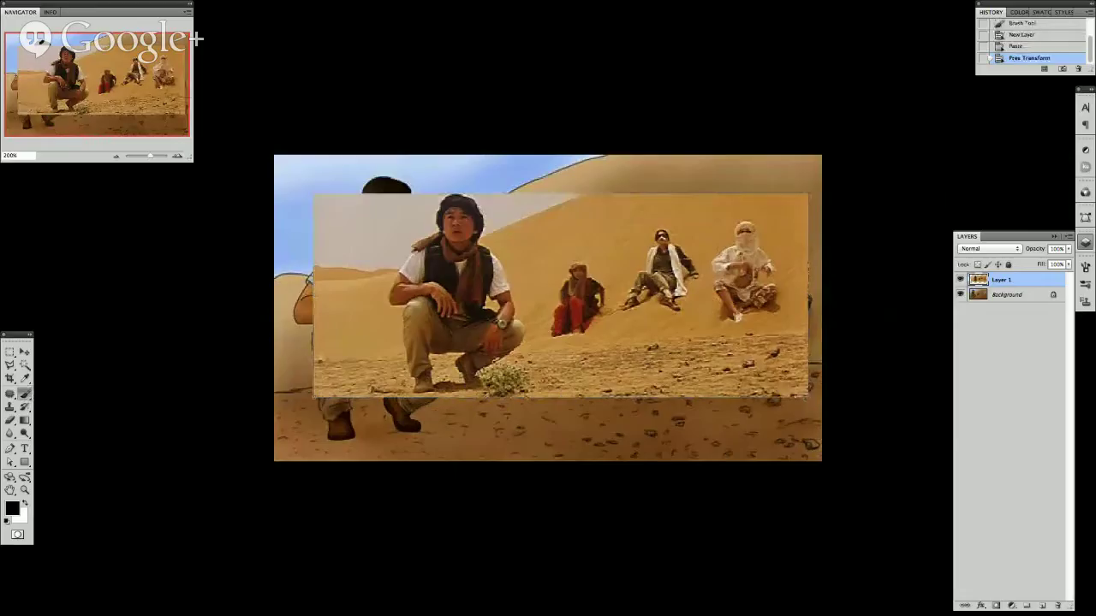
key(Tab)
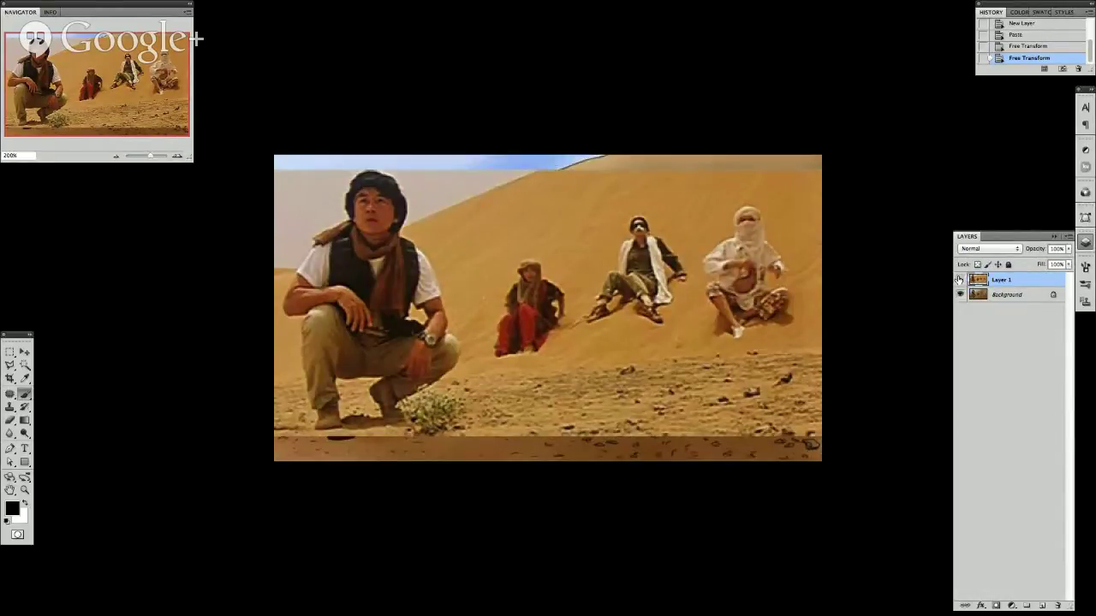
Toggle Layer 1's visibility repeatedly to compare the movie still with the painting, ending with it hidden.
click(960, 280)
click(959, 280)
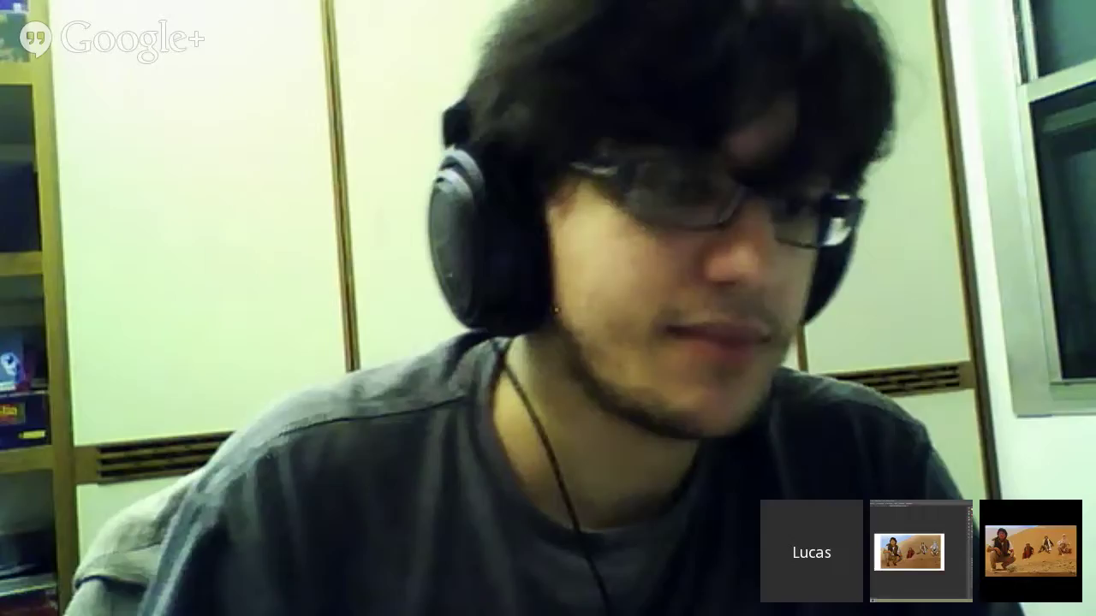
click(960, 280)
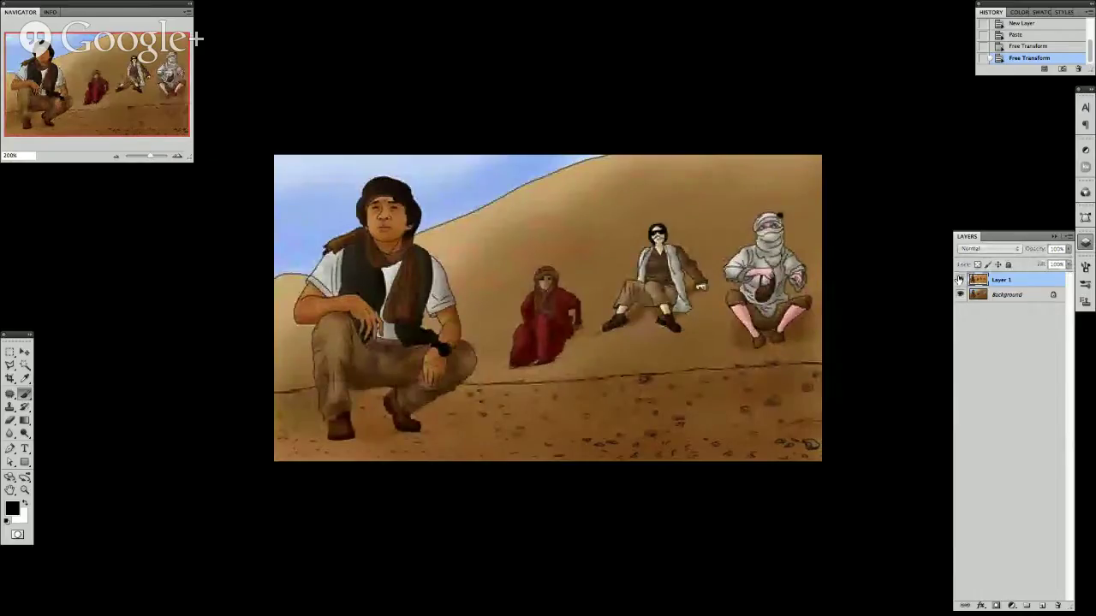
click(960, 280)
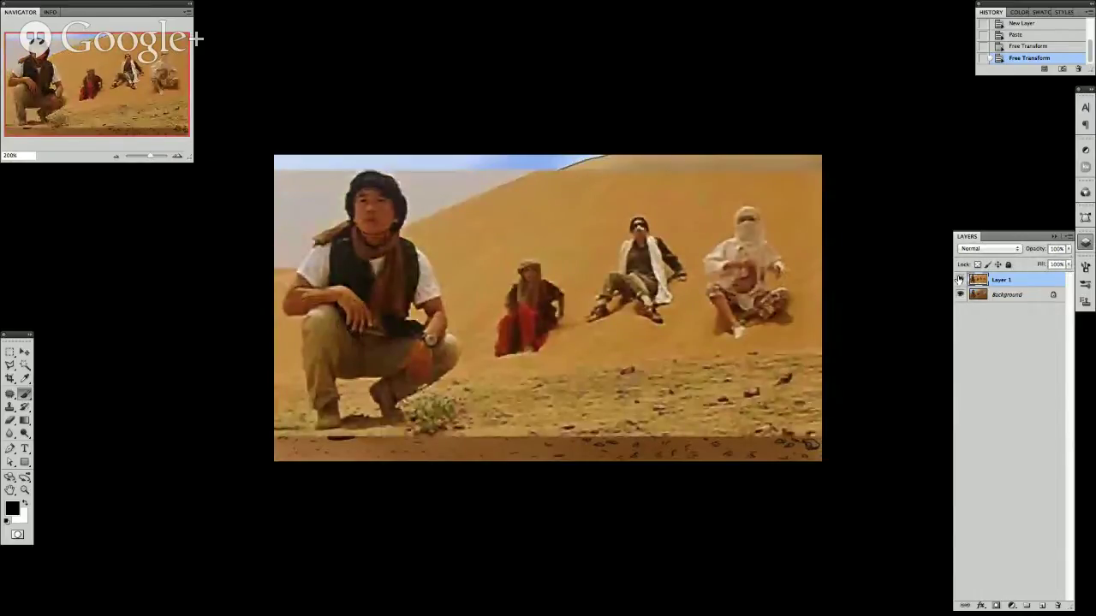
click(960, 280)
click(960, 280)
click(960, 280)
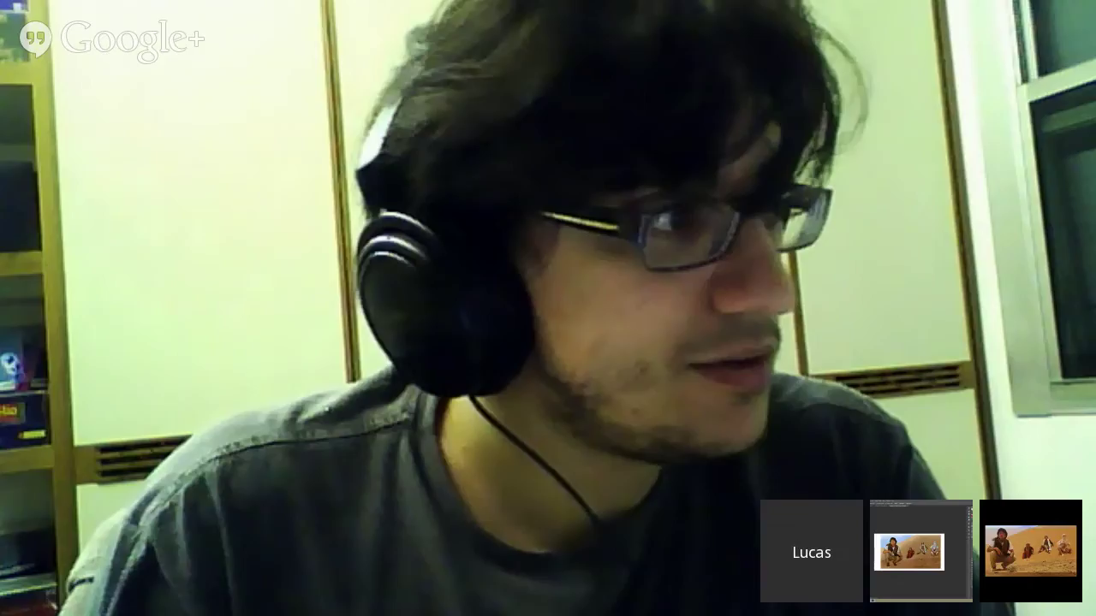
click(959, 280)
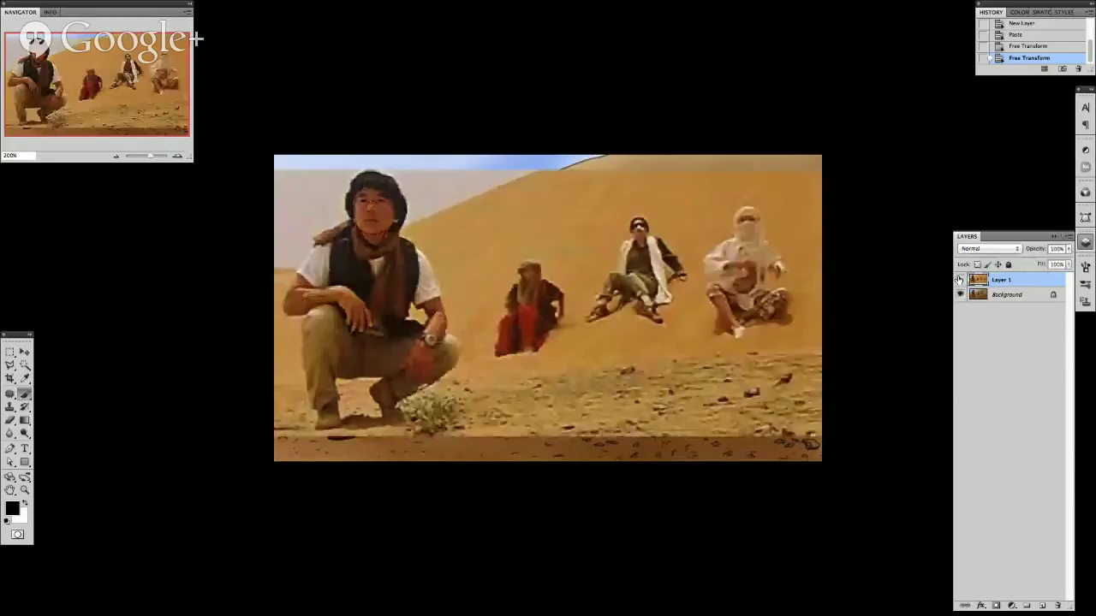
click(960, 280)
click(960, 280)
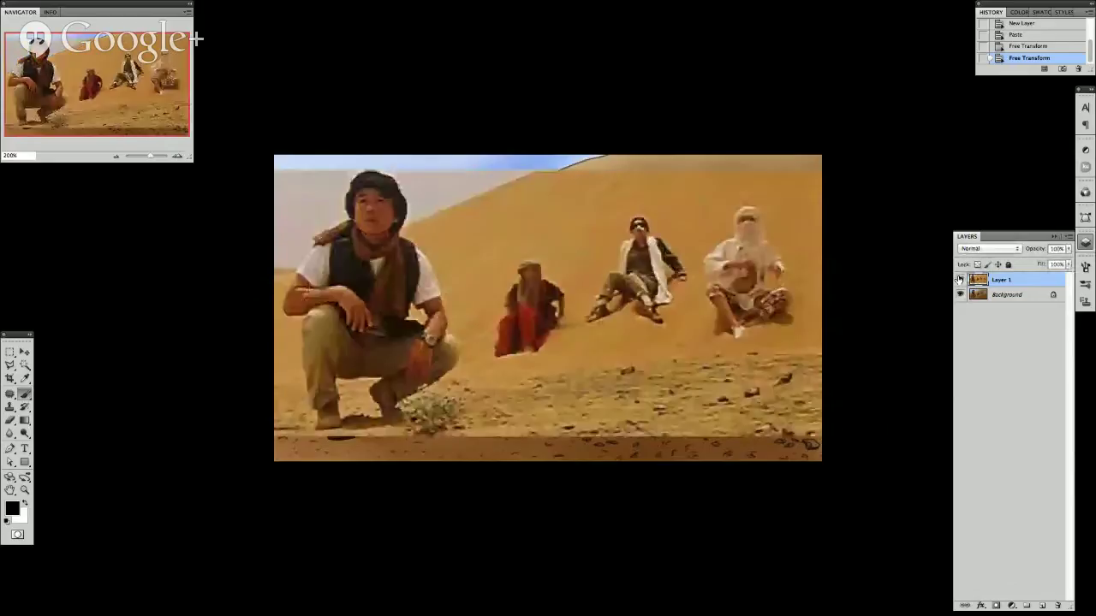
click(959, 280)
click(959, 280)
click(959, 280)
click(959, 280)
click(960, 280)
click(959, 279)
click(960, 280)
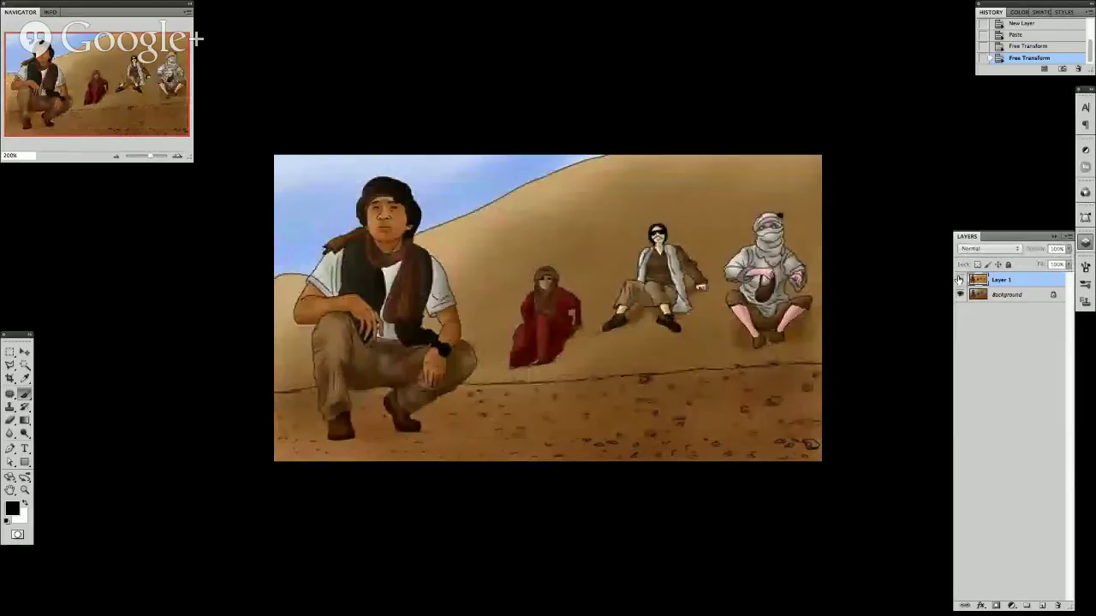
click(960, 280)
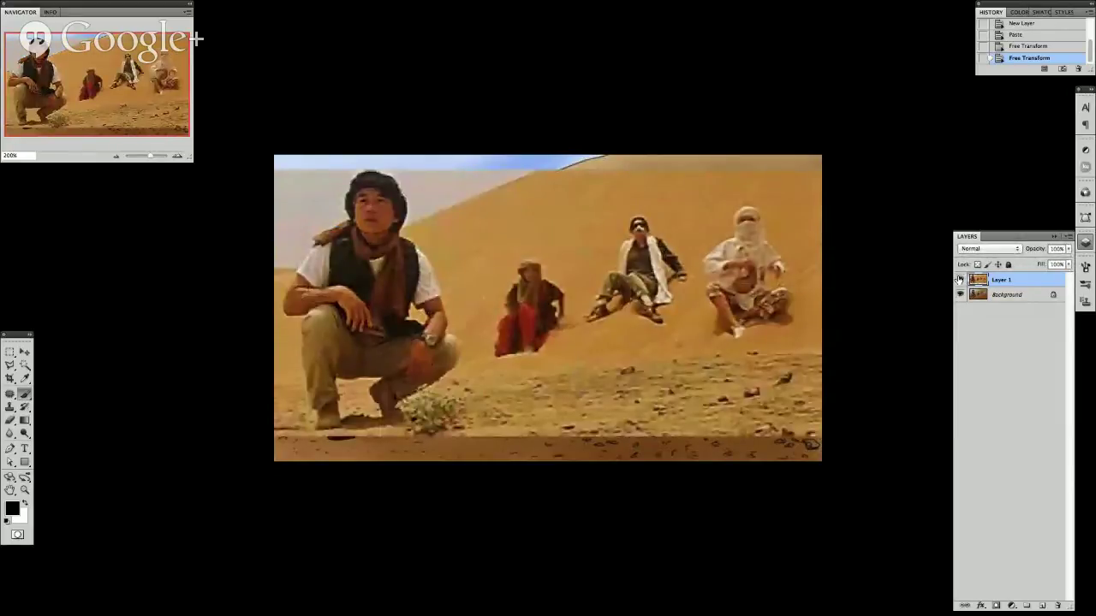
click(960, 280)
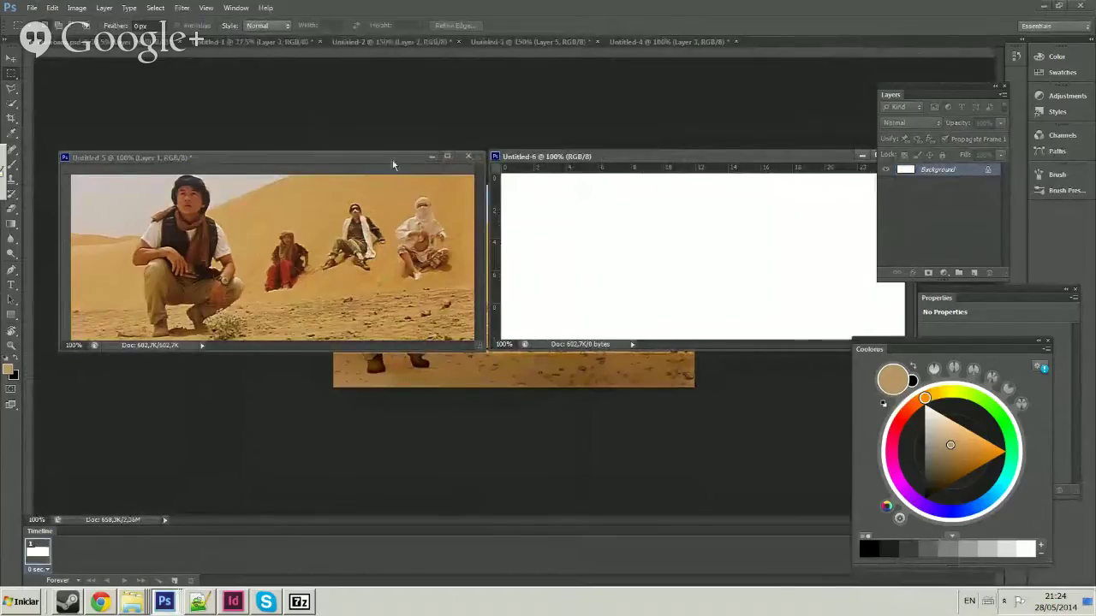
Place the film still beside the blank canvas, sample its sand colour, and fill the study canvas with it.
drag(393, 163, 378, 111)
drag(589, 159, 571, 214)
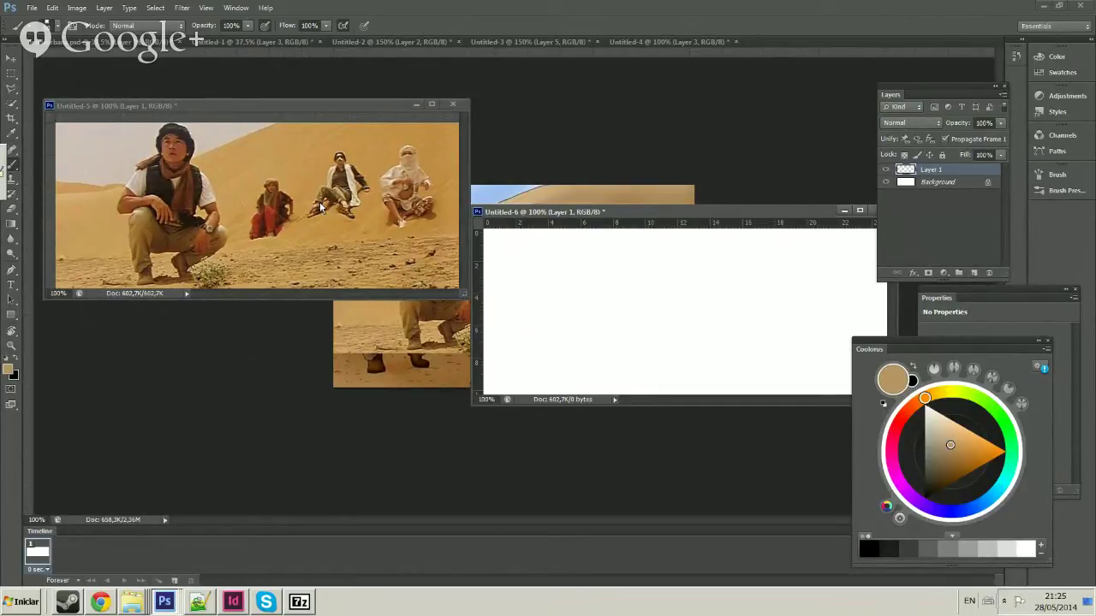
alt+click(294, 152)
drag(956, 433, 957, 441)
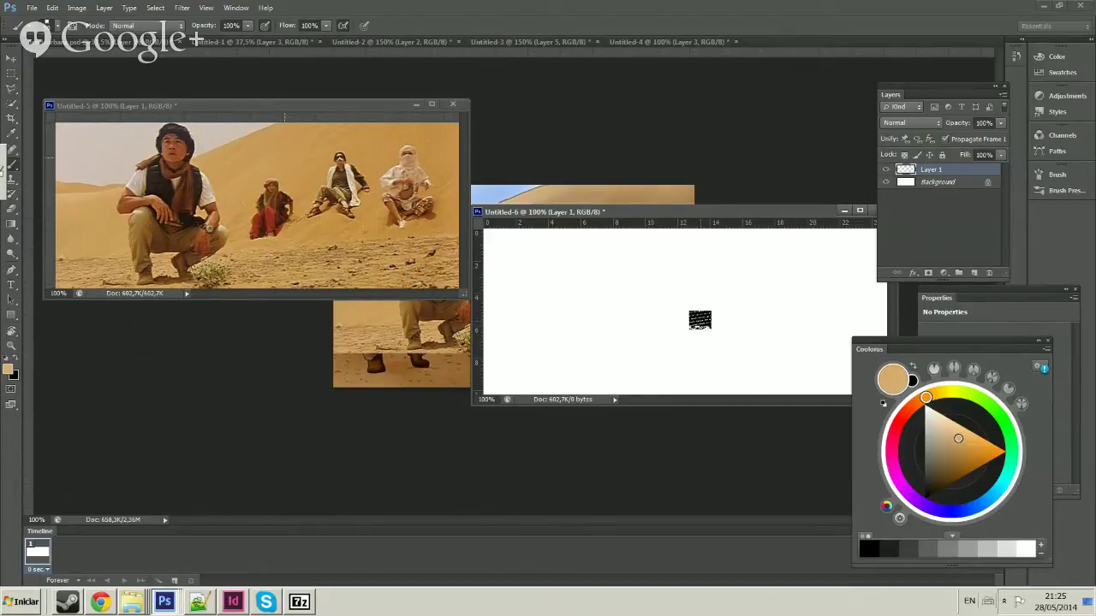
click(699, 319)
key(shift+BackSpace)
key(Return)
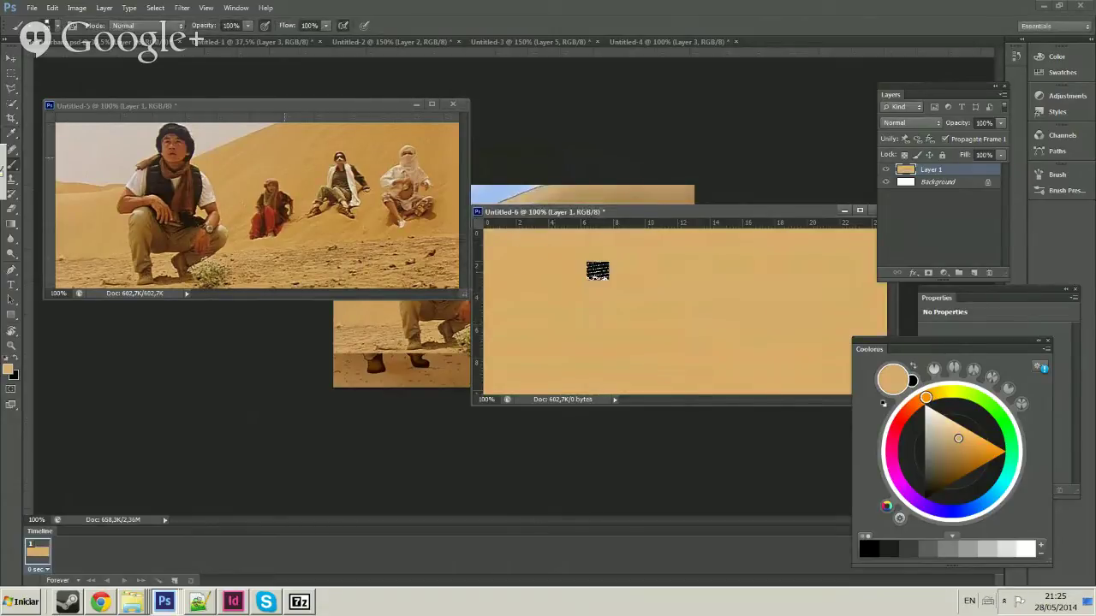
Choose a brush and a pale greyish-beige dust colour, then try and undo a test stroke.
right_click(671, 325)
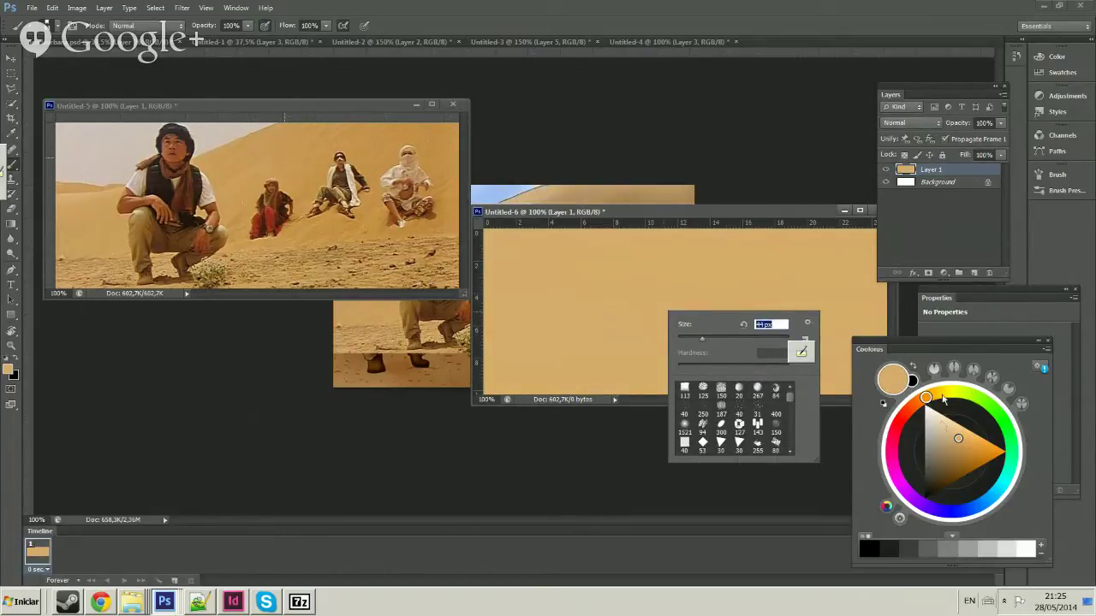
click(945, 395)
click(937, 431)
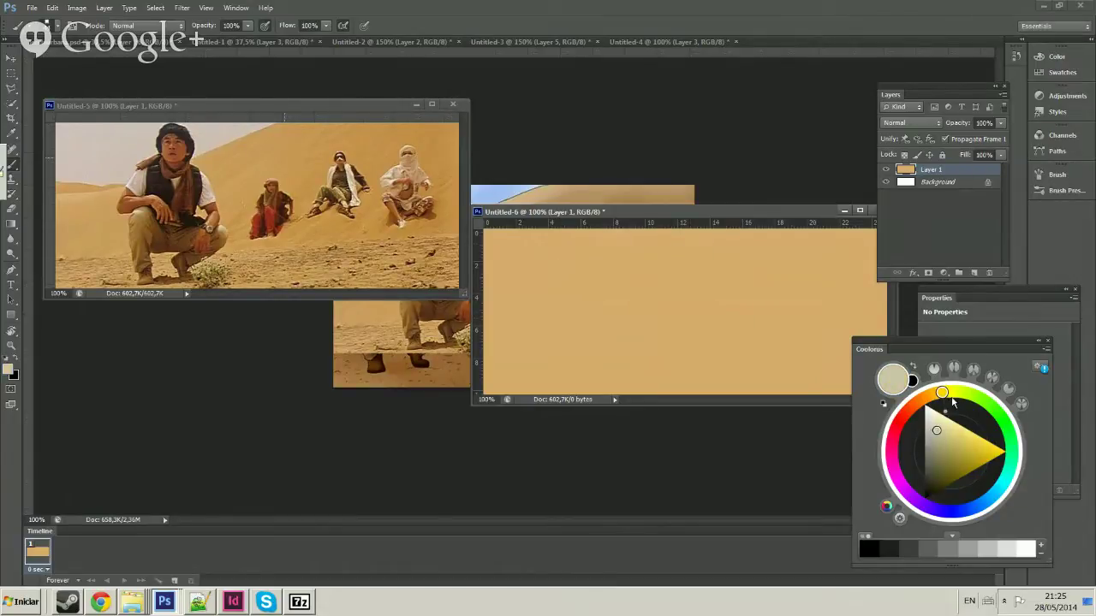
click(953, 401)
drag(556, 271, 613, 250)
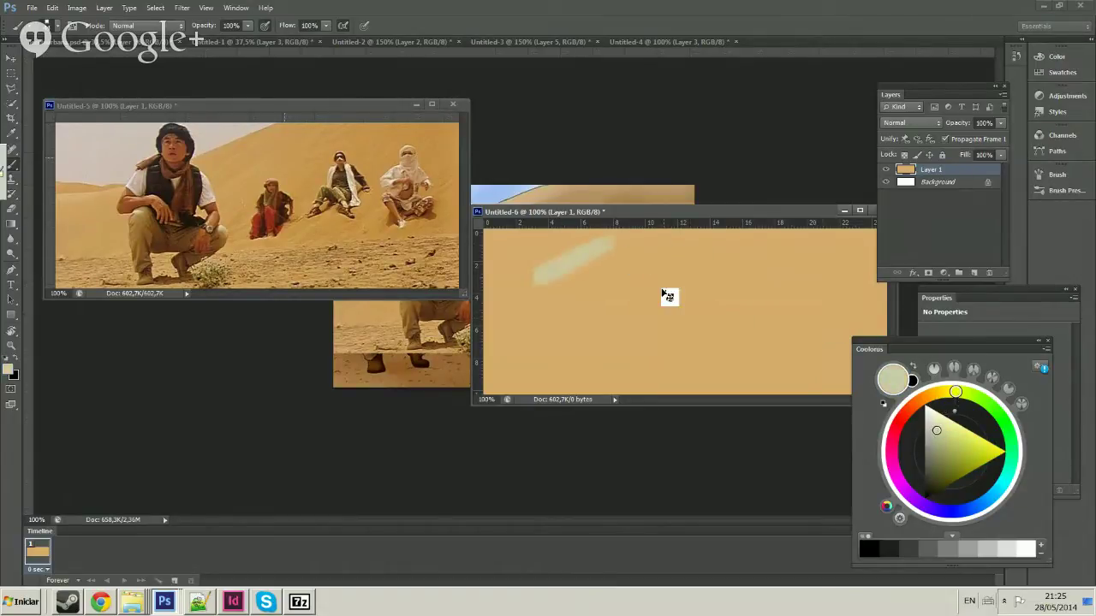
key(ctrl+z)
Shift the dust colour toward pink and paint a pink dust stroke across the sand.
drag(934, 399, 904, 415)
drag(556, 272, 655, 246)
drag(904, 415, 892, 440)
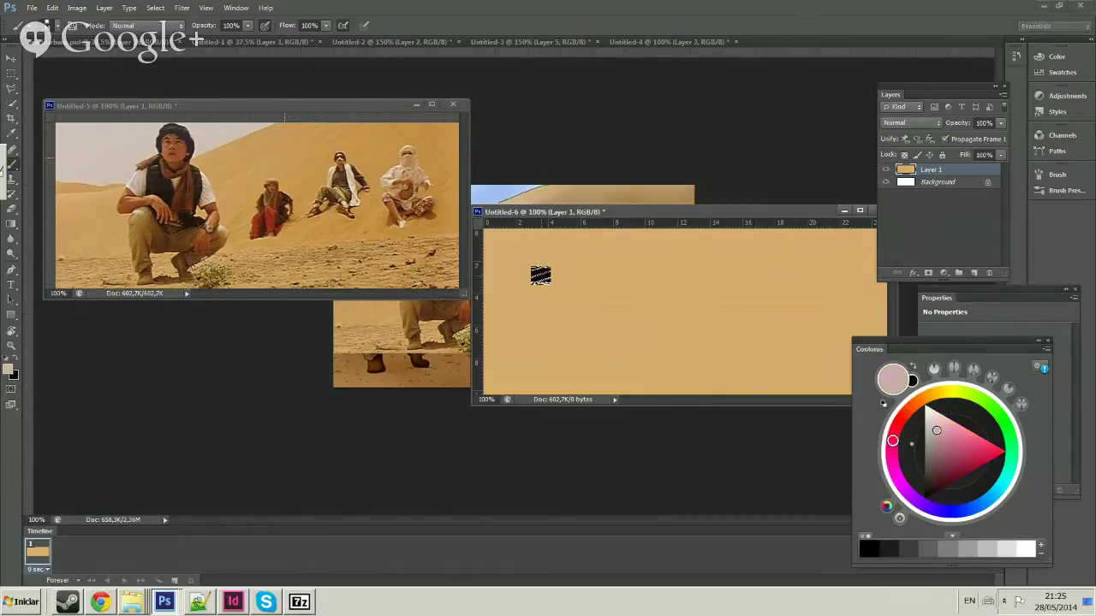
drag(539, 274, 697, 242)
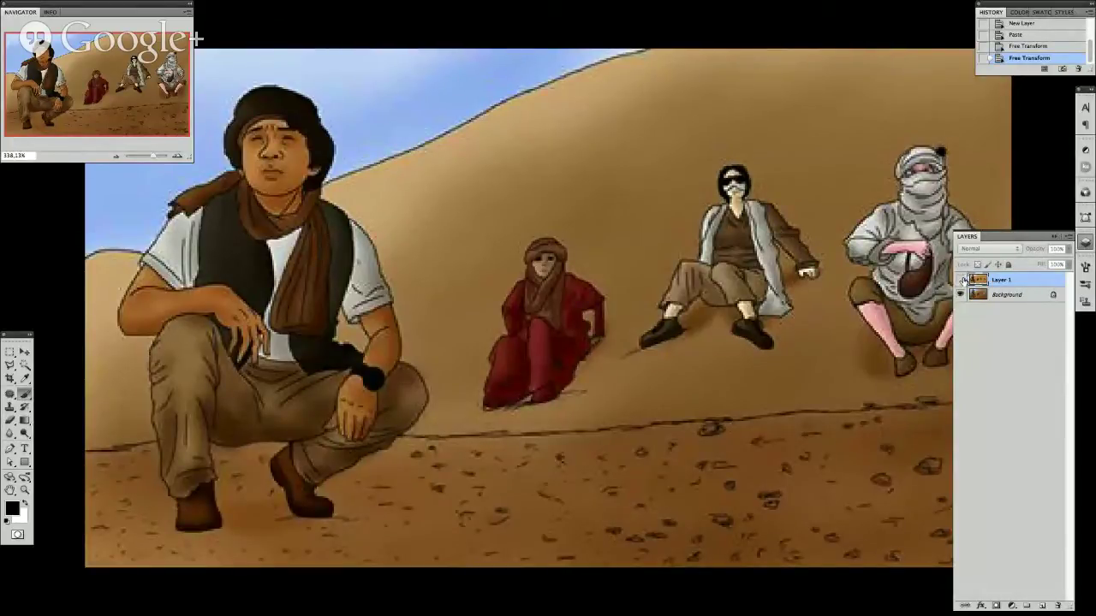
Recheck the still against the painting, then sample light beige and pale pink from the still's sand.
click(962, 280)
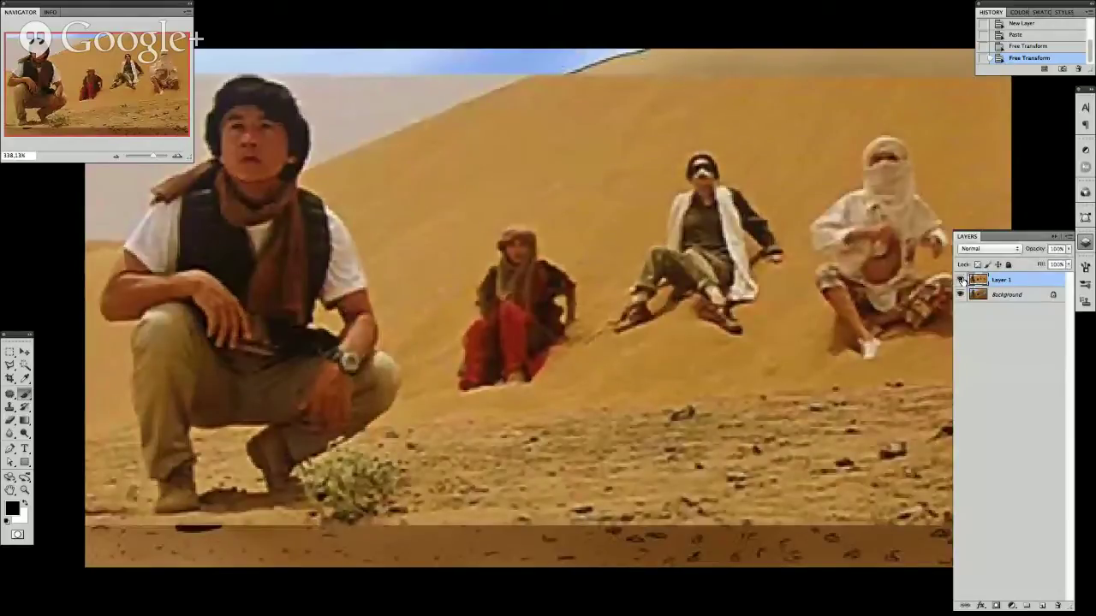
click(962, 281)
alt+click(321, 157)
click(11, 507)
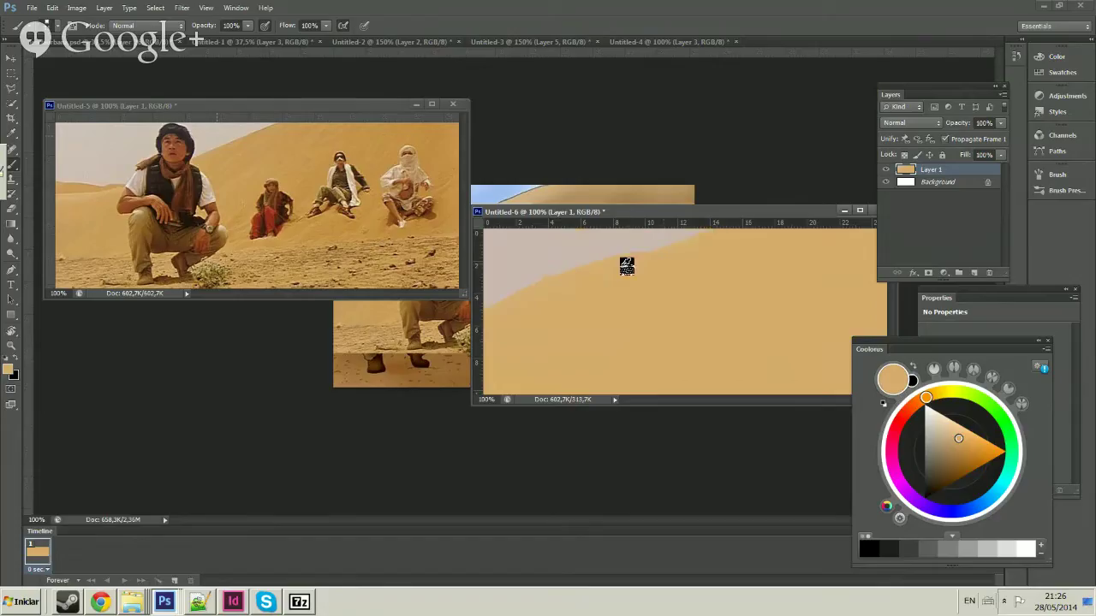
alt+click(676, 234)
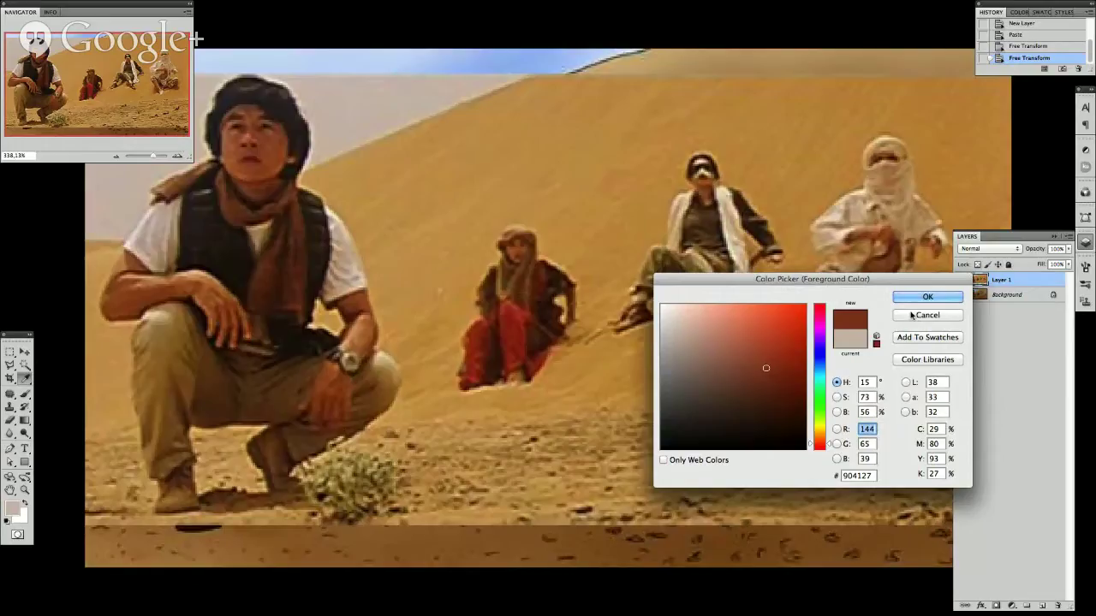
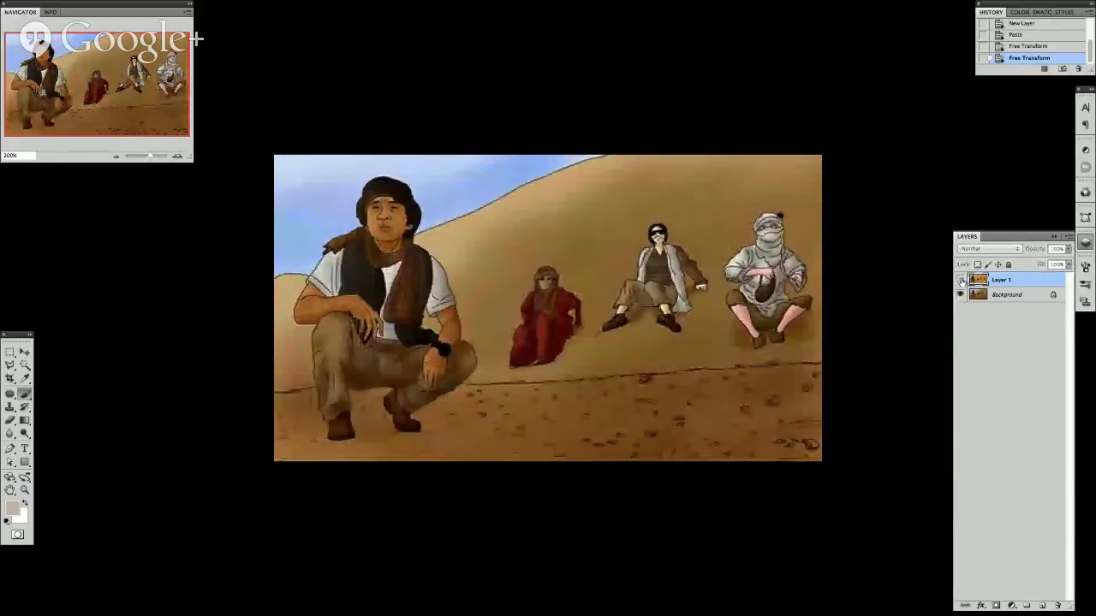
Hide Layer 1 to reveal the original desert photo and choose a soft brush preset.
click(960, 281)
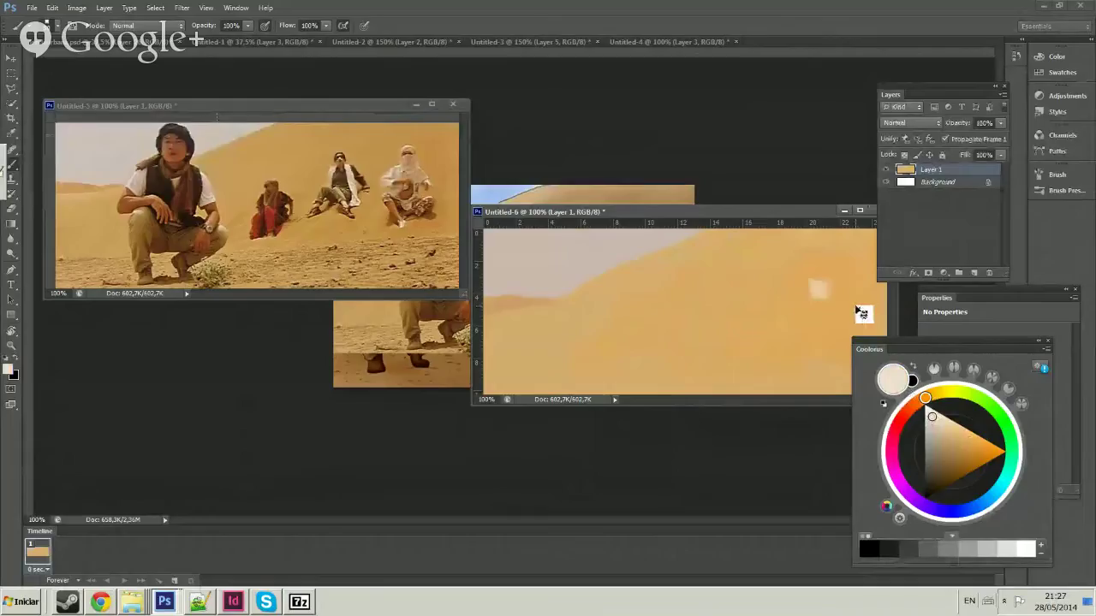
right_click(836, 289)
click(822, 282)
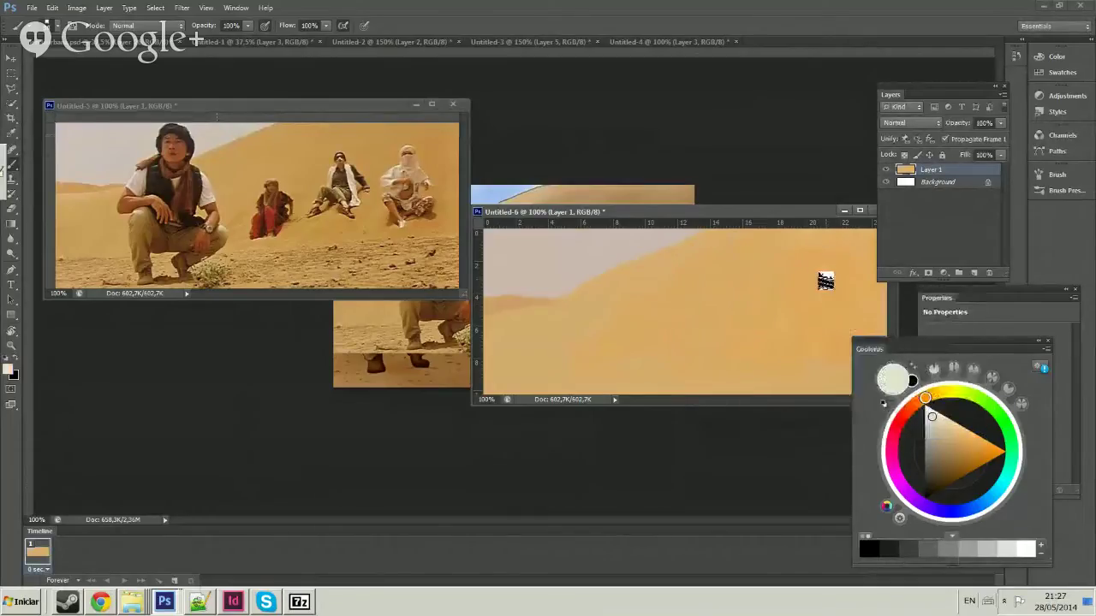
Paint soft light strokes down the sand, returning the sand canvas to 100% zoom.
drag(822, 286, 817, 312)
right_click(815, 300)
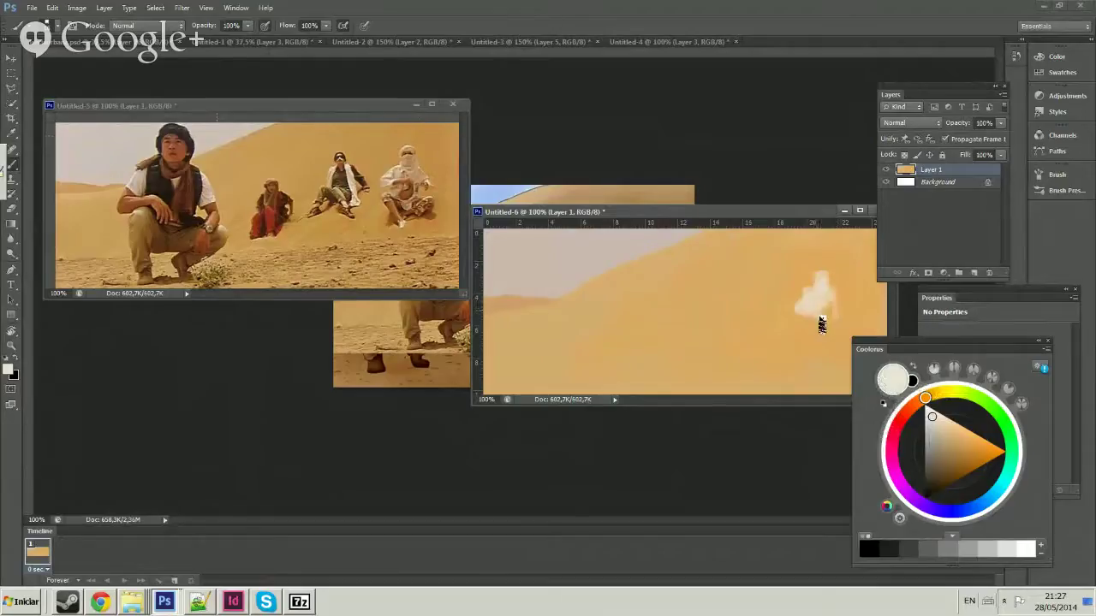
mouse_move(807, 316)
mouse_down()
mouse_move(795, 343)
mouse_move(822, 345)
mouse_up()
alt+shift+click(772, 266)
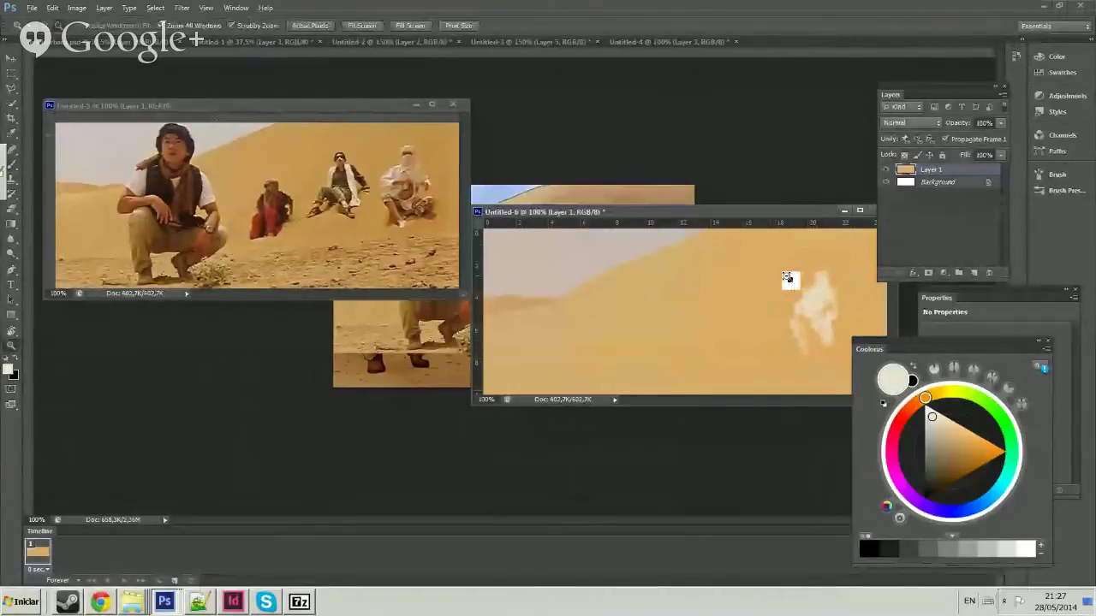
shift+click(786, 295)
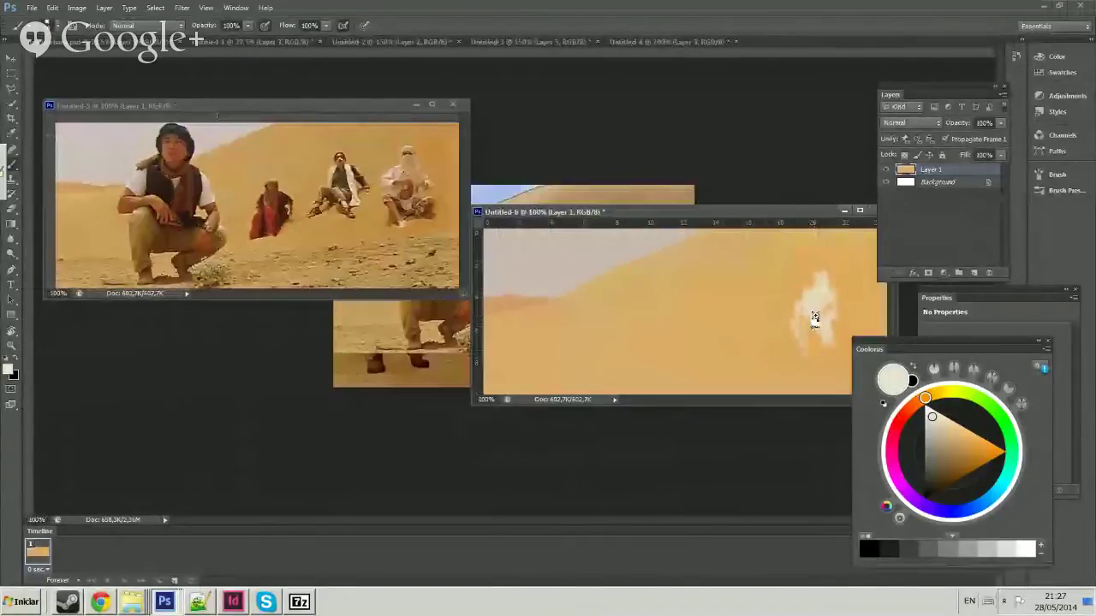
right_click(809, 315)
click(653, 366)
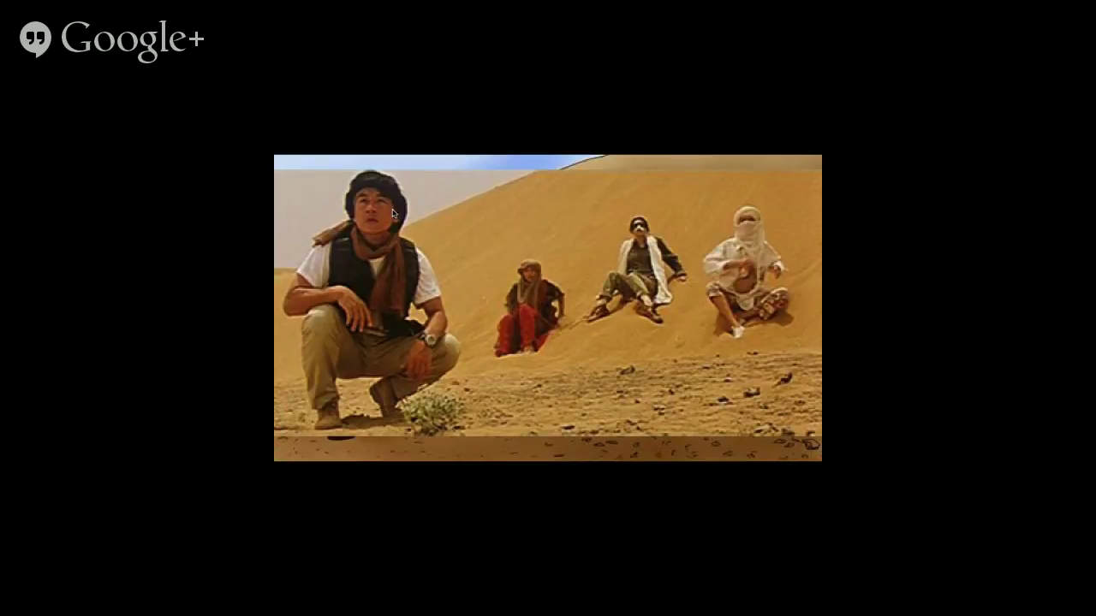
Restore the panels, zoom to 400% on the man's face and add new Layer 2.
key(Tab)
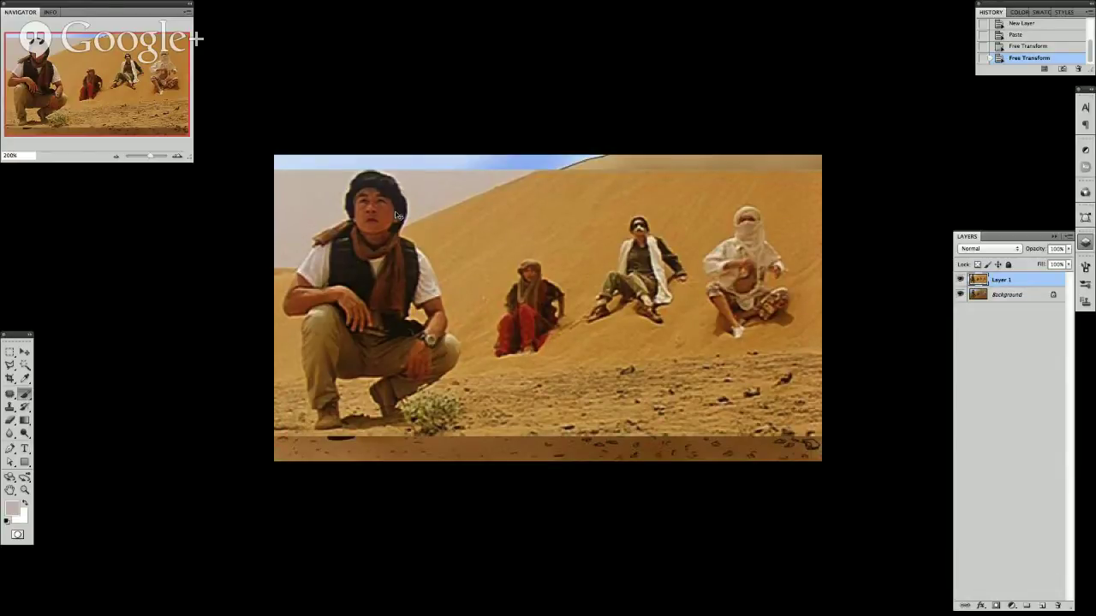
key(ctrl+plus)
drag(494, 339, 751, 430)
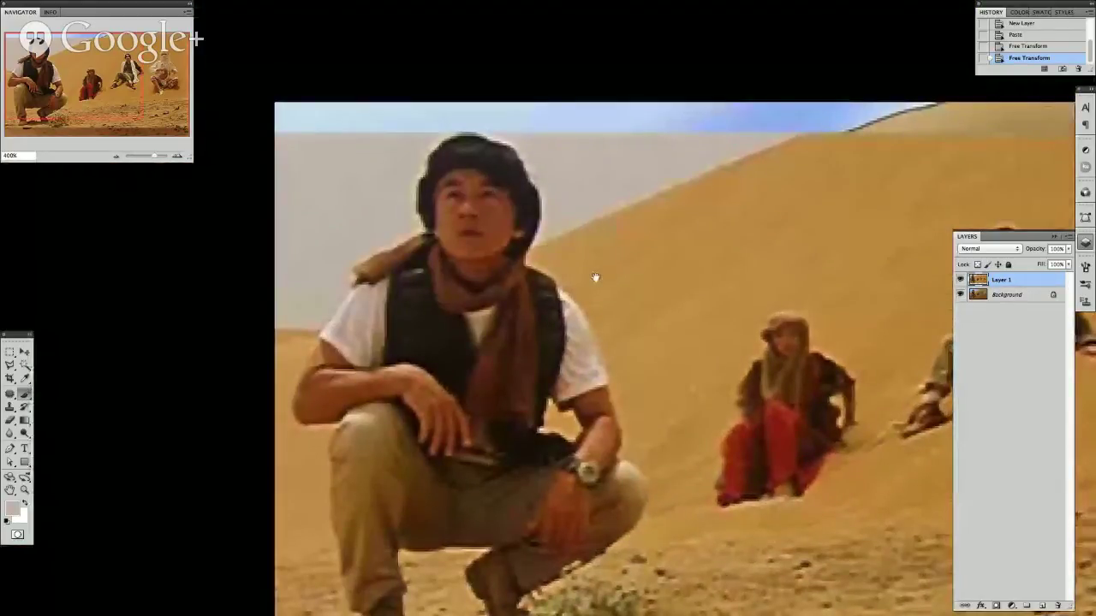
drag(595, 278, 651, 346)
key(ctrl+shift+alt+n)
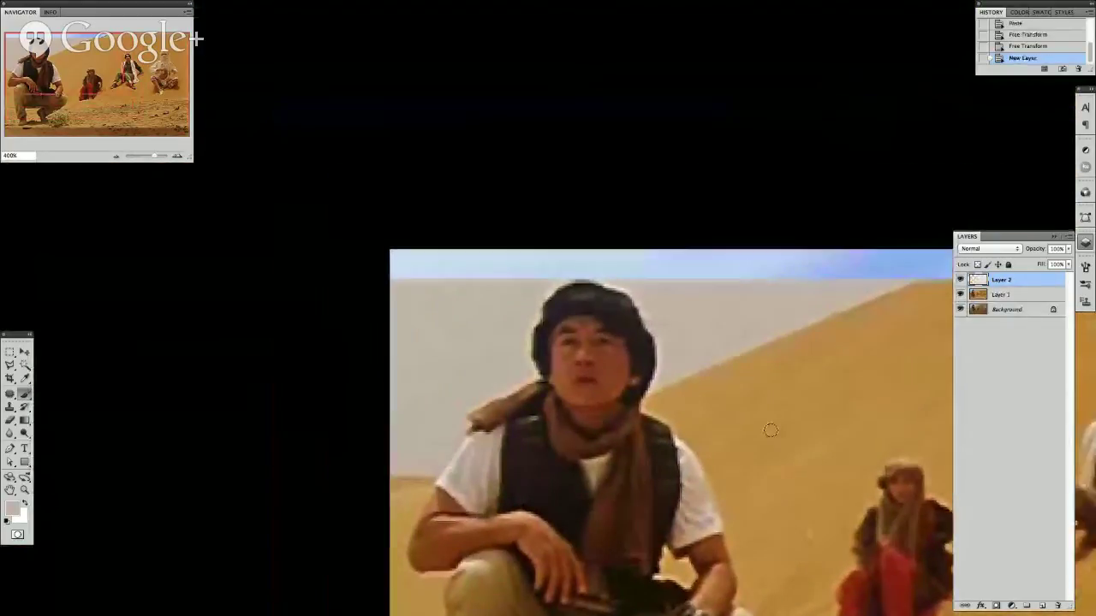
scroll(665, 358, up, 3)
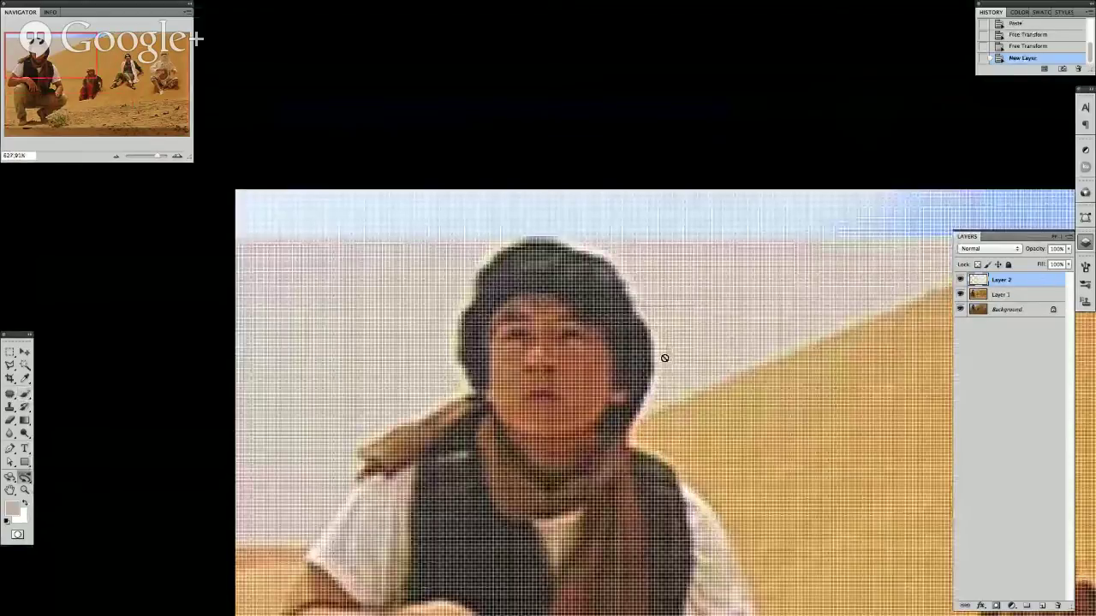
scroll(778, 391, down, 2)
Paint pale sky-blue strokes across the face, forehead, chin and scarf.
key(b)
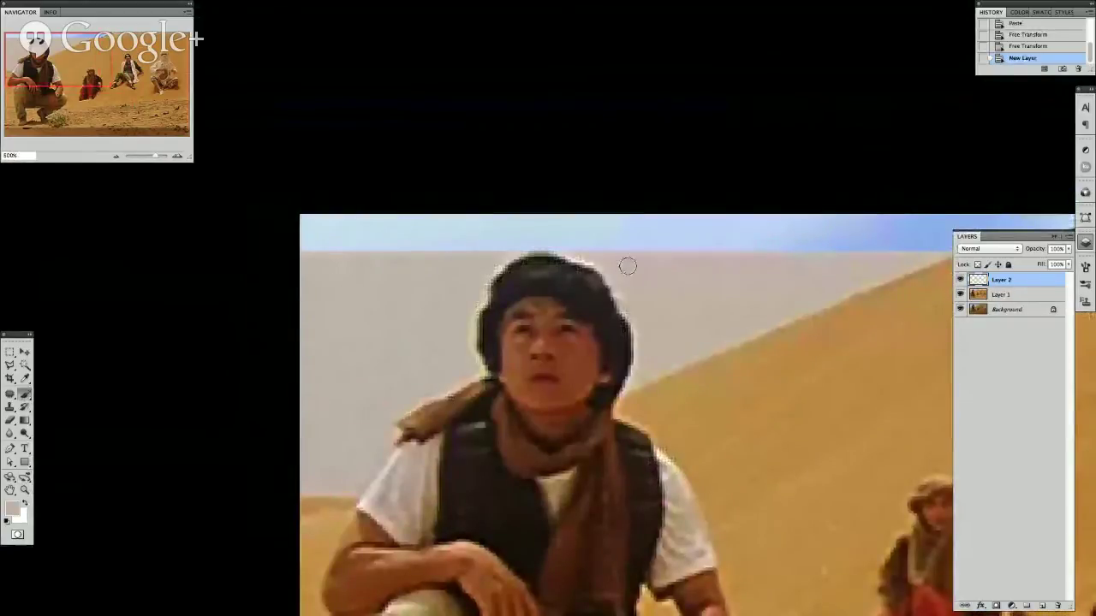
alt+click(647, 238)
mouse_move(542, 340)
mouse_down()
mouse_move(549, 351)
mouse_move(555, 335)
mouse_move(579, 368)
mouse_move(593, 346)
mouse_move(590, 395)
mouse_up()
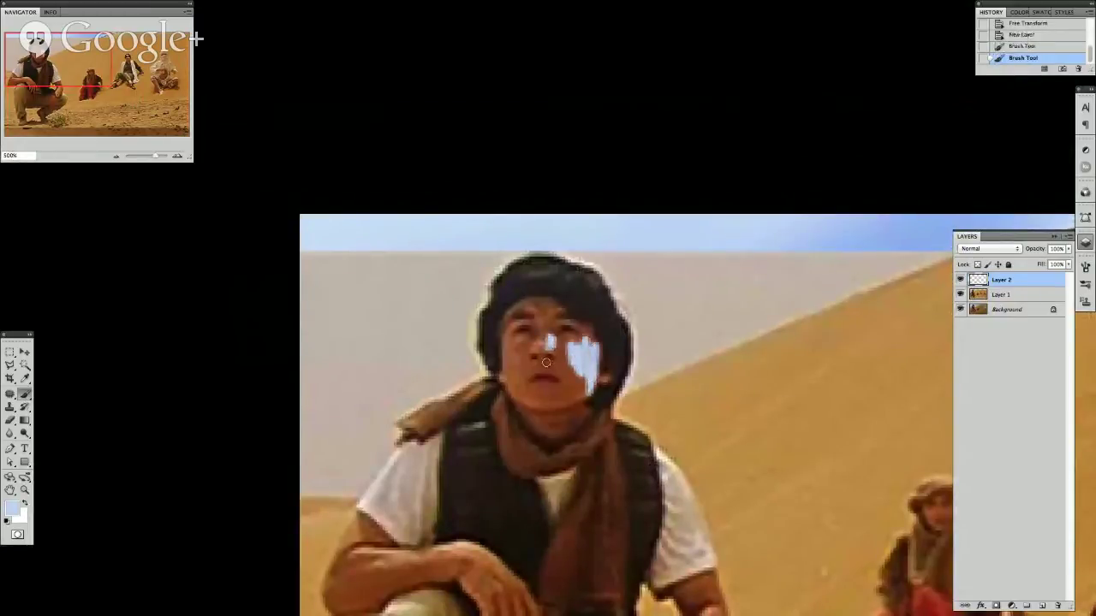
drag(546, 362, 560, 378)
drag(526, 304, 575, 312)
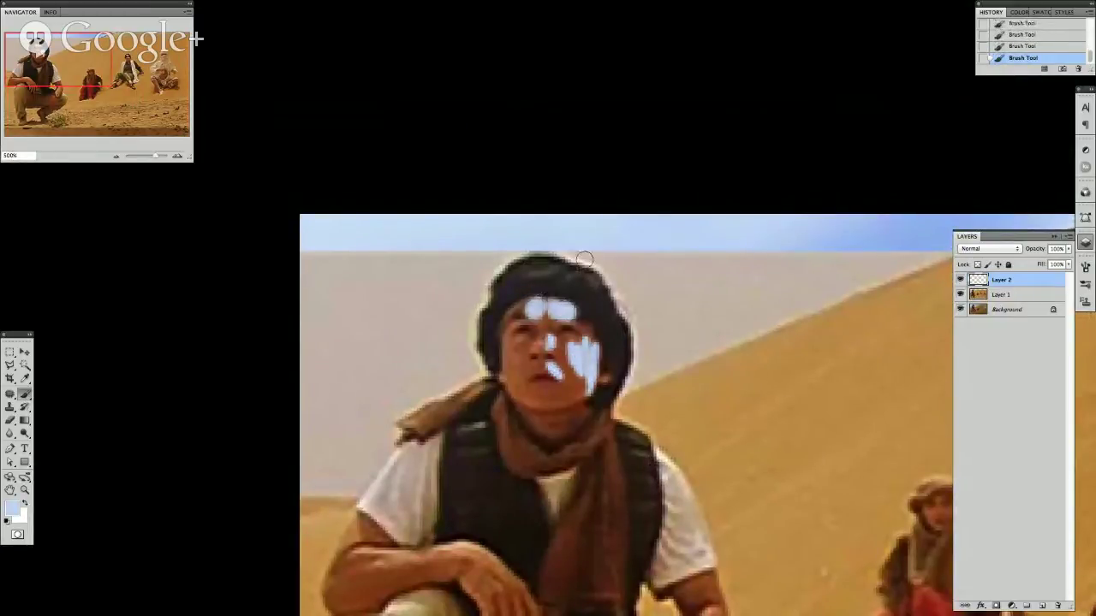
drag(575, 350, 589, 321)
mouse_move(588, 404)
mouse_down()
mouse_move(571, 421)
mouse_move(589, 441)
mouse_move(606, 526)
mouse_up()
mouse_move(620, 438)
mouse_down()
mouse_move(633, 479)
mouse_move(649, 475)
mouse_up()
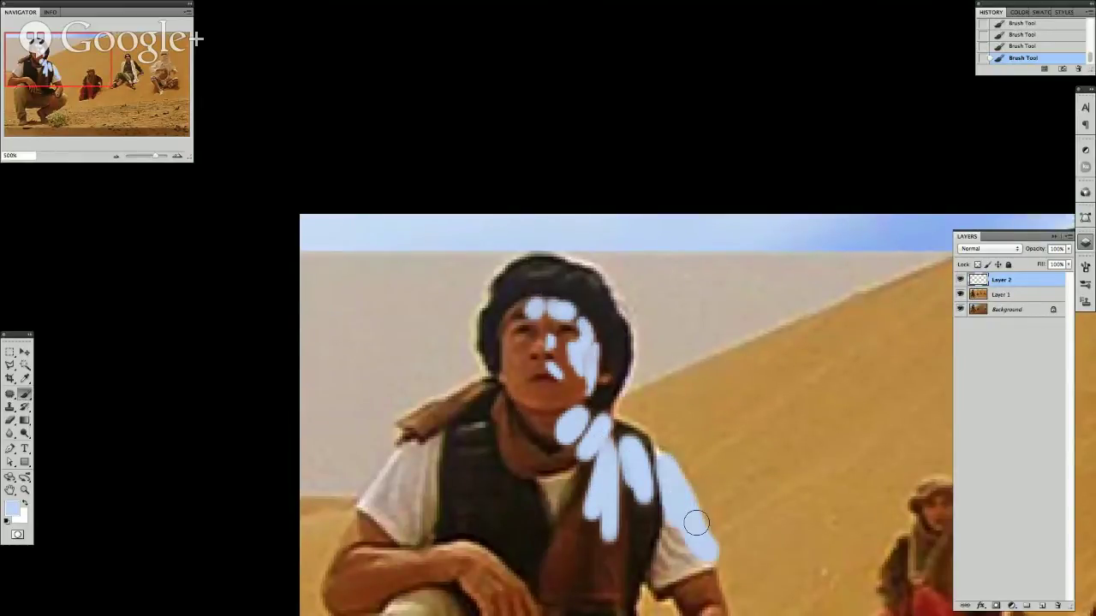
scroll(696, 522, down, 3)
scroll(696, 522, up, 1)
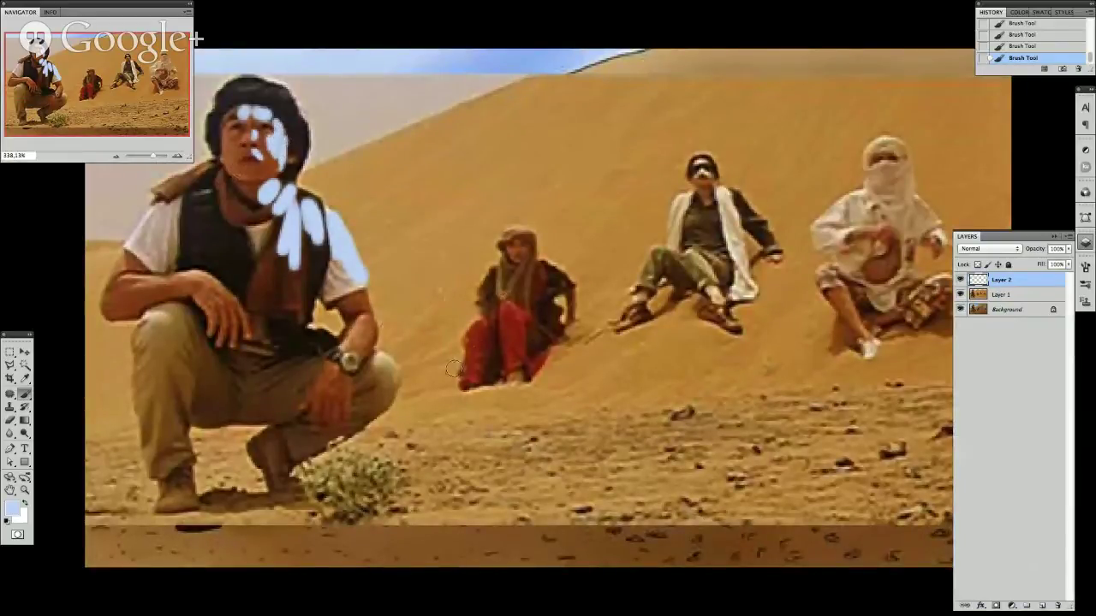
Undo all the pale blue strokes back to the empty new layer.
key(ctrl+z)
key(ctrl+alt+z)
key(ctrl+alt+z)
key(ctrl+alt+z)
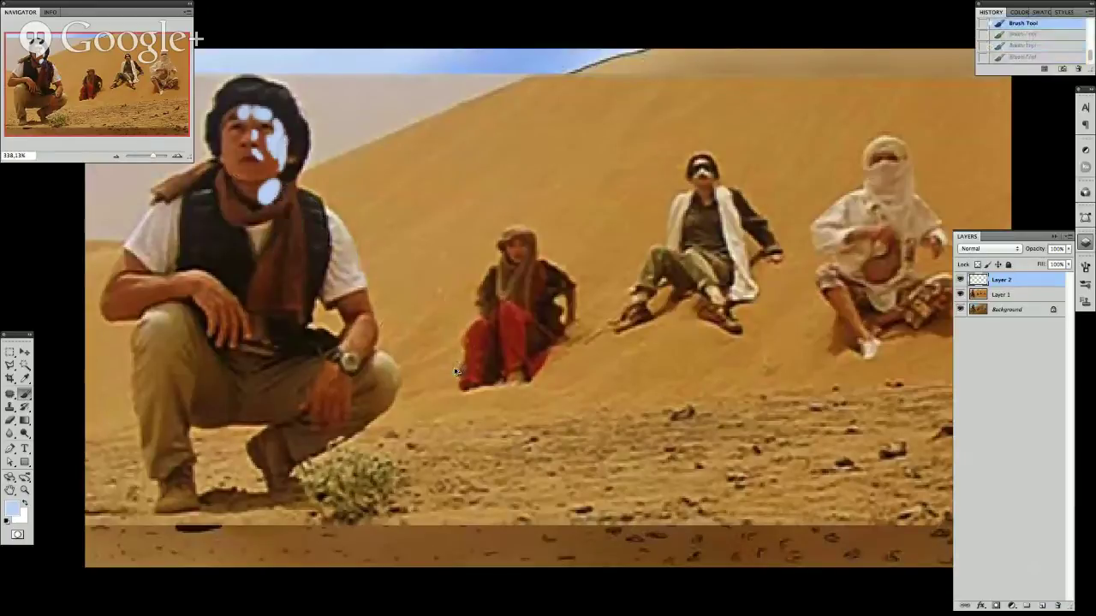
key(ctrl+alt+z)
key(ctrl+alt+z)
key(ctrl+alt+z)
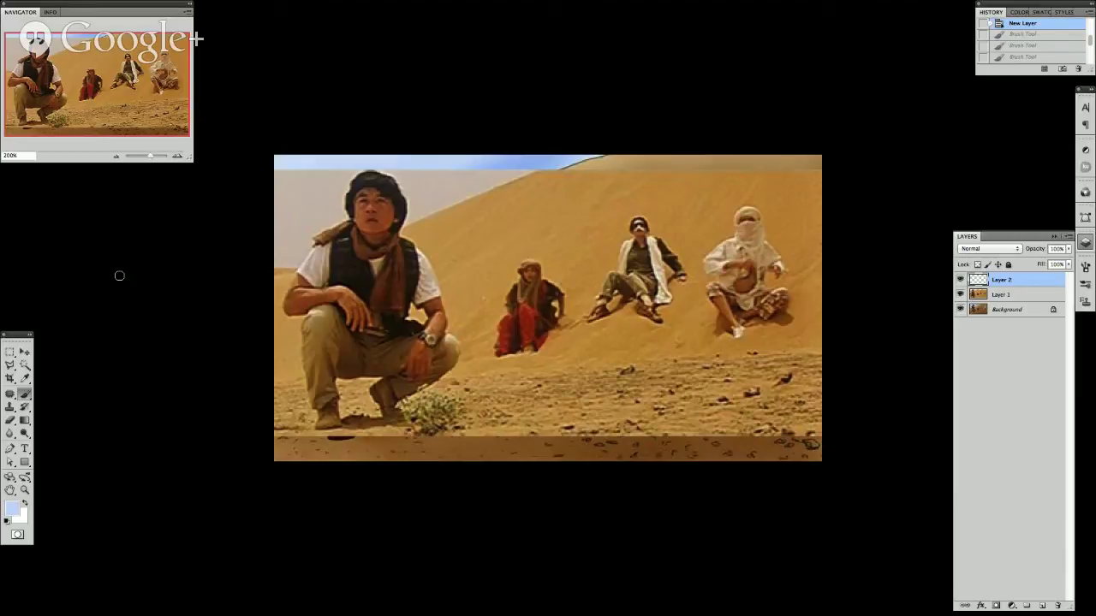
Nudge Layer 1's image right and down with the Move tool and make Layer 2 visible.
key(v)
mouse_move(445, 267)
mouse_down()
mouse_move(462, 274)
mouse_move(455, 265)
mouse_up()
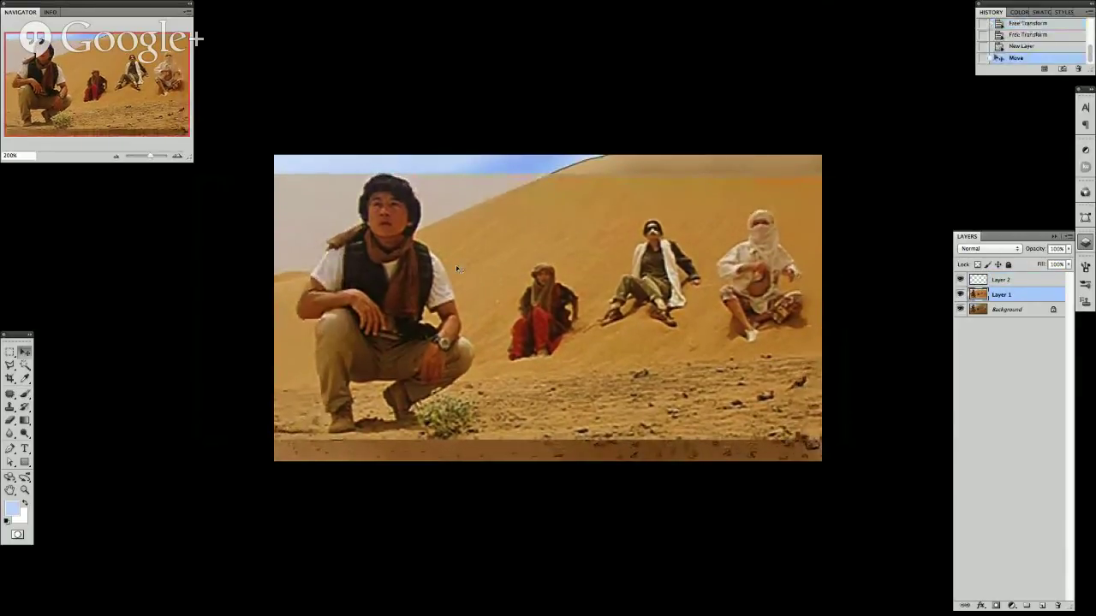
click(960, 281)
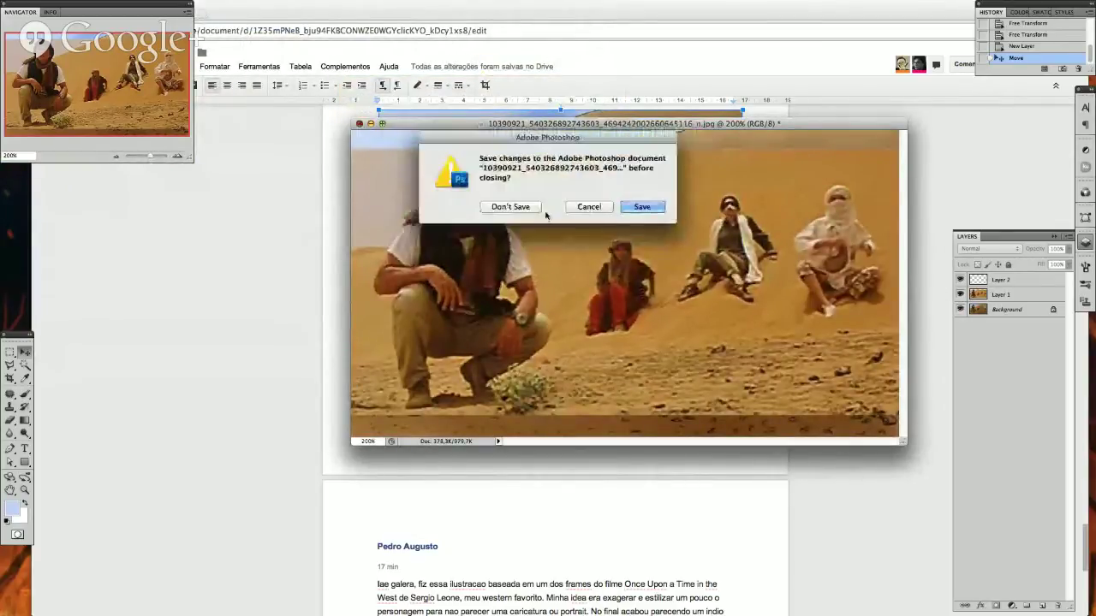
Discard the desert photo's changes with Don't Save and close the Chrome window.
click(512, 207)
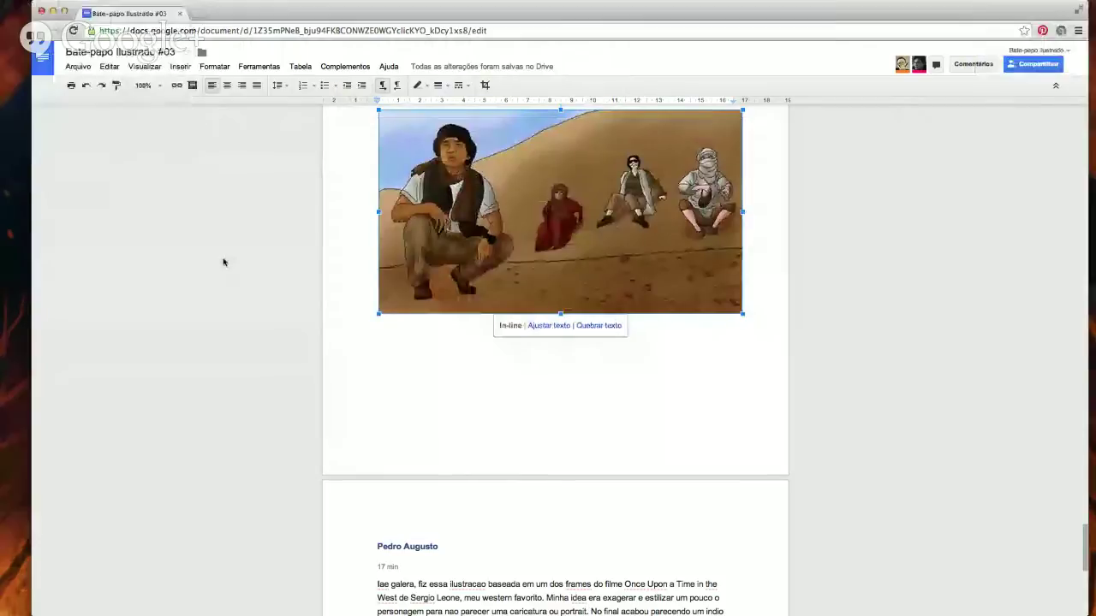
click(42, 12)
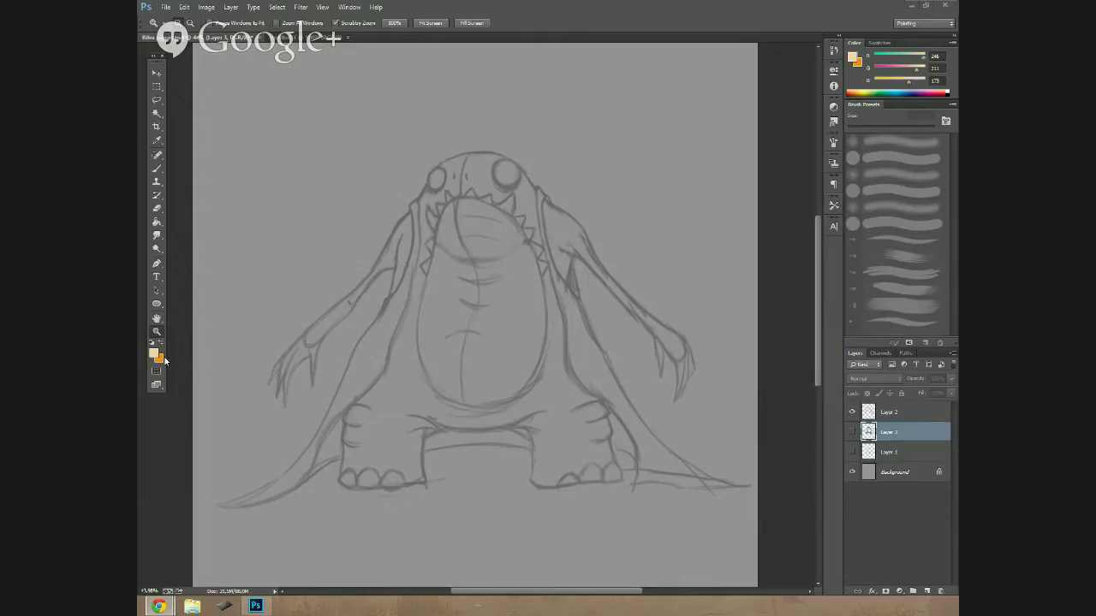
Reset to black and white paint, make Layer 2 active, and undo a trial stroke above the head.
click(154, 343)
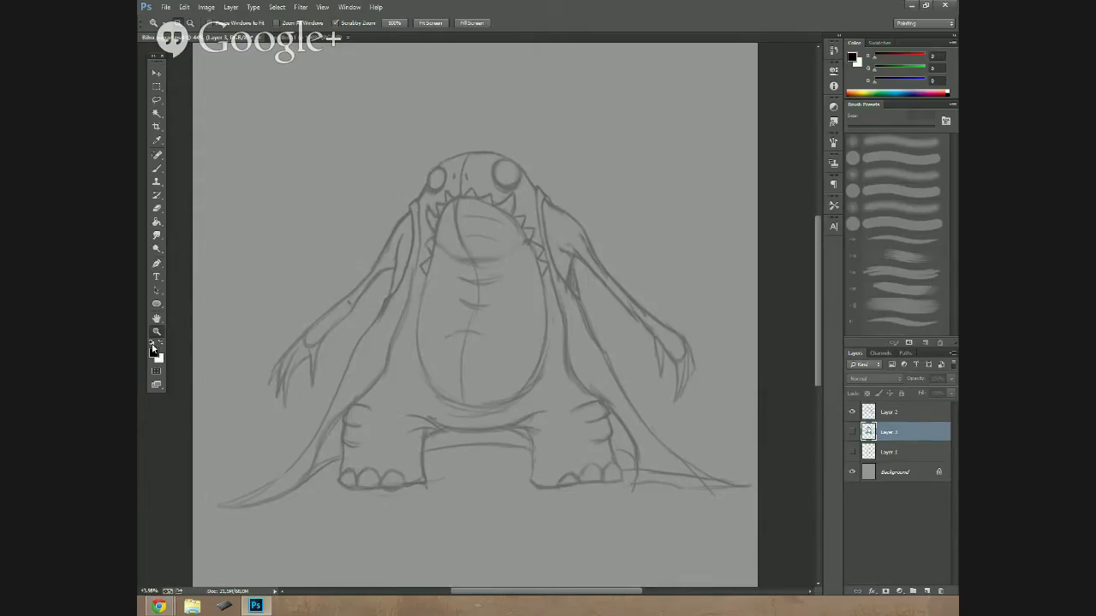
click(156, 171)
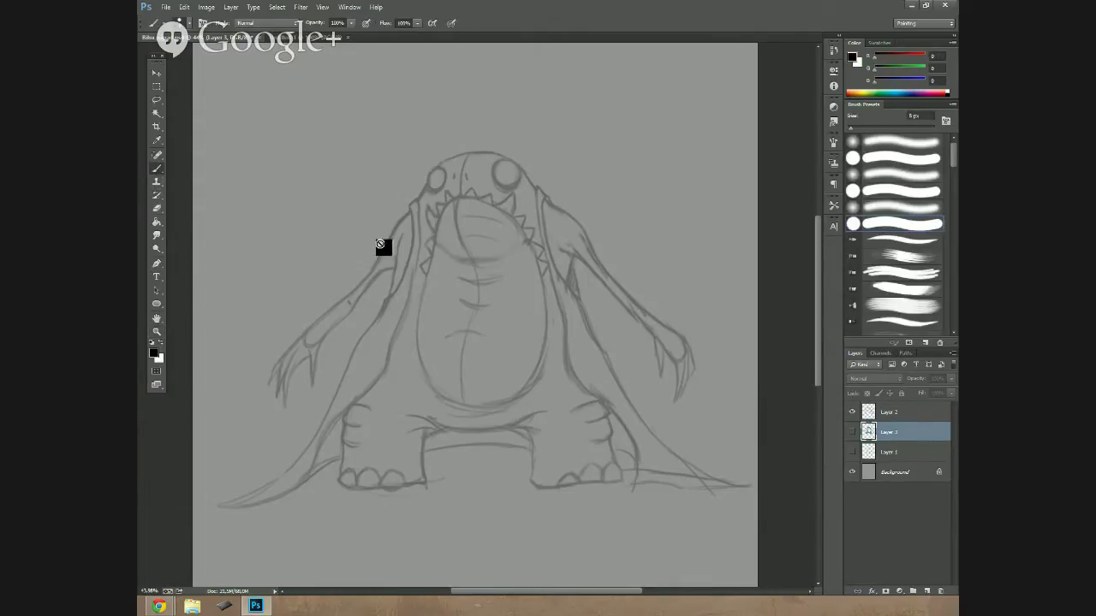
click(435, 172)
click(541, 225)
click(851, 412)
click(875, 414)
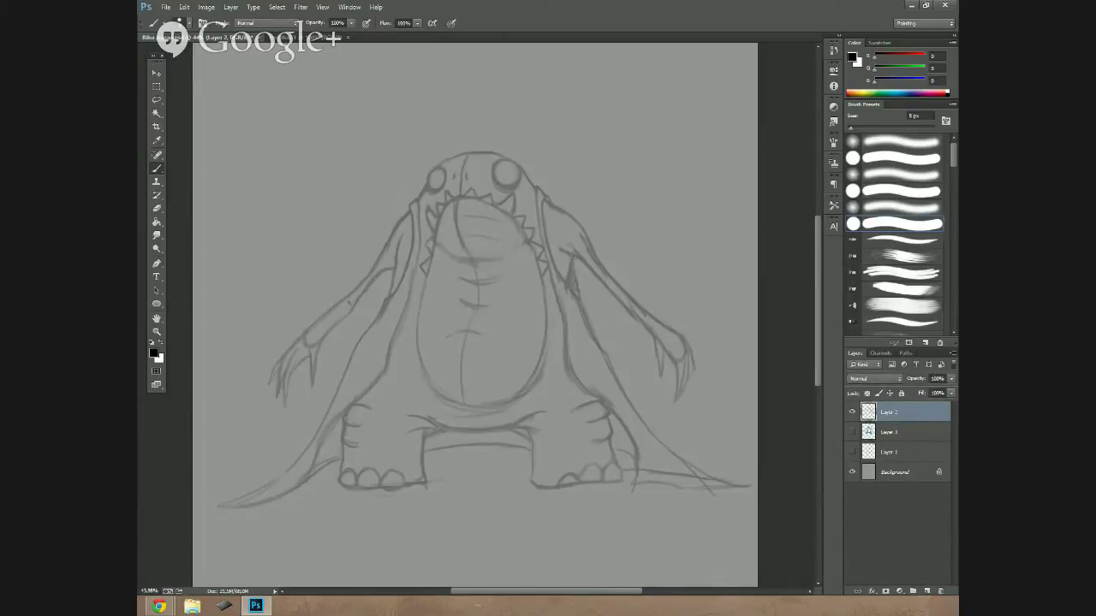
mouse_move(588, 113)
mouse_down()
mouse_move(536, 150)
mouse_move(561, 146)
mouse_up()
key(ctrl+alt+z)
key(ctrl+alt+z)
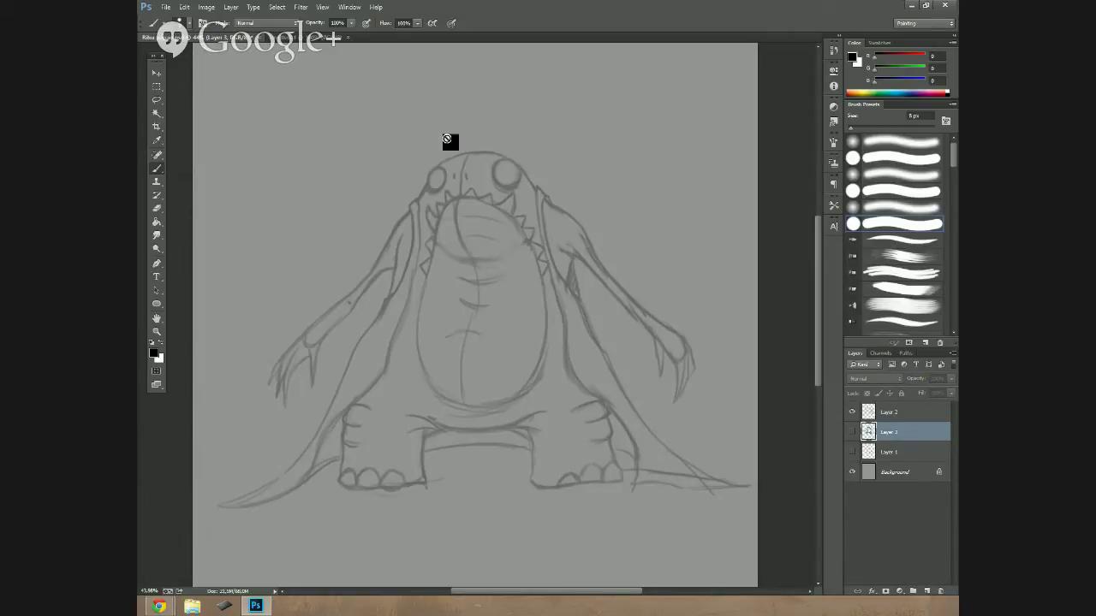
Draw a trial mouth line and arc above the head on Layer 2, then undo them.
click(487, 106)
click(541, 226)
click(890, 412)
drag(550, 100, 657, 100)
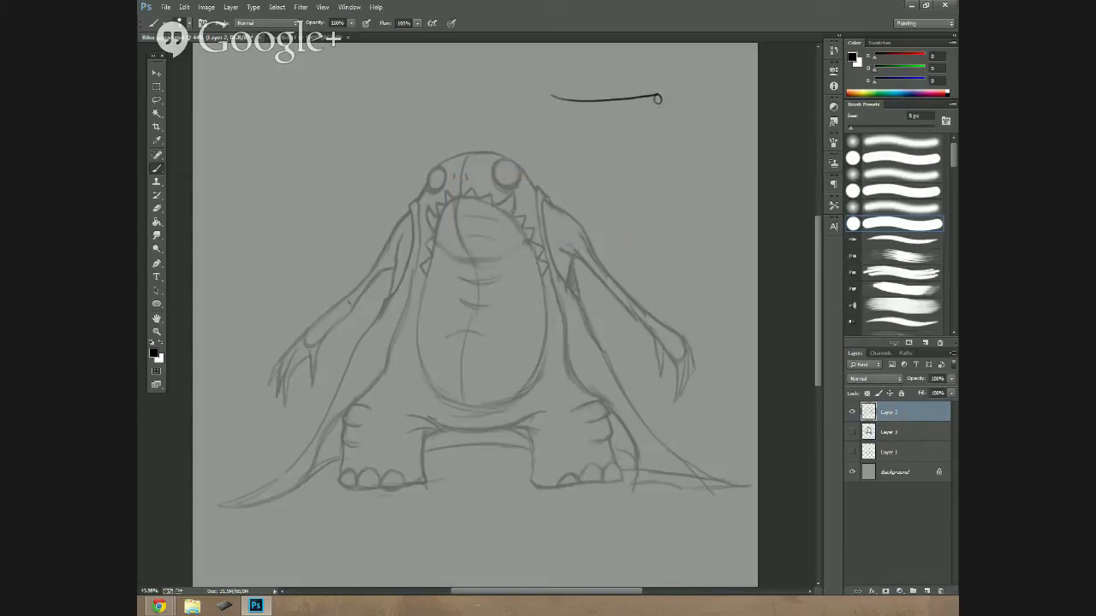
mouse_move(565, 142)
mouse_down()
mouse_move(640, 139)
mouse_move(584, 119)
mouse_up()
key(ctrl+alt+z)
key(ctrl+alt+z)
key(ctrl+alt+z)
key(ctrl+alt+z)
key(ctrl+alt+z)
key(ctrl+alt+z)
key(alt+[)
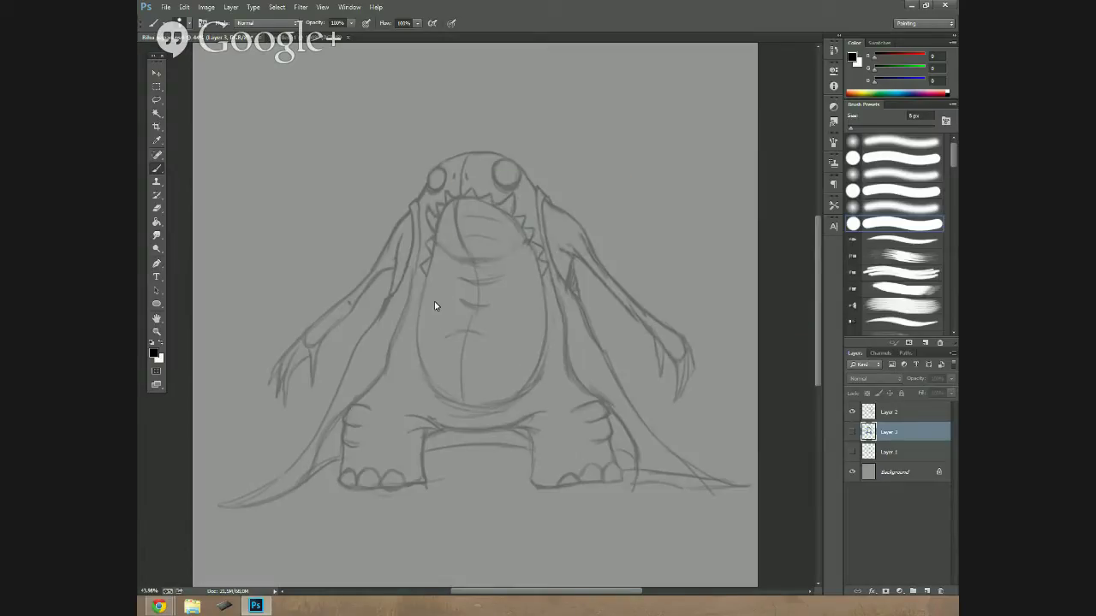
Brush a black oval over the creature's belly on Layer 2.
click(433, 279)
key(Return)
click(880, 414)
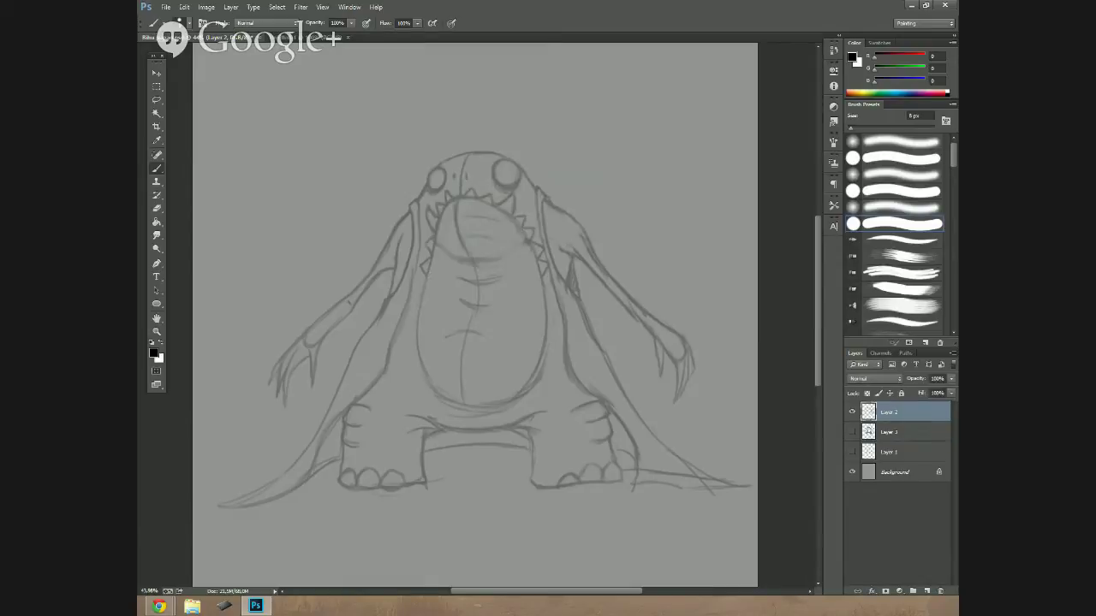
drag(438, 240, 519, 400)
drag(528, 254, 476, 414)
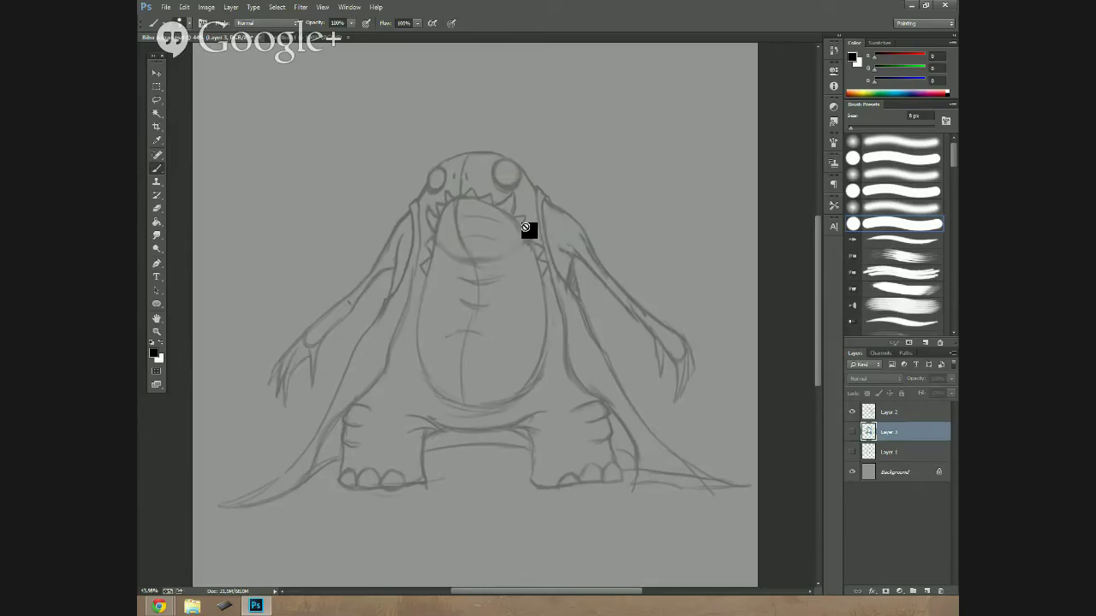
Draw black zigzag strokes beside the belly on Layer 2, then undo them.
click(526, 227)
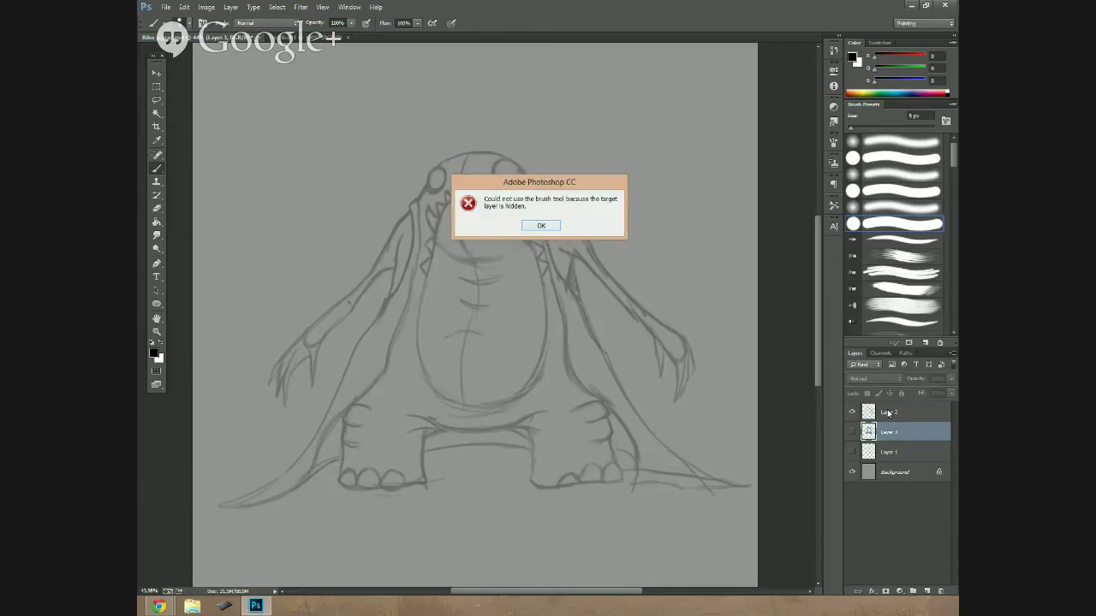
click(541, 226)
click(907, 412)
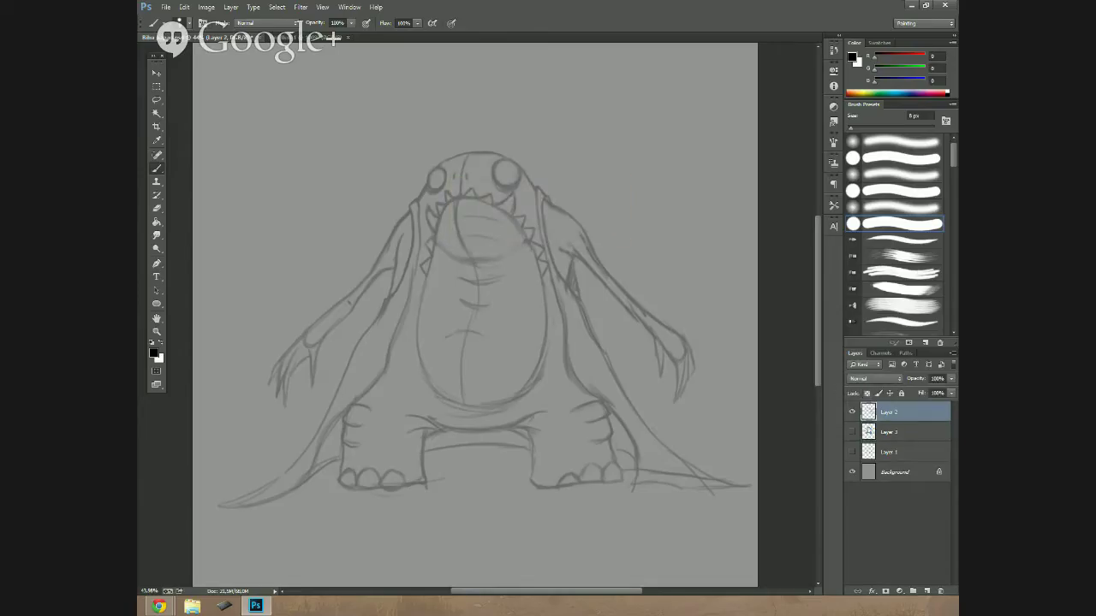
drag(541, 262, 543, 278)
drag(544, 278, 546, 298)
drag(426, 276, 424, 296)
key(ctrl+alt+z)
key(ctrl+alt+z)
key(ctrl+alt+z)
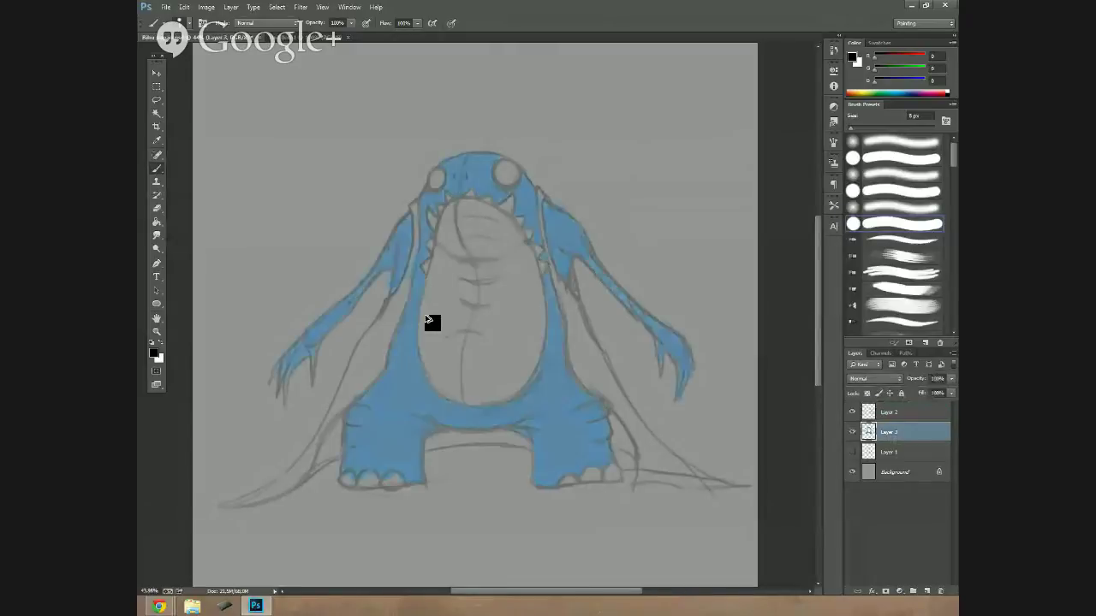
Move Layer 2 up the stack and undo a trial ellipse below the creature's feet.
drag(868, 435, 870, 413)
mouse_move(333, 517)
mouse_down()
mouse_move(477, 517)
mouse_move(315, 518)
mouse_up()
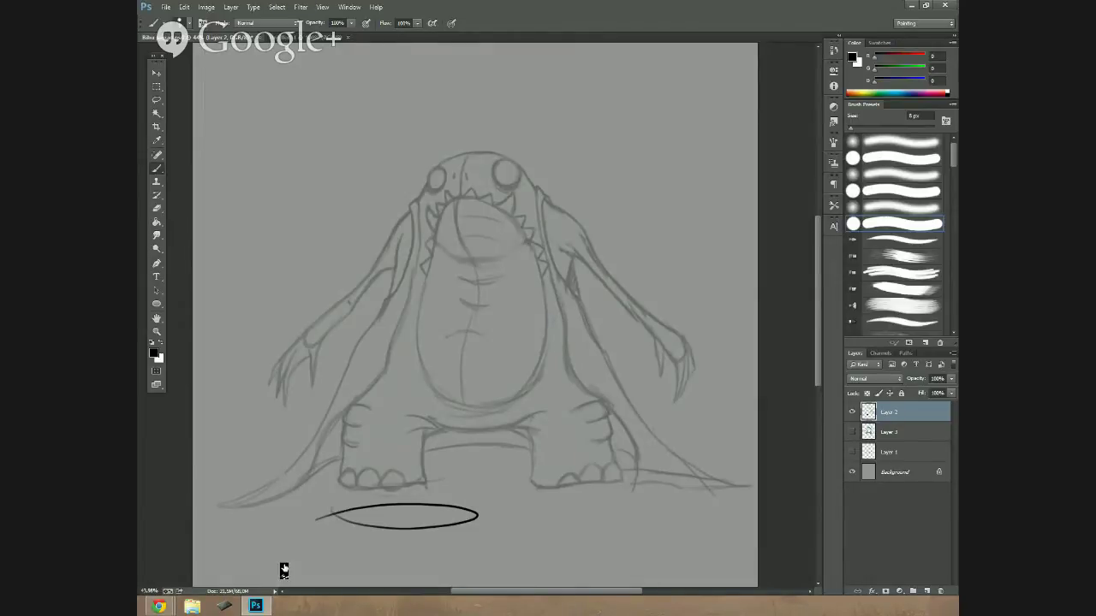
key(ctrl+z)
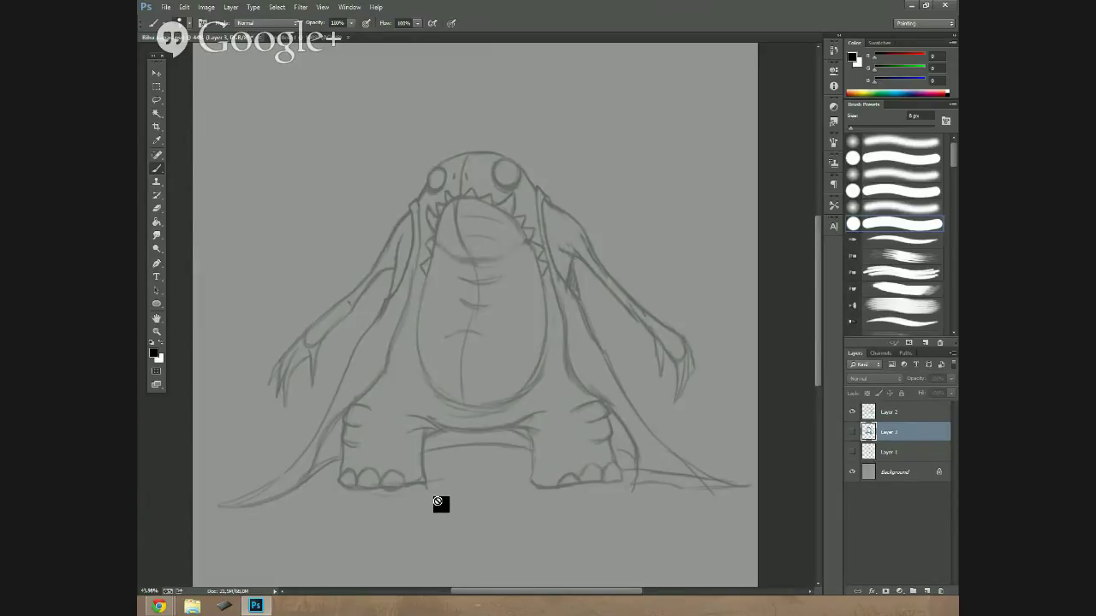
click(903, 413)
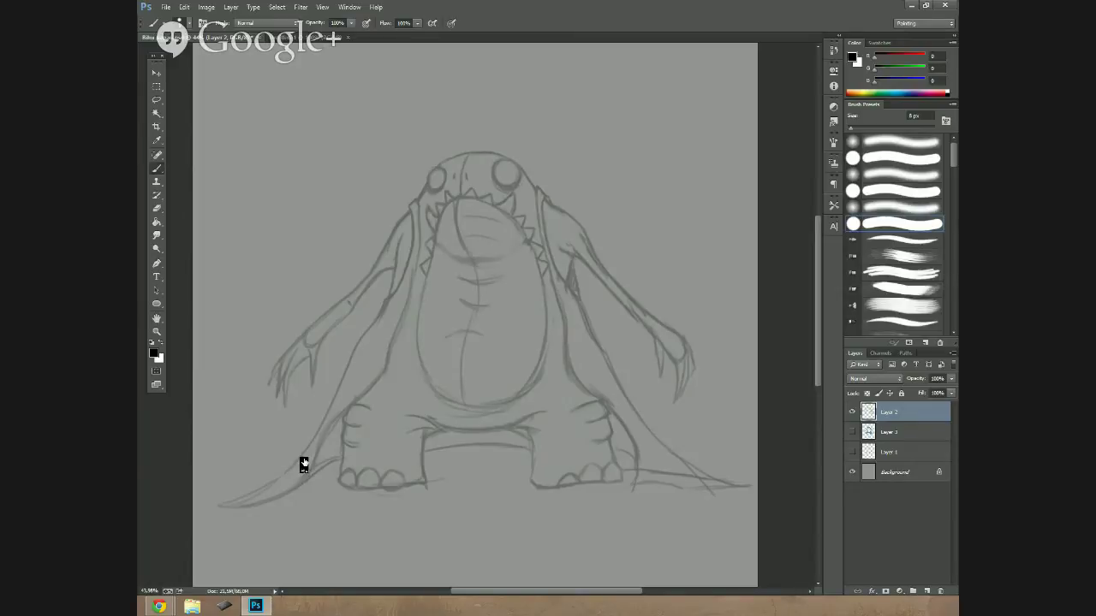
Zoom out to the whole sketch, toggle Layer 3's visibility and sample the canvas grey.
key(z)
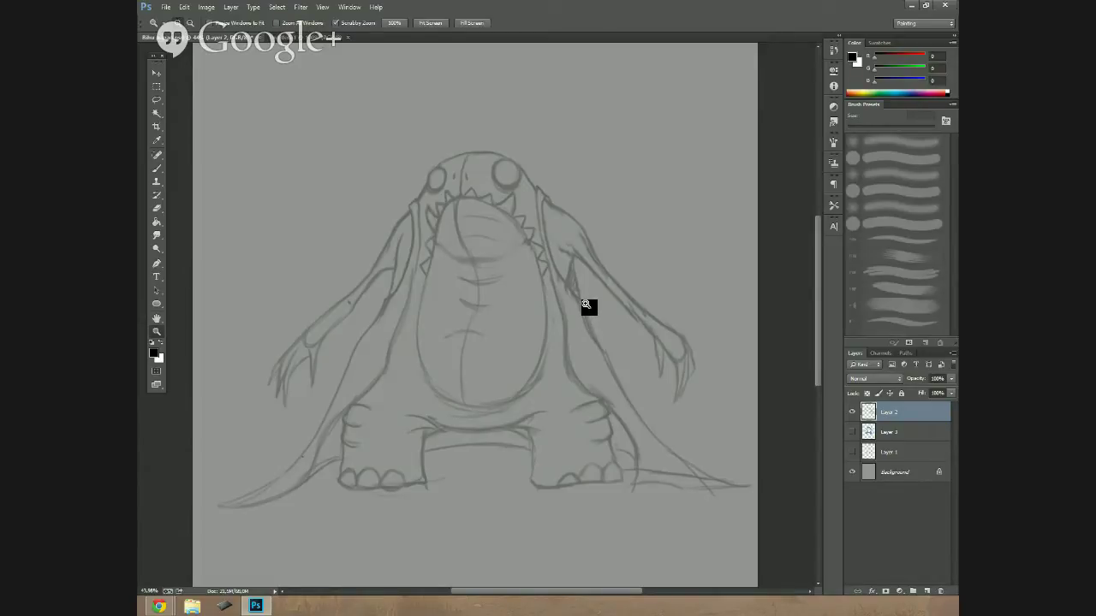
drag(499, 296, 479, 326)
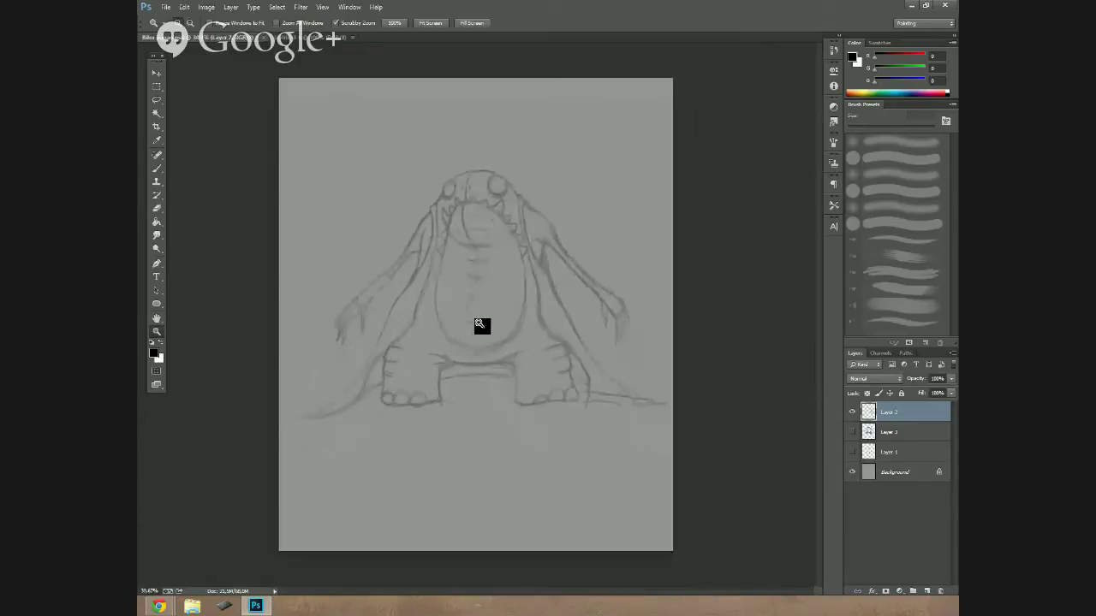
click(850, 432)
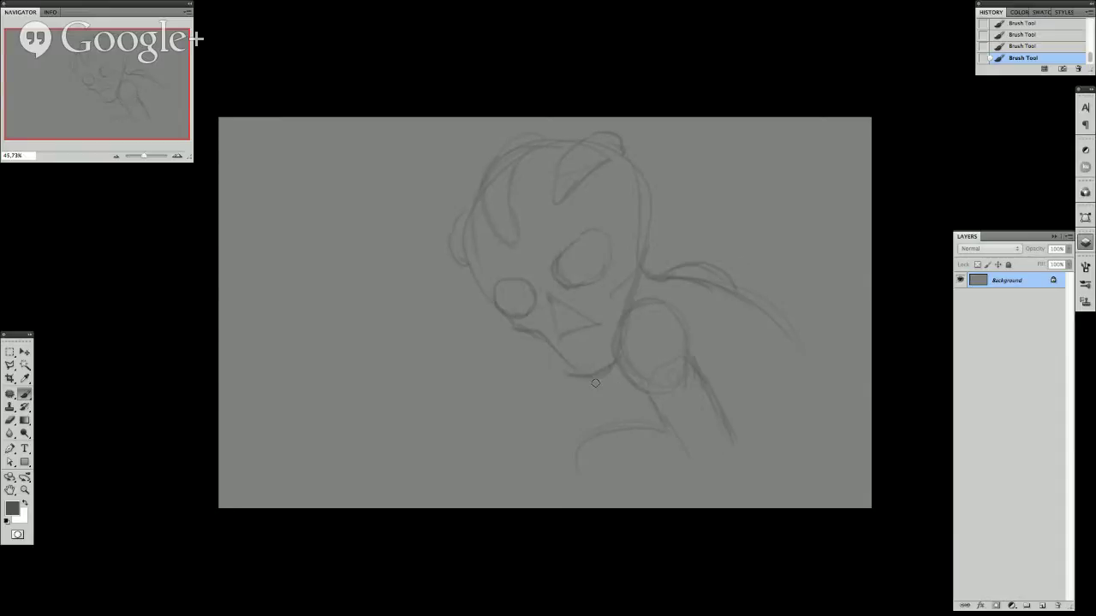
alt+click(595, 382)
With a larger brush, paint canvas grey over the stray lower sketch lines.
key(bracketright)
key(bracketright)
key(bracketright)
key(bracketright)
mouse_move(587, 436)
mouse_down()
mouse_move(654, 456)
mouse_move(645, 425)
mouse_move(668, 455)
mouse_up()
mouse_move(646, 360)
mouse_down()
mouse_move(634, 326)
mouse_move(651, 336)
mouse_move(698, 410)
mouse_move(676, 381)
mouse_up()
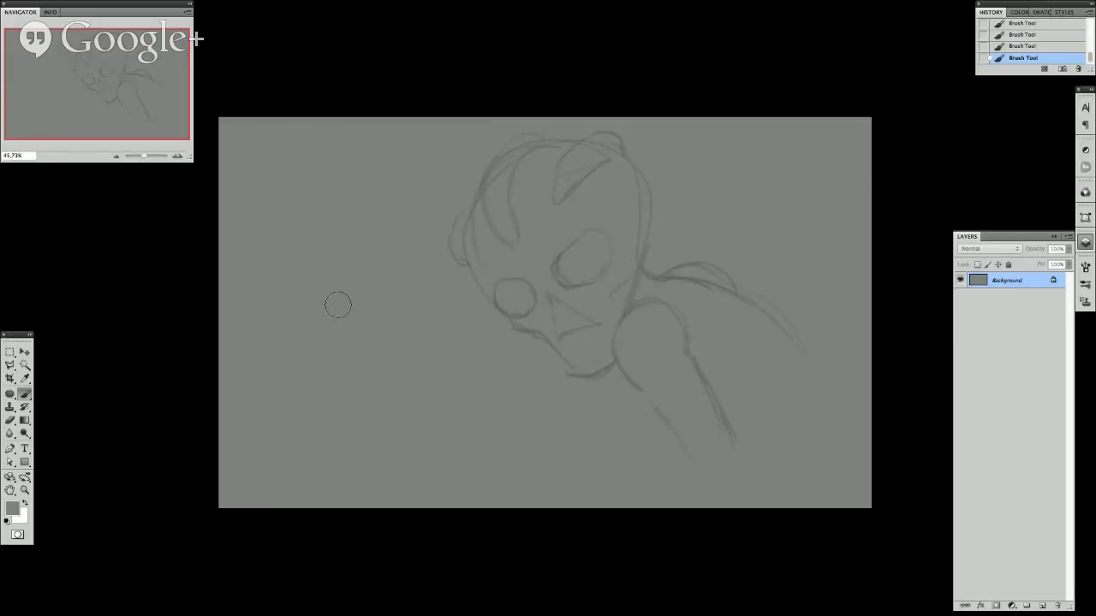
Pick a darker foreground colour and, with a smaller brush, redraw the arm, hand, leg and back.
click(21, 510)
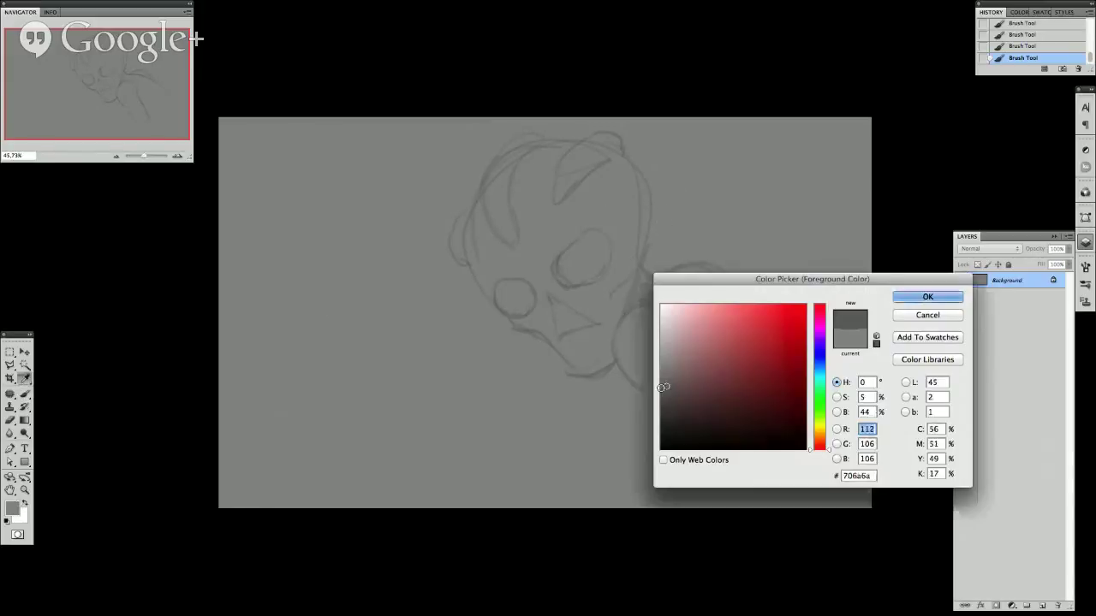
click(920, 295)
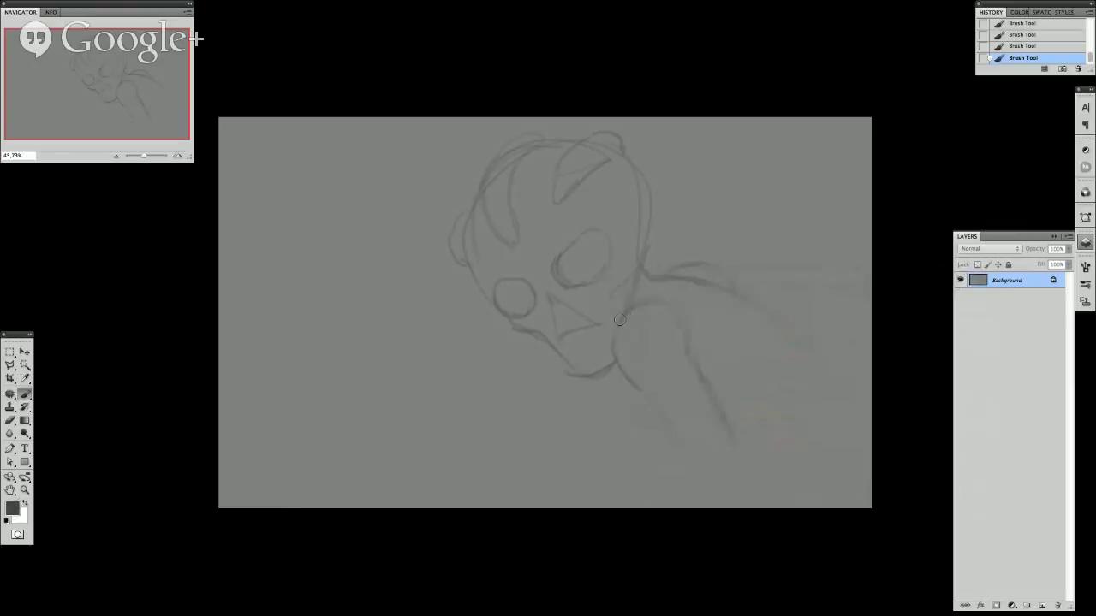
key(bracketleft)
key(bracketleft)
drag(677, 442, 693, 470)
drag(697, 367, 735, 447)
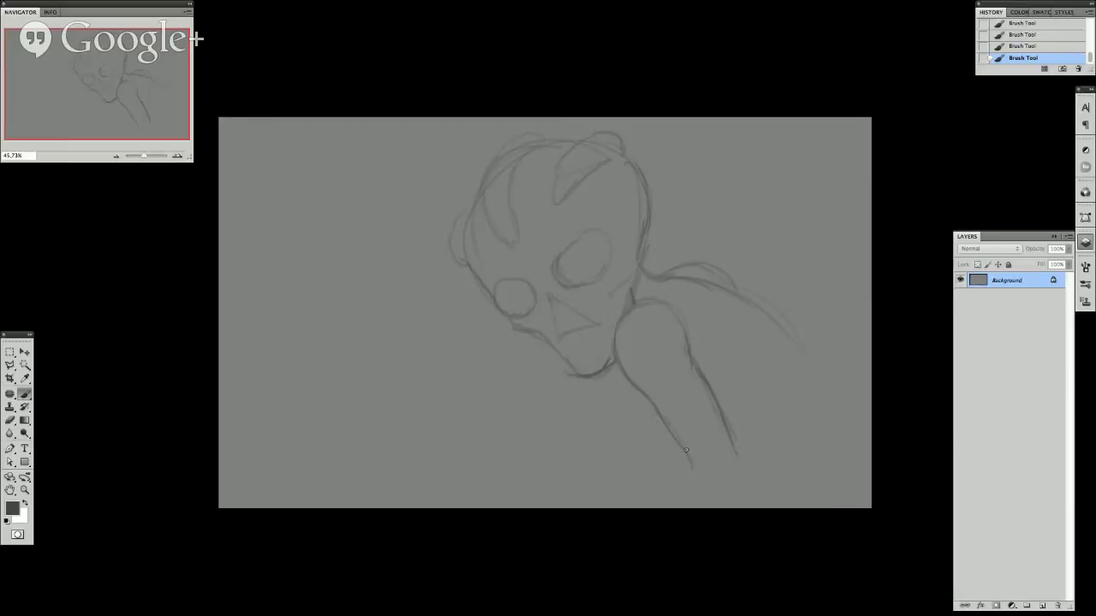
drag(605, 458, 676, 451)
drag(586, 473, 710, 495)
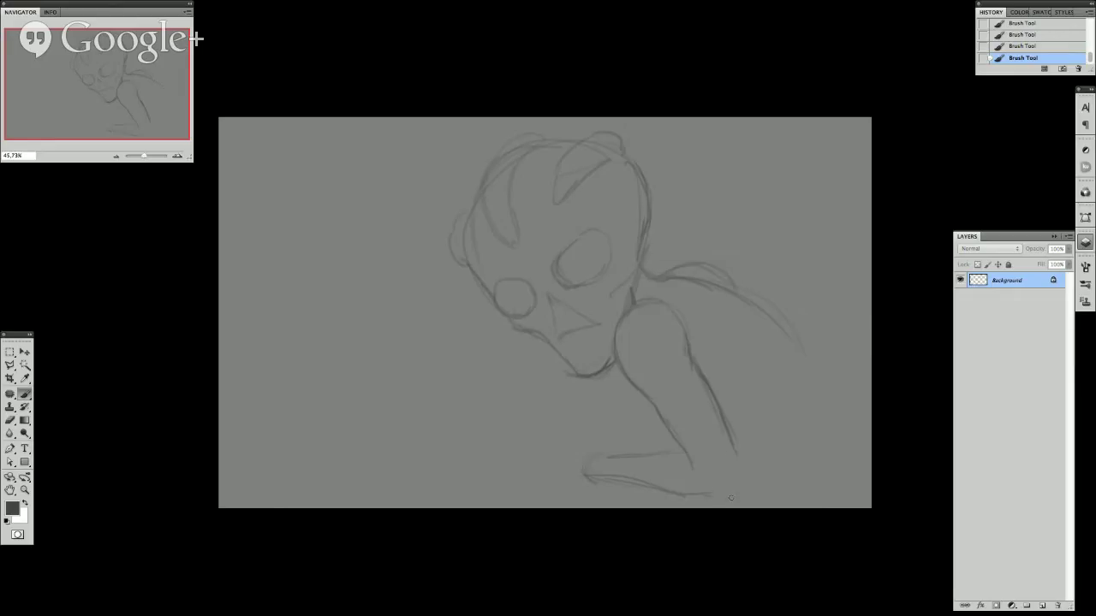
drag(730, 497, 738, 454)
drag(729, 274, 805, 395)
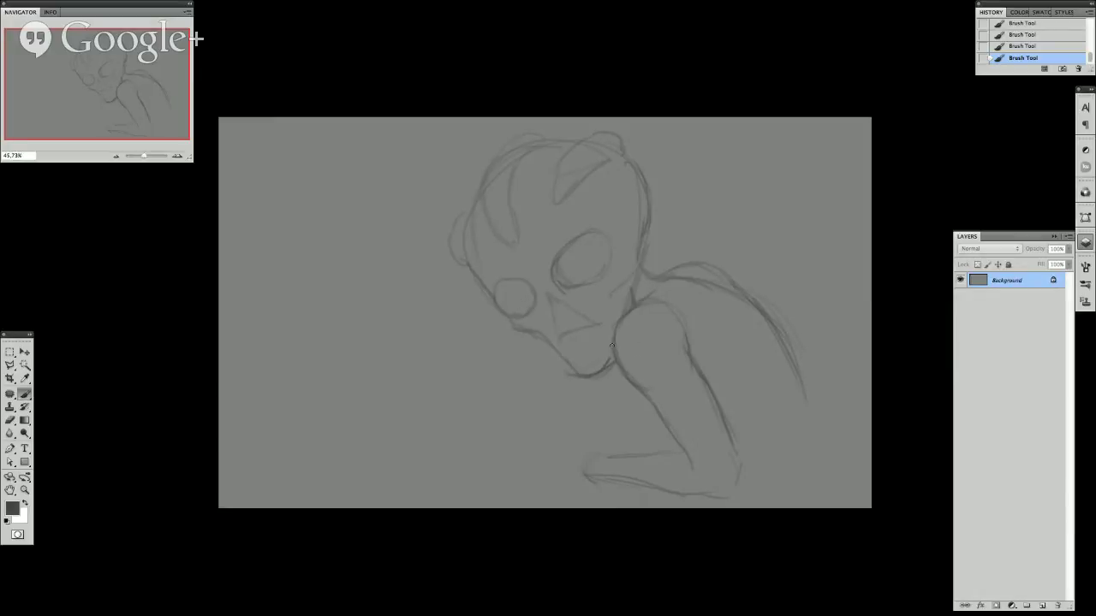
scroll(612, 345, down, 2)
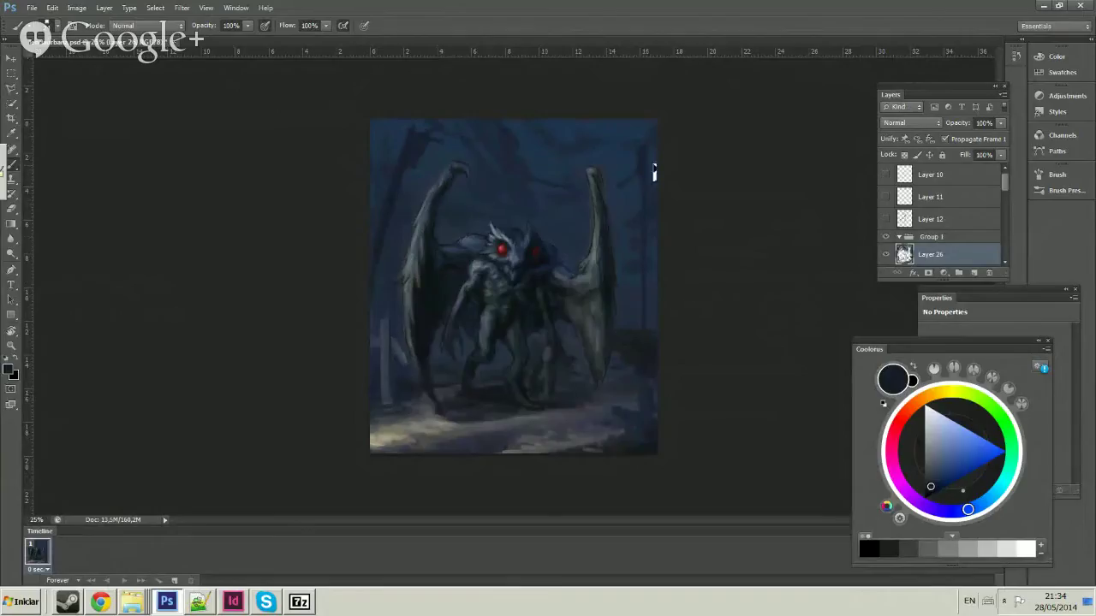
Sample grey-blue tones from the wing and paint a light highlight along its left edge.
right_click(570, 283)
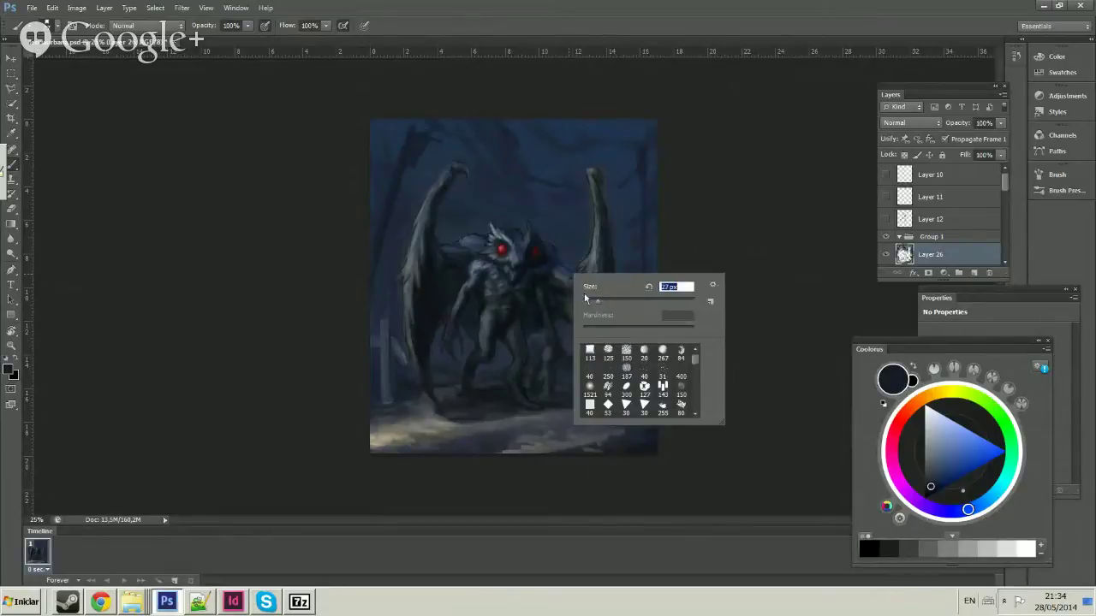
alt+click(575, 271)
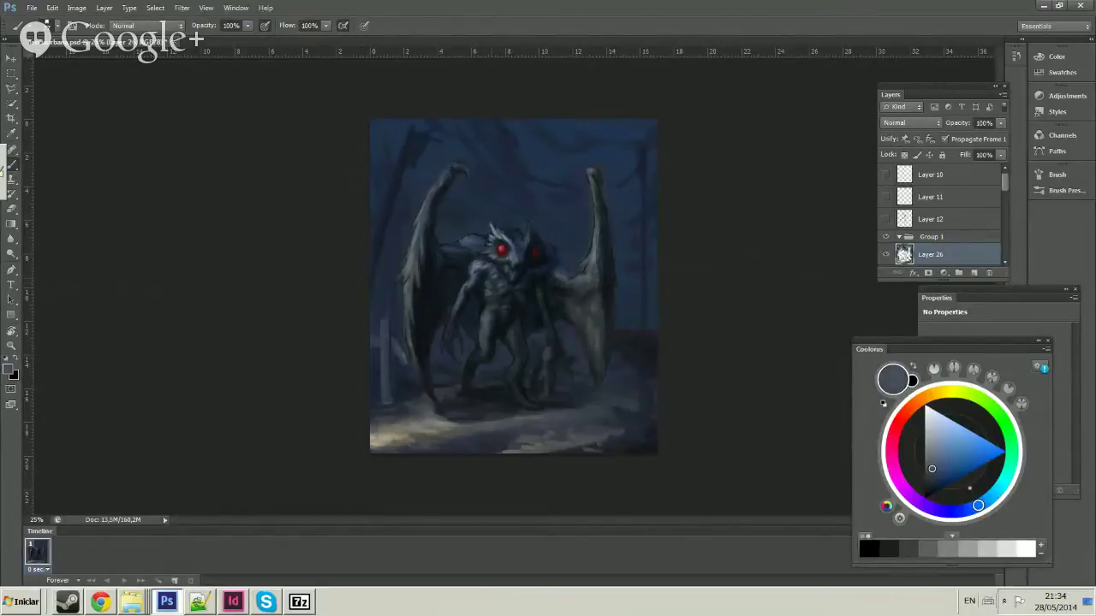
alt+click(400, 272)
alt+click(403, 293)
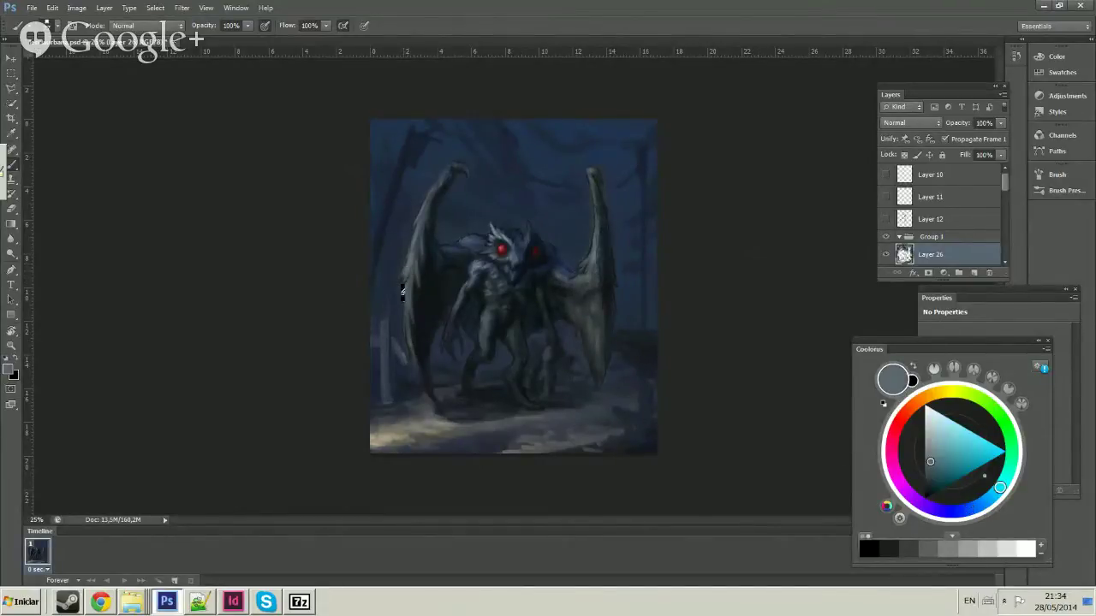
drag(405, 284, 405, 299)
Sample dark navy and grey tones from the left wing and top-left sky, checking brush size.
alt+click(419, 288)
alt+click(395, 296)
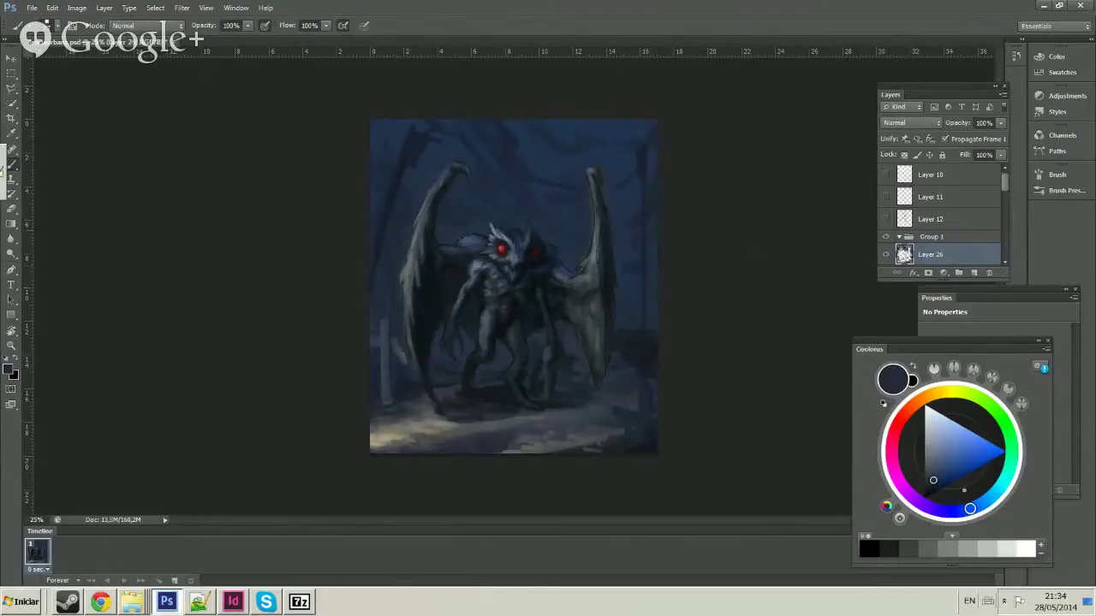
alt+click(409, 284)
alt+click(409, 293)
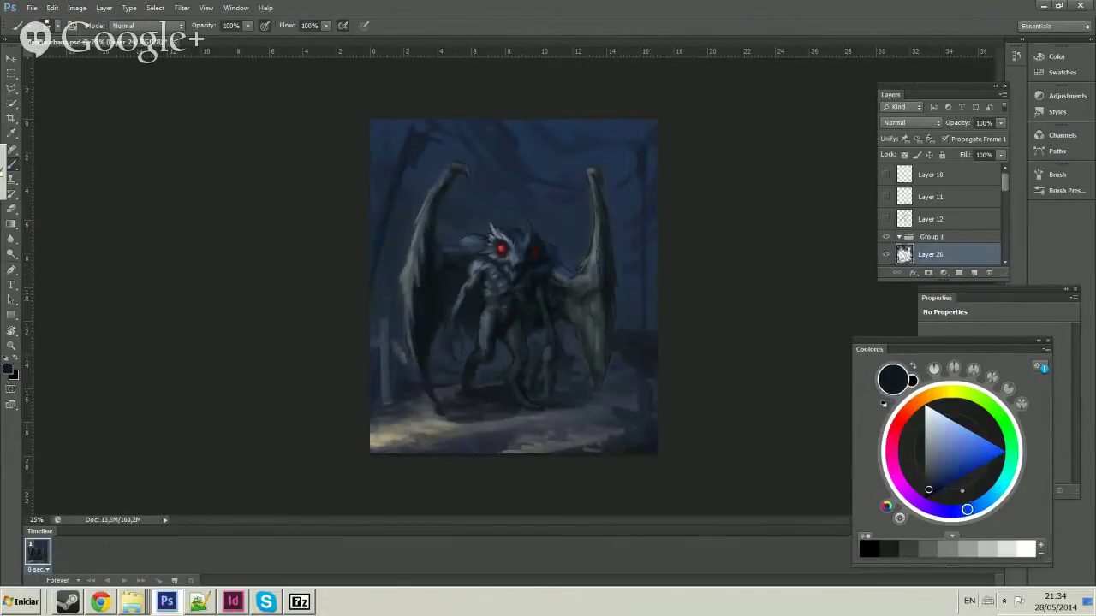
alt+click(410, 267)
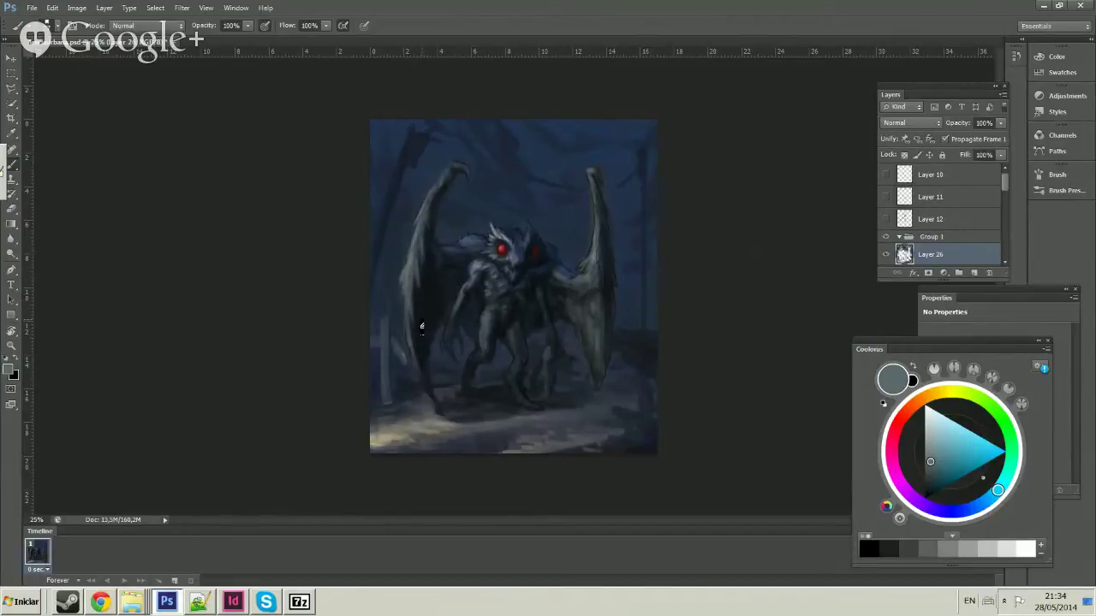
right_click(575, 237)
key(Escape)
alt+click(588, 214)
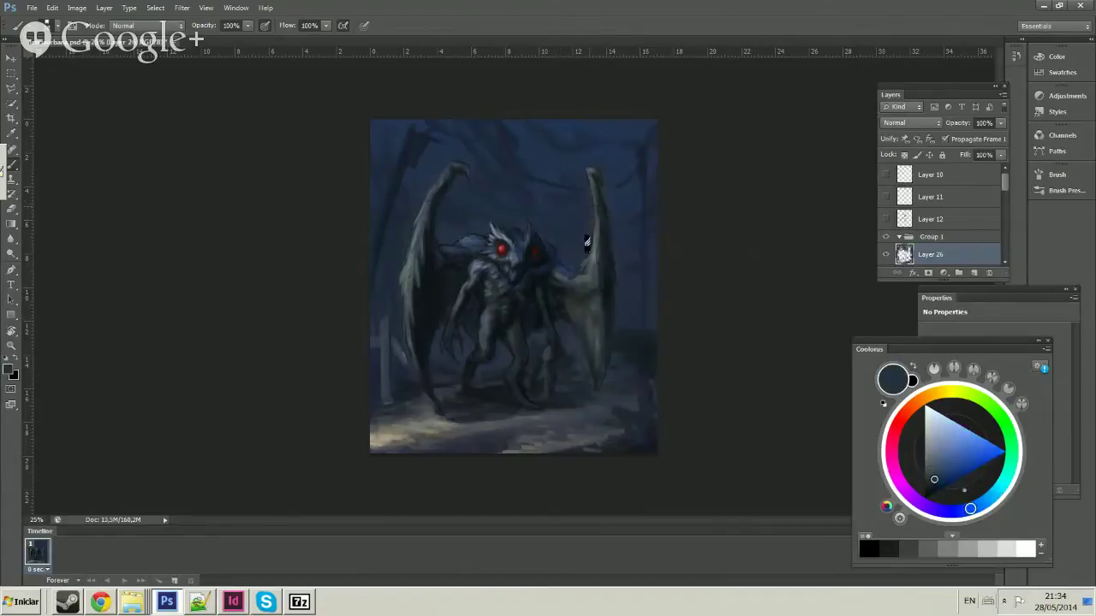
right_click(493, 172)
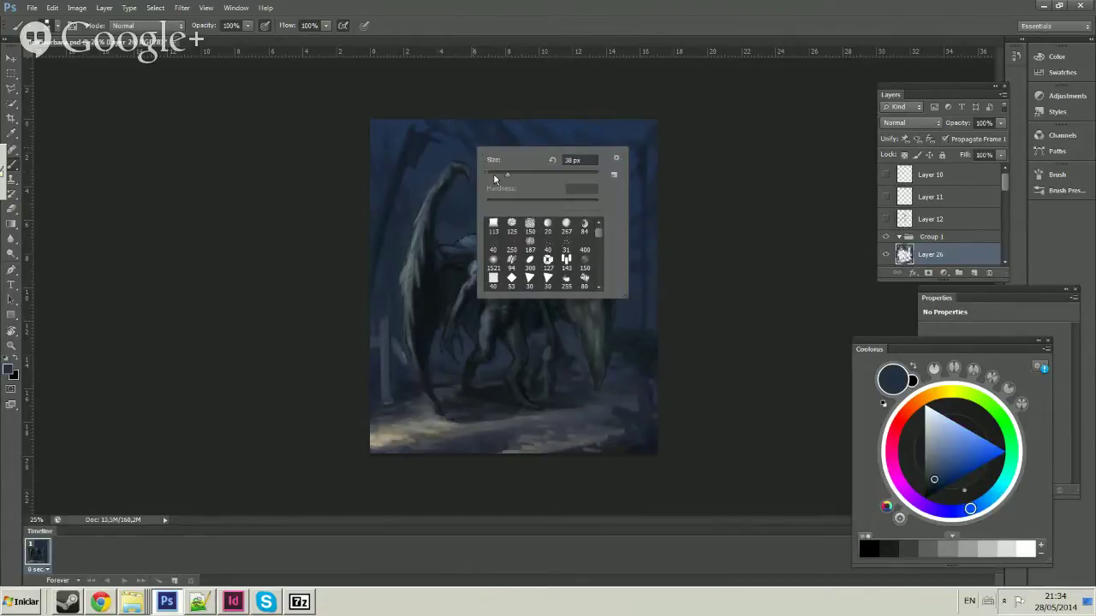
key(Escape)
alt+click(411, 128)
right_click(481, 156)
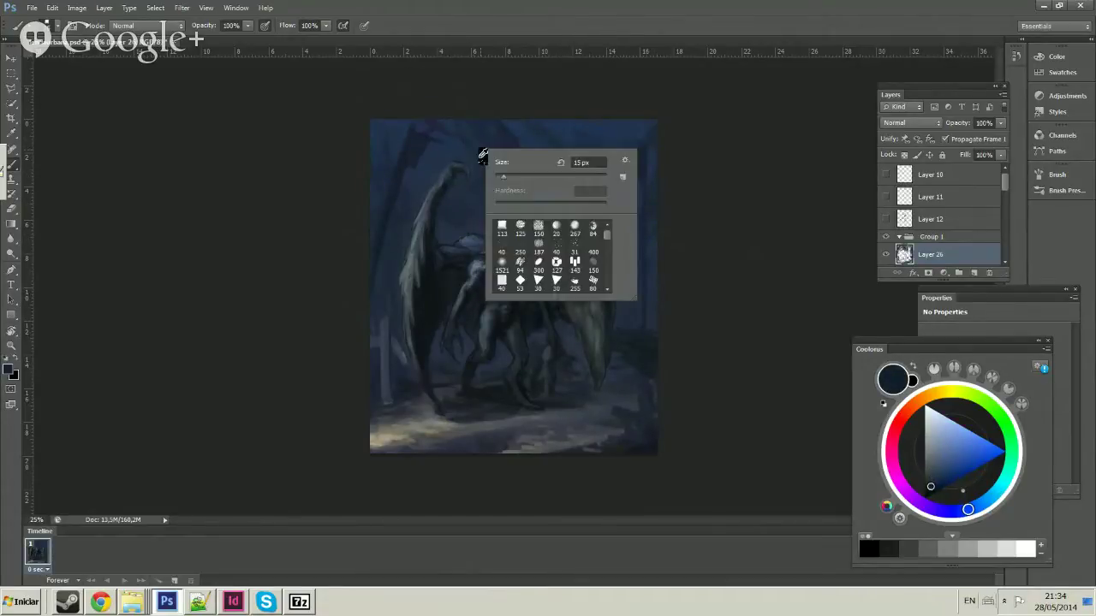
key(Escape)
alt+click(416, 127)
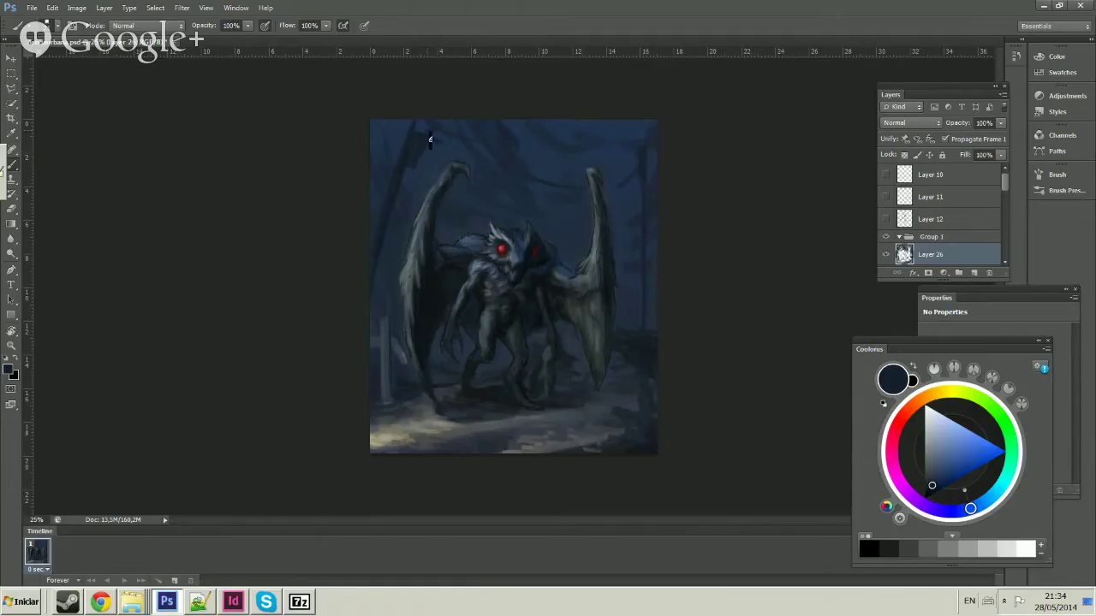
alt+click(428, 232)
right_click(504, 250)
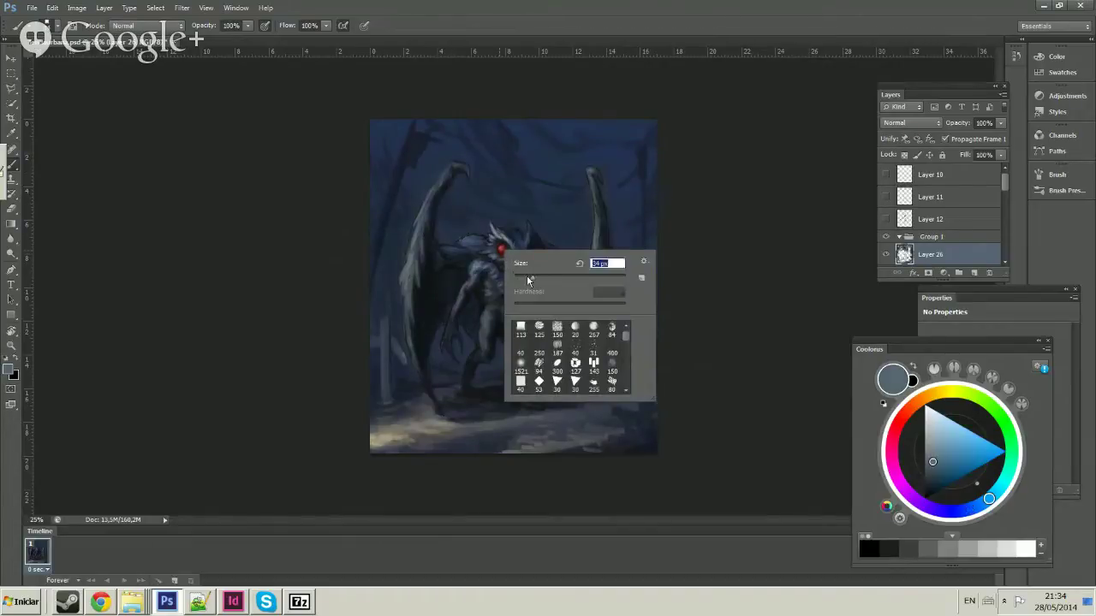
key(Return)
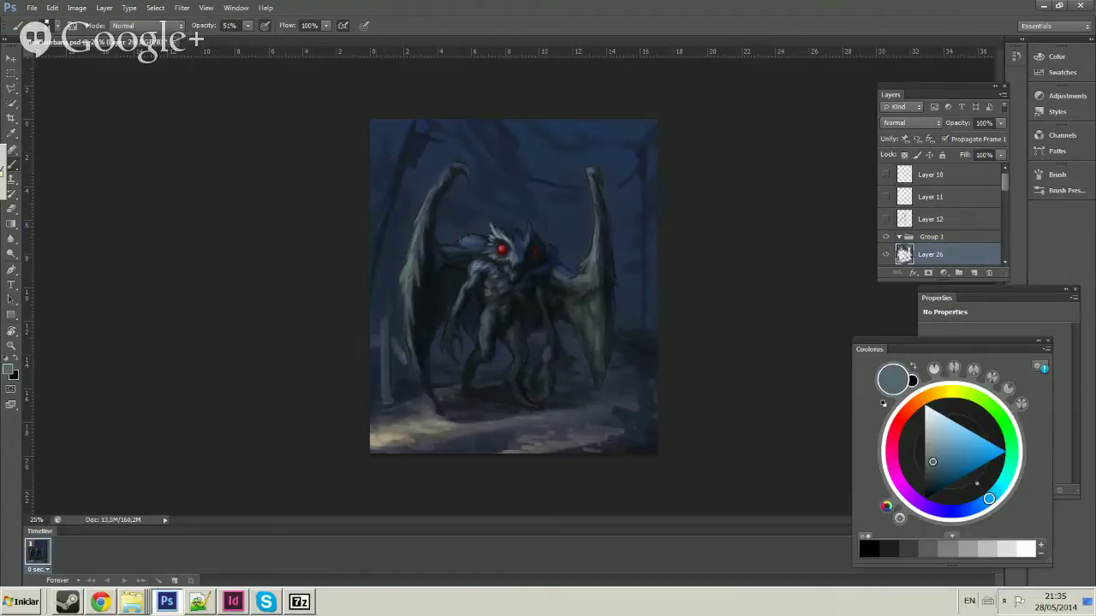
Sample near-black blues from the dark left and upper-left sky.
alt+click(385, 228)
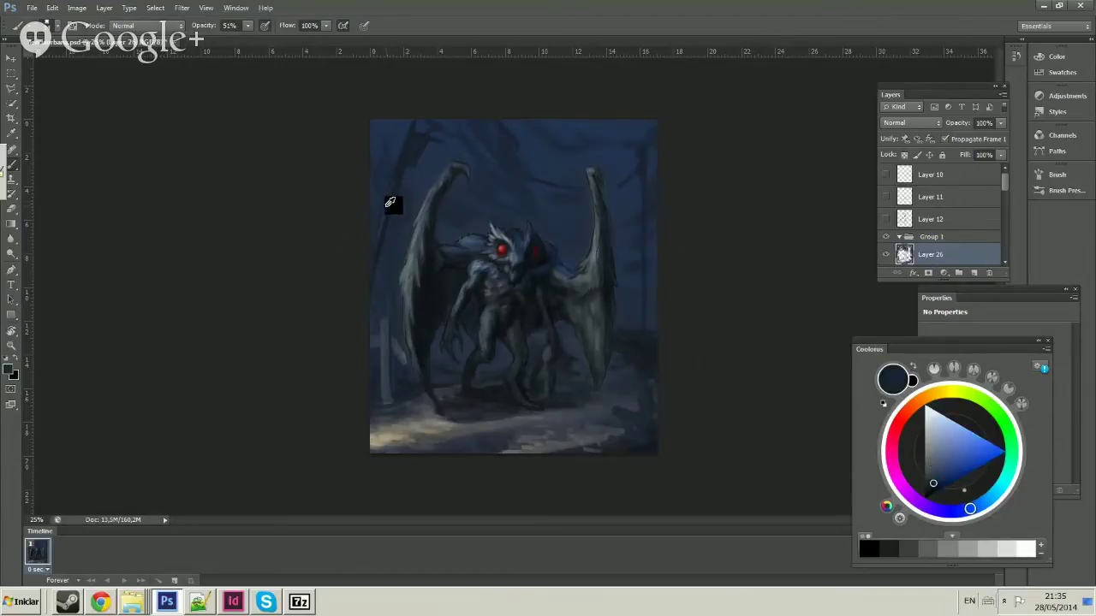
alt+click(379, 237)
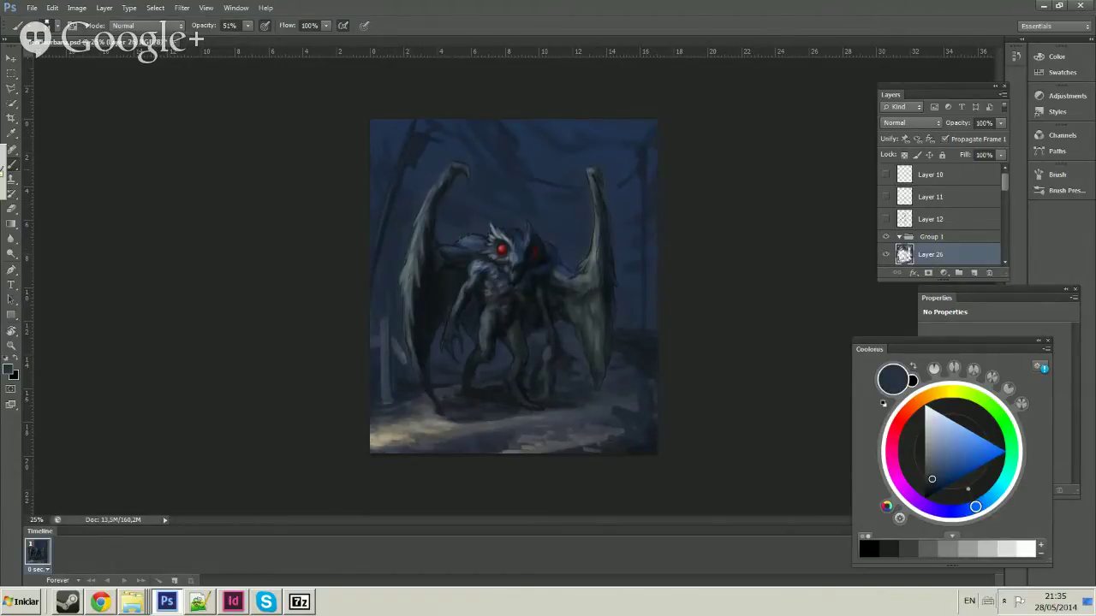
alt+click(391, 199)
alt+click(391, 199)
alt+click(421, 149)
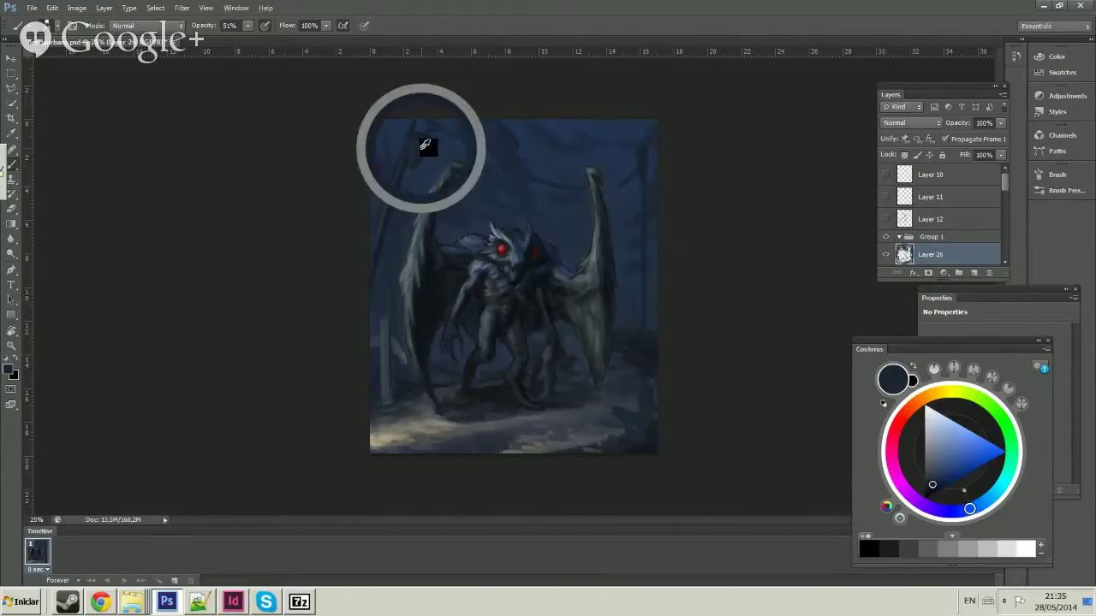
alt+click(436, 190)
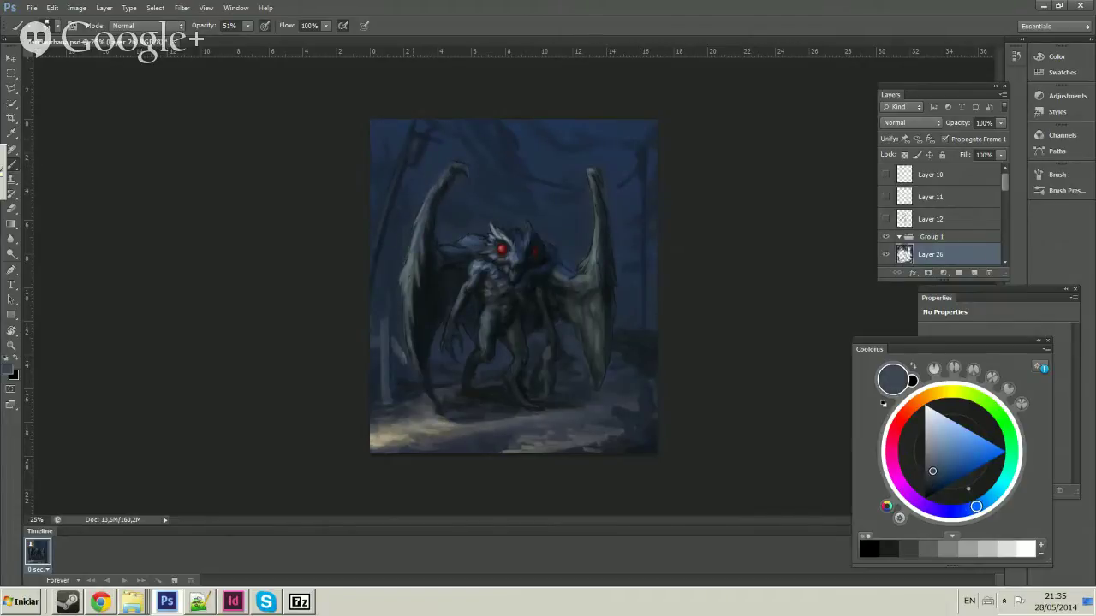
right_click(490, 156)
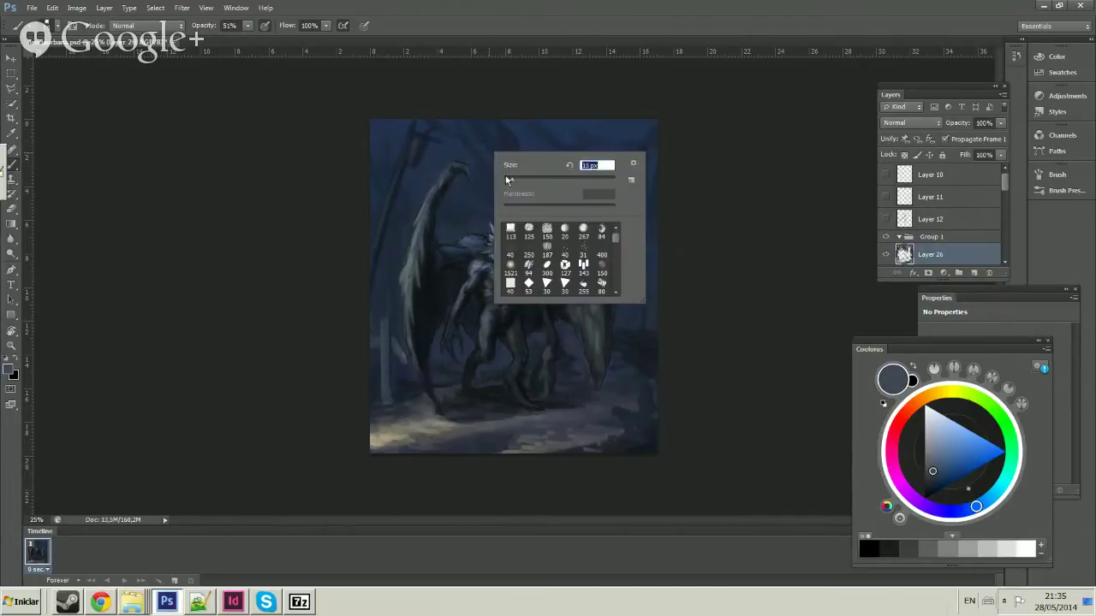
click(248, 25)
Set brush opacity to 100%, sample a darker colour and zoom out to the whole painting.
text(100)
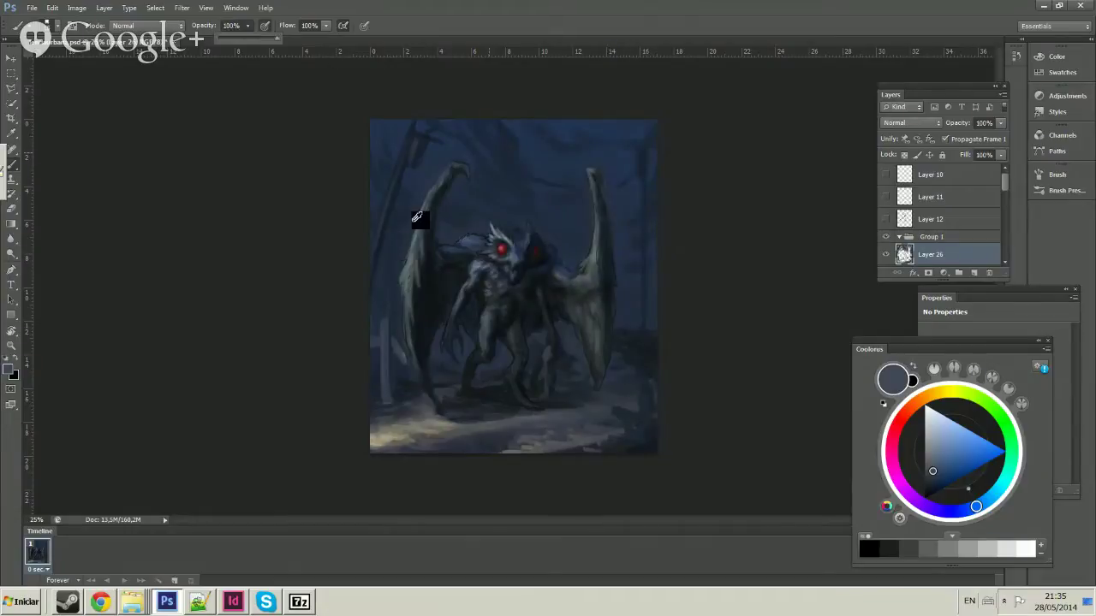
alt+click(432, 248)
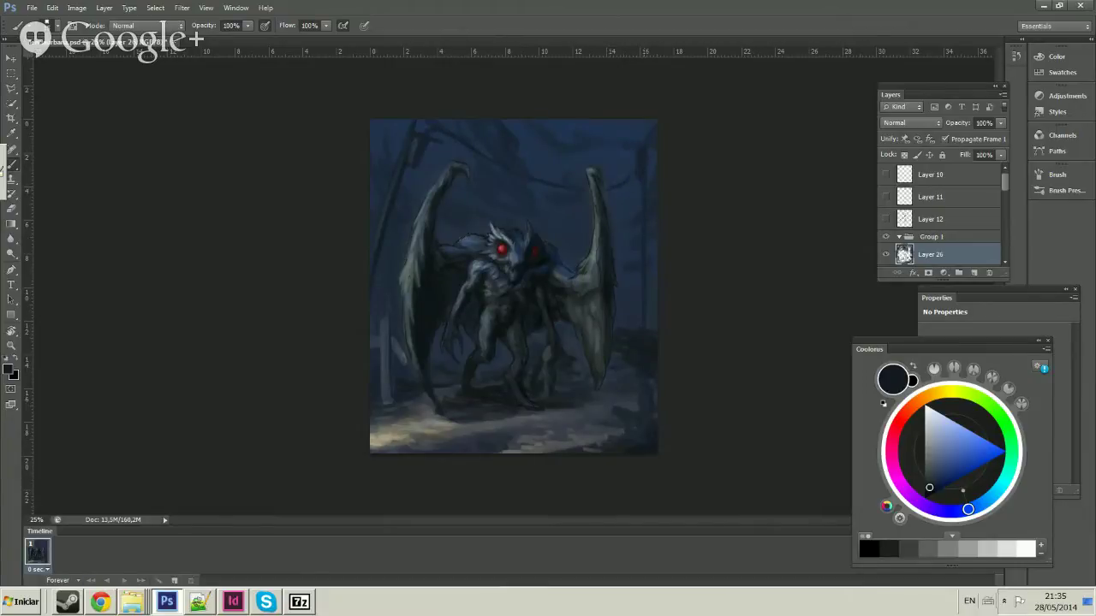
right_click(639, 273)
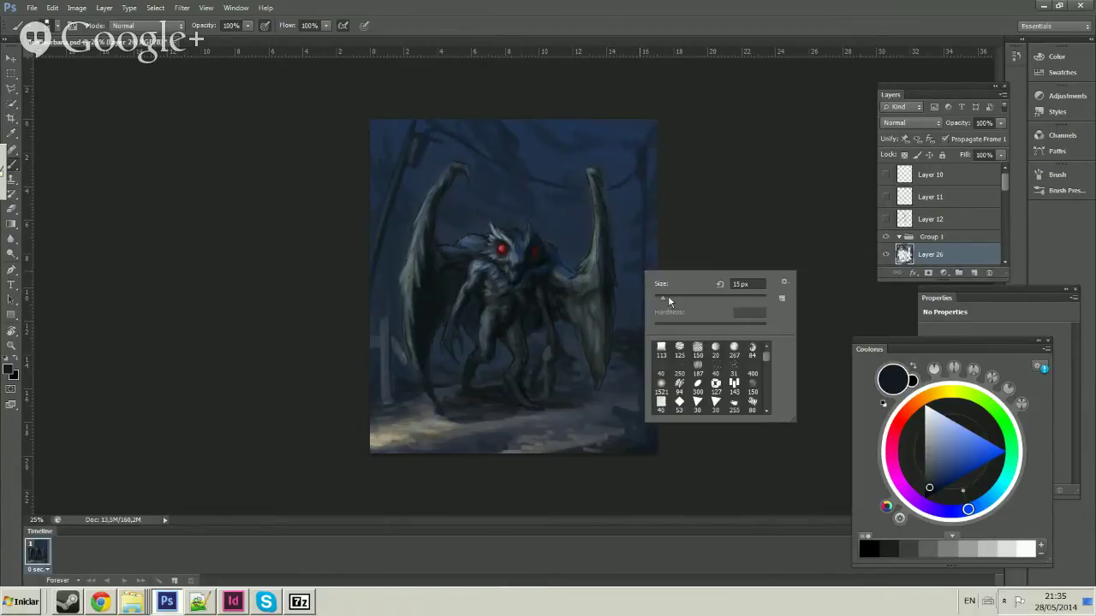
click(626, 333)
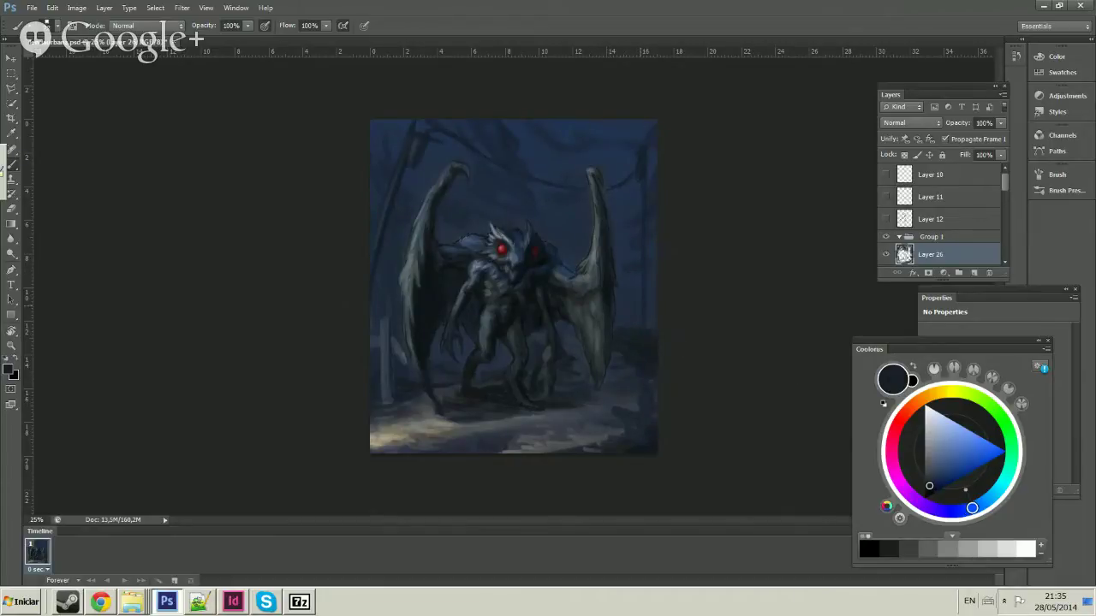
key(z)
alt+click(646, 301)
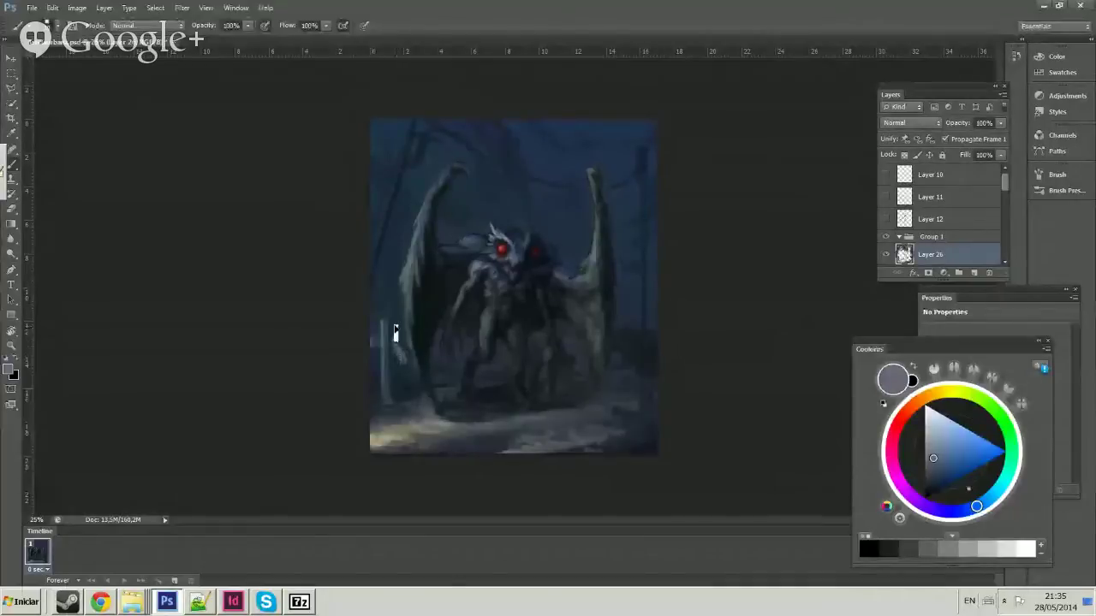
Sample navy and grey-blue from the wing and paint a small stroke along its left edge.
right_click(628, 332)
click(555, 362)
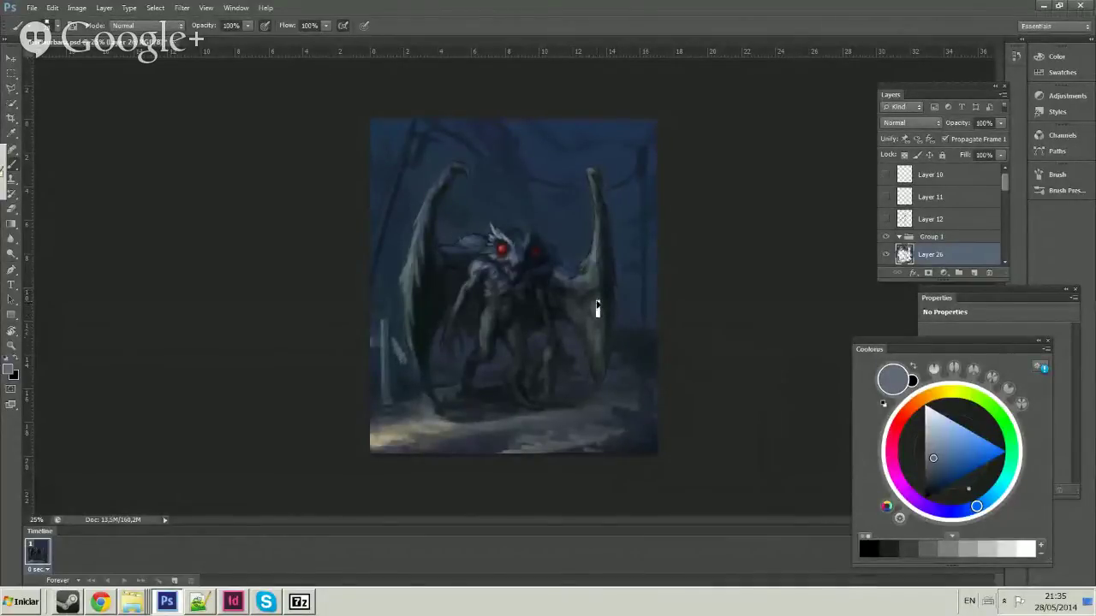
alt+click(600, 344)
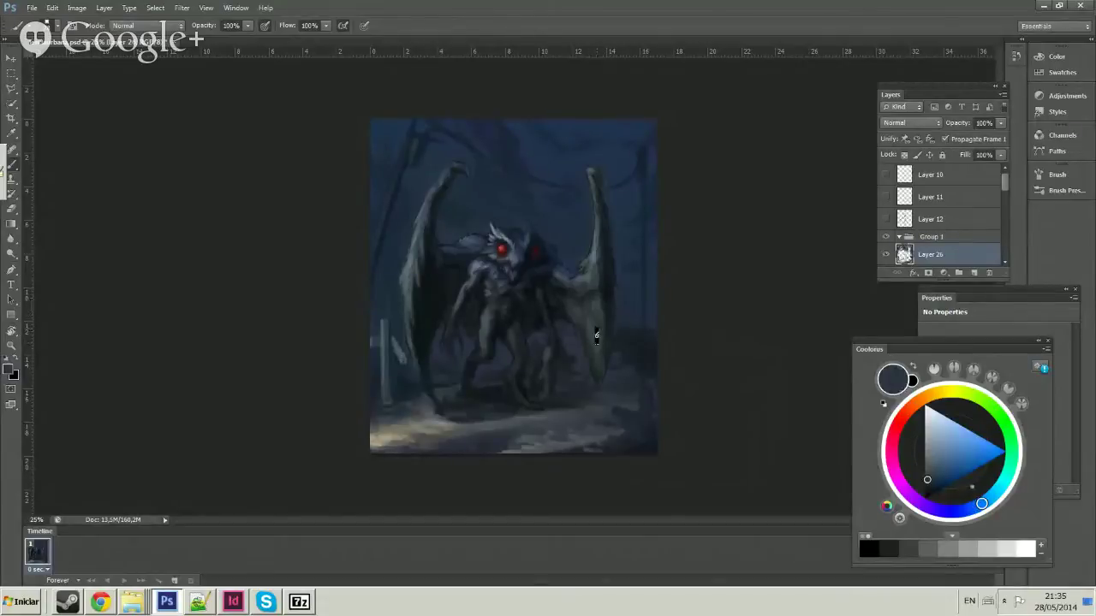
alt+click(587, 347)
alt+click(418, 262)
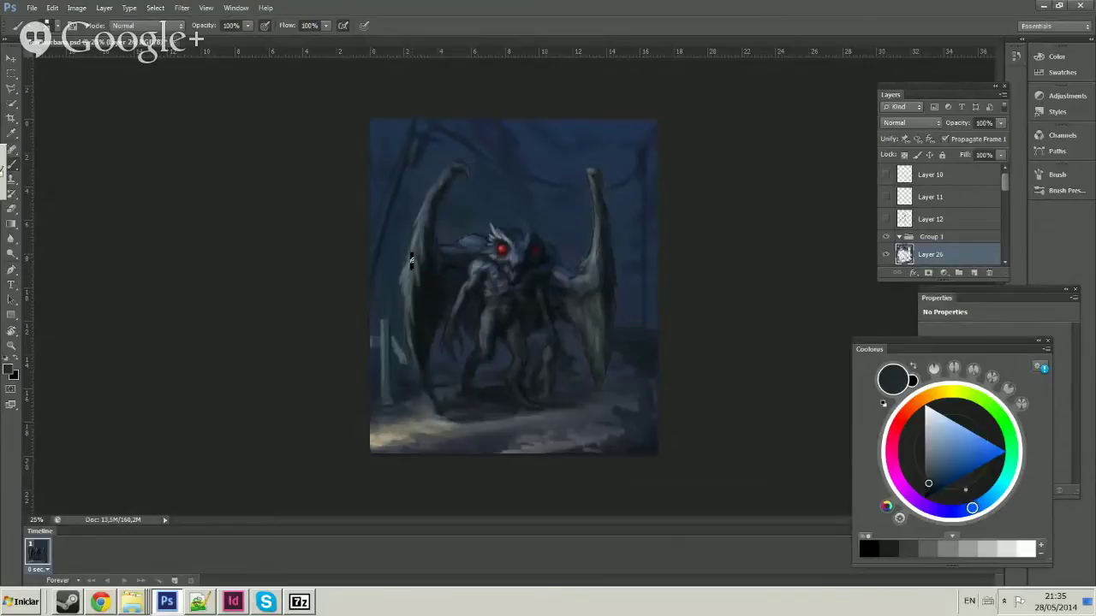
alt+click(418, 300)
alt+click(411, 271)
alt+click(411, 268)
alt+click(414, 272)
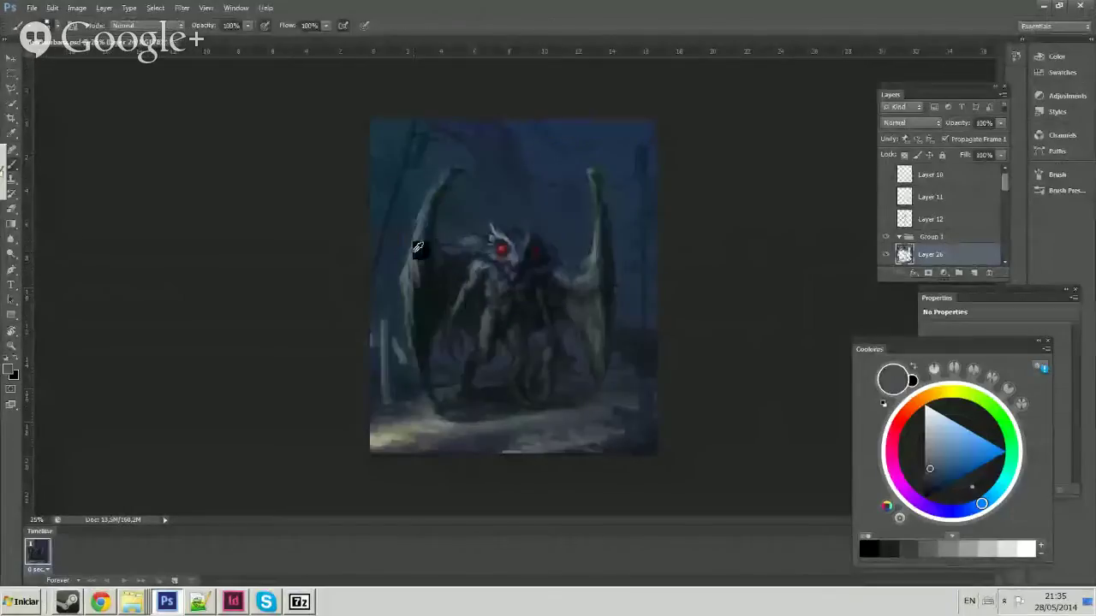
drag(420, 241, 420, 262)
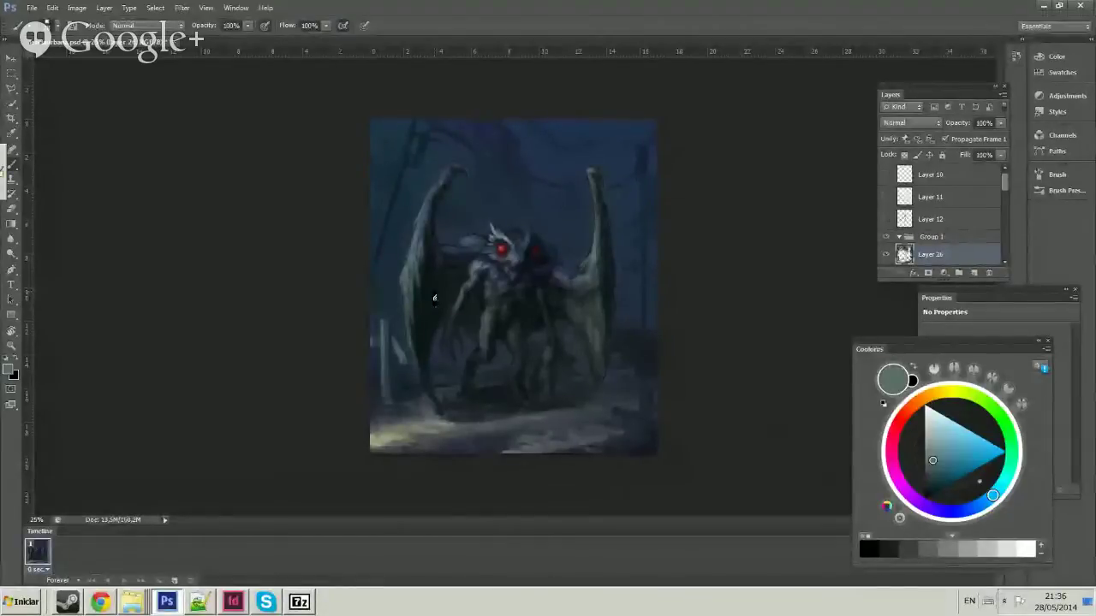
Sample dark blue from the background and zoom out for an overview of the painting.
alt+click(440, 168)
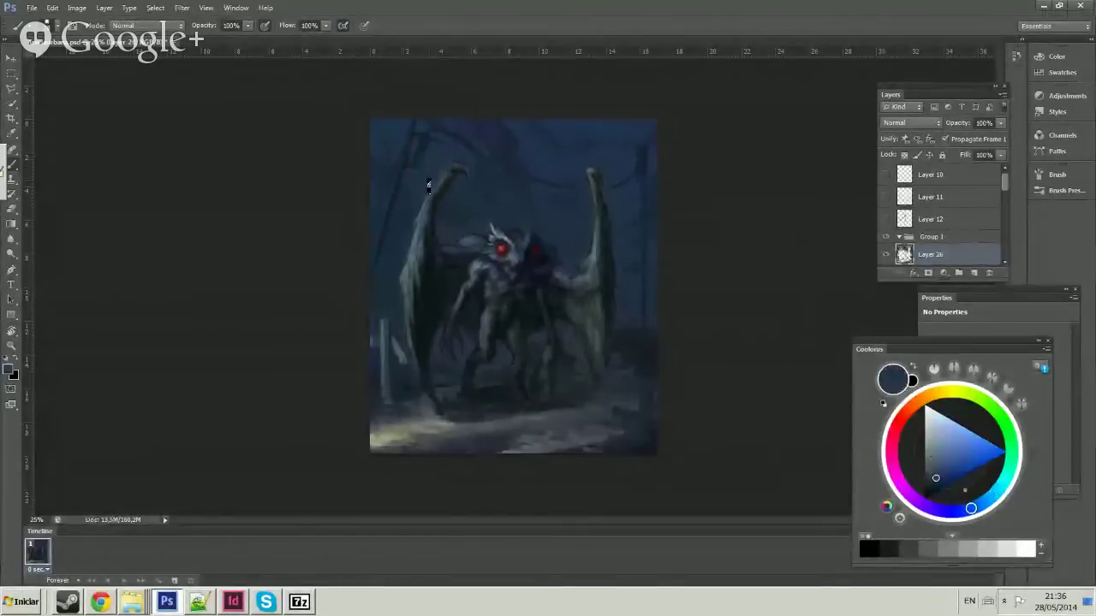
key(z)
alt+click(576, 237)
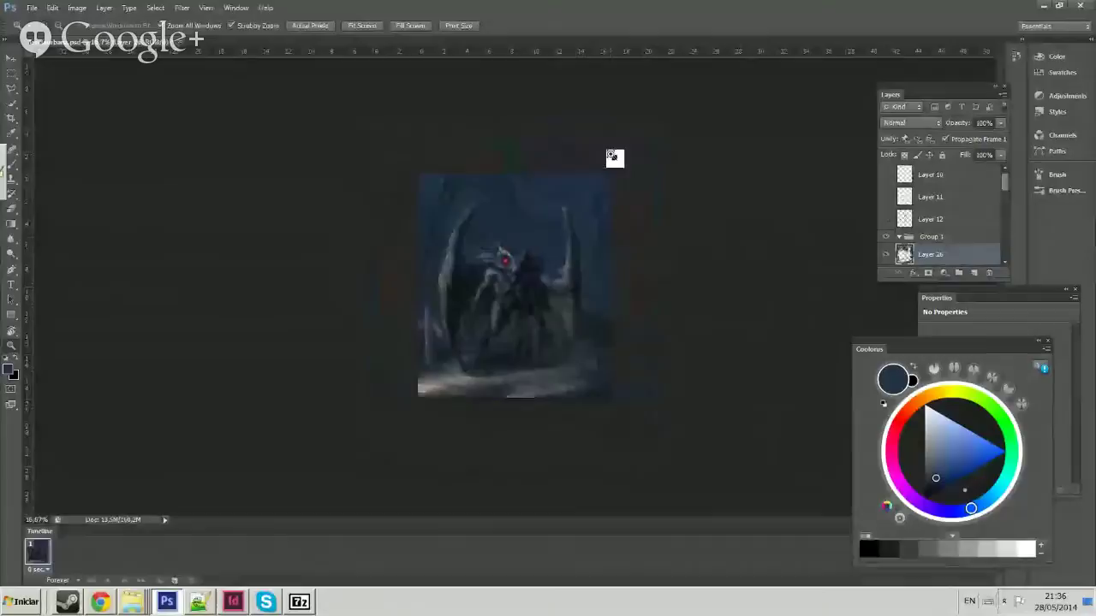
Return the moth painting to 25% zoom, sample an upper-right colour and enlarge the brush.
click(577, 214)
key(b)
alt+click(600, 172)
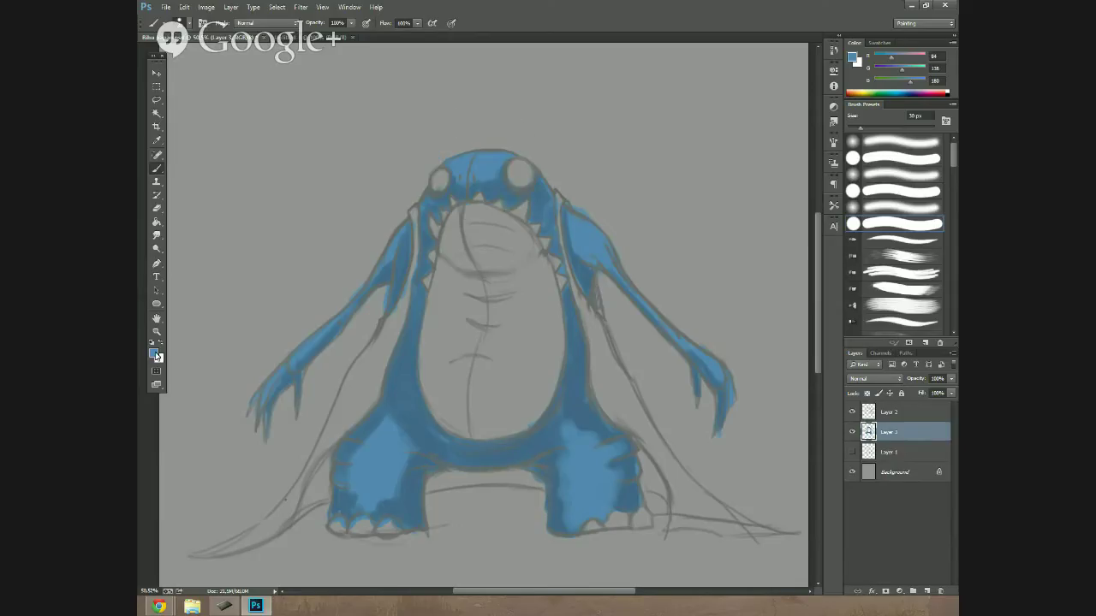
click(155, 354)
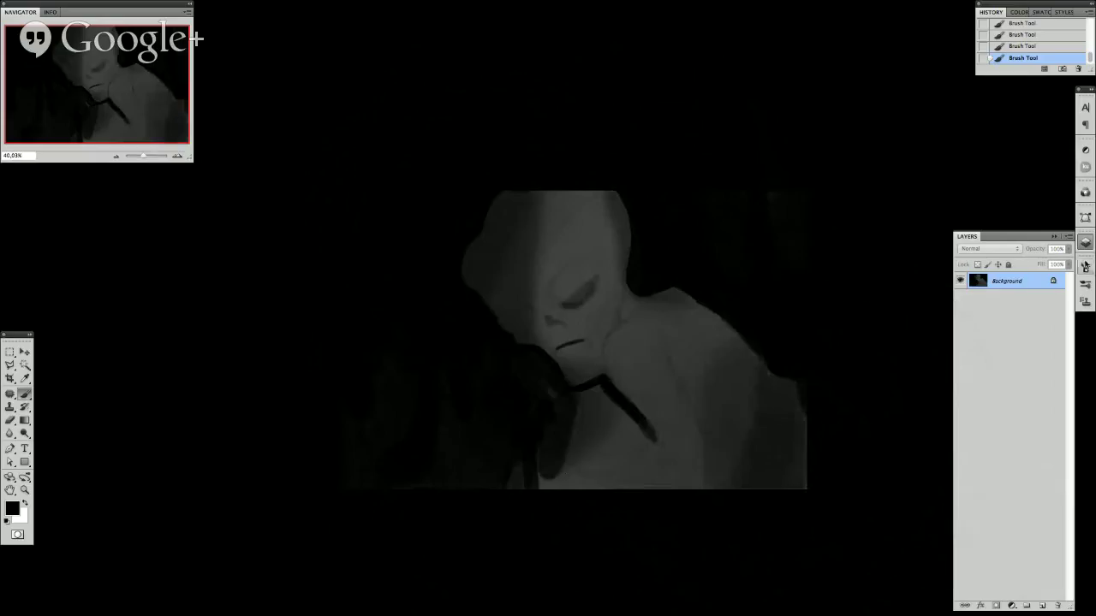
click(1084, 266)
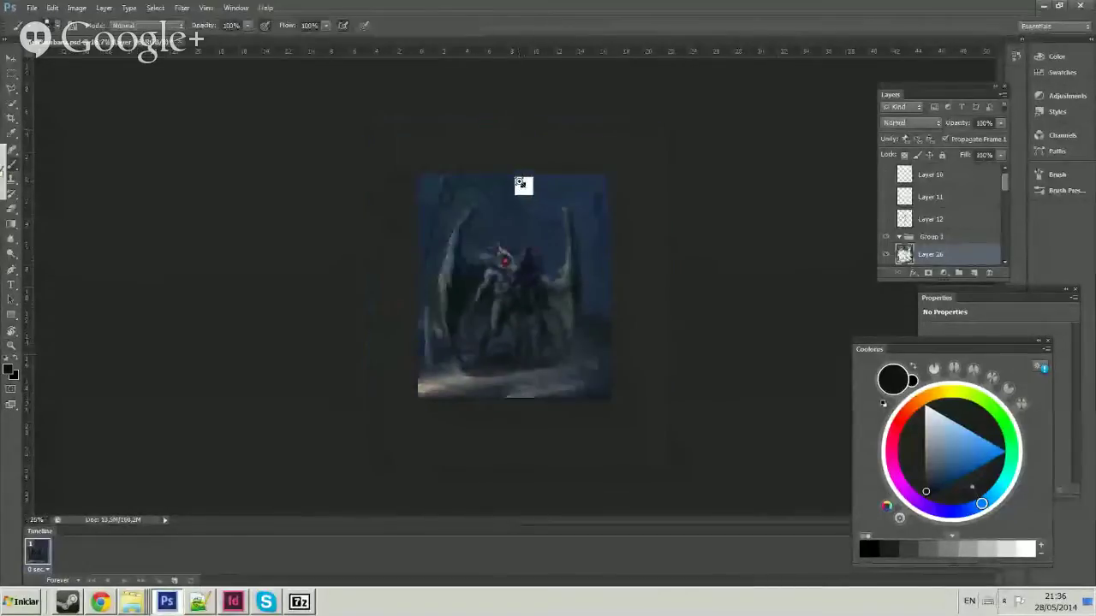
key(ctrl+plus)
right_click(551, 290)
key(Return)
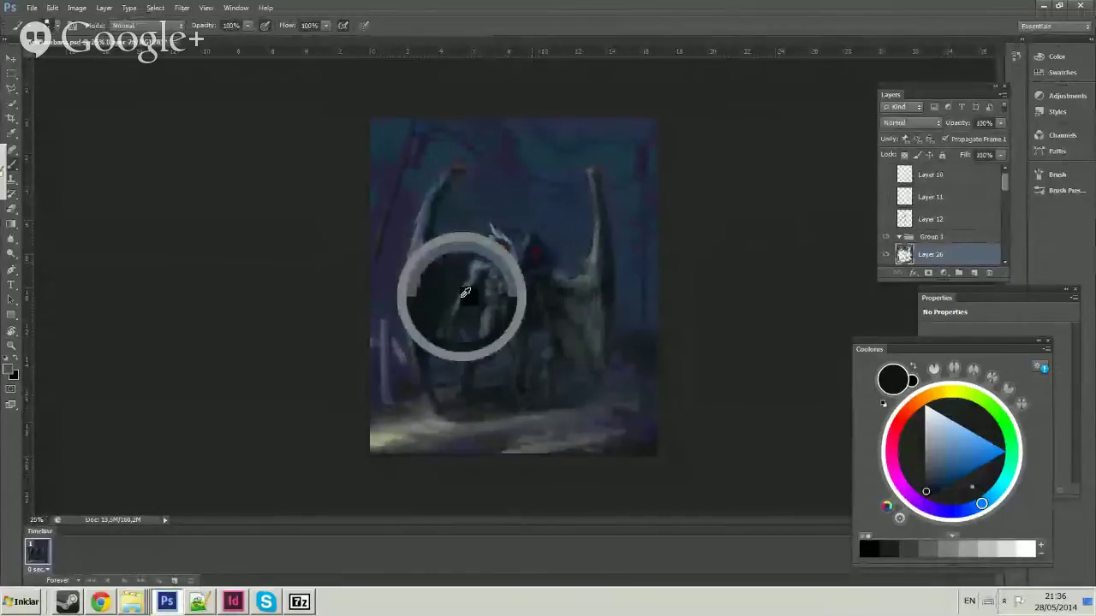
Sample greyish blues from the creature and its right wing, ending on a brighter tone.
alt+click(465, 293)
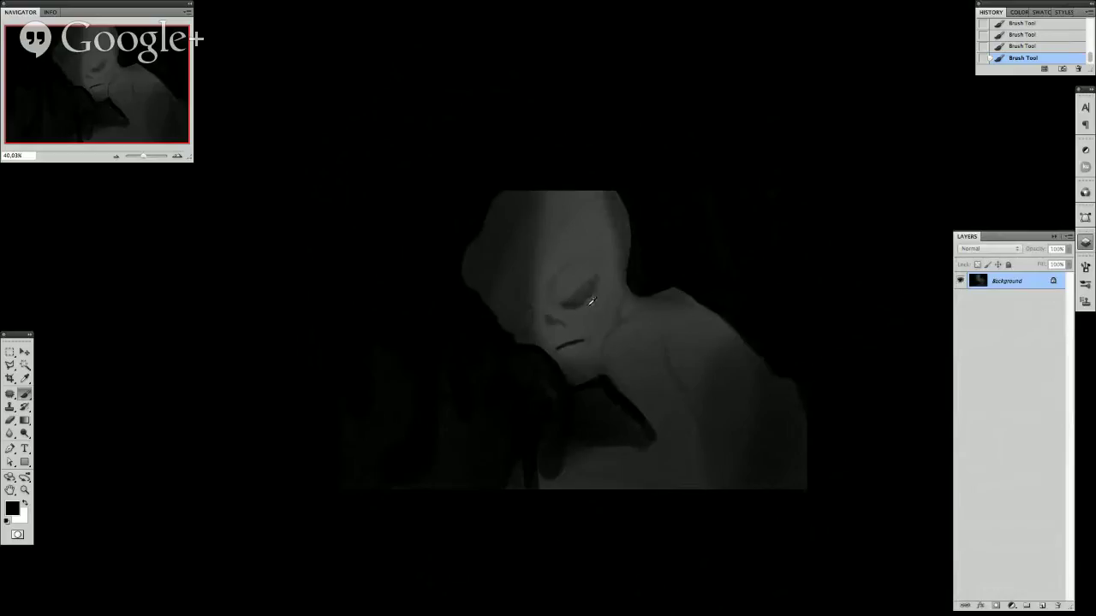
scroll(590, 301, up, 1)
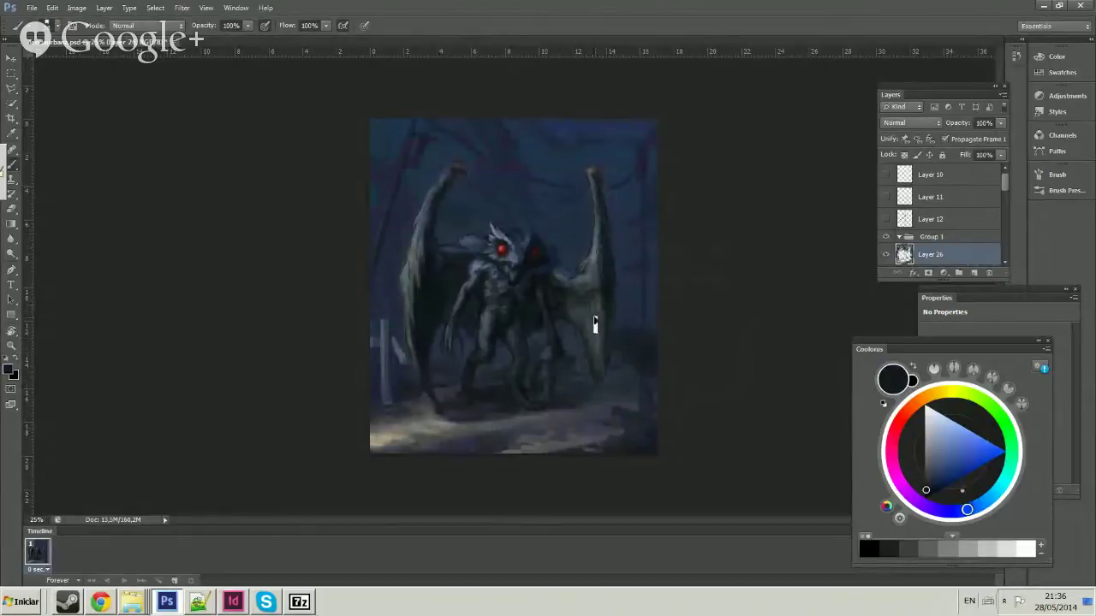
alt+click(592, 308)
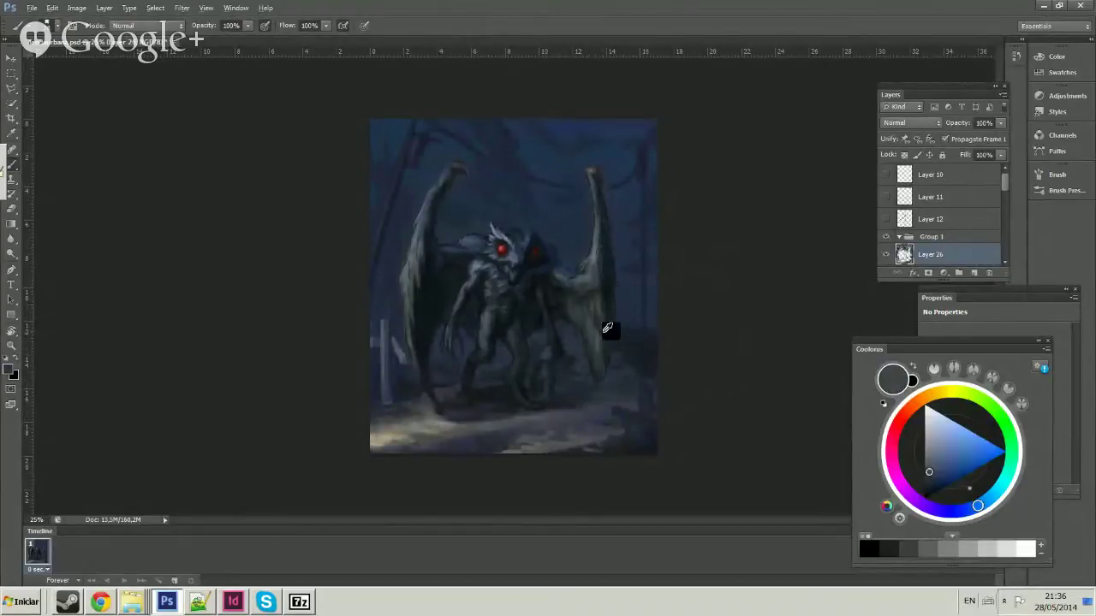
alt+click(605, 332)
alt+click(603, 341)
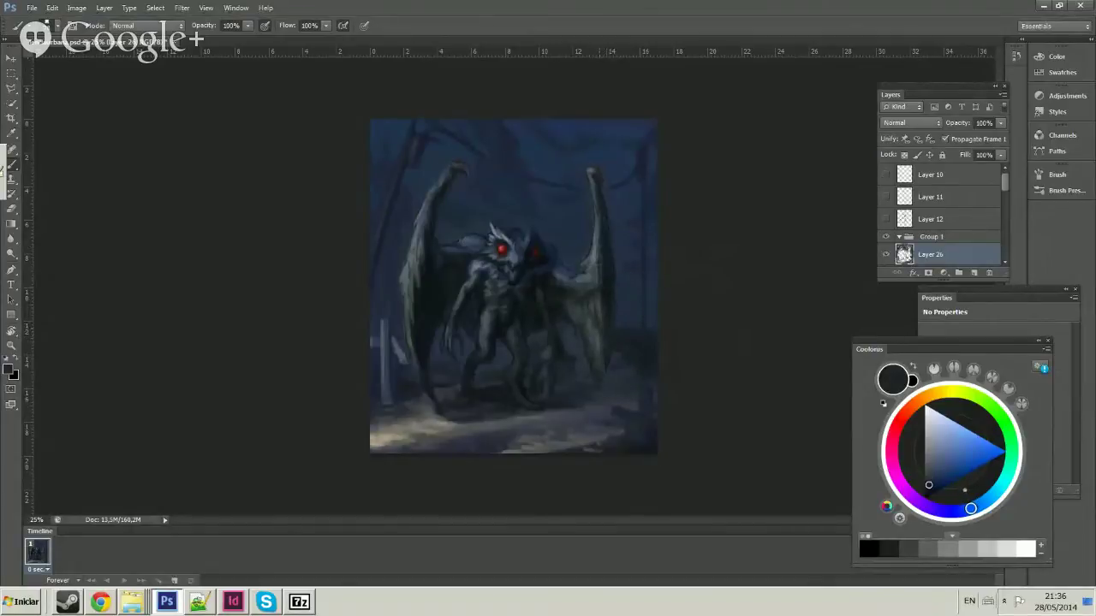
alt+click(592, 310)
right_click(642, 304)
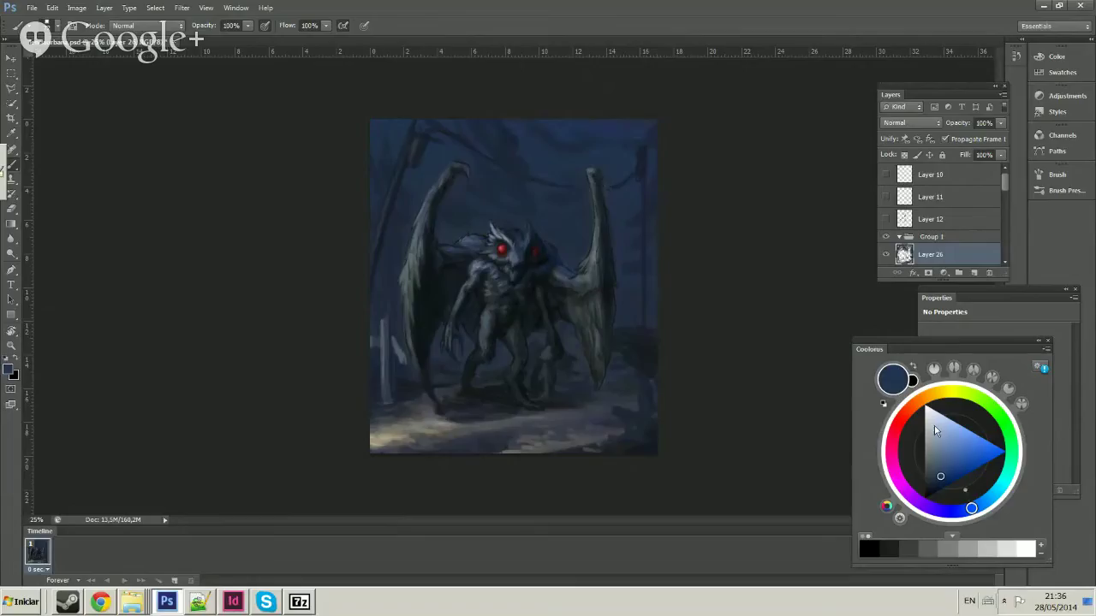
Fine-tune the colour shade, then paint black over the lower-left background with a larger brush.
click(944, 470)
click(949, 471)
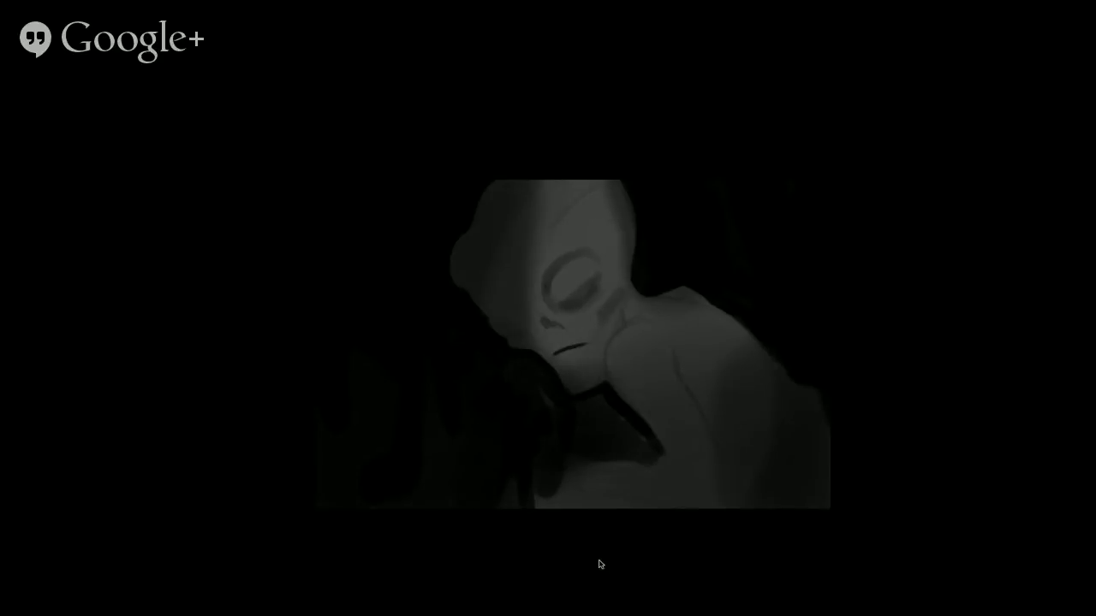
key(Tab)
key(d)
key(bracketright)
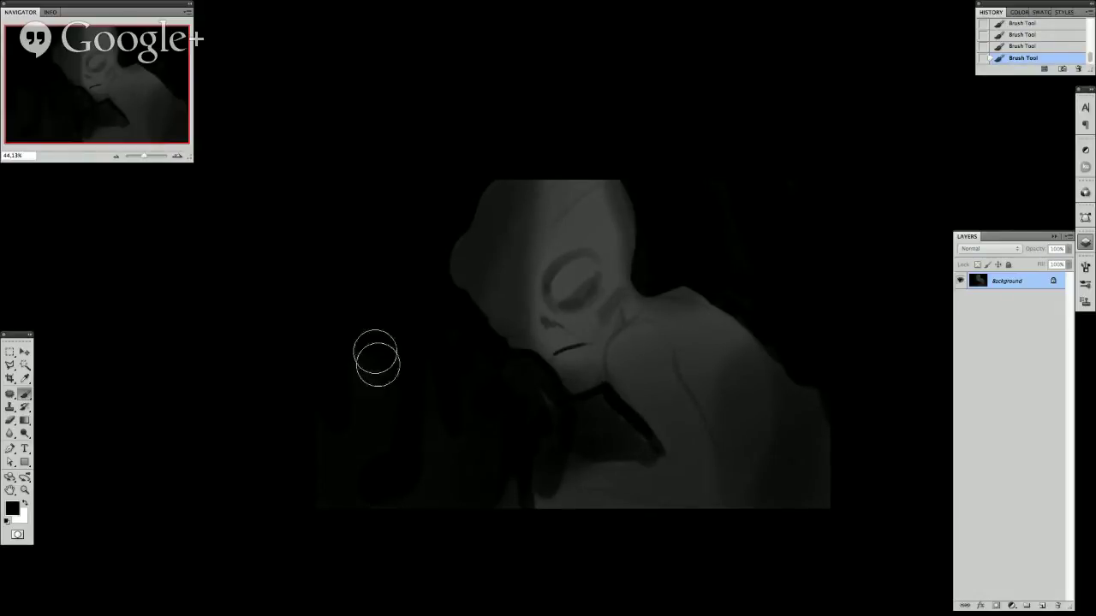
mouse_move(374, 359)
mouse_down()
mouse_move(362, 513)
mouse_move(382, 454)
mouse_move(418, 454)
mouse_up()
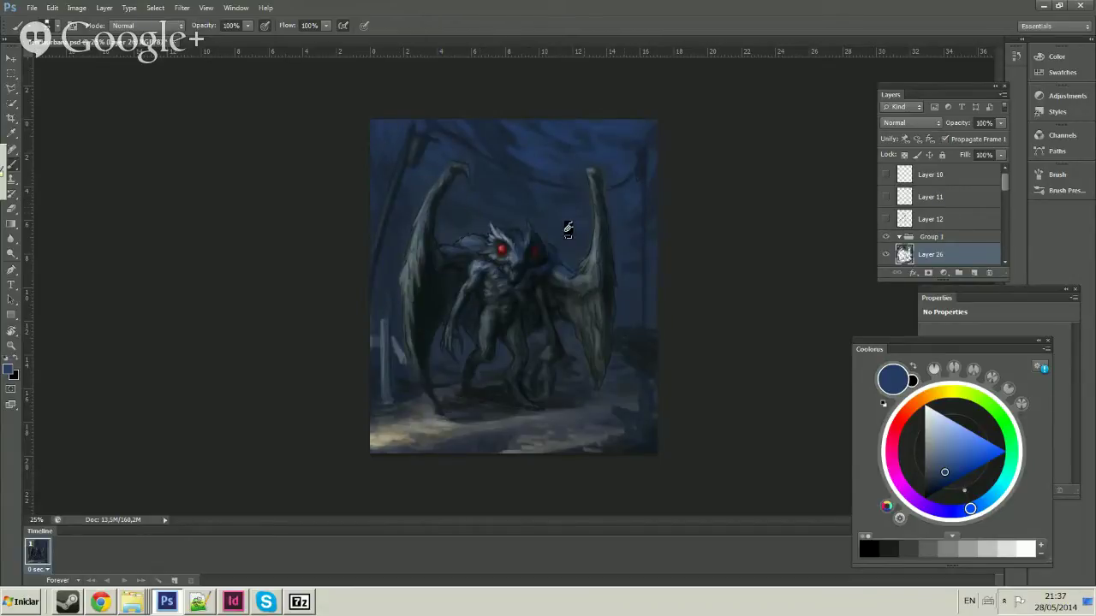
Sample dark grey and black, then shade down the alien's arm and shoulder.
key(z)
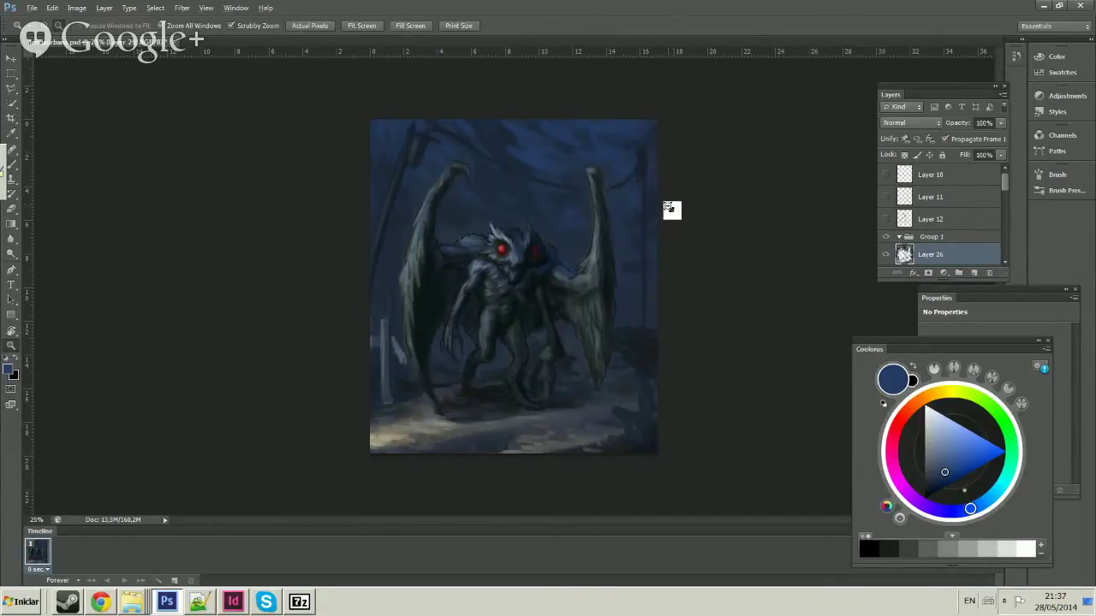
alt+click(673, 208)
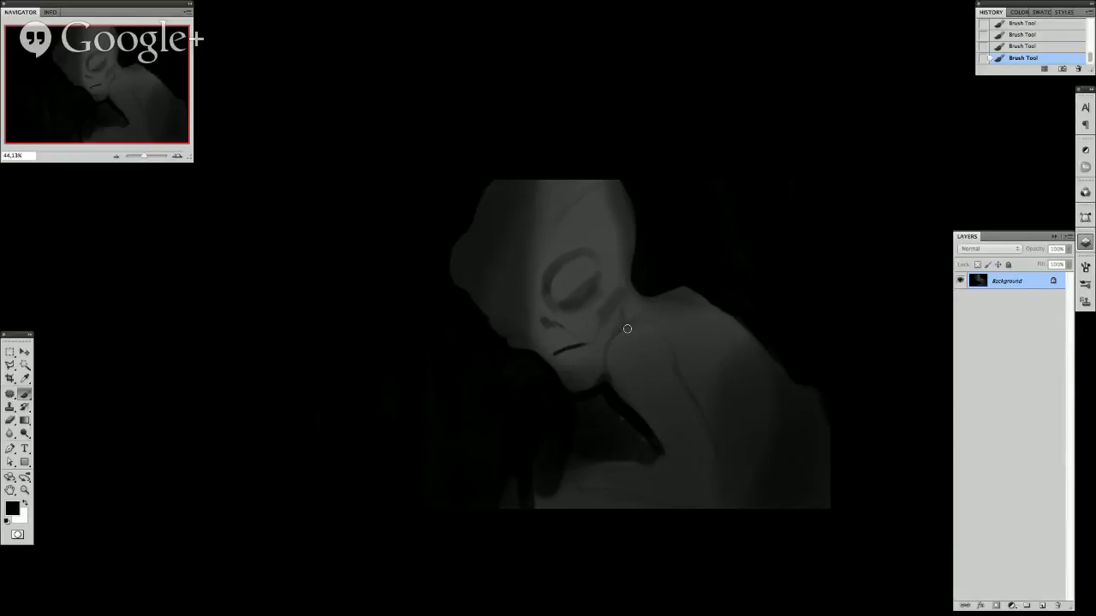
alt+click(620, 370)
alt+click(620, 411)
key(bracketright)
key(bracketright)
key(bracketright)
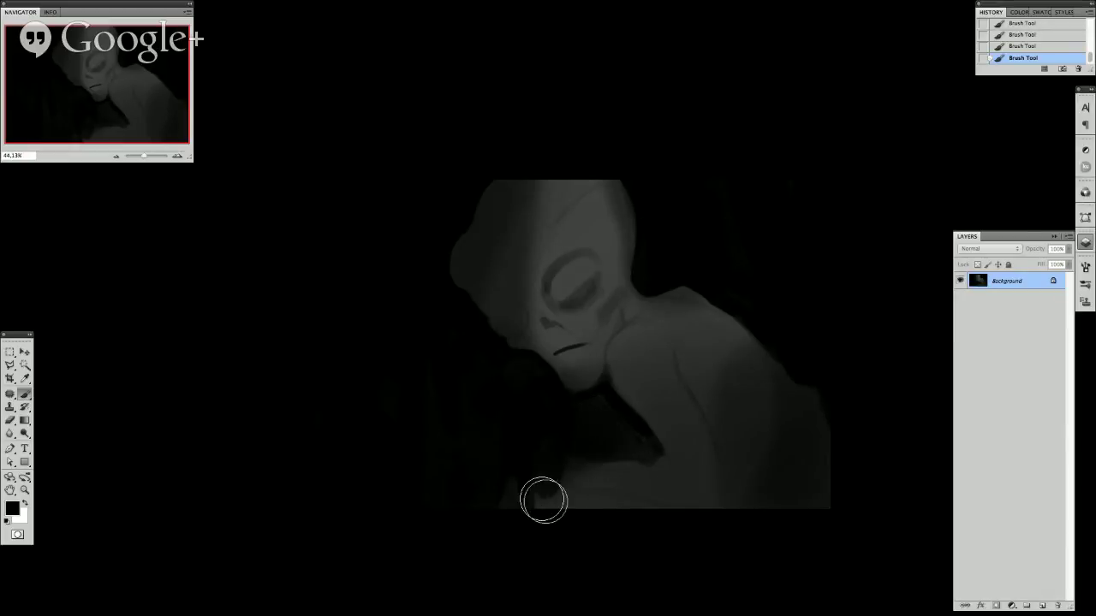
key(bracketleft)
key(bracketleft)
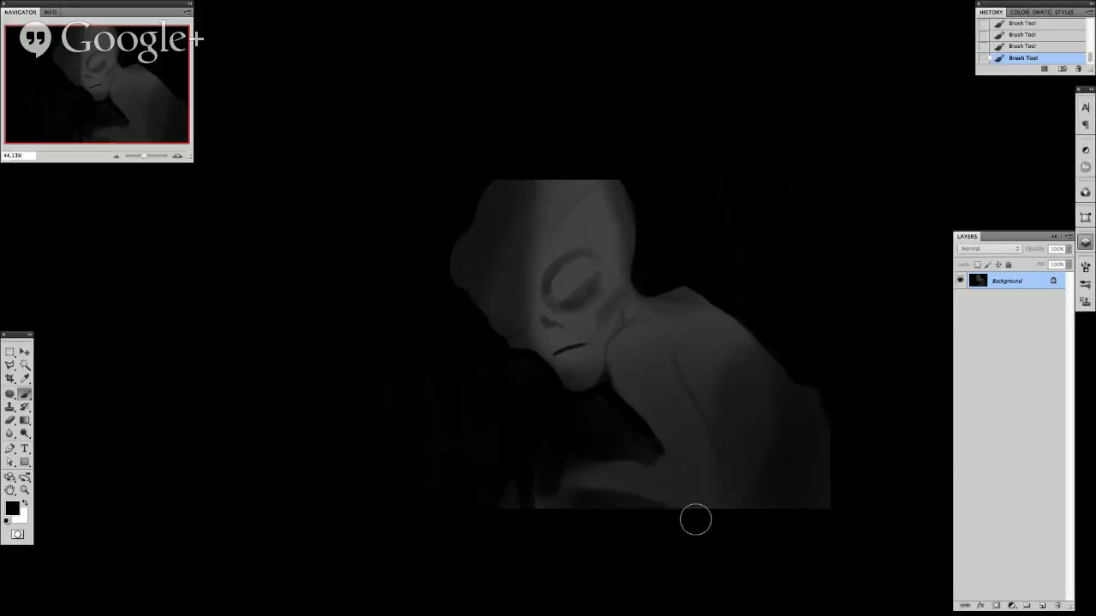
key(bracketleft)
key(bracketleft)
key(bracketleft)
drag(674, 369, 703, 418)
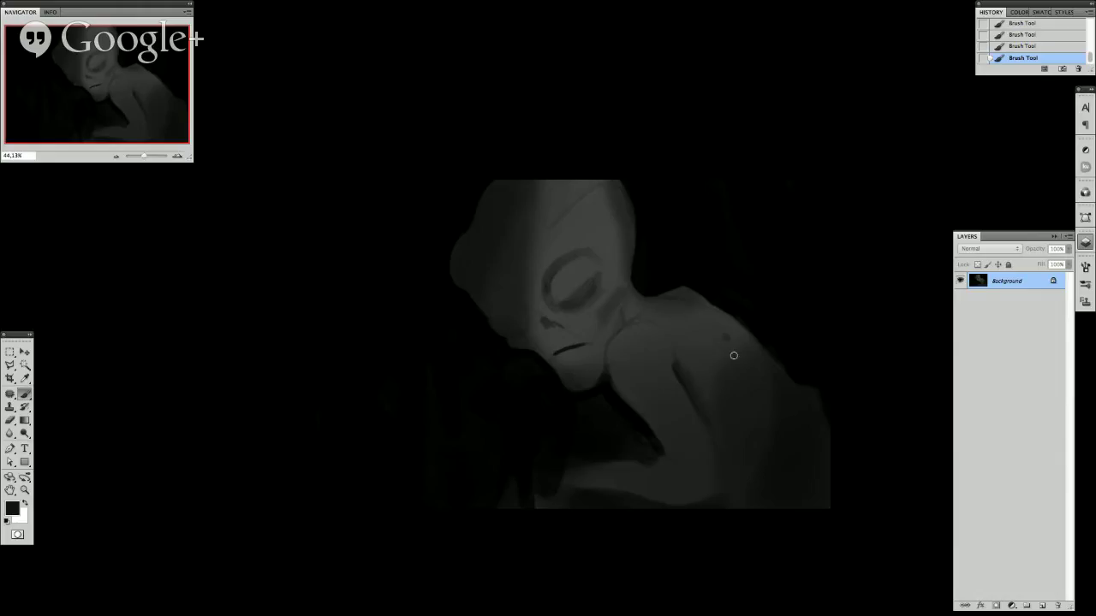
key(])
key(])
key(])
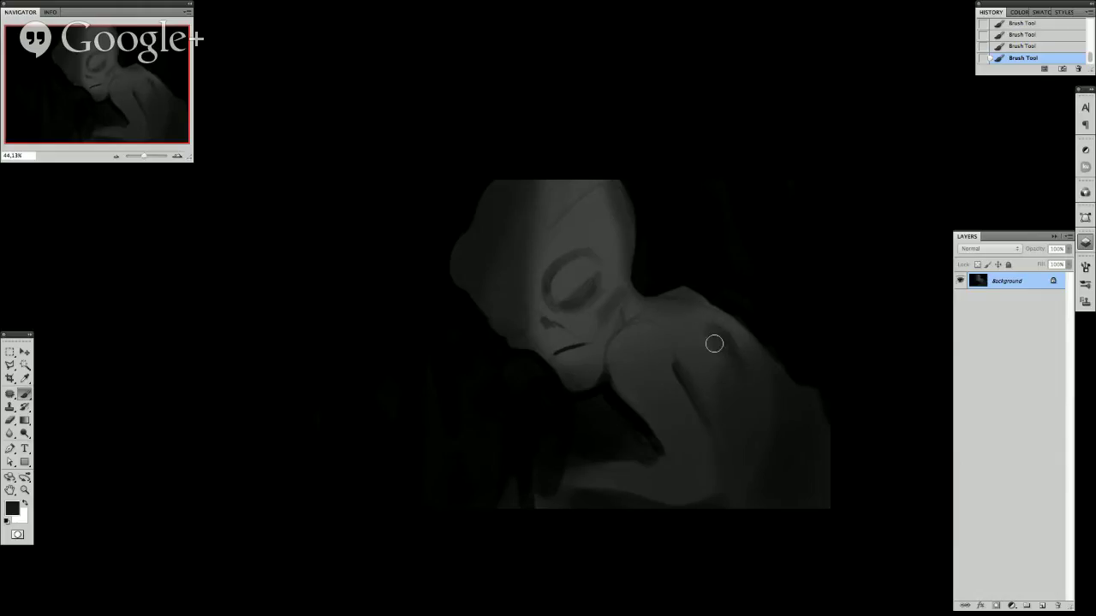
click(714, 343)
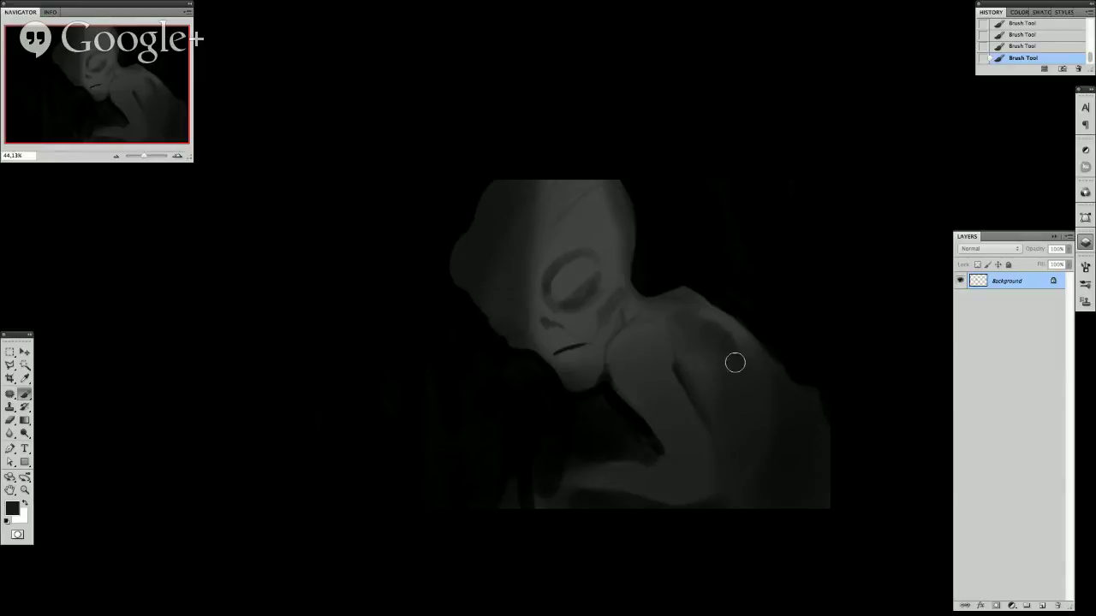
key([)
key([)
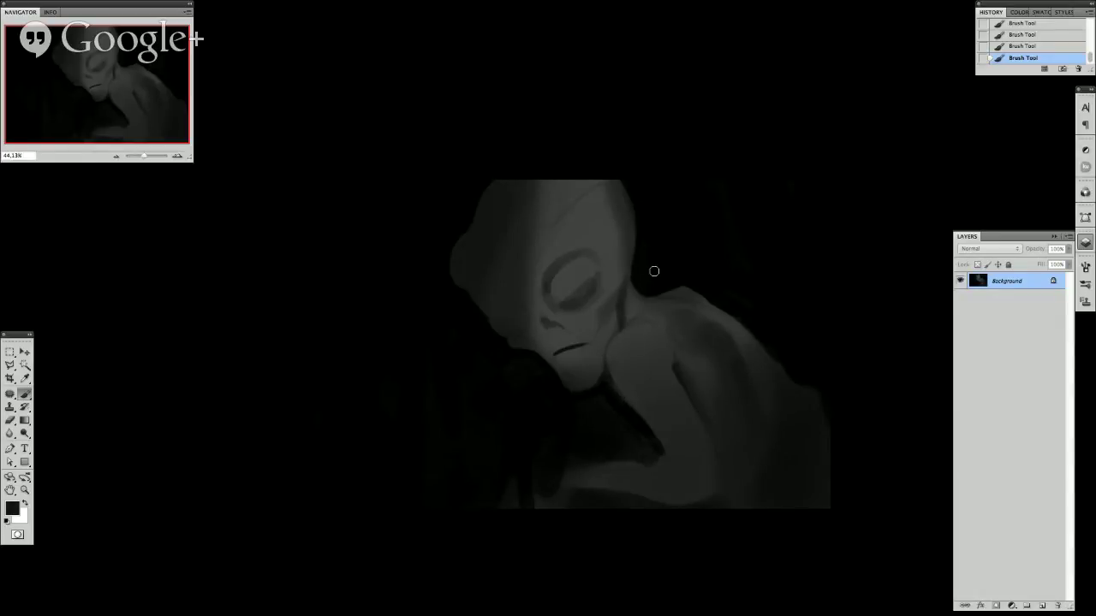
Stroke the forehead, add temple and cheek highlights, and repaint the eye as a closed lid.
scroll(598, 278, up, 2)
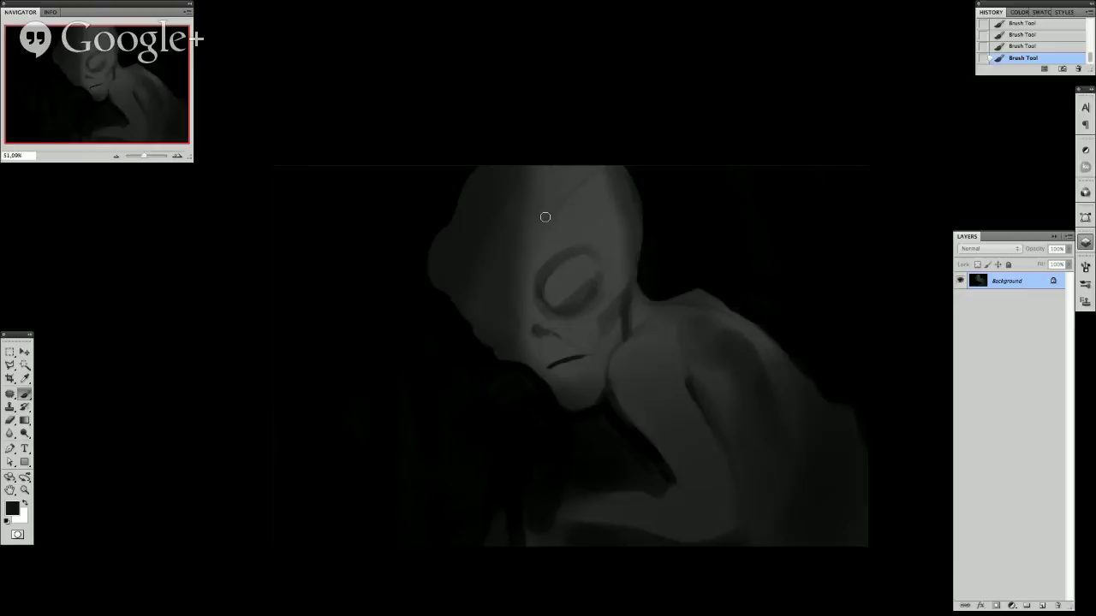
drag(547, 215, 573, 184)
alt+click(544, 232)
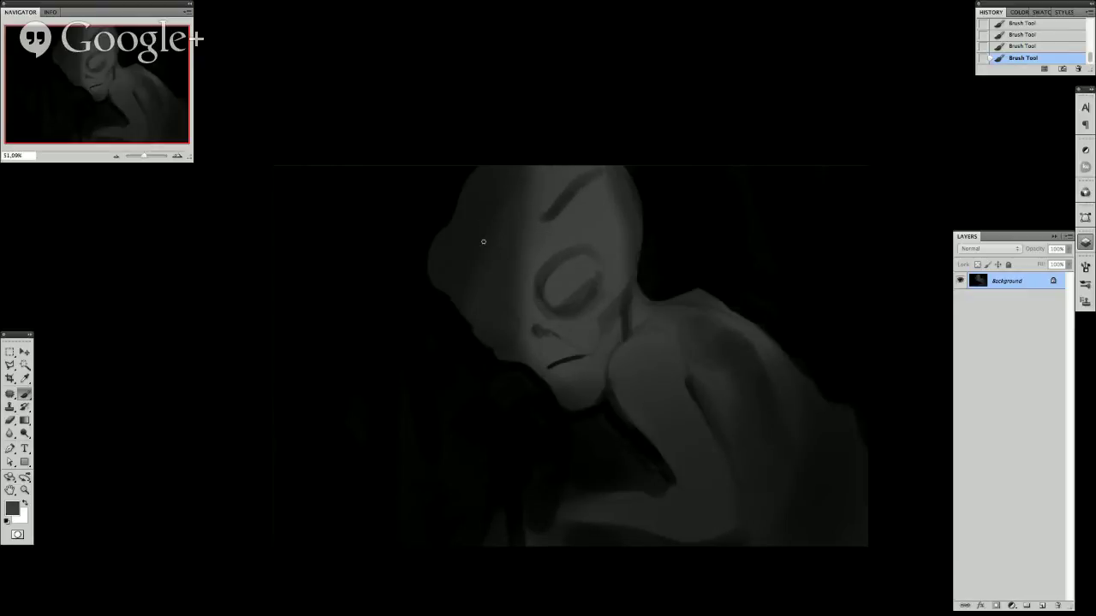
mouse_move(481, 231)
mouse_down()
mouse_move(479, 222)
mouse_move(484, 237)
mouse_up()
drag(478, 195, 486, 249)
mouse_move(511, 324)
mouse_down()
mouse_move(499, 318)
mouse_move(494, 329)
mouse_up()
mouse_move(572, 271)
mouse_down()
mouse_move(567, 287)
mouse_move(584, 281)
mouse_up()
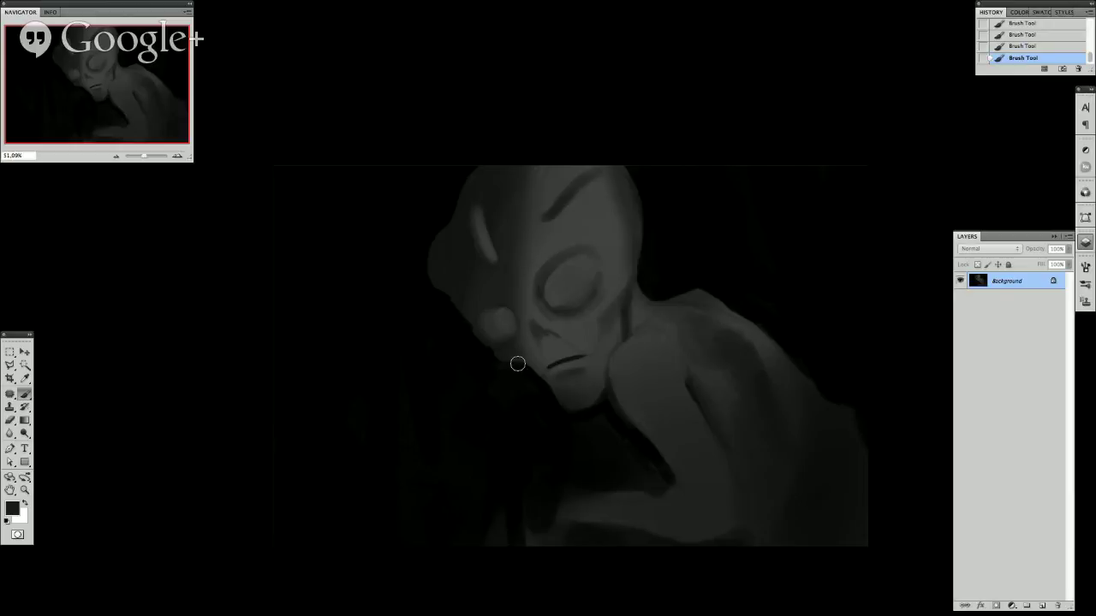
Darken the alien's chin and neck shadow, then sample tones around the head and mouth.
mouse_move(517, 364)
mouse_down()
mouse_move(539, 389)
mouse_move(513, 379)
mouse_up()
alt+click(517, 368)
alt+click(505, 353)
alt+click(532, 350)
alt+click(557, 362)
alt+click(630, 179)
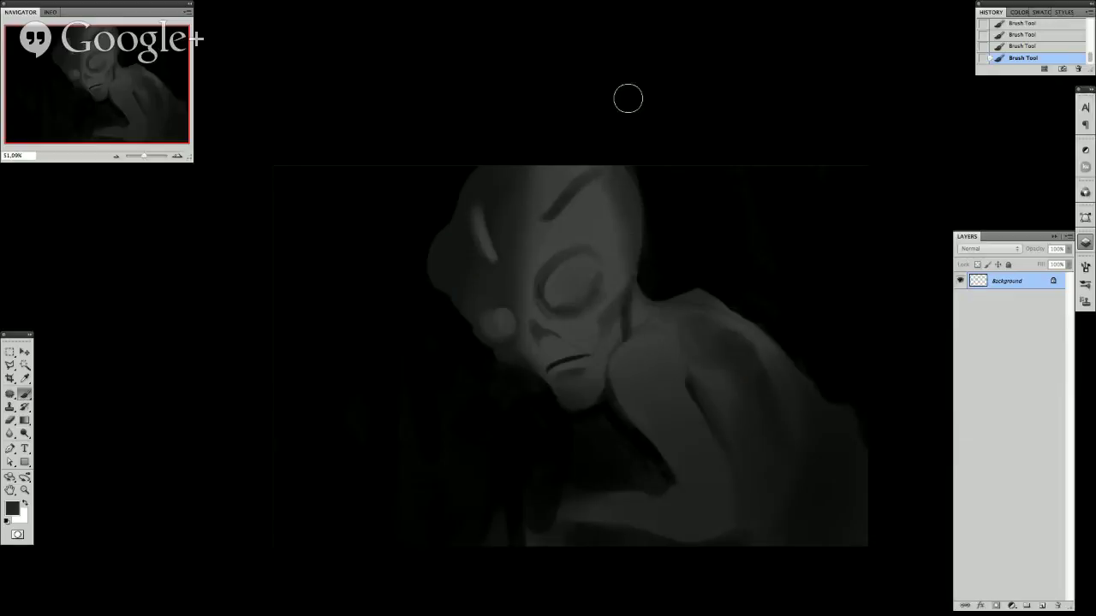
alt+click(455, 228)
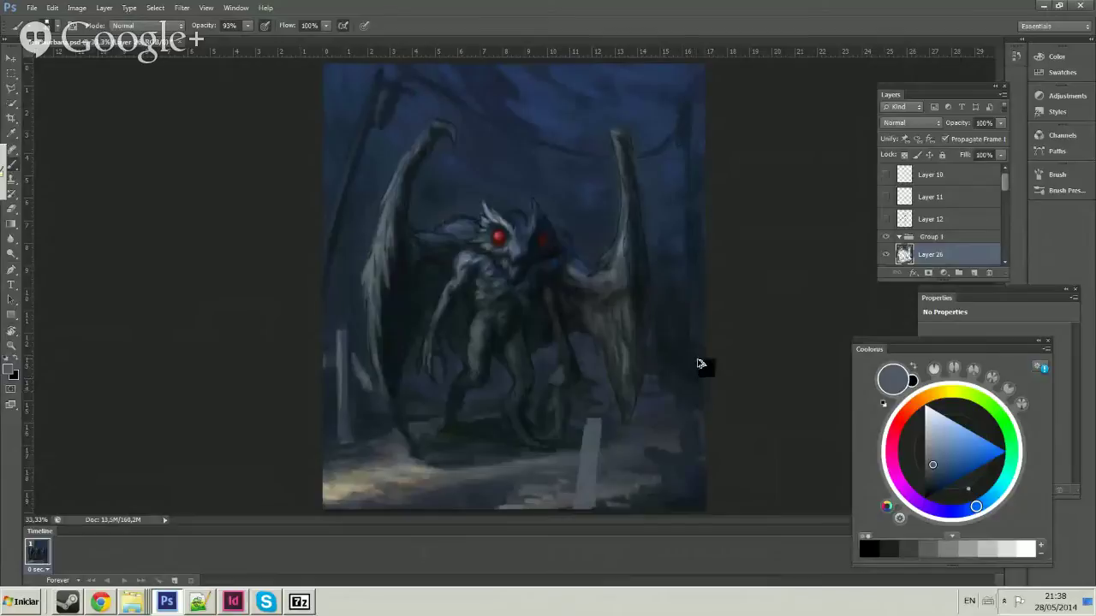
Paint light stone and ground strokes at the bottom, then cover the stone with navy.
drag(590, 421, 586, 493)
mouse_move(640, 448)
mouse_down()
mouse_move(611, 460)
mouse_move(704, 466)
mouse_up()
alt+click(675, 457)
mouse_move(593, 421)
mouse_down()
mouse_move(587, 501)
mouse_move(579, 482)
mouse_move(591, 452)
mouse_up()
alt+click(588, 424)
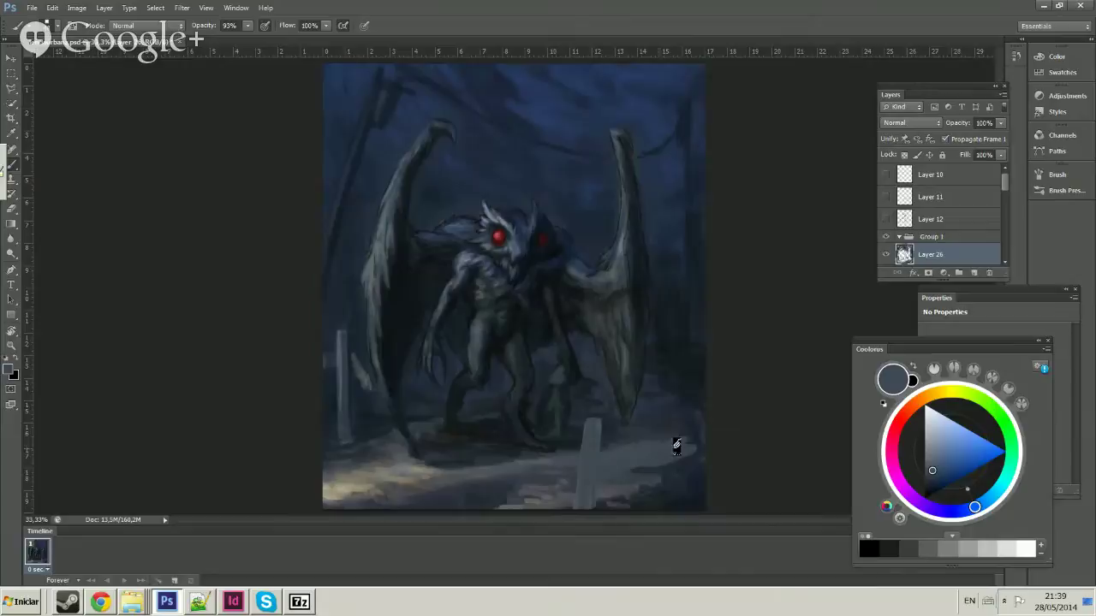
alt+click(603, 432)
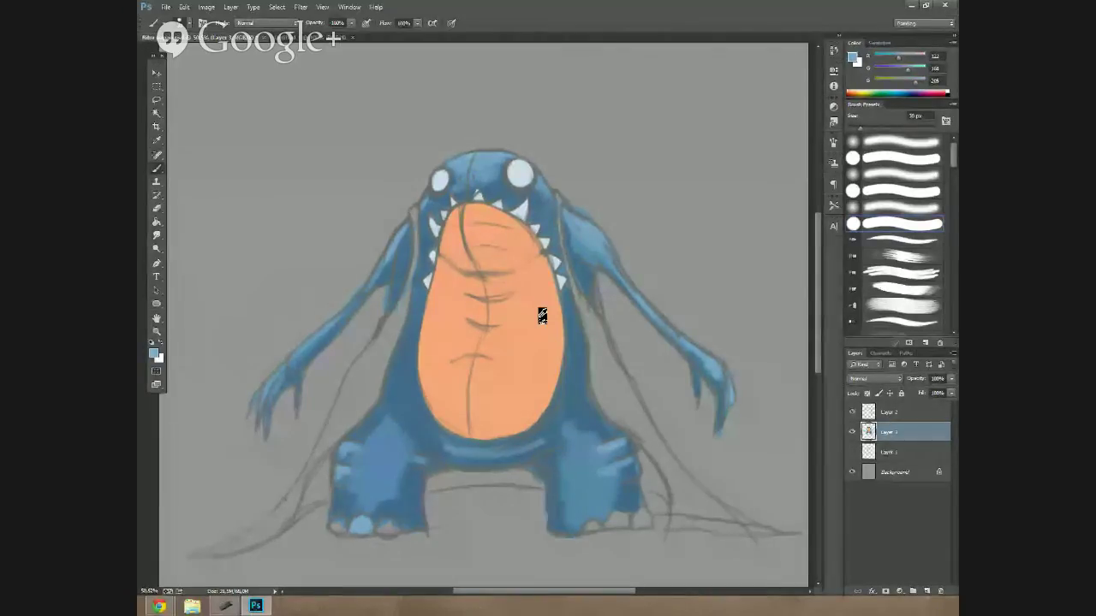
Compare with Layer 2's fill hidden, add light ground strokes, and brighten near the eye.
click(852, 432)
click(852, 432)
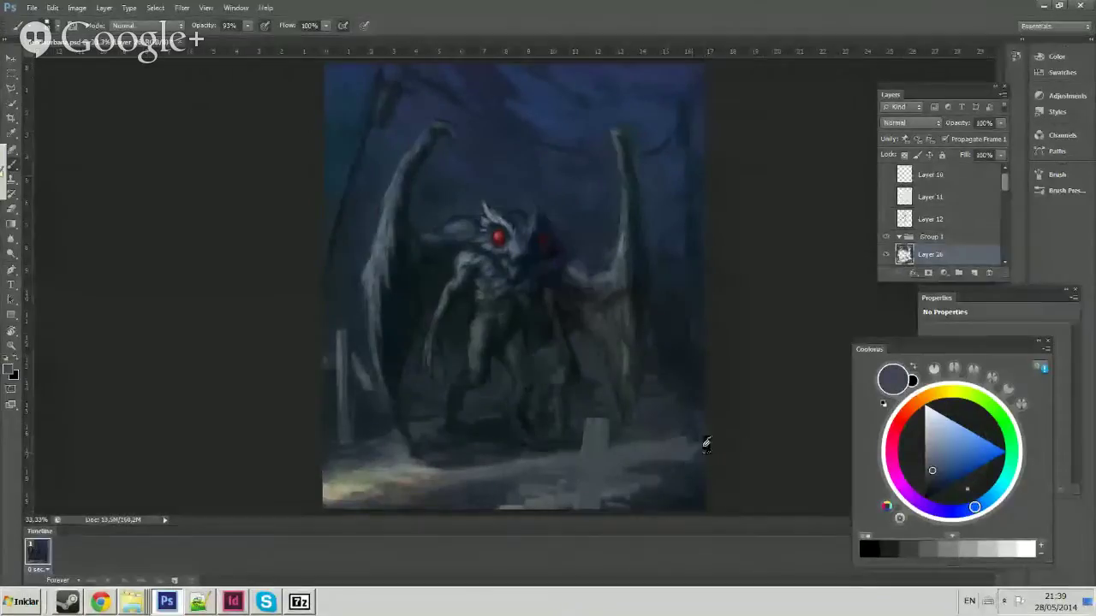
alt+click(695, 440)
alt+click(703, 436)
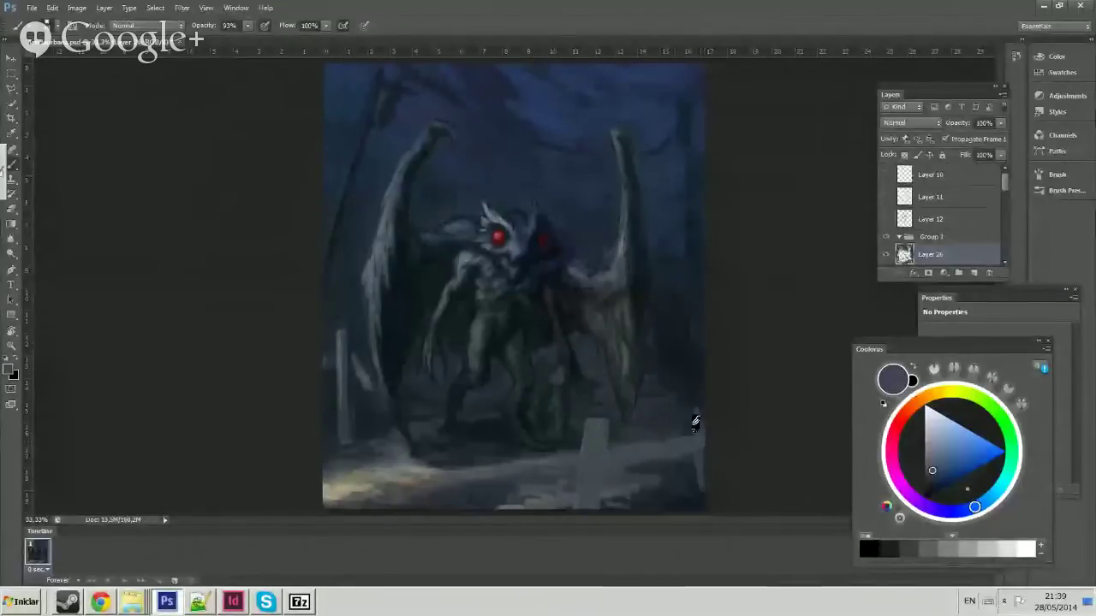
key(ctrl+minus)
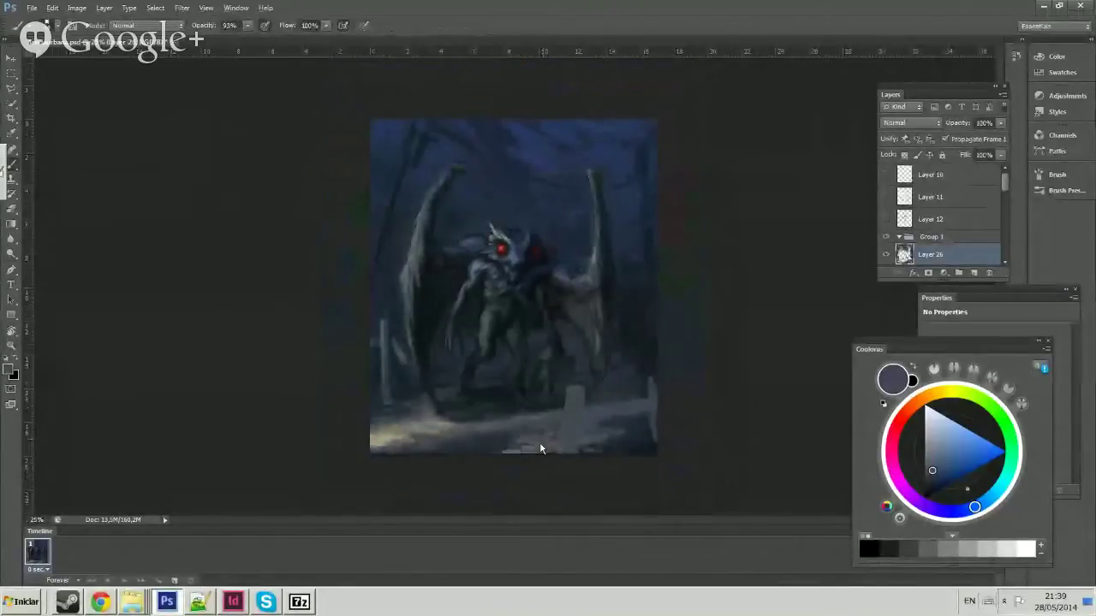
mouse_move(530, 437)
mouse_down()
mouse_move(559, 423)
mouse_move(540, 435)
mouse_up()
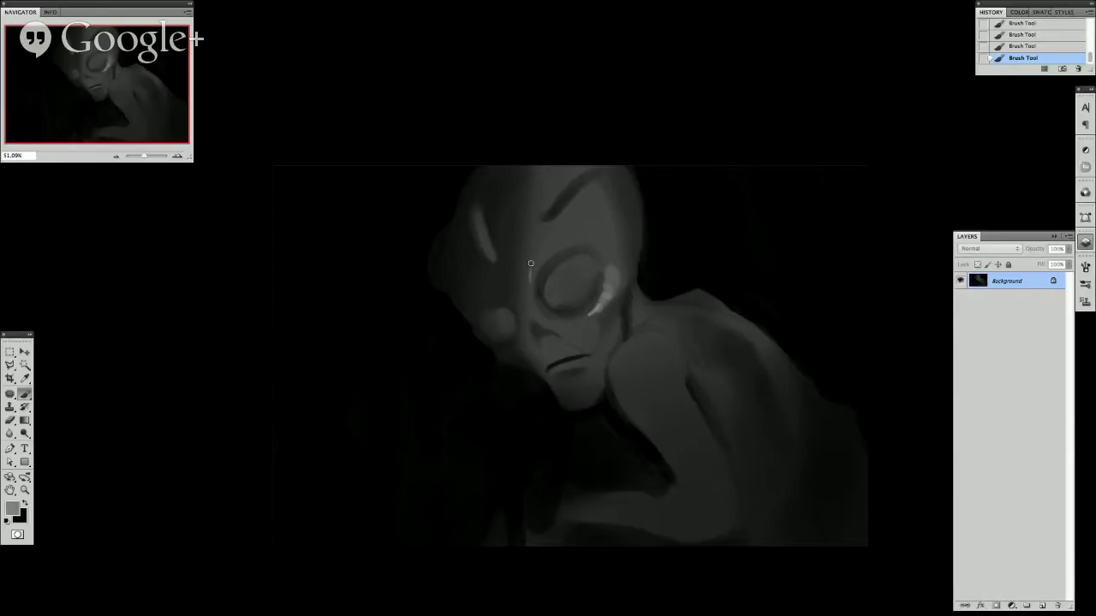
mouse_move(529, 279)
mouse_down()
mouse_move(538, 245)
mouse_move(567, 234)
mouse_move(526, 291)
mouse_up()
Light the brow and lower eye rim, shade Stitch's left side, and lighten the lower lip.
mouse_move(564, 232)
mouse_down()
mouse_move(572, 241)
mouse_move(531, 234)
mouse_up()
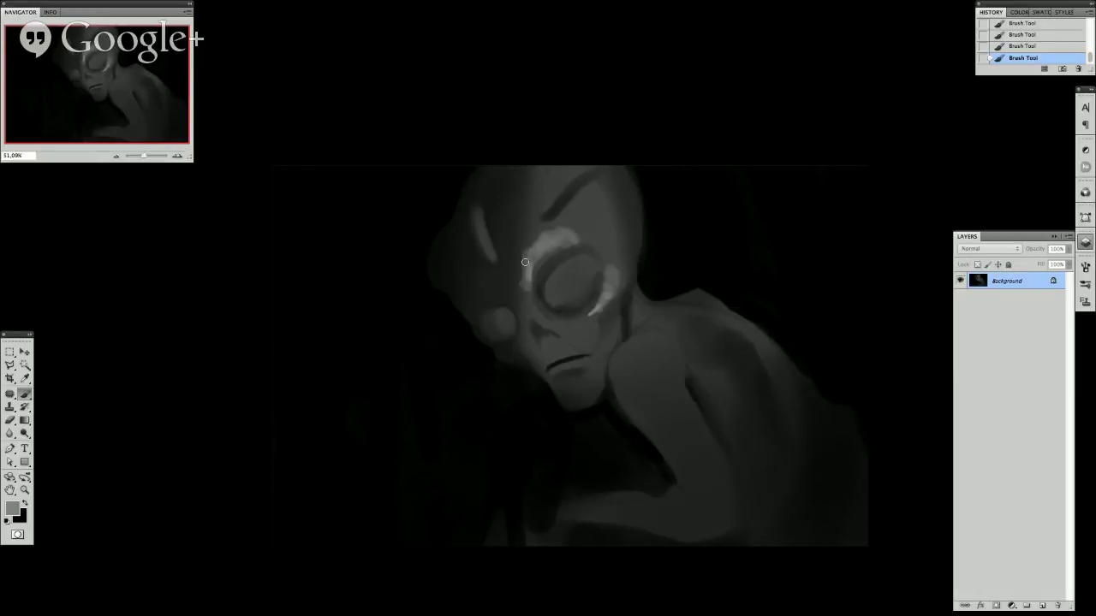
drag(551, 325, 582, 325)
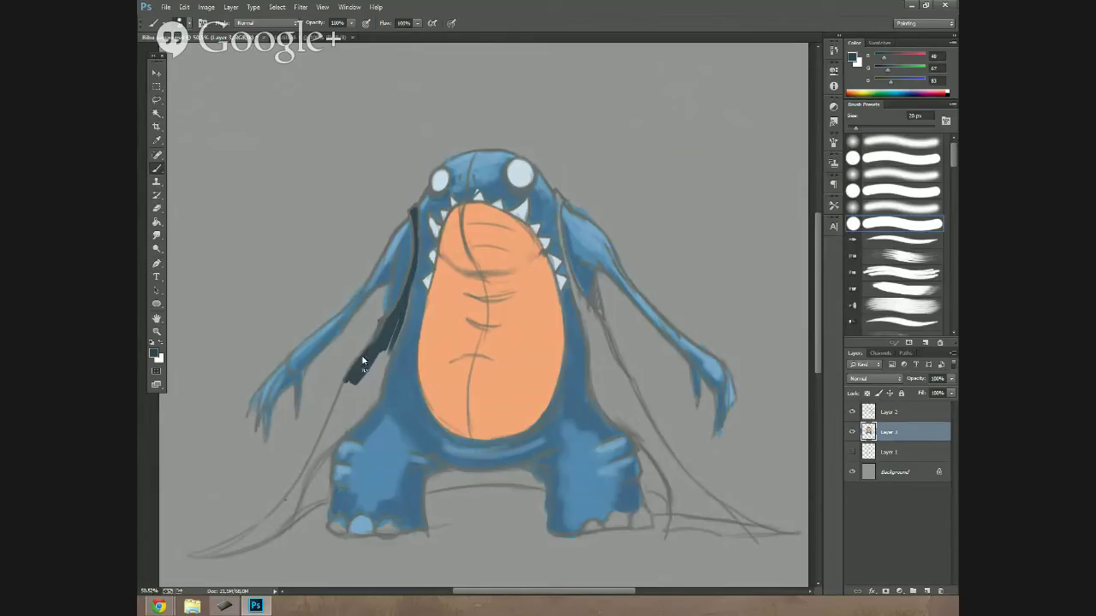
mouse_move(351, 389)
mouse_down()
mouse_move(386, 339)
mouse_move(376, 396)
mouse_up()
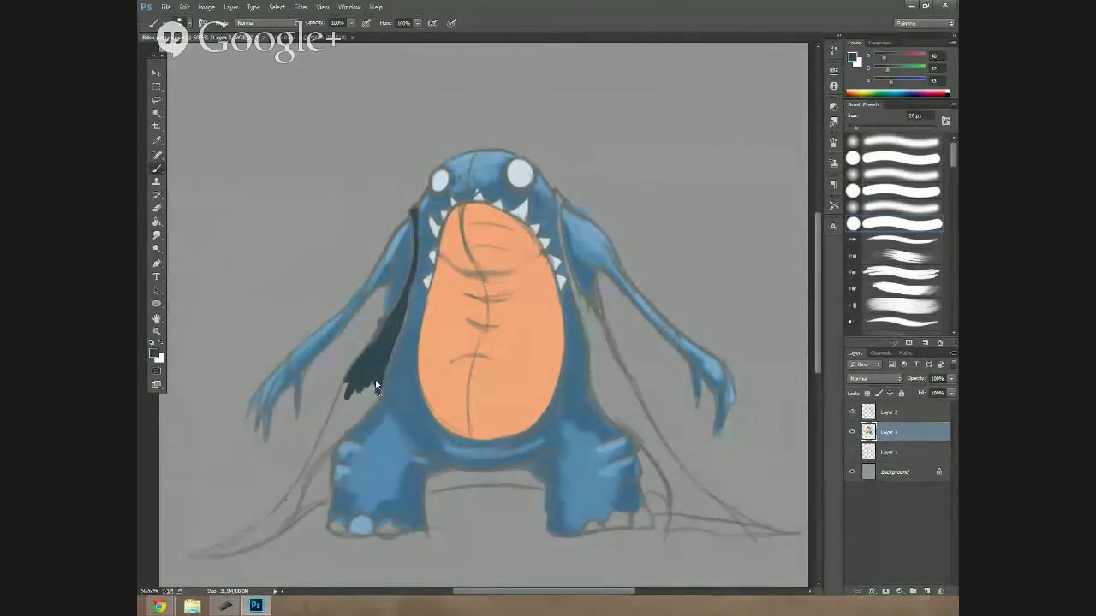
drag(403, 293, 338, 419)
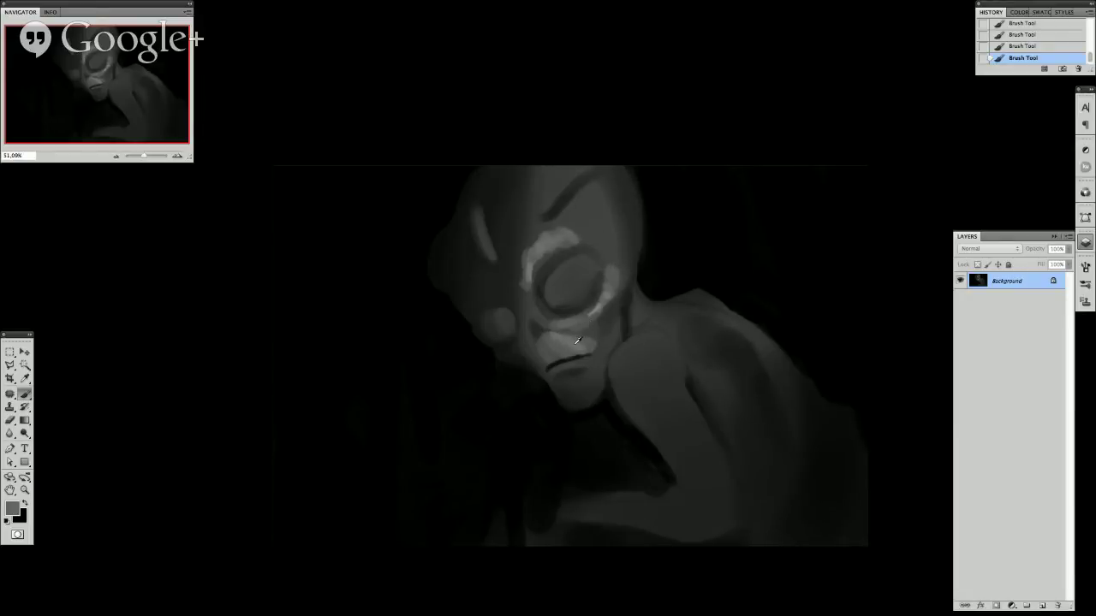
drag(561, 368, 587, 359)
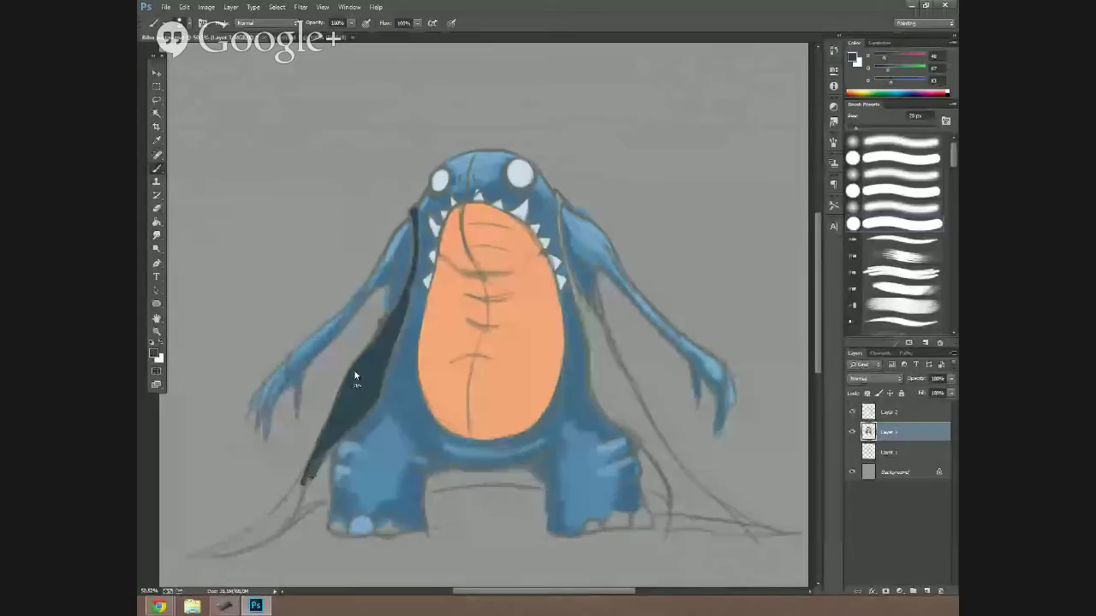
Pick a light tan colour and extend the dark stroke down-left into a tail.
click(928, 399)
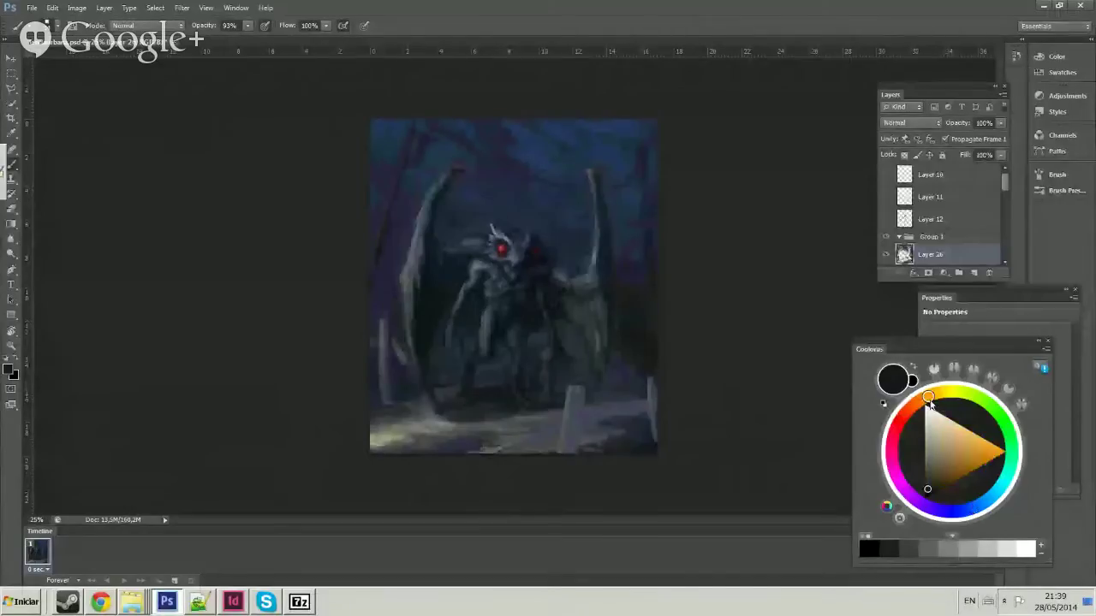
click(941, 430)
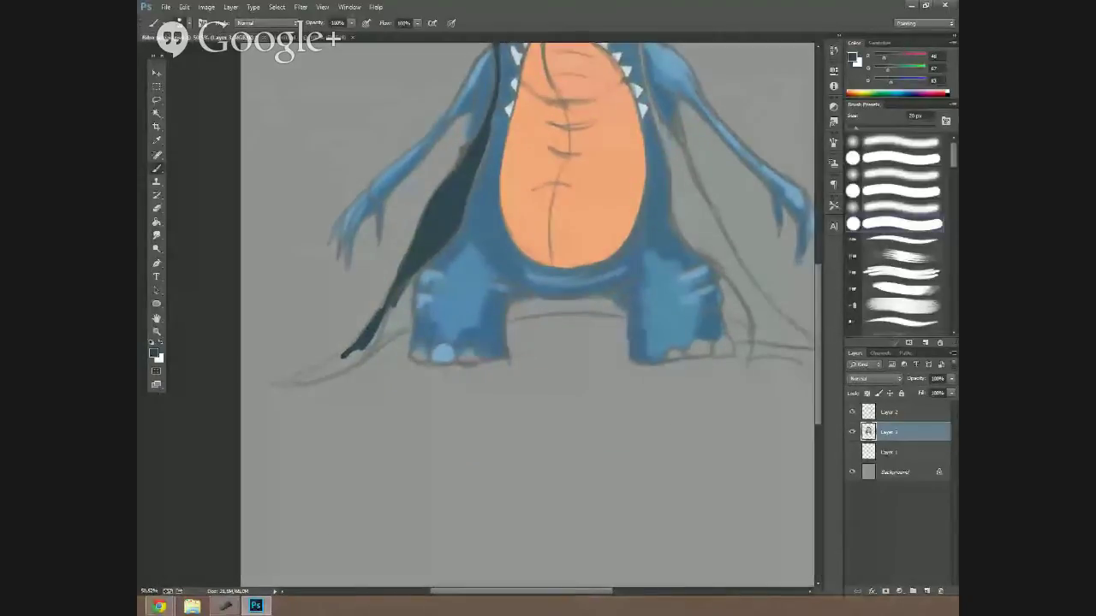
mouse_move(355, 353)
mouse_down()
mouse_move(278, 392)
mouse_move(317, 372)
mouse_up()
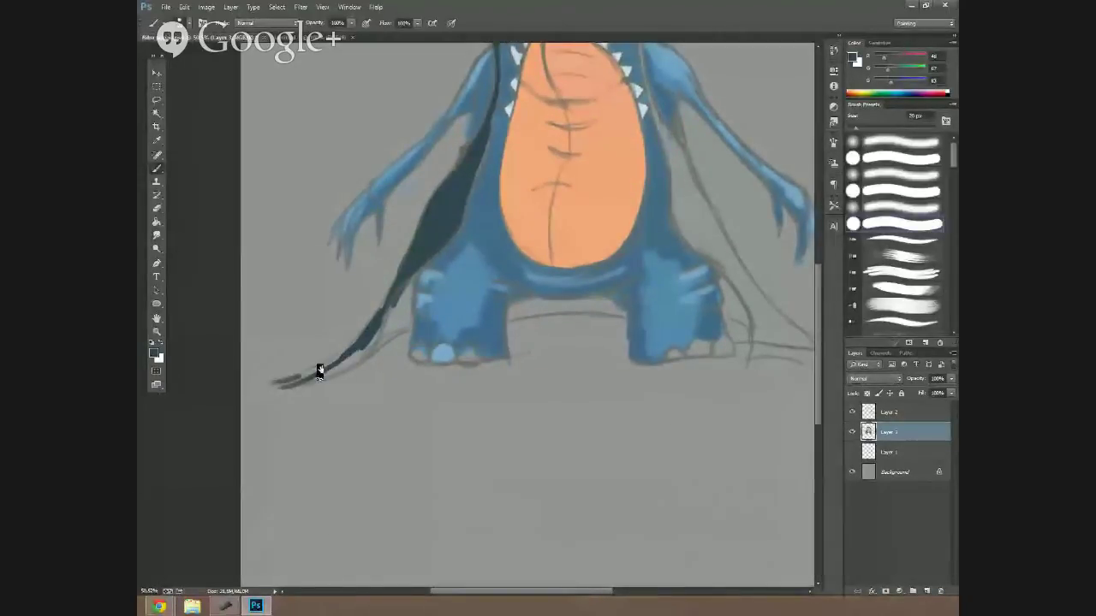
drag(318, 371, 344, 353)
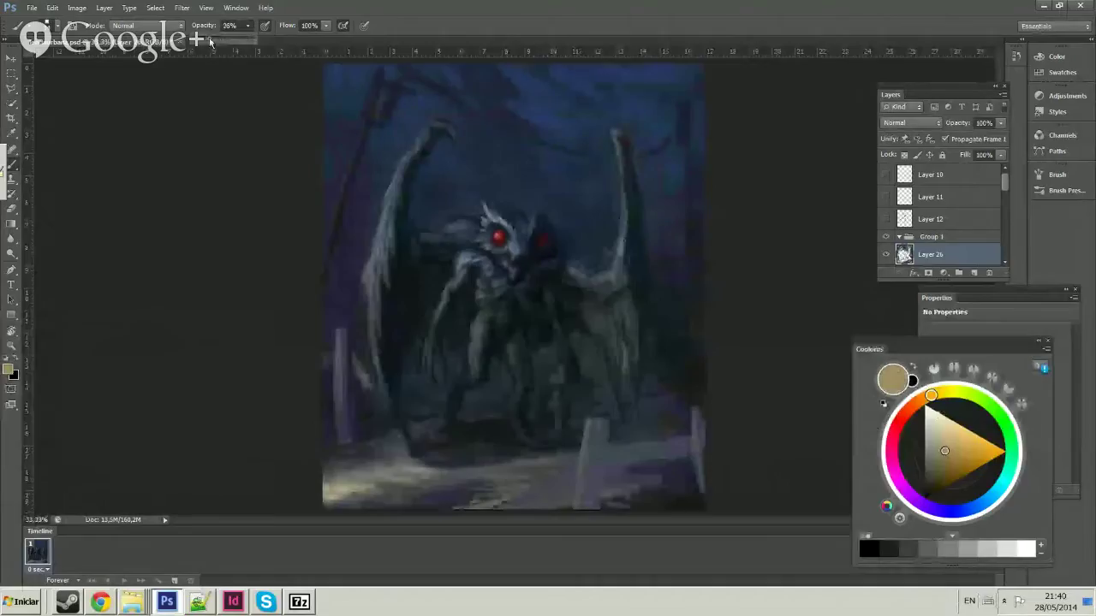
key(ctrl+minus)
key(b)
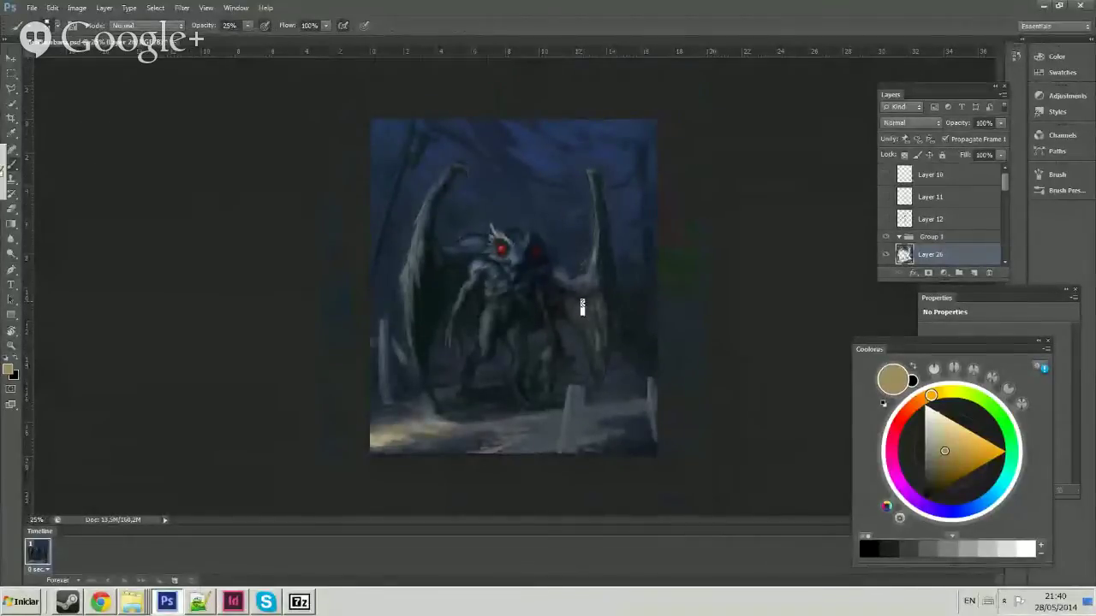
Pick a light grey and dab a bright catchlight into the alien's pupil.
scroll(565, 377, up, 2)
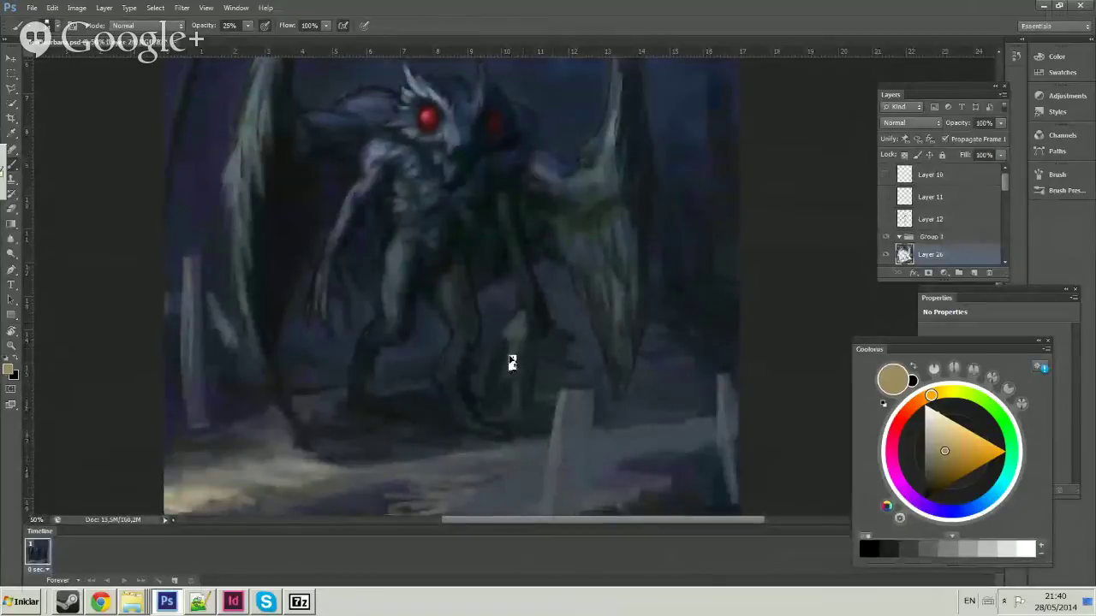
scroll(514, 359, down, 2)
right_click(598, 387)
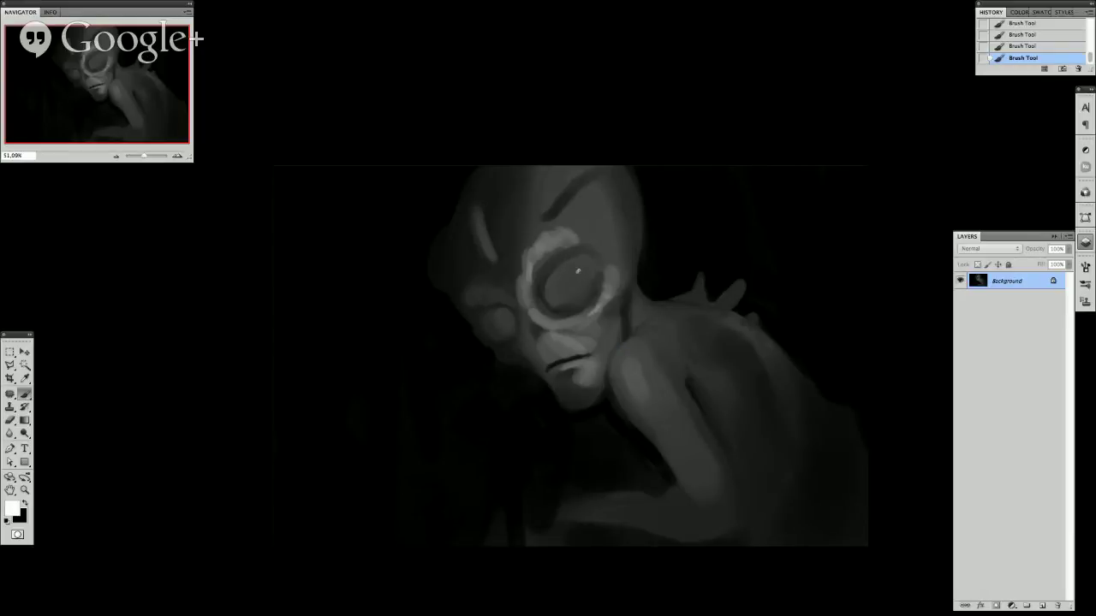
alt+click(577, 271)
drag(578, 271, 587, 262)
Reset default colours, sample grey from the alien's eye, and settle the view at 25%.
key(d)
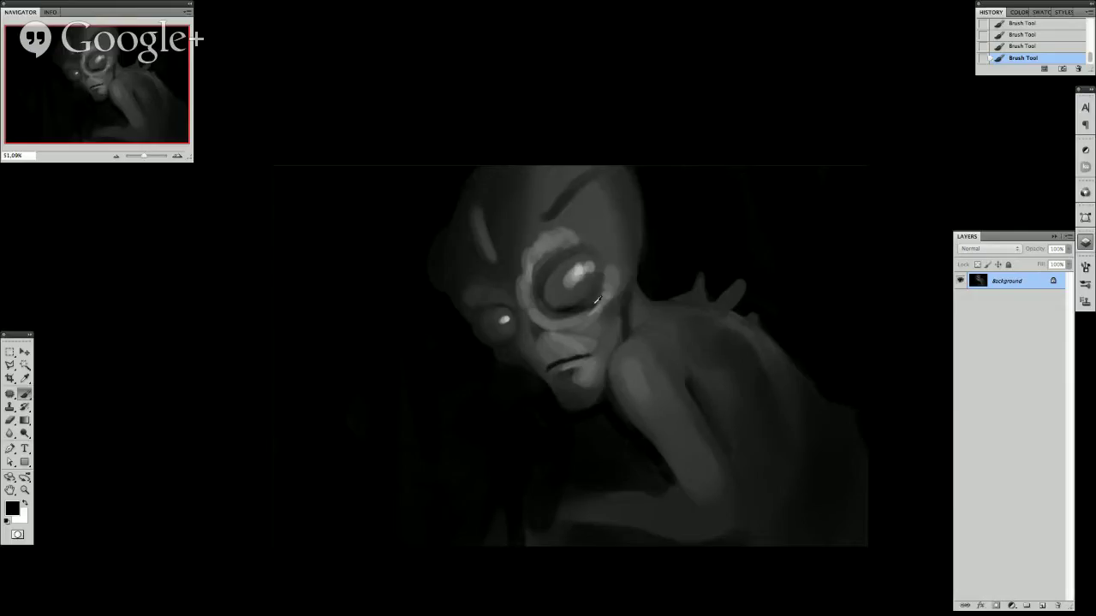
alt+click(598, 298)
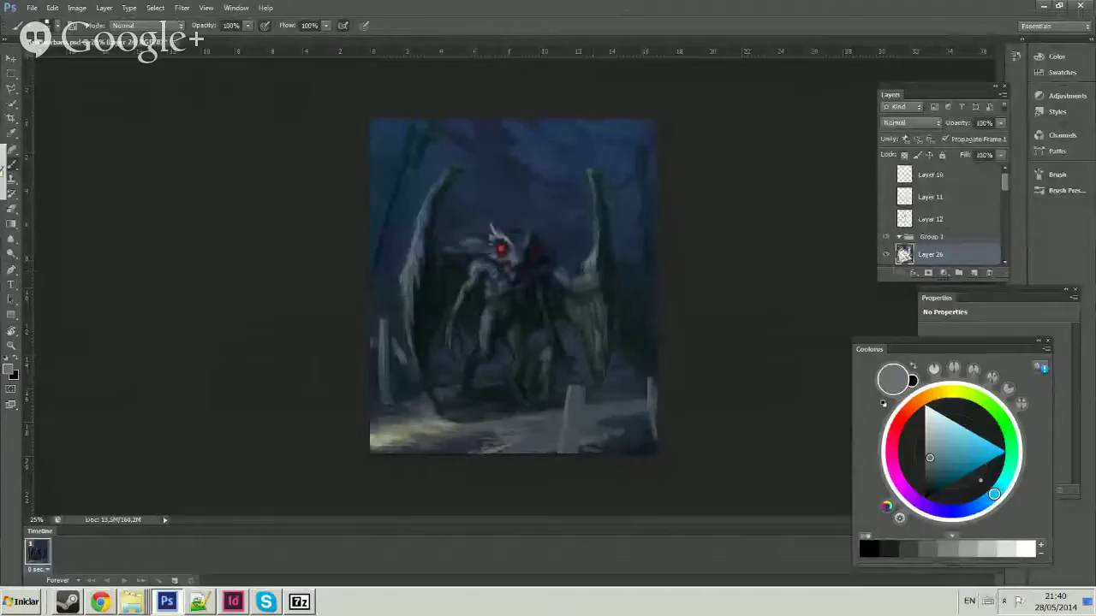
alt+click(595, 293)
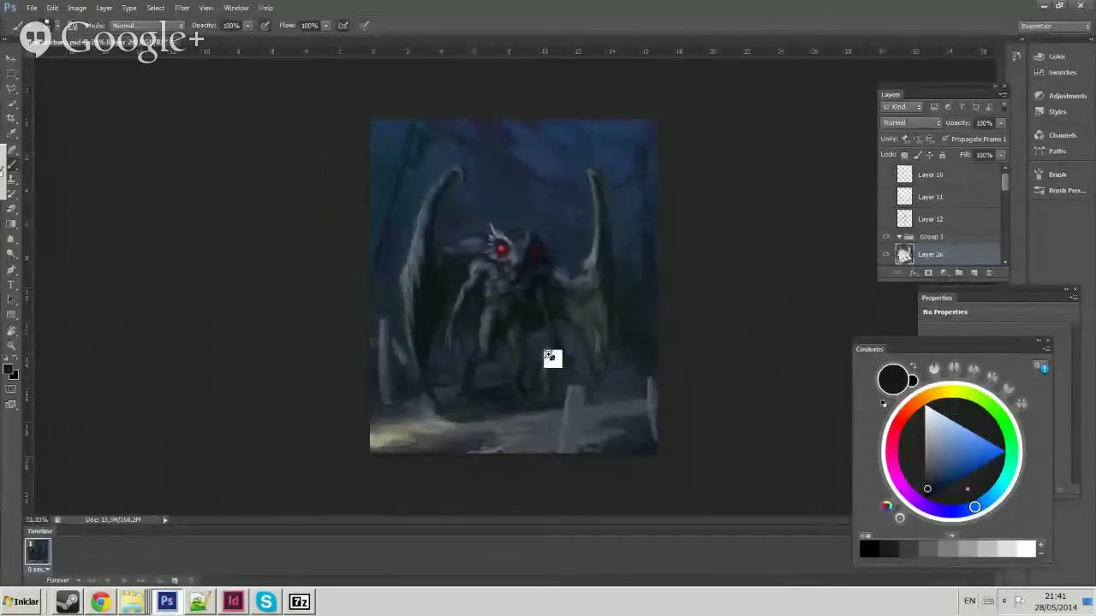
click(548, 357)
alt+click(592, 299)
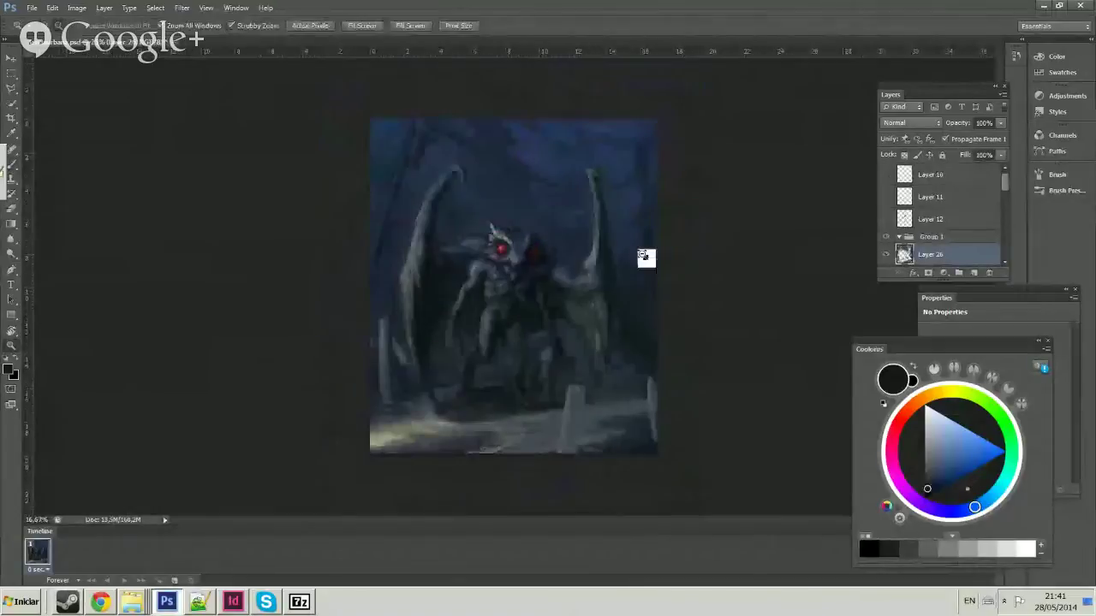
alt+click(643, 255)
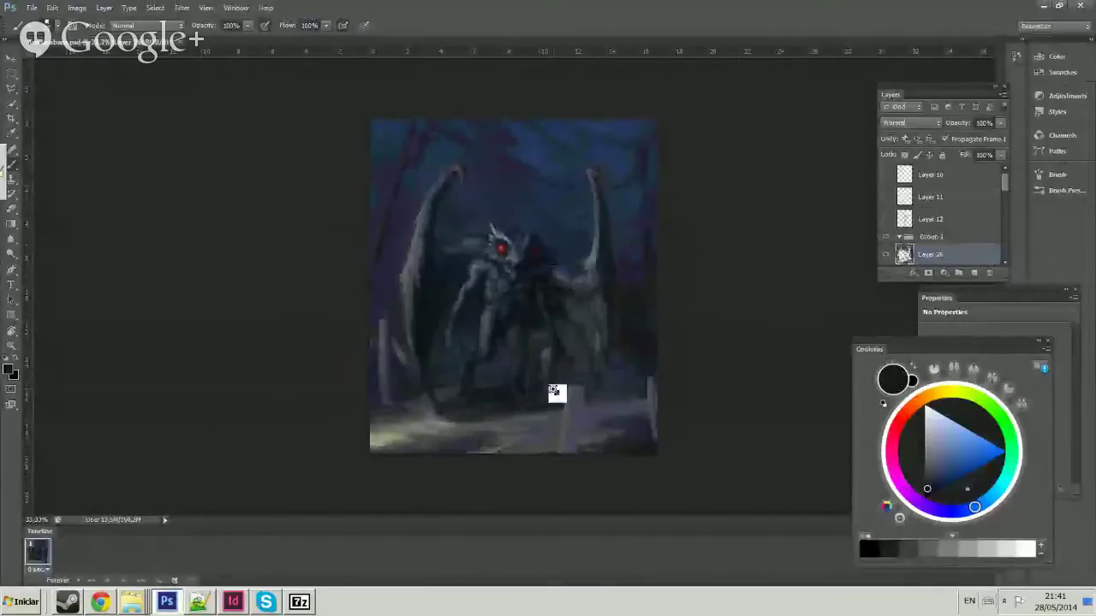
click(557, 391)
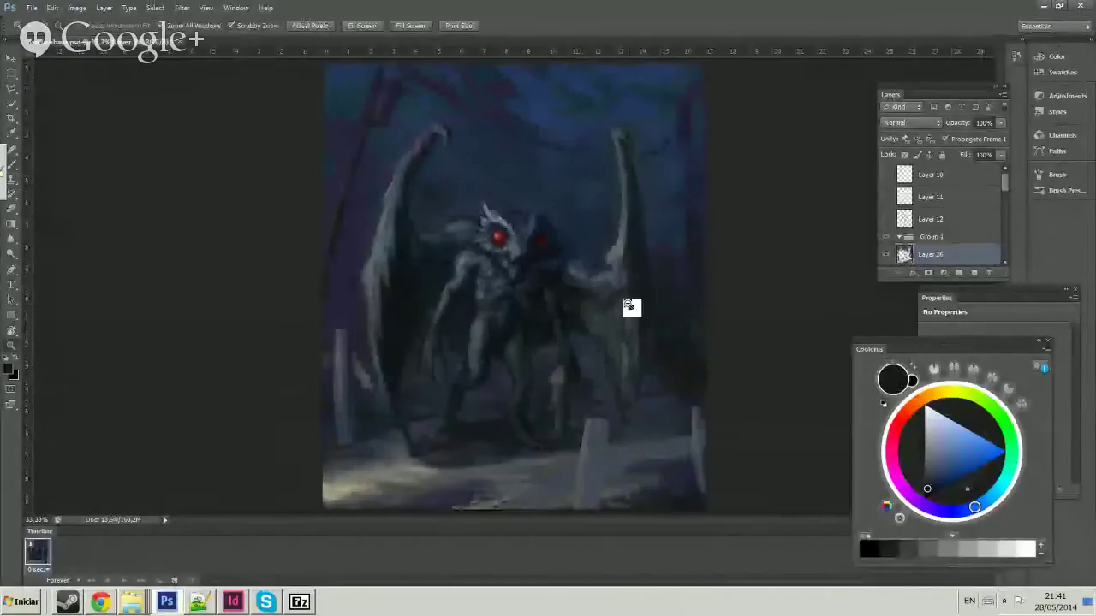
alt+click(647, 291)
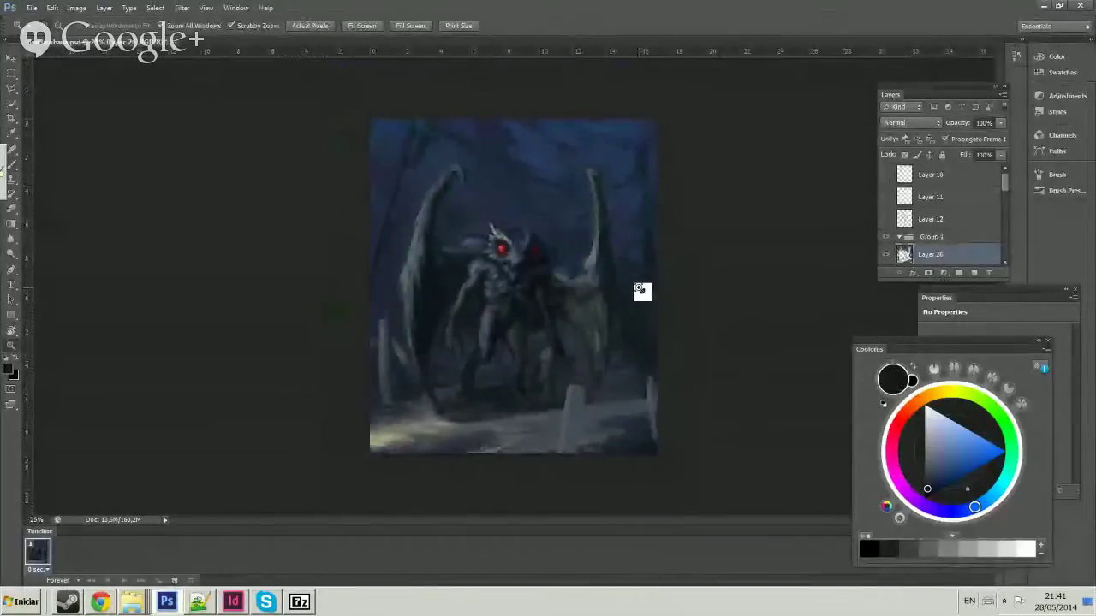
key(b)
Sample a series of blue-grey tones from the ground around the gravestones.
right_click(626, 353)
key(Escape)
key(x)
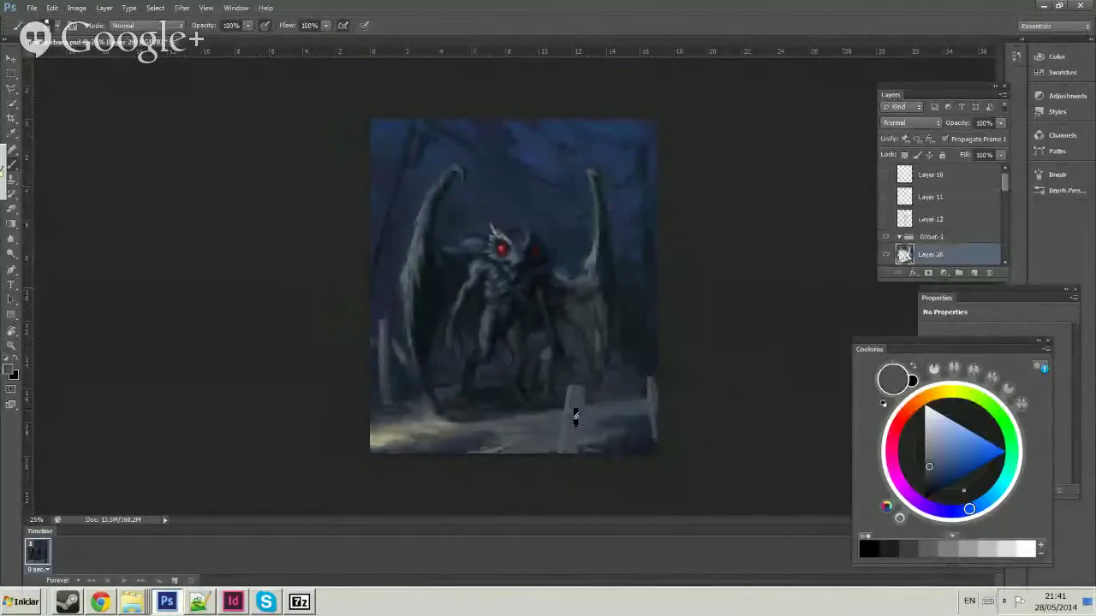
alt+click(587, 422)
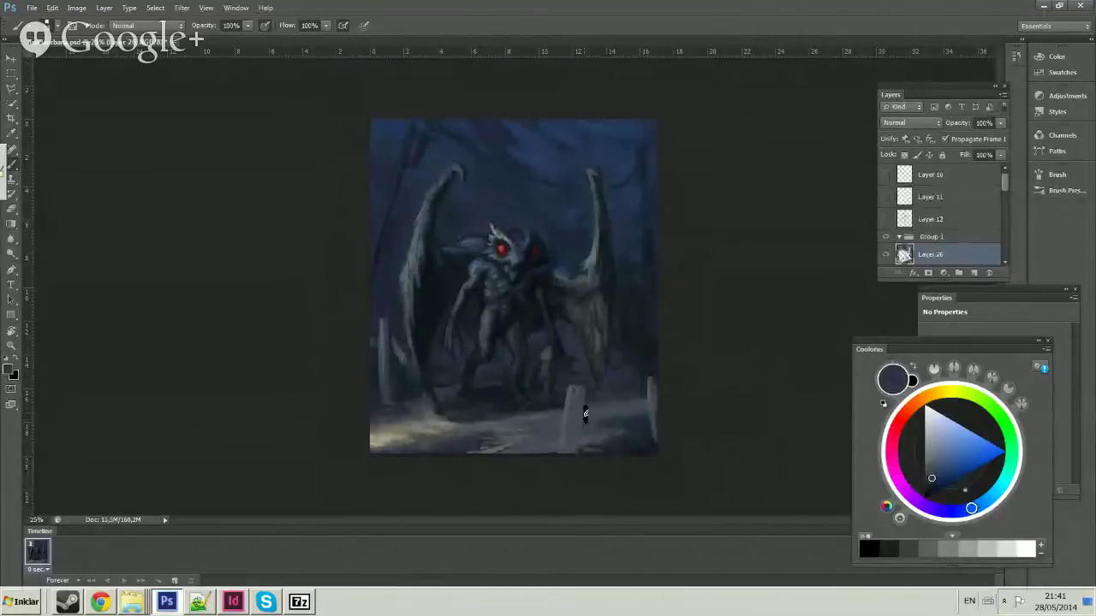
alt+click(609, 409)
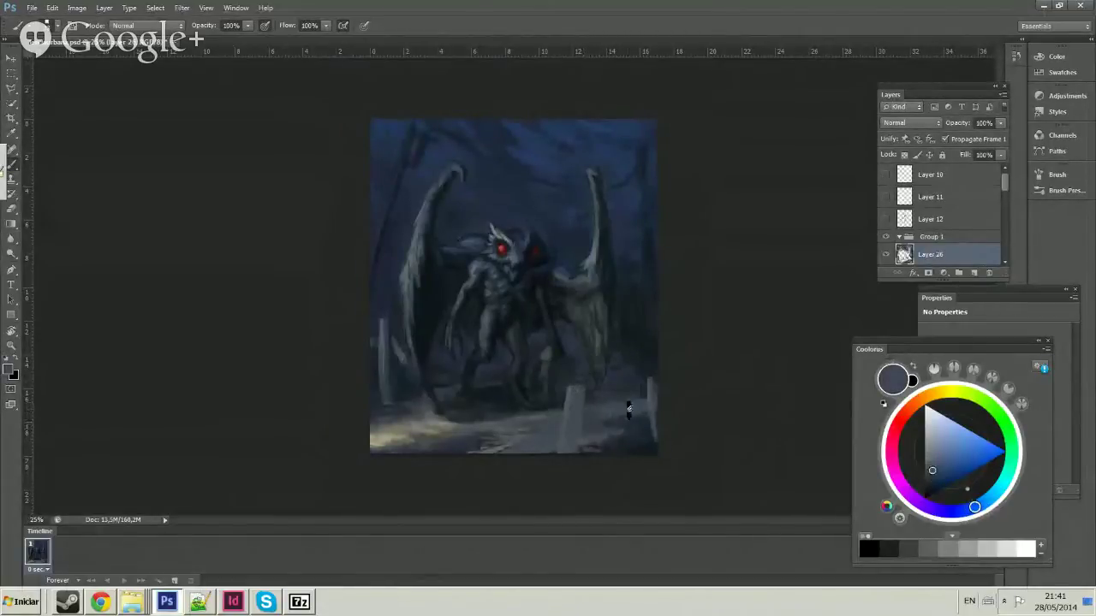
alt+click(628, 391)
alt+click(610, 412)
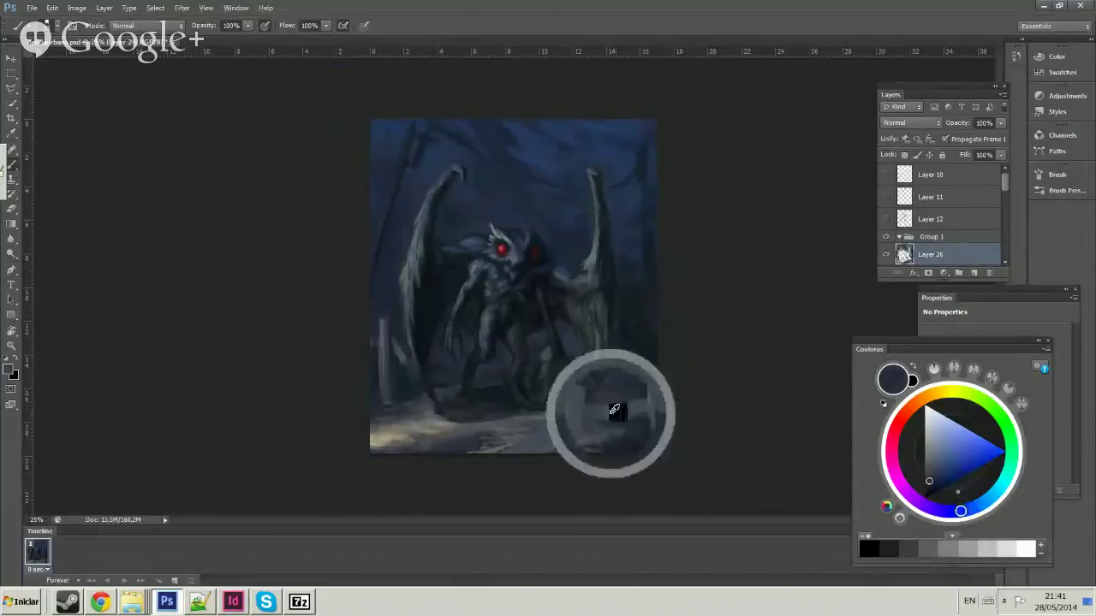
alt+click(634, 419)
alt+click(603, 430)
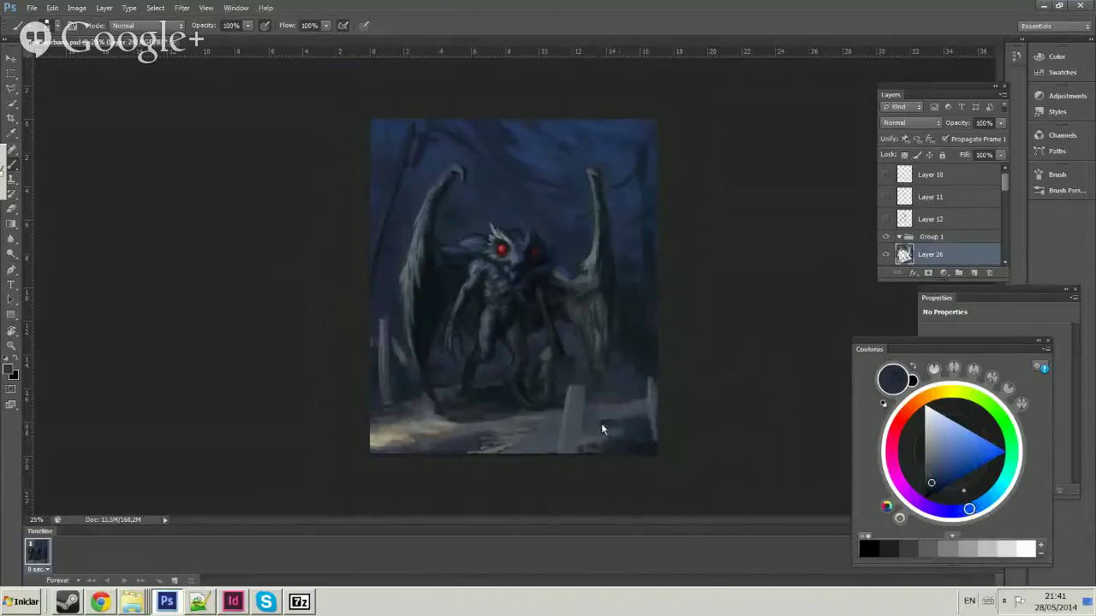
alt+click(610, 411)
alt+click(598, 405)
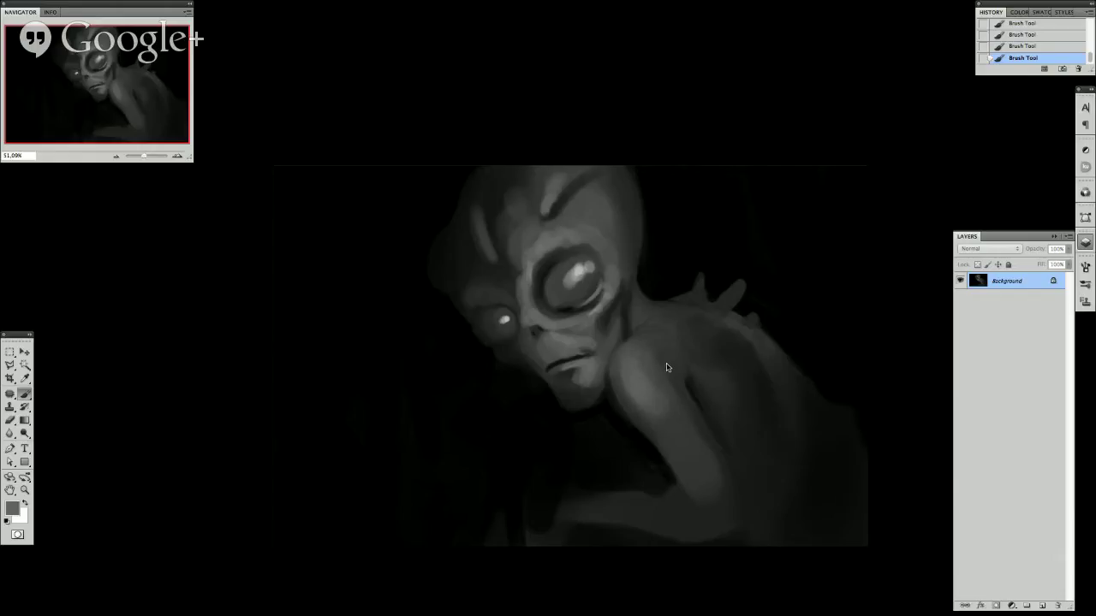
alt+click(659, 409)
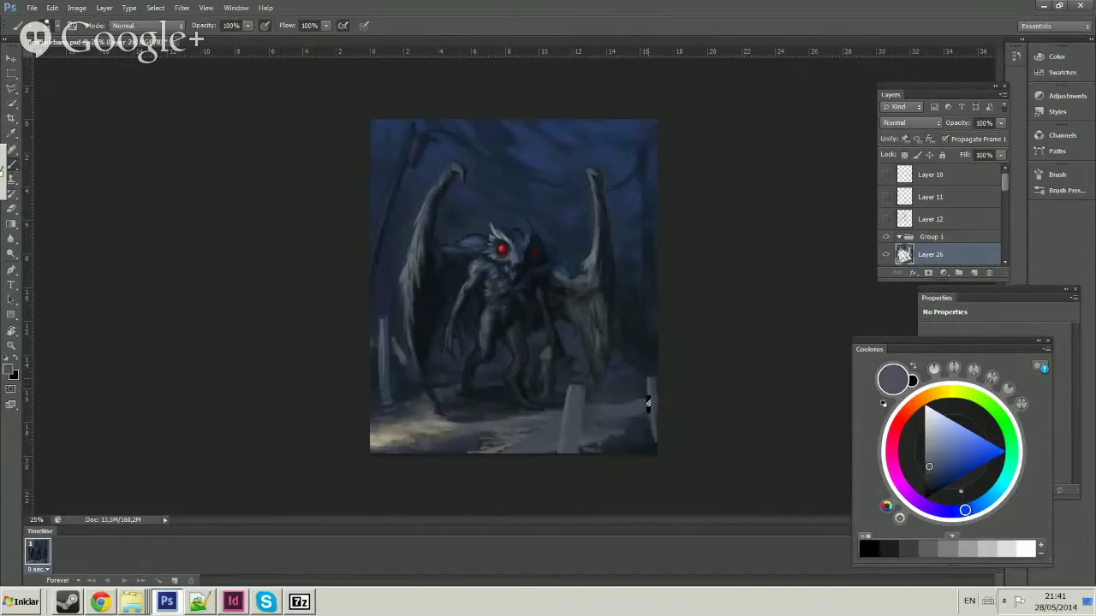
alt+click(645, 399)
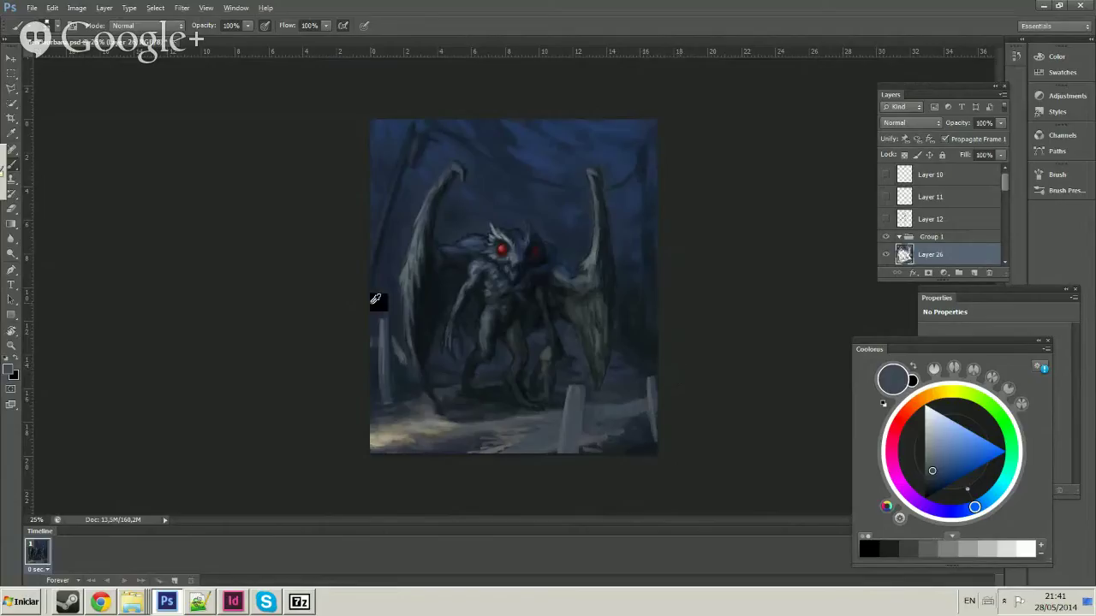
alt+click(387, 321)
alt+click(391, 306)
Sample blues from the upper sky and creature body, ending on light beige ground.
key(z)
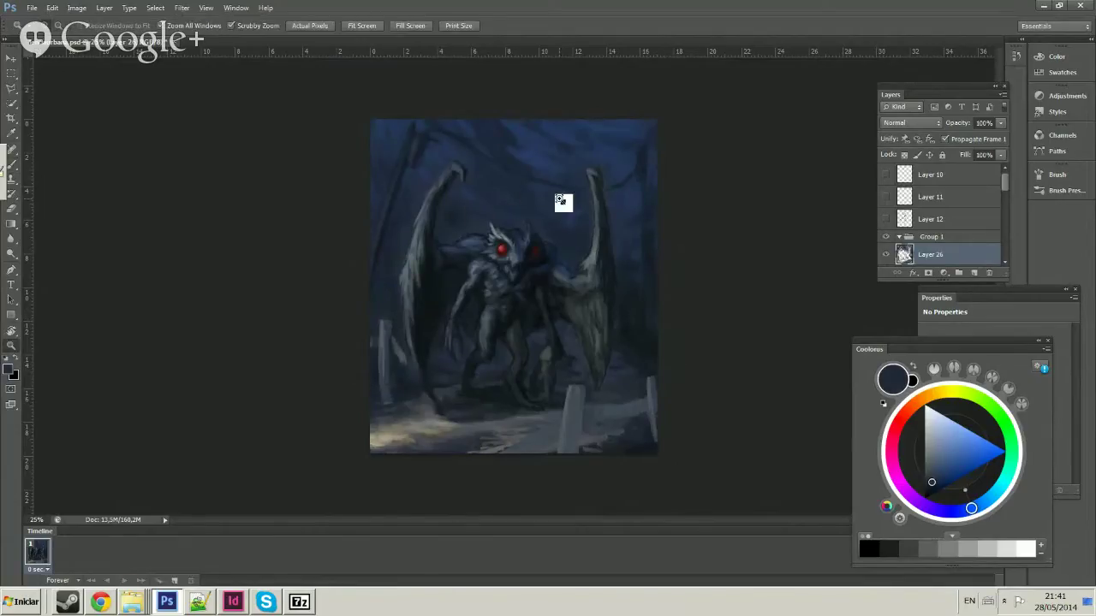
key(b)
alt+click(451, 125)
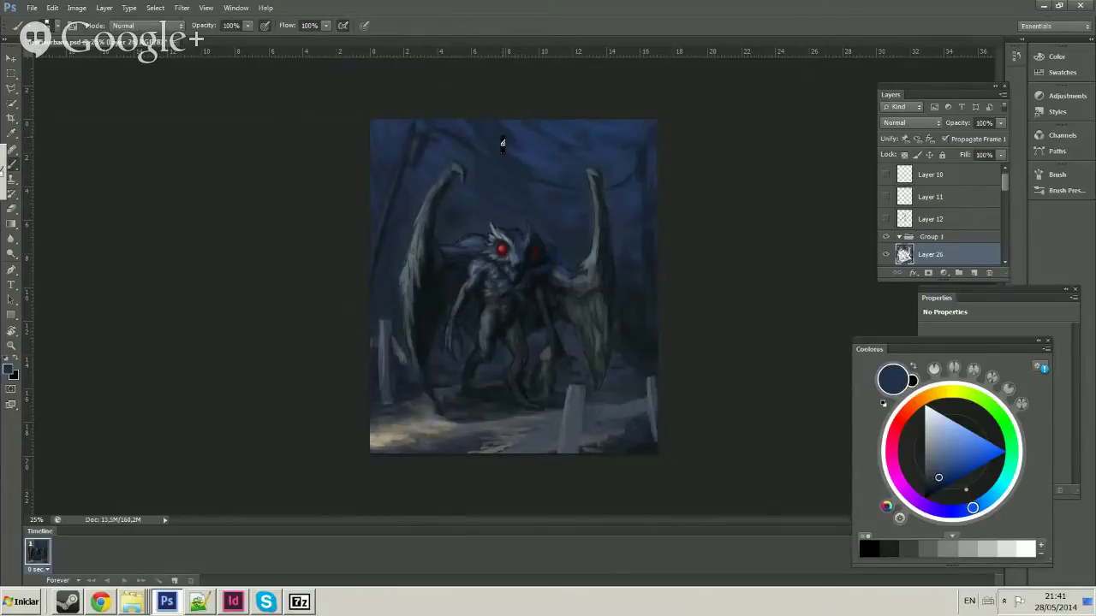
alt+click(423, 141)
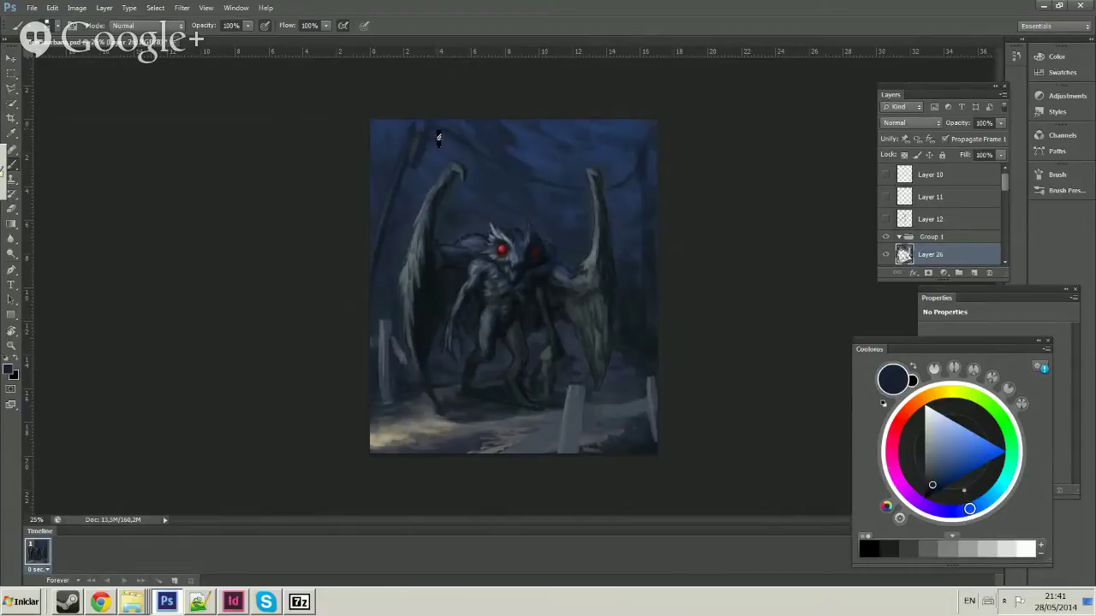
alt+click(457, 133)
alt+click(642, 169)
alt+click(384, 229)
alt+click(385, 399)
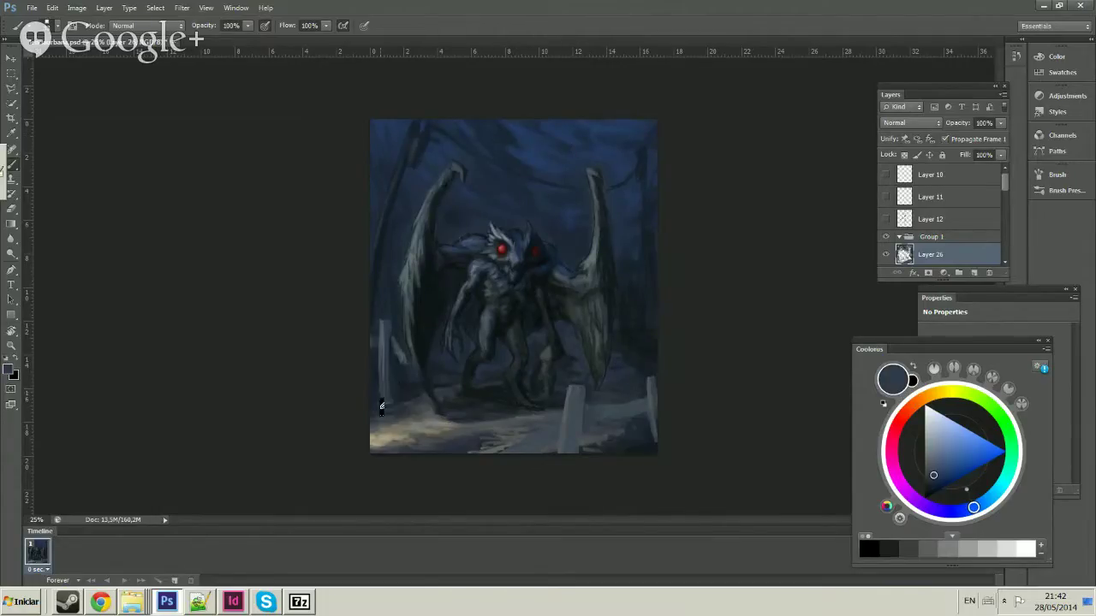
alt+click(406, 434)
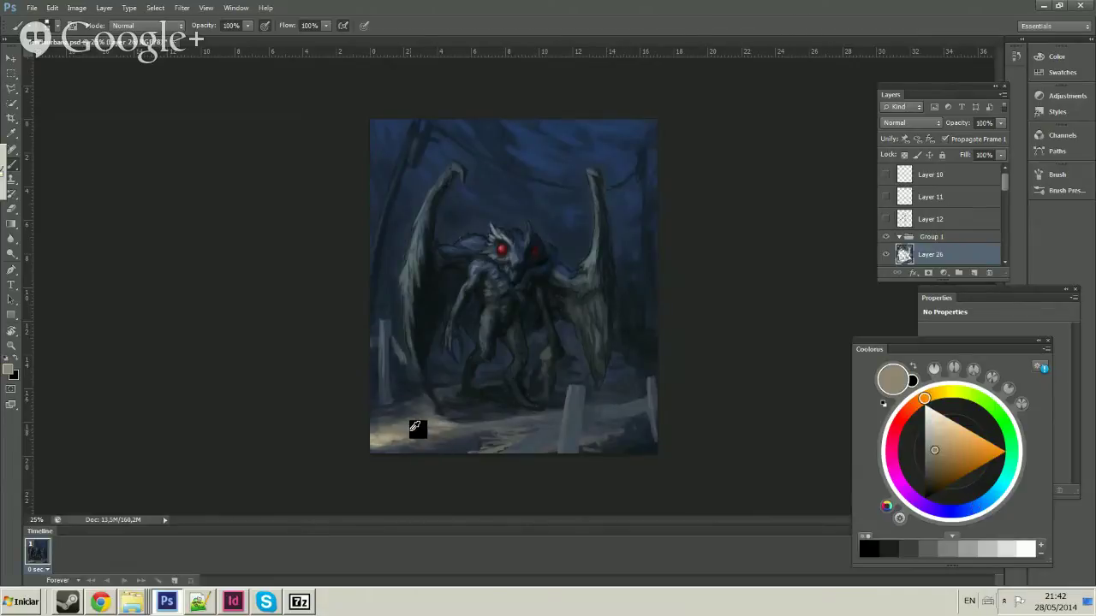
Lower brush opacity to 45% then 25%, choose golden tan, then resample navy and grey-blue.
right_click(538, 385)
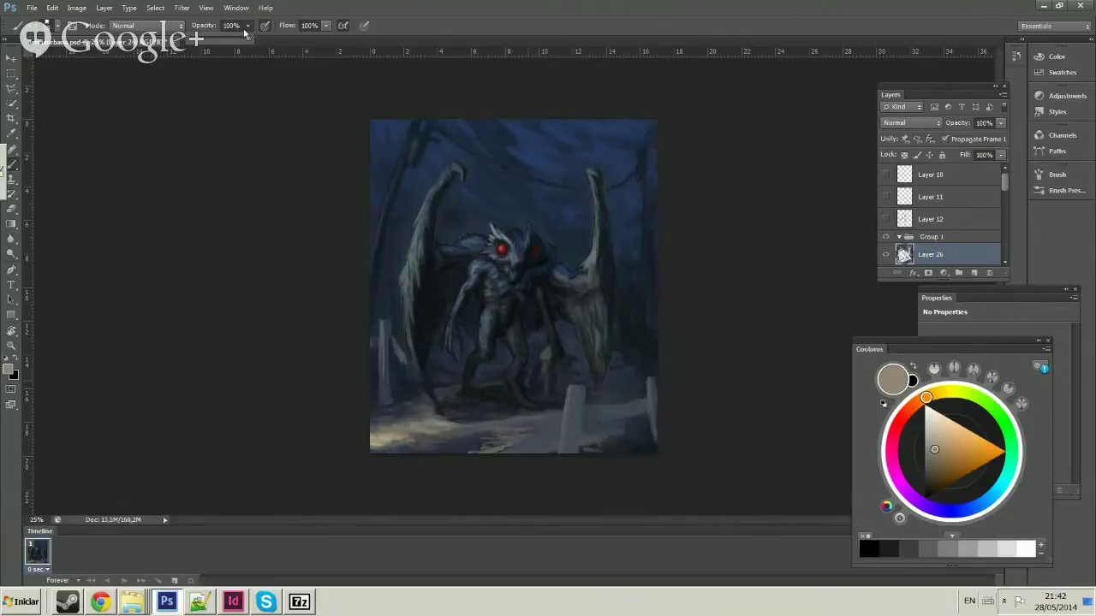
drag(248, 24, 240, 40)
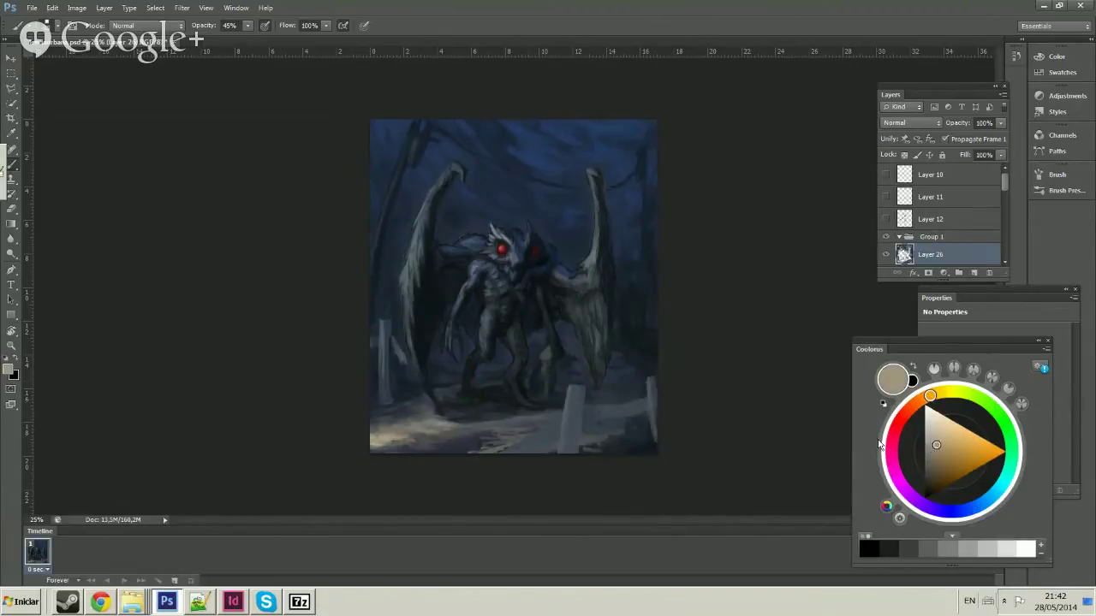
drag(935, 447, 967, 446)
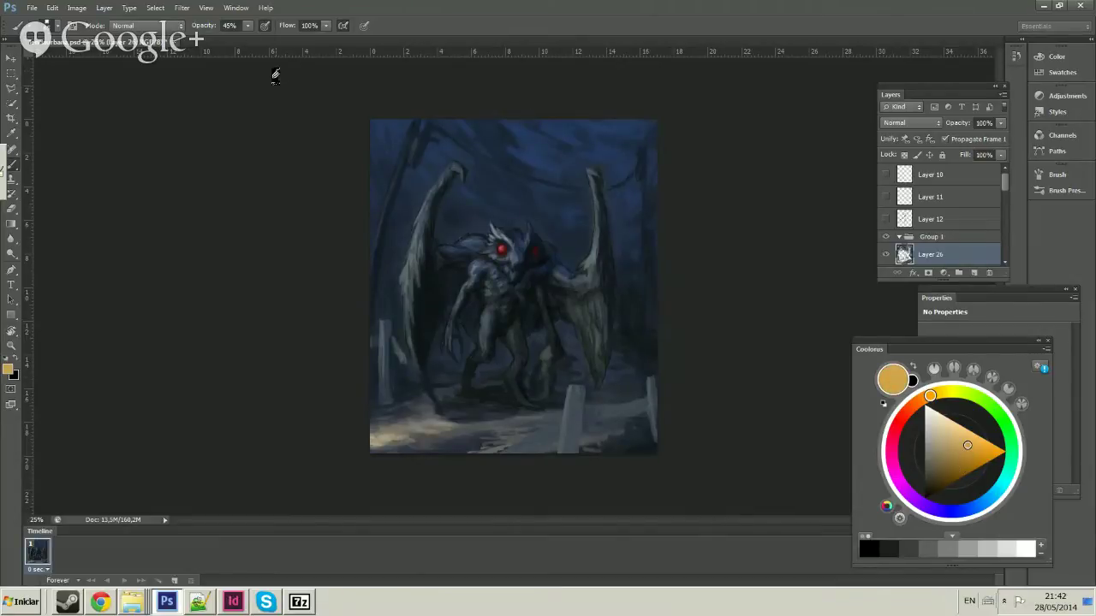
click(248, 24)
click(472, 430)
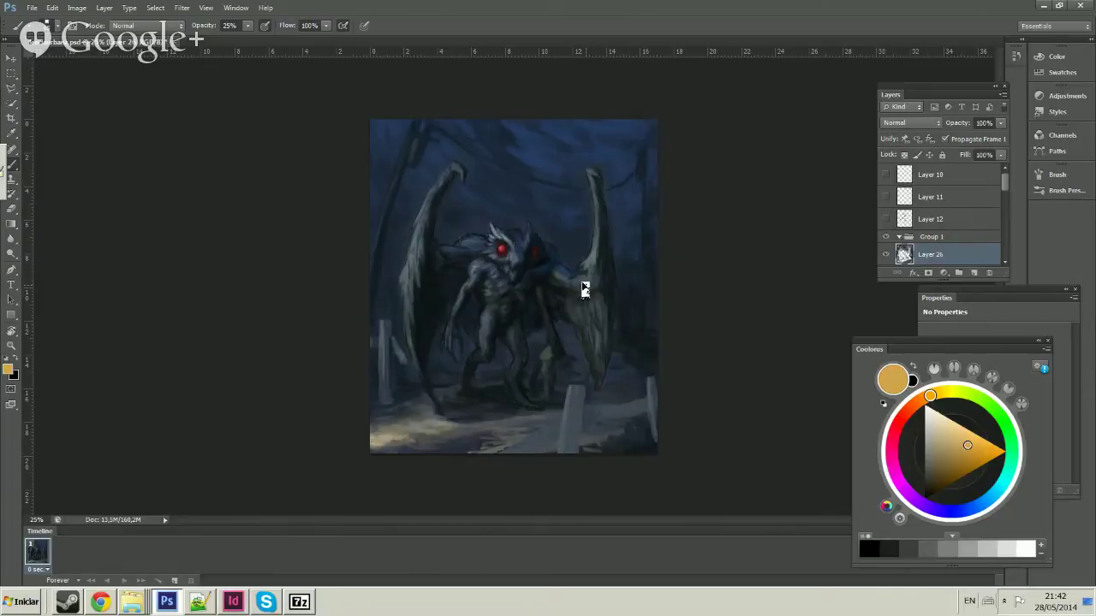
alt+click(418, 385)
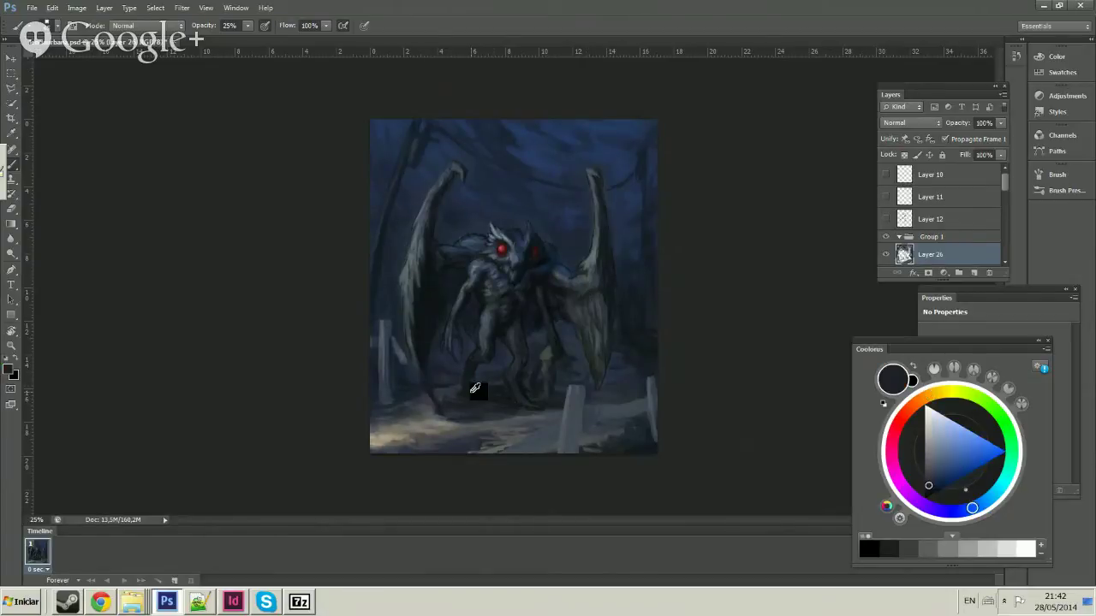
alt+click(390, 395)
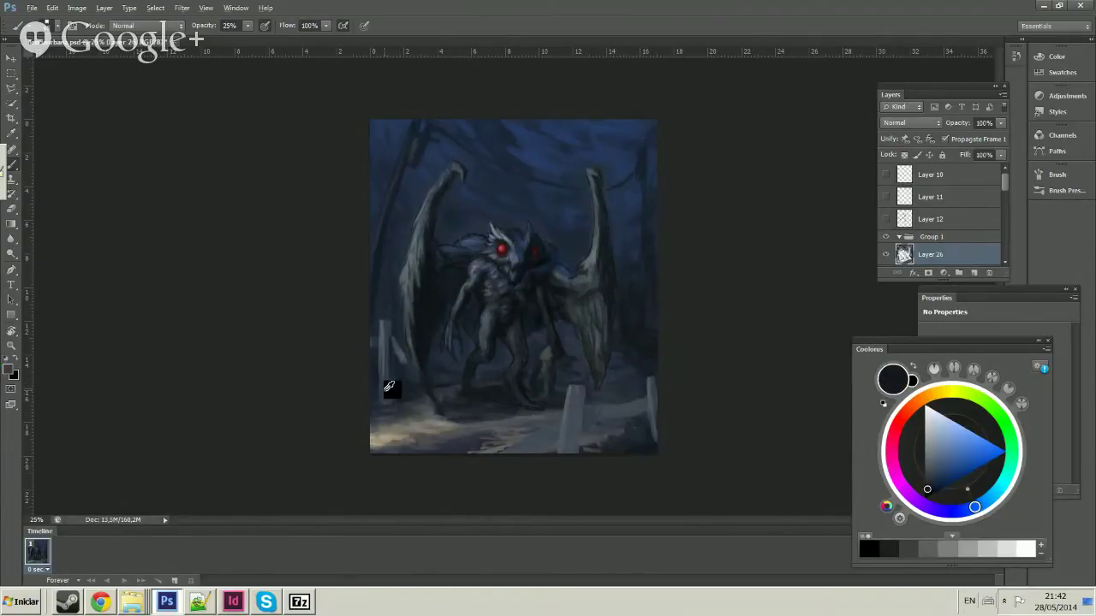
right_click(631, 286)
key(Return)
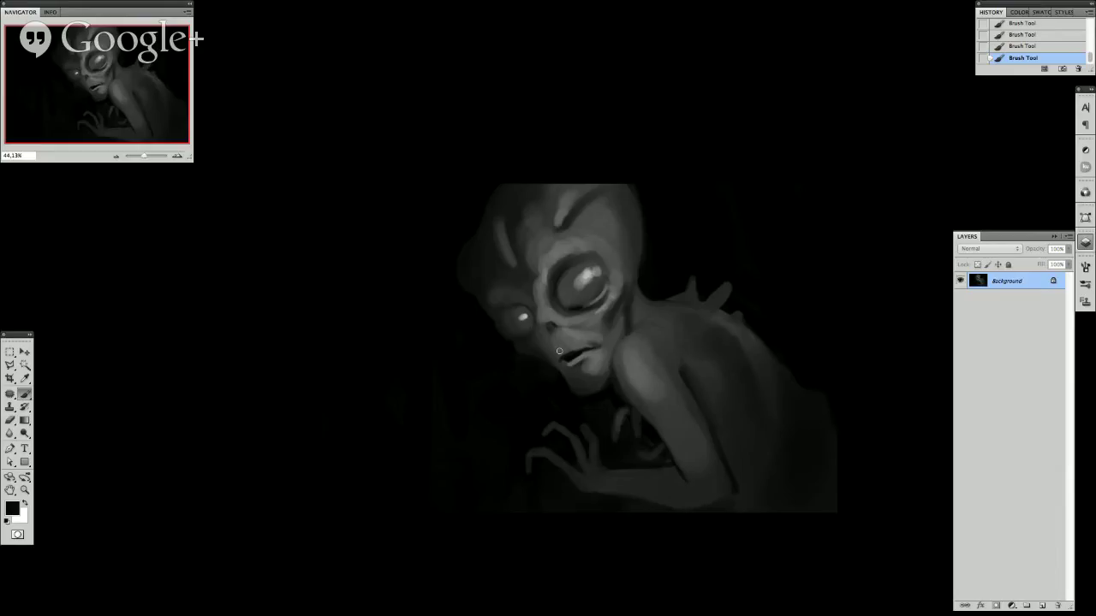
Paint two grey strands from a neck sample beside the alien's lower-left hand, then undo them.
scroll(559, 351, up, 2)
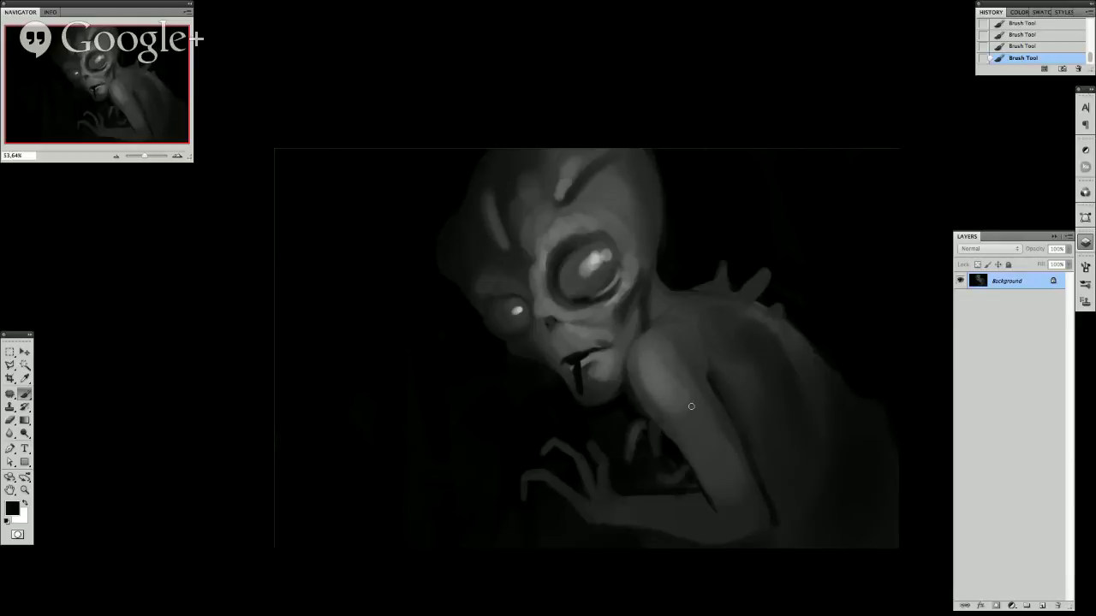
alt+click(615, 384)
mouse_move(476, 554)
mouse_down()
mouse_move(445, 471)
mouse_move(402, 452)
mouse_up()
mouse_move(430, 413)
mouse_down()
mouse_move(462, 451)
mouse_move(462, 506)
mouse_up()
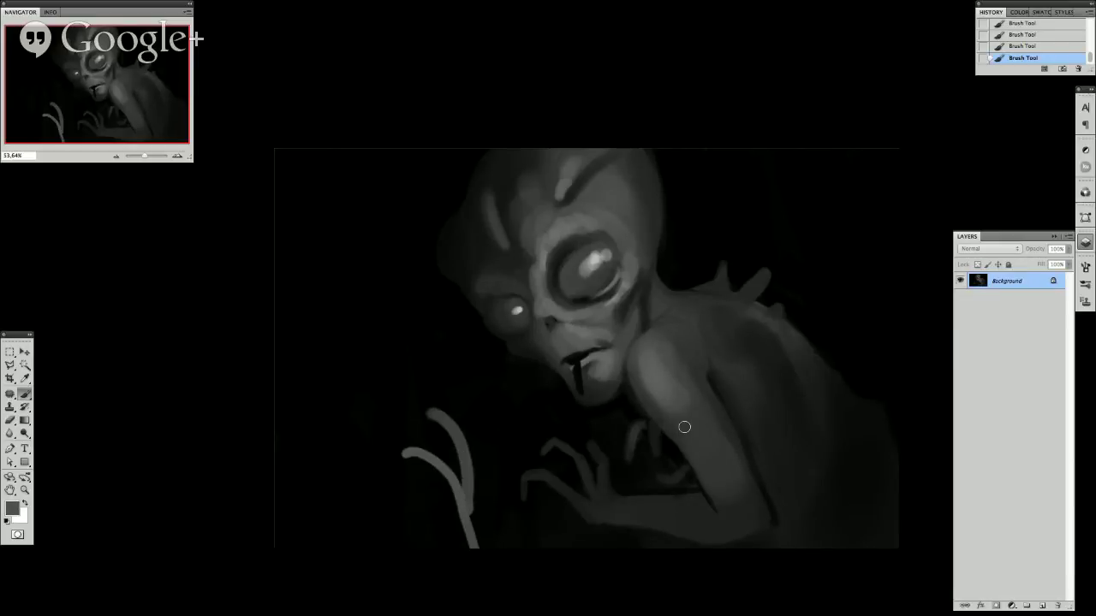
key(ctrl+alt+z)
key(ctrl+alt+z)
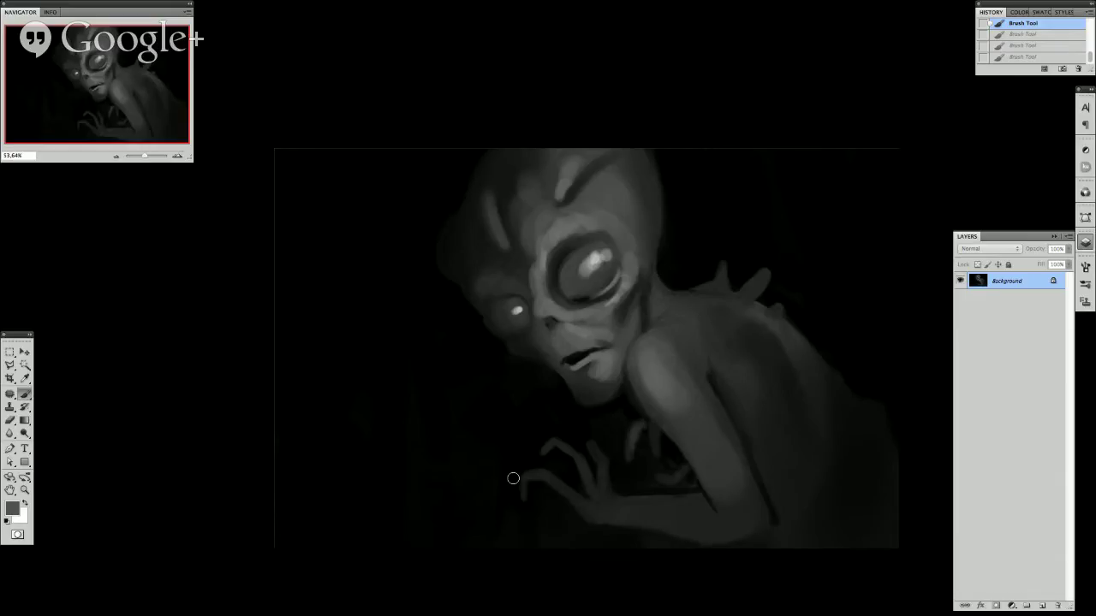
scroll(775, 303, up, 1)
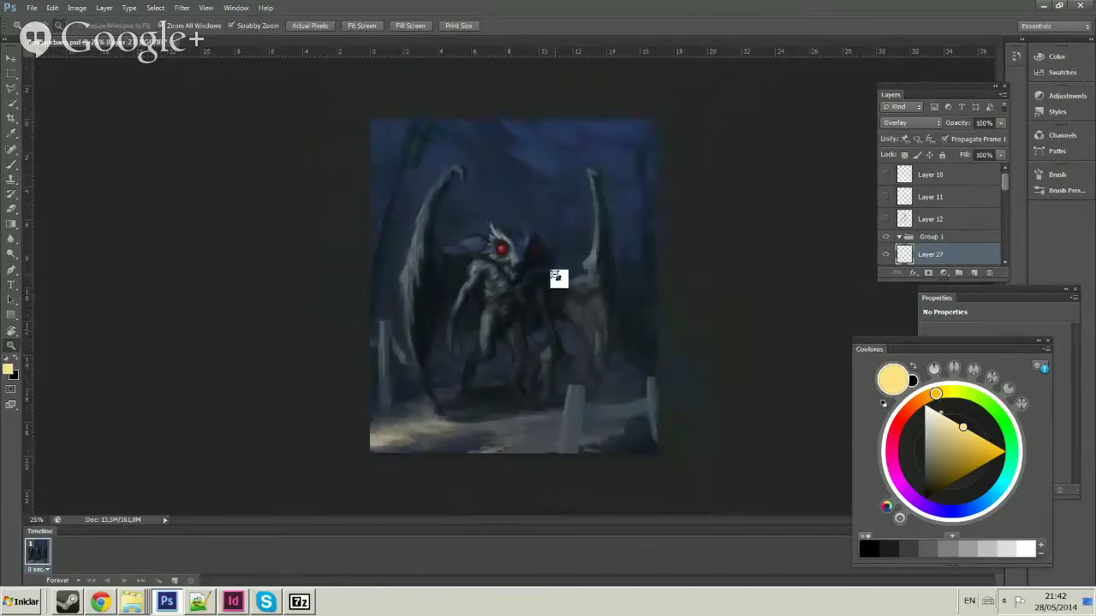
Set a 137 px brush at 25% zoom, then sample dark navy, a paler tint and near-black.
key(ctrl+minus)
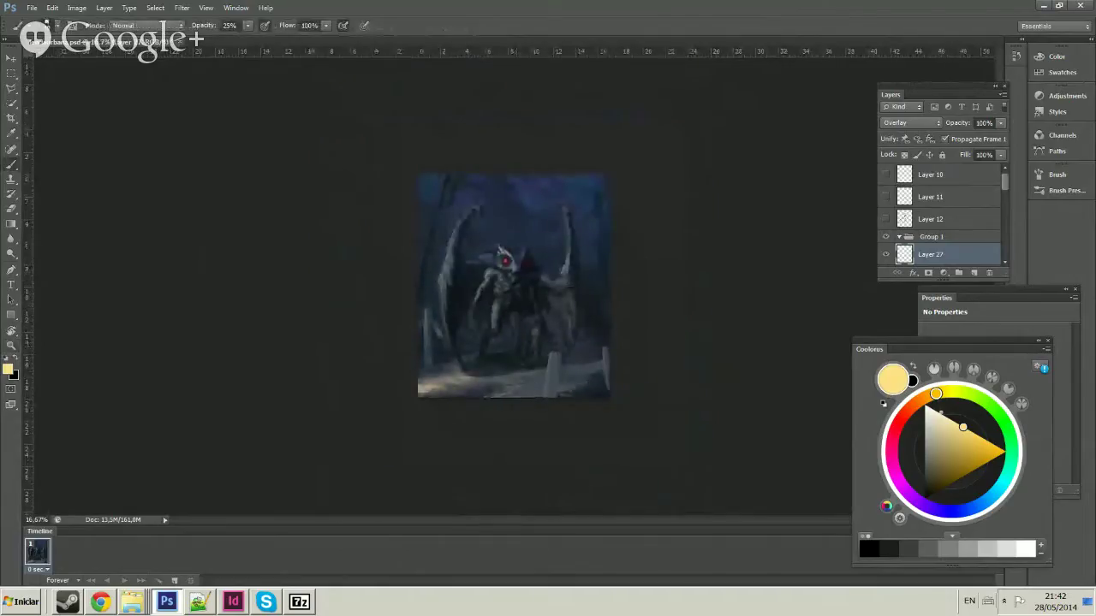
right_click(567, 265)
key(Return)
key(z)
key(b)
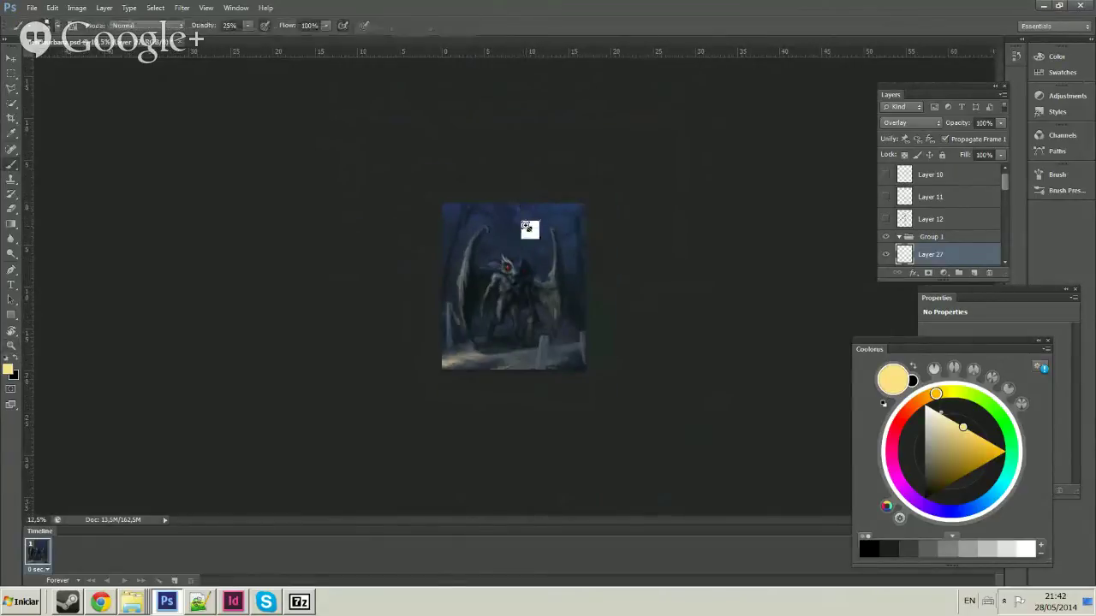
right_click(604, 302)
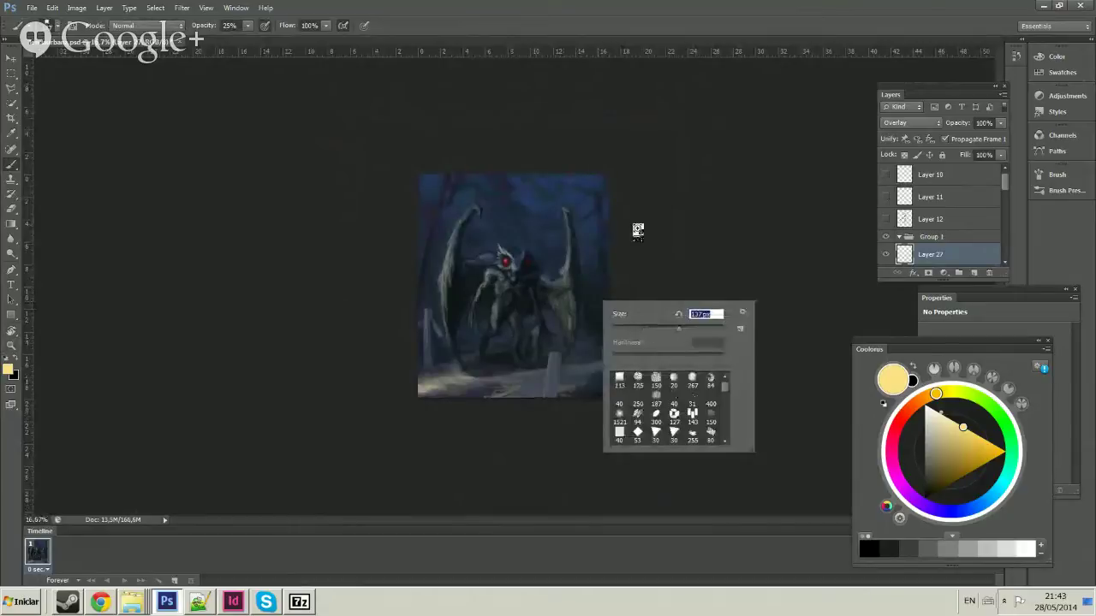
key(Escape)
key(ctrl+plus)
alt+click(520, 250)
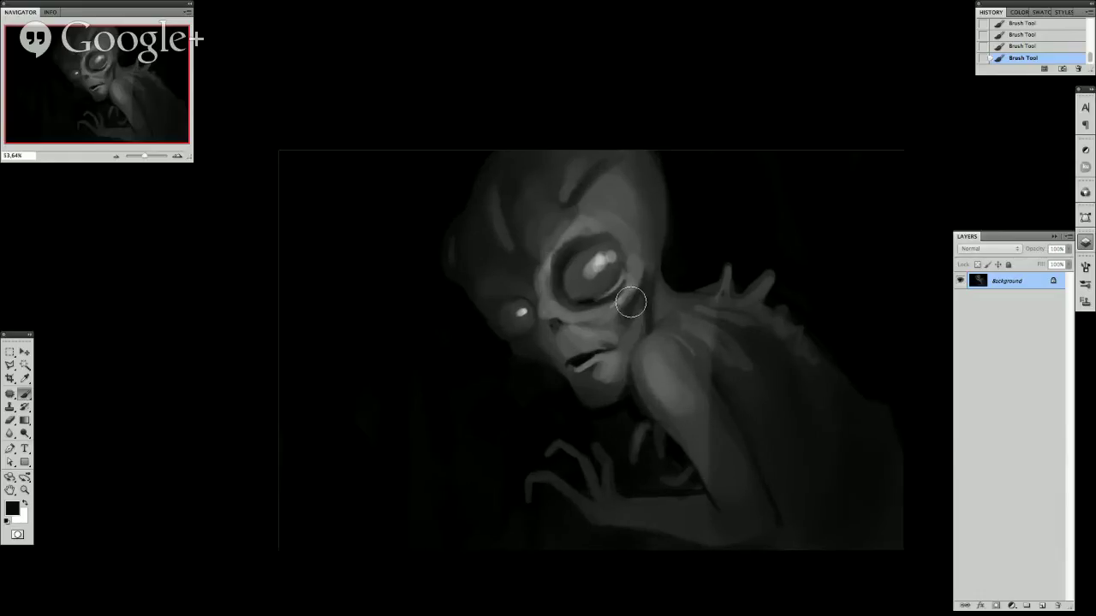
click(935, 414)
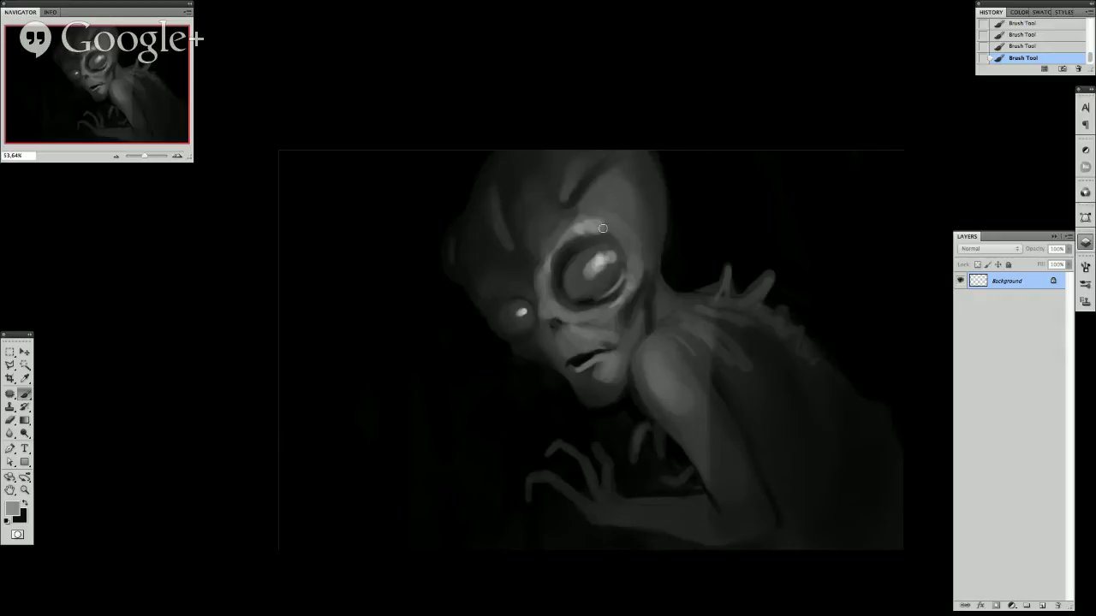
alt+click(605, 210)
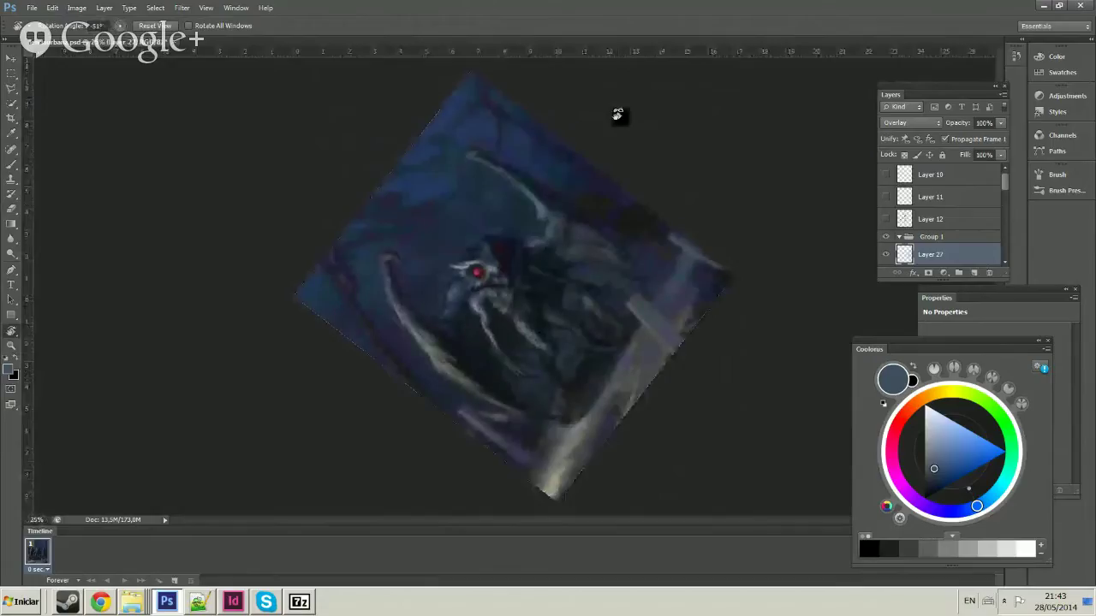
Rotate the canvas, then sample dark grey and near-black from the alien's face and eye.
drag(618, 111, 648, 167)
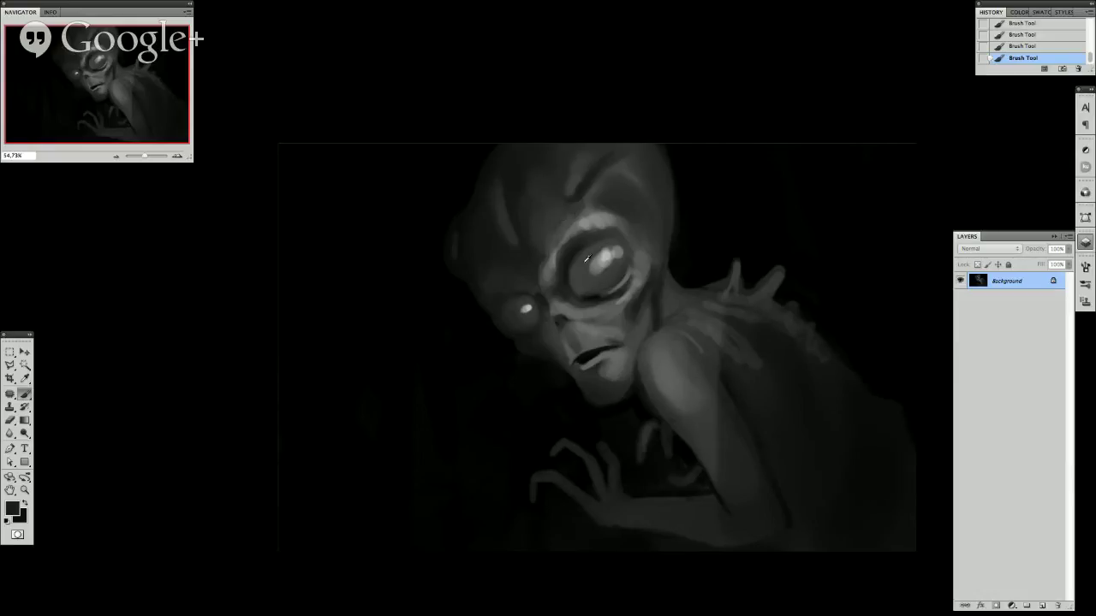
alt+click(585, 260)
alt+click(592, 295)
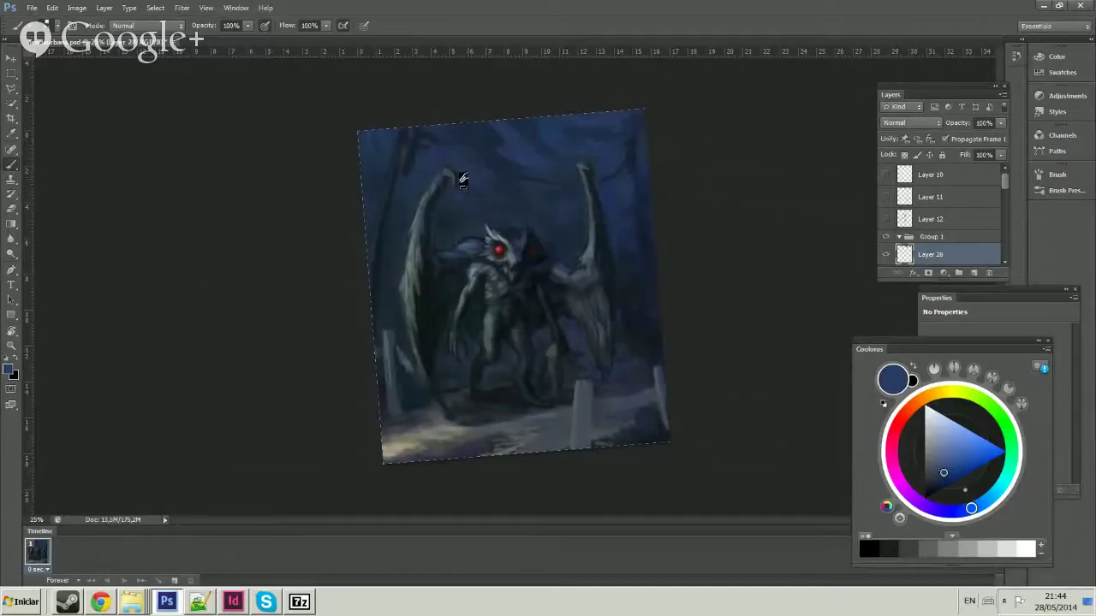
Sample a dark blue from the creature painting and enlarge the brush at 25% zoom.
alt+click(523, 195)
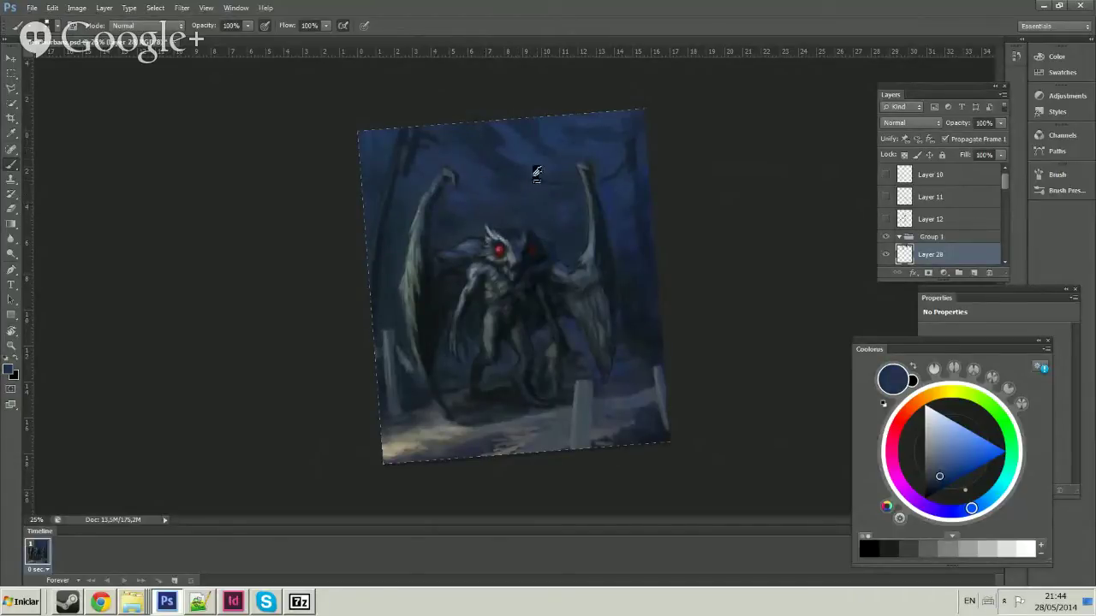
key(ctrl+minus)
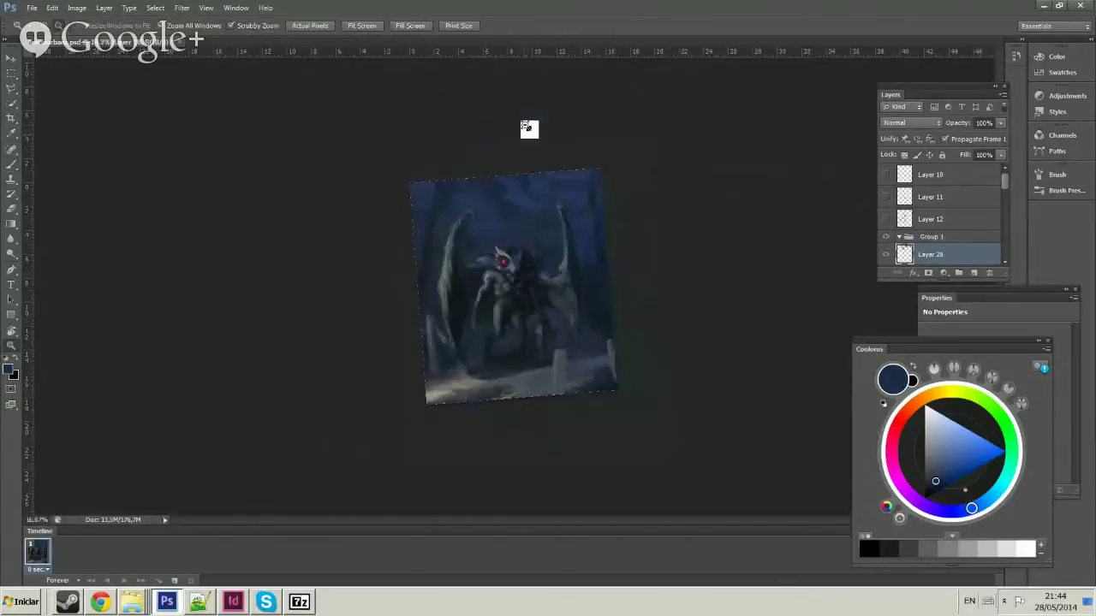
key(ctrl+plus)
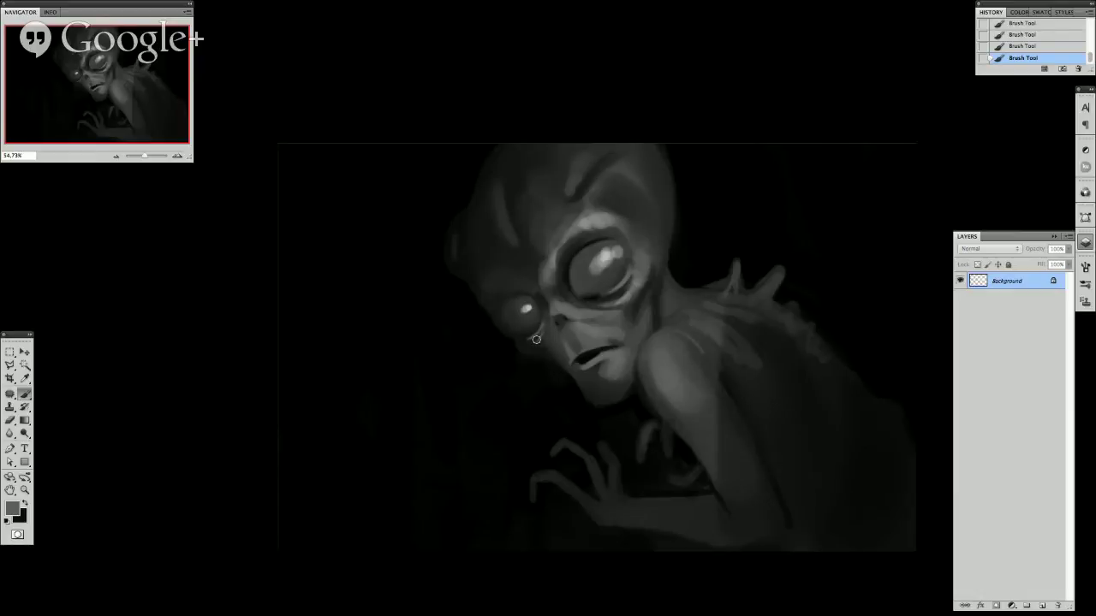
key(bracketright)
key(bracketright)
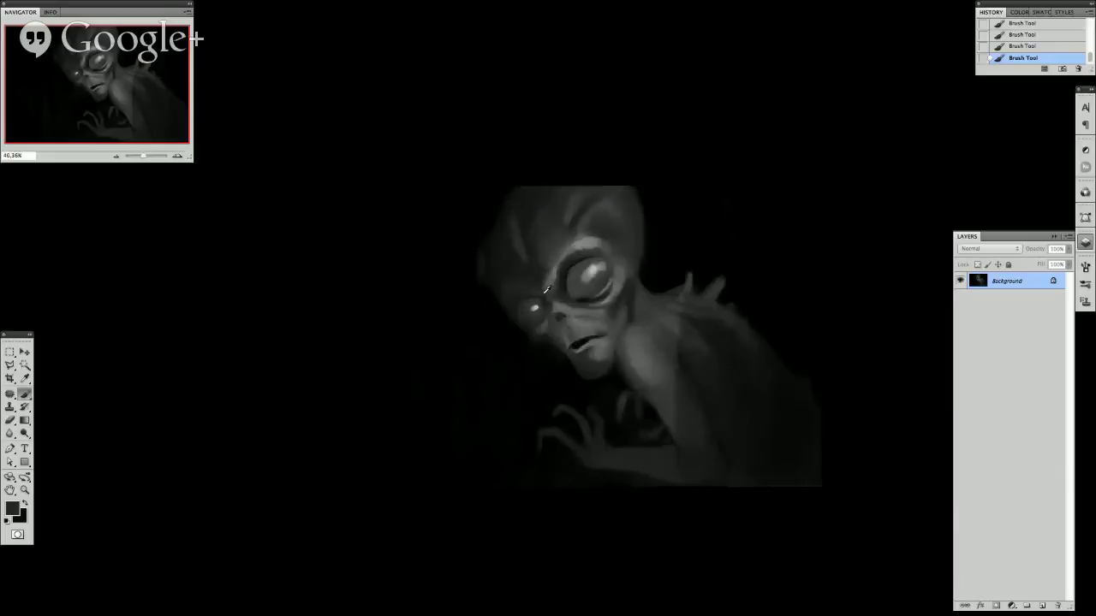
Turn the tilted moth painting view upright and zoom it to 25%.
scroll(546, 289, up, 3)
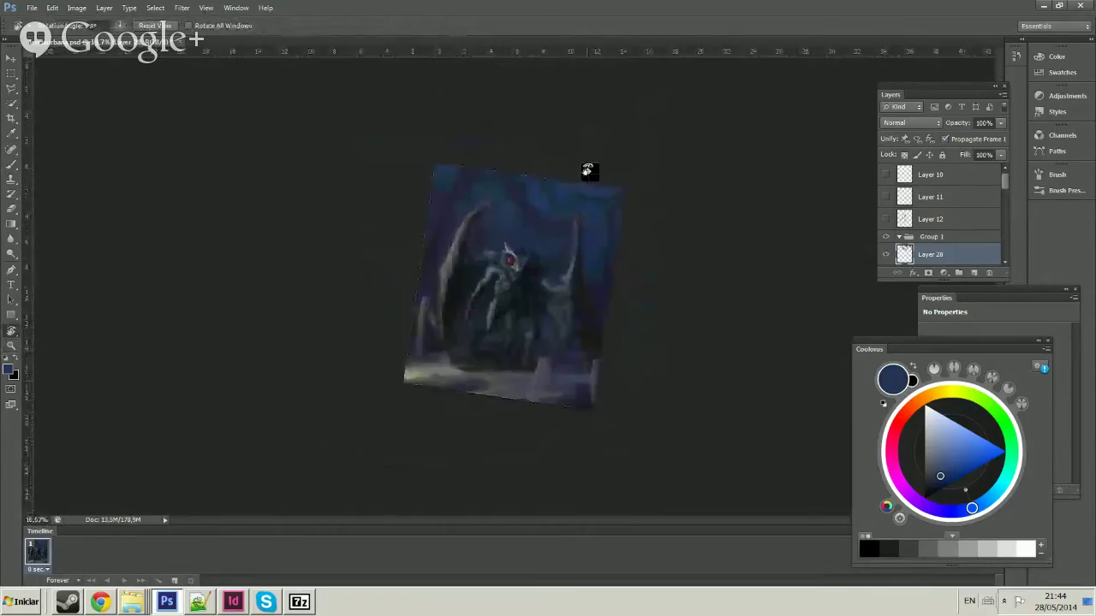
mouse_move(590, 166)
mouse_down()
mouse_move(597, 132)
mouse_move(602, 176)
mouse_up()
key(ctrl+plus)
key(b)
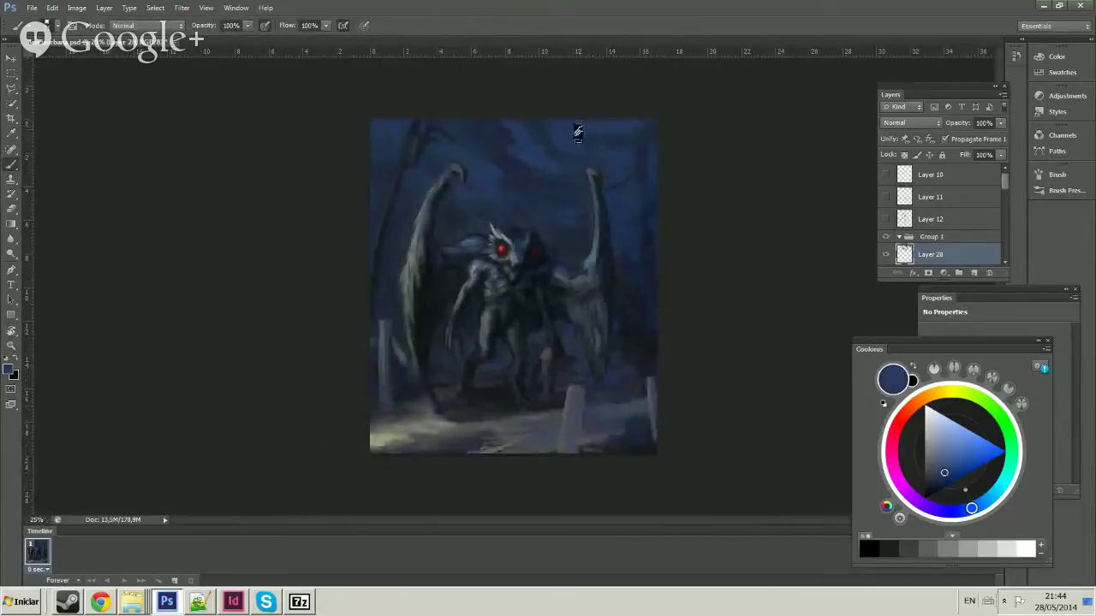
Sample colours across the painting's top, ending on a darker navy from the sky.
alt+click(579, 132)
drag(594, 128, 597, 125)
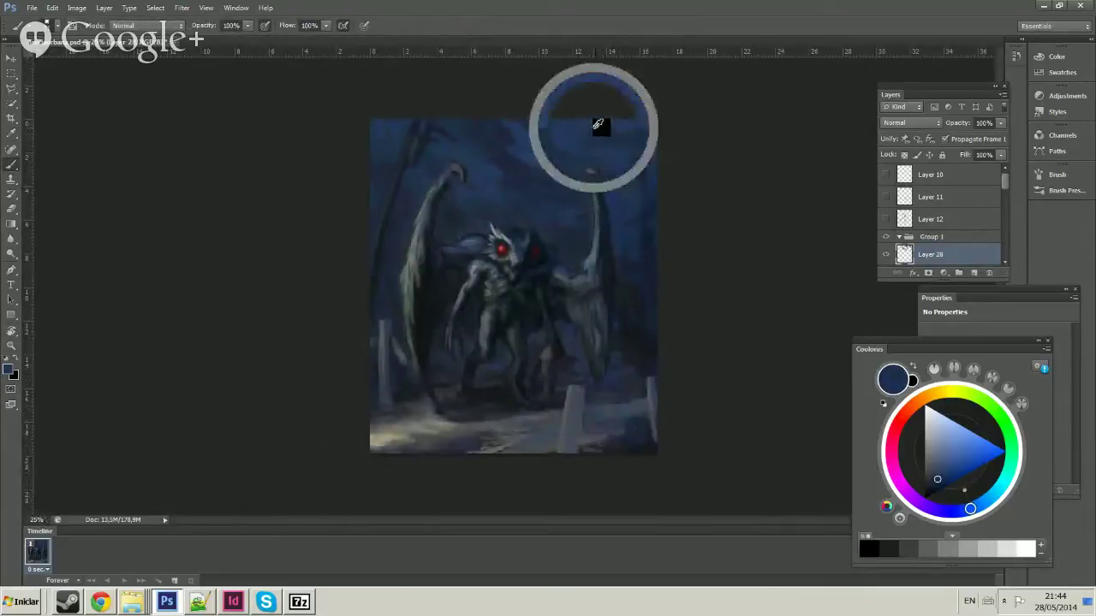
alt+click(513, 125)
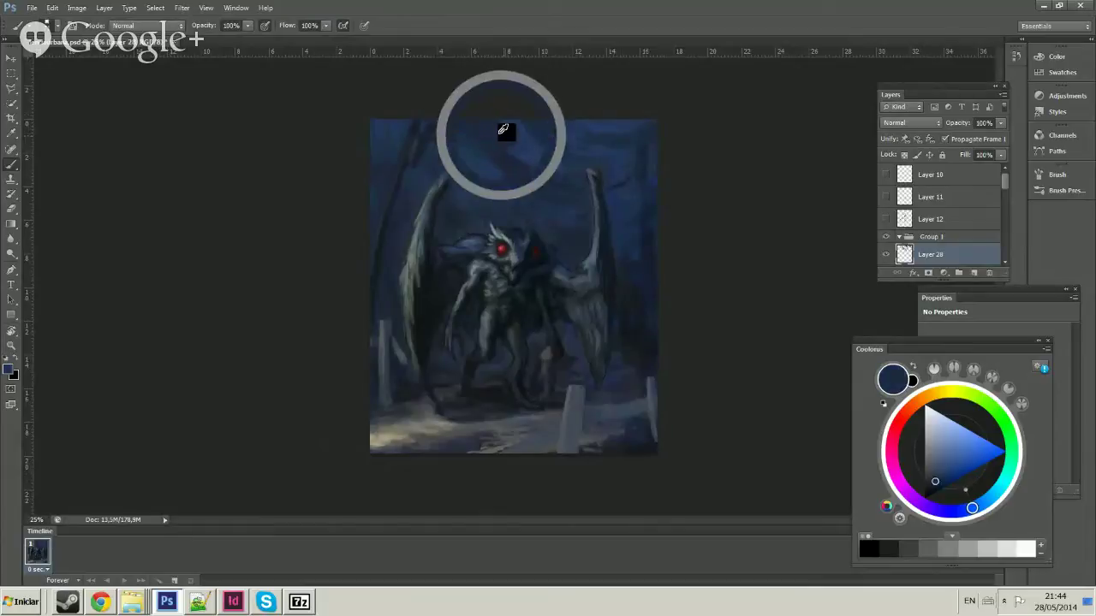
alt+click(501, 134)
Make the brush much larger and sample grey-blue and dark navy tones near the wing.
right_click(564, 158)
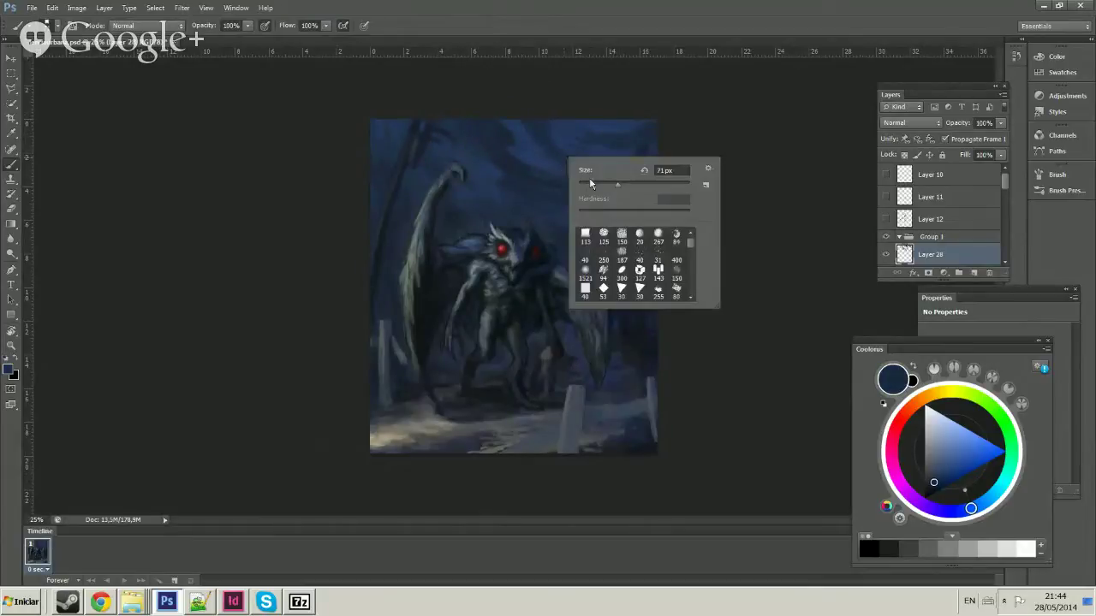
drag(589, 184, 601, 183)
key(Return)
alt+click(459, 162)
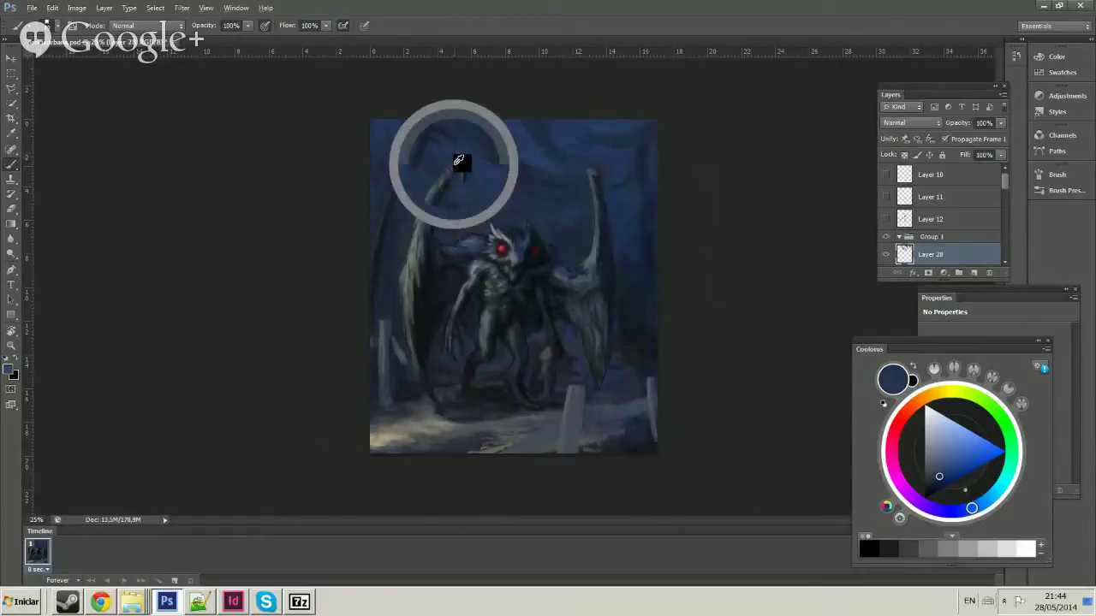
alt+click(440, 195)
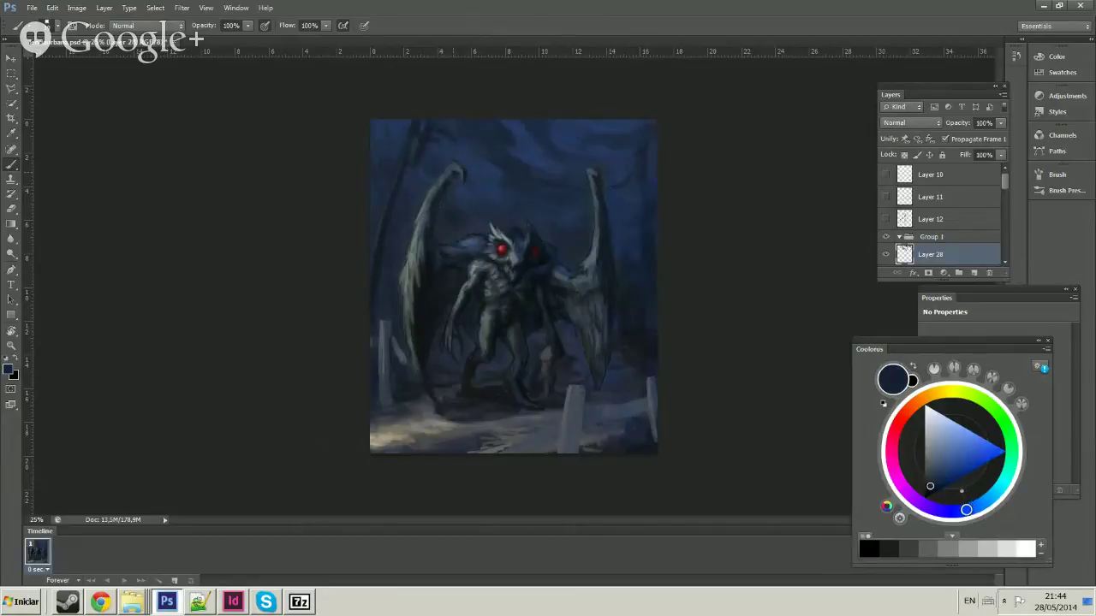
alt+click(399, 168)
Zoom the moth painting out to 16.67% and back in, then check the brush options.
key(z)
alt+click(479, 101)
click(460, 154)
key(b)
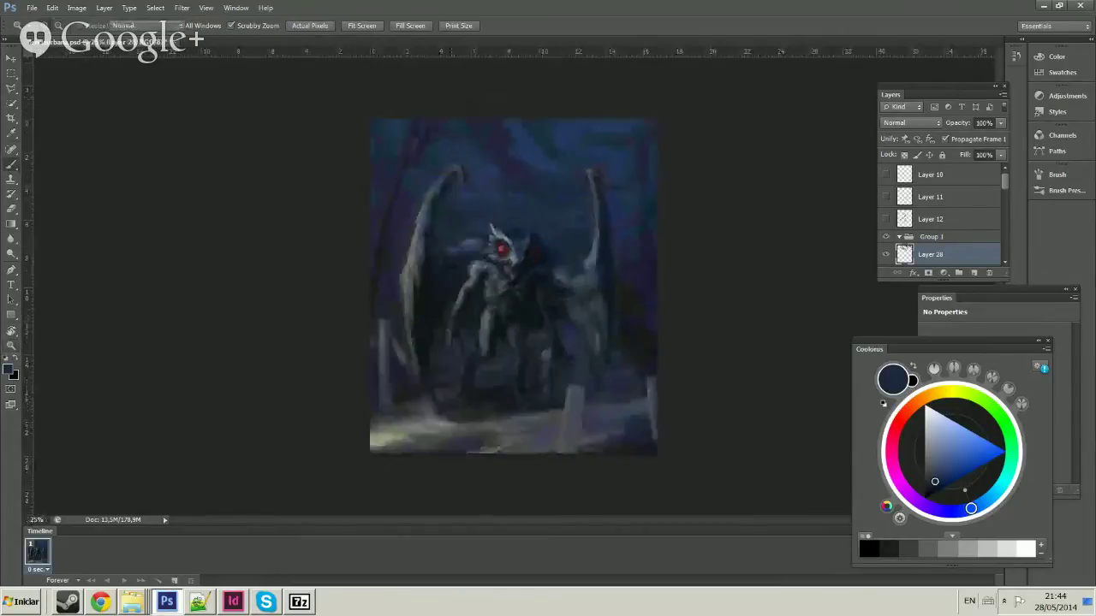
right_click(496, 183)
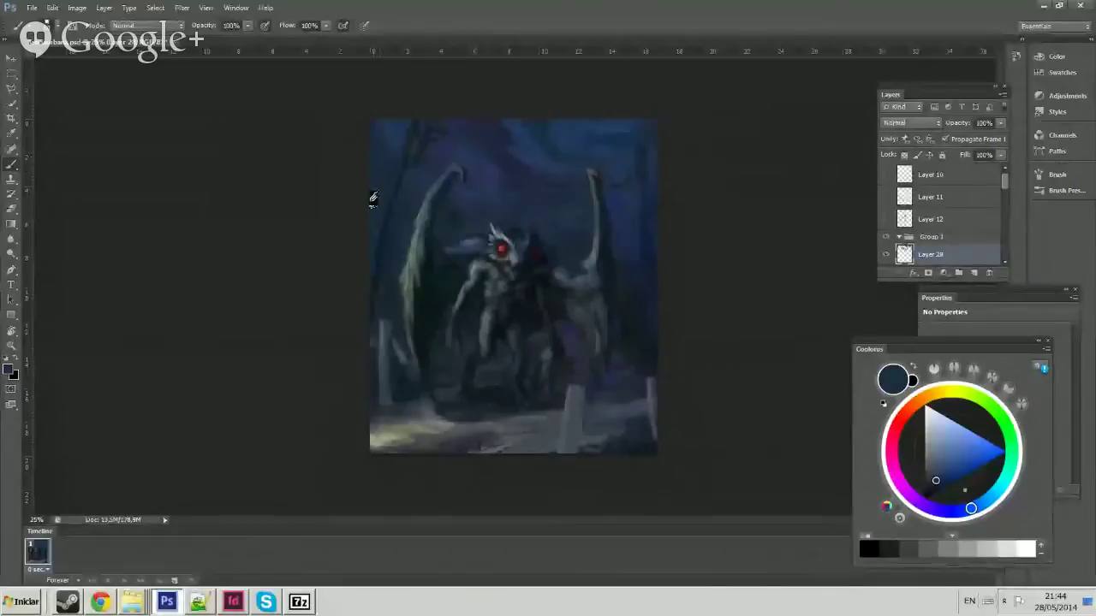
Zoom out to 8.33% to see the whole painting, then return to 25% and the brush.
key(z)
alt+click(559, 143)
alt+click(587, 159)
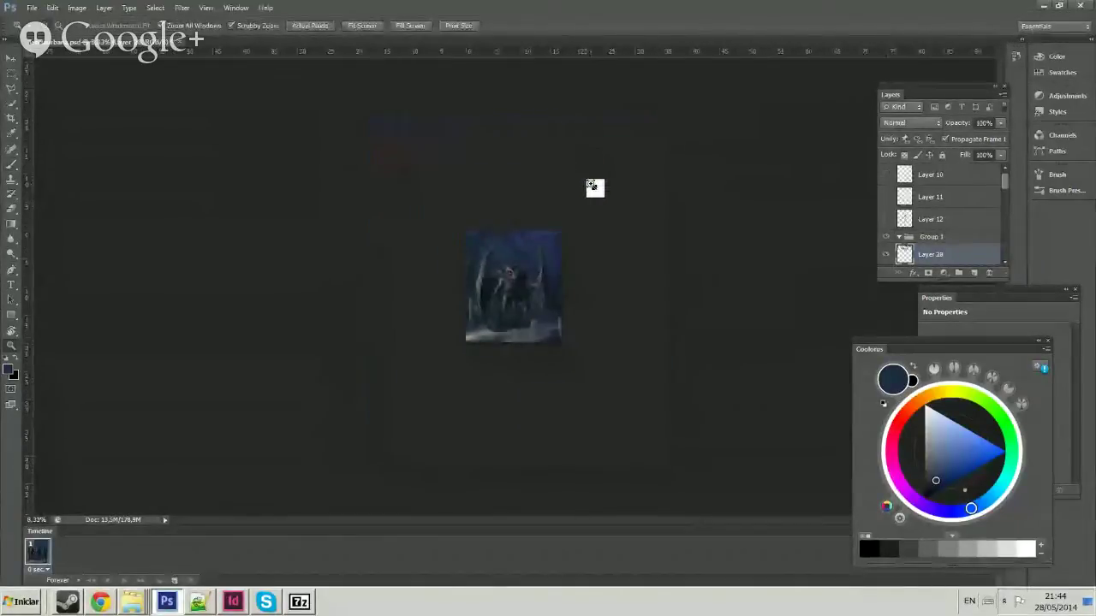
click(591, 185)
key(b)
key(ctrl+plus)
right_click(627, 404)
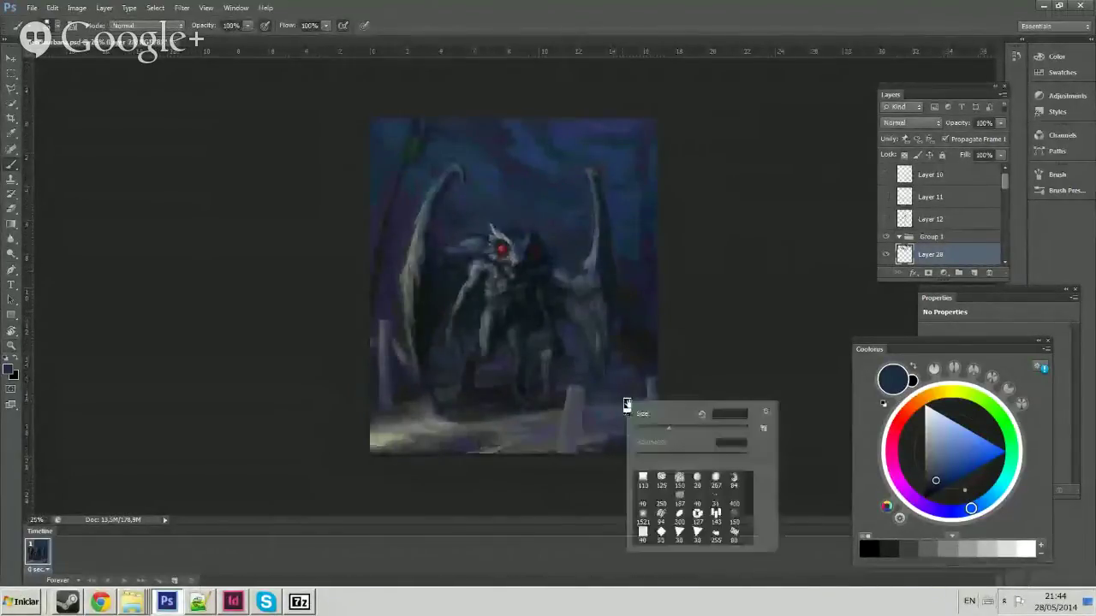
key(Return)
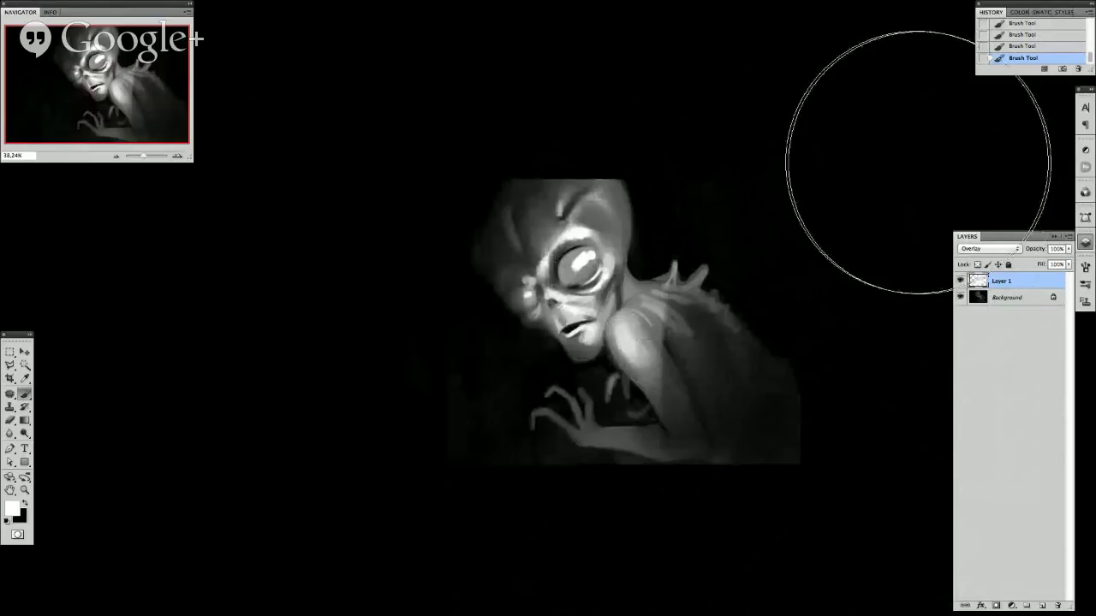
Change the canvas surround colour and refine the glow over the alien's chin, neck and head.
right_click(923, 164)
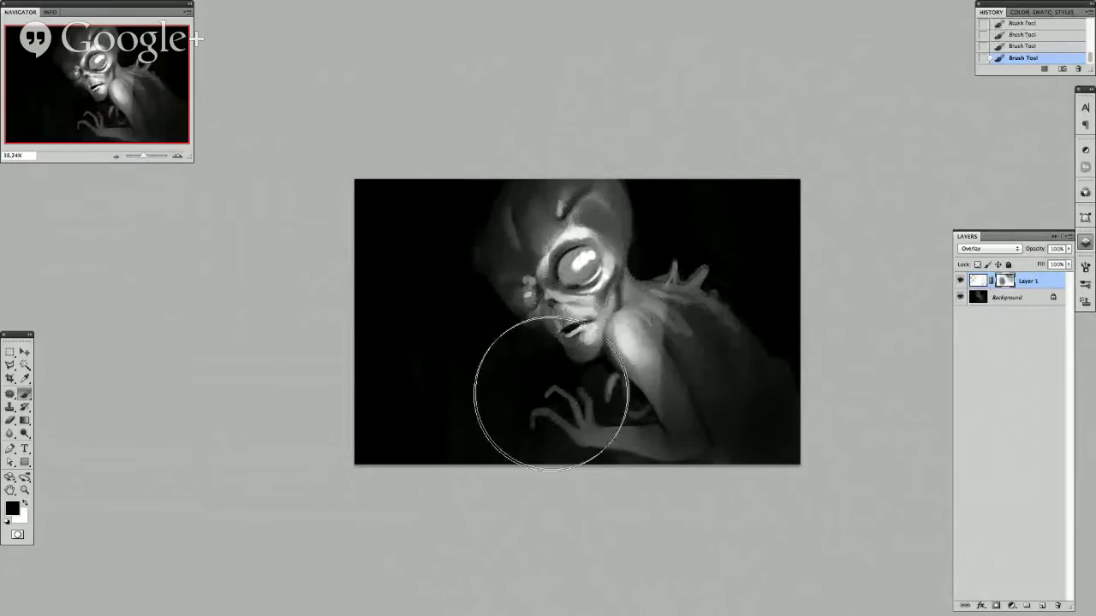
mouse_move(551, 394)
mouse_down()
mouse_move(517, 321)
mouse_move(559, 385)
mouse_move(527, 315)
mouse_move(581, 215)
mouse_move(550, 206)
mouse_move(533, 178)
mouse_move(633, 183)
mouse_up()
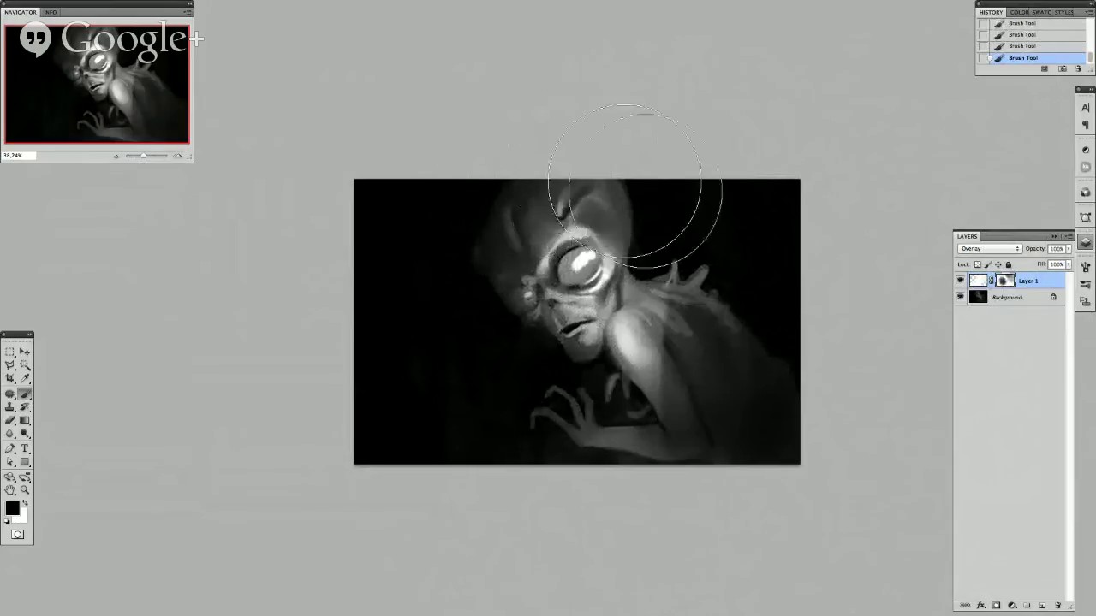
key(bracketleft)
key(bracketleft)
key(bracketleft)
key(bracketleft)
key(bracketleft)
key(bracketleft)
key(bracketleft)
key(bracketleft)
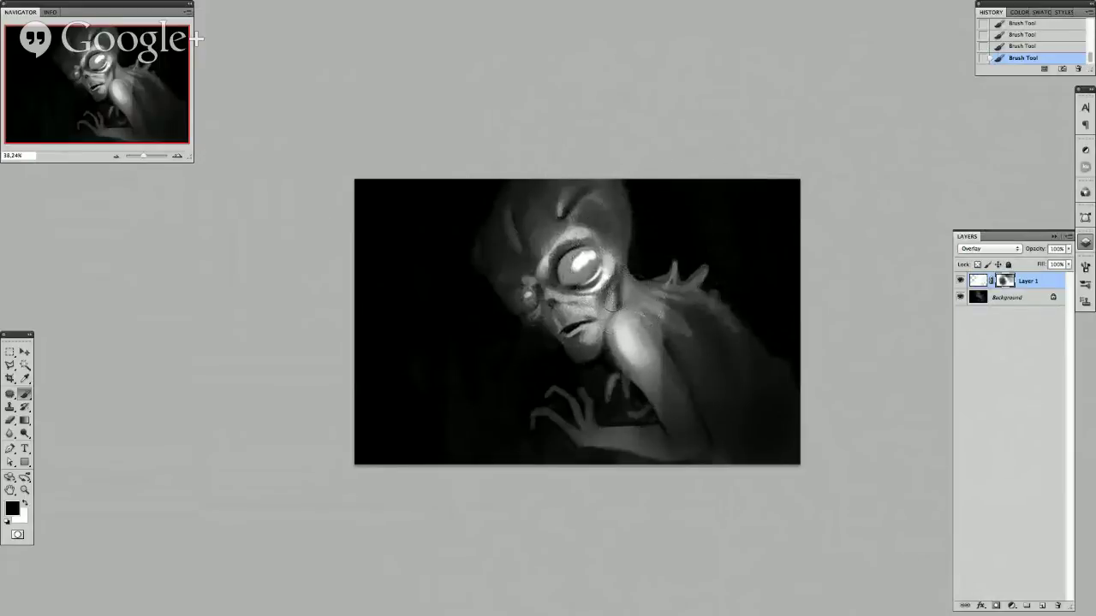
Sample colours from the canvas, including the pale blue of the teeth.
alt+click(707, 403)
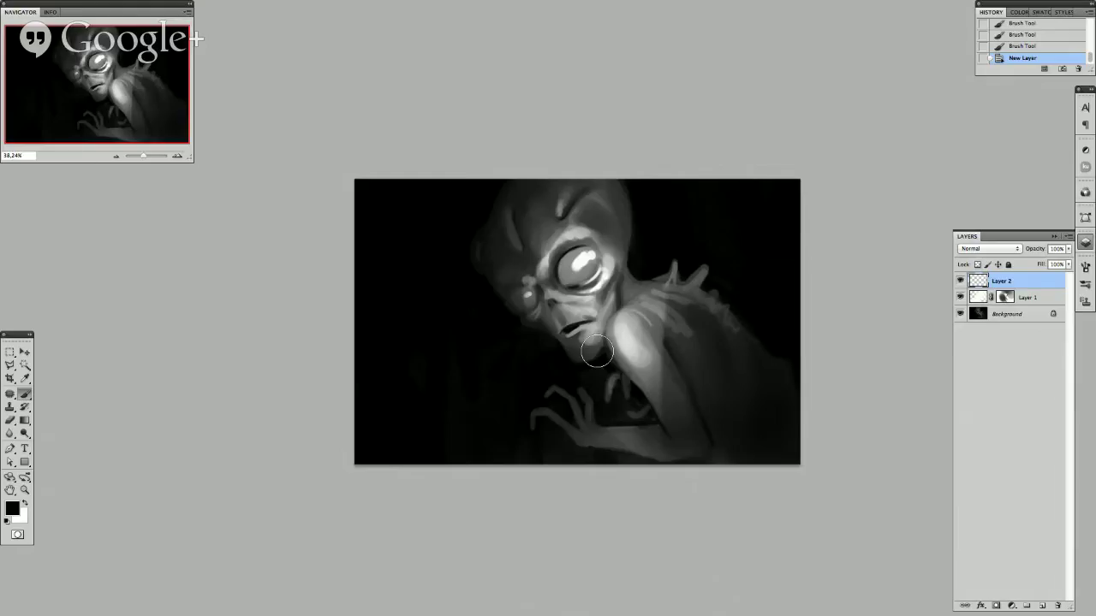
scroll(600, 346, up, 2)
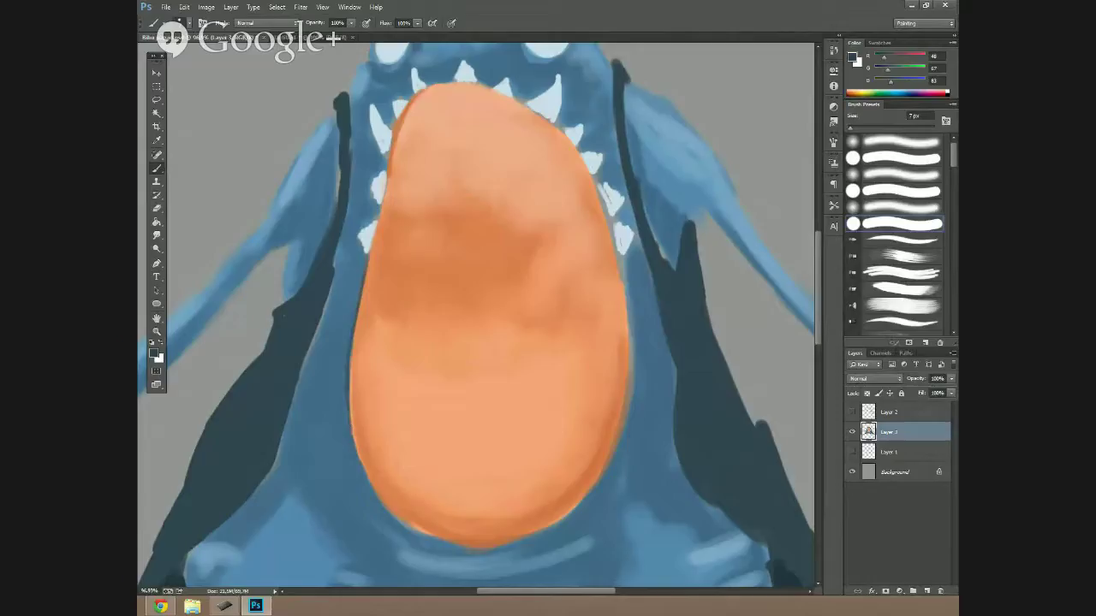
alt+click(369, 233)
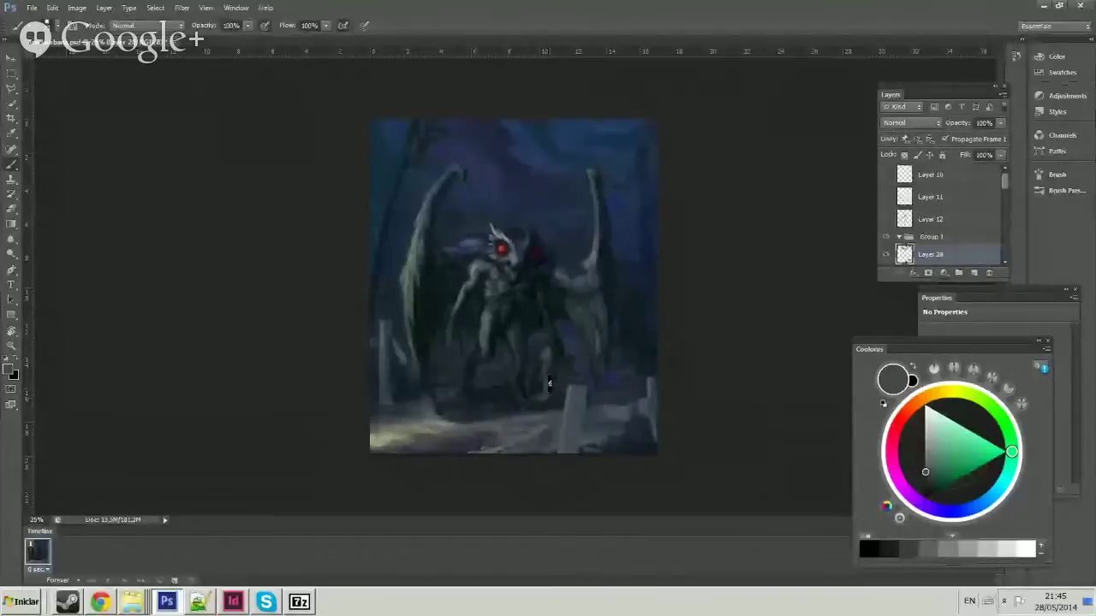
Pick a very dark blue, check the painting at 12.5% zoom, then resize the brush at 25%.
alt+click(548, 384)
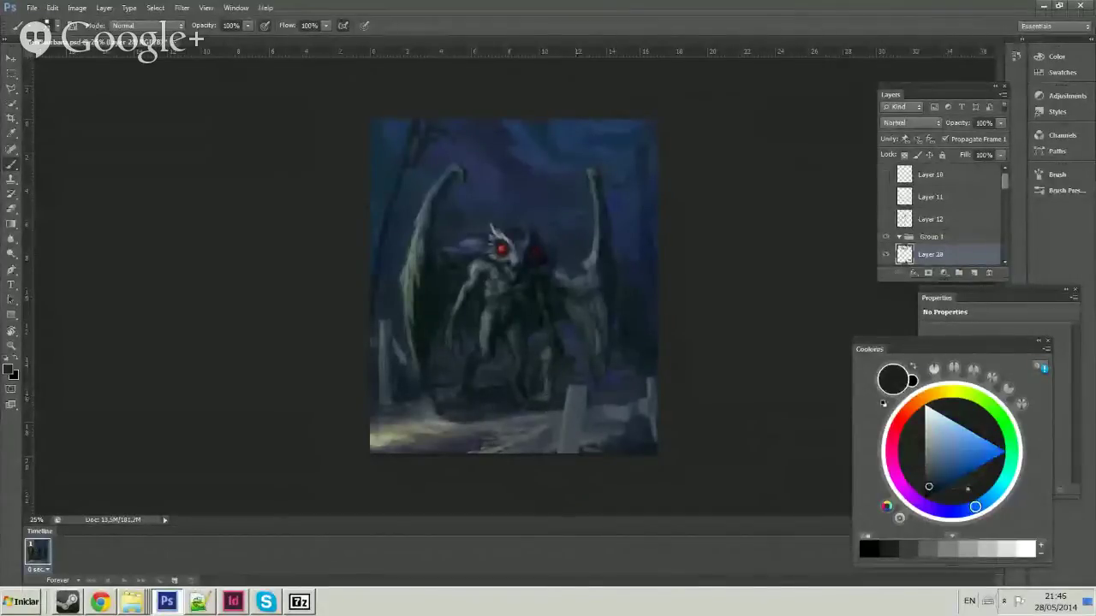
key(z)
alt+click(586, 270)
key(r)
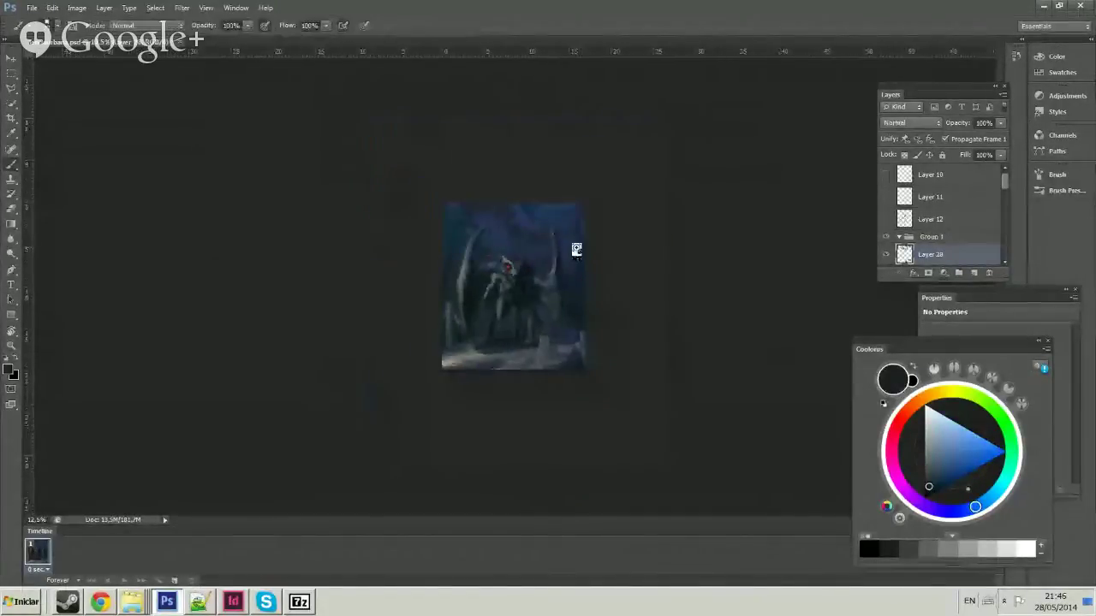
key(ctrl+plus)
key(b)
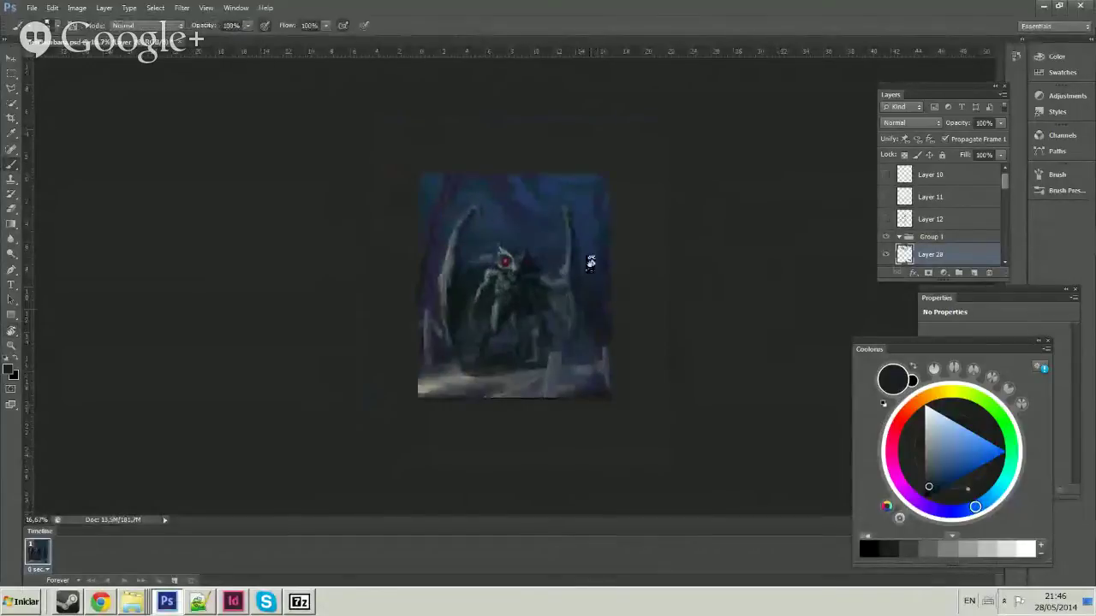
key(ctrl+plus)
right_click(599, 292)
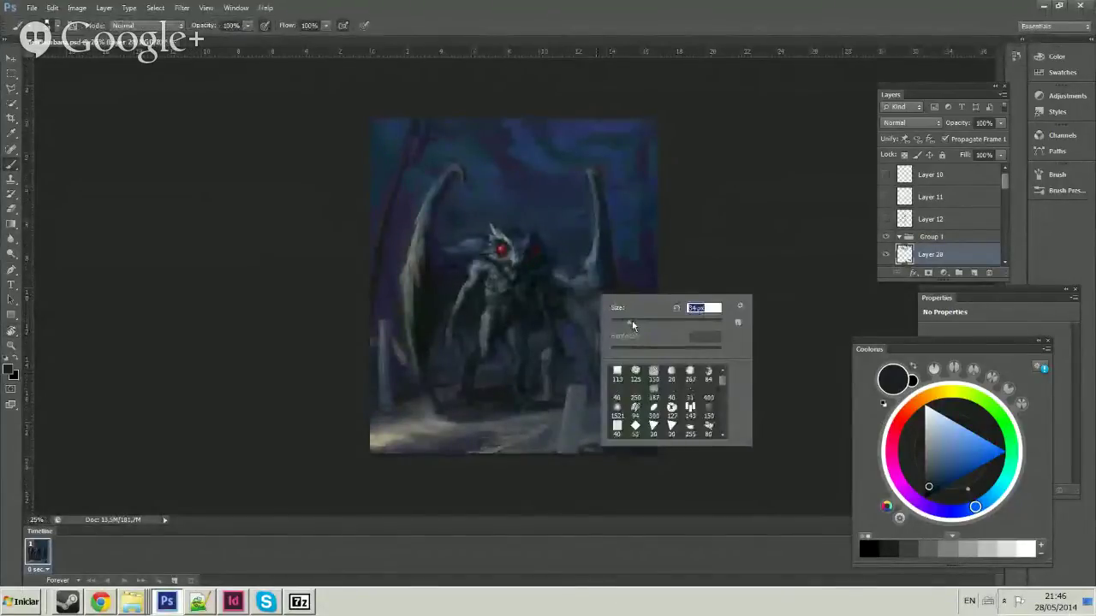
click(564, 270)
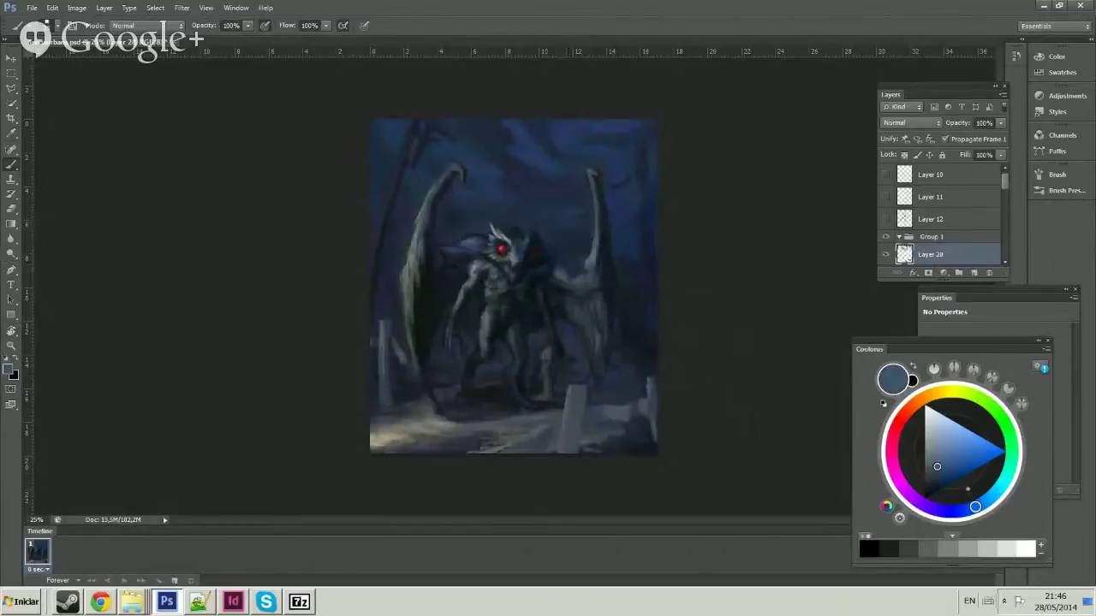
Sample near-black and lighter blue tones from around the dark figure.
alt+click(539, 261)
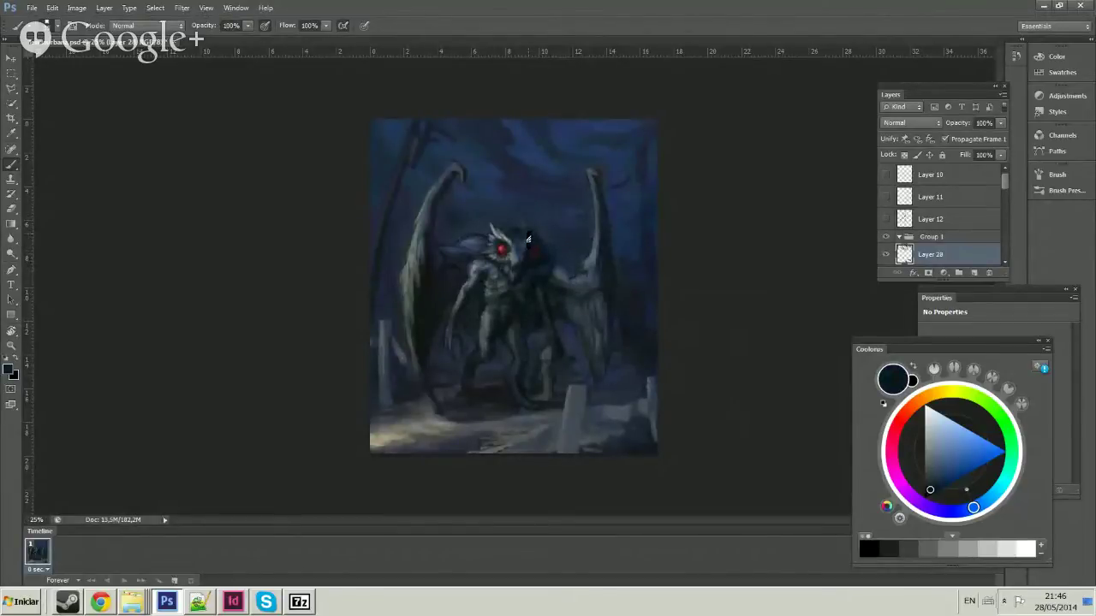
alt+click(528, 239)
alt+click(553, 257)
alt+click(554, 257)
alt+click(563, 260)
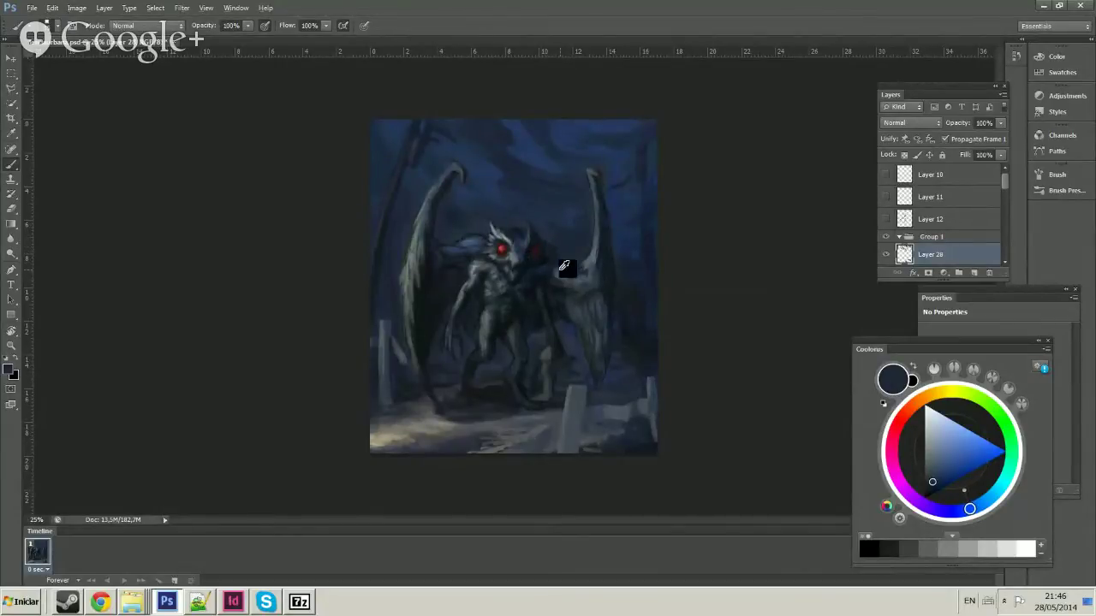
alt+click(566, 267)
Tilt the moth painting view and zoom it out to 16.67%.
key(r)
drag(580, 244, 588, 157)
key(z)
alt+click(606, 242)
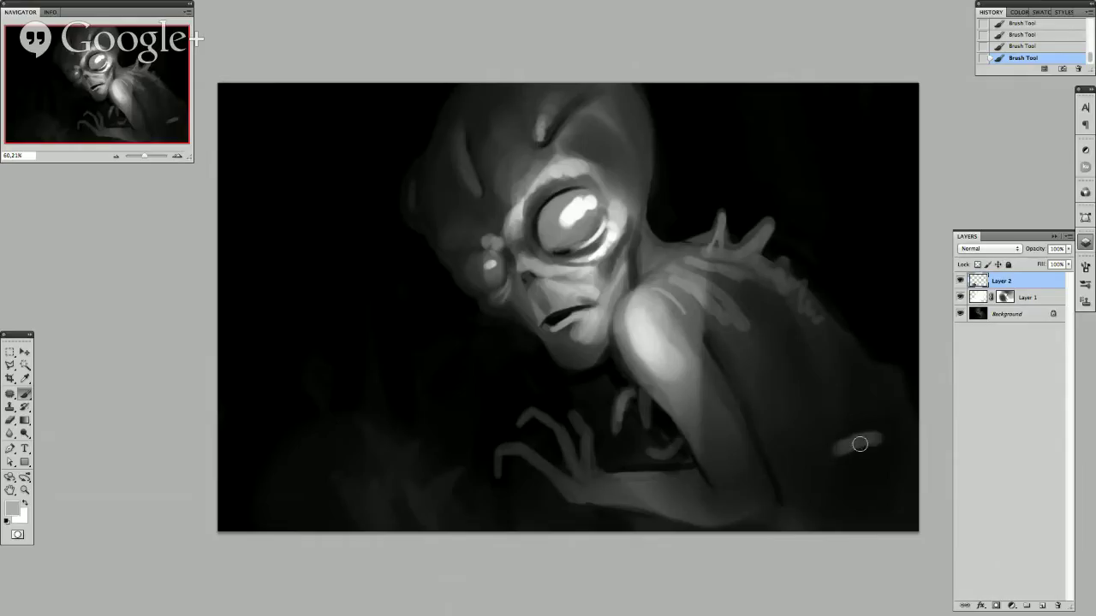
Darken and blend the light stroke at the lower right with a sampled dark colour.
alt+click(847, 443)
mouse_move(856, 440)
mouse_down()
mouse_move(844, 447)
mouse_move(893, 451)
mouse_up()
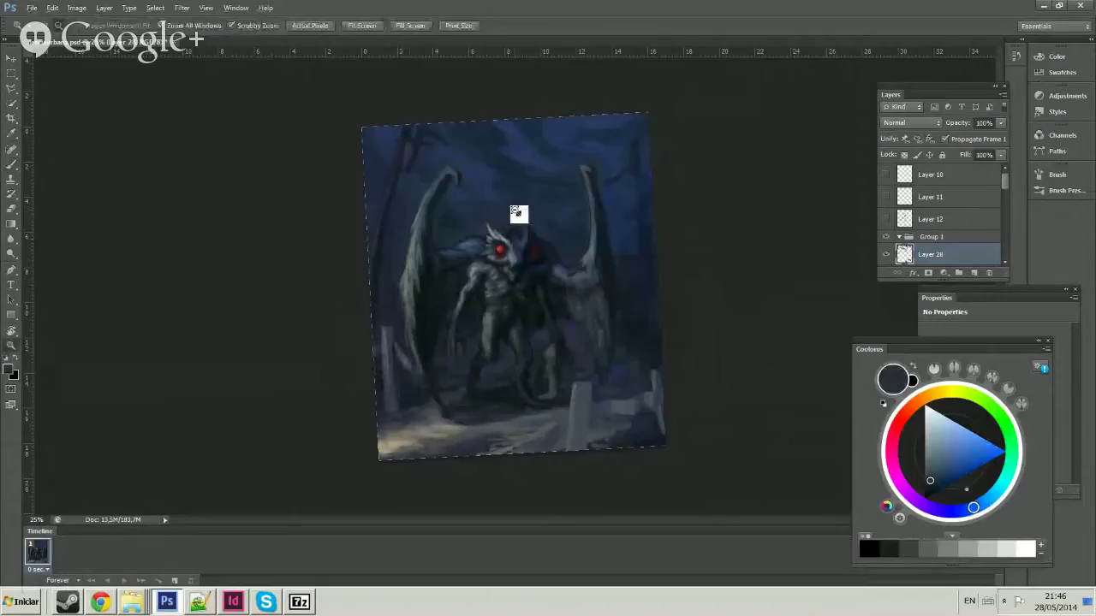
alt+click(517, 214)
key(b)
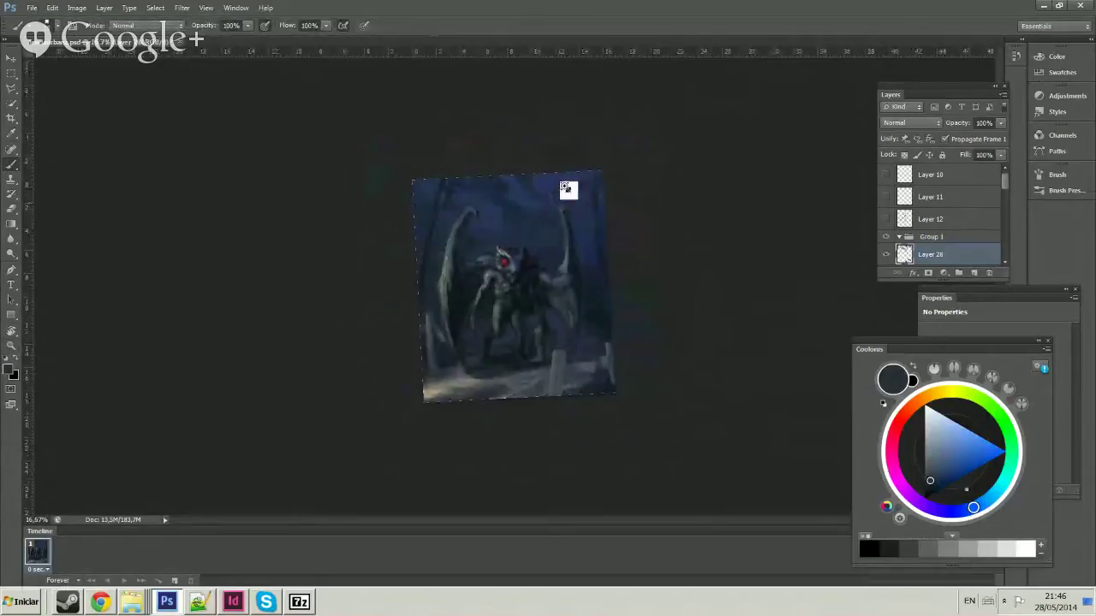
scroll(568, 190, up, 2)
scroll(603, 276, down, 3)
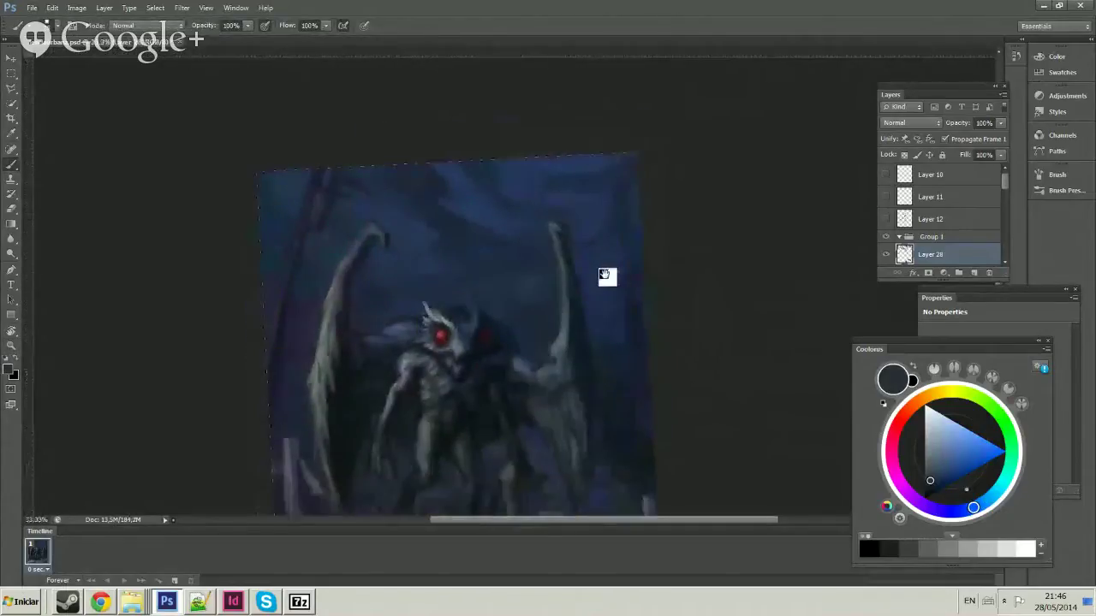
Paint a short blue-grey highlight on the right wing tip, then pick a dark canvas colour.
alt+click(577, 206)
drag(578, 216, 570, 200)
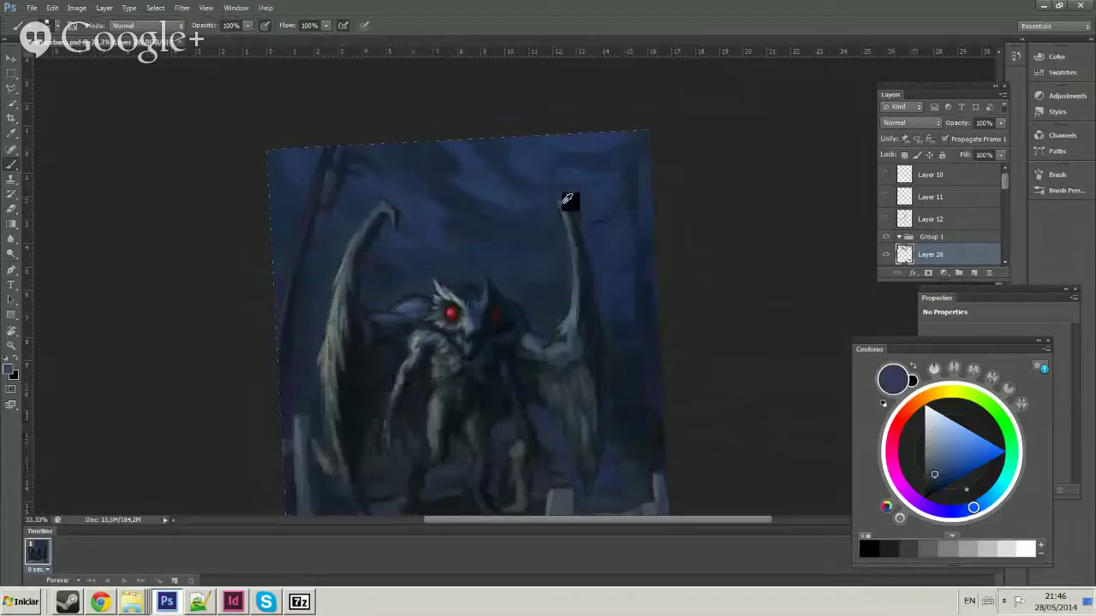
alt+click(567, 199)
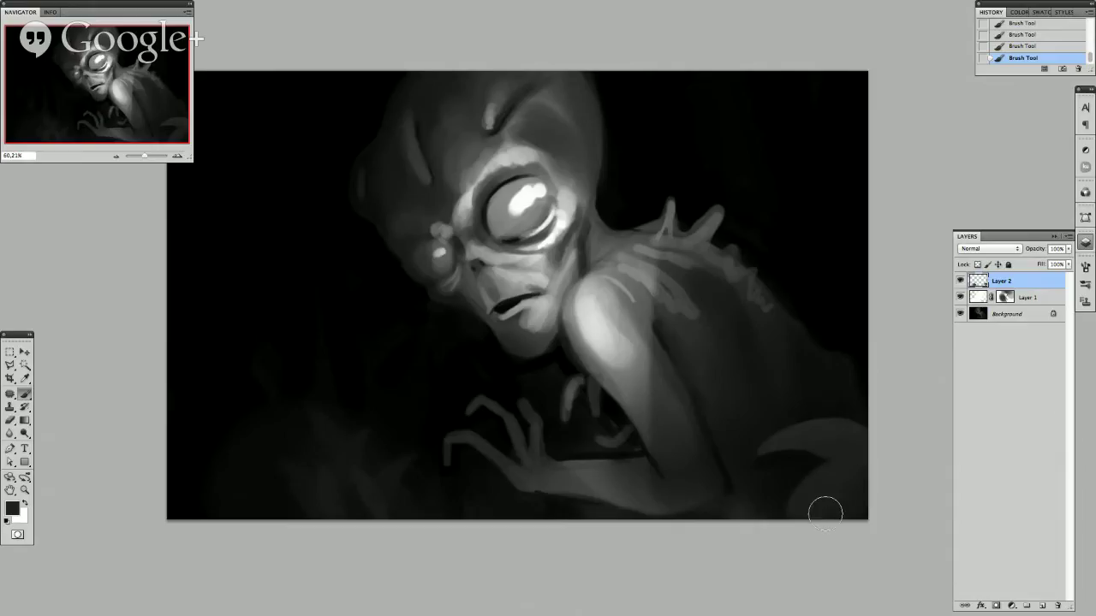
alt+click(775, 465)
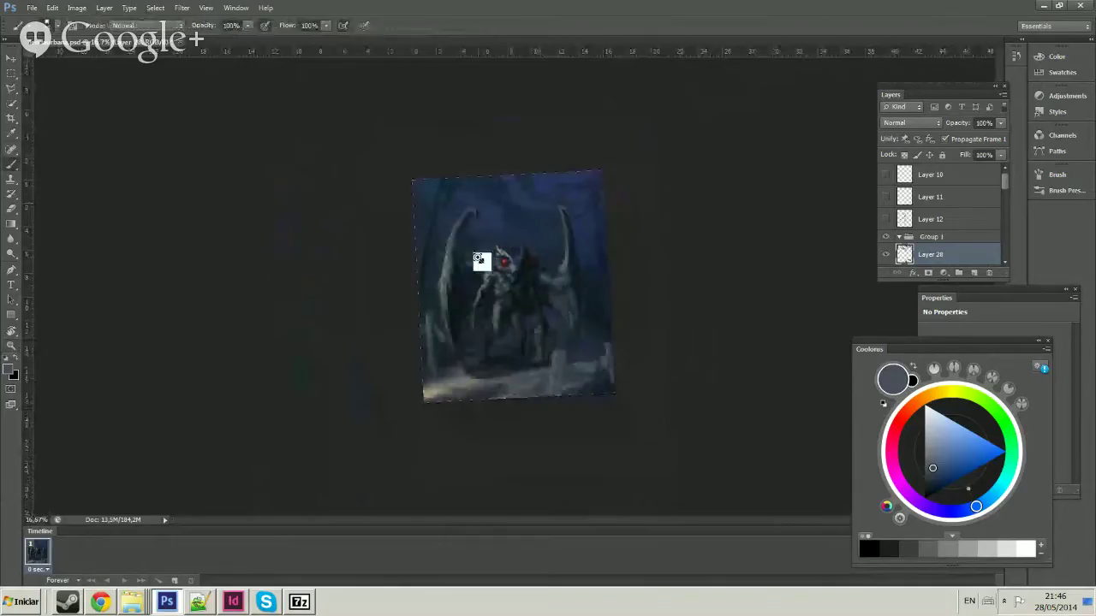
Zoom in and pan toward the creature's upper body sampling darker blues, then zoom out and sample more.
click(477, 257)
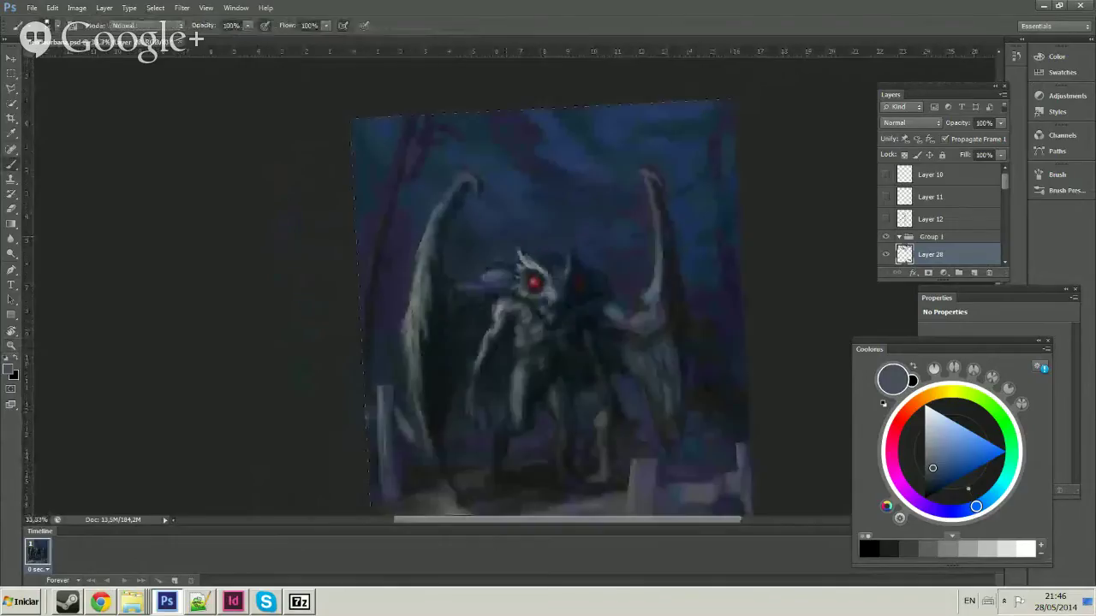
alt+click(483, 259)
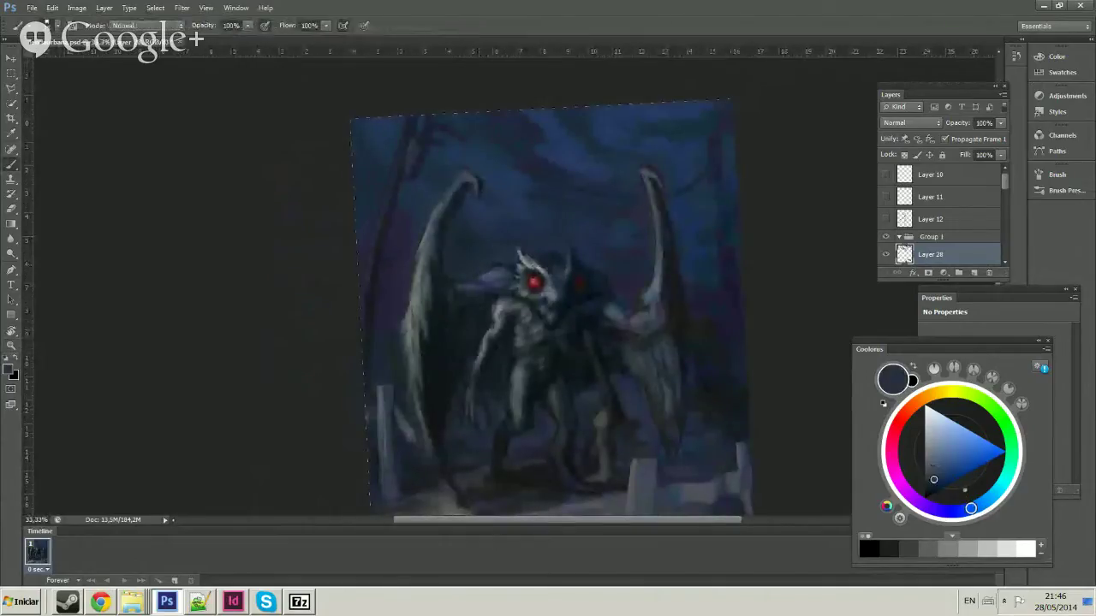
drag(484, 226, 521, 286)
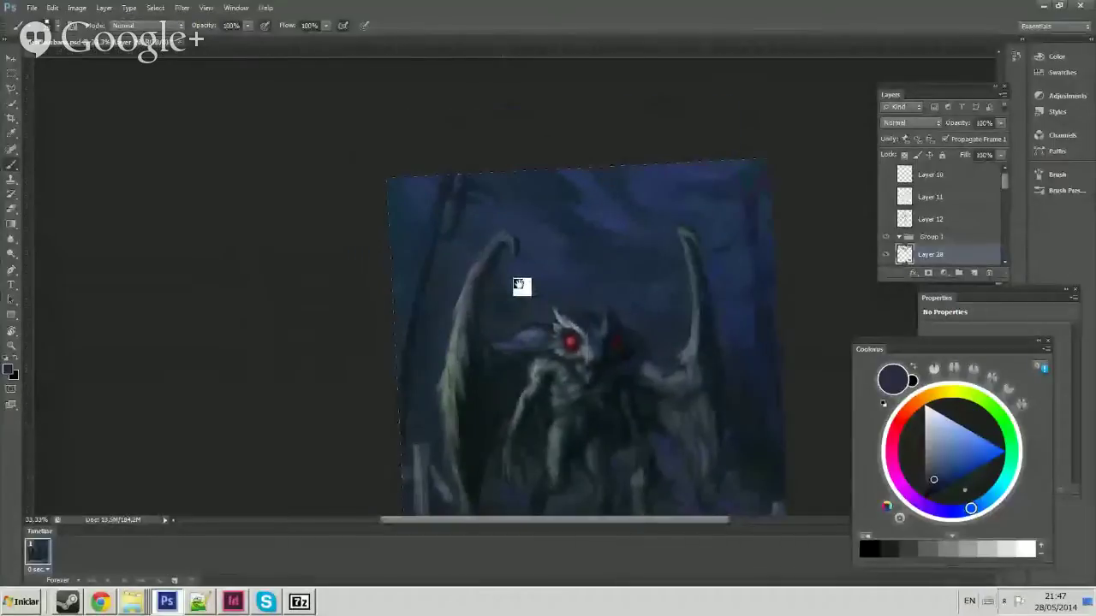
alt+click(503, 302)
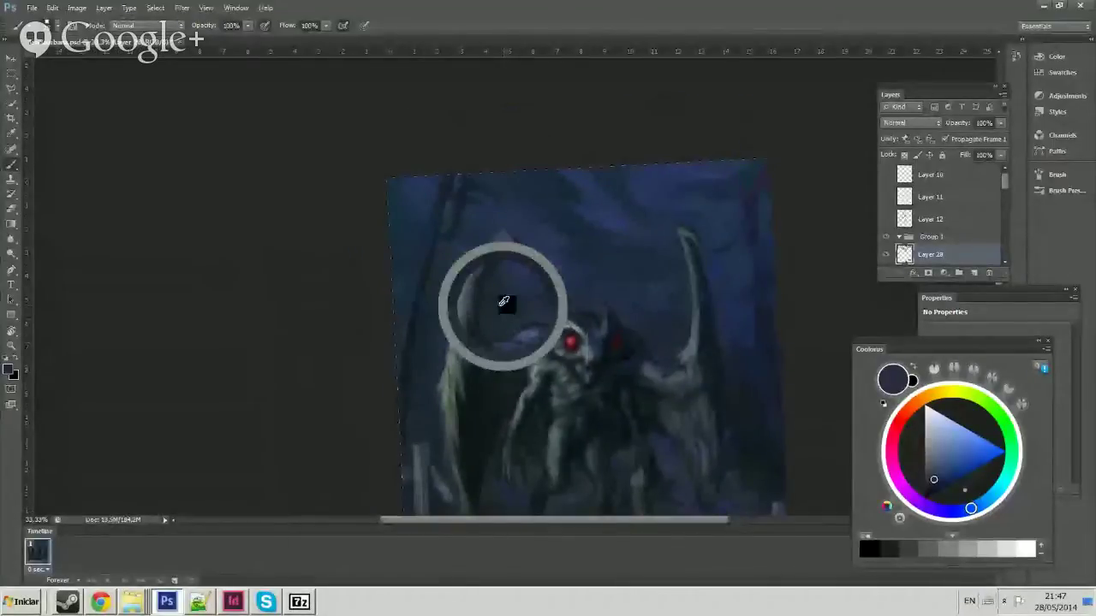
key(ctrl+minus)
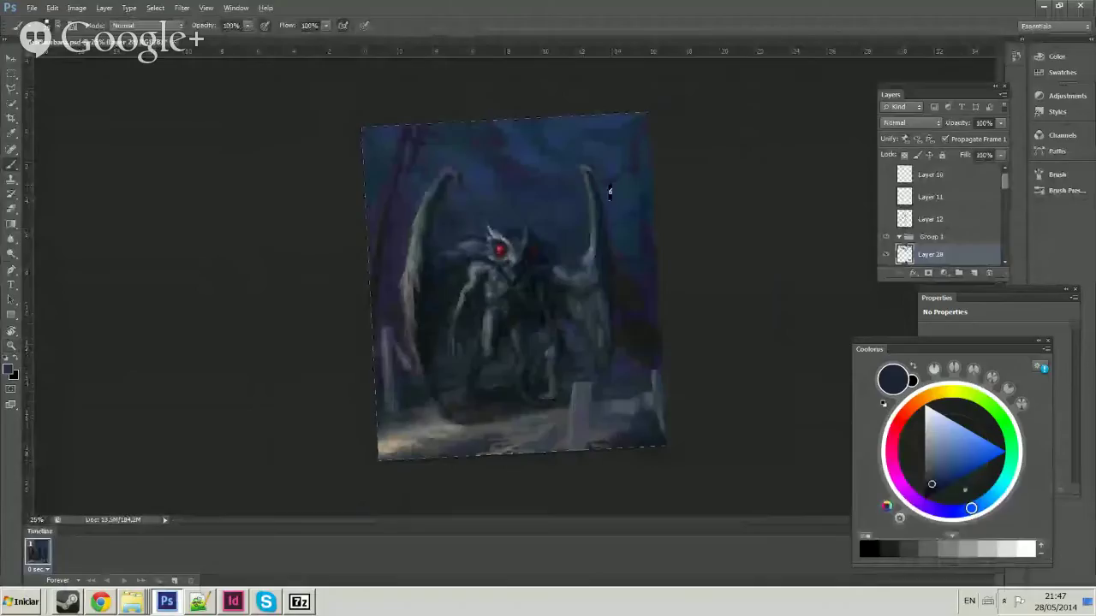
alt+click(608, 179)
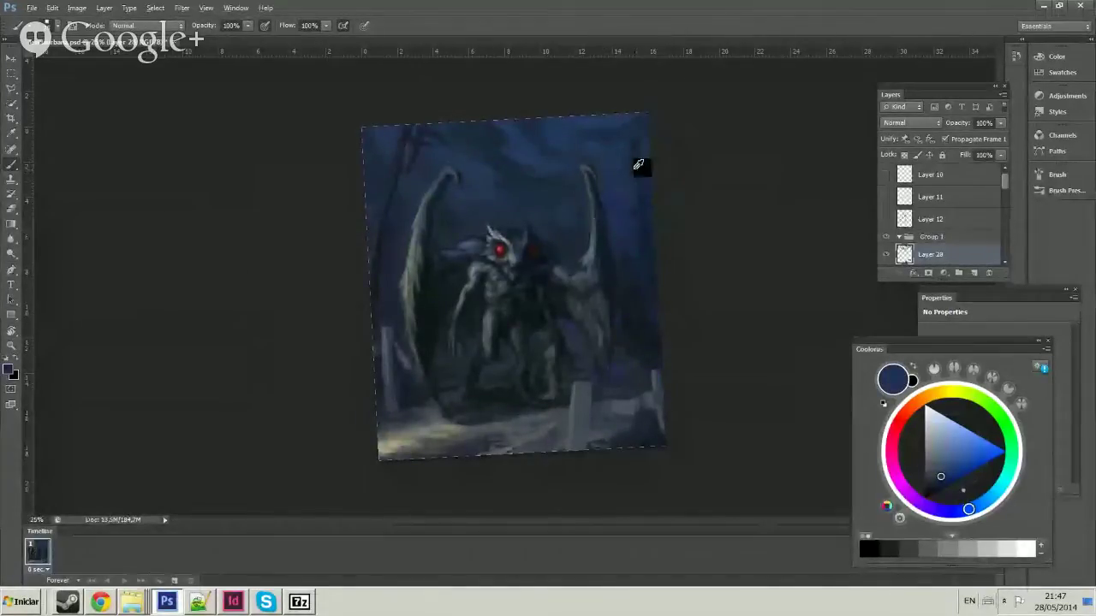
alt+click(638, 164)
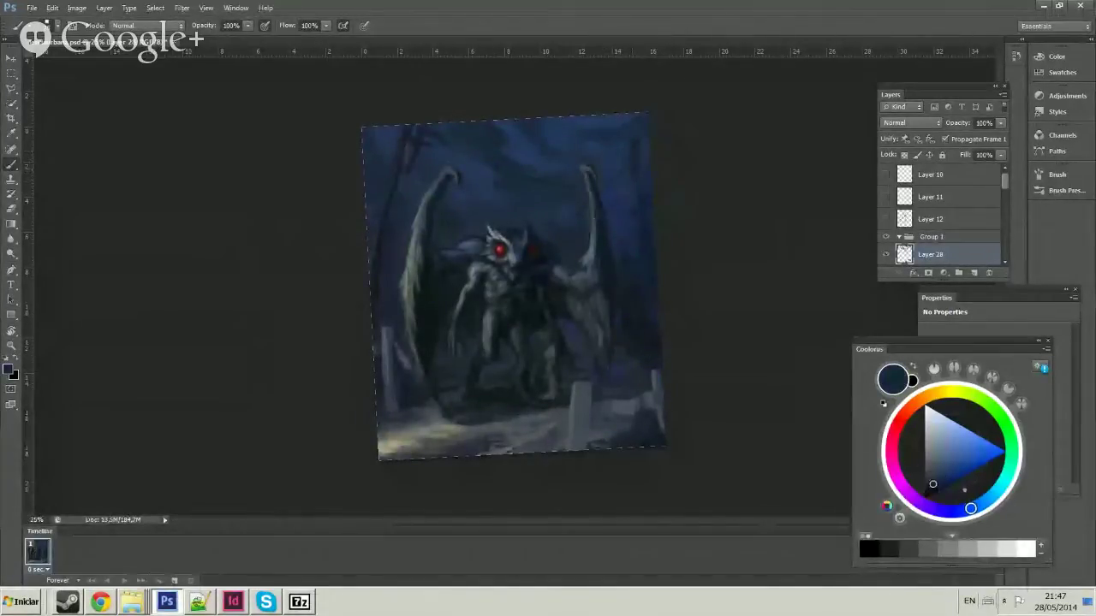
alt+click(434, 148)
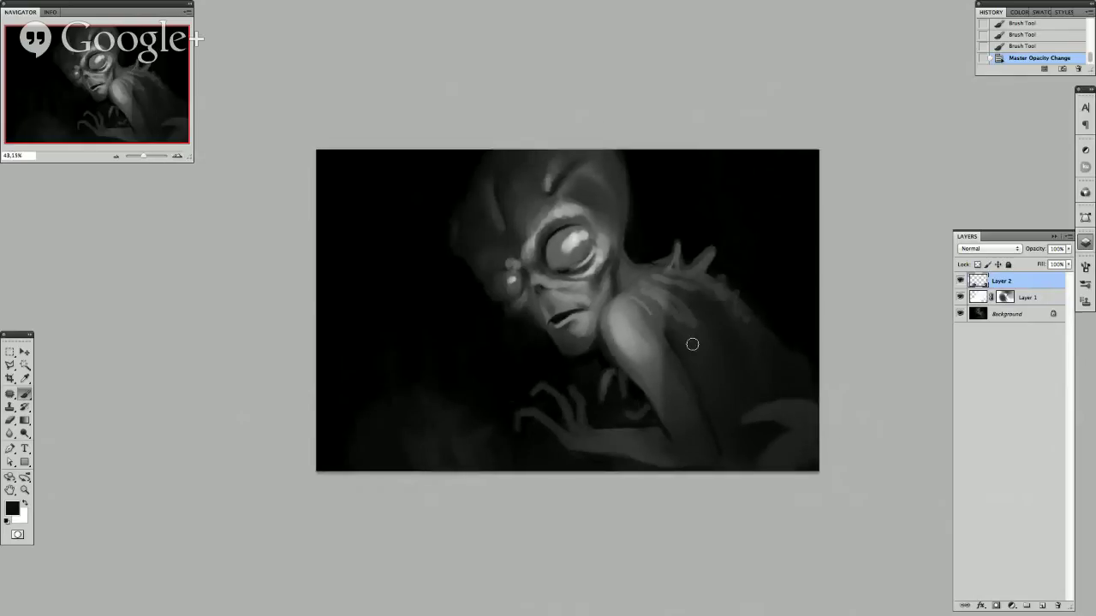
Paint soft light strokes on the alien, including along its shoulder, then return to the moth painting.
click(691, 344)
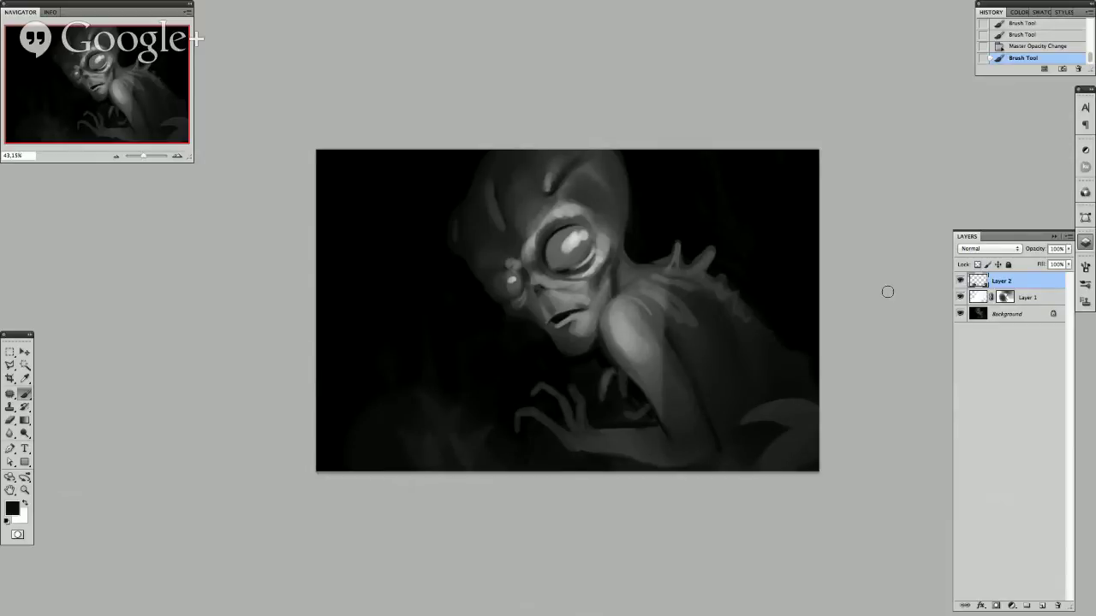
drag(887, 291, 888, 379)
scroll(648, 337, up, 1)
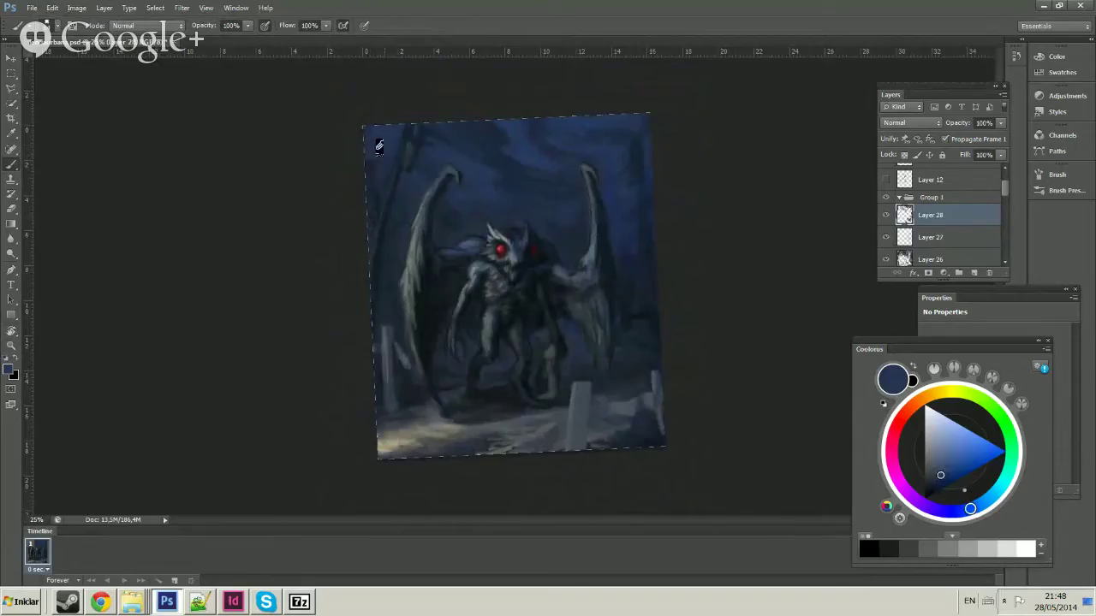
click(374, 162)
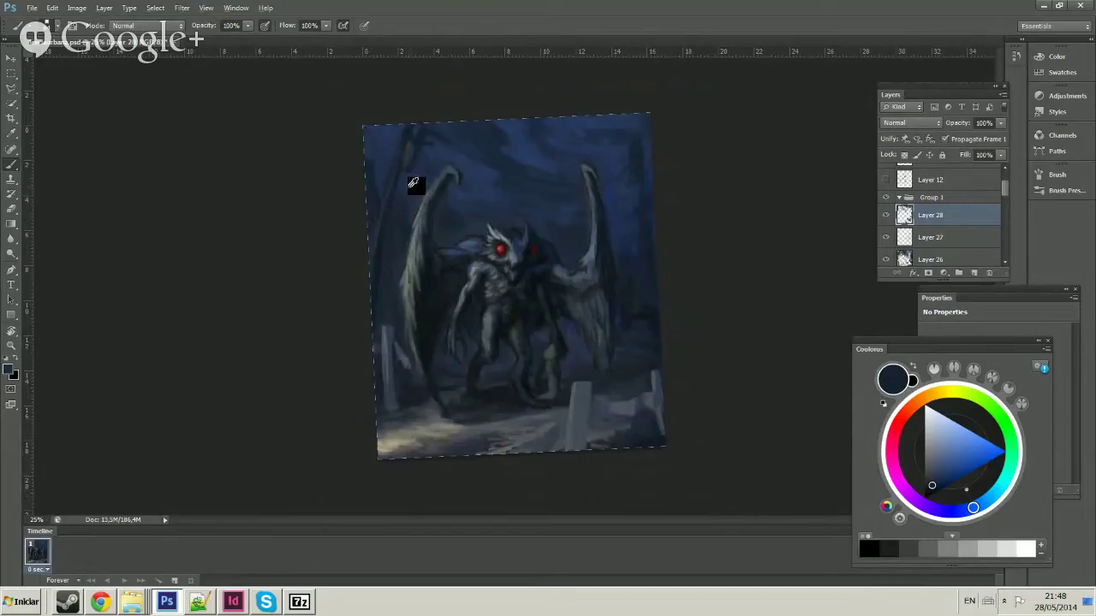
Sample several dark and lighter colours from the creature painting and check the brush size.
alt+click(416, 185)
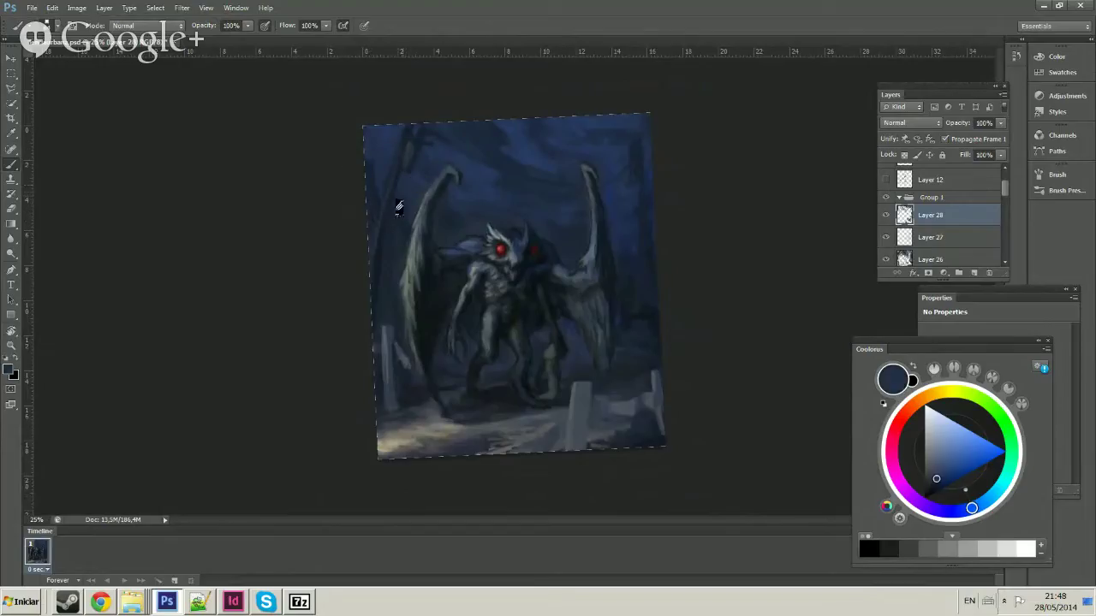
alt+click(399, 205)
alt+click(411, 199)
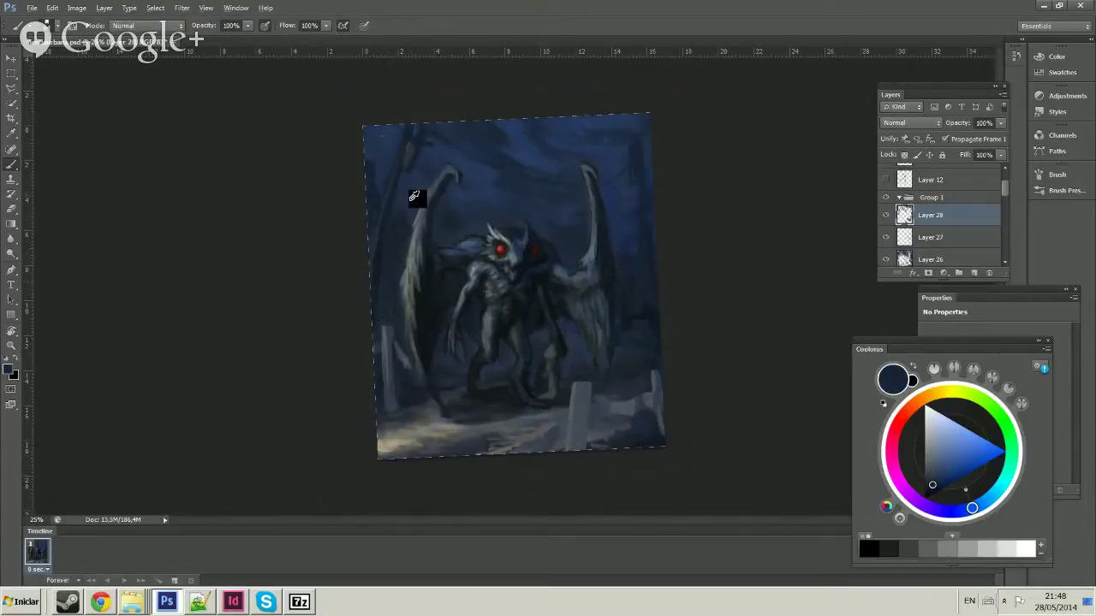
alt+click(413, 196)
alt+click(420, 220)
alt+click(392, 226)
right_click(404, 214)
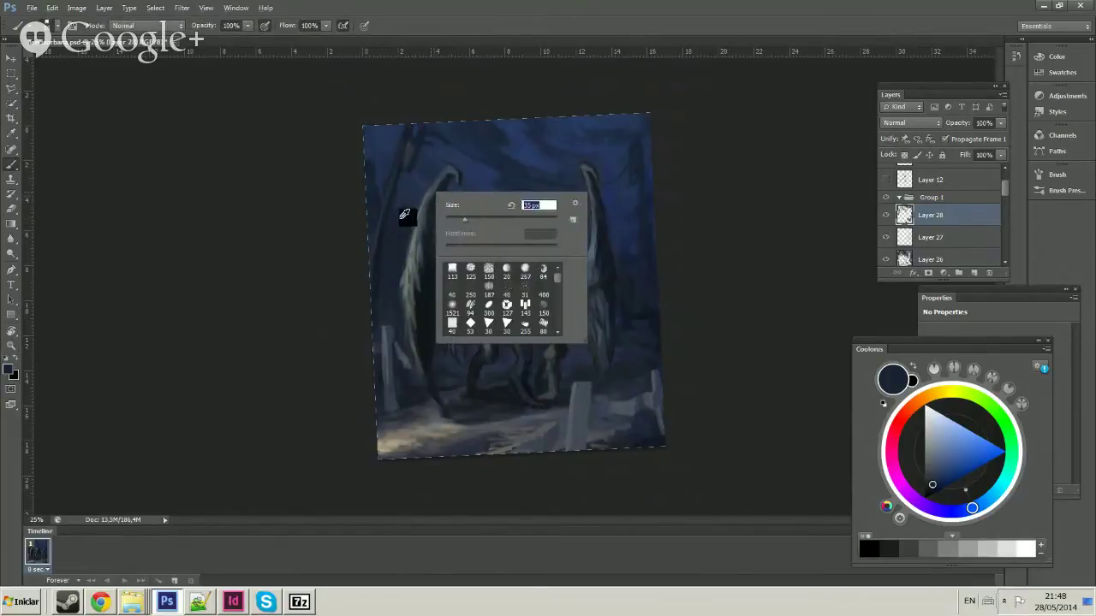
key(Return)
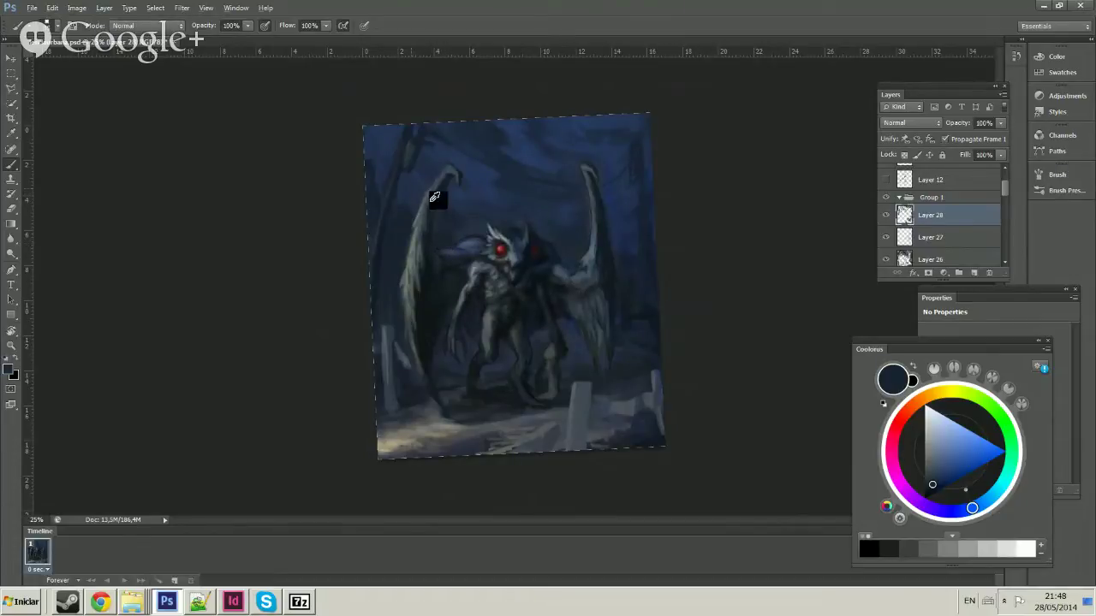
Sample a light wing tone, the alien's bright eye and black, zooming out and back in.
alt+click(437, 205)
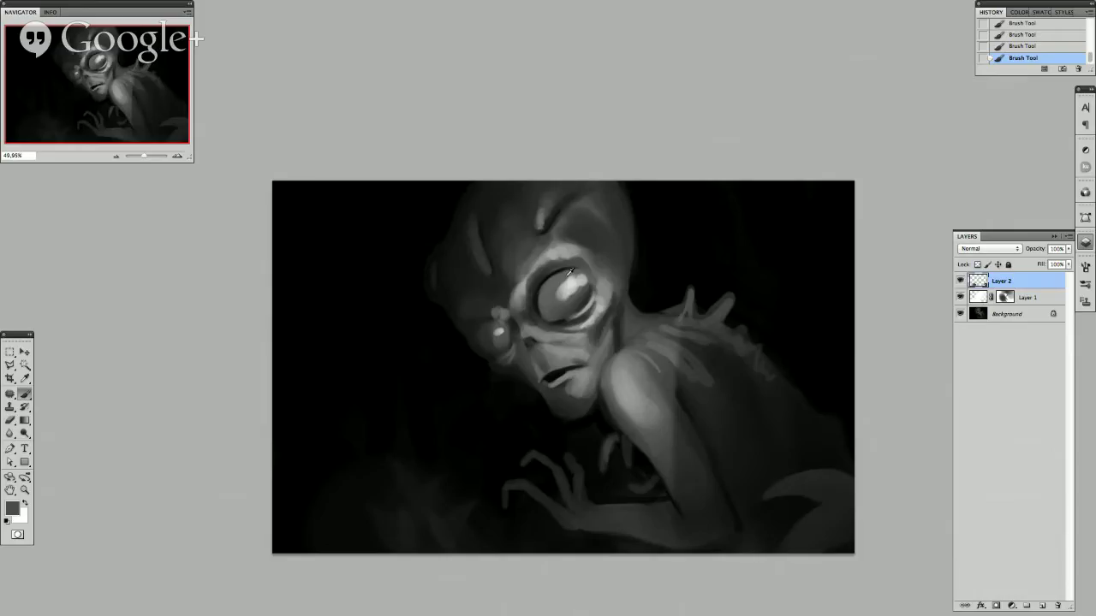
alt+click(570, 271)
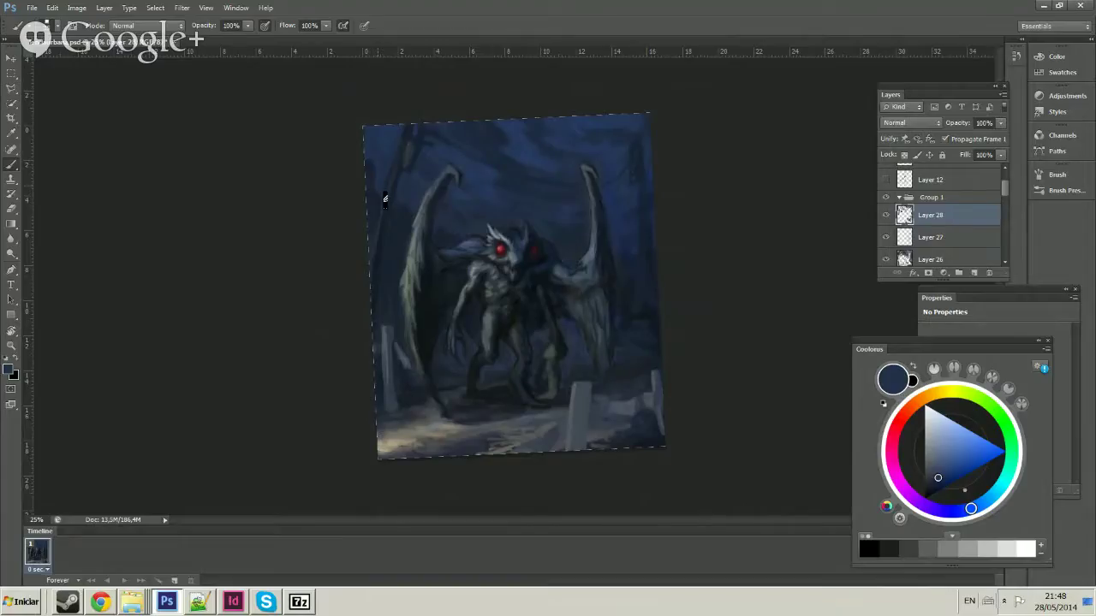
key(ctrl+minus)
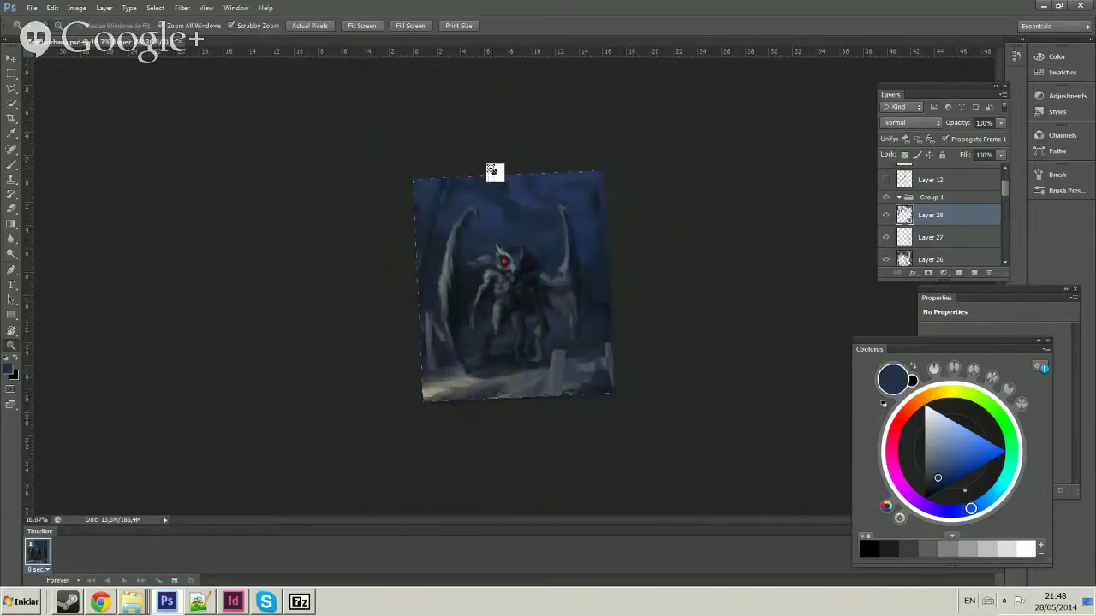
click(465, 253)
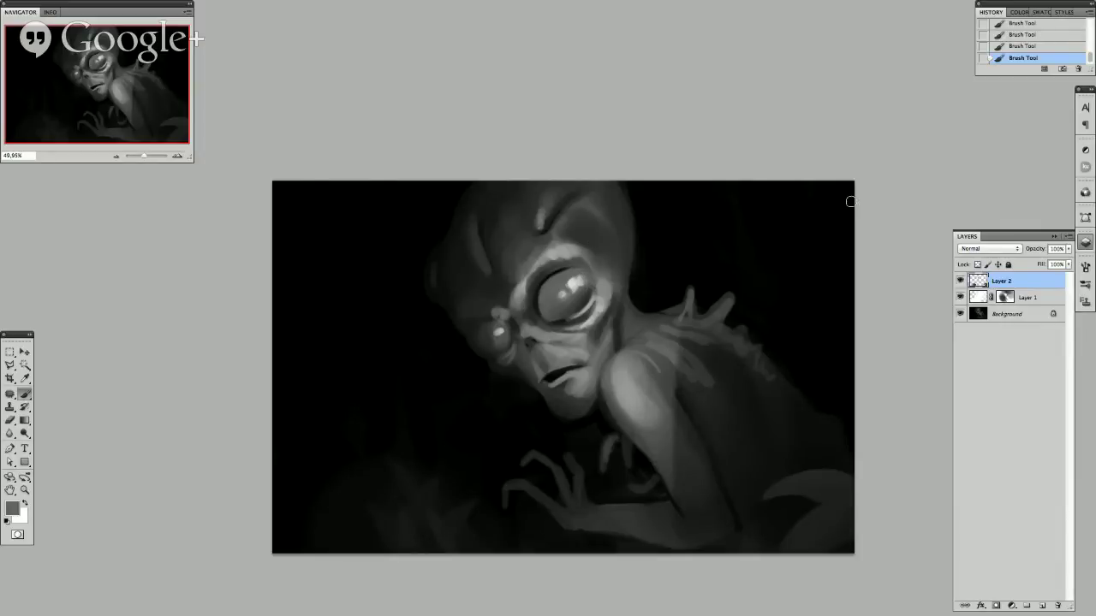
alt+click(564, 271)
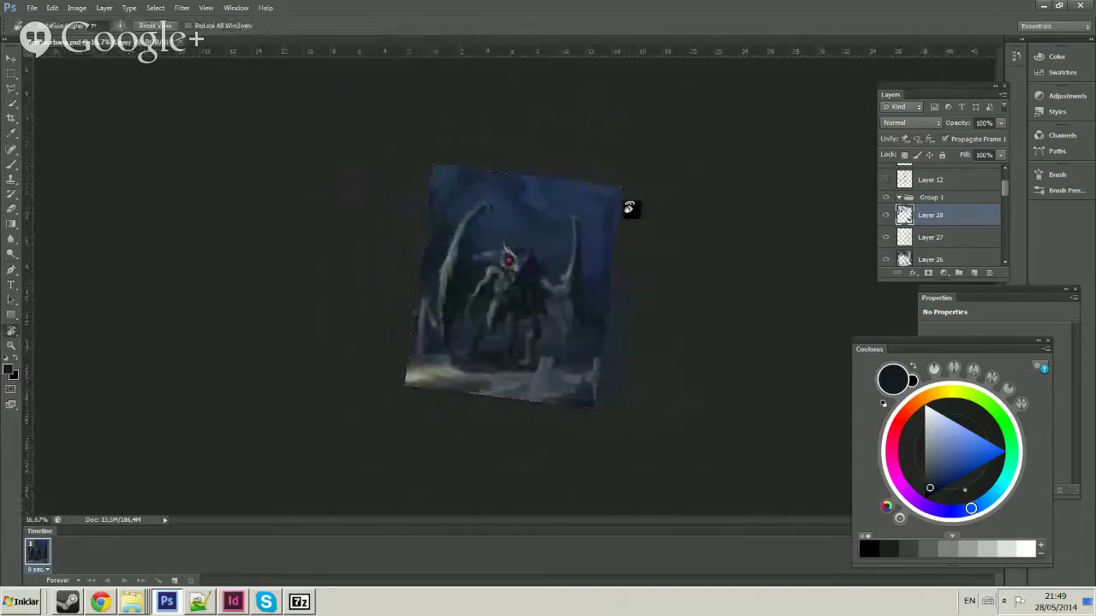
key(ctrl+plus)
right_click(649, 246)
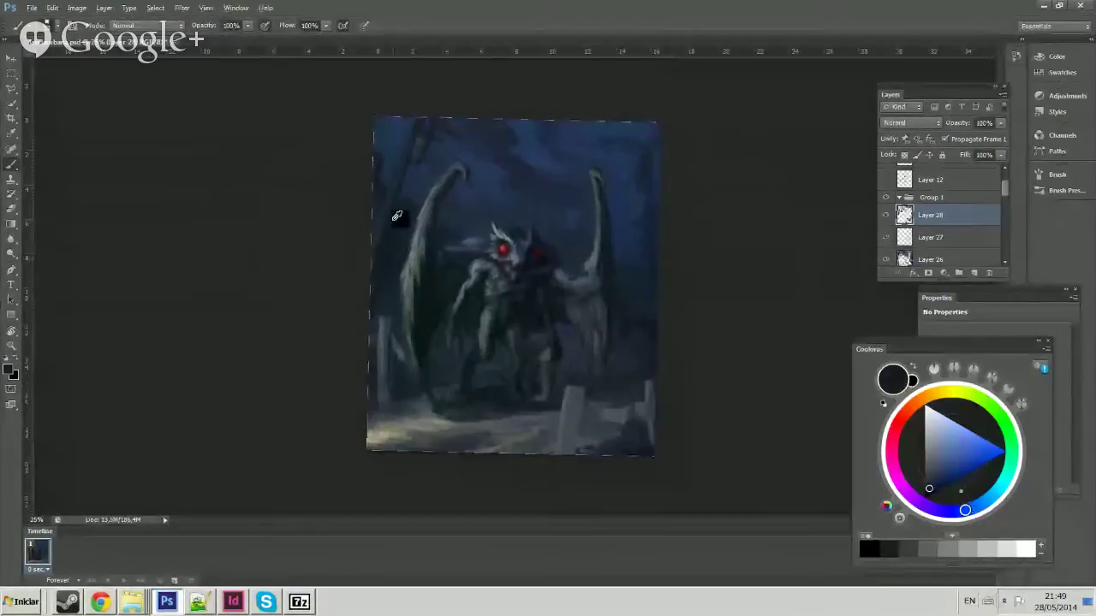
Pick dark blue-greys from the painting and reset the rotated canvas view.
alt+click(420, 149)
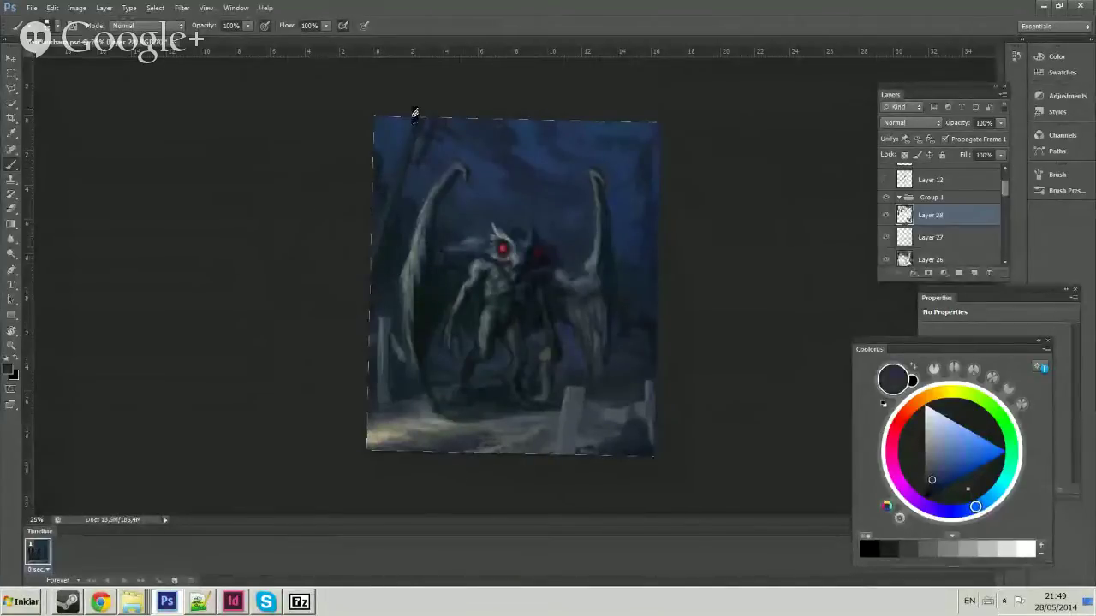
alt+click(396, 216)
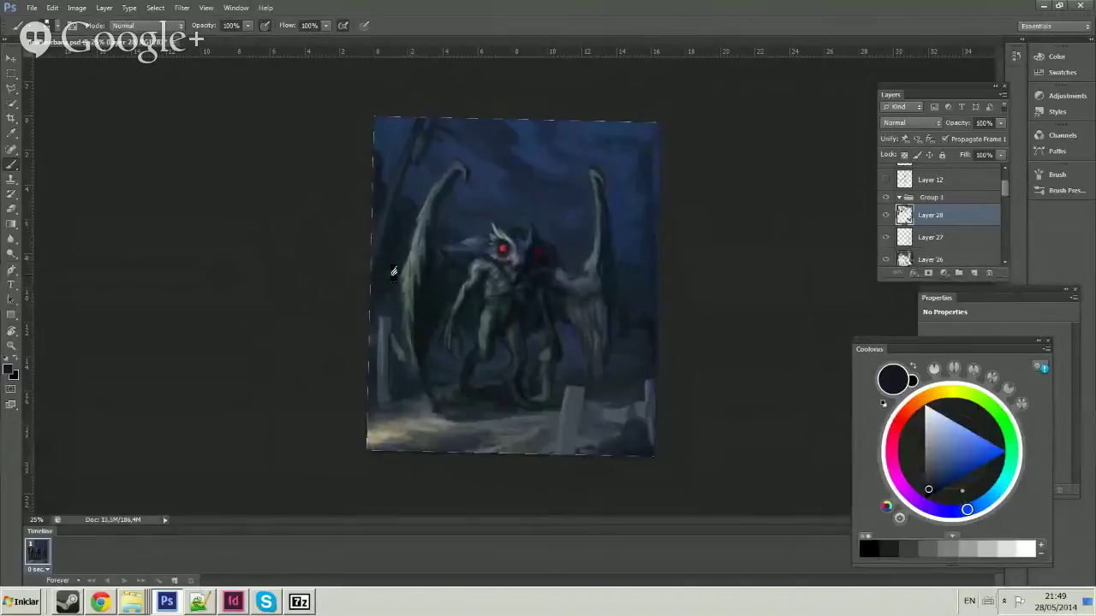
key(r)
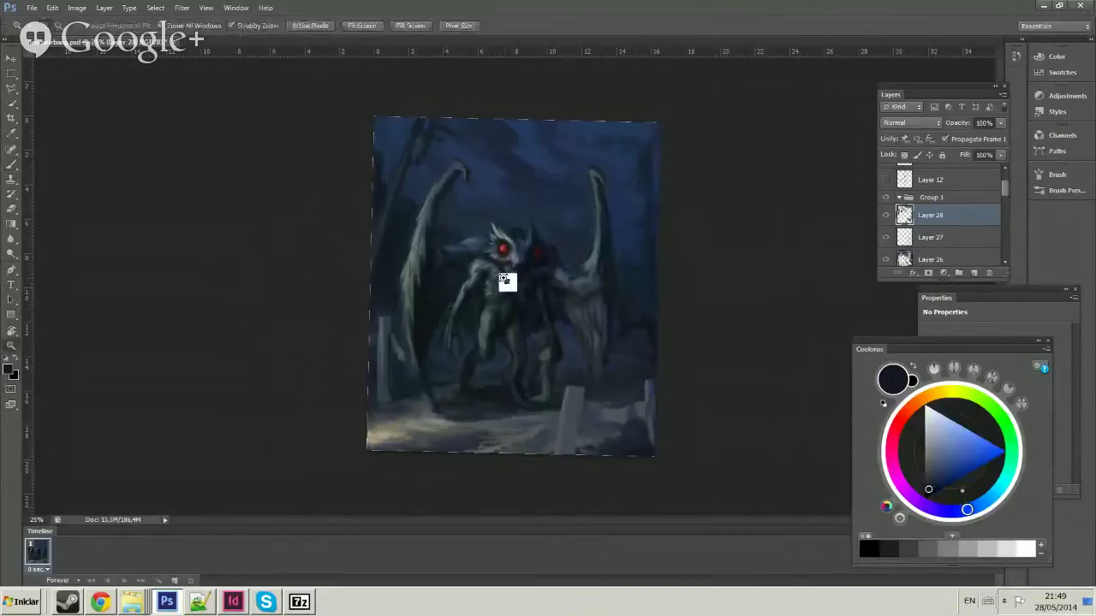
key(ctrl+minus)
key(ctrl+plus)
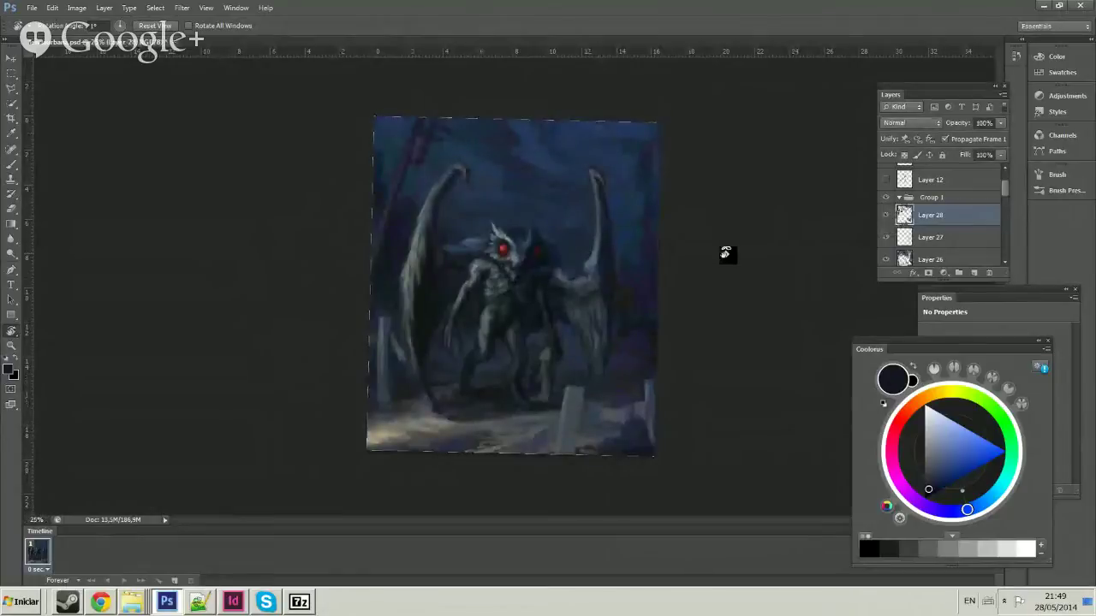
key(b)
Sample a range of medium and lighter blues from the canvas edge and sky.
alt+click(666, 227)
alt+click(657, 227)
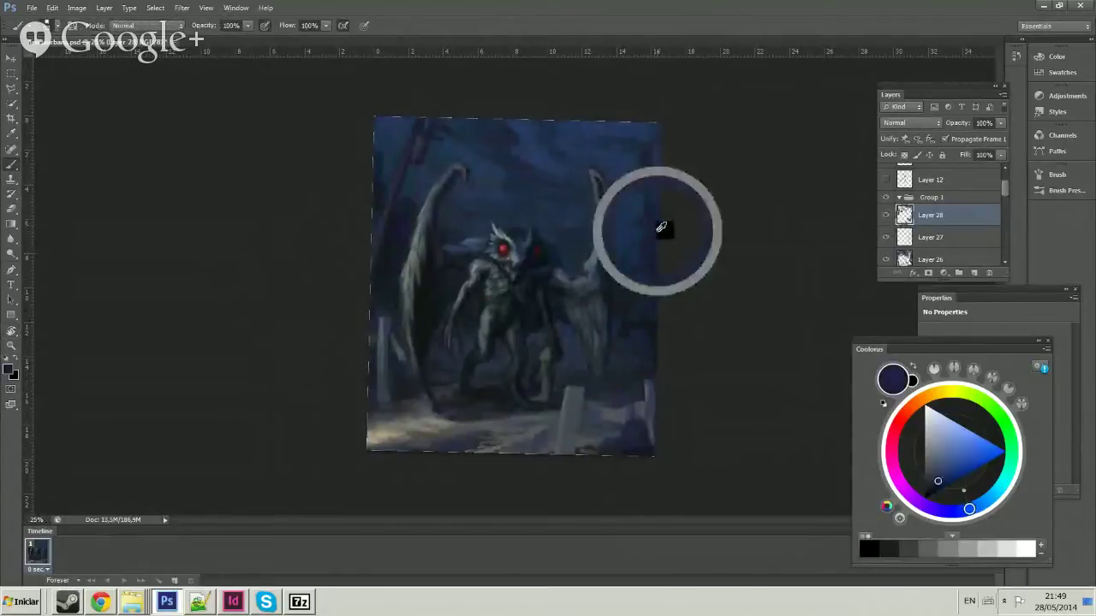
alt+click(656, 182)
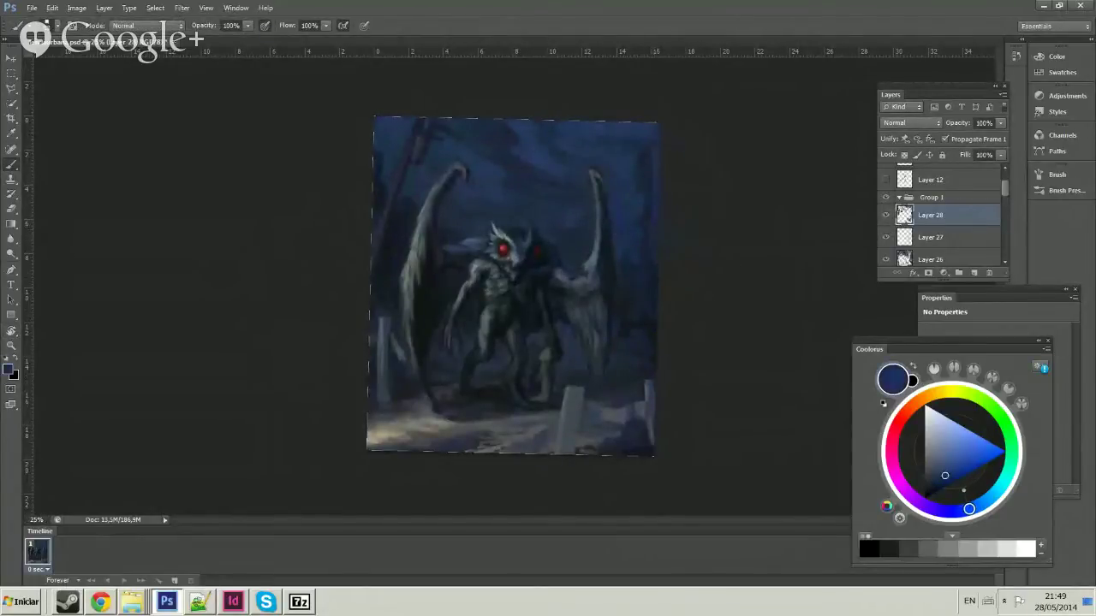
alt+click(654, 226)
alt+click(655, 229)
alt+click(659, 197)
alt+click(633, 212)
alt+click(661, 214)
alt+click(651, 185)
alt+click(481, 152)
alt+click(534, 152)
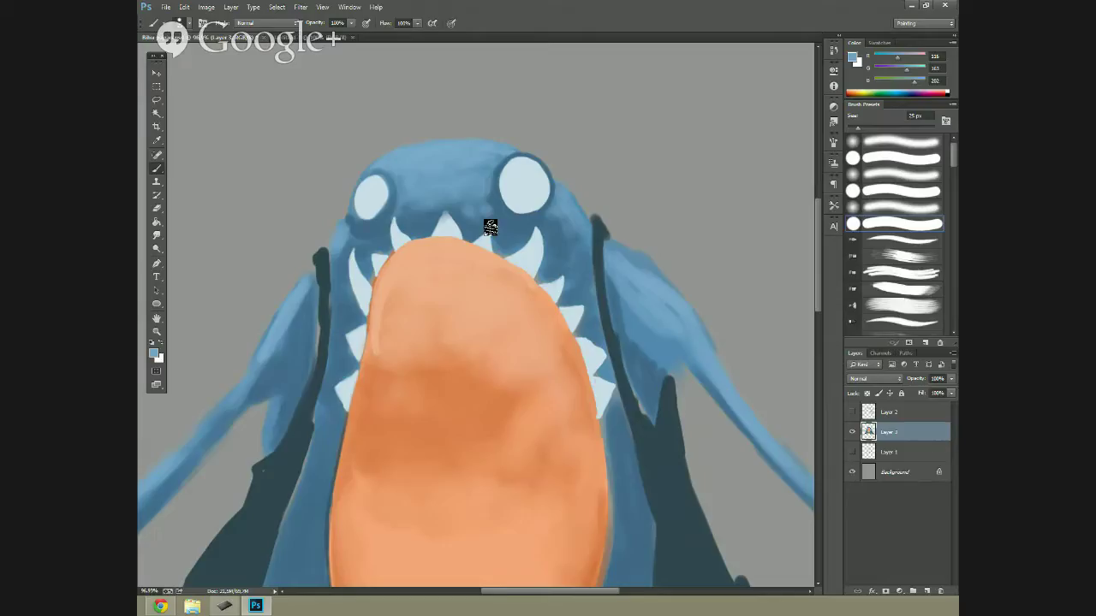
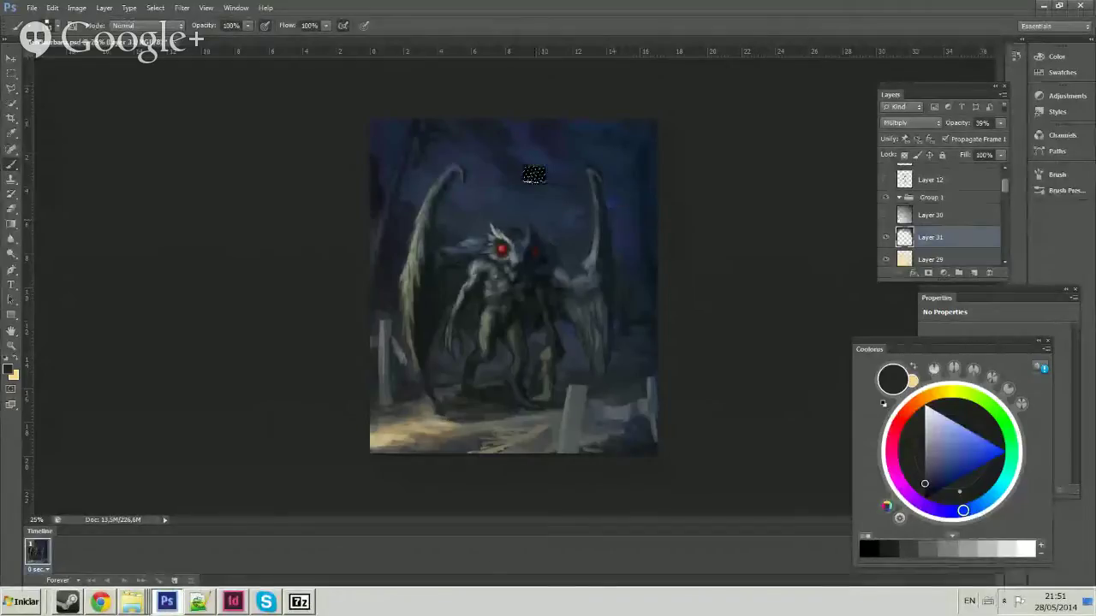
Enlarge the brush with the Size slider in the brush options.
right_click(577, 267)
drag(672, 286, 689, 286)
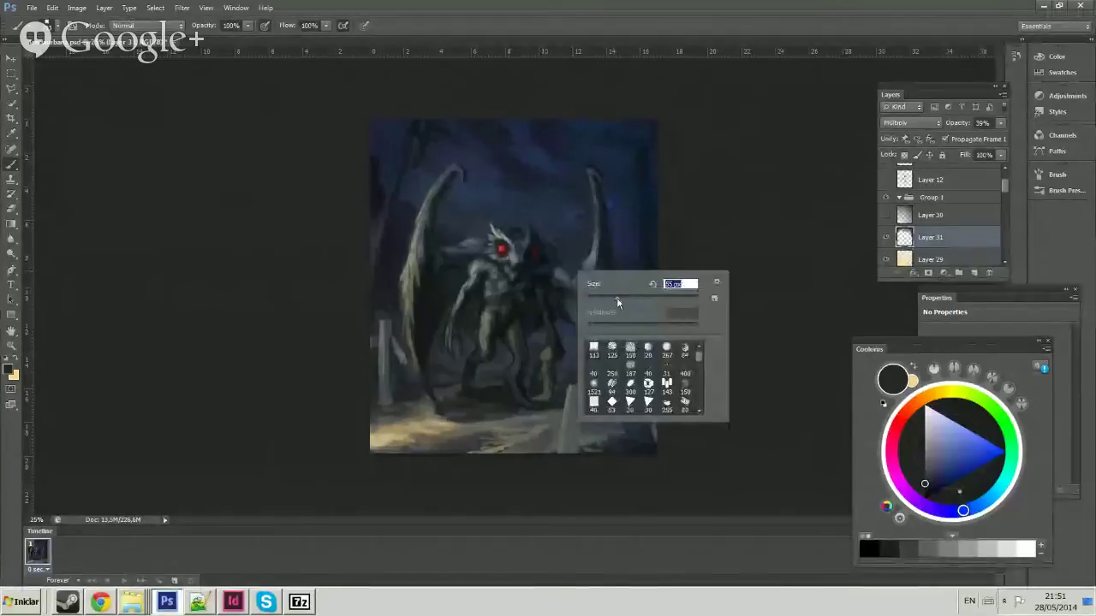
key(Return)
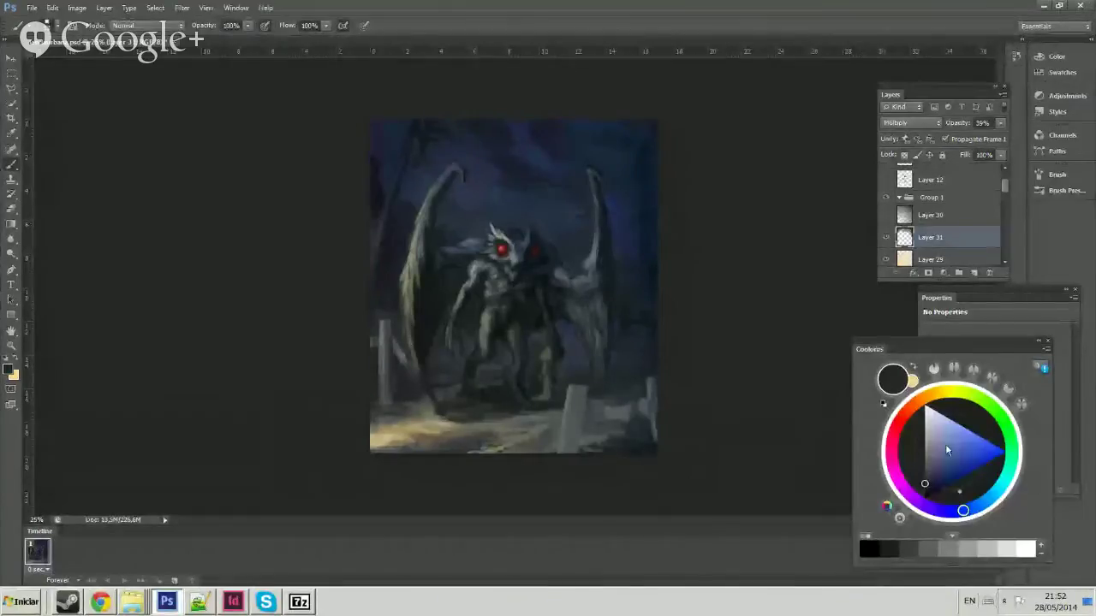
Pick a navy paint colour in Coolorus and sample navy from the mothman painting.
mouse_move(945, 444)
mouse_down()
mouse_move(953, 469)
mouse_move(928, 478)
mouse_up()
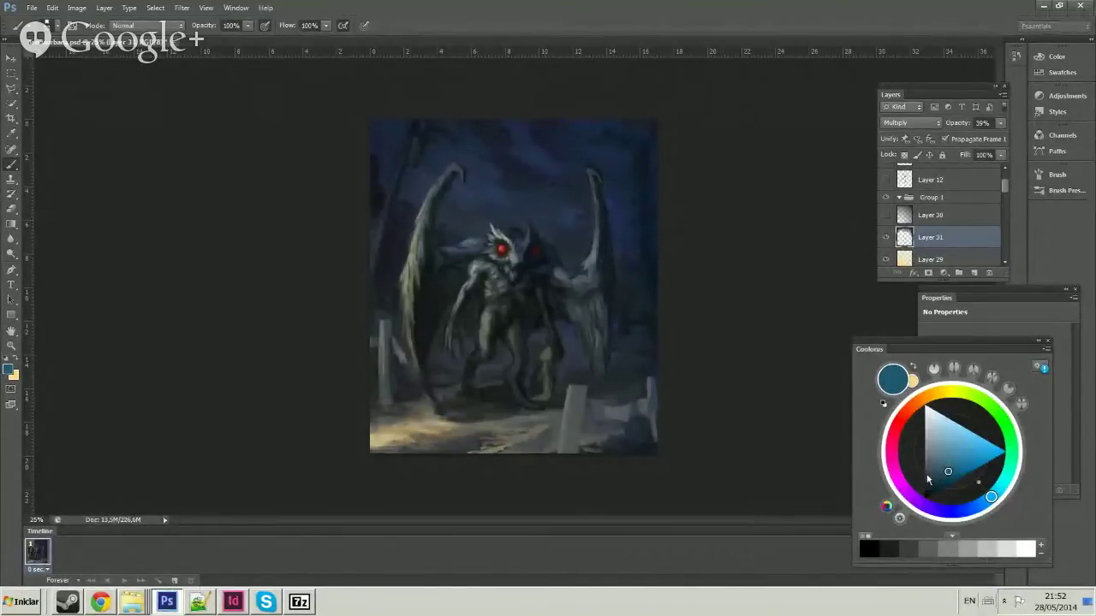
drag(921, 478, 896, 479)
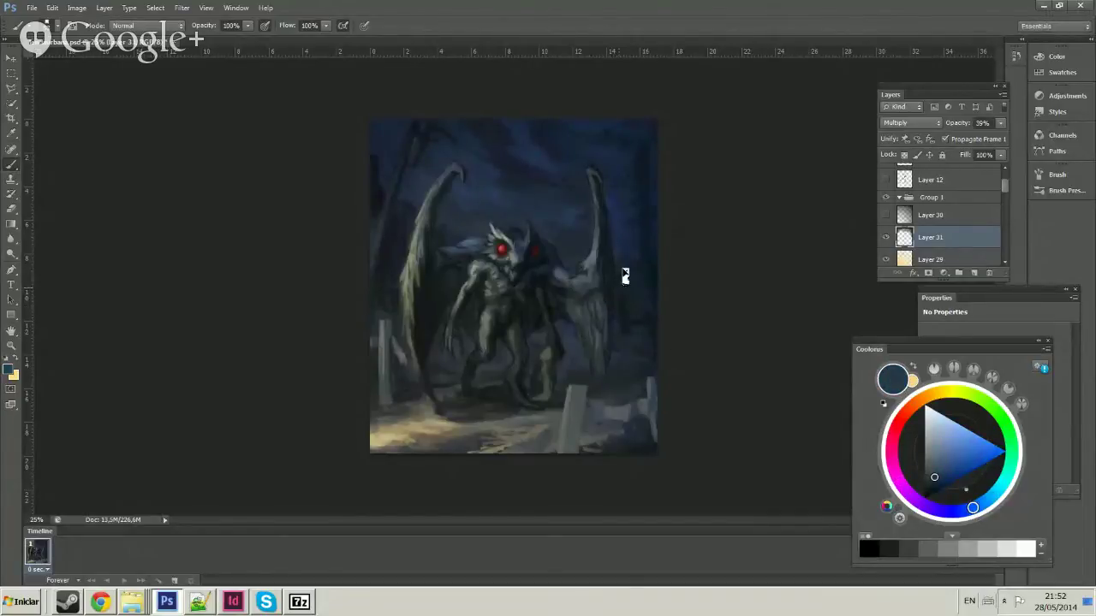
alt+click(630, 246)
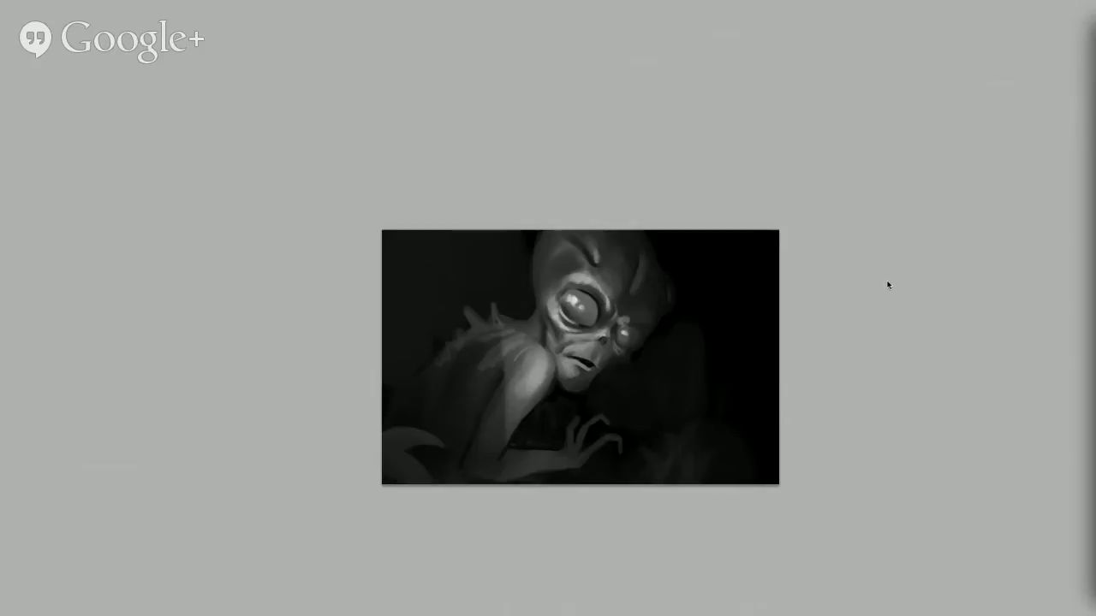
Frame the alien, sample grey from its skin and brush a short stroke by its cheek.
key(Tab)
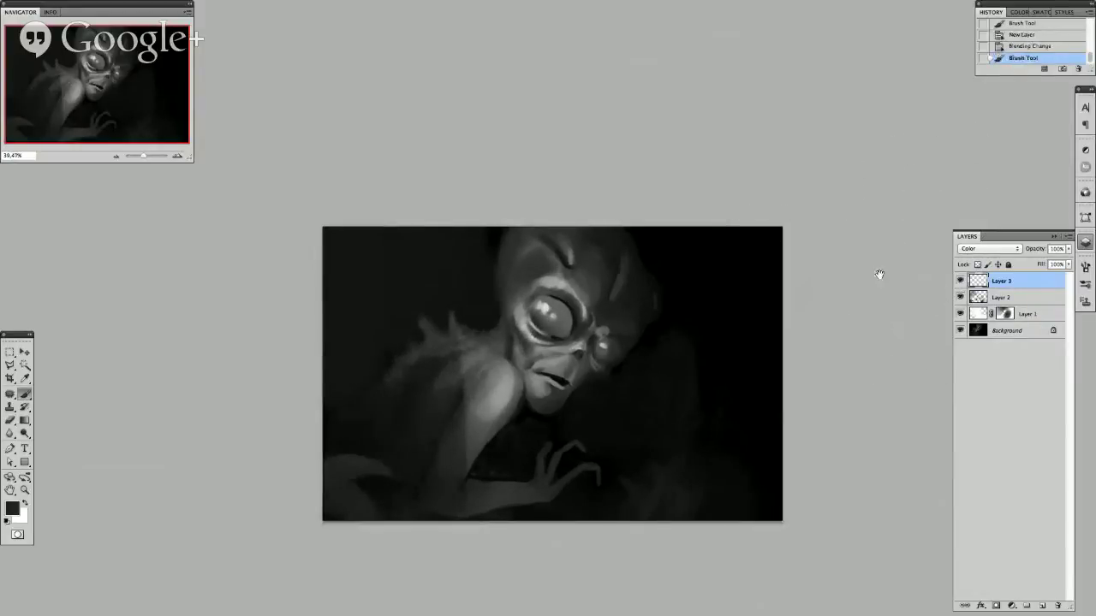
drag(879, 274, 921, 292)
drag(805, 257, 663, 254)
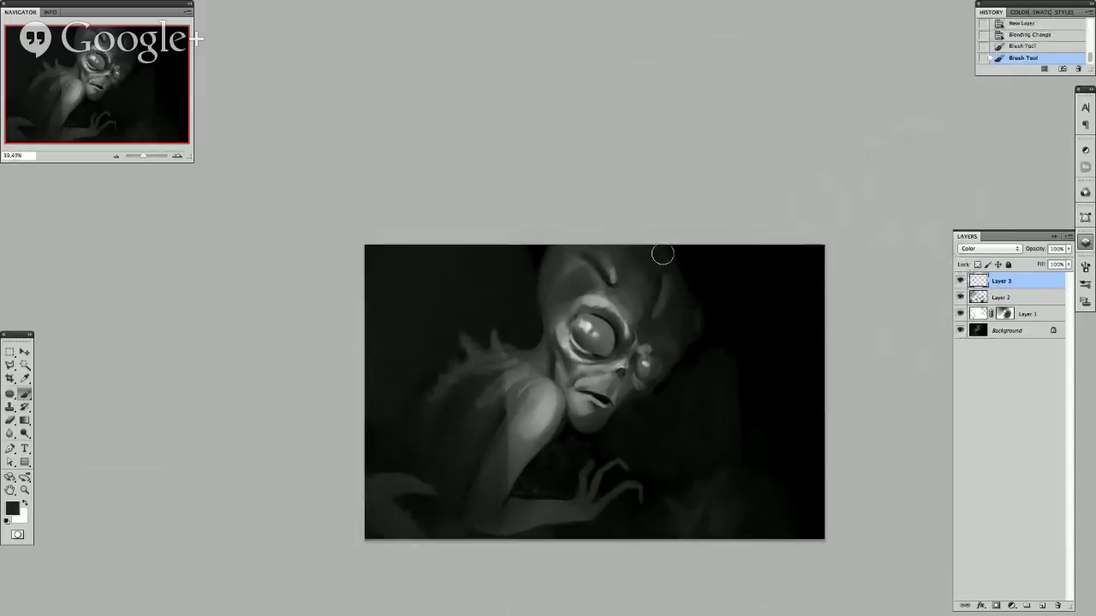
scroll(662, 253, up, 2)
alt+click(526, 400)
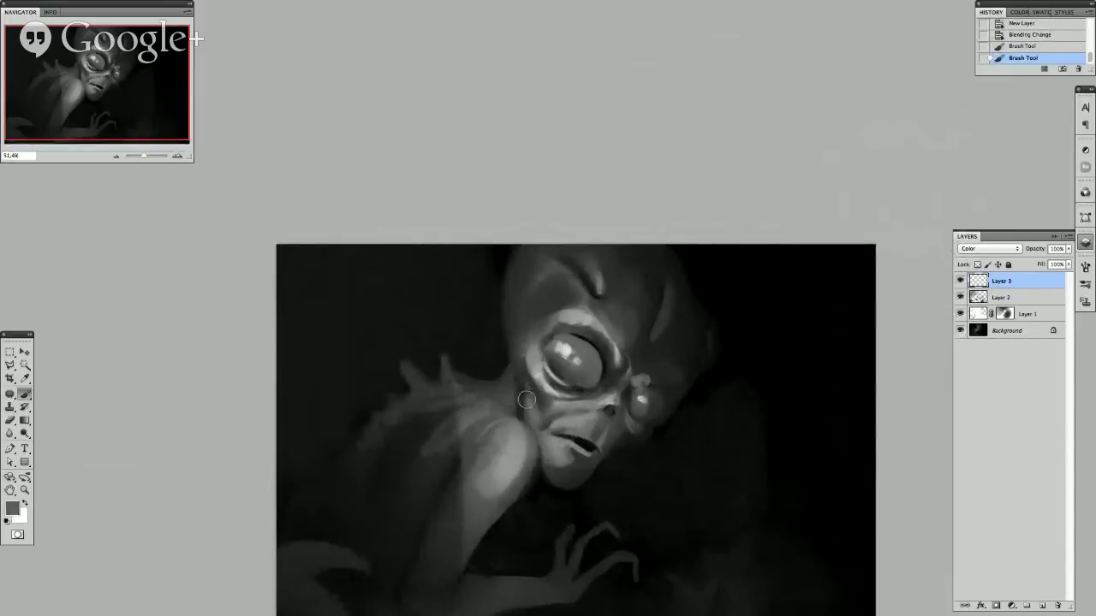
drag(526, 400, 524, 409)
scroll(784, 362, down, 3)
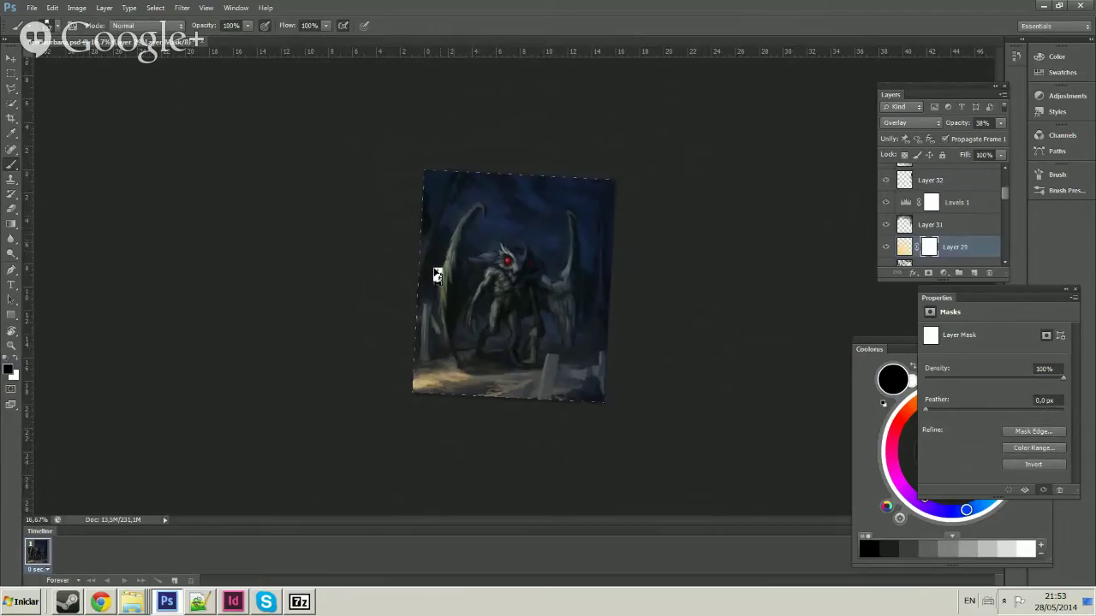
Paint black into Layer 29's mask over the creature to hide those parts.
mouse_move(435, 274)
mouse_down()
mouse_move(528, 232)
mouse_move(484, 248)
mouse_move(519, 232)
mouse_move(543, 257)
mouse_move(556, 251)
mouse_move(521, 234)
mouse_move(557, 244)
mouse_move(571, 234)
mouse_up()
scroll(570, 191, up, 1)
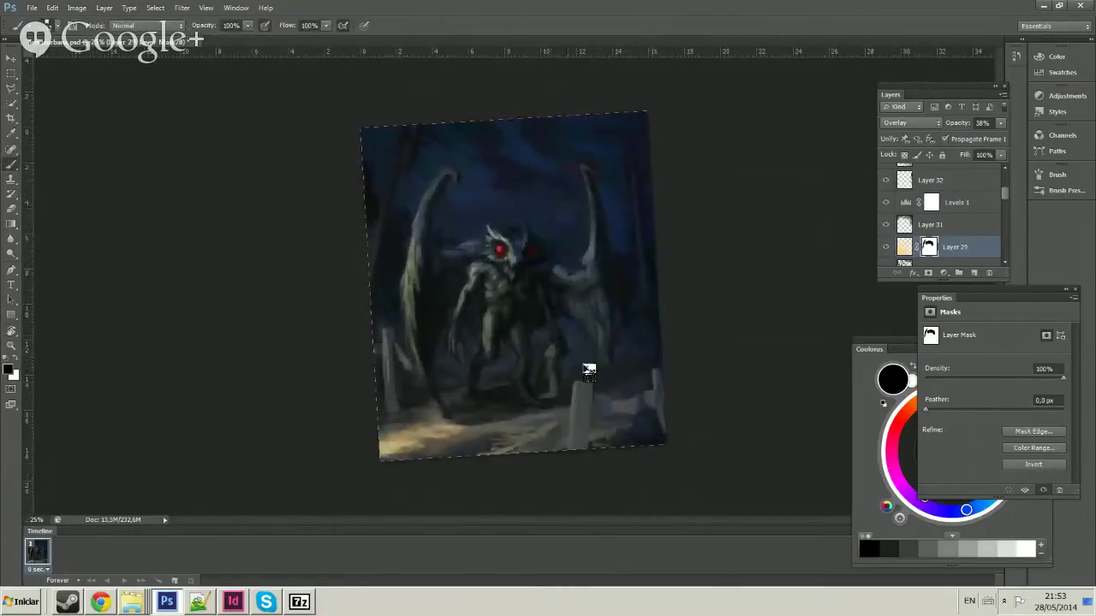
scroll(525, 332, down, 1)
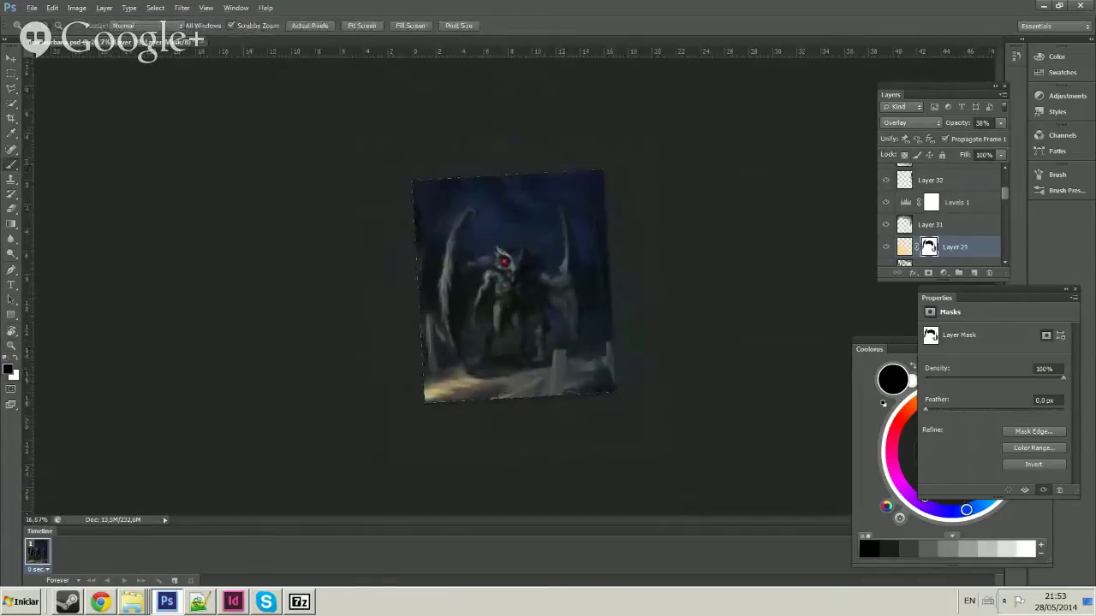
scroll(587, 163, up, 1)
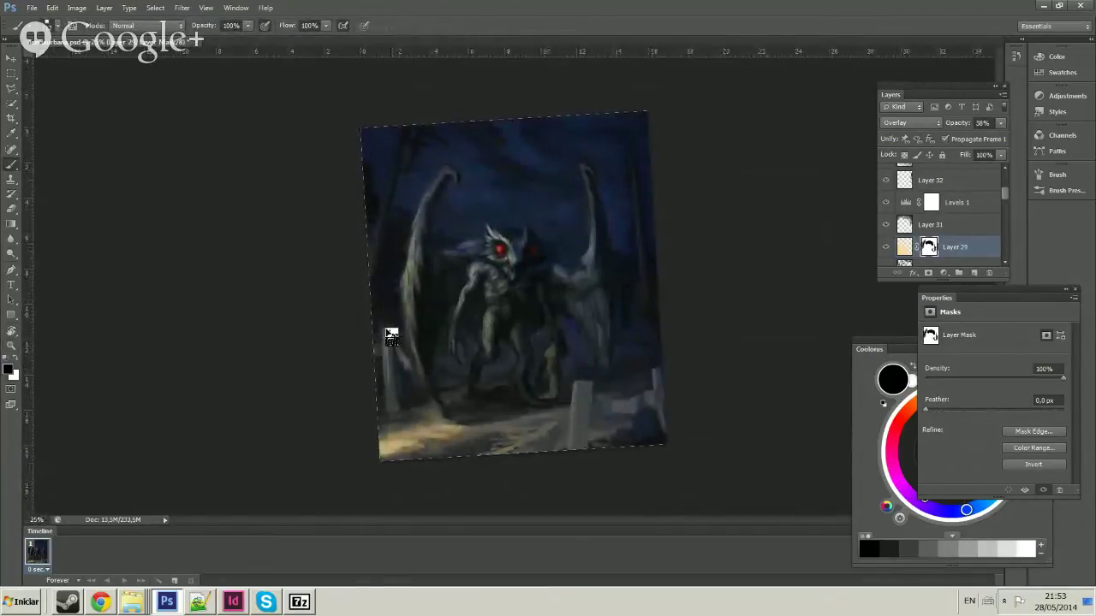
scroll(993, 196, up, 2)
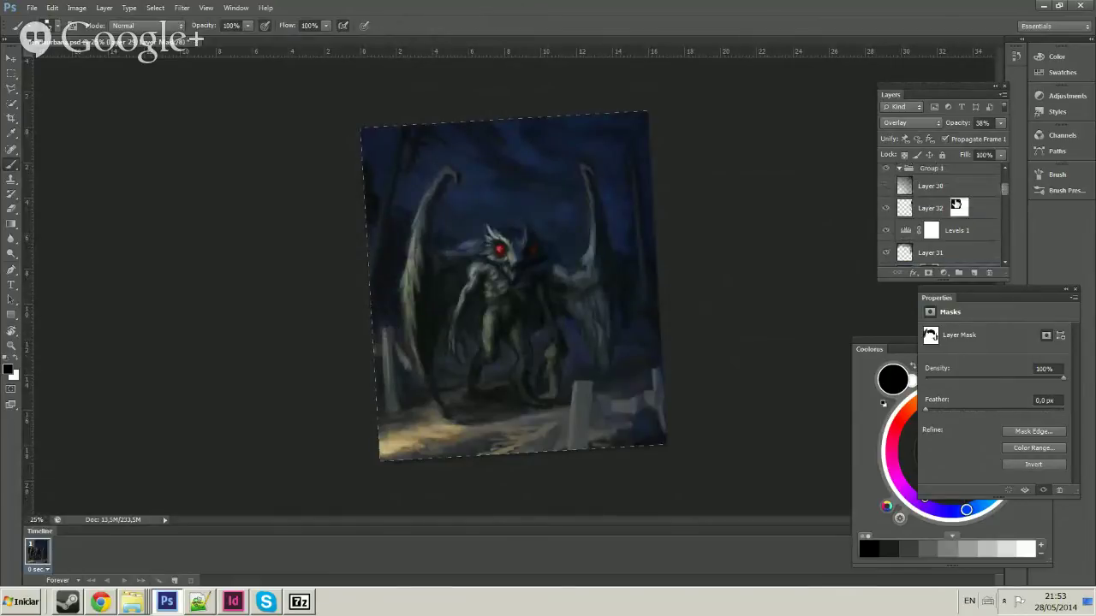
Select Layer 30 and zoom in with the Zoom tool until the creature fills the view.
click(898, 186)
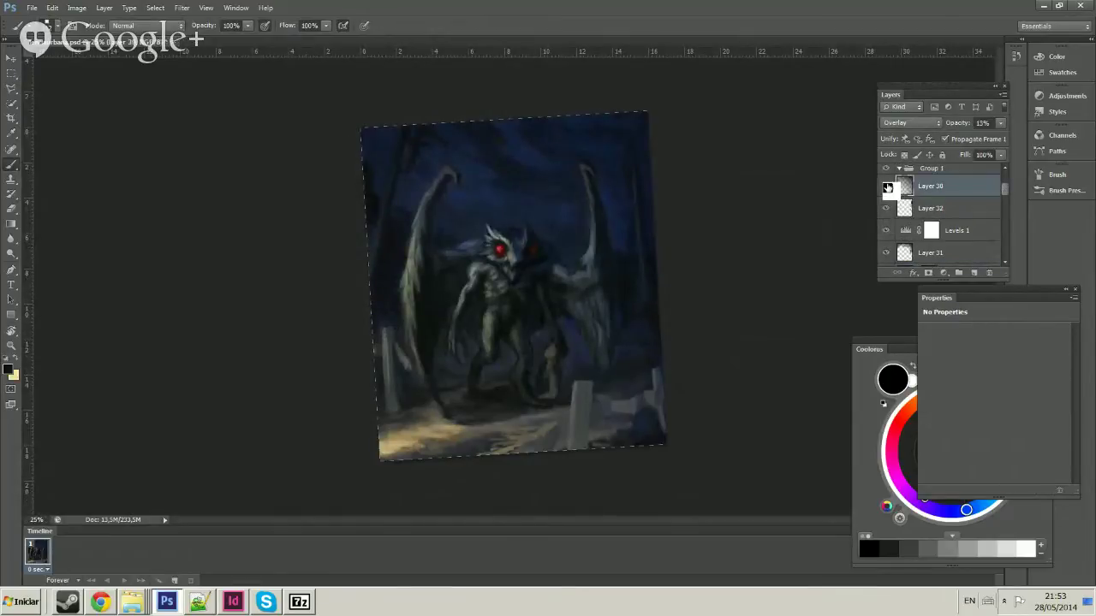
key(z)
key(ctrl+minus)
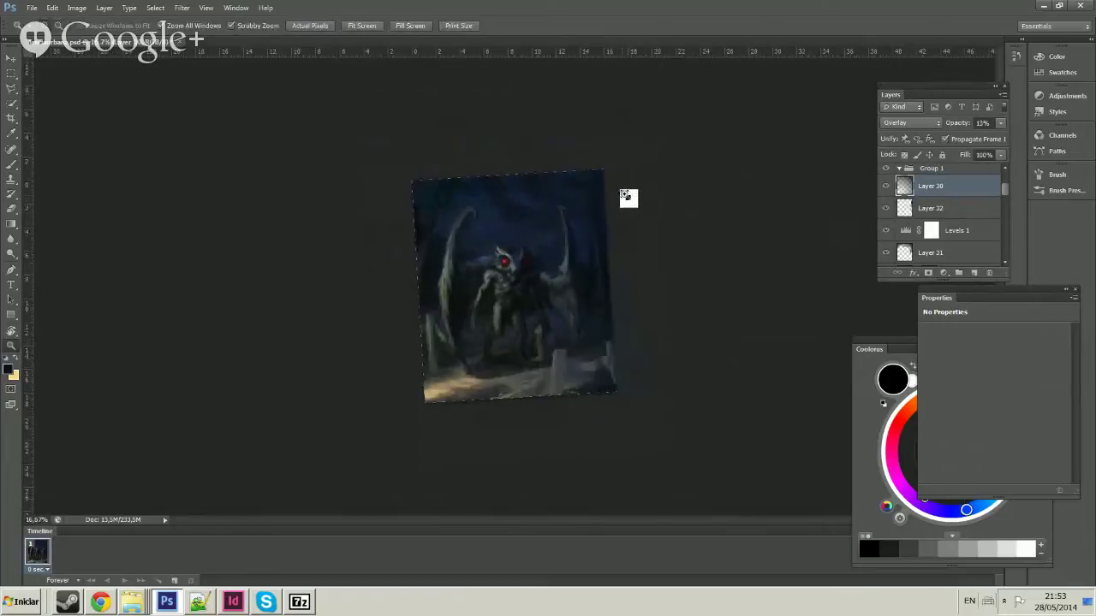
click(514, 252)
click(516, 247)
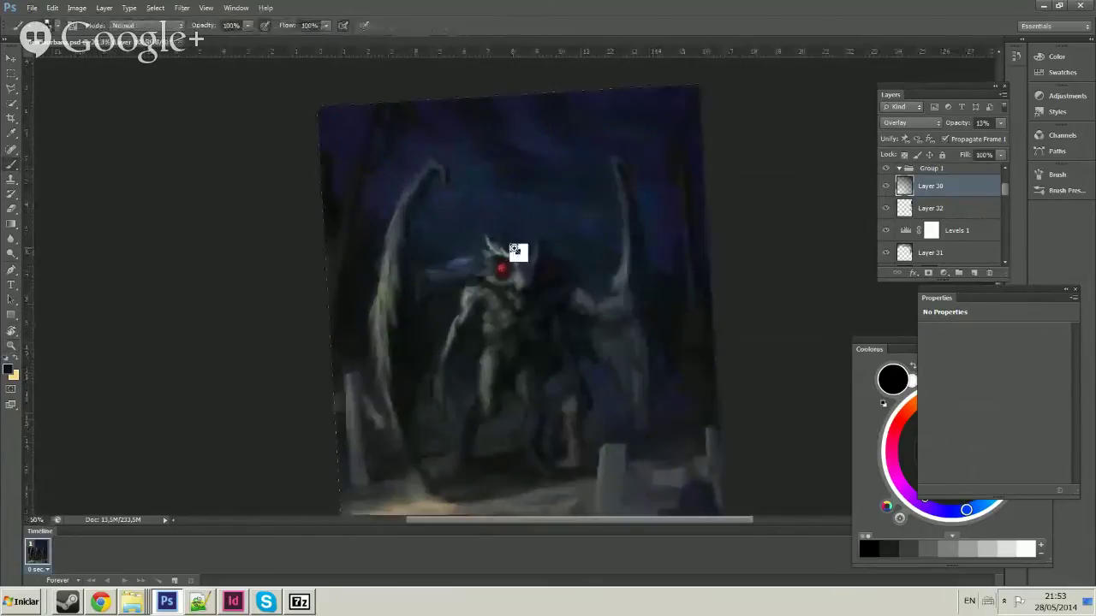
click(541, 240)
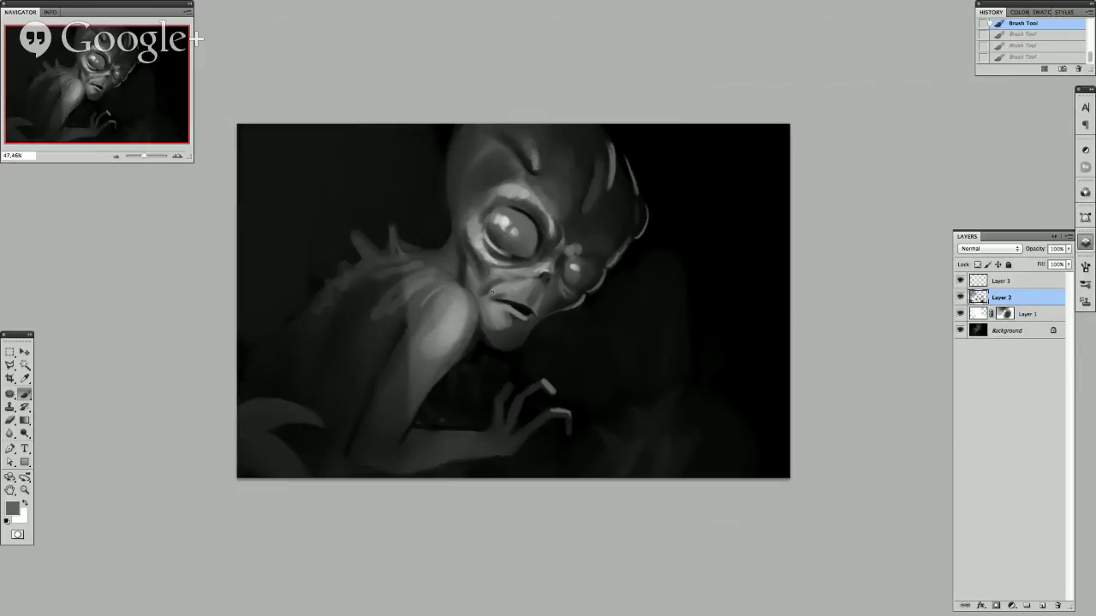
Redo the three brush strokes, sample a dark grey, then reposition and zoom out.
scroll(493, 291, up, 1)
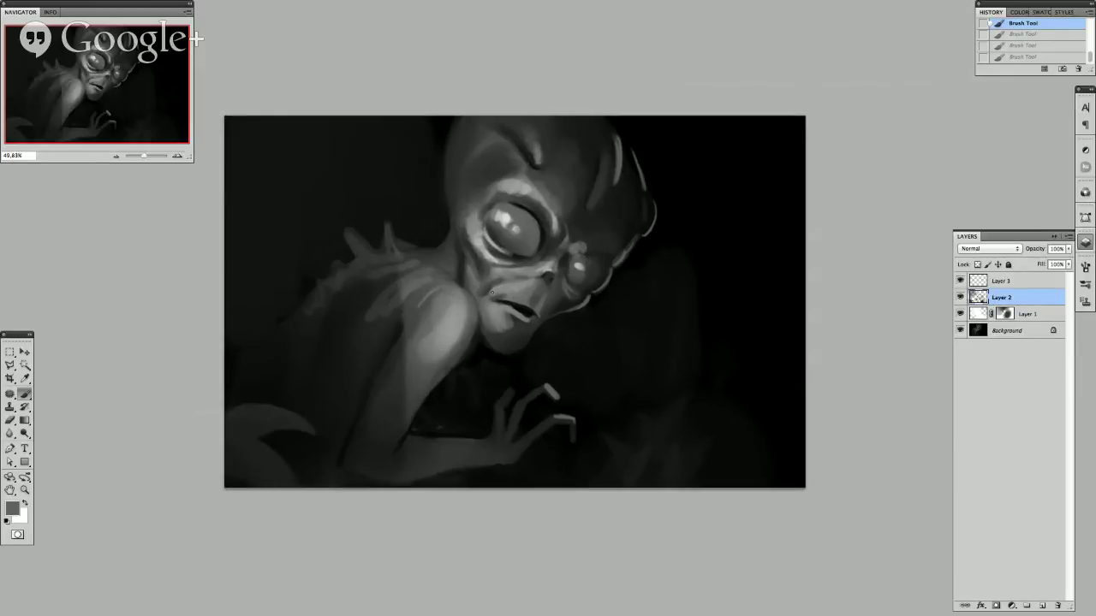
key(ctrl+shift+z)
key(ctrl+shift+z)
key(ctrl+shift+z)
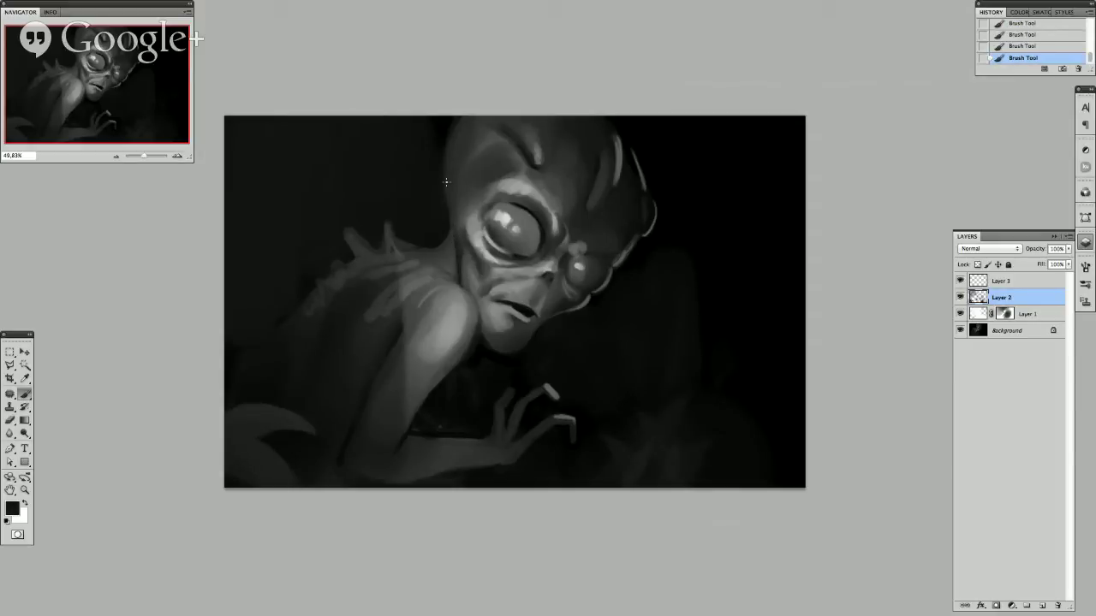
alt+click(450, 266)
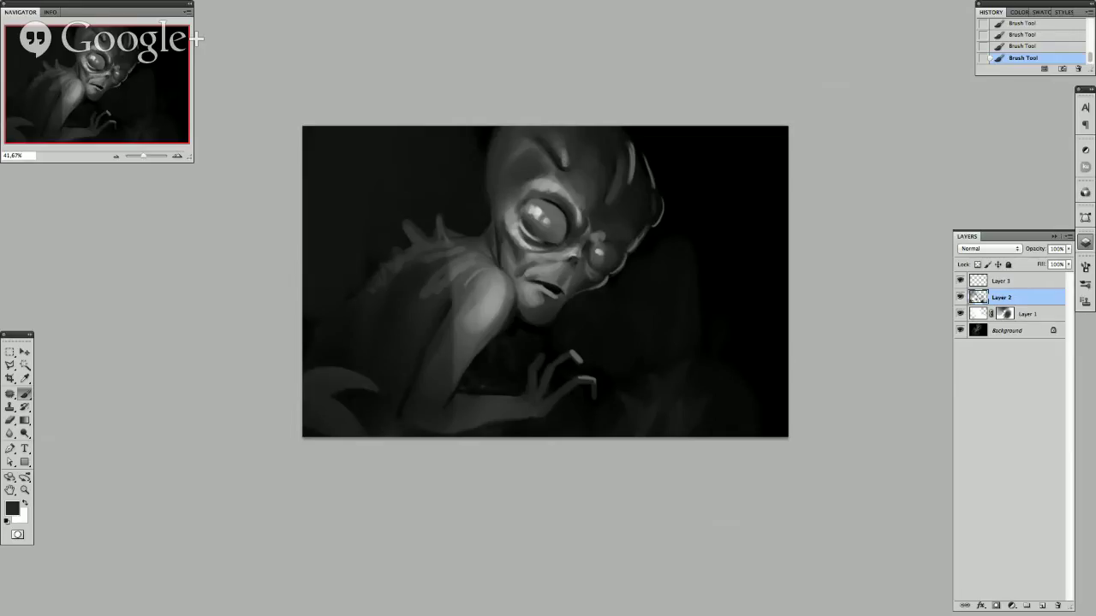
mouse_move(646, 270)
mouse_down()
mouse_move(766, 427)
mouse_move(782, 428)
mouse_move(720, 379)
mouse_up()
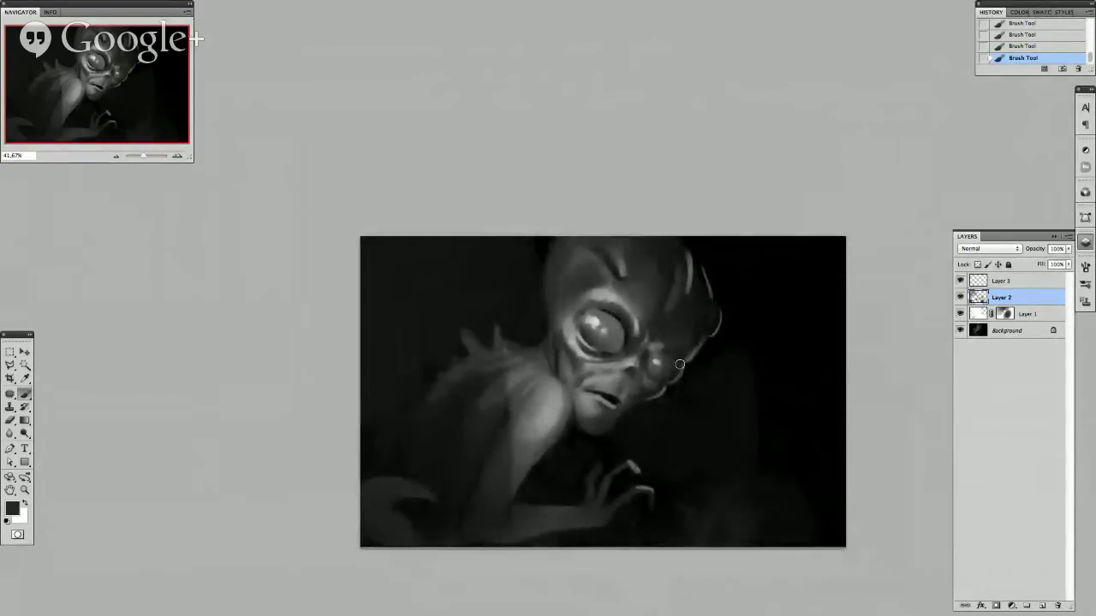
key(ctrl+minus)
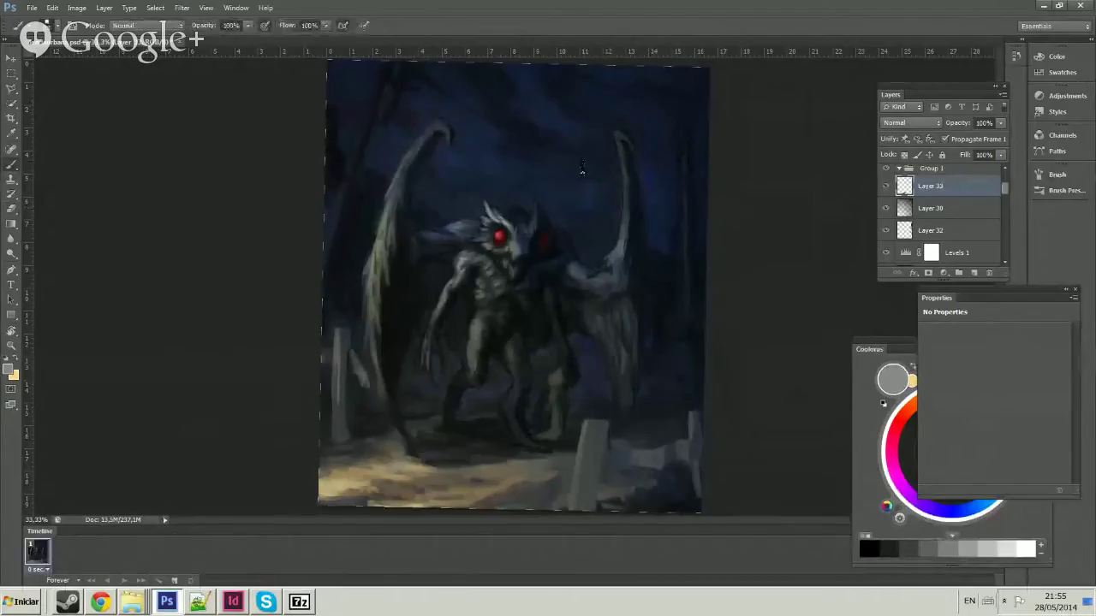
Rotate the mothman canvas view about 135 degrees and undo the trial arc stroke.
right_click(582, 168)
key(Return)
key(r)
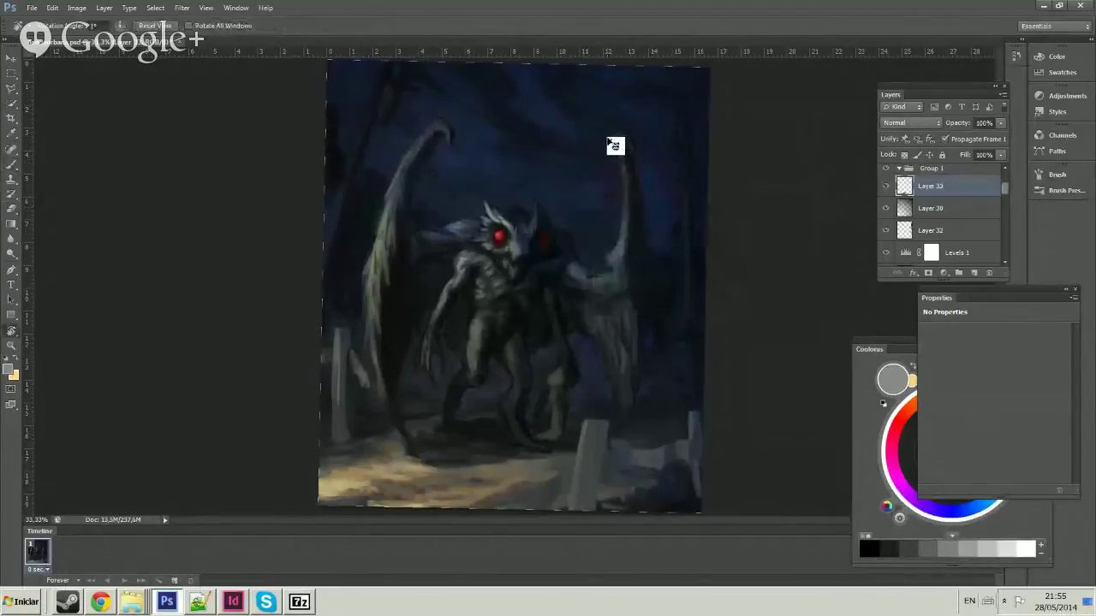
drag(599, 128, 494, 155)
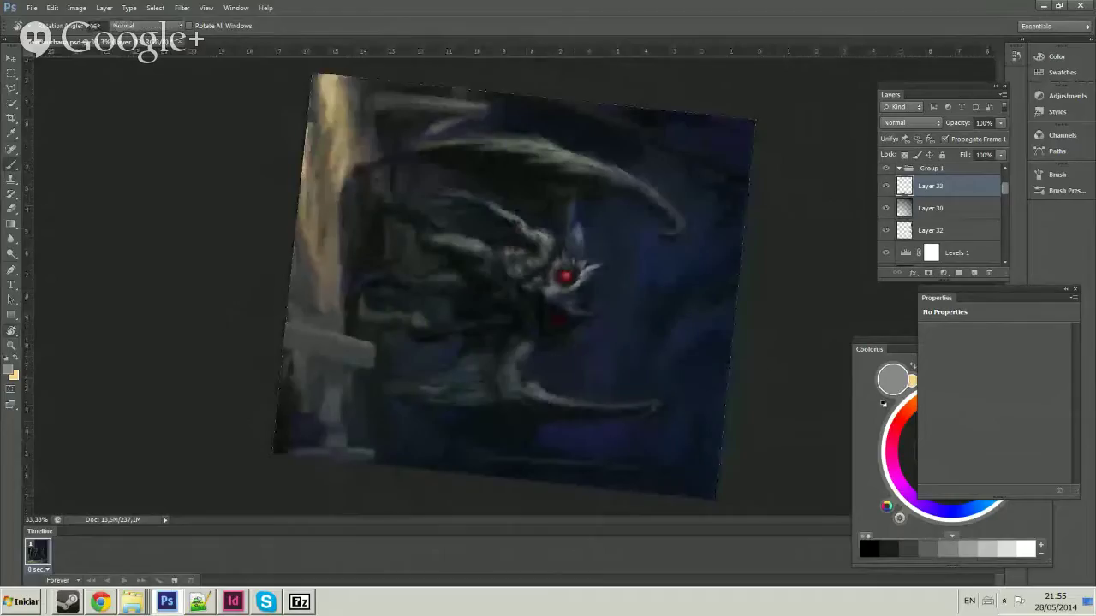
key(ctrl+z)
key(ctrl+z)
key(ctrl+z)
key(ctrl+z)
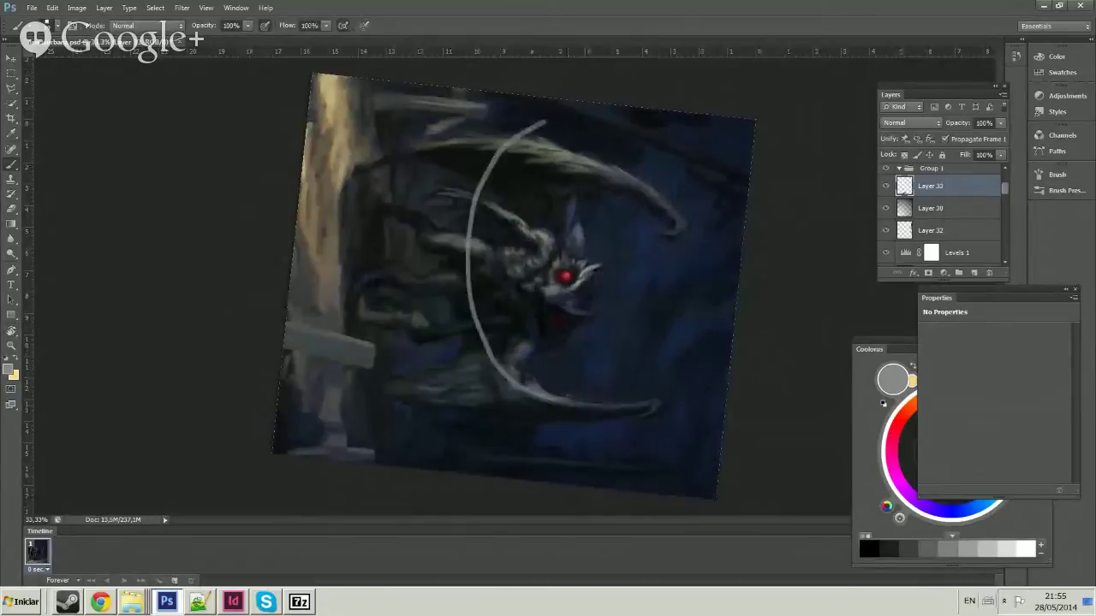
Reset the canvas rotation to upright and set the zoom to 33.33%.
key(r)
mouse_move(591, 123)
mouse_down()
mouse_move(399, 283)
mouse_move(411, 257)
mouse_up()
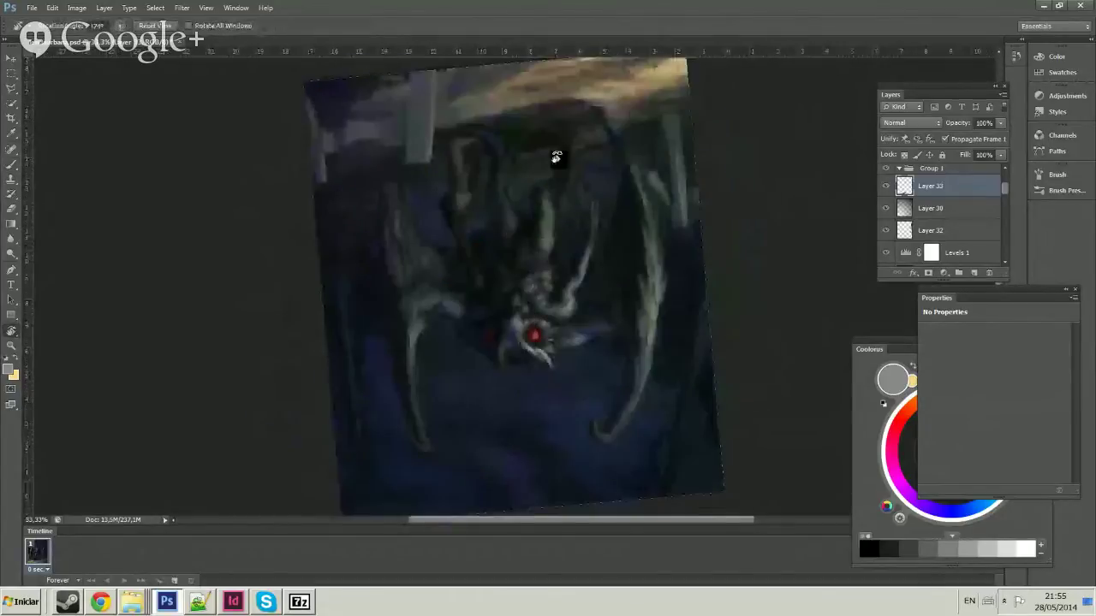
mouse_move(542, 112)
mouse_down()
mouse_move(472, 176)
mouse_move(569, 157)
mouse_move(559, 196)
mouse_up()
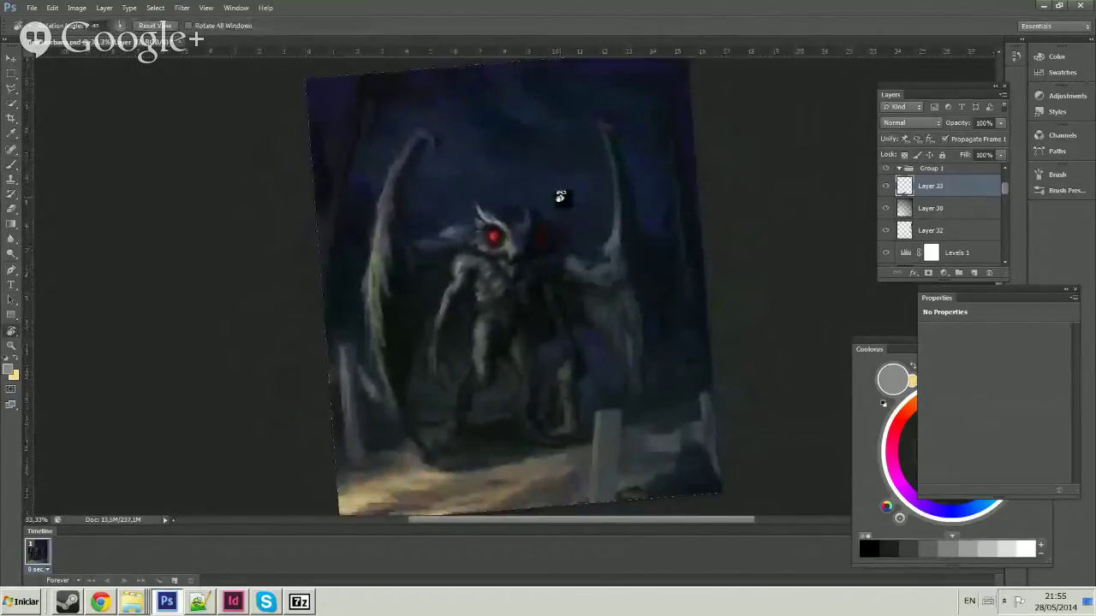
key(ctrl+minus)
click(154, 25)
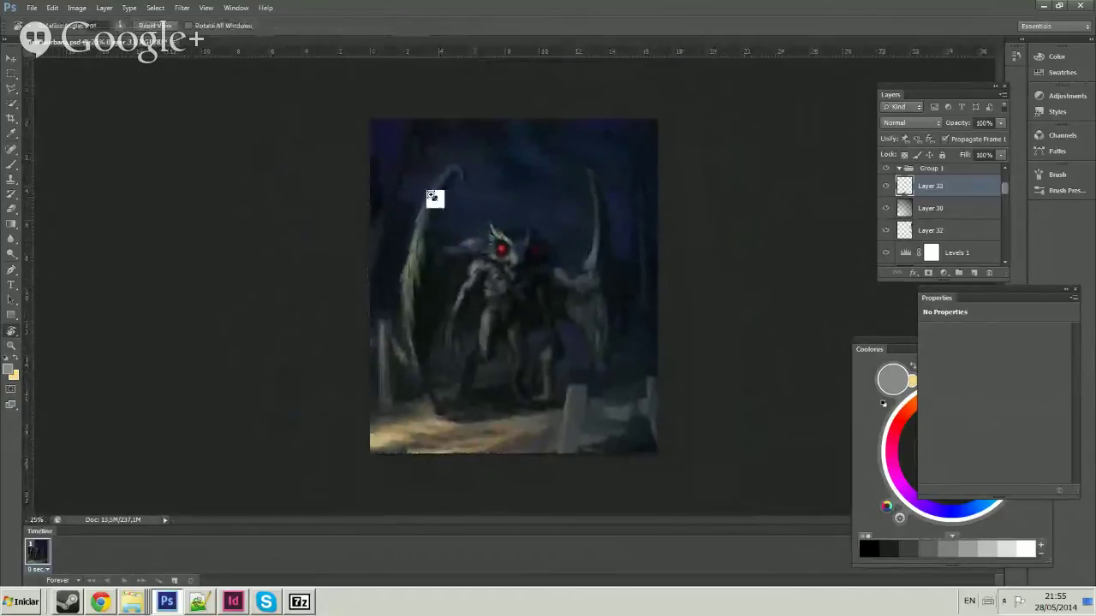
key(ctrl+plus)
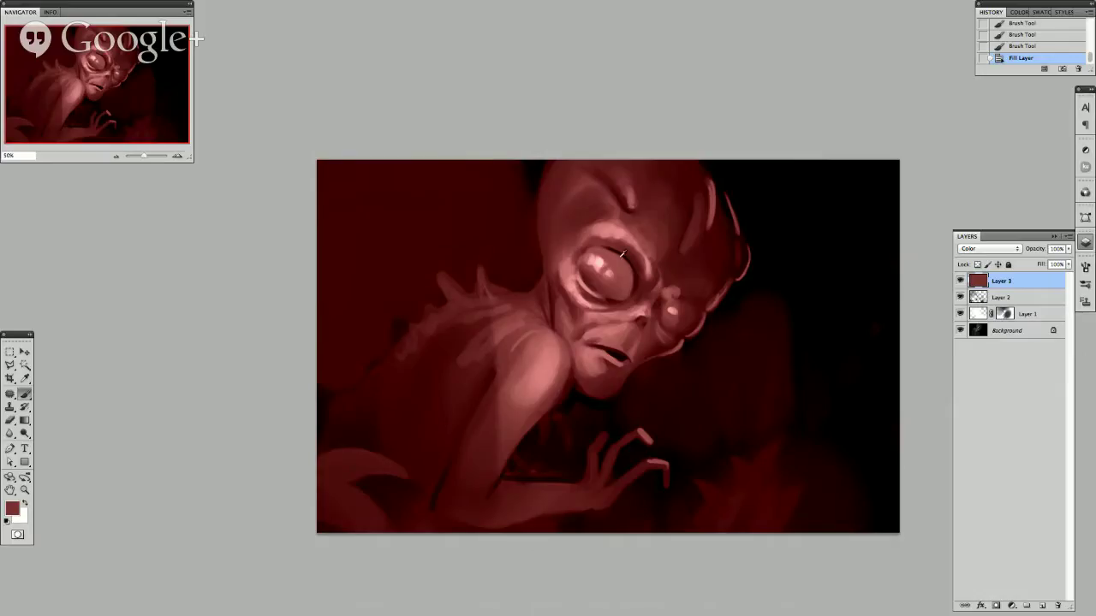
Hide the red colour layer Layer 3 and make Layer 2 the painting target.
alt+click(613, 272)
click(958, 282)
click(1019, 295)
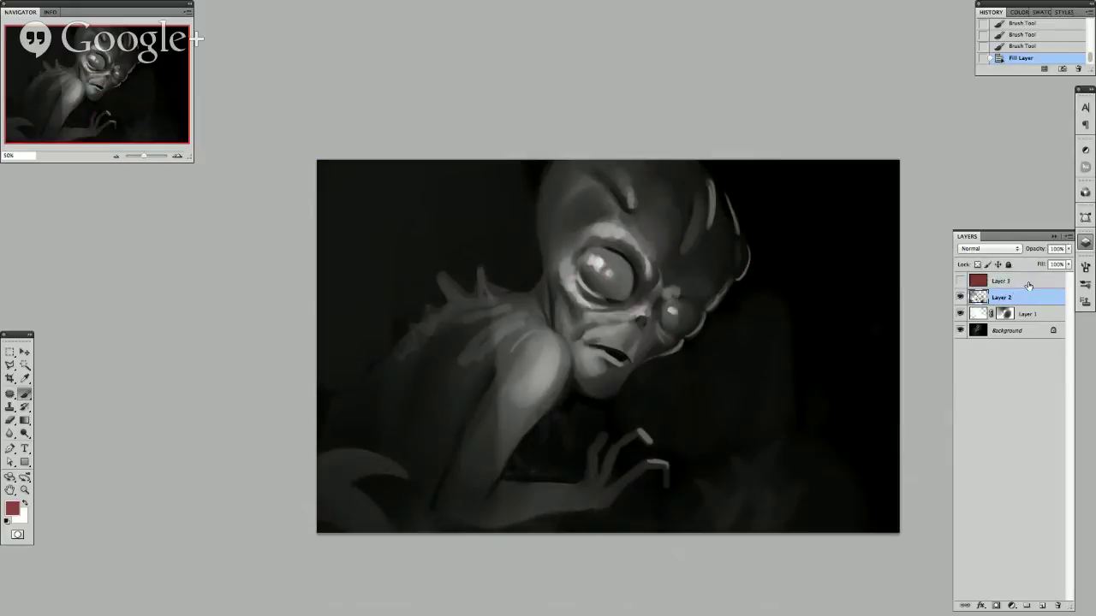
Paint a trial grey patch right of the alien's head with sampled greys and black.
alt+click(723, 266)
mouse_move(805, 264)
mouse_down()
mouse_move(833, 271)
mouse_move(839, 256)
mouse_move(817, 270)
mouse_move(837, 257)
mouse_up()
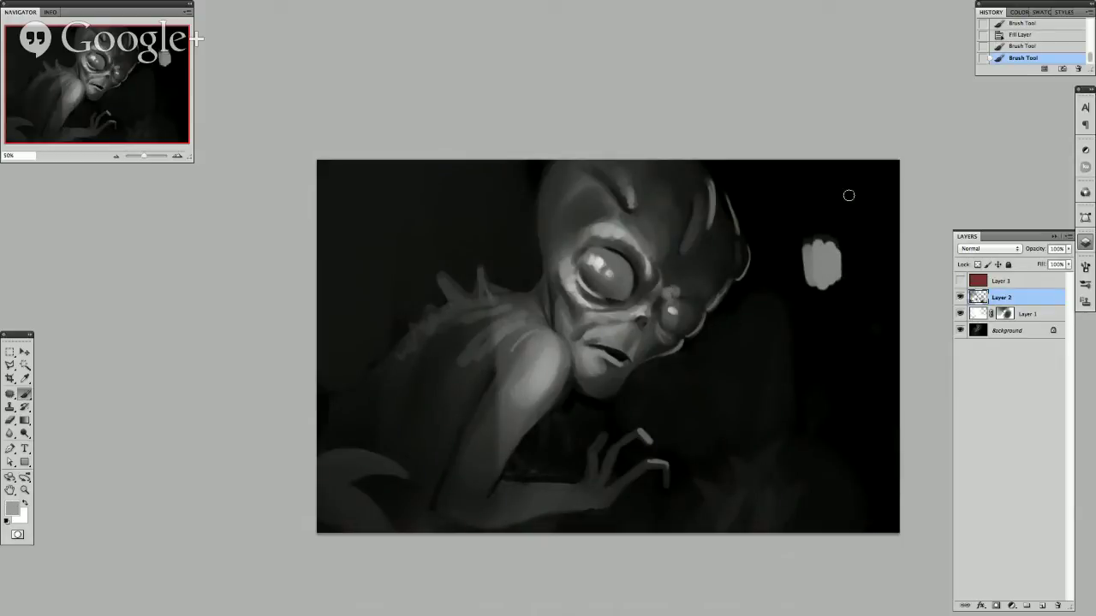
alt+click(843, 256)
mouse_move(844, 270)
mouse_down()
mouse_move(839, 283)
mouse_move(842, 247)
mouse_move(839, 283)
mouse_move(837, 252)
mouse_move(849, 249)
mouse_move(873, 311)
mouse_move(858, 231)
mouse_up()
alt+click(837, 256)
alt+click(863, 287)
alt+click(854, 266)
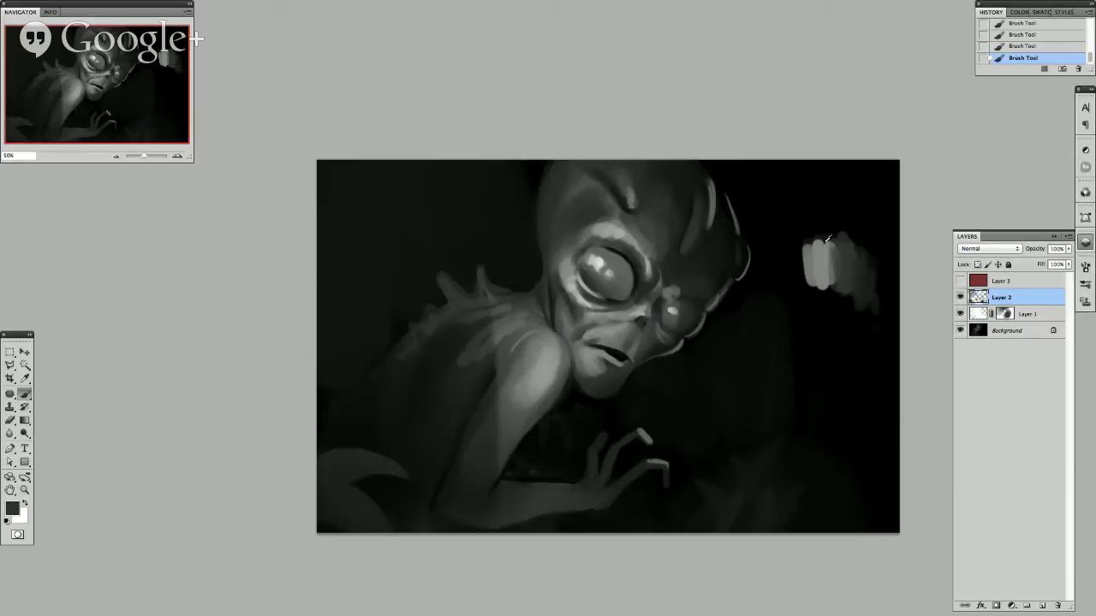
alt+click(801, 254)
drag(800, 255, 806, 261)
alt+click(796, 262)
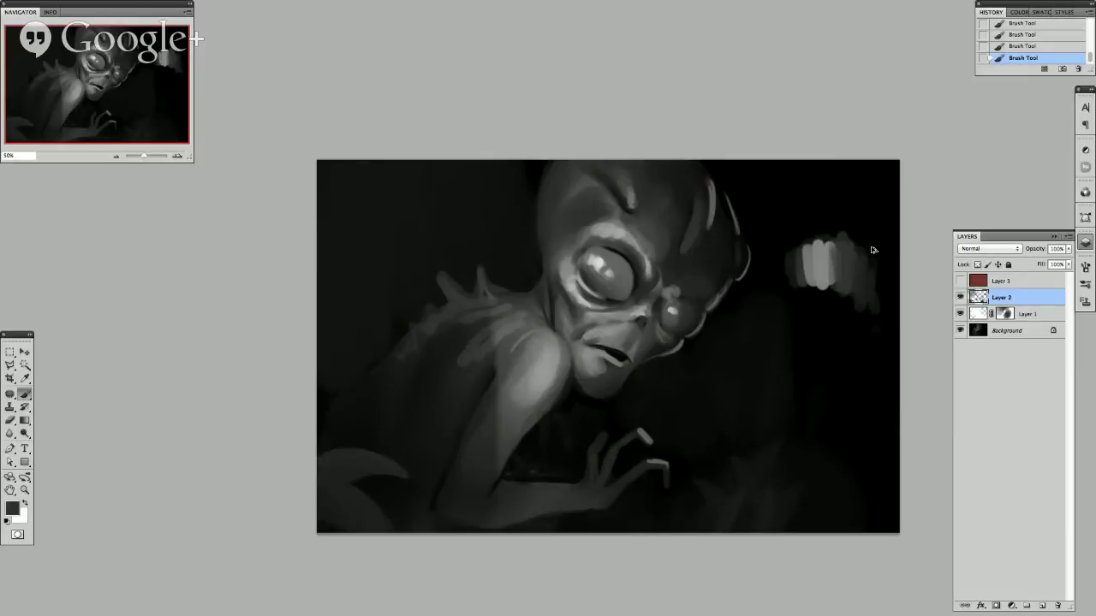
Undo the patch strokes, stepping history back to the Fill Layer state.
key(ctrl+alt+z)
key(ctrl+alt+z)
key(ctrl+alt+z)
key(ctrl+alt+z)
key(ctrl+alt+z)
key(ctrl+alt+z)
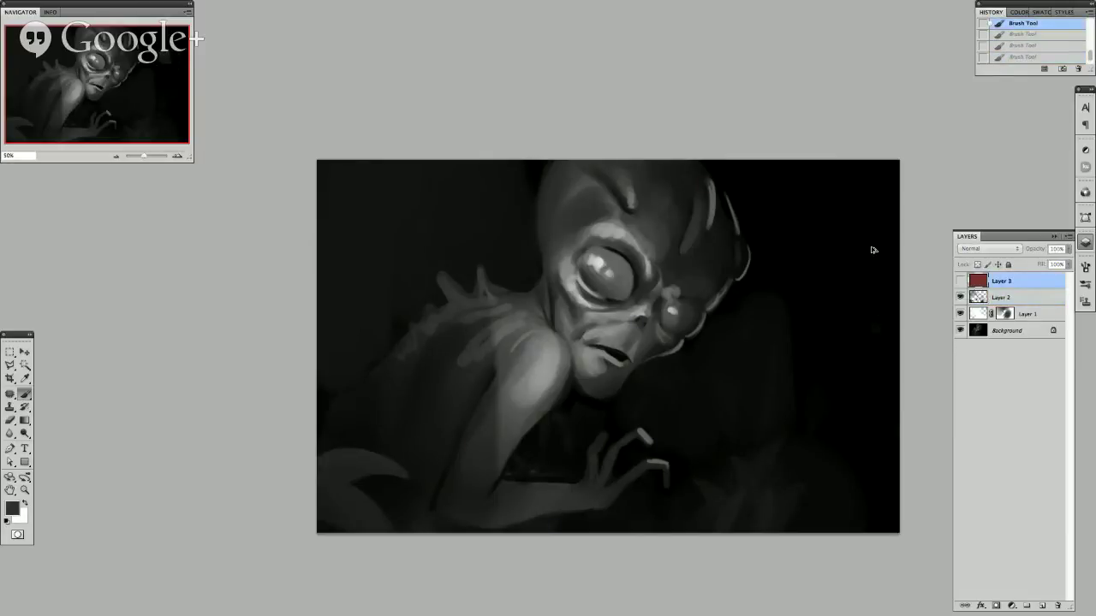
key(alt+BackSpace)
mouse_move(808, 360)
mouse_down()
mouse_move(814, 344)
mouse_move(790, 411)
mouse_move(773, 335)
mouse_up()
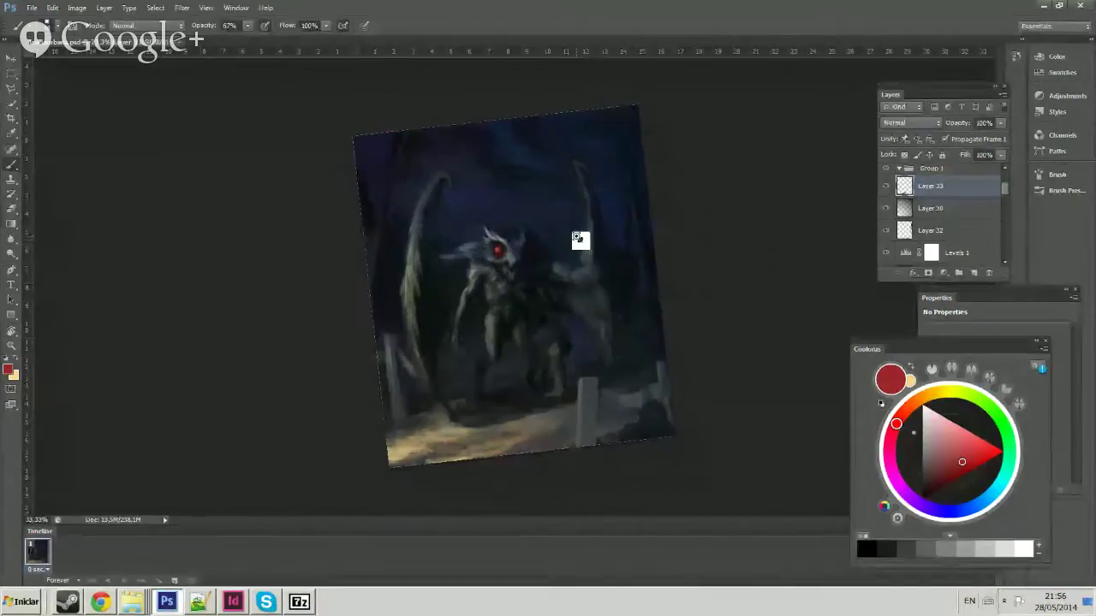
Show the red colour layer Layer 3 again and zoom around the painting.
mouse_move(580, 239)
mouse_down()
mouse_move(667, 188)
mouse_move(653, 237)
mouse_up()
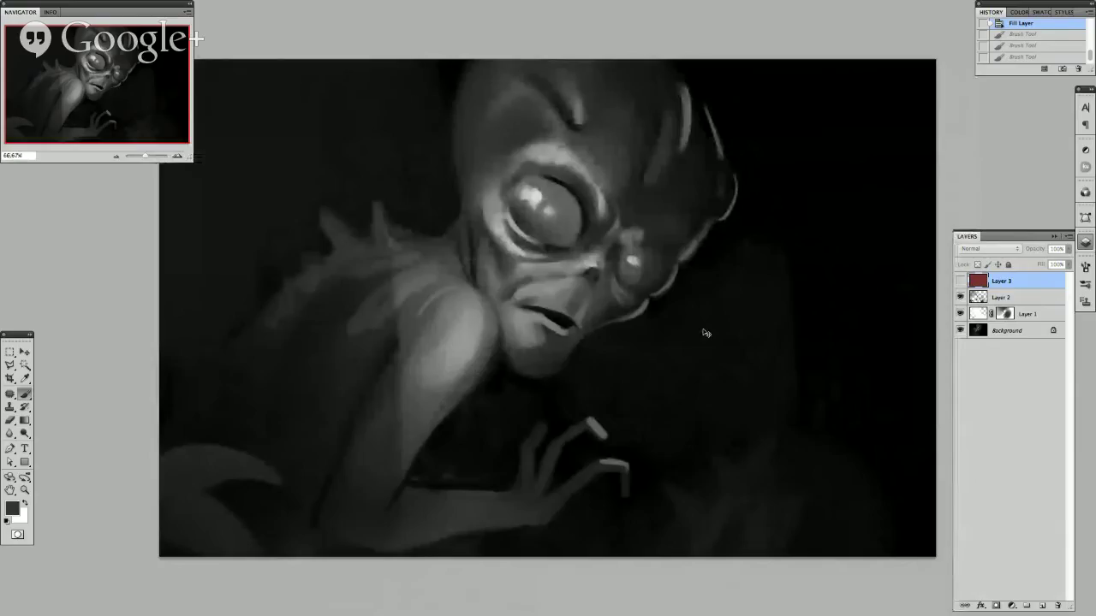
key(ctrl+minus)
click(959, 280)
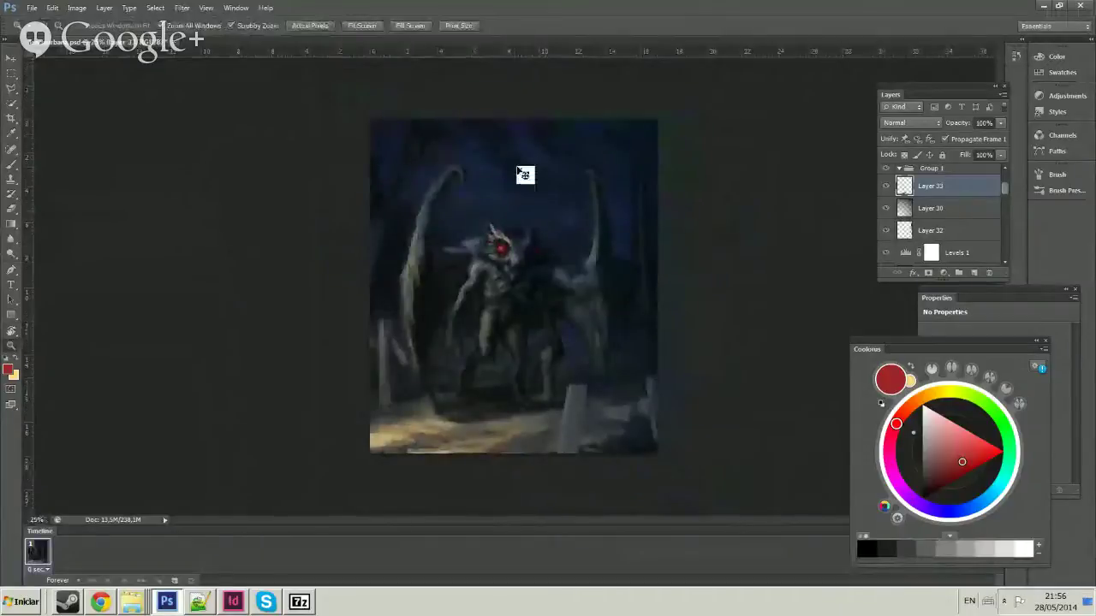
click(526, 171)
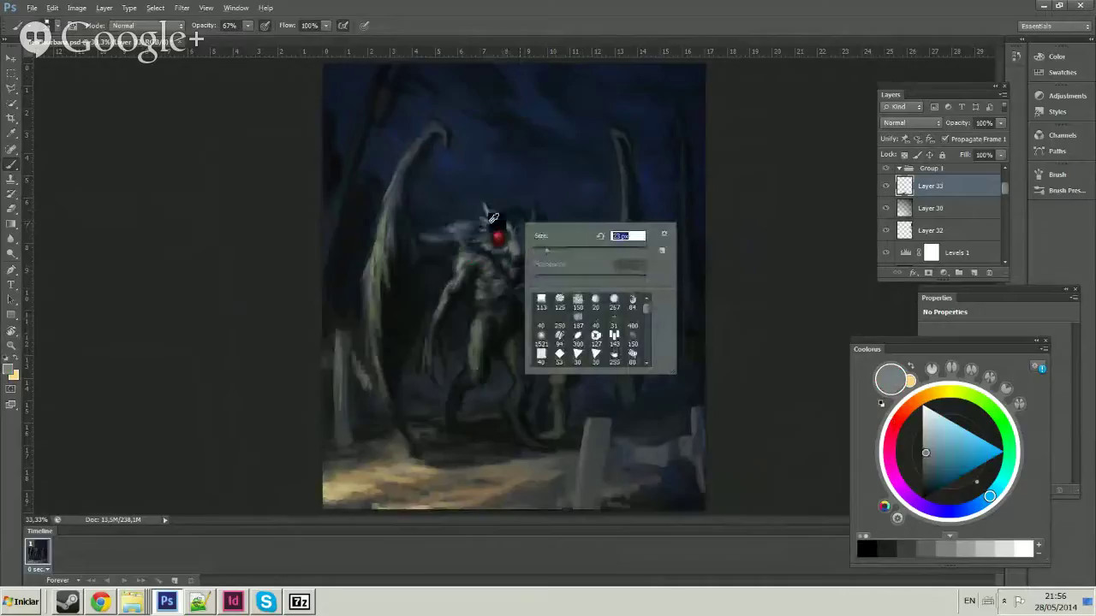
key(Return)
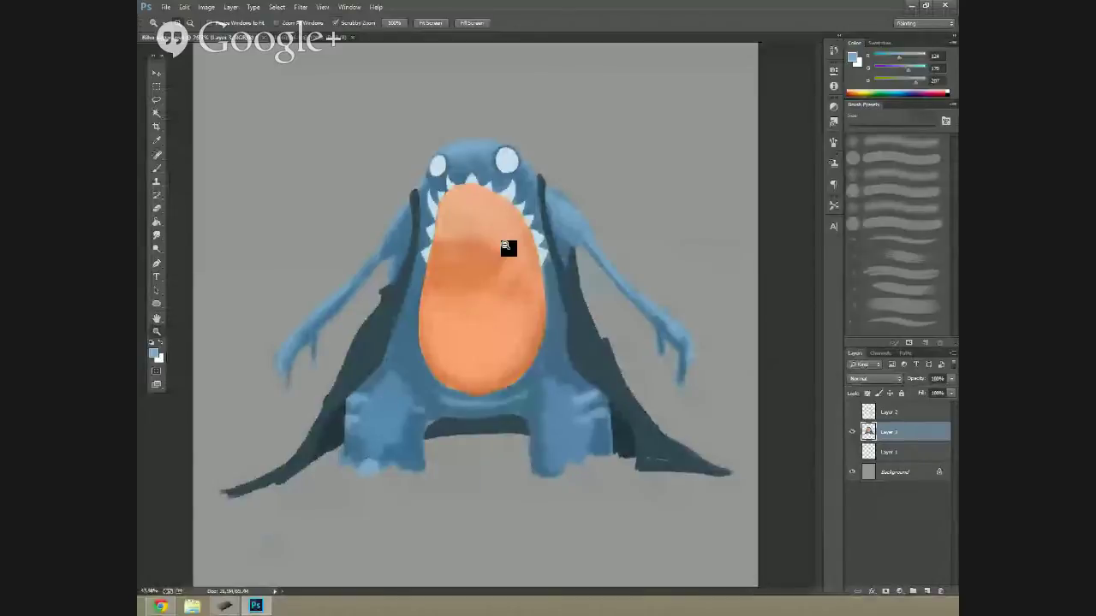
mouse_move(507, 247)
mouse_down()
mouse_move(545, 221)
mouse_move(453, 306)
mouse_up()
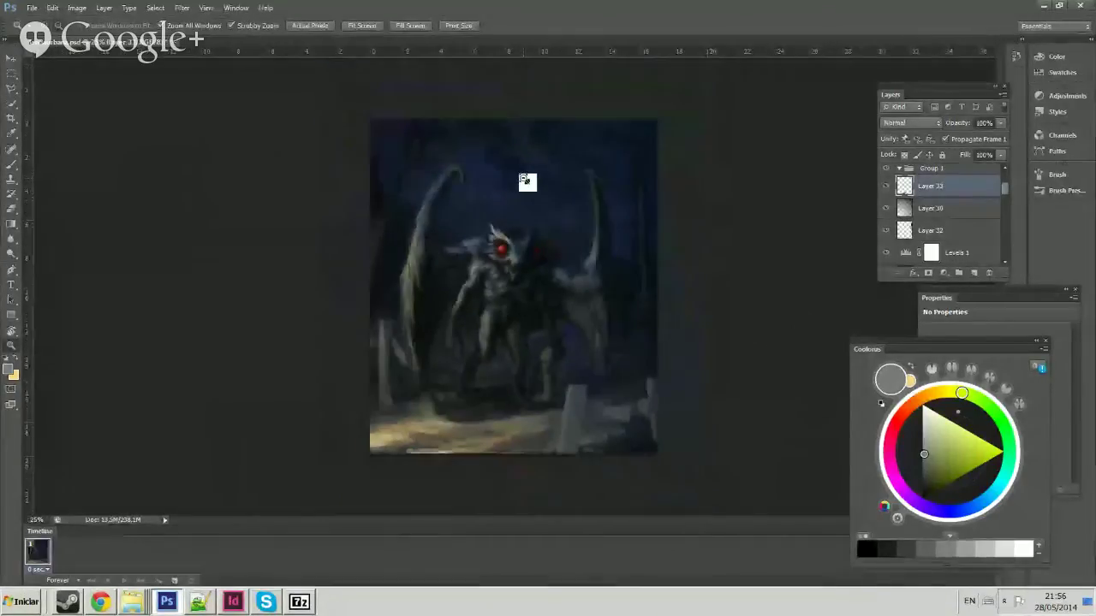
click(527, 181)
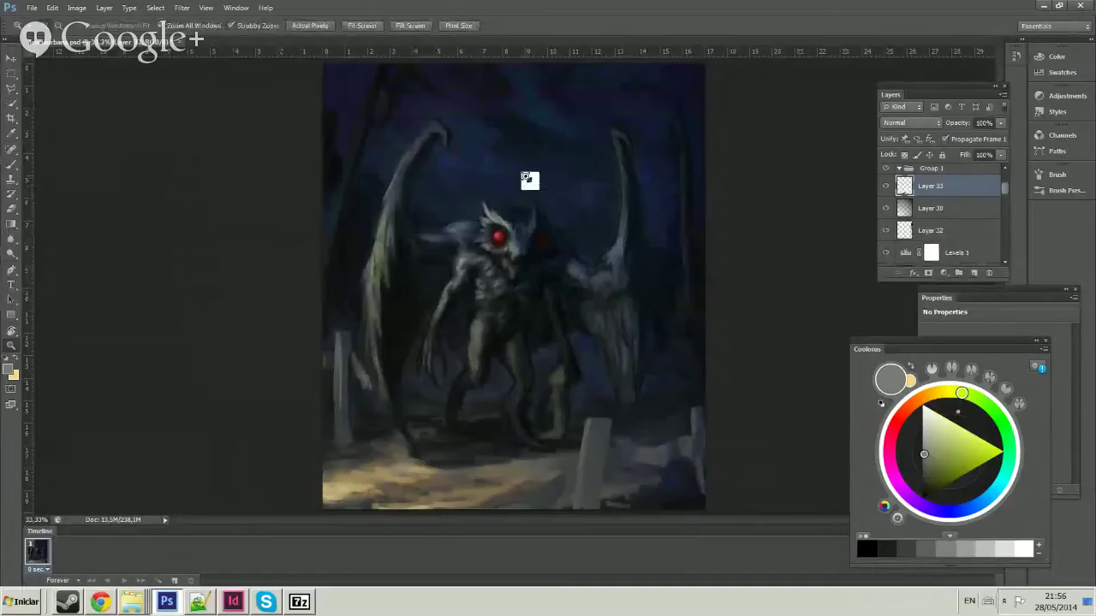
click(528, 178)
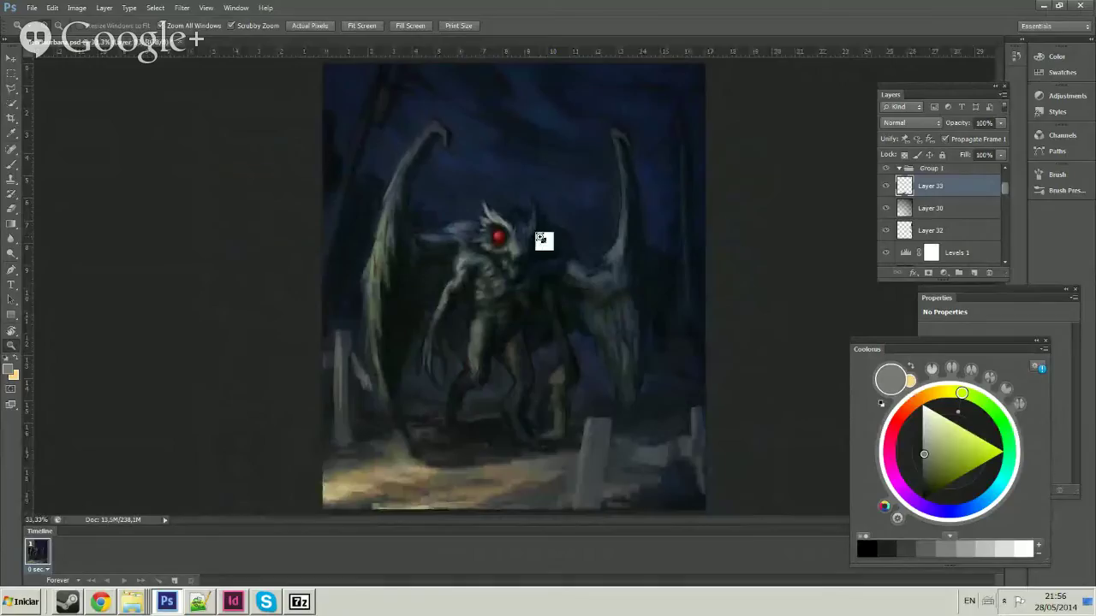
alt+click(544, 239)
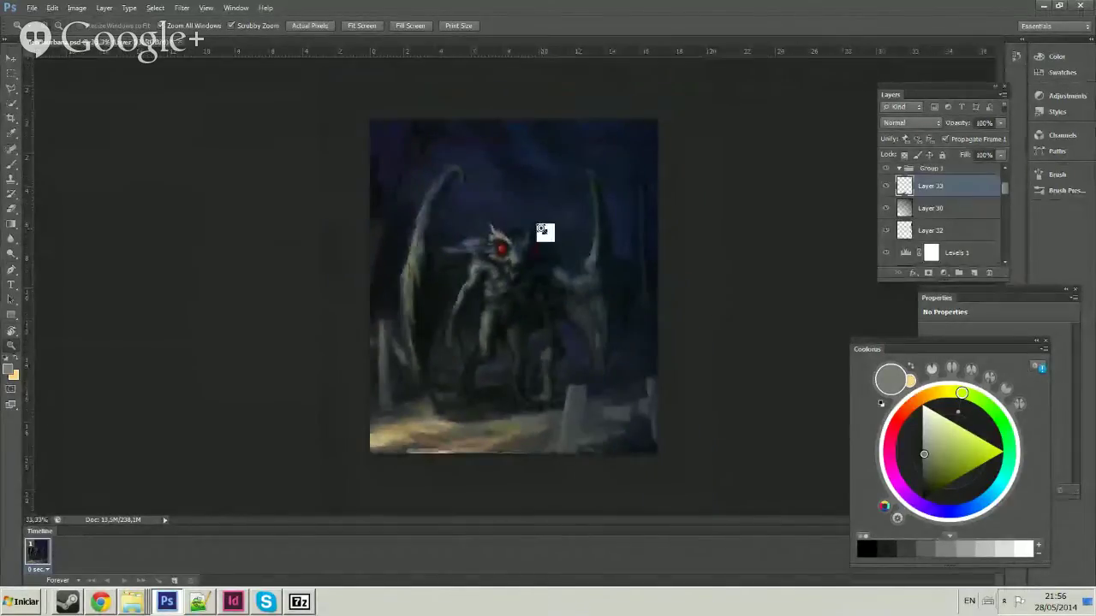
click(544, 231)
alt+click(555, 232)
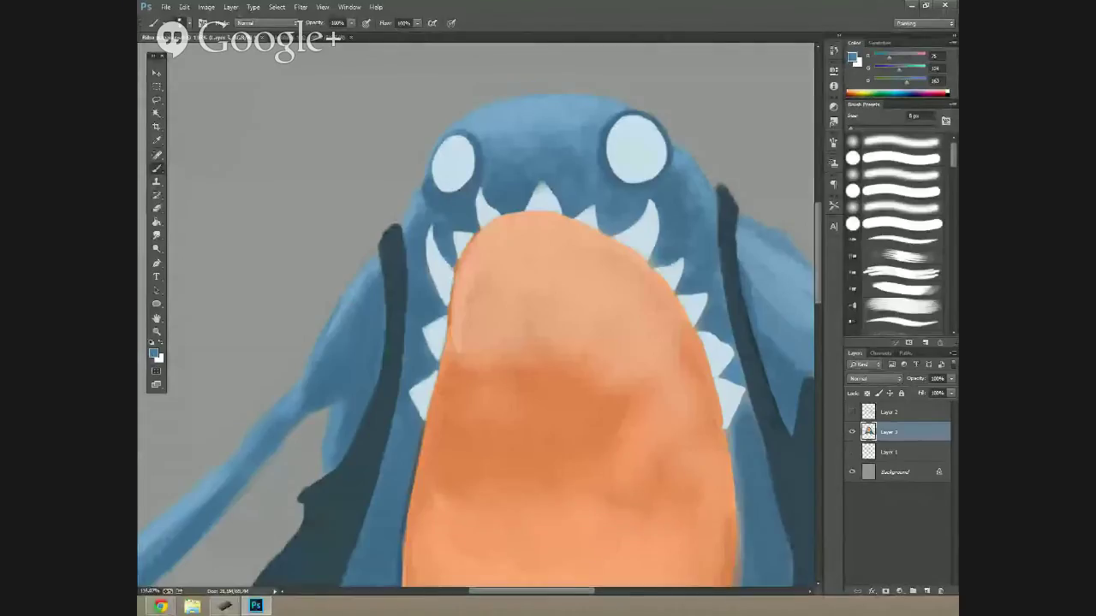
Shrink the brush to 3 px, choose a preset, and darken the alien's head rim.
right_click(442, 161)
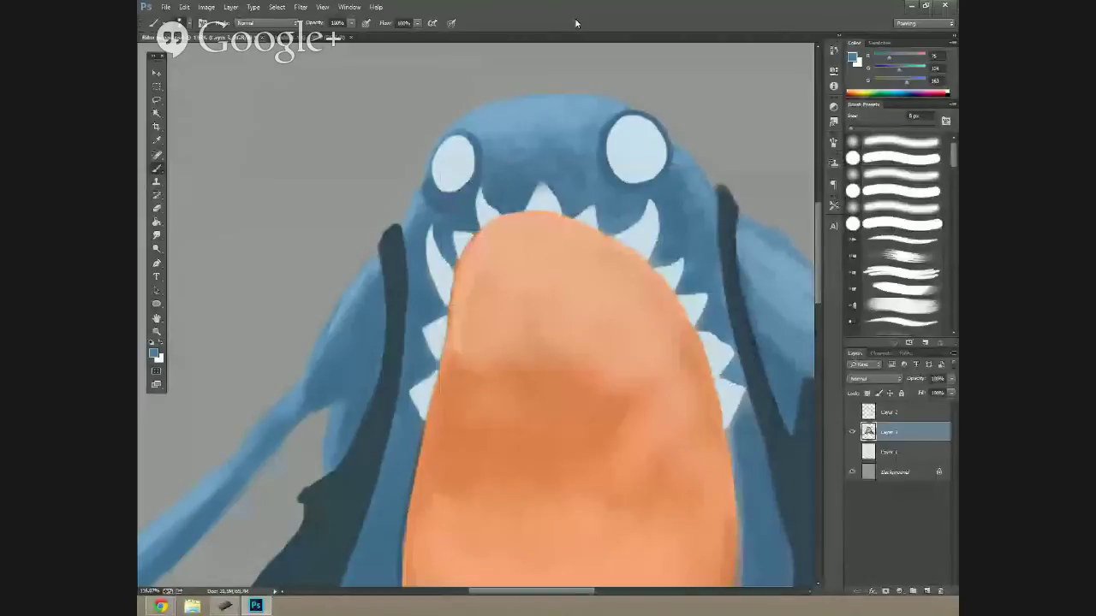
mouse_move(487, 247)
mouse_down()
mouse_move(503, 265)
mouse_move(499, 250)
mouse_move(540, 221)
mouse_up()
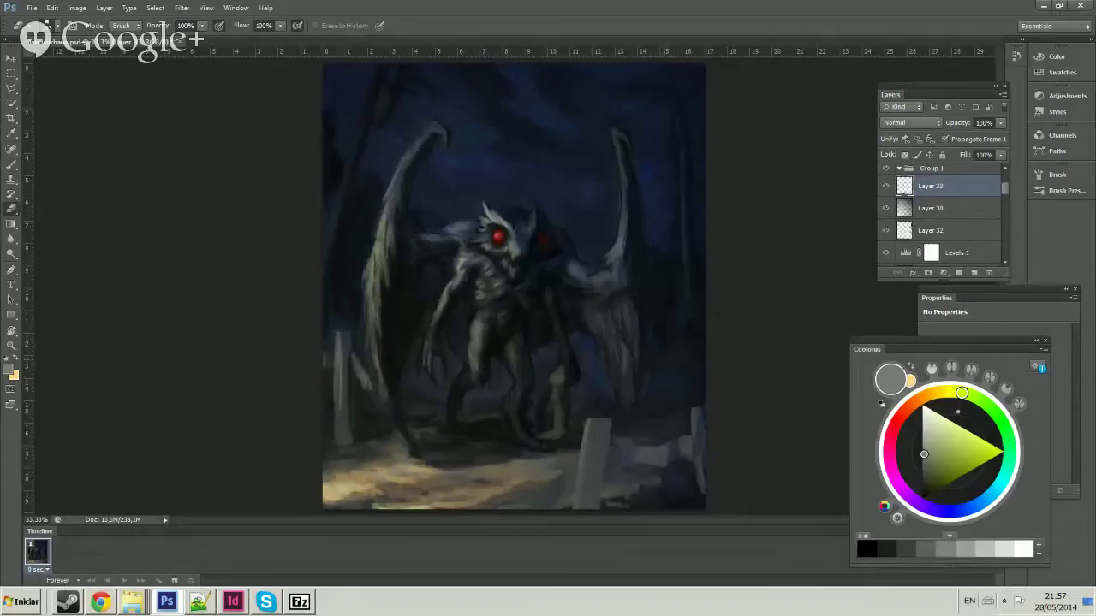
right_click(648, 248)
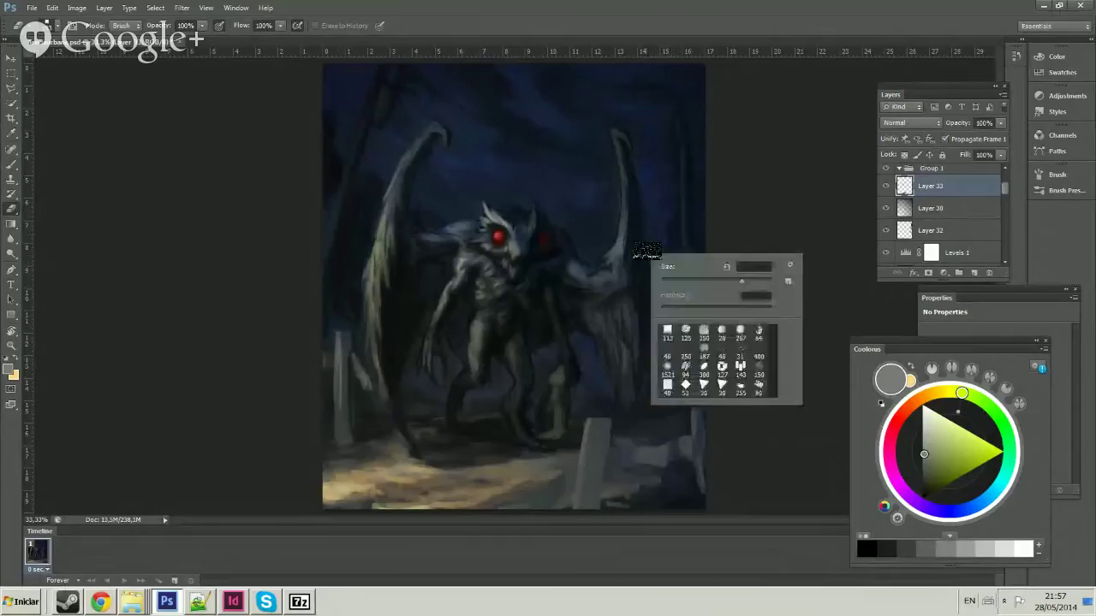
click(683, 214)
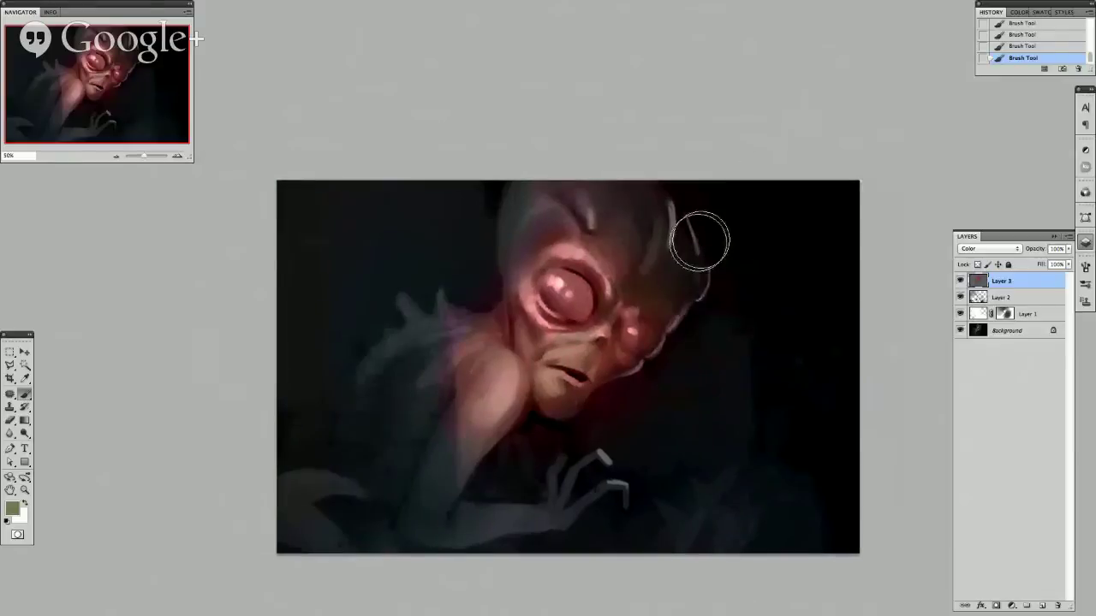
mouse_move(700, 242)
mouse_down()
mouse_move(674, 282)
mouse_move(707, 298)
mouse_up()
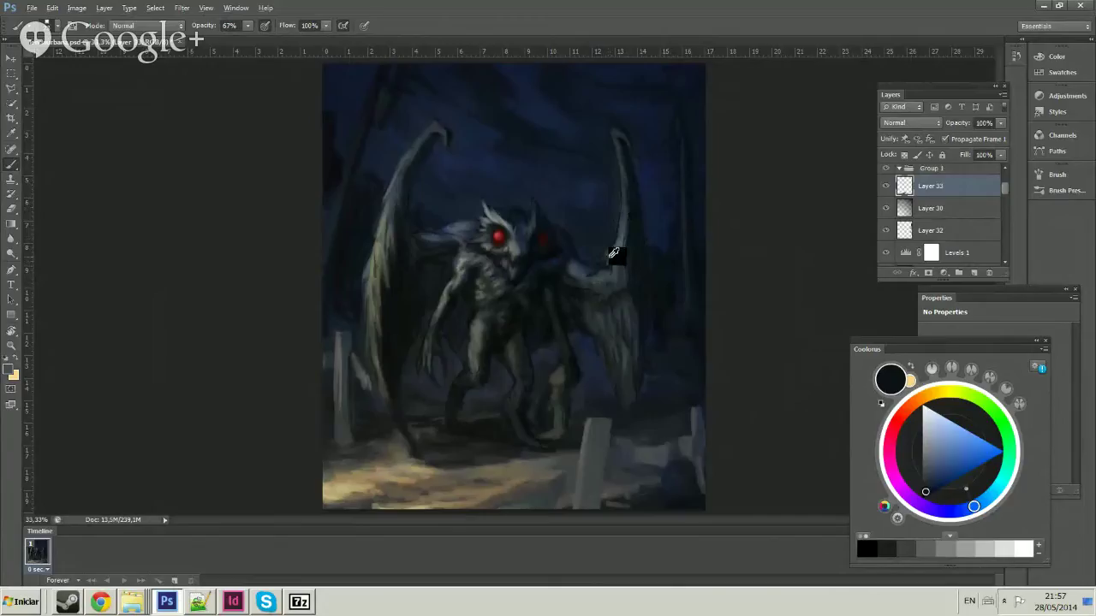
Sample near-black from the wing and shift its hue toward green.
alt+click(610, 257)
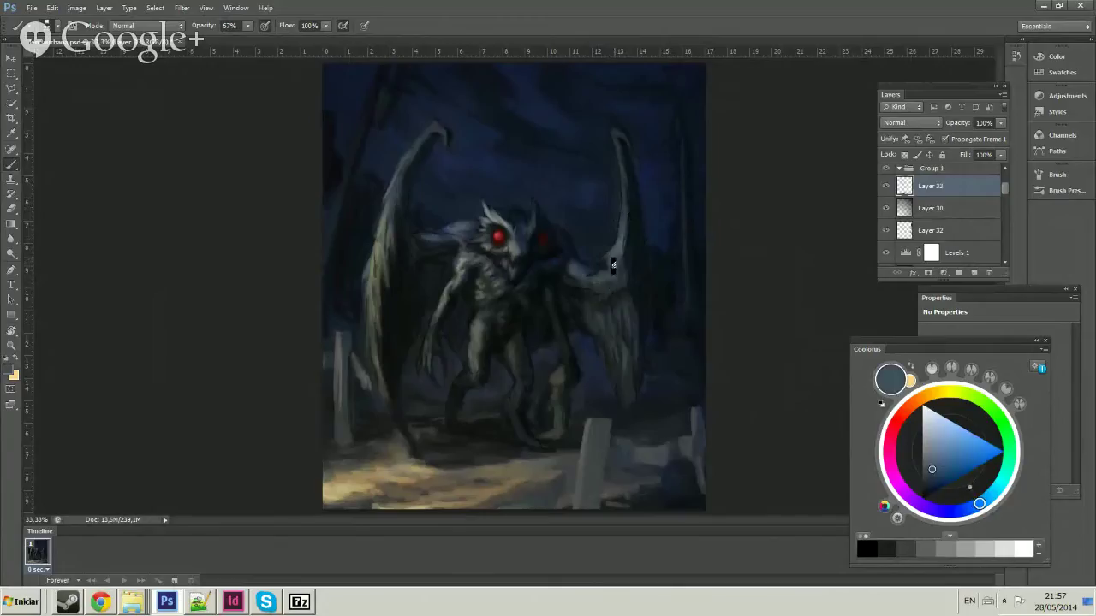
alt+click(606, 264)
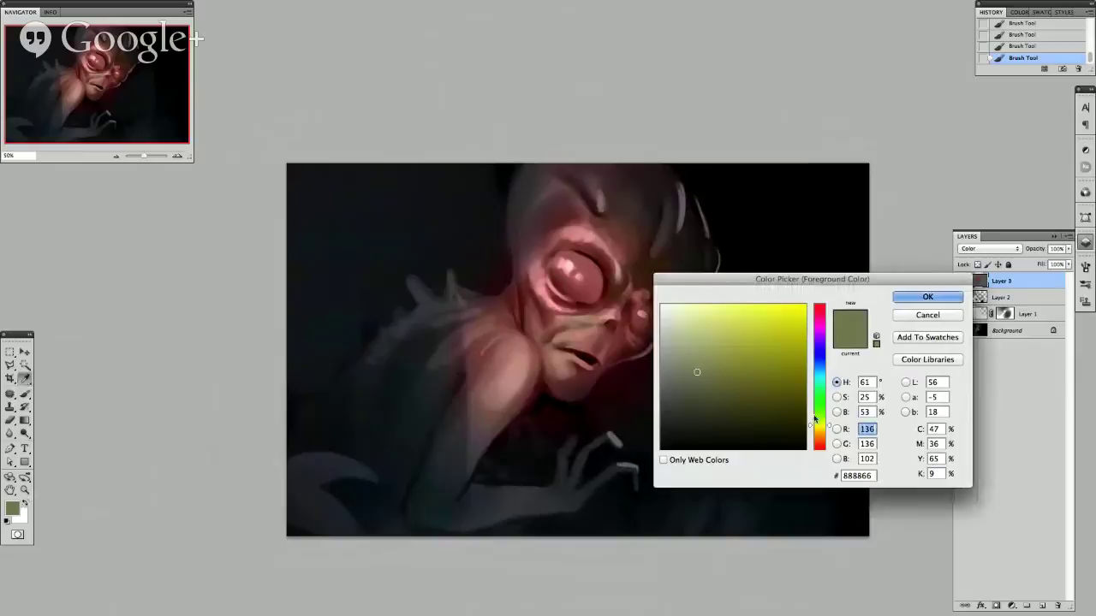
drag(814, 418, 814, 403)
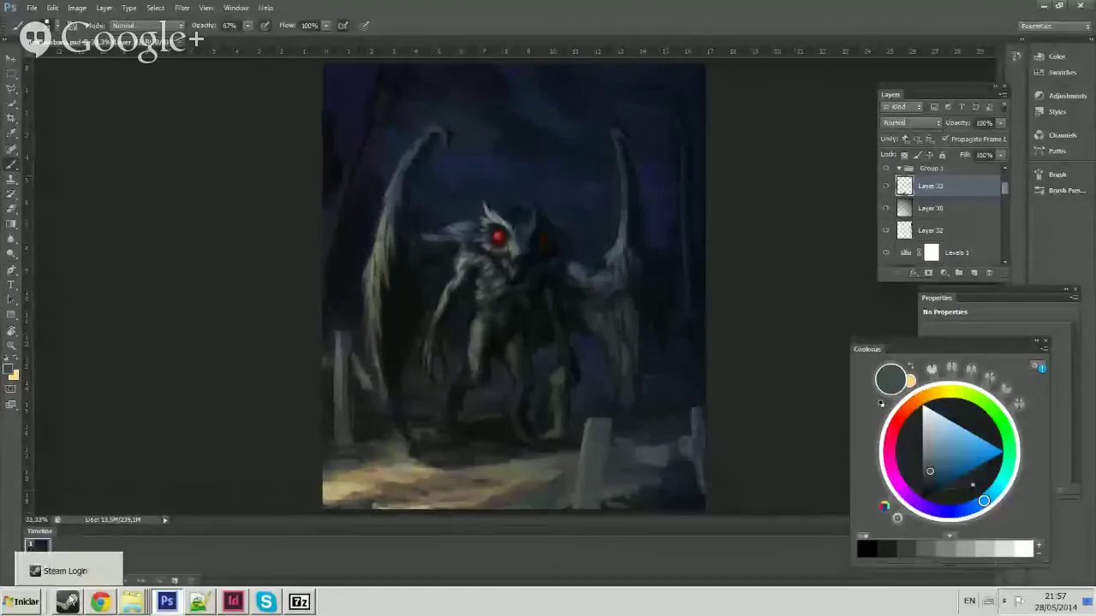
Show the Hangouts broadcast, hide Photoshop's panels, and sample the dark blue-grey stroke colour.
click(100, 602)
click(60, 7)
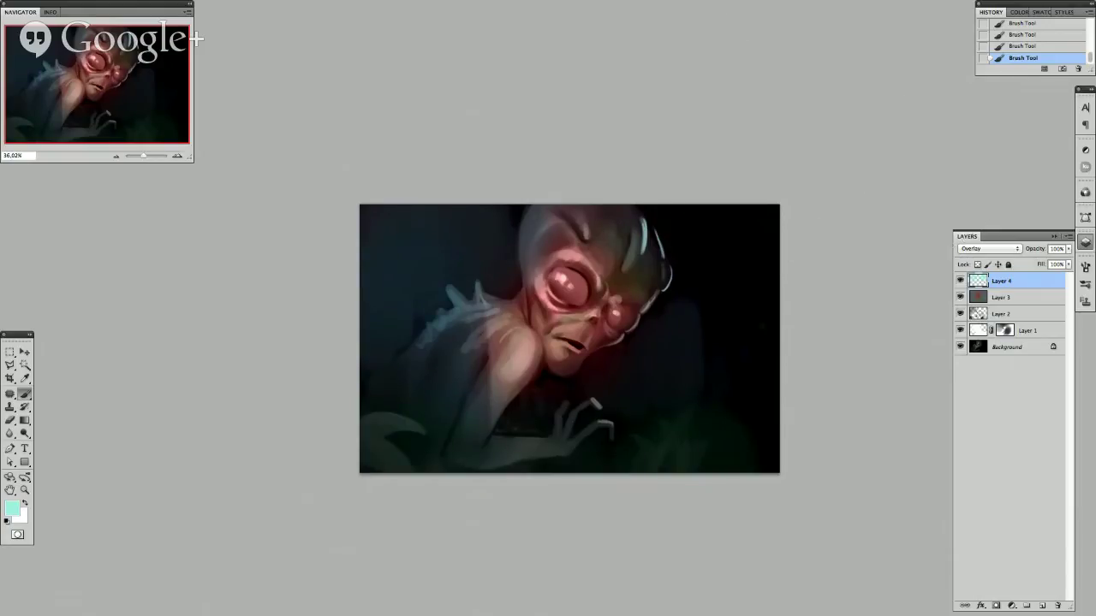
key(Tab)
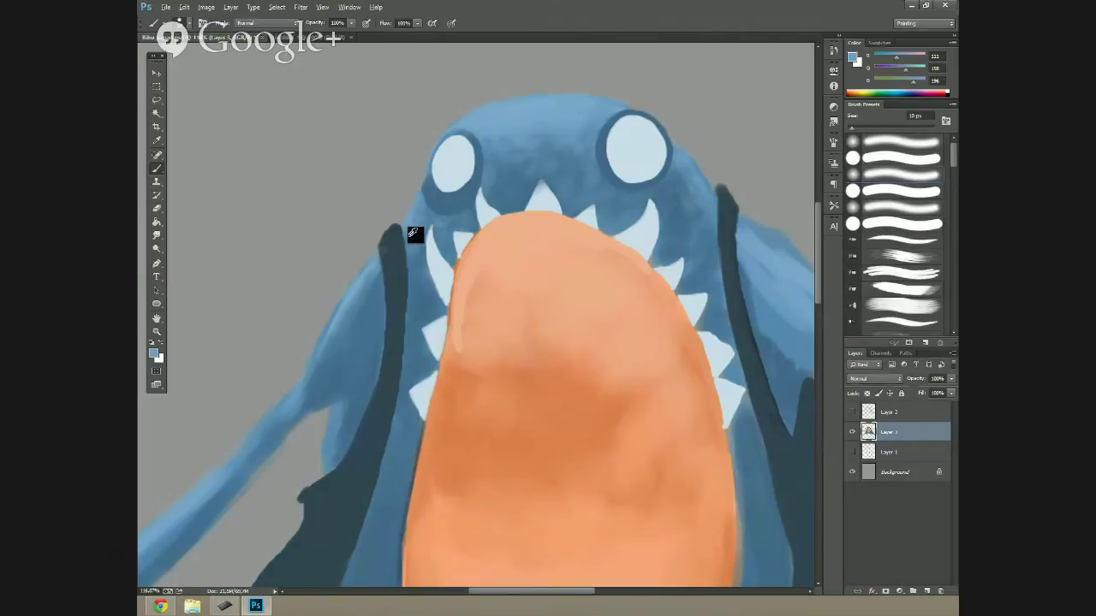
alt+click(410, 239)
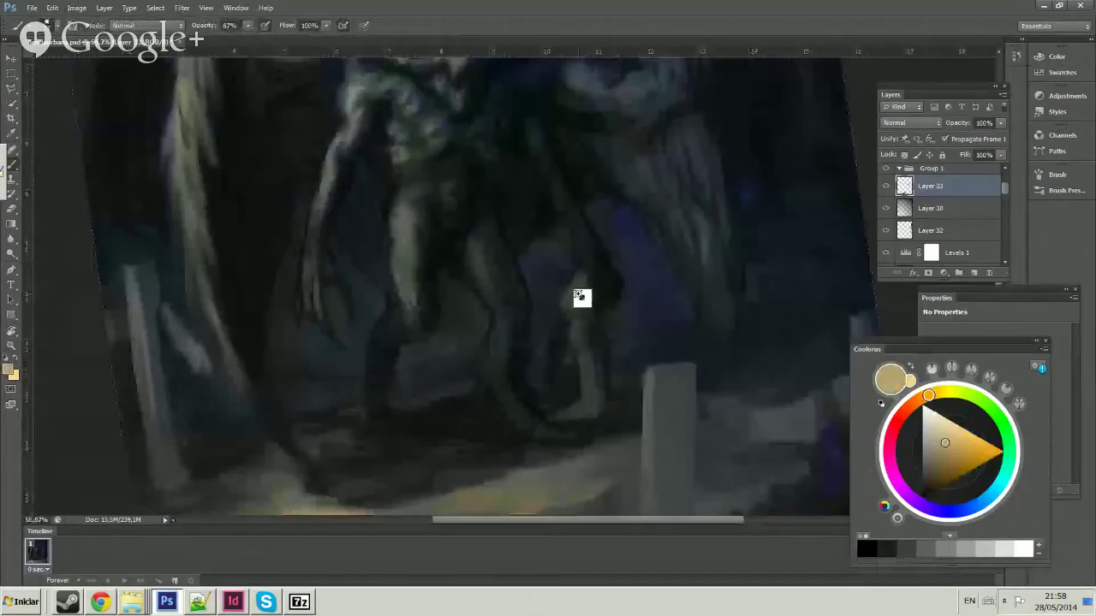
Enlarge the brush to 10 px from the brush presets.
scroll(579, 296, up, 2)
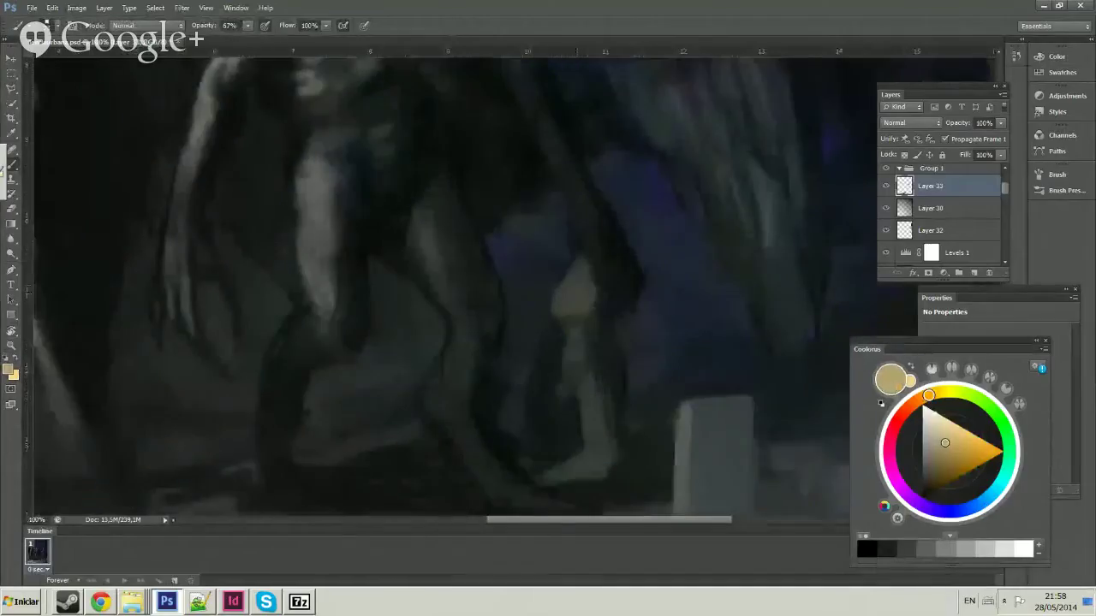
right_click(611, 336)
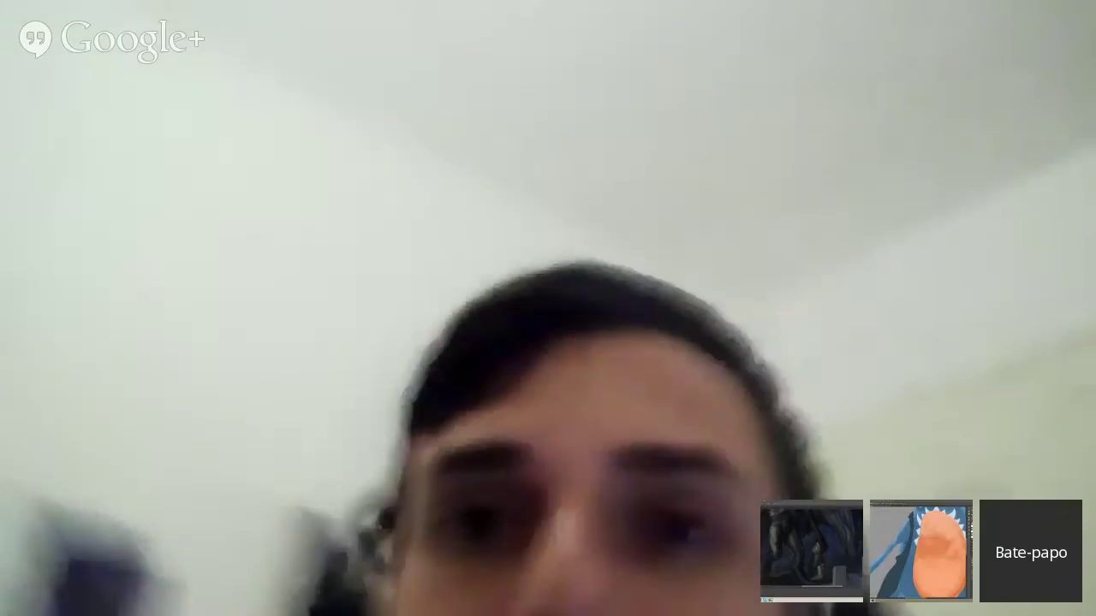
key(bracketright)
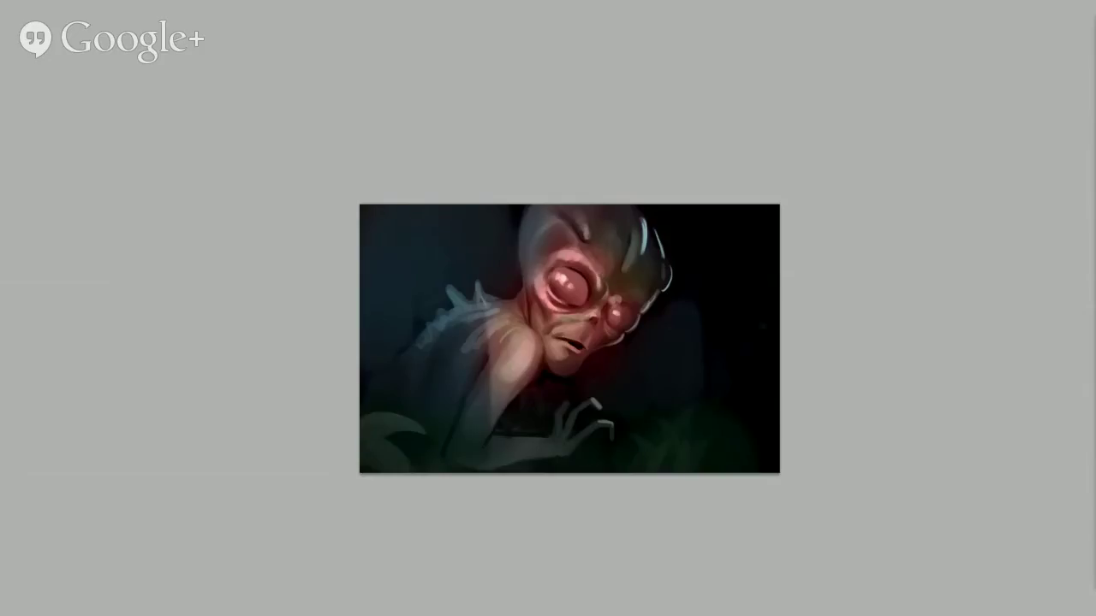
Show the panels and zoom in and out to inspect the red-eyed alien closely.
key(Tab)
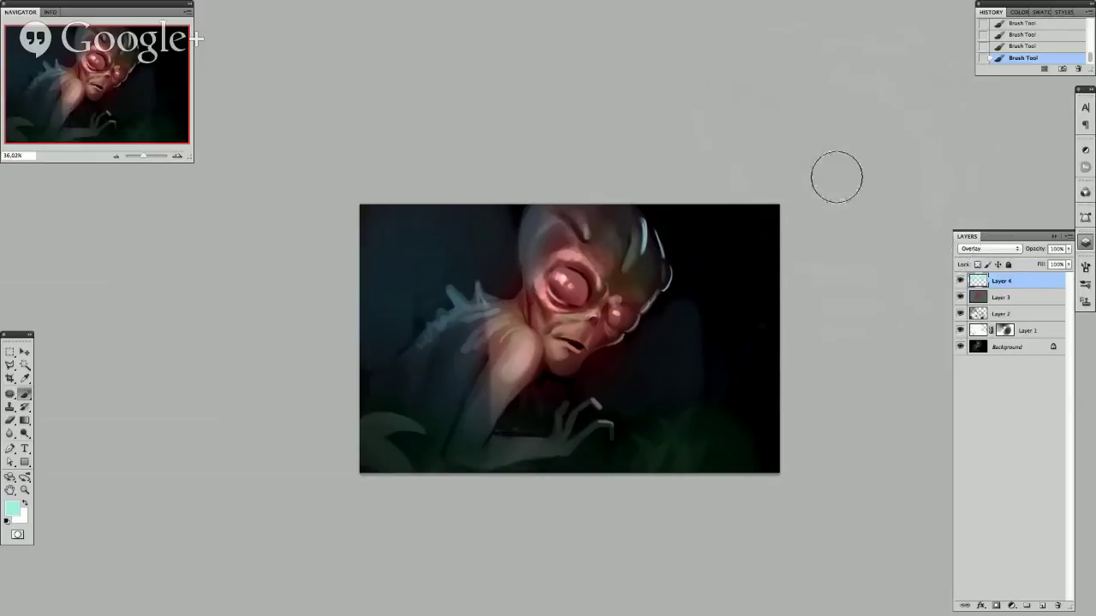
key(ctrl+plus)
scroll(839, 173, down, 3)
scroll(840, 172, up, 1)
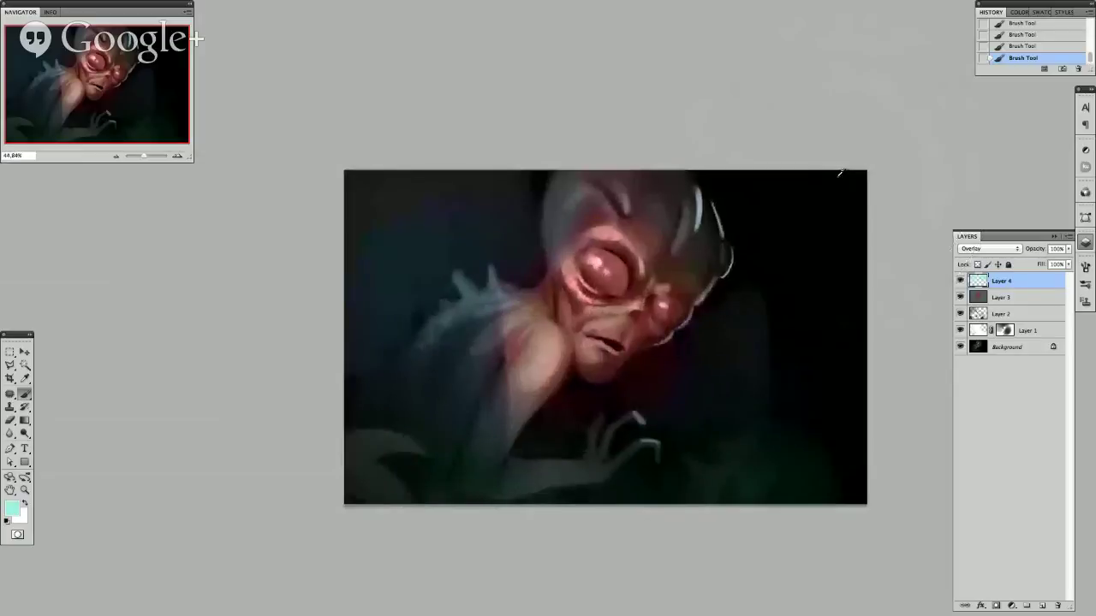
scroll(839, 172, down, 1)
scroll(839, 173, up, 1)
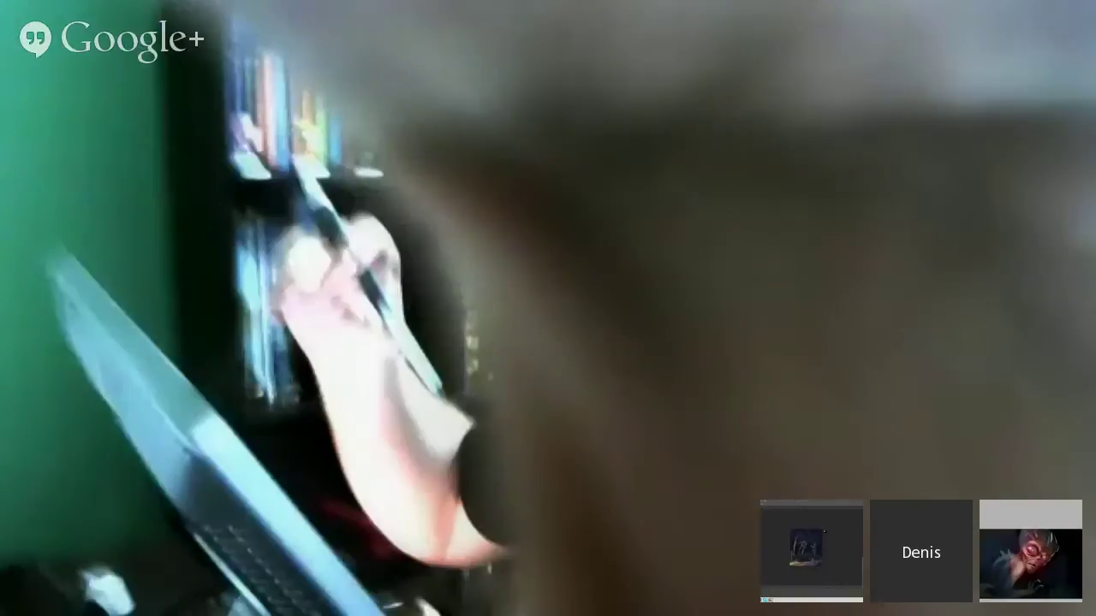
scroll(839, 173, up, 3)
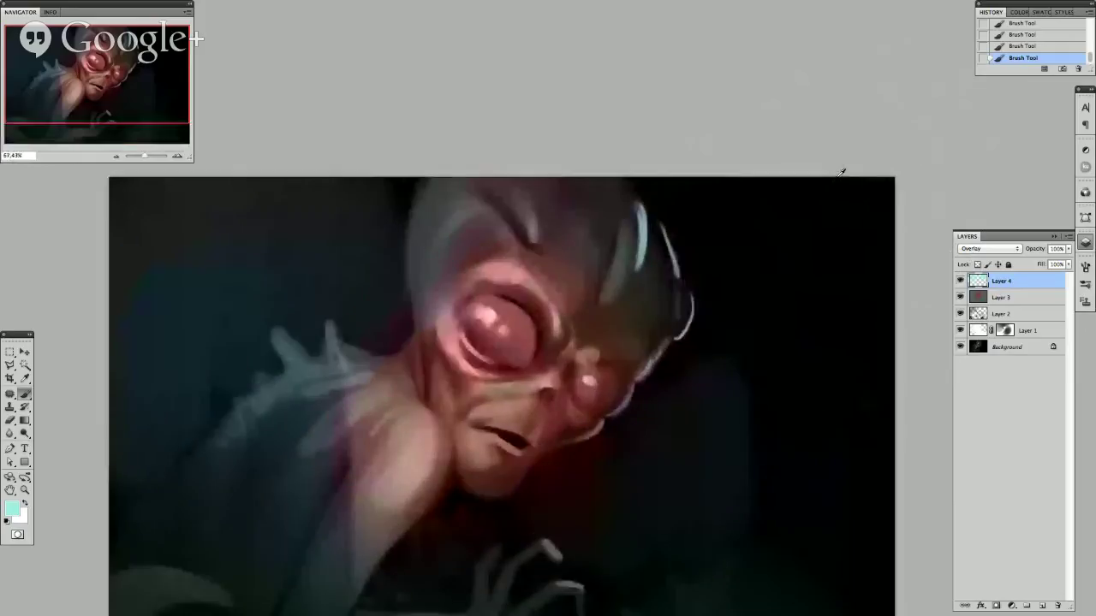
scroll(839, 173, up, 1)
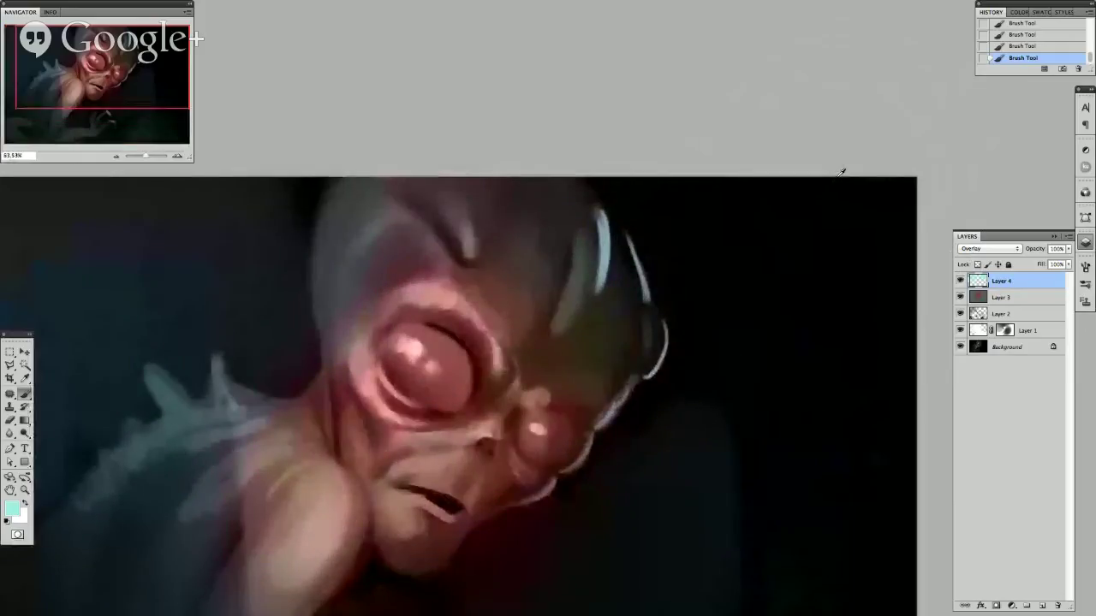
scroll(840, 173, down, 4)
scroll(839, 172, up, 1)
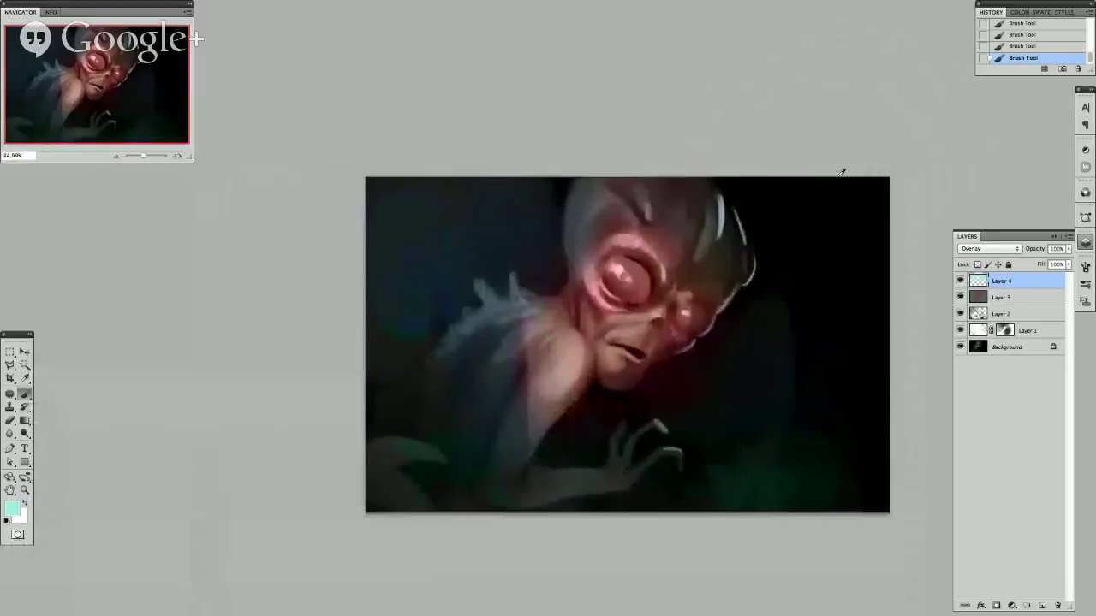
scroll(839, 173, down, 1)
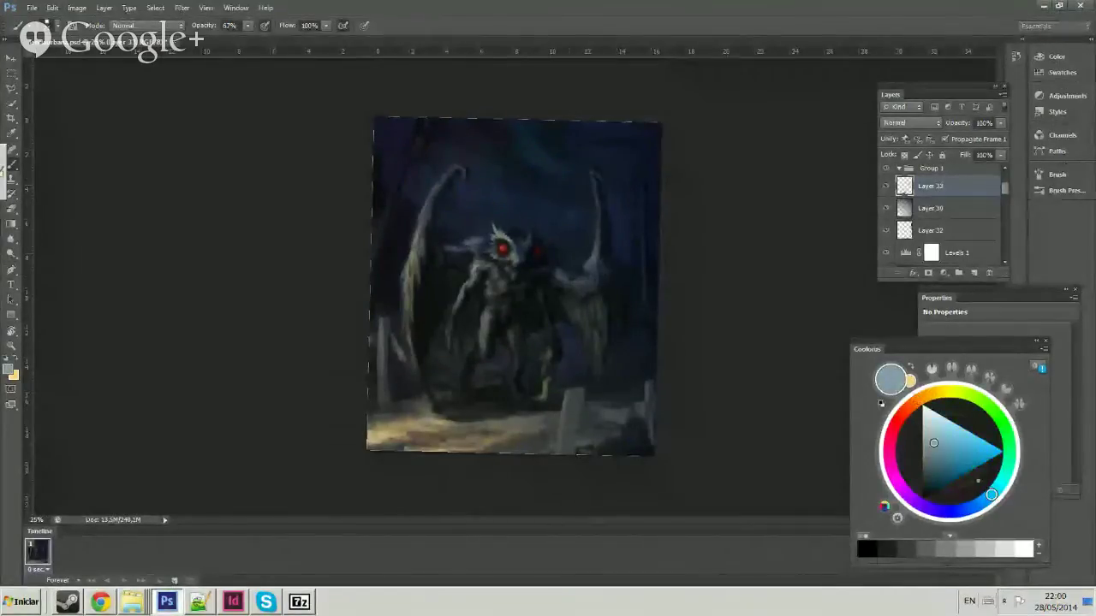
Sample a near-black paint colour from the gravestone area.
alt+click(571, 389)
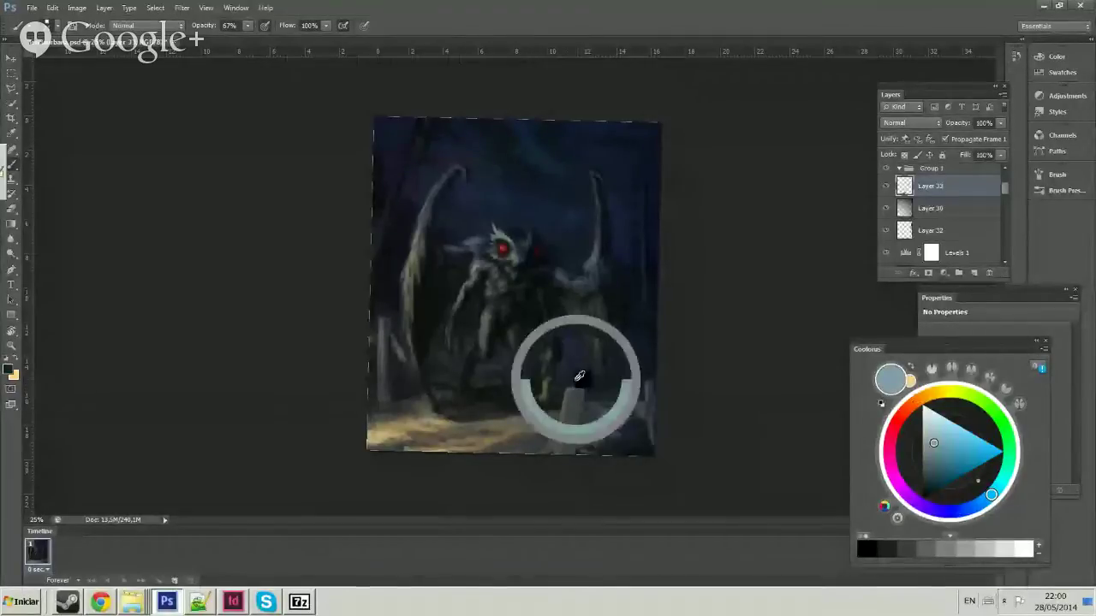
alt+click(581, 392)
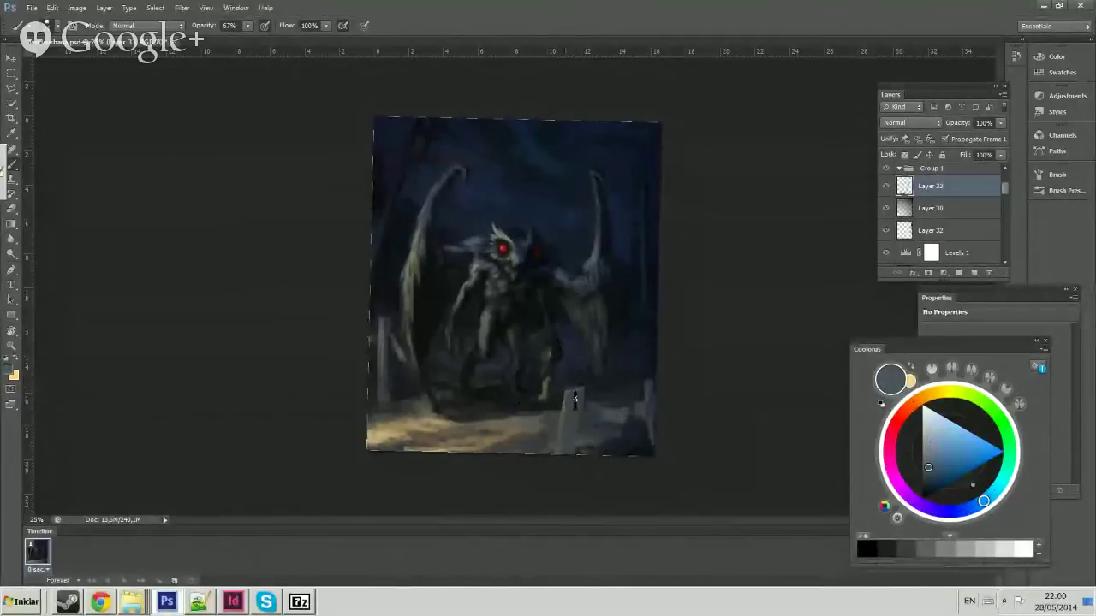
alt+click(574, 395)
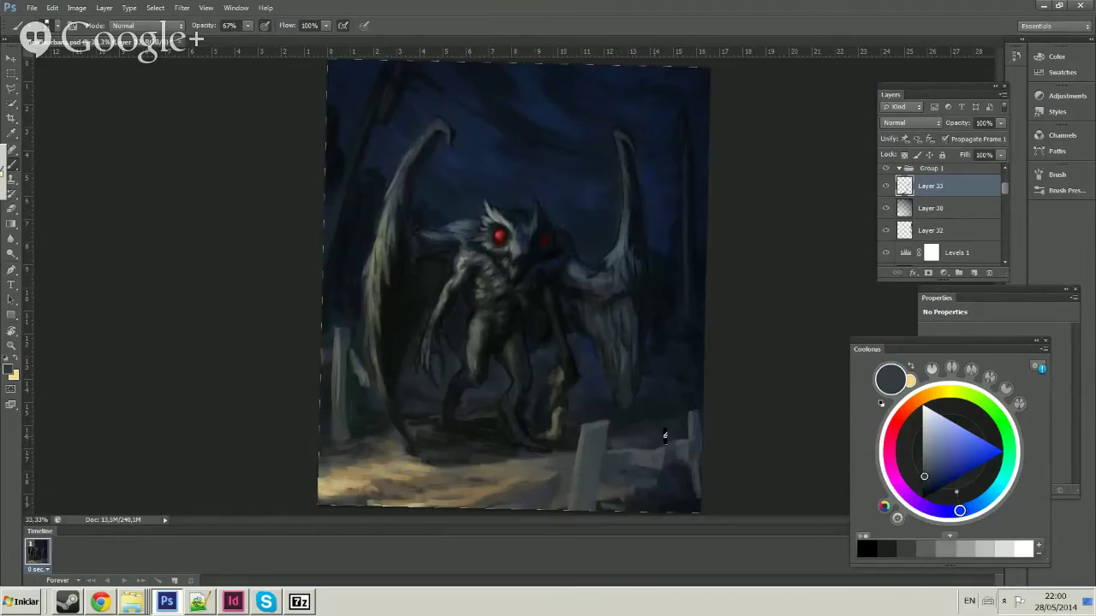
Zoom back into the mothman painting, adjust brush presets, and reposition the alien painting.
scroll(587, 305, down, 3)
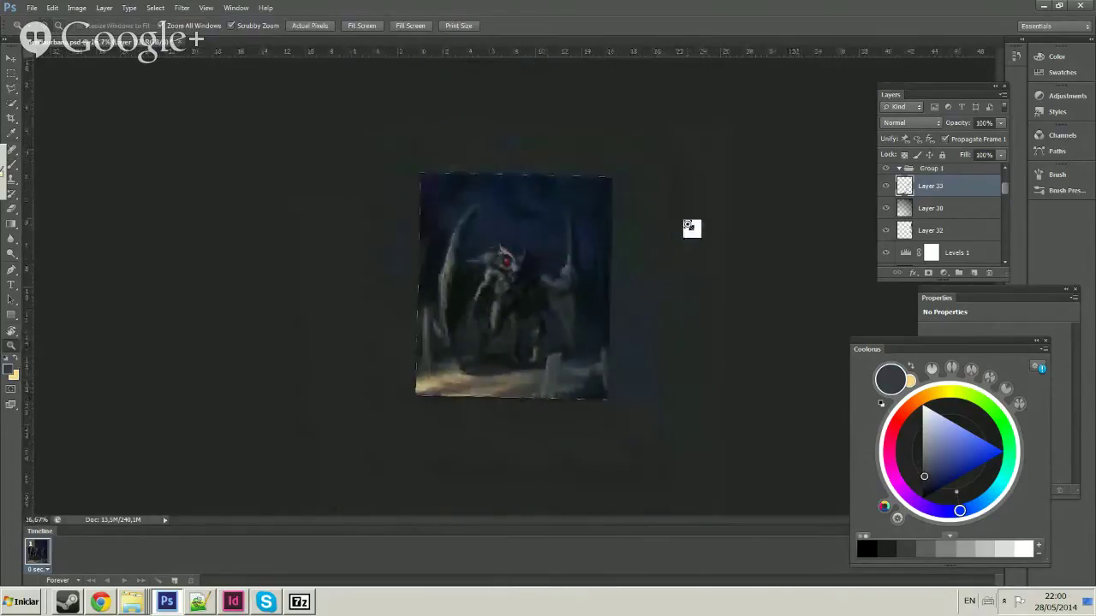
key(ctrl+plus)
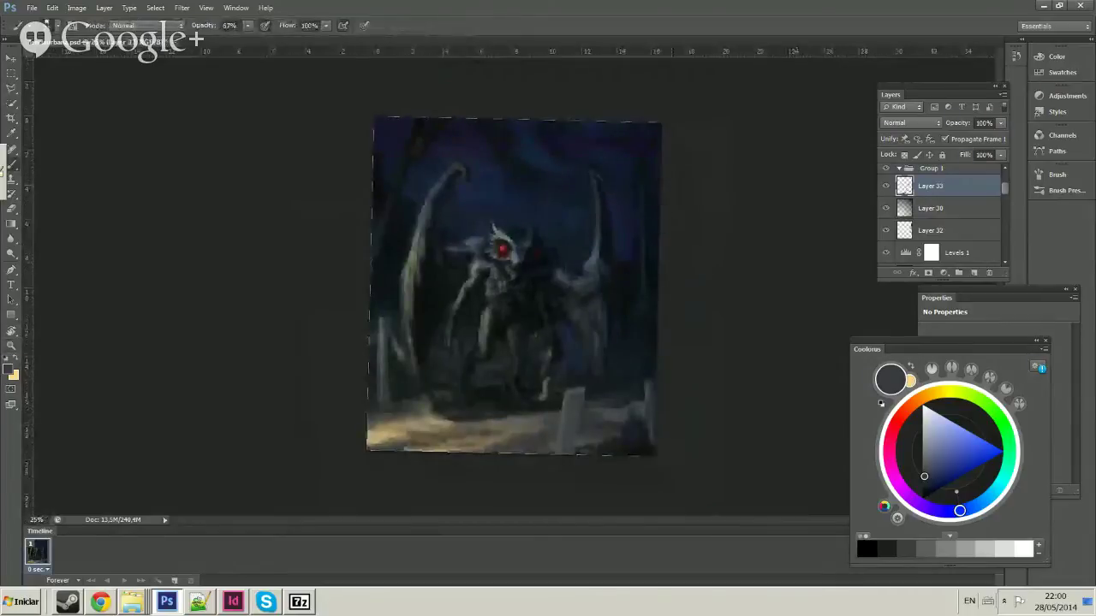
right_click(633, 299)
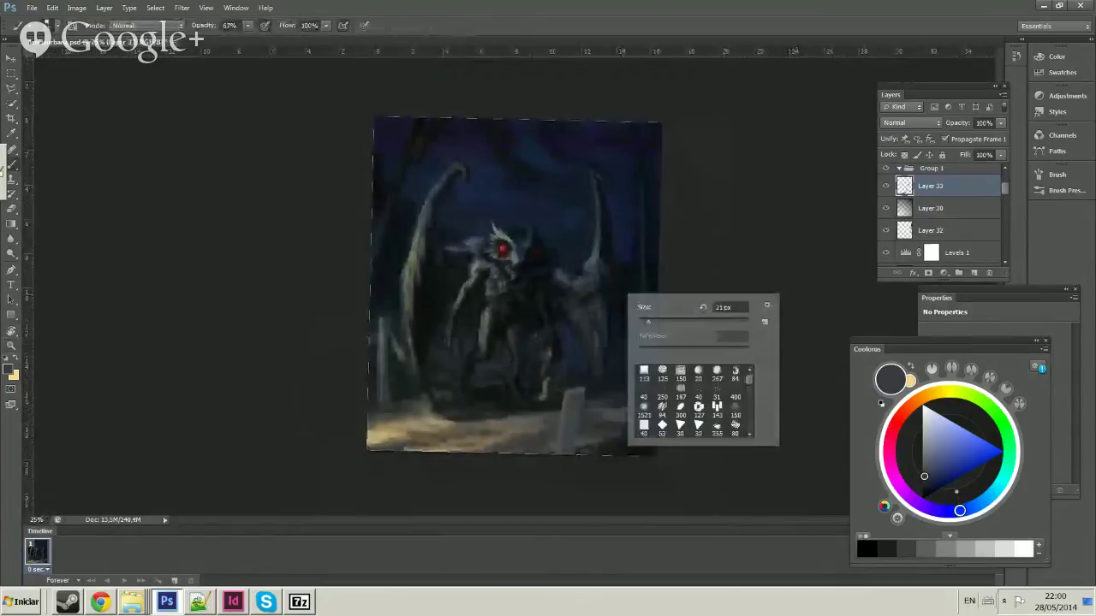
alt+click(560, 274)
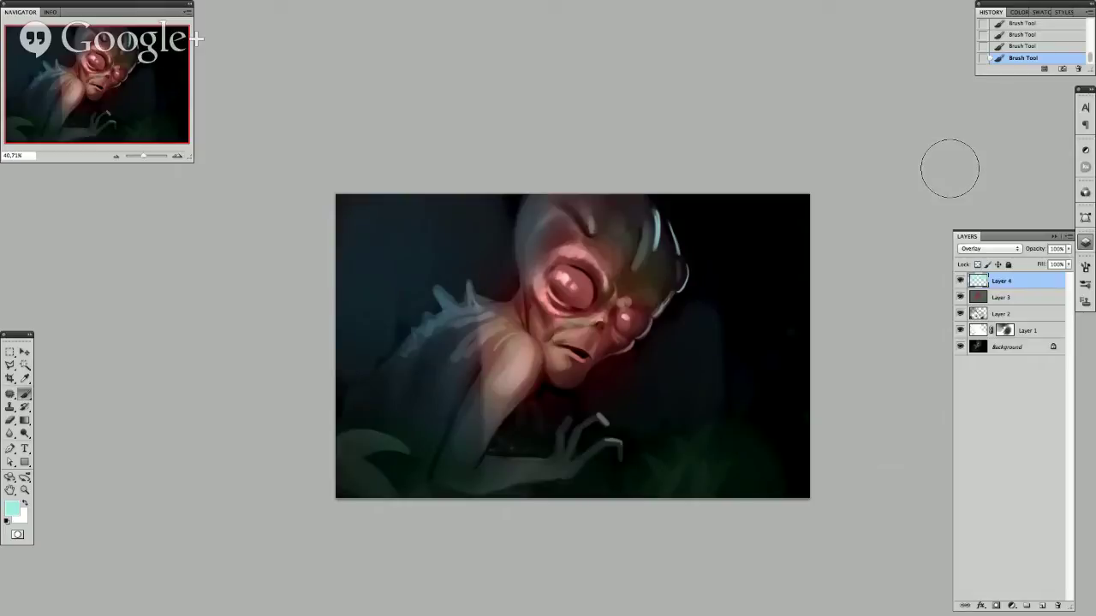
drag(880, 328, 905, 357)
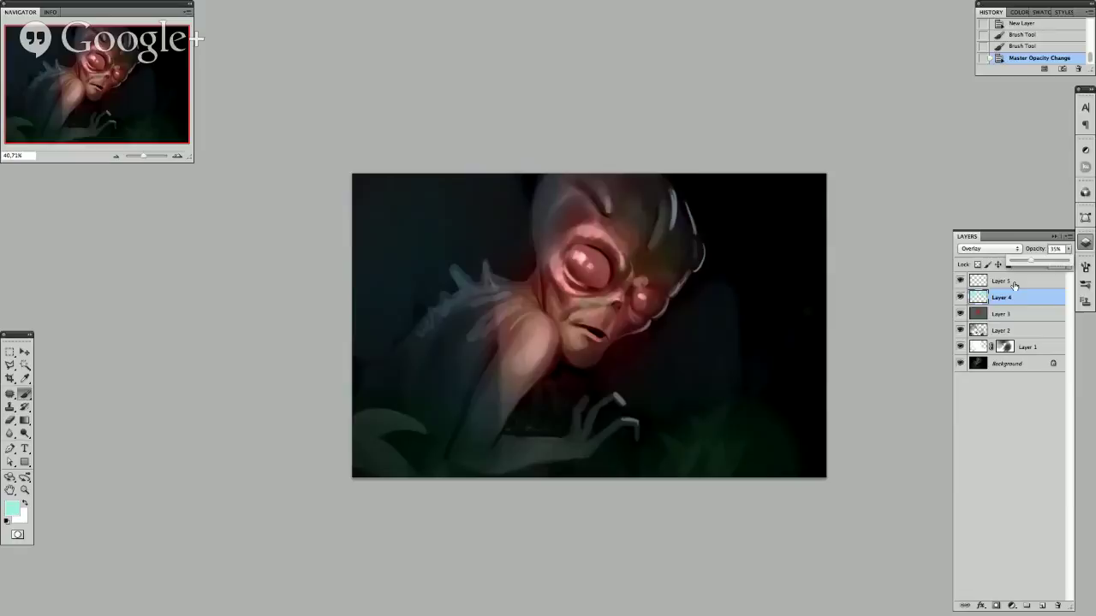
Select Layer 5 and choose a brush size from the brush preset picker.
click(1014, 286)
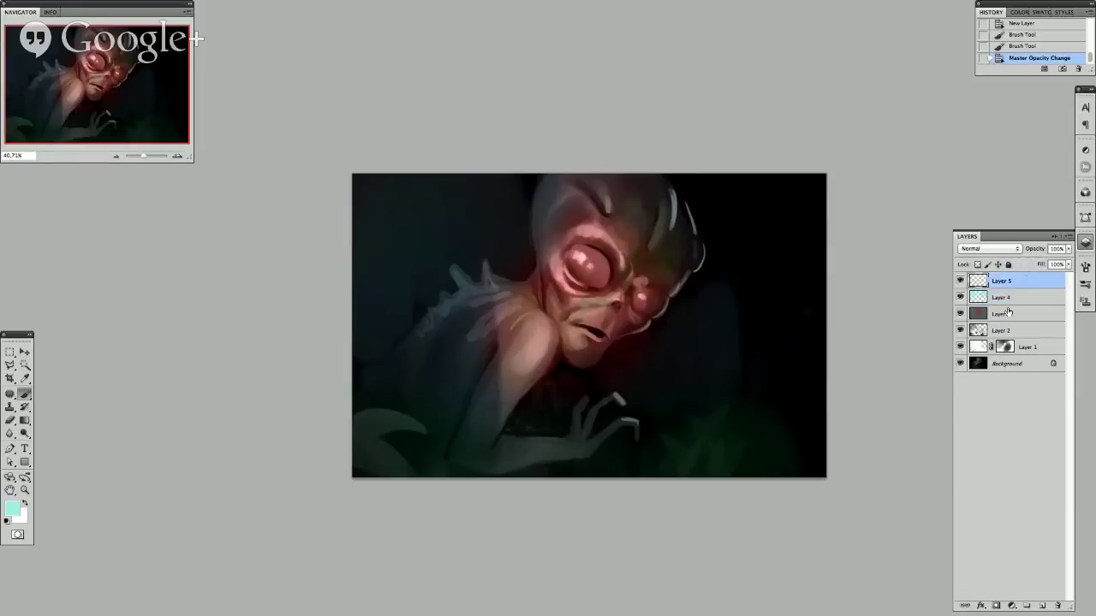
drag(755, 397, 799, 409)
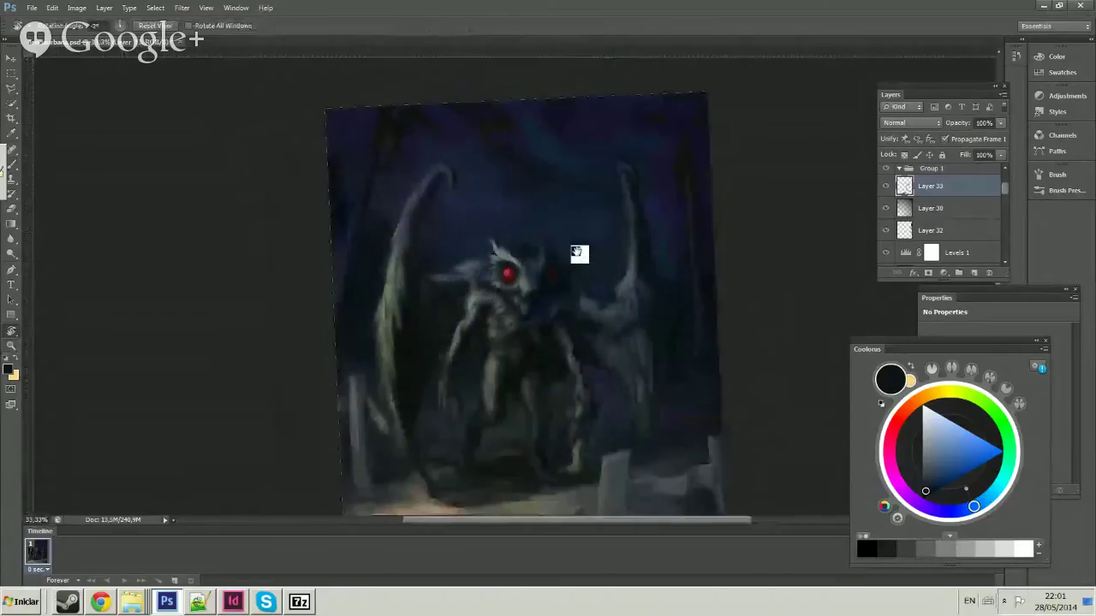
scroll(582, 245, up, 3)
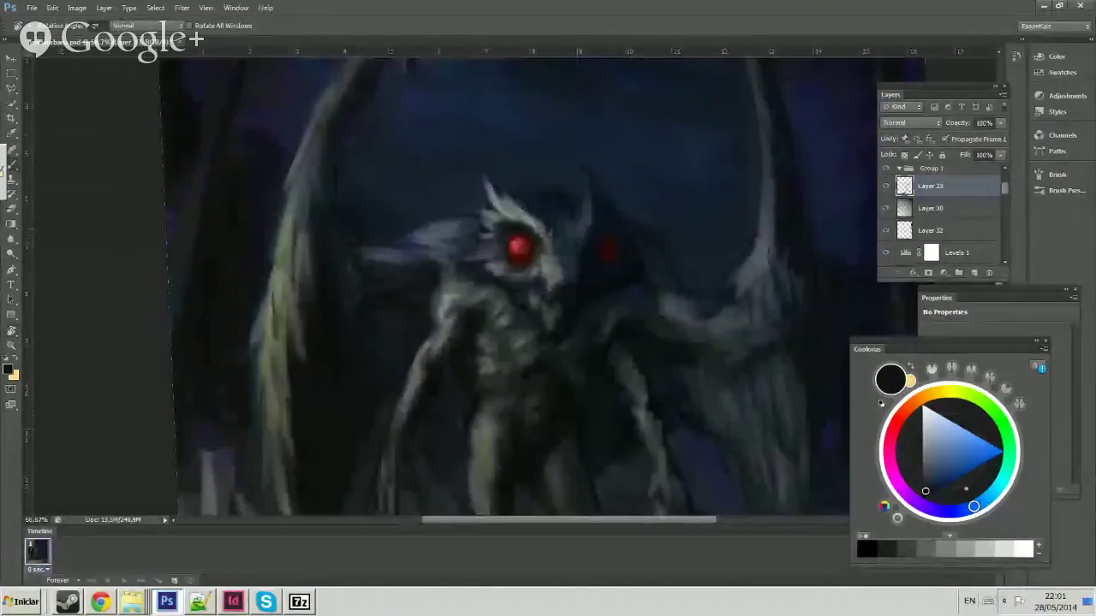
right_click(608, 219)
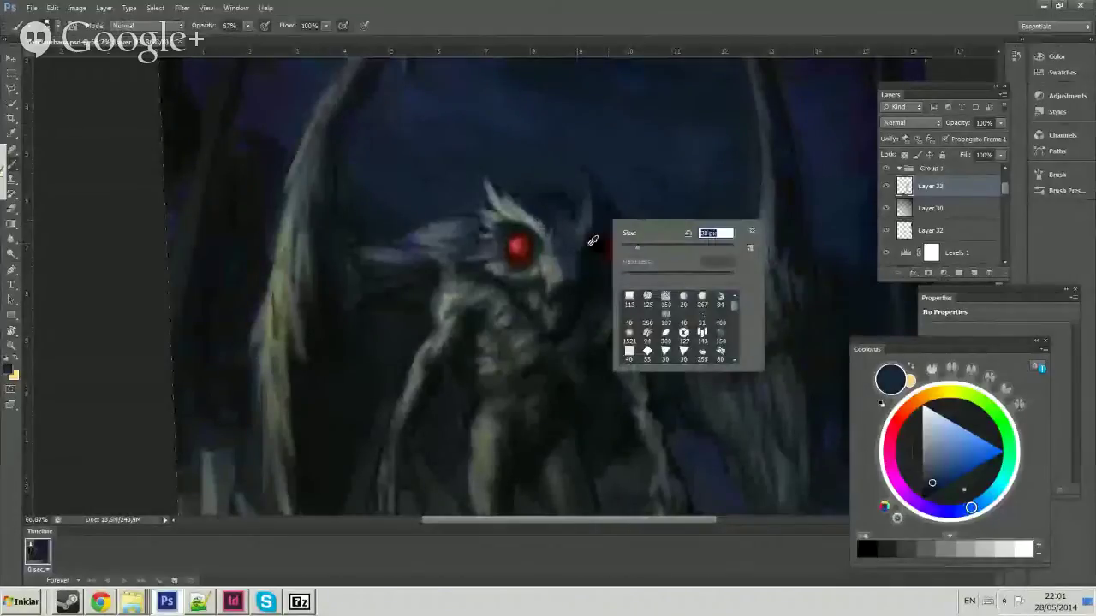
key(Return)
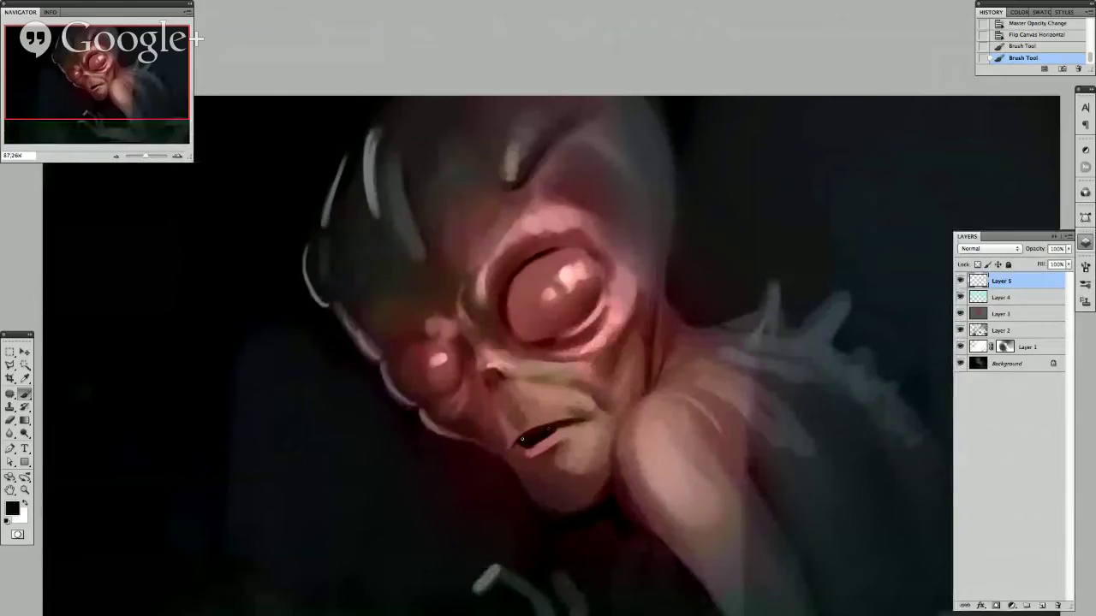
Paint over the alien's mouth and shoulder, resizing the brush between strokes.
drag(521, 440, 561, 425)
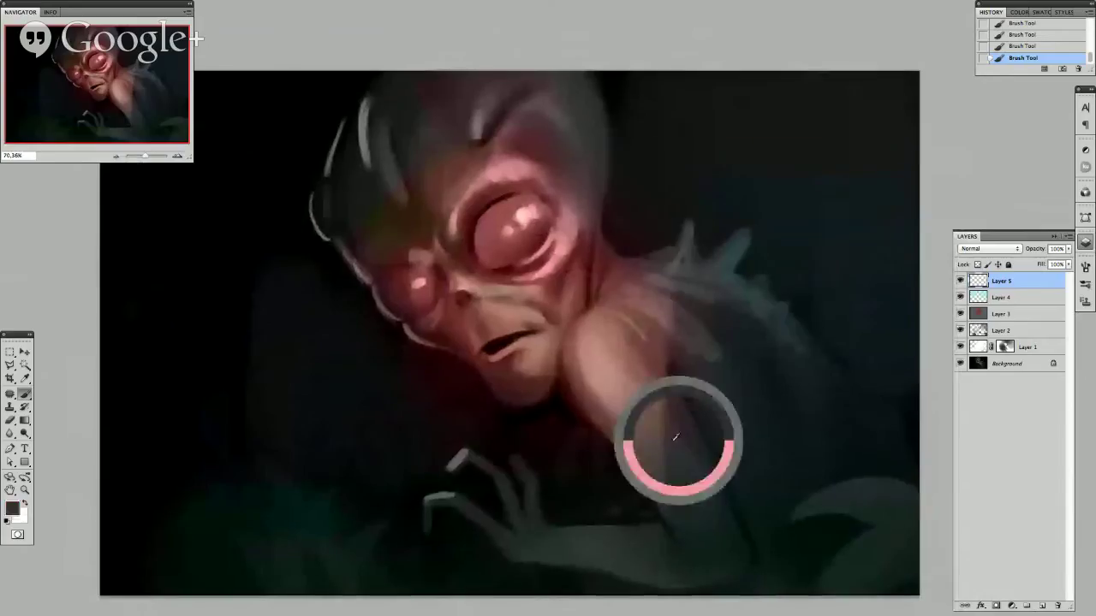
drag(675, 437, 653, 452)
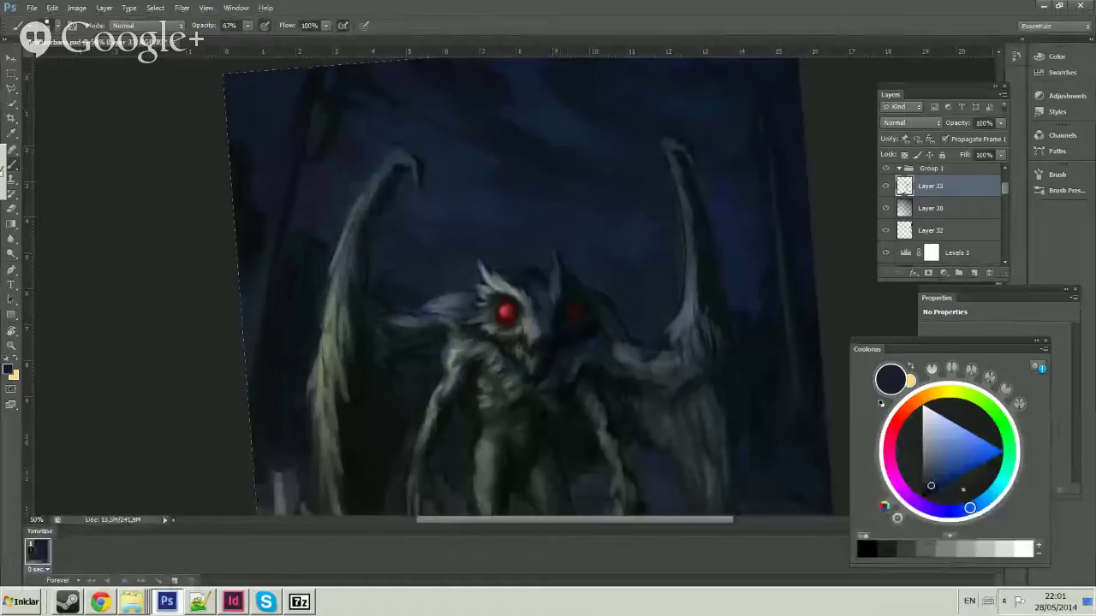
drag(557, 248, 565, 264)
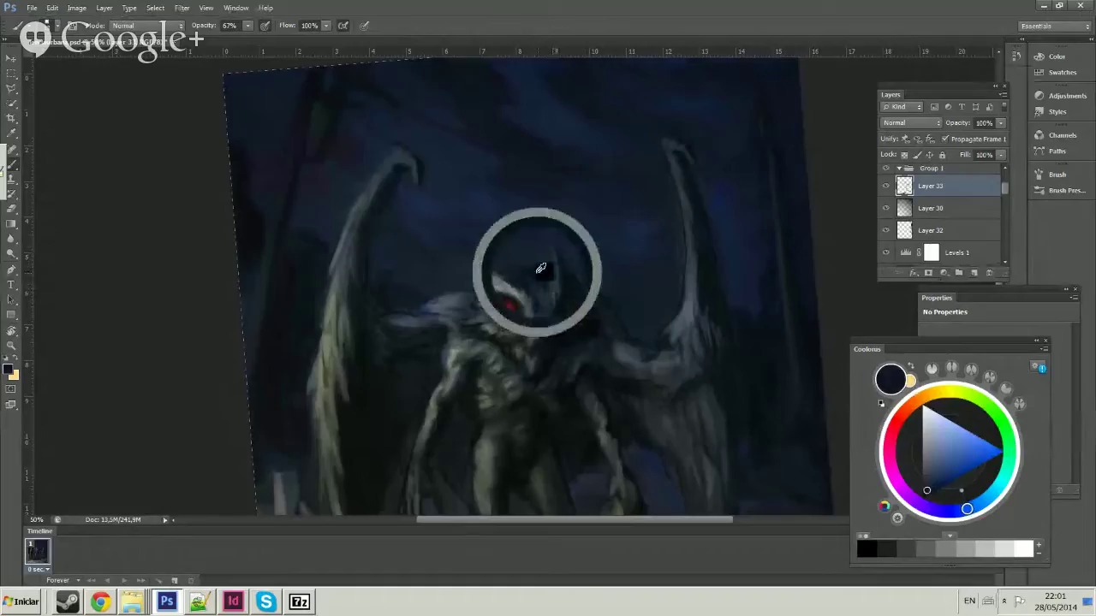
drag(539, 245, 541, 248)
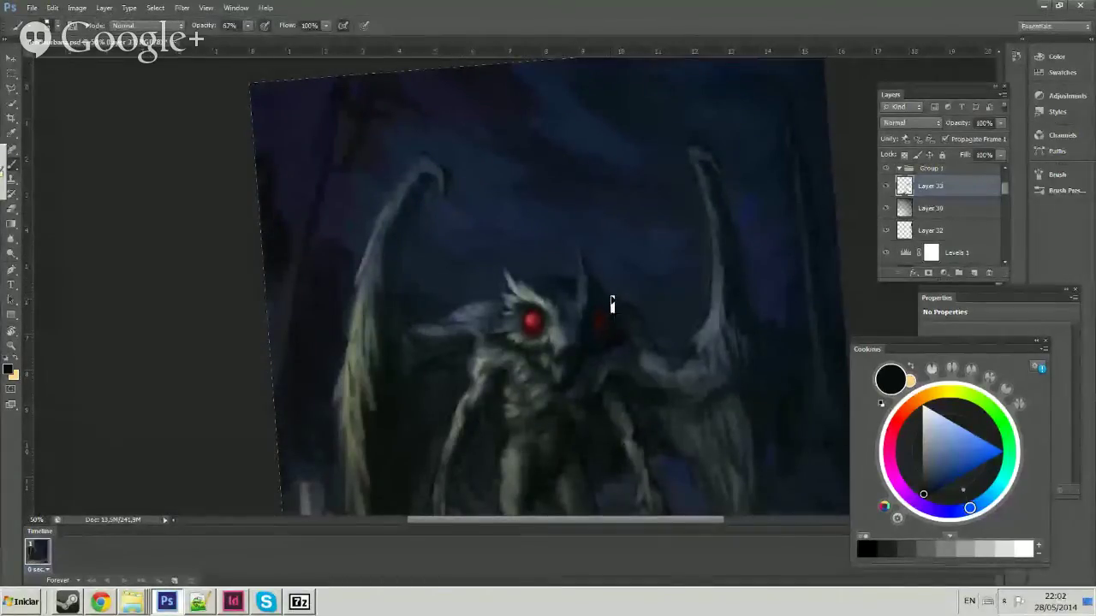
Fine-tune the brush size and rotate the canvas view, then return to the Brush Tool.
drag(607, 259, 615, 263)
drag(615, 263, 616, 265)
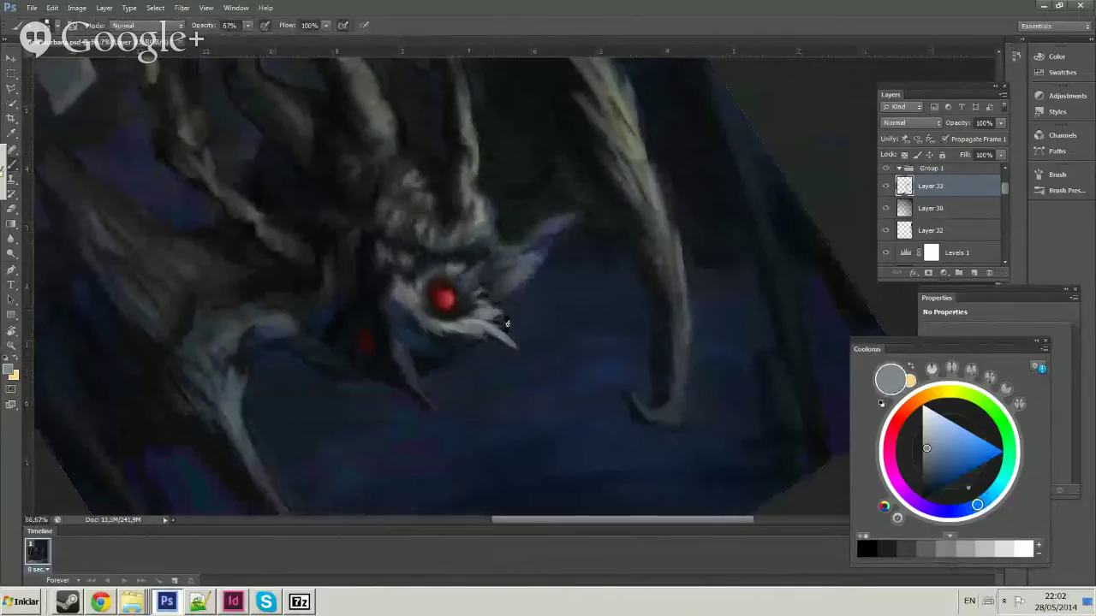
drag(505, 325, 445, 291)
key(r)
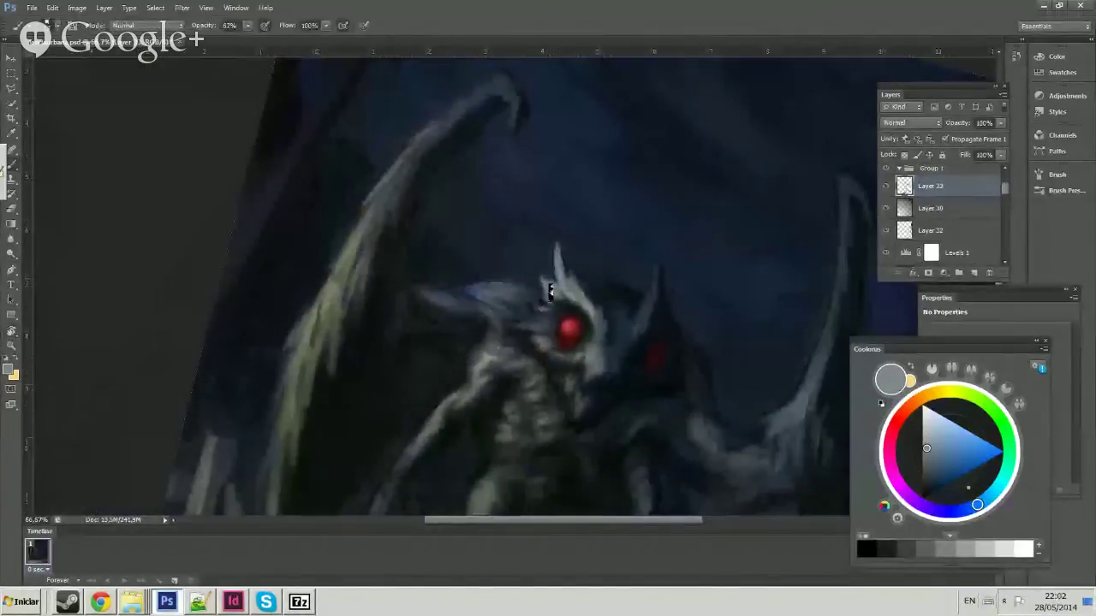
drag(548, 291, 539, 243)
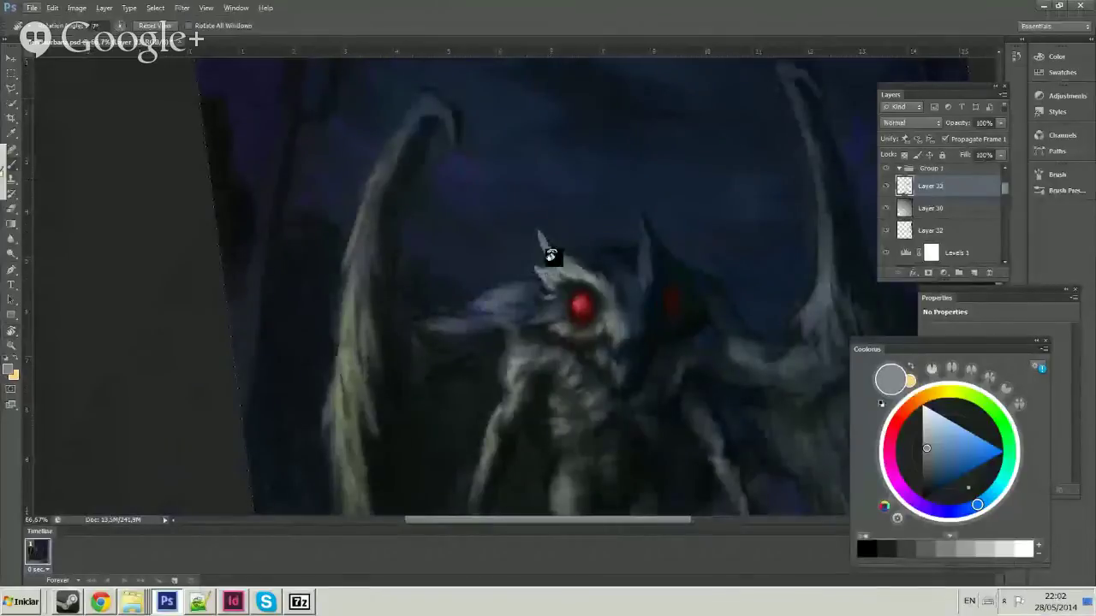
key(b)
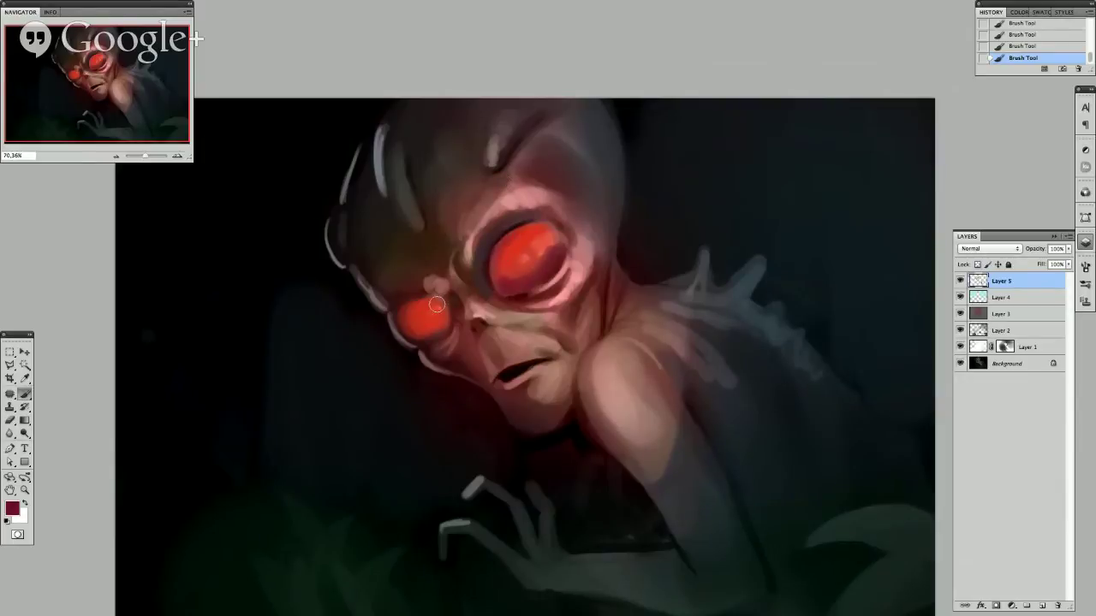
Paint red glow into the alien's smaller eye and sample orange from the mouth shading.
mouse_move(433, 330)
mouse_down()
mouse_move(417, 298)
mouse_move(403, 303)
mouse_move(412, 339)
mouse_move(454, 312)
mouse_up()
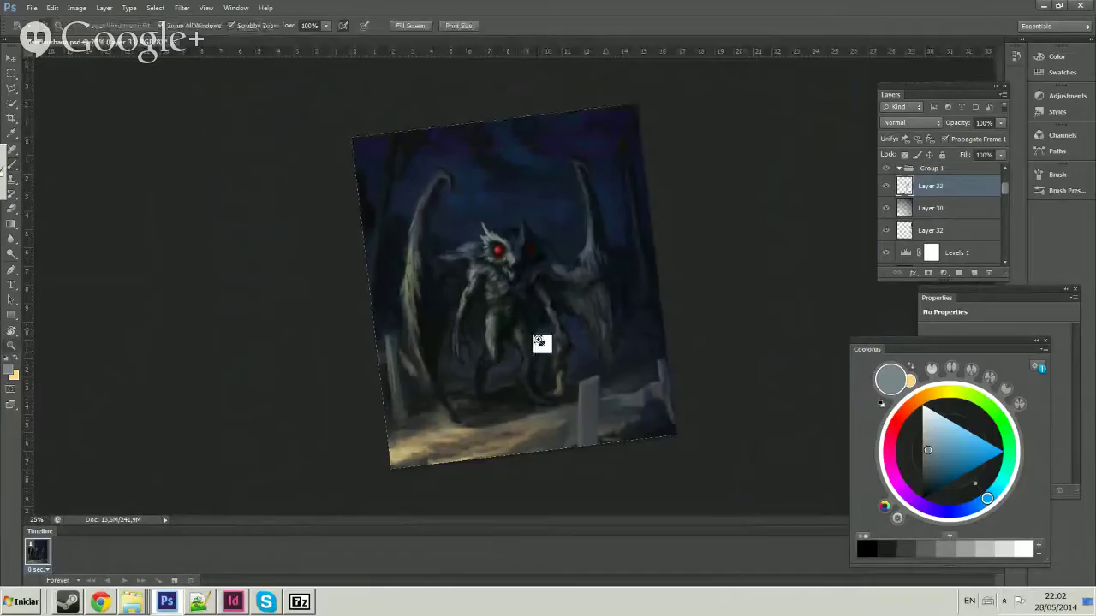
mouse_move(542, 342)
mouse_down()
mouse_move(577, 200)
mouse_move(537, 197)
mouse_move(520, 225)
mouse_up()
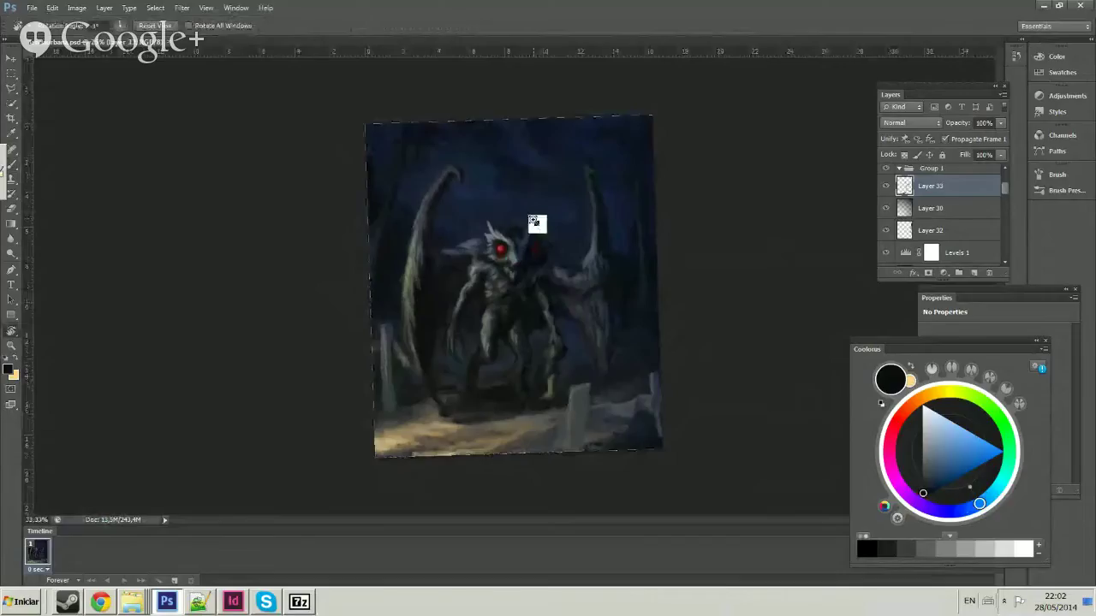
drag(533, 220, 591, 176)
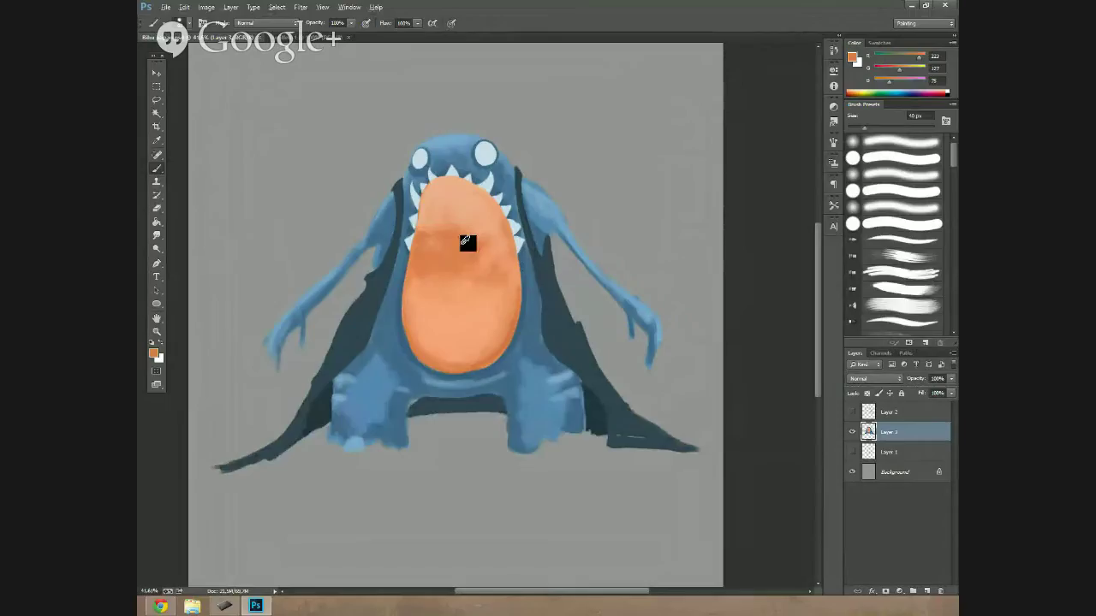
alt+click(466, 243)
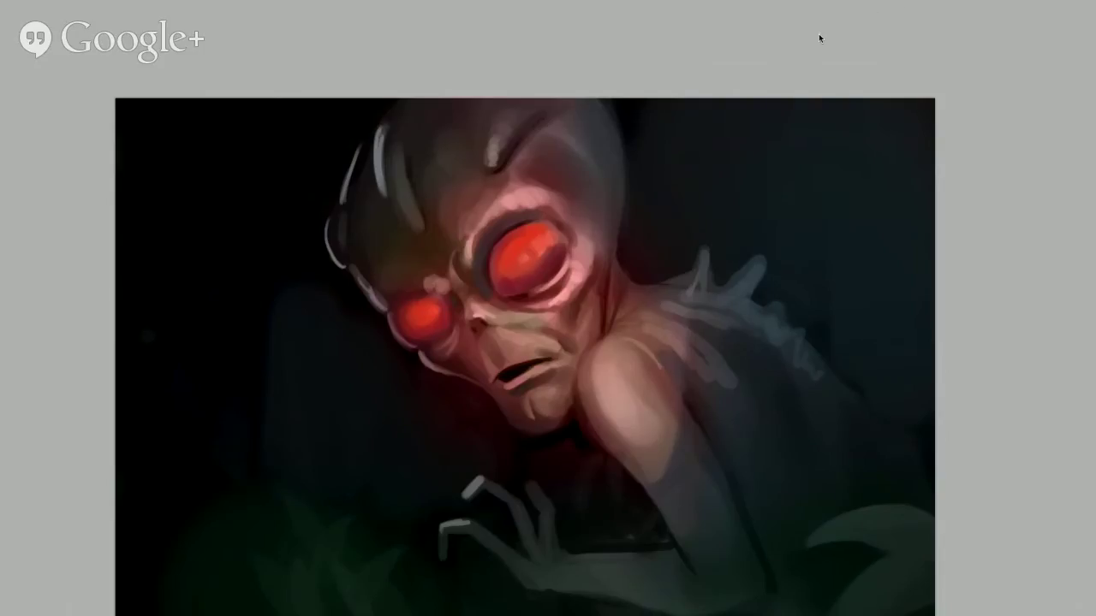
key(Tab)
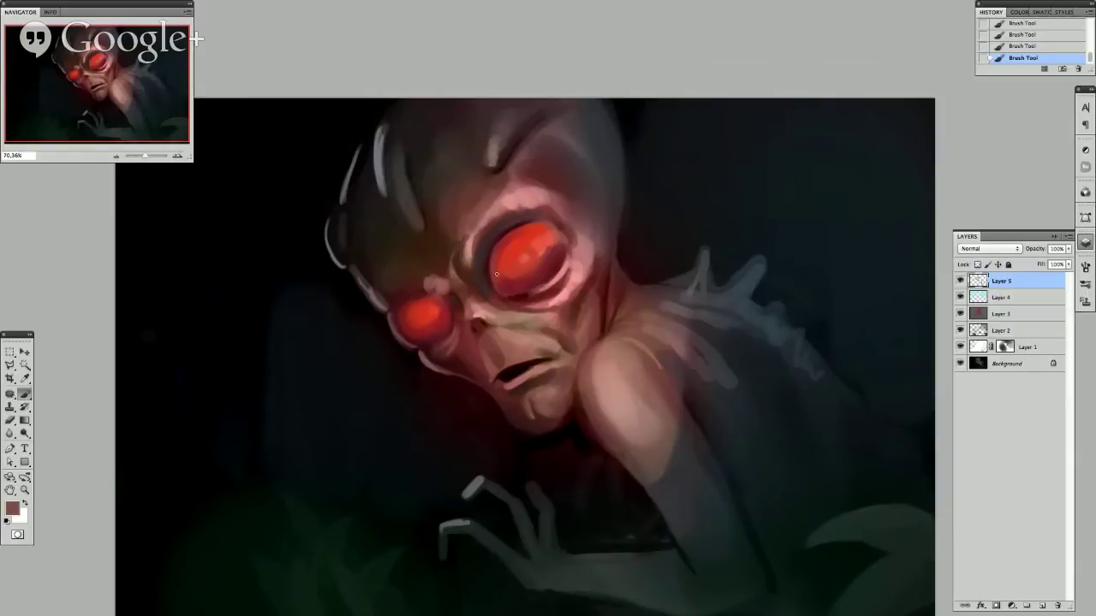
scroll(495, 274, down, 1)
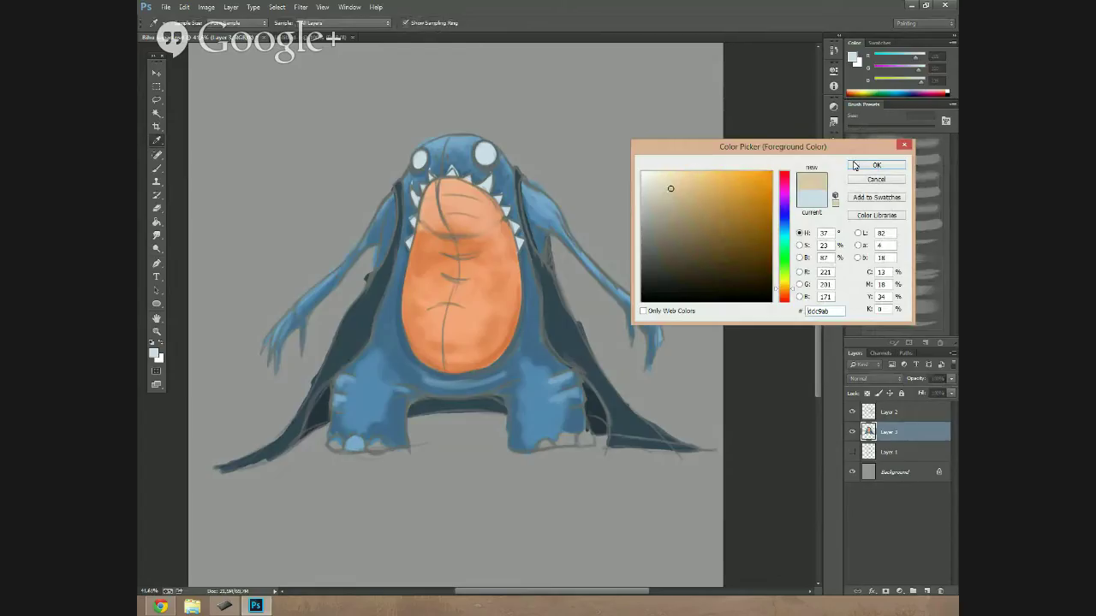
Confirm pale cream, paint toenail highlights and claw outlines on both feet, then zoom out.
click(875, 165)
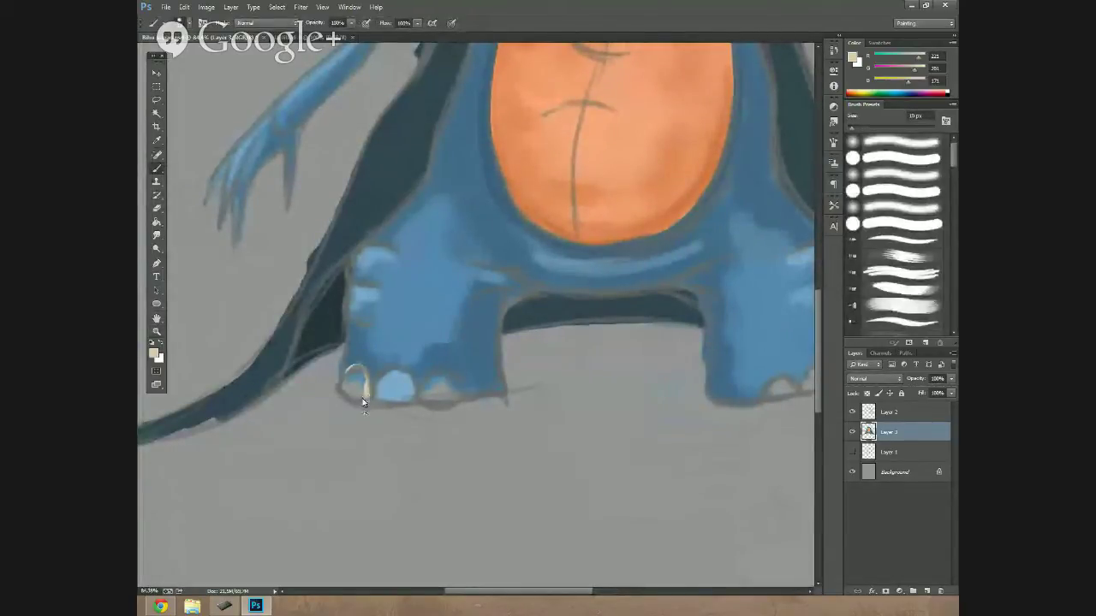
drag(363, 398, 352, 369)
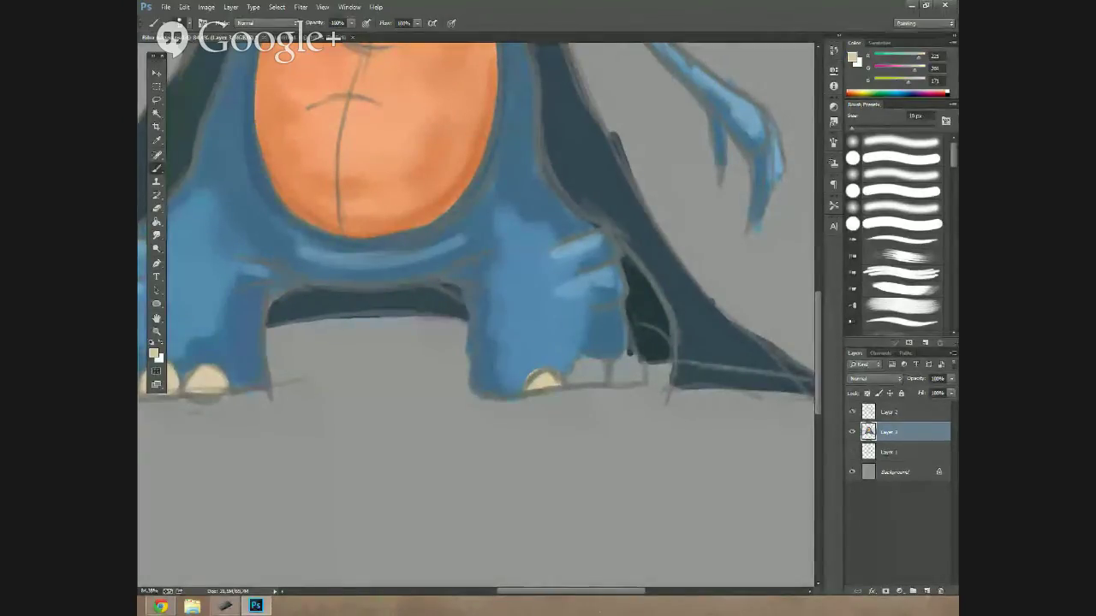
mouse_move(577, 362)
mouse_down()
mouse_move(604, 386)
mouse_move(564, 392)
mouse_move(582, 359)
mouse_up()
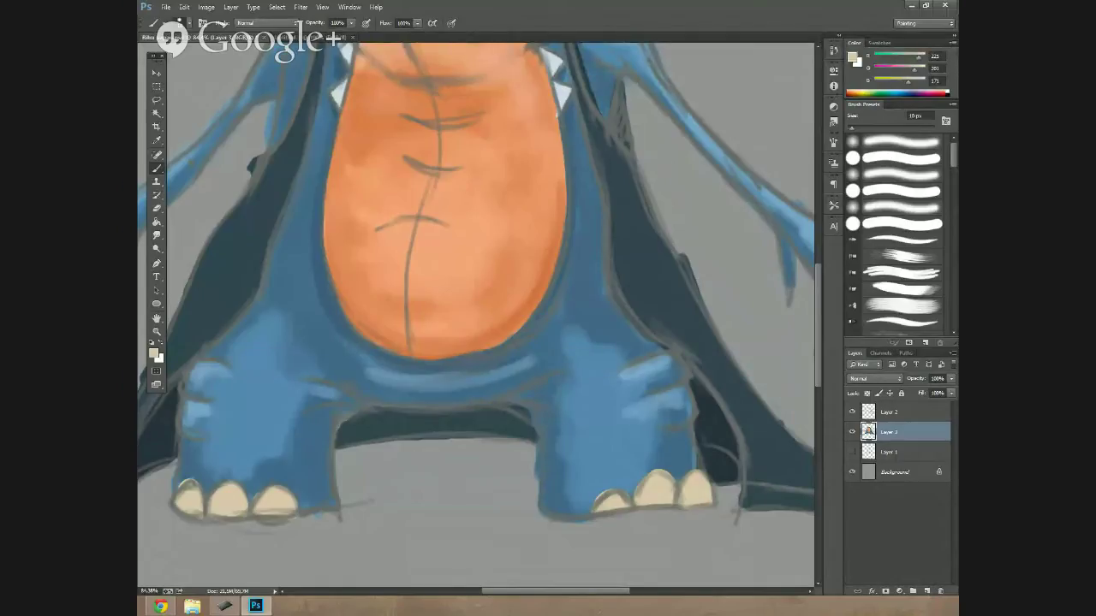
drag(506, 214, 545, 397)
key(z)
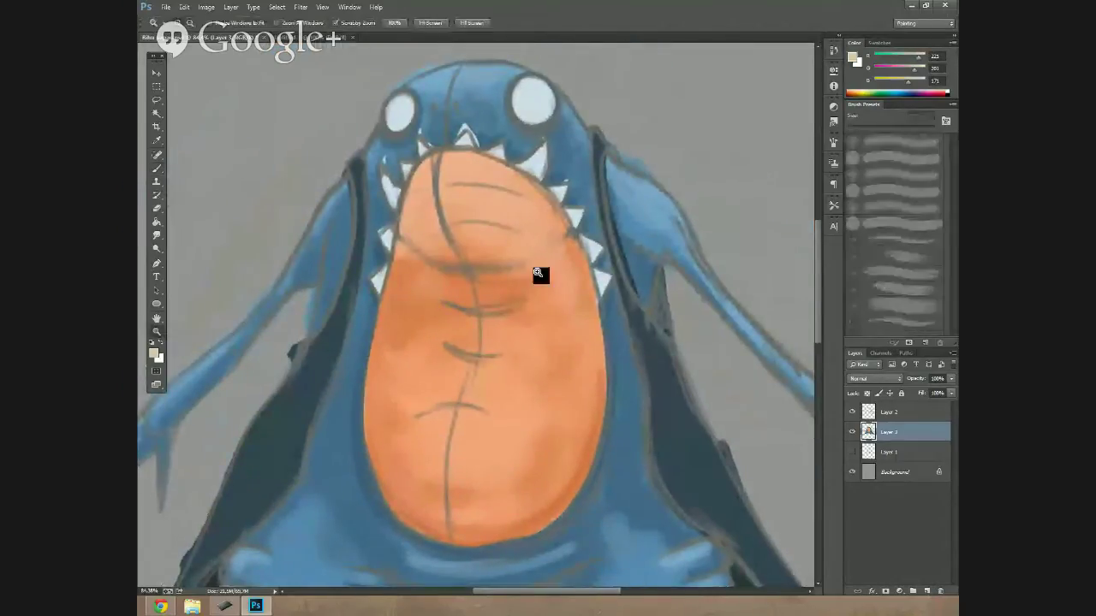
drag(538, 274, 503, 342)
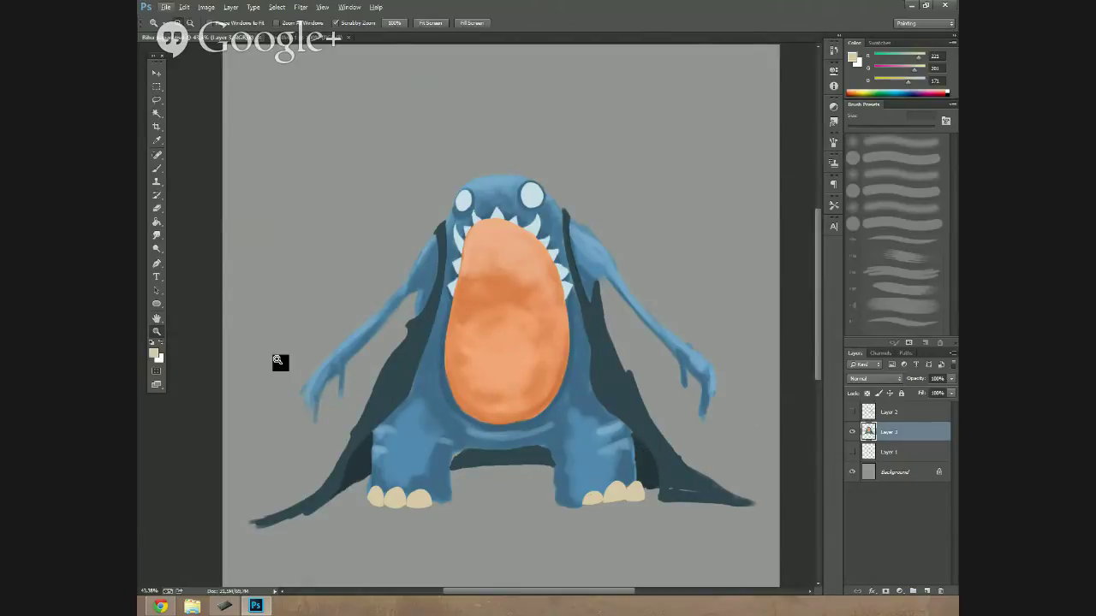
Switch to the browser and check the YouTube stream tab.
key(alt+Tab)
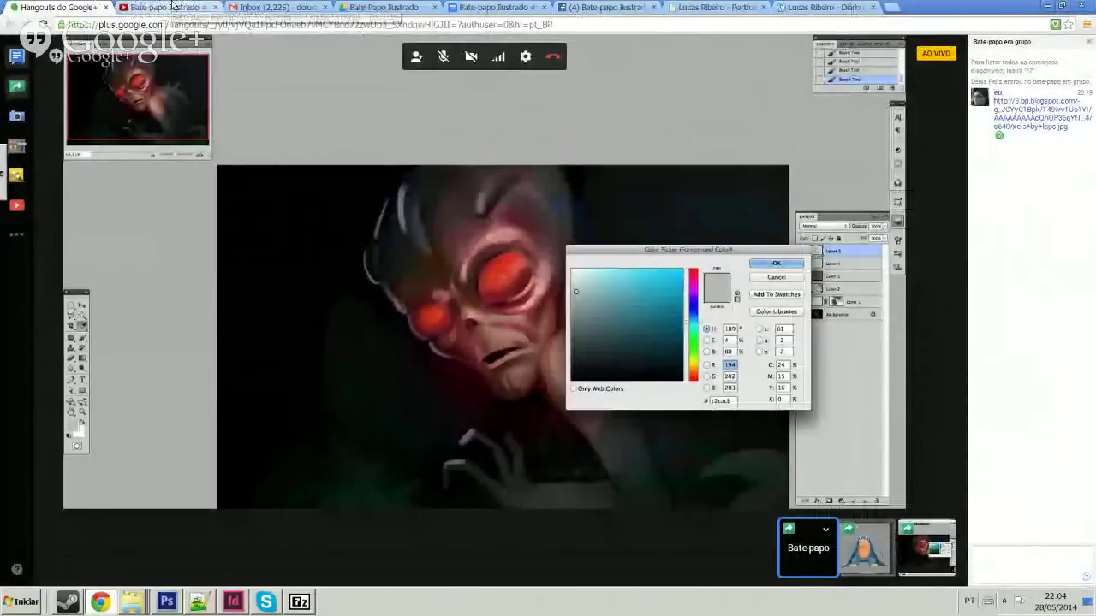
click(171, 7)
click(275, 7)
click(167, 7)
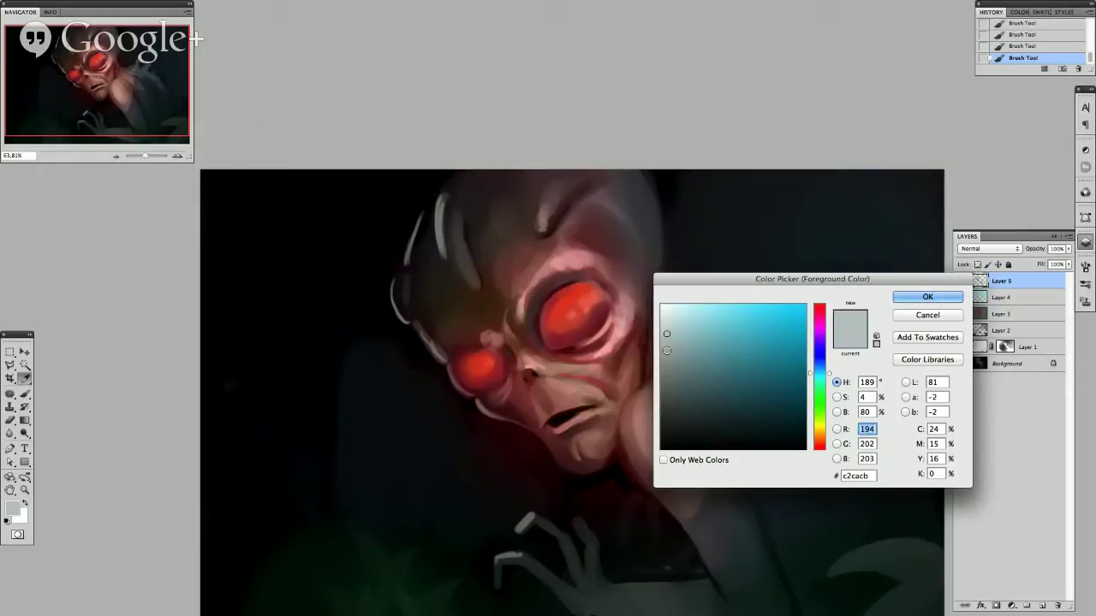
Set the foreground colour to dark navy 222b4b in the Color Picker.
click(731, 261)
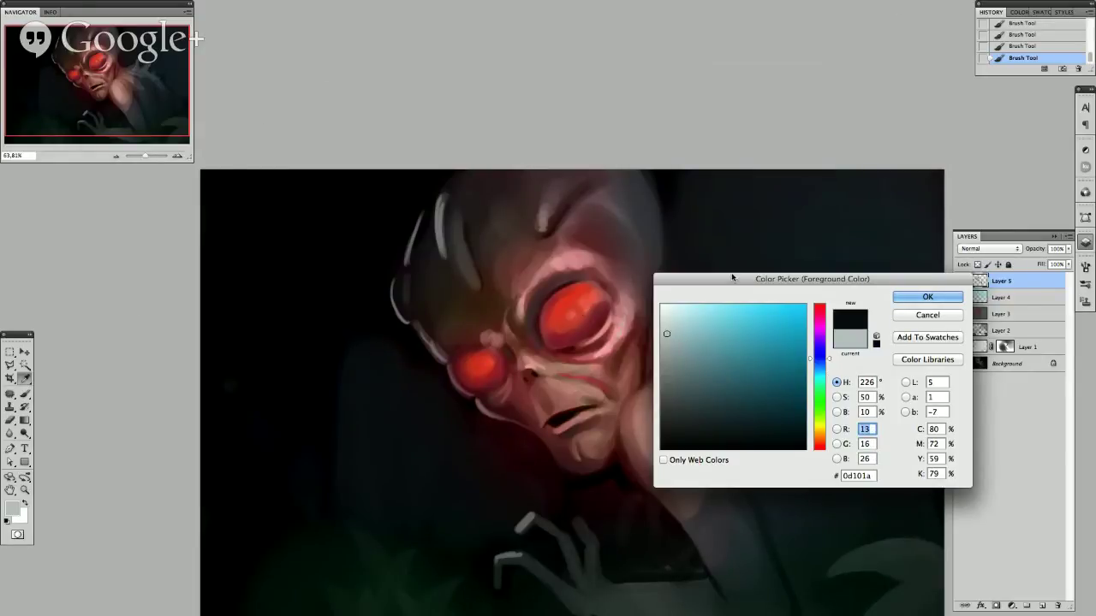
click(739, 407)
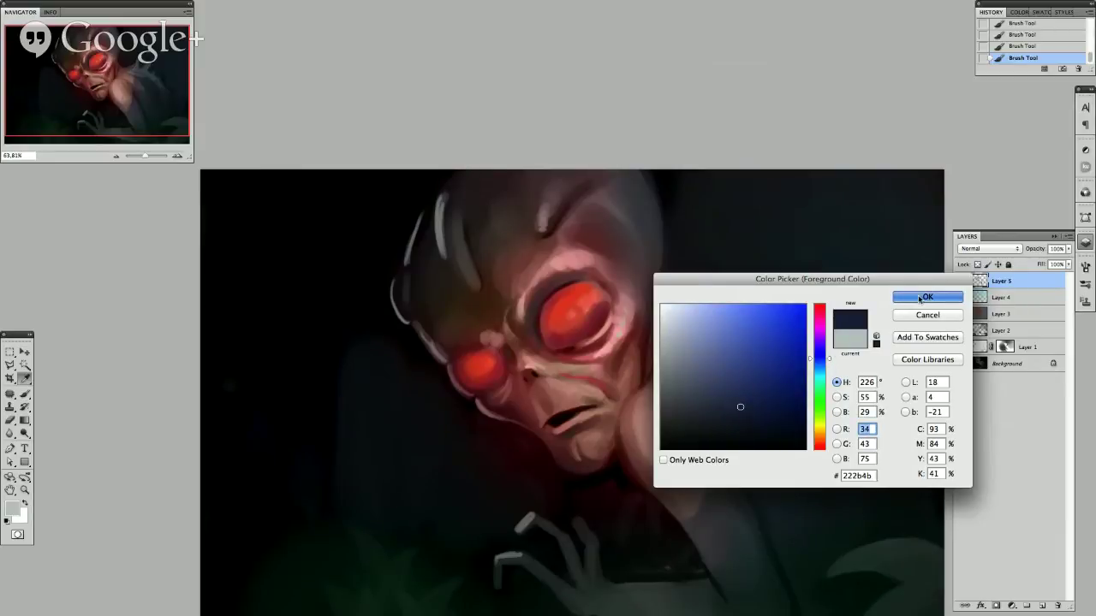
click(919, 297)
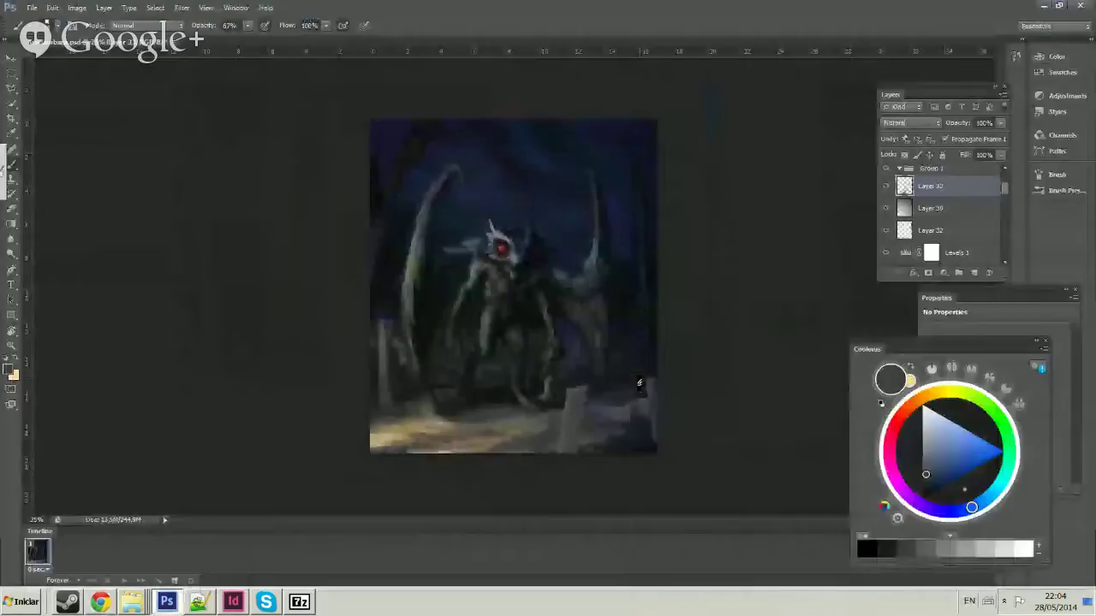
Paint grey strokes down the mothman's right wing, undoing and repainting once.
right_click(711, 238)
key(Return)
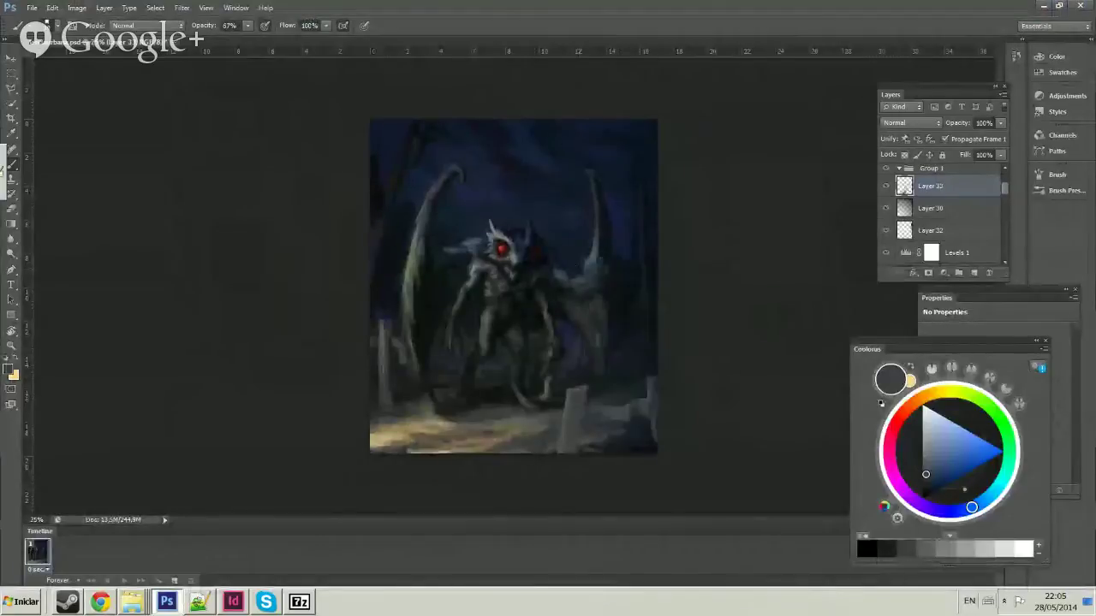
mouse_move(548, 154)
mouse_down()
mouse_move(533, 372)
mouse_move(548, 257)
mouse_up()
right_click(558, 267)
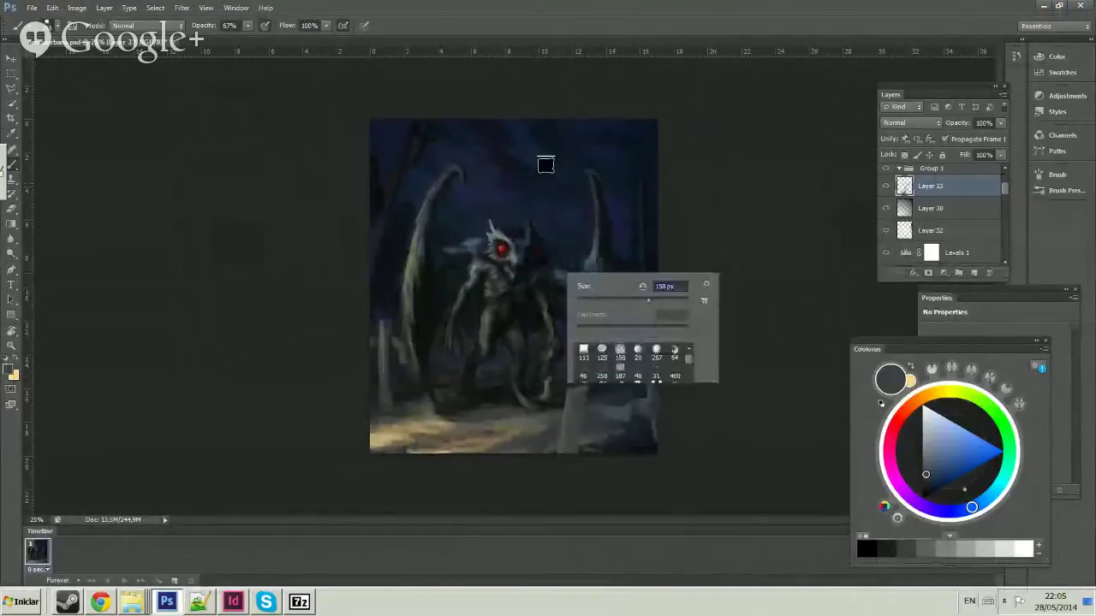
key(Return)
mouse_move(542, 164)
mouse_down()
mouse_move(557, 259)
mouse_move(603, 372)
mouse_up()
key(ctrl+z)
mouse_move(514, 158)
mouse_down()
mouse_move(504, 339)
mouse_move(587, 372)
mouse_up()
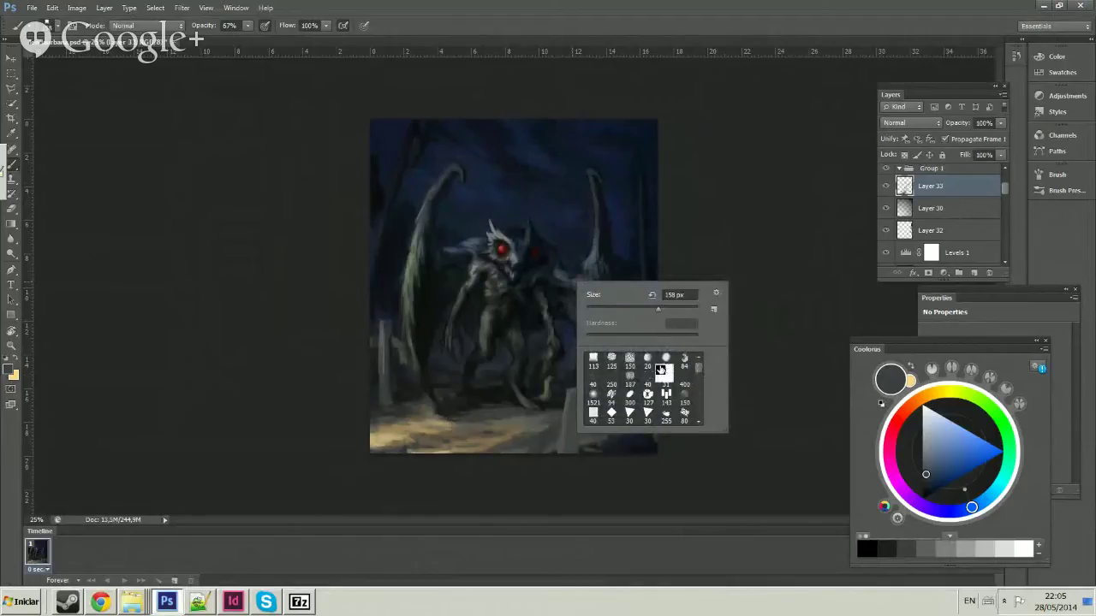
Choose the 150 textured brush tip at 73 px and sample the tan ground colour.
click(629, 360)
drag(635, 310, 602, 313)
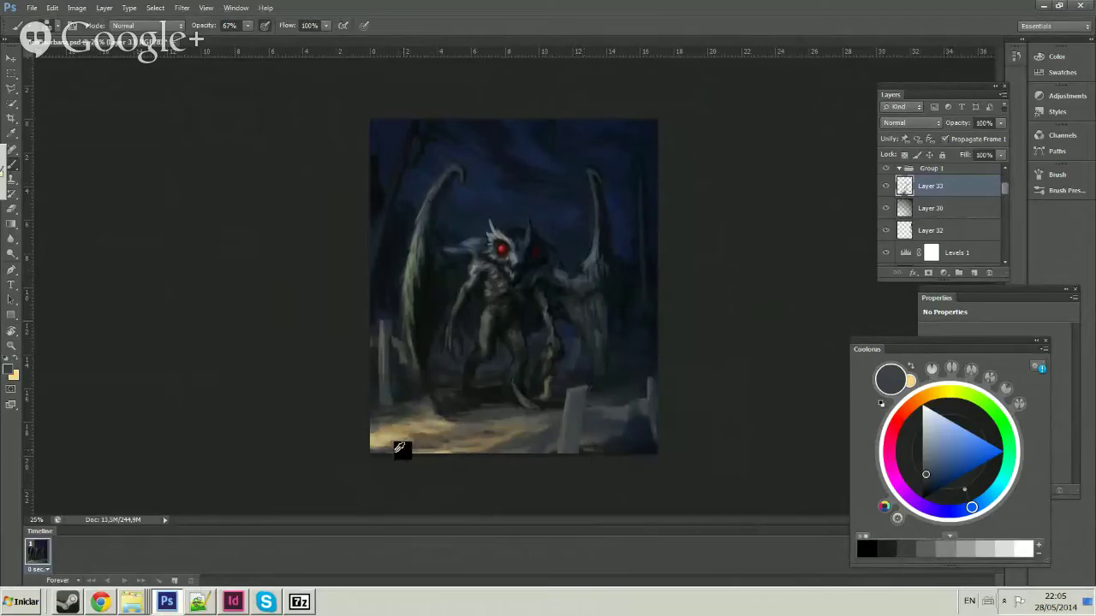
click(415, 441)
alt+click(381, 443)
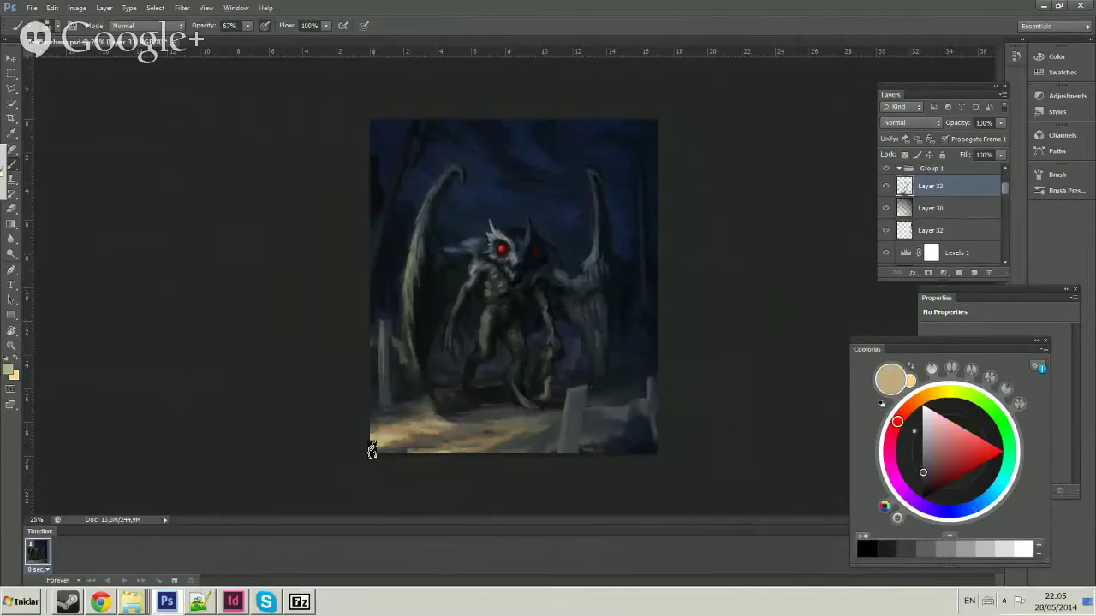
right_click(450, 434)
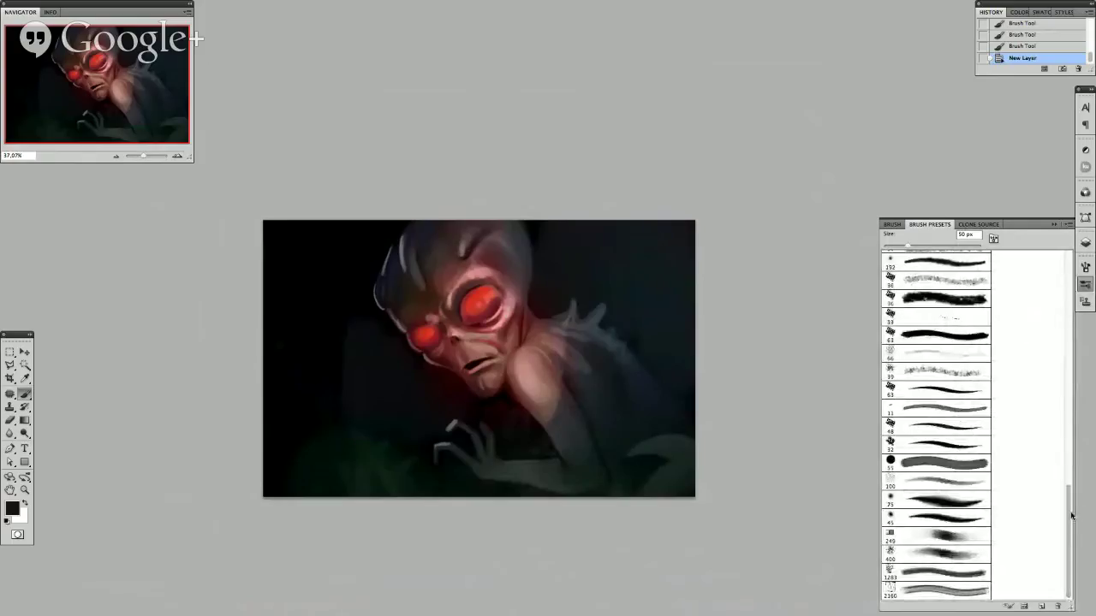
Pick the 63 px brush preset and turn on Transfer for pressure-based opacity.
mouse_move(1069, 514)
mouse_down()
mouse_move(1070, 274)
mouse_move(1069, 557)
mouse_up()
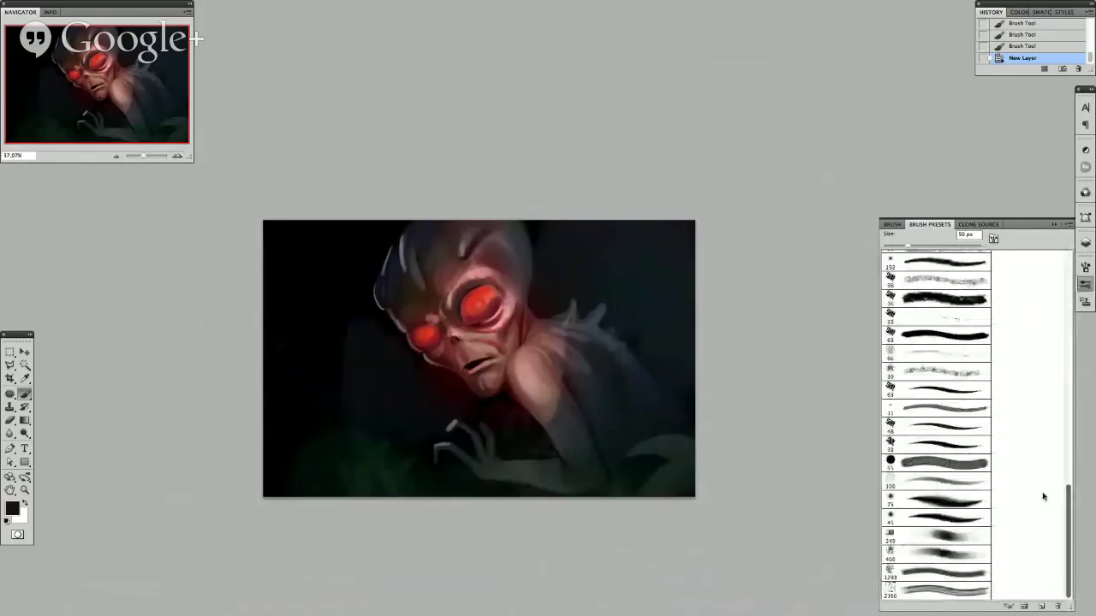
click(956, 336)
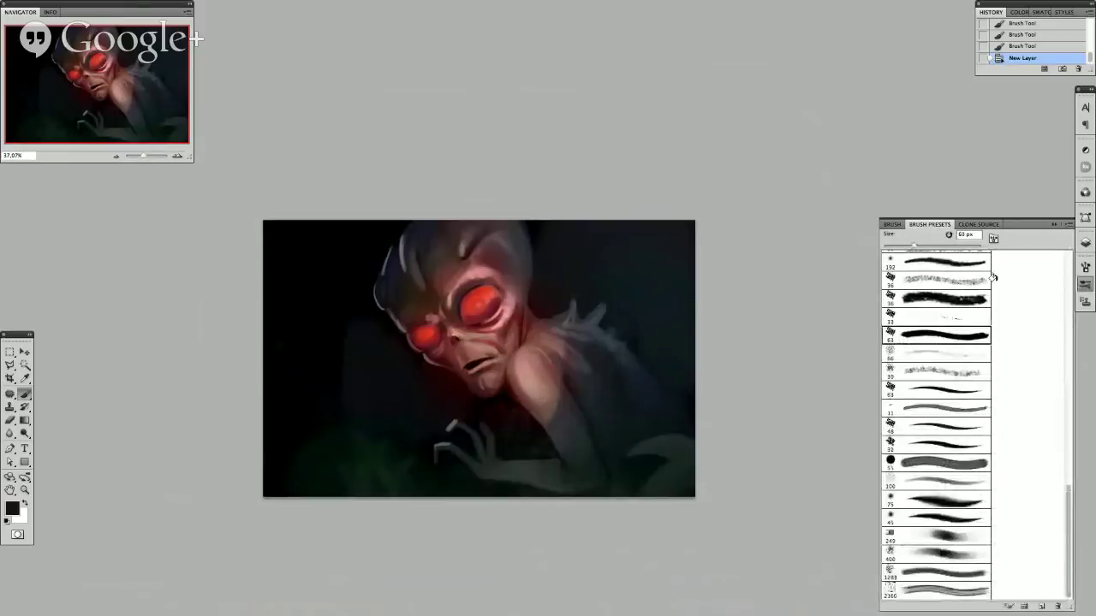
click(1084, 267)
click(905, 324)
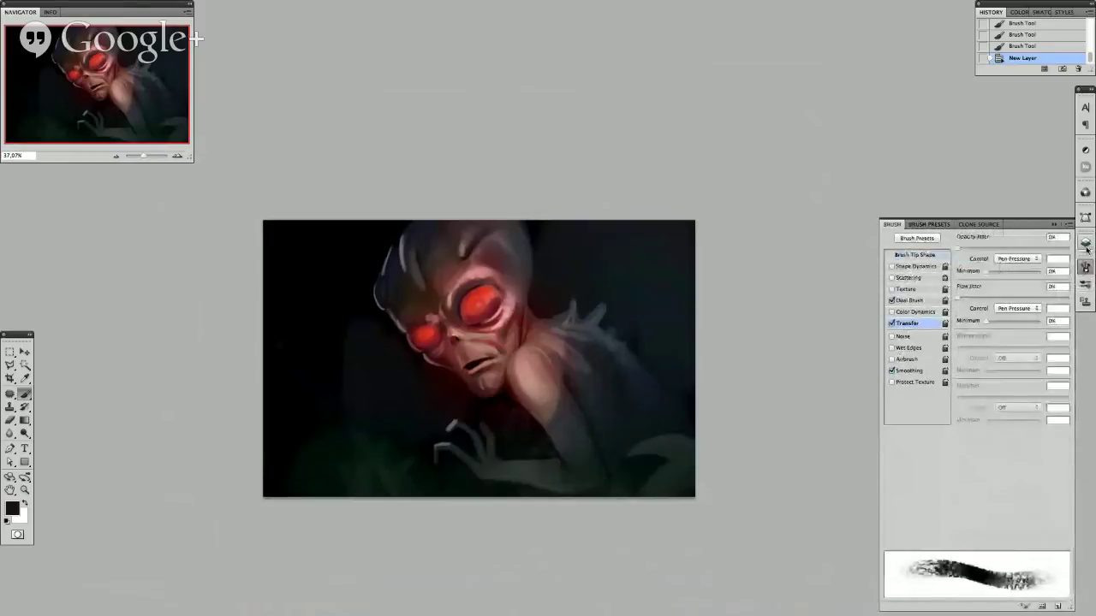
Paint soft strokes over the alien on Layer 6, swapping colours and finishing with sampled black.
drag(755, 272, 616, 296)
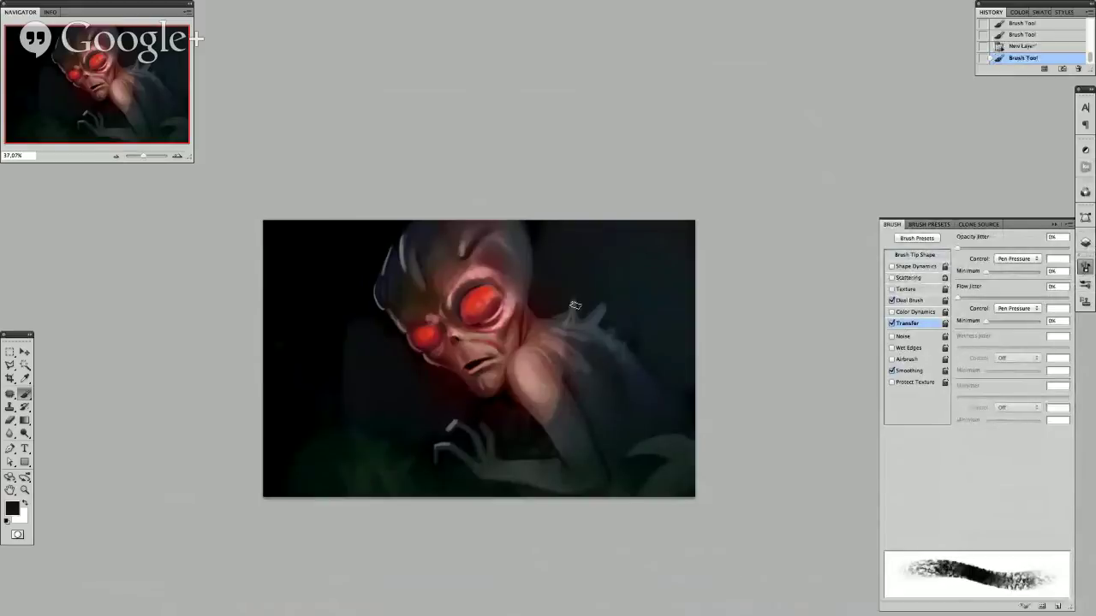
scroll(575, 306, up, 2)
mouse_move(603, 212)
mouse_down()
mouse_move(637, 229)
mouse_move(659, 270)
mouse_move(715, 291)
mouse_up()
key(x)
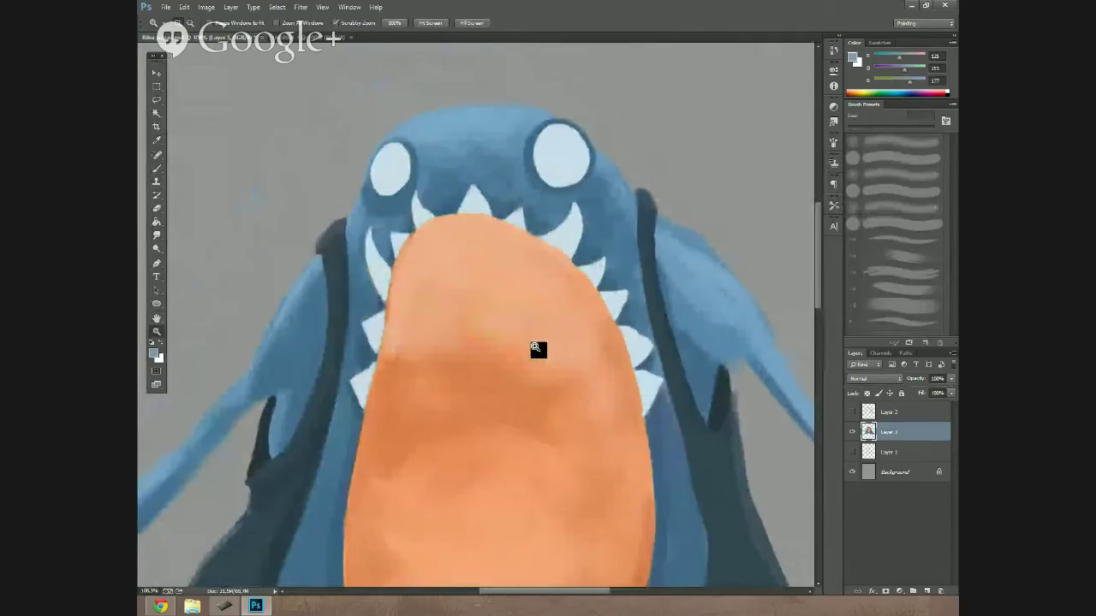
click(159, 169)
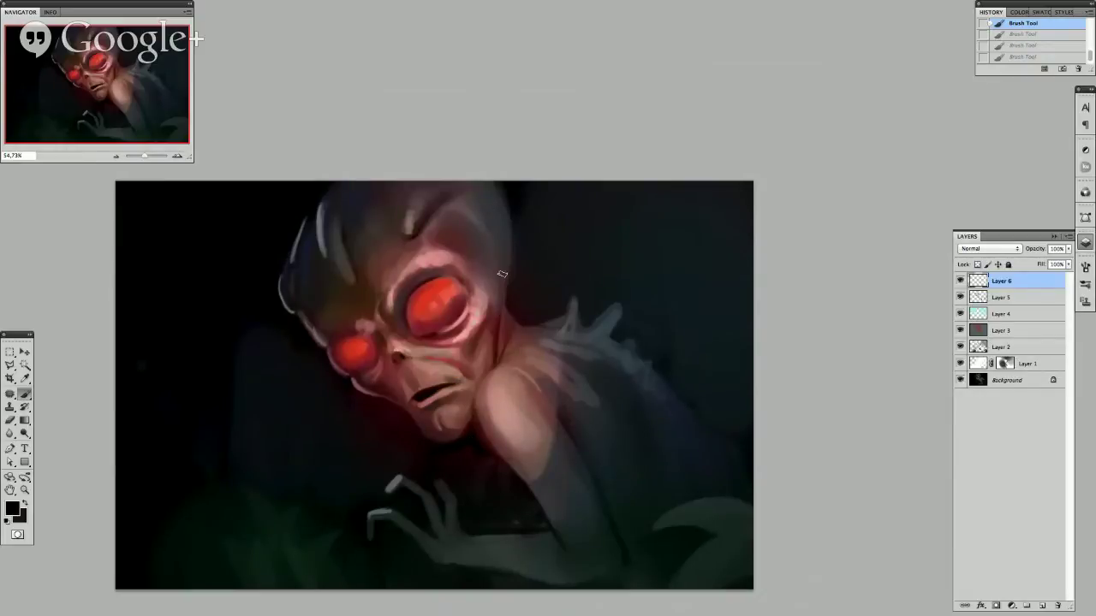
drag(493, 364, 493, 340)
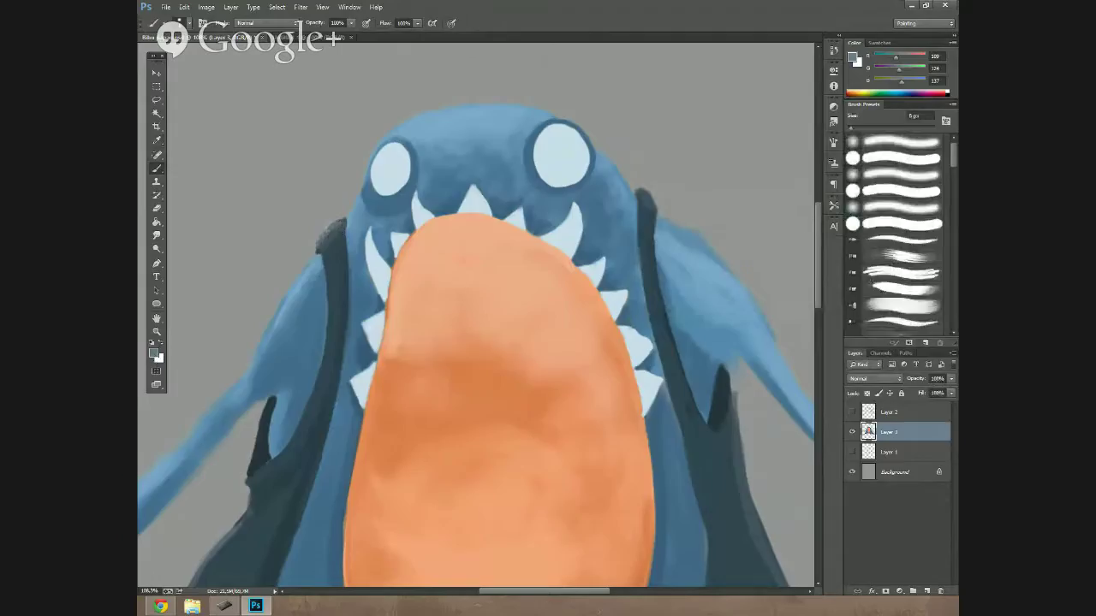
drag(336, 220, 330, 241)
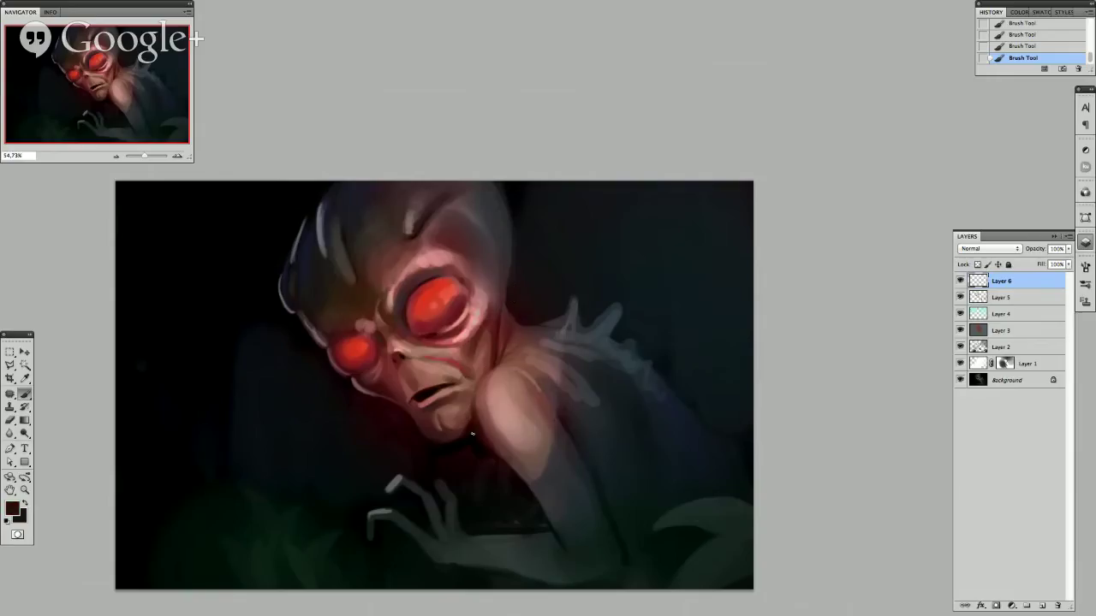
alt+click(469, 440)
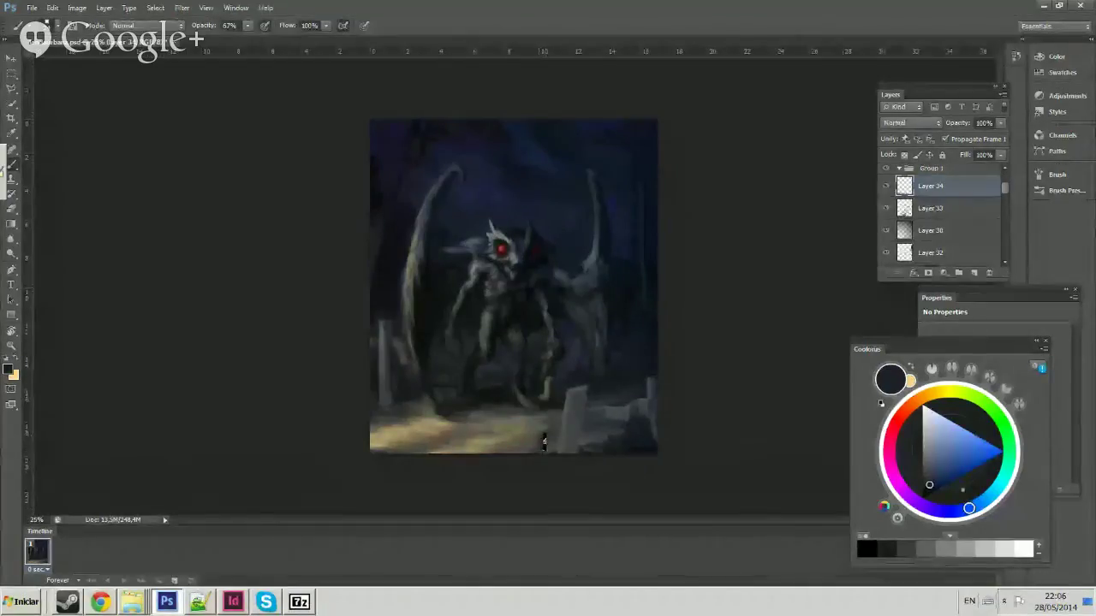
Sample and fine-tune painting colours, ending on a dark red-brown.
alt+click(550, 434)
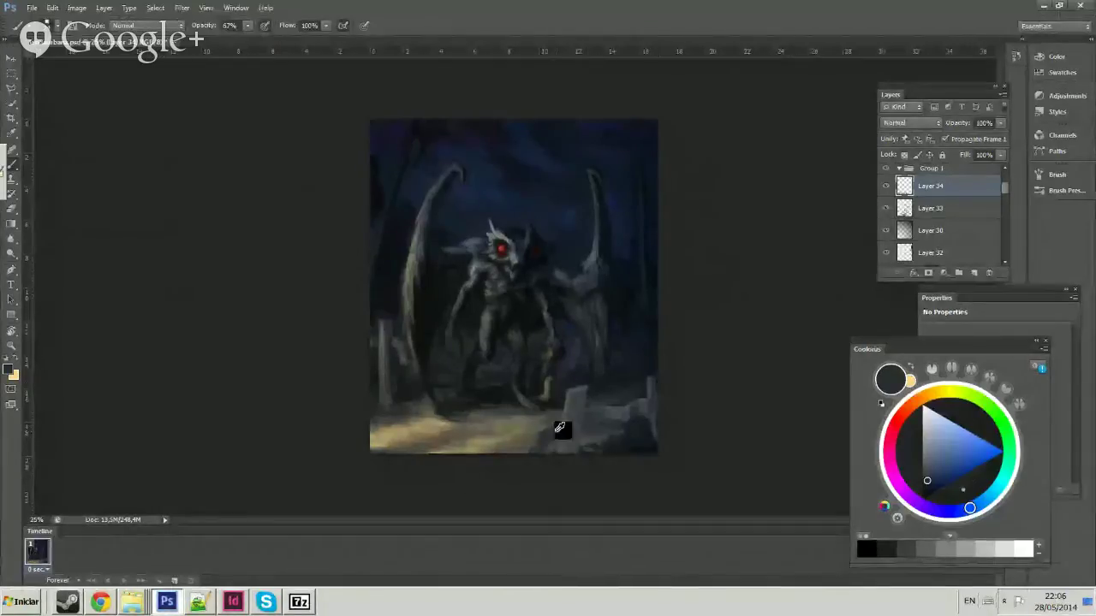
alt+click(550, 434)
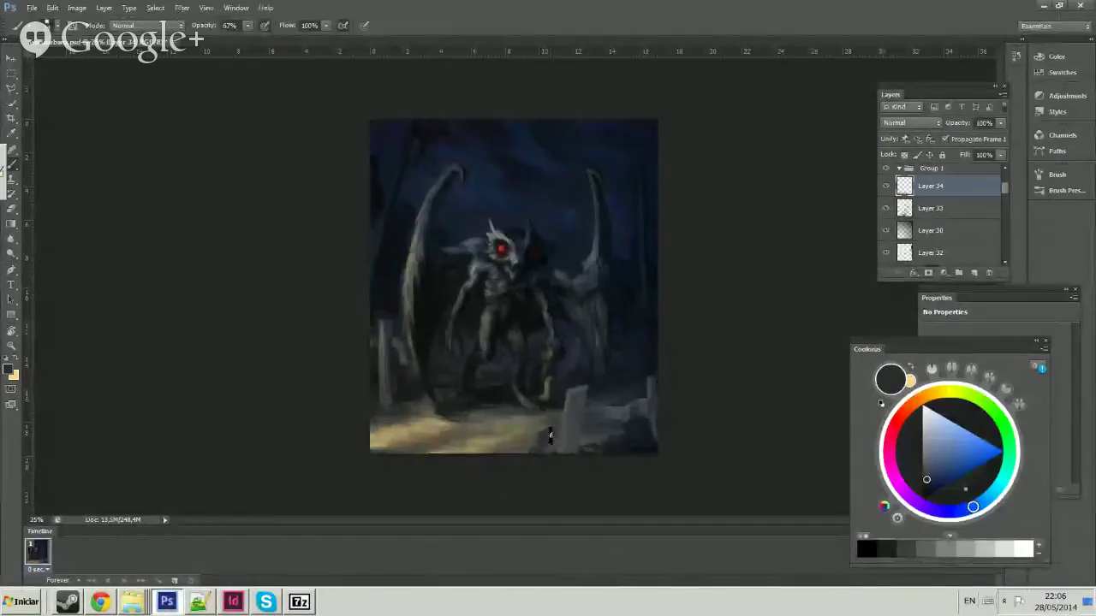
alt+click(550, 443)
alt+click(550, 437)
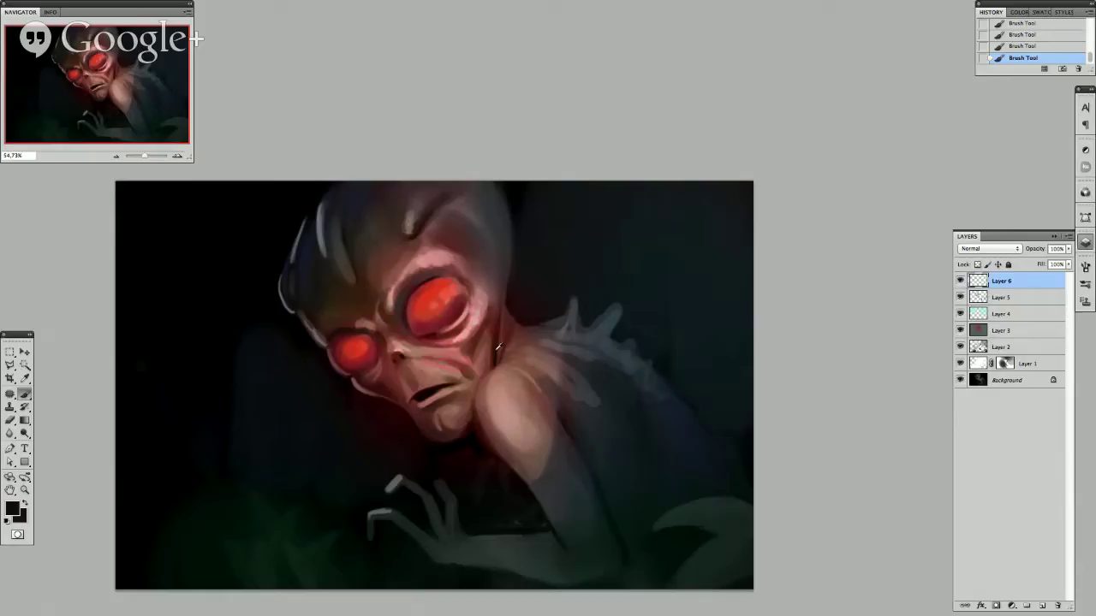
alt+click(496, 351)
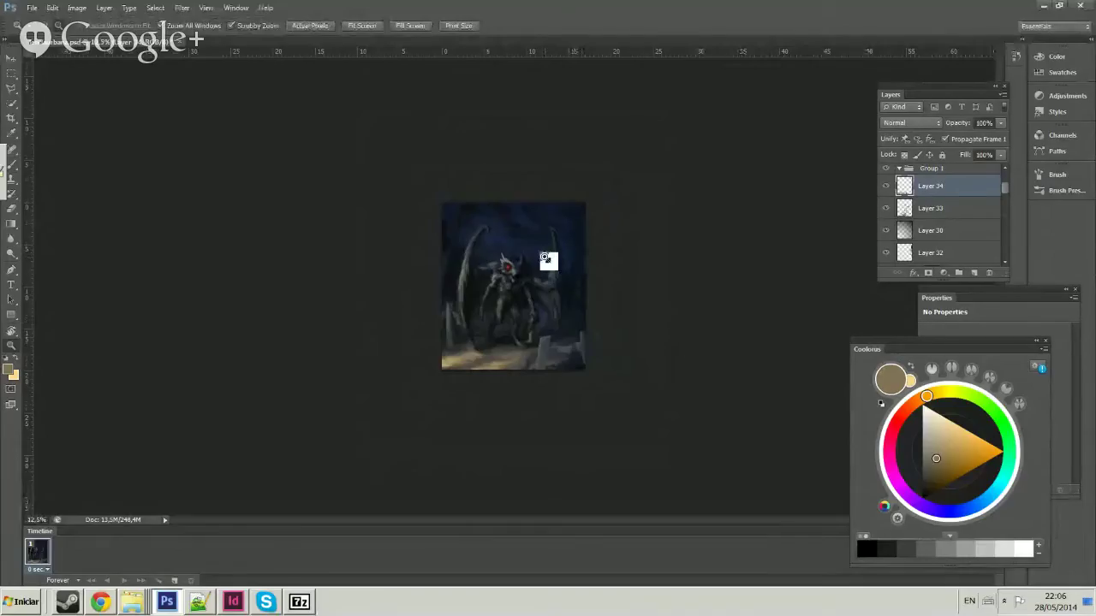
Sample pink from the alien's face and paint a thin stroke under the right eye.
key(ctrl+plus)
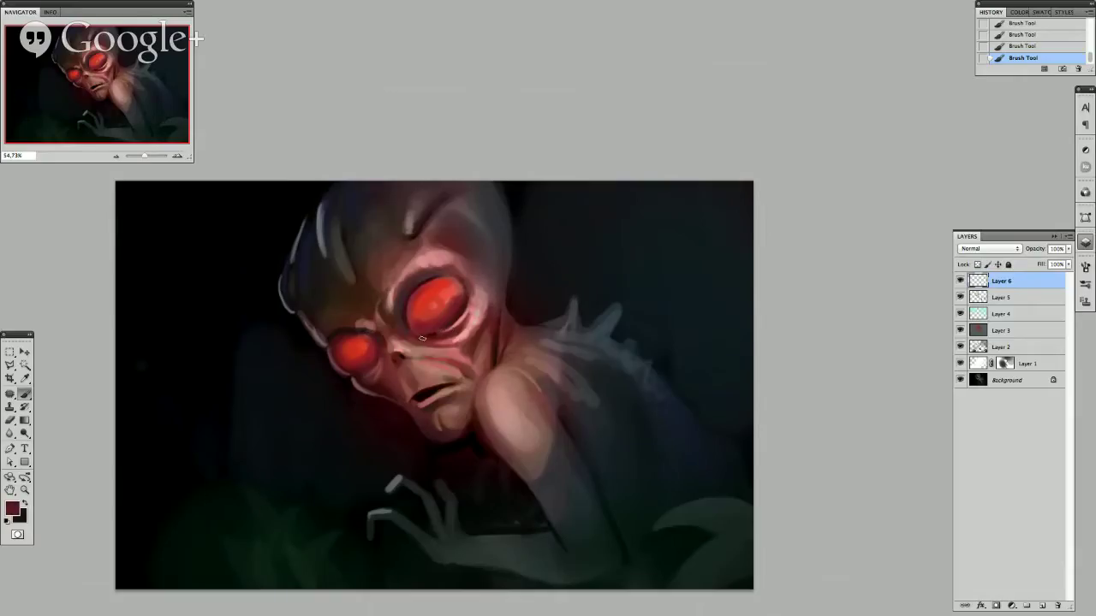
alt+click(457, 323)
drag(424, 333, 444, 334)
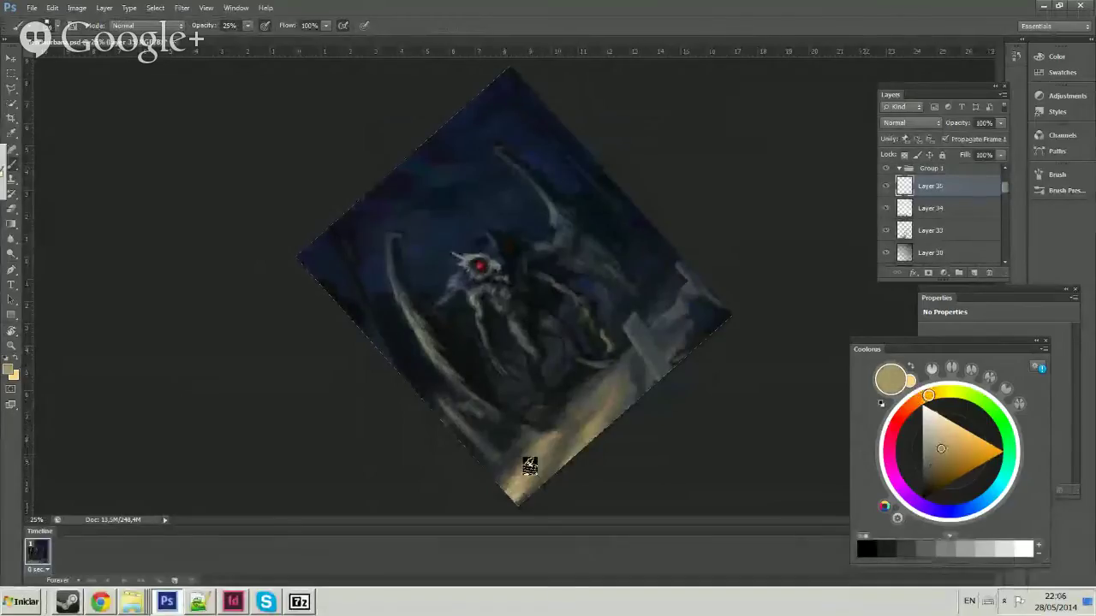
right_click(522, 455)
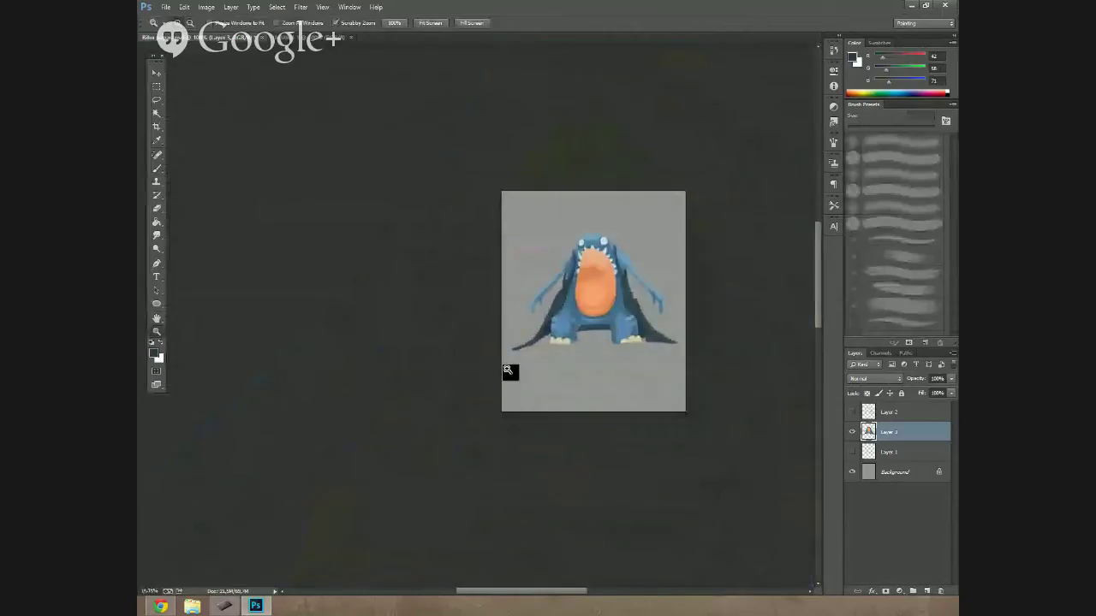
key(ctrl+plus)
key(ctrl+plus)
key(ctrl+plus)
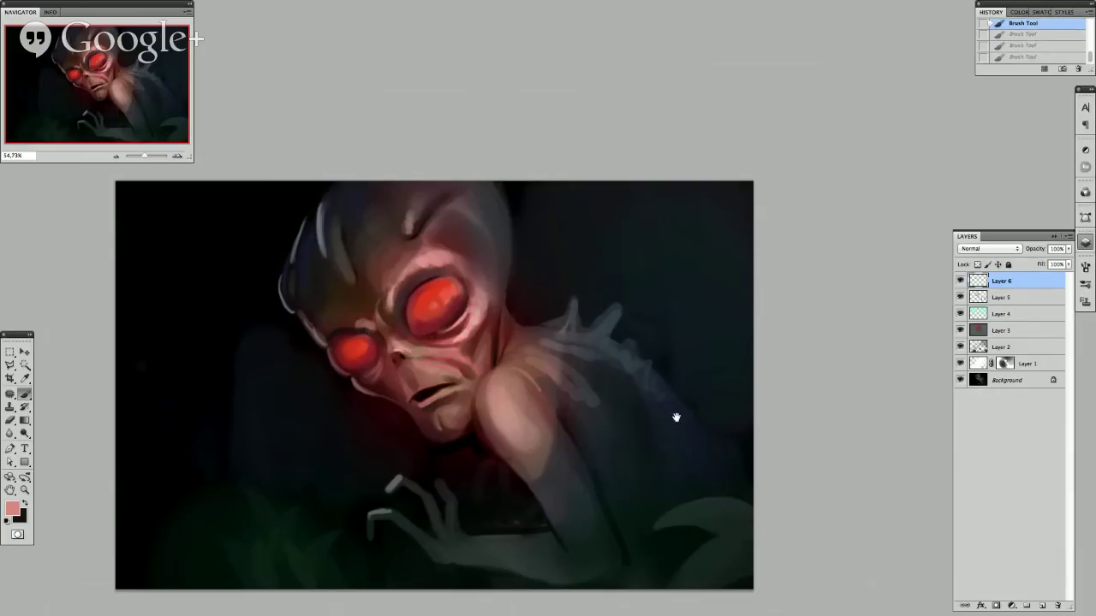
Pan the alien painting, restore the panels, and sample a darker blue and a pink tone.
drag(677, 417, 745, 403)
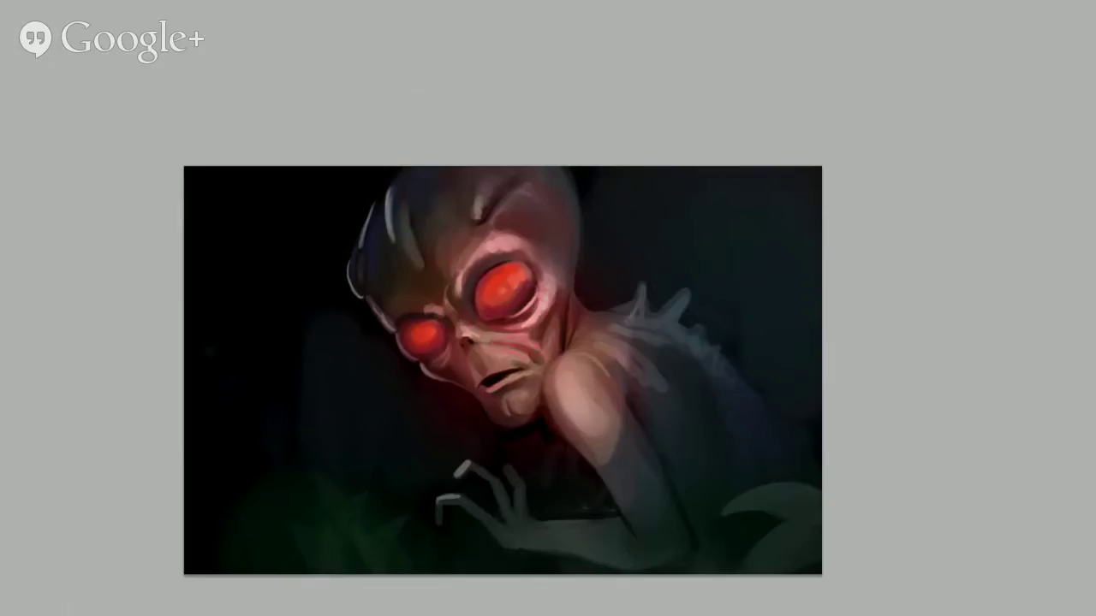
key(Tab)
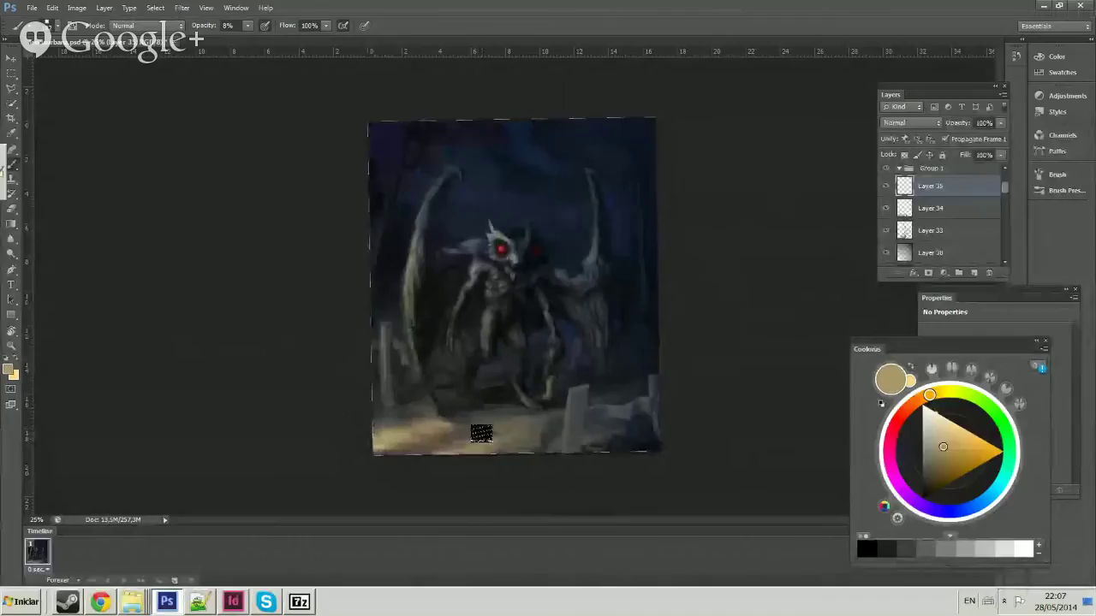
right_click(599, 272)
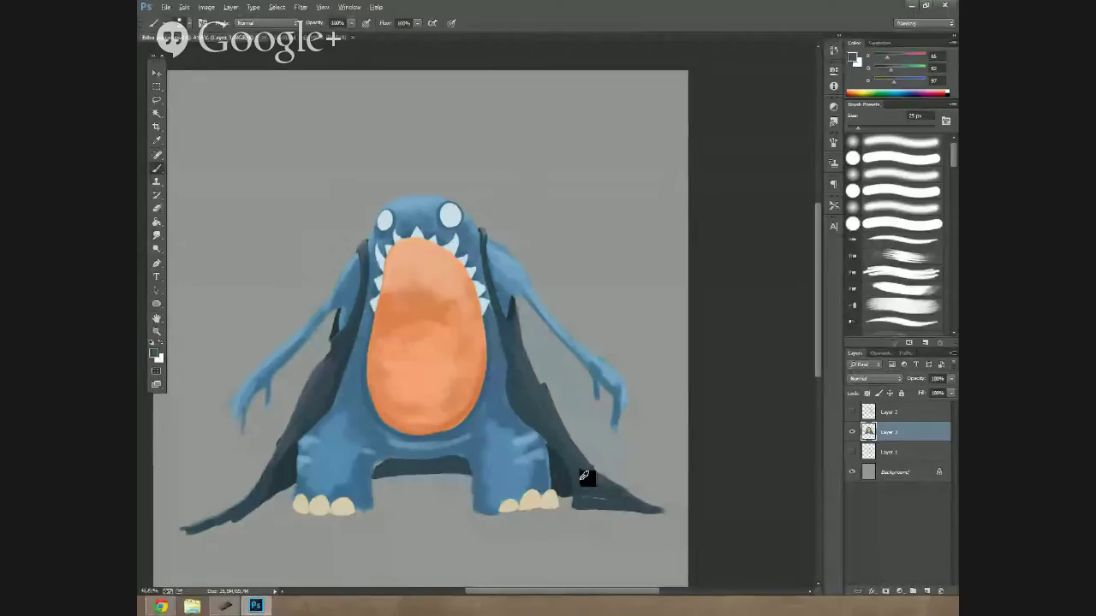
alt+click(584, 477)
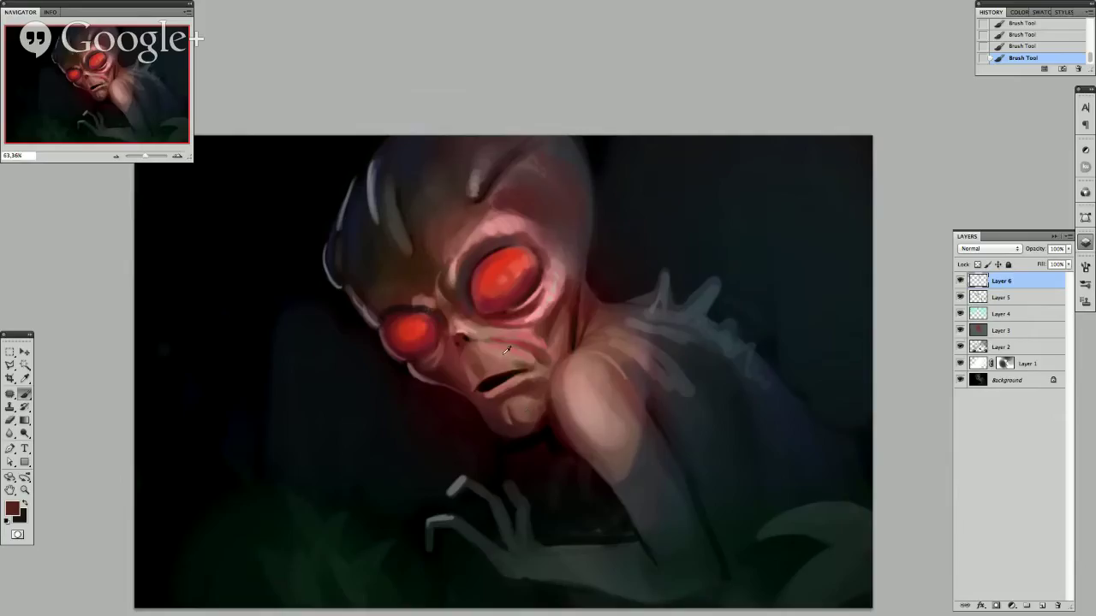
alt+click(472, 329)
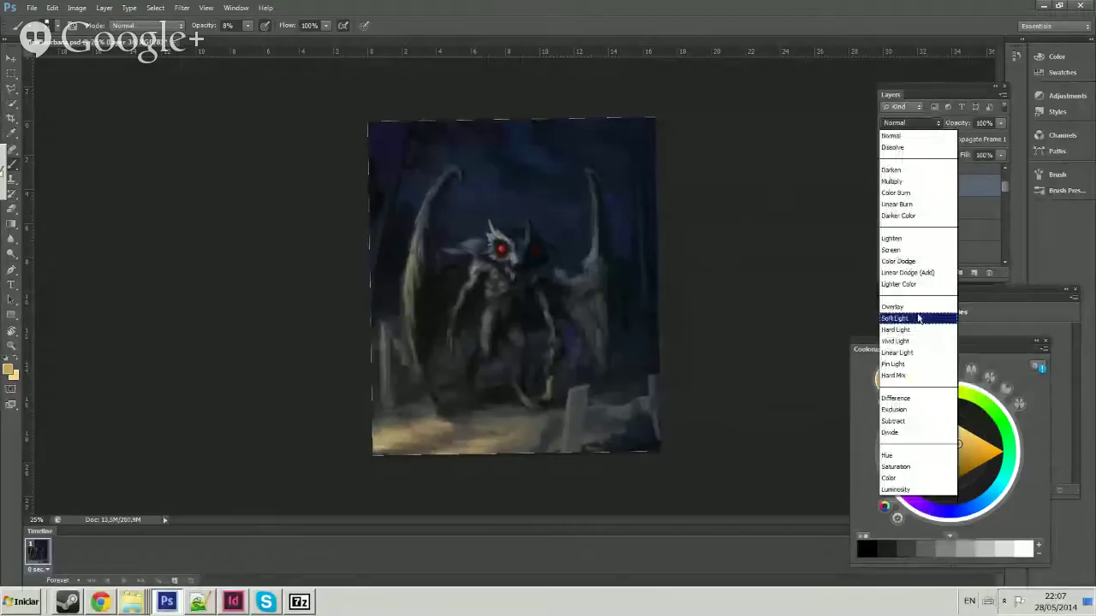
Set the new layer's blend mode to Overlay, rotate the canvas views, and hide all panels.
click(917, 315)
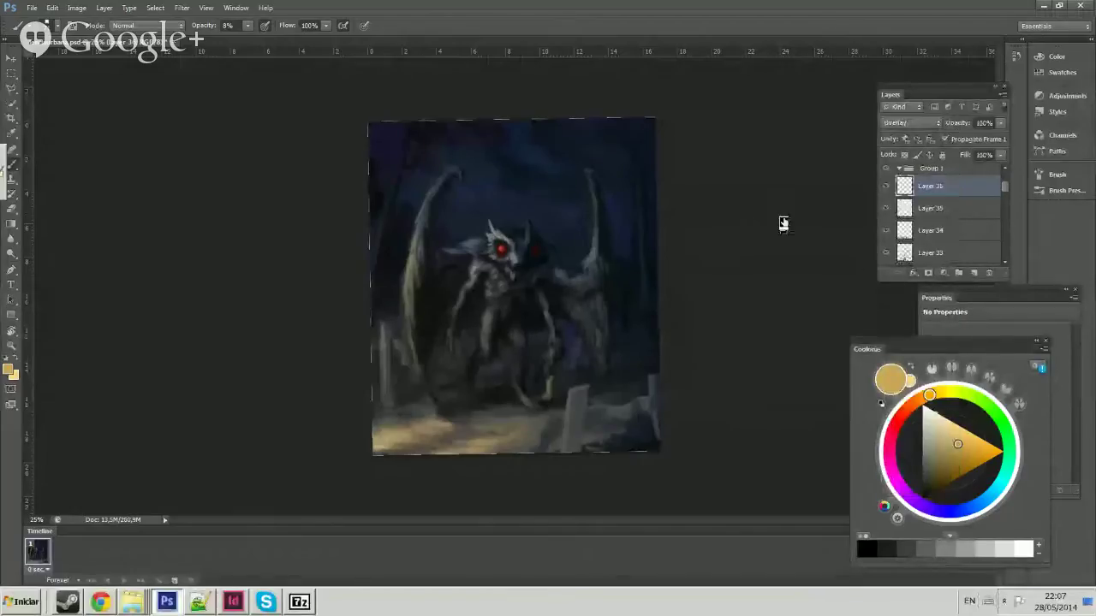
key(r)
key(ctrl+minus)
key(ctrl+minus)
key(ctrl+minus)
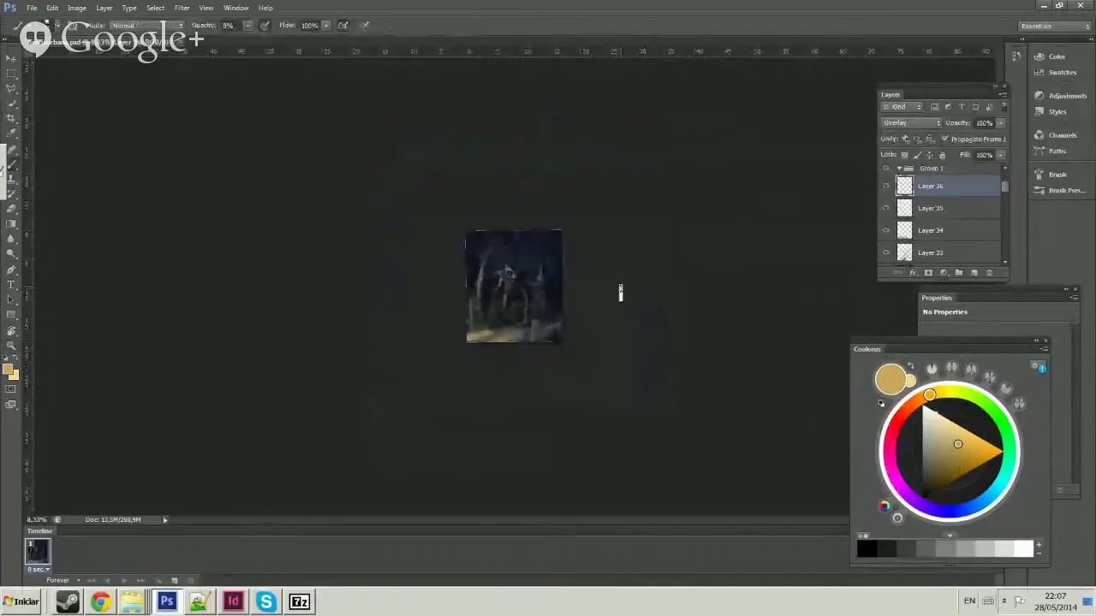
mouse_move(648, 305)
mouse_down()
mouse_move(614, 208)
mouse_move(562, 186)
mouse_up()
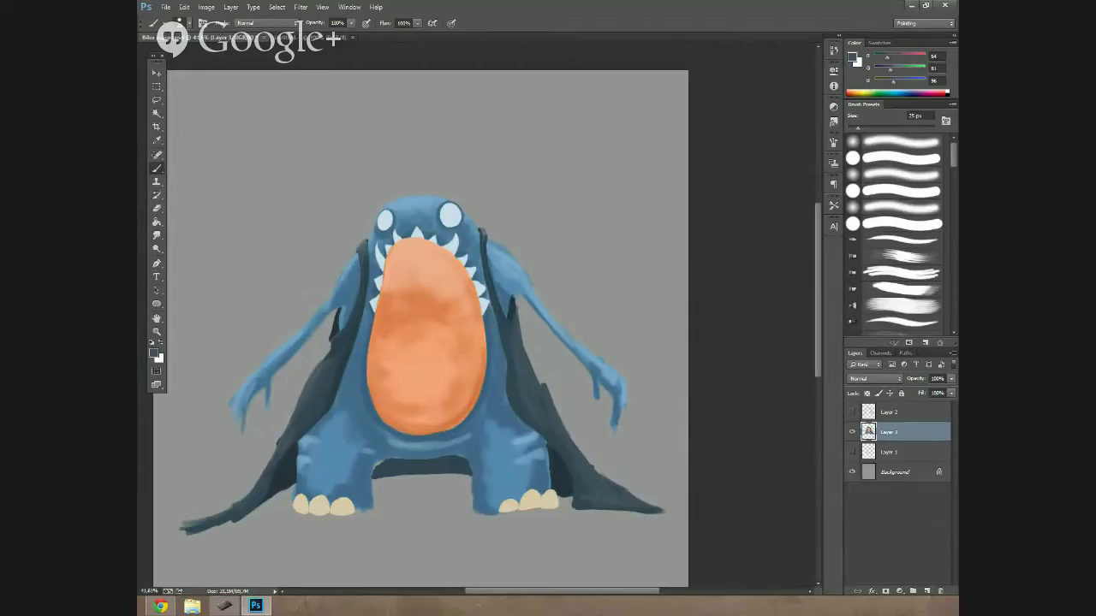
key(r)
drag(566, 479, 568, 473)
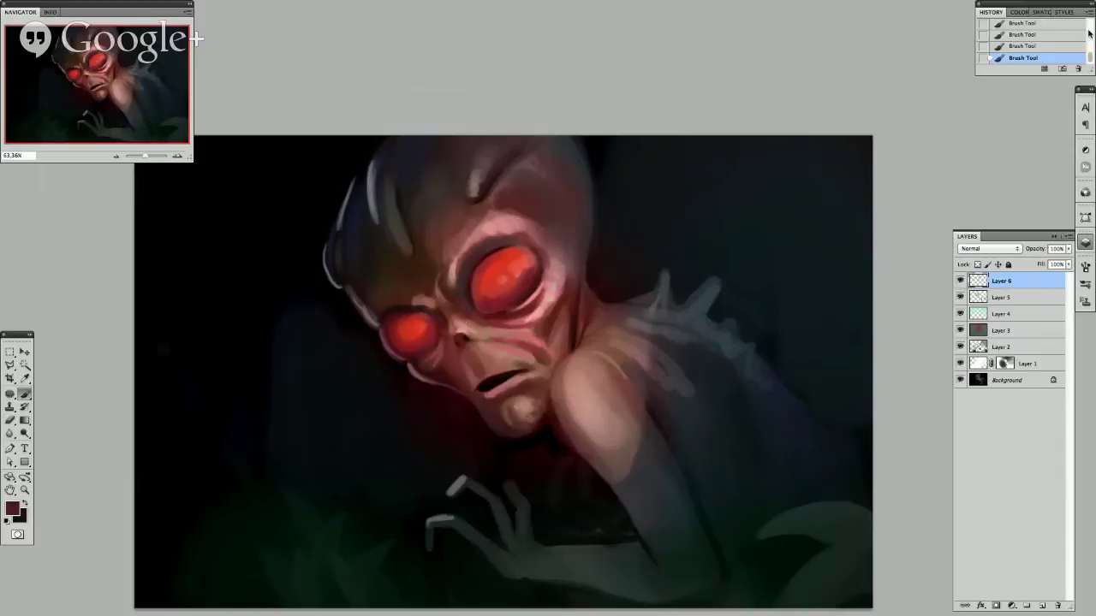
key(Tab)
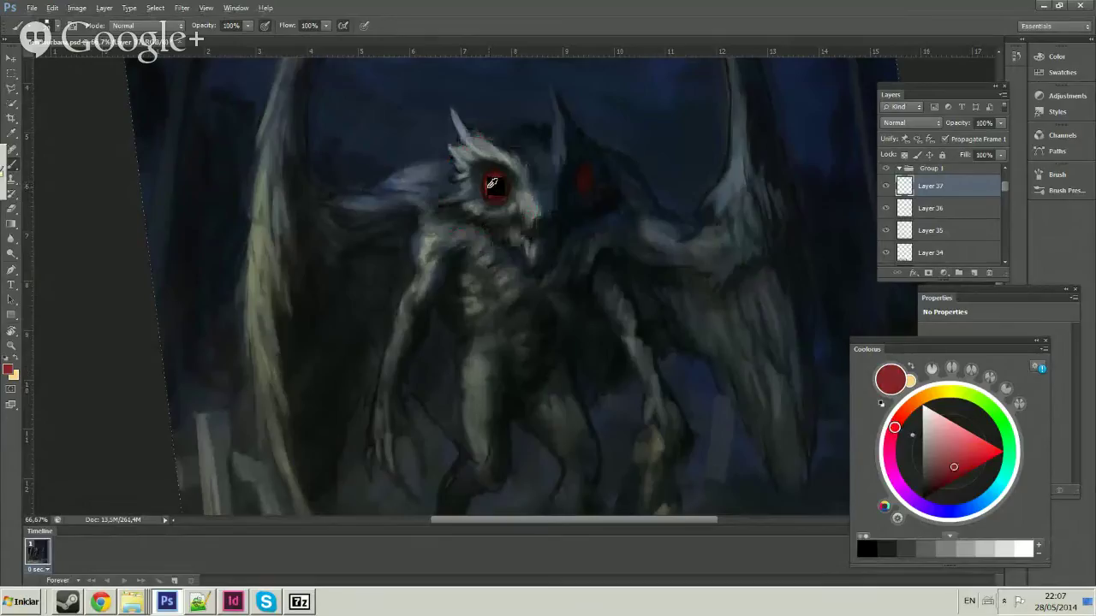
Lower brush opacity to 38% and repaint the mothman's red eye brighter with a highlight.
drag(248, 26, 214, 43)
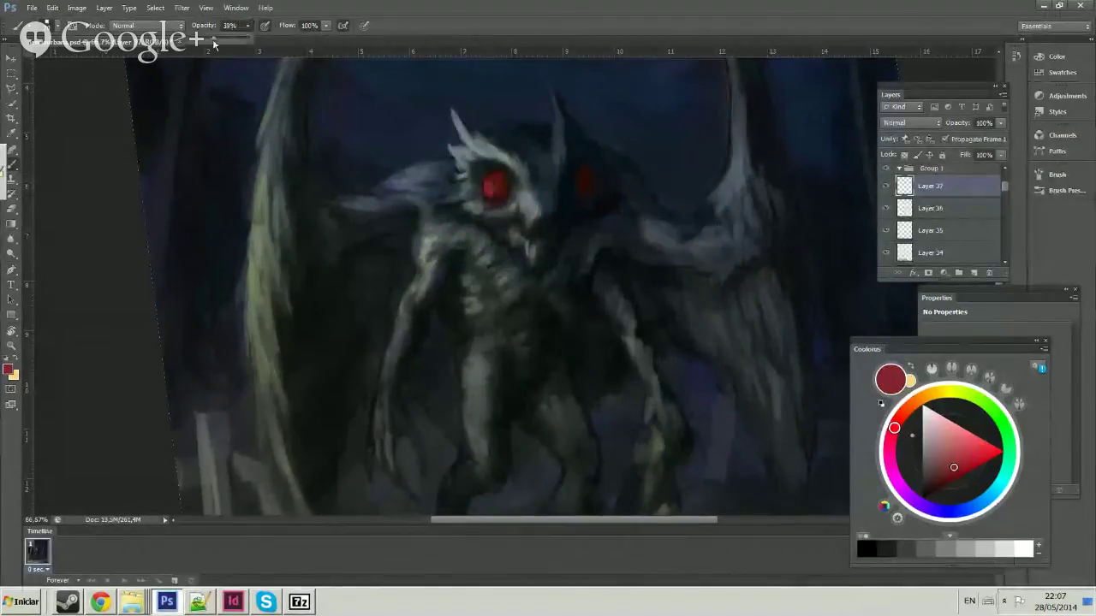
click(949, 447)
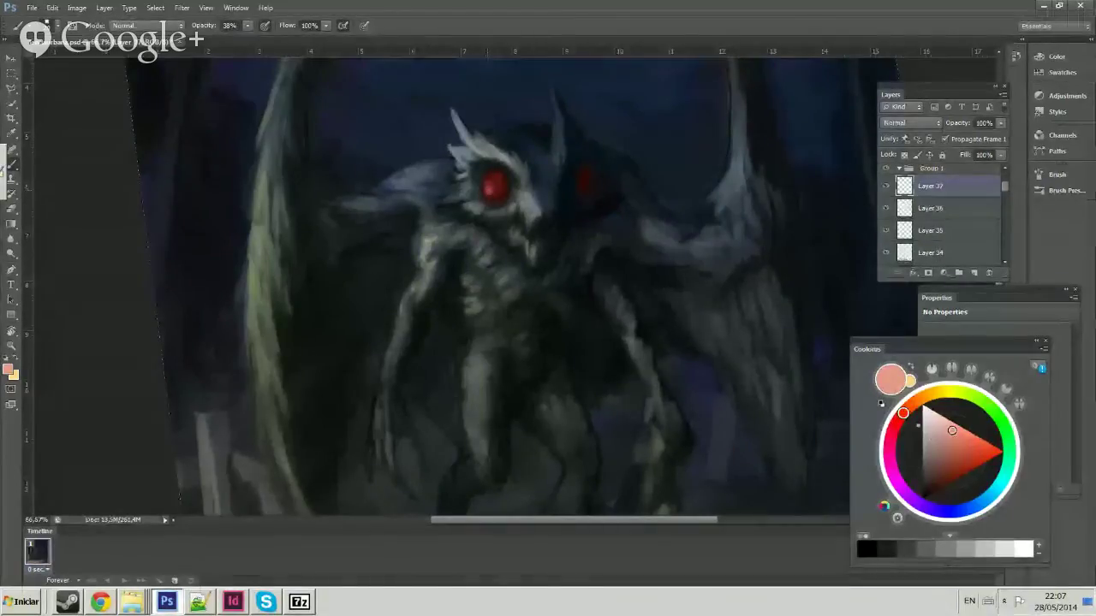
alt+click(488, 190)
drag(488, 190, 488, 200)
alt+click(494, 185)
alt+click(496, 183)
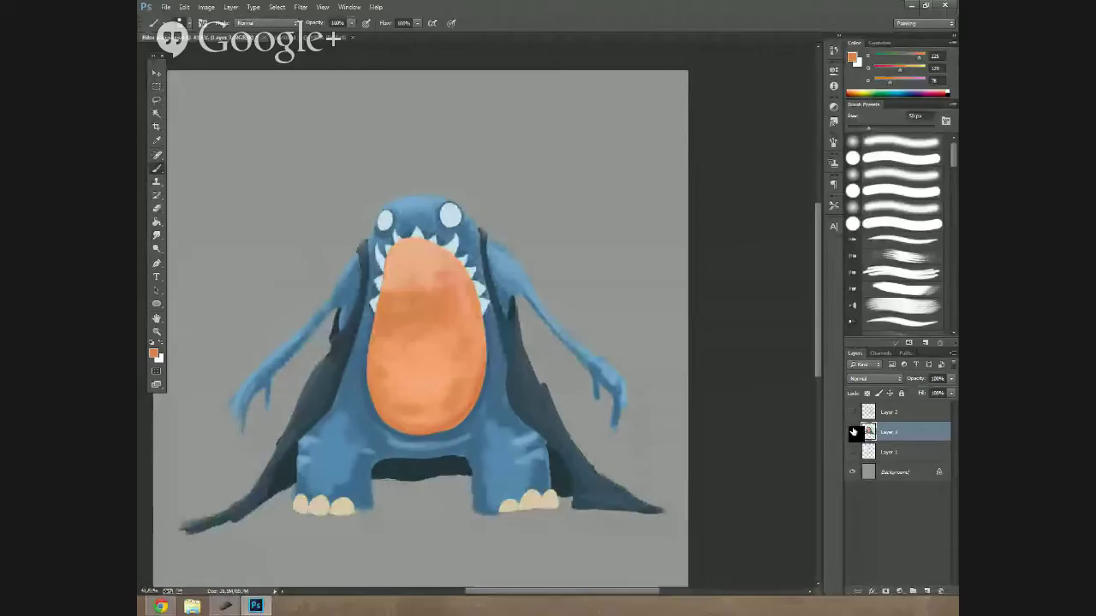
Start transforming the placed brick-wall layer, sample near-black red, and touch up around the eye.
key(ctrl+t)
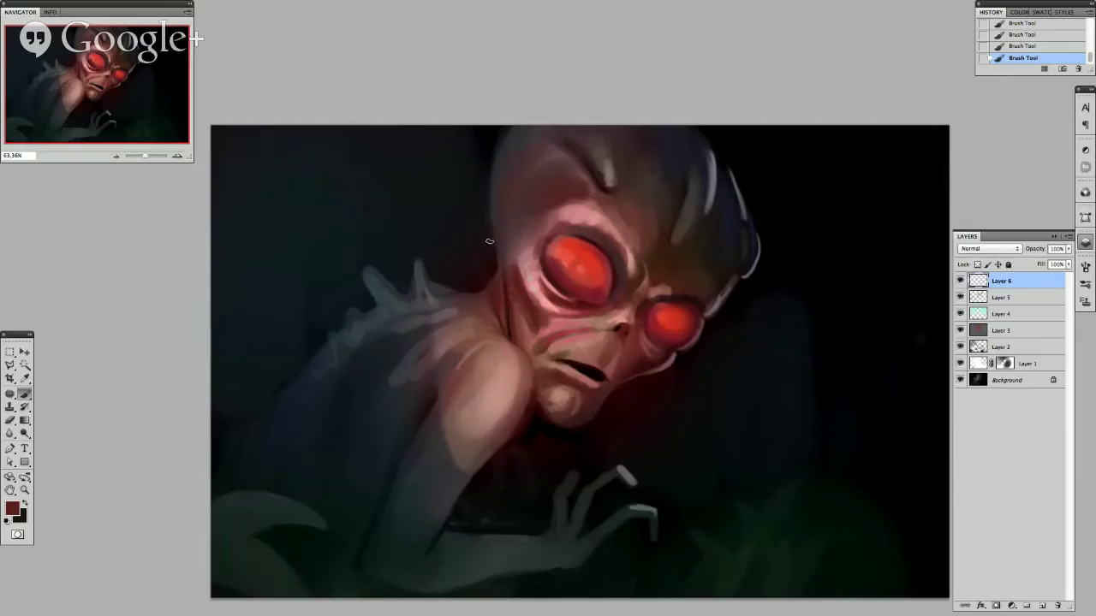
alt+click(511, 316)
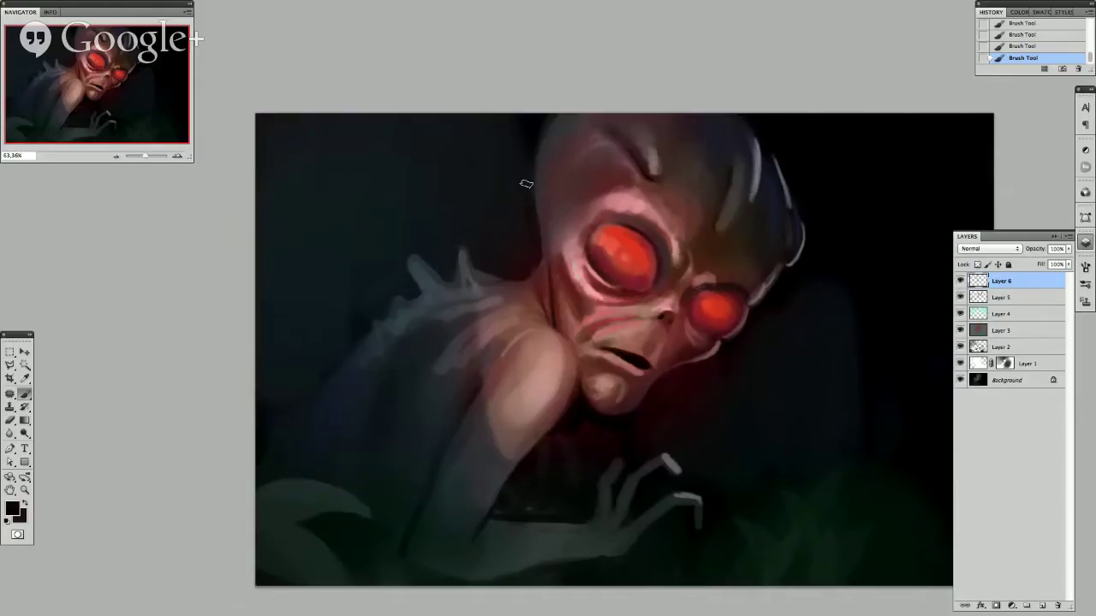
scroll(526, 184, down, 3)
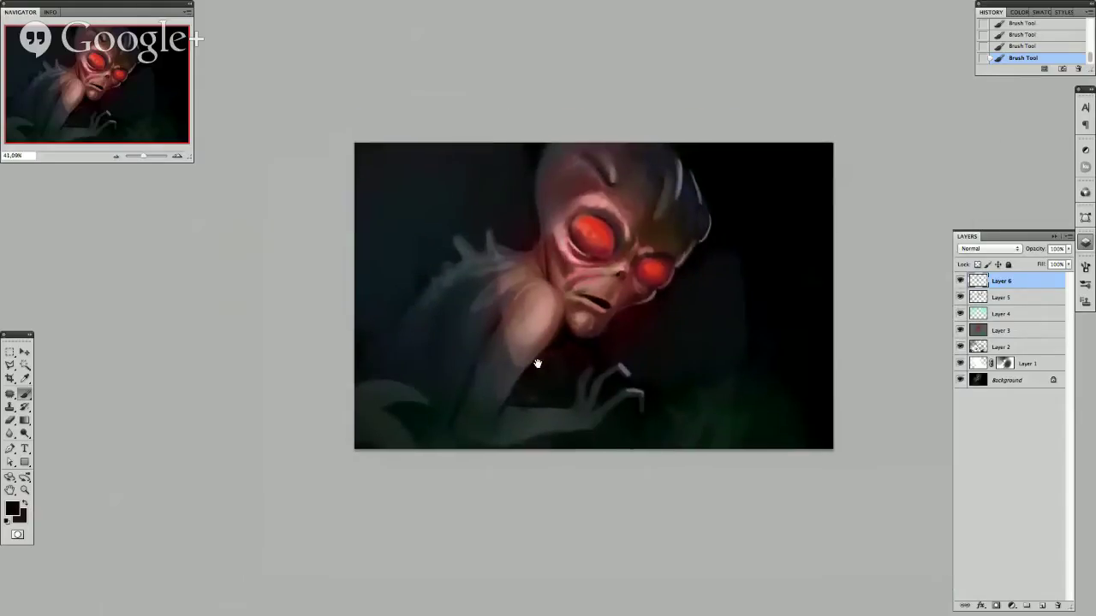
alt+click(496, 295)
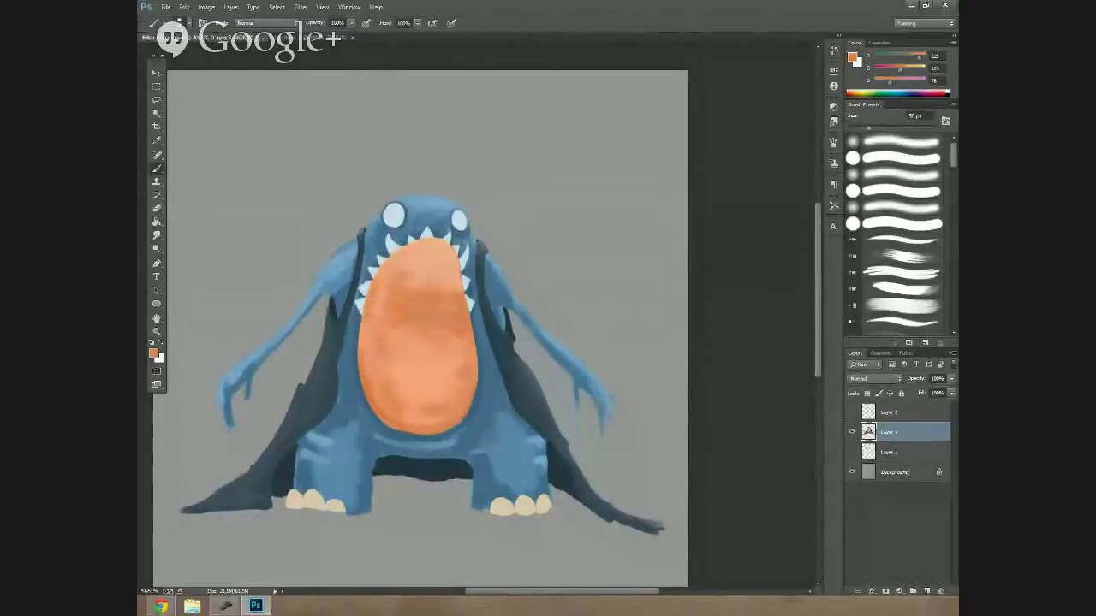
drag(470, 366, 518, 337)
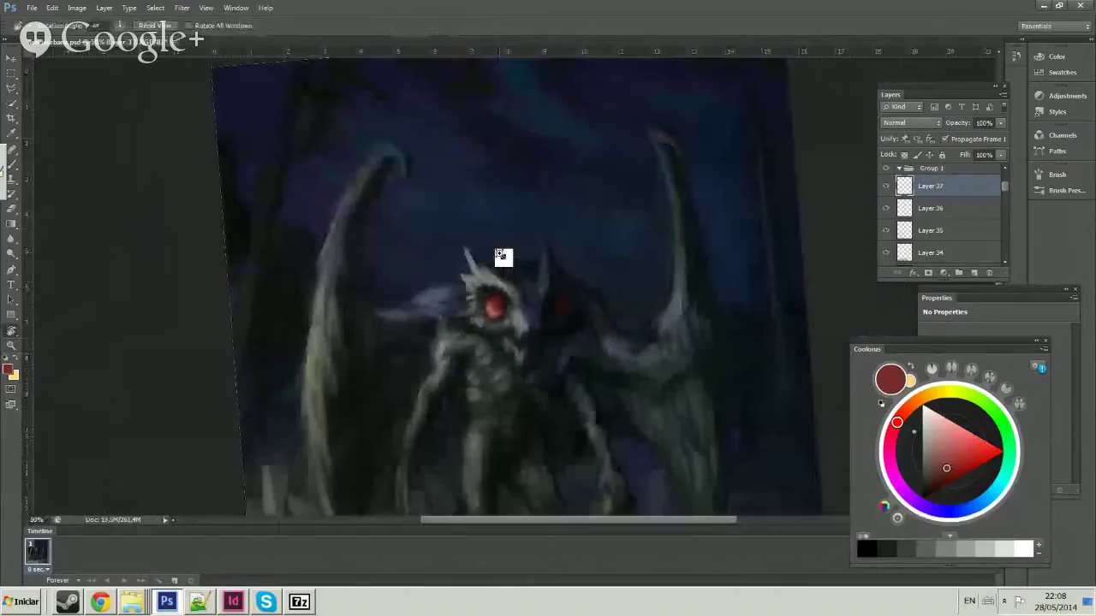
scroll(490, 336, up, 2)
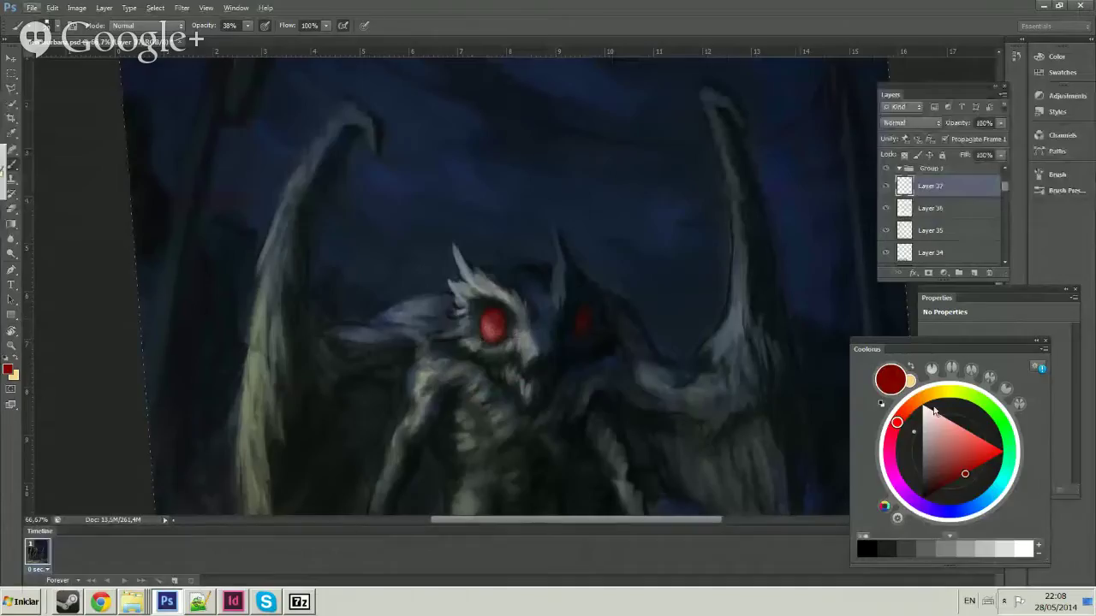
alt+click(490, 332)
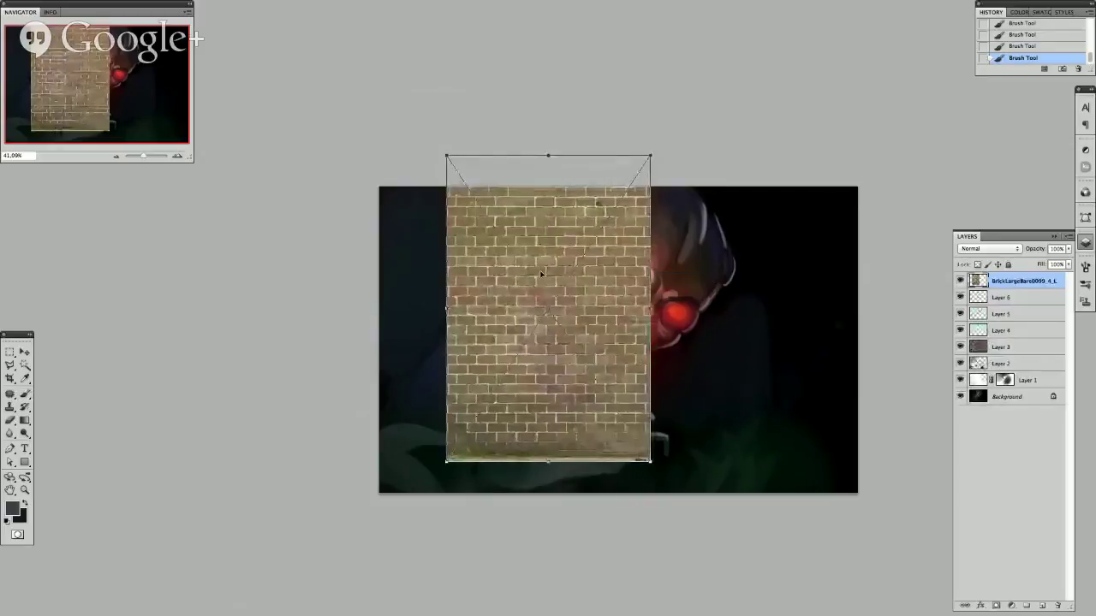
Commit the placed brick-wall image and set its blend mode to Multiply.
key(Return)
click(994, 253)
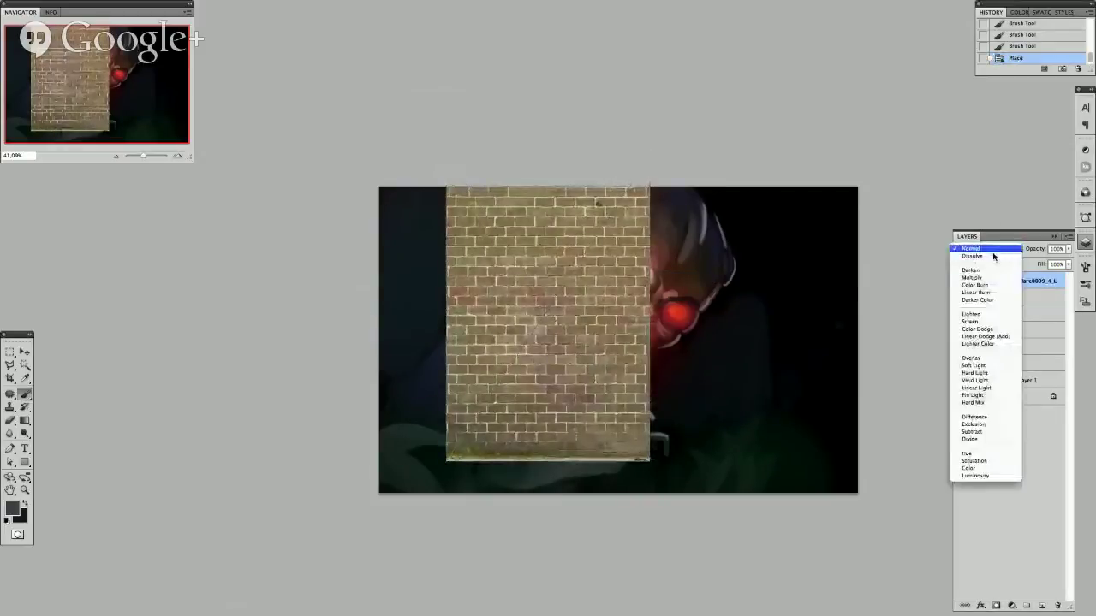
click(997, 279)
click(1002, 250)
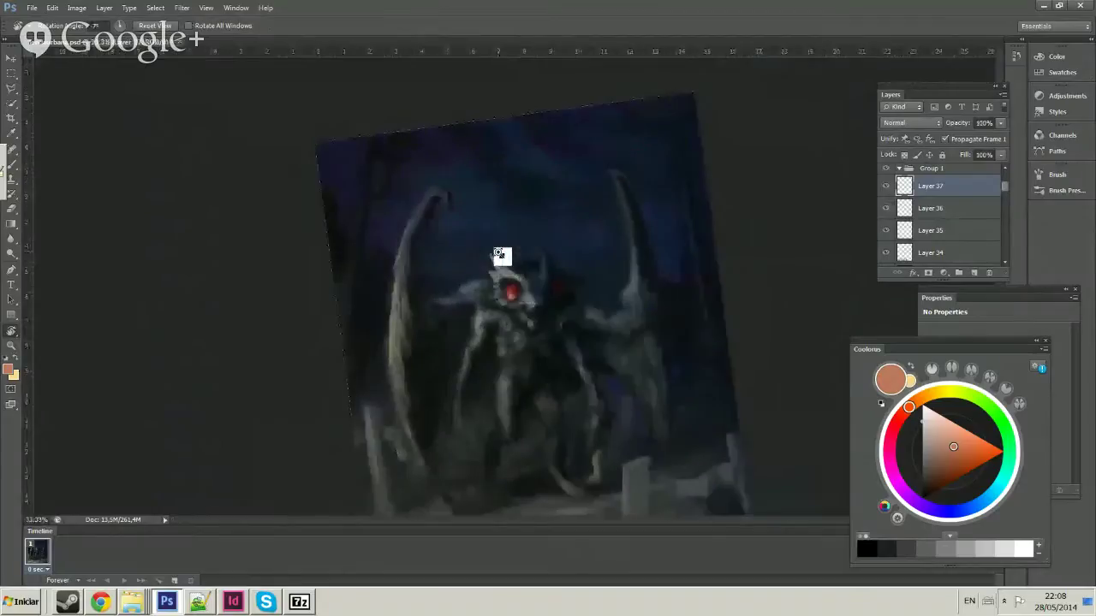
drag(499, 247, 549, 317)
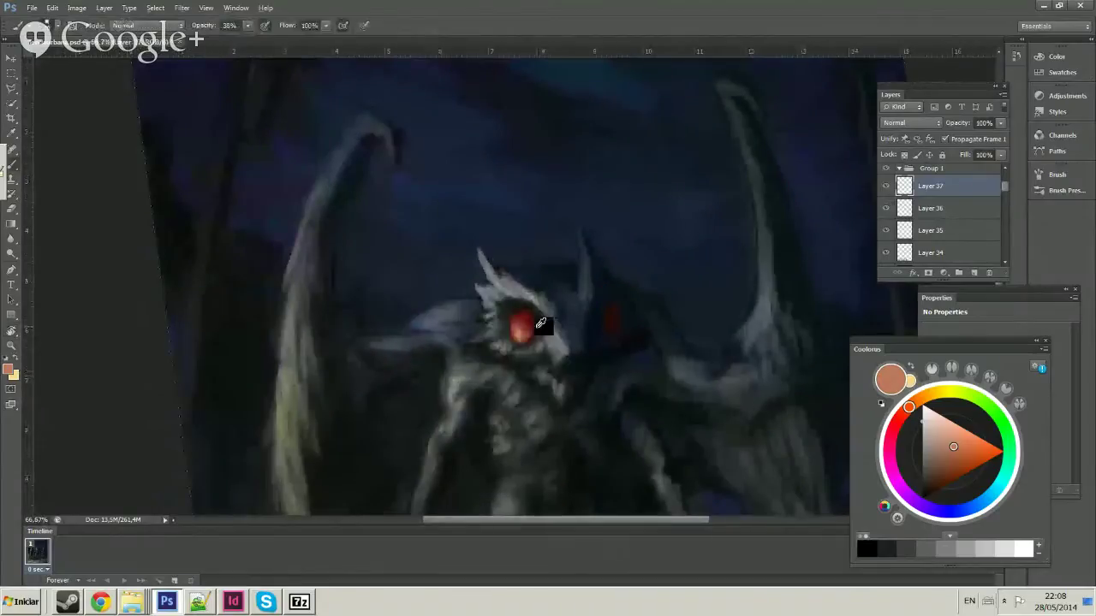
alt+click(536, 327)
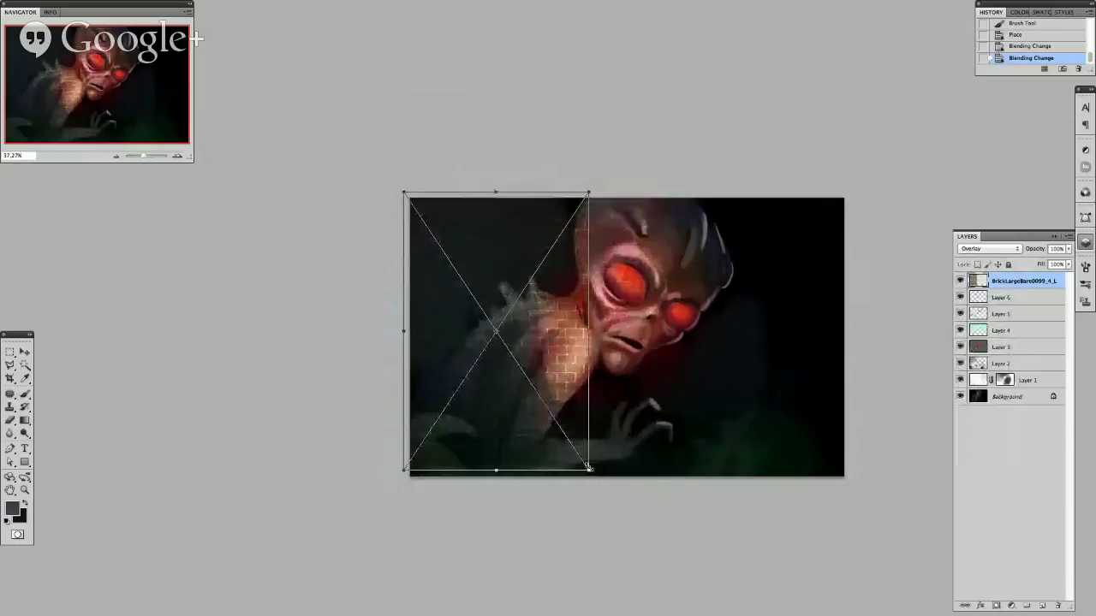
Enlarge the brick texture over the alien and adjust its right-side perspective.
drag(588, 468, 709, 611)
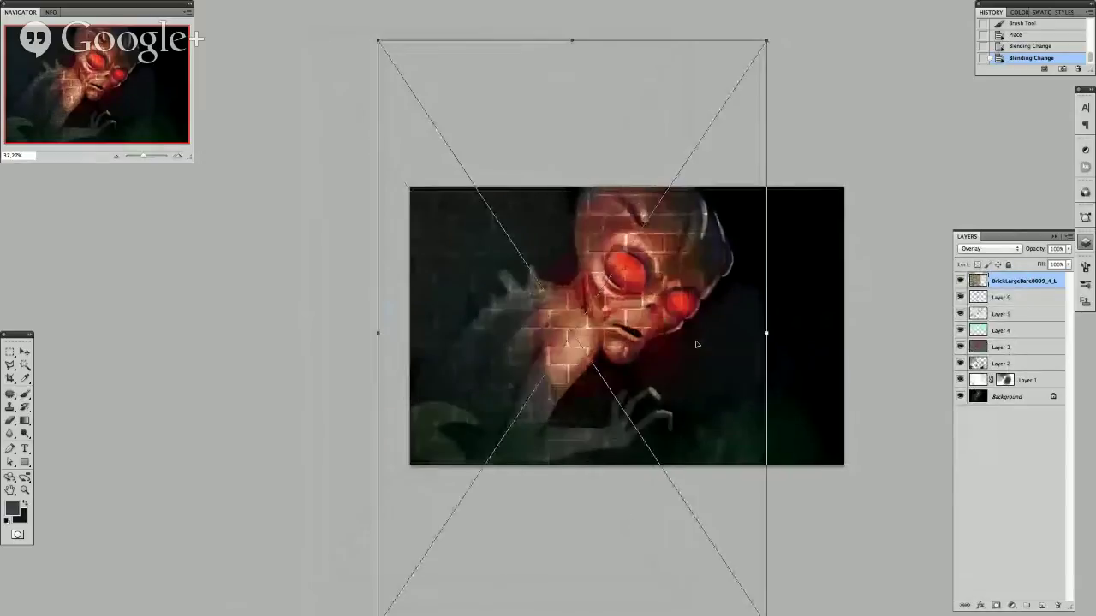
drag(696, 345, 700, 366)
scroll(704, 288, down, 3)
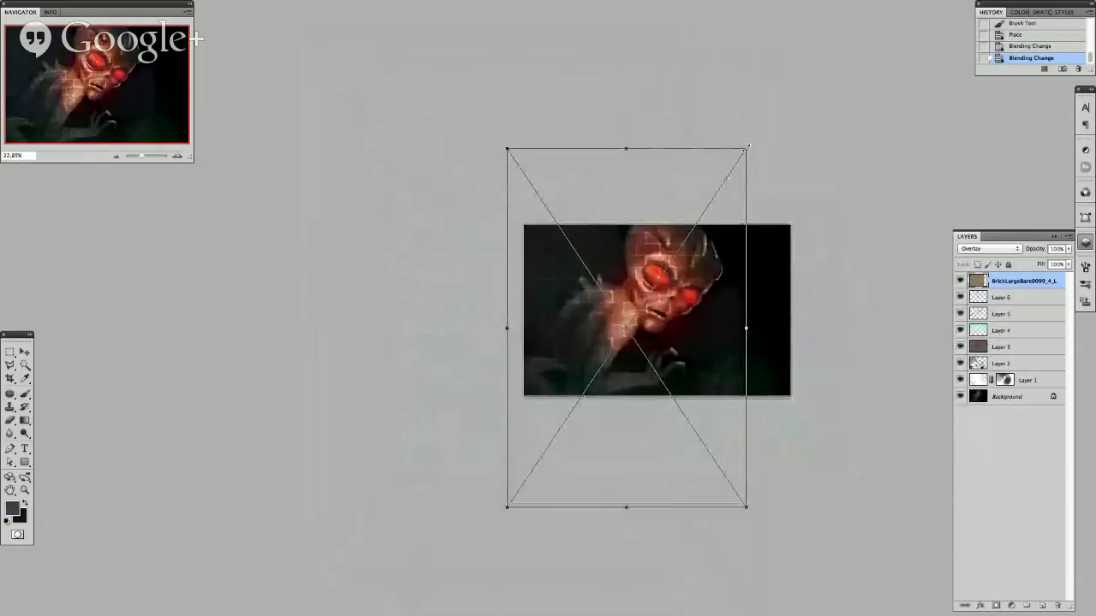
drag(745, 146, 797, 211)
scroll(797, 579, down, 1)
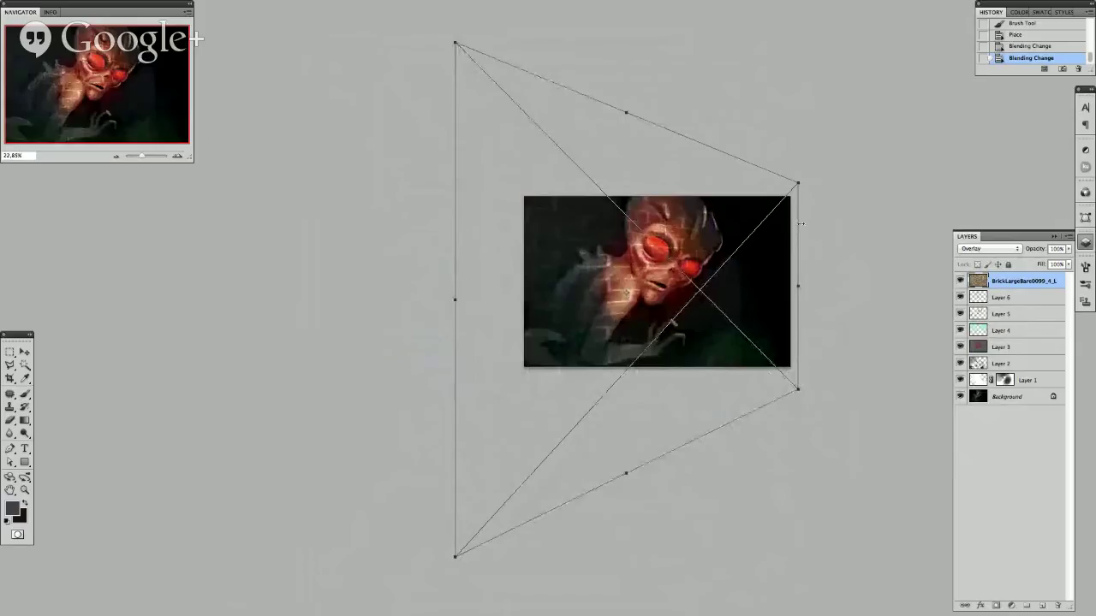
drag(798, 283, 790, 282)
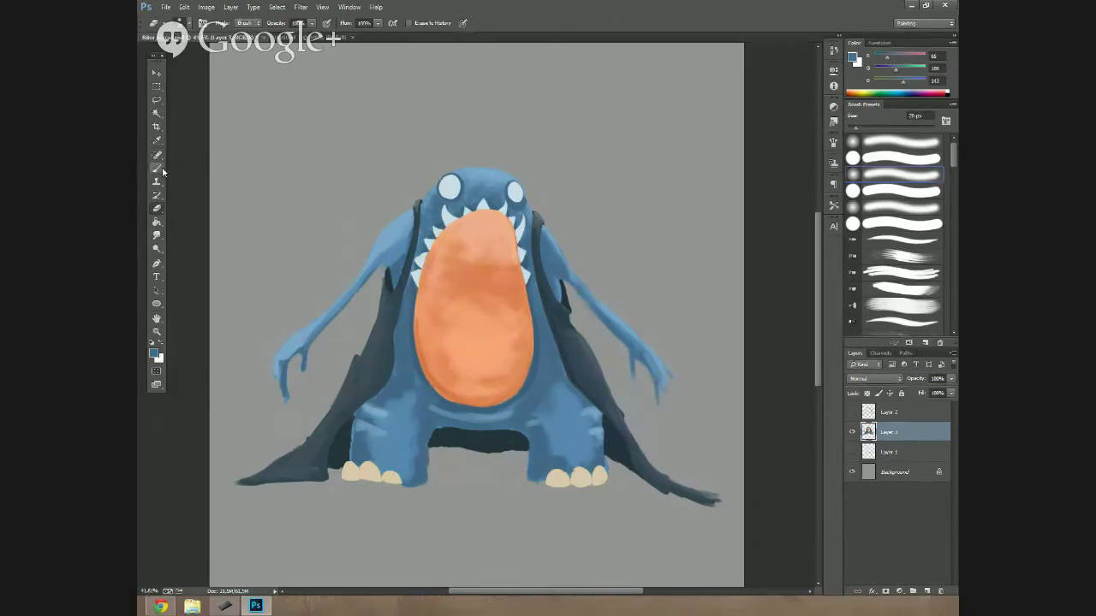
Add an inverted layer mask to the brick layer and set brush opacity to 24%.
key(b)
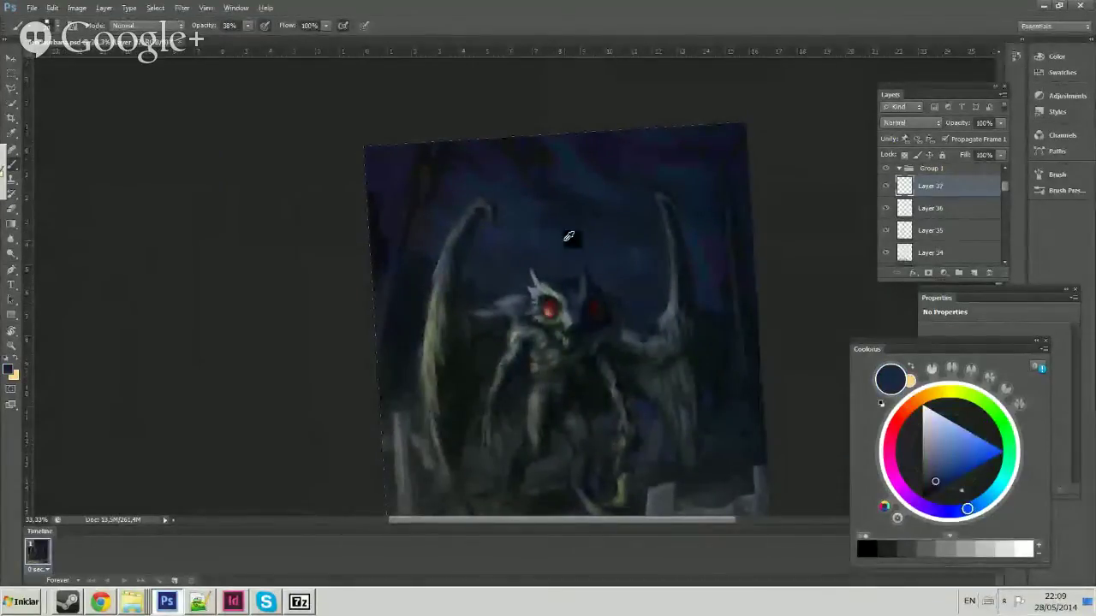
alt+click(534, 229)
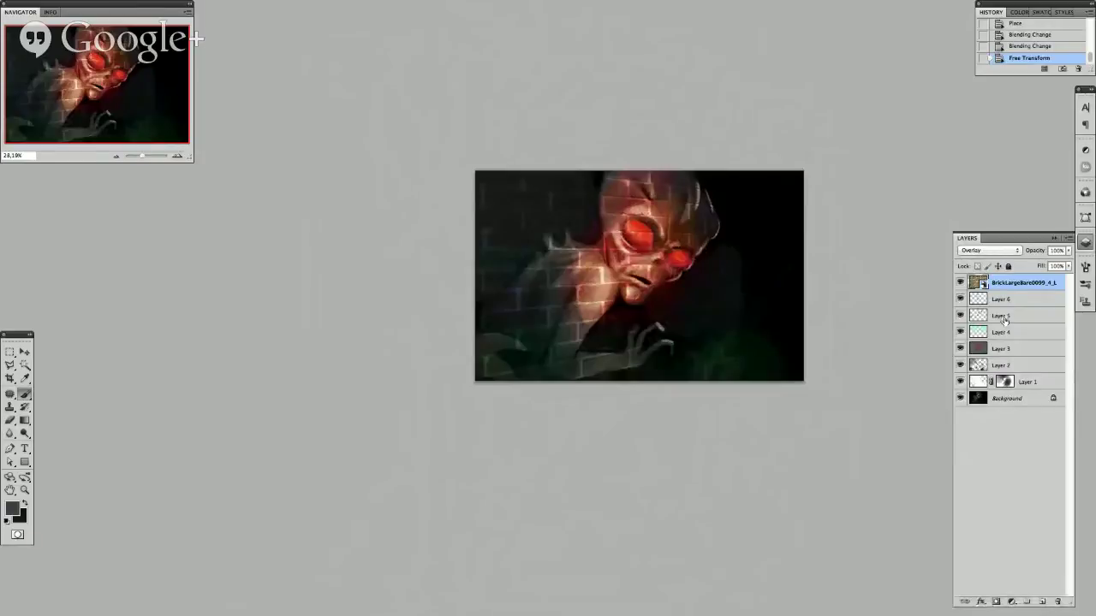
click(995, 602)
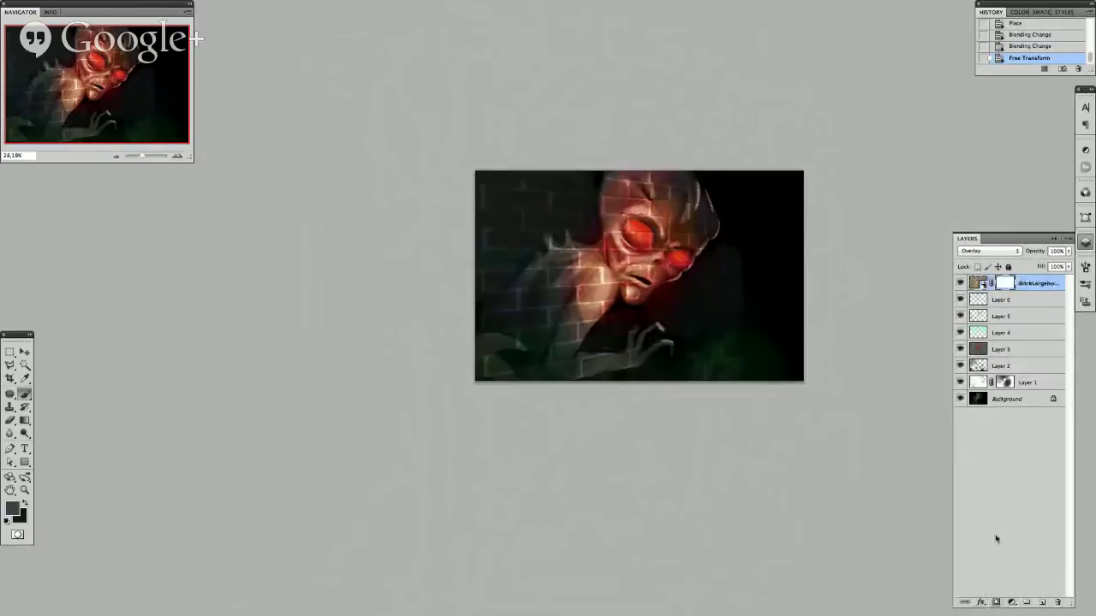
key(d)
key(ctrl+i)
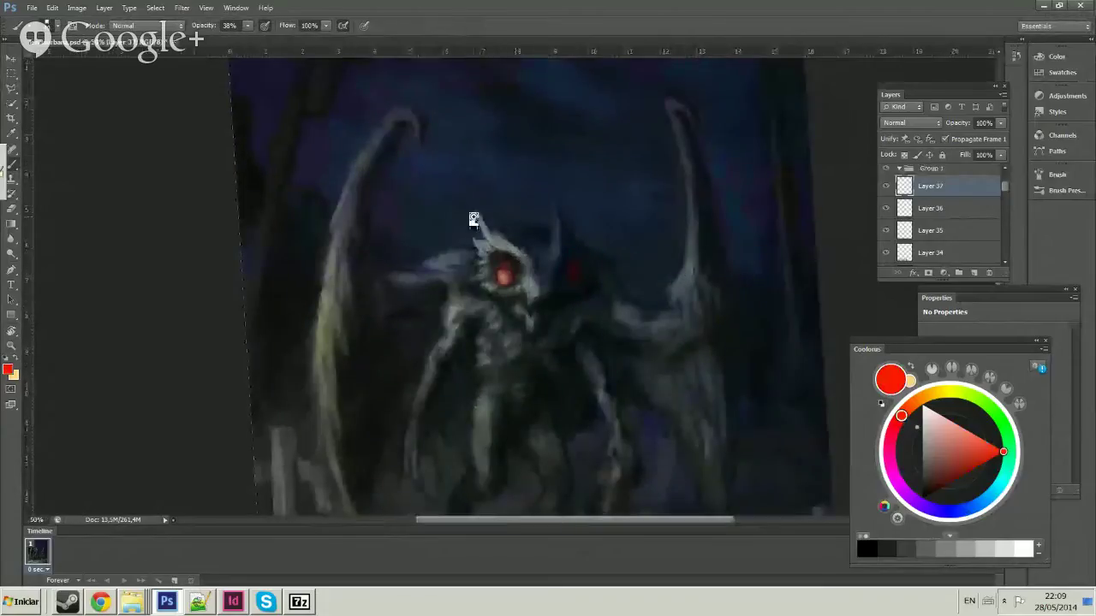
key(2)
key(4)
Zoom out and tilt the mothman canvas view at an angle.
key(z)
alt+click(525, 237)
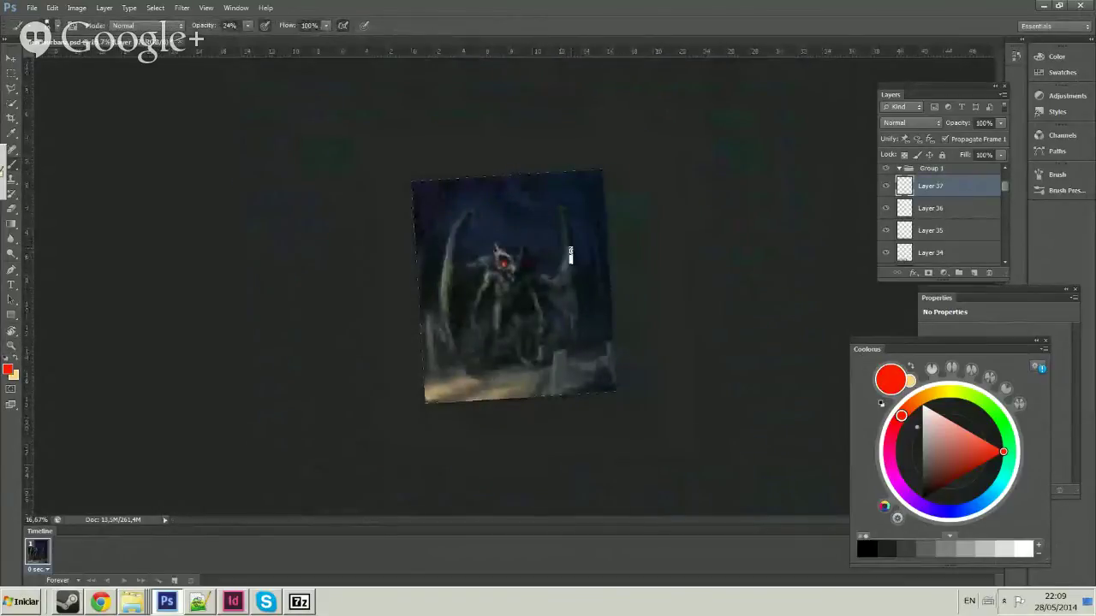
key(r)
mouse_move(672, 256)
mouse_down()
mouse_move(561, 166)
mouse_move(526, 215)
mouse_up()
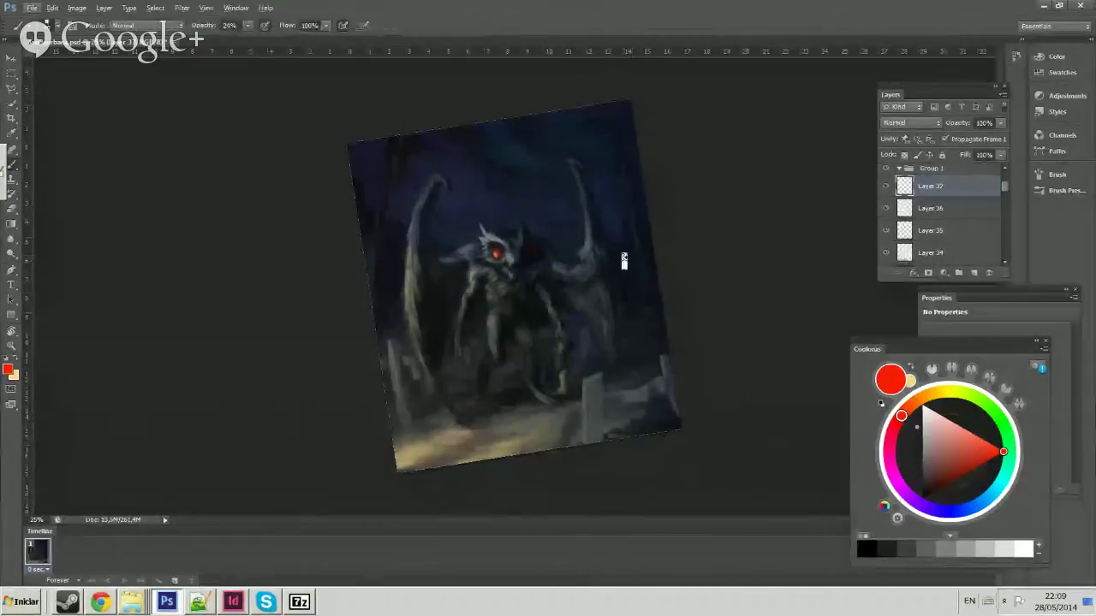
Check the brush presets, hide all panels and sample a colour from the painting.
right_click(633, 259)
key(Return)
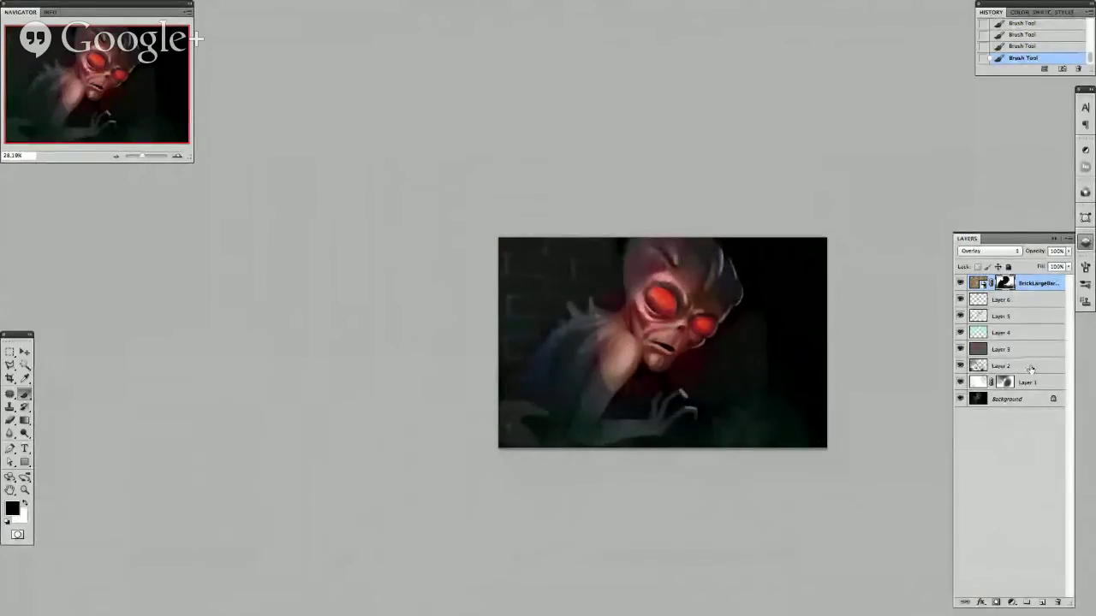
key(Tab)
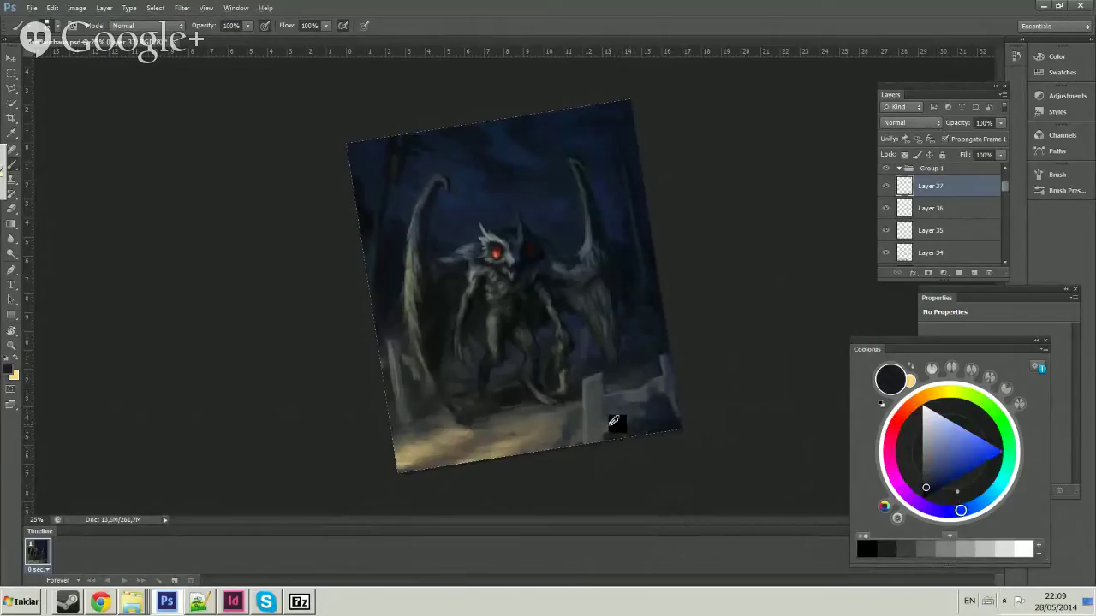
alt+click(614, 424)
Sample dark navy, slate grey and red colours and set the brush size.
alt+click(618, 433)
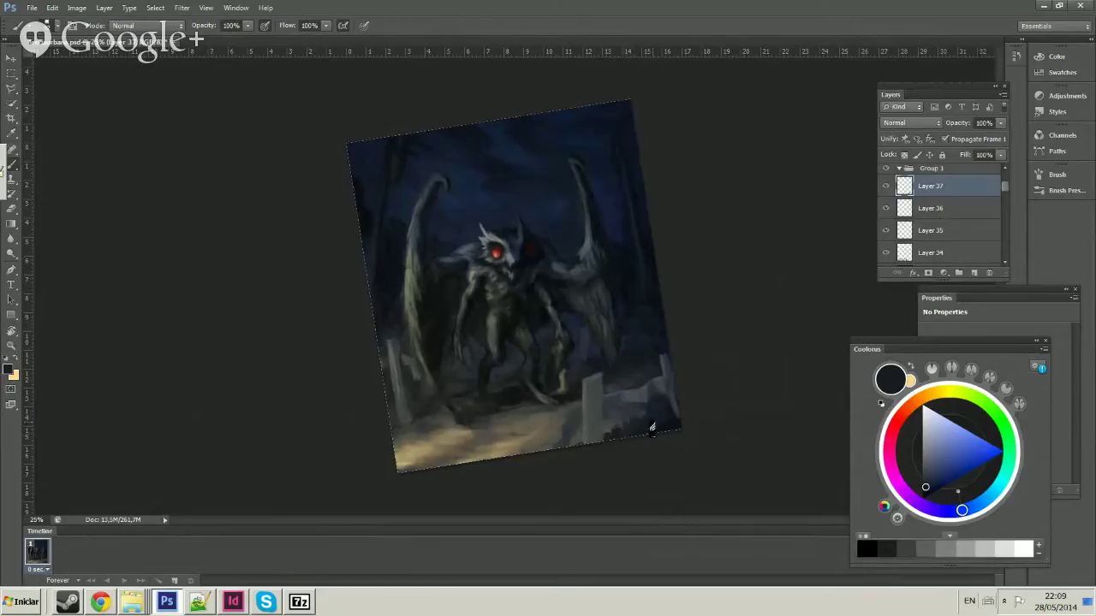
alt+click(644, 421)
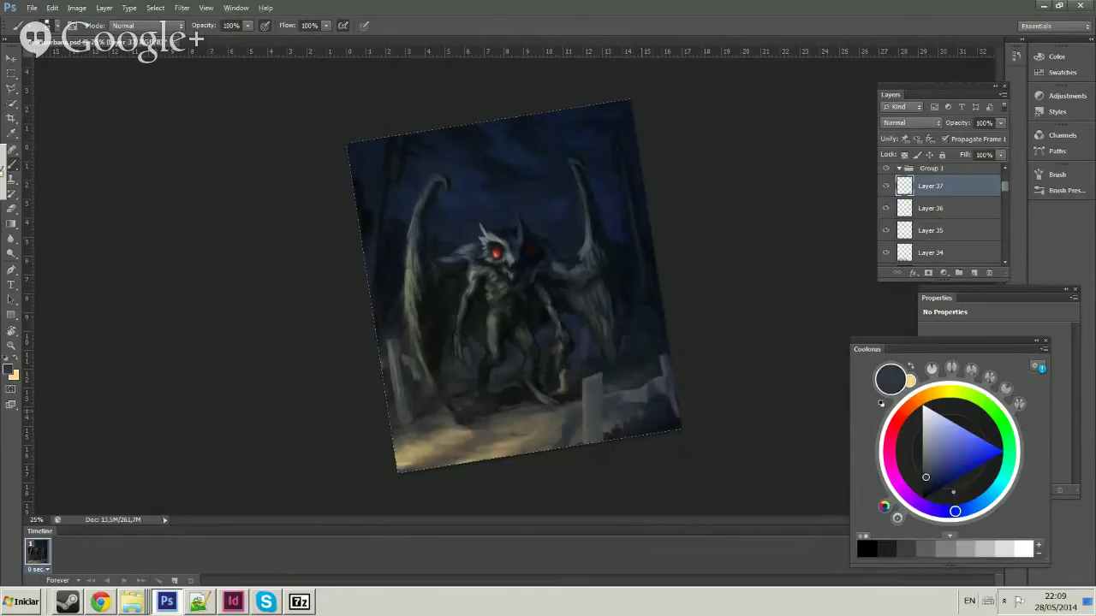
alt+click(625, 423)
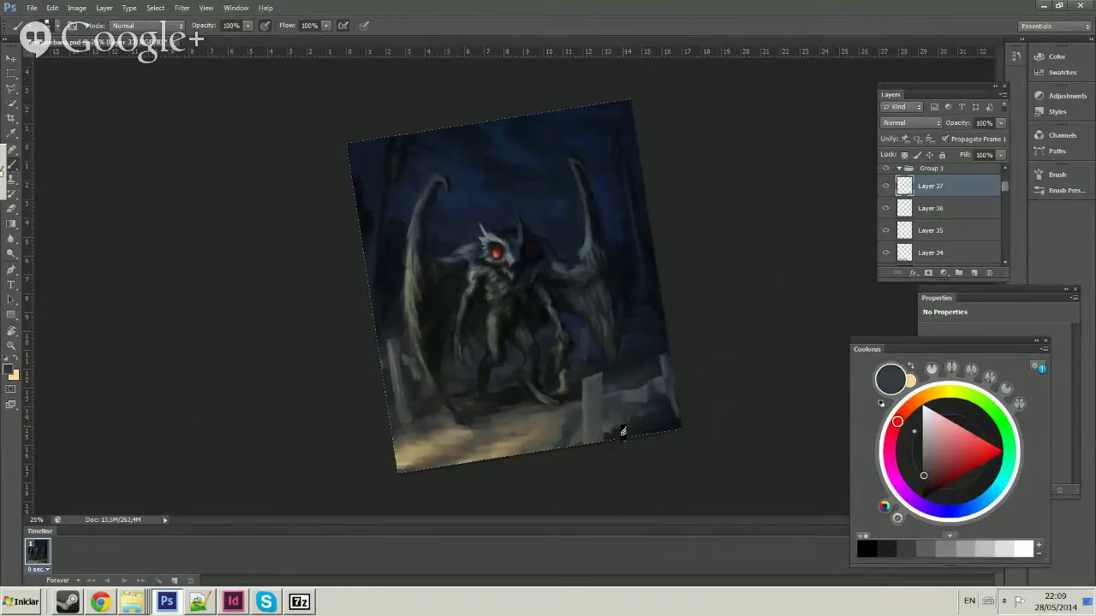
right_click(654, 420)
click(631, 437)
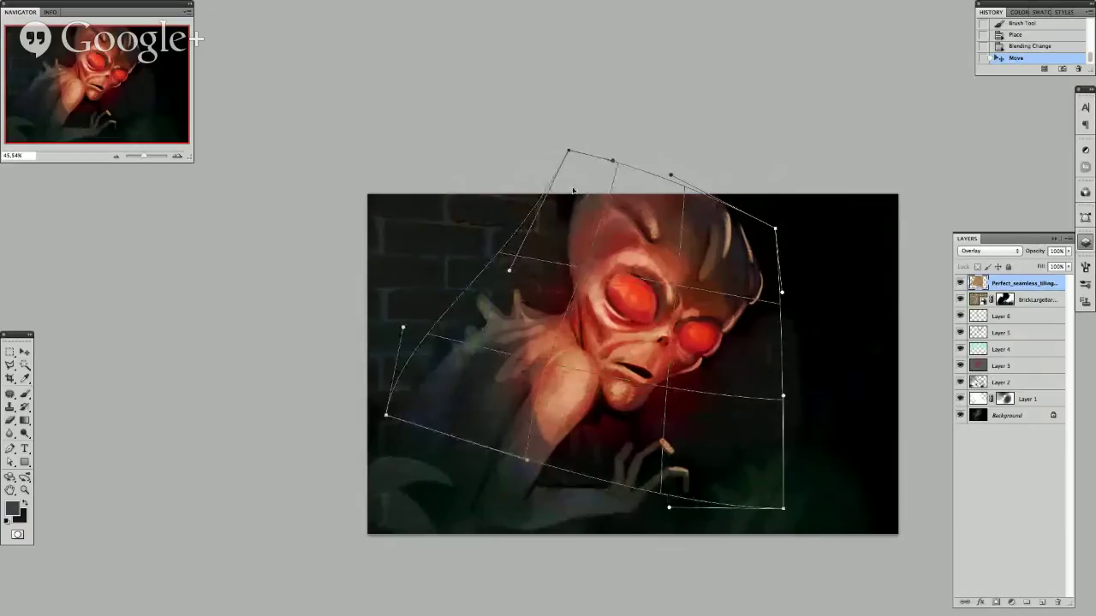
Warp the paper texture over the alien's head, left side and bottom-right, then rasterize it.
drag(574, 190, 599, 181)
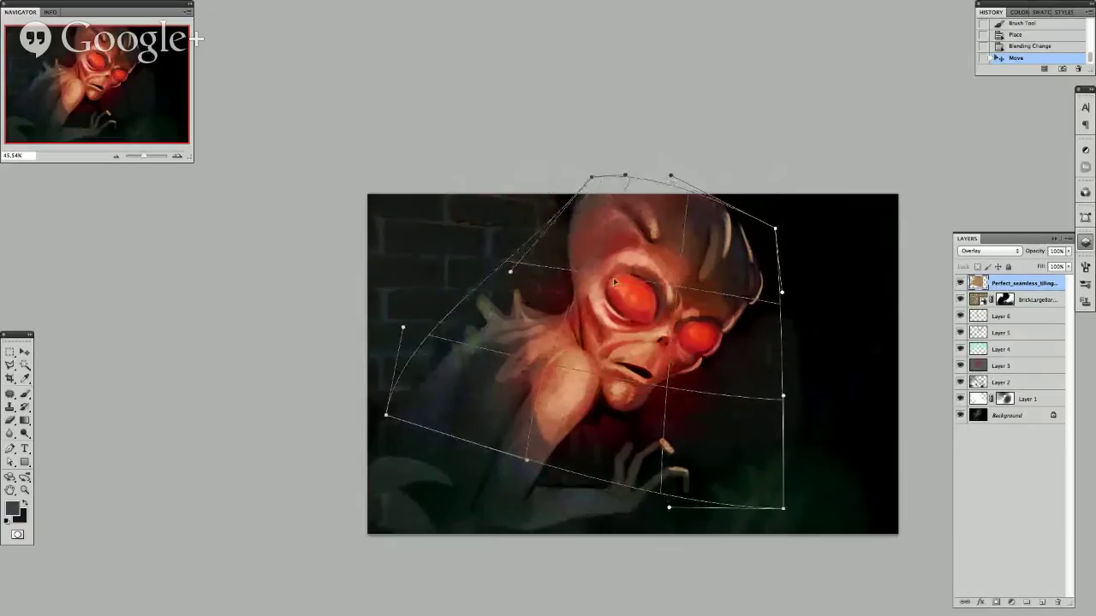
drag(505, 257, 483, 269)
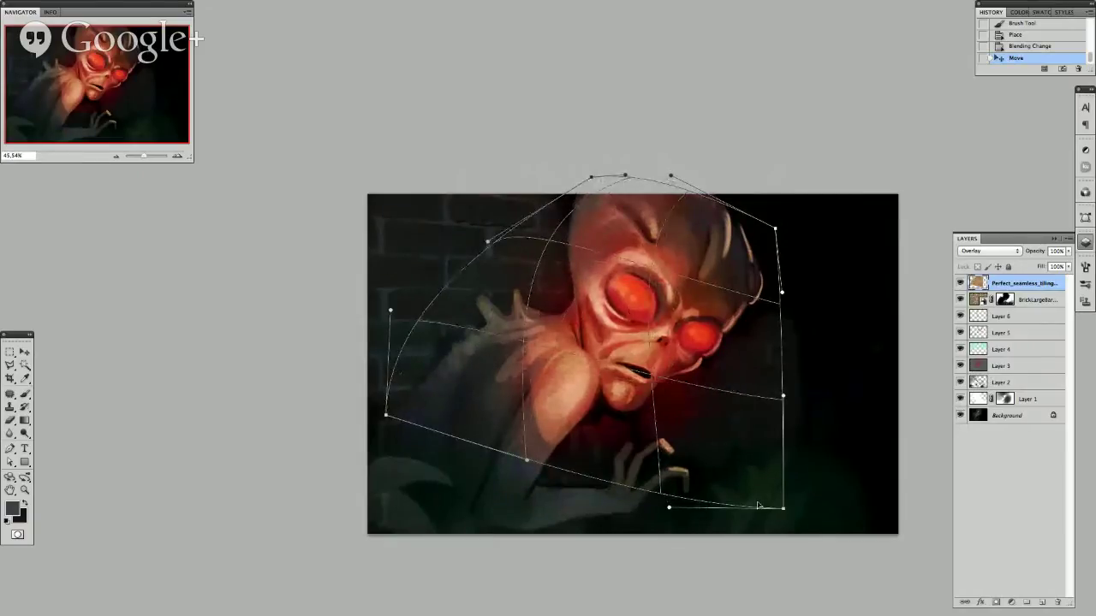
drag(757, 505, 764, 510)
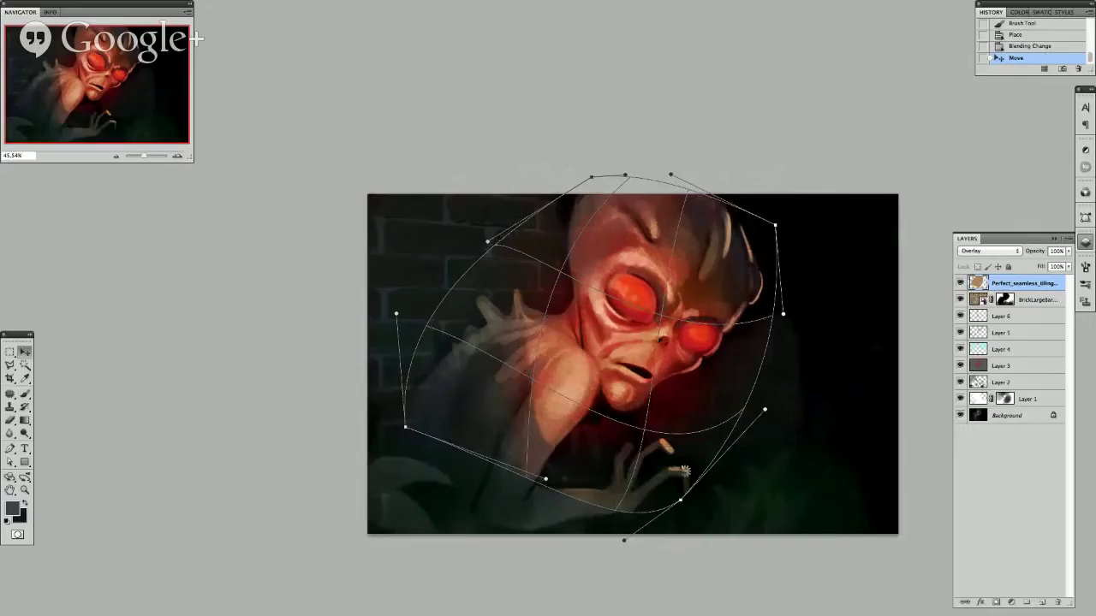
key(Return)
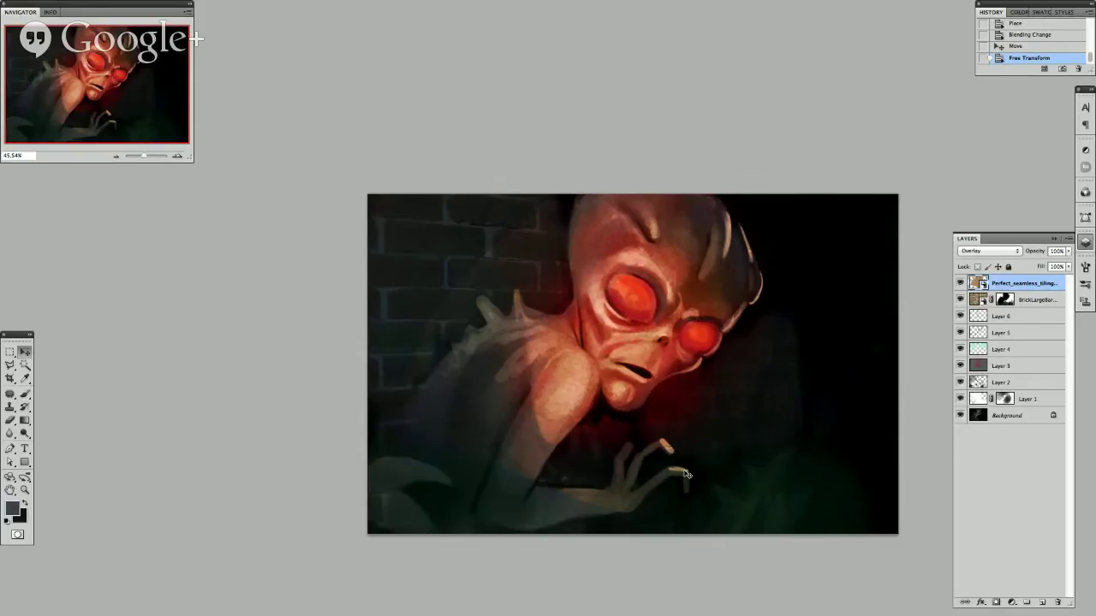
right_click(1016, 285)
key(Escape)
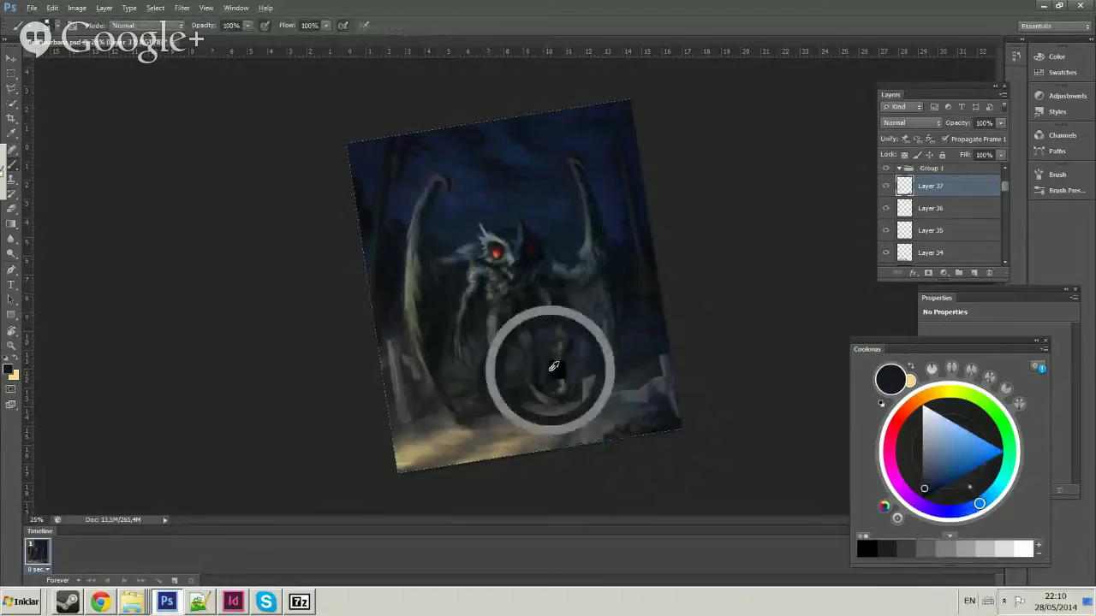
Sample yellow-green, blue, dark navy, ground and pale-yellow leg colours from the mothman scene.
alt+click(548, 377)
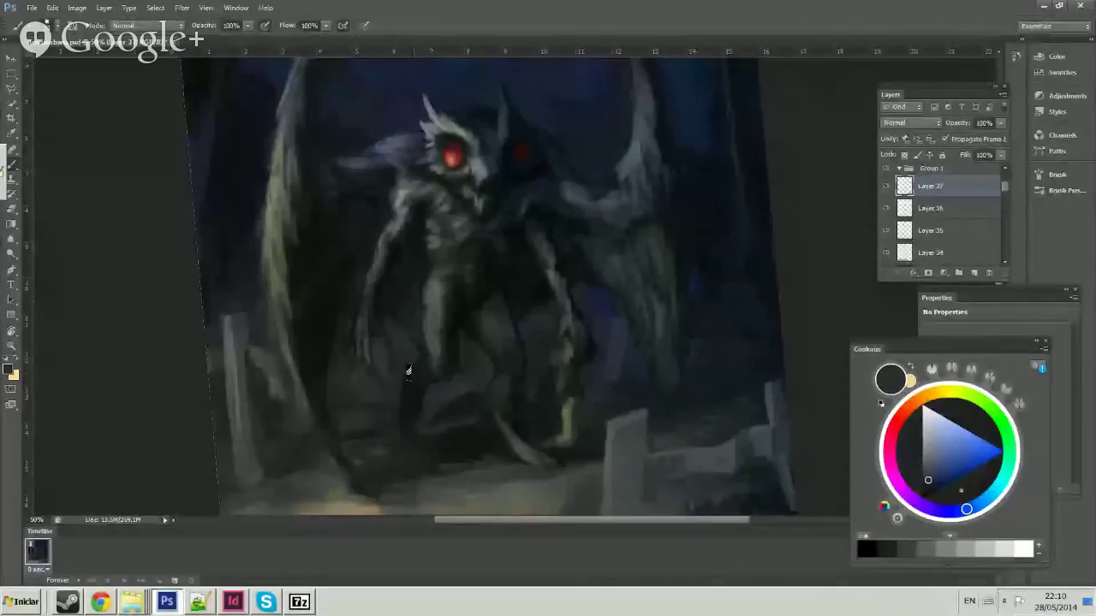
alt+click(415, 368)
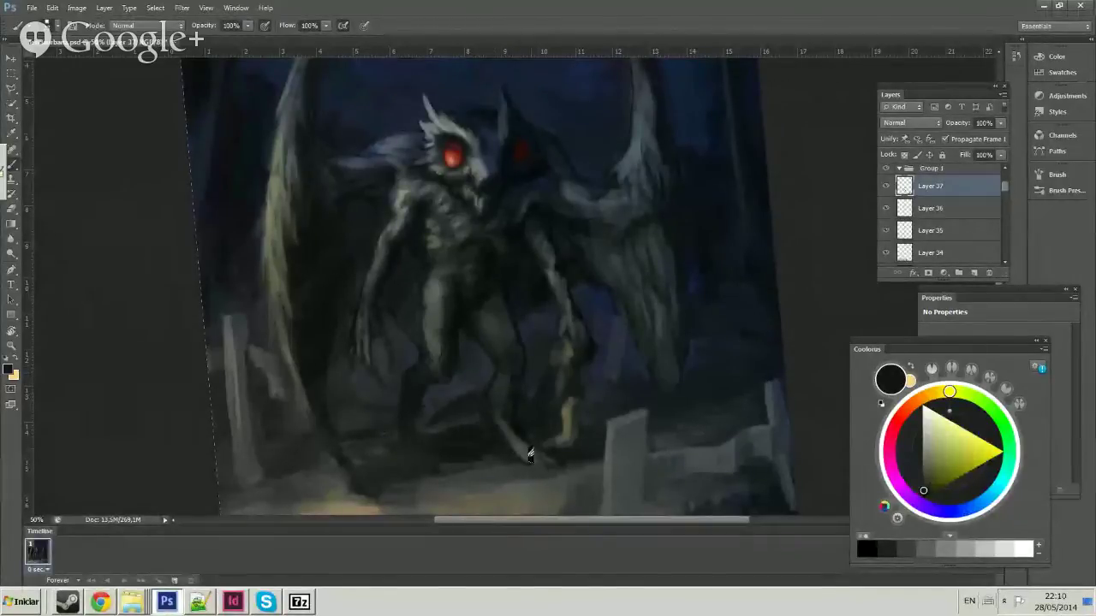
alt+click(515, 419)
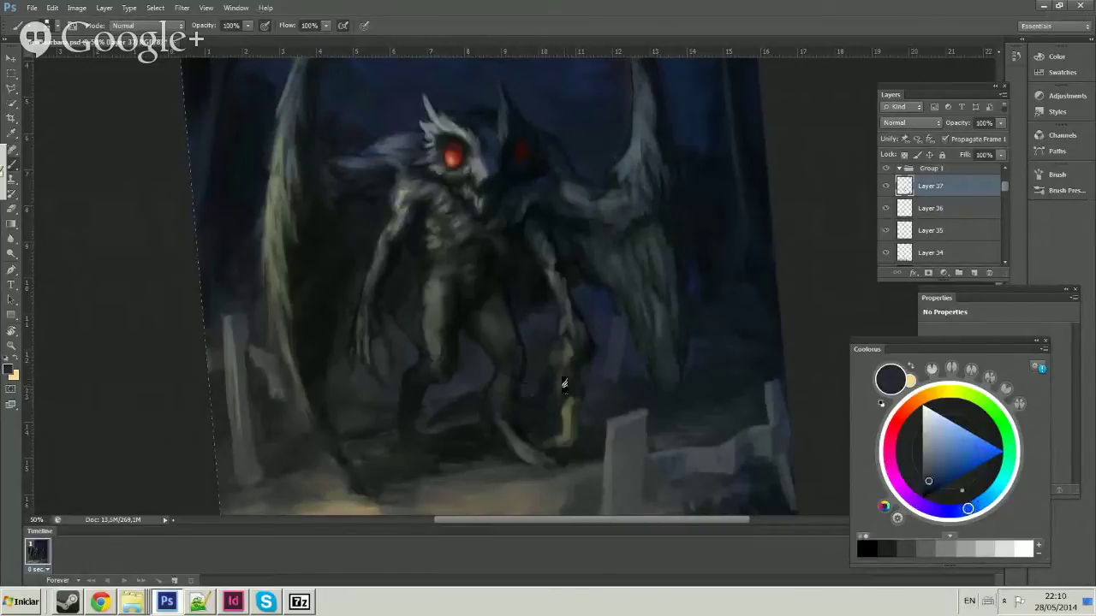
alt+click(530, 401)
alt+click(531, 387)
alt+click(556, 395)
alt+click(555, 385)
alt+click(573, 403)
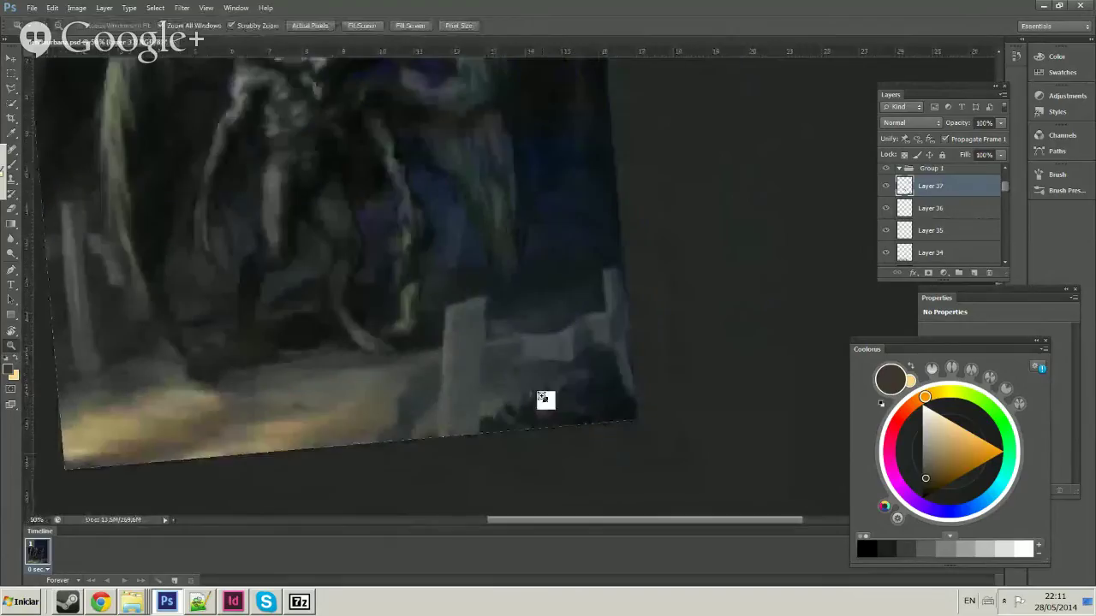
Zoom the view to 50%, sample another colour and make Layer 7 visible.
drag(543, 399, 489, 382)
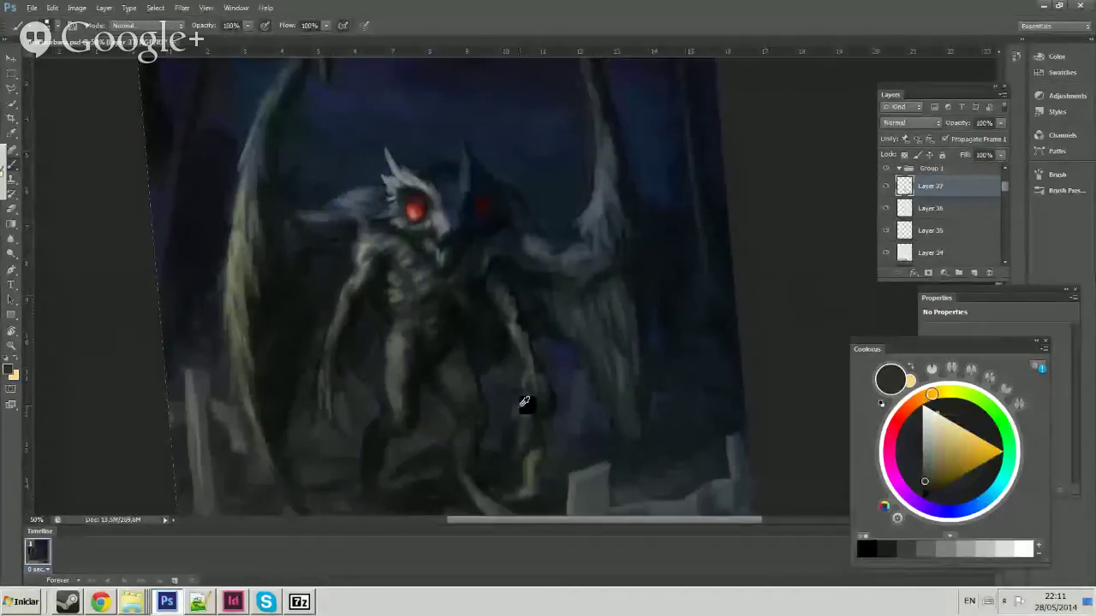
alt+click(527, 389)
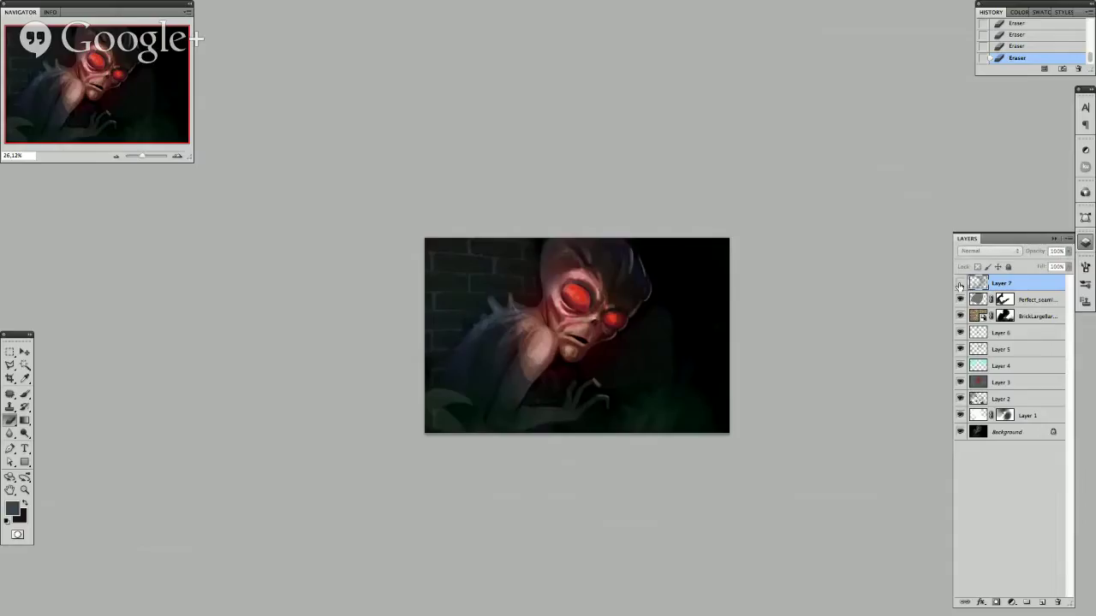
click(960, 283)
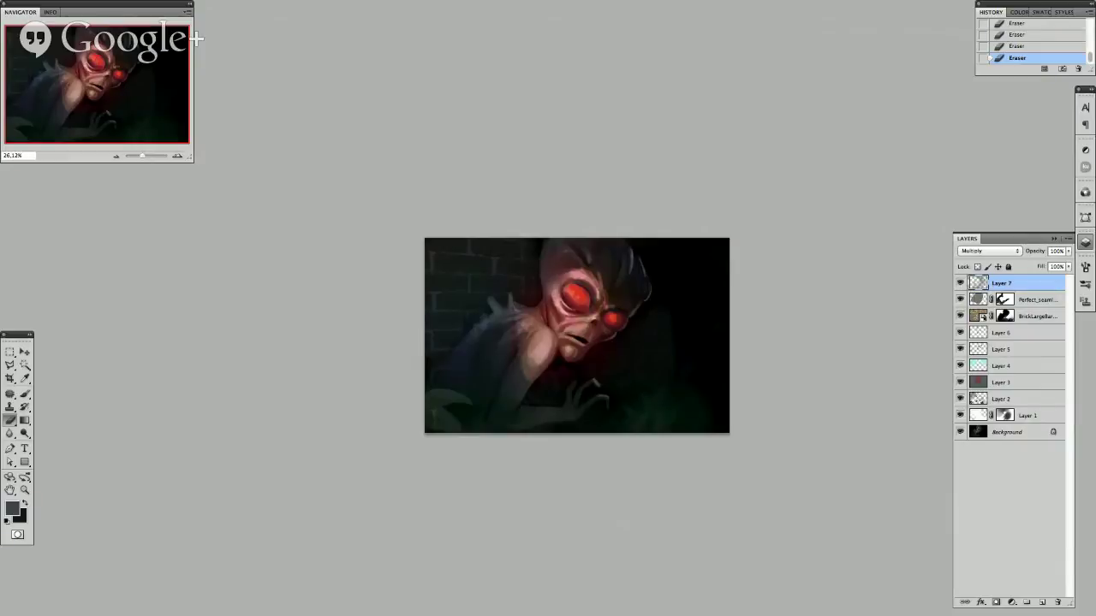
Merge all visible layers into a new top layer and sample a darker blue.
key(ctrl+alt+shift+e)
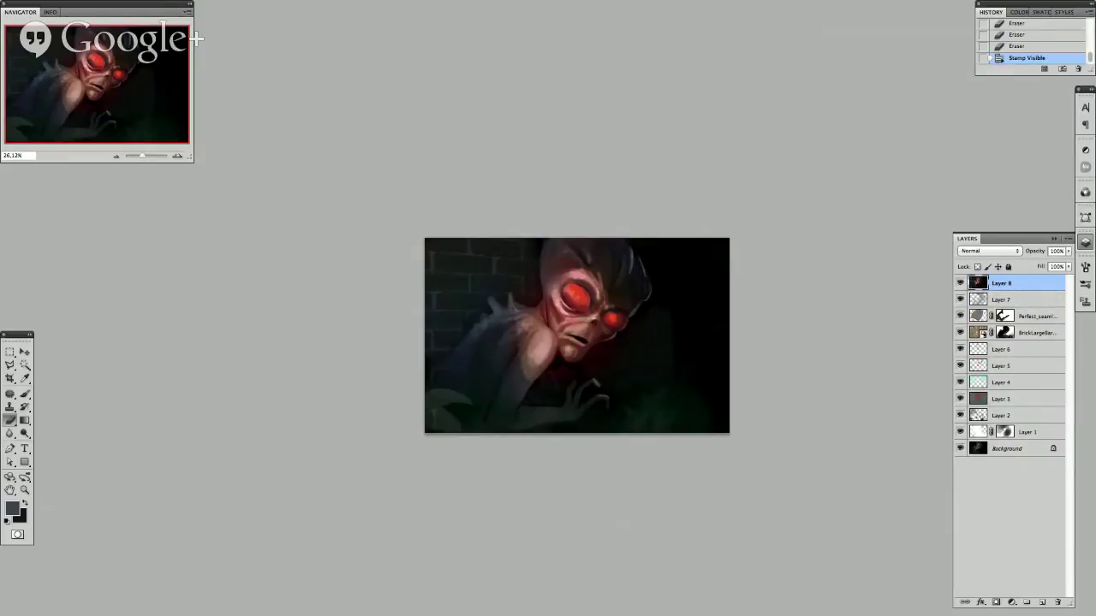
key(Tab)
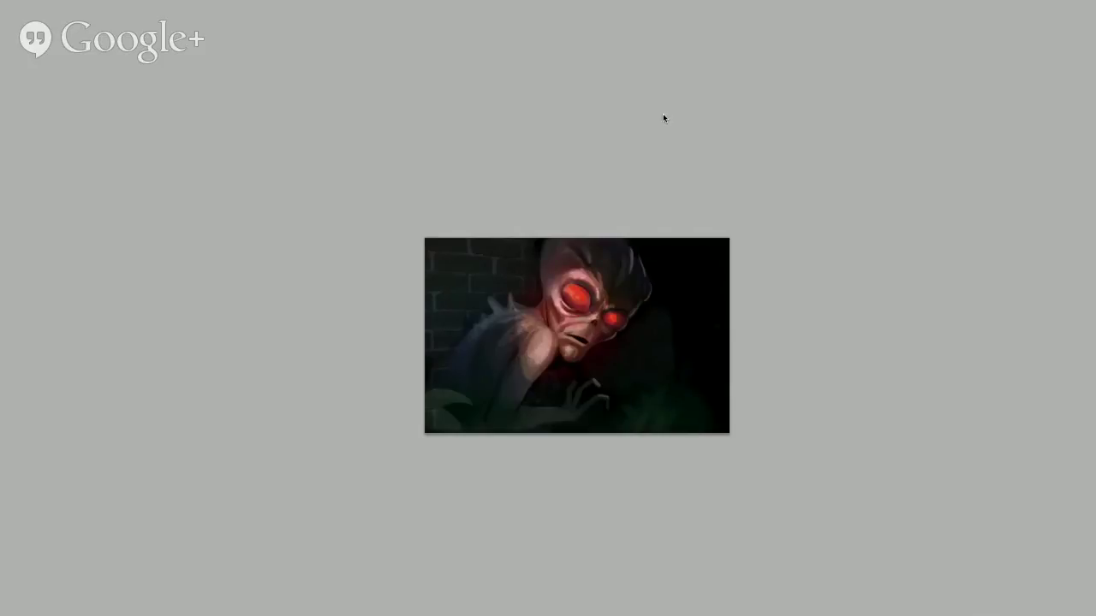
key(Tab)
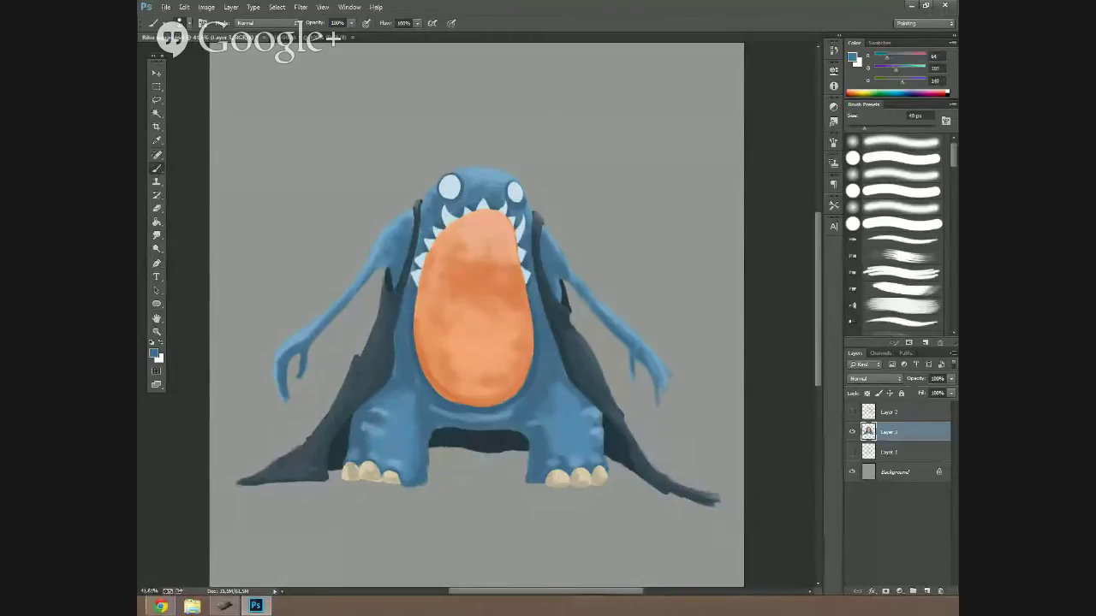
alt+click(368, 439)
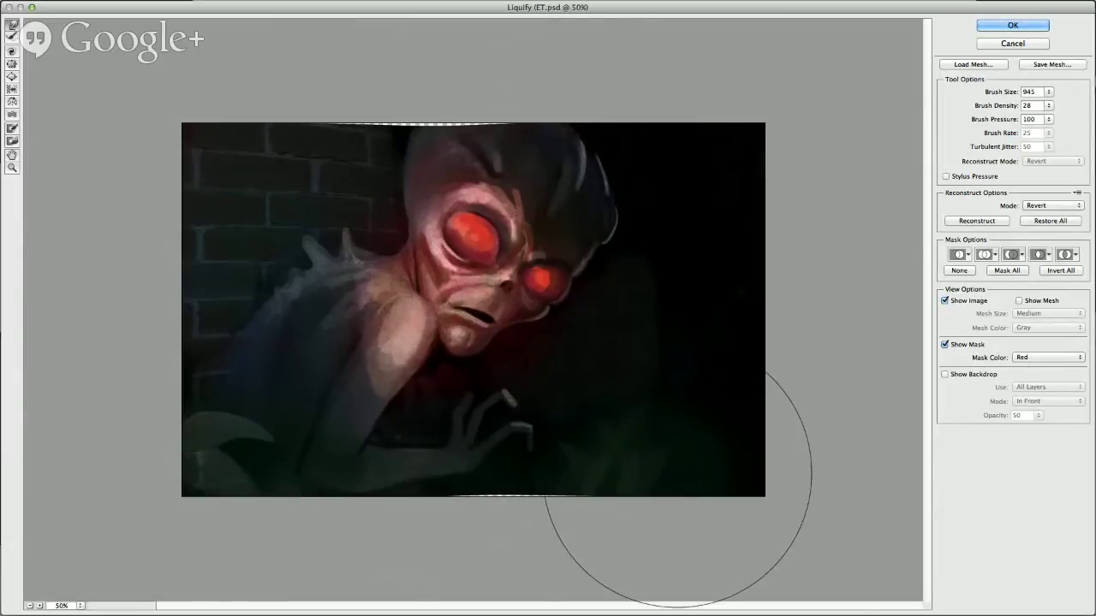
Undo the liquify warp, delete the merged copy layer and zoom to 66.67%.
key(Return)
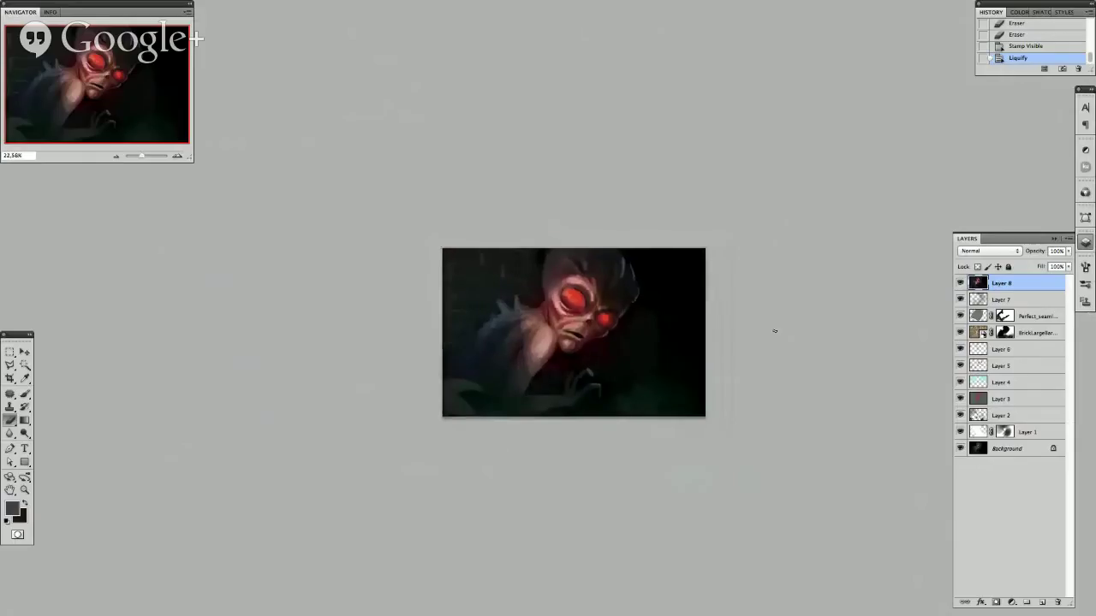
key(ctrl+z)
key(ctrl+plus)
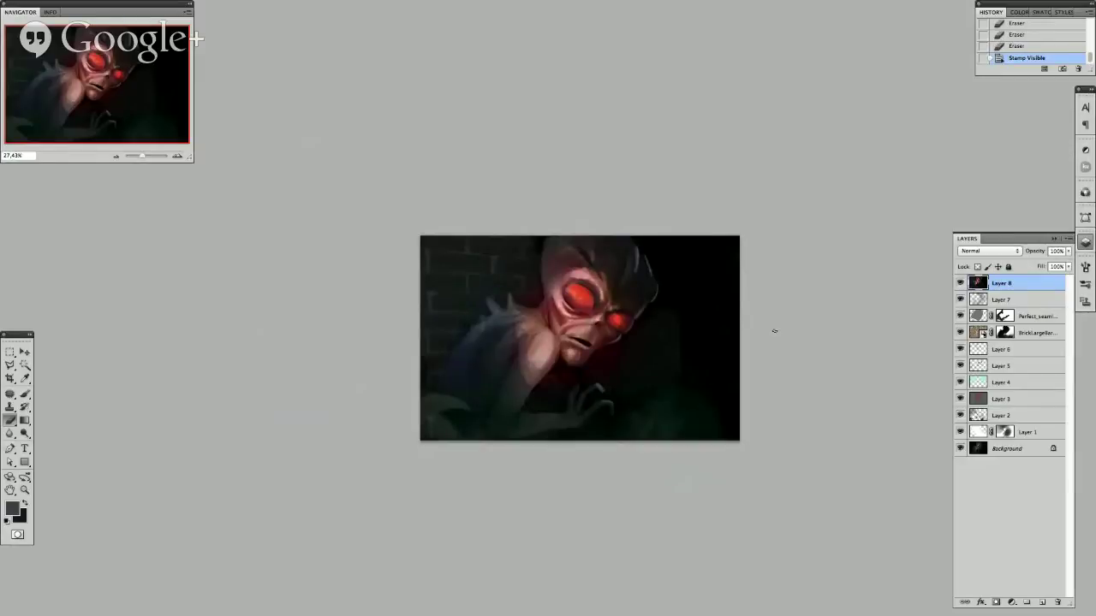
key(Delete)
key(ctrl+plus)
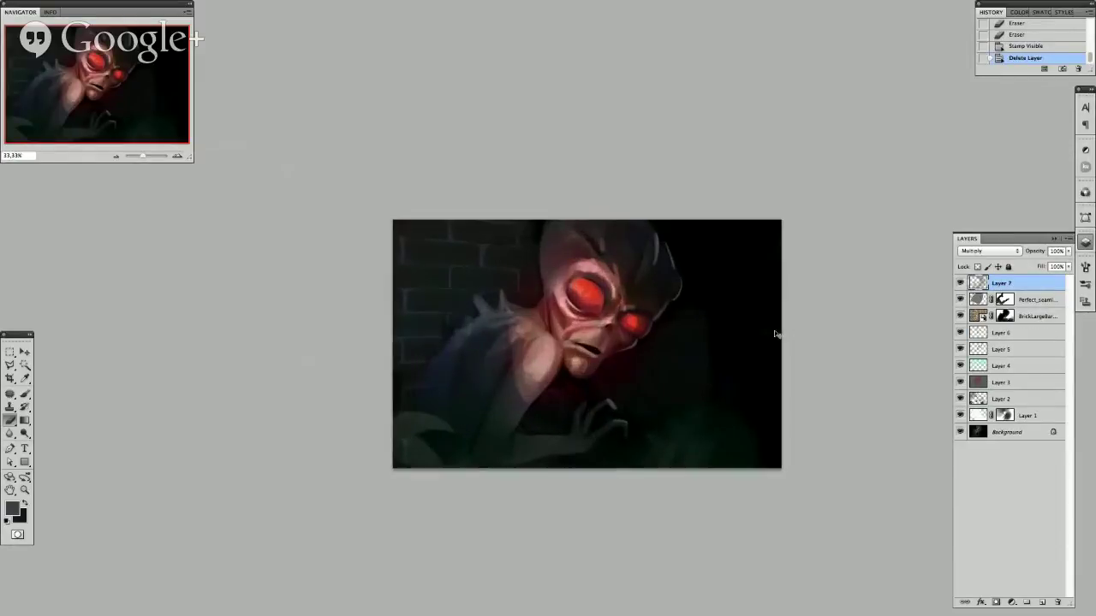
key(ctrl+plus)
key(ctrl+plus)
key(ctrl+plus)
key(ctrl+minus)
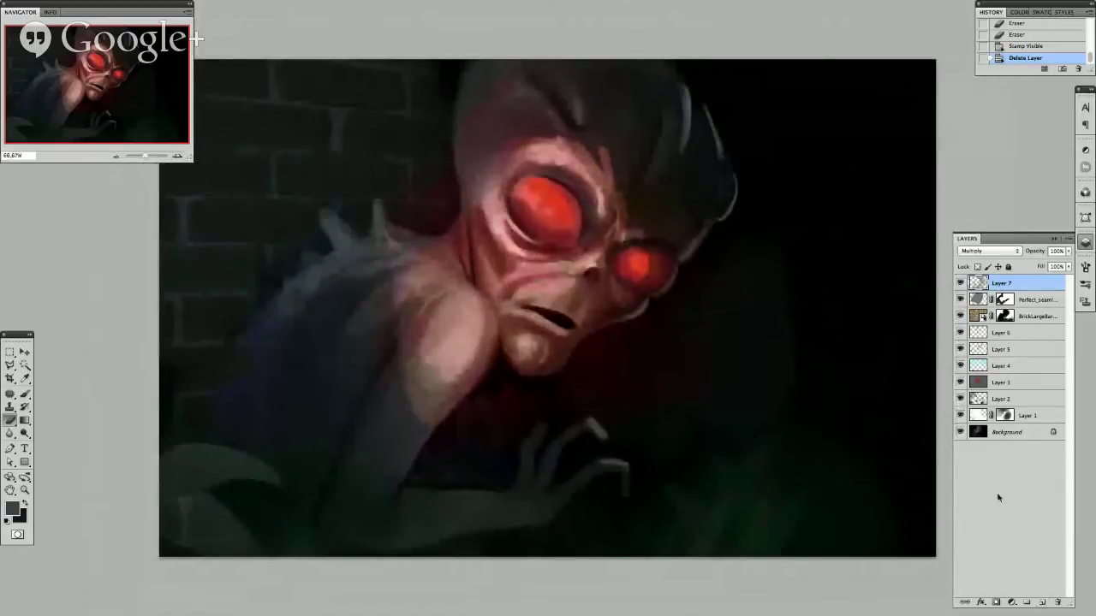
Add a new layer above Layer 7 and paint soft strokes near the alien's neck with a smaller brush.
click(1041, 602)
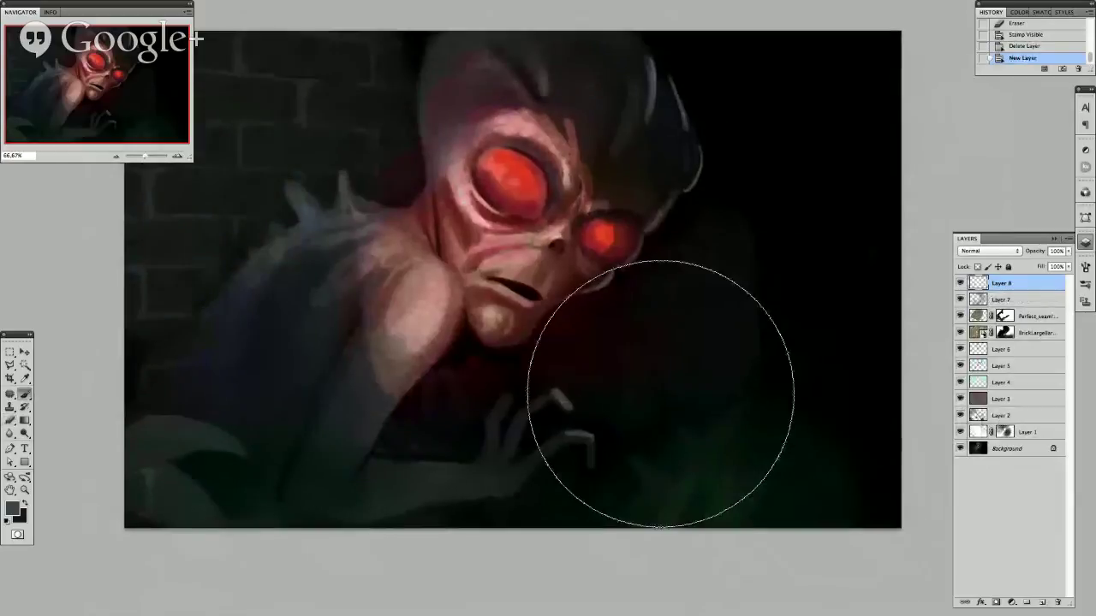
key(bracketleft)
key(bracketleft)
key(bracketleft)
key(bracketleft)
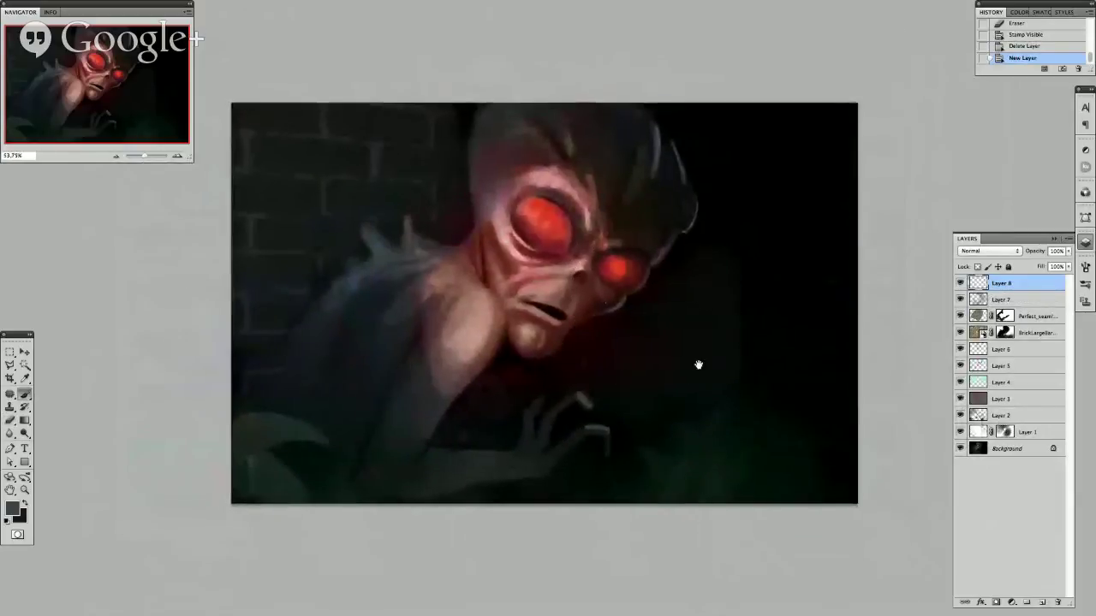
scroll(654, 340, down, 2)
key(bracketleft)
key(bracketleft)
key(bracketleft)
key(bracketleft)
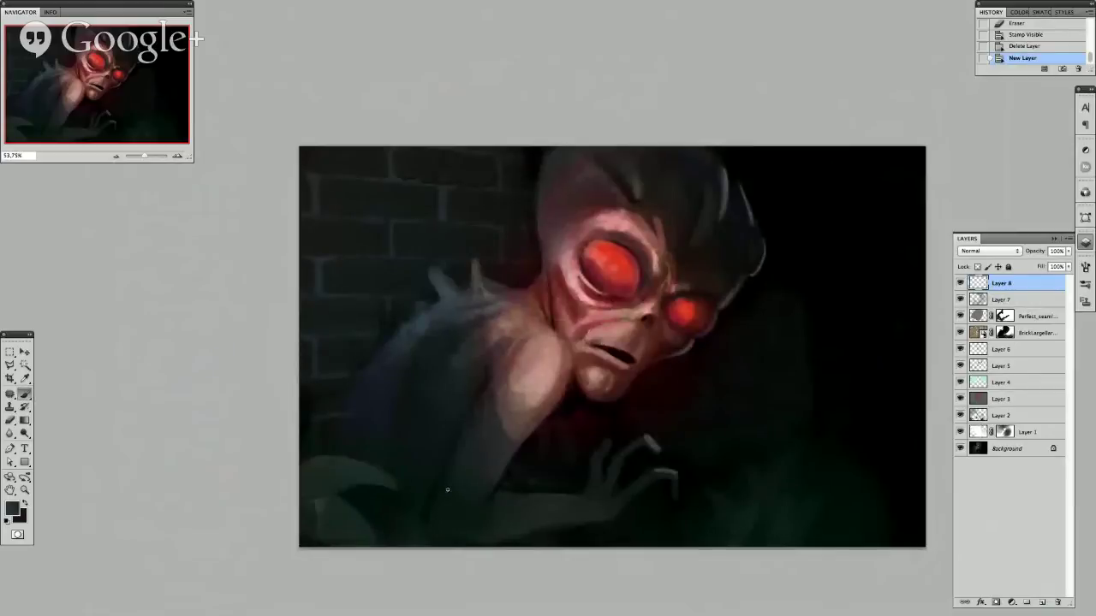
drag(447, 489, 463, 449)
mouse_move(443, 505)
mouse_down()
mouse_move(505, 354)
mouse_move(472, 460)
mouse_move(474, 433)
mouse_move(447, 496)
mouse_move(506, 397)
mouse_up()
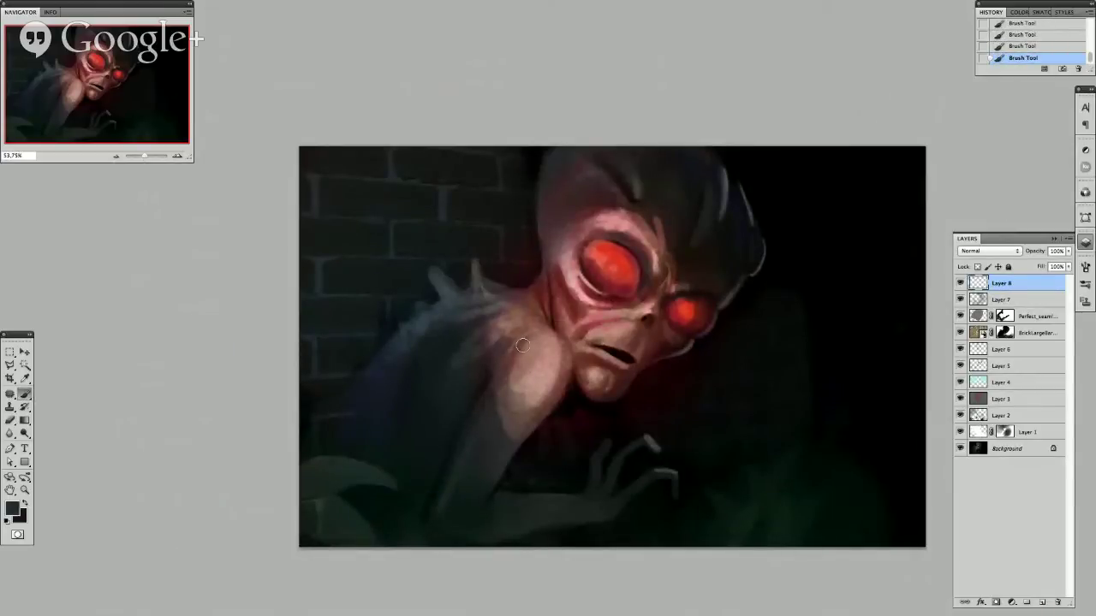
click(1085, 267)
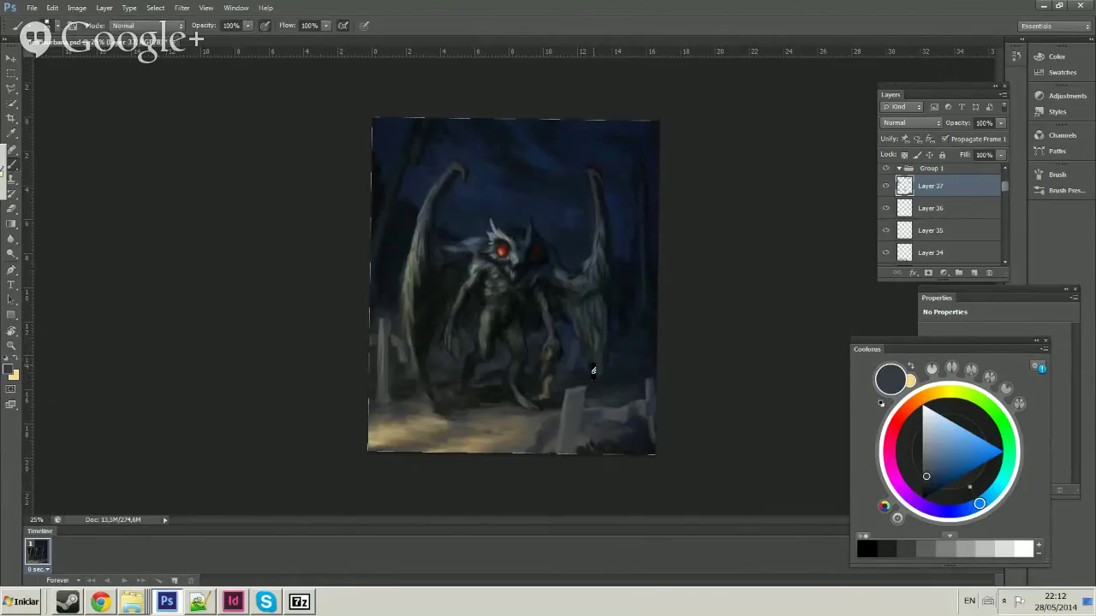
Choose a darker foreground colour in the colour wheel and tilt the canvas slightly counter-clockwise.
alt+click(572, 310)
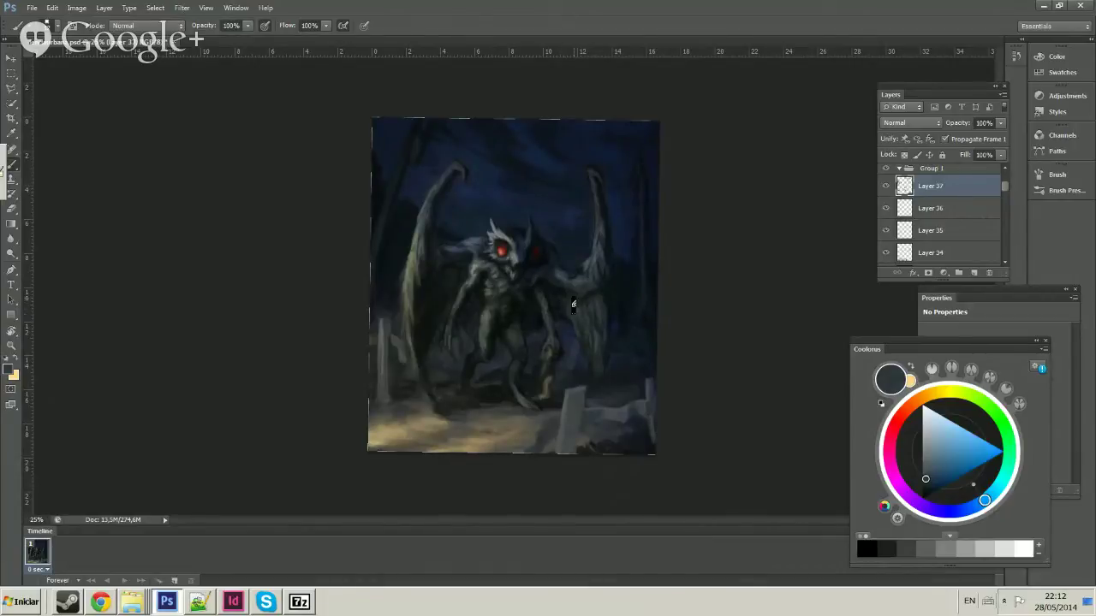
alt+click(563, 303)
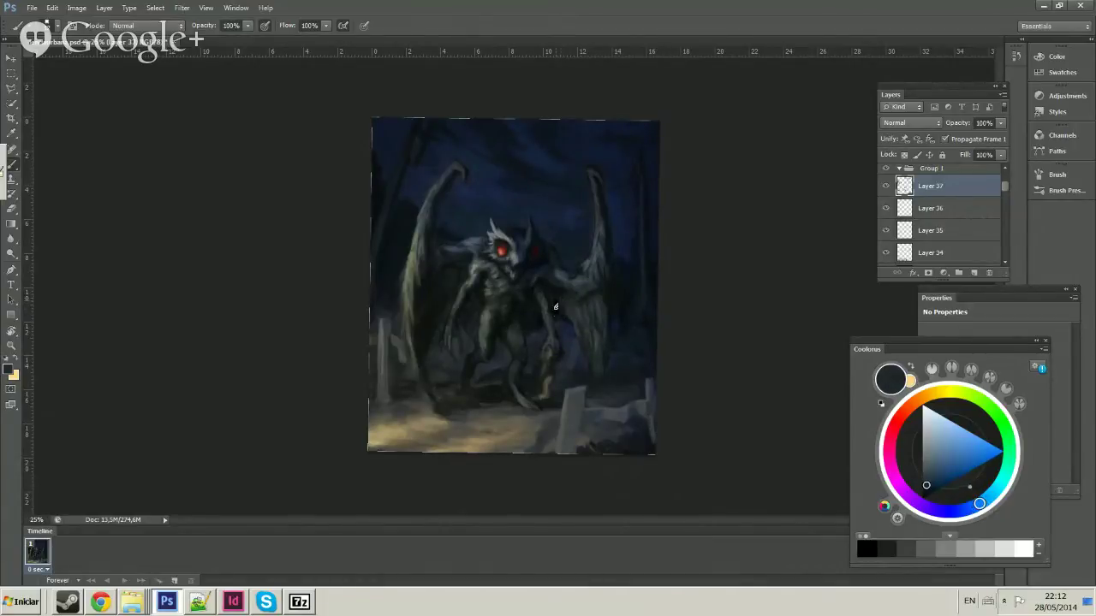
key(ctrl+minus)
key(r)
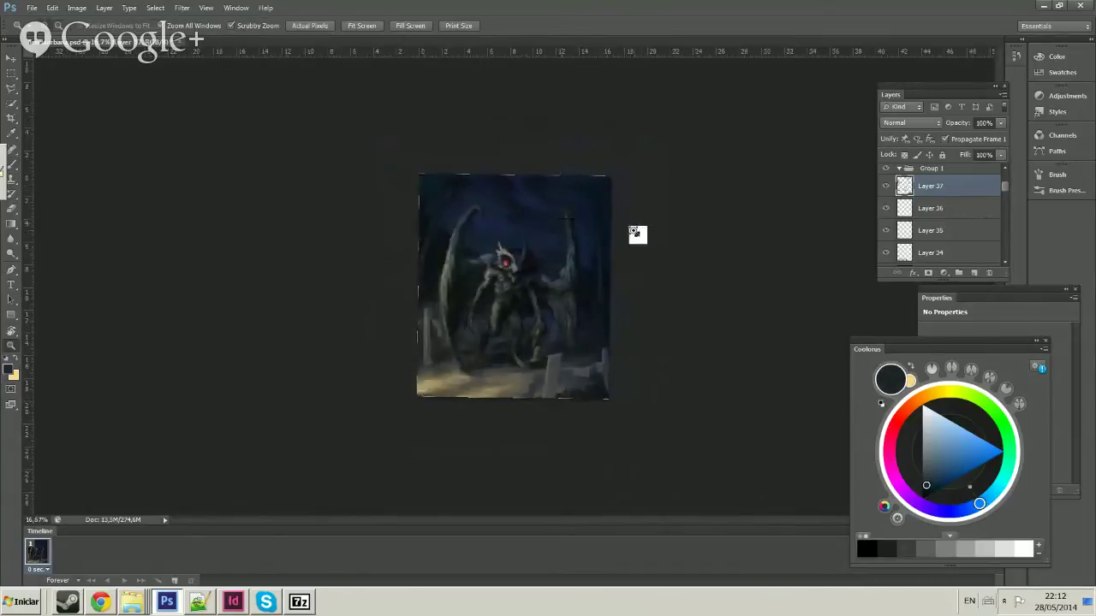
drag(636, 235, 626, 179)
key(ctrl+plus)
key(ctrl+plus)
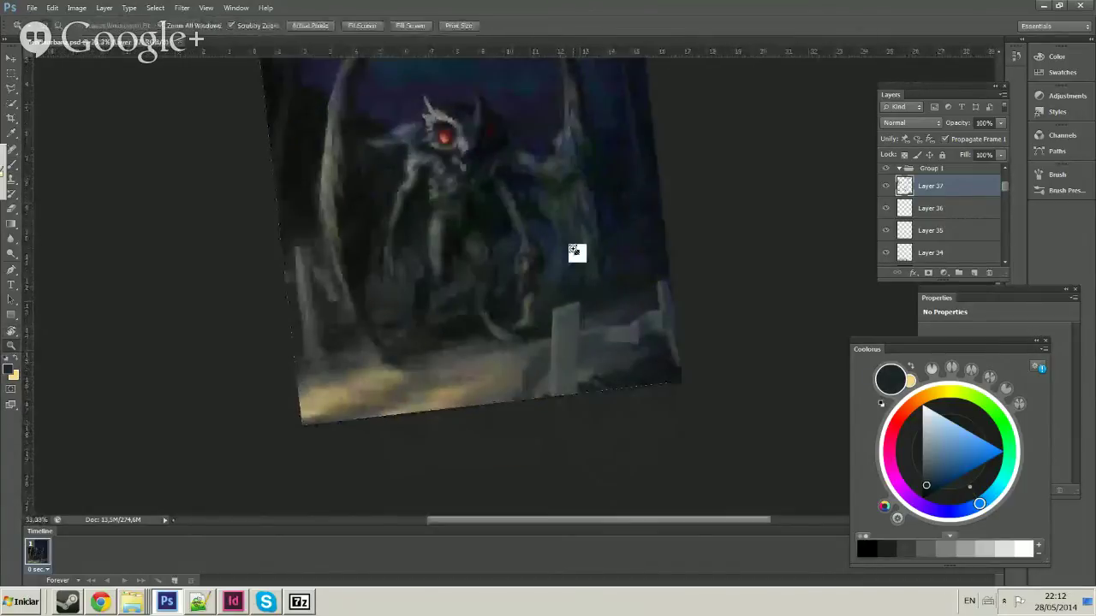
key(ctrl+minus)
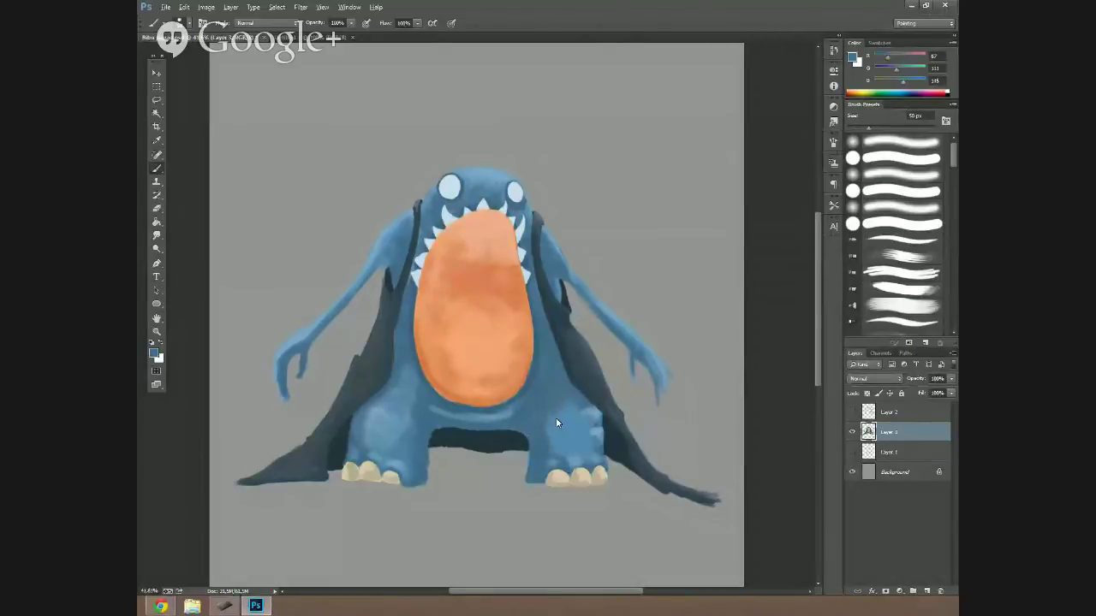
Sample lighter and darker blues from the creature's leg and brush a thin stroke on the cloak edge.
alt+click(556, 423)
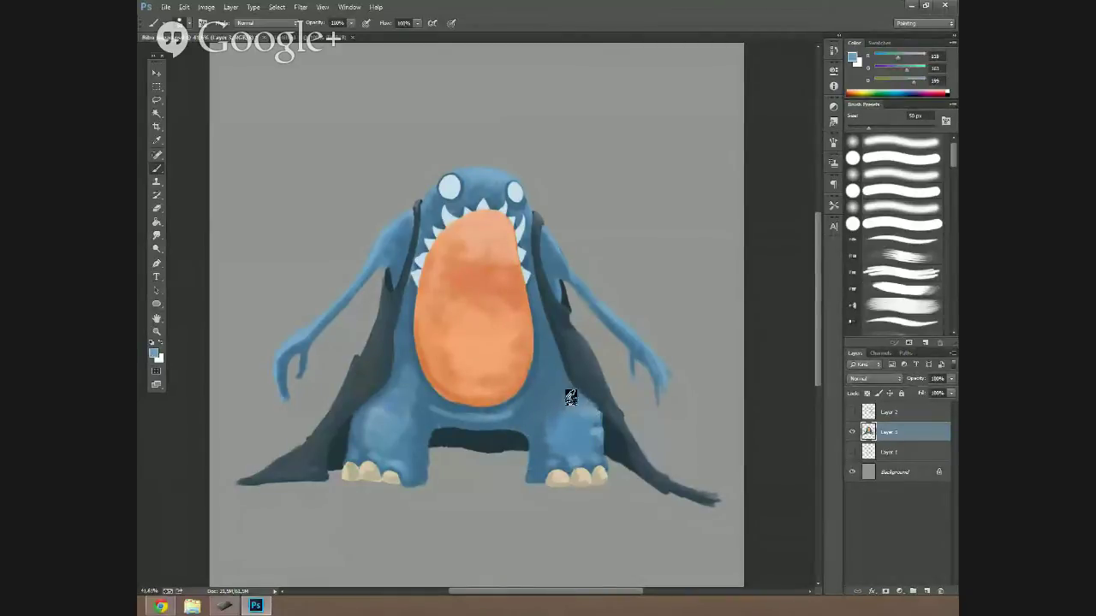
alt+click(554, 452)
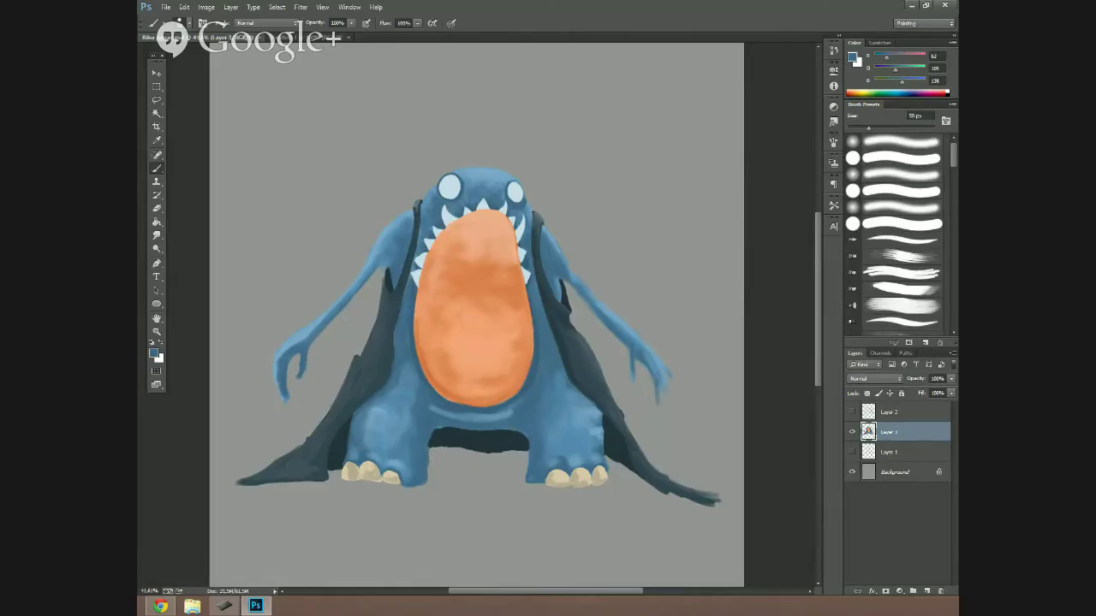
click(157, 332)
mouse_move(557, 313)
mouse_down()
mouse_move(531, 368)
mouse_move(520, 331)
mouse_move(534, 317)
mouse_move(239, 296)
mouse_up()
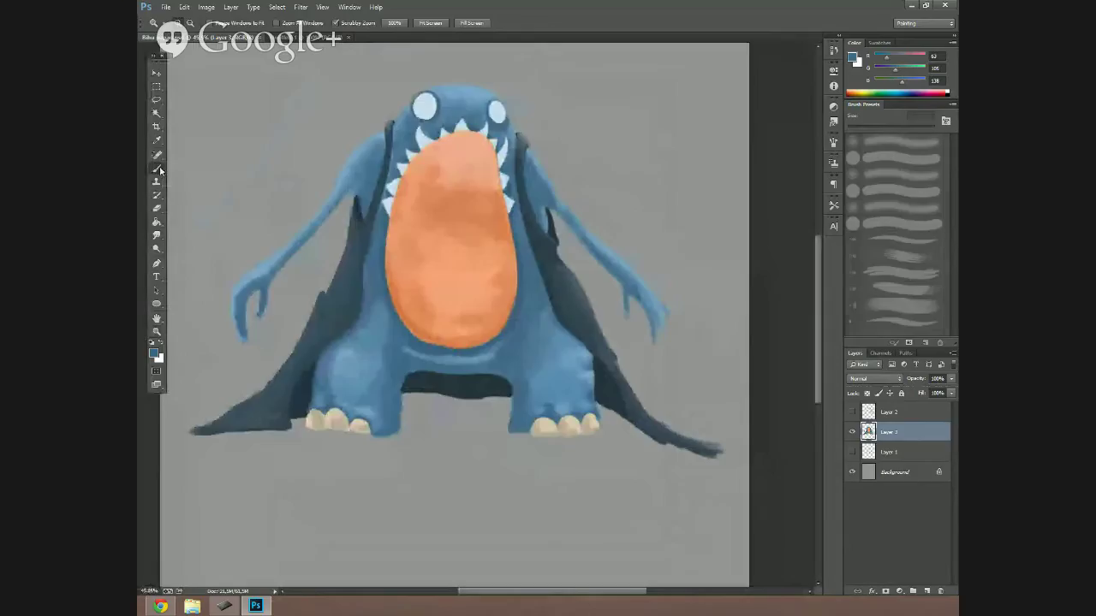
click(158, 169)
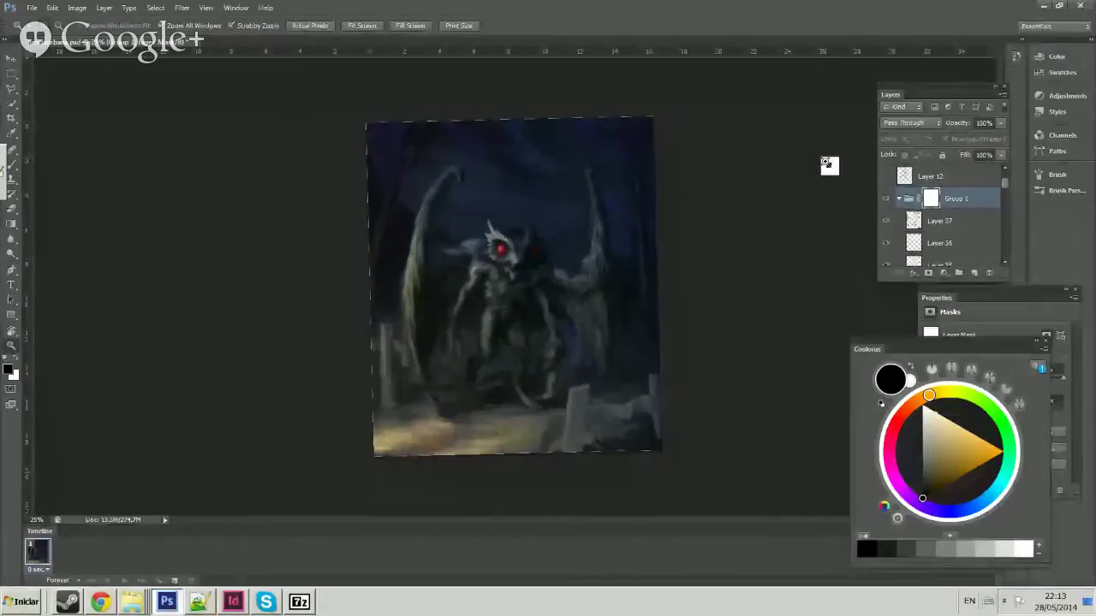
drag(11, 88, 53, 89)
scroll(494, 272, up, 4)
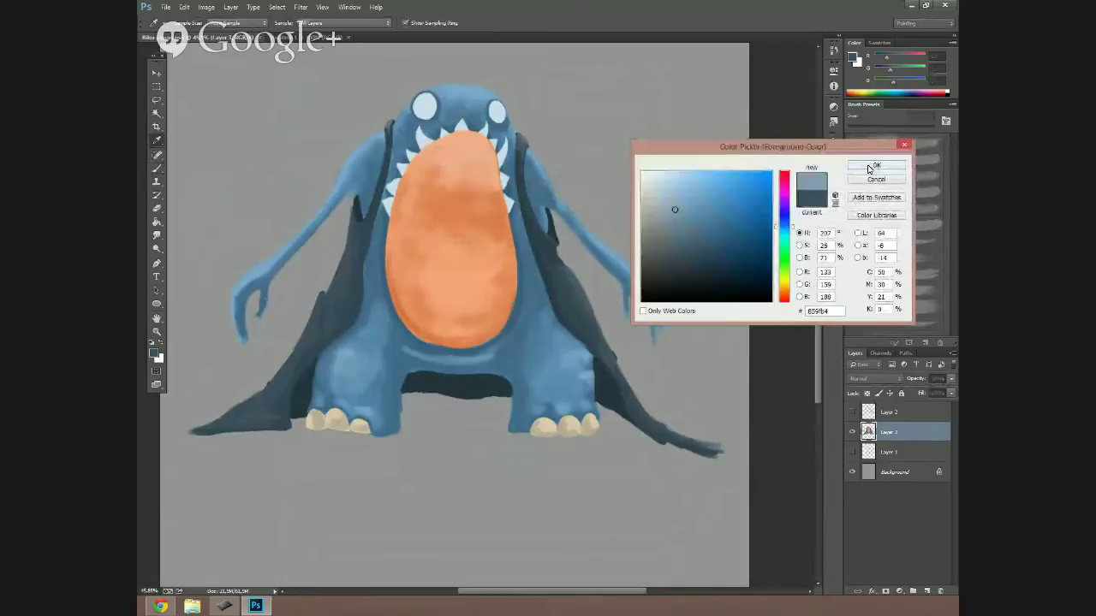
click(869, 167)
key(b)
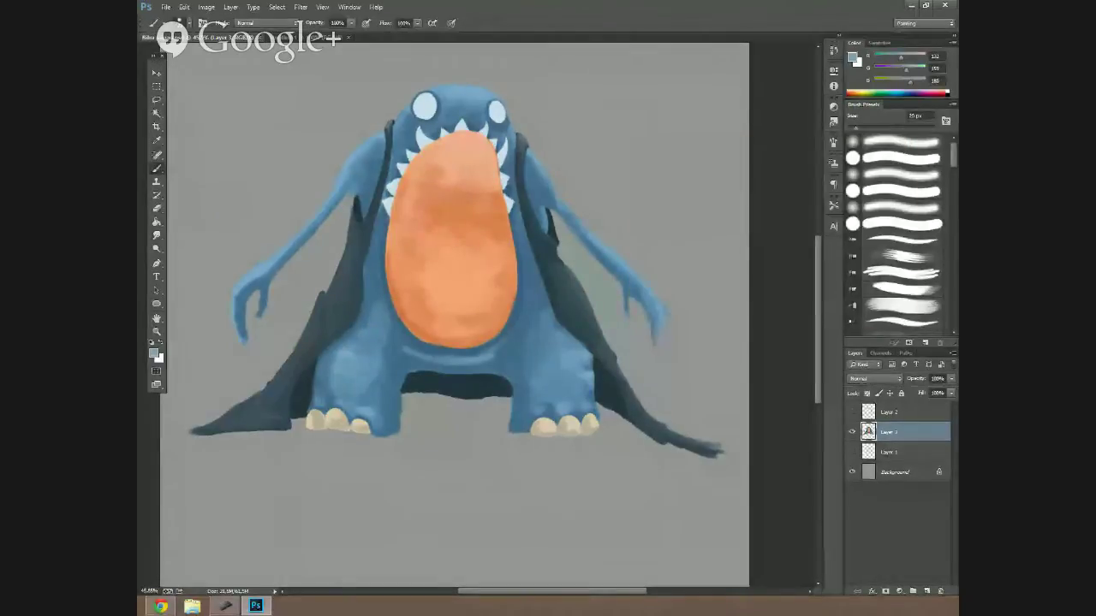
drag(349, 216, 347, 256)
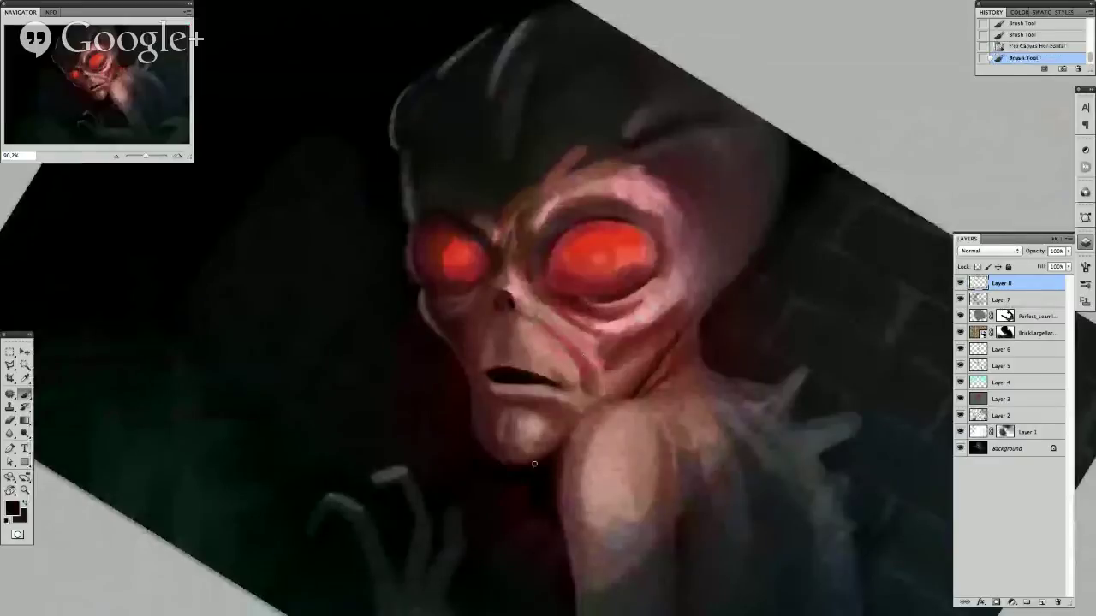
Dab short strokes near the alien's chin and lighten the area left of its cheek.
click(516, 462)
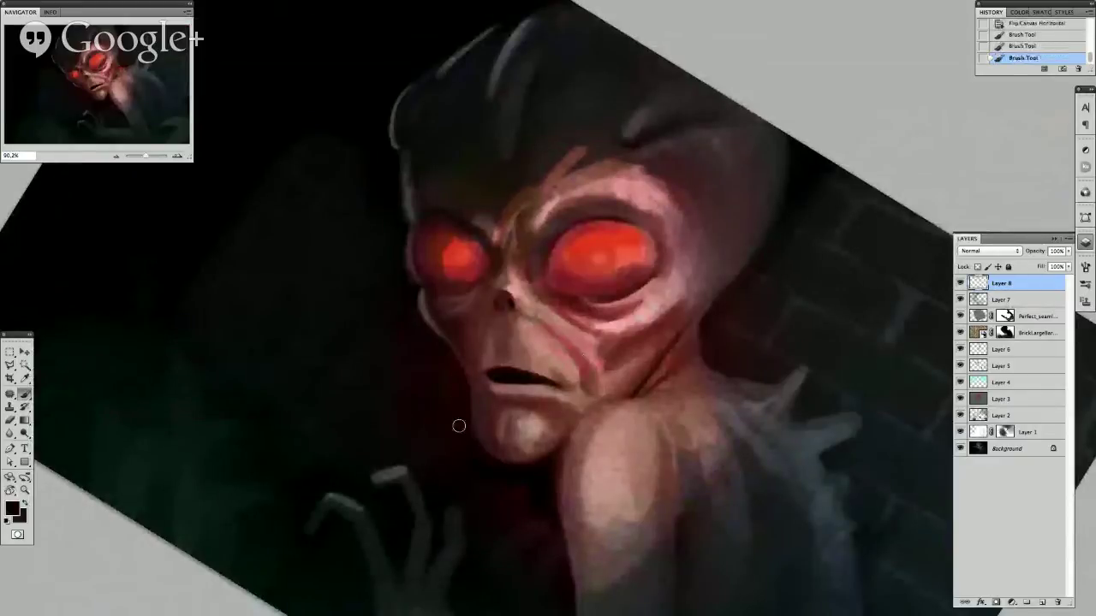
click(442, 476)
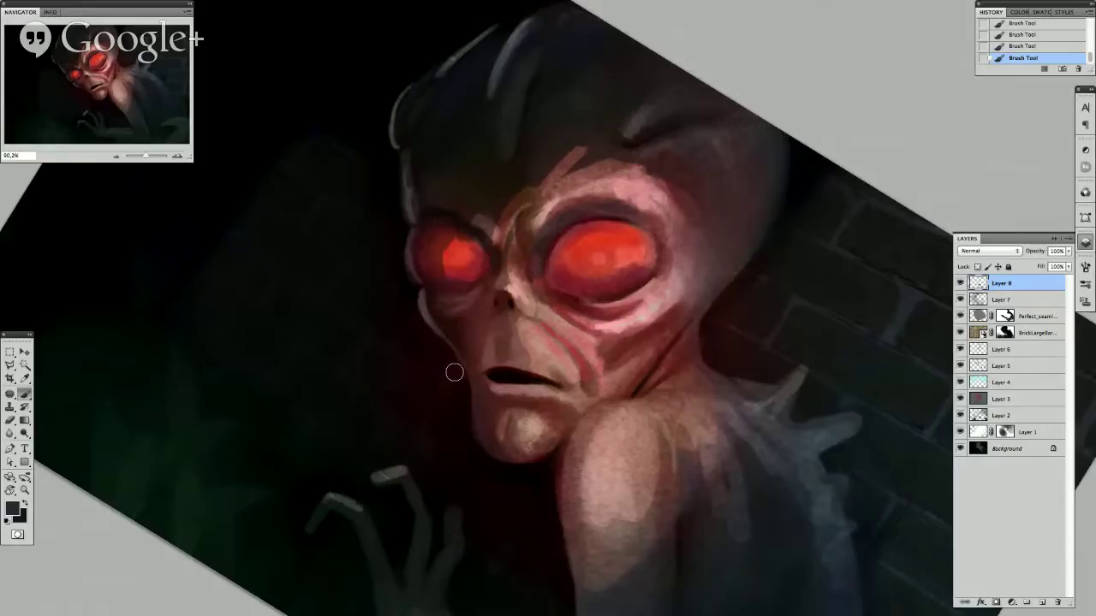
mouse_move(448, 367)
mouse_down()
mouse_move(440, 354)
mouse_move(430, 371)
mouse_move(418, 320)
mouse_move(431, 369)
mouse_move(419, 450)
mouse_move(407, 287)
mouse_move(411, 322)
mouse_move(394, 325)
mouse_up()
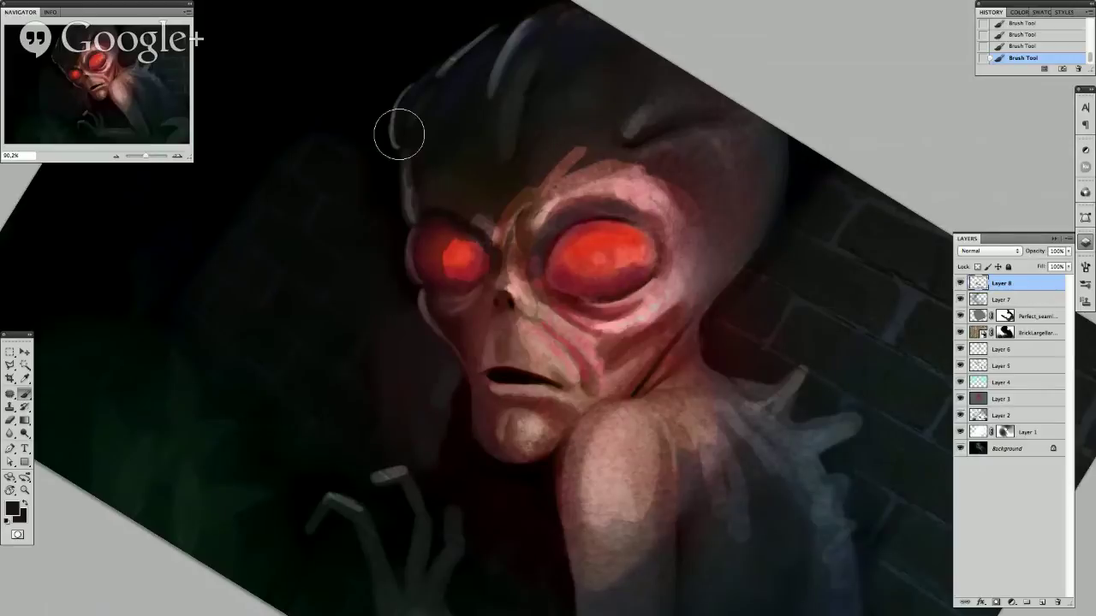
scroll(399, 134, down, 2)
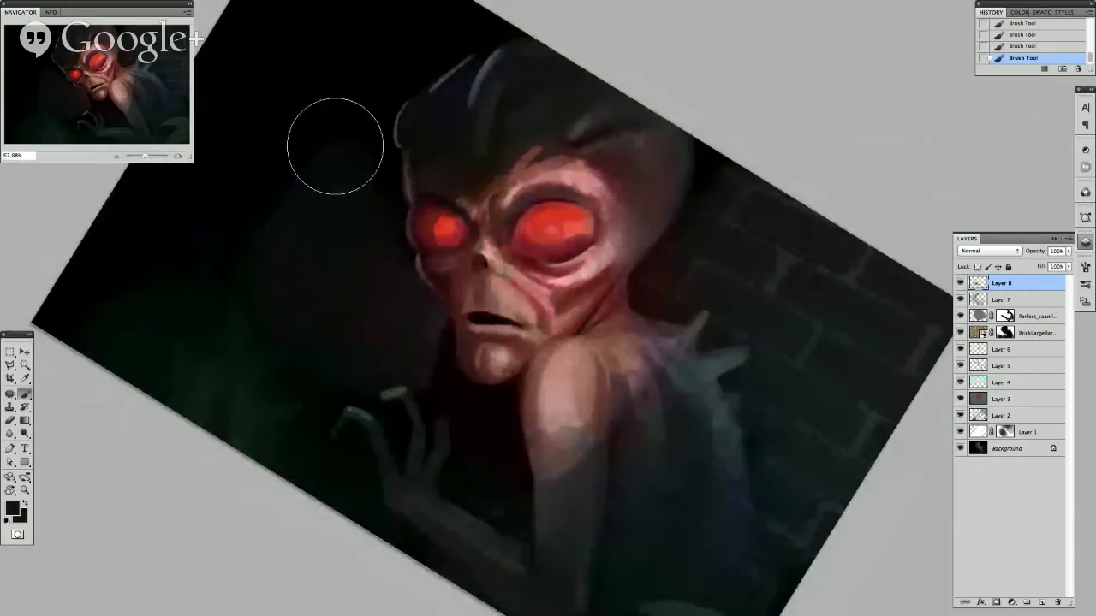
Reset the rotated canvas view to upright and switch back to a smaller brush.
key(r)
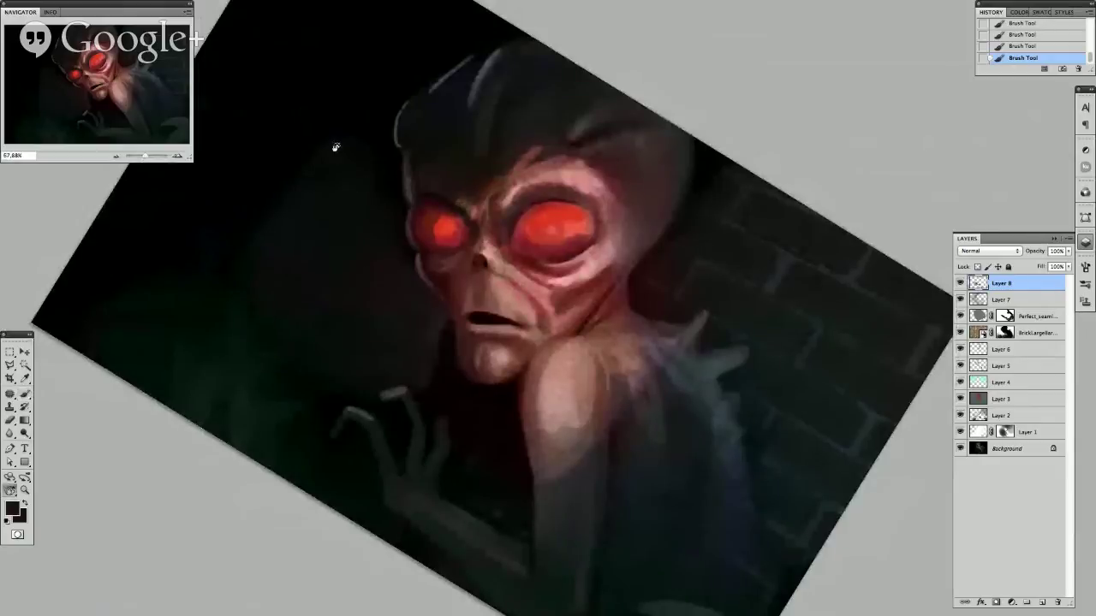
key(Escape)
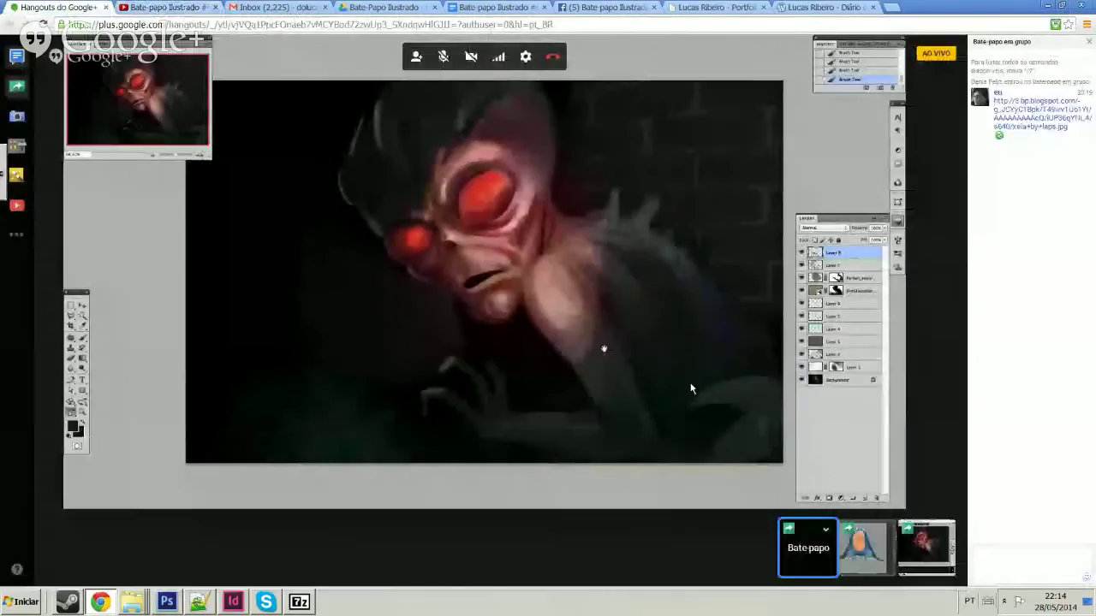
key(b)
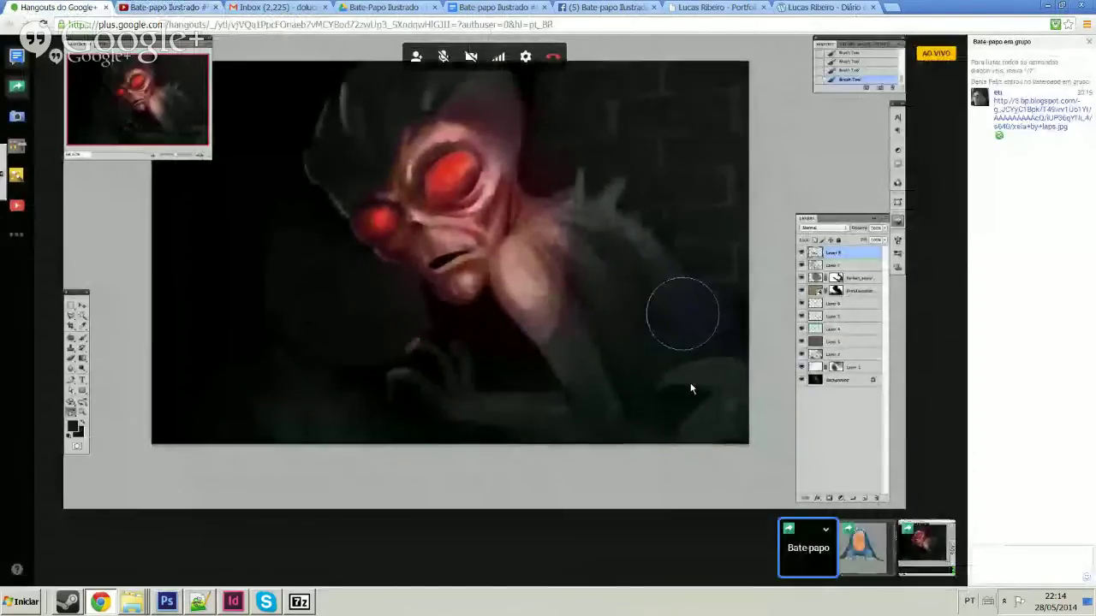
key([)
key([)
key([)
key([)
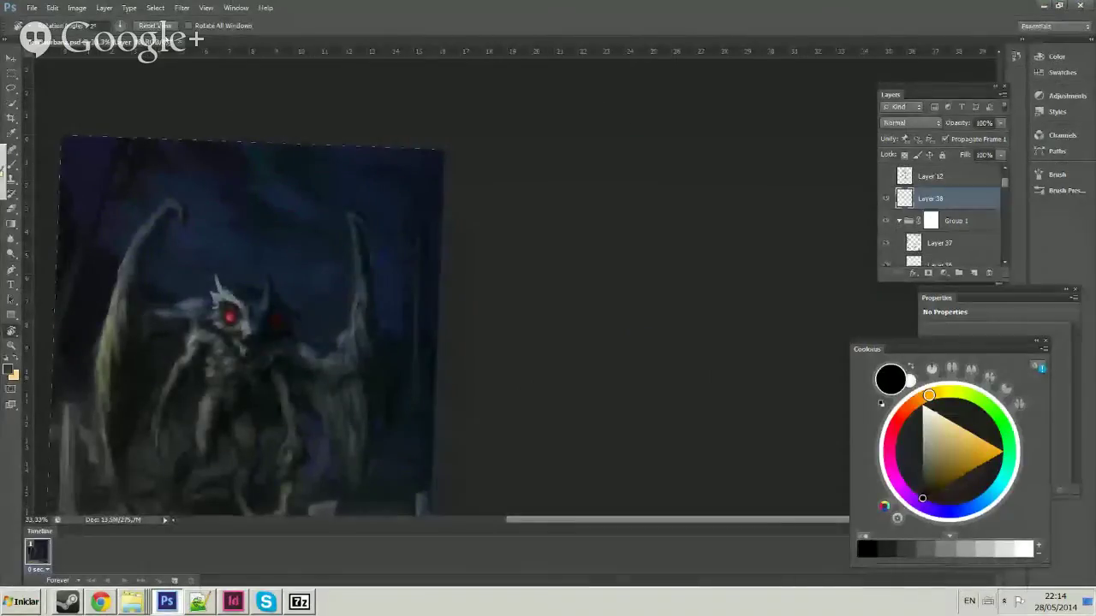
Reset and zoom out the mothman view, add a new layer above Layer 38, and pick pure red.
click(155, 25)
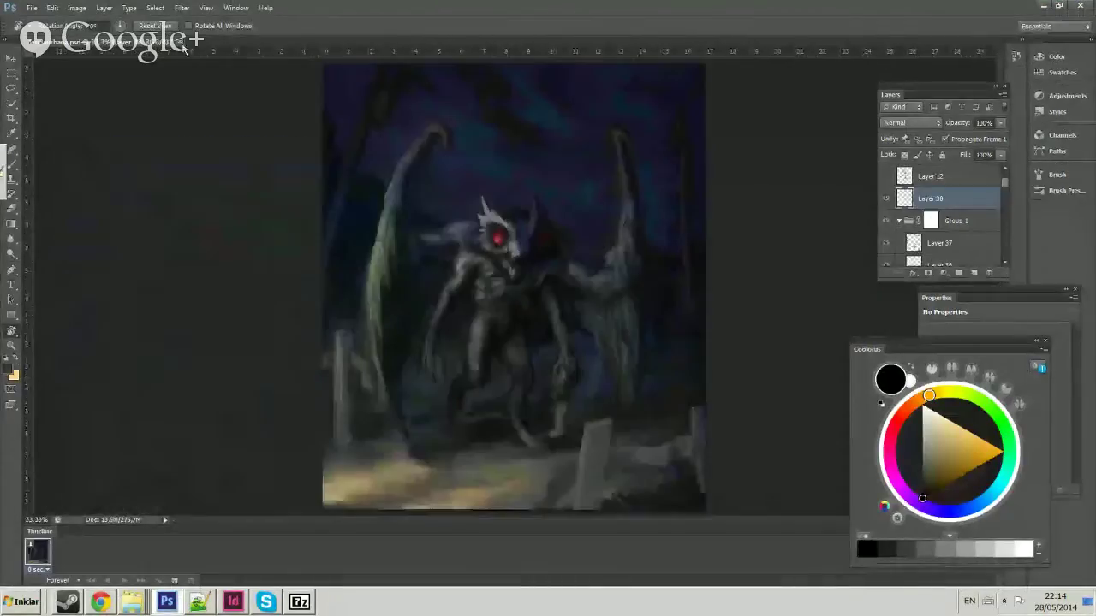
key(z)
drag(560, 282, 538, 289)
drag(463, 280, 553, 309)
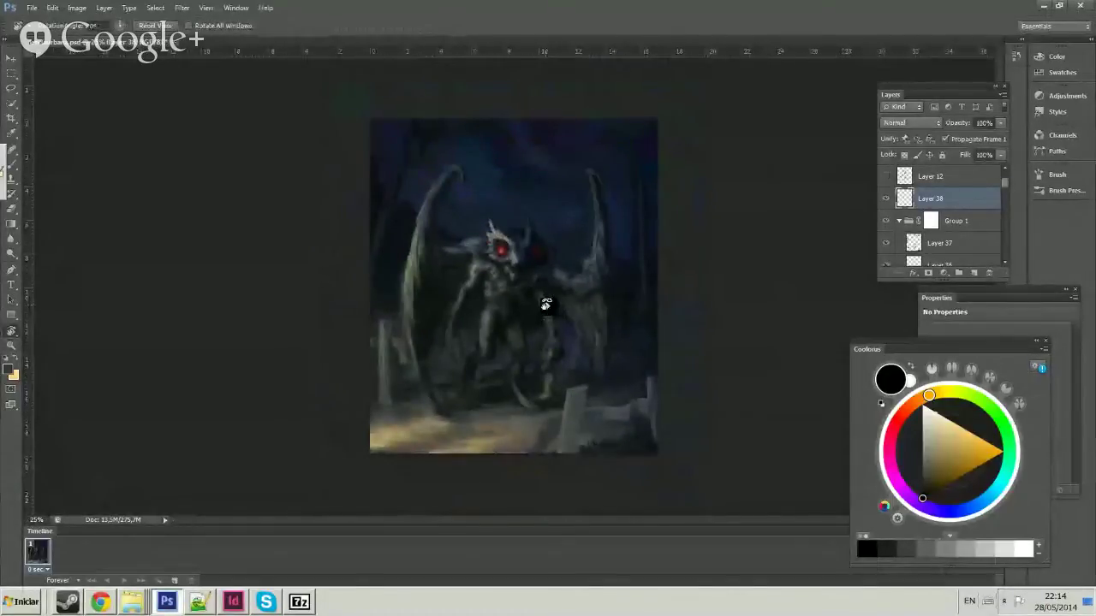
click(973, 272)
drag(926, 406, 904, 402)
key(b)
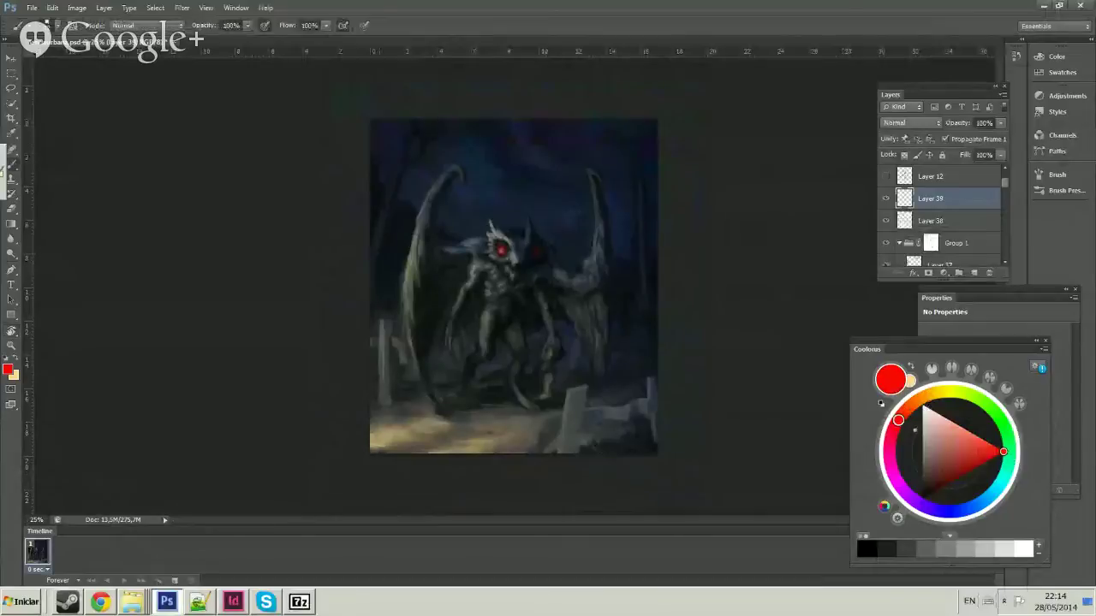
Draw red corner marks at top-left, top-right and bottom-left, write REC at bottom-right, and zoom to check.
mouse_move(375, 151)
mouse_down()
mouse_move(375, 130)
mouse_move(396, 131)
mouse_up()
drag(636, 126, 648, 143)
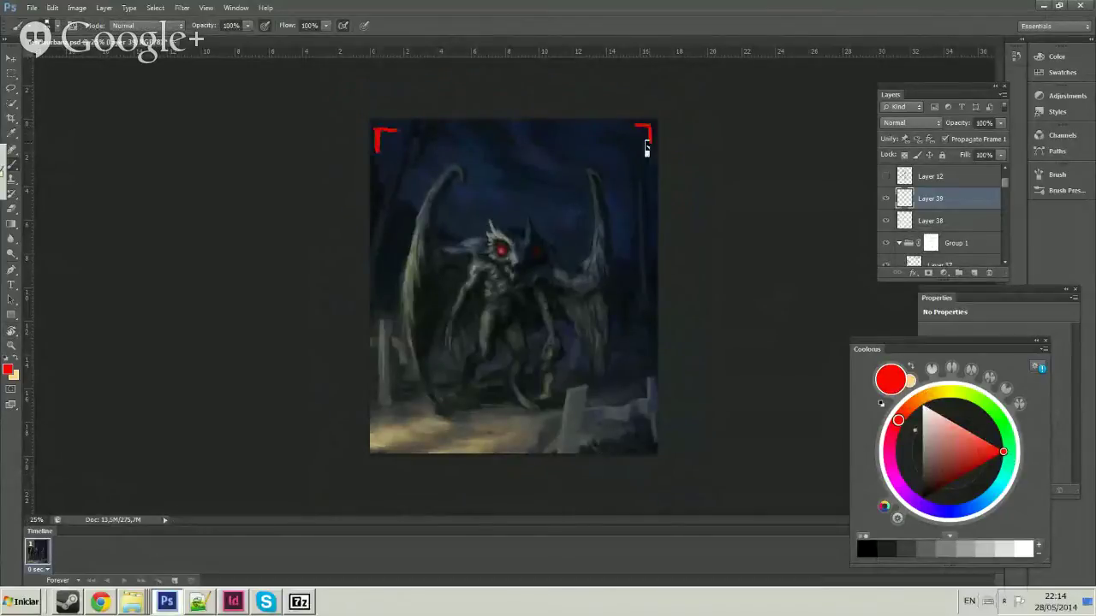
mouse_move(378, 425)
mouse_down()
mouse_move(379, 452)
mouse_move(396, 453)
mouse_up()
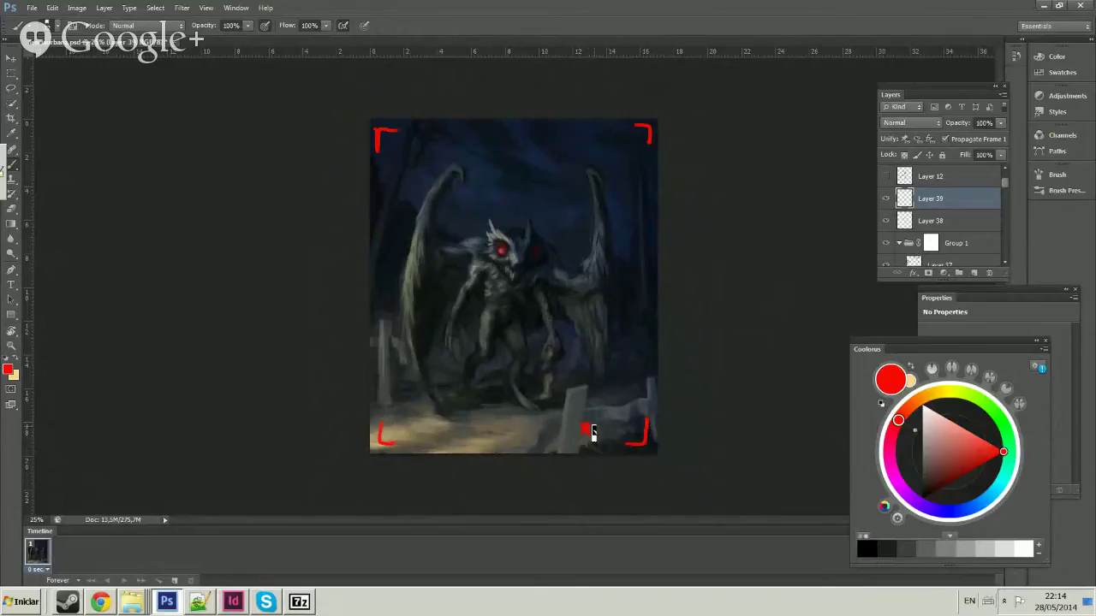
drag(589, 426, 633, 436)
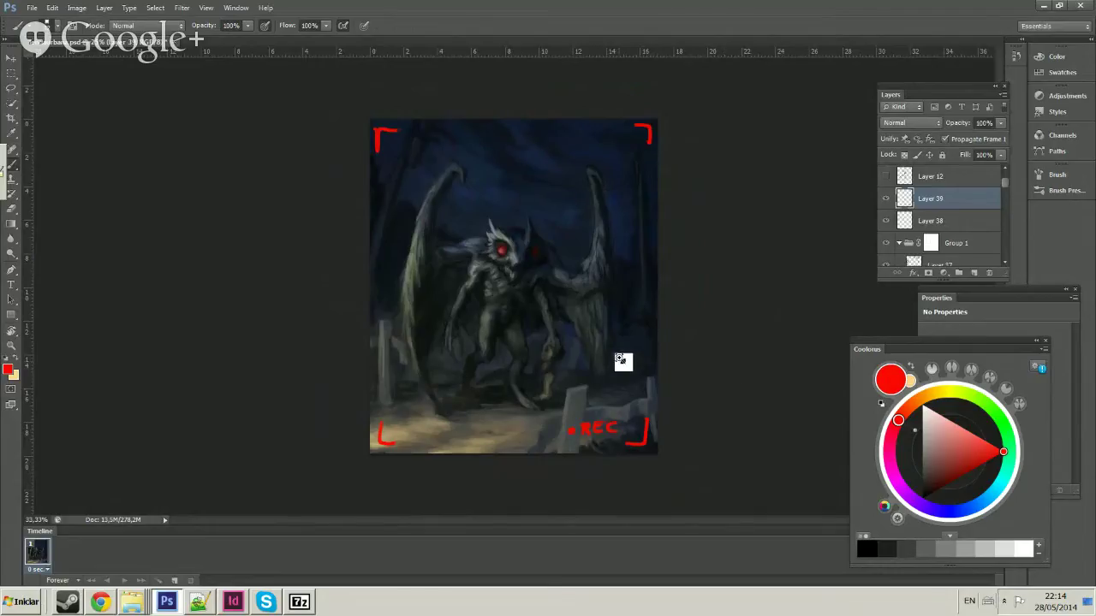
key(z)
drag(622, 362, 648, 340)
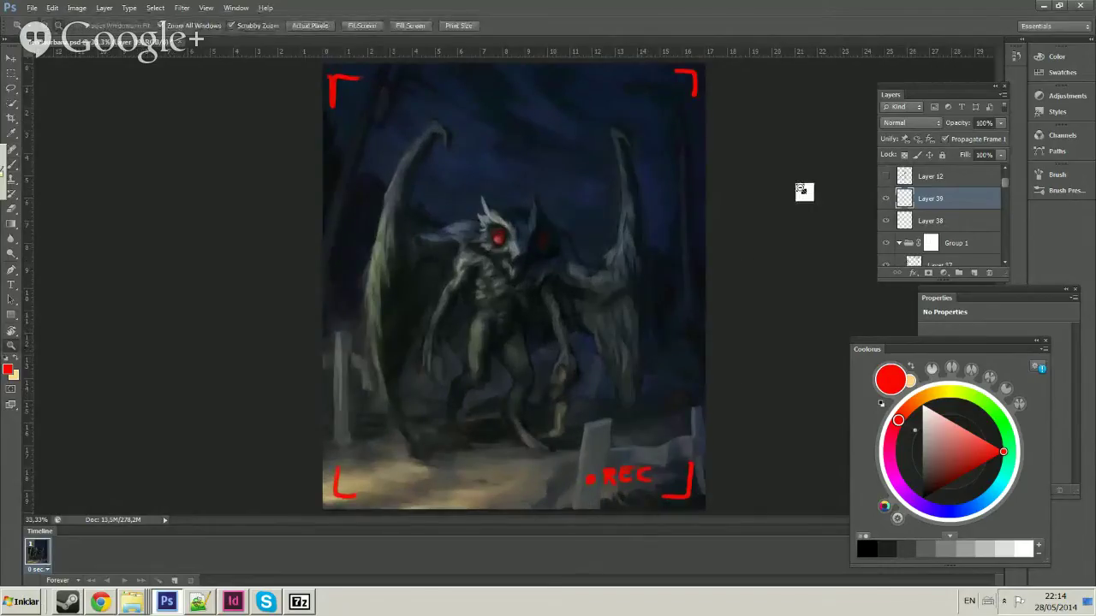
alt+click(685, 231)
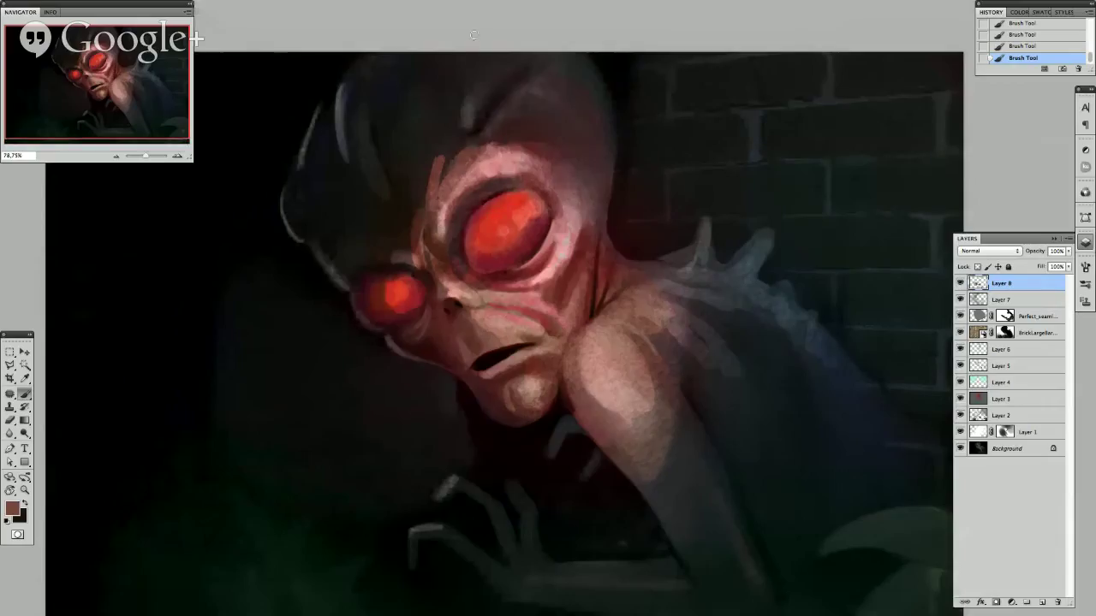
Pan the alien painting and pick a near-black paint colour.
drag(538, 104, 552, 150)
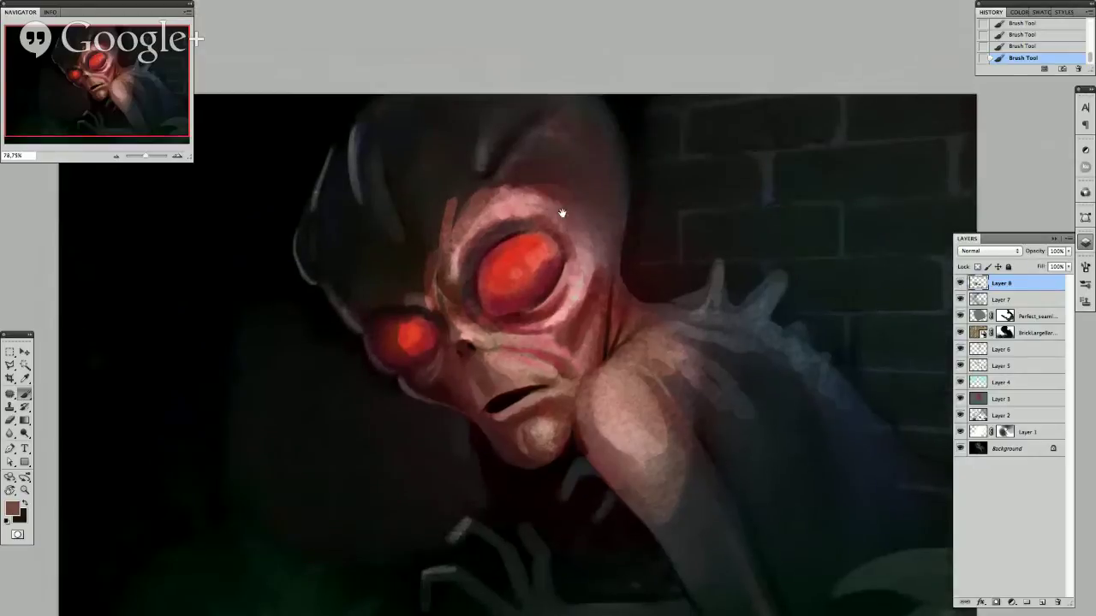
alt+click(367, 137)
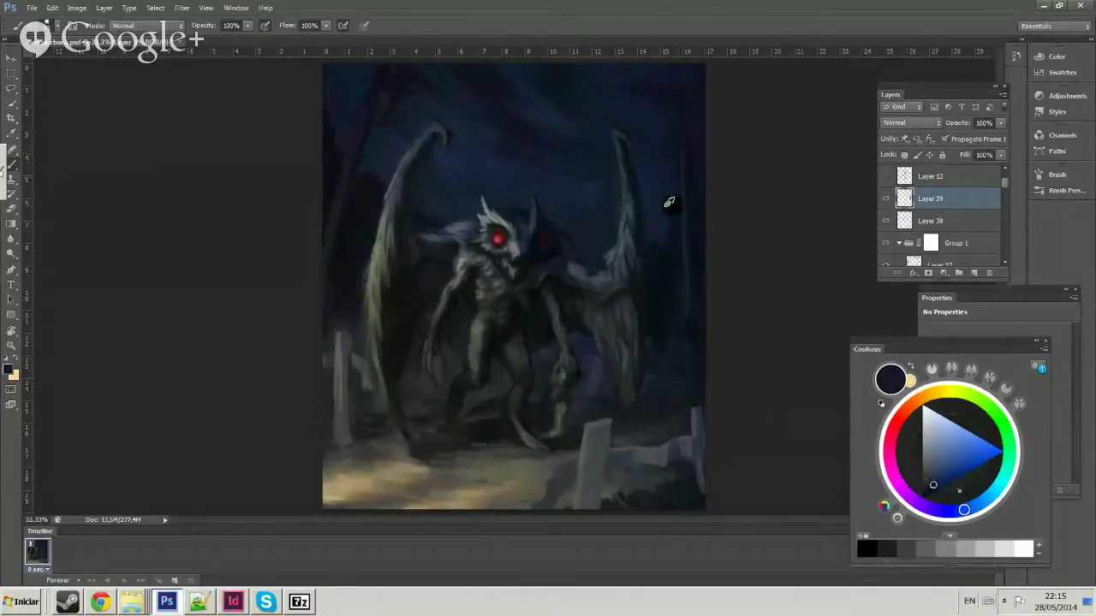
Sample the dark navy sky colour at the mothman canvas edge and zoom out to the whole painting.
alt+click(659, 191)
alt+click(701, 192)
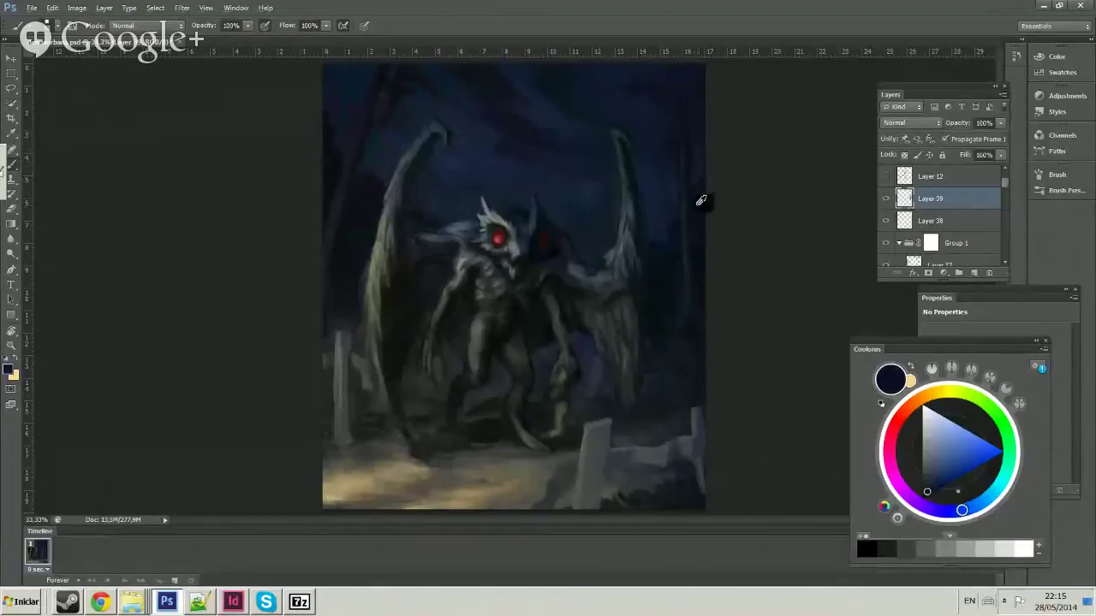
alt+click(700, 159)
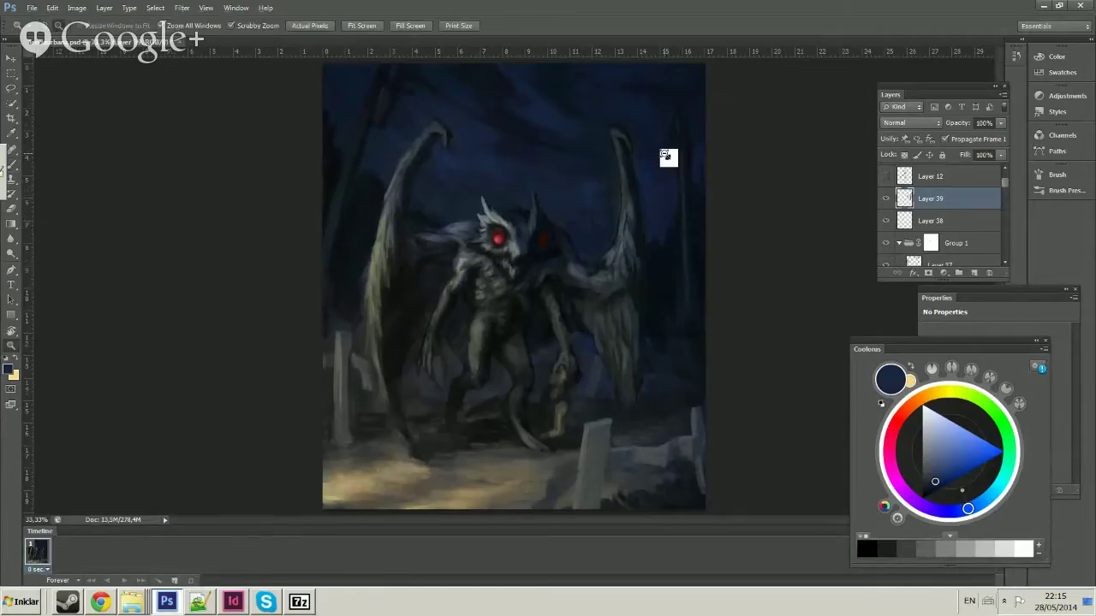
drag(667, 157, 658, 174)
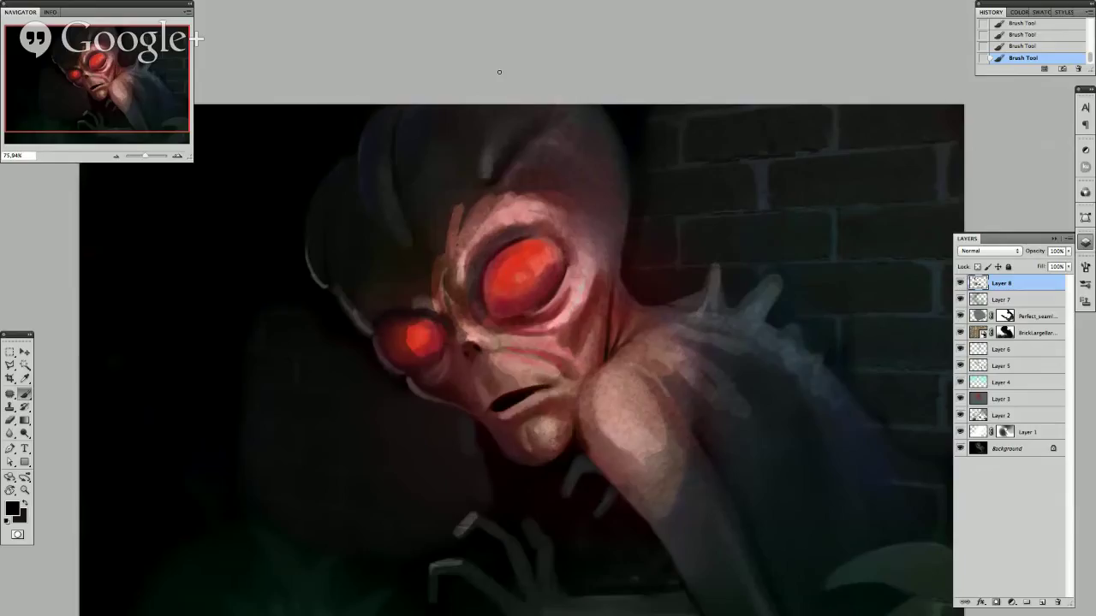
Shift the alien painting within the view and click on spots around the canvas.
scroll(499, 72, down, 4)
scroll(501, 67, up, 2)
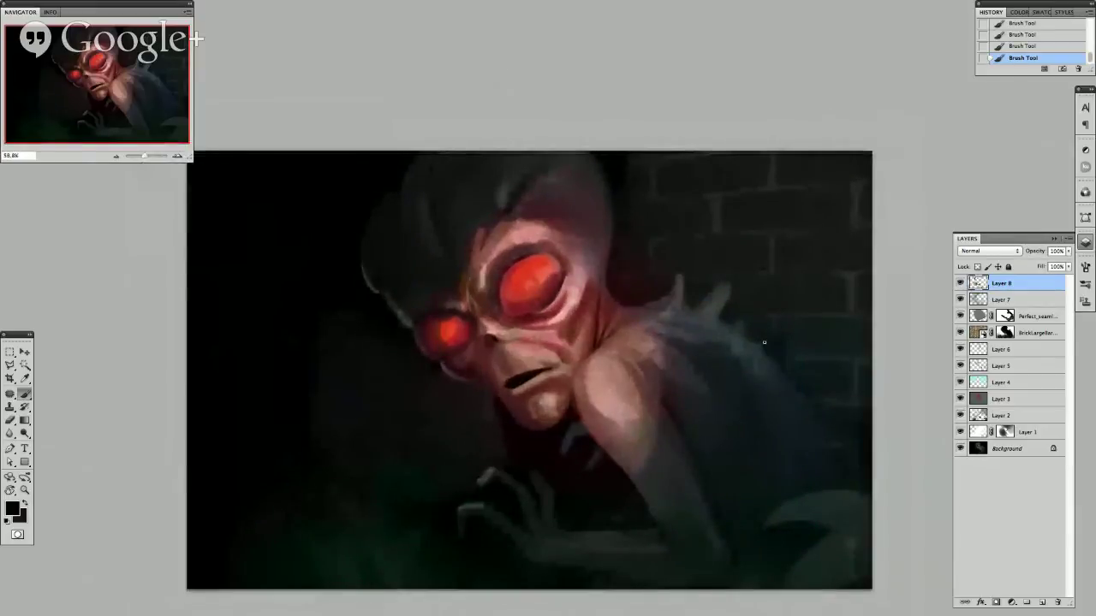
drag(763, 342, 776, 363)
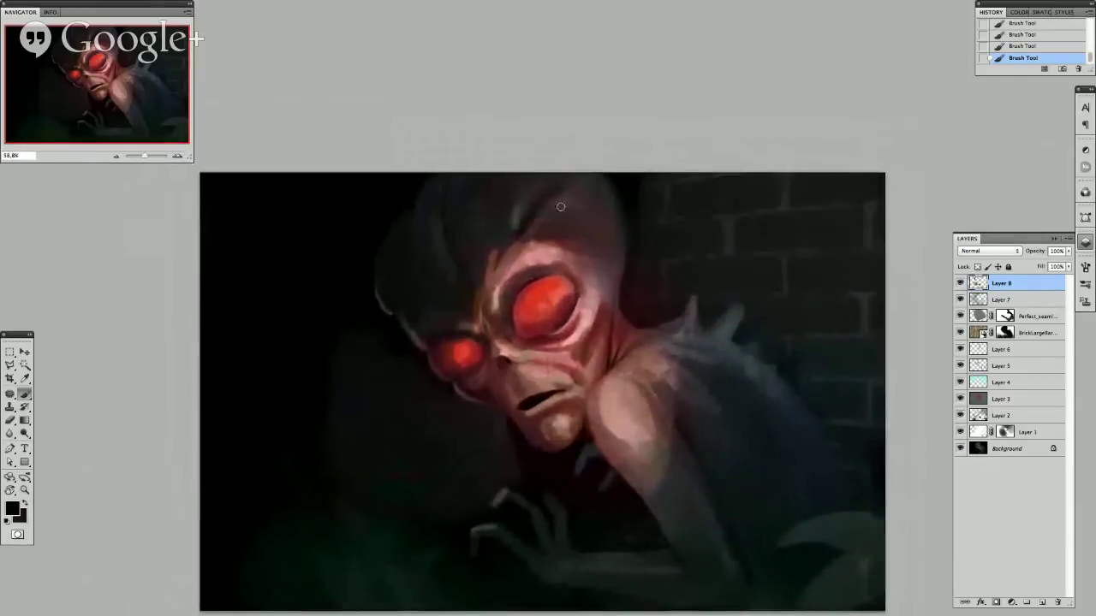
click(429, 175)
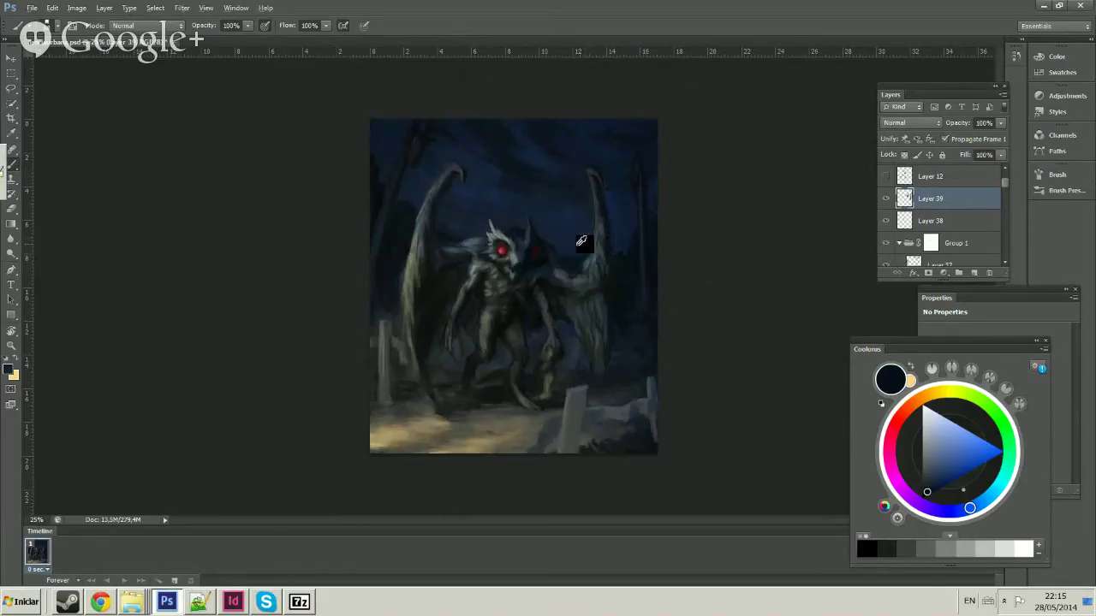
click(568, 252)
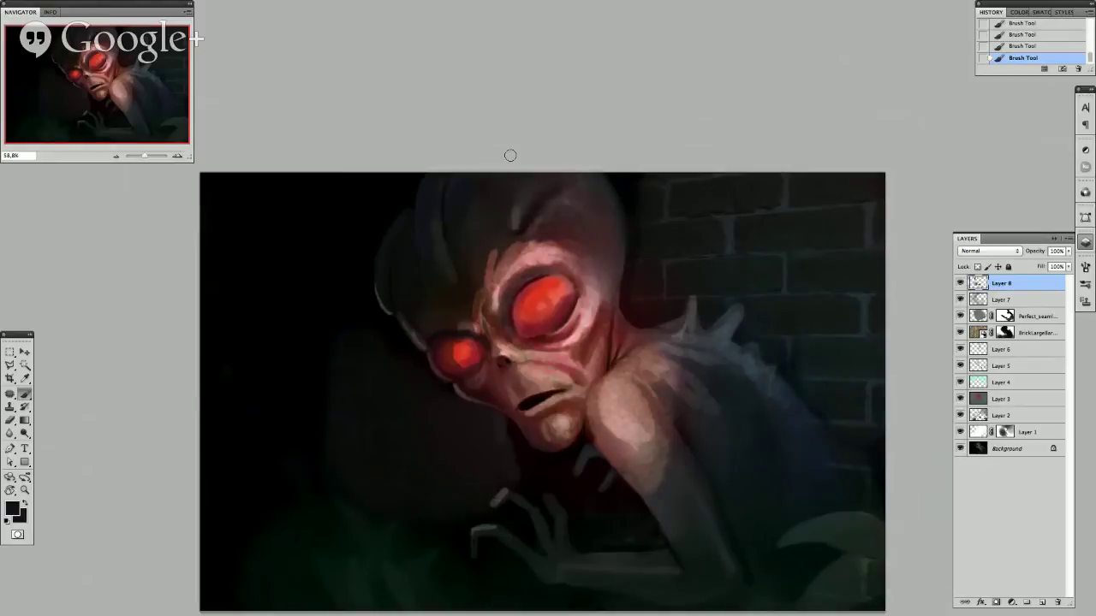
scroll(508, 154, down, 2)
scroll(508, 154, up, 1)
Sample pinks and a dark maroon from the alien's face, then paint a maroon mark on the cheek.
click(546, 188)
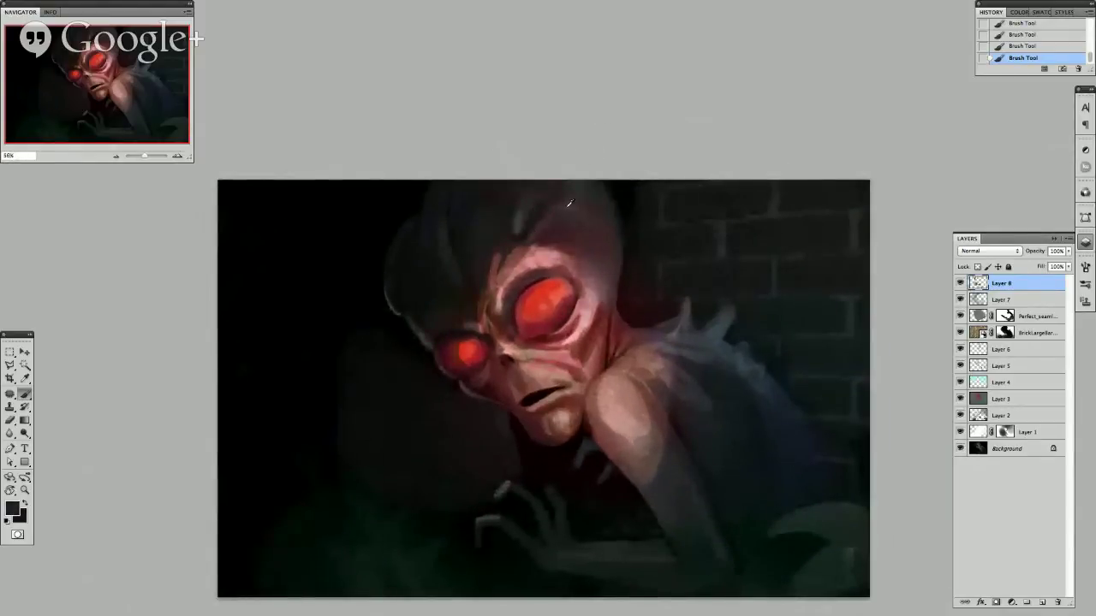
alt+click(597, 241)
alt+click(596, 287)
alt+click(589, 310)
drag(590, 366, 576, 350)
Sample a lighter maroon and lighter pink from the cheek, then zoom in twice.
alt+click(575, 352)
alt+click(577, 353)
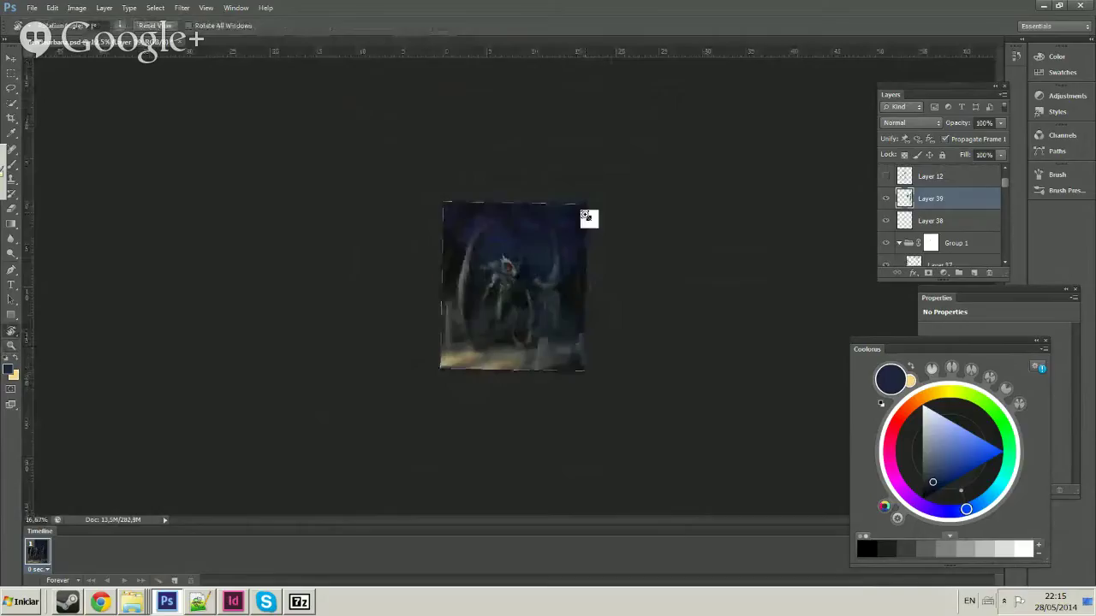
key(ctrl+plus)
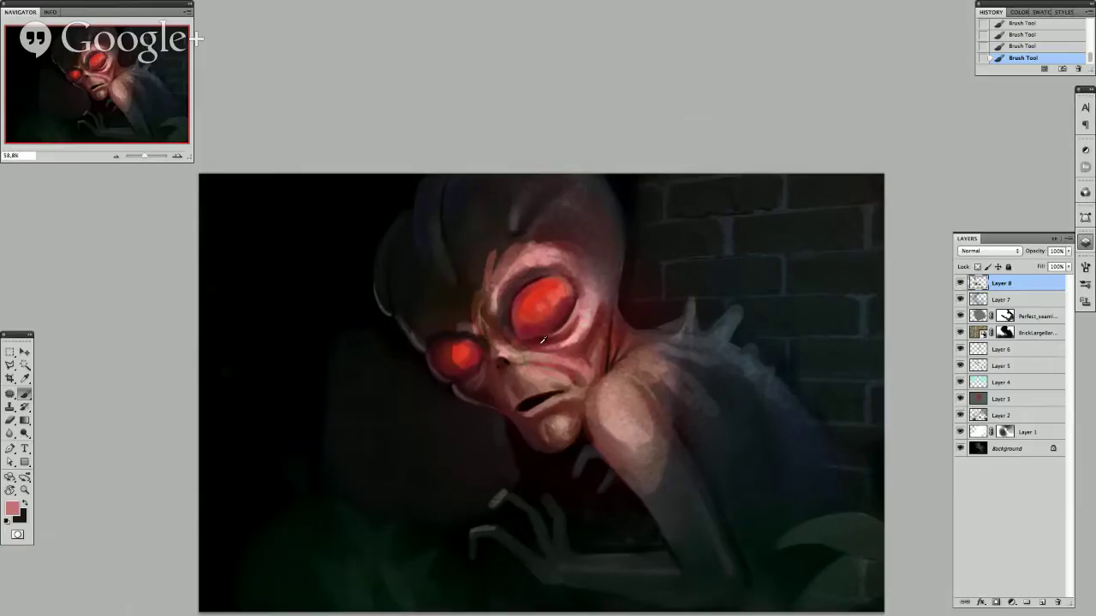
key(ctrl+plus)
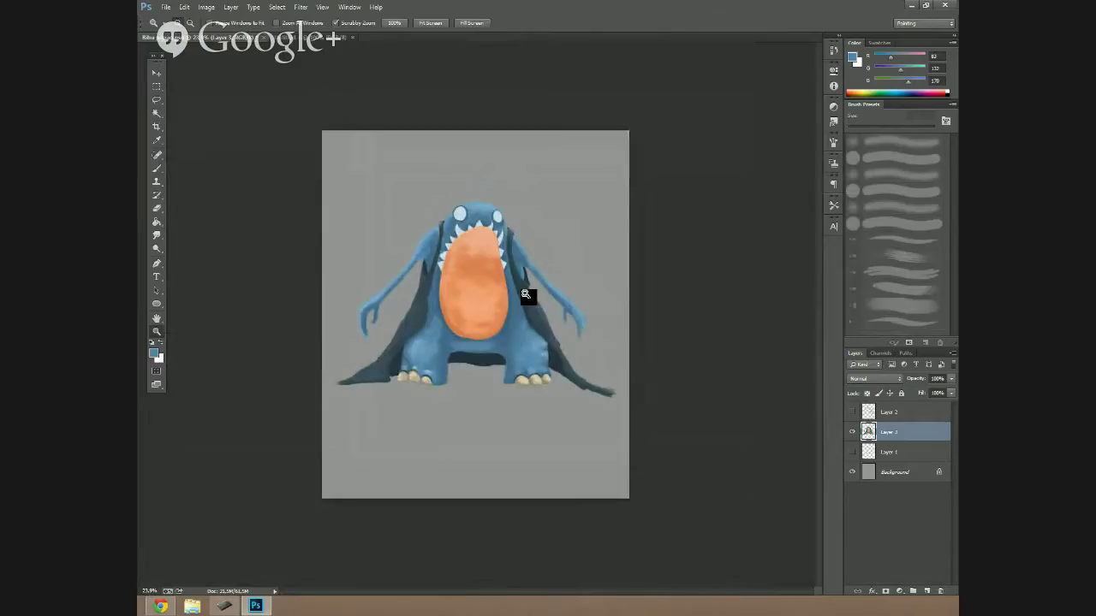
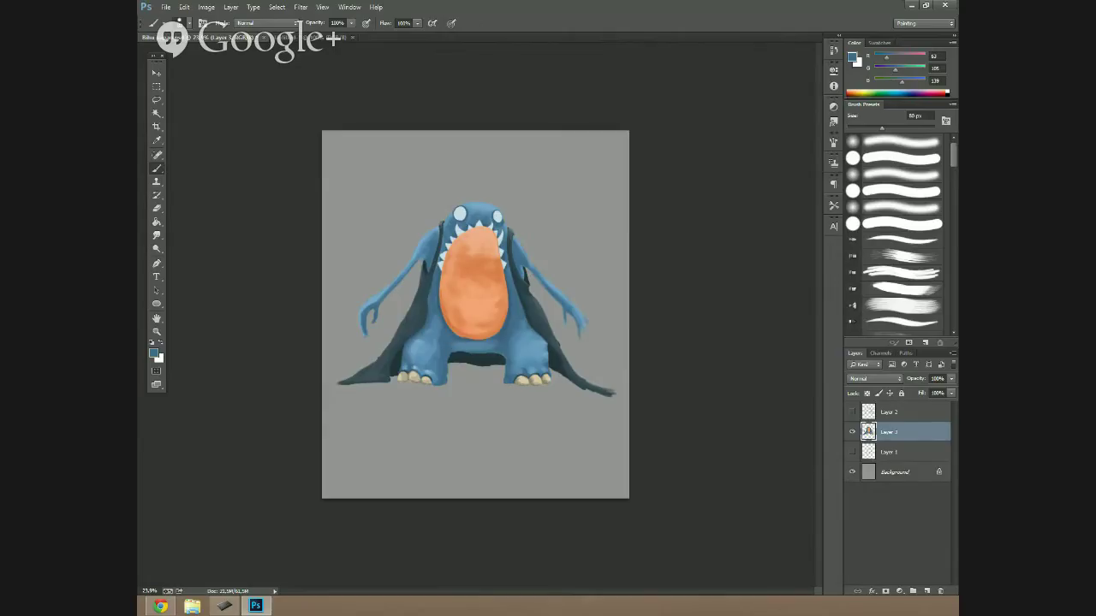
Sample the monster's blue, add Layer 4, and pick up the grey background as painting colour.
alt+click(437, 321)
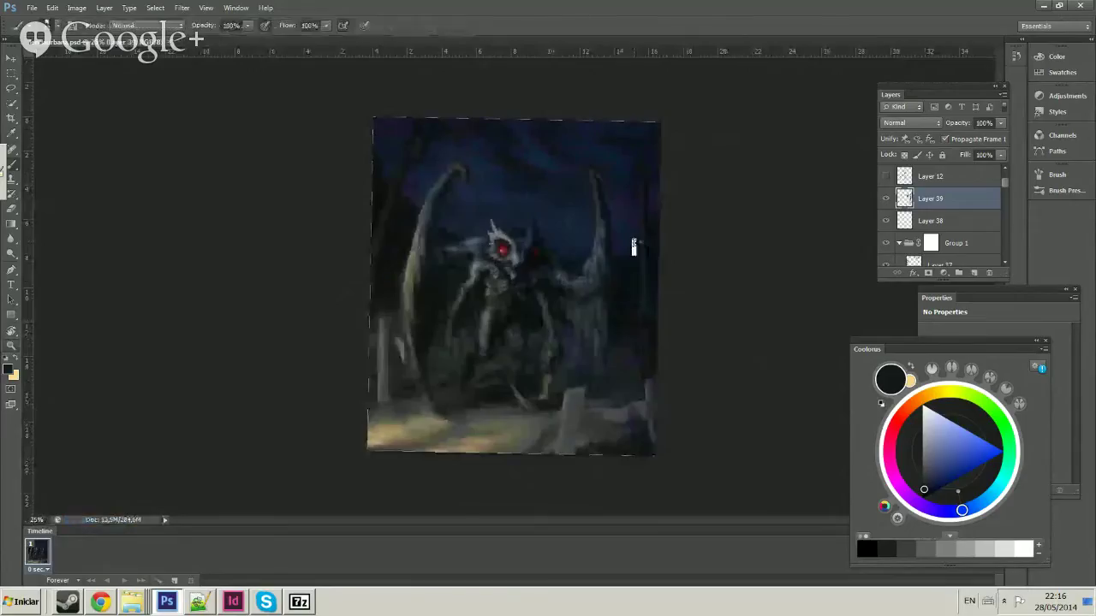
right_click(633, 241)
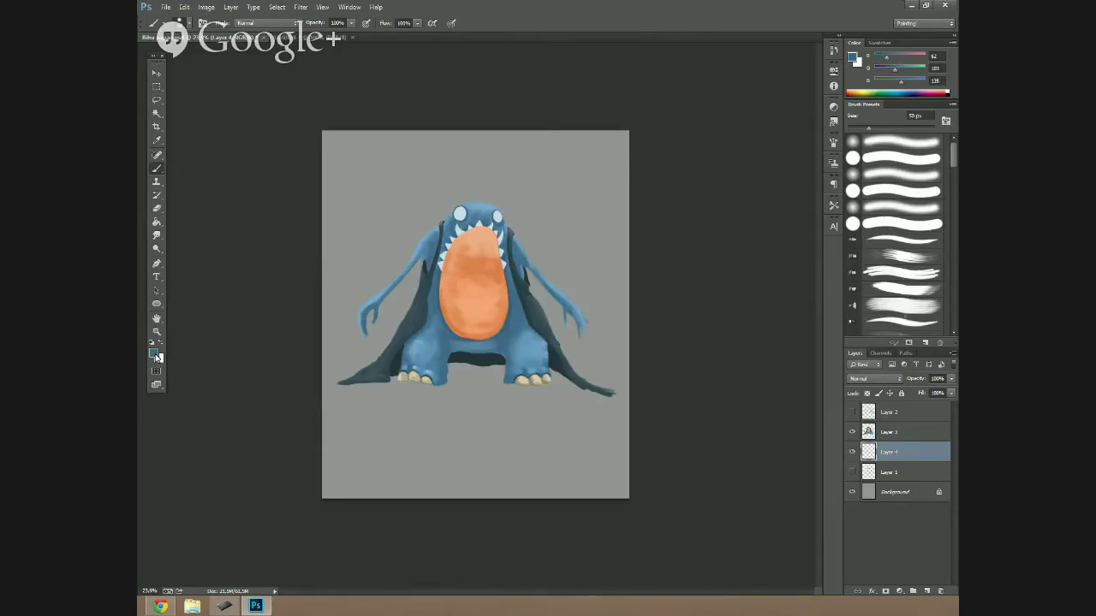
click(157, 357)
click(495, 427)
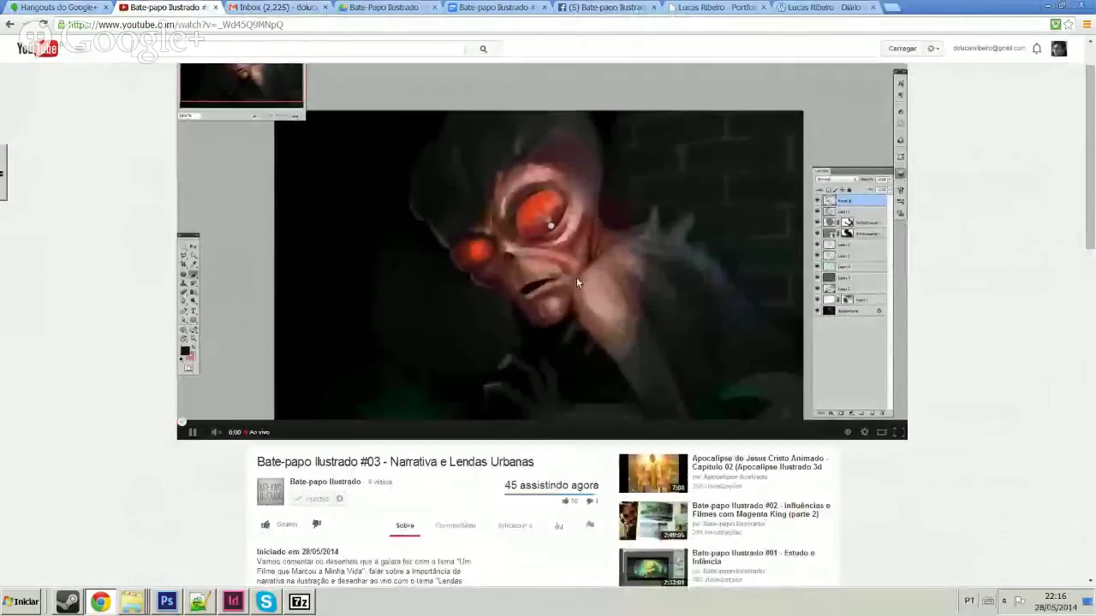
scroll(574, 291, down, 4)
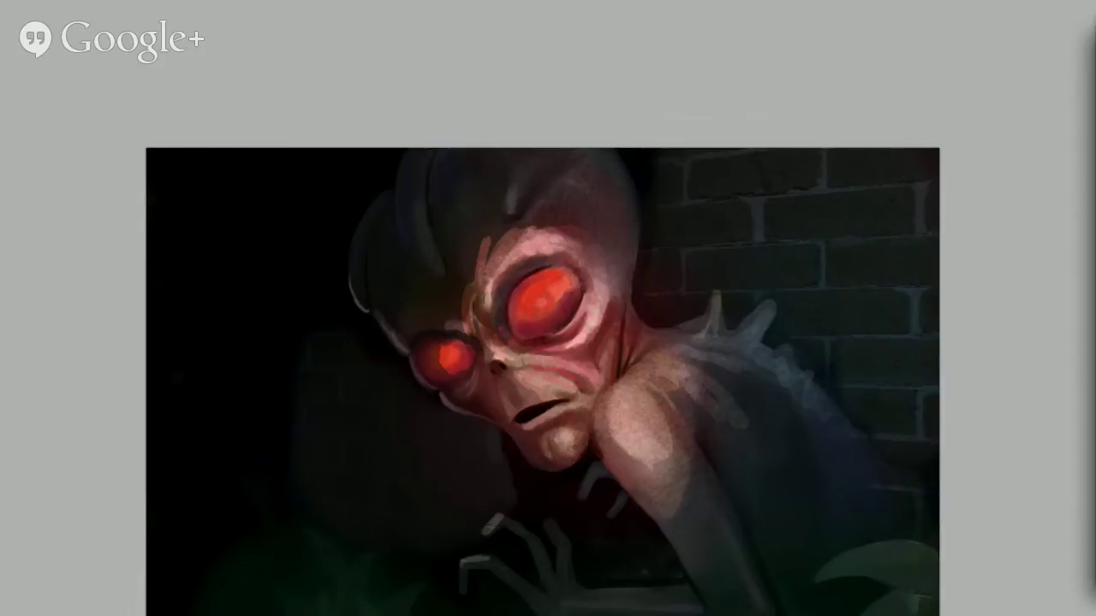
Zoom in on the winged creature's head and sample near-black and dark navy from it.
key(alt+Tab)
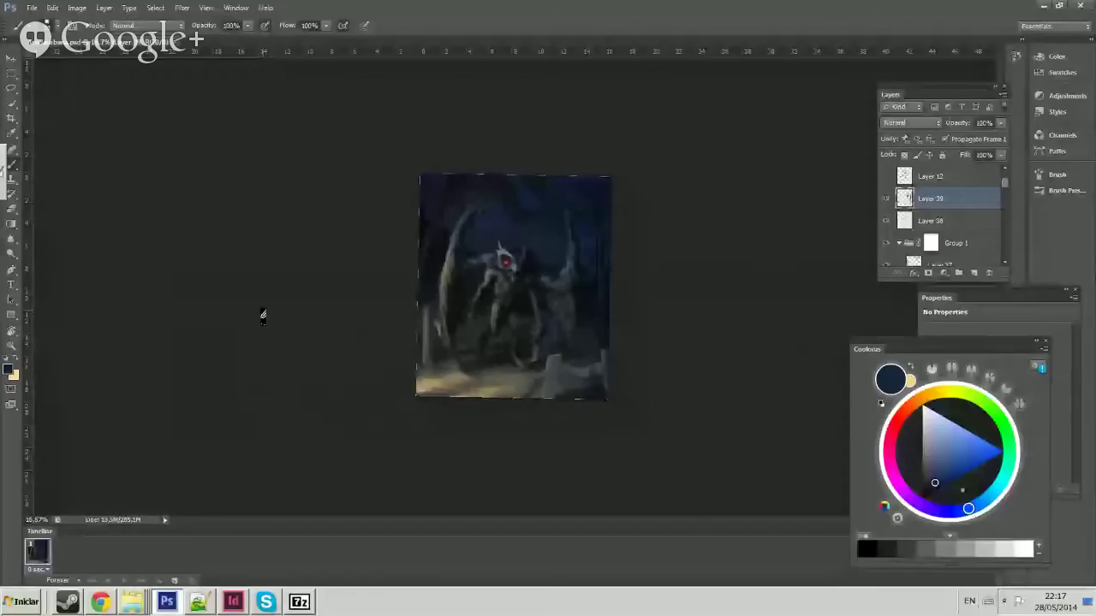
click(552, 246)
click(521, 245)
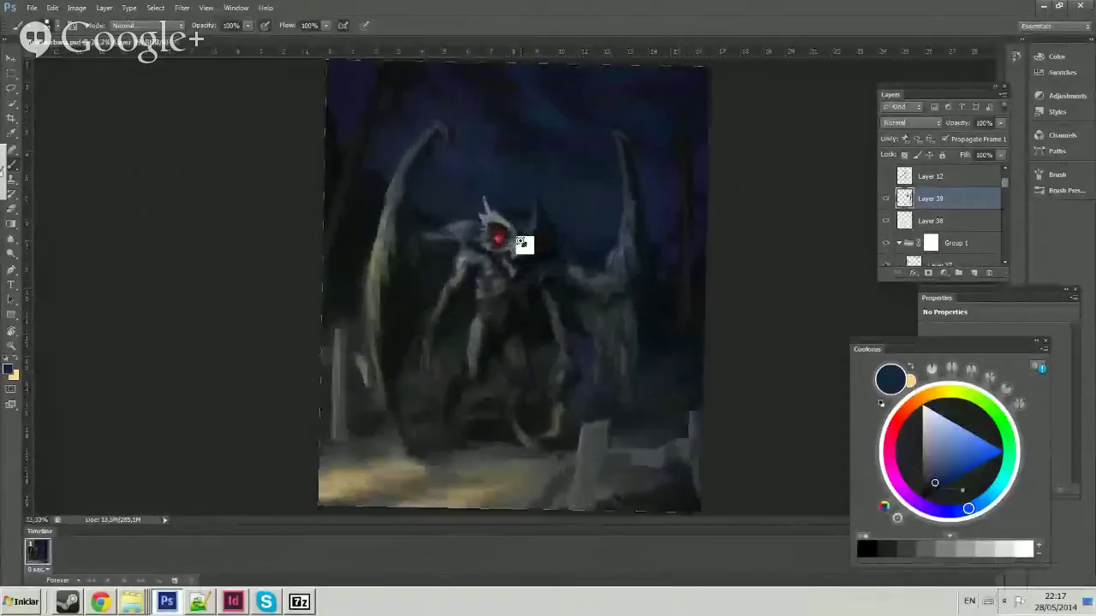
click(520, 245)
right_click(521, 286)
key(Escape)
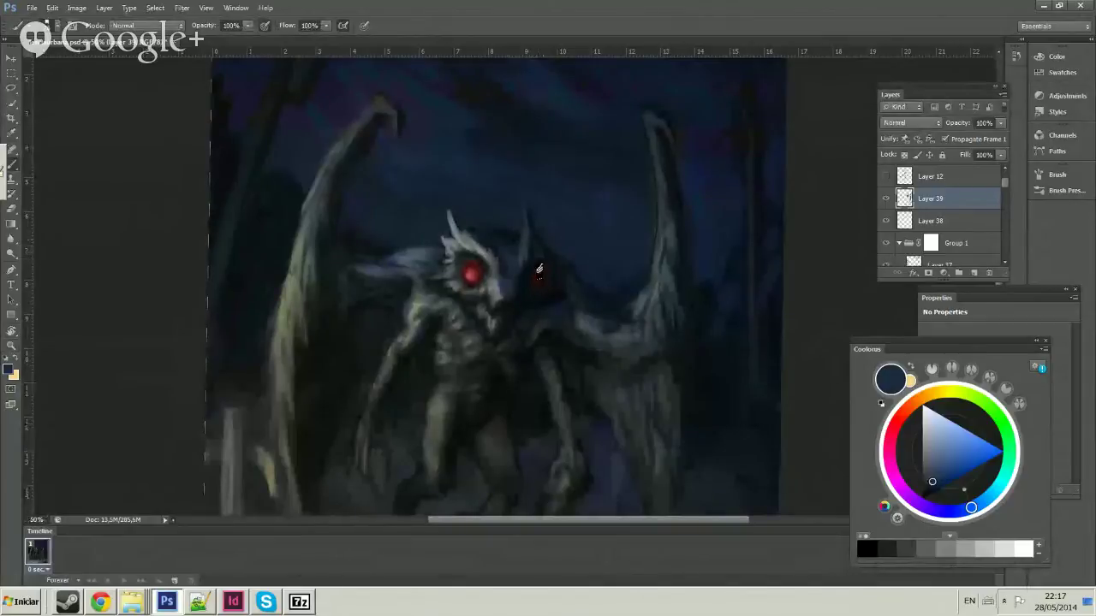
alt+click(542, 269)
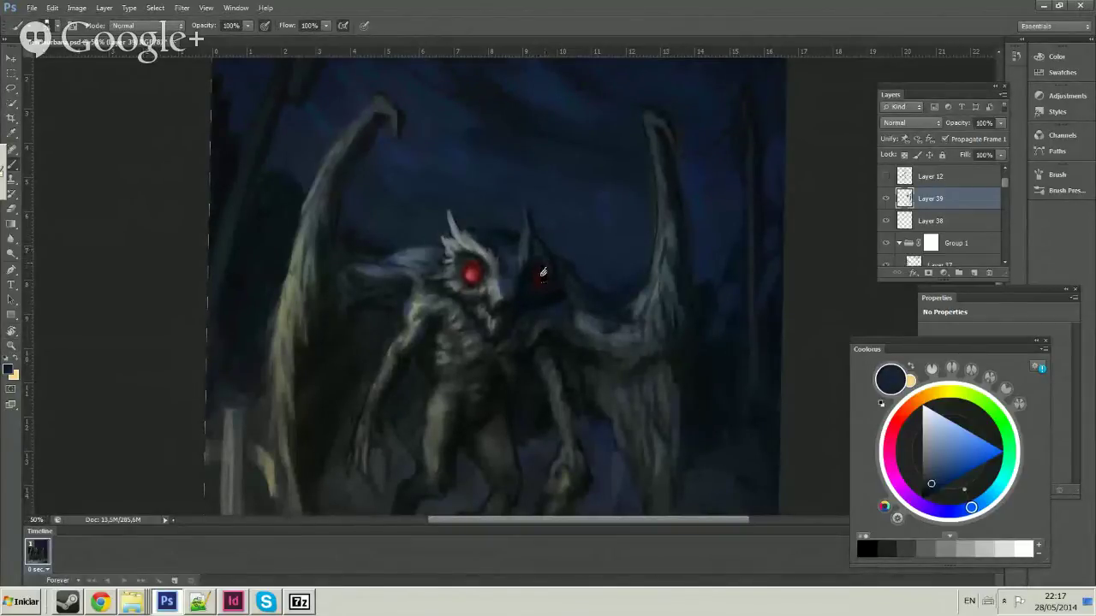
alt+click(538, 252)
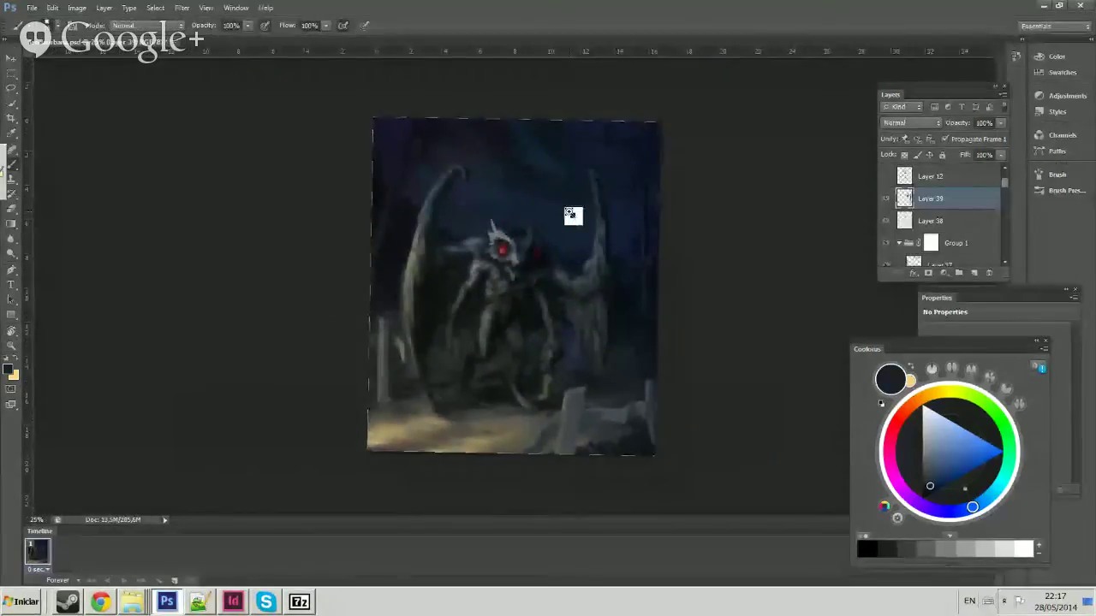
Rotate the canvas nearly upright and paint a dark stroke on the creature's head.
key(ctrl+plus)
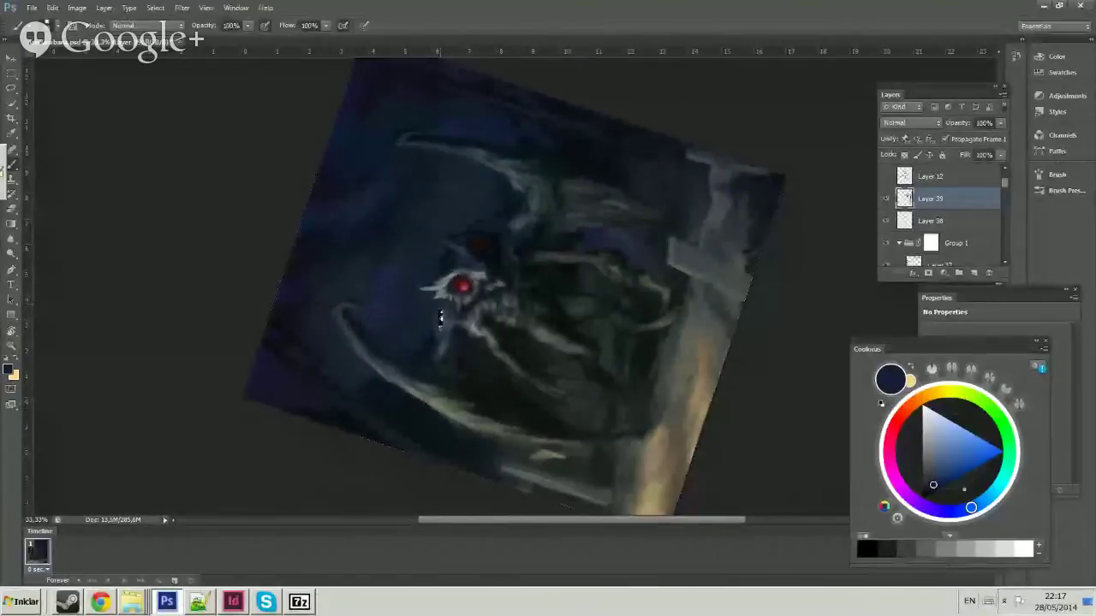
key(r)
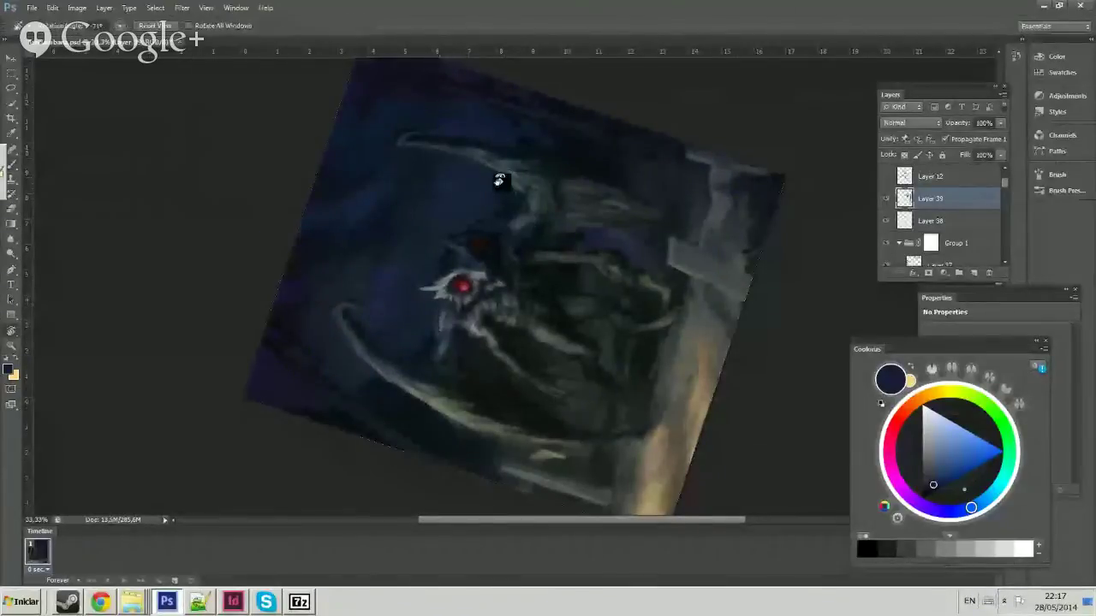
drag(499, 180, 636, 225)
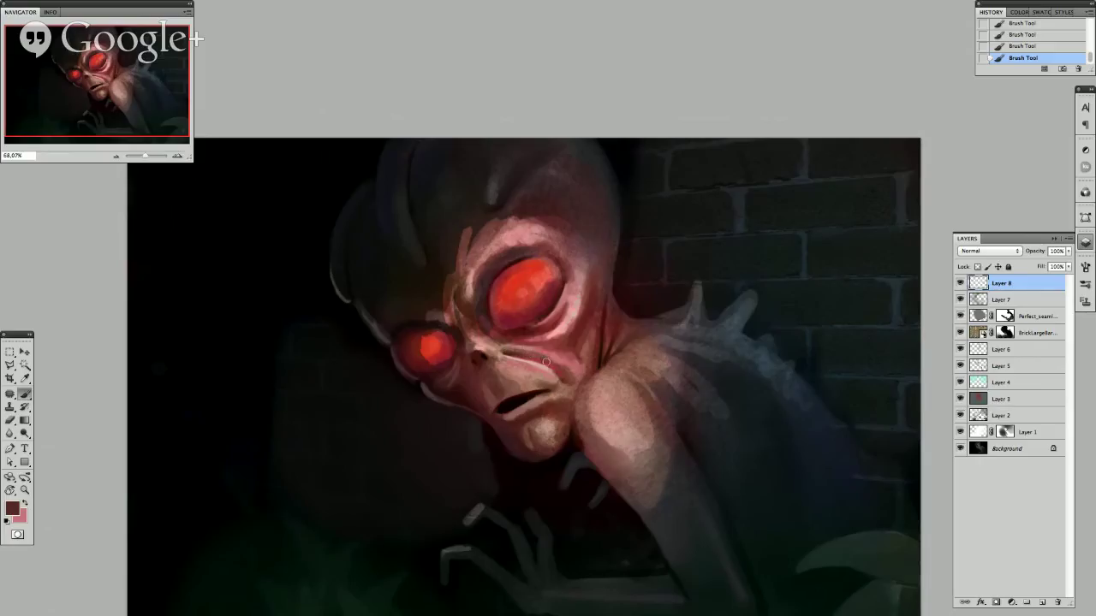
mouse_move(519, 349)
mouse_down()
mouse_move(557, 366)
mouse_move(501, 354)
mouse_up()
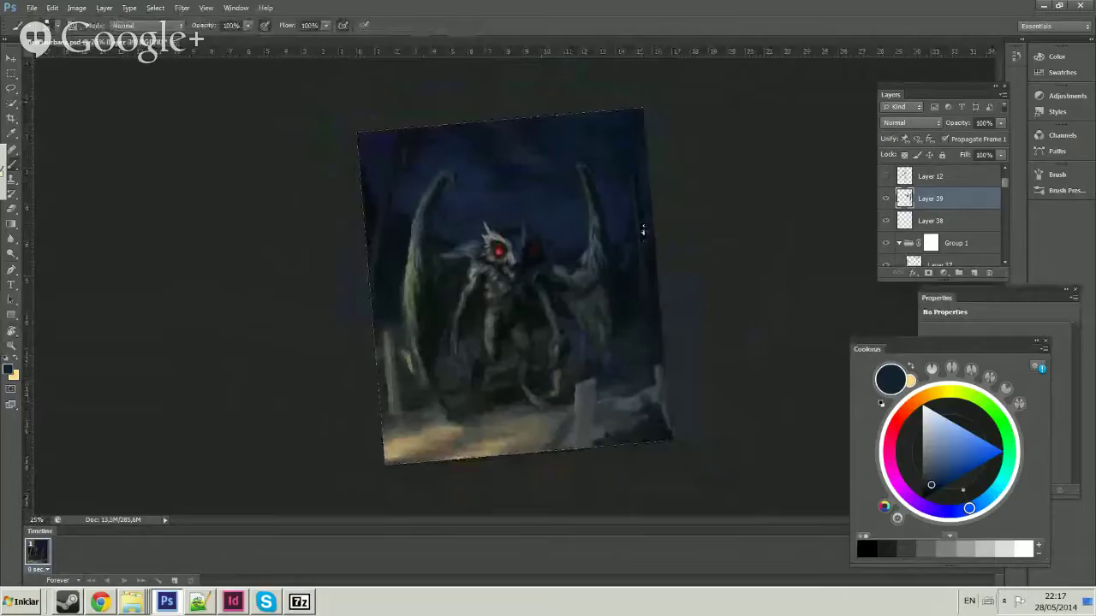
right_click(641, 249)
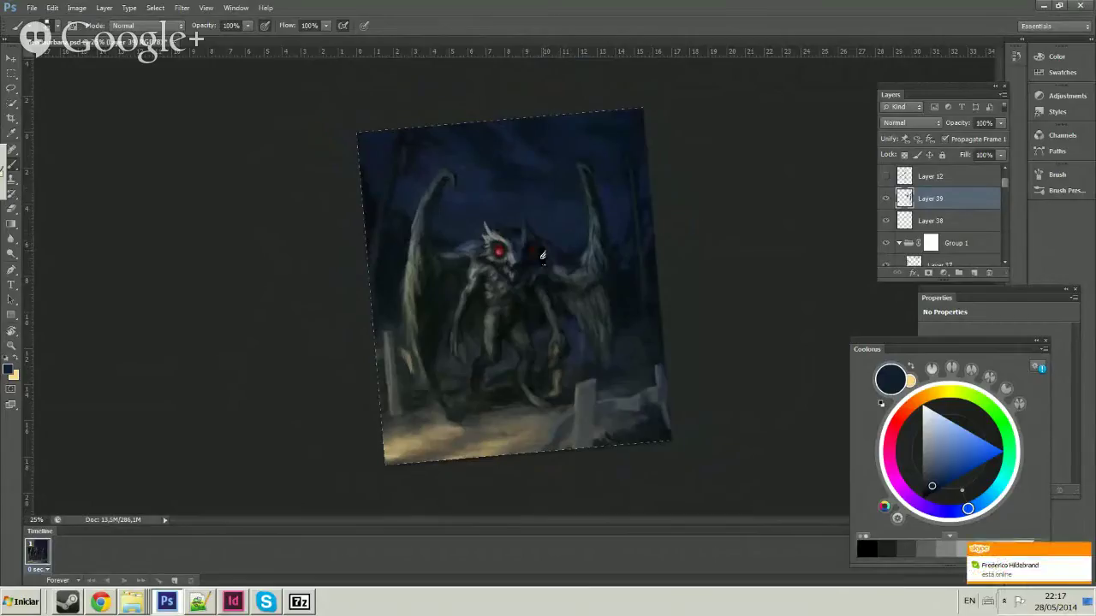
key(ctrl+plus)
scroll(491, 281, down, 3)
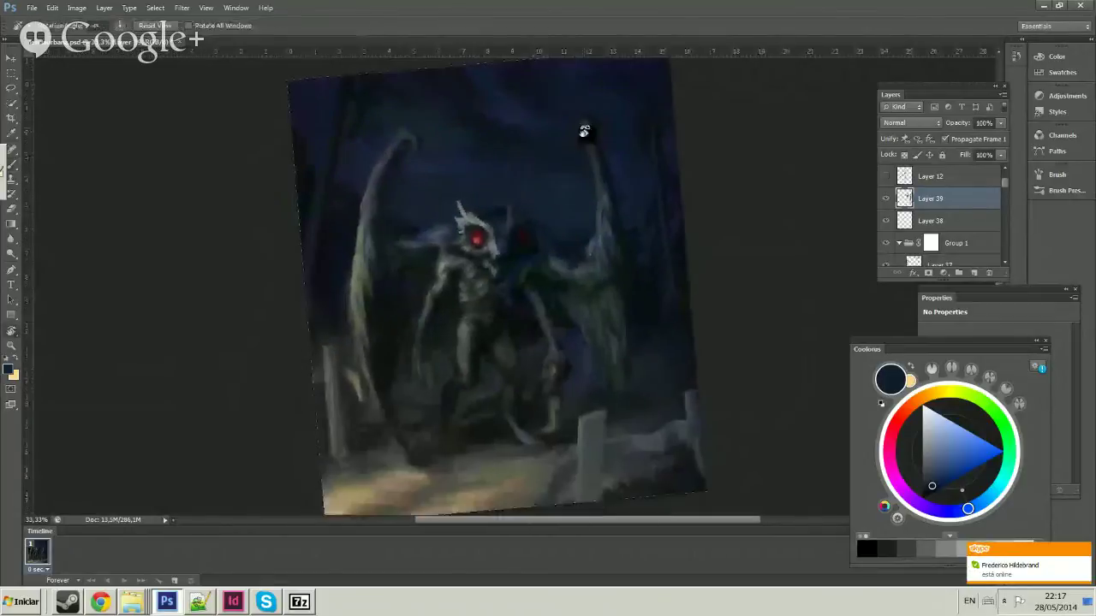
drag(633, 130, 637, 150)
key(b)
Sample deeper blues from the painting and bring the creature's body into closer view.
right_click(614, 287)
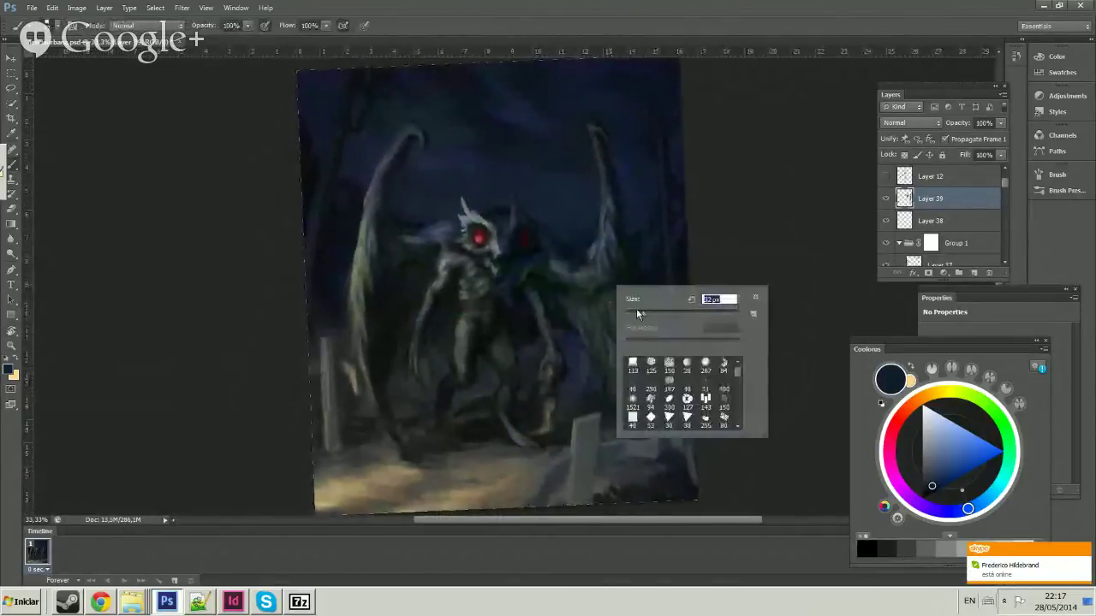
alt+click(594, 288)
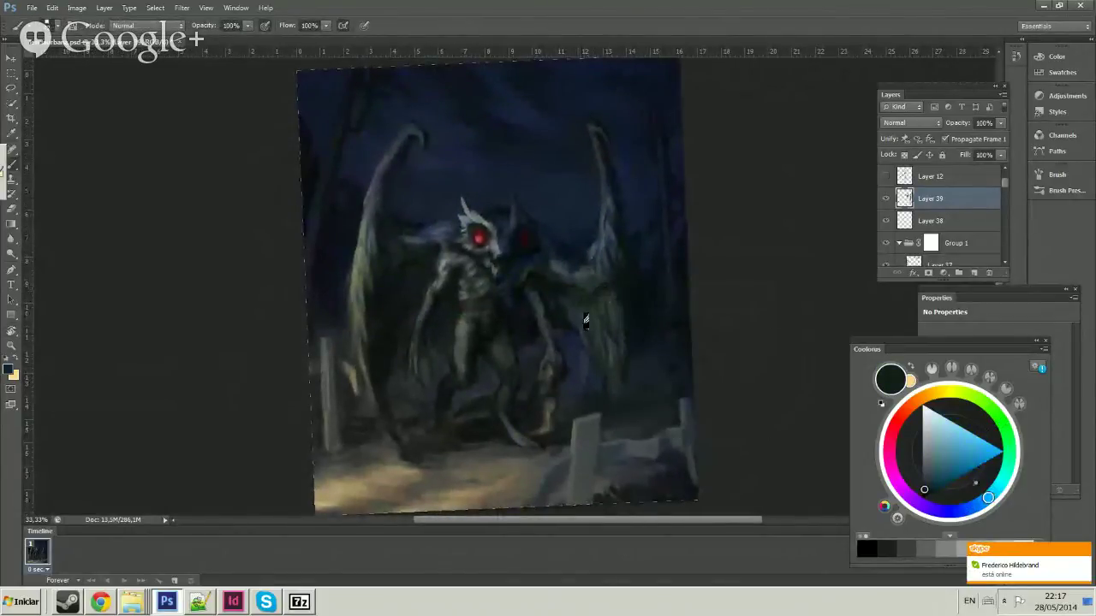
alt+click(618, 310)
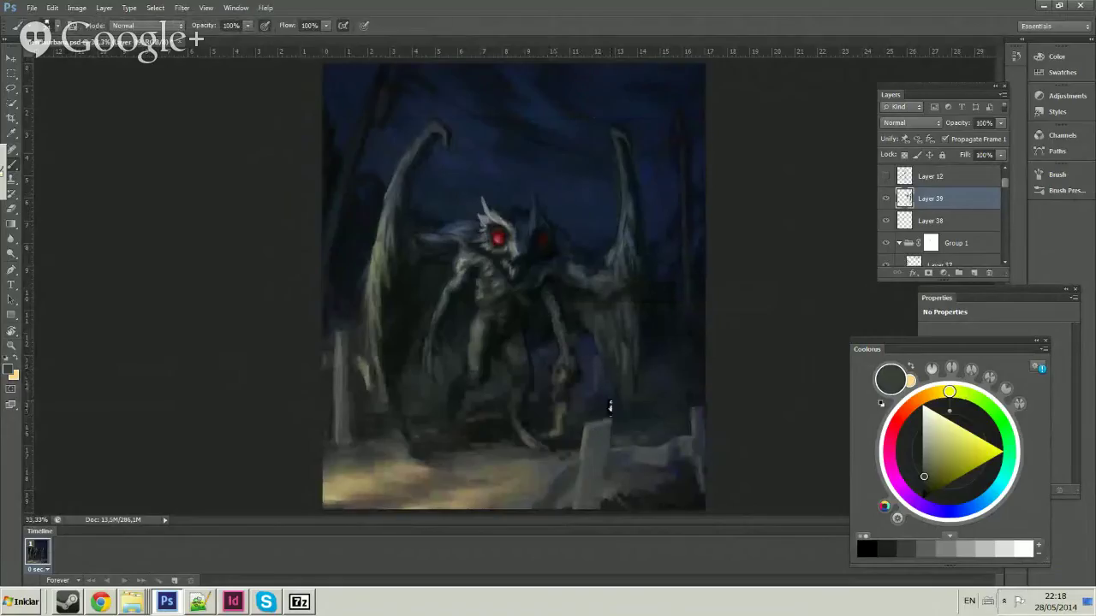
alt+click(592, 411)
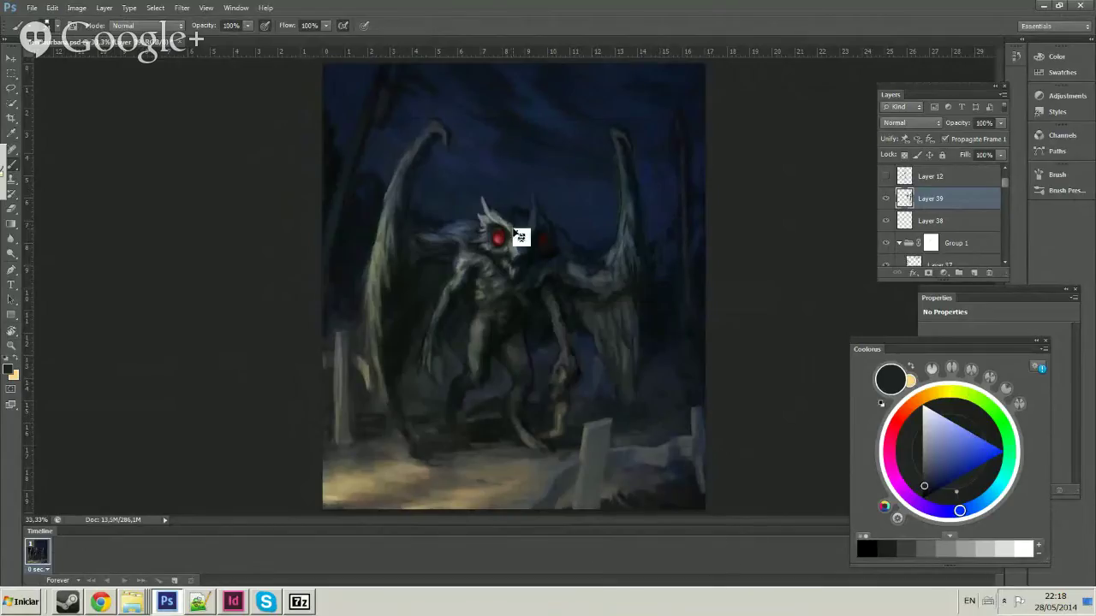
scroll(506, 199, up, 2)
drag(565, 320, 556, 273)
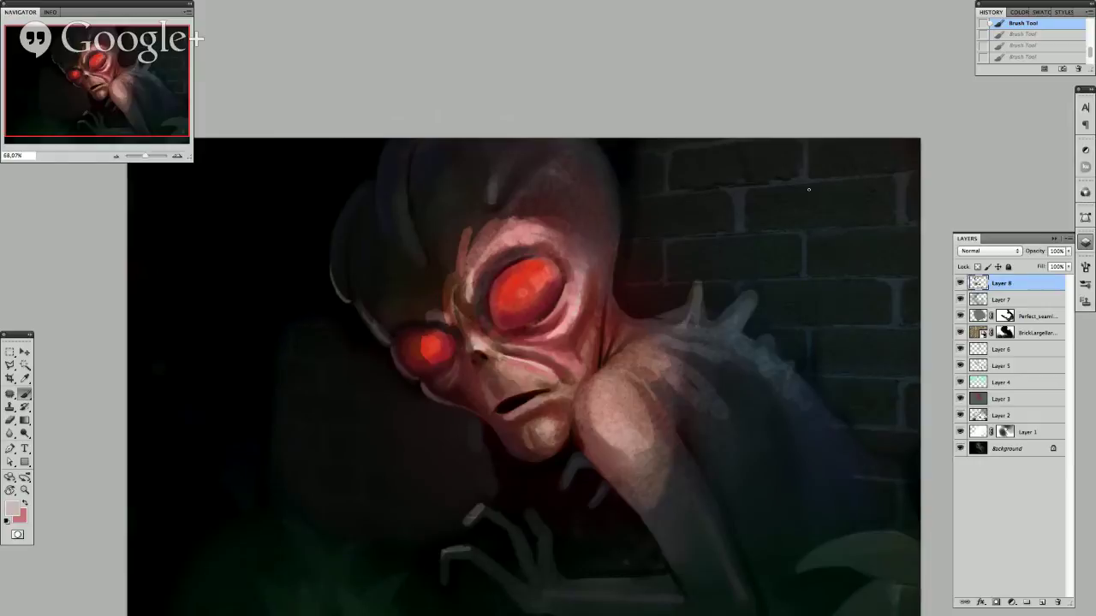
Redo the undone strokes and sample bright and darker reds from the eye.
key(ctrl+shift+z)
key(ctrl+shift+z)
key(ctrl+shift+z)
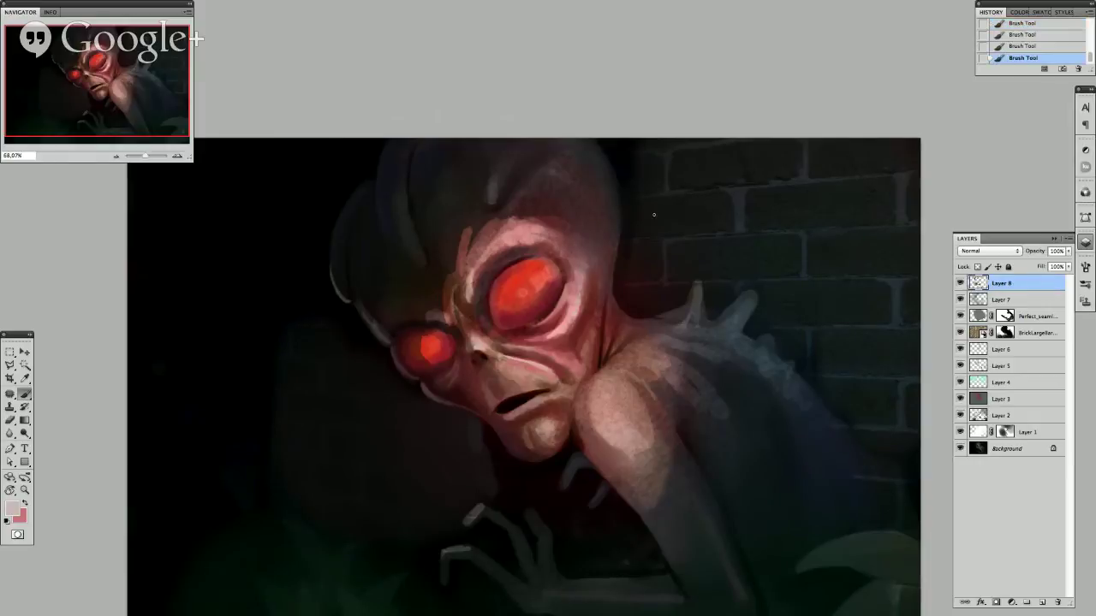
alt+click(517, 282)
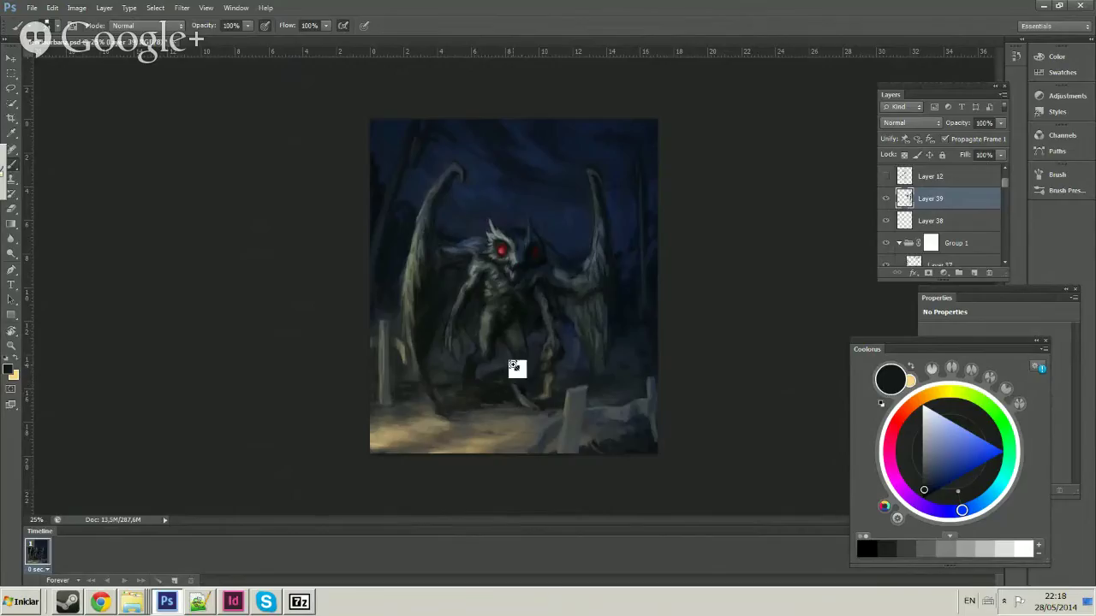
scroll(519, 368, up, 2)
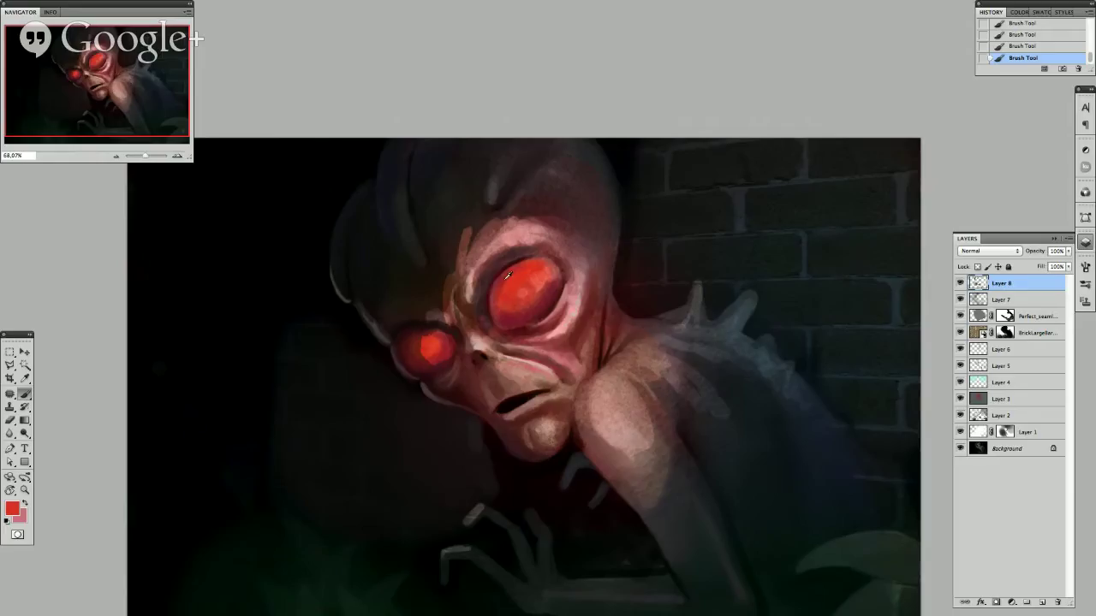
alt+click(508, 275)
click(13, 508)
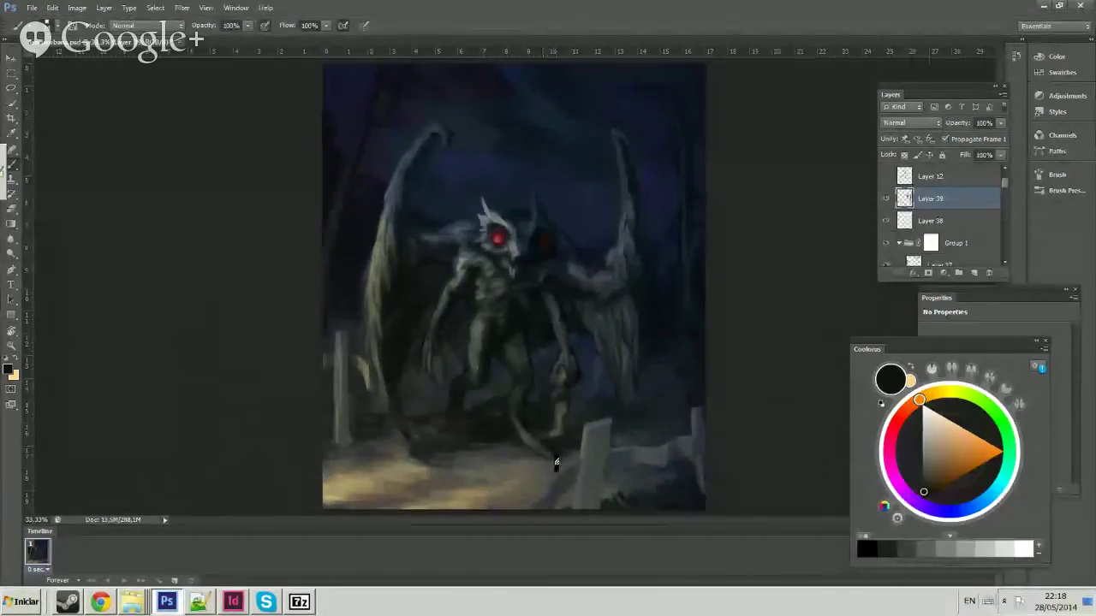
Sample dark and light tones from the creature's legs and the graveyard ground.
alt+click(555, 463)
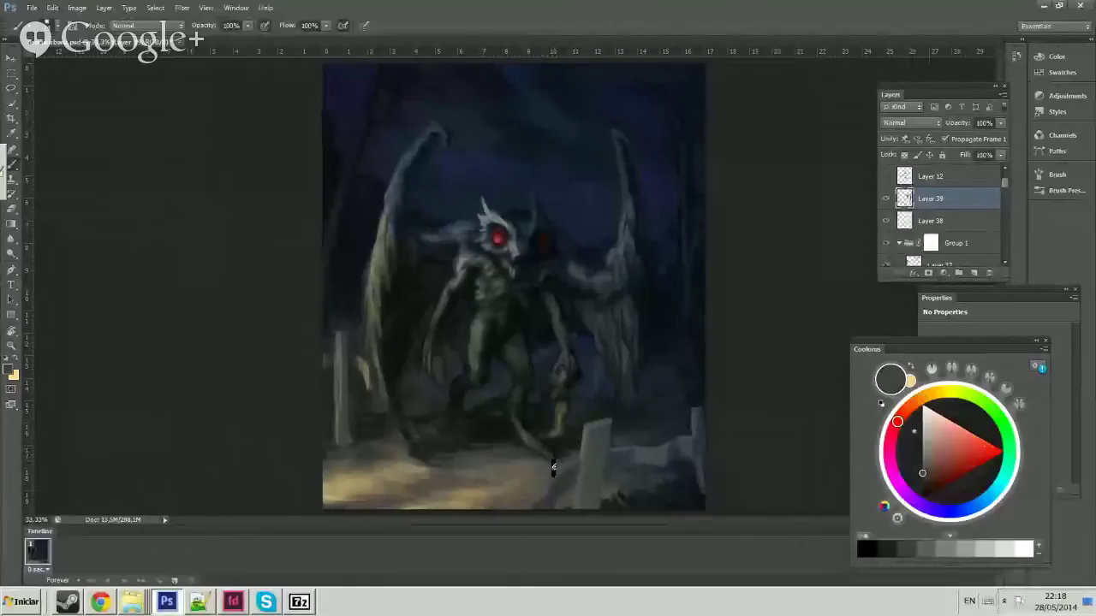
alt+click(526, 443)
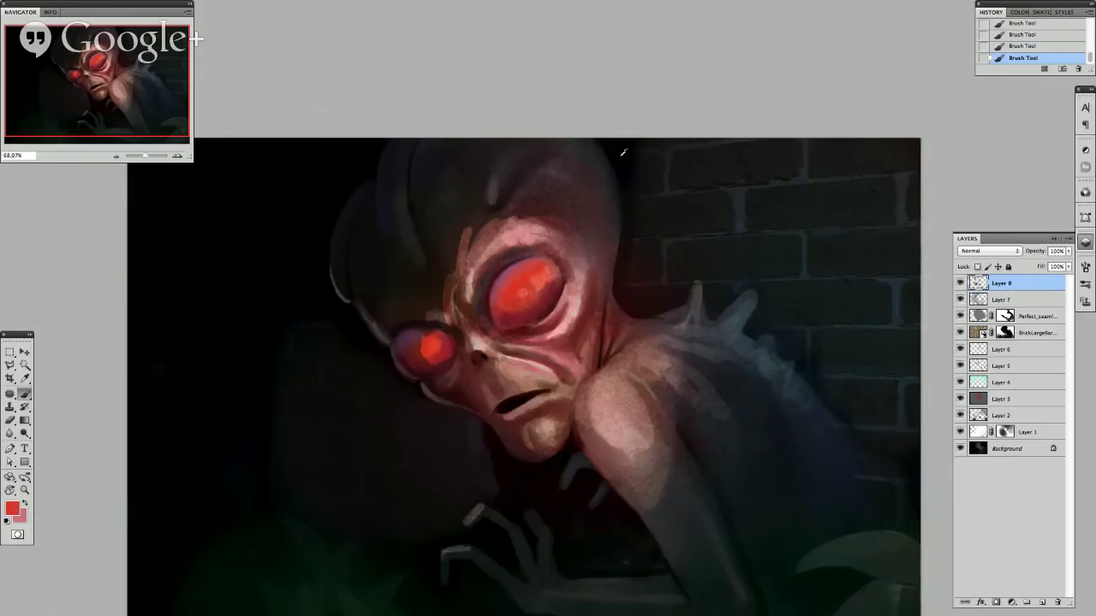
alt+click(620, 161)
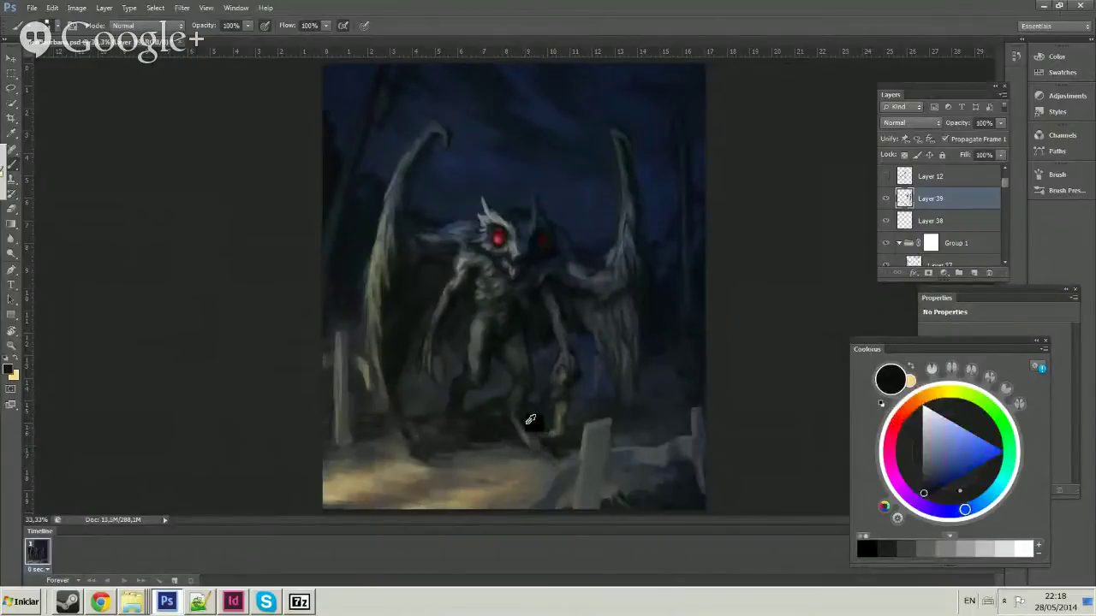
alt+click(522, 411)
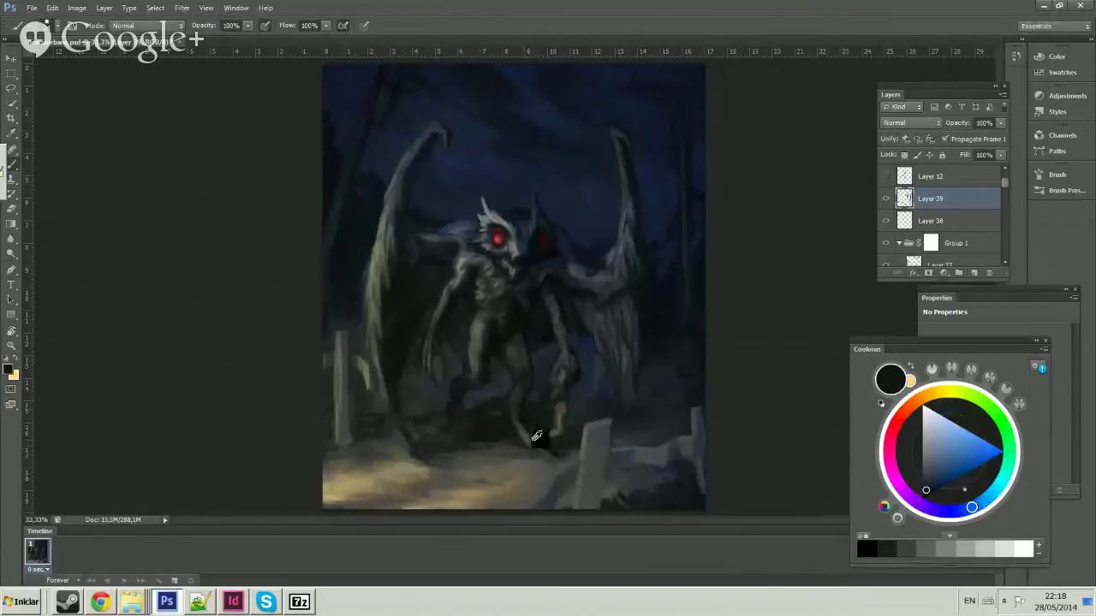
alt+click(526, 435)
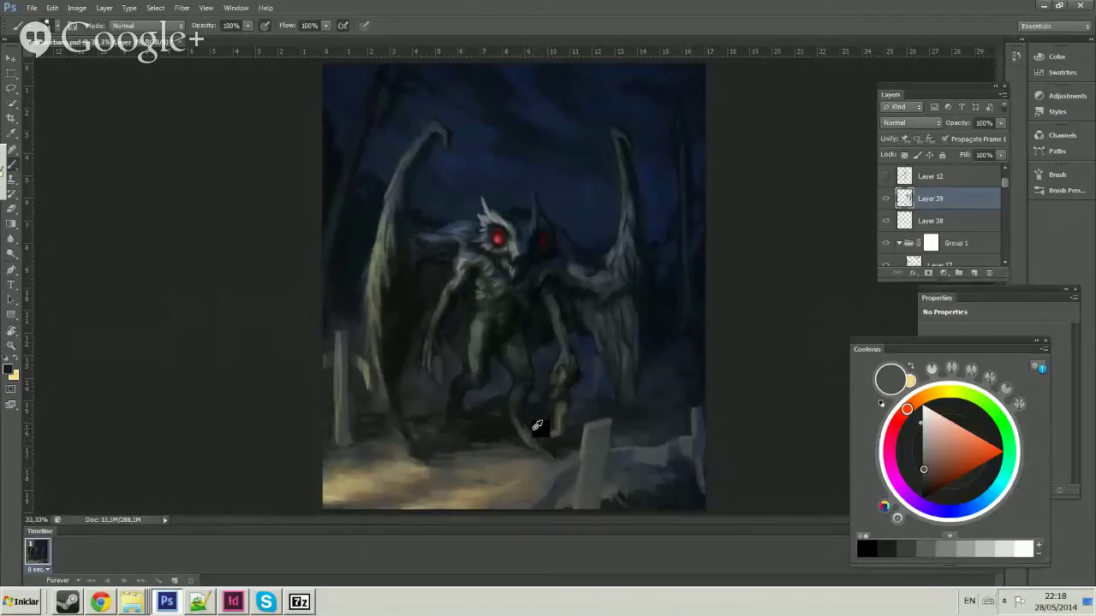
alt+click(537, 434)
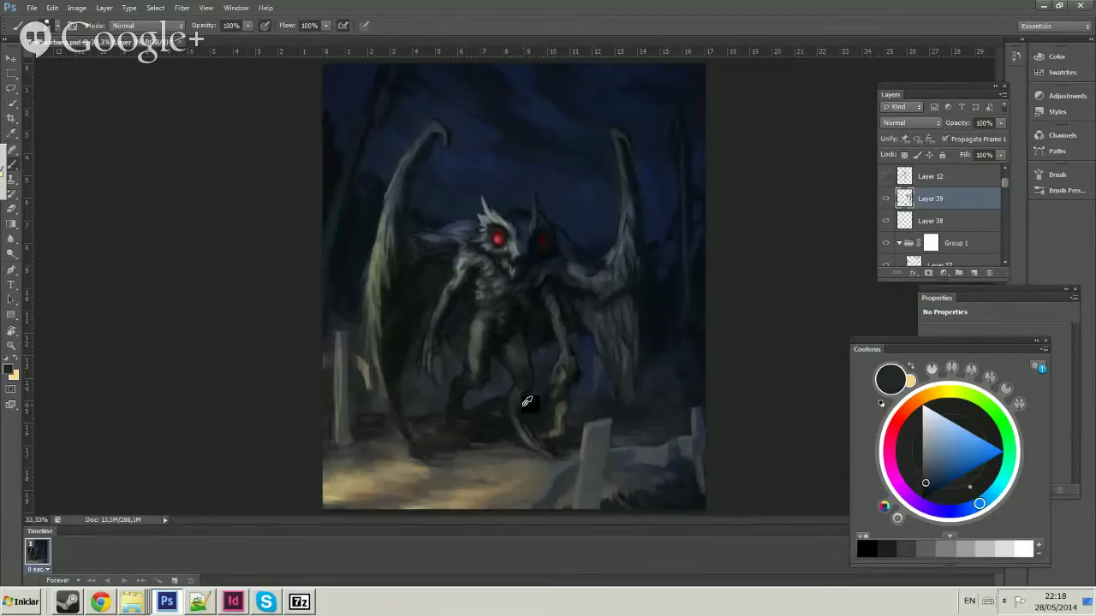
alt+click(520, 415)
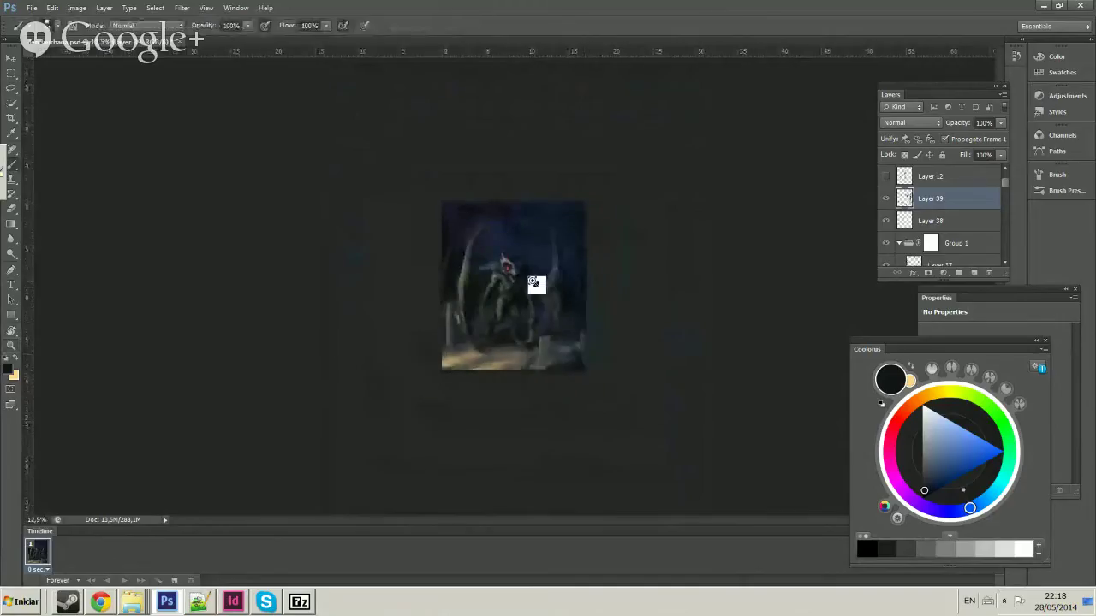
scroll(533, 288, up, 3)
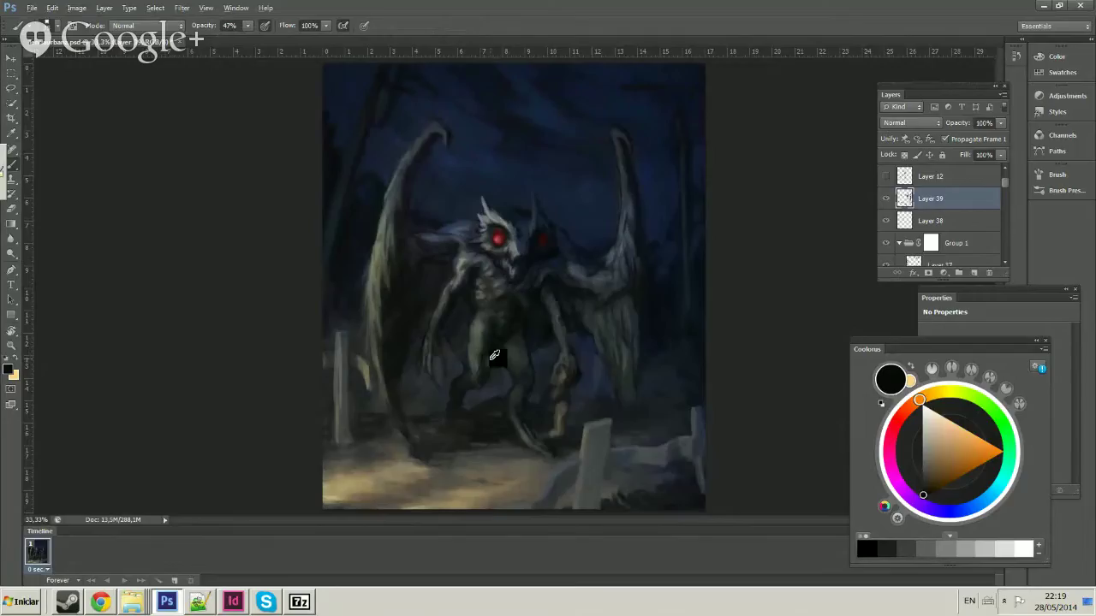
Sample blues and a light grey from the creature's torso, then zoom out.
click(489, 352)
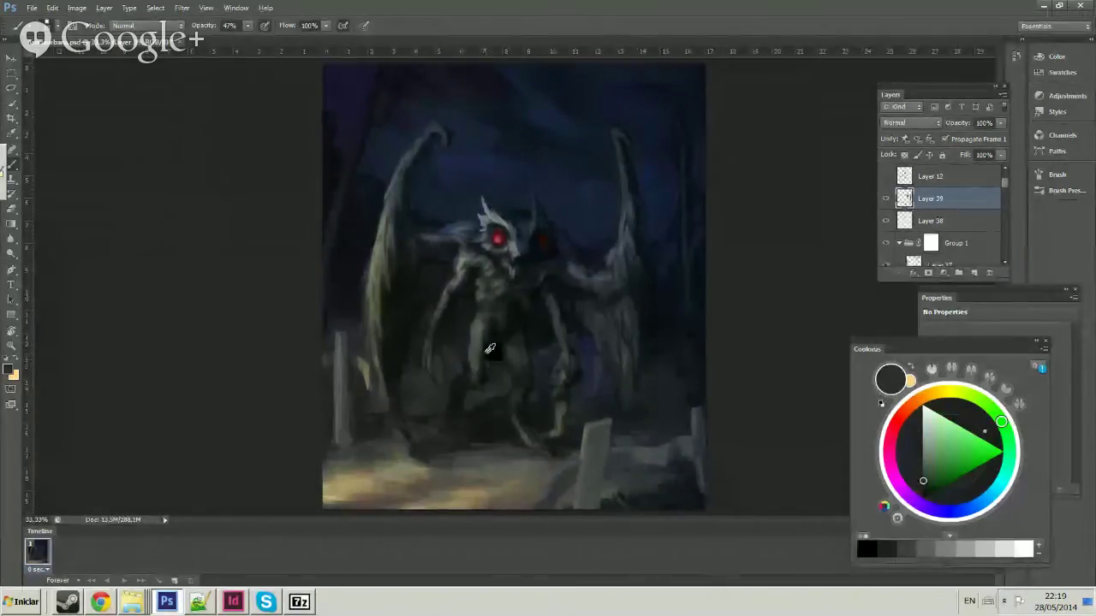
alt+click(482, 348)
alt+click(487, 366)
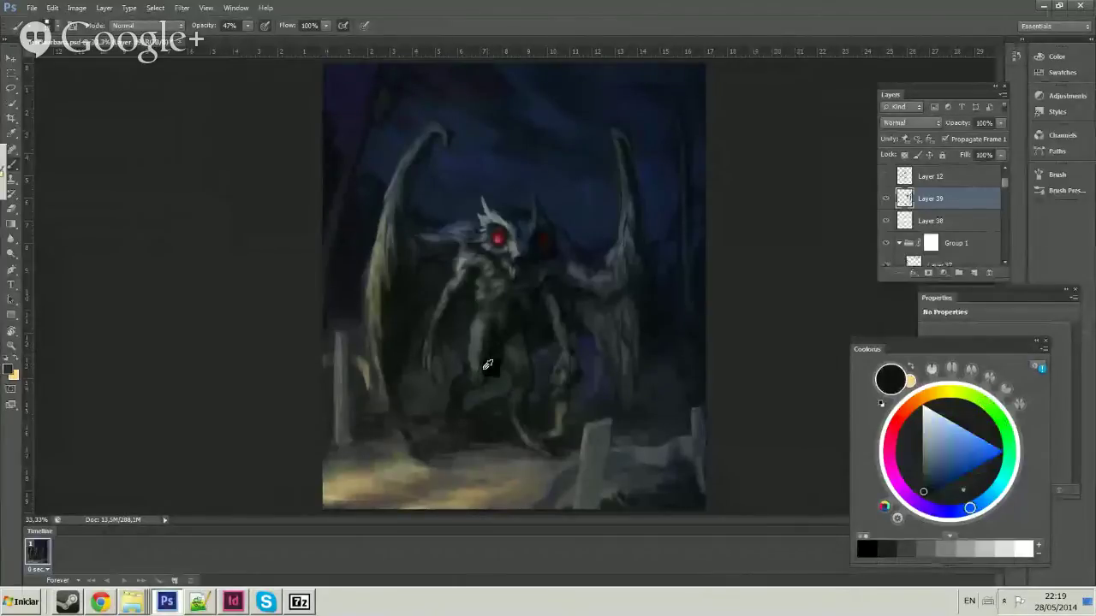
alt+click(487, 366)
alt+click(482, 351)
alt+click(473, 337)
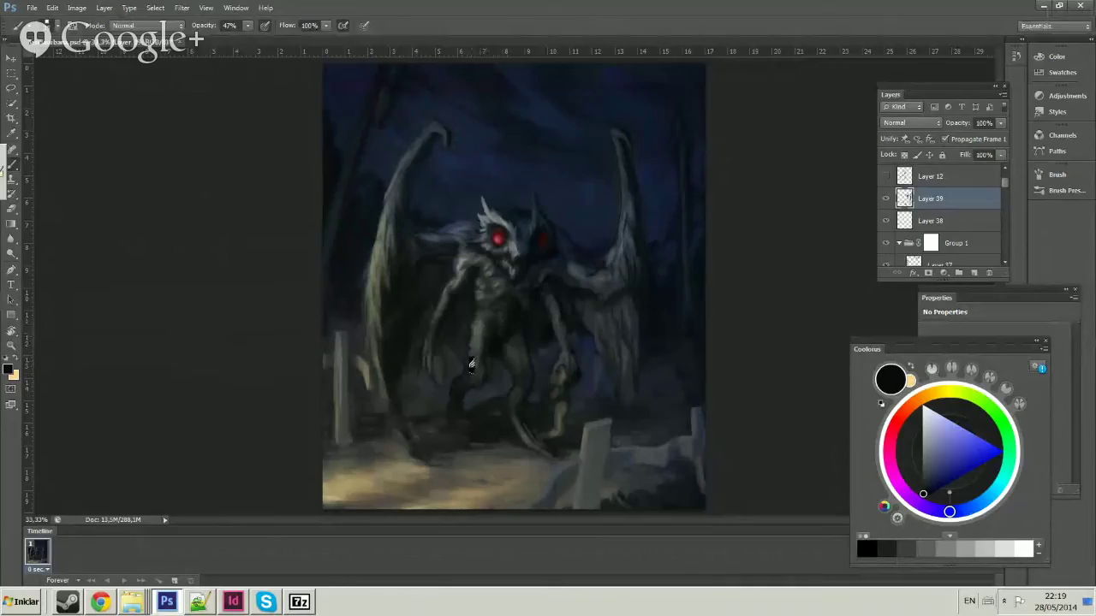
alt+click(474, 360)
key(ctrl+minus)
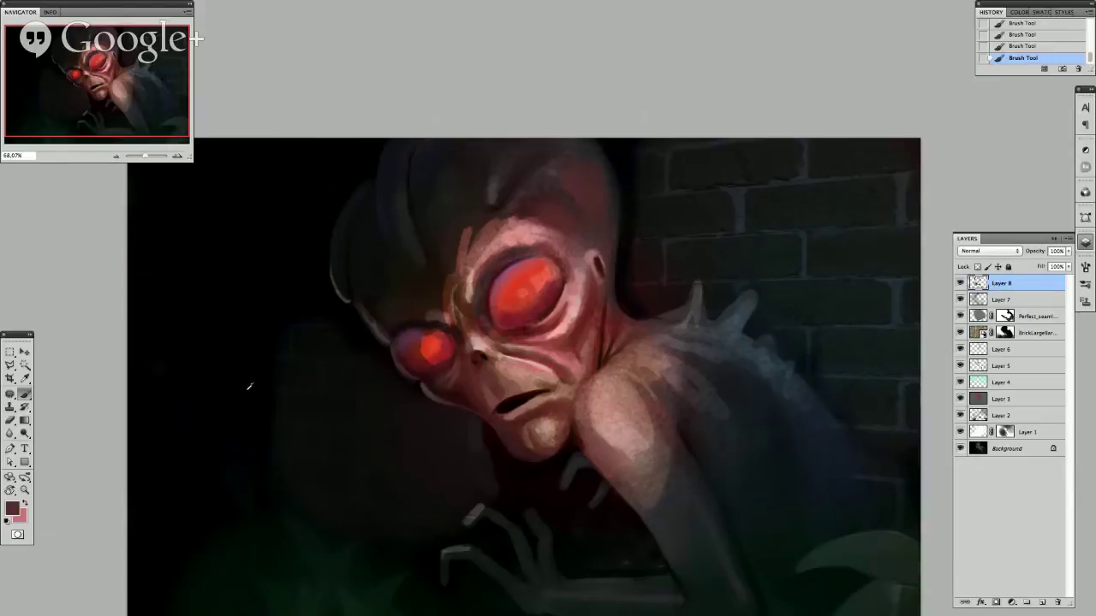
Switch to black and sample dark red-brown and near-black tones from the alien's skin.
alt+click(249, 386)
alt+click(580, 334)
alt+click(508, 432)
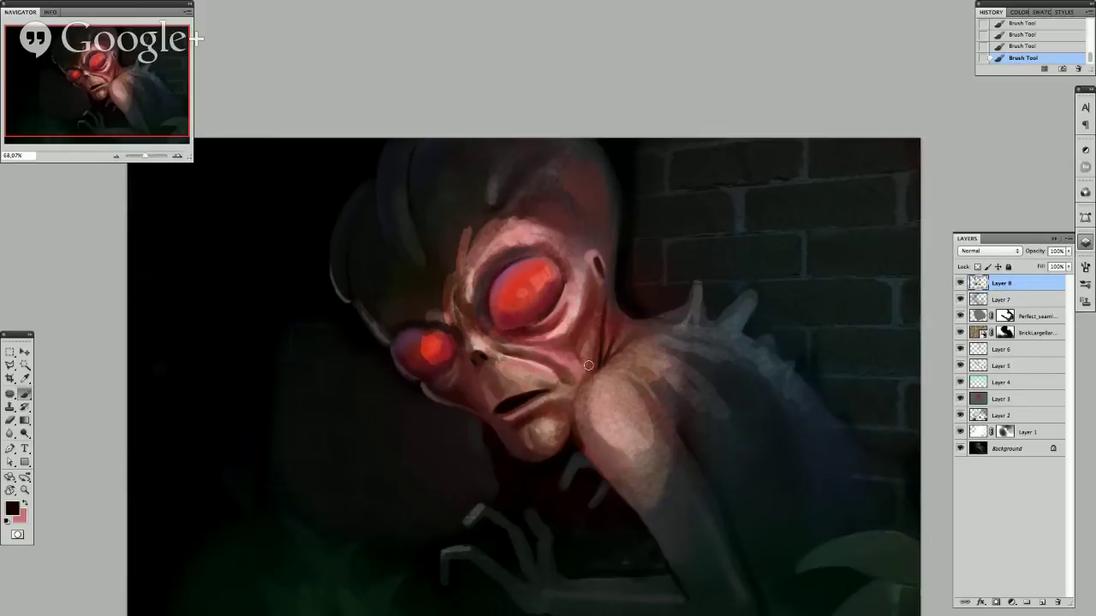
alt+click(526, 419)
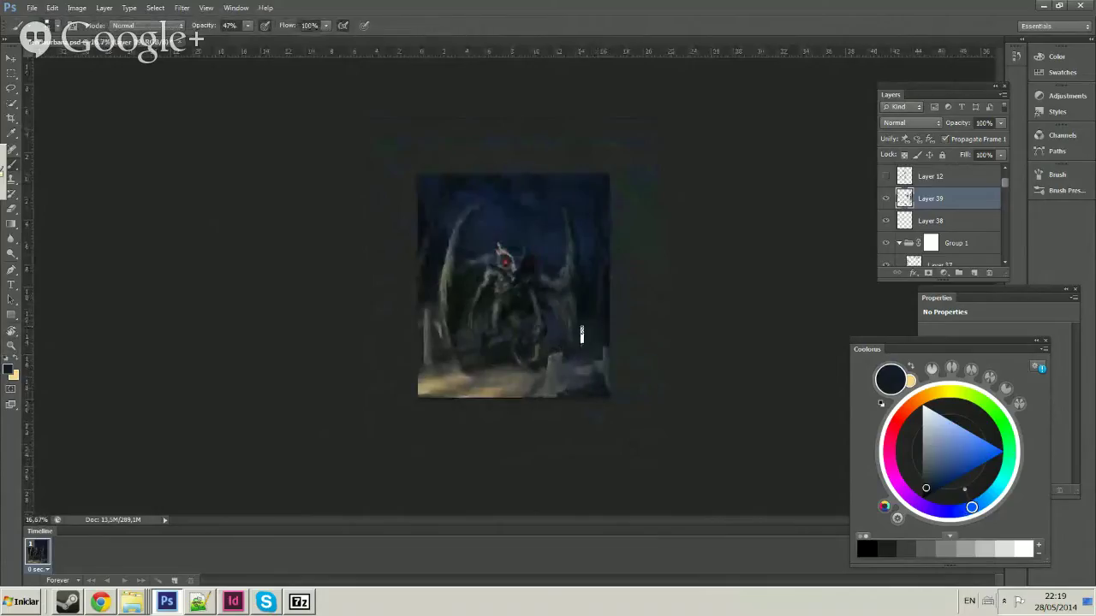
key(ctrl+plus)
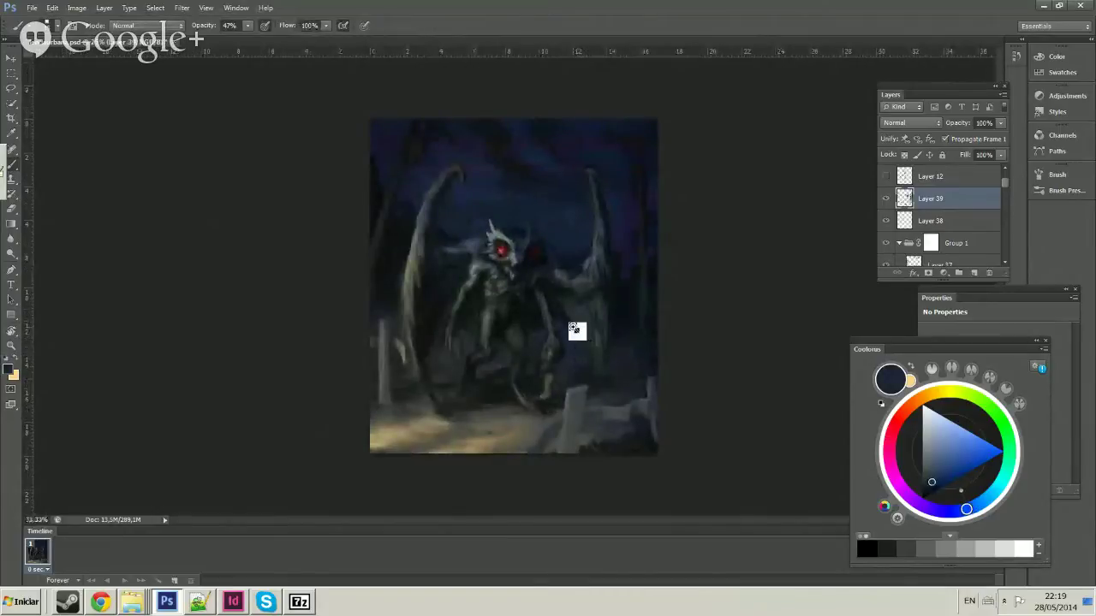
key(ctrl+plus)
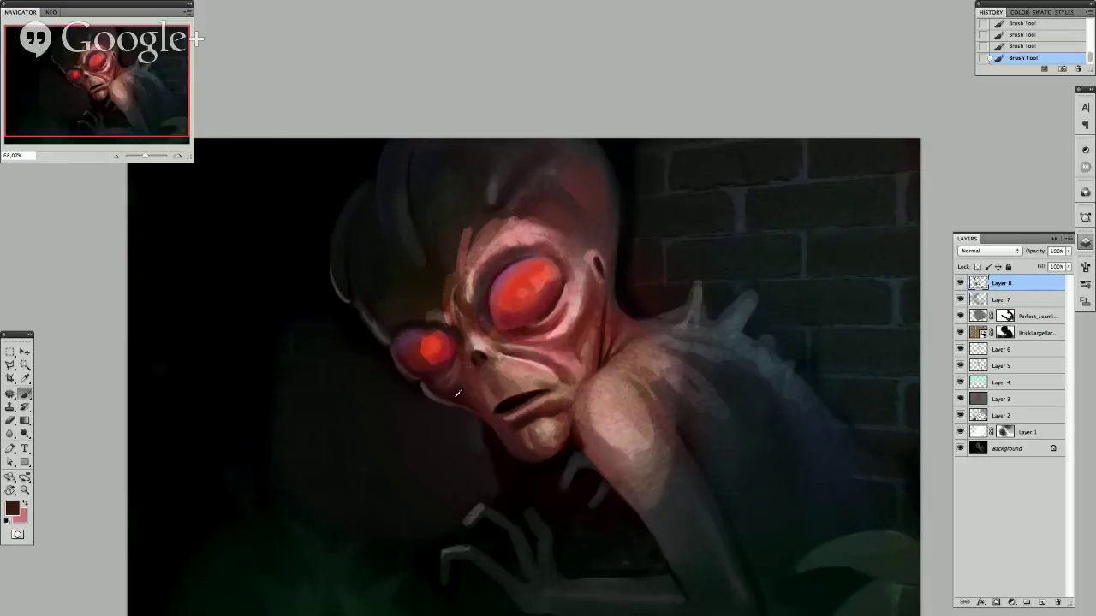
Paint thin dark strokes from the alien's nose toward the mouth and darken beside the eye.
drag(471, 375, 479, 398)
click(460, 403)
alt+click(478, 369)
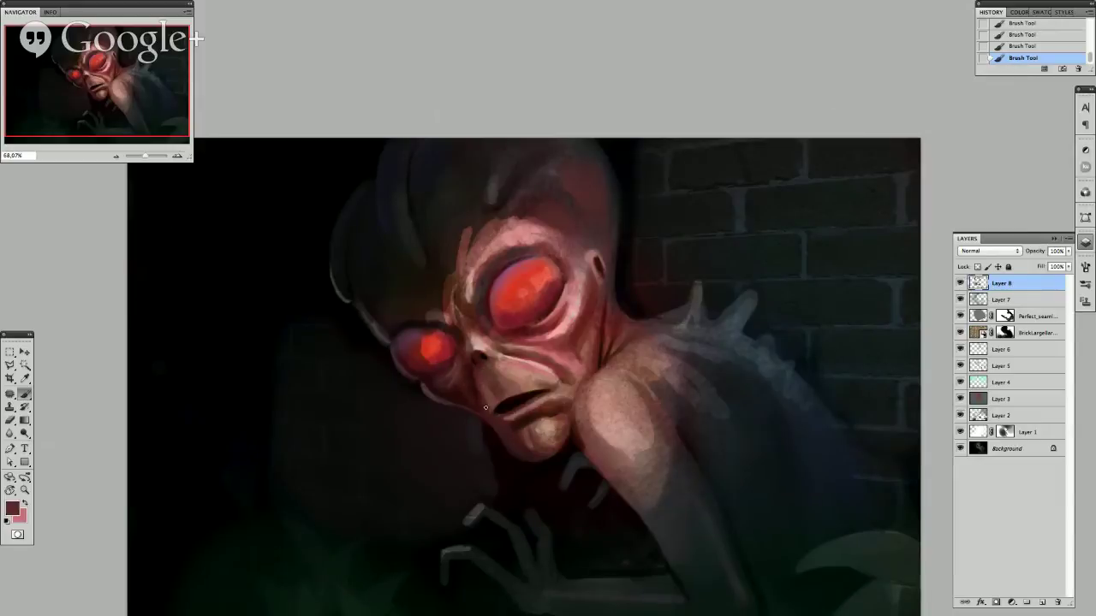
alt+click(432, 385)
click(432, 389)
alt+click(475, 379)
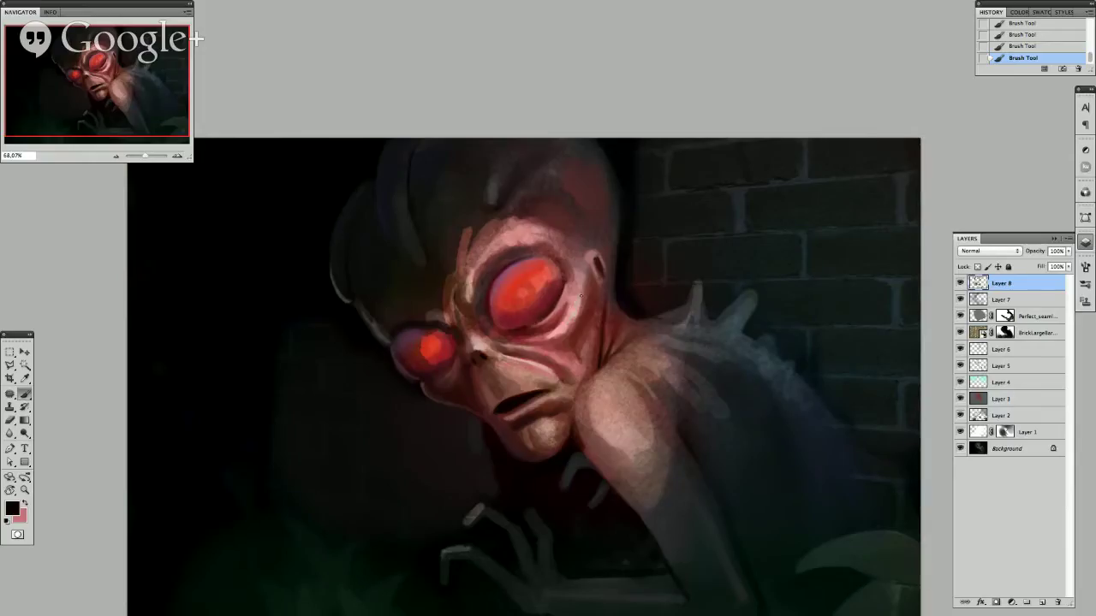
alt+click(522, 332)
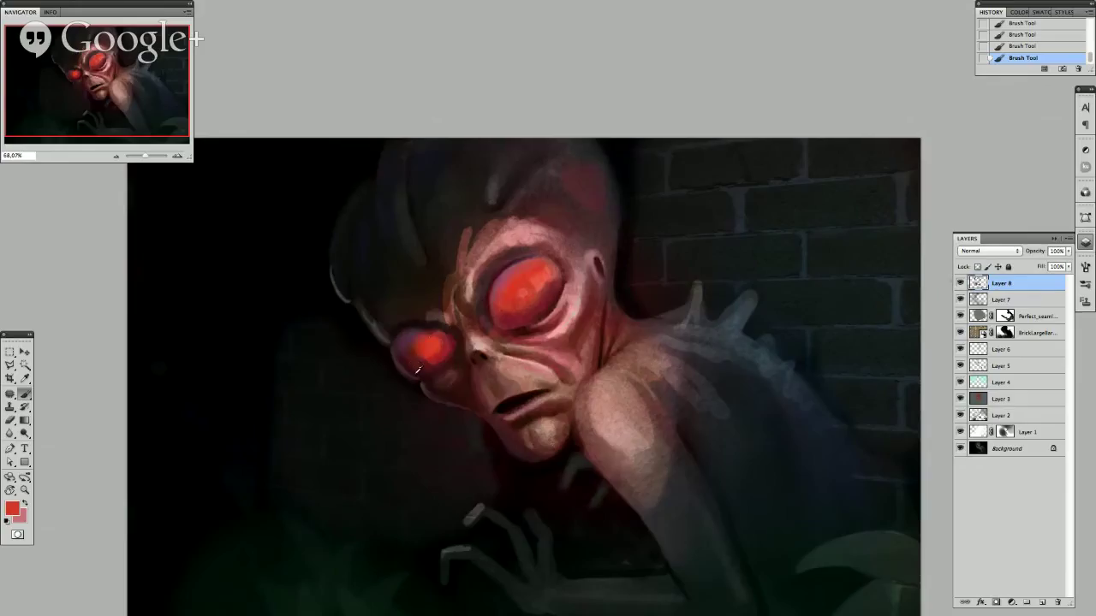
Set a pale peach painting colour (R237 G200 B180) and shrink the brush to 25 px.
alt+click(409, 366)
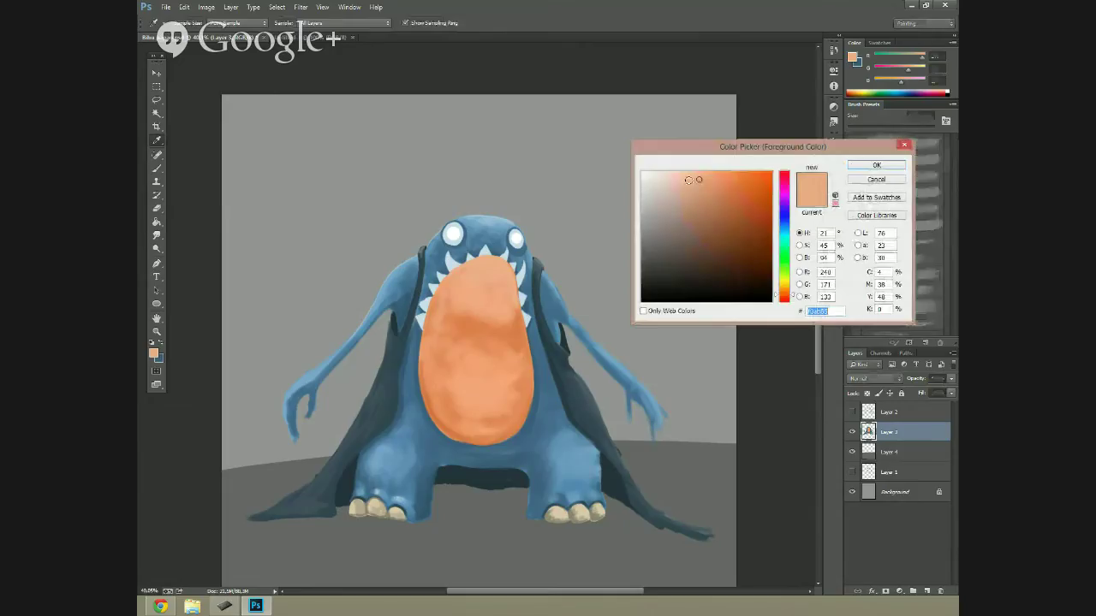
drag(671, 181, 671, 179)
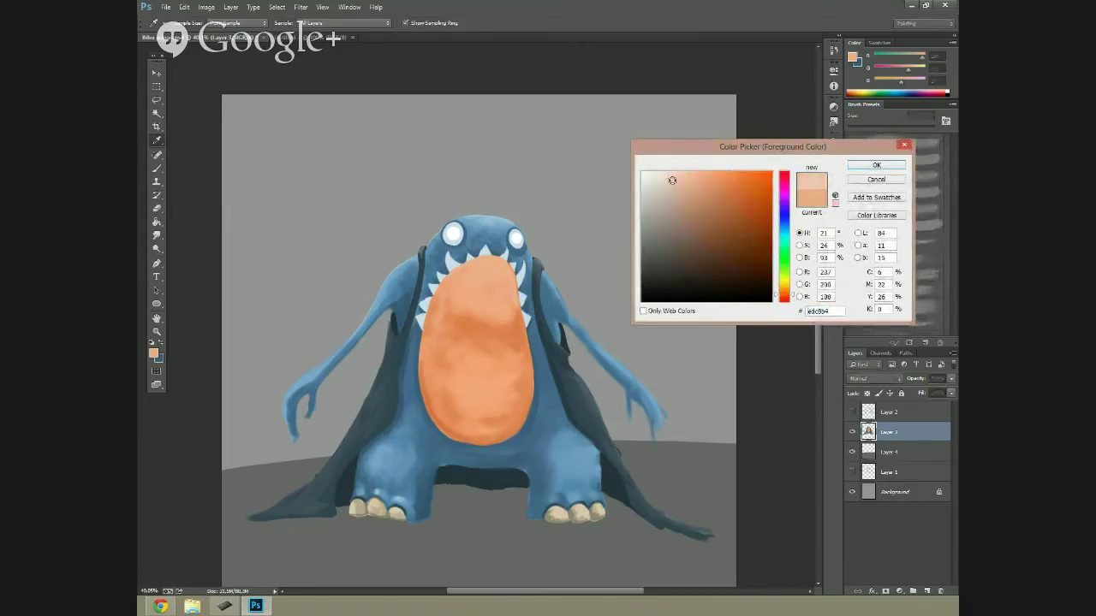
click(876, 164)
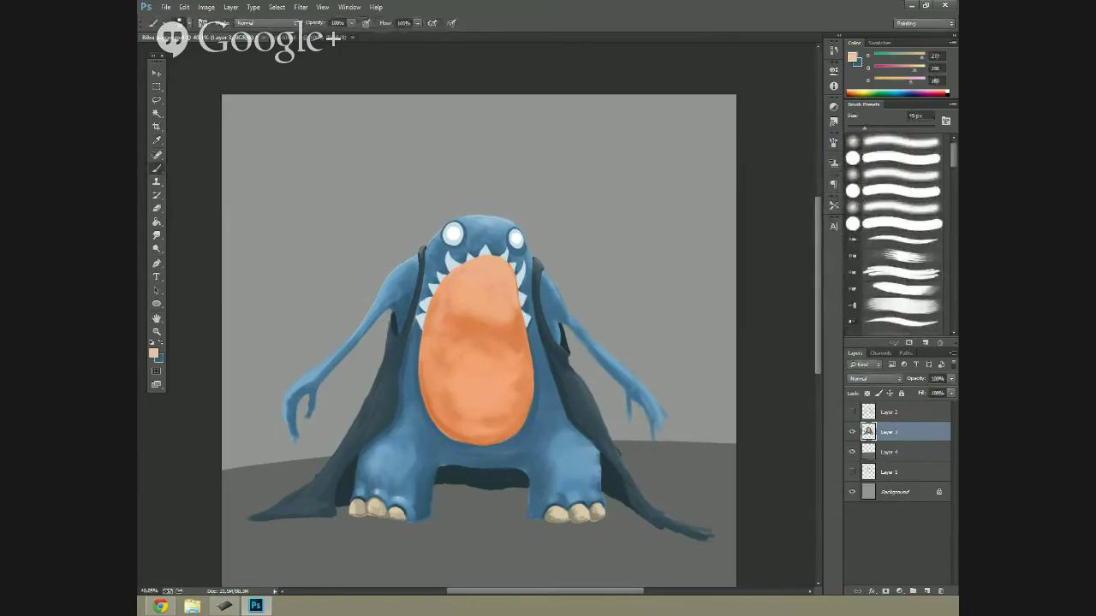
key(bracketleft)
key(bracketleft)
key(bracketleft)
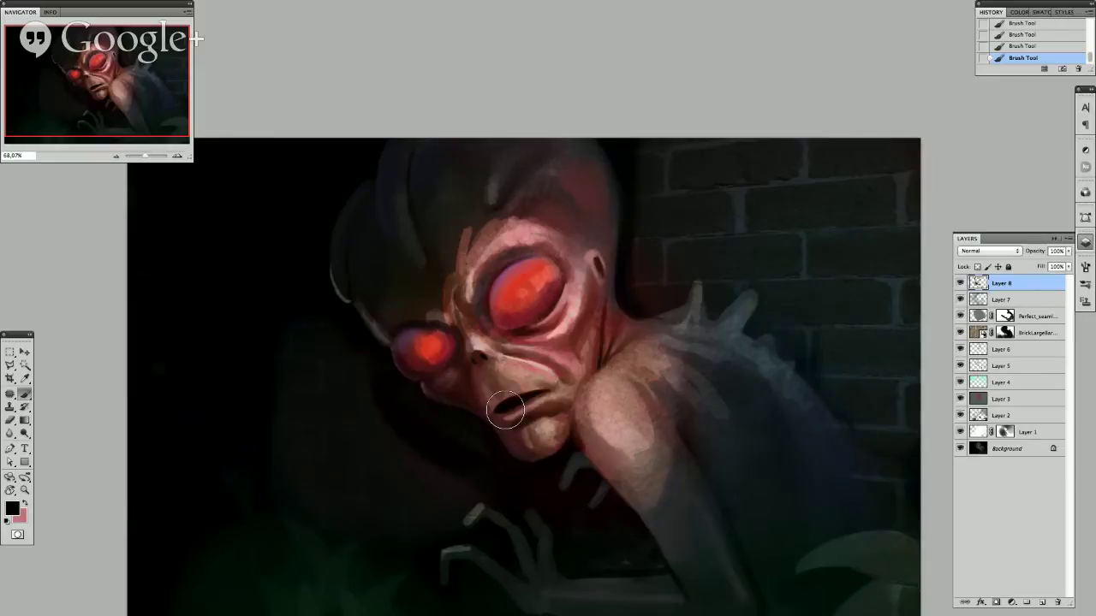
Zoom out on the alien painting and undo its last eraser step.
key(ctrl+0)
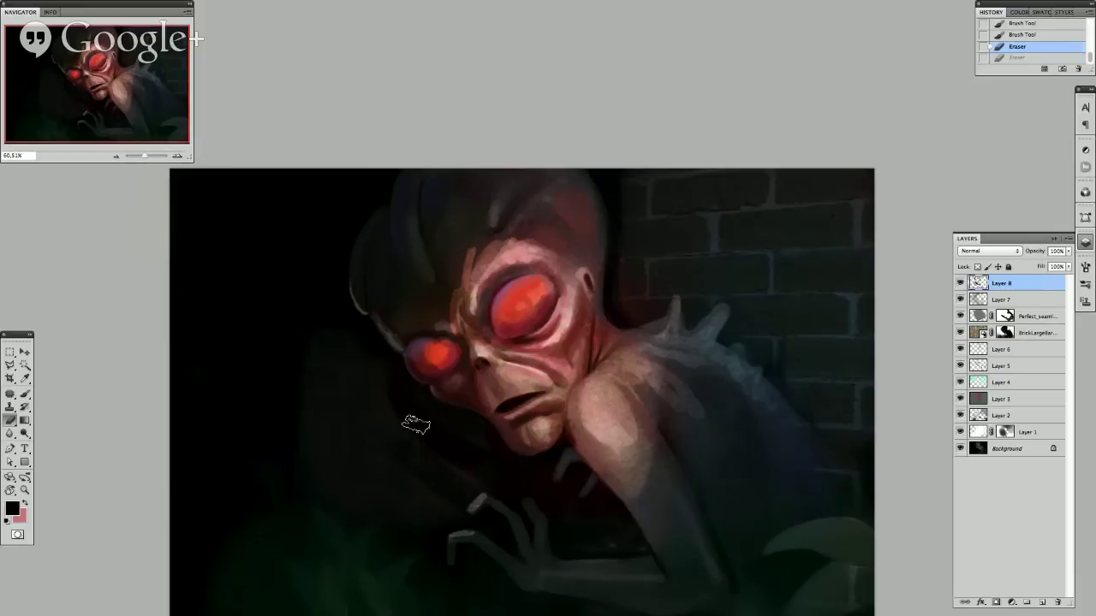
key(ctrl+alt+z)
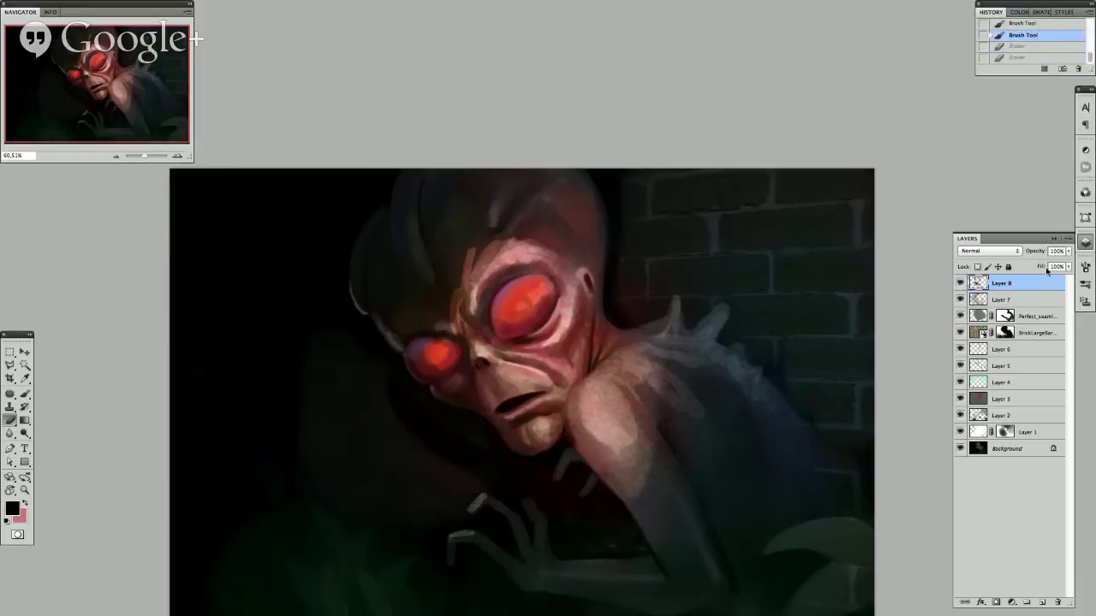
click(1085, 267)
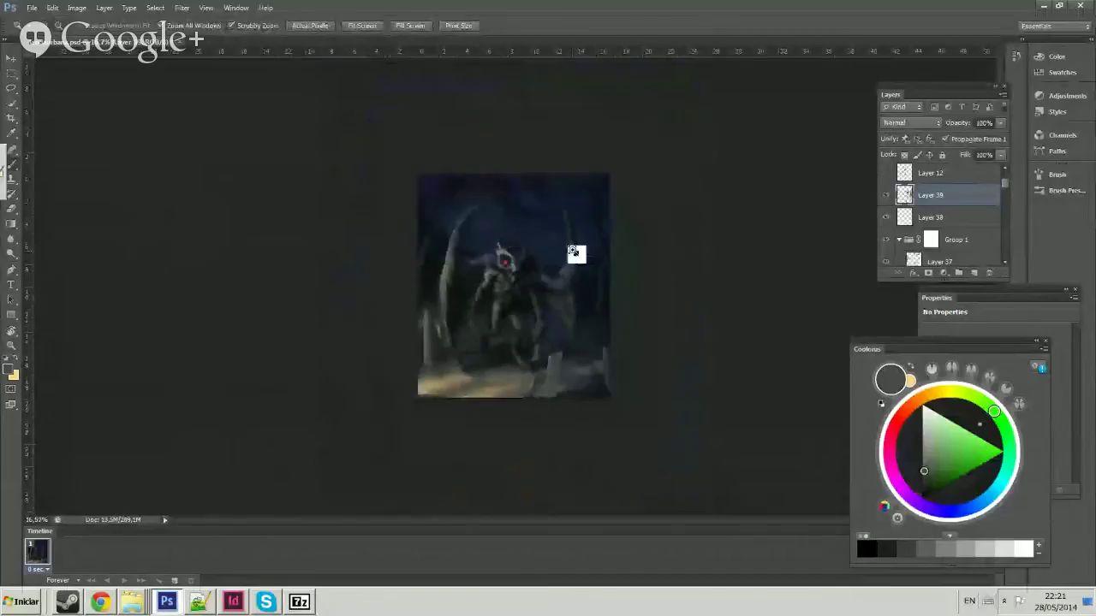
scroll(519, 285, up, 3)
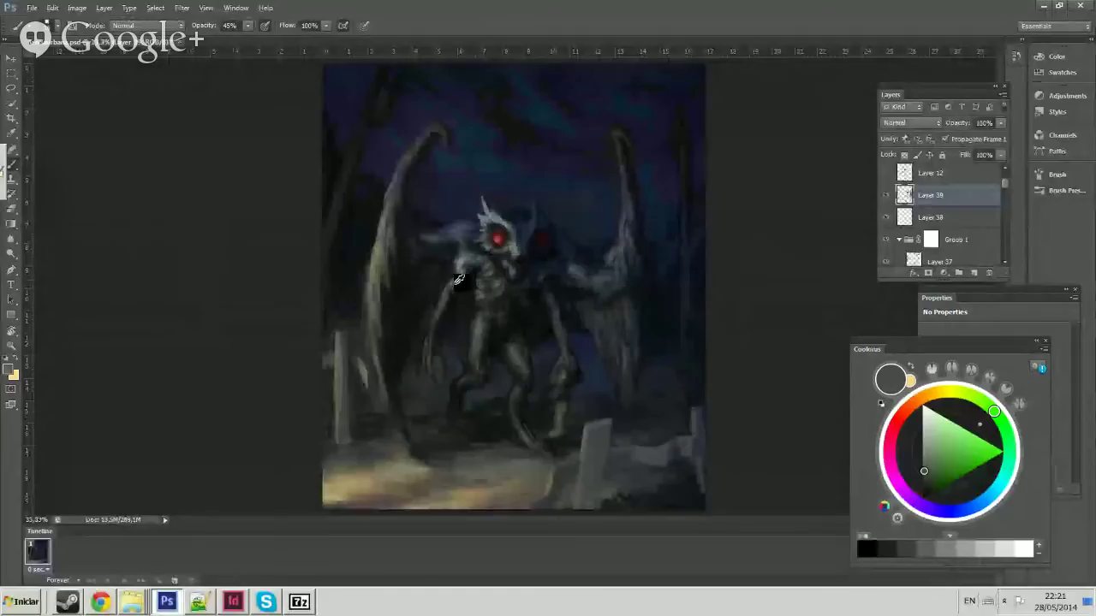
right_click(524, 319)
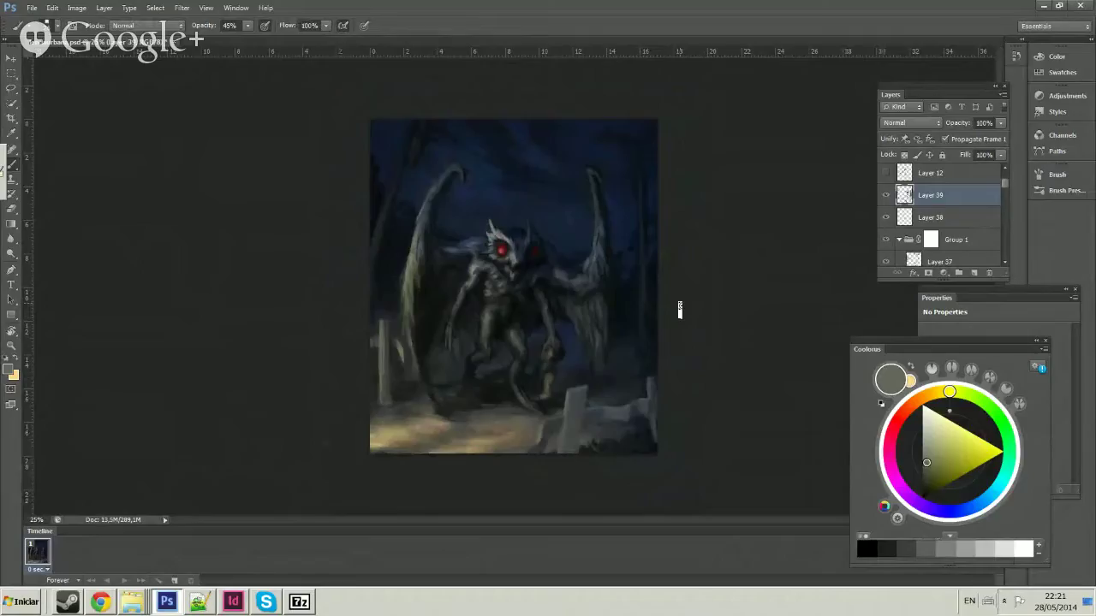
Save the creature painting, lower brush opacity to 24%, and paint dark blue strokes near the eye.
key(ctrl+s)
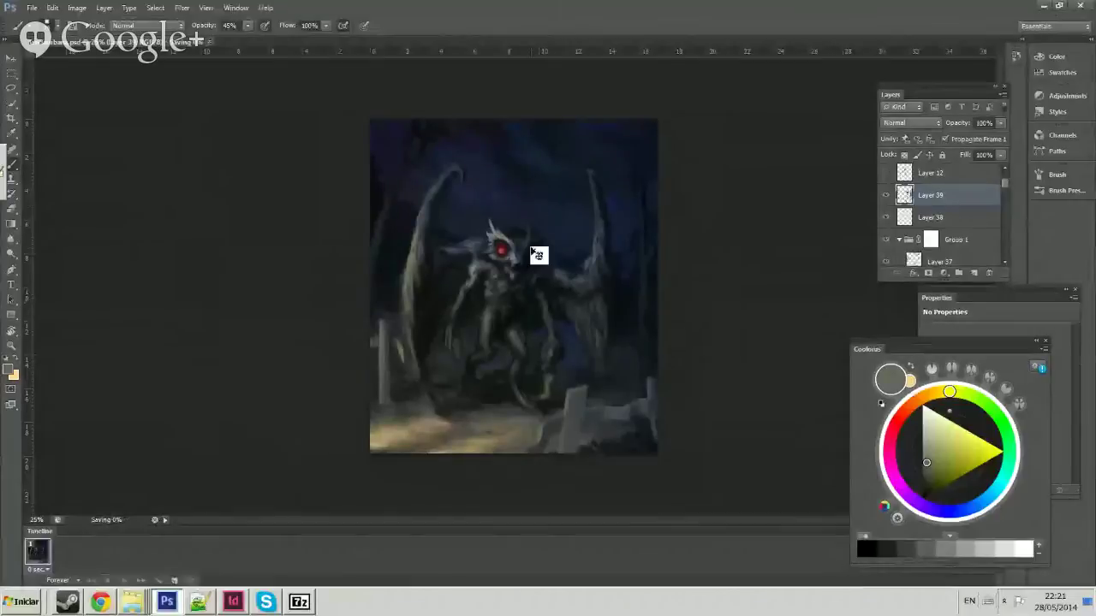
key(ctrl+plus)
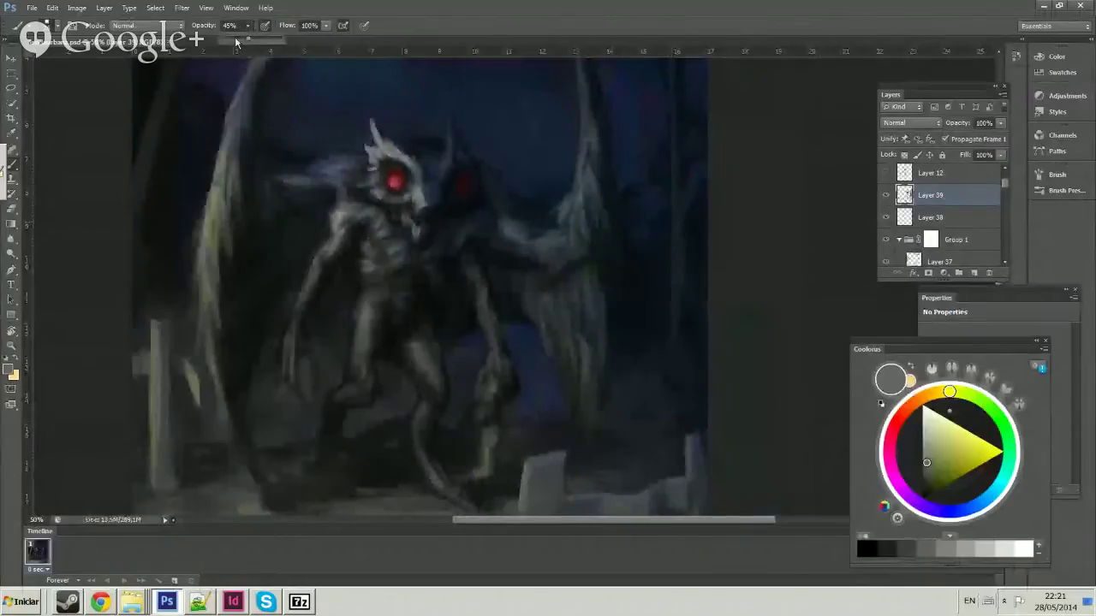
drag(237, 42, 232, 42)
alt+click(434, 178)
right_click(454, 200)
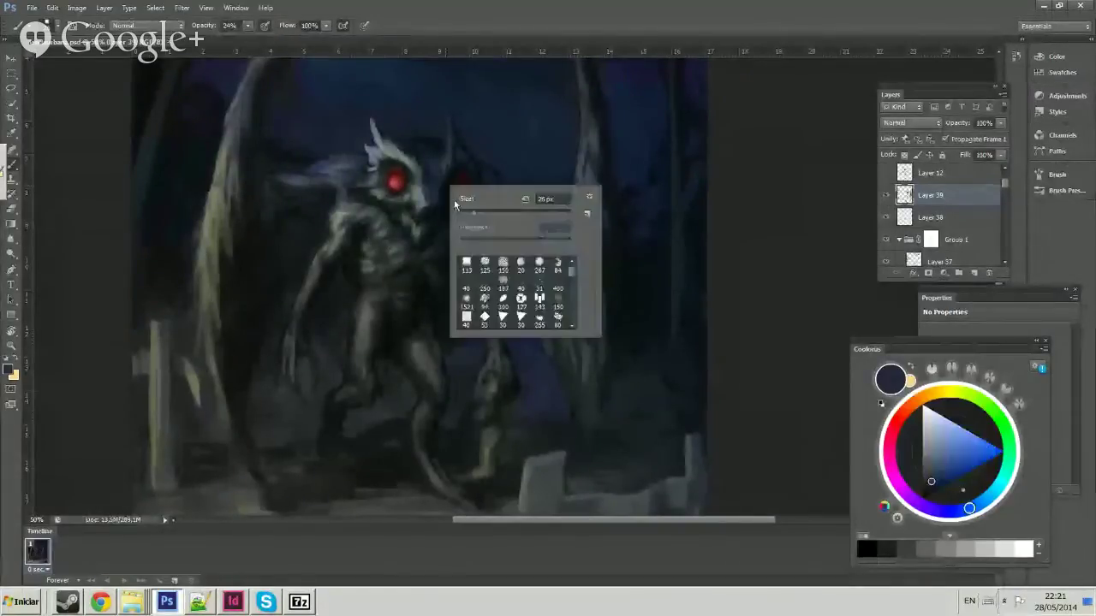
key(Escape)
drag(382, 142, 422, 181)
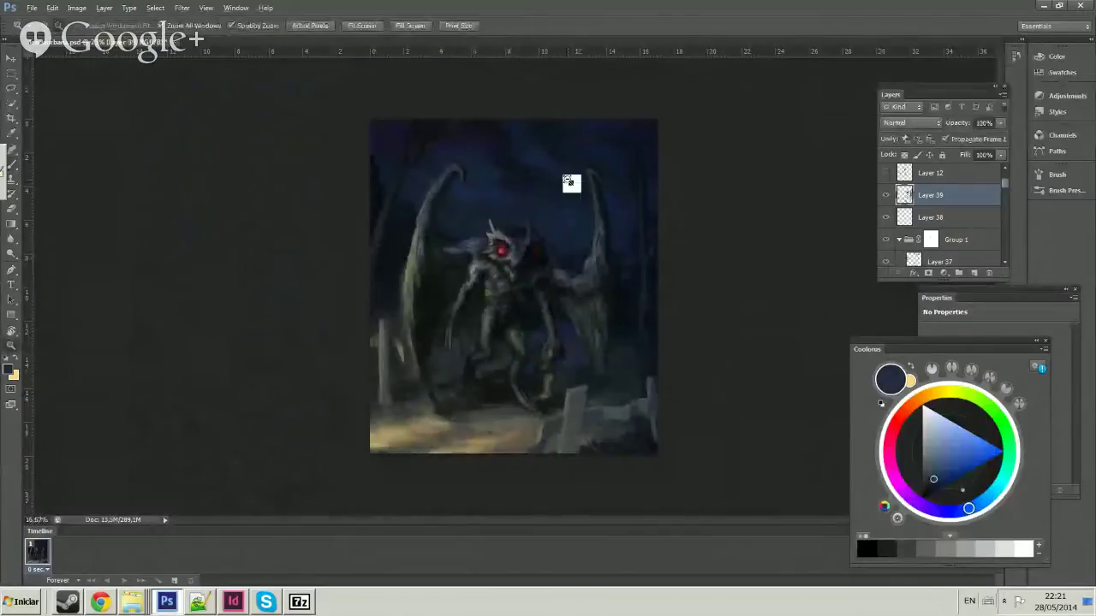
key(ctrl+minus)
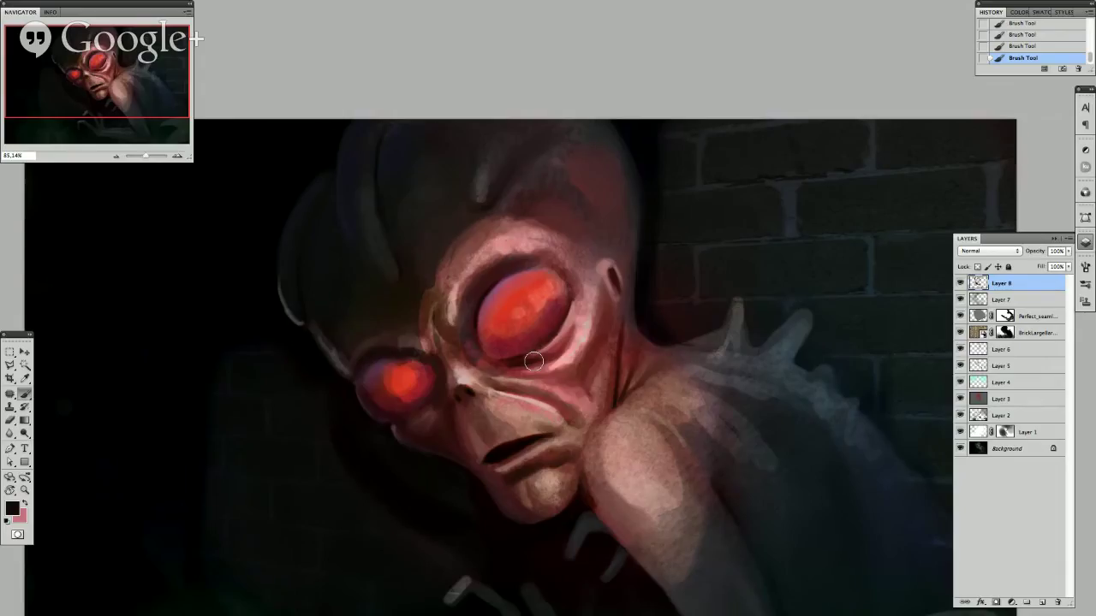
Sample dark reds from the alien's eyes and browns and tans from the graveyard ground.
alt+click(569, 288)
alt+click(502, 330)
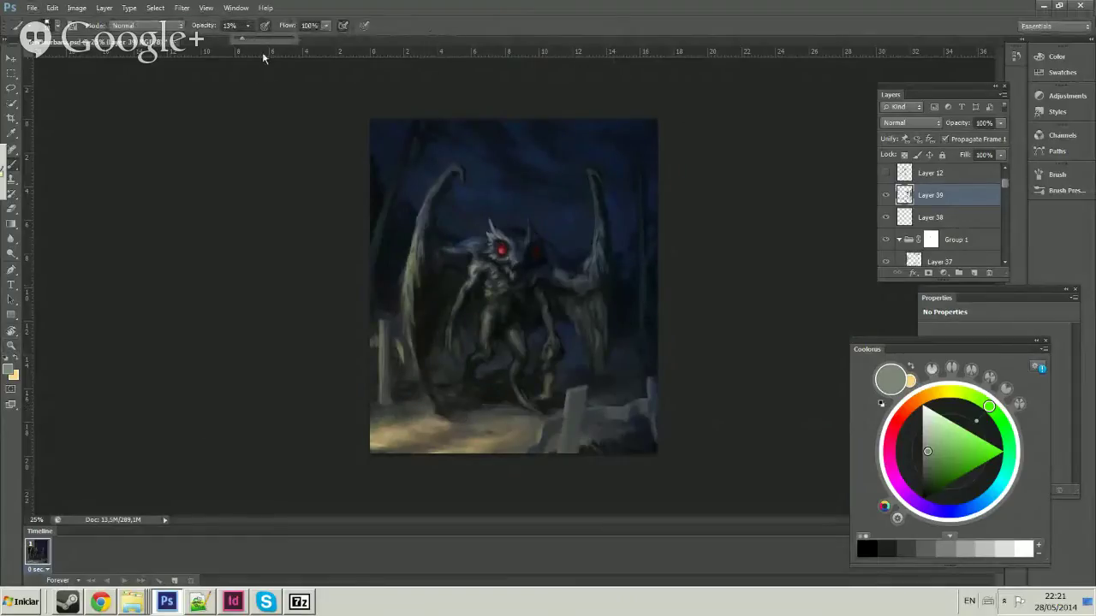
alt+click(451, 435)
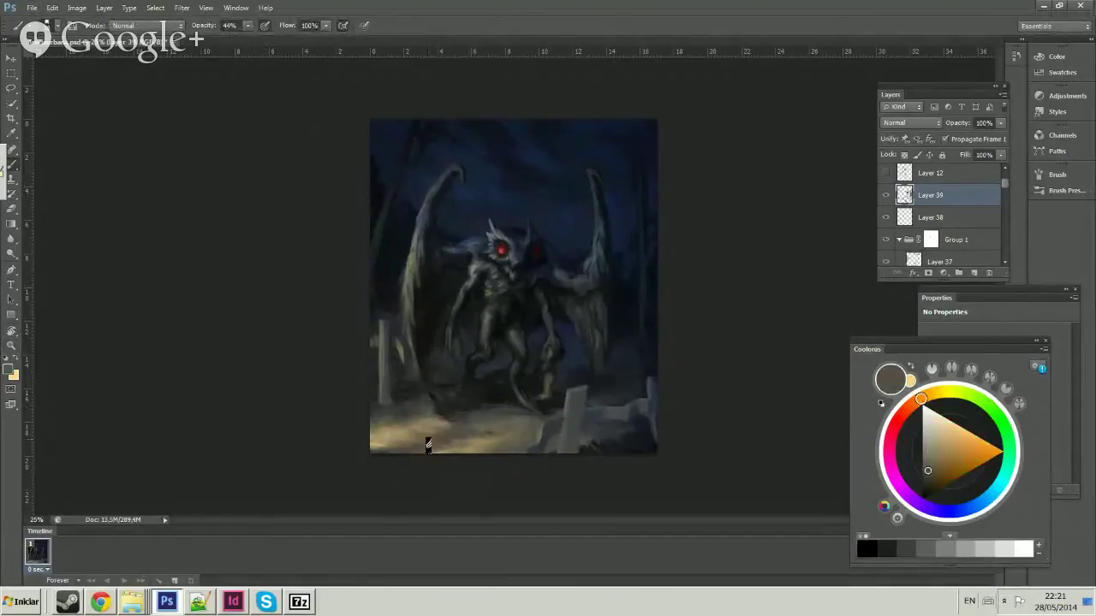
alt+click(441, 427)
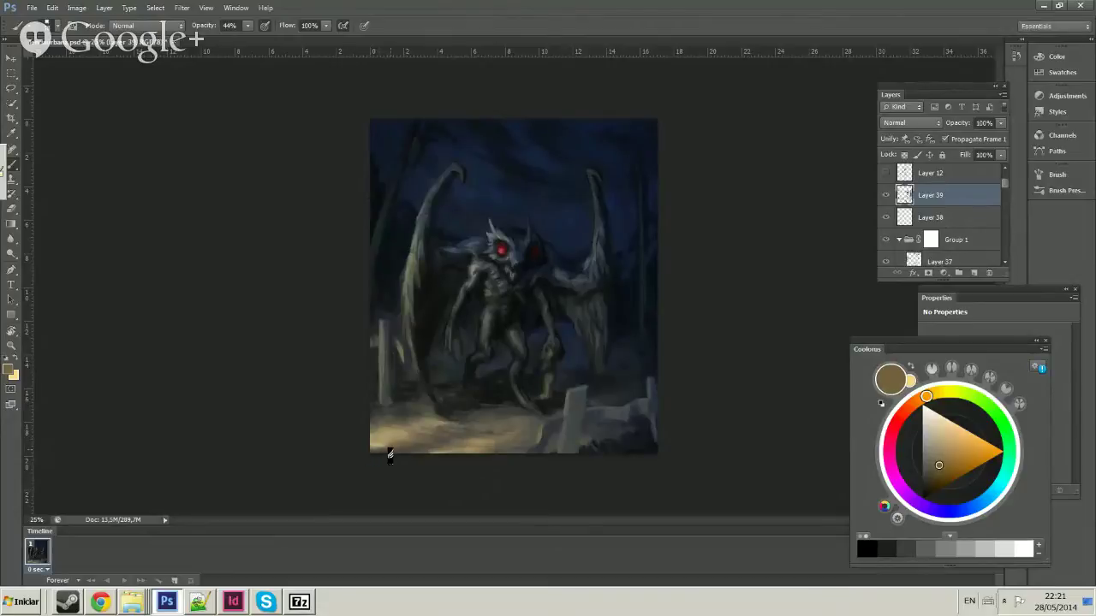
alt+click(412, 446)
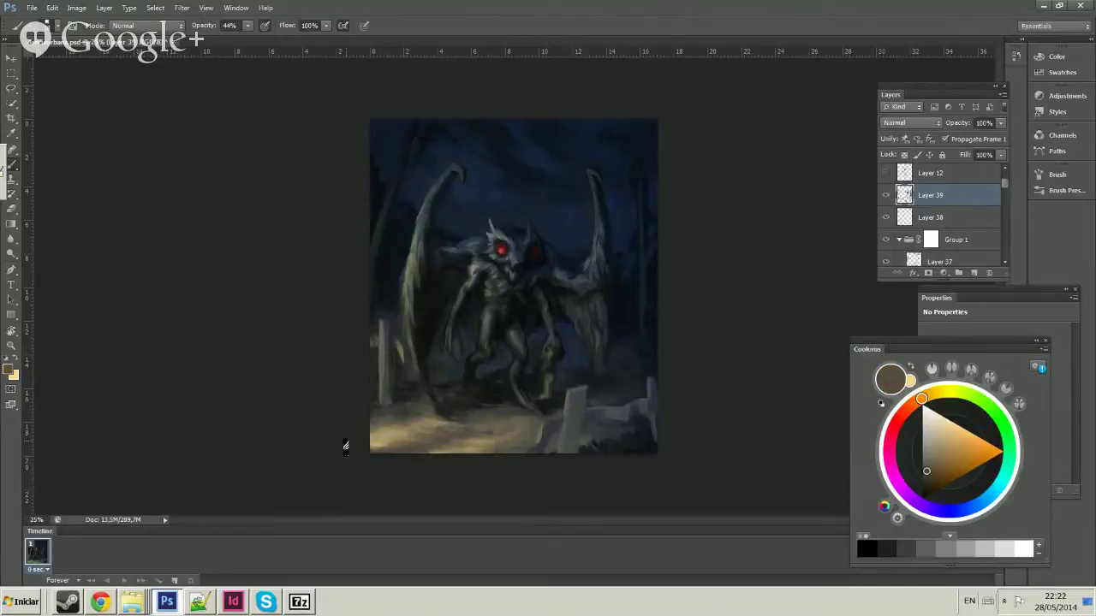
alt+click(404, 449)
alt+click(374, 435)
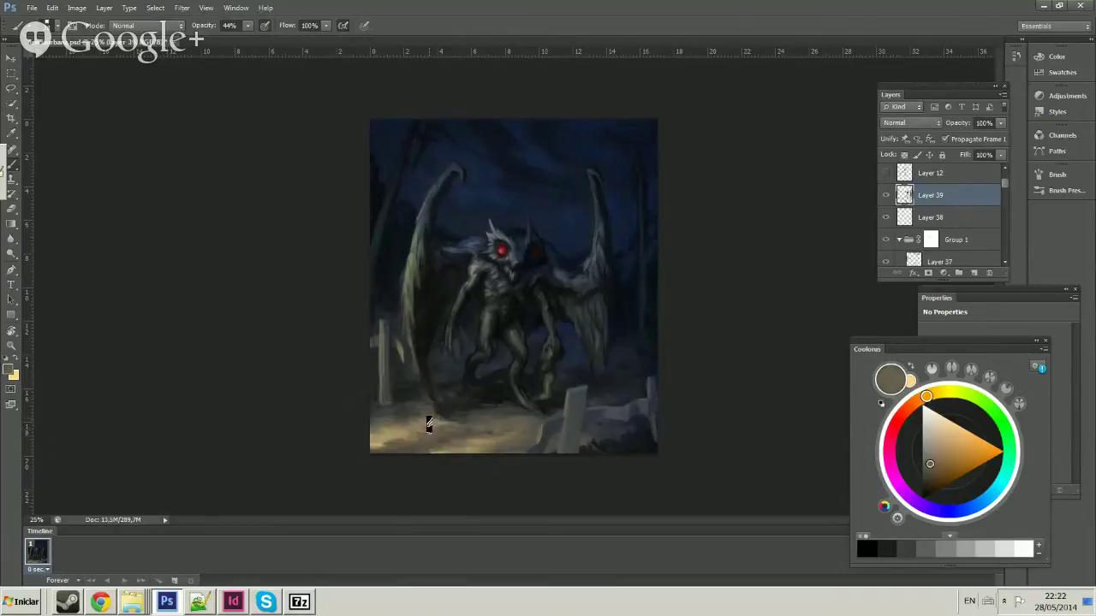
alt+click(390, 443)
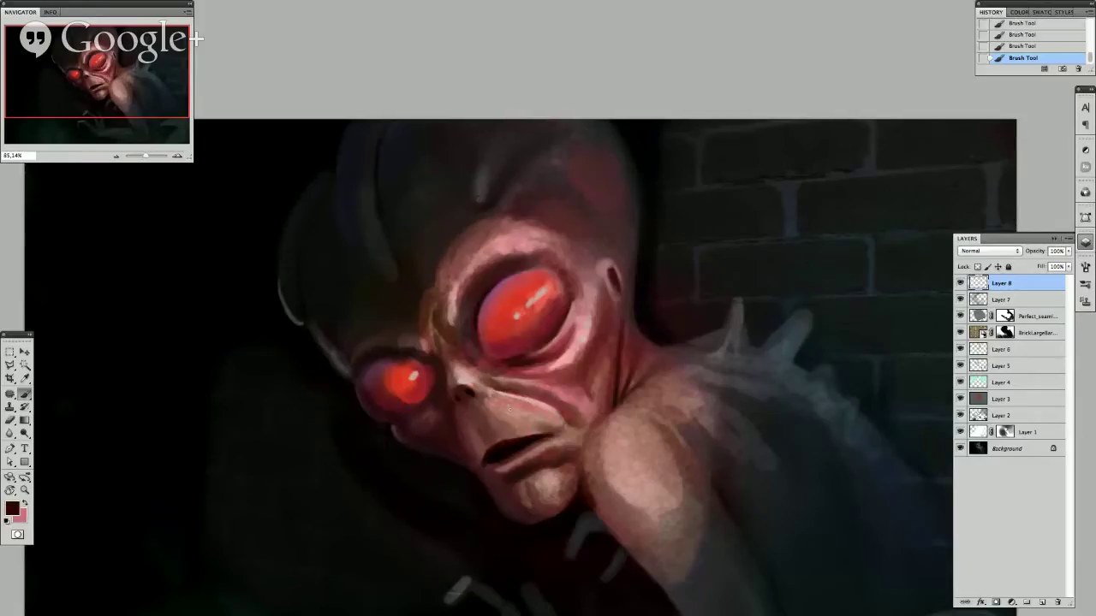
alt+click(508, 437)
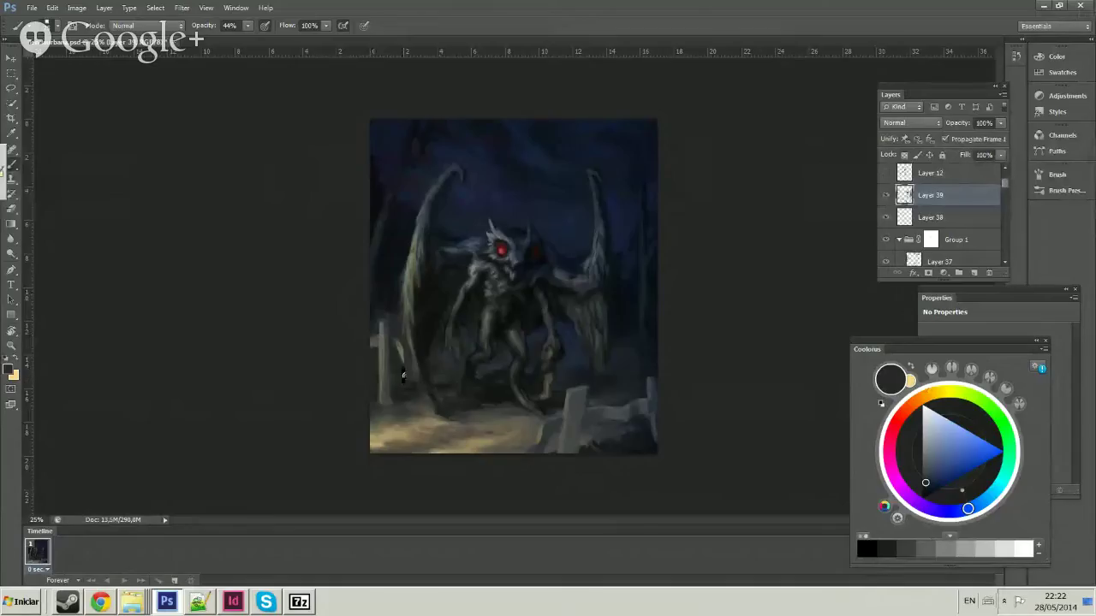
Sample lighter red tones and paint pinkish strokes on the alien's neck and shoulder.
click(410, 323)
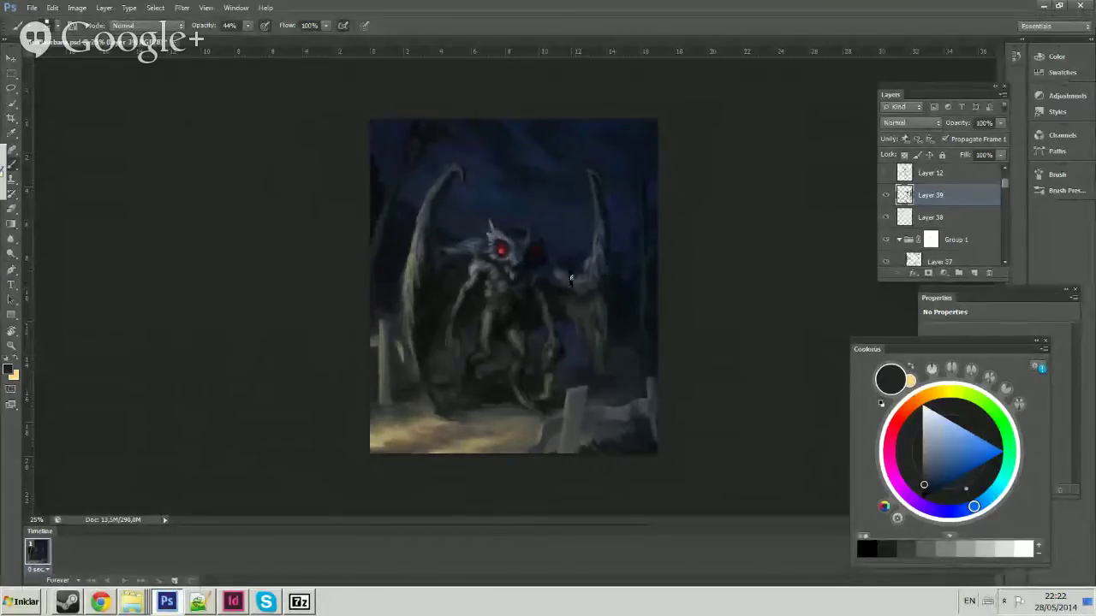
right_click(587, 313)
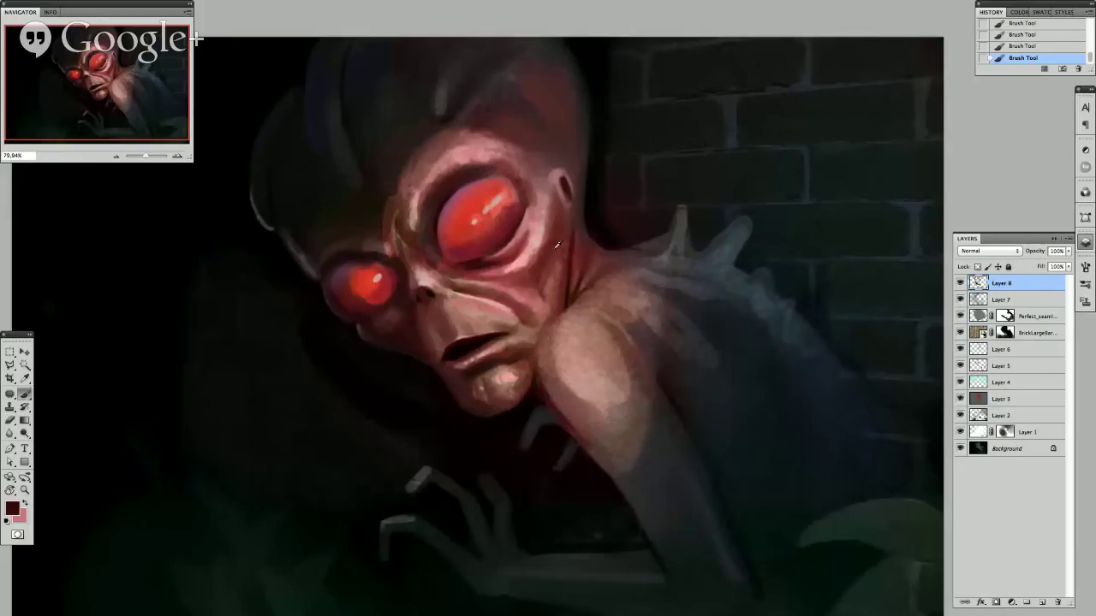
alt+click(553, 382)
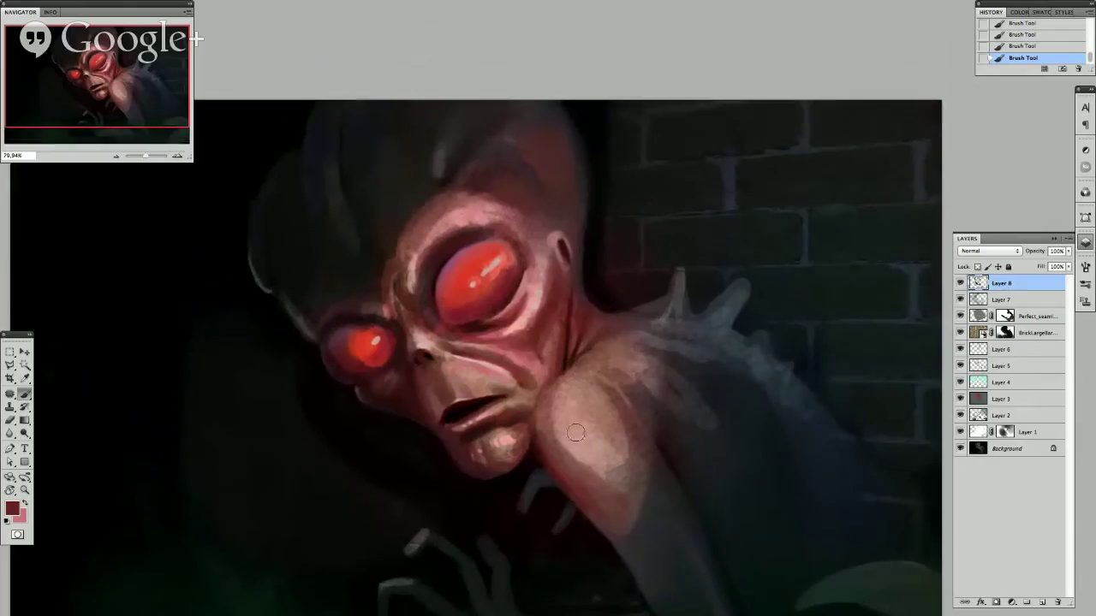
alt+click(561, 430)
mouse_move(587, 466)
mouse_down()
mouse_move(603, 479)
mouse_move(591, 453)
mouse_up()
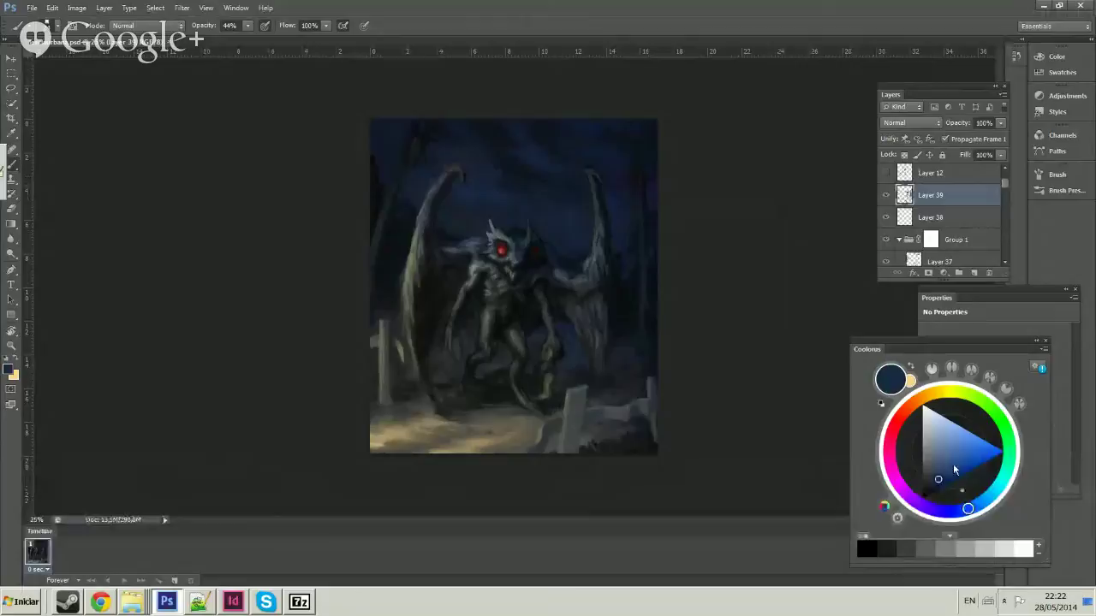
click(929, 463)
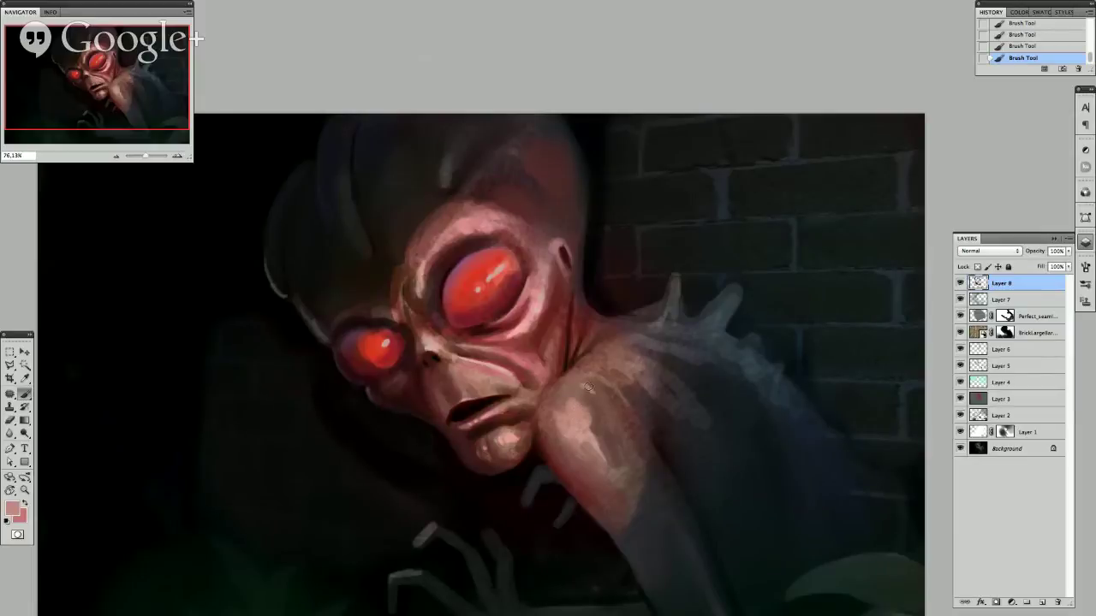
mouse_move(588, 386)
mouse_down()
mouse_move(578, 390)
mouse_move(600, 375)
mouse_move(603, 352)
mouse_up()
Darken the left edge of the monster's pale tooth.
scroll(603, 351, down, 2)
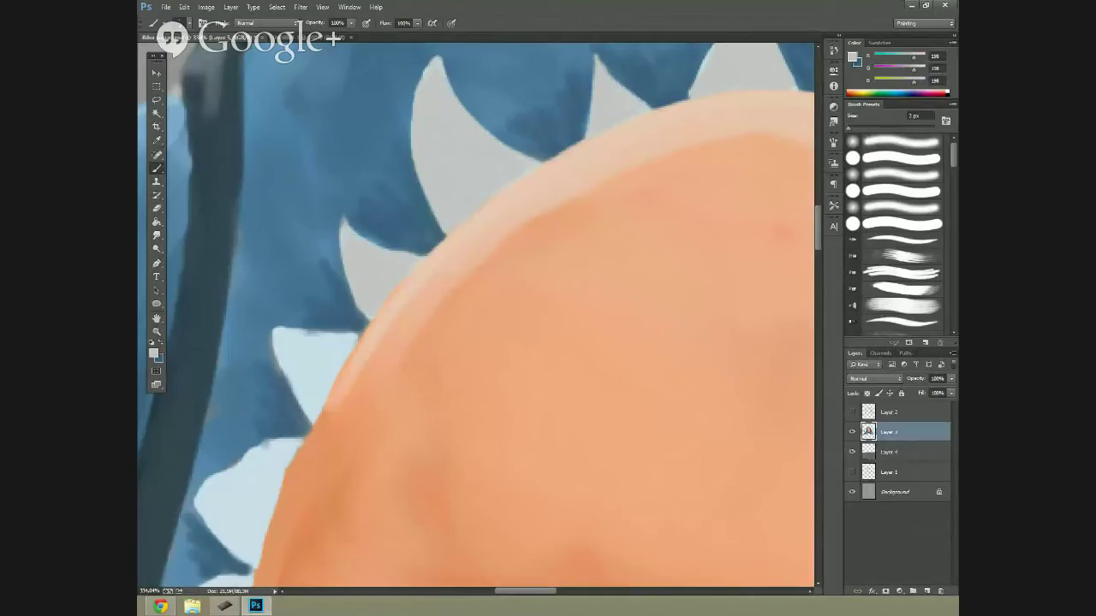
drag(391, 359, 448, 237)
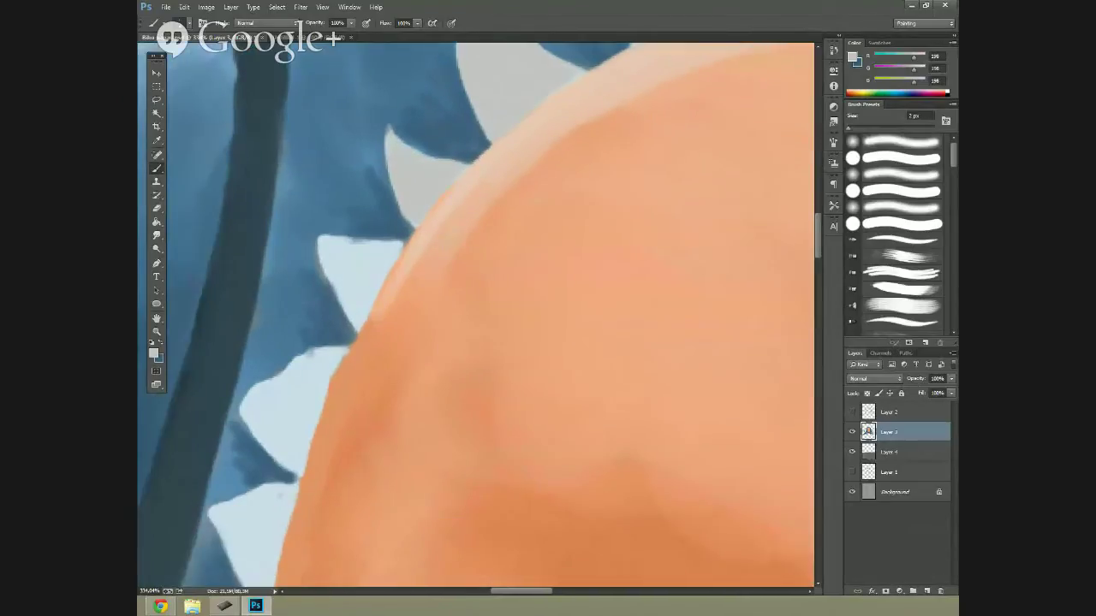
drag(306, 226, 328, 288)
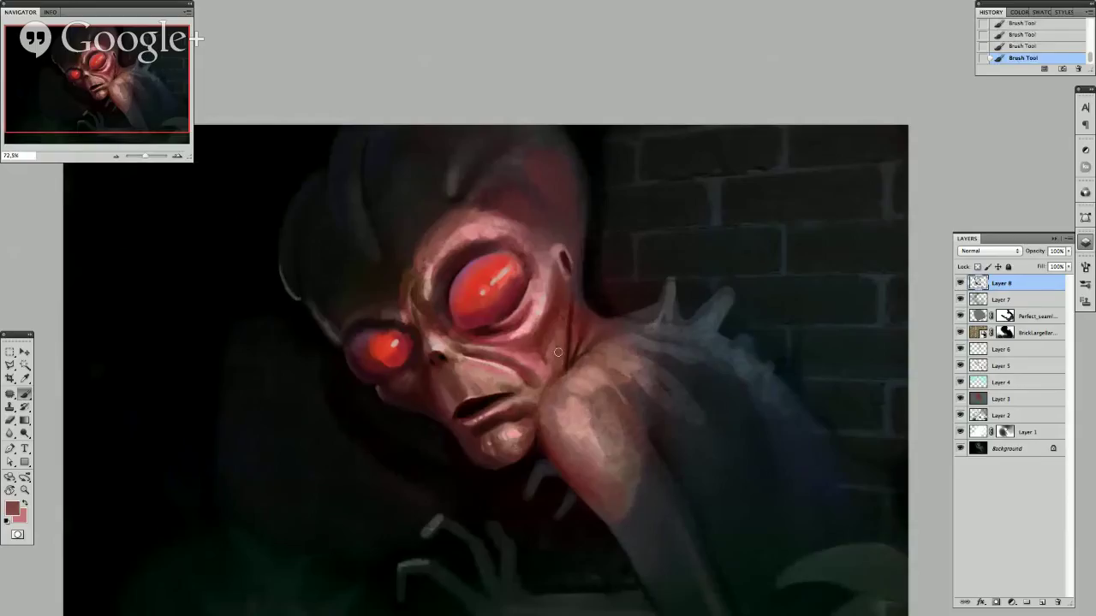
alt+click(541, 342)
Shift the creature's hue by -7 and brush light grey evenly over the triangle tooth.
alt+click(517, 263)
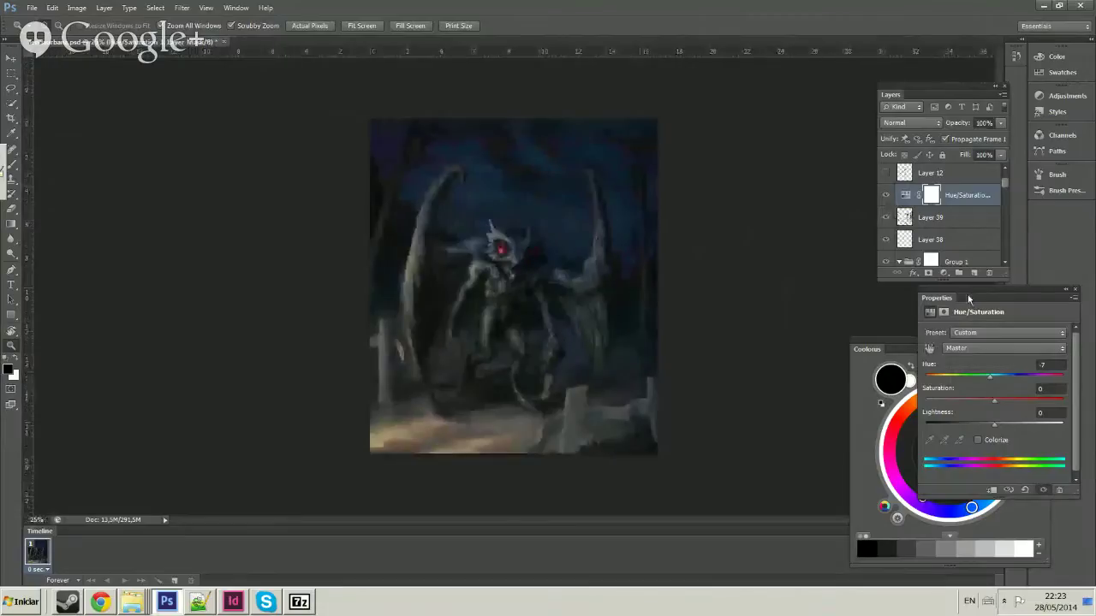
click(974, 274)
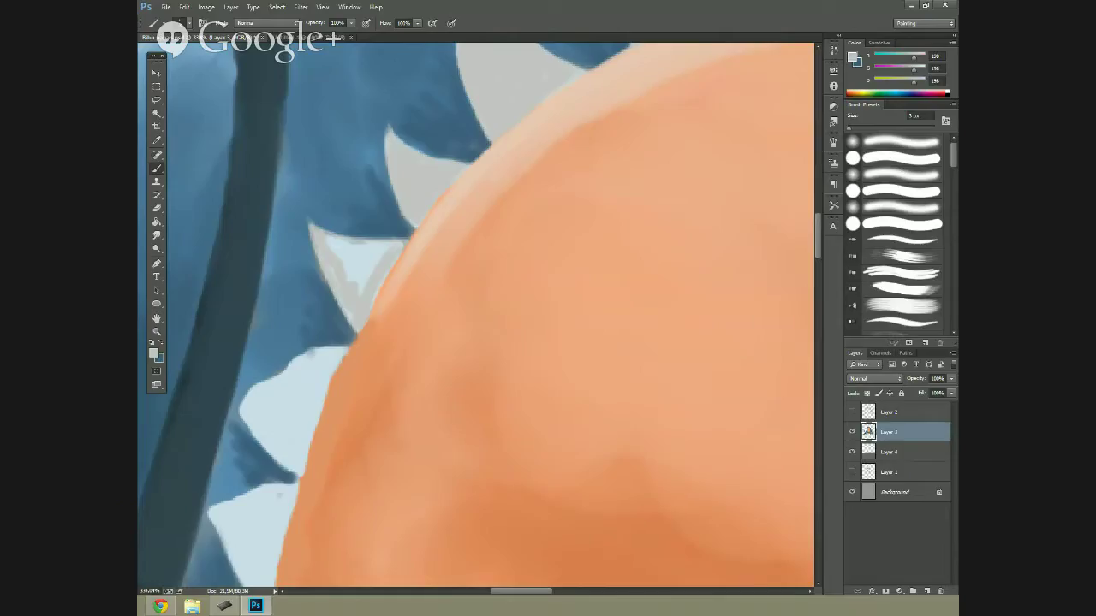
mouse_move(325, 242)
mouse_down()
mouse_move(377, 254)
mouse_move(359, 273)
mouse_move(364, 295)
mouse_up()
mouse_move(342, 258)
mouse_down()
mouse_move(330, 245)
mouse_move(384, 251)
mouse_move(339, 270)
mouse_up()
key(bracketleft)
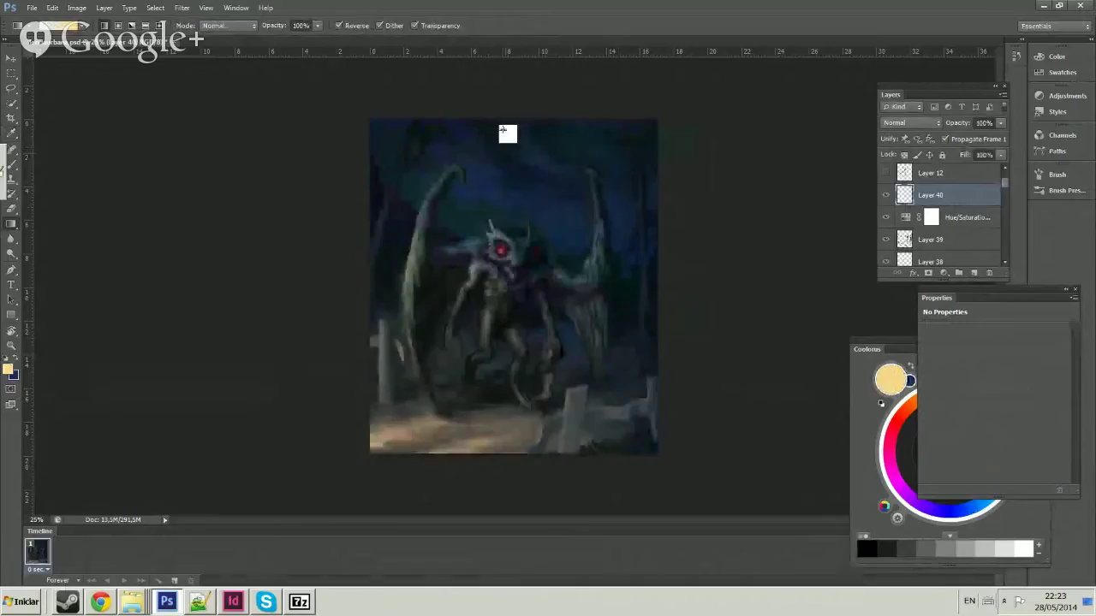
alt+click(504, 127)
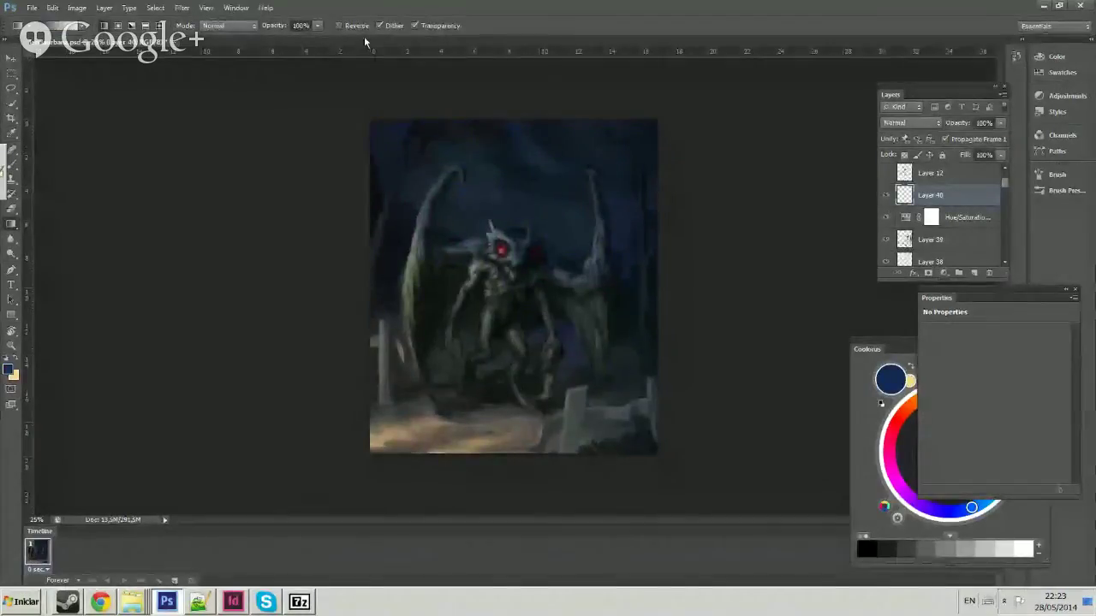
click(75, 606)
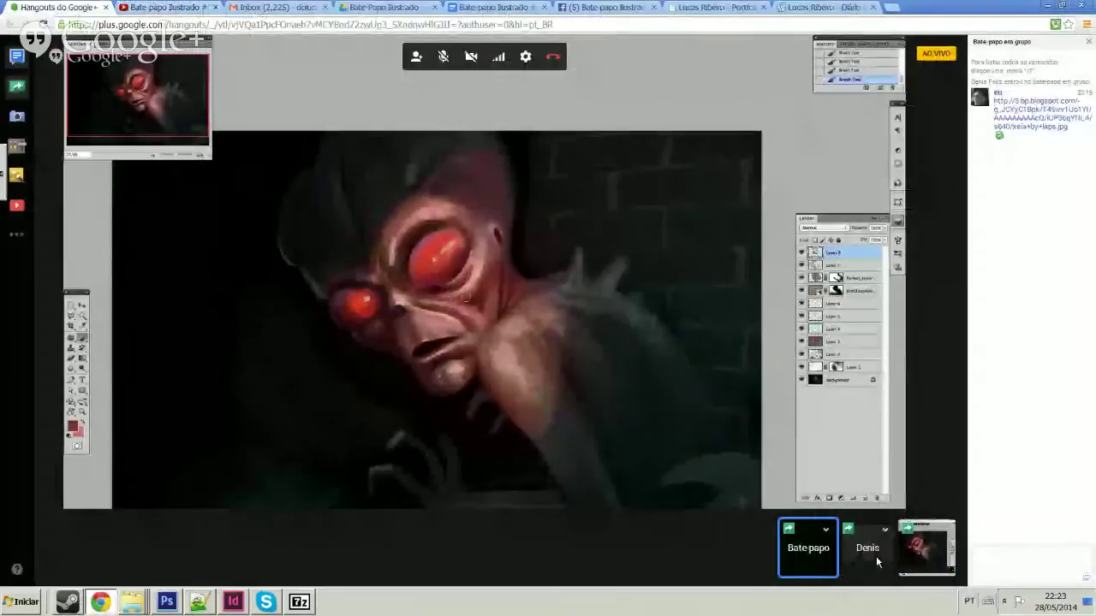
Bring the blue monster painter's shared screen into the Hangout's main view via the Bate papo thumbnail.
click(876, 556)
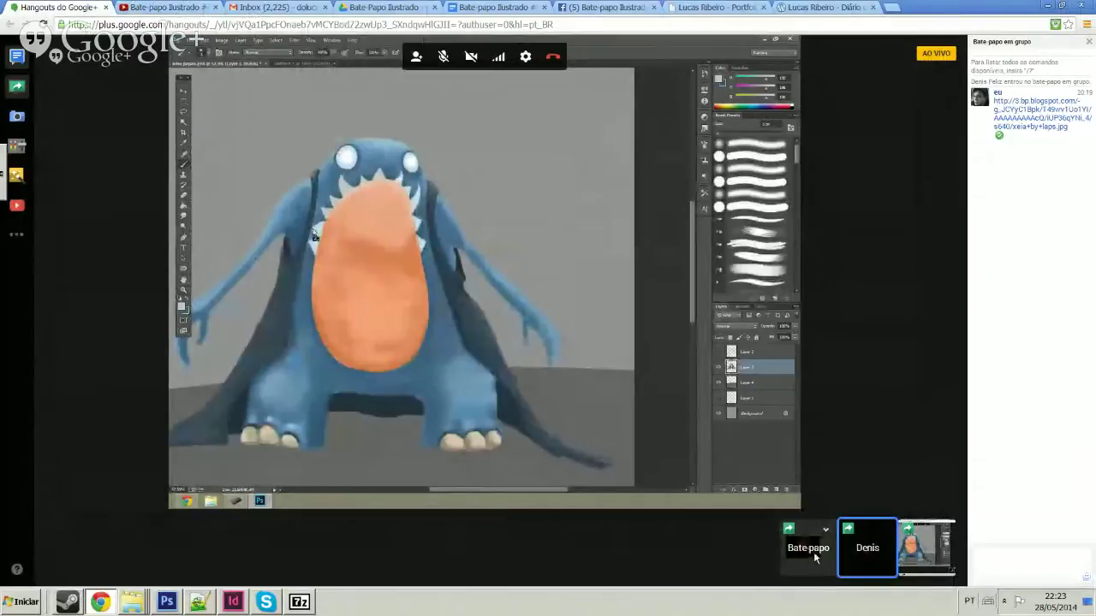
click(814, 551)
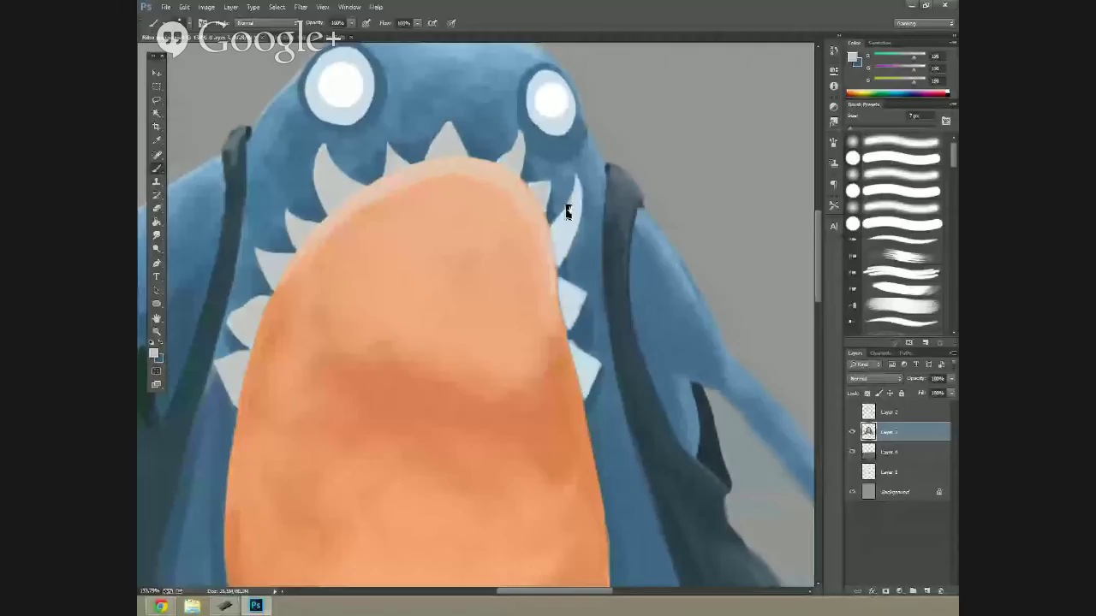
Darken the tooth edge and the alien's fingertip with sampled reddish-brown and near-black tones.
drag(562, 257, 571, 222)
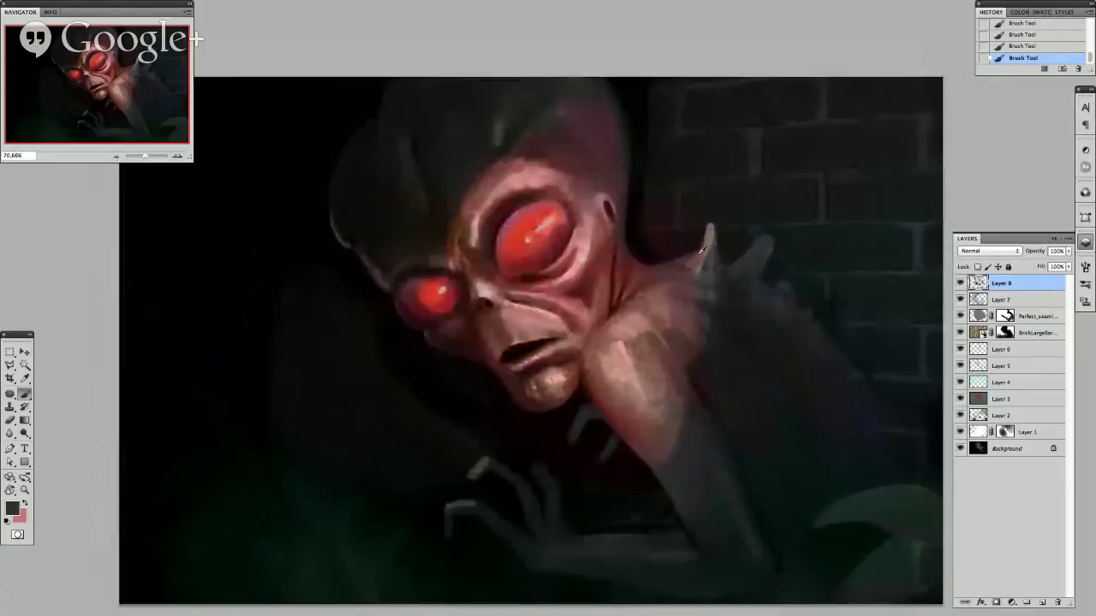
alt+click(703, 234)
drag(697, 242, 695, 256)
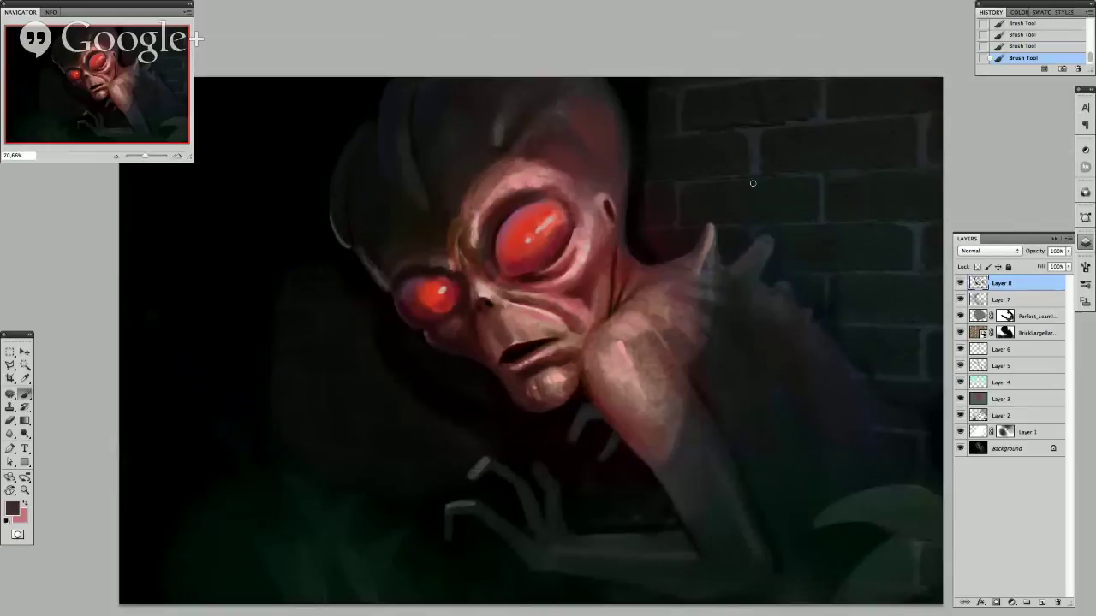
alt+click(702, 231)
alt+click(661, 251)
scroll(709, 210, down, 3)
scroll(706, 215, up, 3)
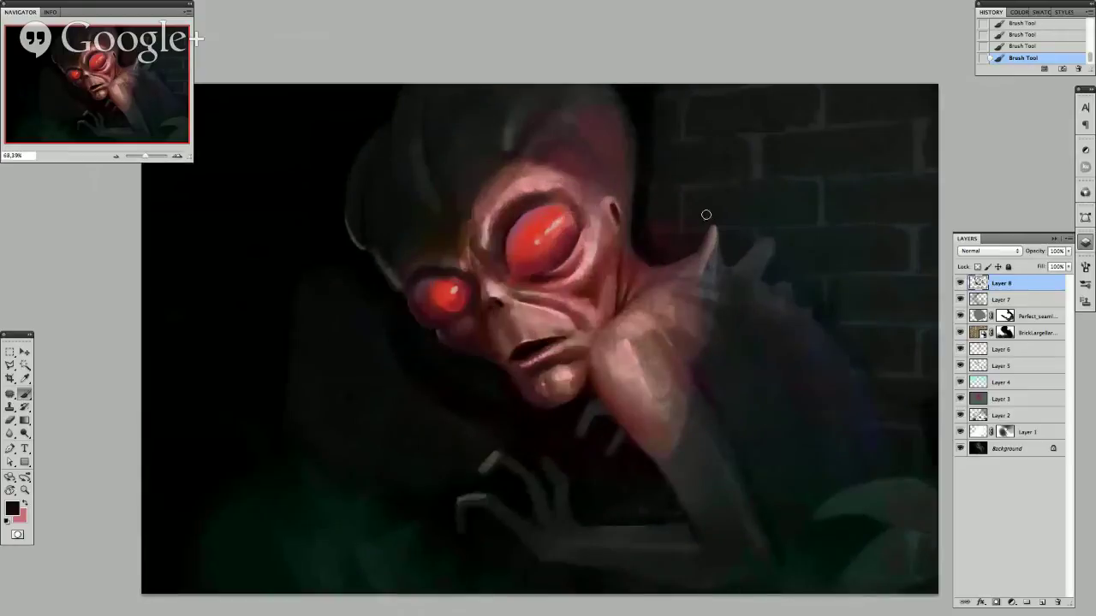
alt+click(477, 212)
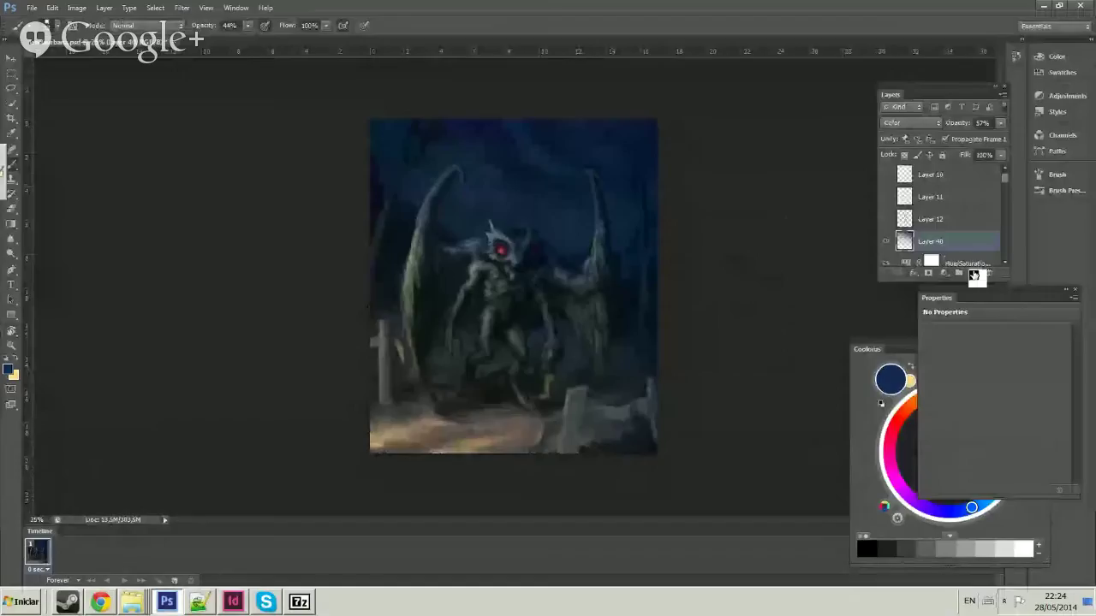
Add a new layer above Layer 40 and paint a light grey tooth over the orange edge.
click(974, 274)
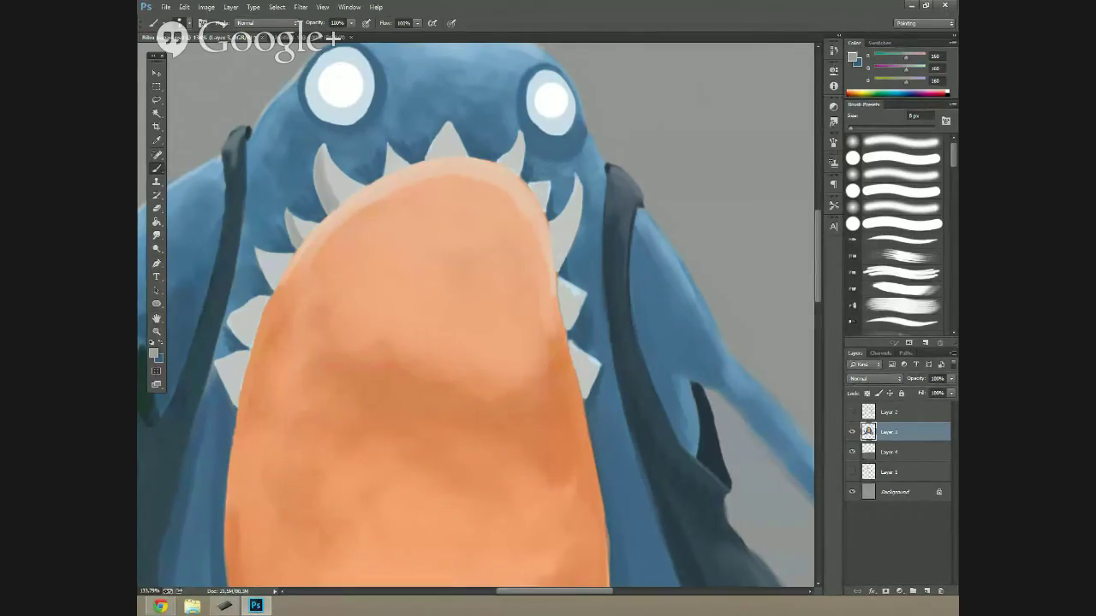
mouse_move(260, 253)
mouse_down()
mouse_move(276, 295)
mouse_move(277, 286)
mouse_up()
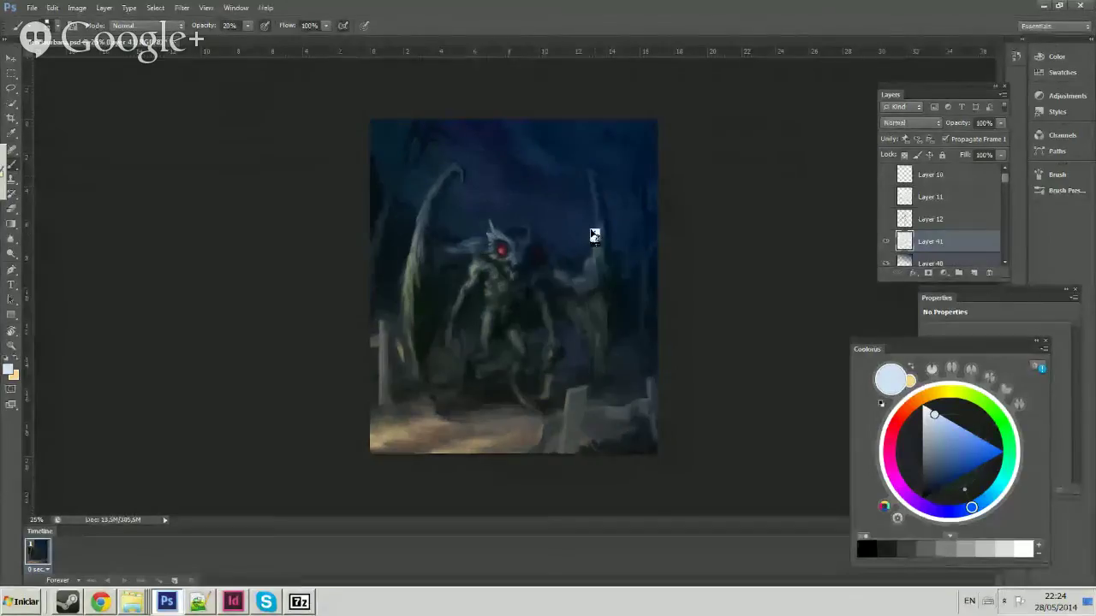
right_click(590, 232)
click(576, 240)
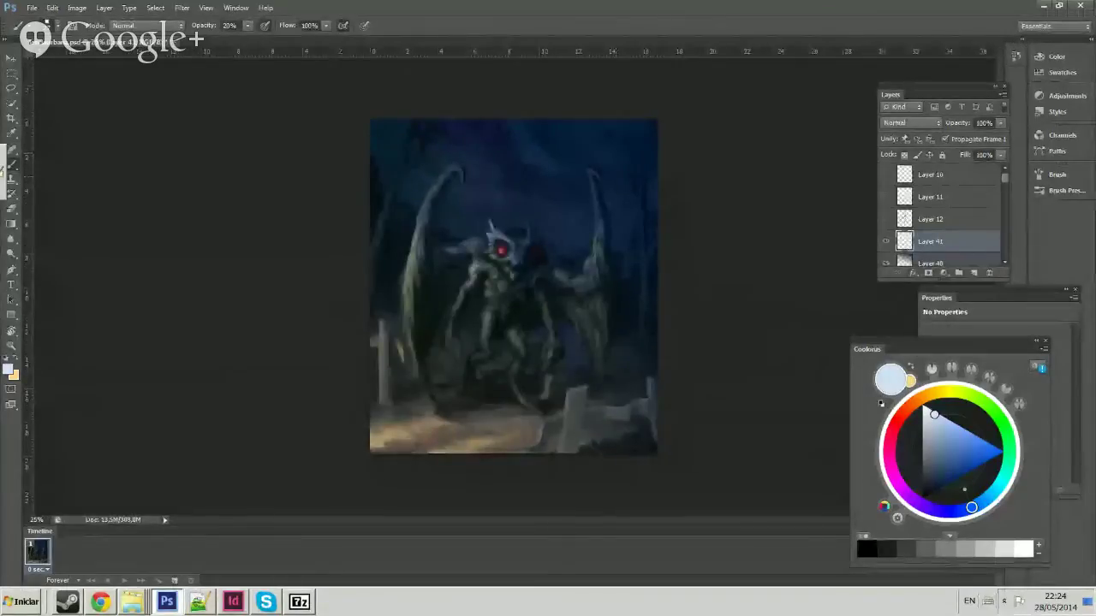
key(ctrl+minus)
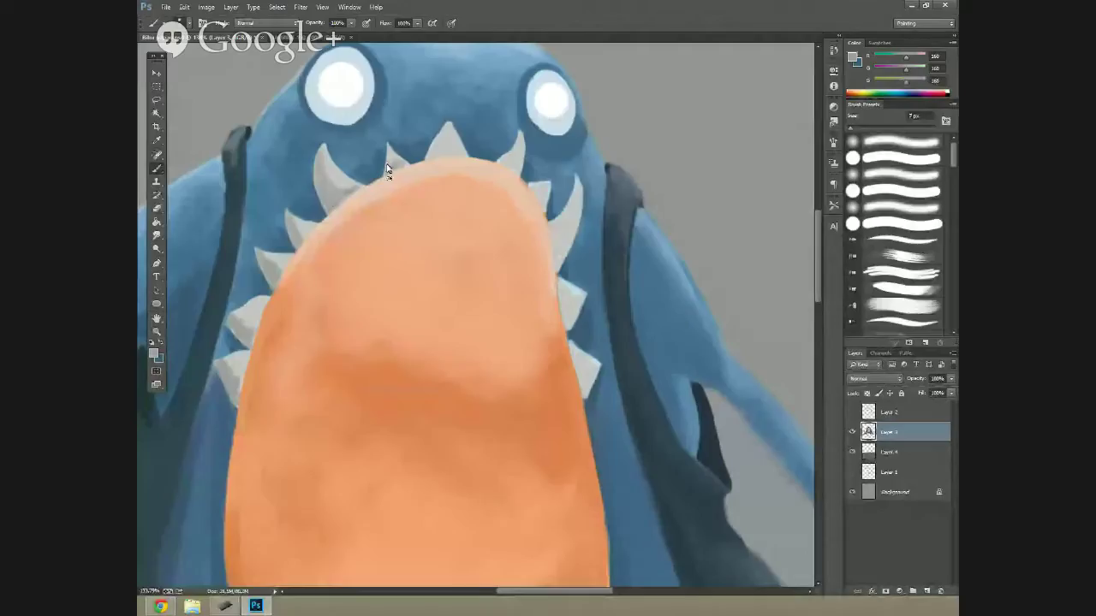
key(ctrl+minus)
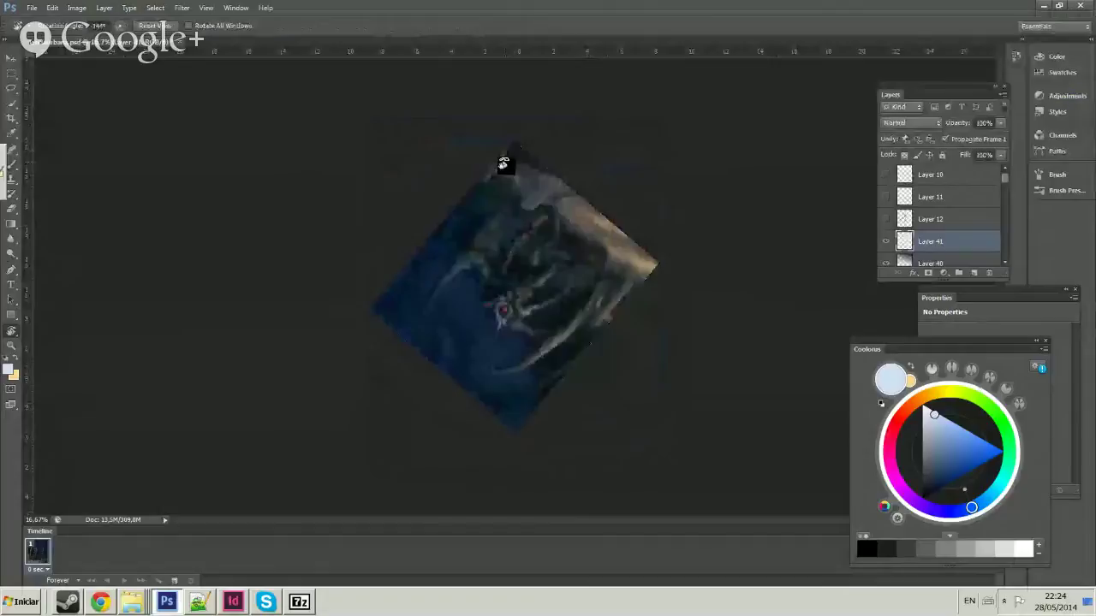
mouse_move(501, 162)
mouse_down()
mouse_move(470, 212)
mouse_move(487, 179)
mouse_up()
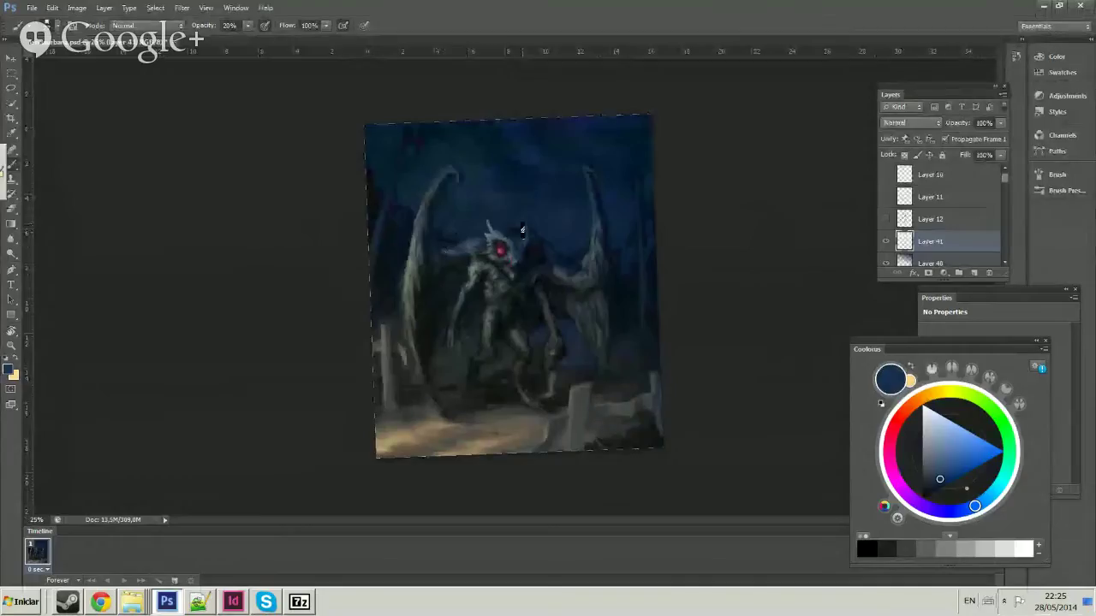
right_click(522, 229)
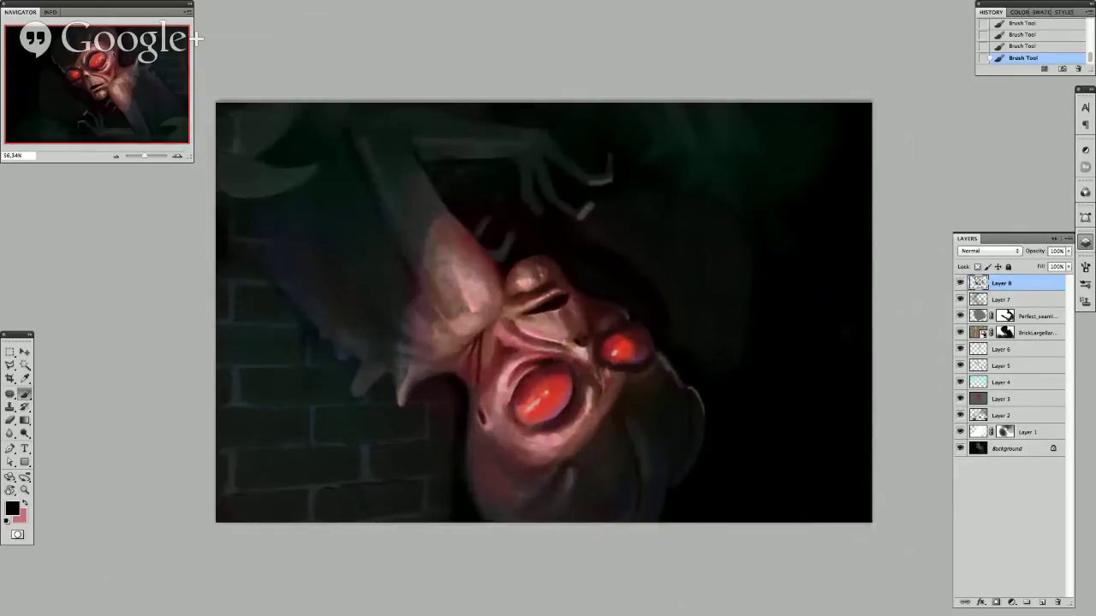
Hide all panels and tilt the winged creature canvas view with Rotate View.
key(Tab)
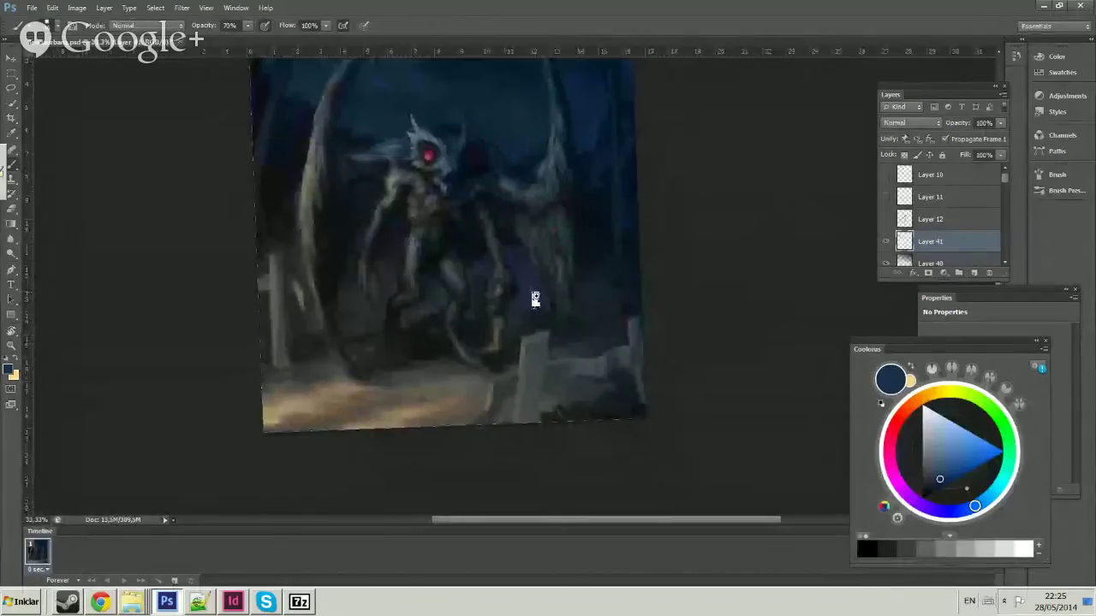
drag(535, 296, 574, 289)
right_click(582, 295)
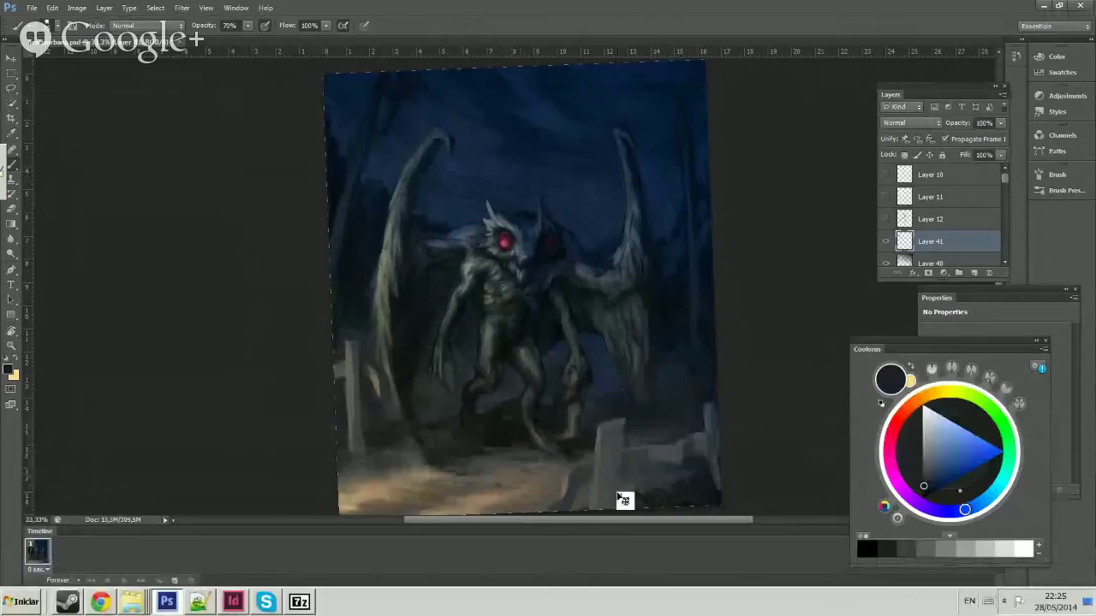
Bring up the YouTube live stream in the browser.
key(alt+Tab)
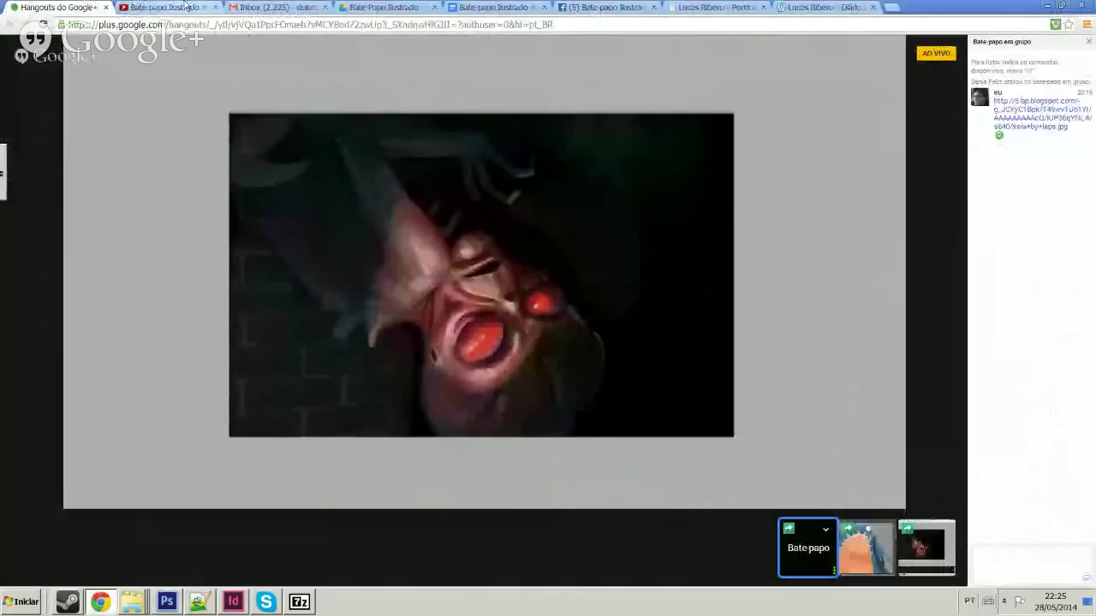
key(ctrl+Tab)
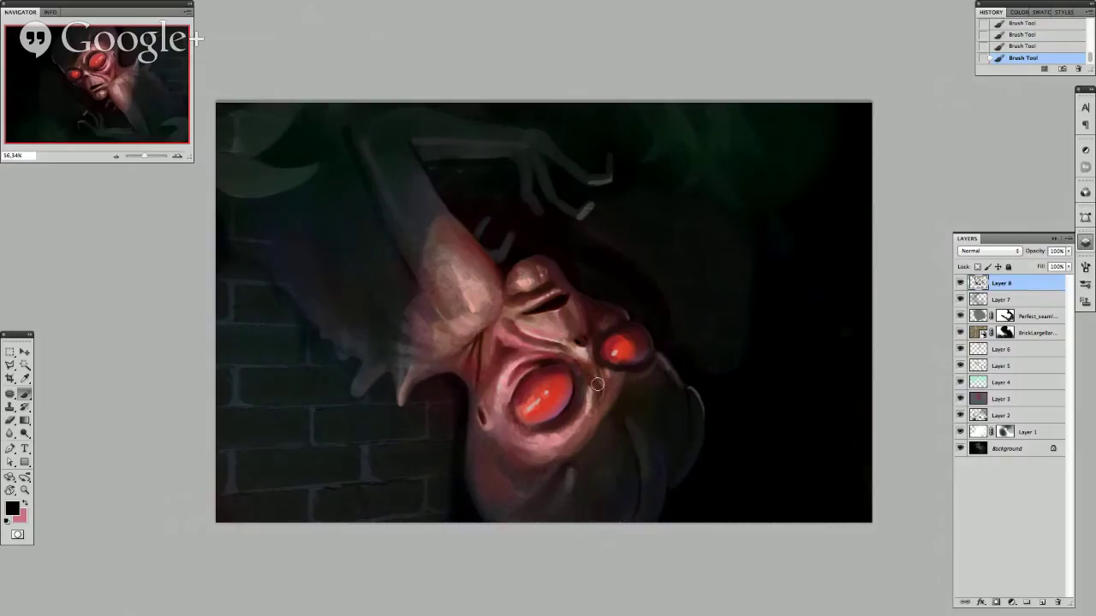
scroll(573, 384, up, 1)
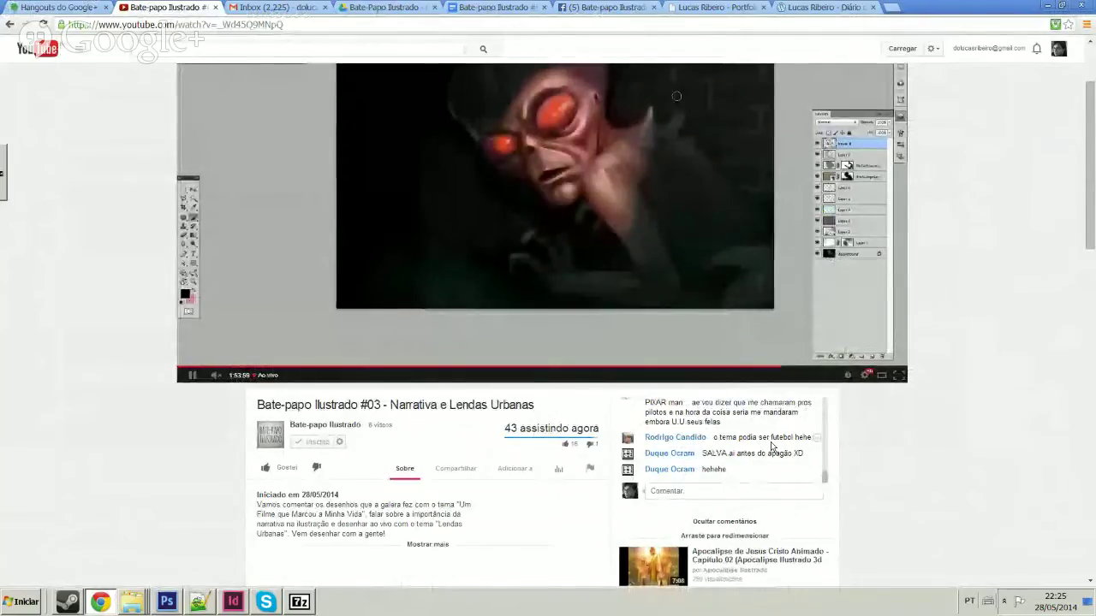
scroll(783, 462, up, 3)
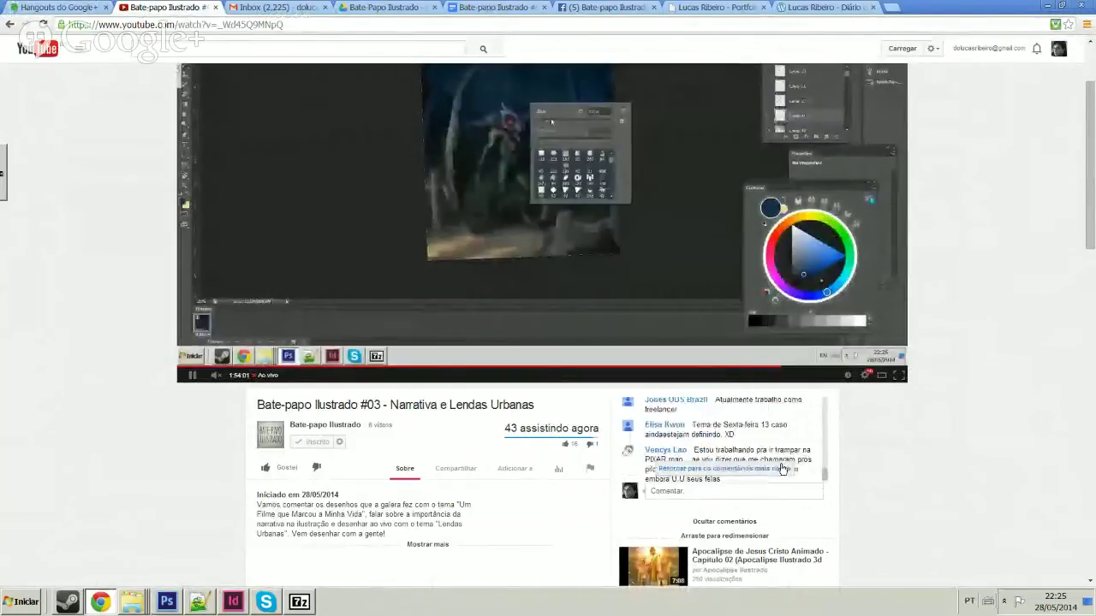
scroll(778, 428, down, 3)
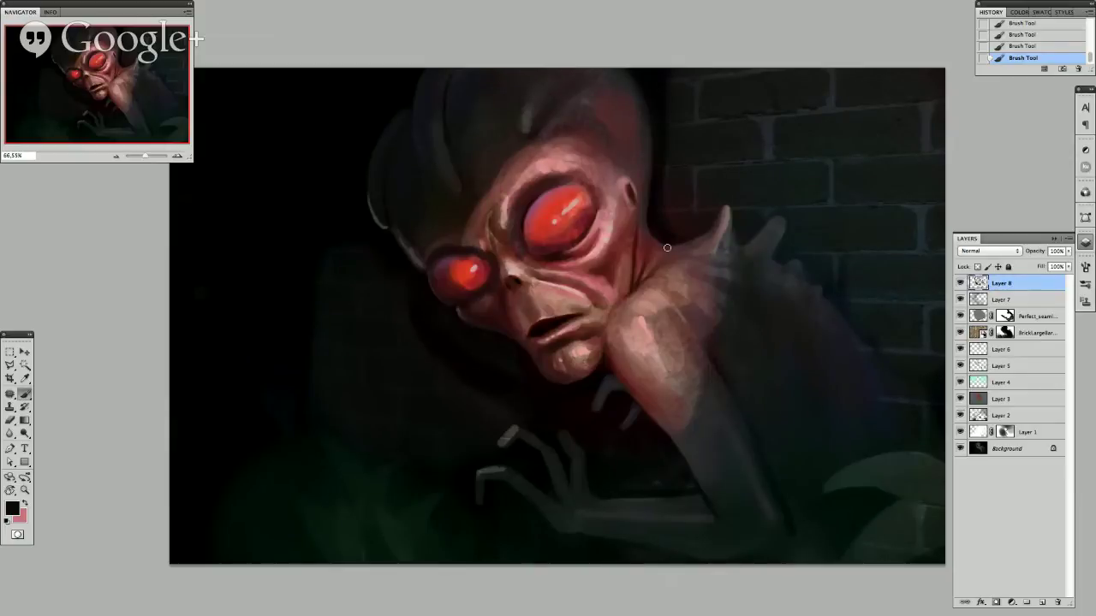
Sample reddish-brown skin tones from the alien's nose and mouth, then start a Curves adjustment layer.
alt+click(510, 279)
alt+click(541, 318)
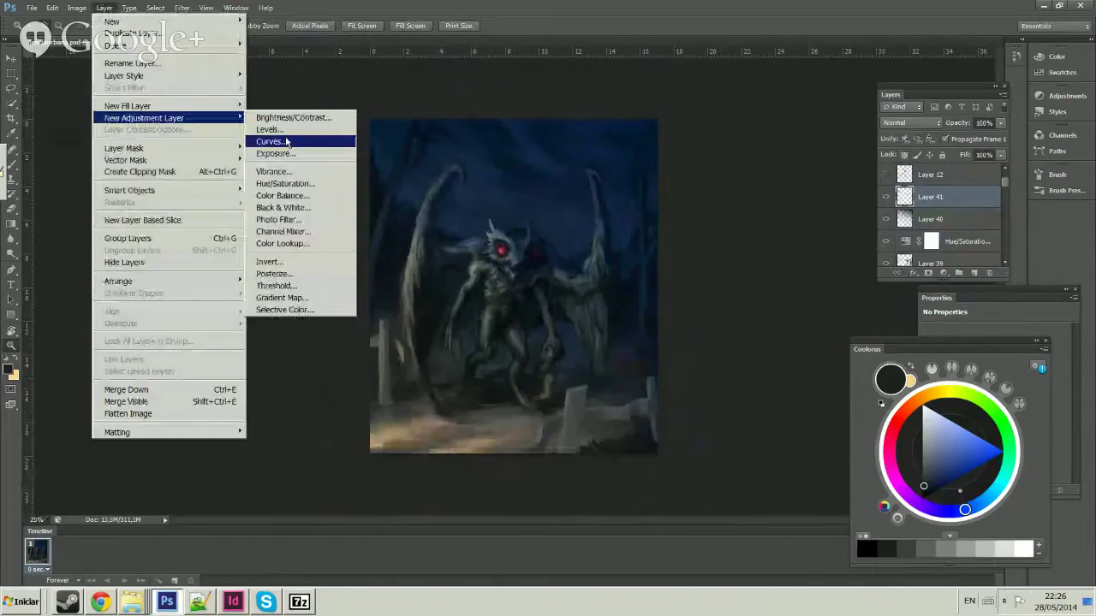
click(287, 141)
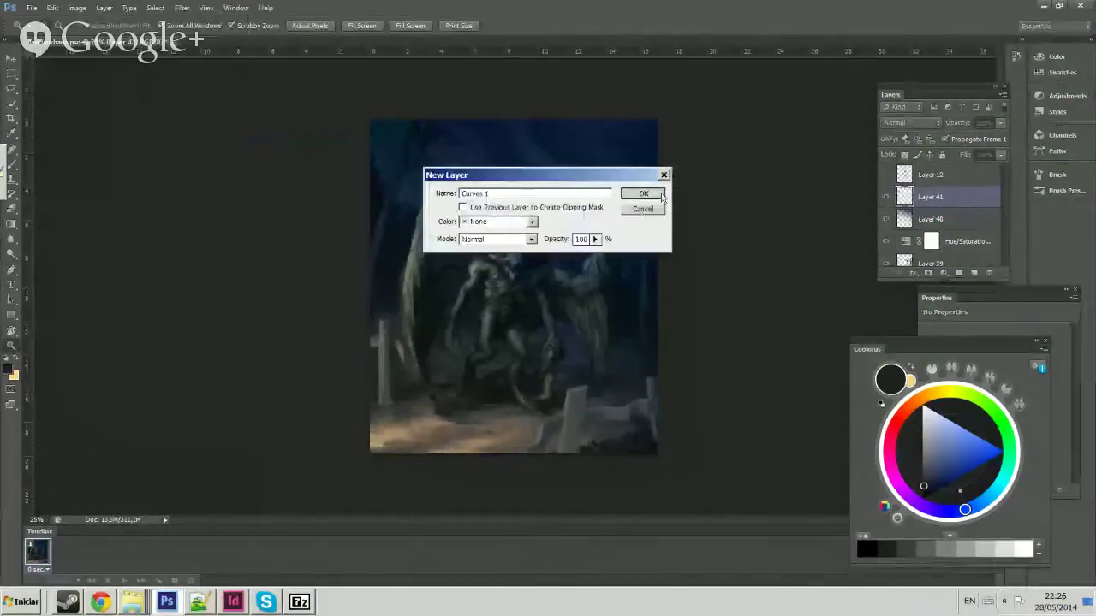
Confirm the Curves 1 layer, sample the pink skin tone, then pick up the monster mouth's orange.
click(642, 187)
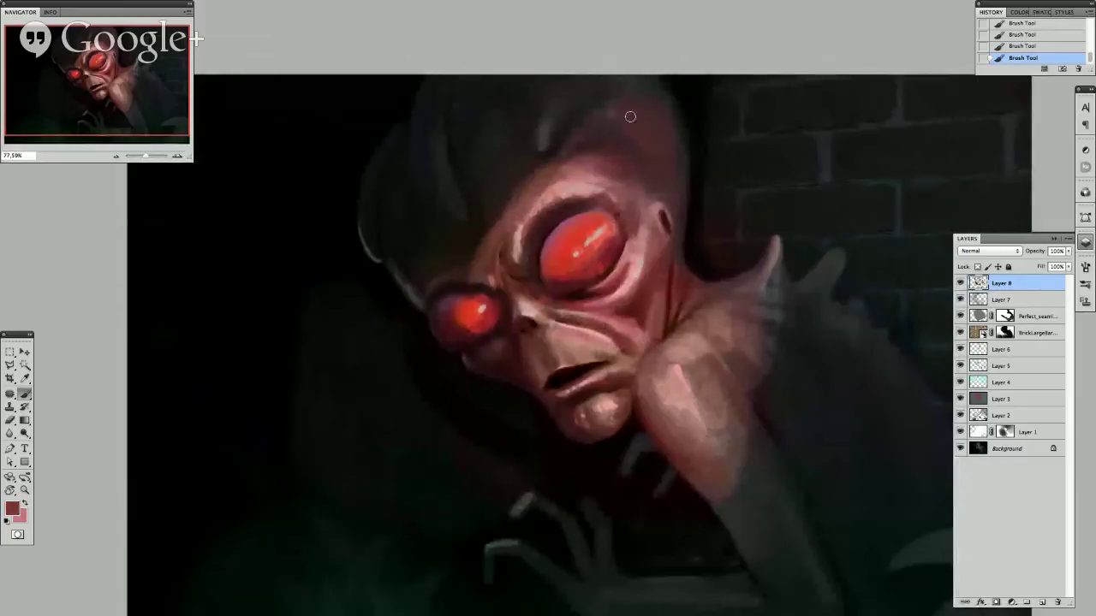
click(630, 228)
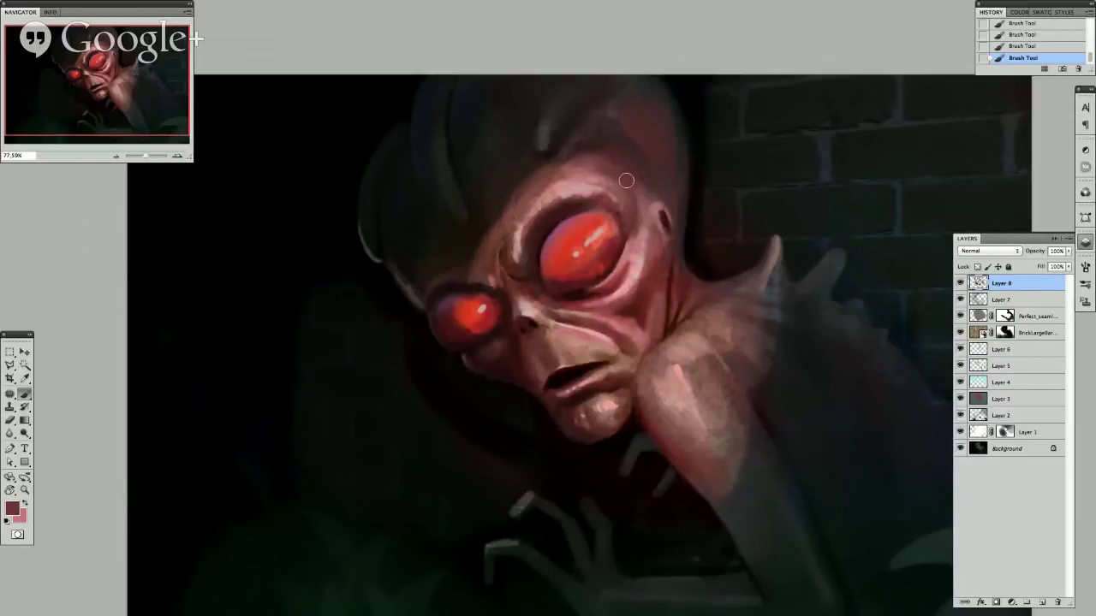
alt+click(511, 259)
scroll(514, 231, down, 3)
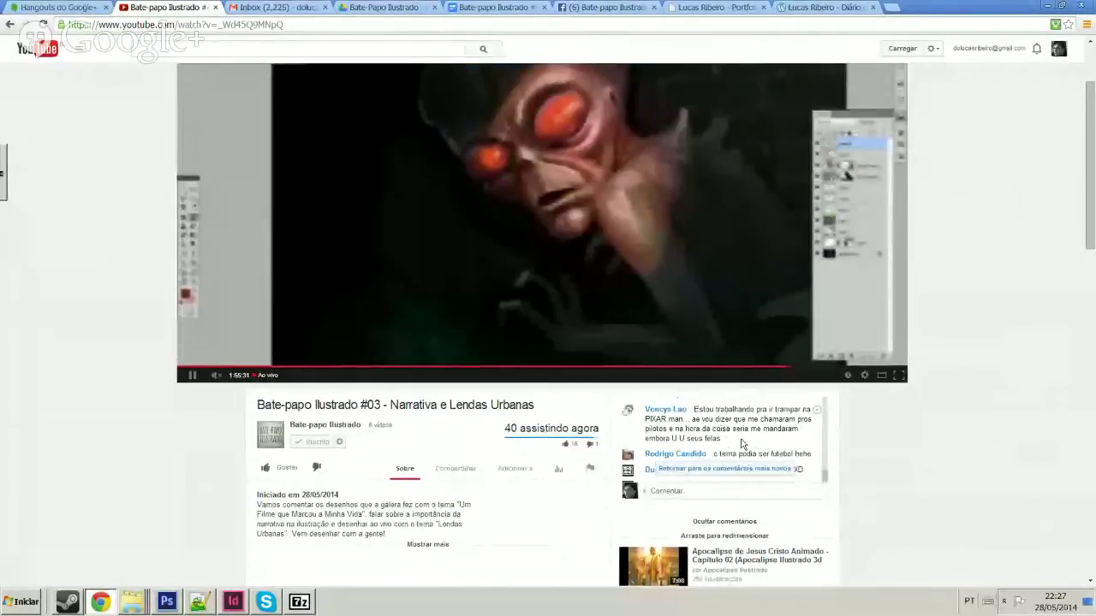
key(alt+Tab)
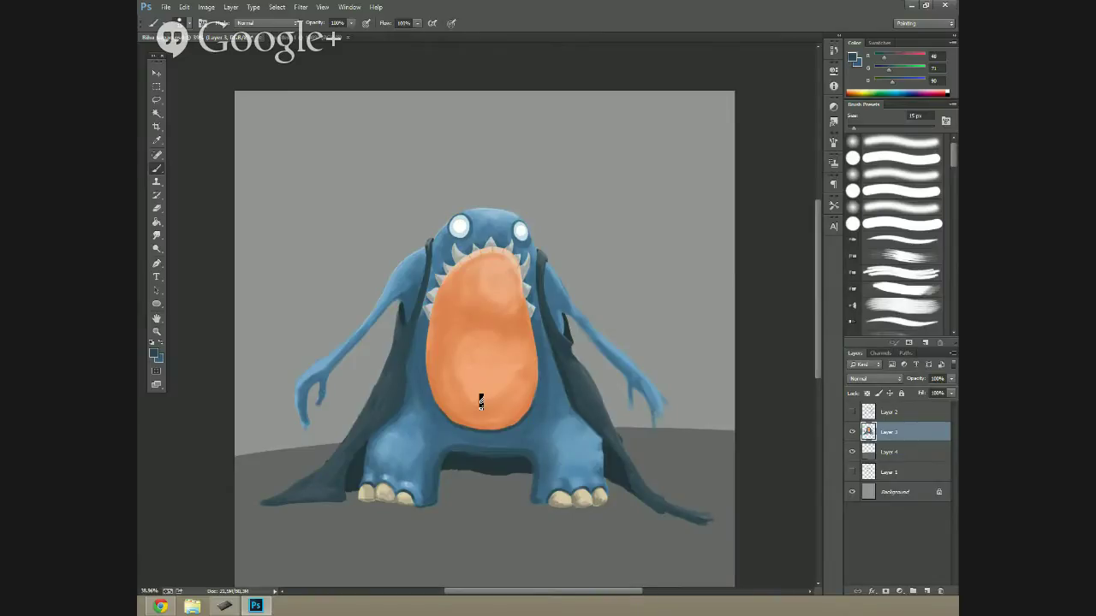
alt+click(494, 265)
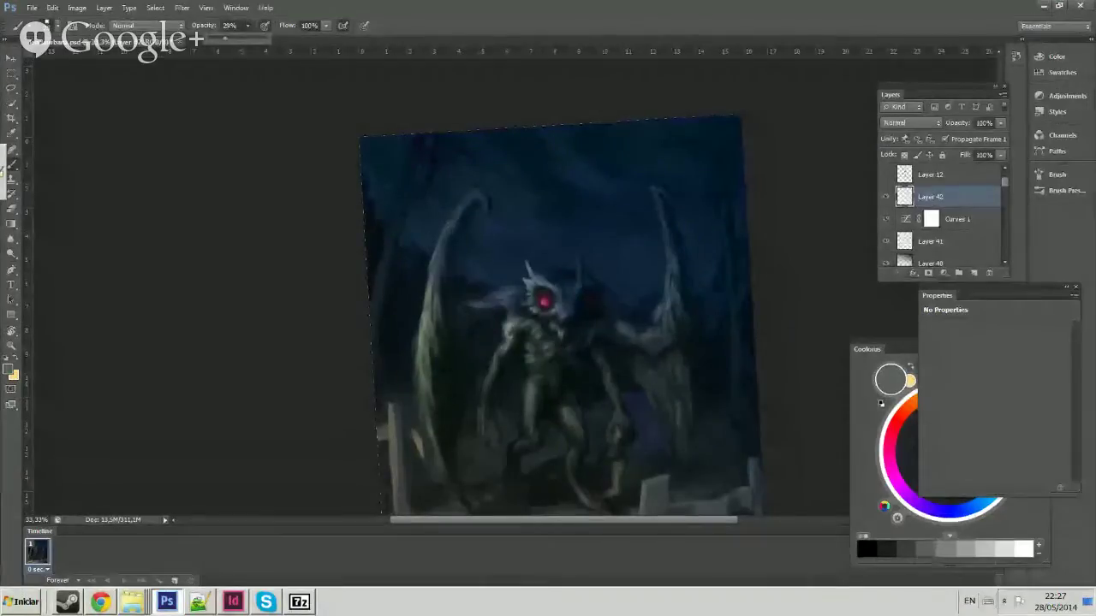
Sample blue-grey tones, rotate the view upright, and paint a light mauve stroke on the alien's forehead.
right_click(470, 298)
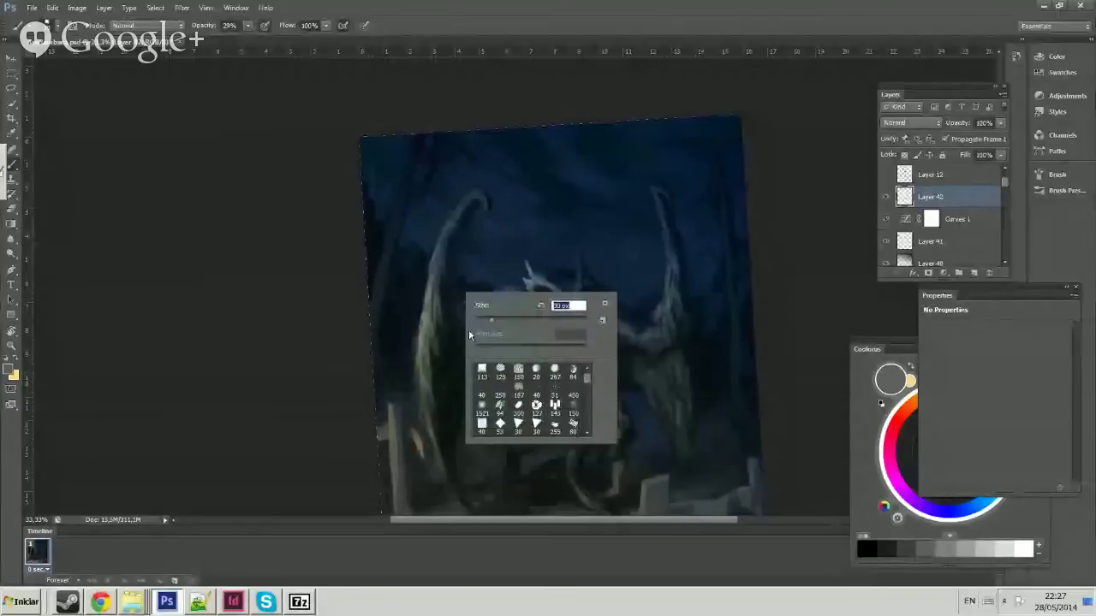
alt+click(428, 294)
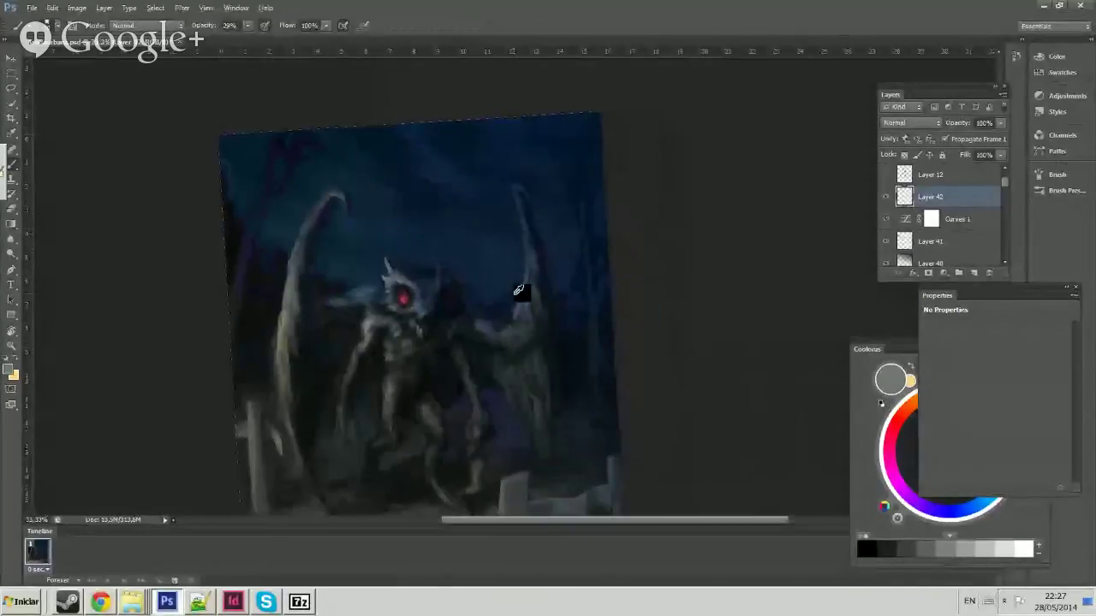
alt+click(520, 295)
alt+click(529, 309)
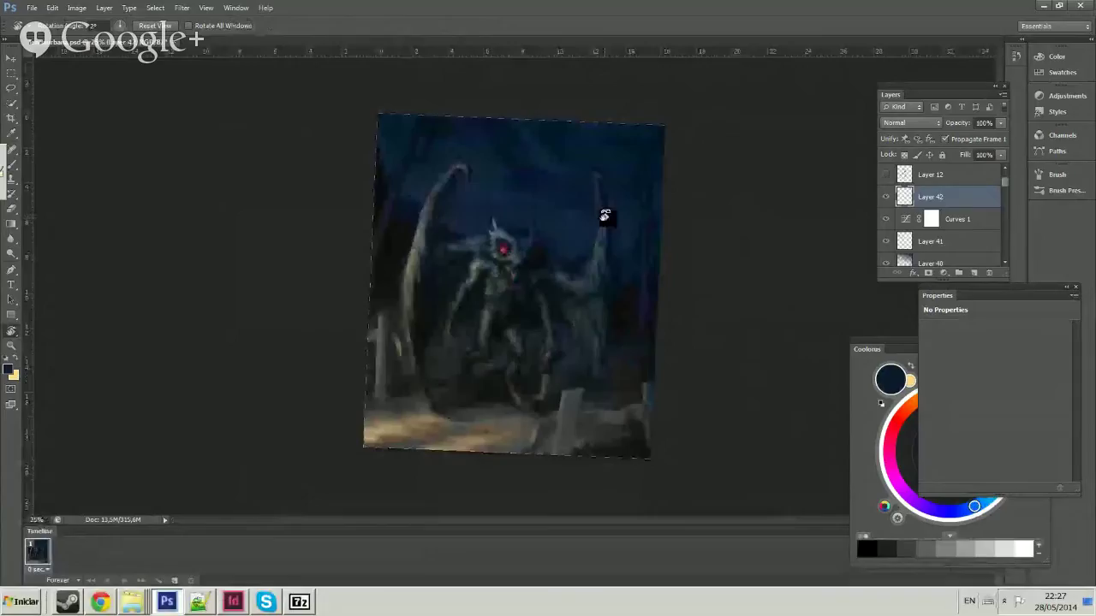
drag(608, 218, 631, 181)
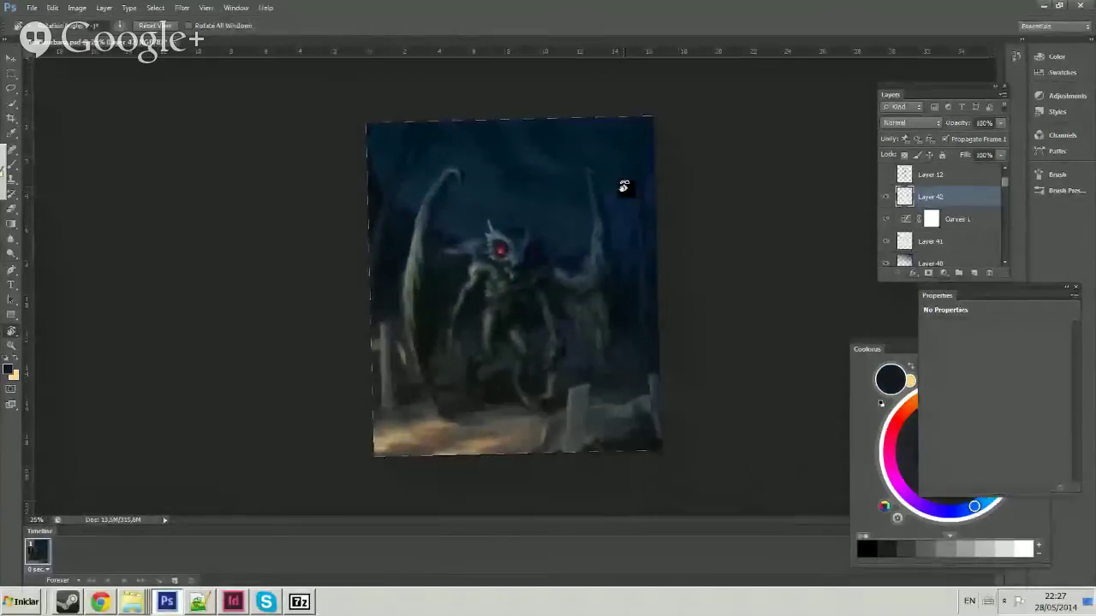
alt+click(502, 171)
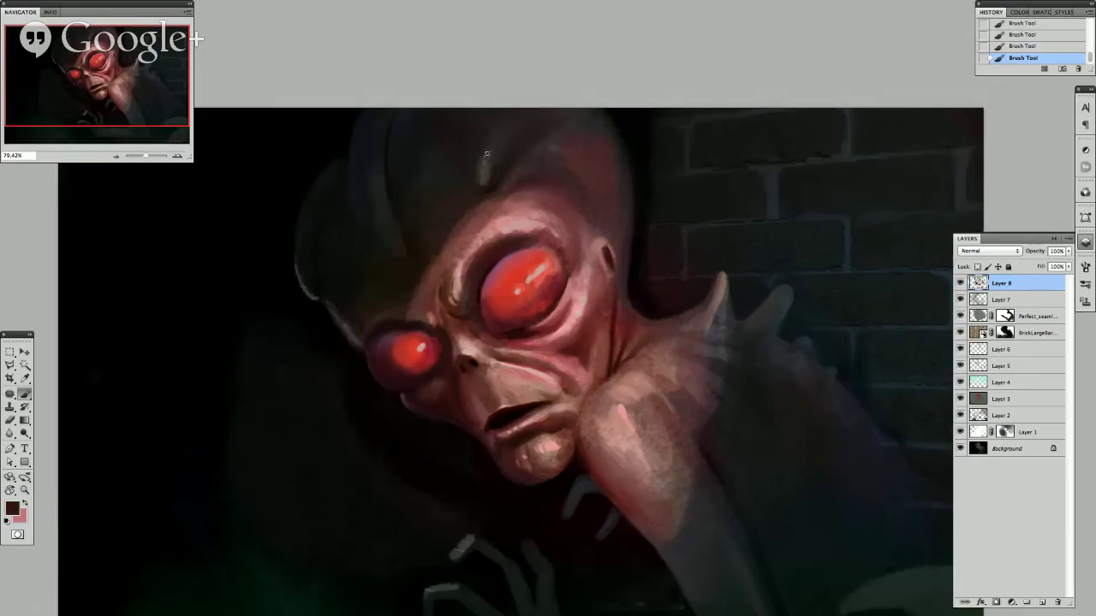
alt+click(487, 154)
drag(486, 154, 478, 171)
Sample face and grey tones, brush light strokes onto the creature's torso, and zoom out.
alt+click(578, 346)
alt+click(584, 344)
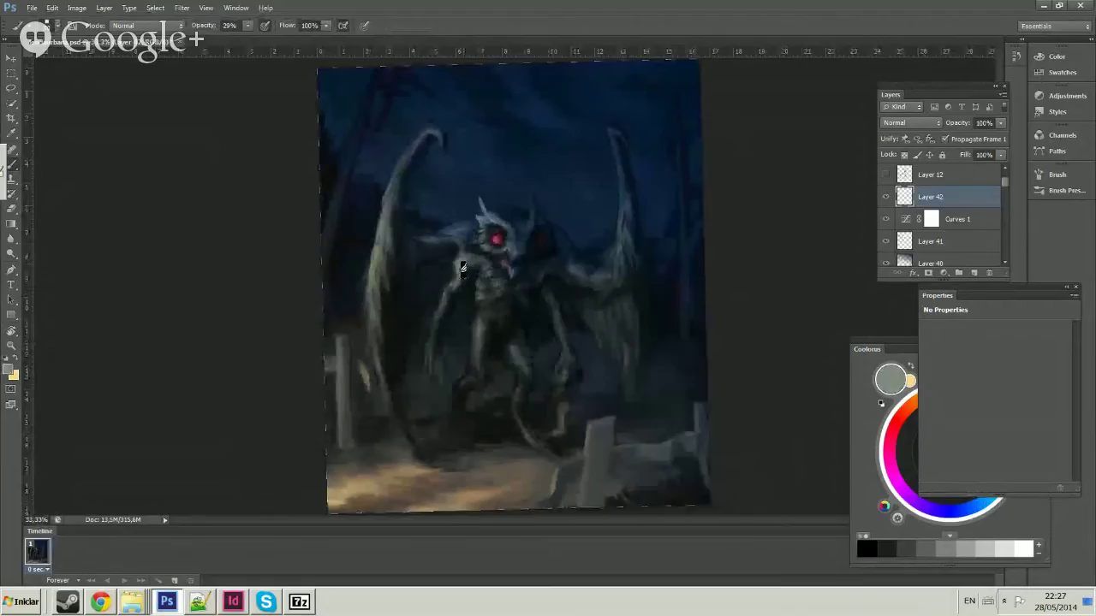
alt+click(461, 268)
alt+click(464, 266)
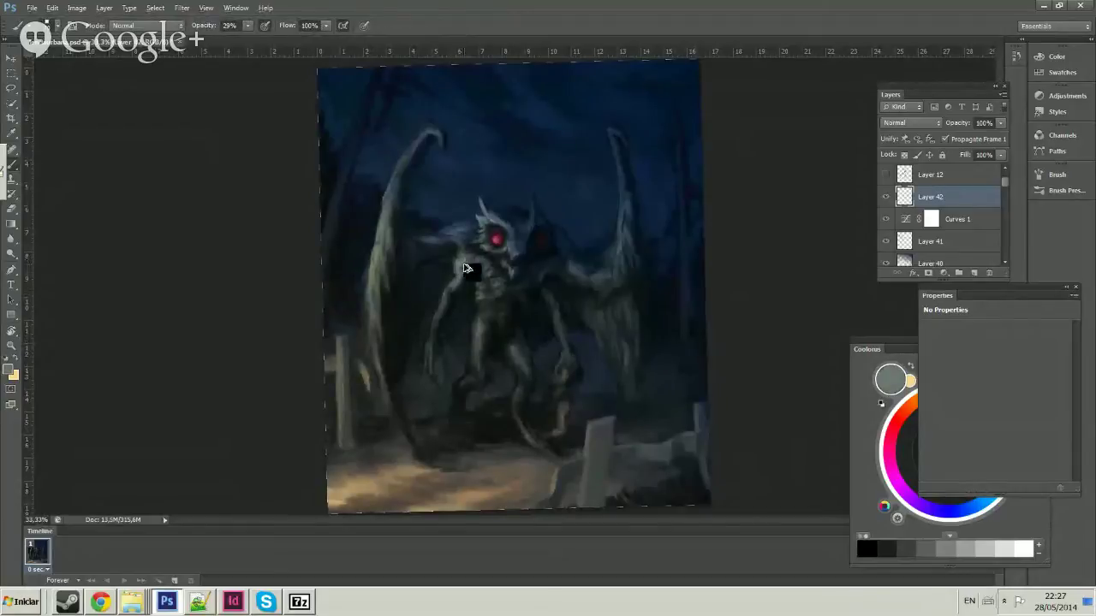
alt+click(460, 263)
drag(461, 264, 471, 276)
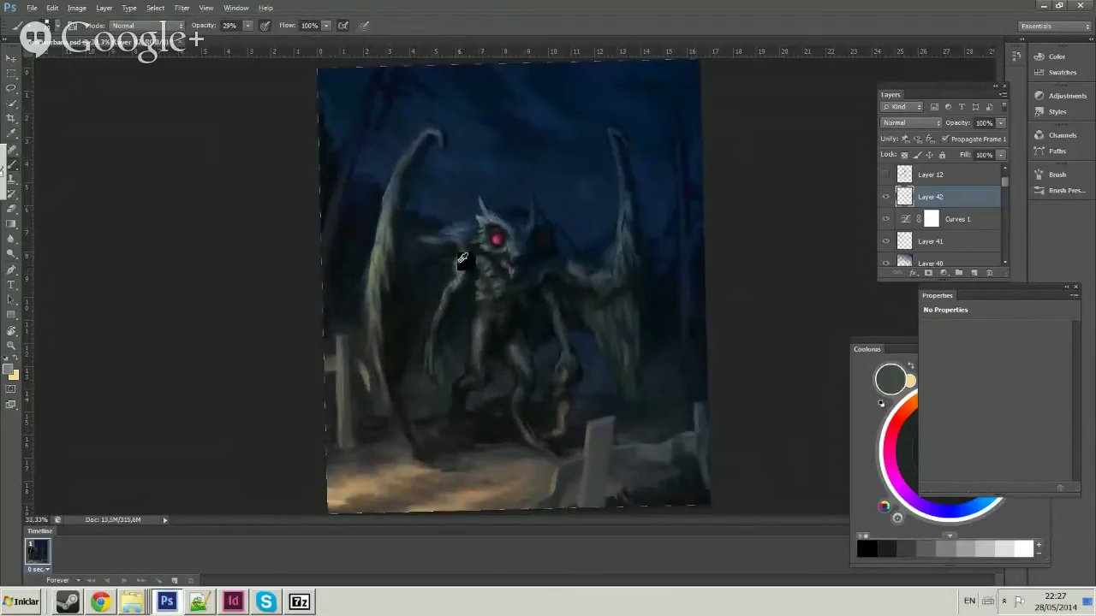
alt+click(464, 257)
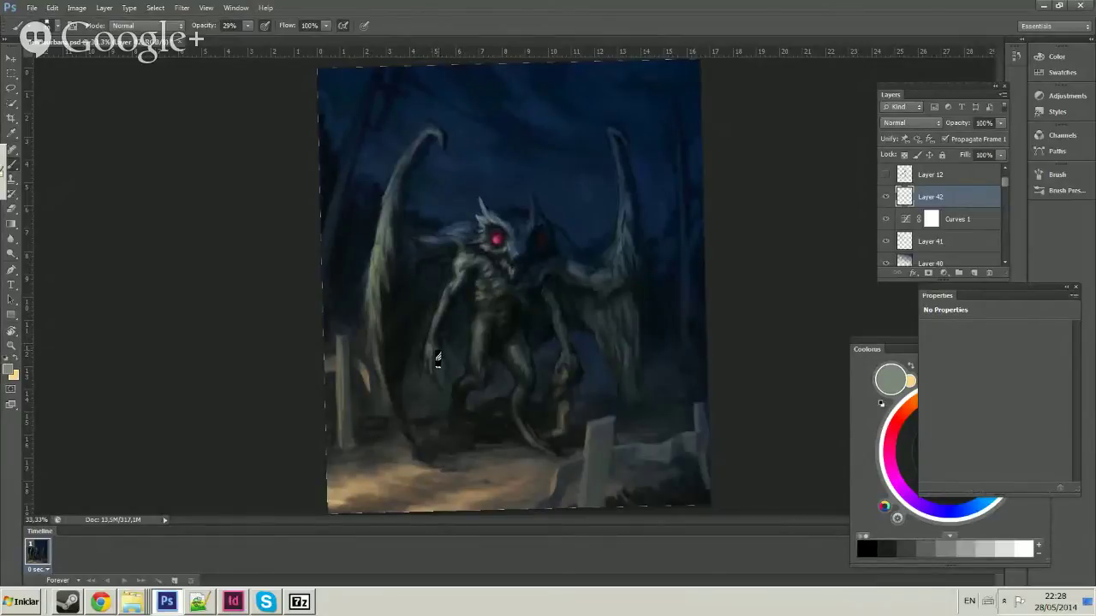
key(z)
alt+click(521, 213)
alt+click(520, 213)
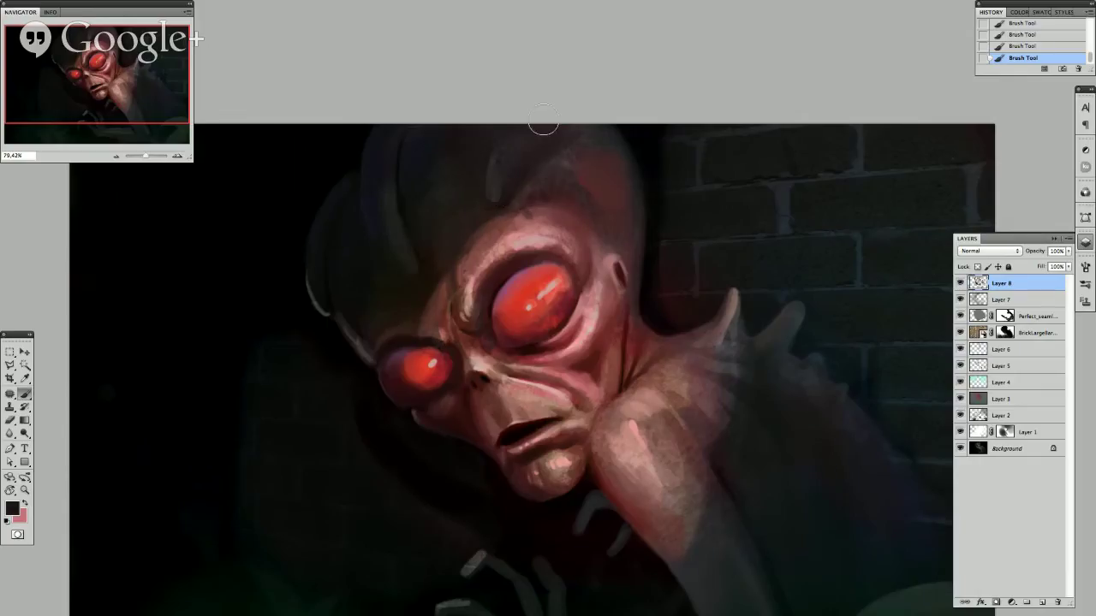
Adjust brush size, sample dark red and a lighter blue, and make Layer 4 active.
key(bracketright)
key(bracketright)
key(bracketright)
key(bracketright)
alt+click(628, 258)
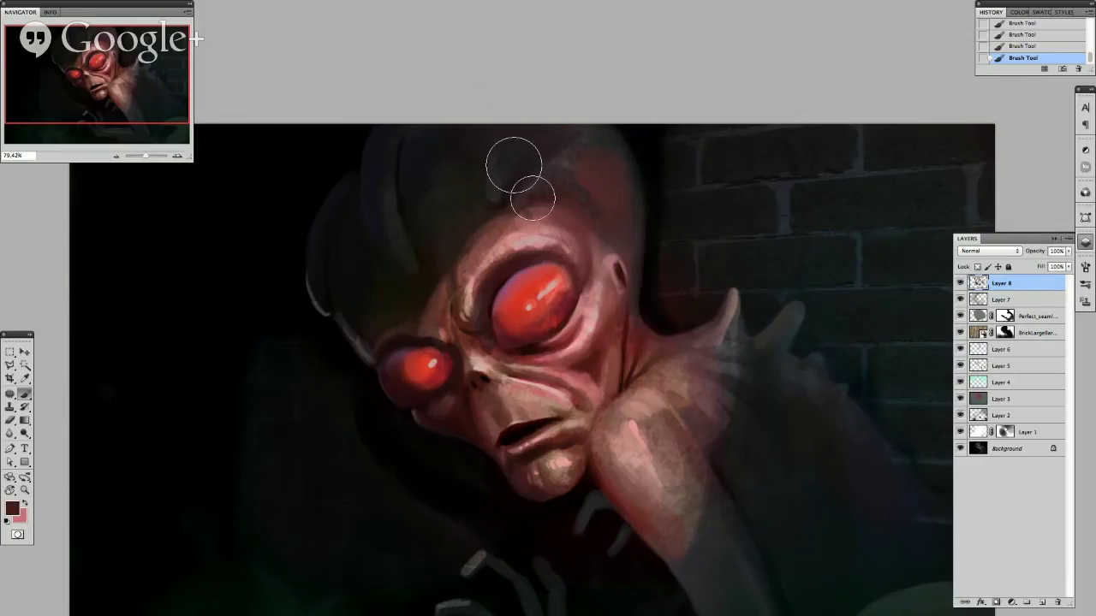
key(bracketleft)
key(bracketleft)
key(bracketright)
key(bracketright)
key(bracketright)
key(bracketright)
key(bracketright)
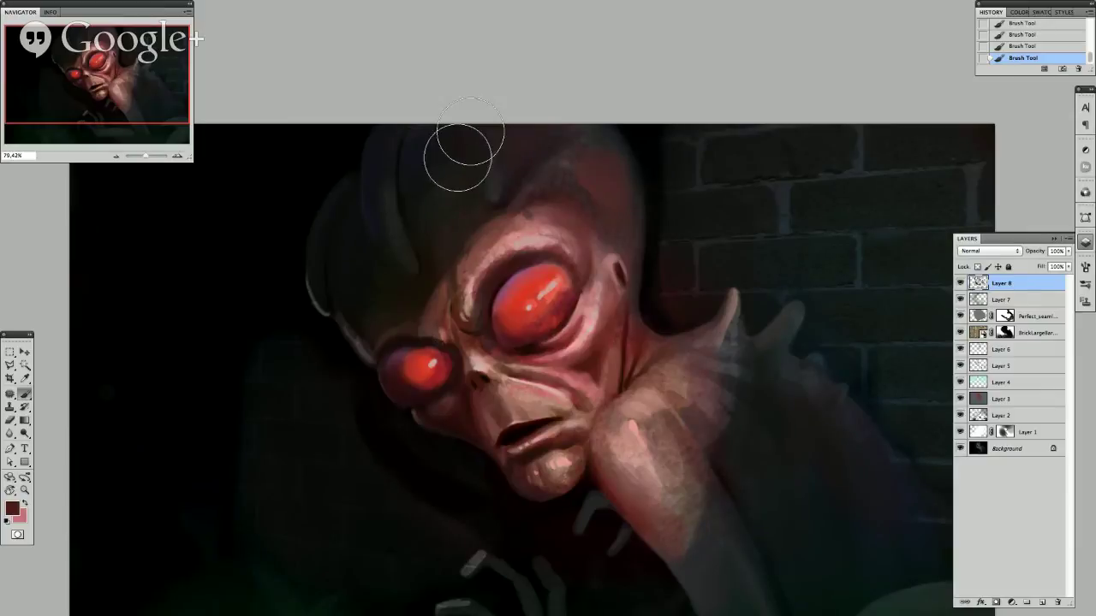
key(bracketleft)
key(bracketleft)
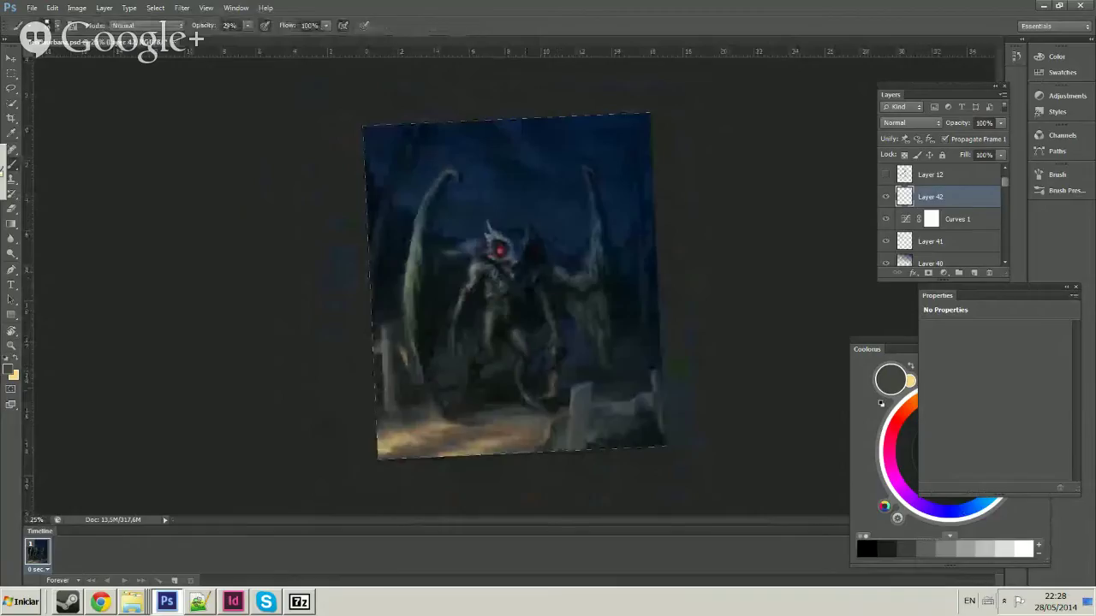
scroll(389, 271, down, 2)
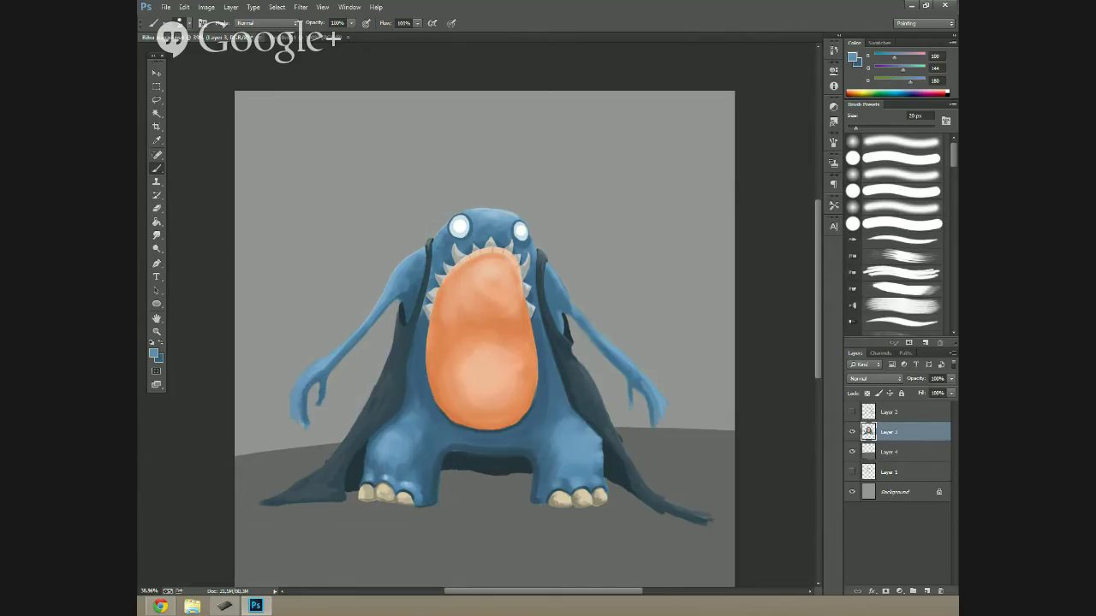
alt+click(337, 352)
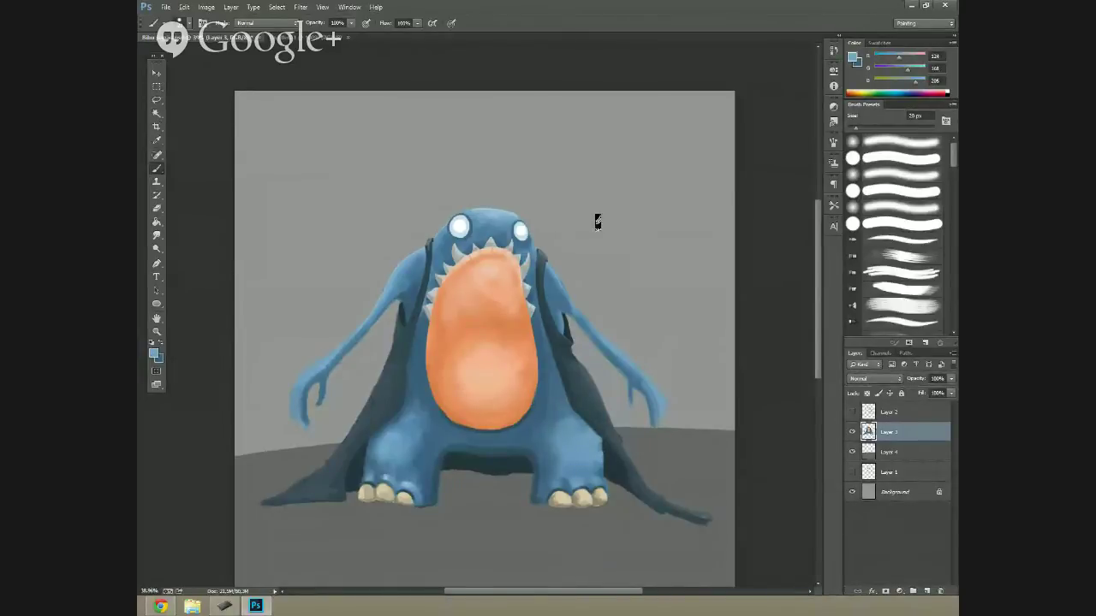
click(905, 453)
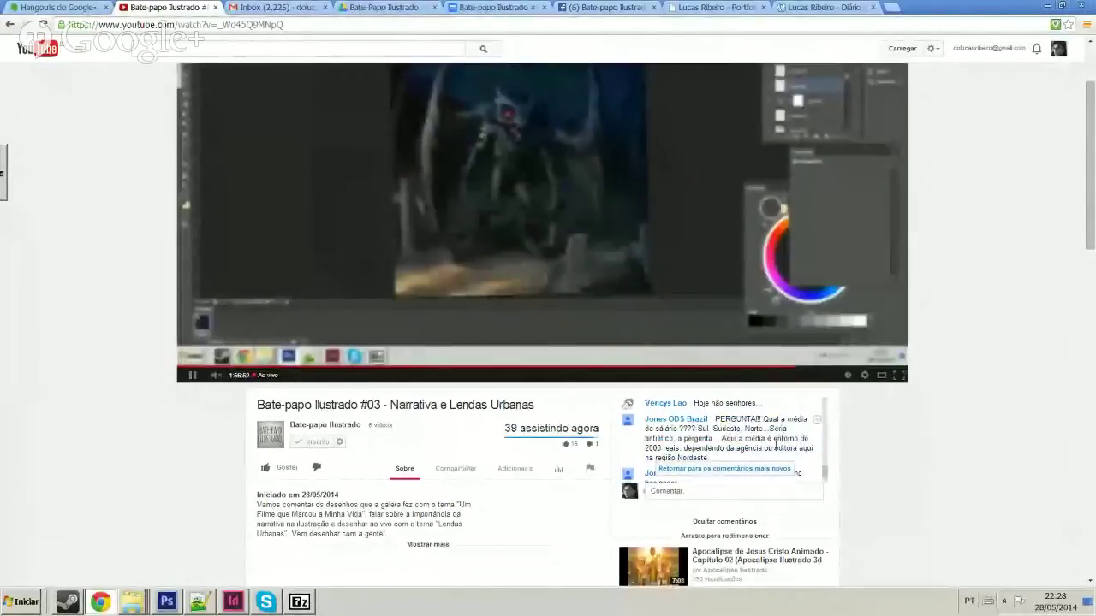
Highlight a viewer's salary question in the YouTube chat to read it, then return to Photoshop.
drag(770, 428, 772, 448)
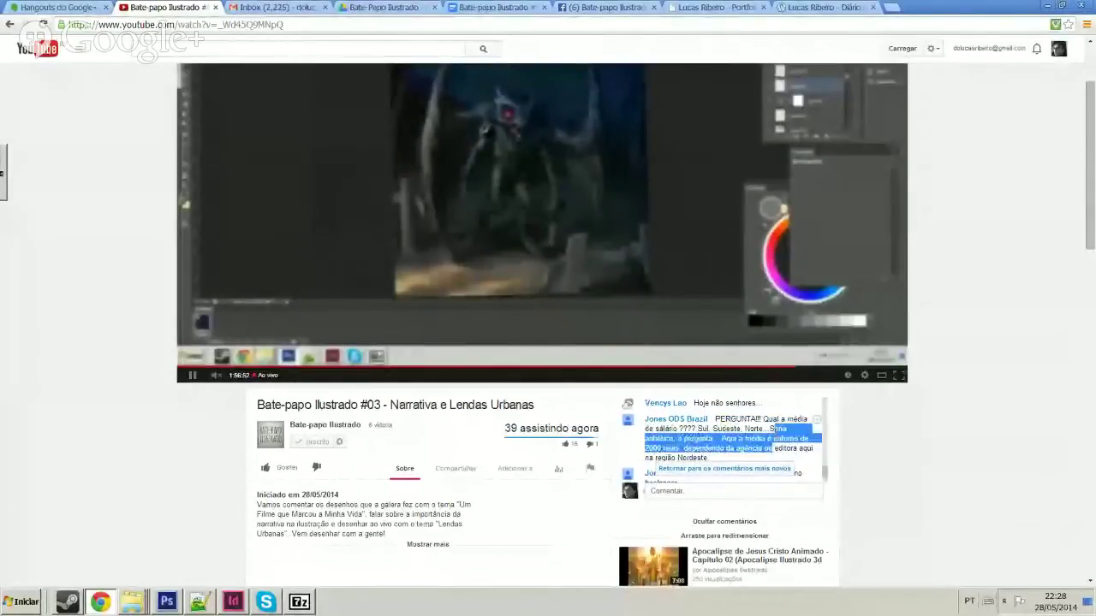
click(750, 461)
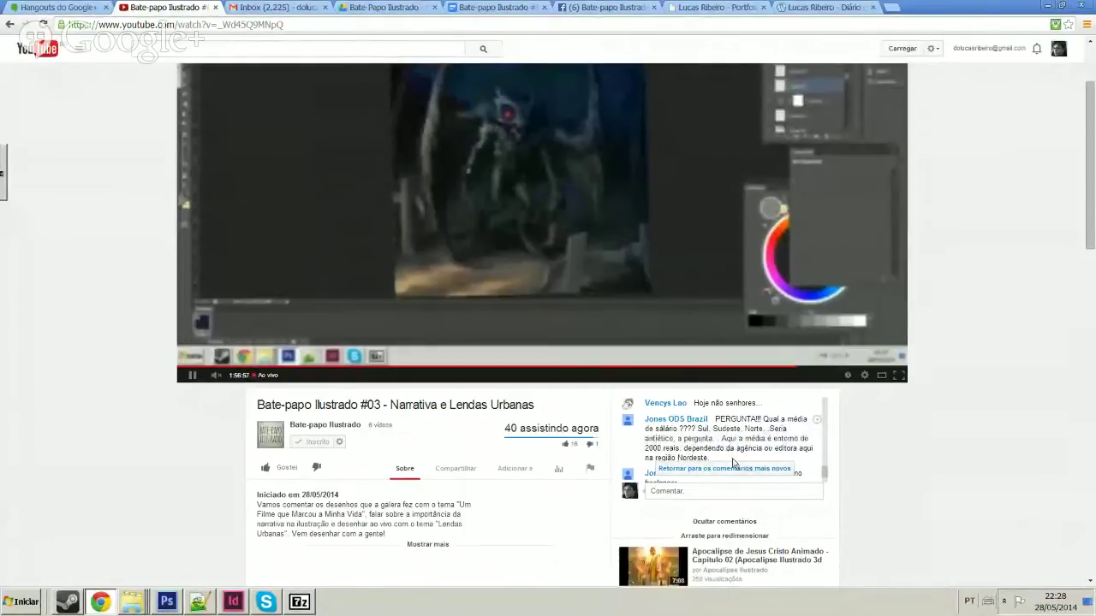
drag(736, 449, 709, 459)
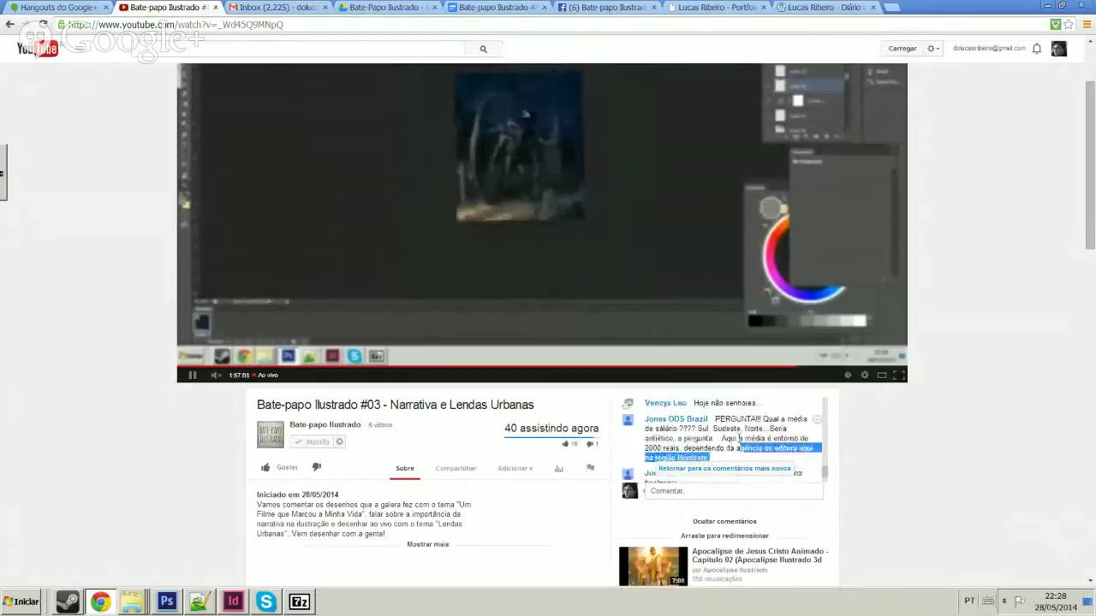
key(alt+Tab)
key(alt+Tab)
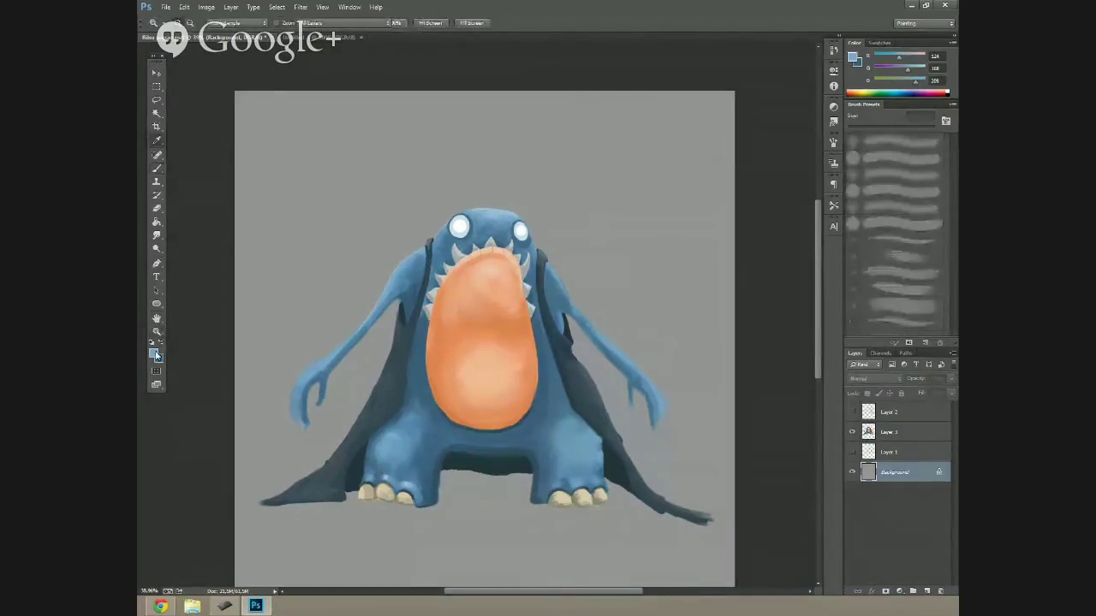
Shift the foreground colour toward teal-cyan and paint small strokes on the alien's arm.
click(154, 353)
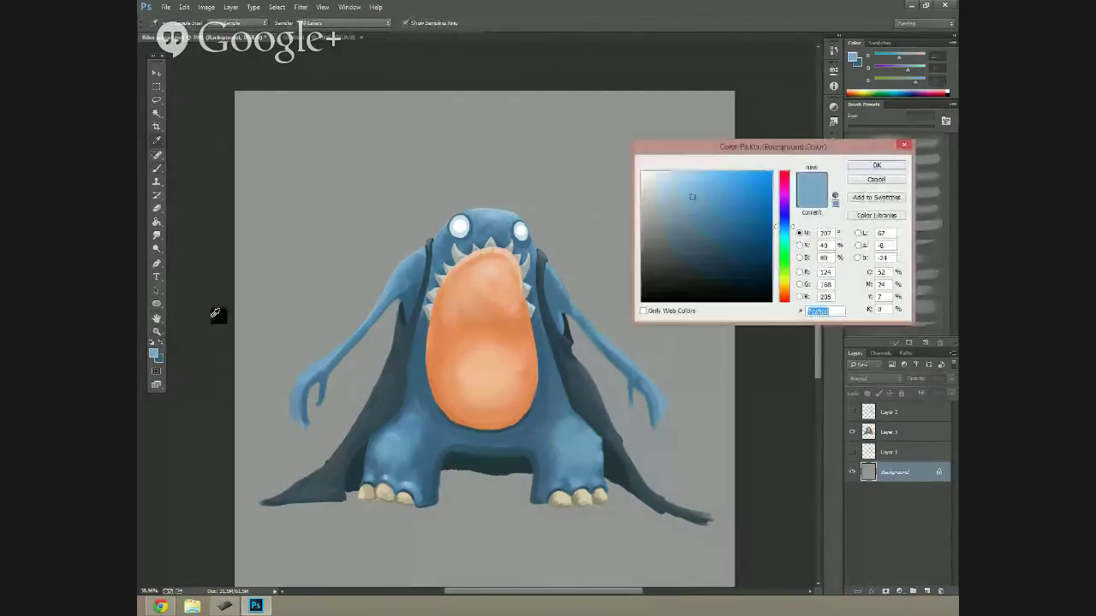
click(786, 240)
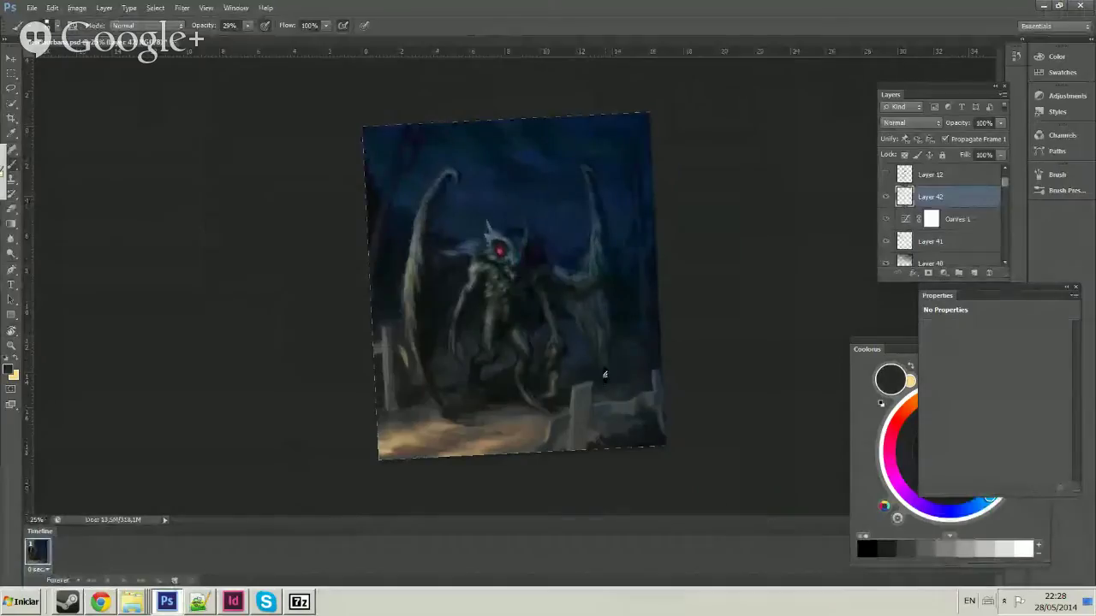
right_click(606, 373)
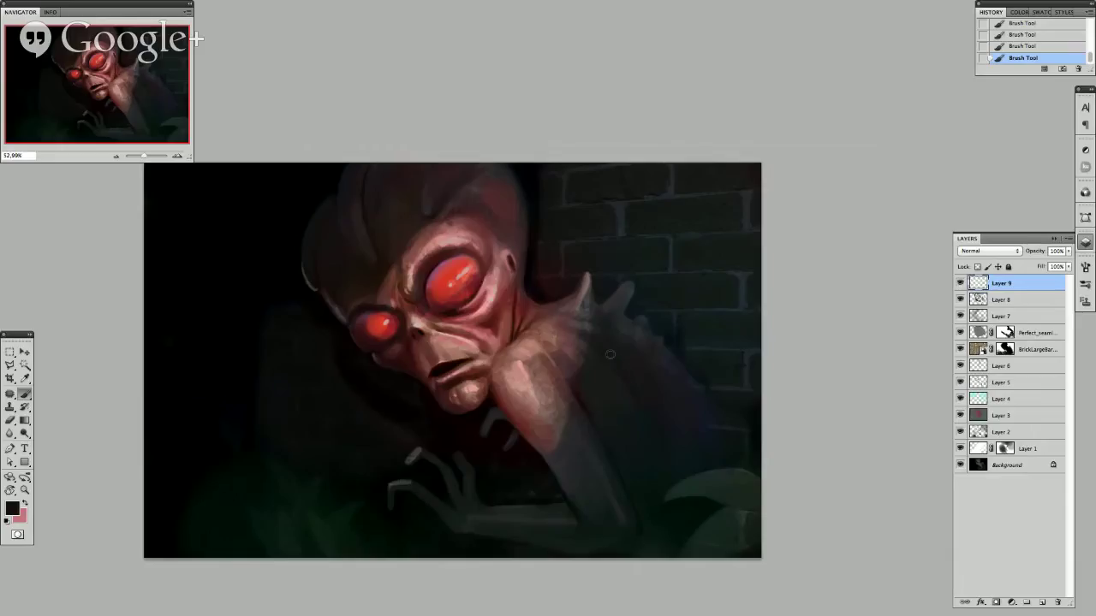
mouse_move(635, 413)
mouse_down()
mouse_move(633, 385)
mouse_move(649, 410)
mouse_up()
Sample bright red, pinkish red and dark red tones from the alien's eye, zooming in.
alt+click(581, 319)
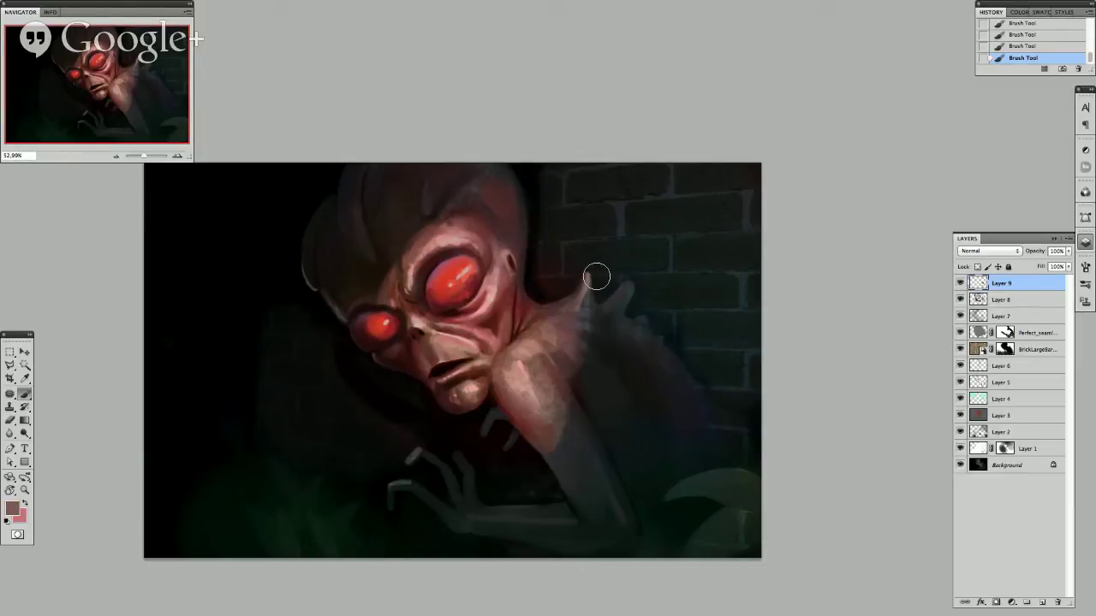
scroll(597, 276, up, 1)
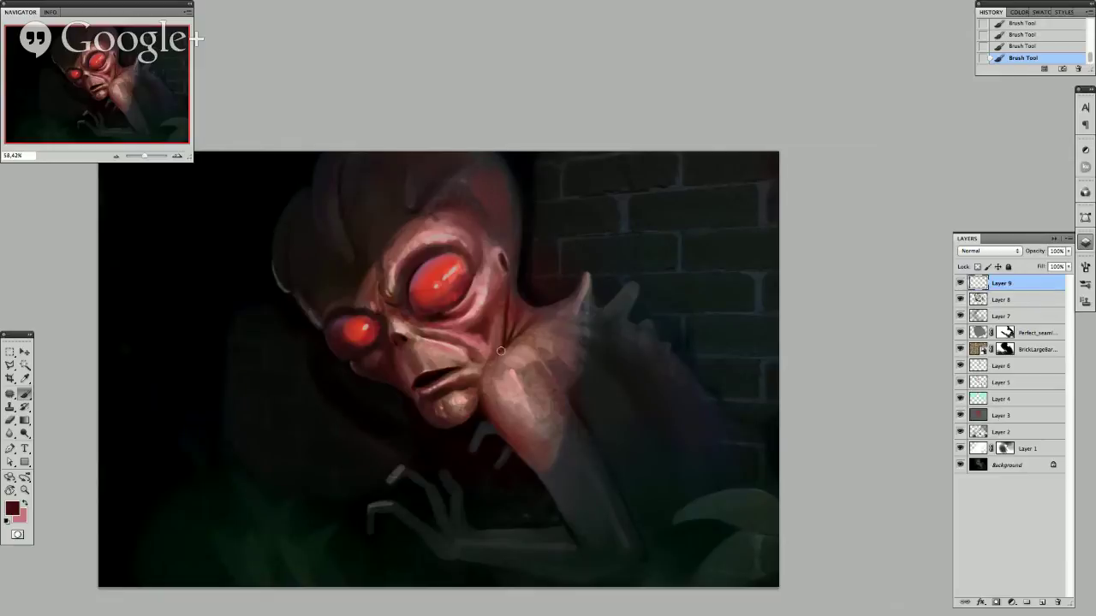
scroll(489, 305, up, 2)
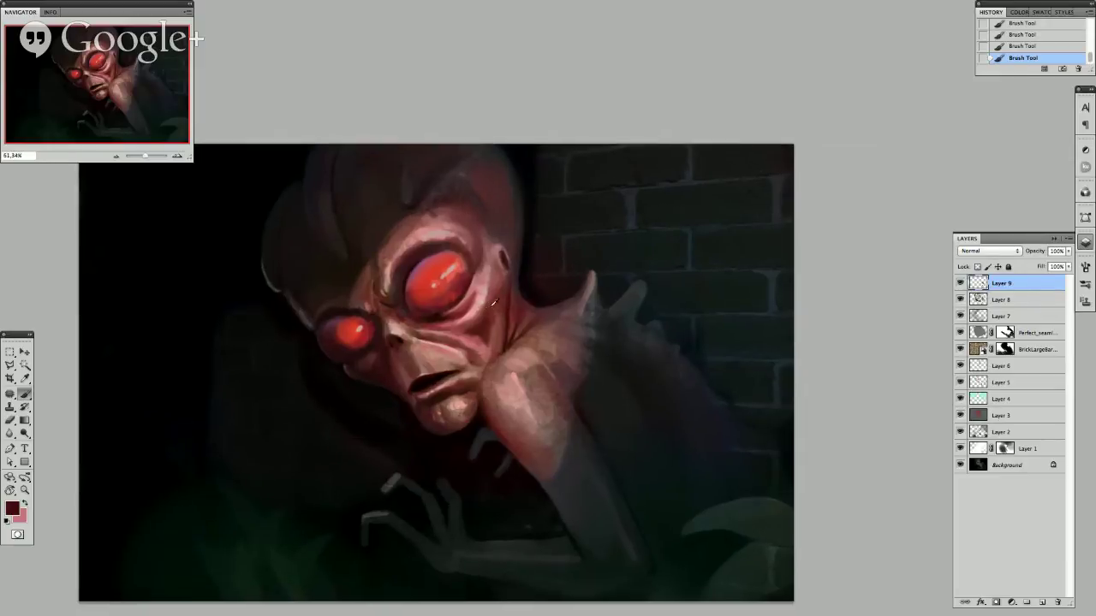
alt+click(486, 321)
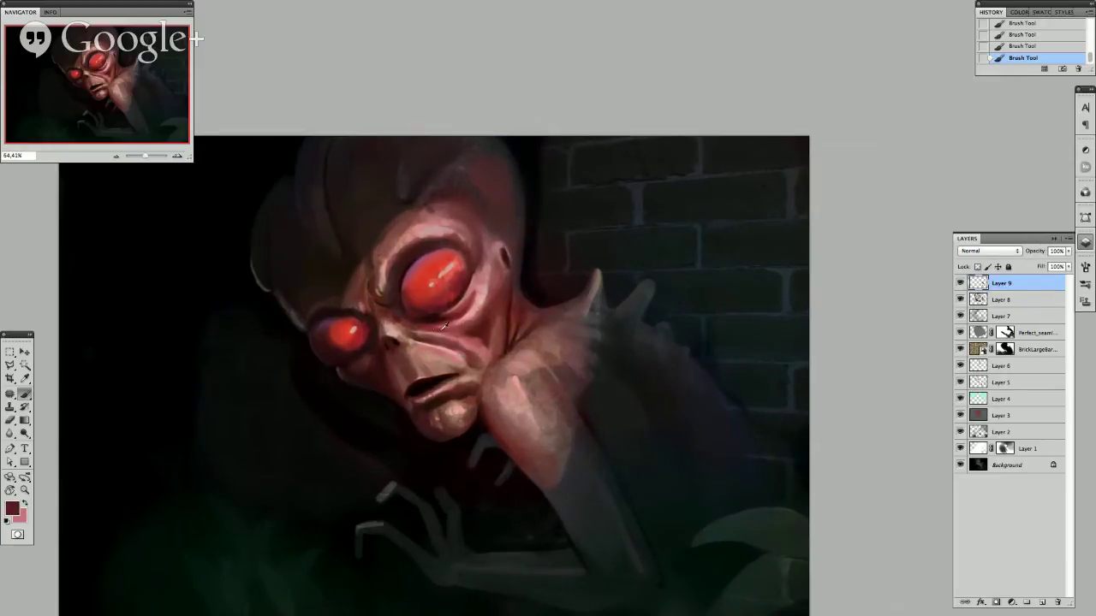
alt+click(472, 332)
scroll(515, 365, up, 2)
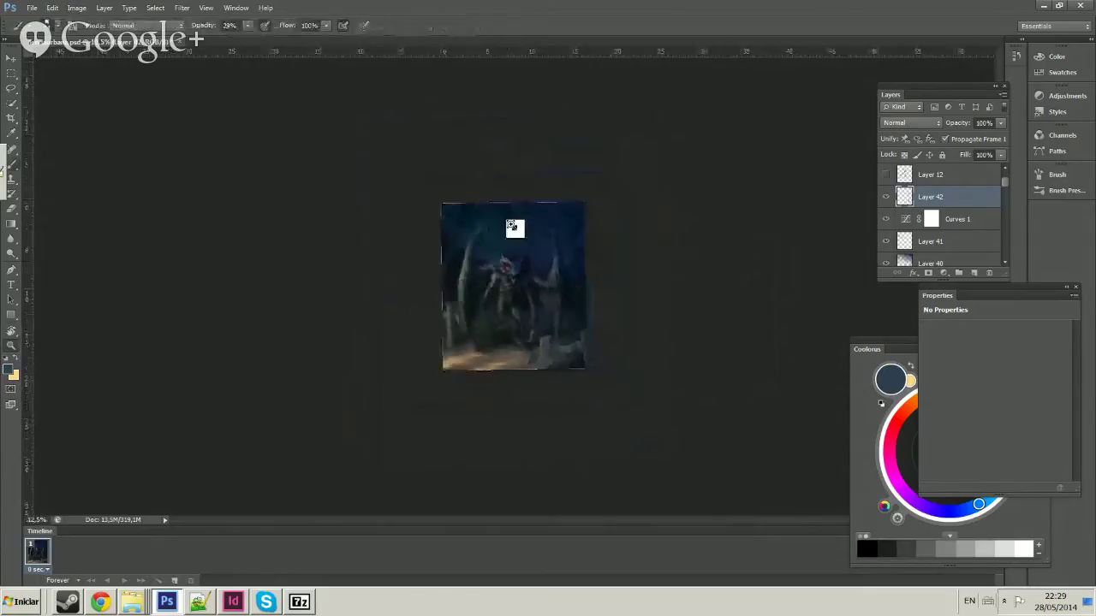
alt+click(410, 312)
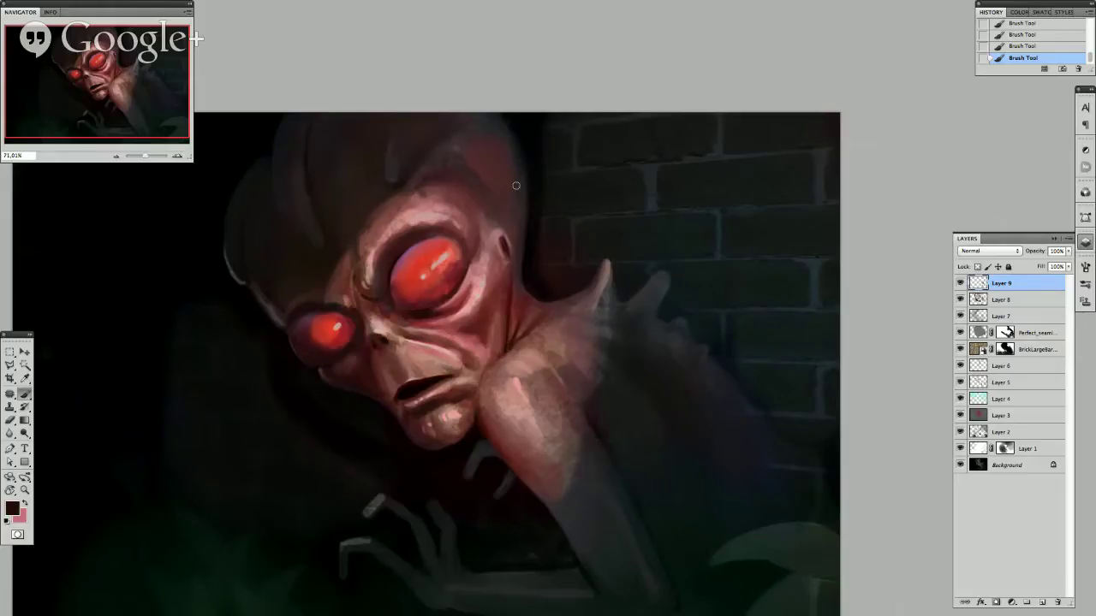
alt+click(416, 306)
alt+click(448, 308)
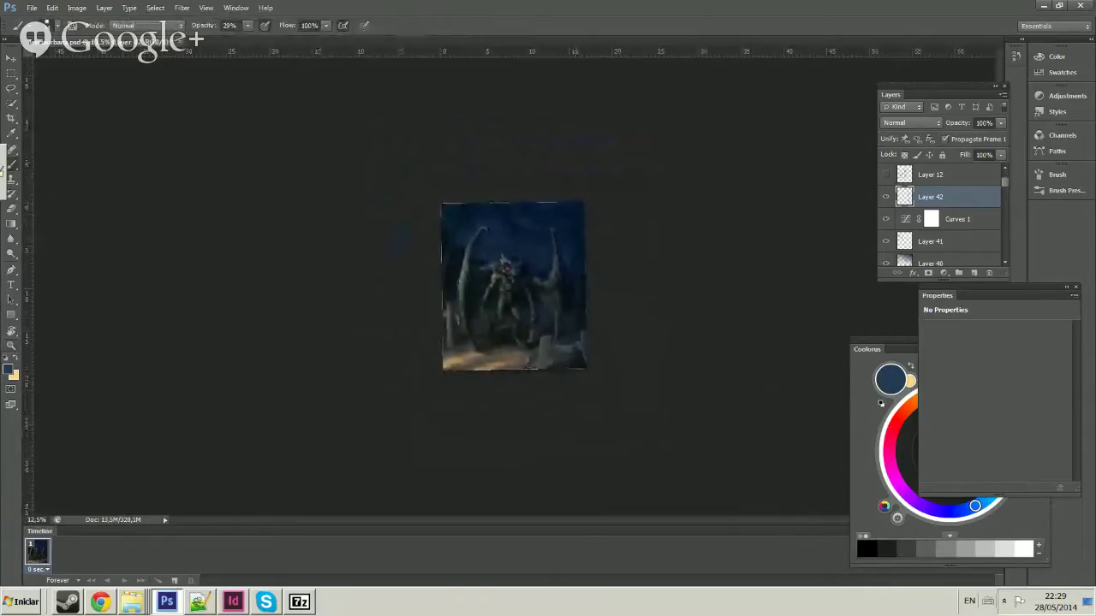
key(ctrl+plus)
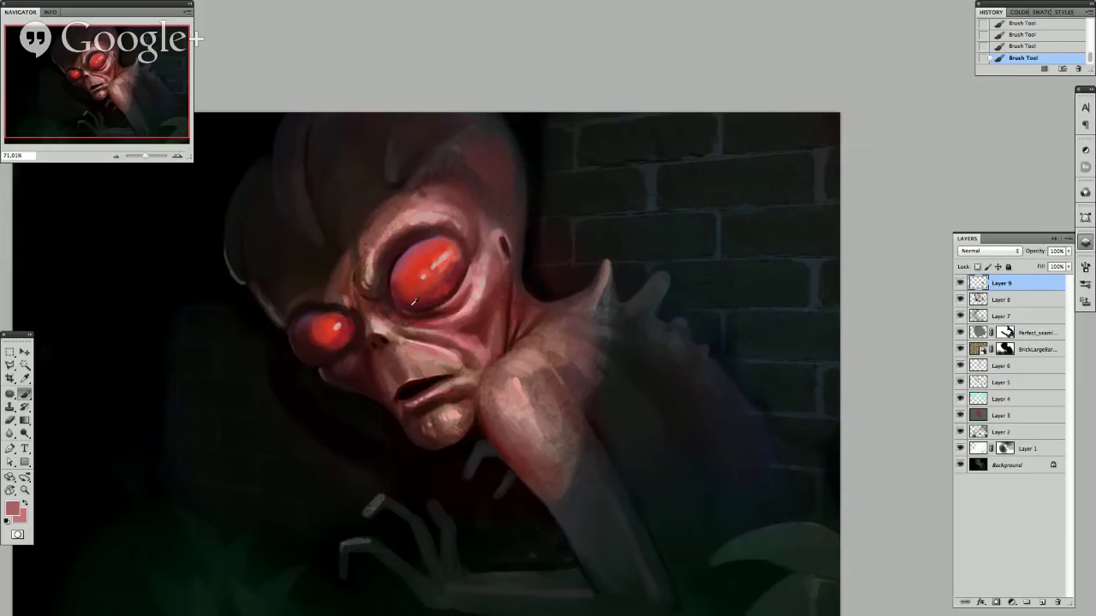
alt+click(414, 305)
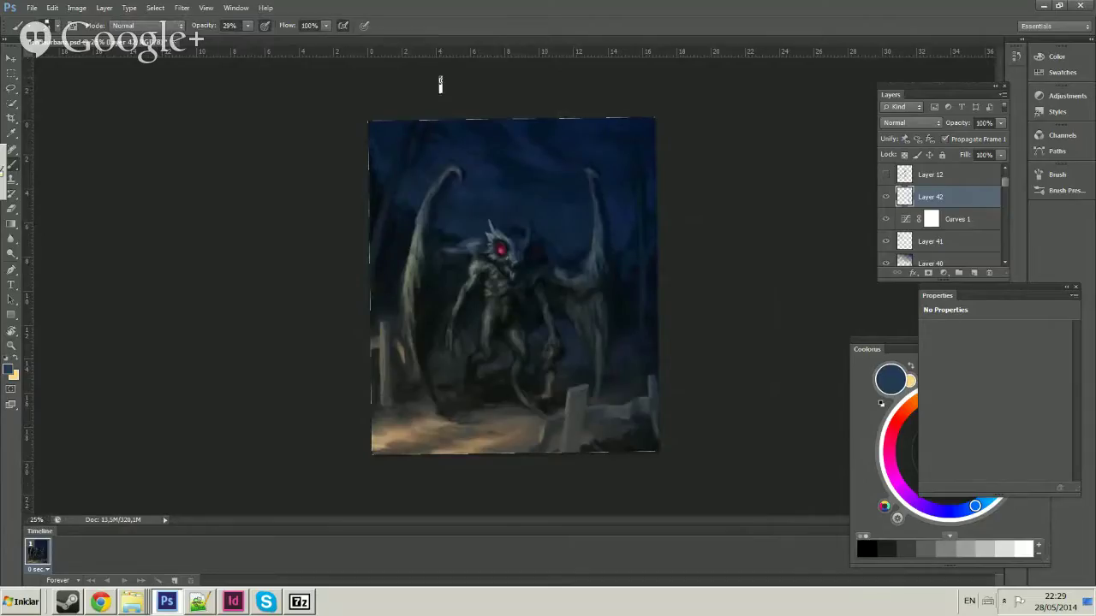
Pick a near-black colour from the canvas edge and raise brush opacity from 29% to 100%.
right_click(379, 157)
right_click(418, 152)
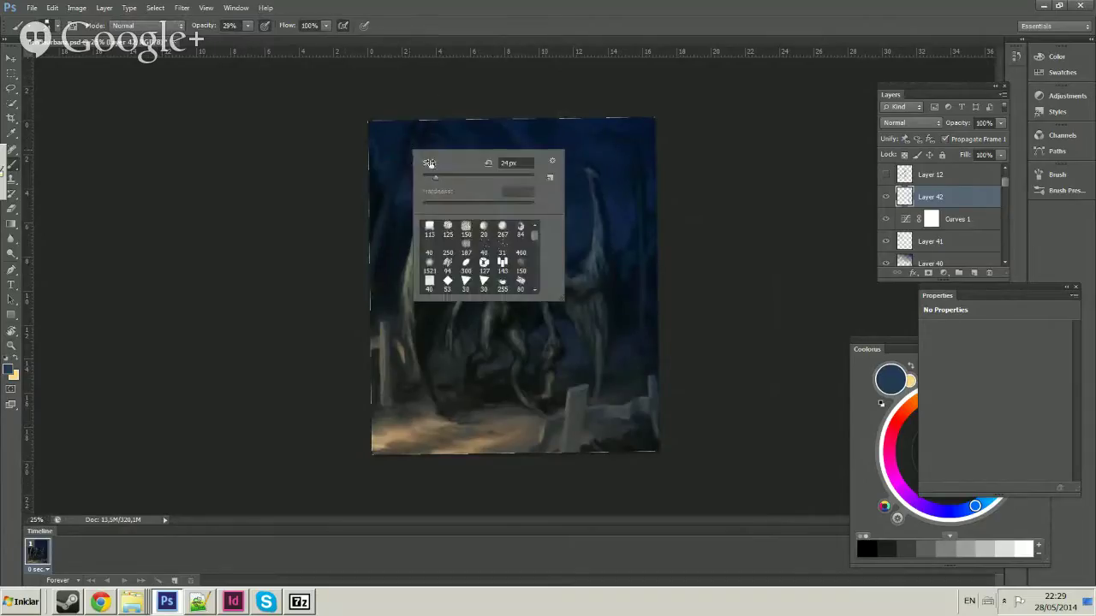
click(368, 177)
alt+click(366, 177)
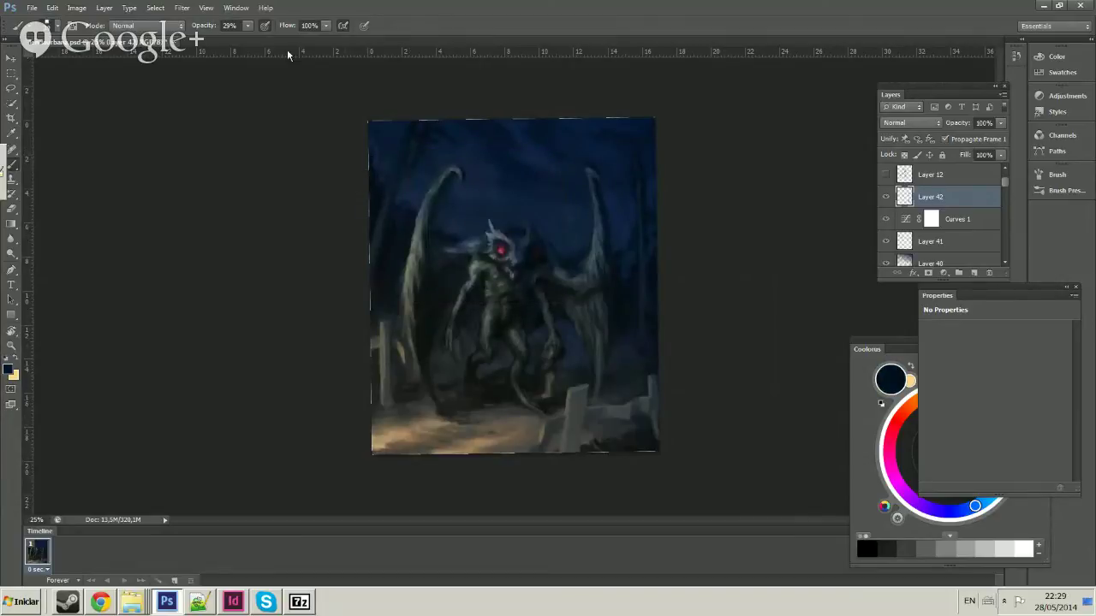
mouse_move(254, 33)
mouse_down()
mouse_move(344, 85)
mouse_move(375, 183)
mouse_up()
key(alt+Tab)
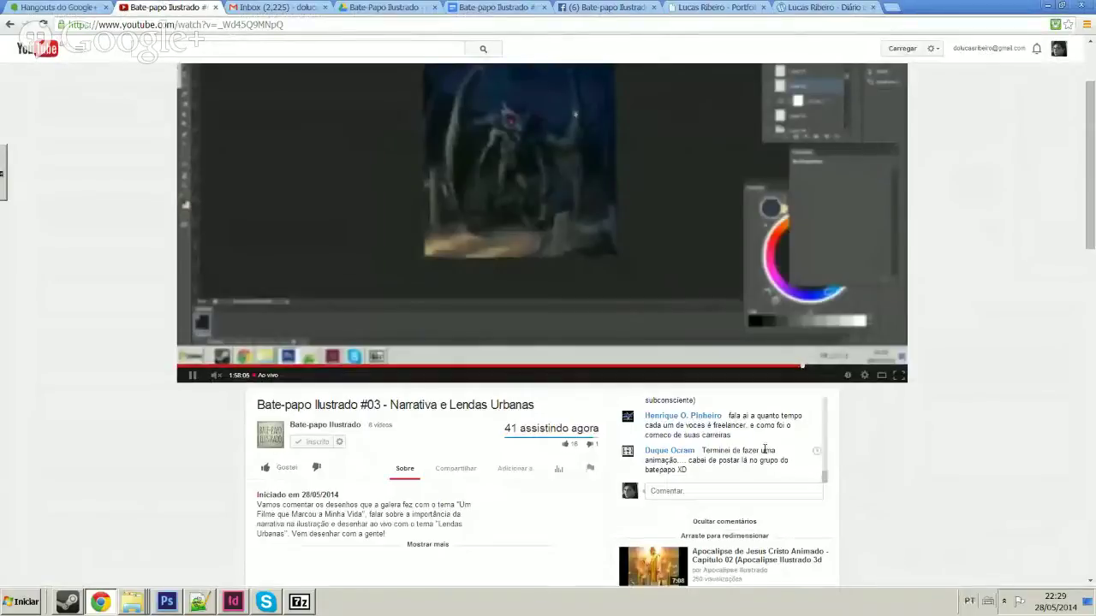
Check the live stream, then paint a light highlight on the alien's arm.
scroll(817, 456, up, 2)
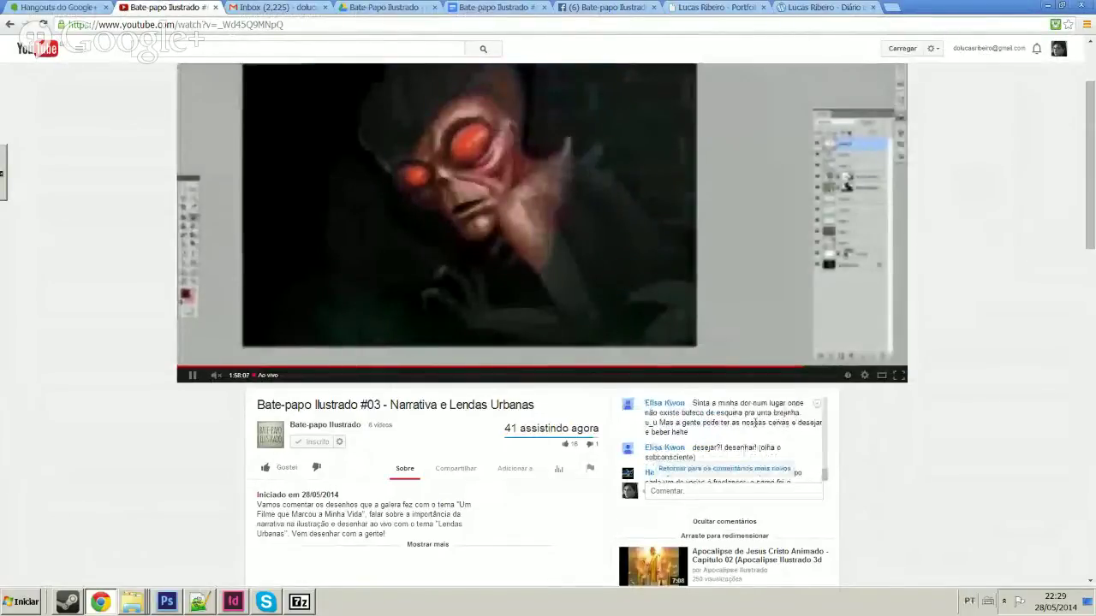
key(alt+Tab)
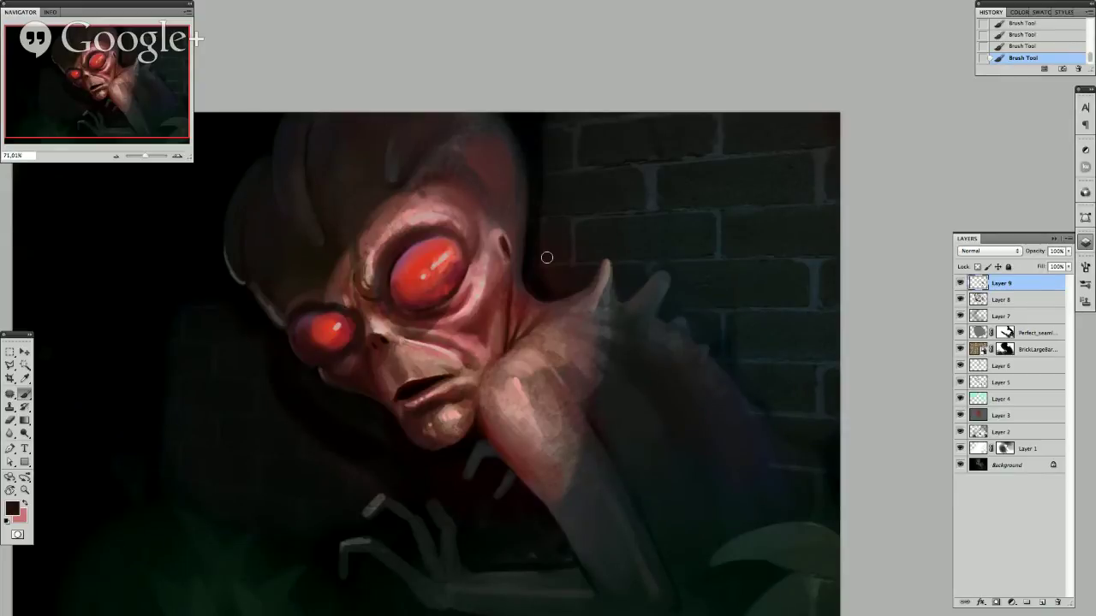
alt+click(465, 440)
drag(515, 459, 548, 495)
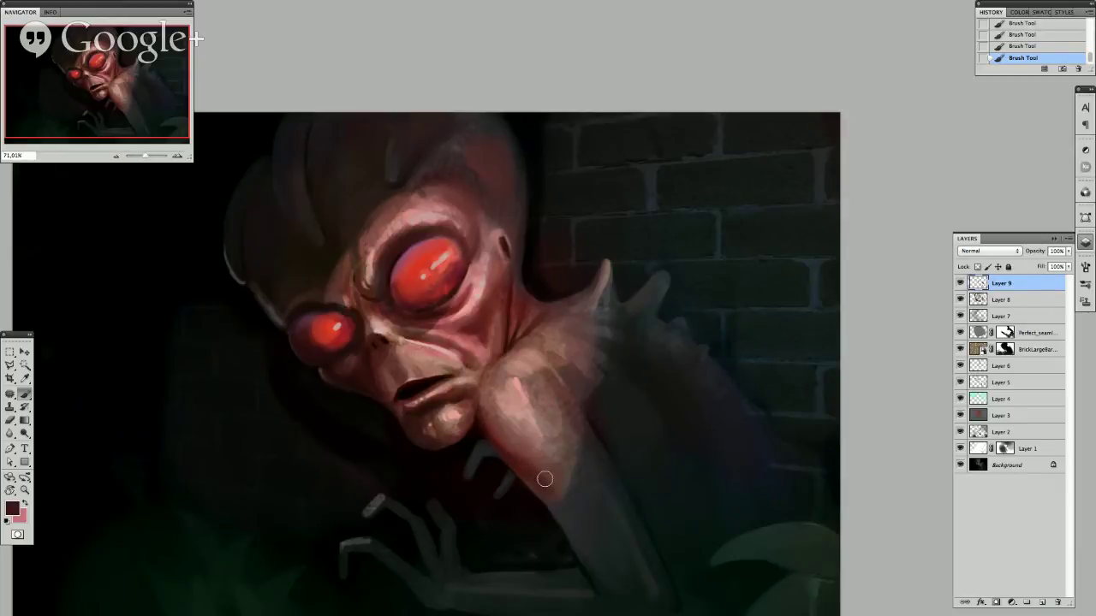
Return to the YouTube stream, scroll the chat, and open the Bate-papo Ilustrado Facebook tab.
key(alt+Tab)
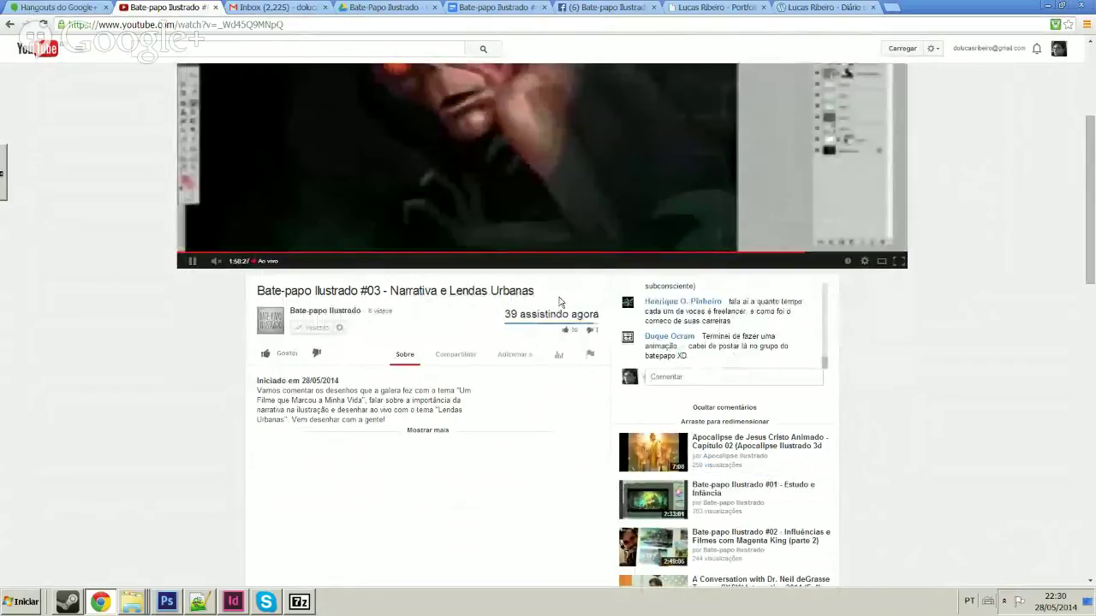
scroll(596, 191, up, 1)
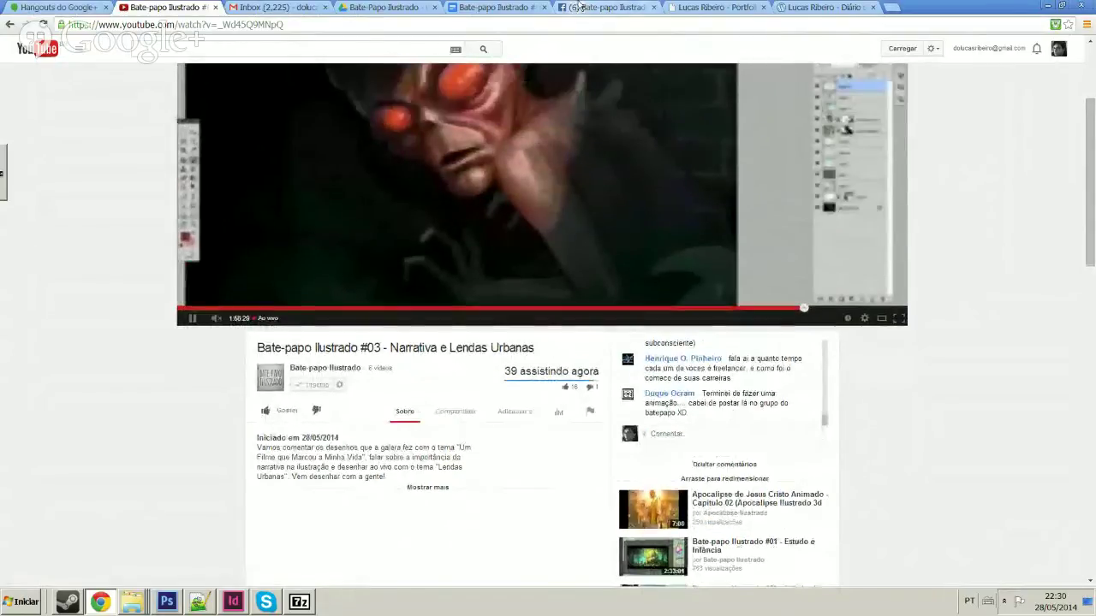
click(578, 7)
key(alt+Tab)
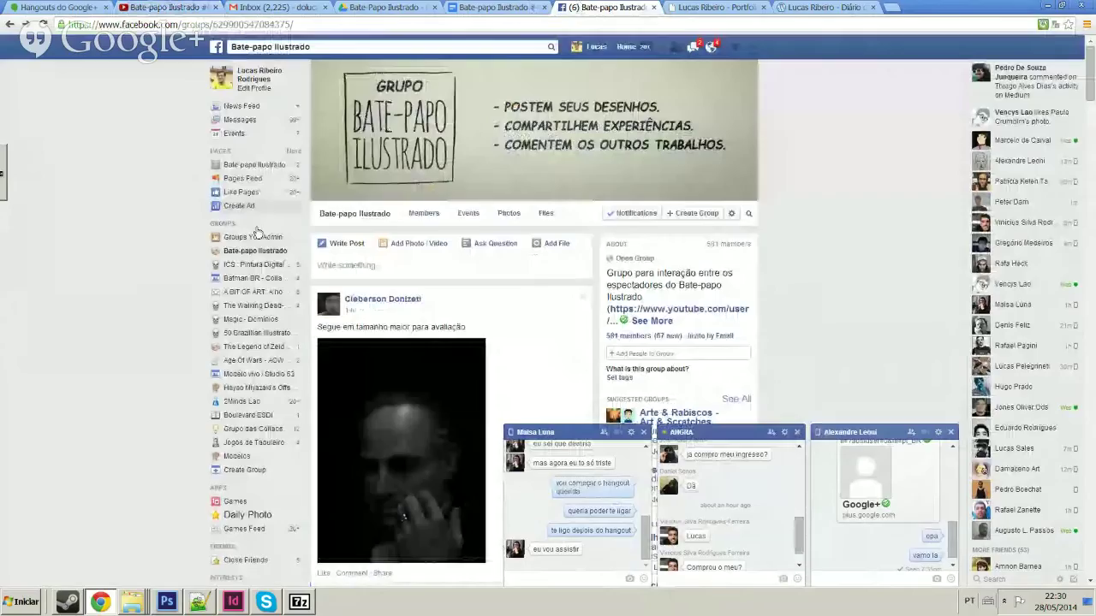
Reload the Facebook group feed, scroll to the comments, and open the OZOB Animation deviantART link.
click(253, 250)
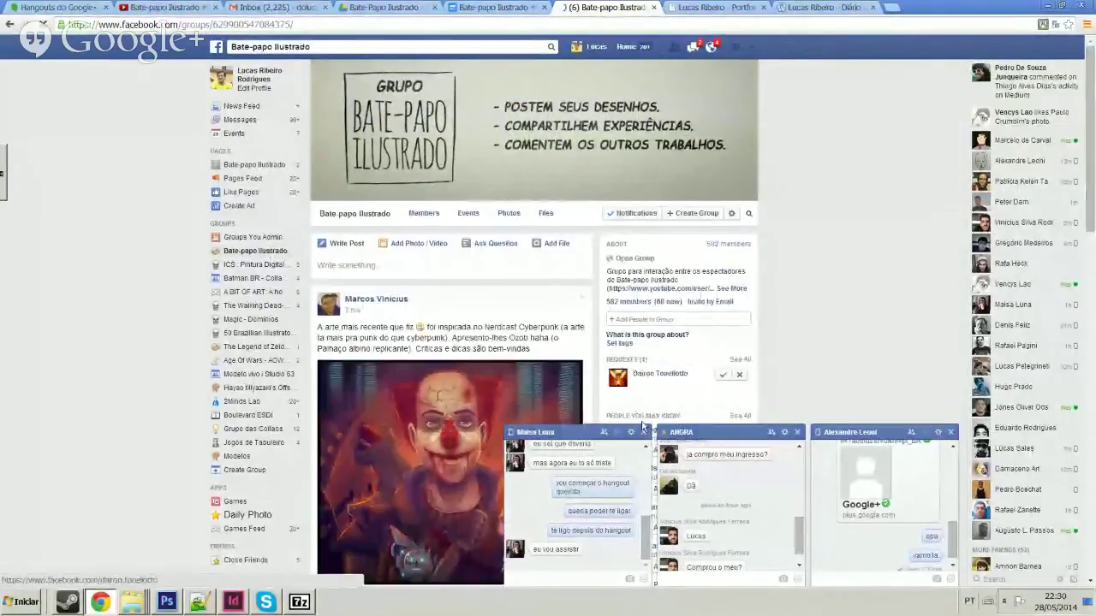
scroll(642, 426, down, 5)
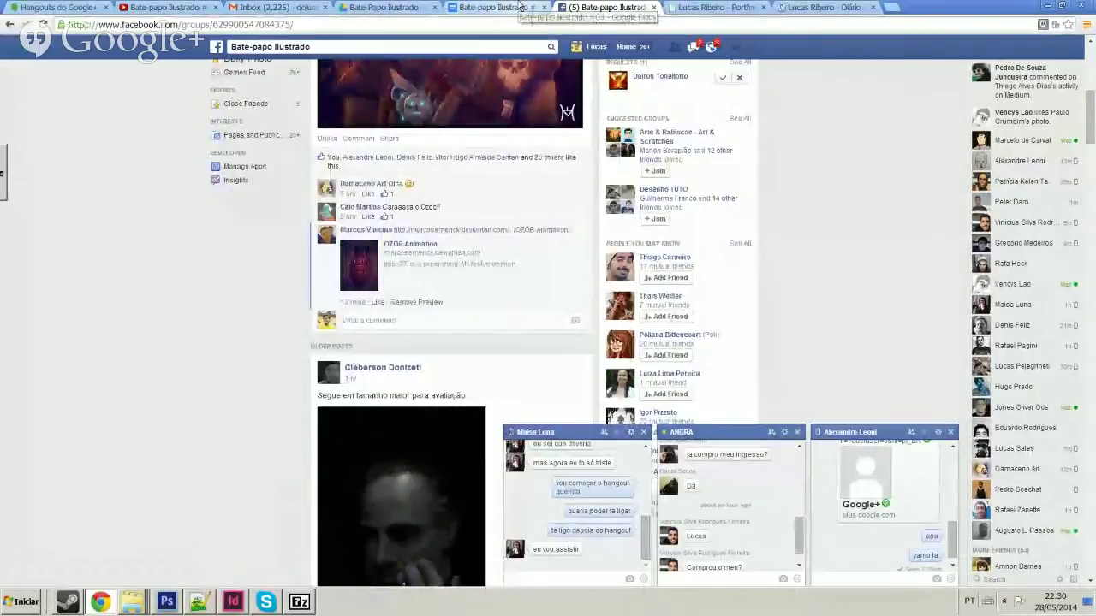
click(420, 247)
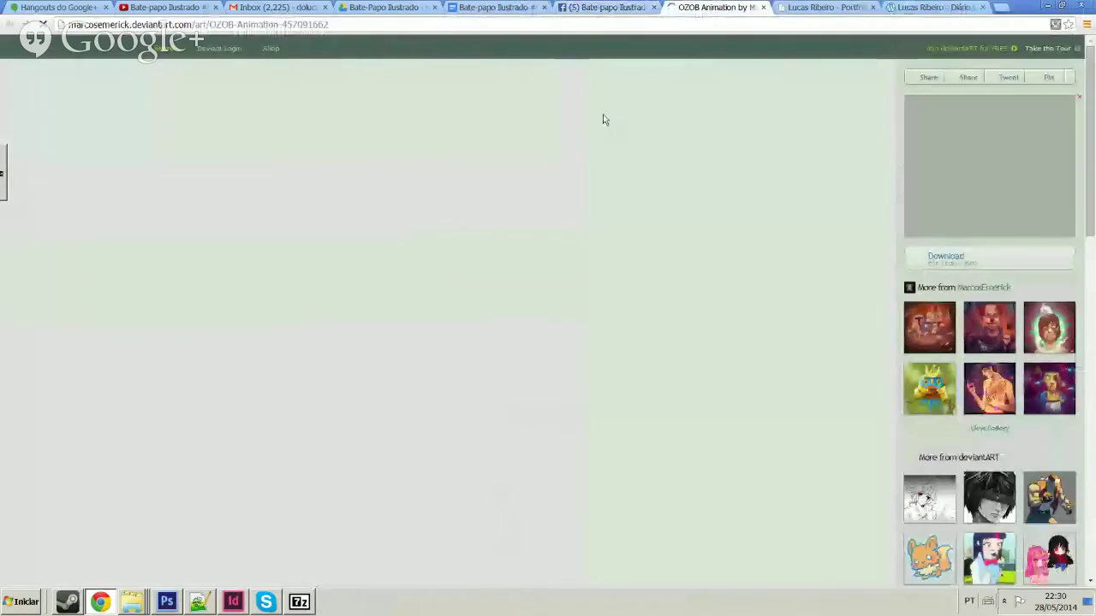
scroll(215, 106, down, 2)
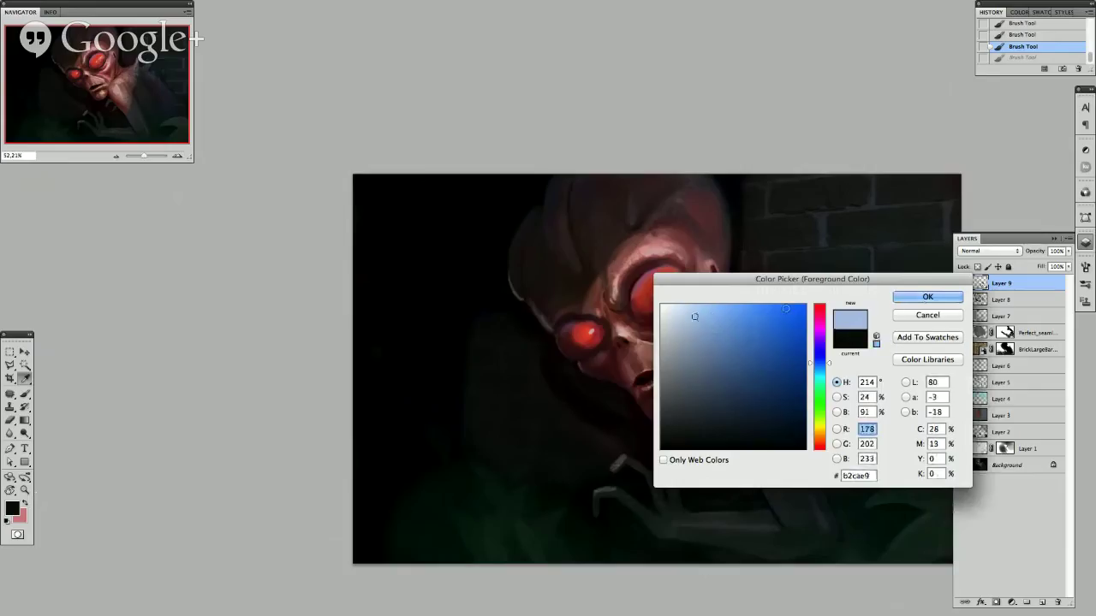
Confirm the pale blue colour, add new Layer 10, and set brush spacing to 1%.
click(927, 297)
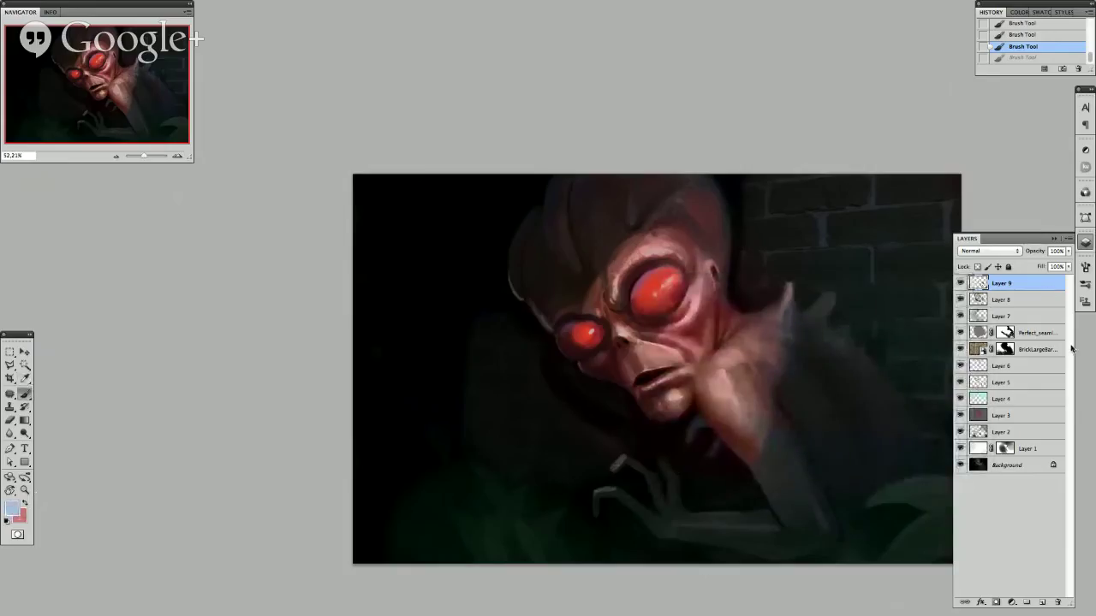
click(1042, 603)
click(1084, 284)
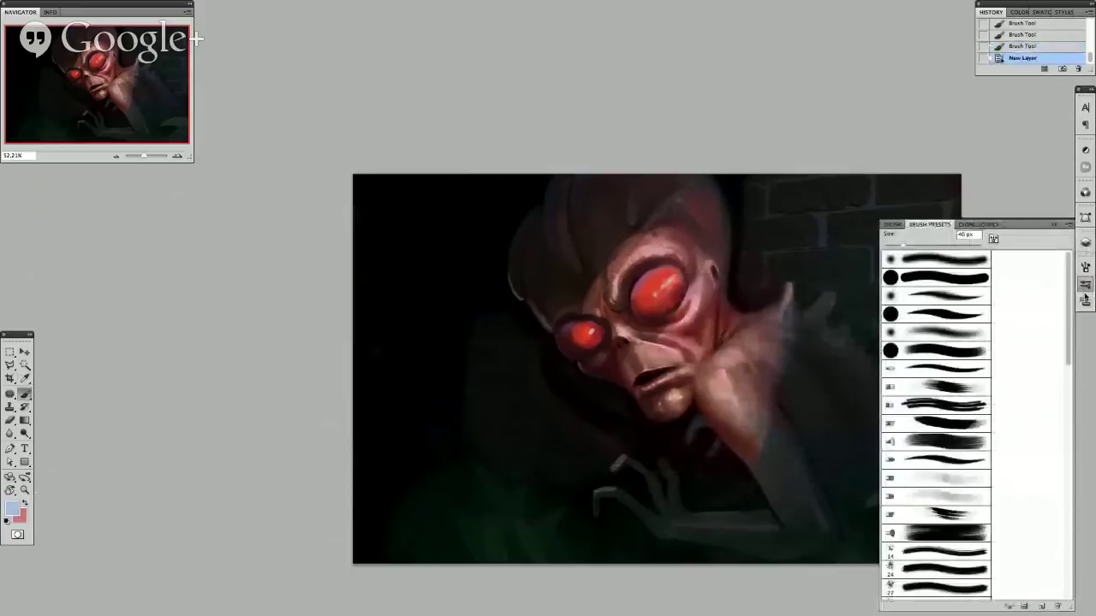
click(1085, 267)
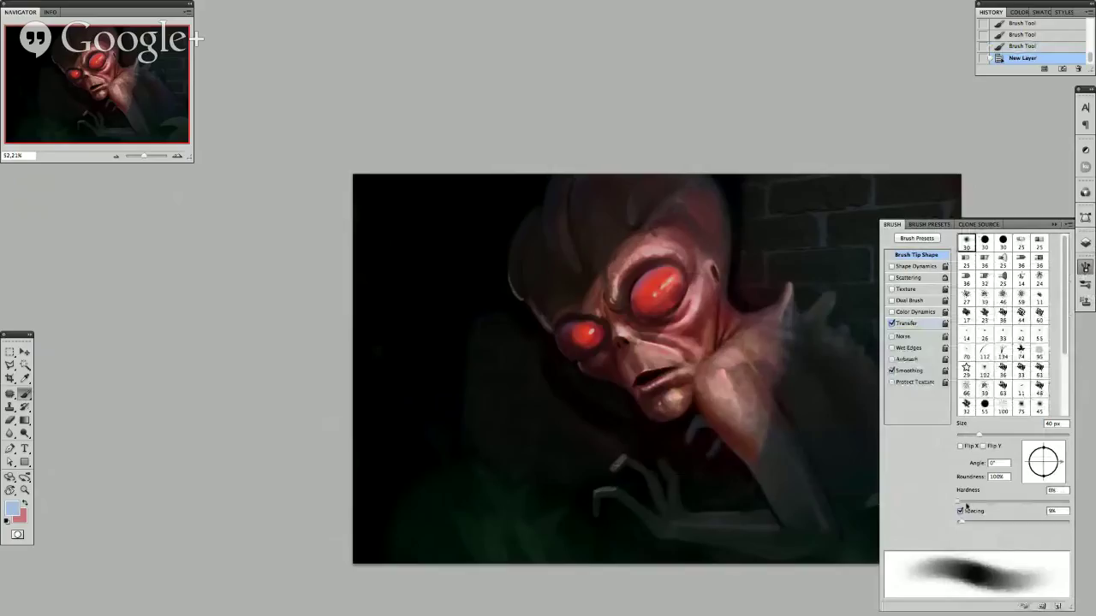
drag(955, 525, 962, 526)
Paint a large bluish glow over the dark left side and trim part of it with a rectangular selection.
click(1085, 243)
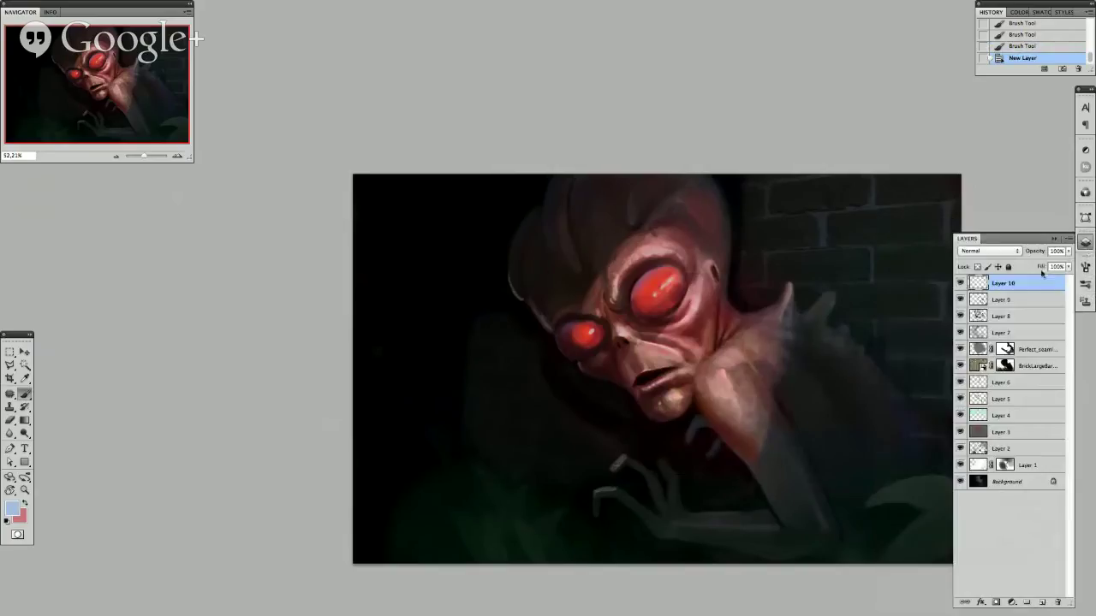
click(794, 157)
key(bracketright)
key(bracketright)
key(bracketright)
key(bracketright)
key(bracketright)
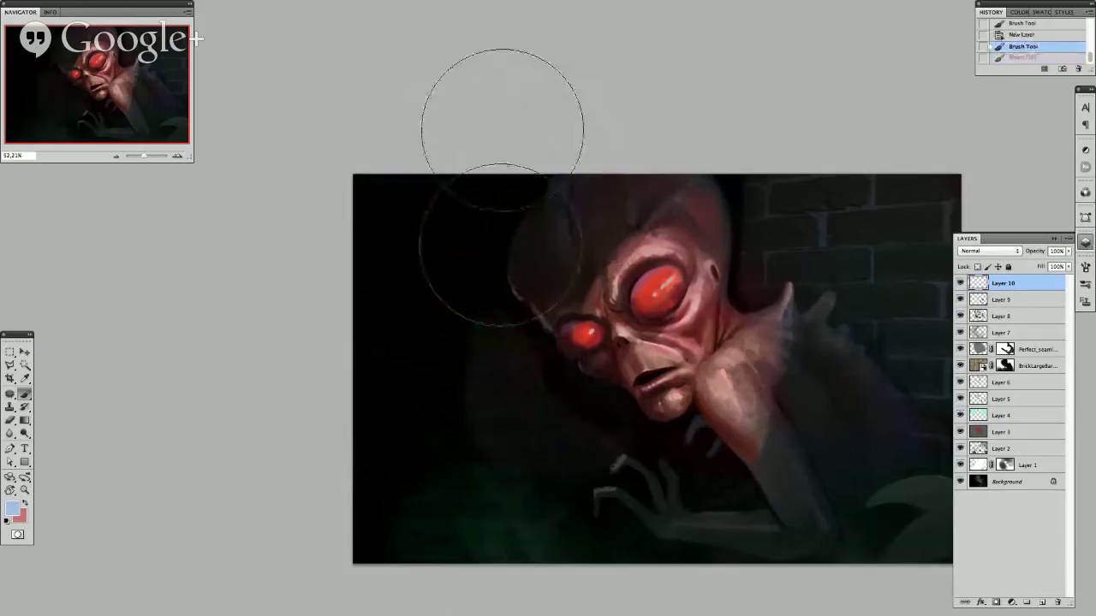
drag(501, 244, 445, 376)
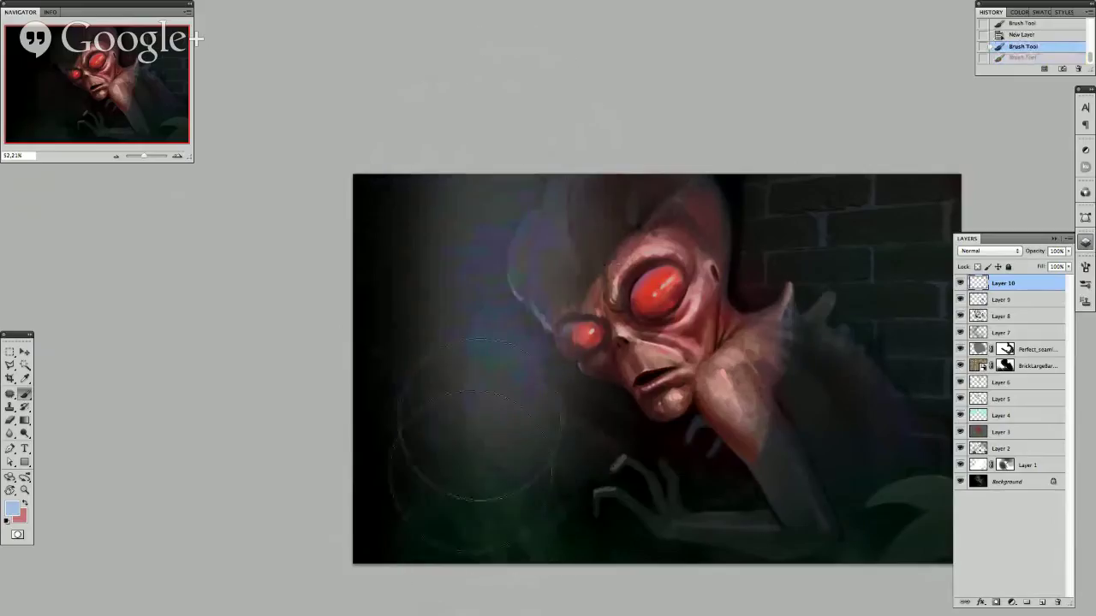
mouse_move(470, 145)
mouse_down()
mouse_move(487, 390)
mouse_move(518, 339)
mouse_up()
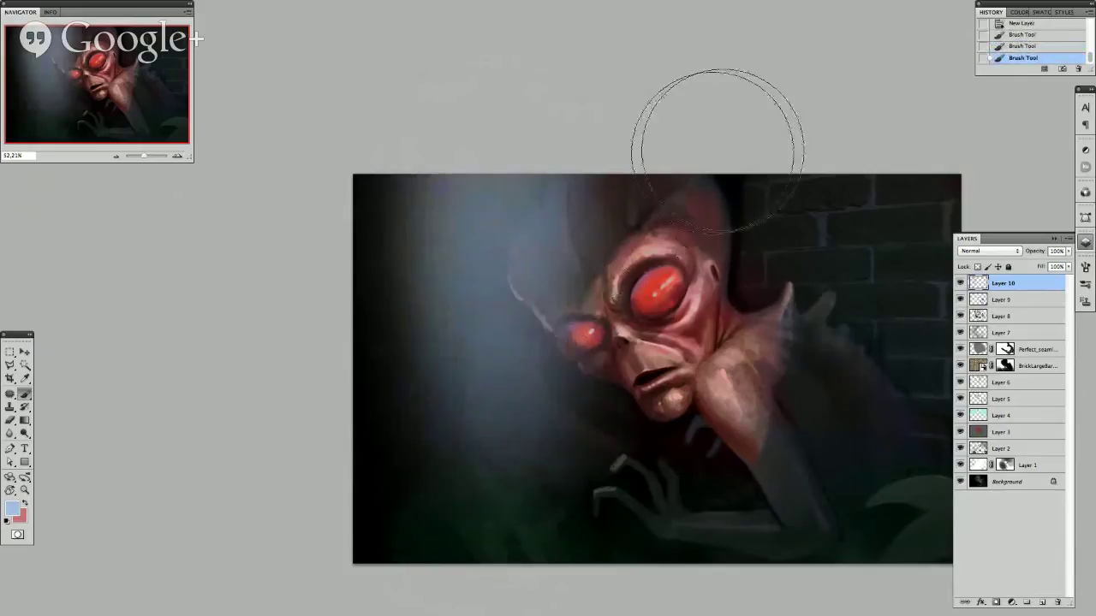
key(m)
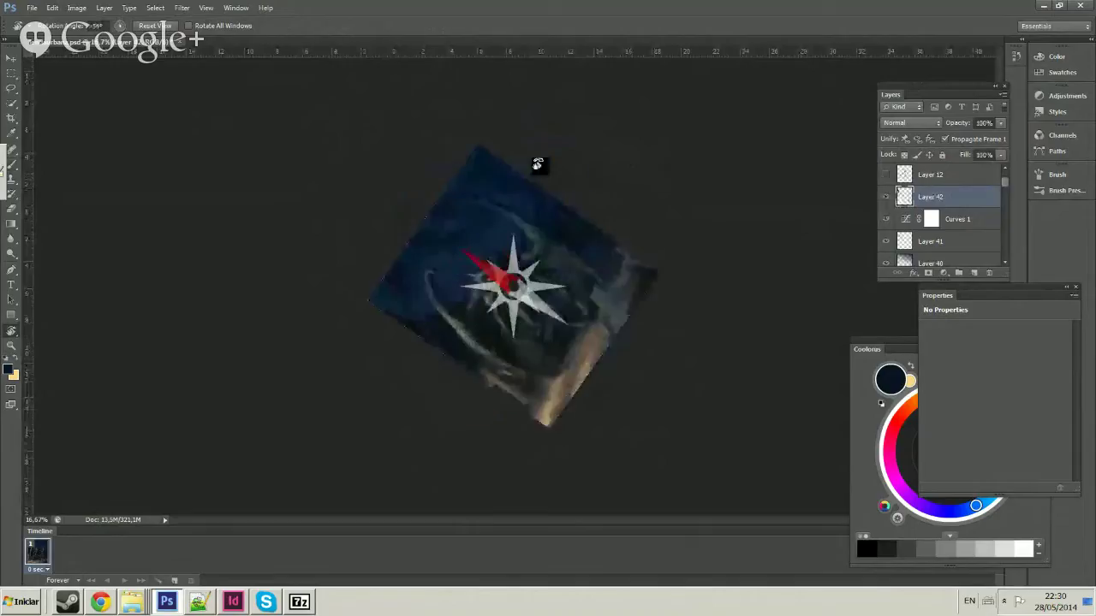
drag(536, 162, 546, 182)
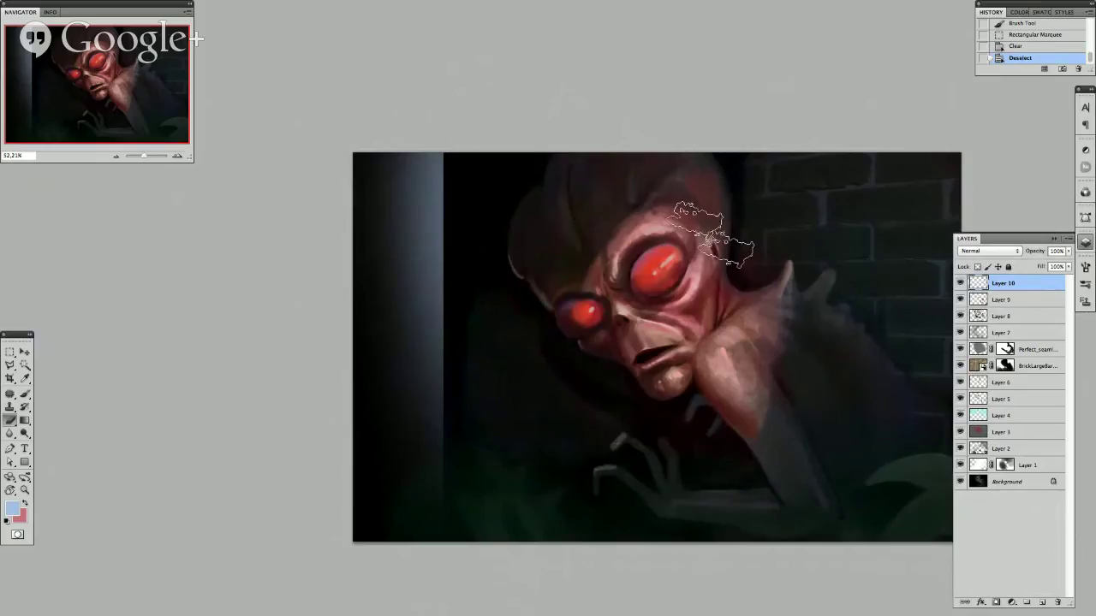
key(ctrl+d)
Add a layer mask to Layer 10, reset colours to black and white, and shrink the brush.
click(995, 602)
key(d)
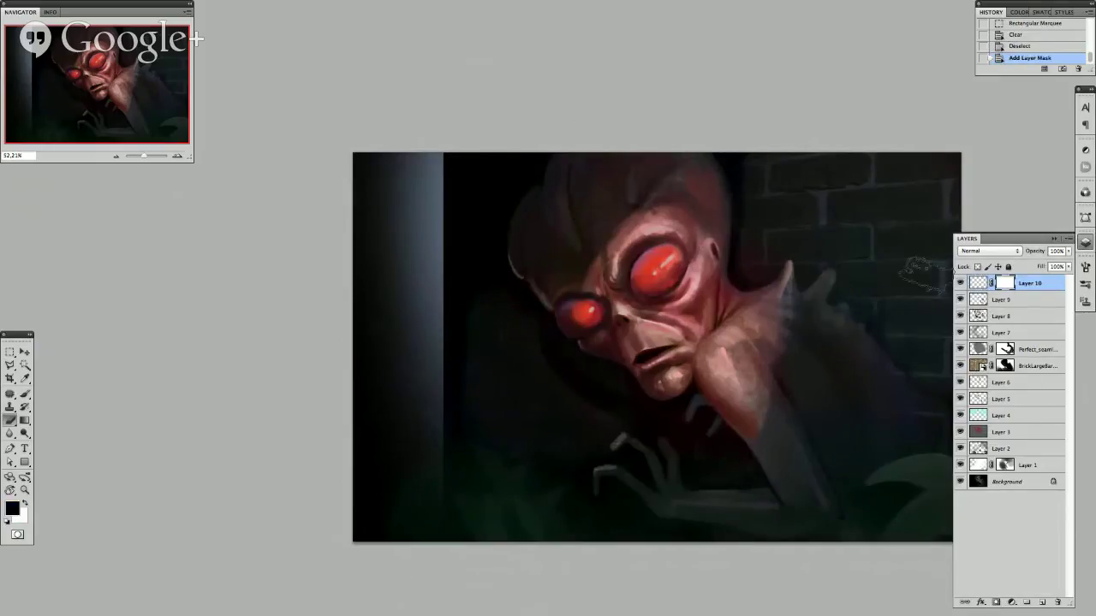
key(b)
key(bracketleft)
key(bracketleft)
key(bracketleft)
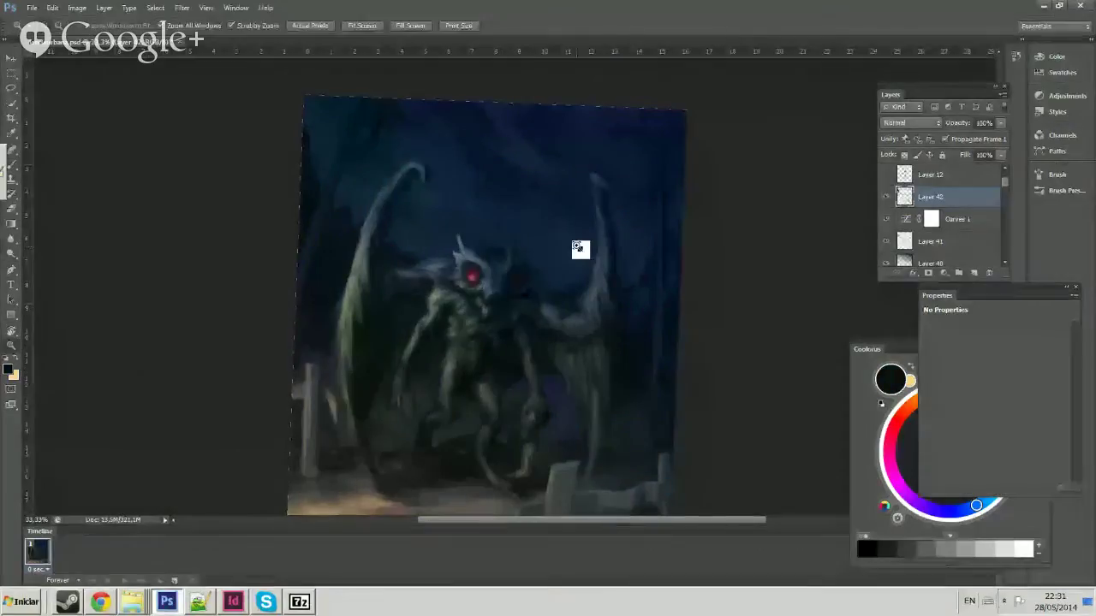
Paint fur strokes along the monster's cape edges and shade its legs with a slightly smaller brush.
scroll(562, 249, down, 2)
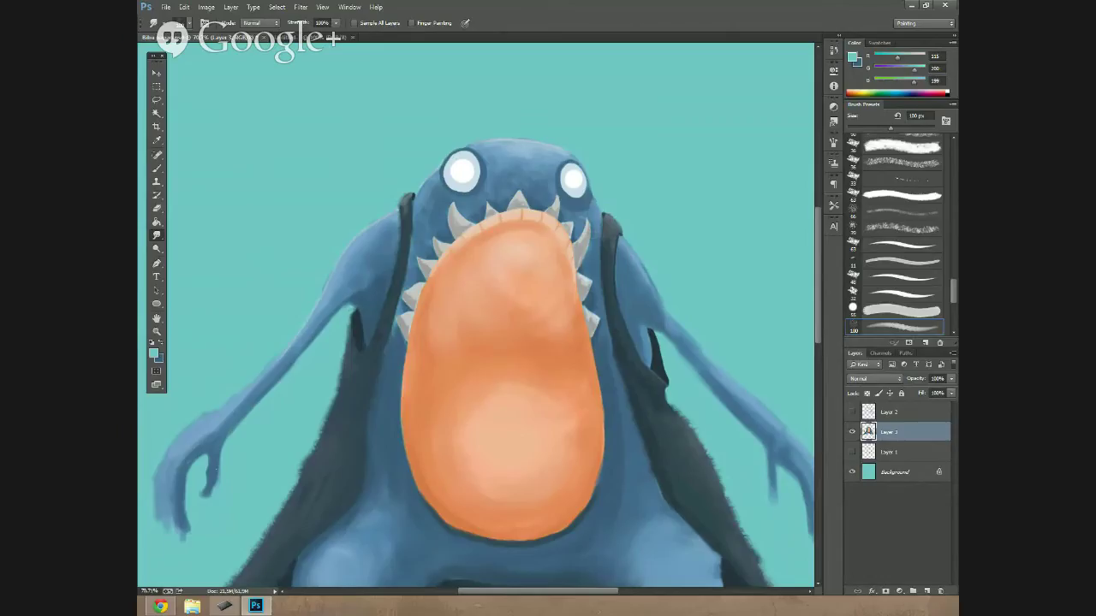
key(bracketleft)
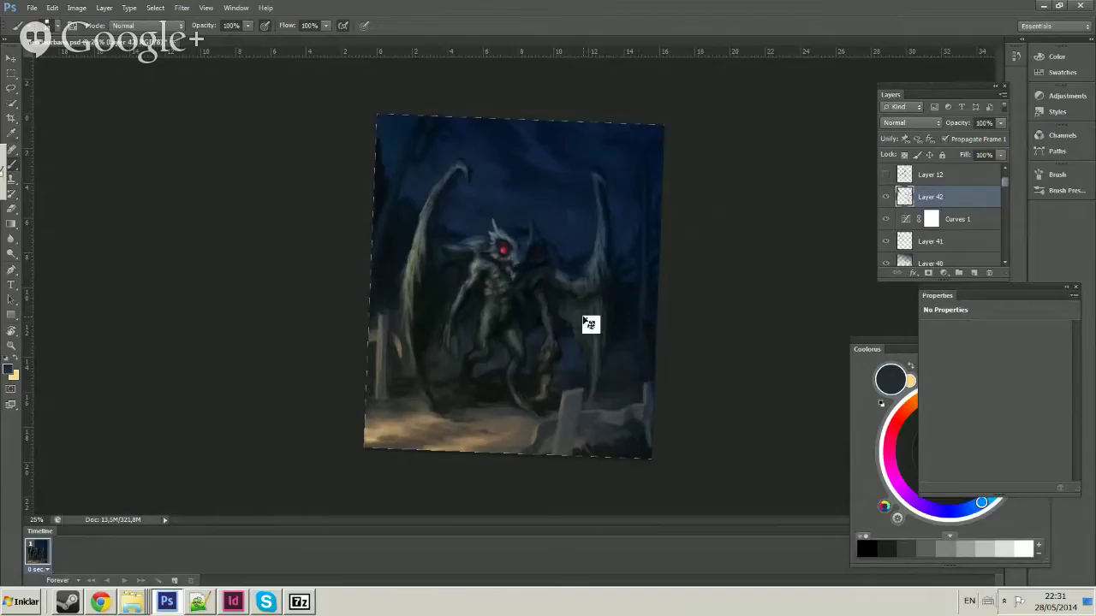
right_click(589, 320)
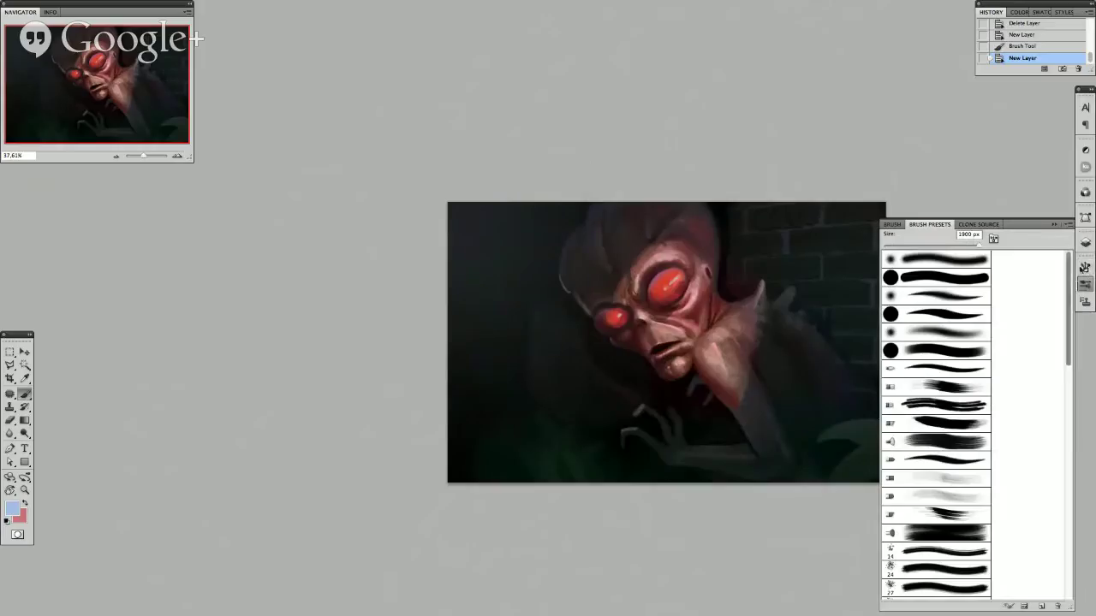
Sample the dark shadow colour, shrink the brush, and begin painting on the new alien layer.
click(1085, 268)
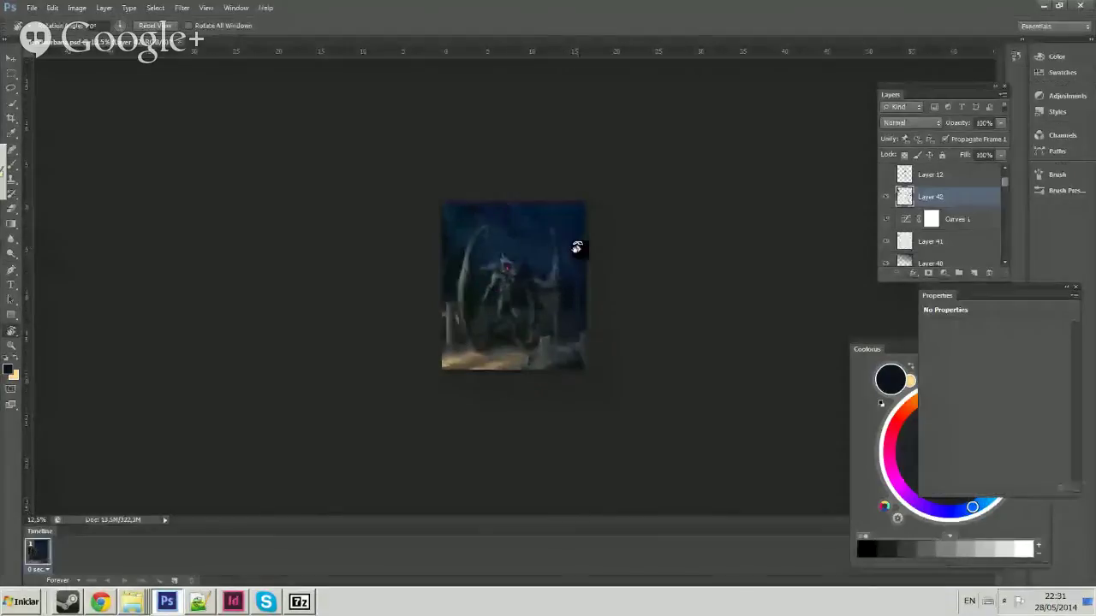
drag(570, 245, 565, 274)
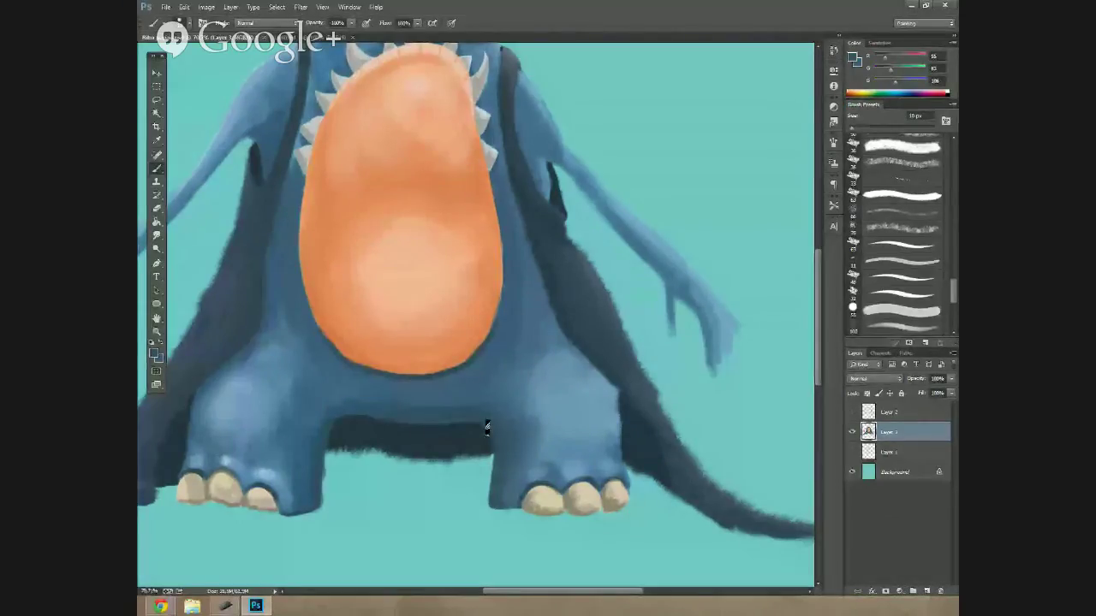
alt+click(461, 428)
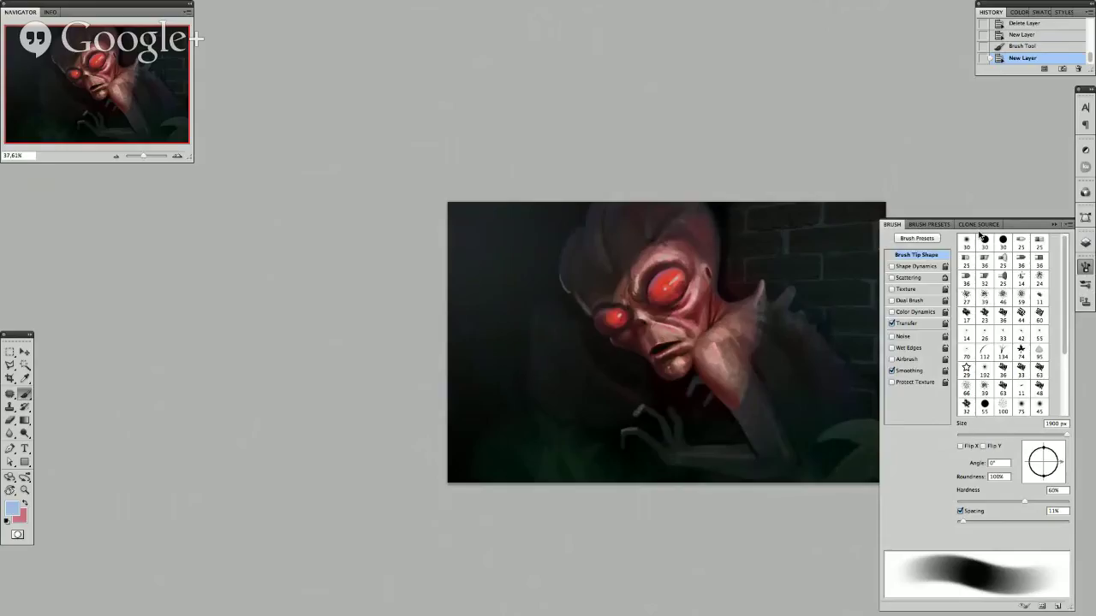
click(1084, 244)
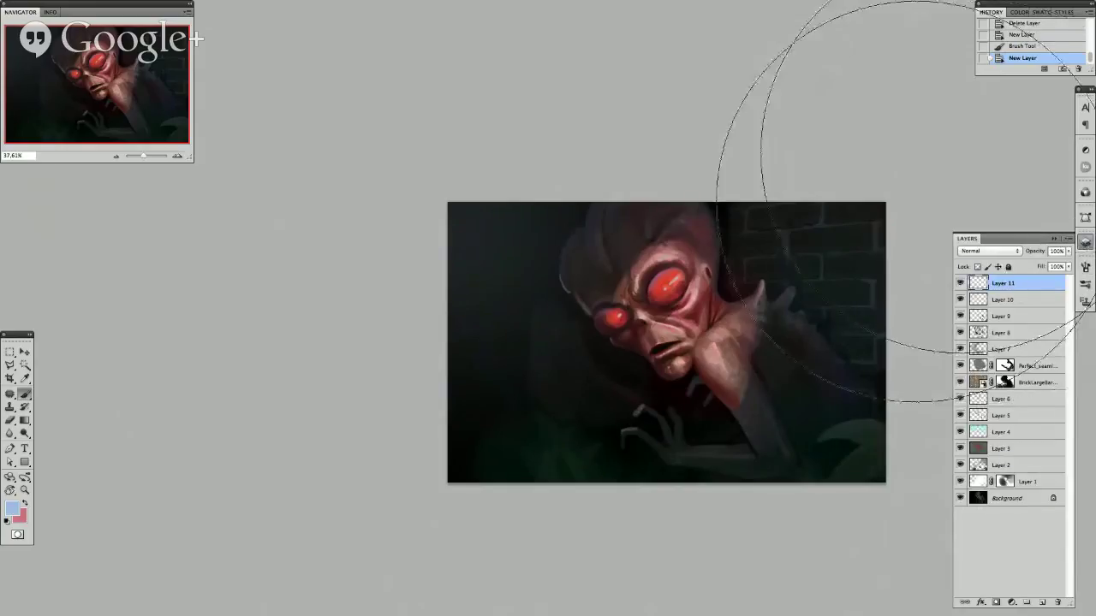
key(bracketleft)
key(bracketleft)
key(bracketleft)
key(bracketleft)
key(bracketleft)
key(bracketleft)
key(bracketleft)
key(bracketleft)
click(193, 306)
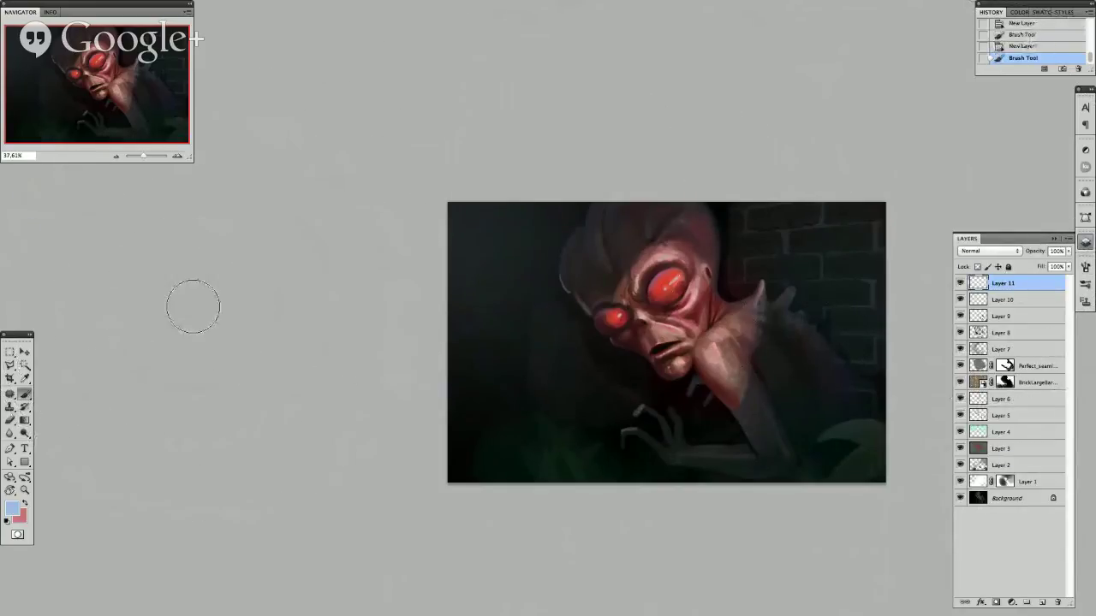
Zoom and straighten the view, then dab lighter highlights around the alien's nose, face and neck.
drag(549, 305, 779, 368)
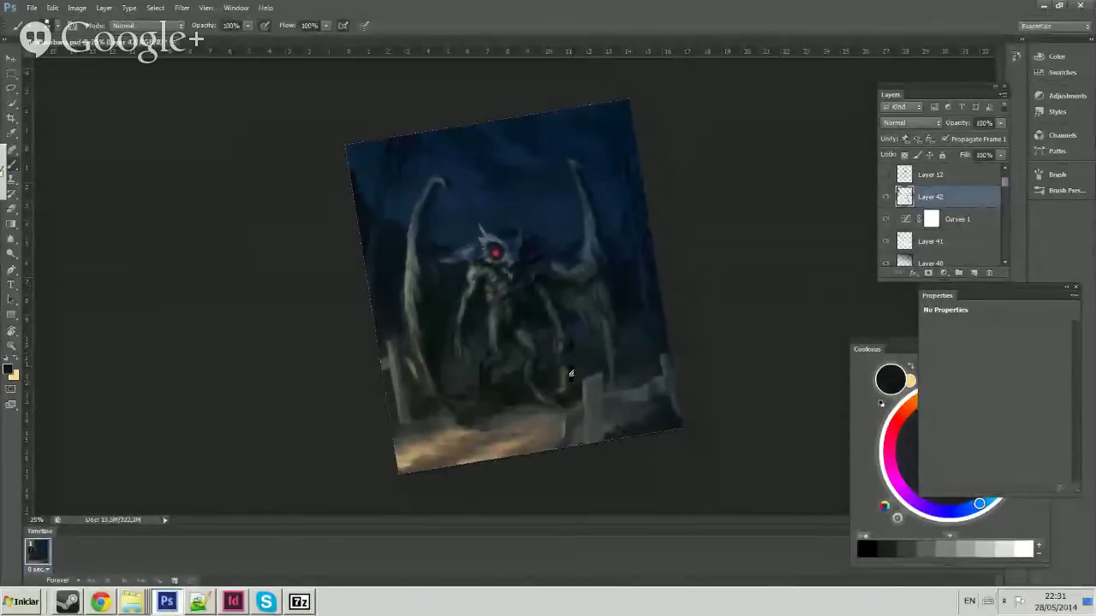
key(ctrl+minus)
key(ctrl+plus)
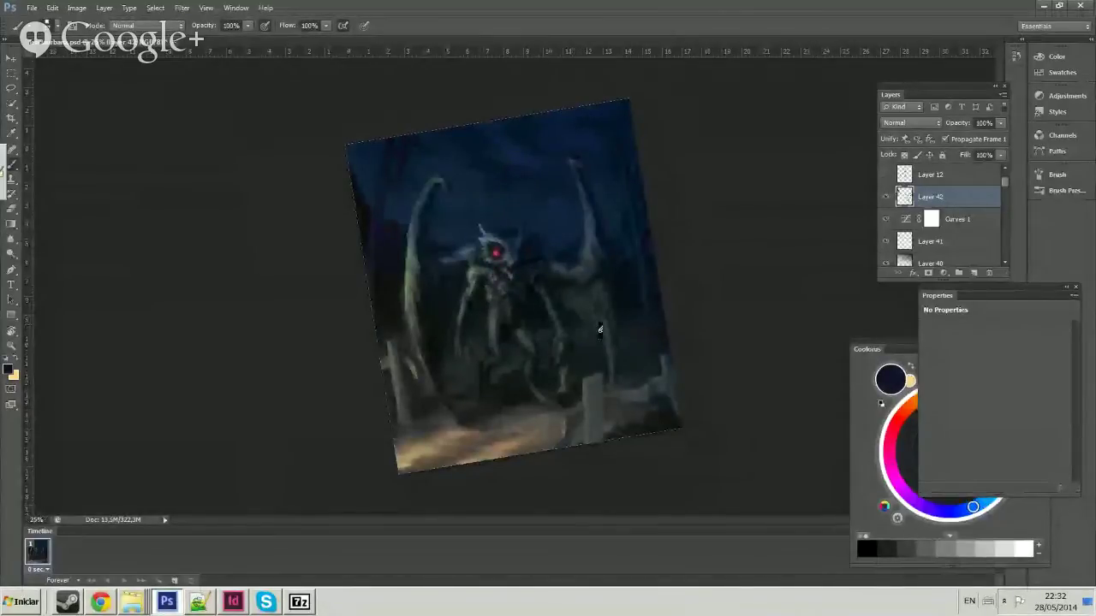
key(ctrl+minus)
key(ctrl+minus)
key(ctrl+minus)
key(r)
drag(633, 221, 630, 215)
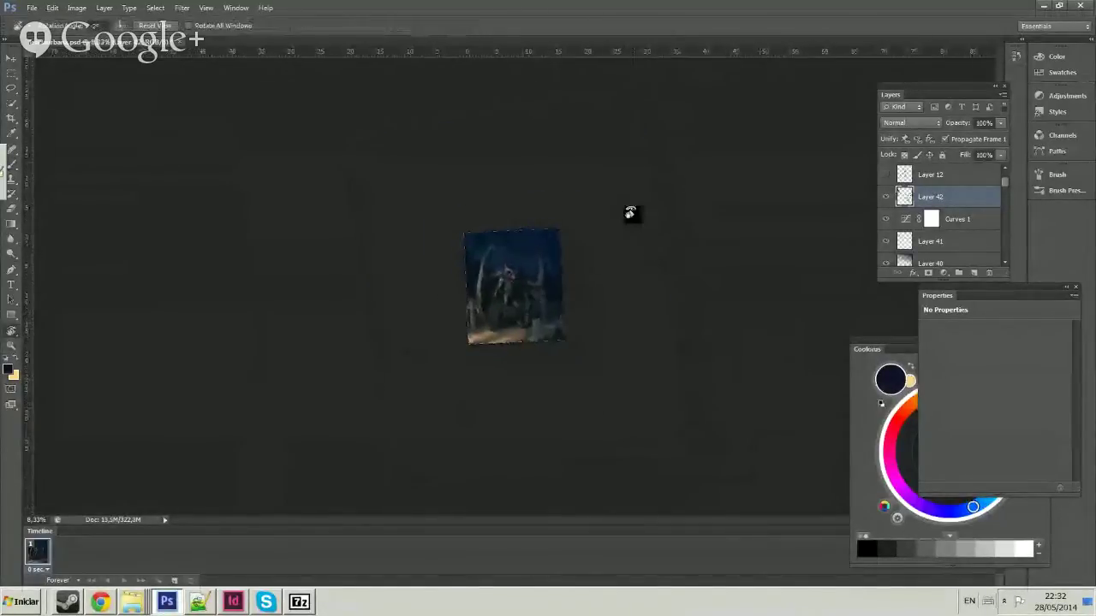
key(ctrl+plus)
key(ctrl+plus)
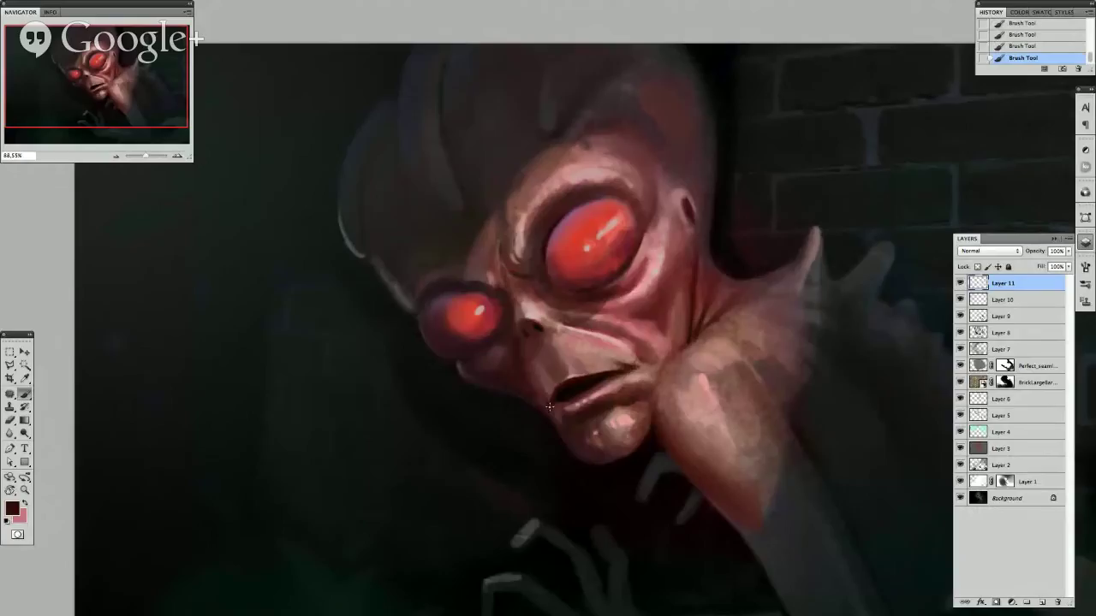
click(507, 336)
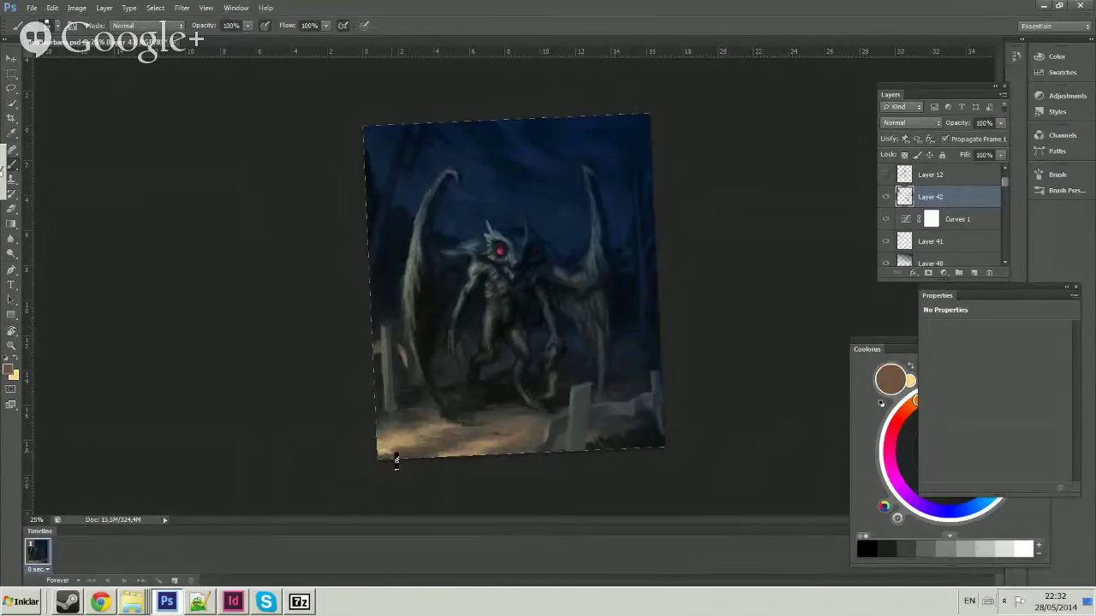
click(428, 435)
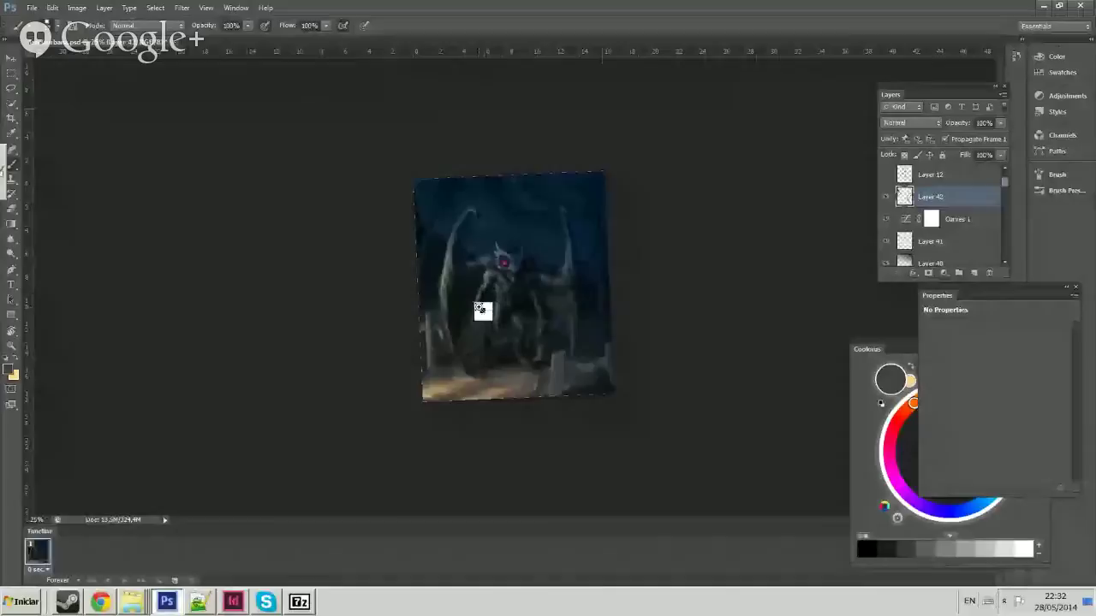
scroll(482, 311, up, 3)
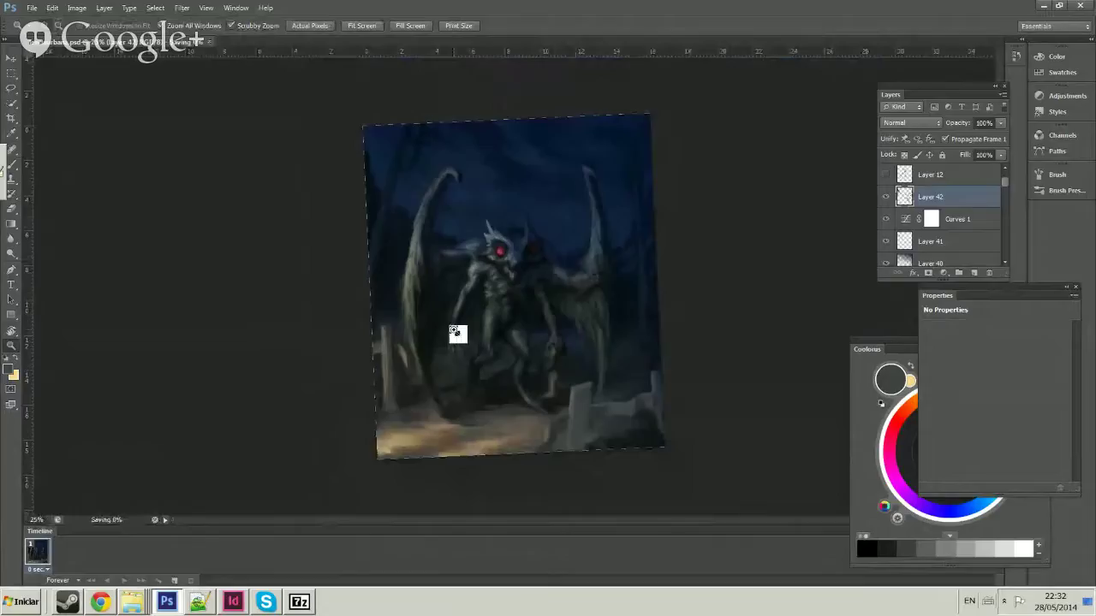
Pick a darker blue paint colour and reduce the brush size to 39 px.
scroll(455, 330, up, 1)
right_click(519, 267)
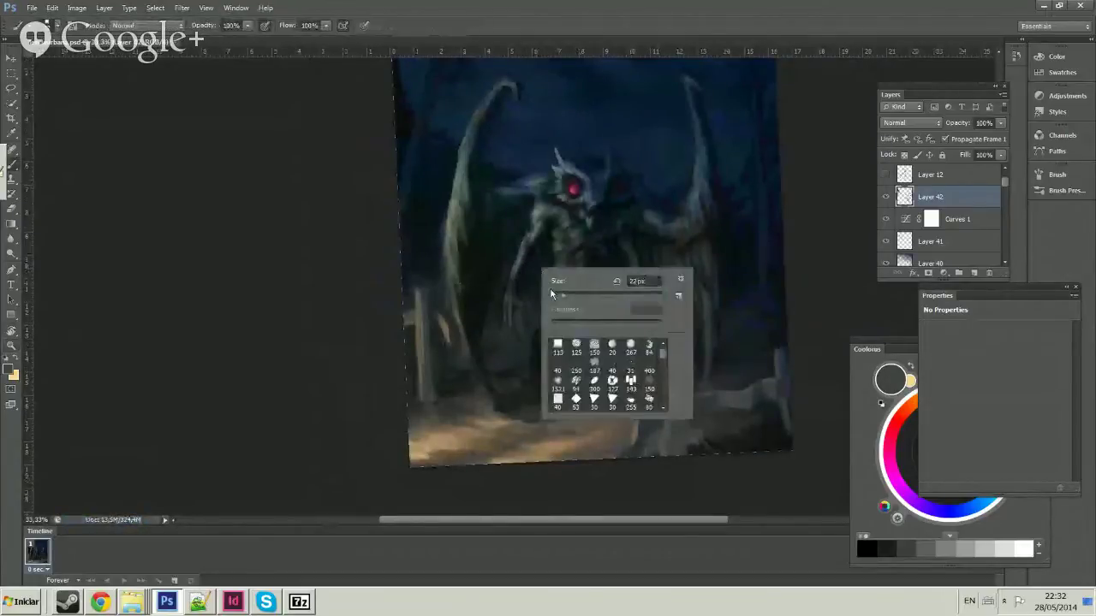
drag(633, 280, 663, 281)
key(Return)
alt+click(512, 280)
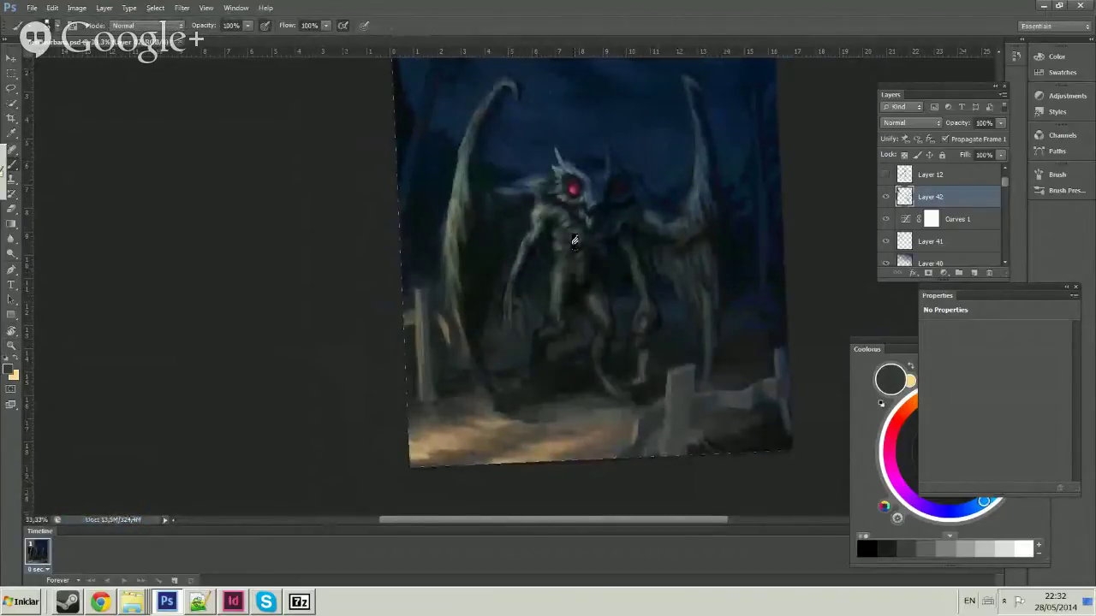
scroll(653, 211, down, 1)
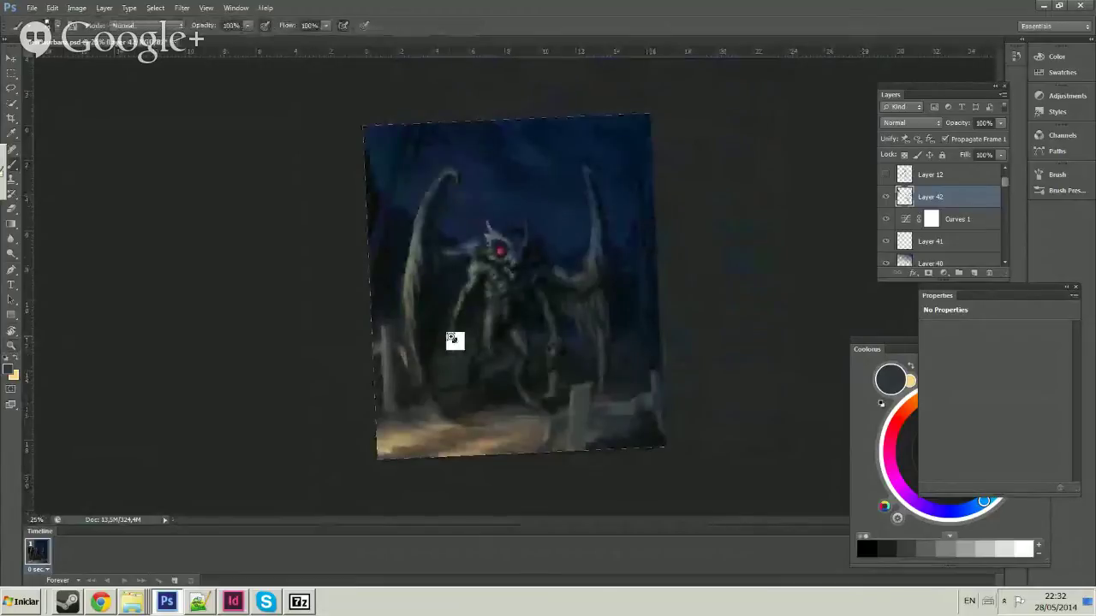
scroll(466, 321, up, 2)
scroll(469, 307, up, 1)
right_click(580, 284)
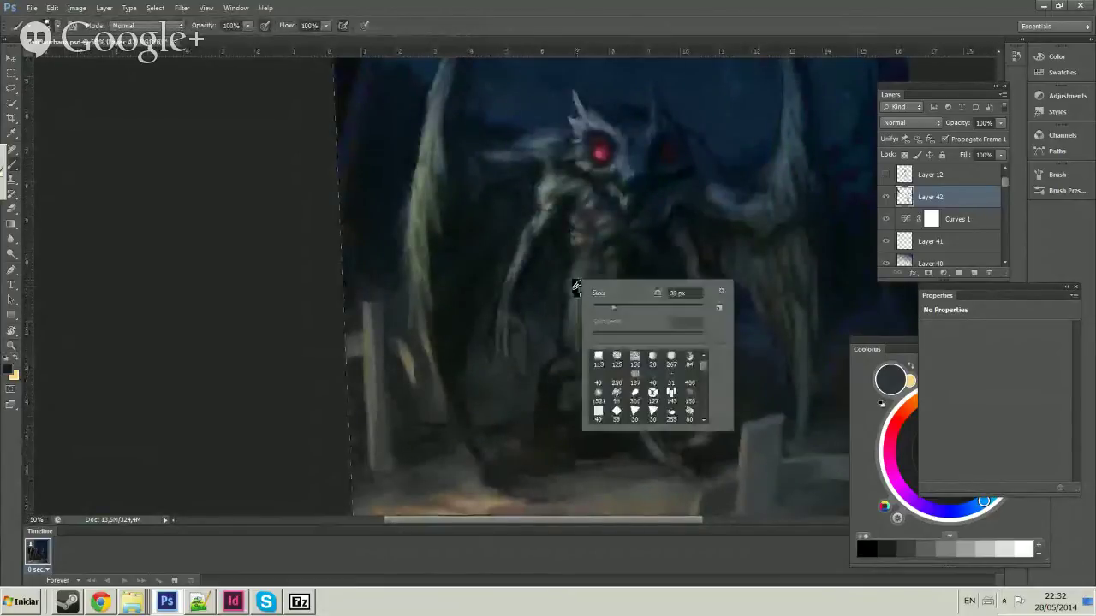
drag(650, 304, 605, 305)
click(534, 300)
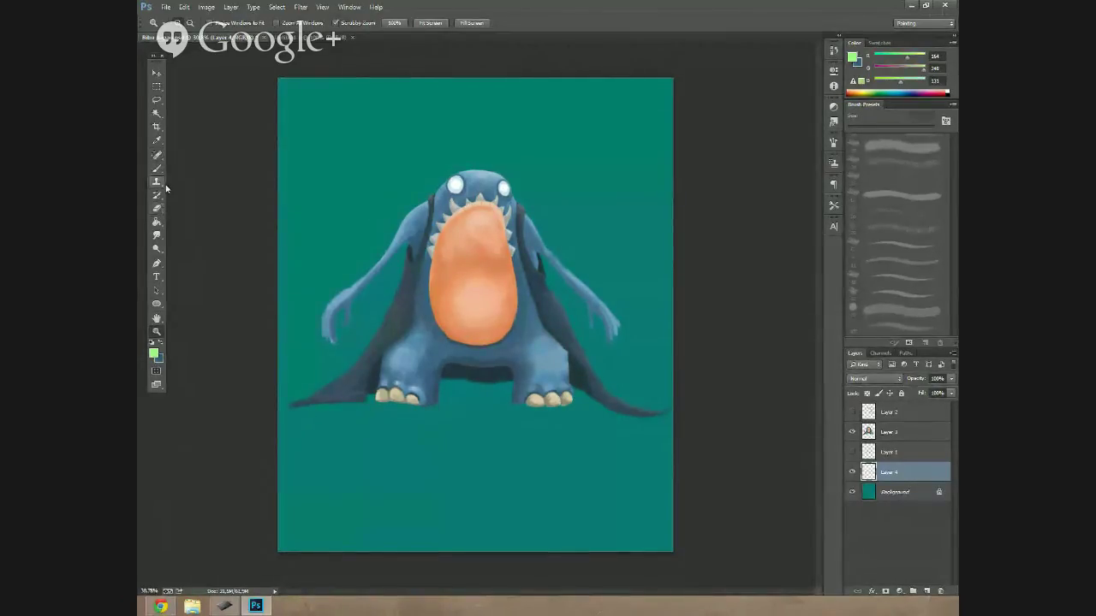
Rotate and zoom the winged creature view, then shade it with the brush at 34% opacity.
click(158, 157)
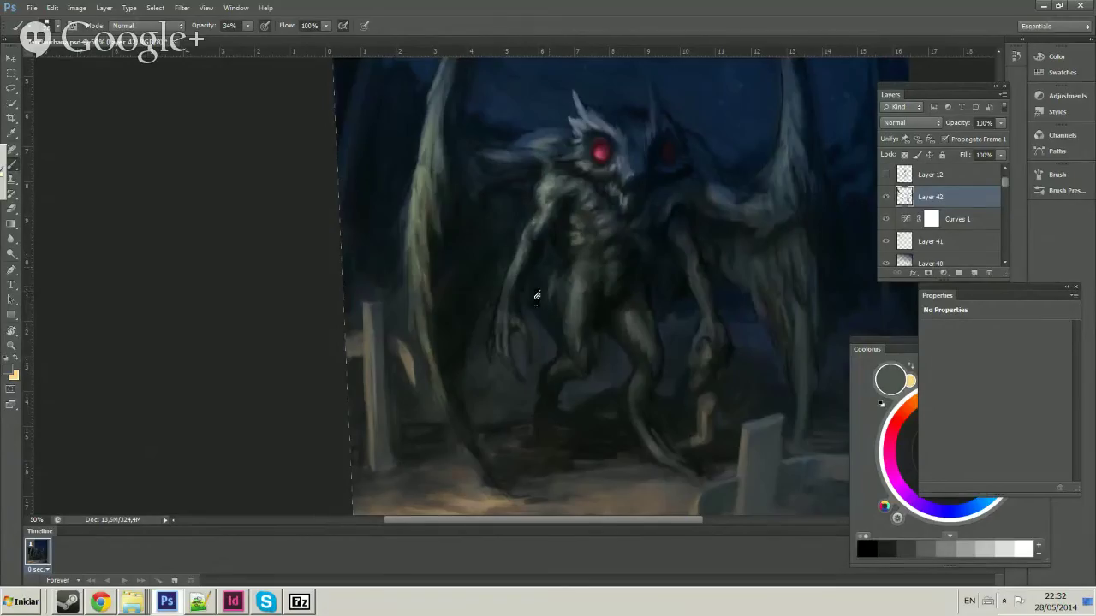
key(ctrl+minus)
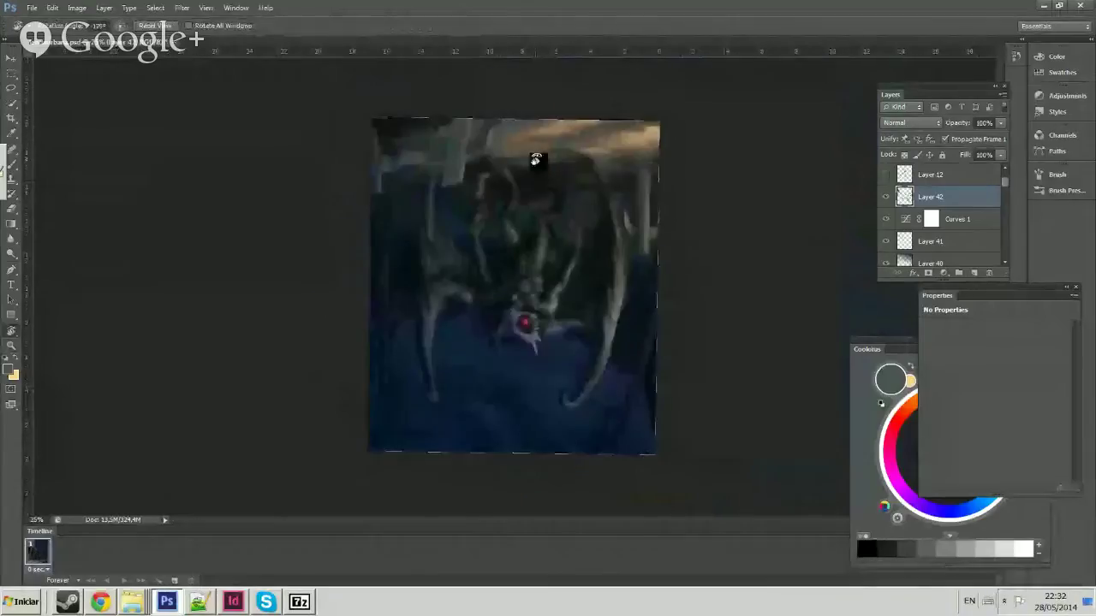
drag(535, 151, 504, 345)
key(ctrl+plus)
key(b)
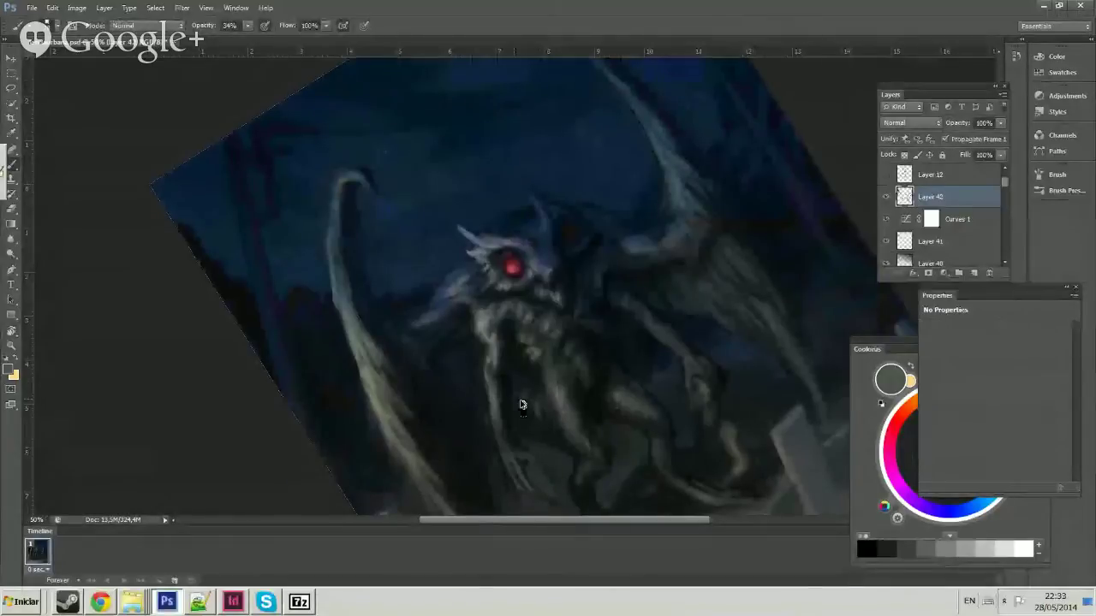
key(r)
key(ctrl+minus)
key(ctrl+minus)
key(ctrl+minus)
mouse_move(576, 392)
mouse_down()
mouse_move(594, 265)
mouse_move(577, 232)
mouse_move(560, 237)
mouse_move(571, 306)
mouse_move(587, 299)
mouse_up()
key(ctrl+plus)
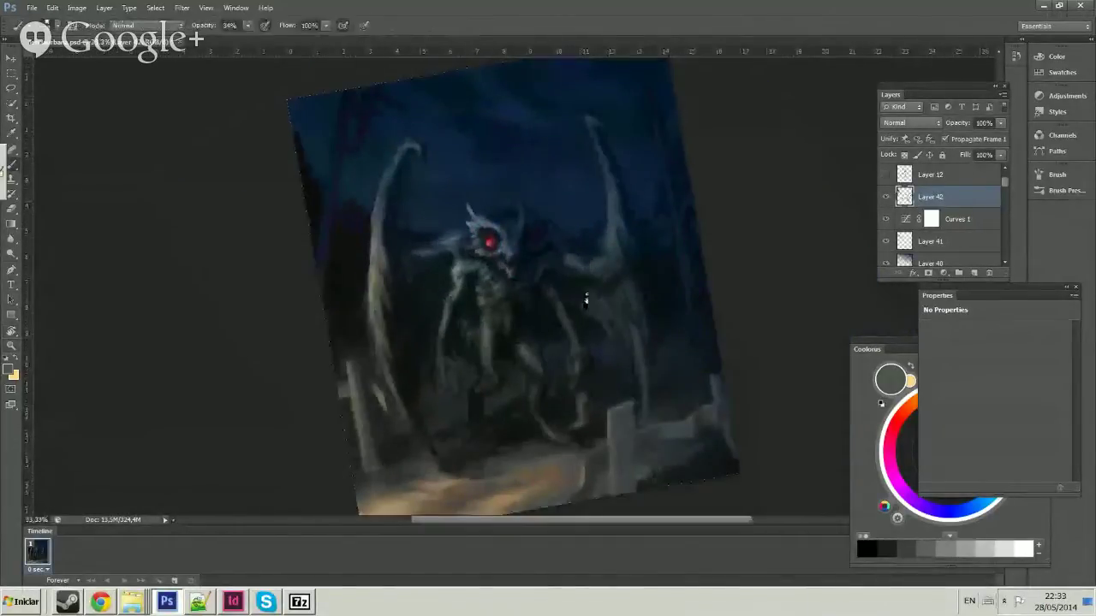
key(b)
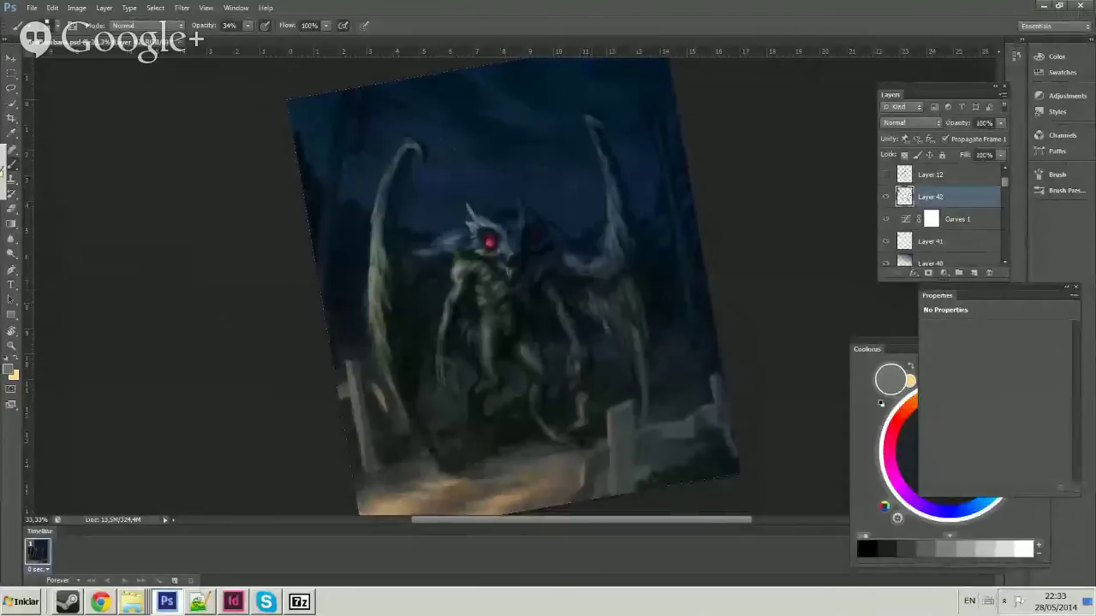
drag(582, 303, 551, 321)
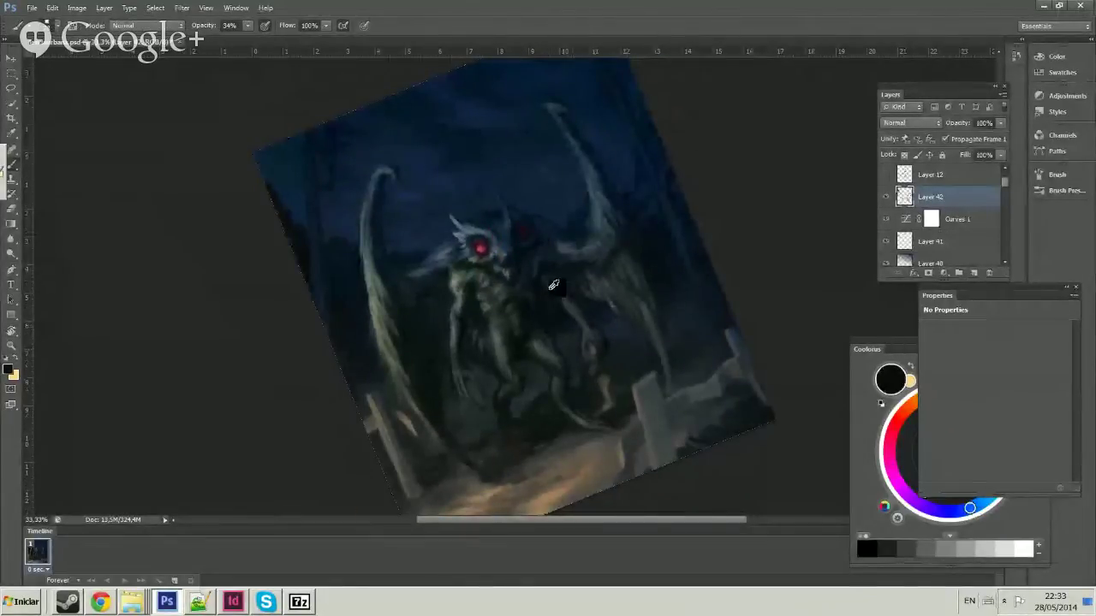
click(903, 451)
Drag a green Foreground to Transparent radial gradient glow behind the monster.
drag(903, 451, 912, 496)
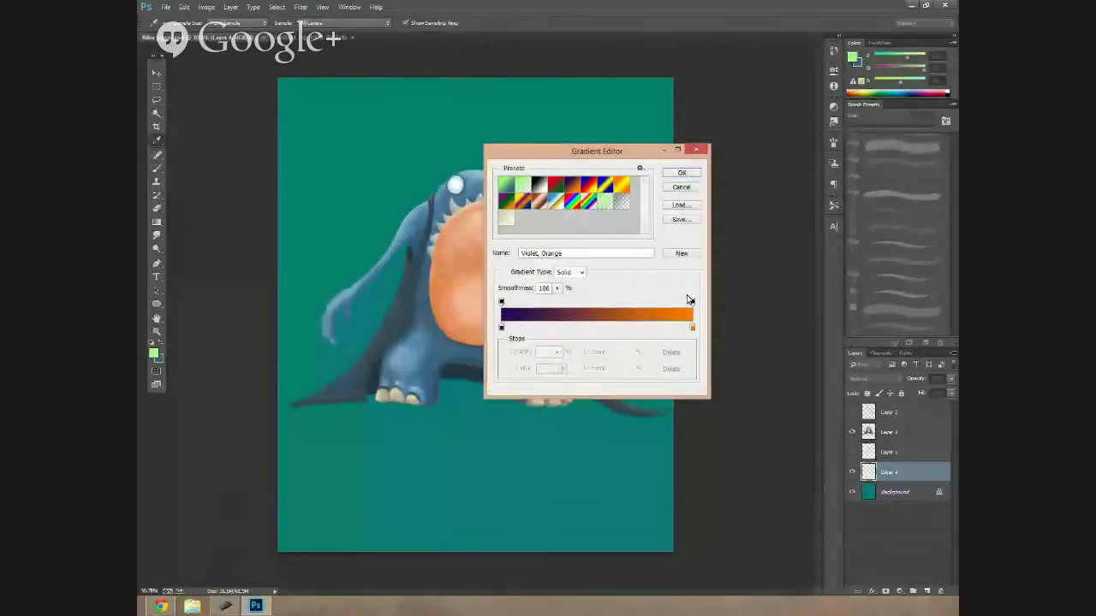
click(522, 185)
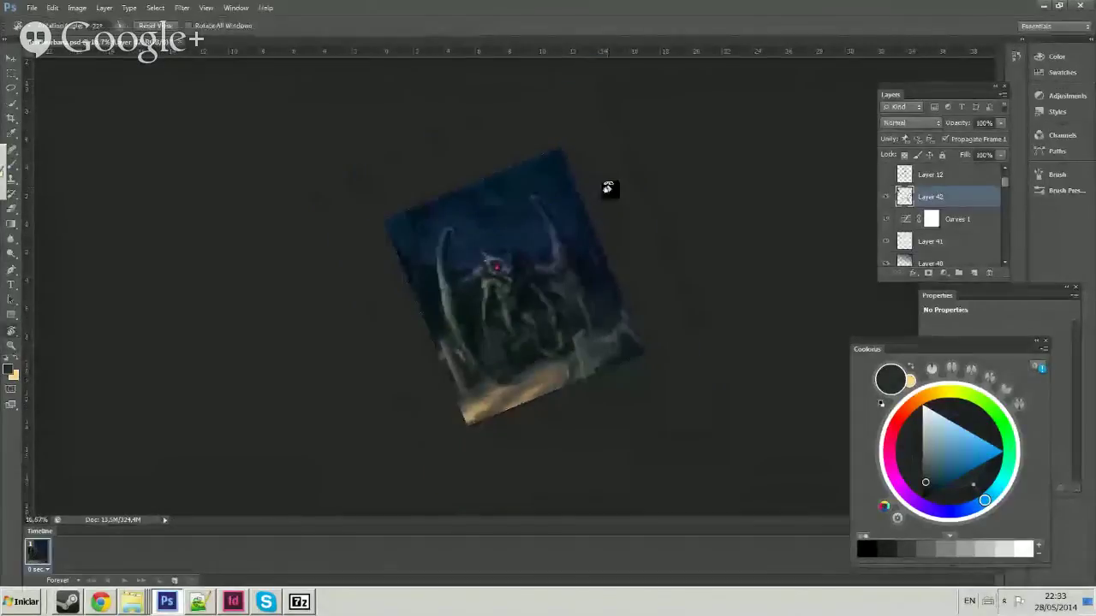
drag(609, 186, 641, 226)
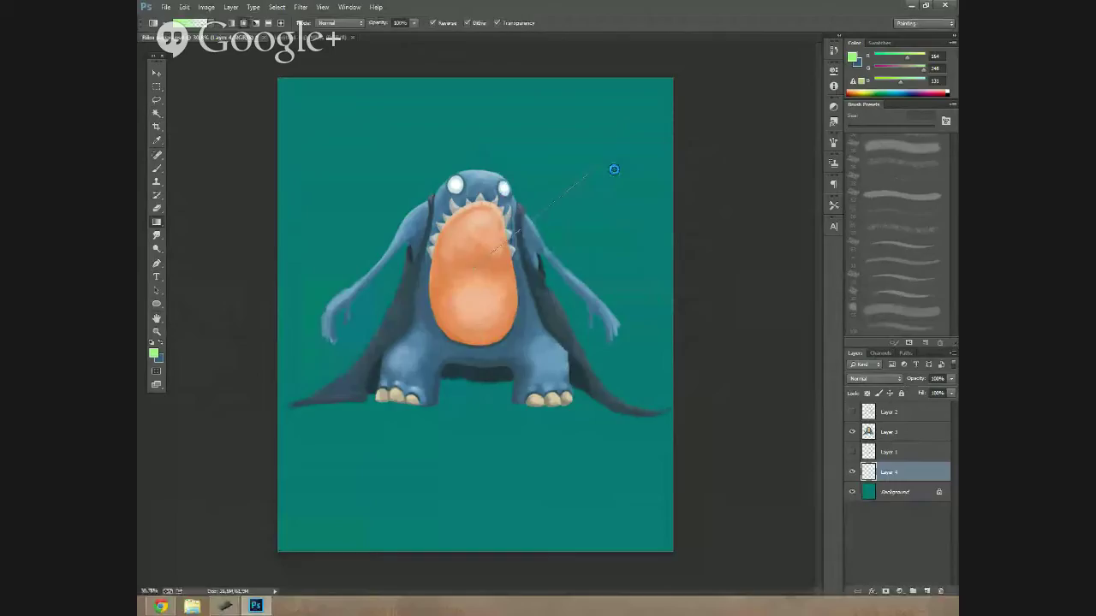
drag(614, 172, 613, 172)
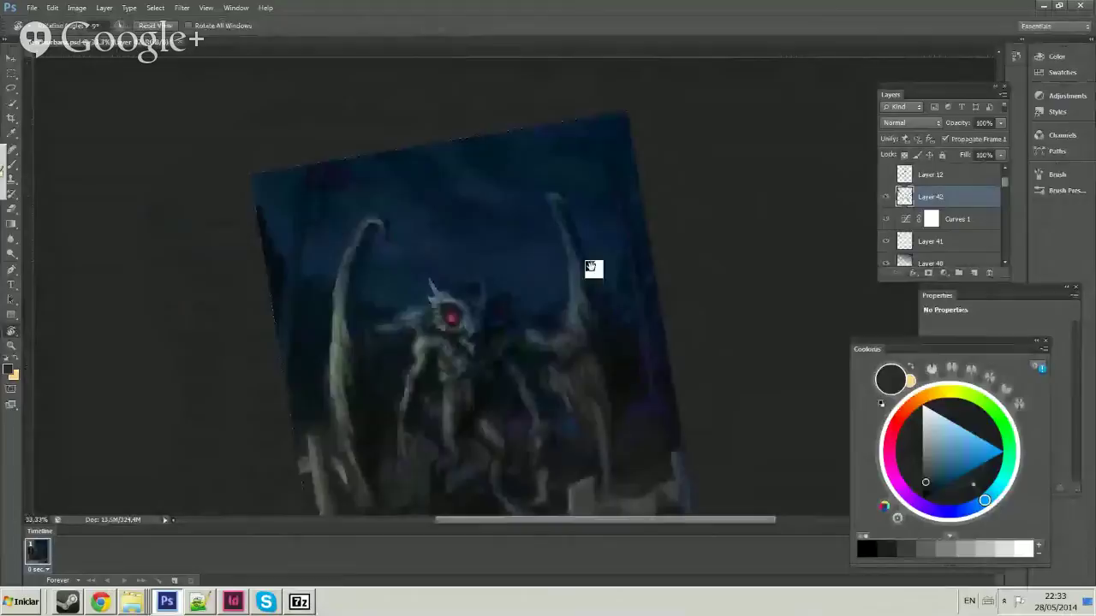
Rotate the view and sample colours from the creature's face, head and skin beside the ear.
drag(594, 264, 531, 252)
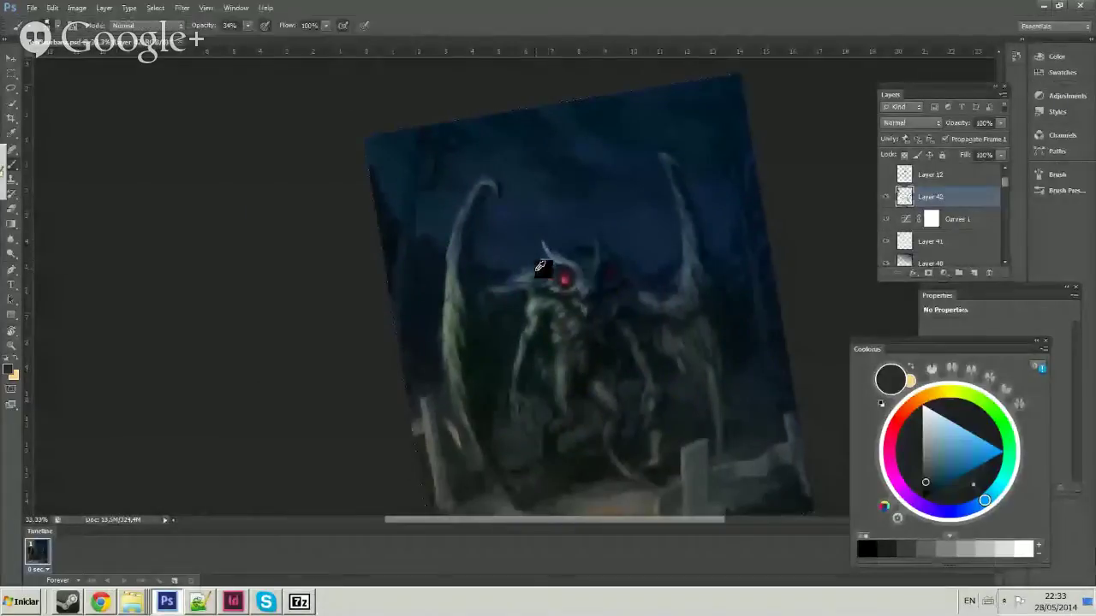
alt+click(526, 274)
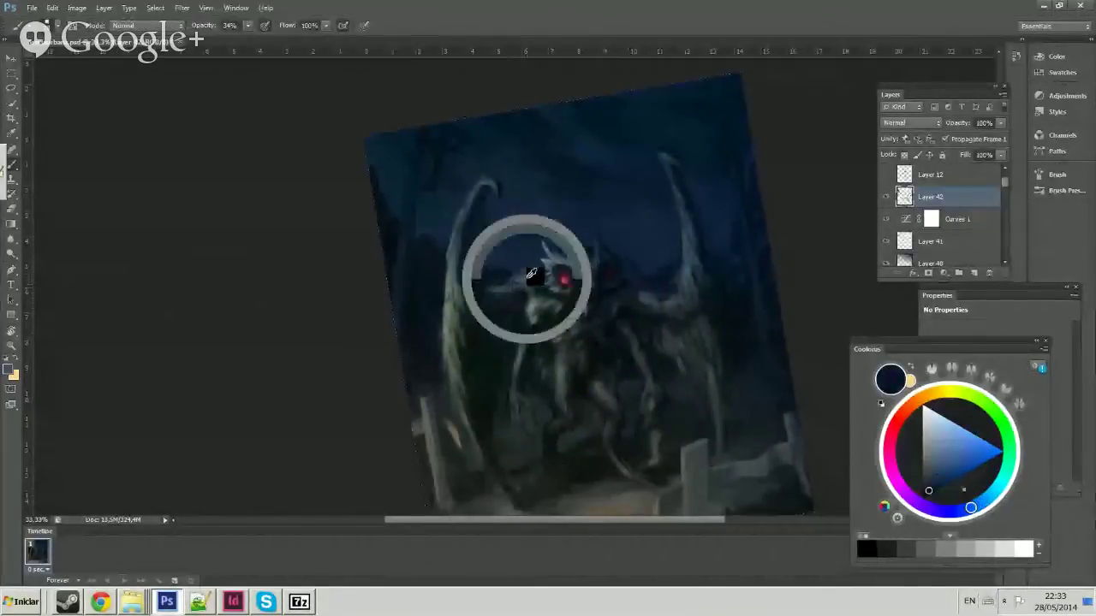
alt+click(580, 250)
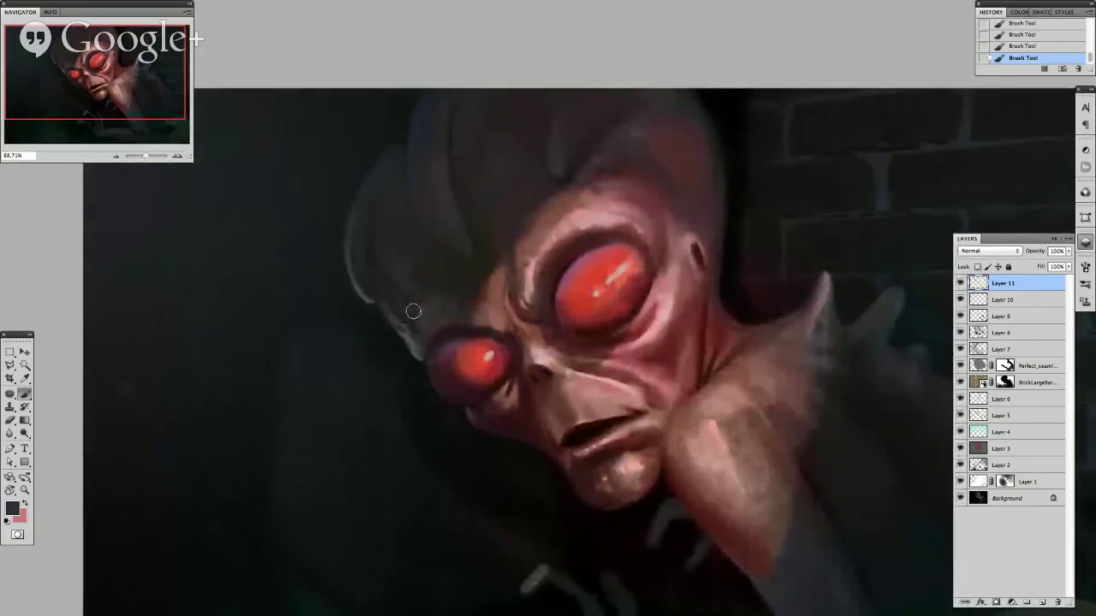
alt+click(402, 329)
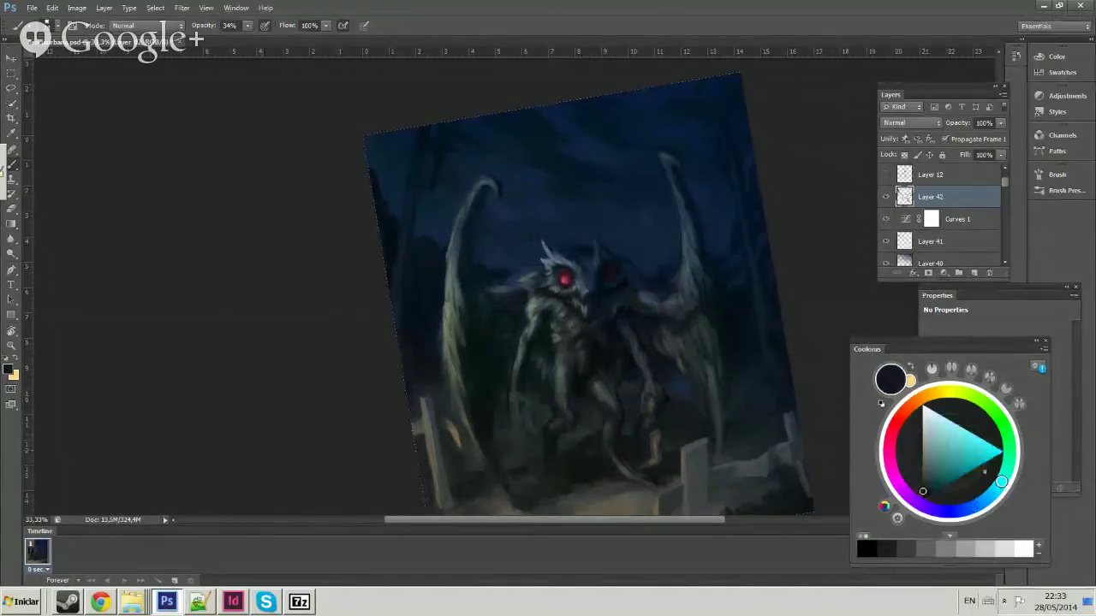
Choose a paler green at full opacity and brighten the glow left of the monster with a ~500 px brush.
key(0)
alt+click(556, 452)
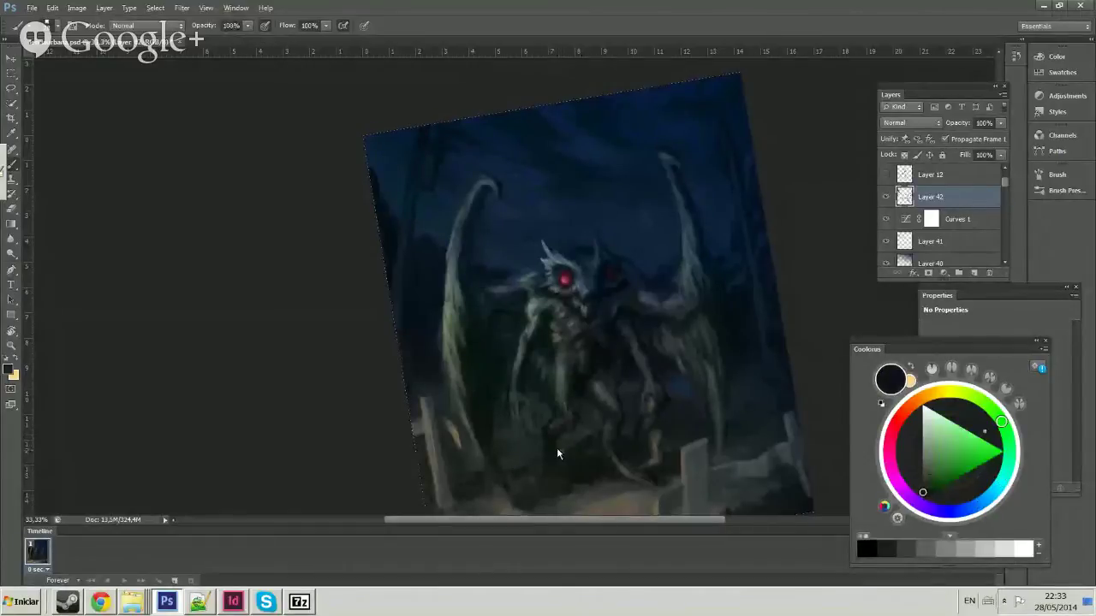
alt+click(557, 452)
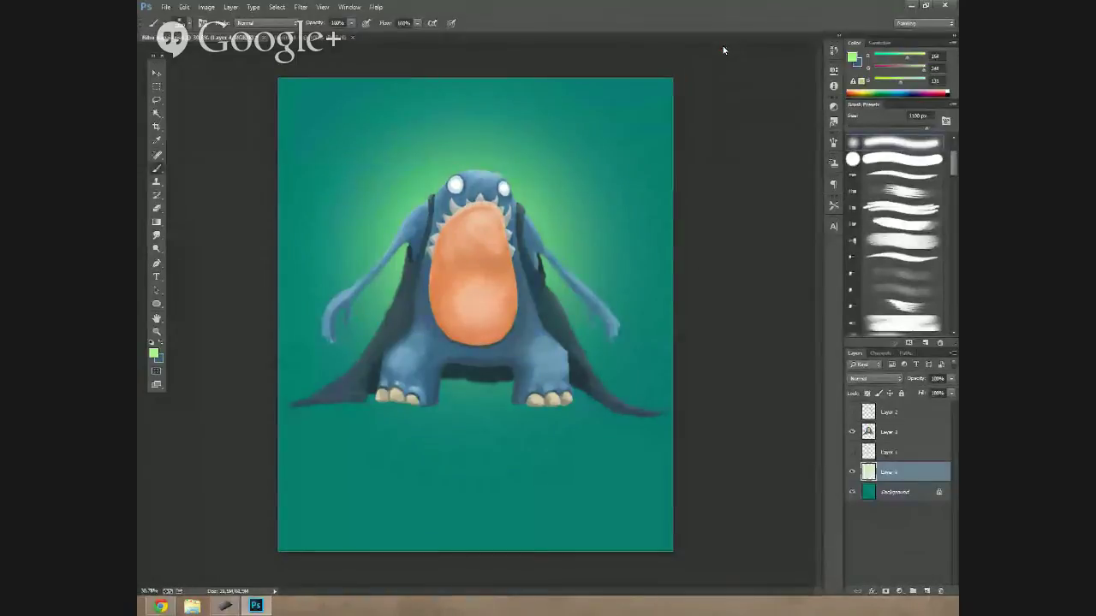
click(154, 352)
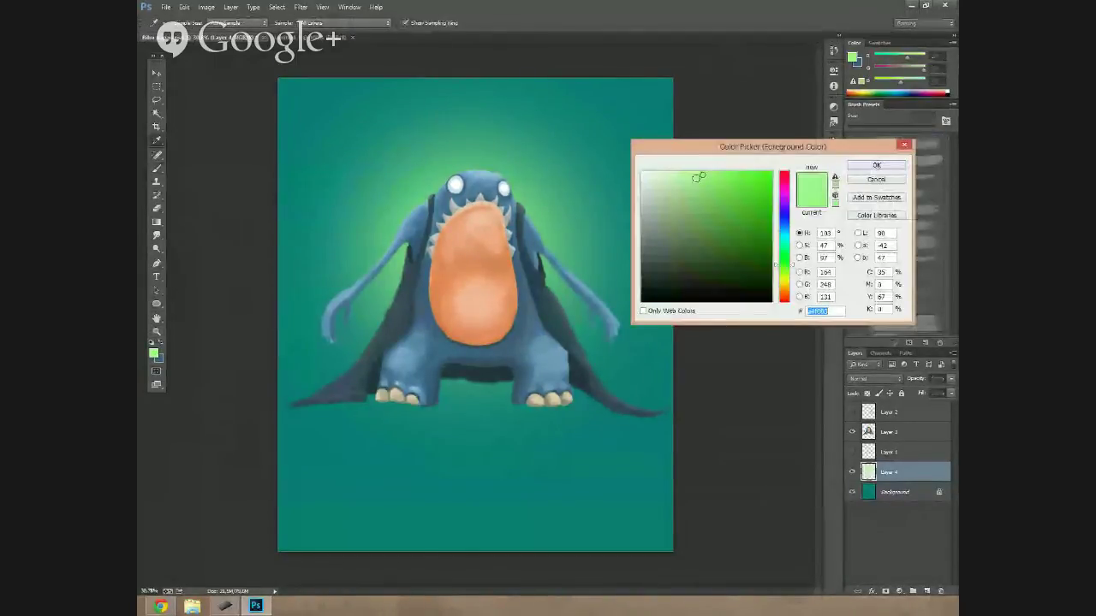
drag(699, 176, 659, 176)
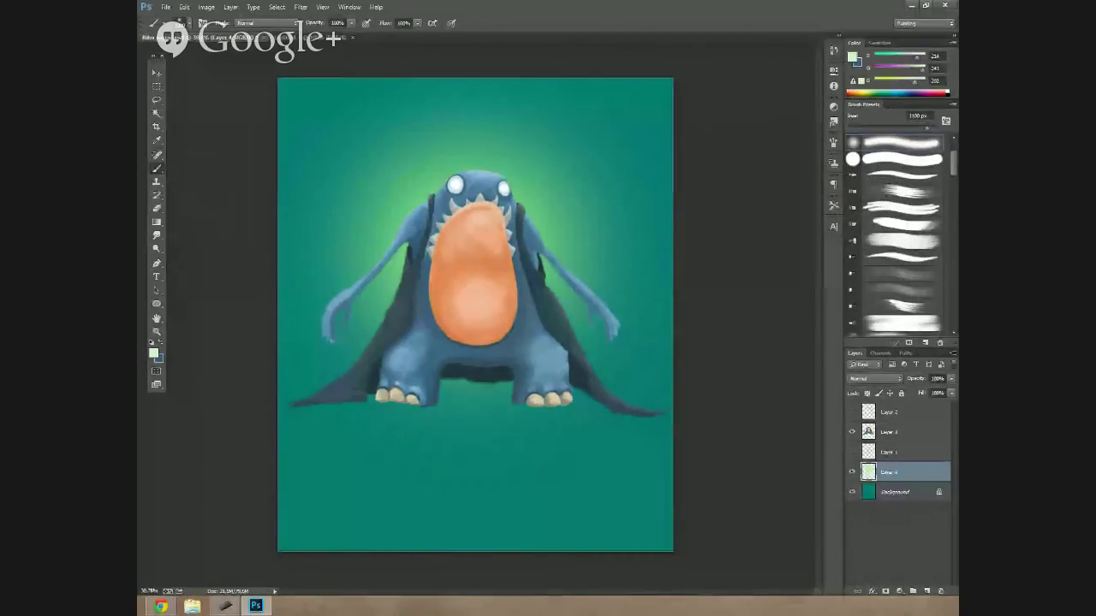
key(bracketleft)
key(bracketleft)
key(bracketleft)
key(bracketleft)
key(bracketleft)
key(bracketleft)
click(389, 248)
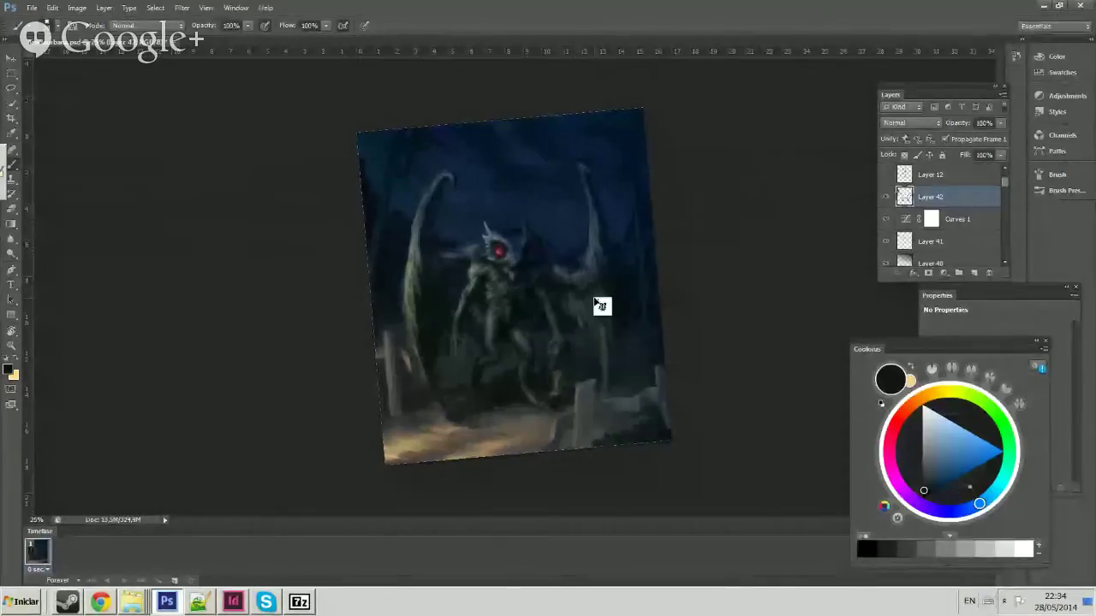
Zoom in on the winged creature and sample a dark navy from the night sky.
key(ctrl+plus)
scroll(574, 286, down, 1)
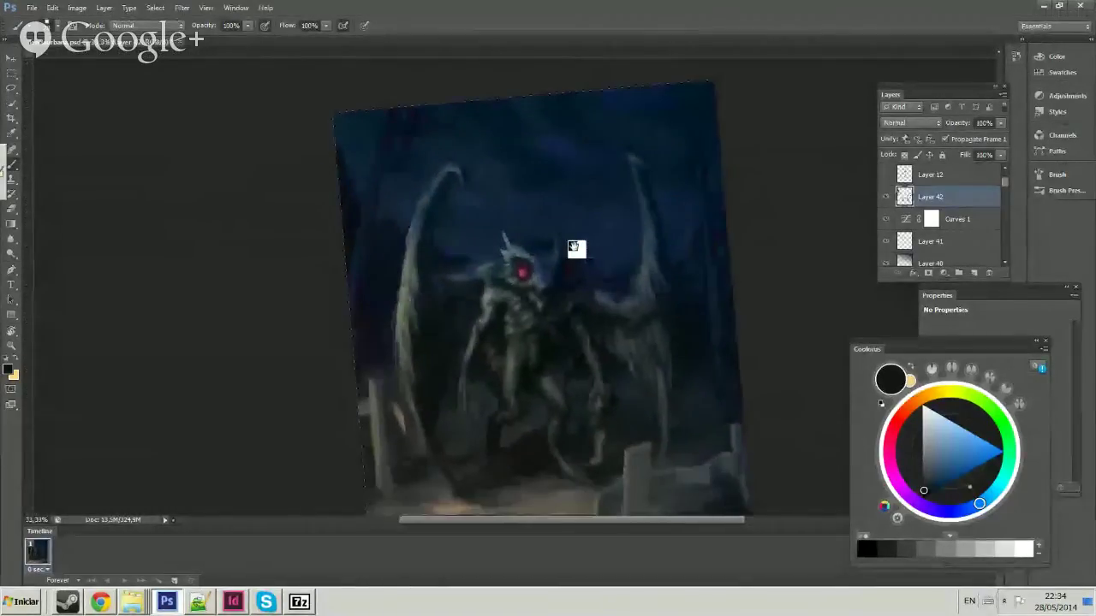
alt+click(553, 244)
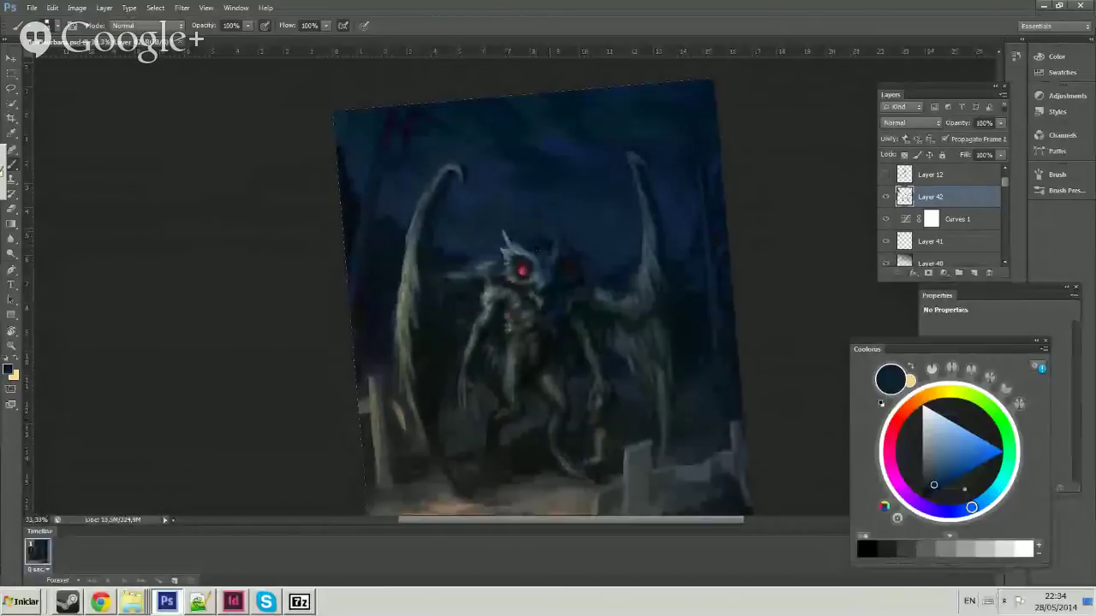
Switch to Layer 3 and sample painting colours from the creature's head.
scroll(552, 218, up, 1)
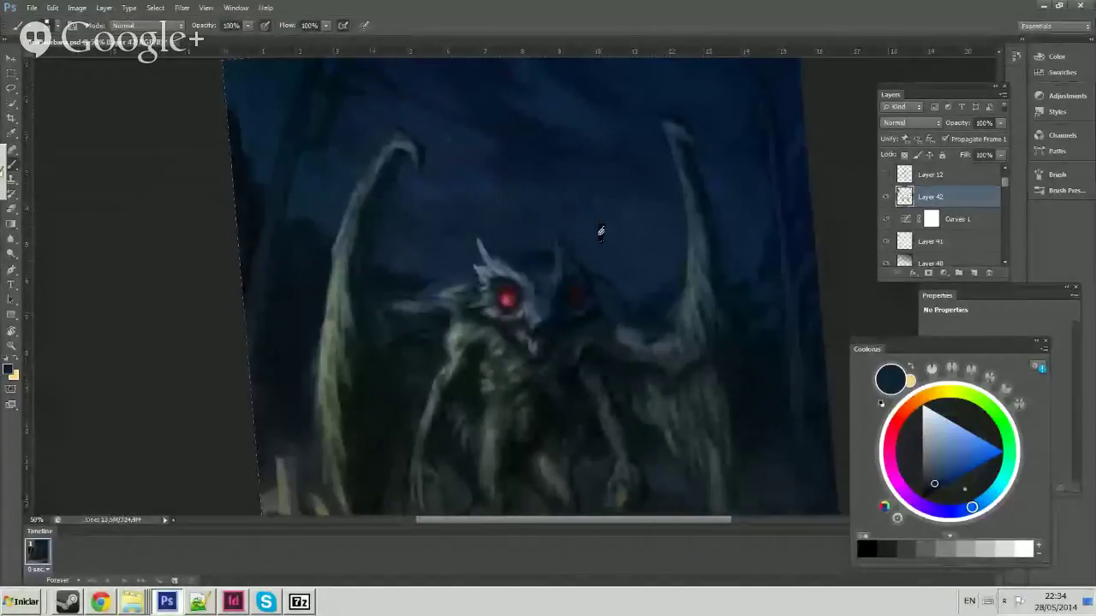
right_click(608, 261)
key(Escape)
alt+click(541, 253)
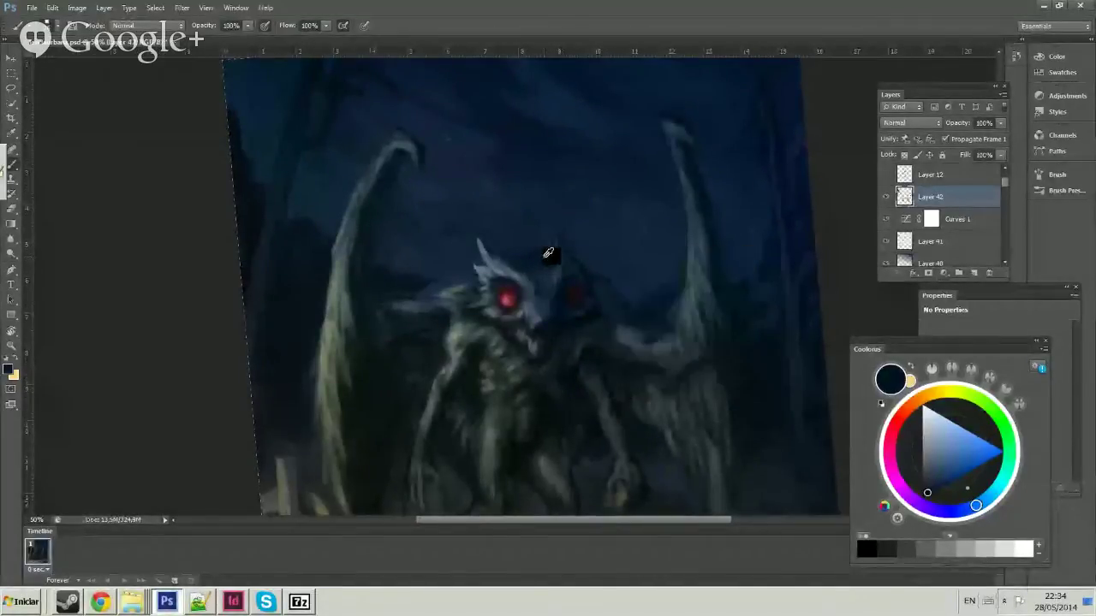
right_click(572, 287)
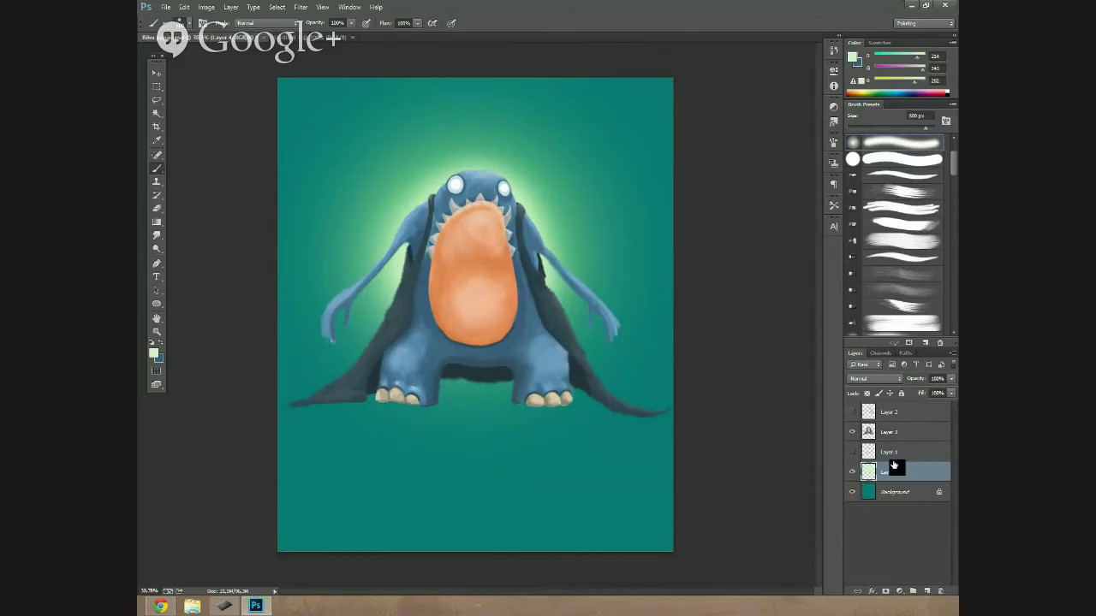
click(905, 428)
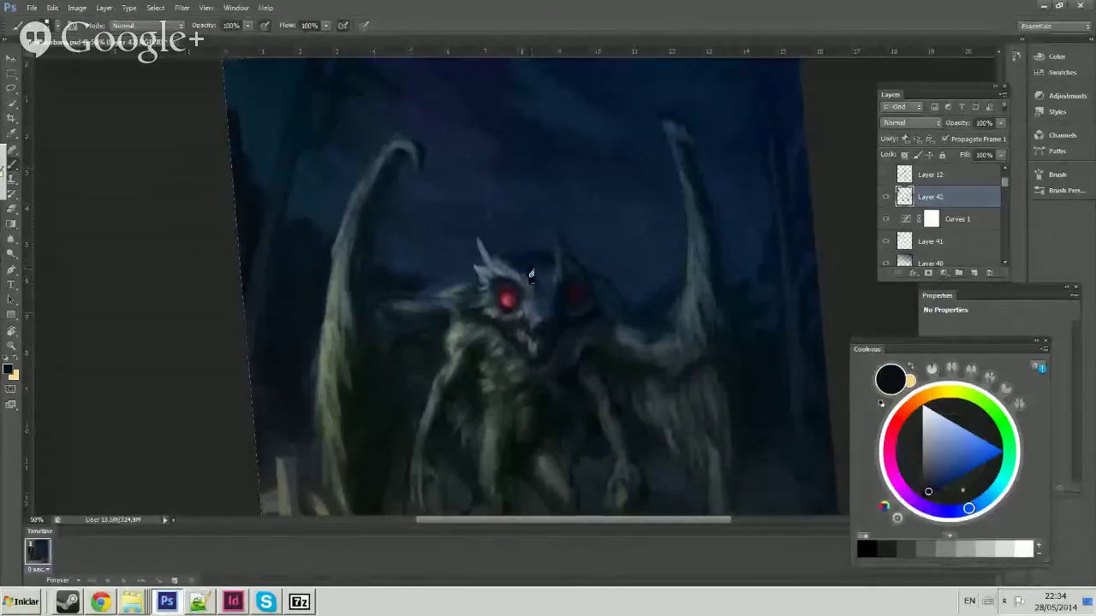
alt+click(555, 256)
alt+click(566, 257)
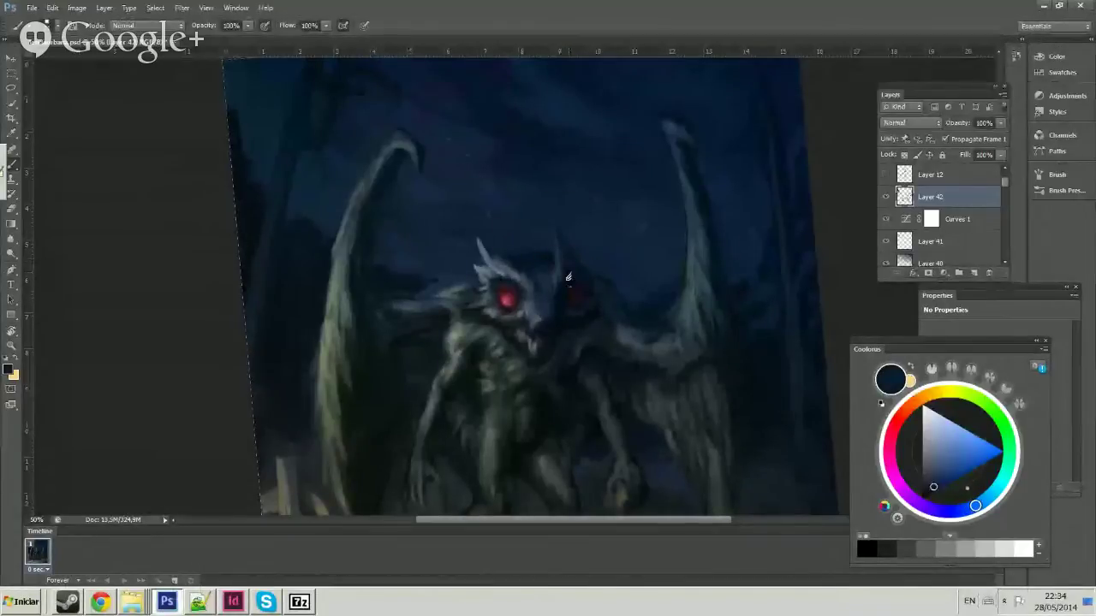
alt+click(576, 277)
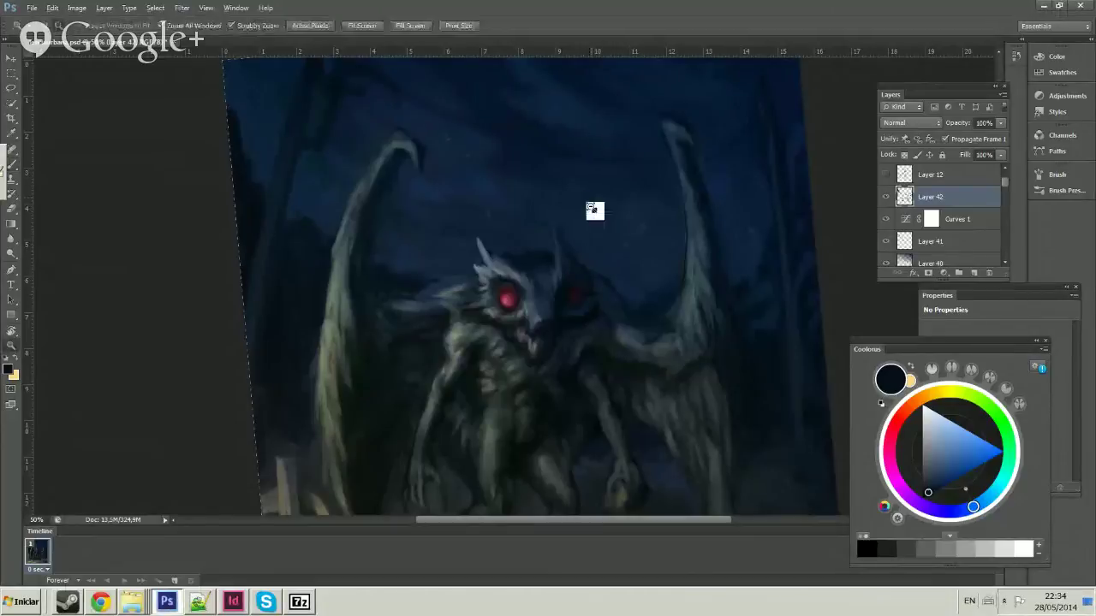
Lower the brush opacity to 52% and sample a lighter grey-blue from the creature.
scroll(589, 210, down, 1)
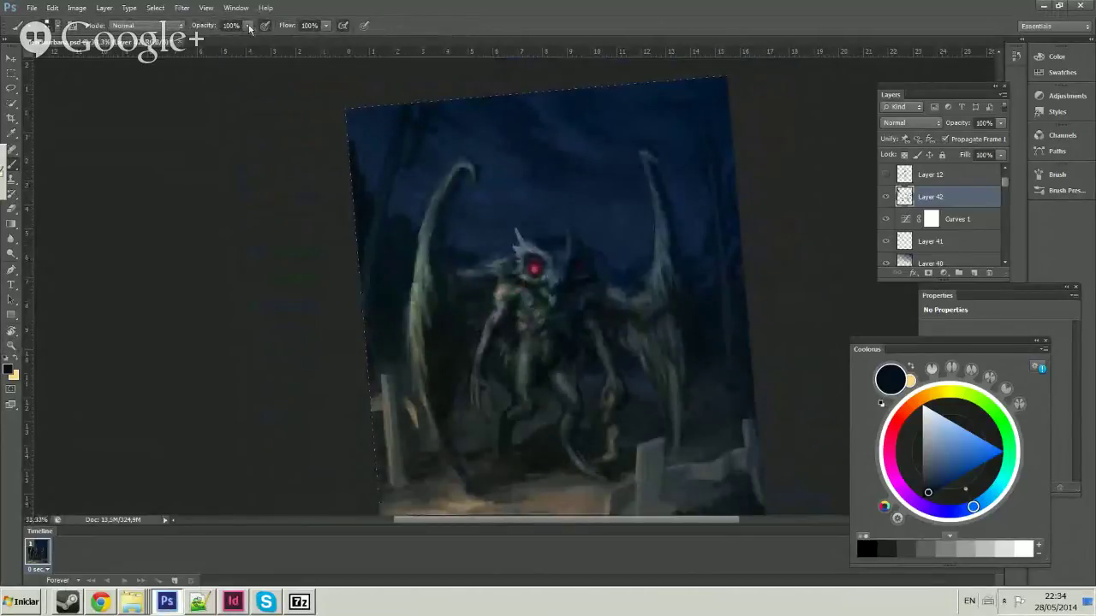
click(248, 29)
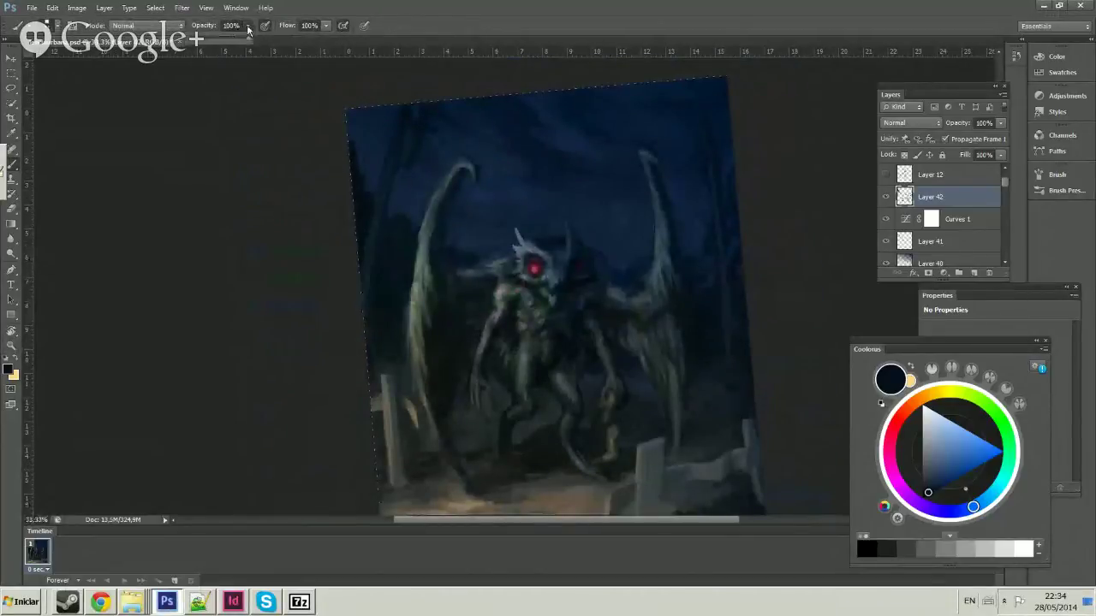
alt+click(495, 270)
alt+click(486, 270)
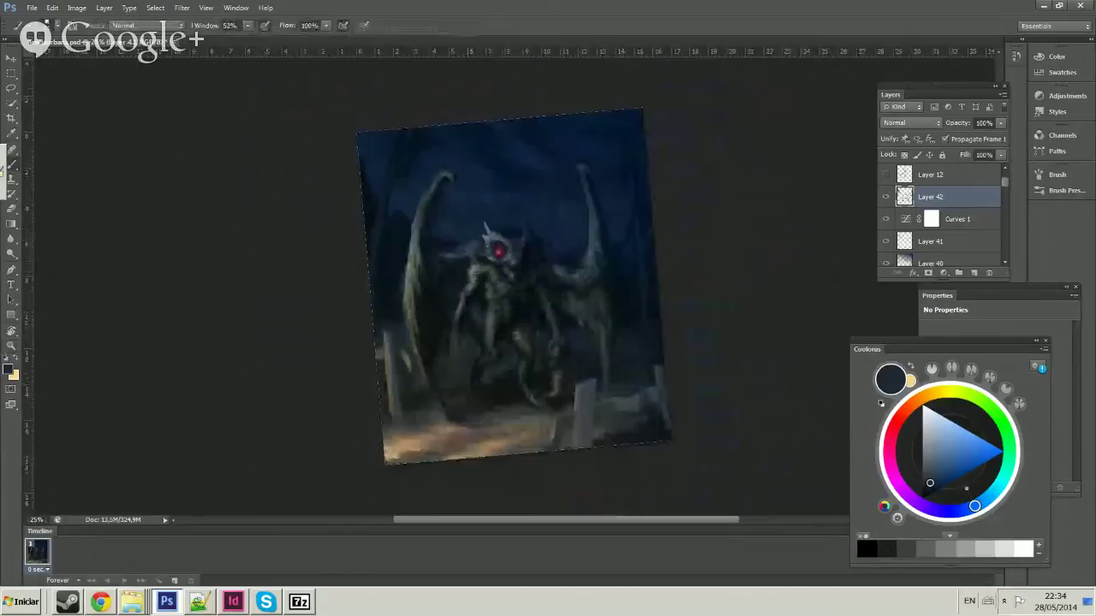
Zoom and rotate the view, sample darker tones from the canvas, and invert Layer 5.
drag(428, 214, 545, 291)
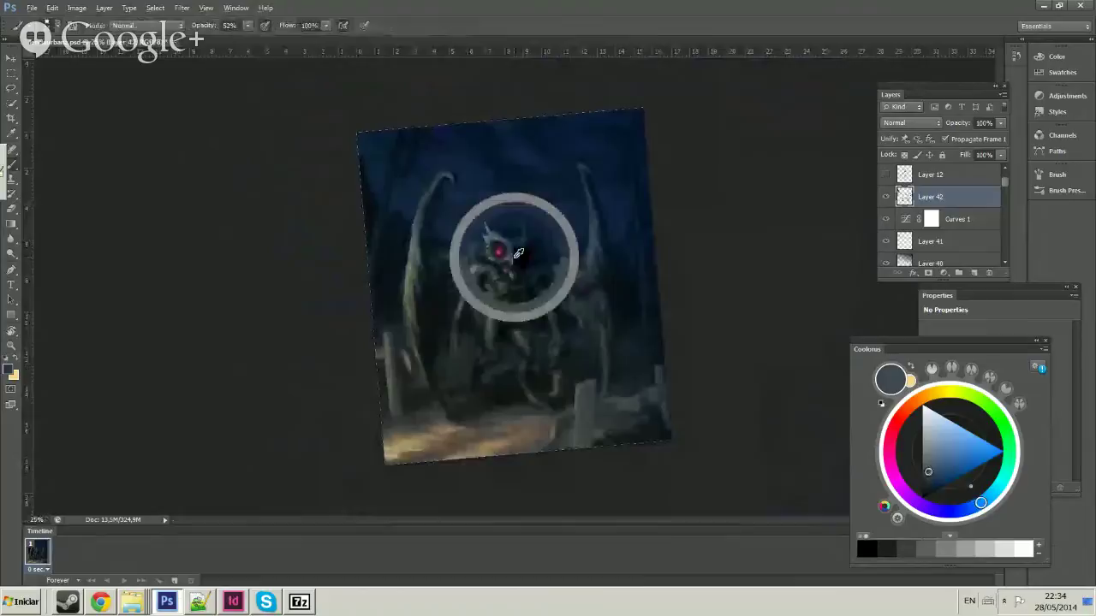
right_click(529, 266)
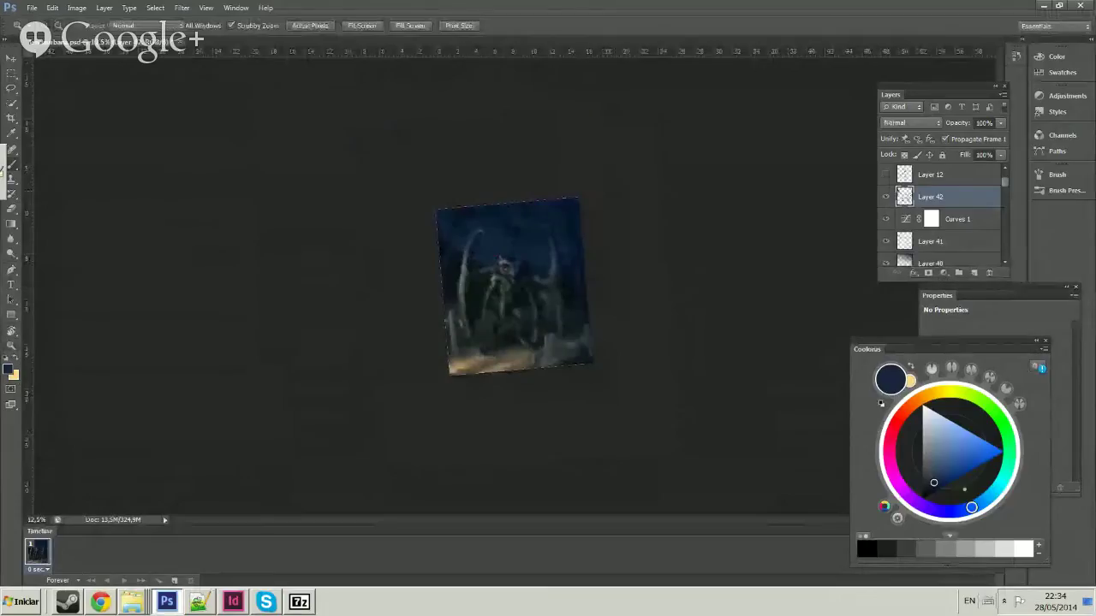
mouse_move(593, 174)
mouse_down()
mouse_move(557, 176)
mouse_move(471, 225)
mouse_move(510, 192)
mouse_up()
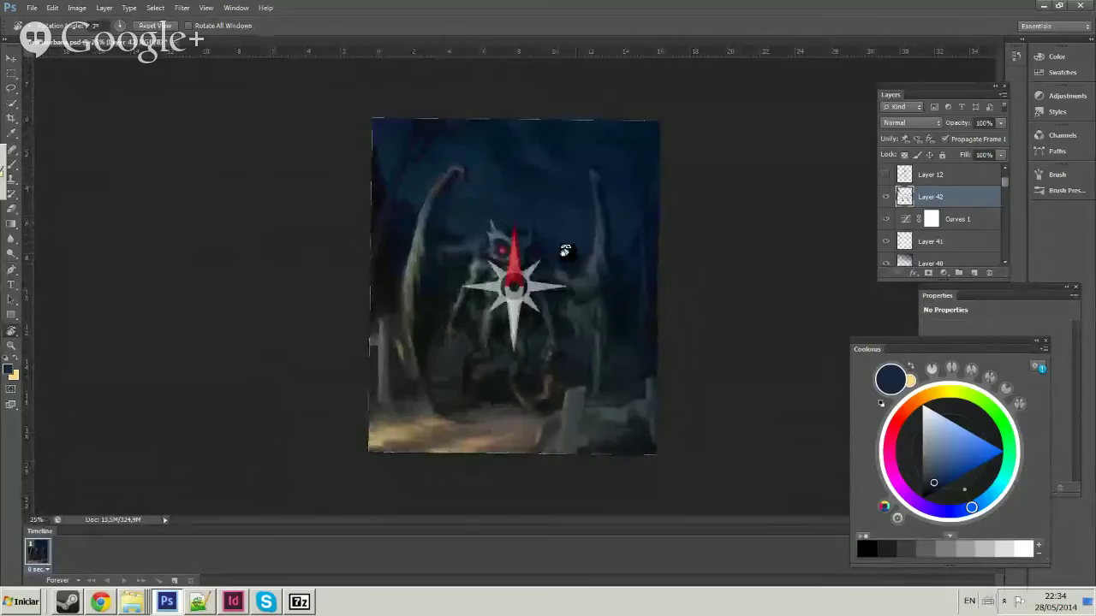
drag(563, 252, 594, 303)
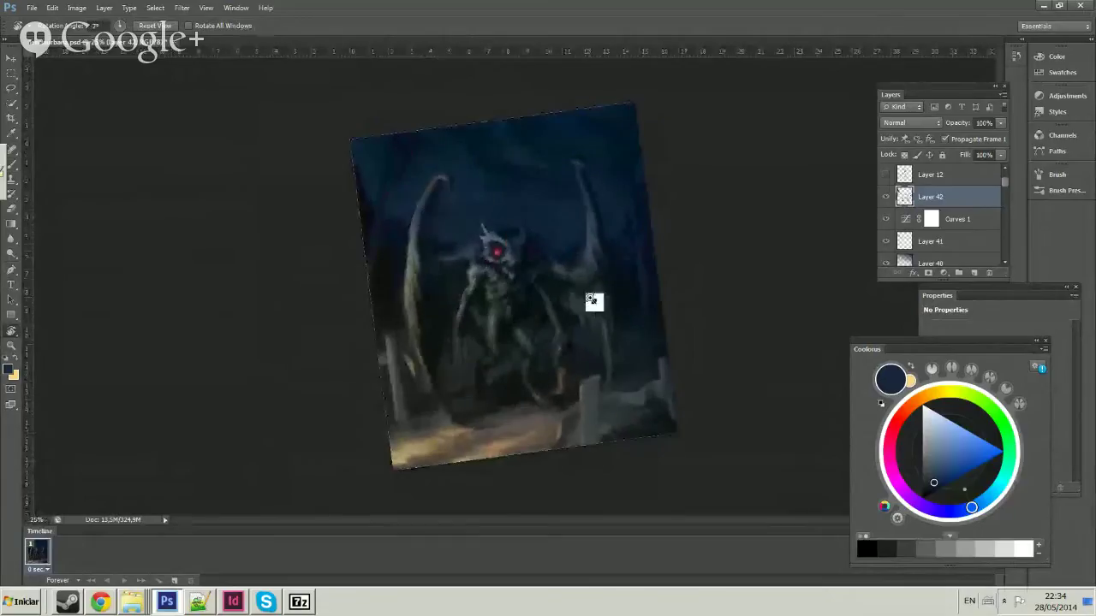
scroll(594, 303, up, 2)
alt+click(490, 298)
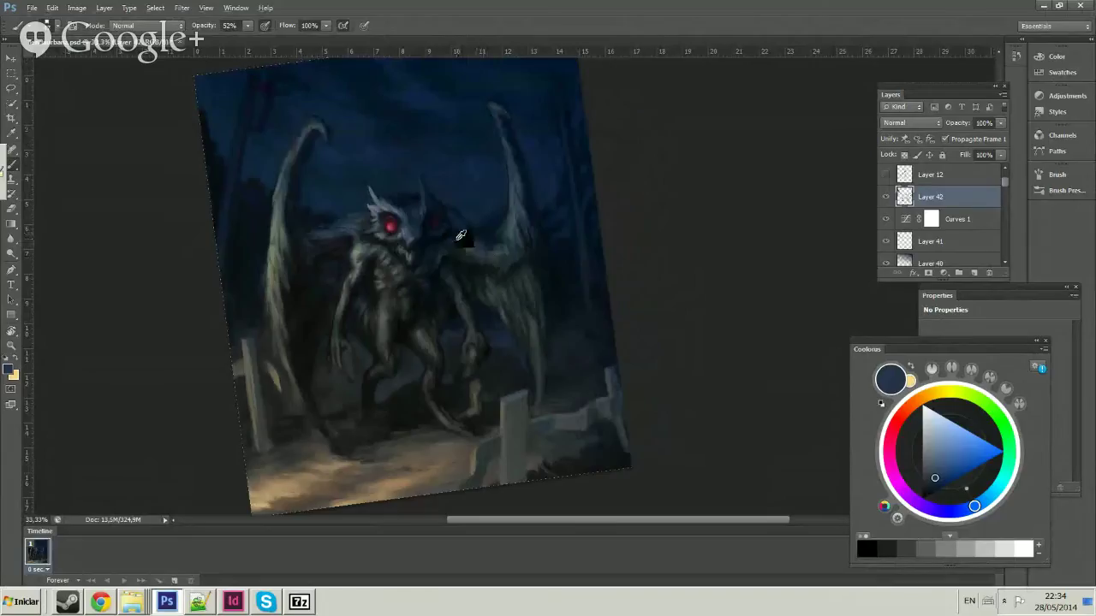
alt+click(462, 242)
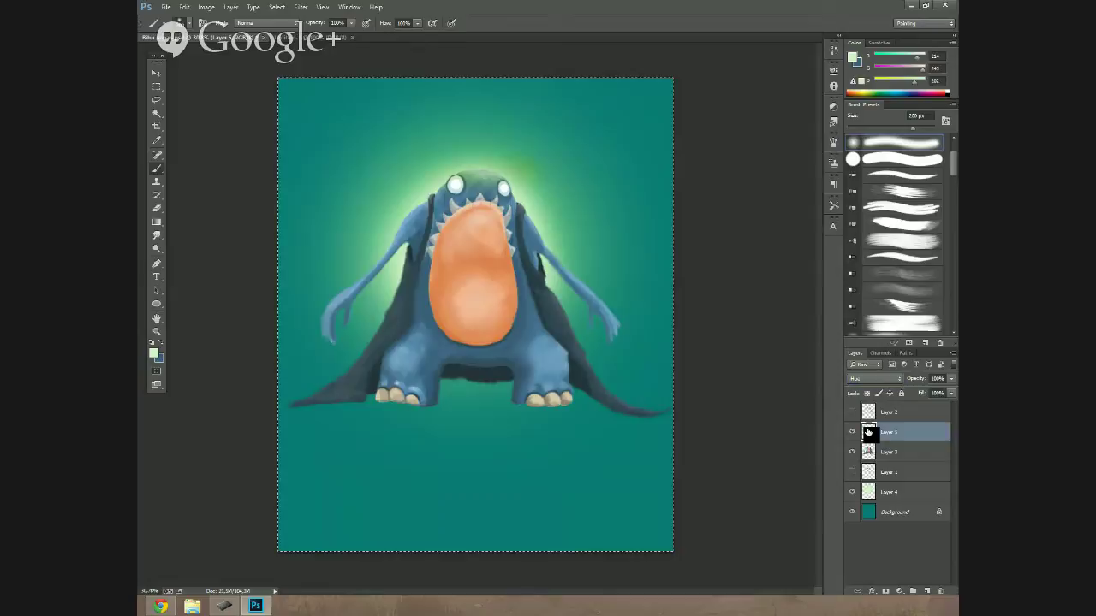
key(ctrl+i)
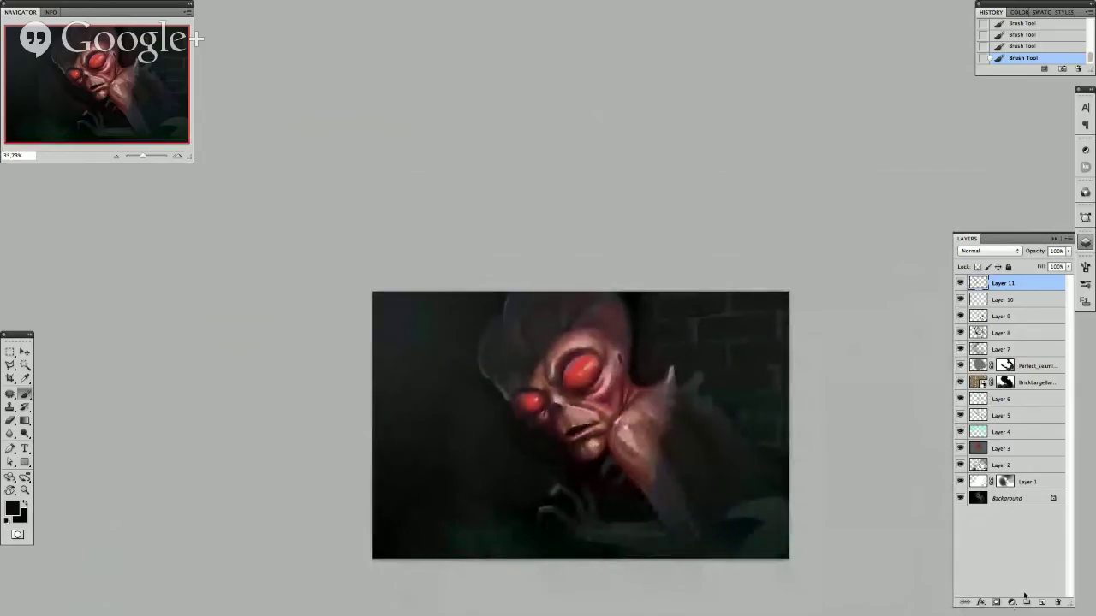
click(1011, 602)
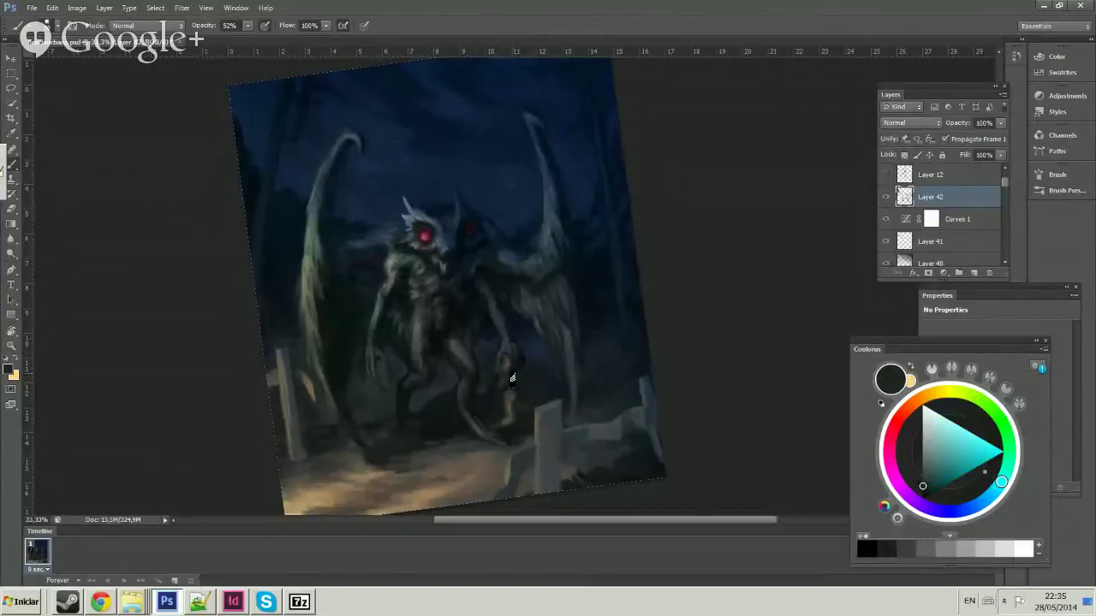
Sample a series of tones, from near-black blue to dark brownish-orange, from the creature's body.
alt+click(505, 408)
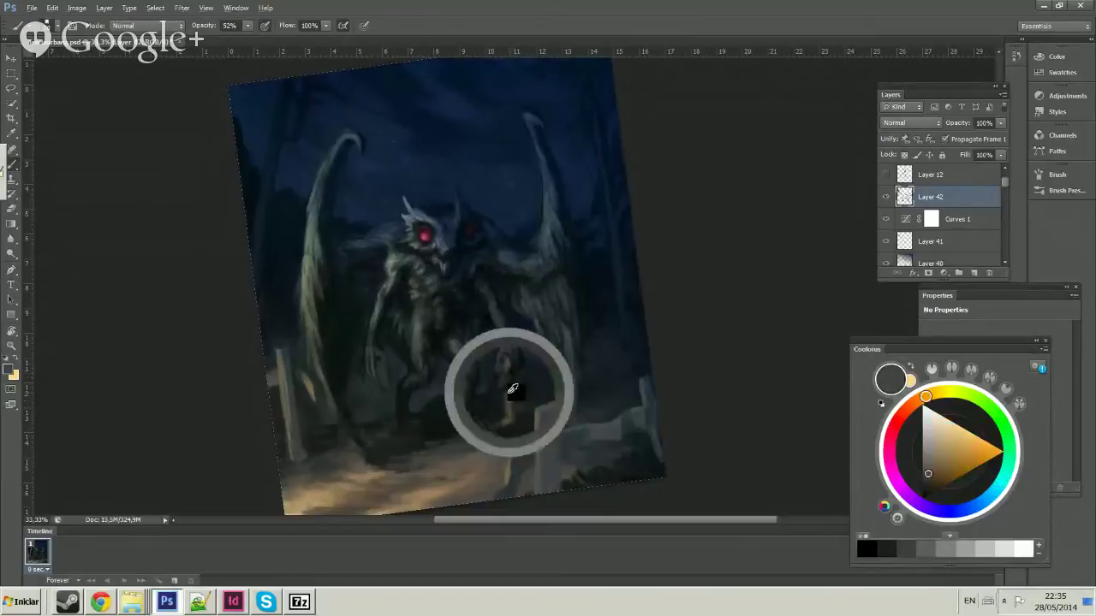
alt+click(520, 381)
alt+click(513, 402)
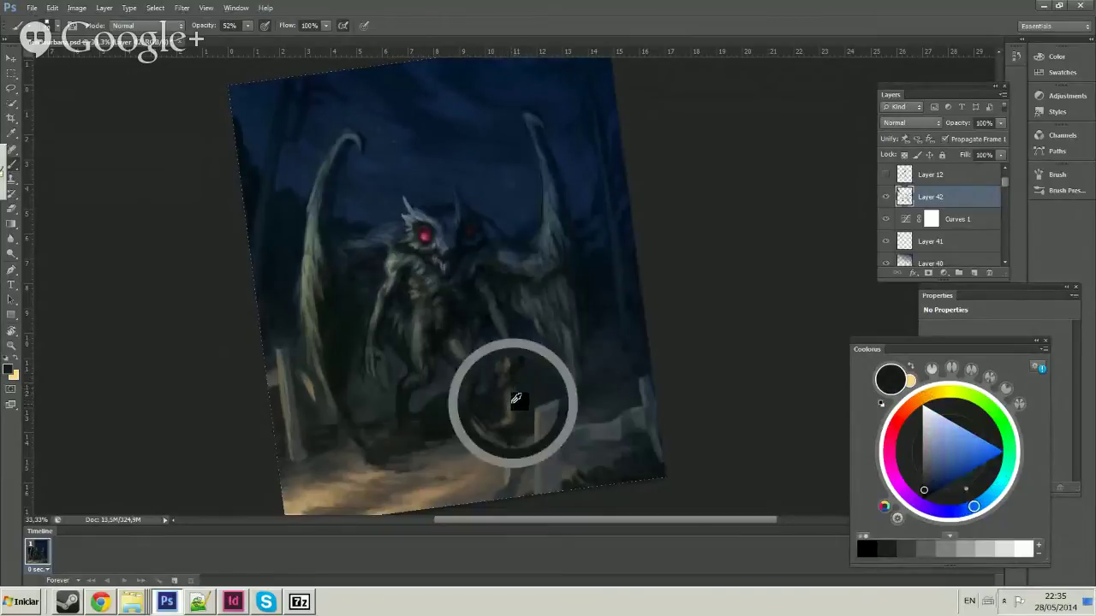
alt+click(518, 383)
alt+click(513, 416)
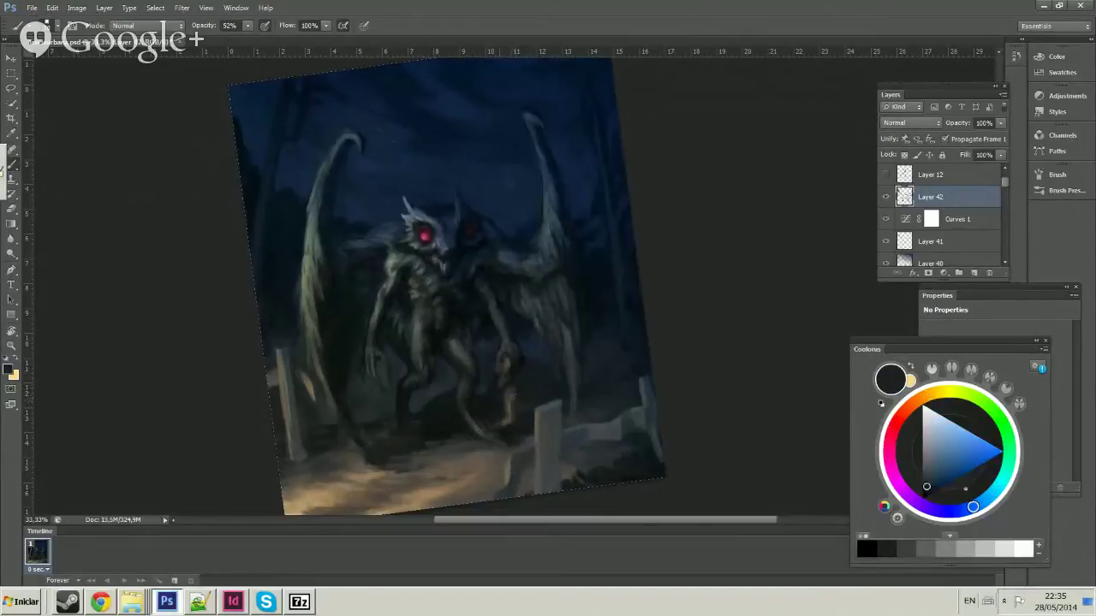
alt+click(501, 400)
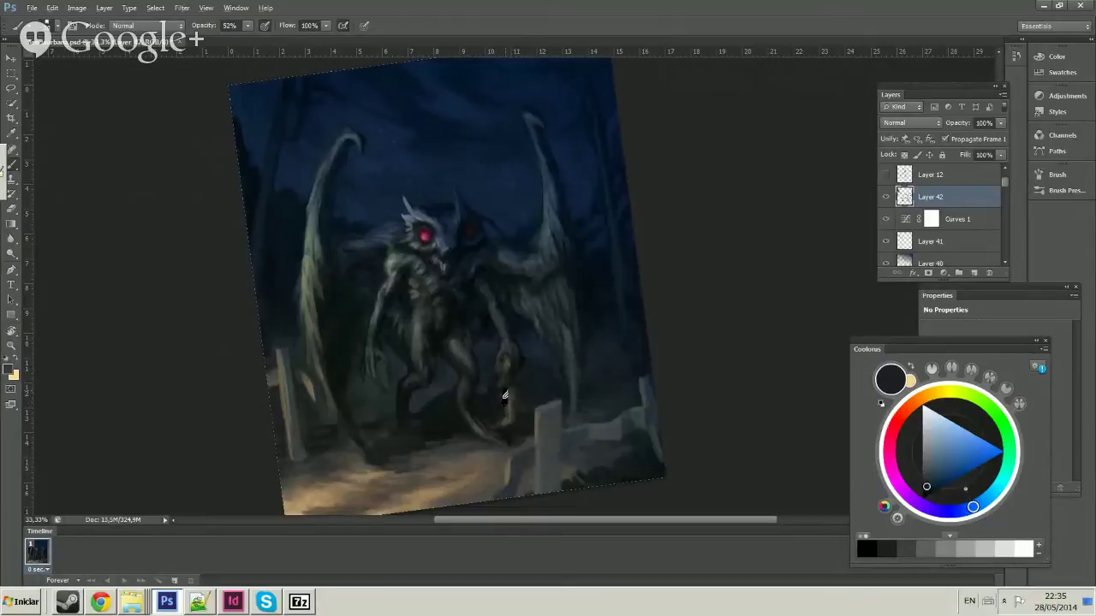
alt+click(525, 343)
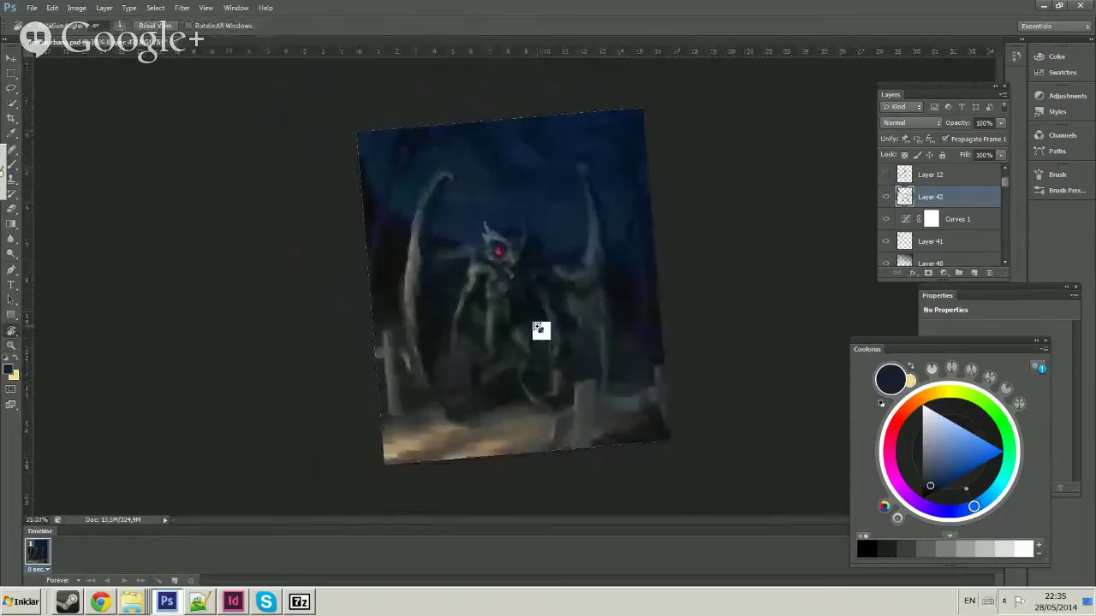
scroll(547, 338, up, 3)
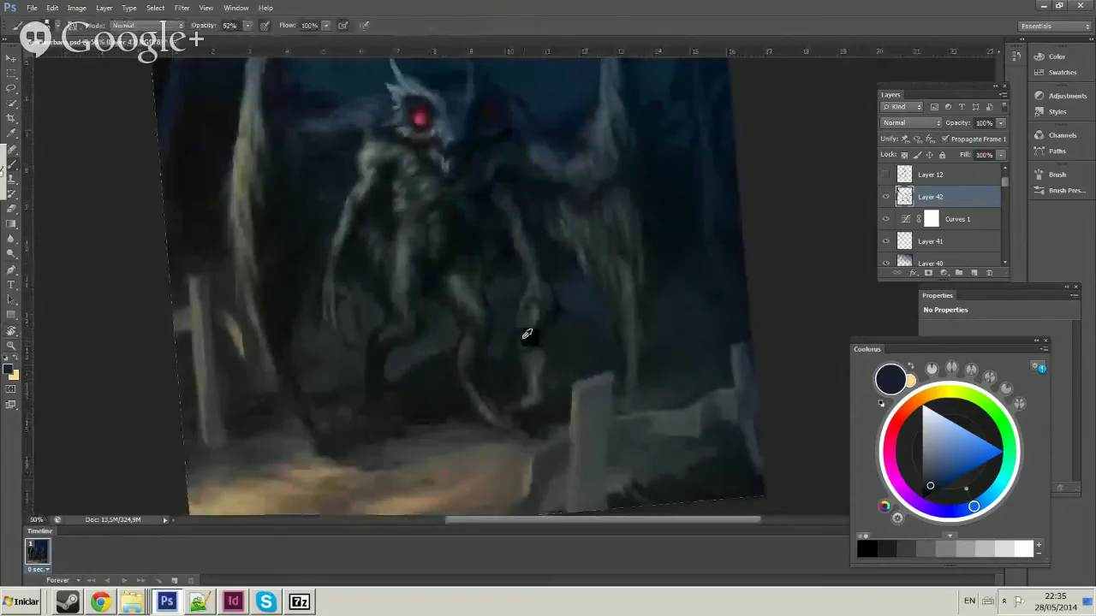
alt+click(521, 351)
alt+click(533, 333)
alt+click(531, 331)
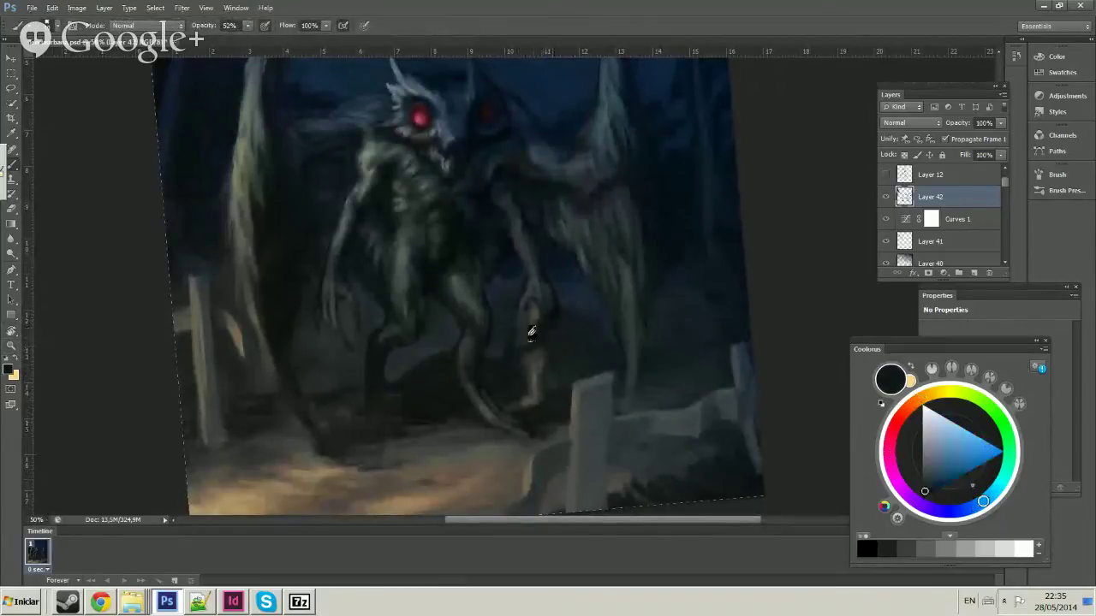
alt+click(526, 332)
Zoom out to view the whole graveyard painting and check the current brush size.
key(z)
alt+click(584, 256)
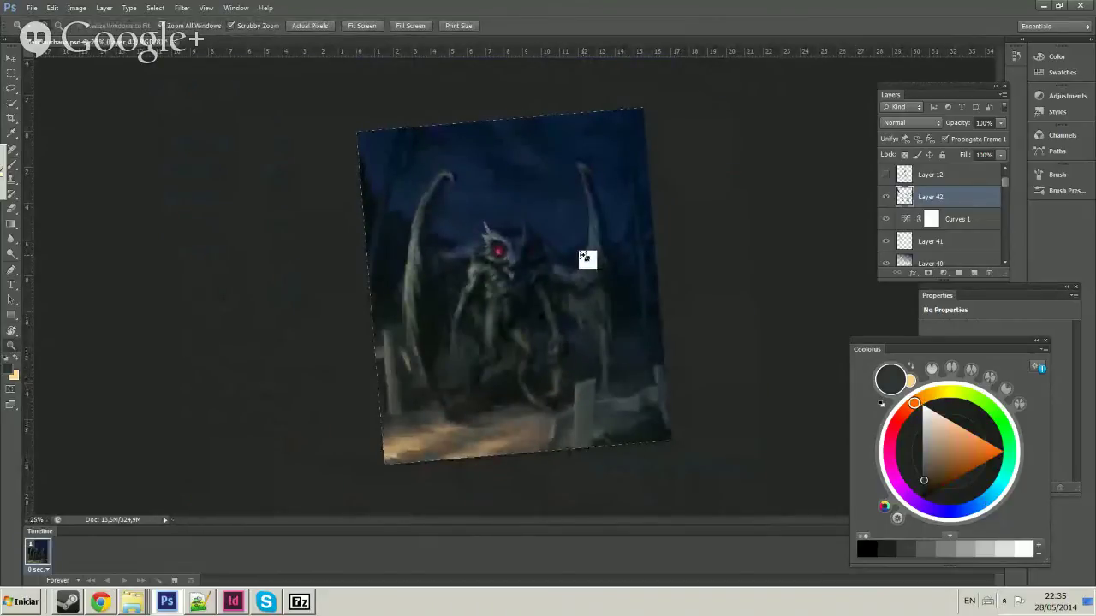
key(b)
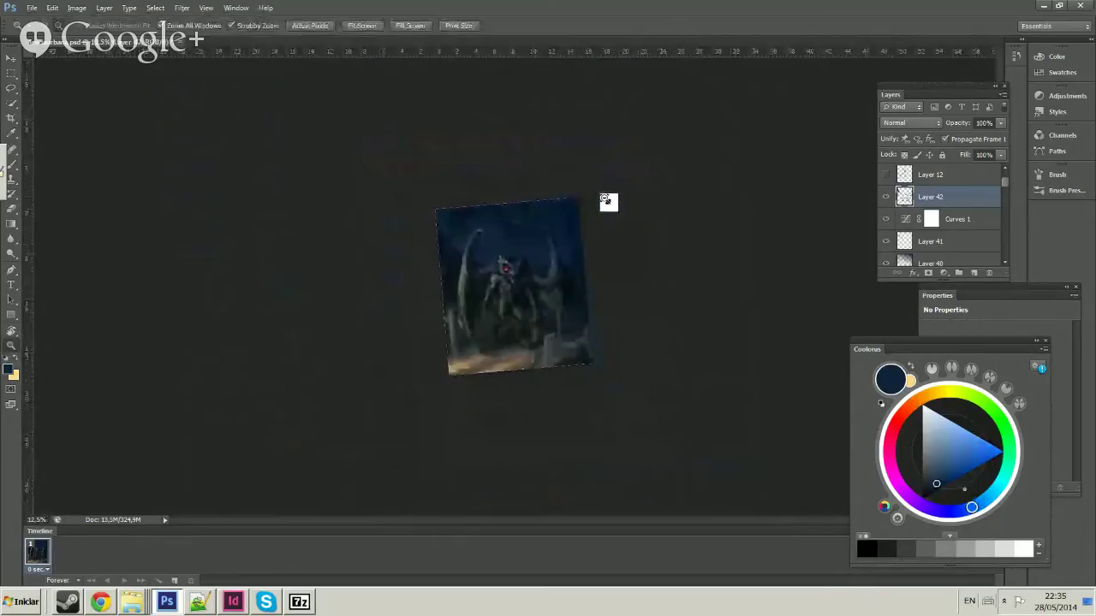
drag(607, 201, 525, 183)
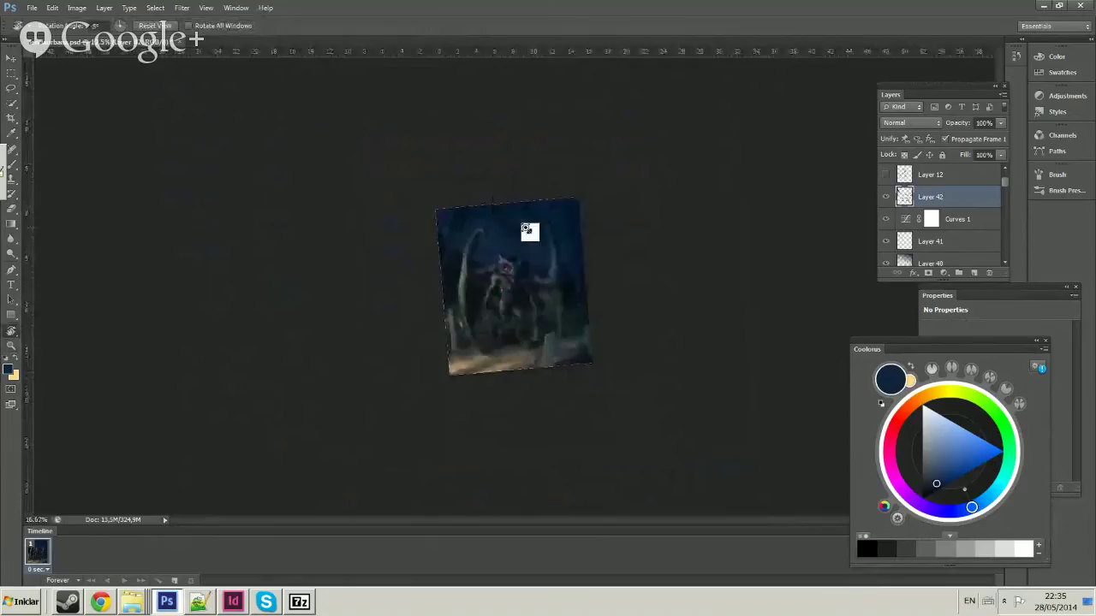
drag(528, 232, 501, 348)
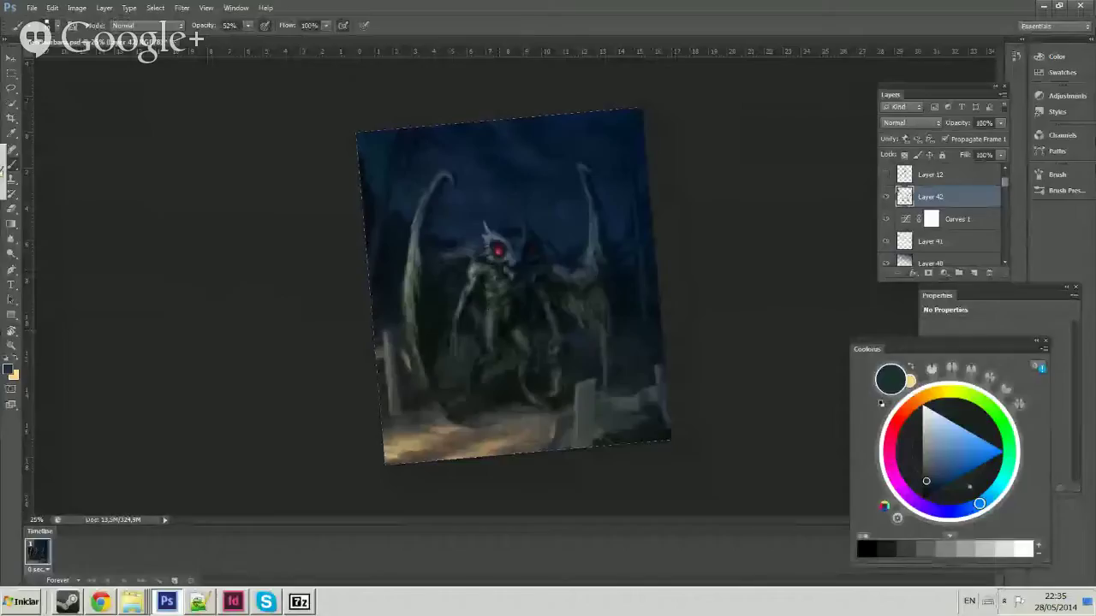
scroll(457, 306, up, 2)
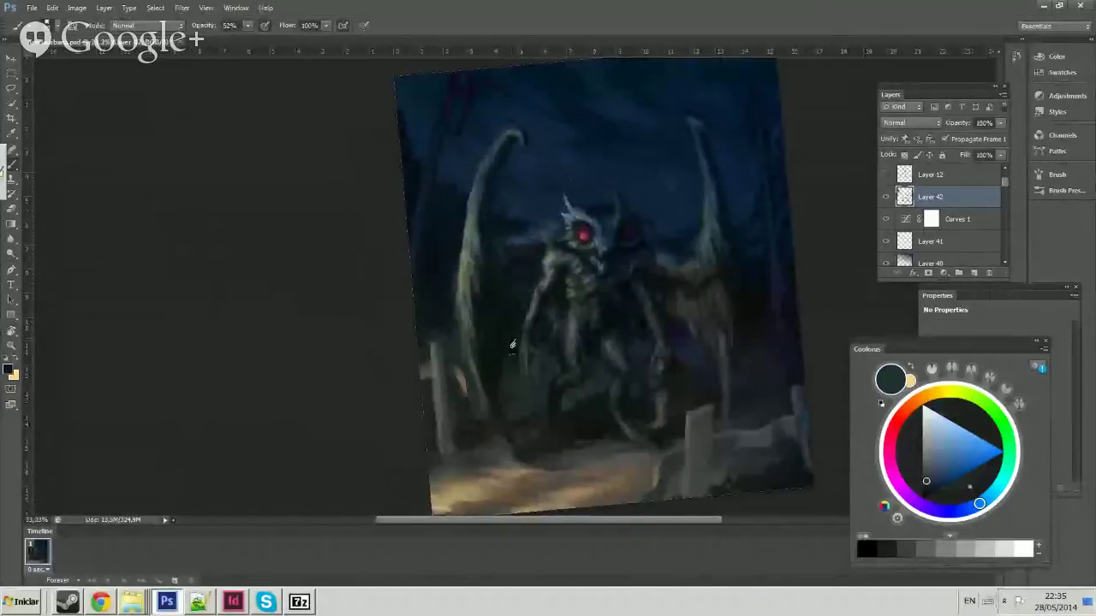
alt+click(560, 243)
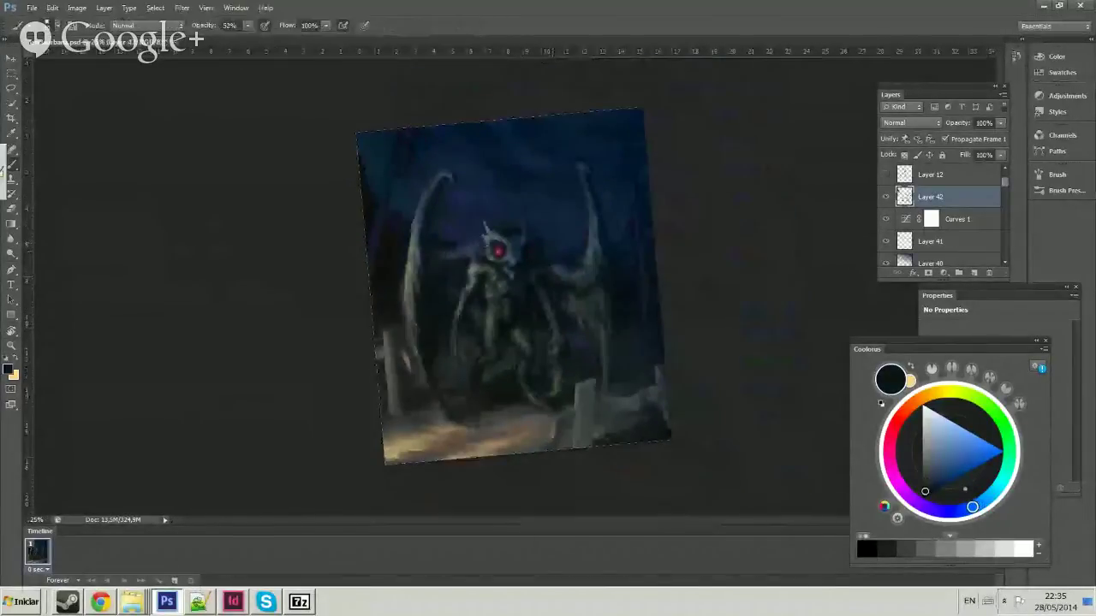
right_click(453, 299)
key(Return)
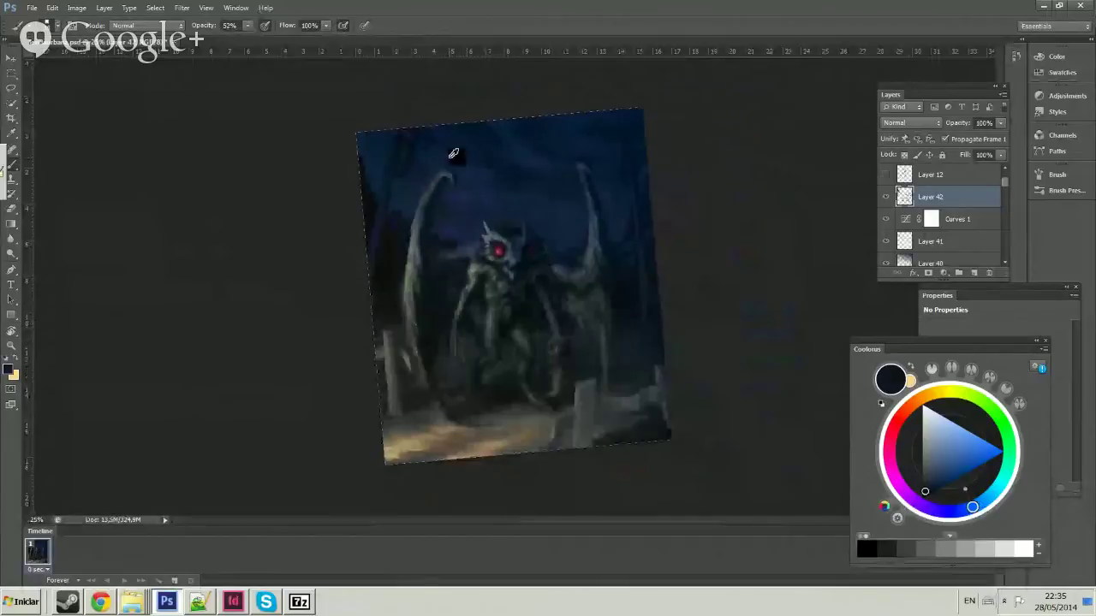
Sample the dark navy sky colour and raise the brush opacity from 52% to 100%.
alt+click(462, 170)
key(ctrl+plus)
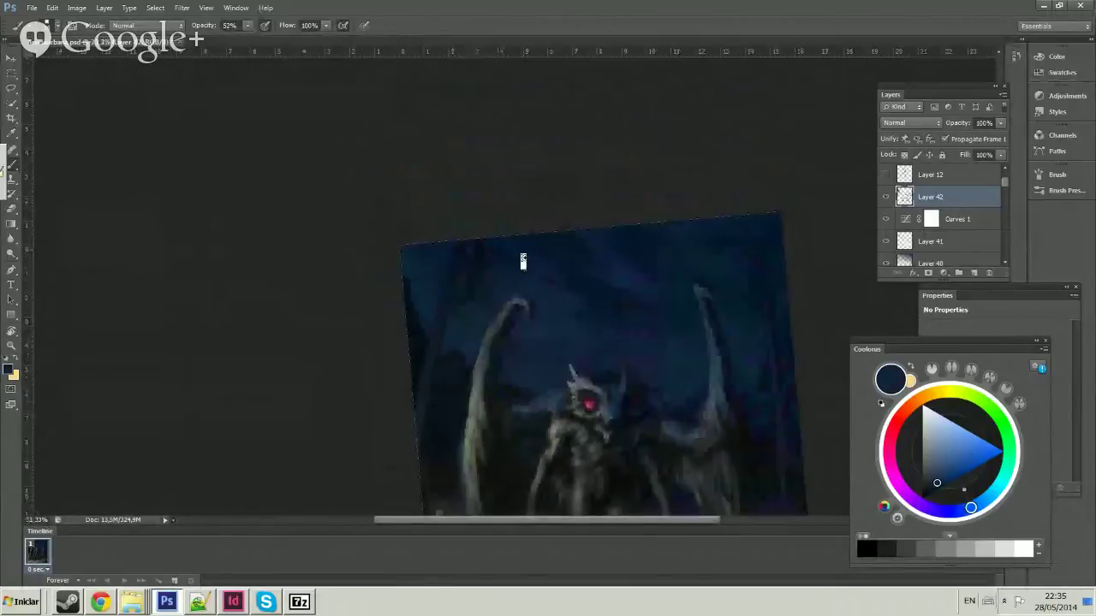
drag(518, 251, 511, 206)
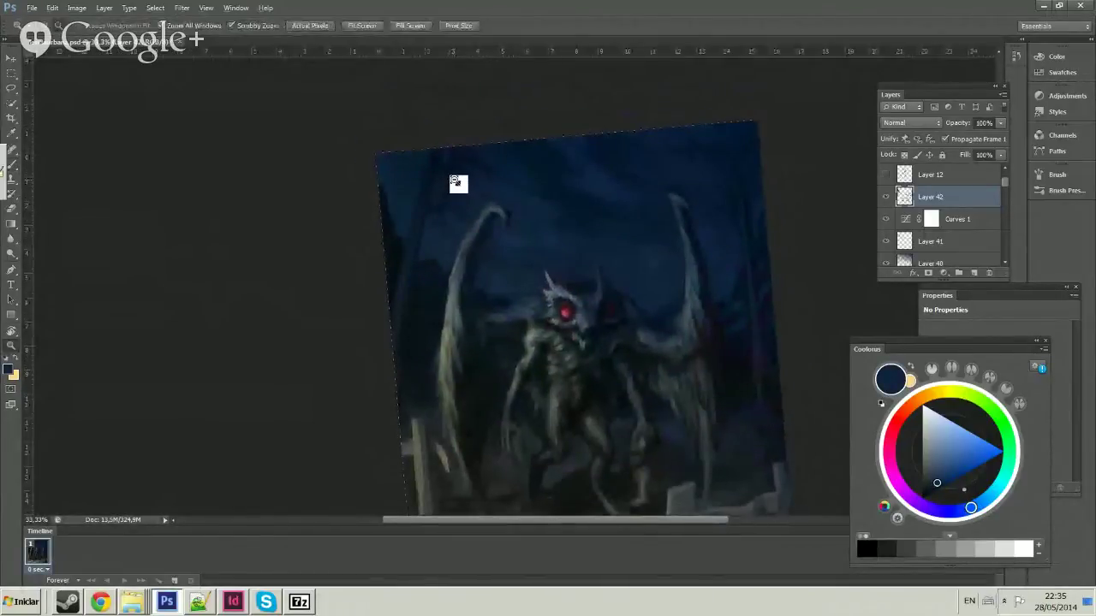
key(ctrl+minus)
key(b)
click(379, 166)
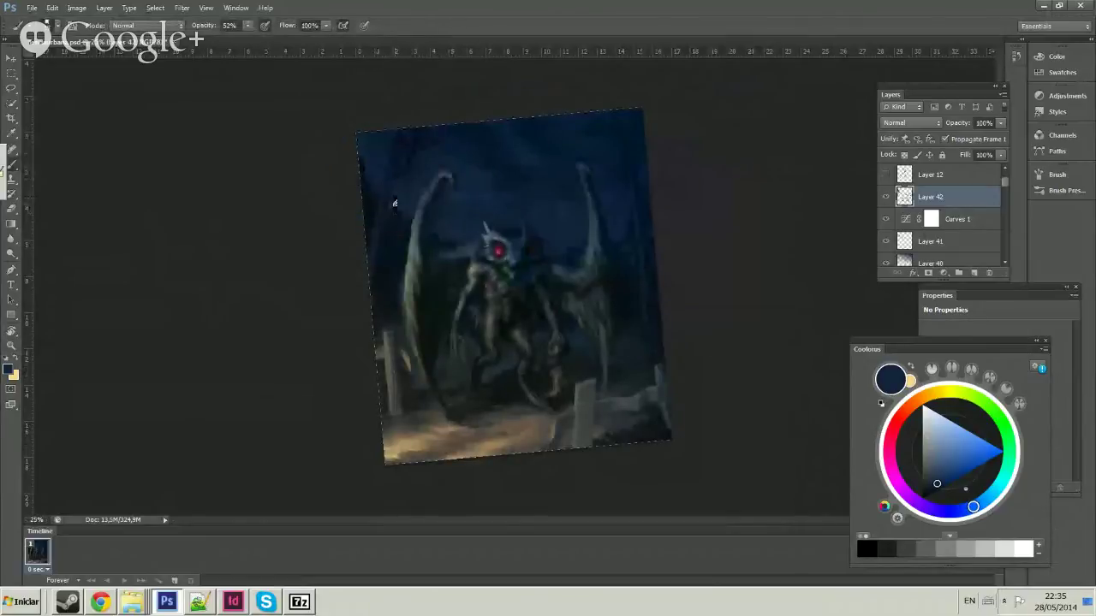
click(247, 25)
alt+click(377, 203)
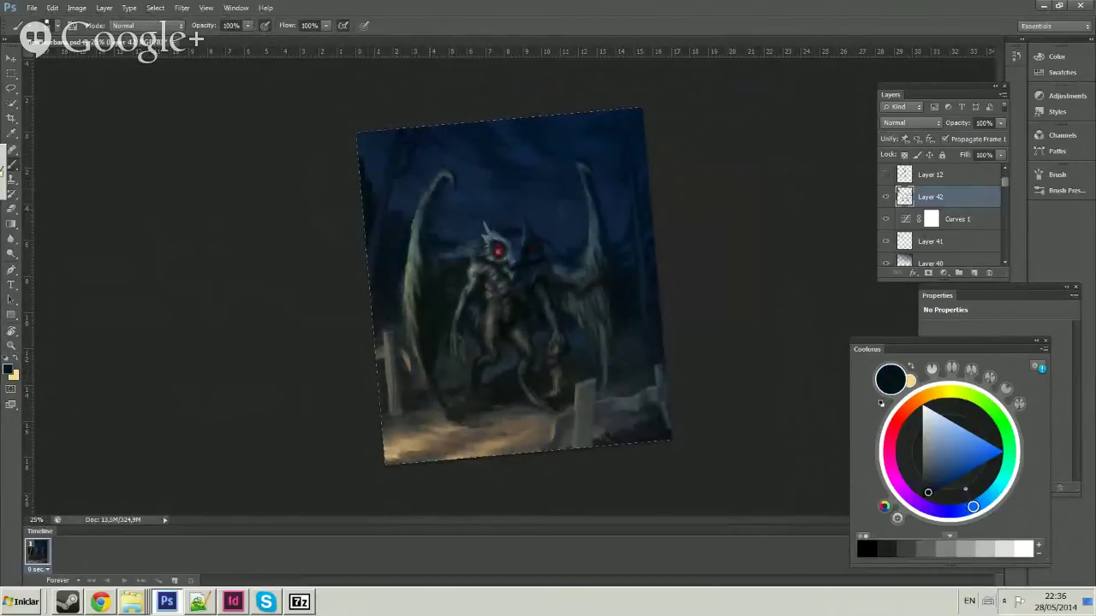
alt+click(400, 214)
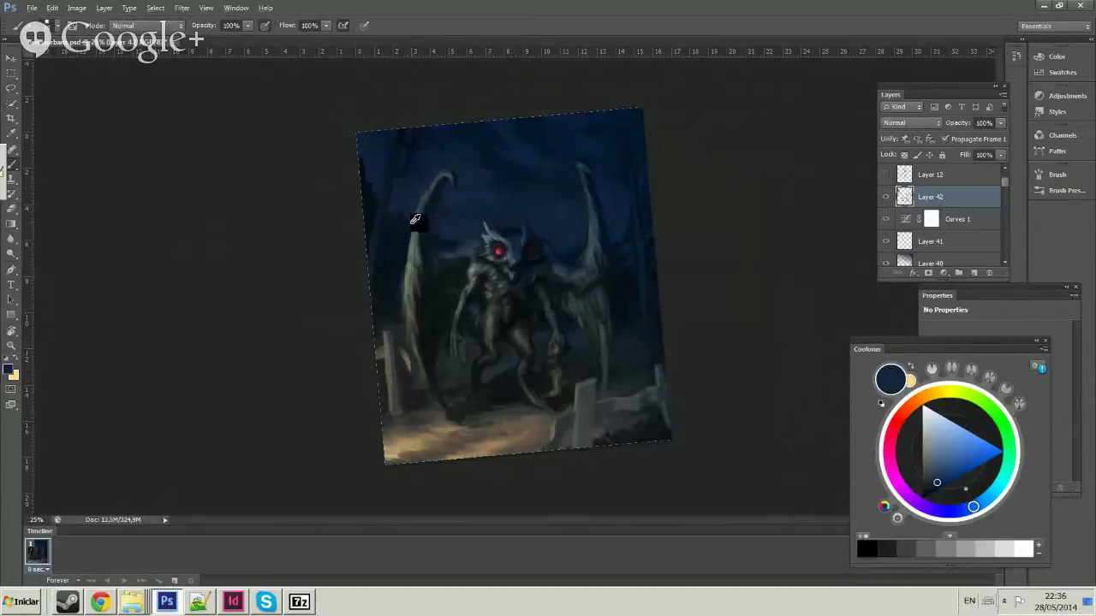
alt+click(403, 218)
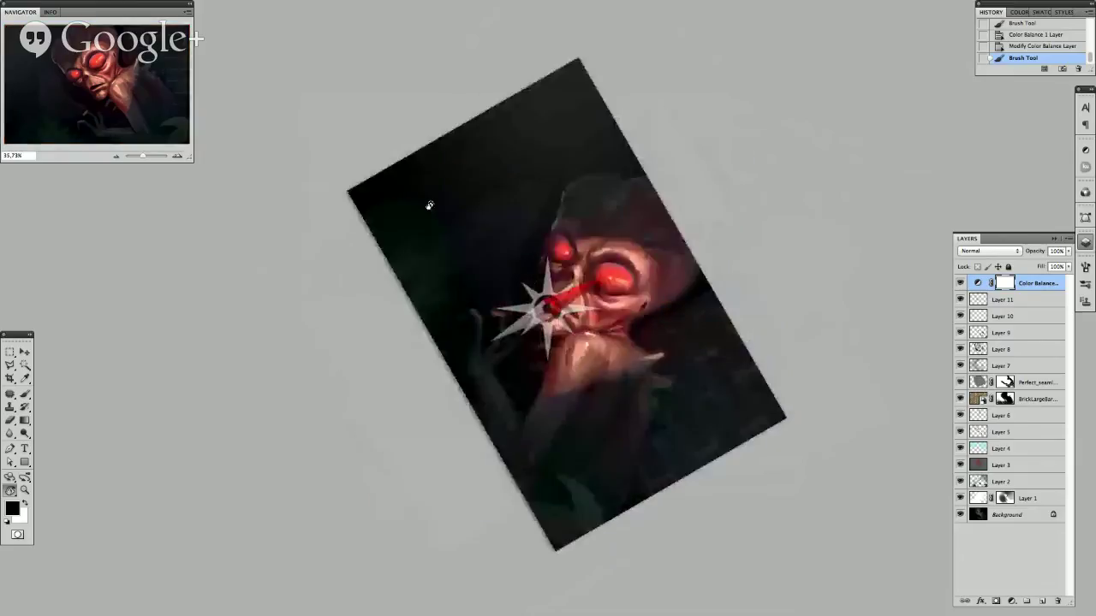
alt+click(443, 233)
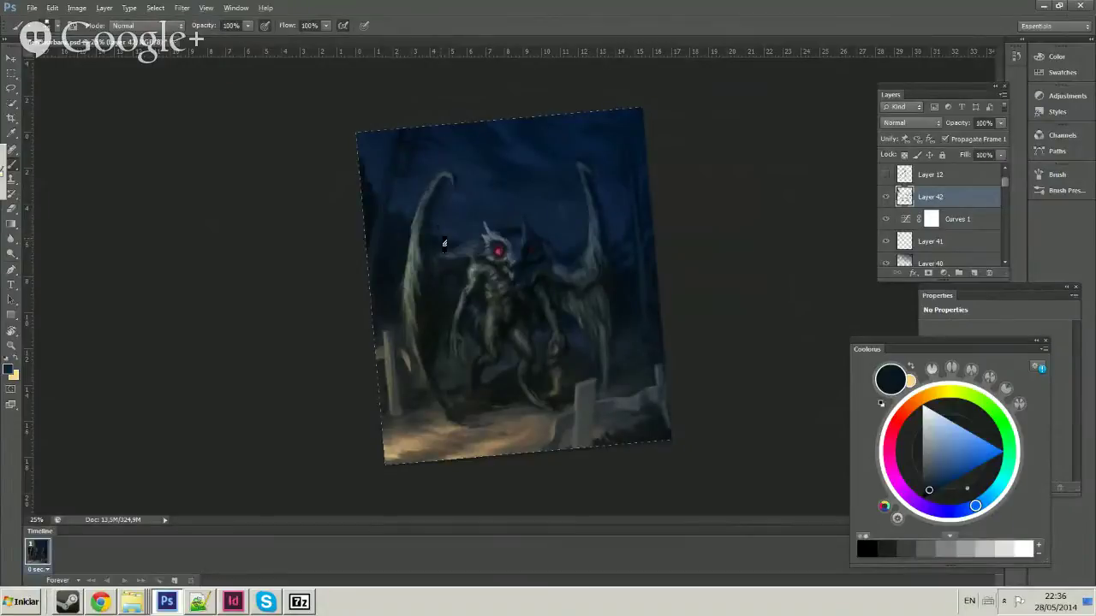
alt+click(446, 239)
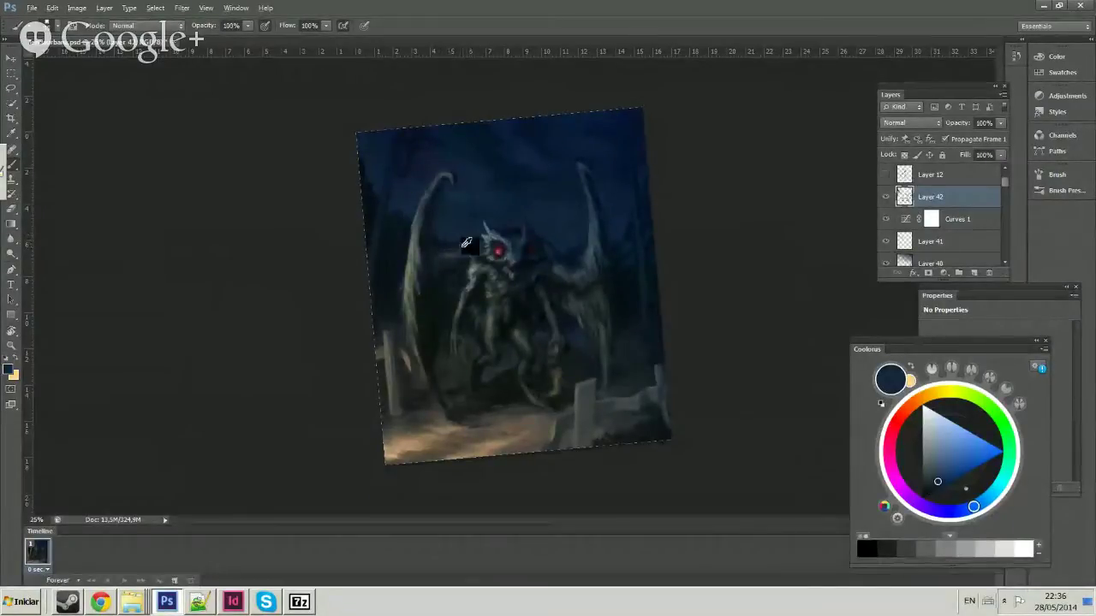
alt+click(440, 241)
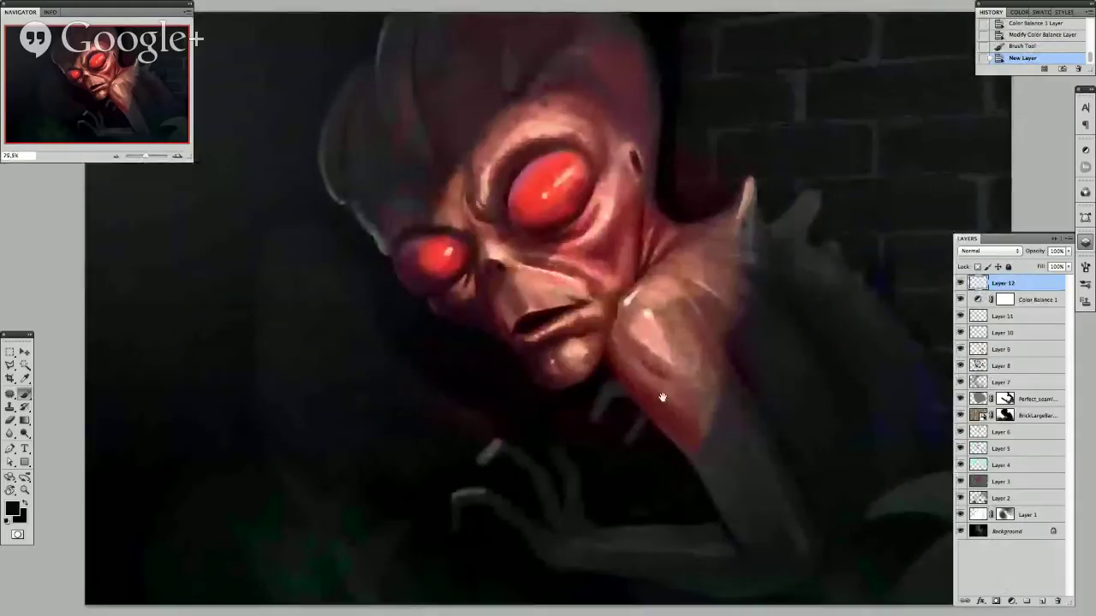
drag(662, 397, 695, 453)
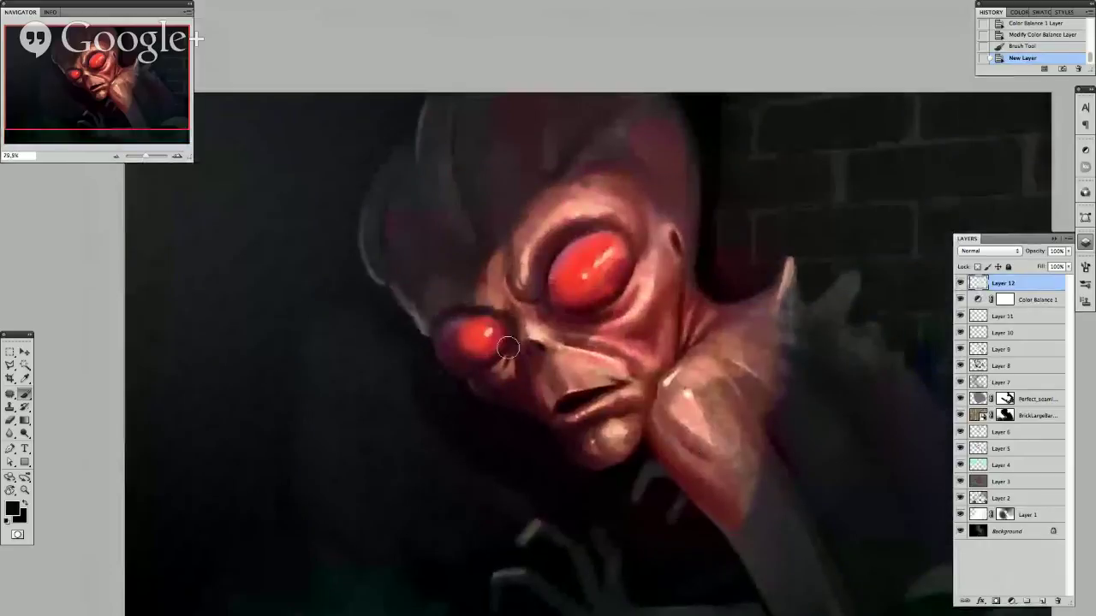
alt+click(770, 508)
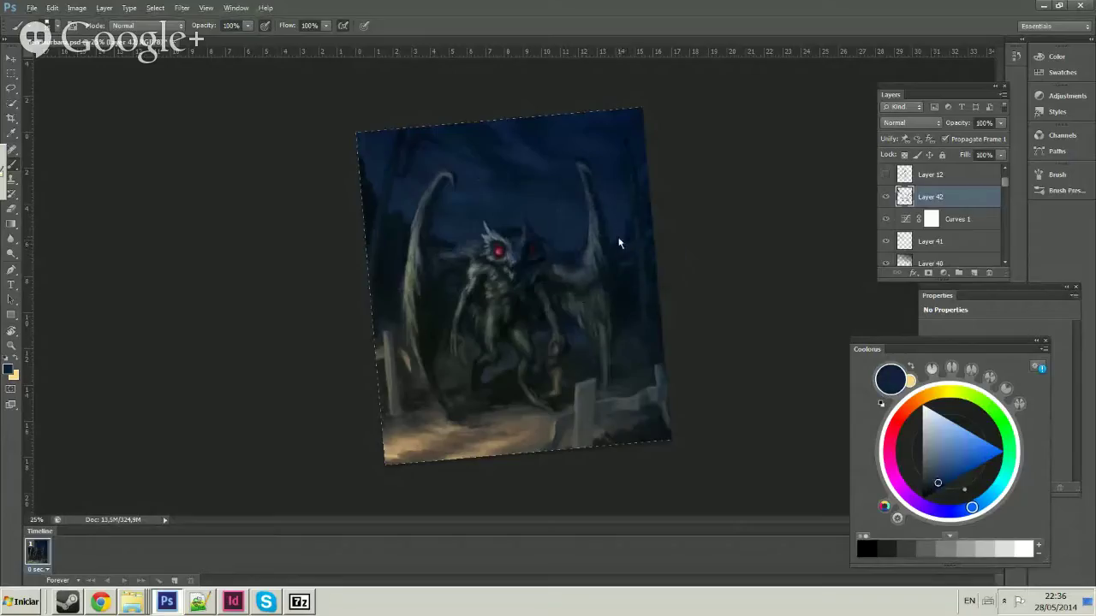
key(z)
alt+click(614, 202)
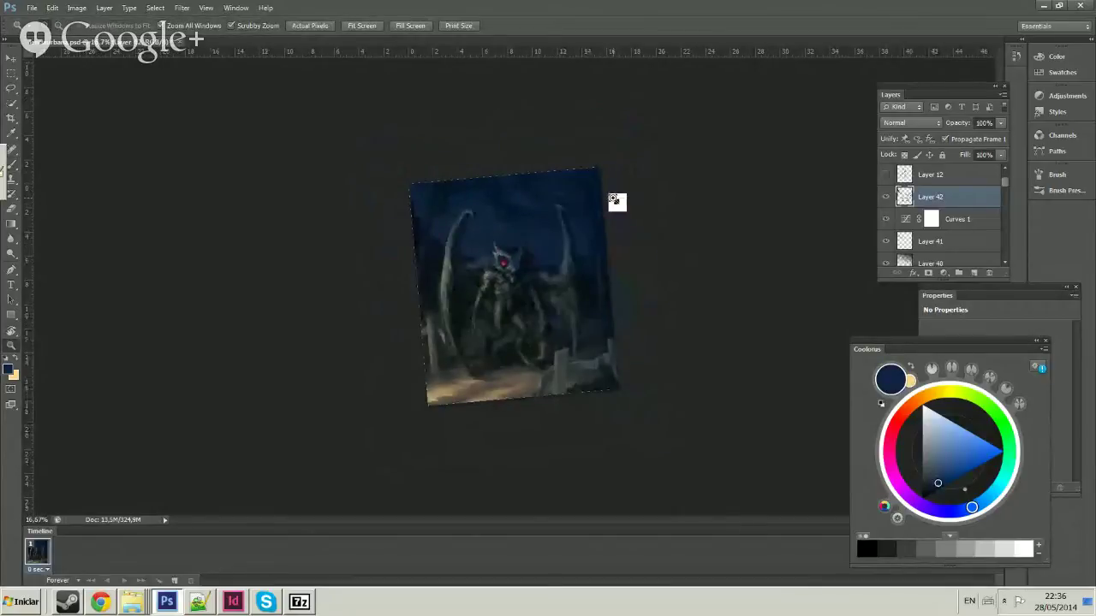
click(582, 207)
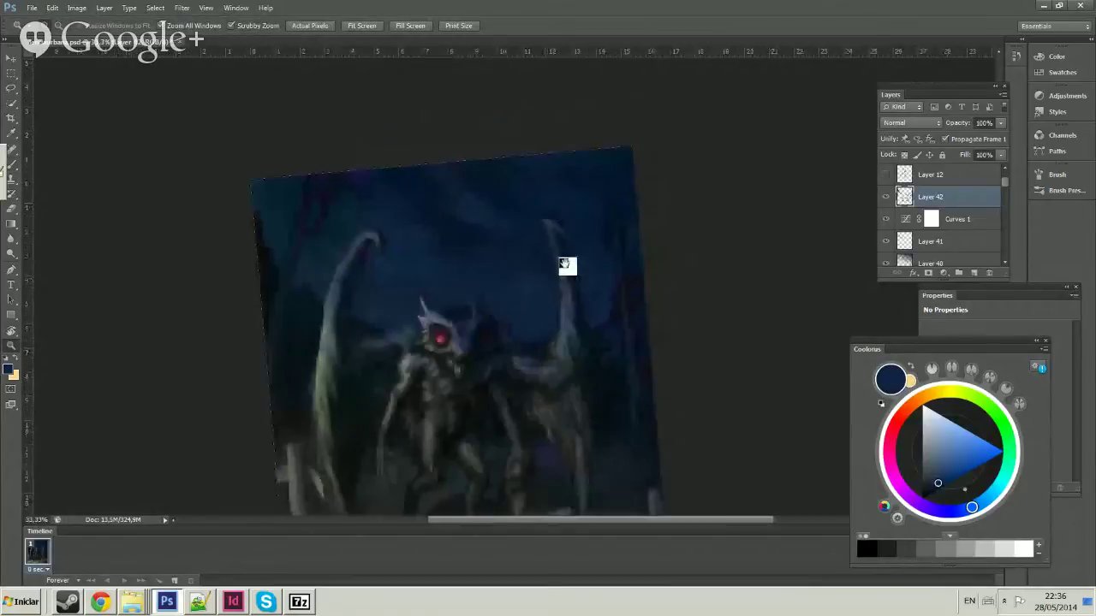
key(b)
scroll(591, 256, down, 3)
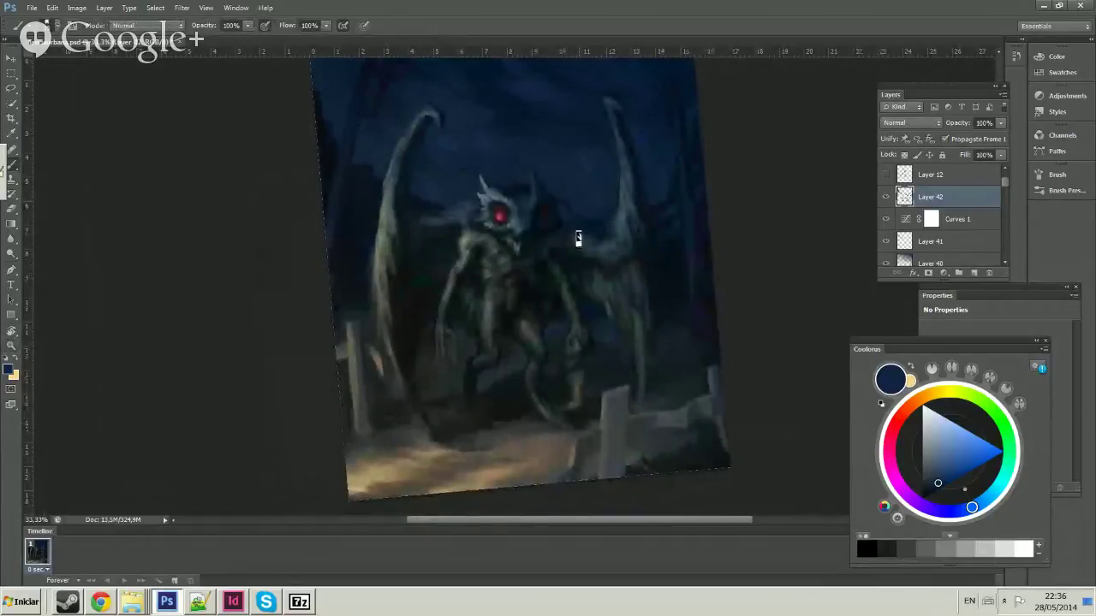
scroll(580, 235, up, 2)
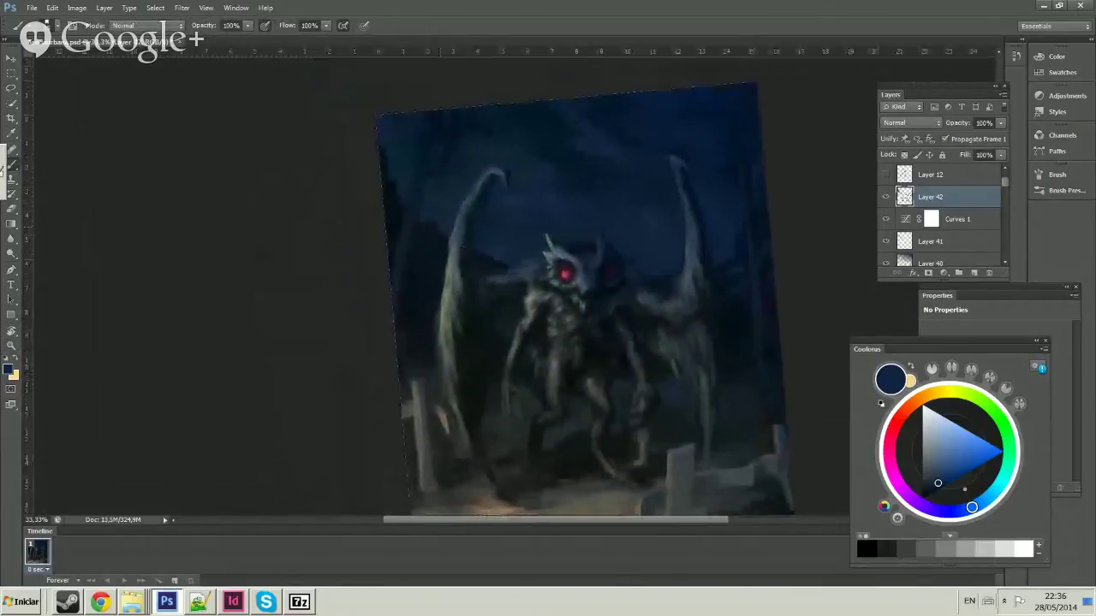
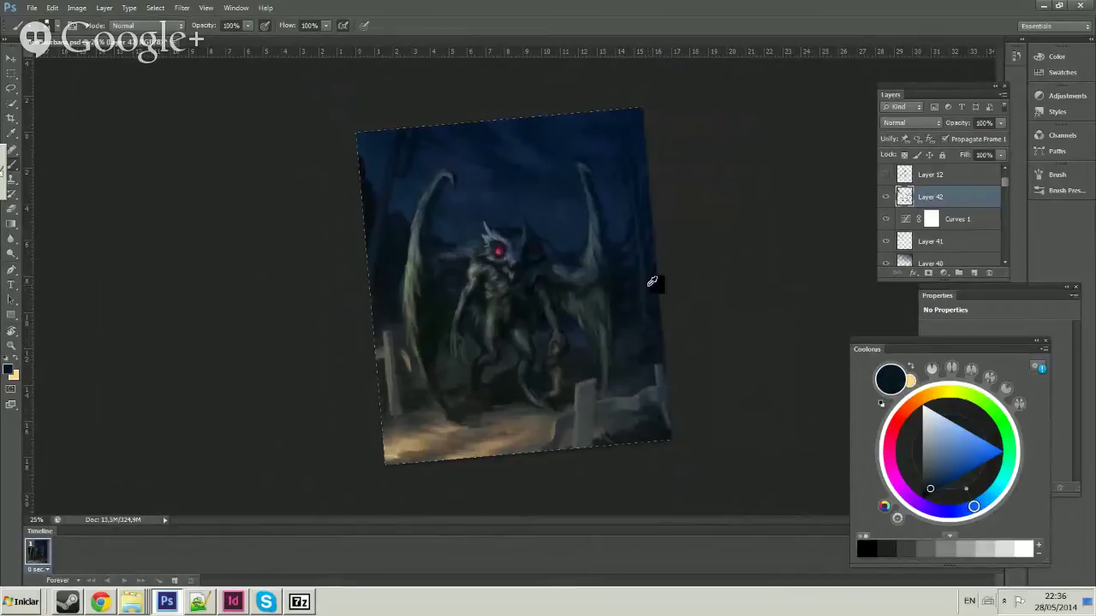
Sample colours from the painting and bring the mothman's lower body into view.
alt+click(648, 252)
alt+click(660, 351)
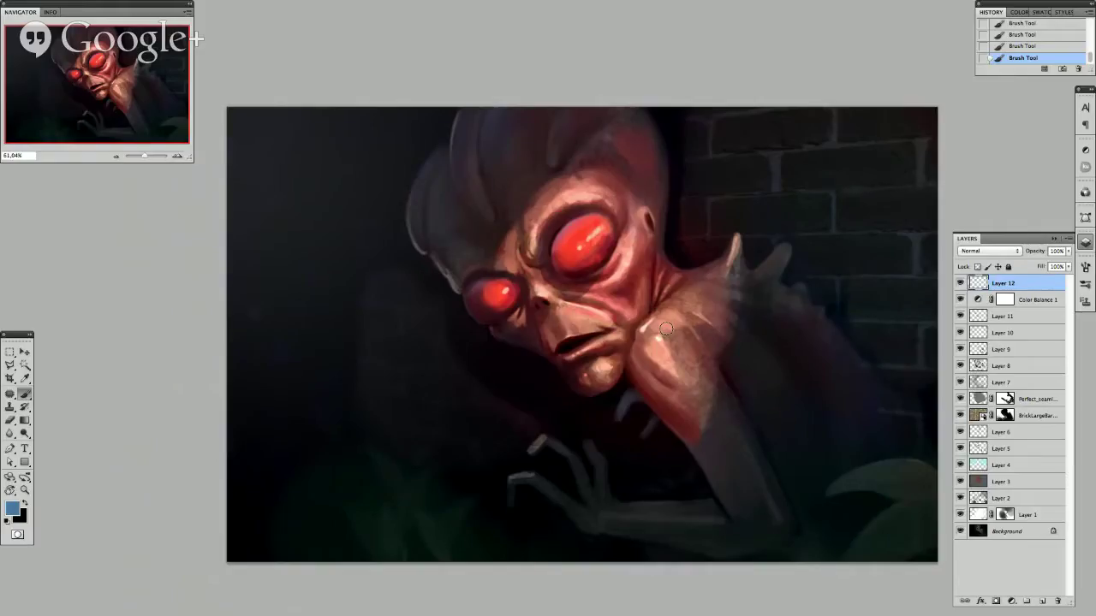
scroll(670, 324, up, 3)
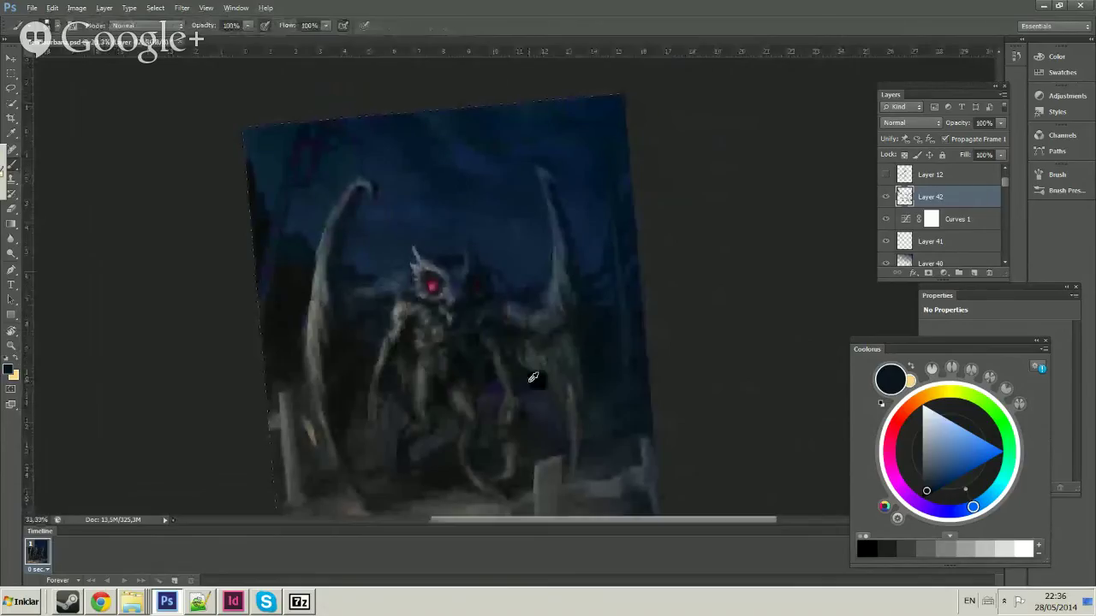
drag(558, 374, 538, 337)
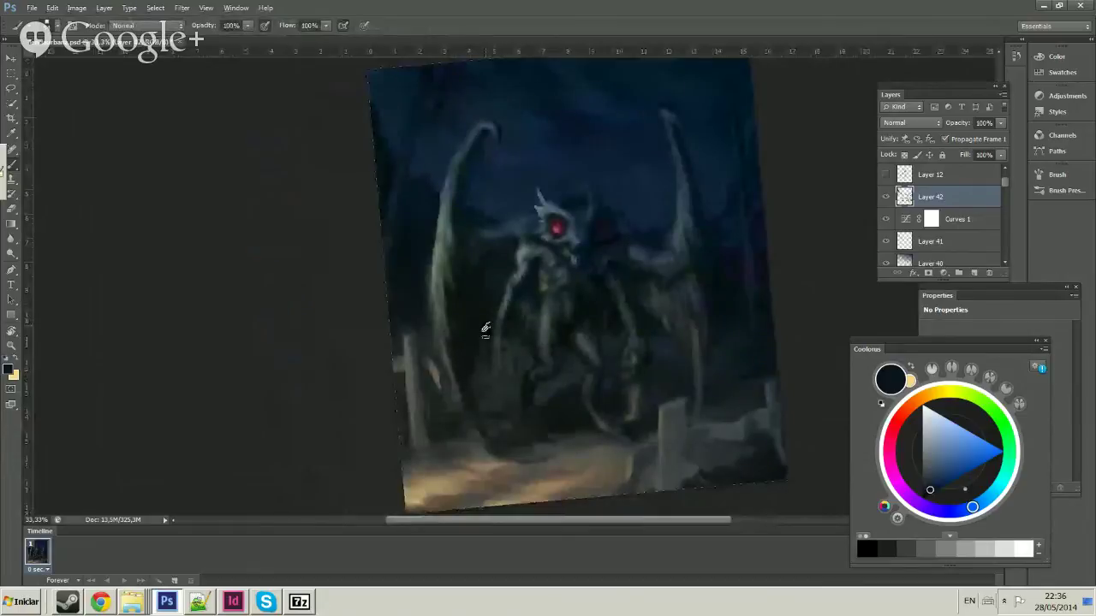
right_click(511, 330)
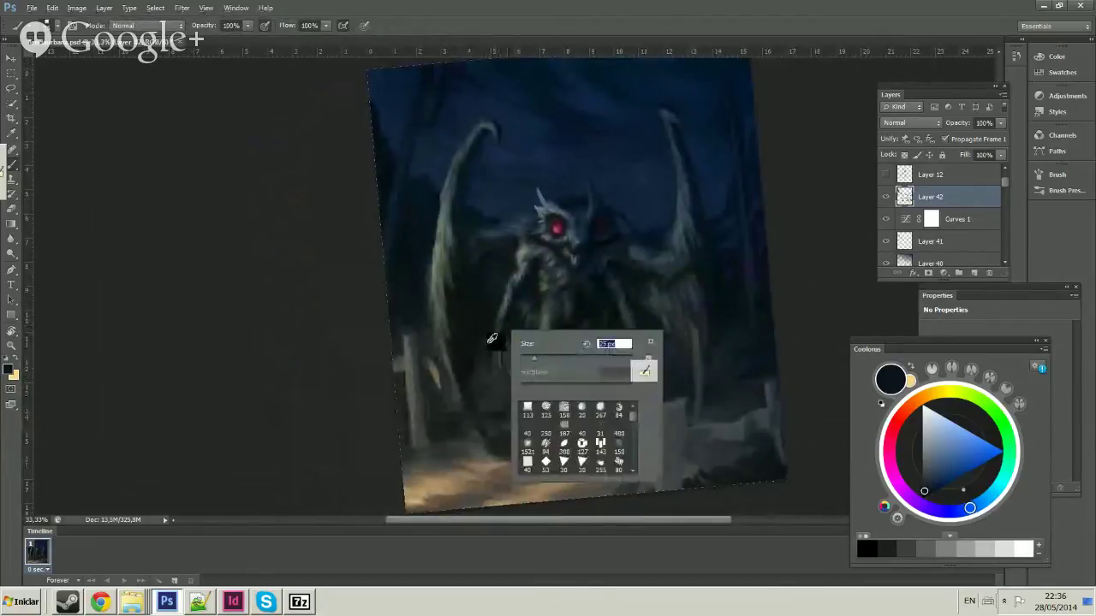
key(Escape)
Sample a dark colour and paint a dark stroke beside the mothman's leg.
alt+click(513, 369)
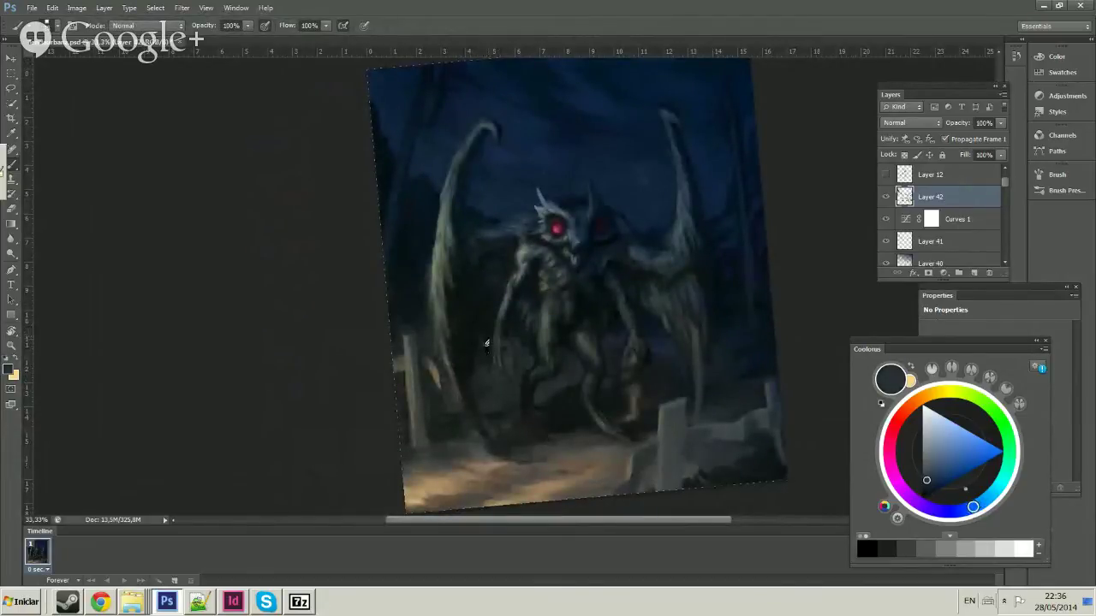
alt+click(486, 344)
drag(486, 355, 487, 336)
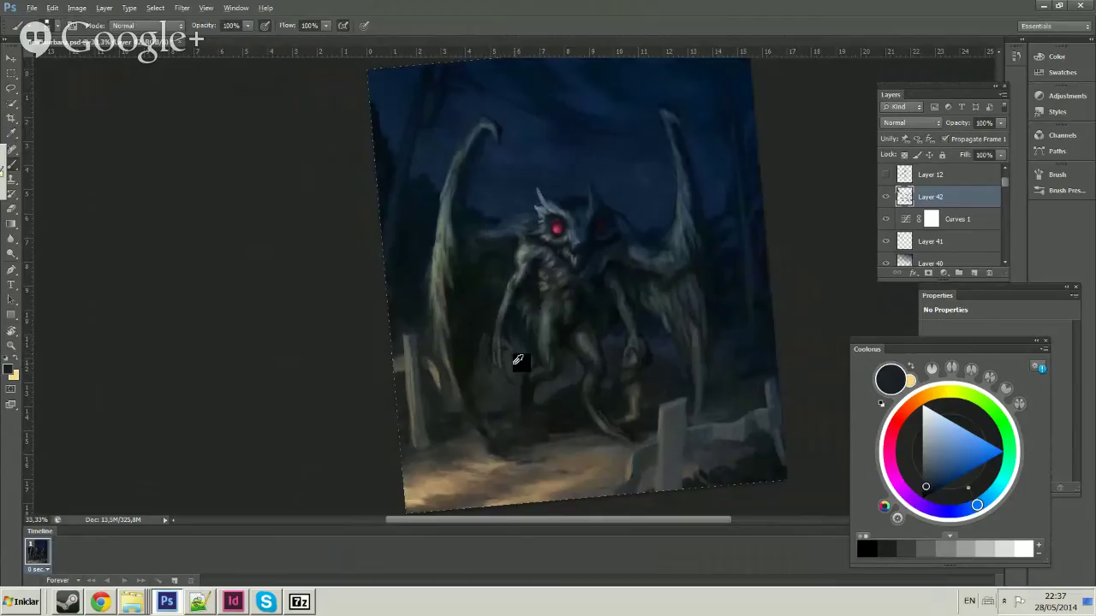
alt+click(509, 361)
Zoom out to check the whole painting, then sample a lighter bluish-grey.
key(z)
alt+click(543, 240)
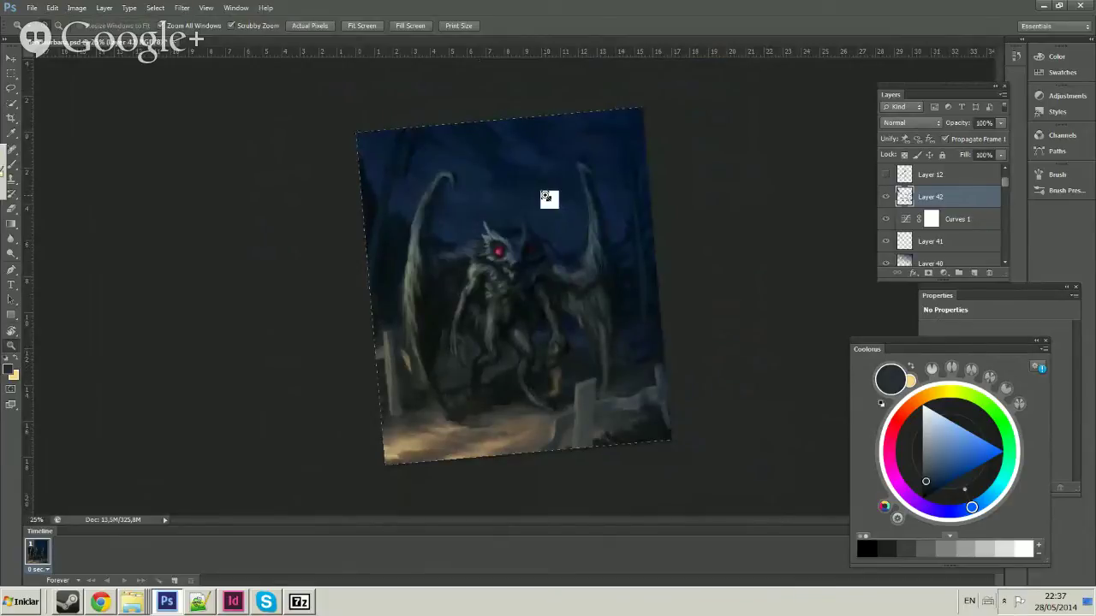
click(583, 295)
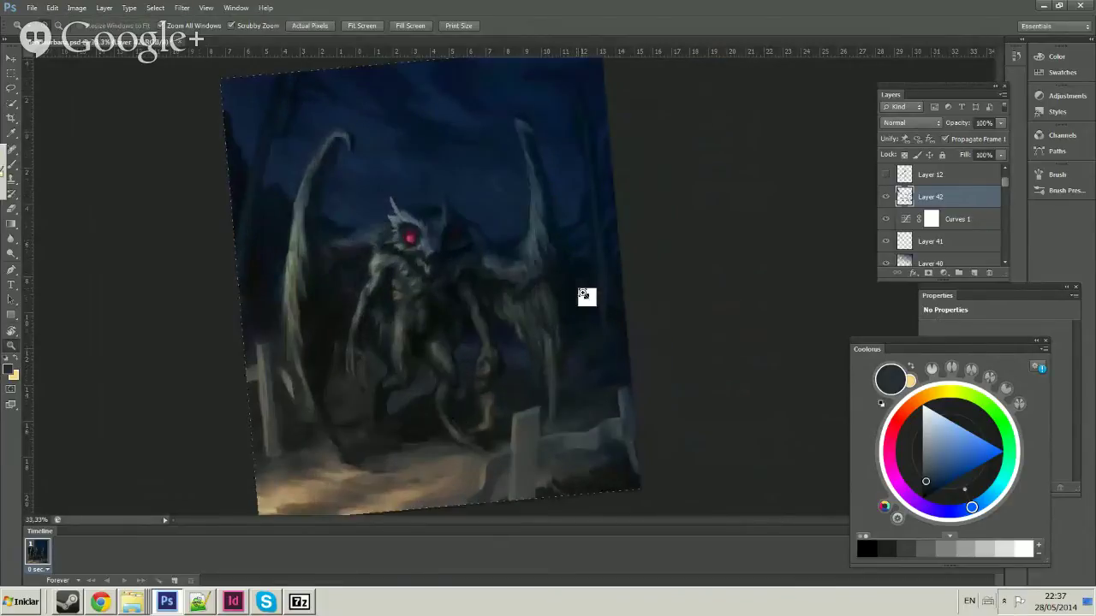
key(b)
alt+click(484, 268)
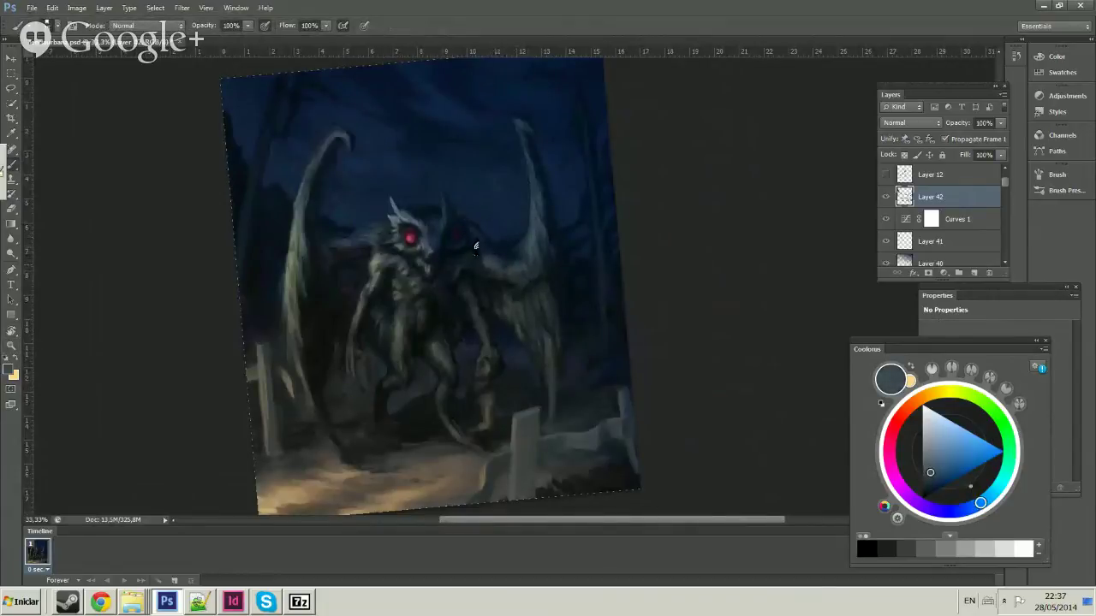
Zoom out to judge the composition, then sample a darker colour from the painting.
key(z)
alt+click(528, 215)
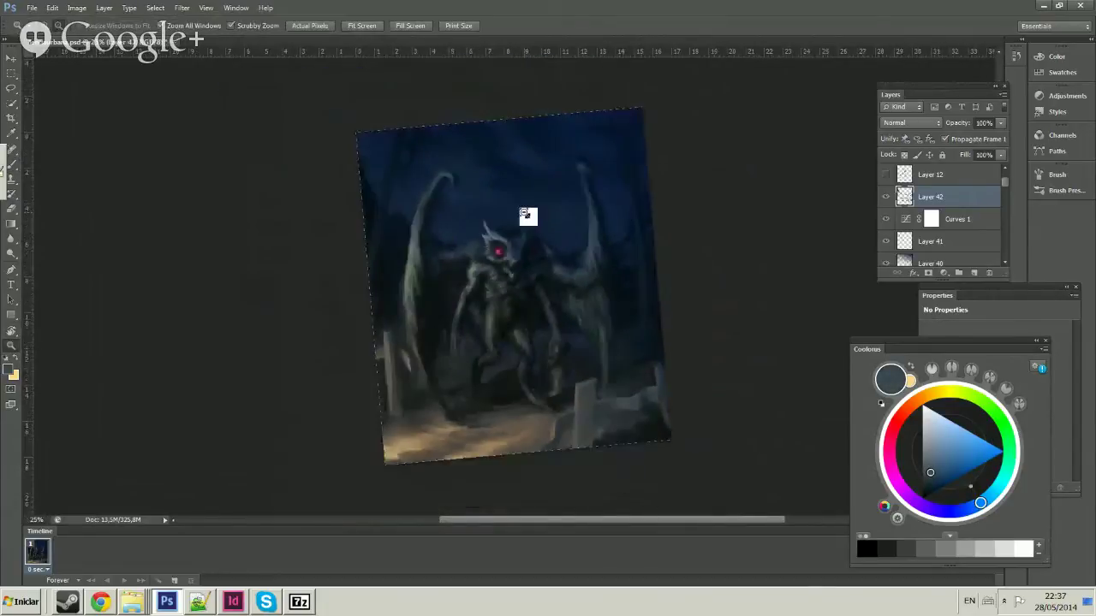
alt+click(573, 271)
click(557, 264)
key(b)
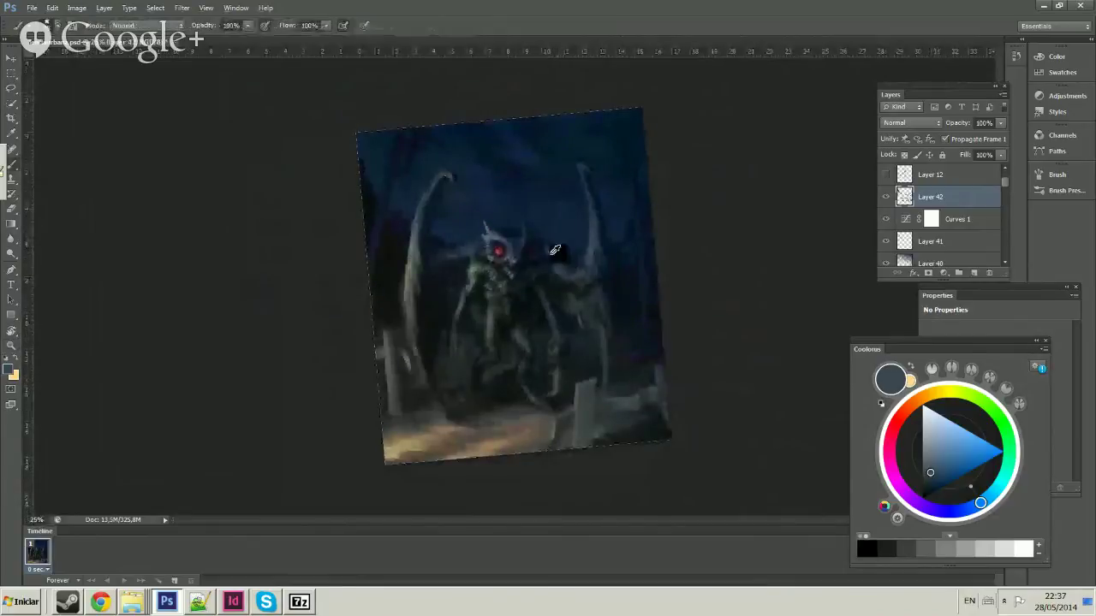
alt+click(556, 264)
Zoom out to view the painting small, then zoom in to full size on the legs.
key(z)
alt+click(565, 224)
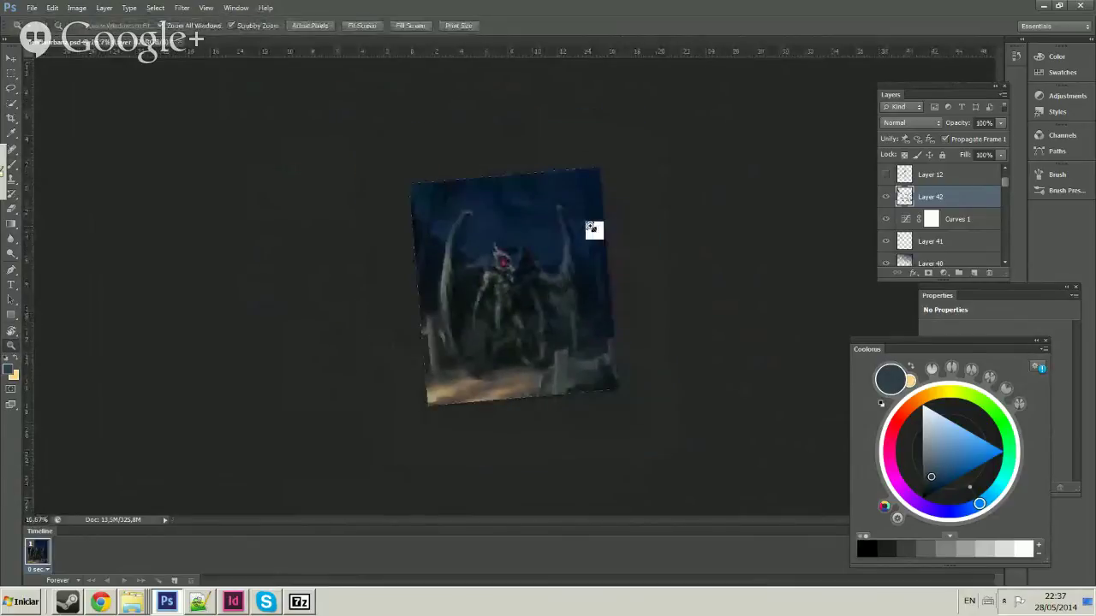
click(595, 248)
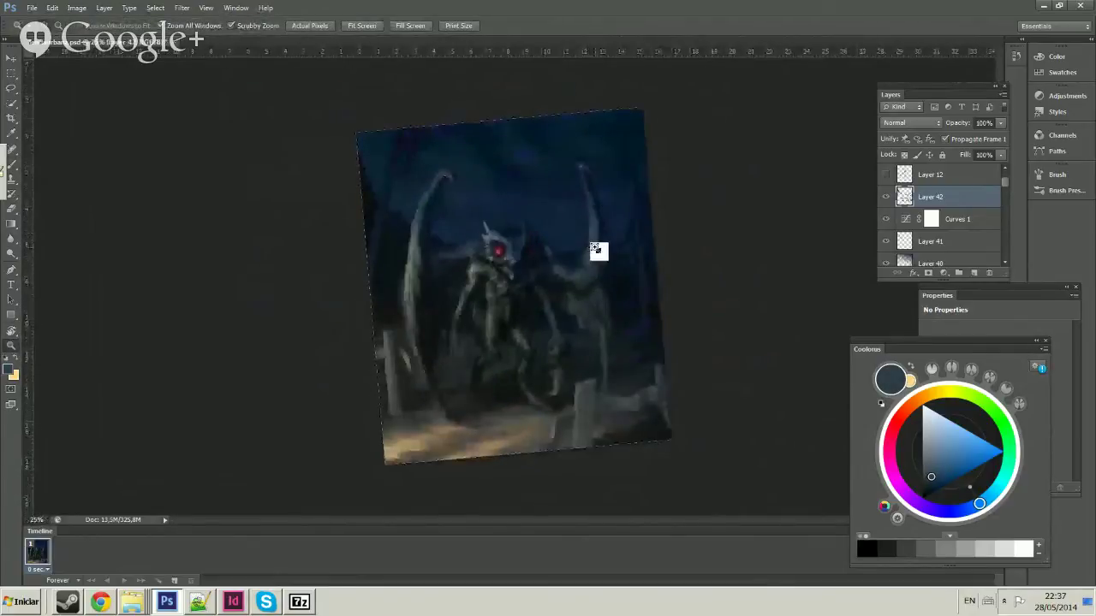
click(562, 356)
click(472, 248)
Sample a dark colour, a dark grey and a near-black from the painting.
key(b)
right_click(496, 272)
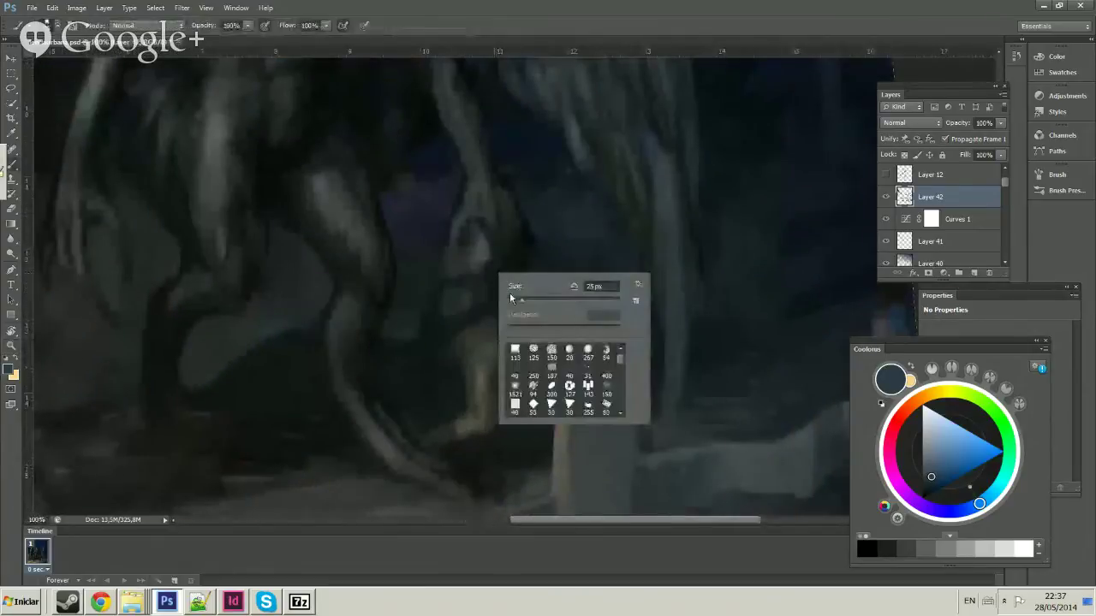
alt+click(461, 253)
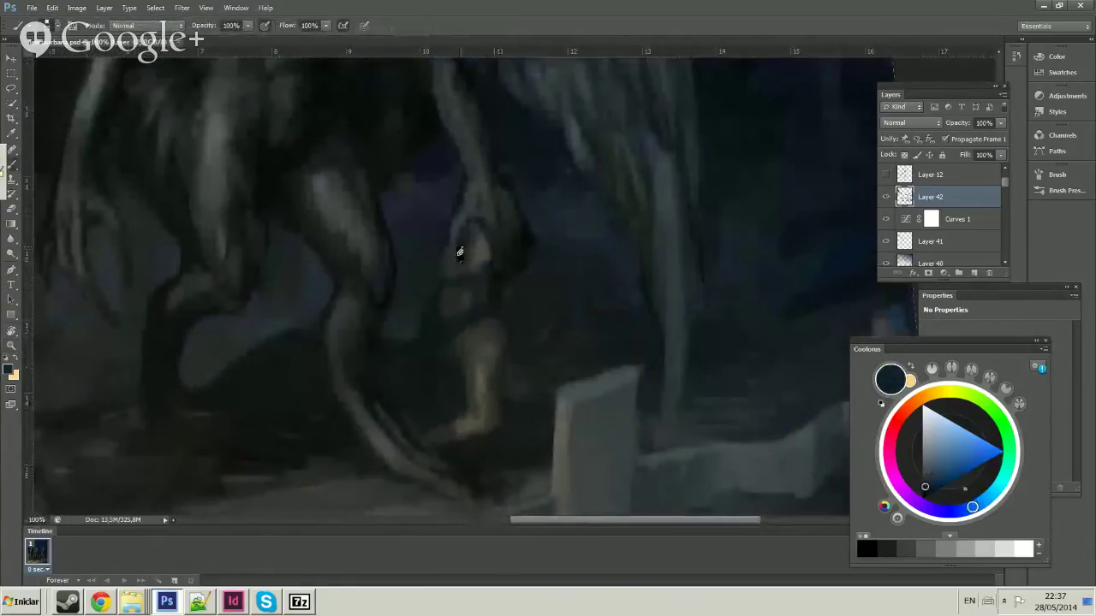
alt+click(477, 238)
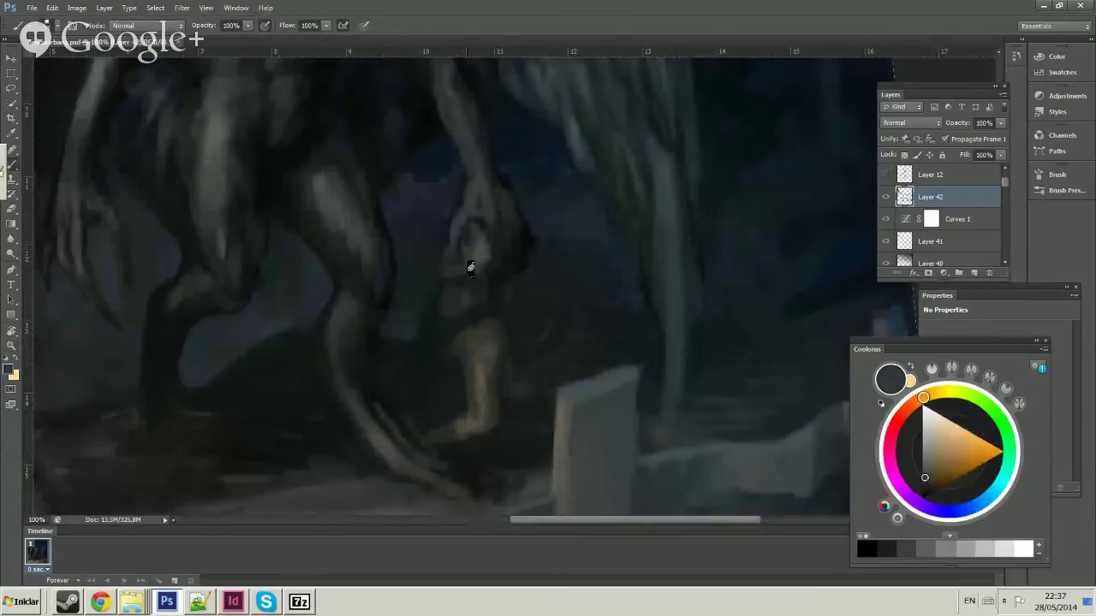
alt+click(530, 236)
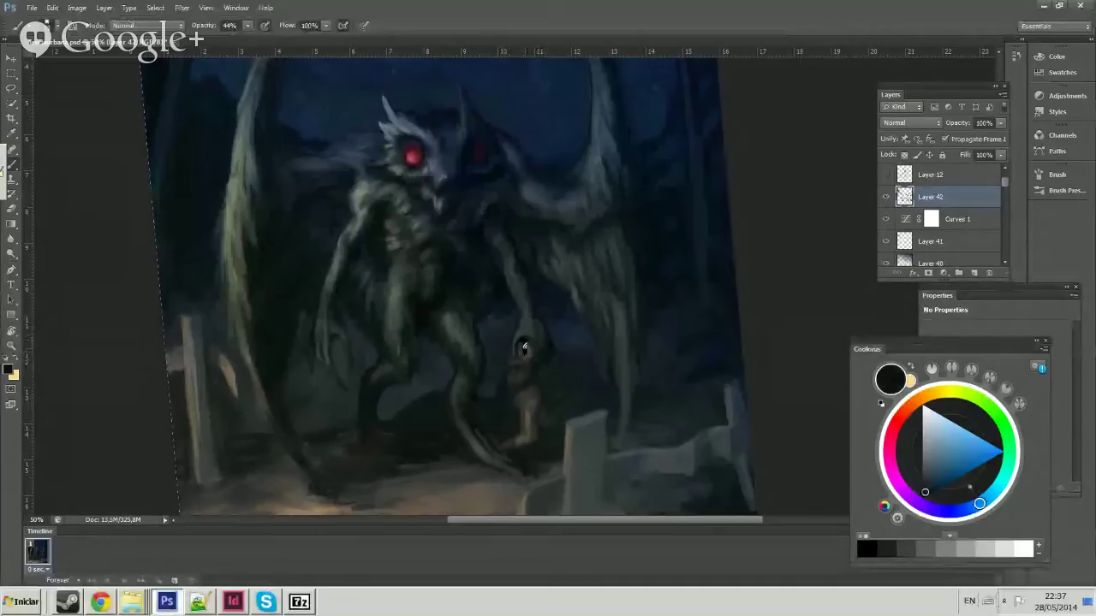
Resample darker grey-blue tones around the small figure, then pick a red beside the eye.
alt+click(525, 337)
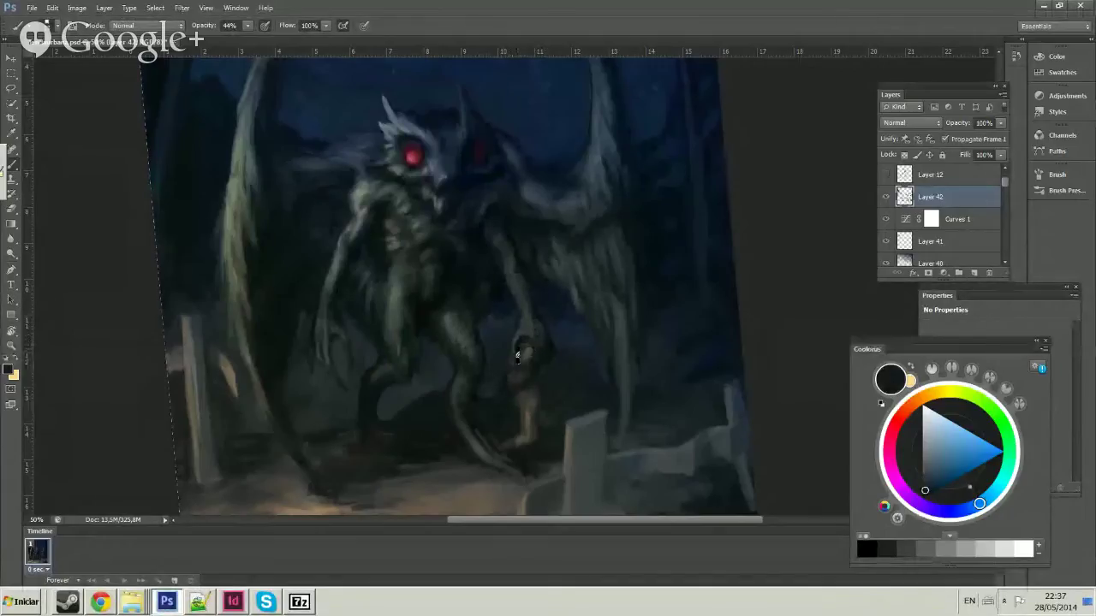
alt+click(522, 345)
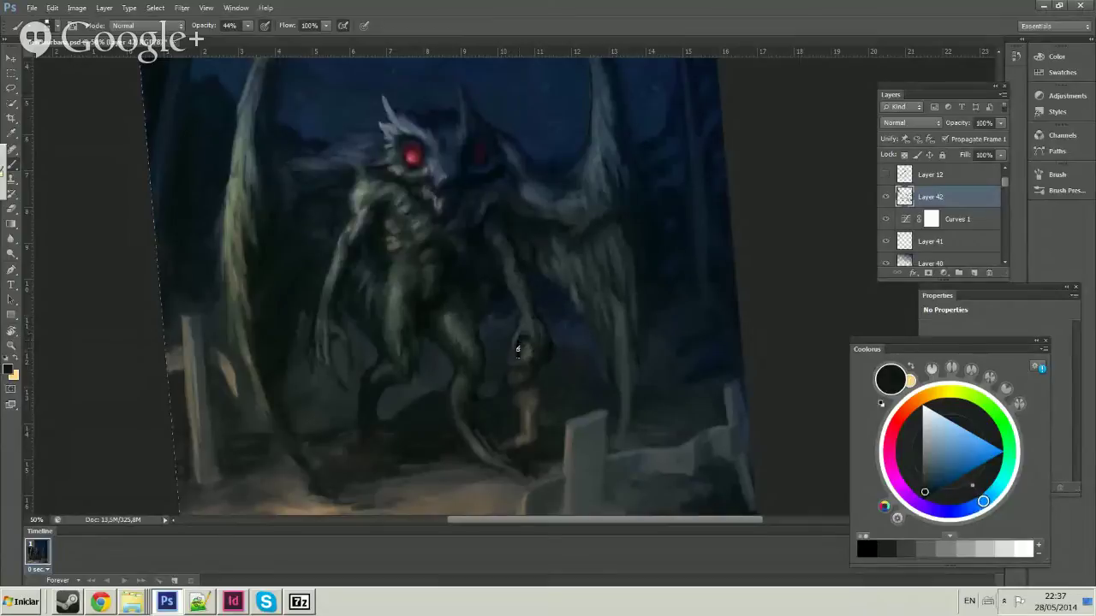
alt+click(523, 340)
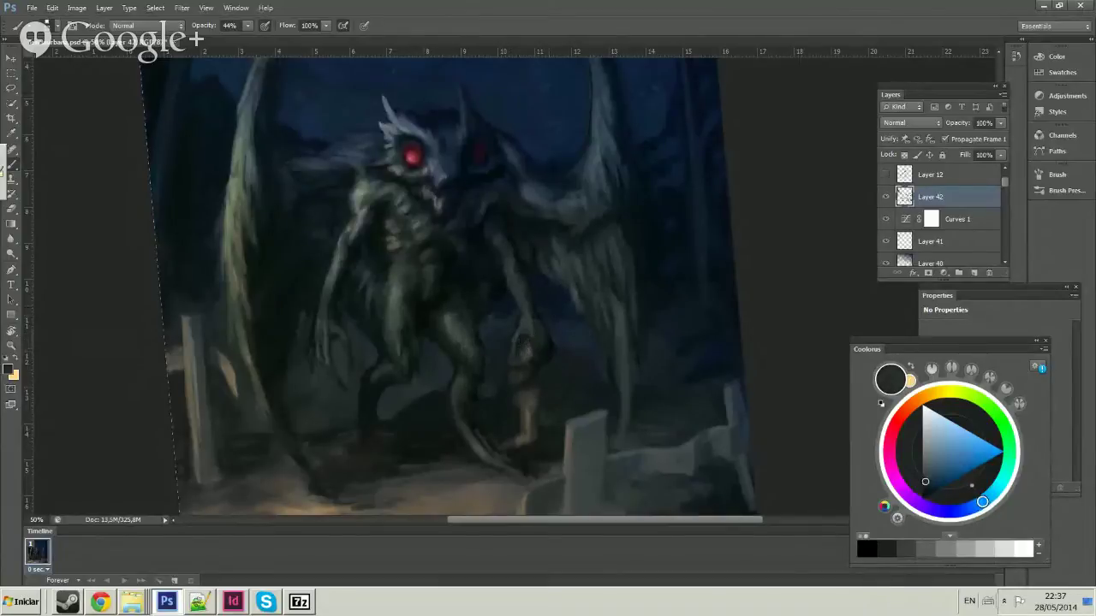
alt+click(525, 343)
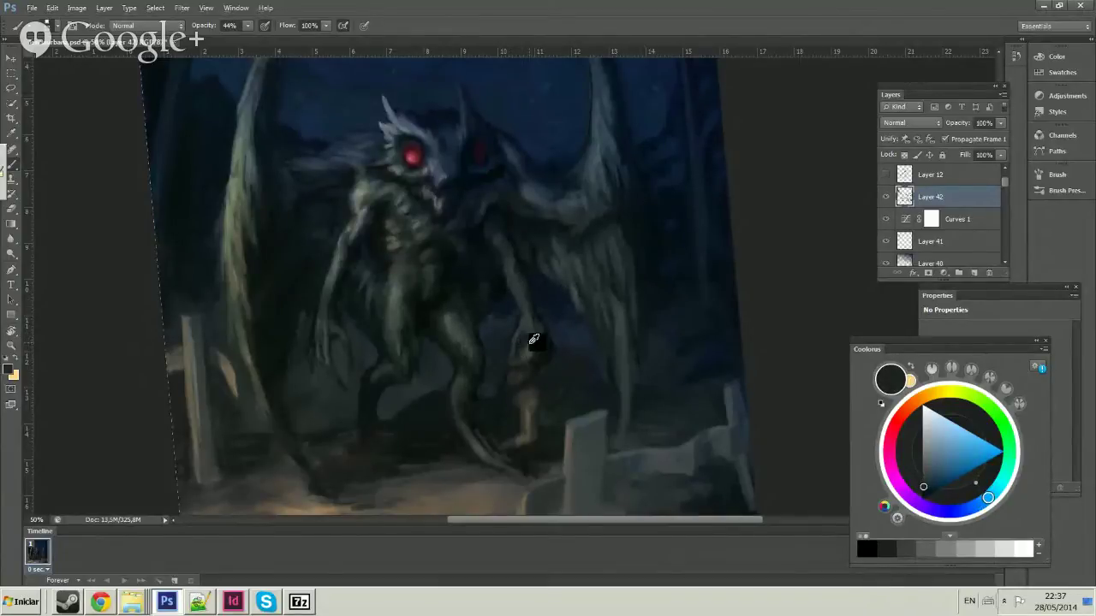
alt+click(527, 346)
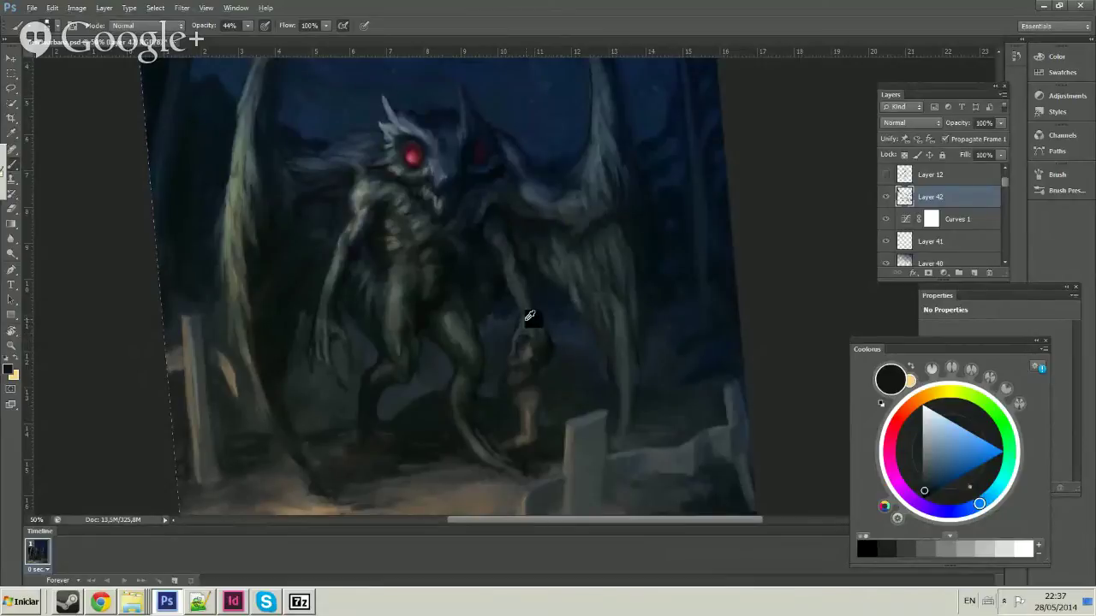
alt+click(530, 317)
alt+click(527, 316)
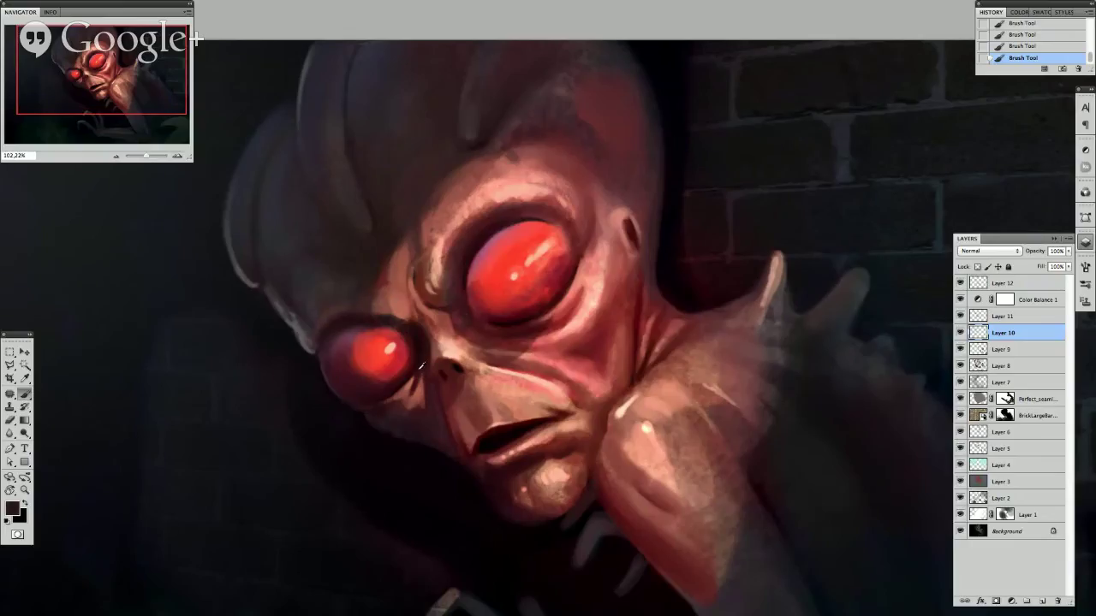
alt+click(362, 411)
alt+click(579, 292)
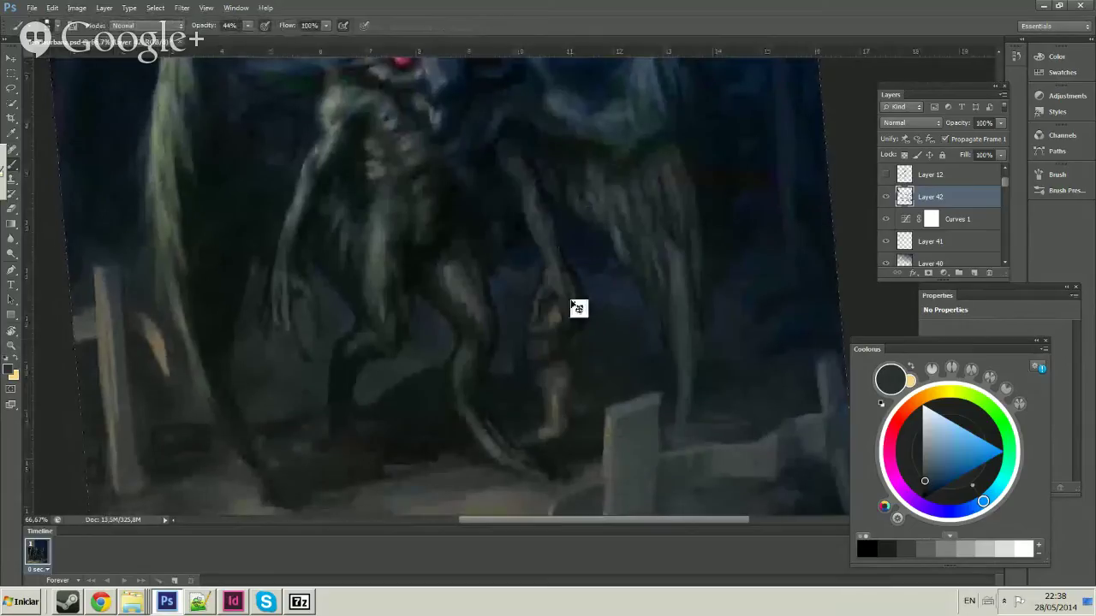
Raise the brush opacity to 100% and make the brush larger.
drag(251, 28, 288, 39)
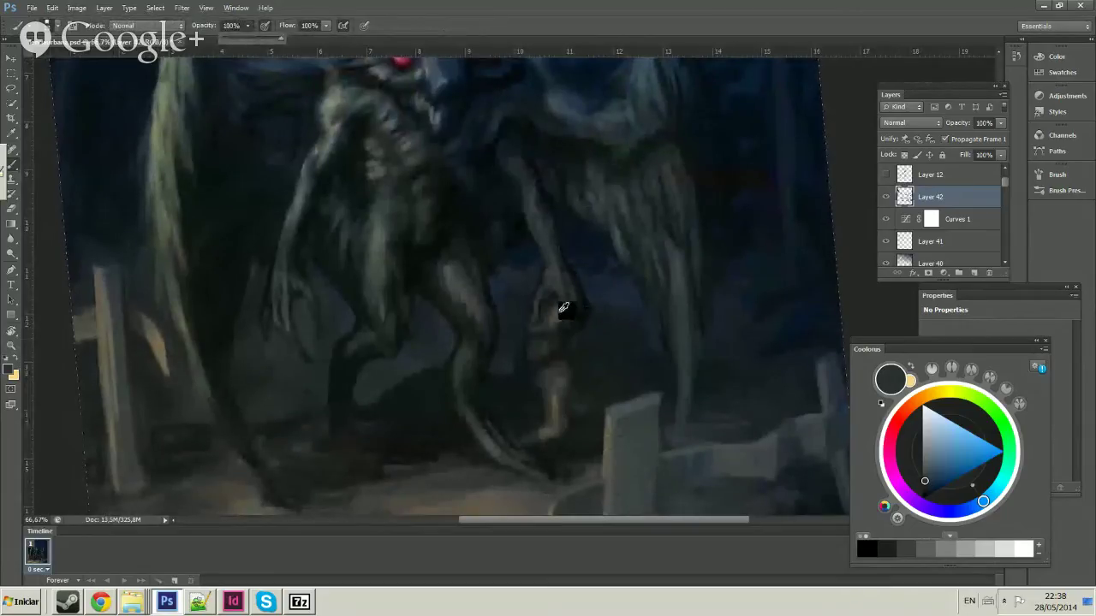
alt+click(587, 312)
right_click(568, 315)
drag(596, 339, 702, 348)
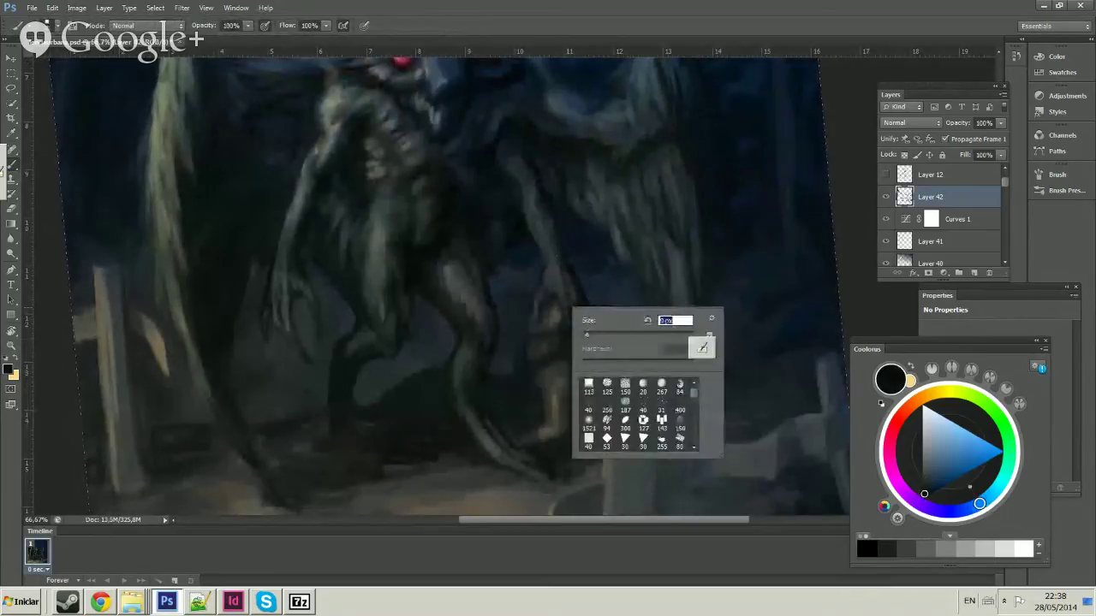
click(541, 328)
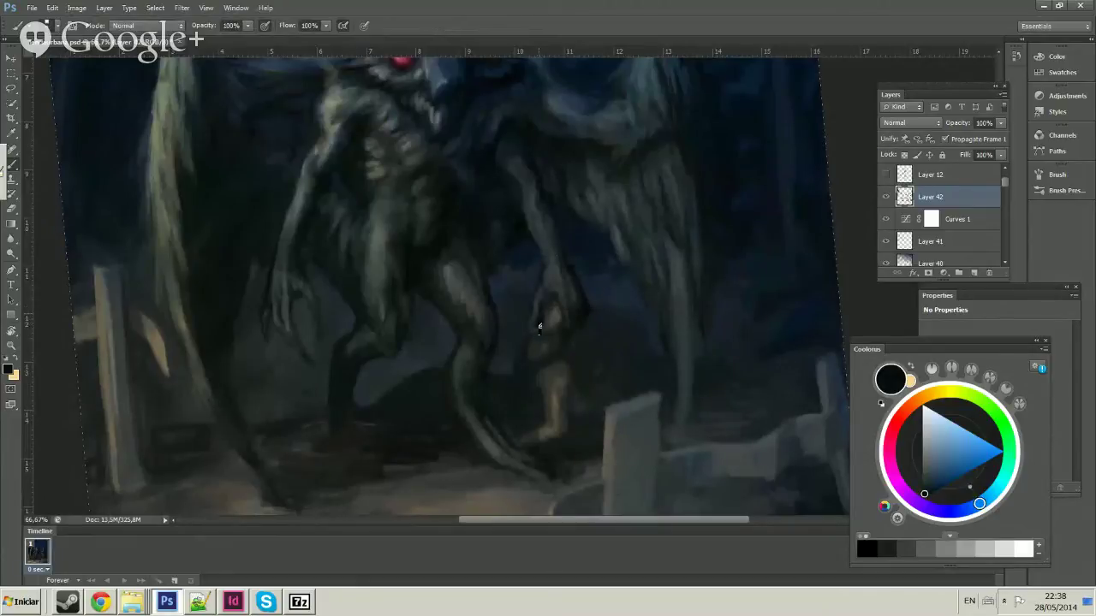
Sample colours from the creature's leg and zoom out to view the whole painting.
alt+click(548, 335)
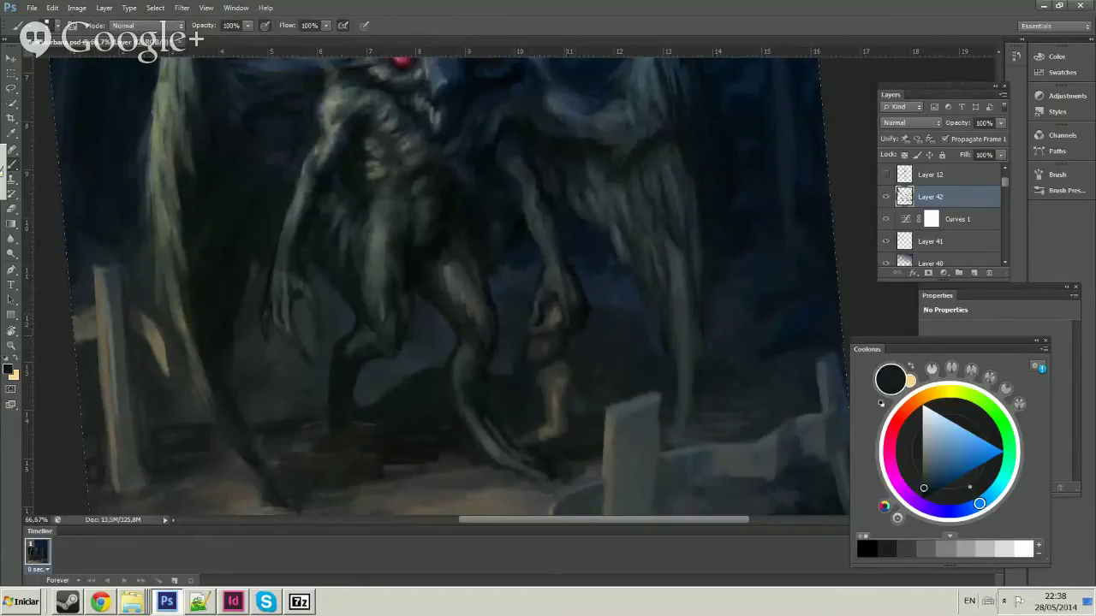
alt+click(534, 346)
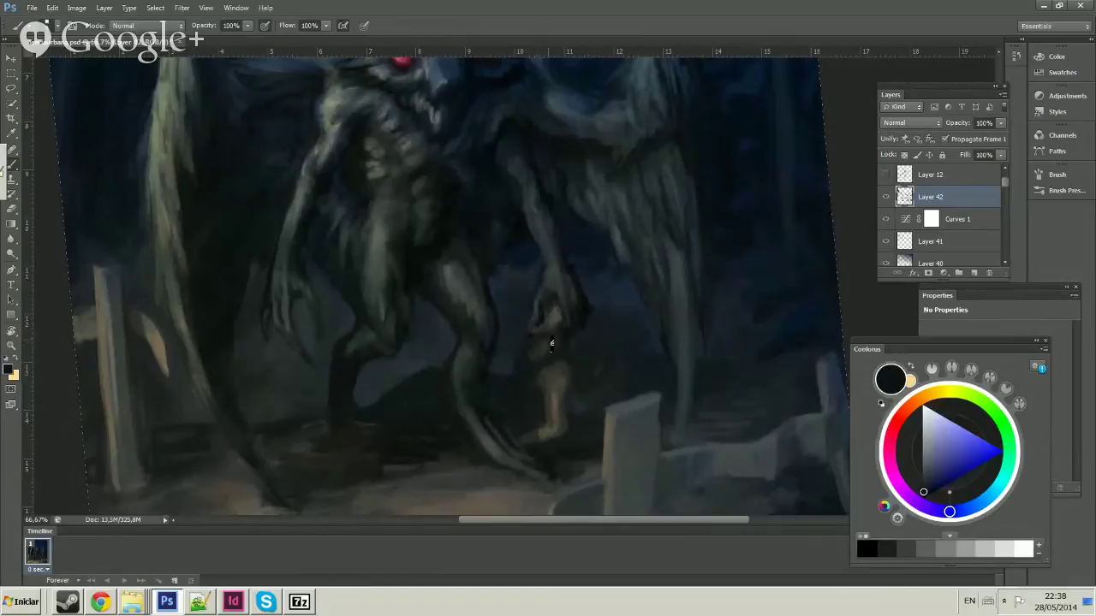
key(z)
alt+click(569, 288)
alt+click(582, 269)
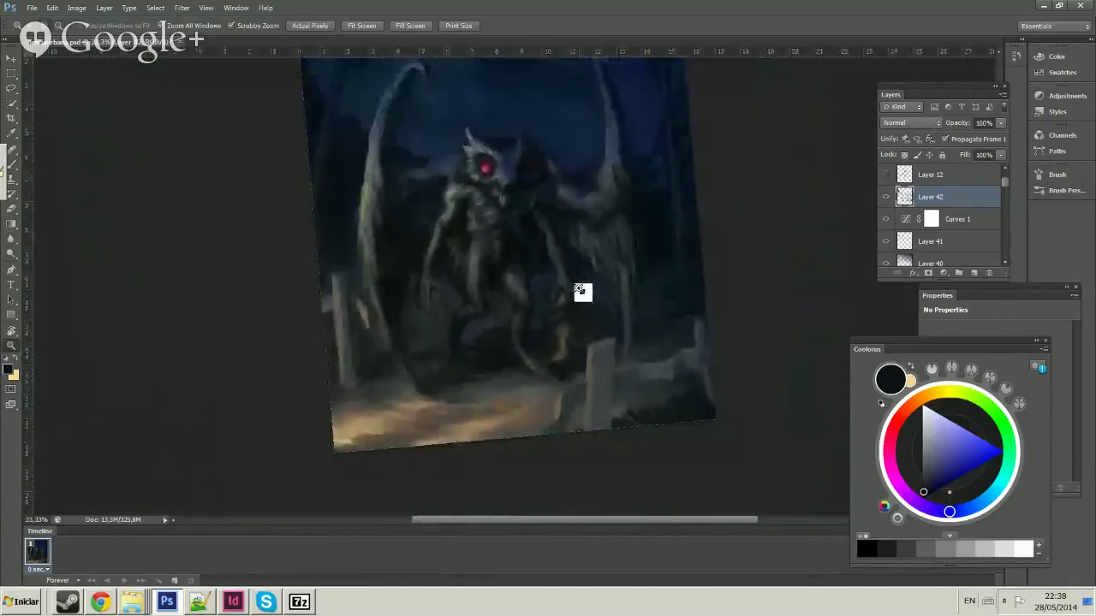
click(580, 304)
alt+click(580, 308)
alt+click(571, 288)
key(b)
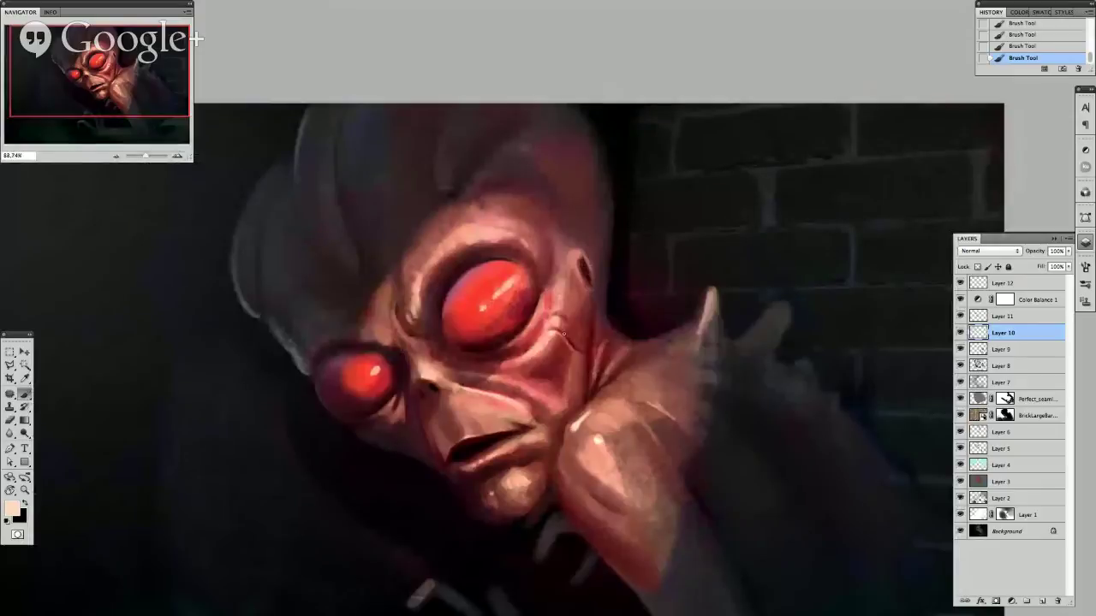
Sample colours from the creature's lower body.
click(581, 261)
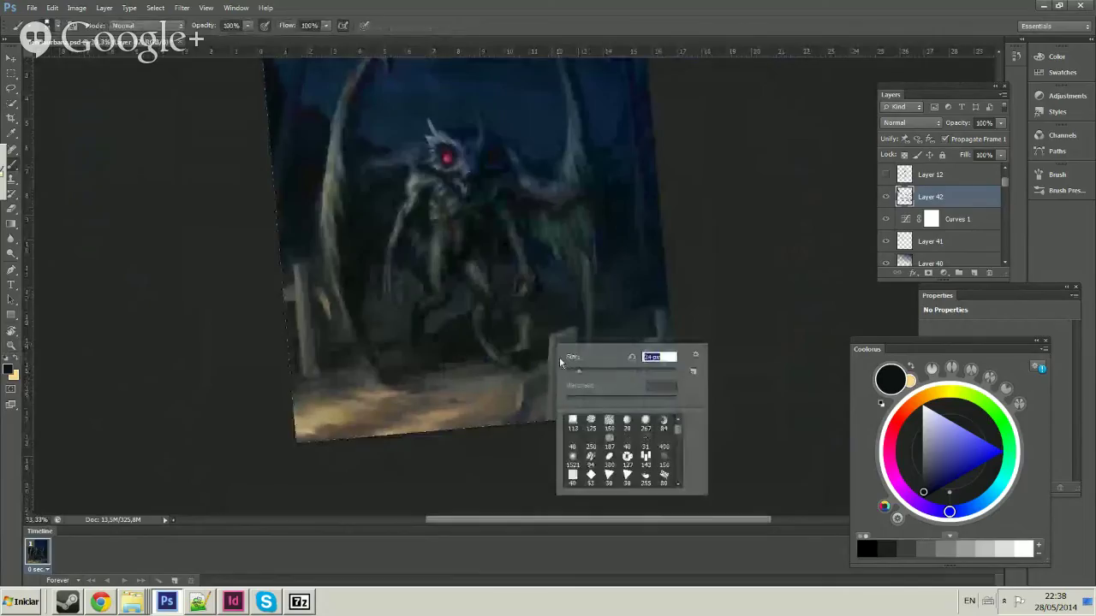
click(508, 318)
scroll(501, 325, up, 1)
alt+click(502, 319)
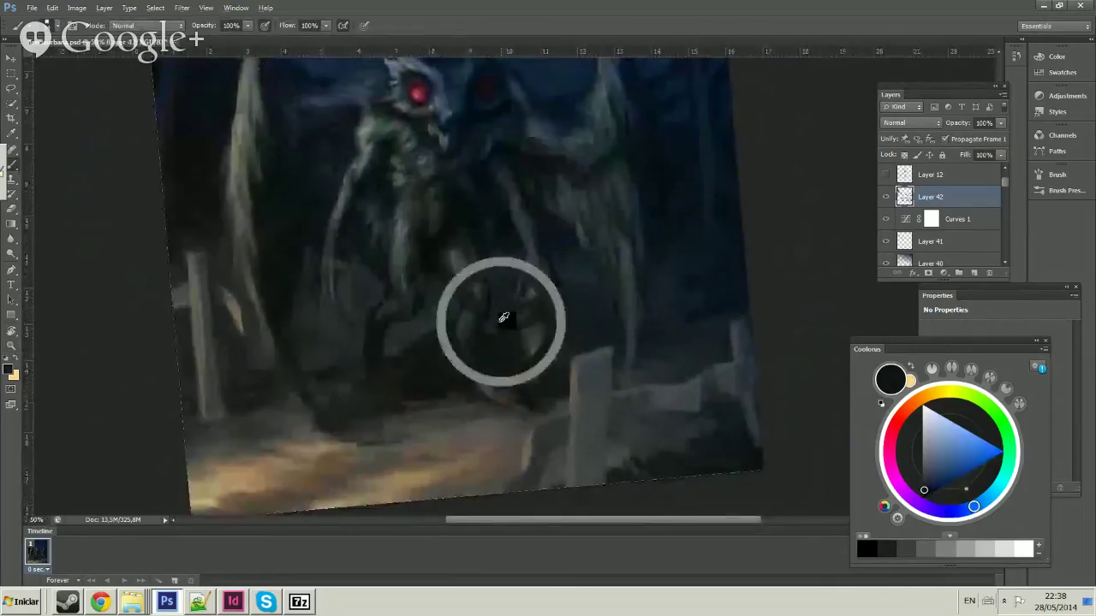
click(500, 320)
alt+click(512, 316)
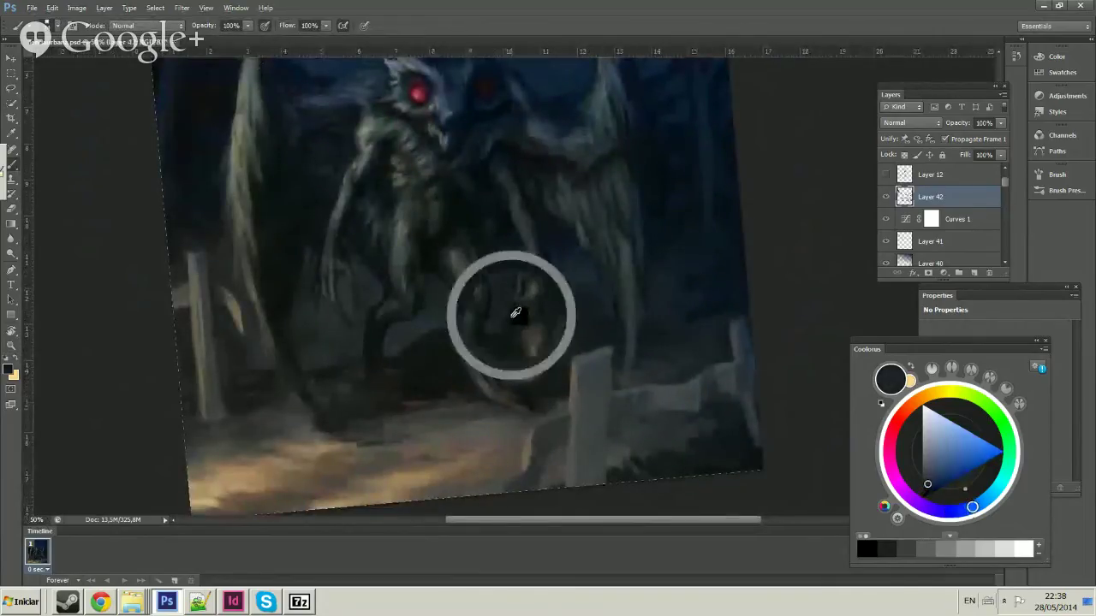
Zoom back in near the creature's legs and sample a warm brown from them.
key(z)
alt+click(564, 245)
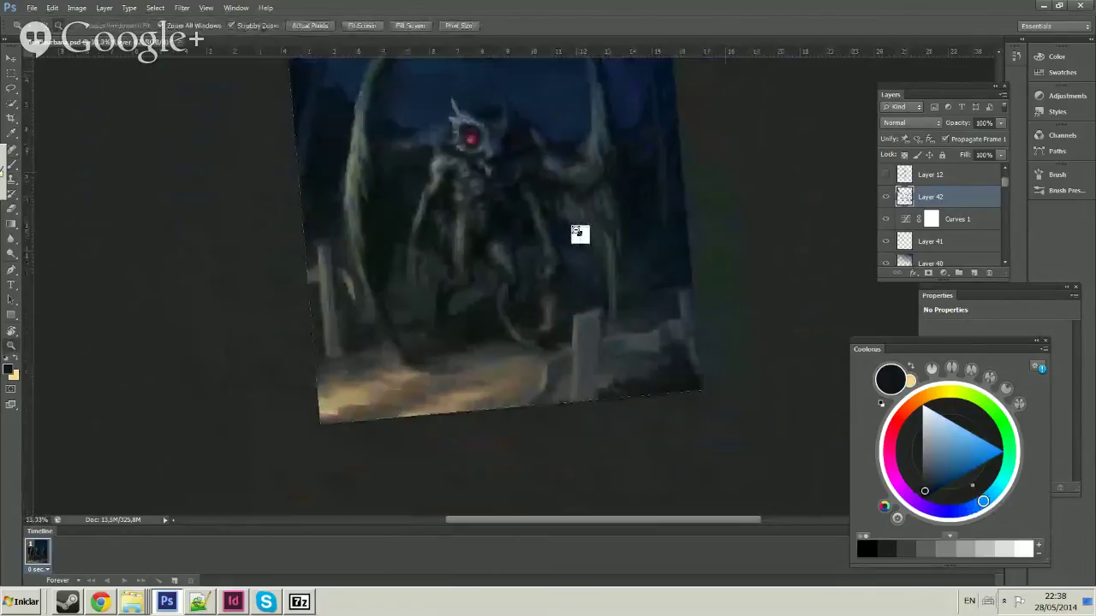
click(548, 308)
key(b)
alt+click(558, 318)
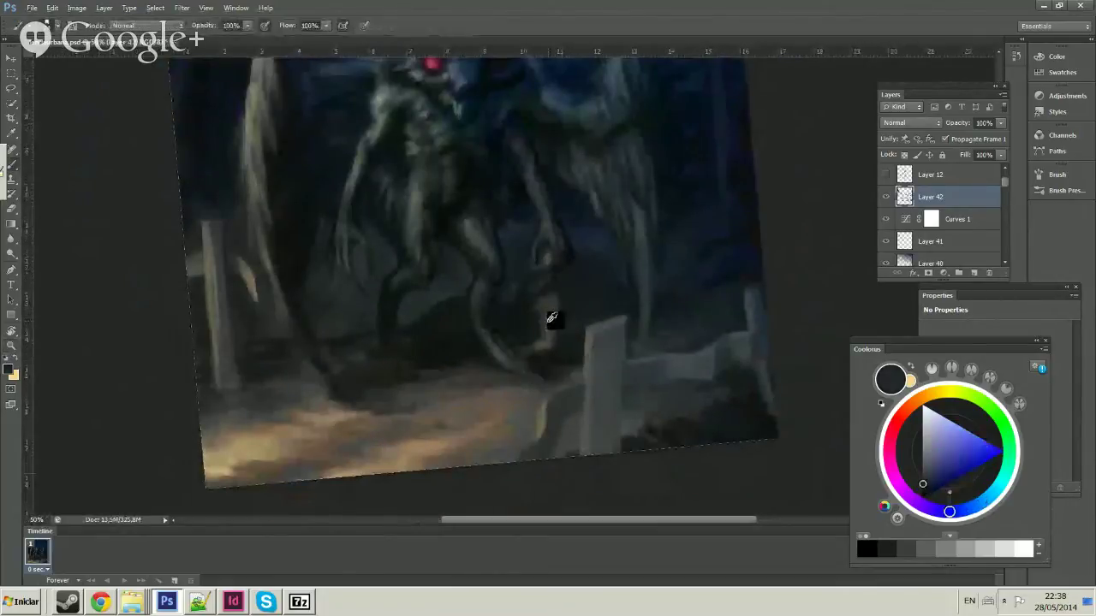
alt+click(555, 316)
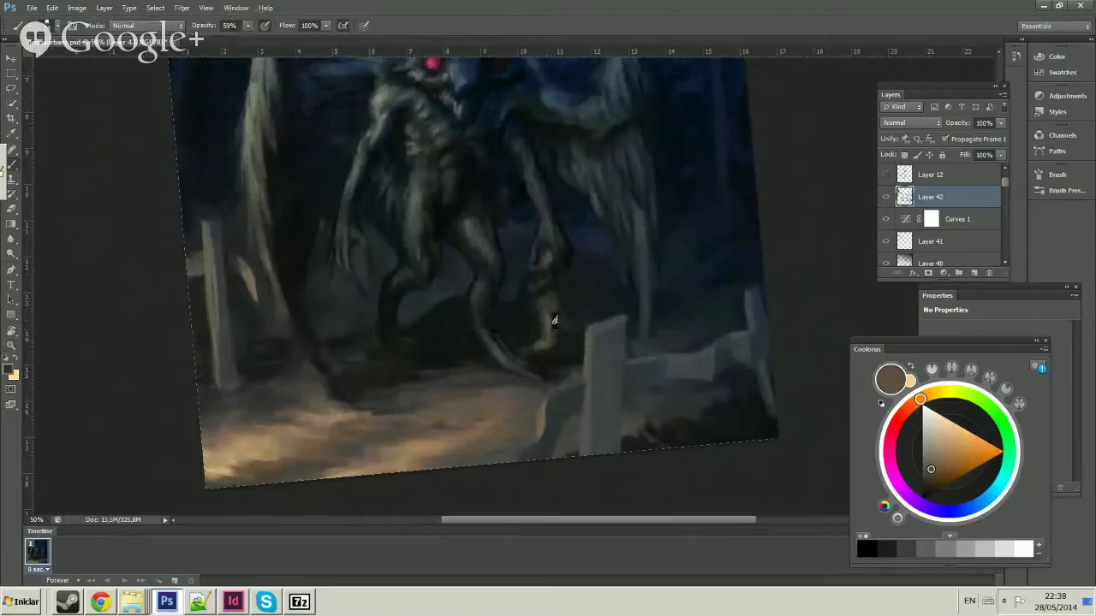
alt+click(558, 318)
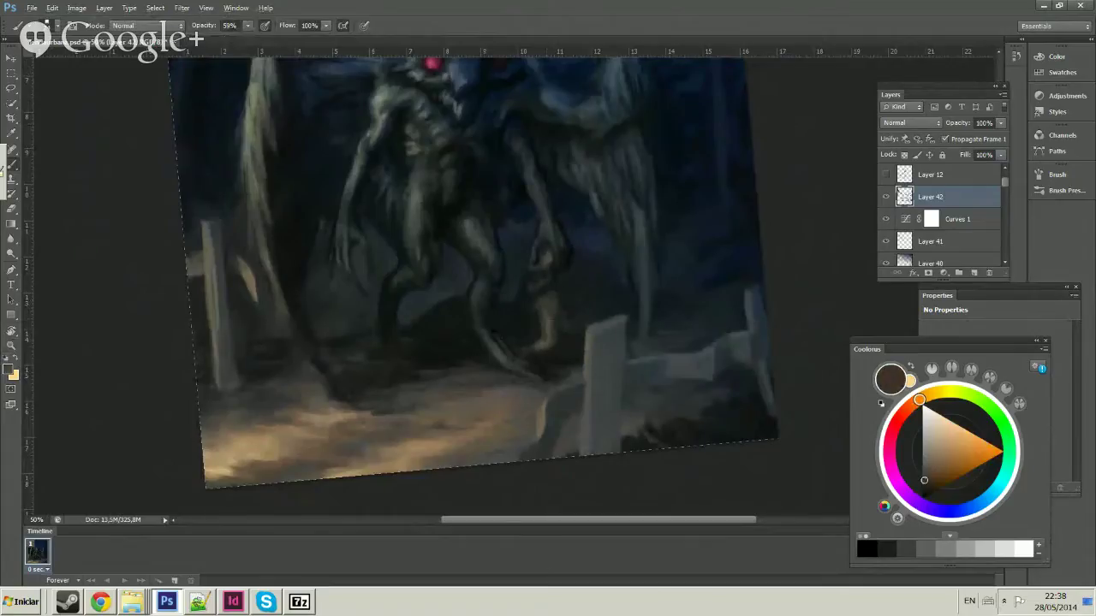
alt+click(557, 319)
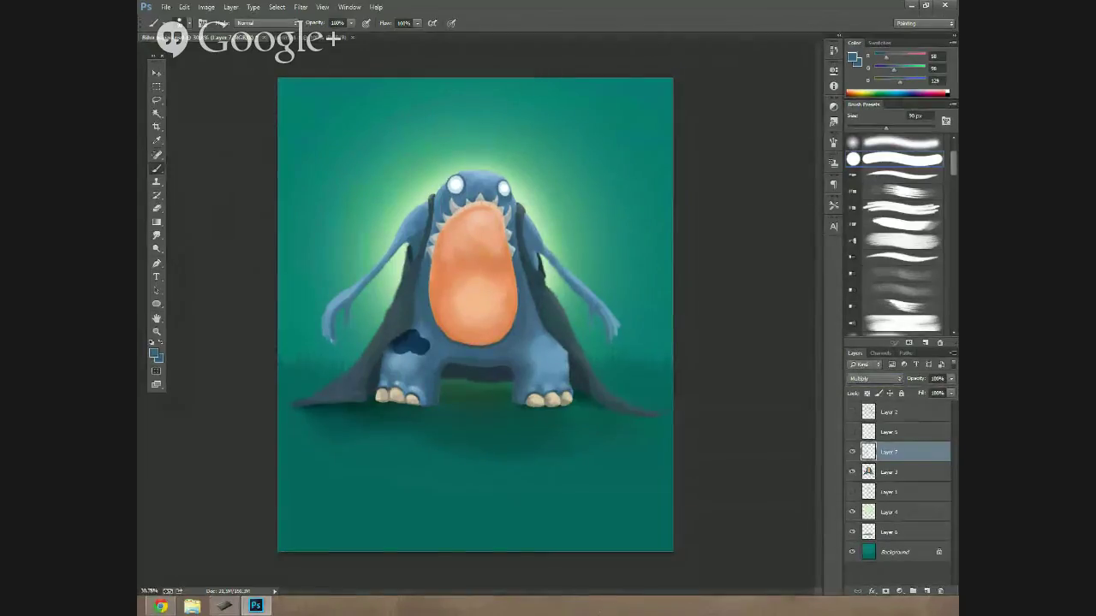
Paint dark blue strokes down the creature's cape, then move over the alien with a larger brush.
mouse_move(407, 341)
mouse_down()
mouse_move(376, 390)
mouse_move(410, 338)
mouse_move(426, 266)
mouse_up()
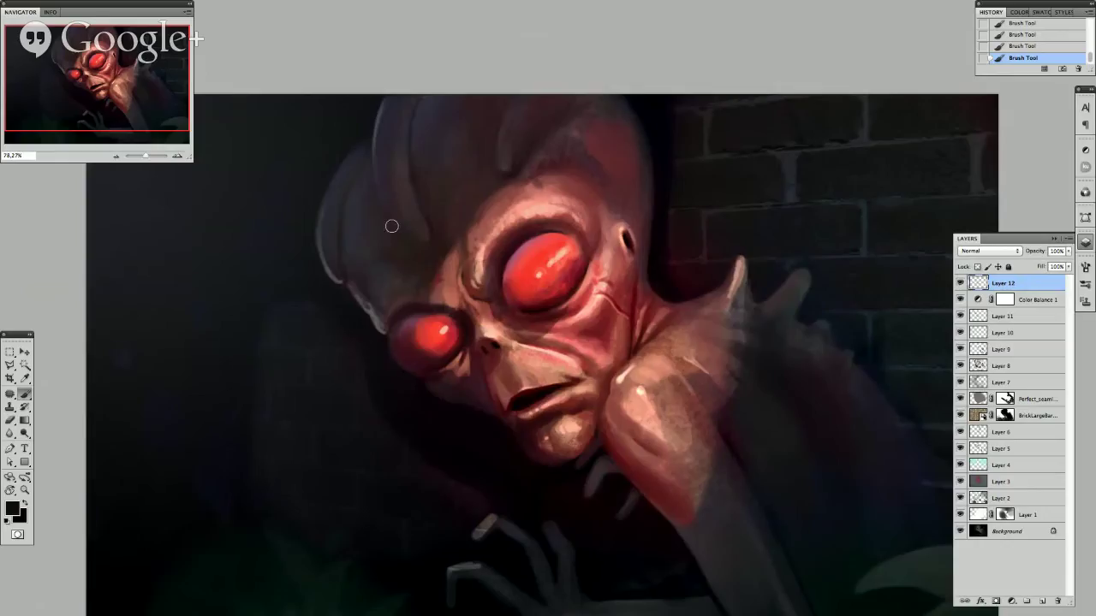
drag(431, 299, 485, 372)
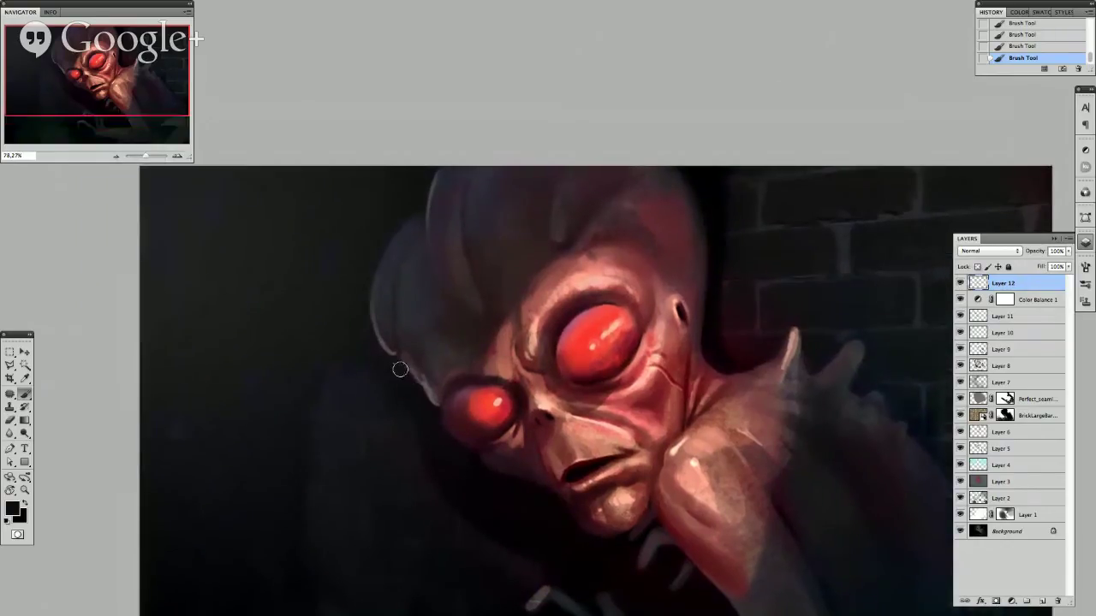
key(])
key(])
key(])
key(])
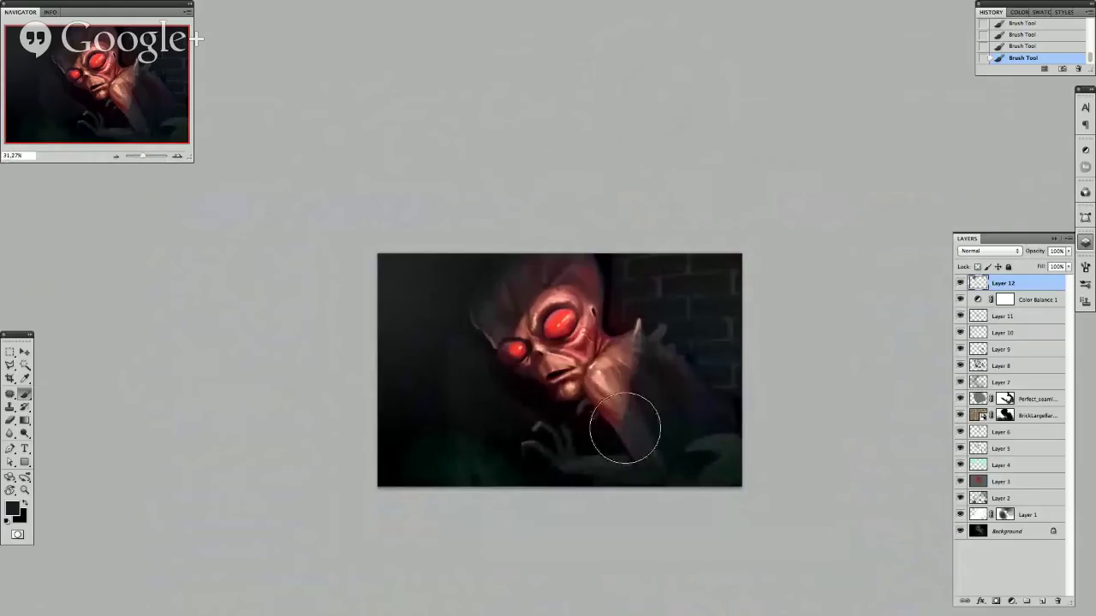
scroll(624, 428, up, 1)
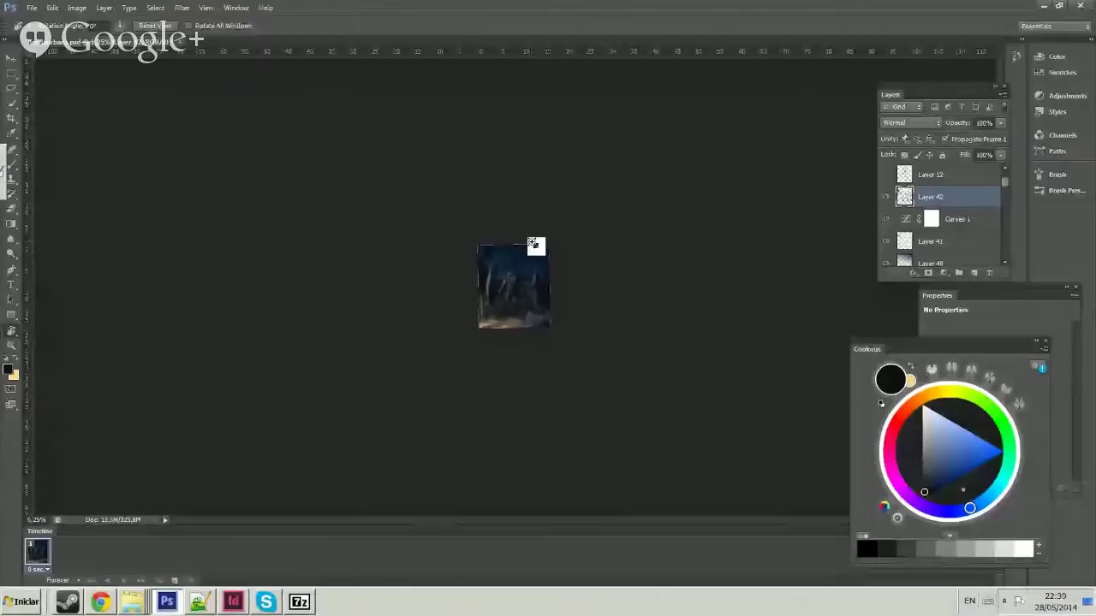
scroll(532, 243, up, 5)
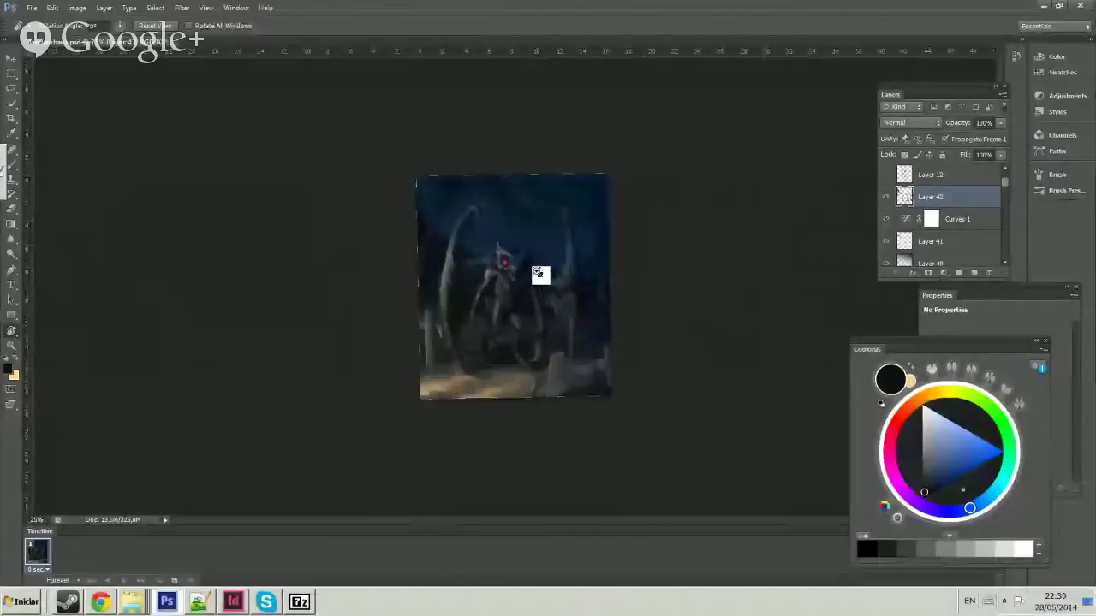
Dab small pink strokes near the alien's hand and sample dark reds beside it.
key(b)
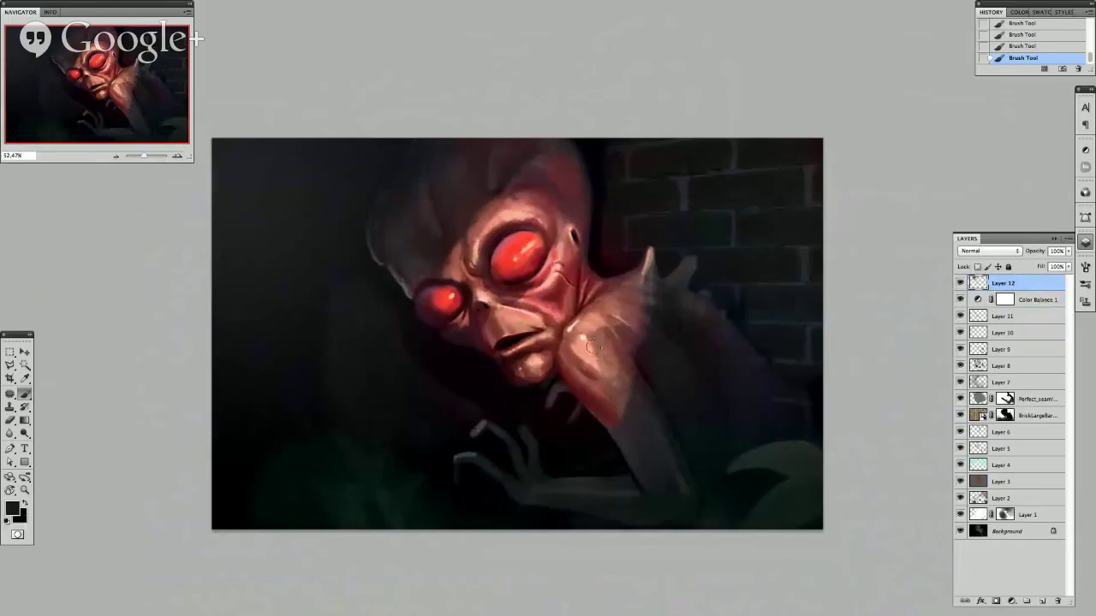
alt+click(591, 353)
mouse_move(591, 353)
mouse_down()
mouse_move(599, 360)
mouse_move(587, 360)
mouse_up()
alt+click(580, 392)
alt+click(587, 371)
alt+click(583, 370)
alt+click(616, 402)
Paint dark strokes along the hand's red edge and sample a lighter colour.
drag(616, 416, 594, 421)
alt+click(589, 416)
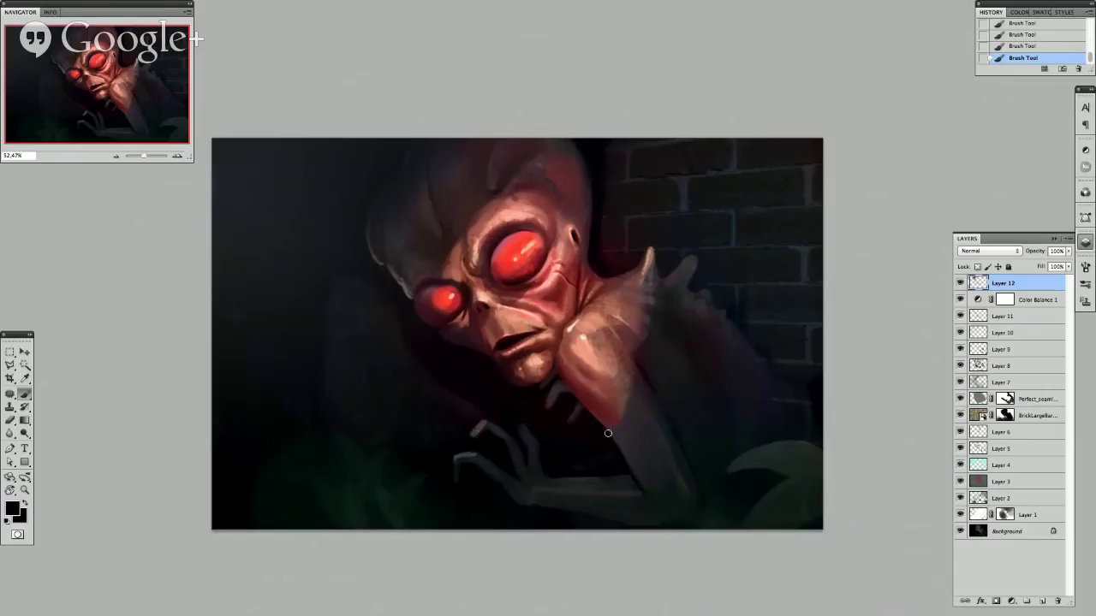
drag(606, 433, 622, 458)
alt+click(626, 437)
Brush mauve over the alien's hand and shoulder, then shrink the brush and sample salmon.
alt+click(625, 393)
drag(623, 415, 628, 420)
mouse_move(639, 346)
mouse_down()
mouse_move(656, 303)
mouse_move(649, 315)
mouse_up()
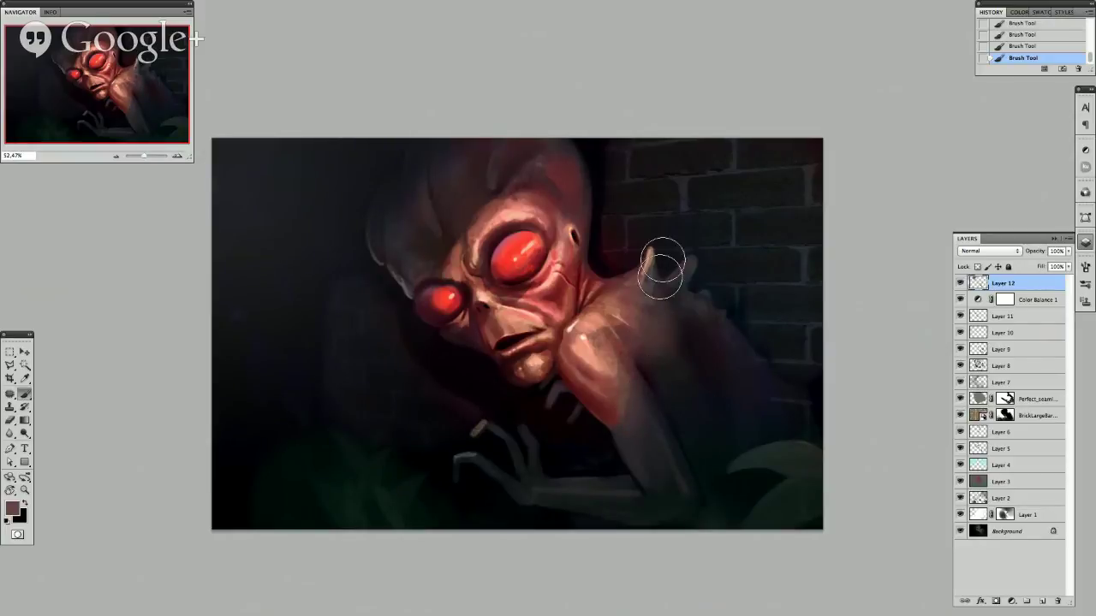
scroll(694, 199, up, 1)
key(bracketleft)
key(bracketleft)
key(bracketleft)
key(bracketleft)
key(bracketleft)
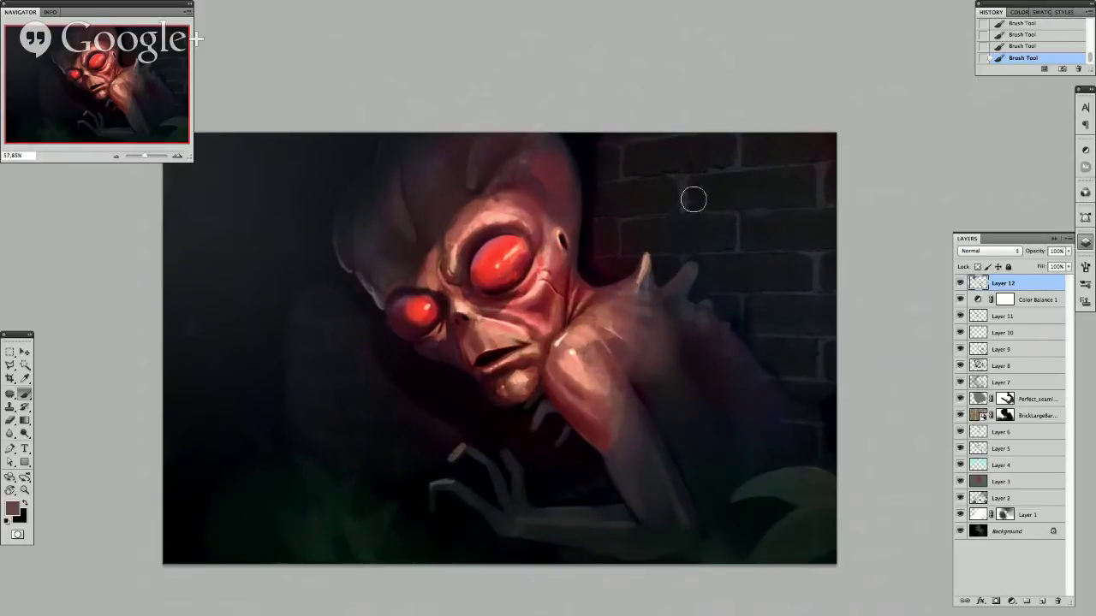
alt+click(610, 326)
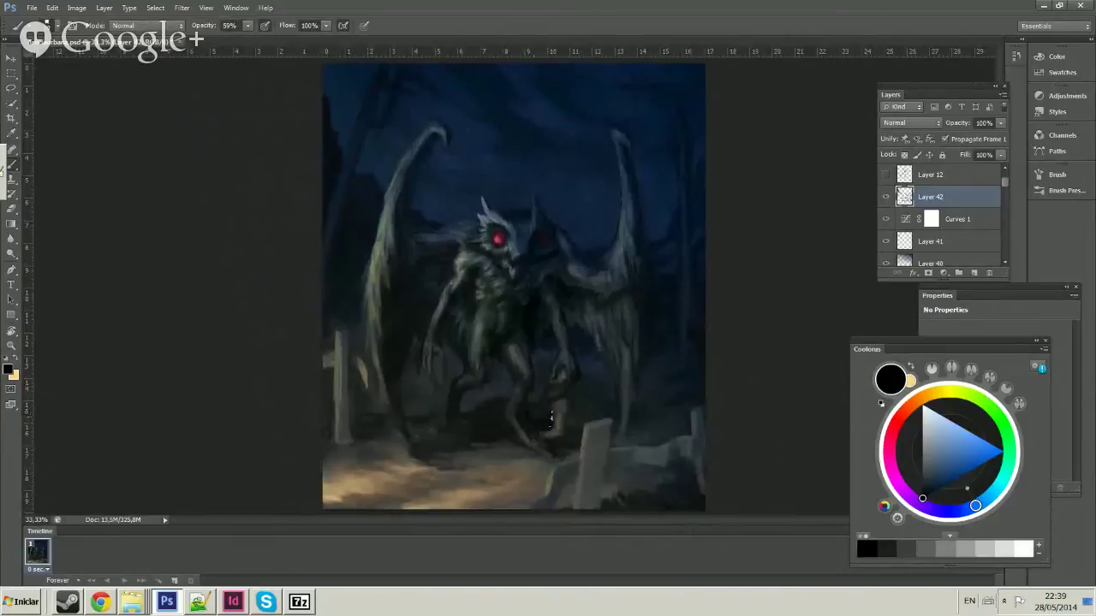
Zoom out and back in, then sample a skin-pink and a dark maroon.
key(z)
alt+click(565, 303)
click(491, 374)
click(480, 420)
key(b)
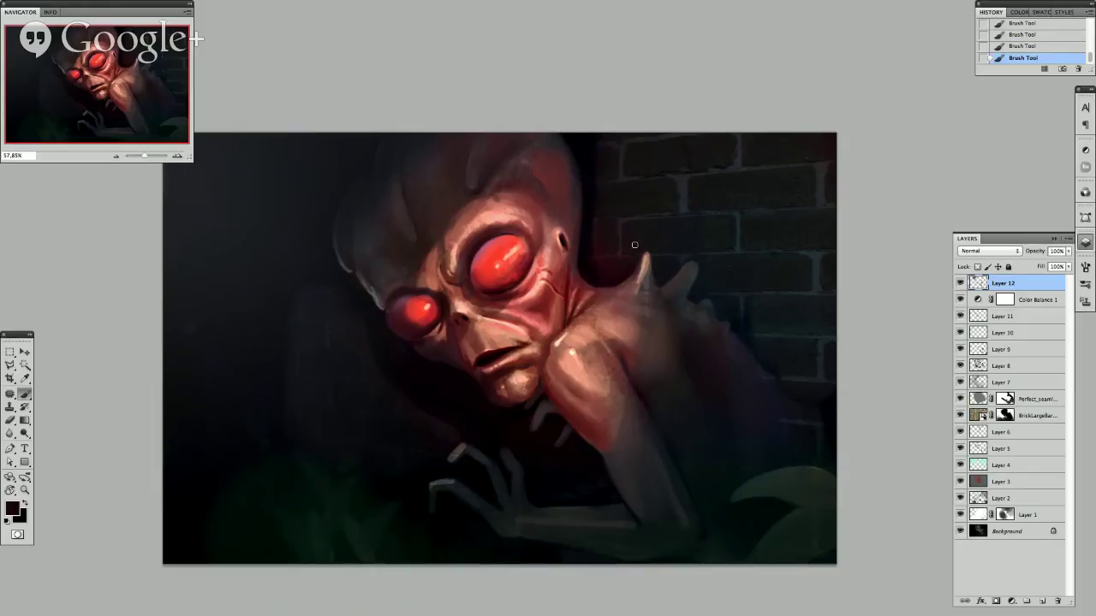
alt+click(641, 266)
alt+click(645, 257)
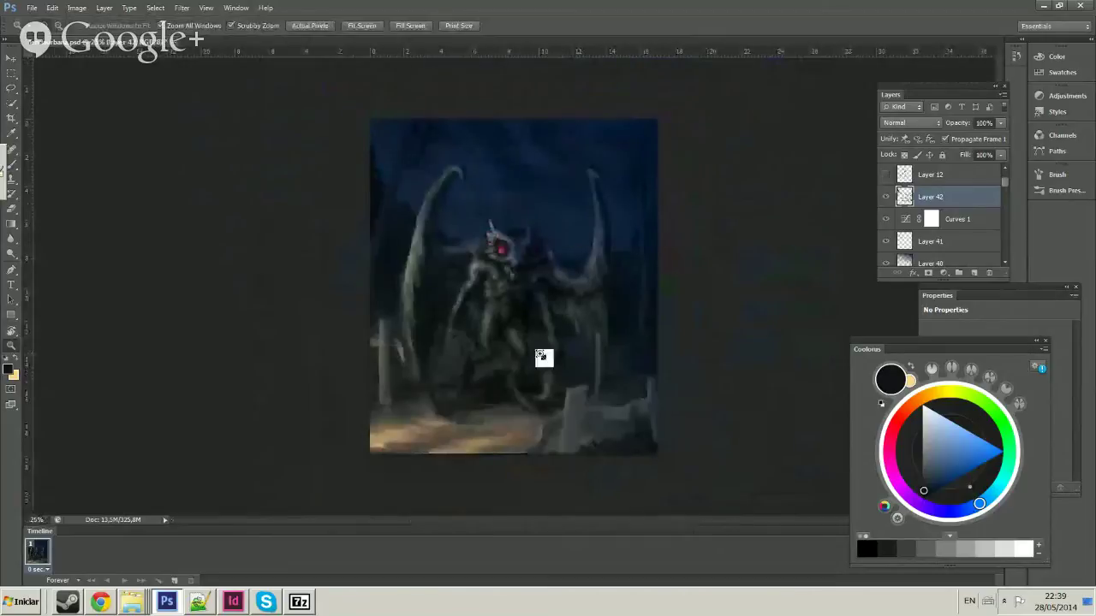
Zoom in on the mothman and check the brush tip and size choices.
click(552, 350)
click(522, 274)
key(b)
right_click(528, 330)
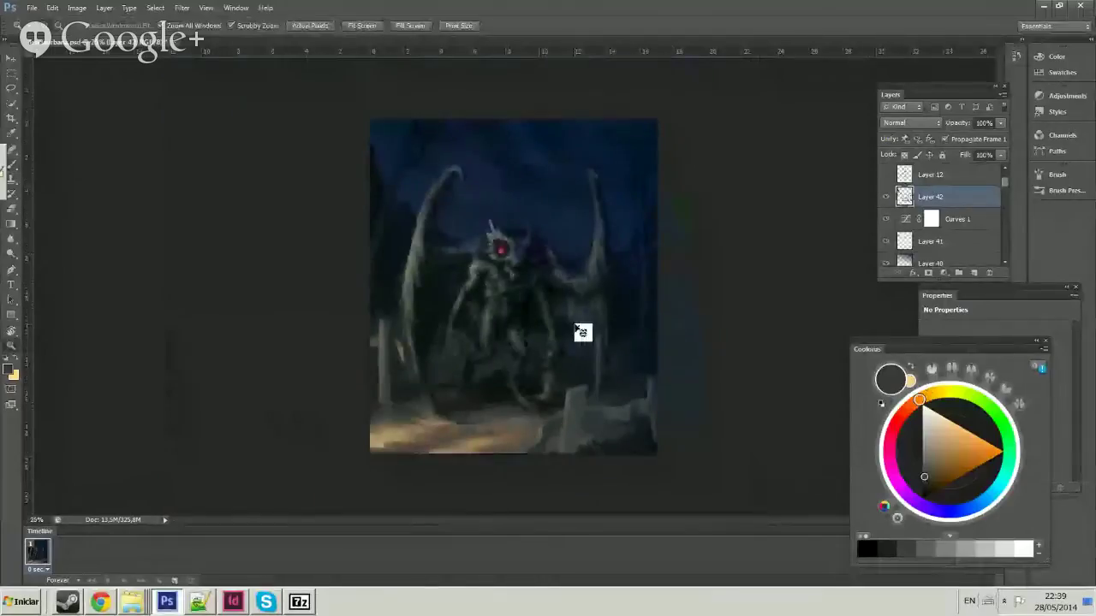
click(570, 323)
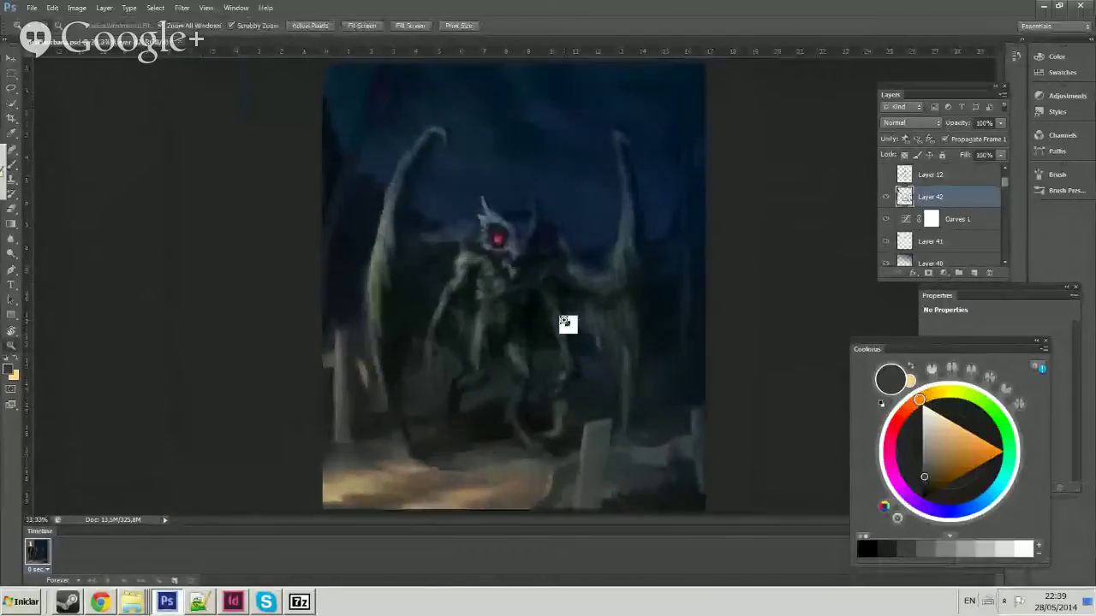
key(b)
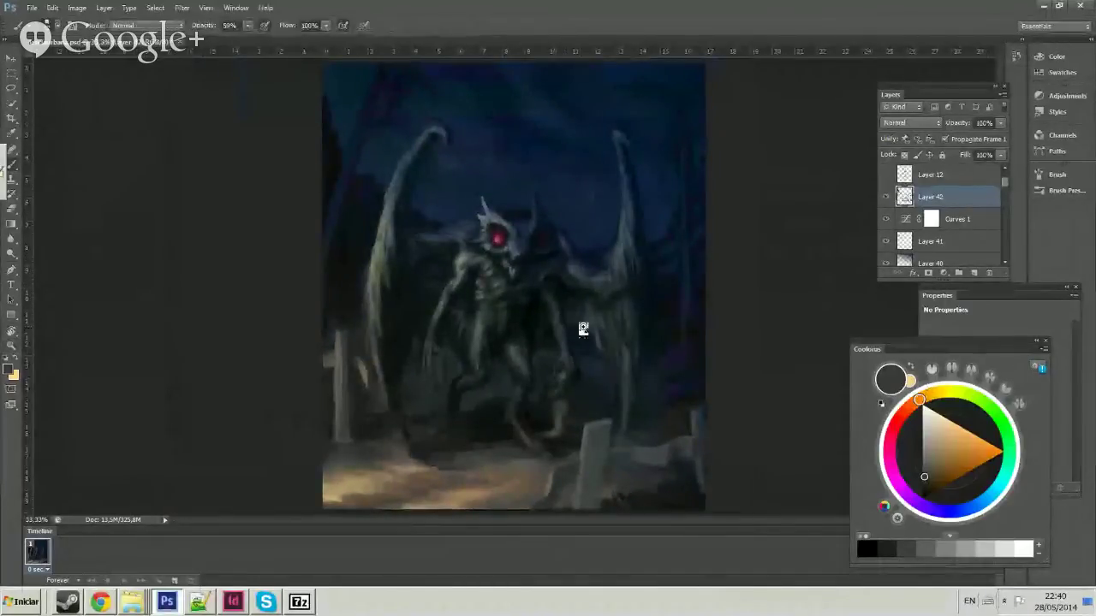
right_click(583, 325)
Sample a grey-green from the creature, then pick a near-black and adjust its hue.
alt+click(487, 288)
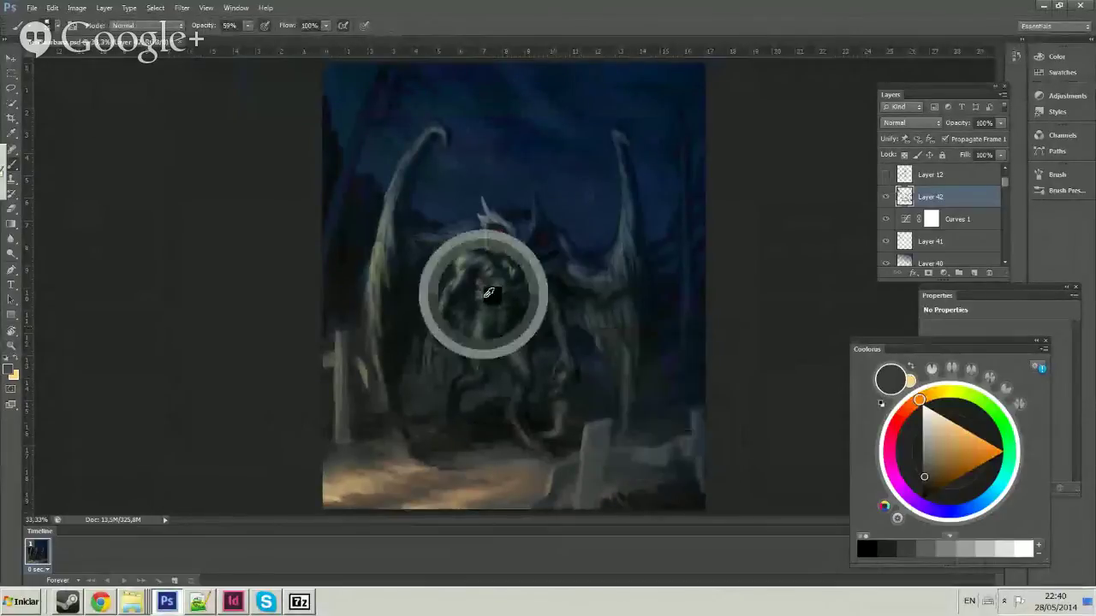
alt+click(546, 398)
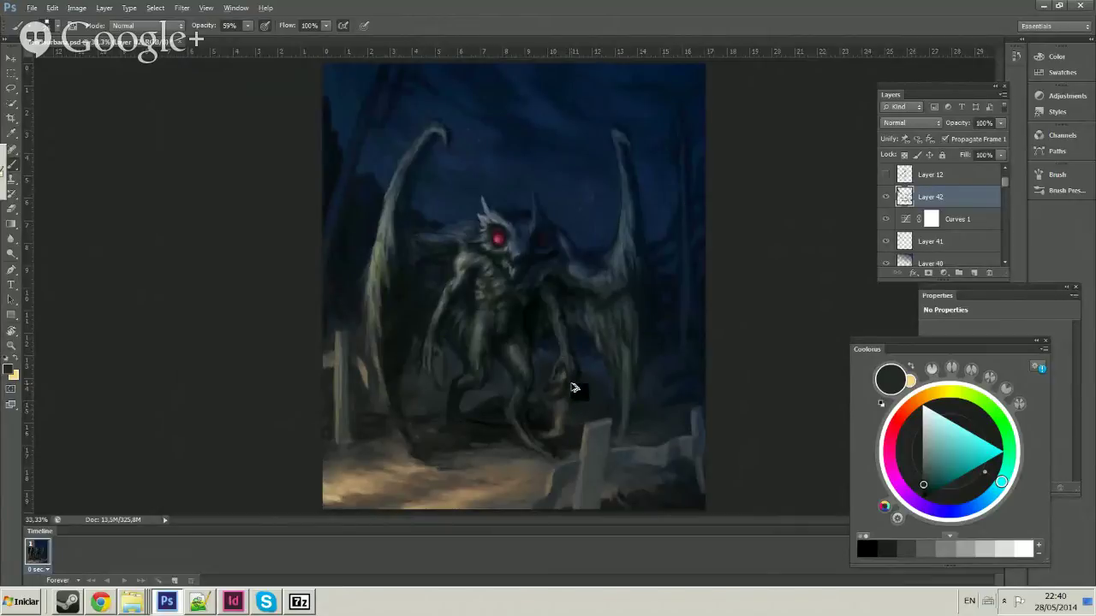
alt+click(562, 386)
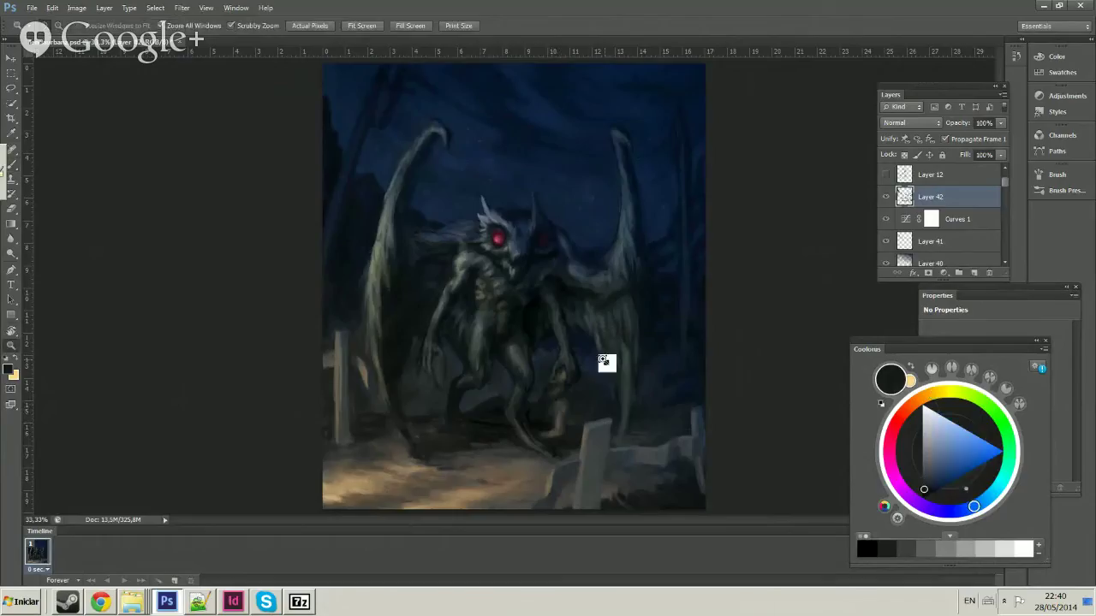
scroll(607, 338, down, 1)
scroll(563, 371, up, 1)
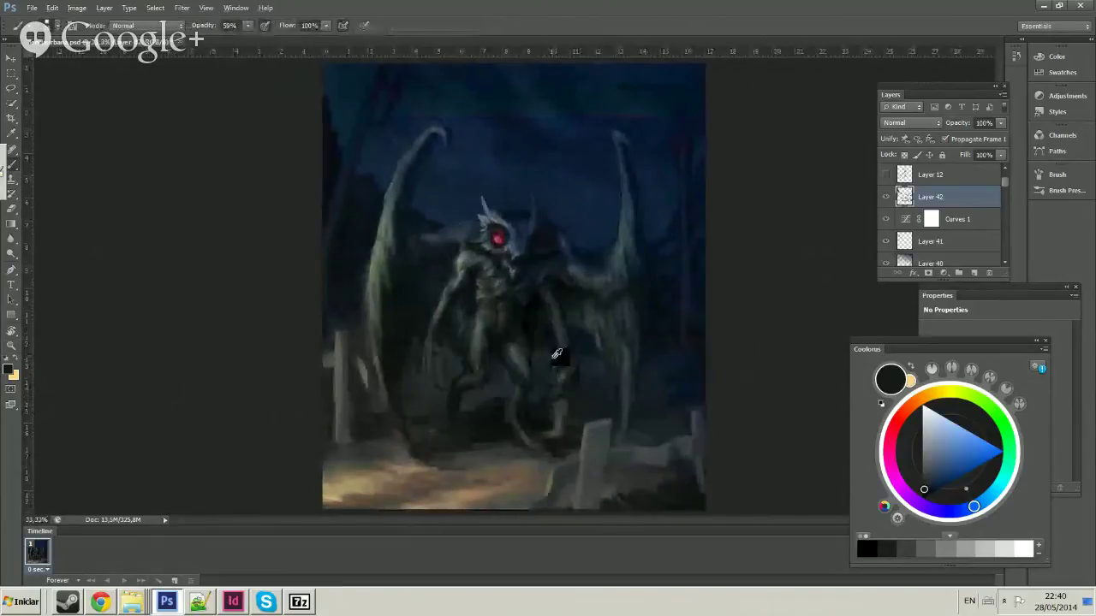
Paint a dark stroke on the mothman's head, then sample a lighter grey-blue from it.
alt+click(460, 229)
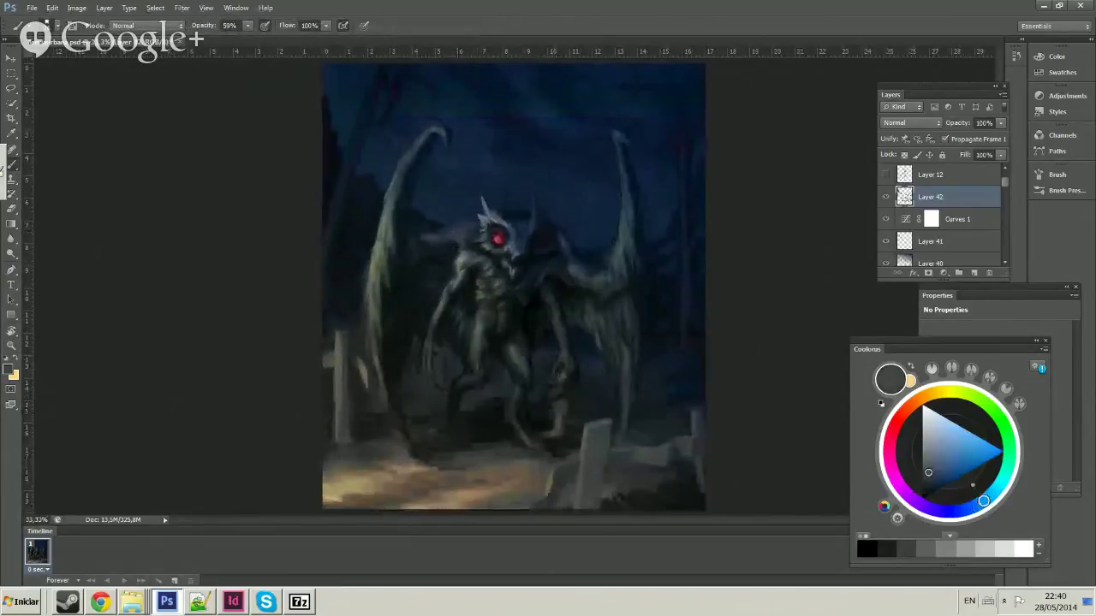
alt+click(439, 227)
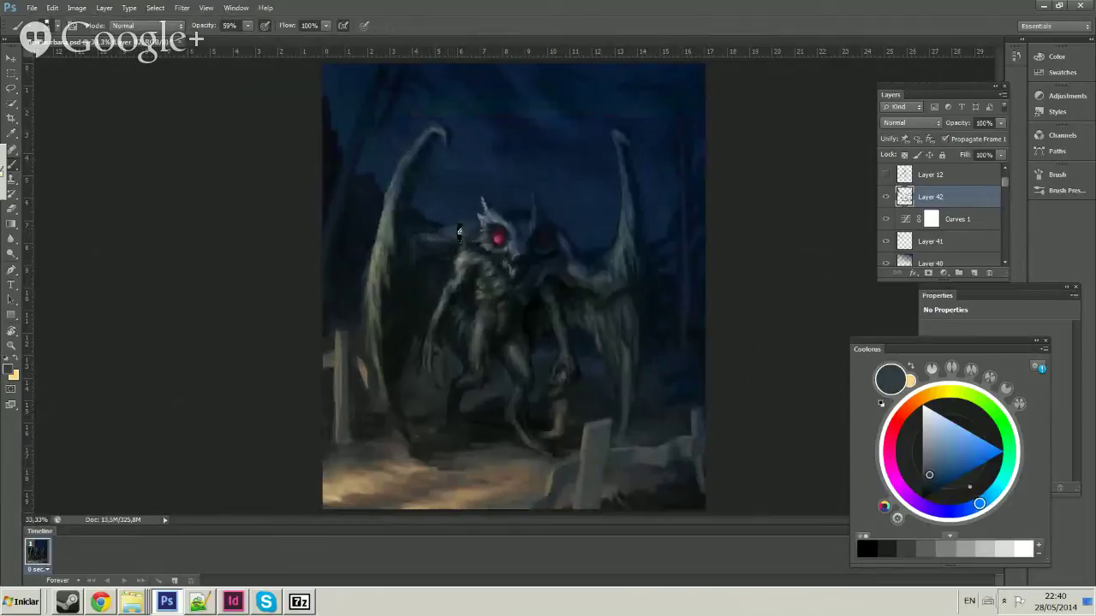
alt+click(462, 227)
drag(482, 224, 497, 244)
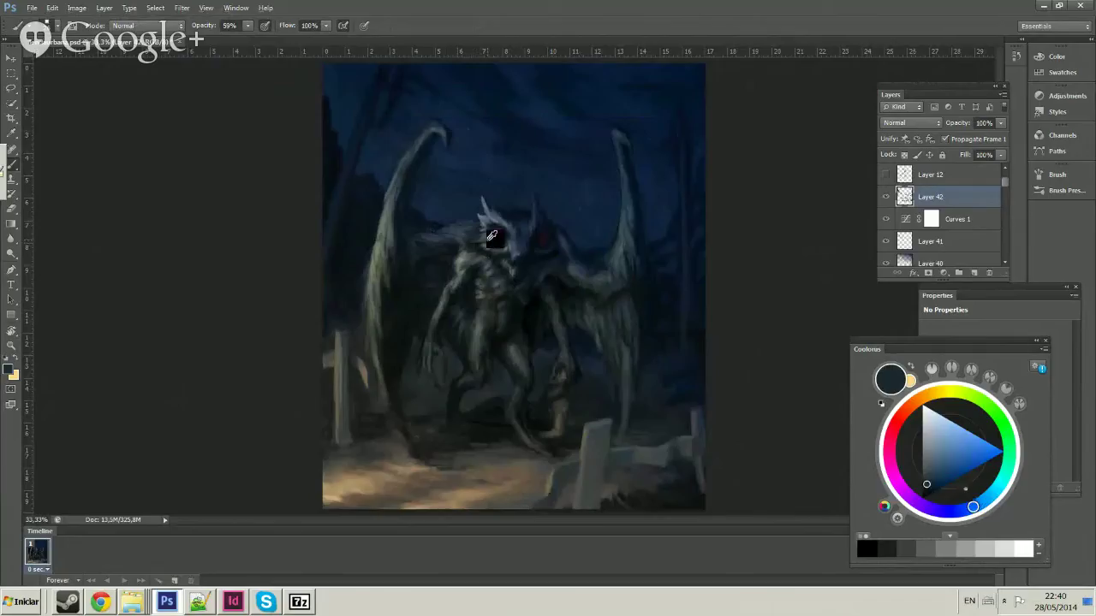
alt+click(479, 240)
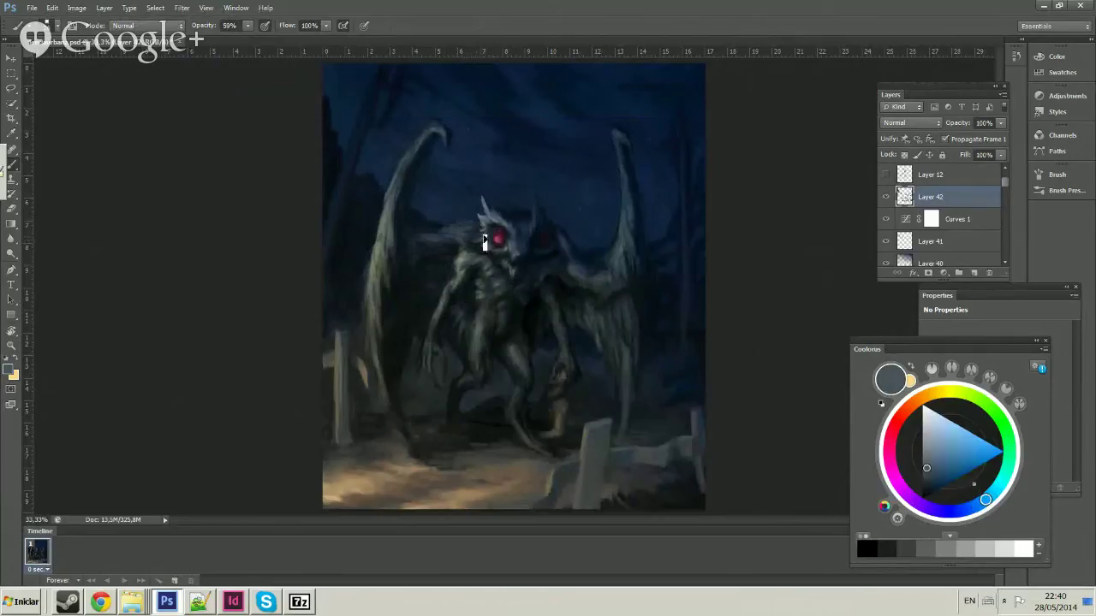
alt+click(522, 248)
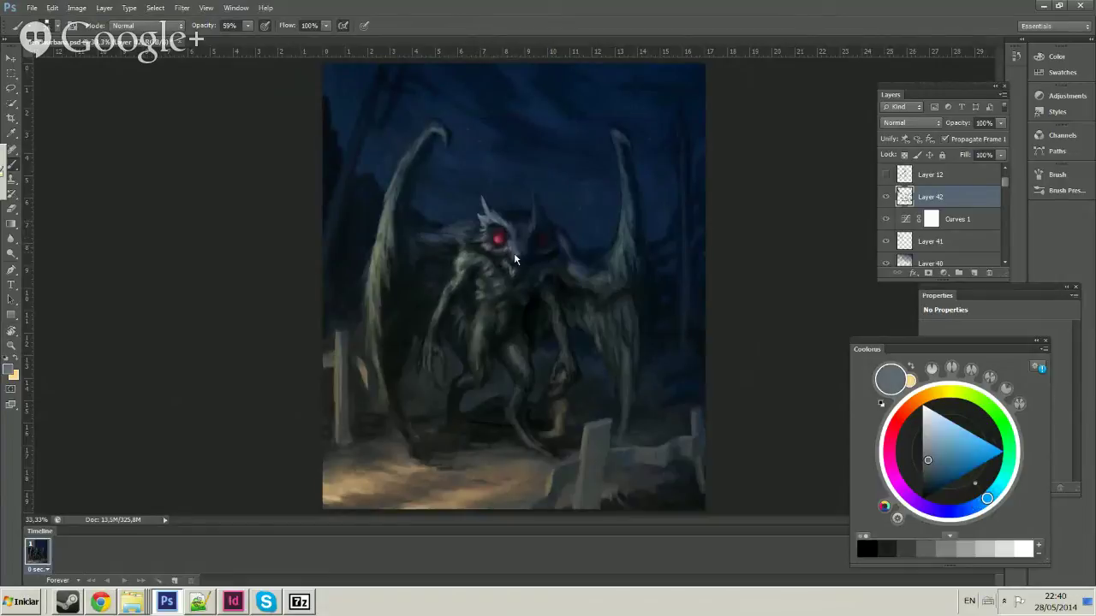
key(alt)
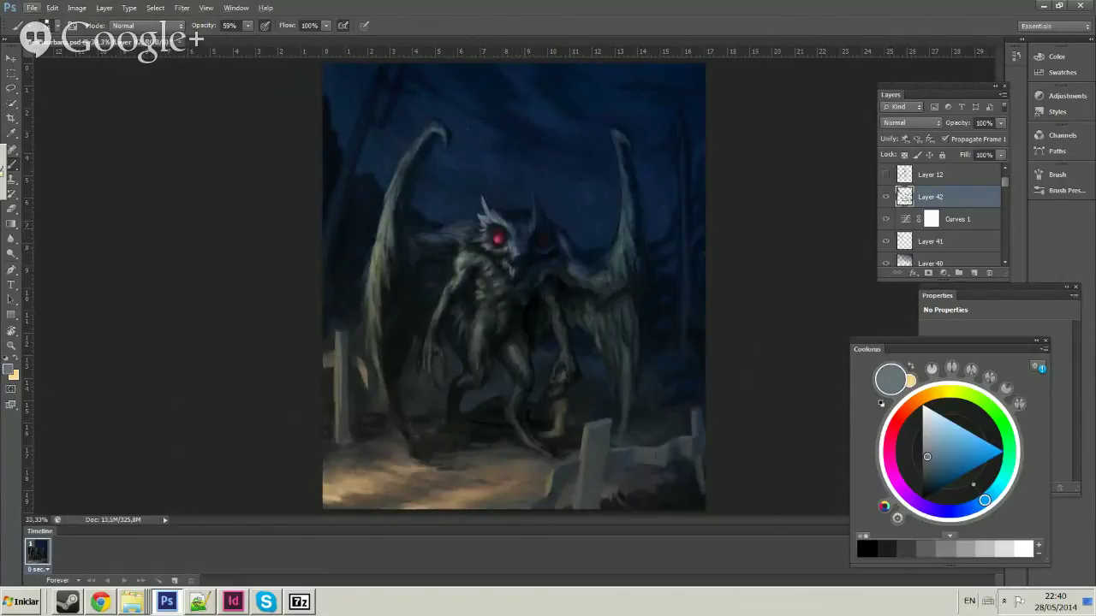
alt+click(527, 239)
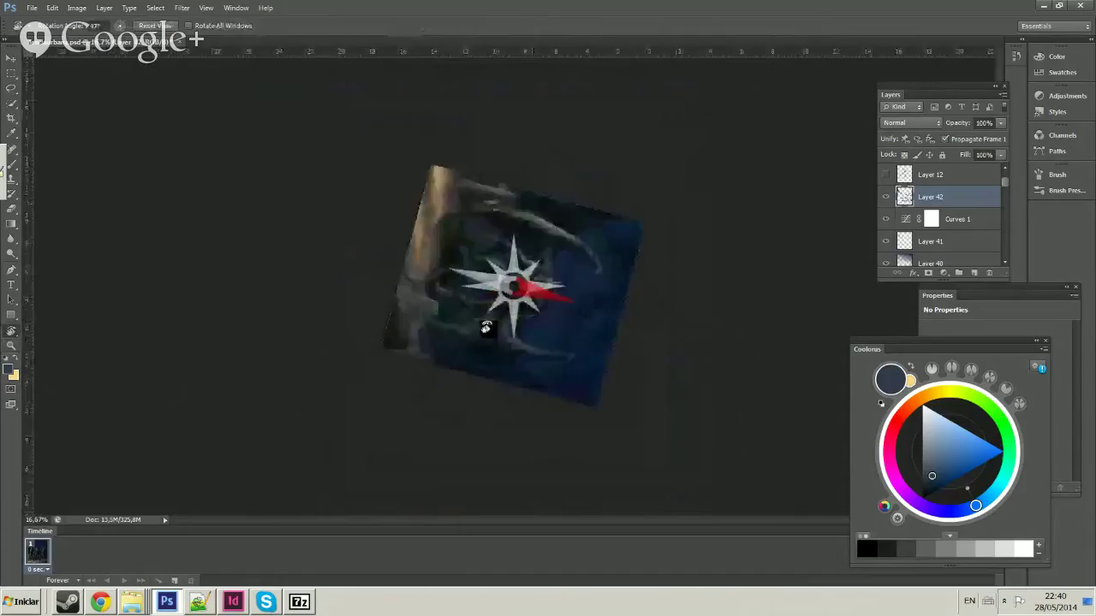
mouse_move(489, 305)
mouse_down()
mouse_move(543, 232)
mouse_move(599, 279)
mouse_up()
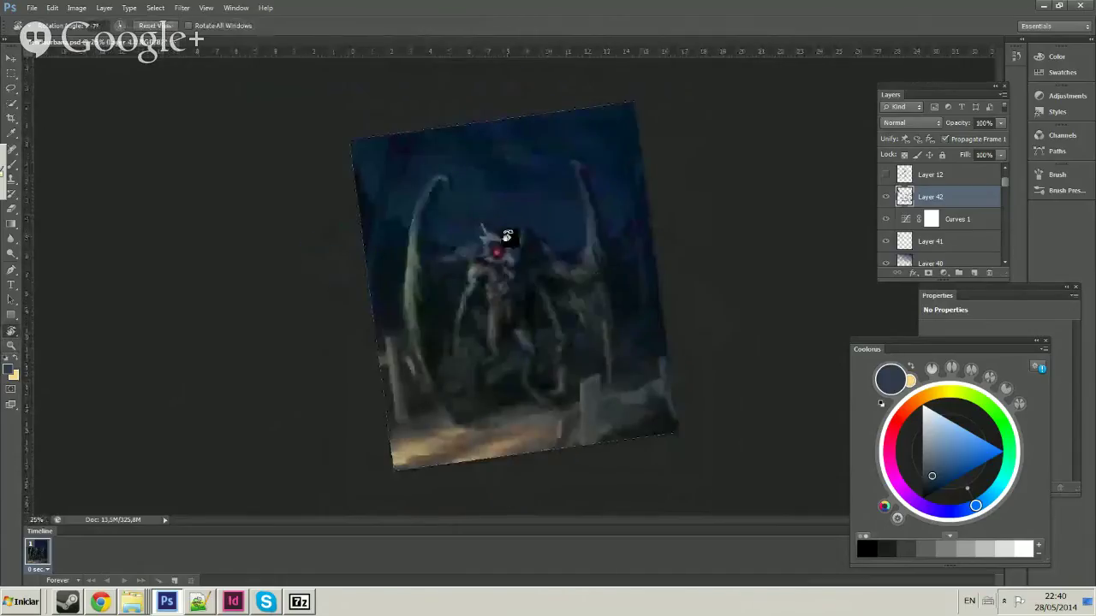
Zoom the canvas to 33.33%, resample the paint colour and choose a brush size.
key(b)
key(ctrl+plus)
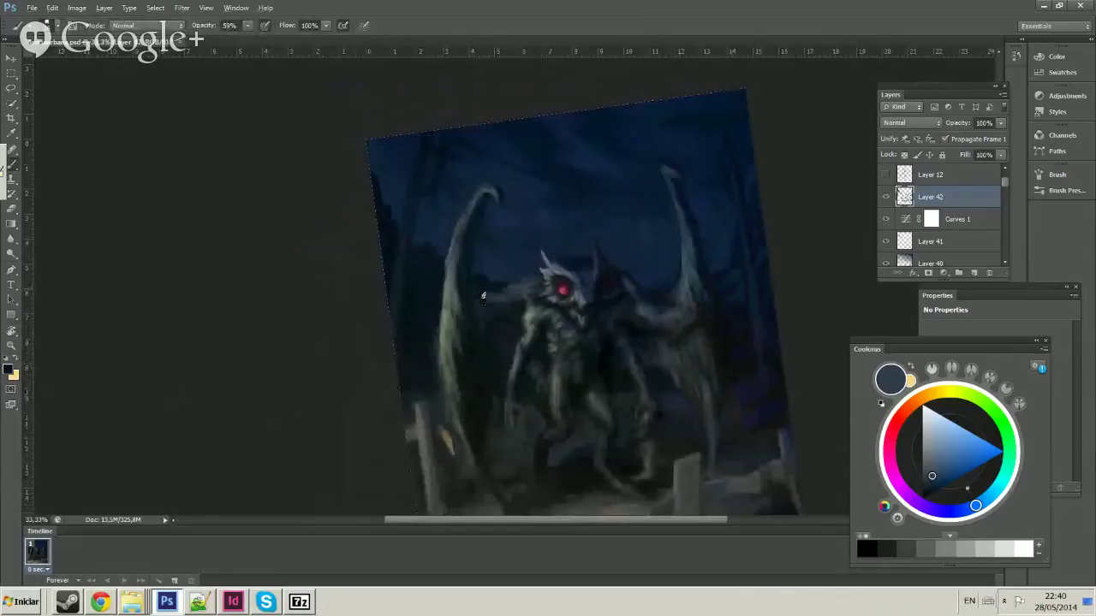
alt+click(301, 140)
scroll(300, 139, down, 1)
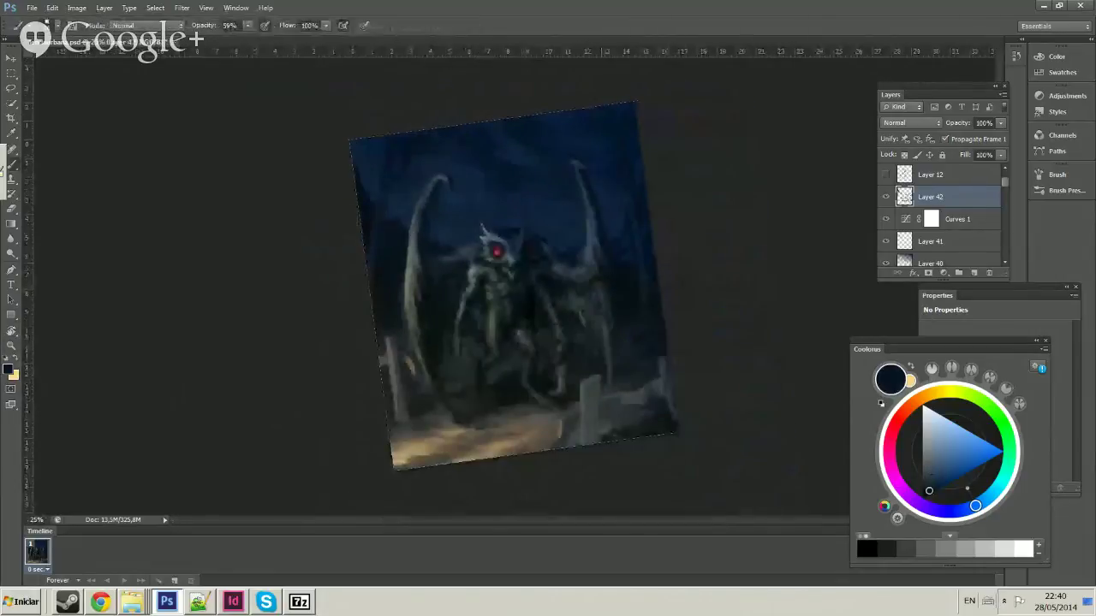
alt+click(422, 306)
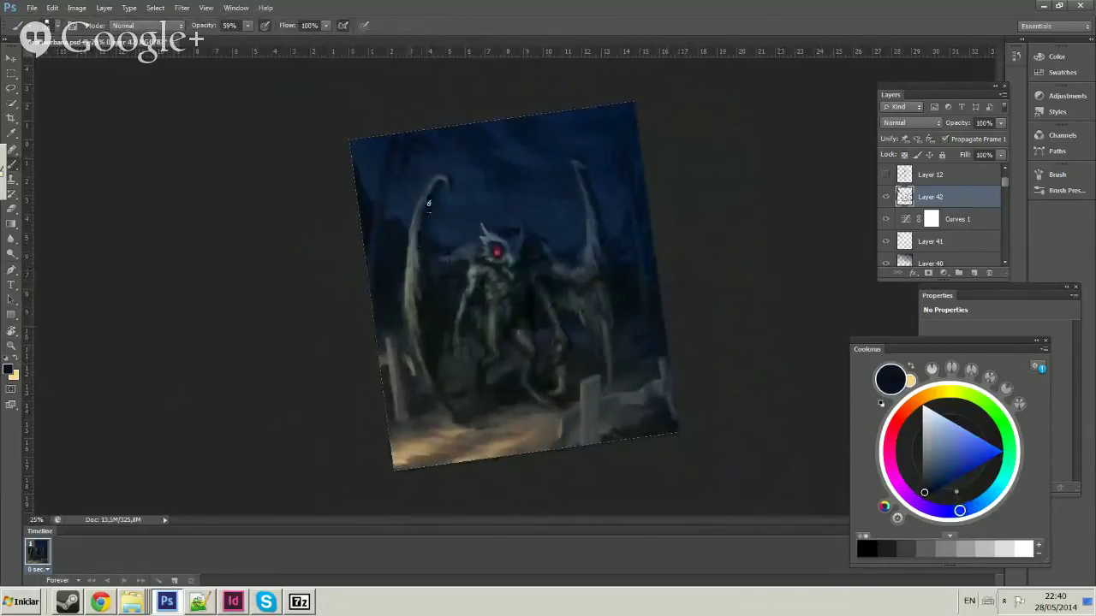
right_click(569, 230)
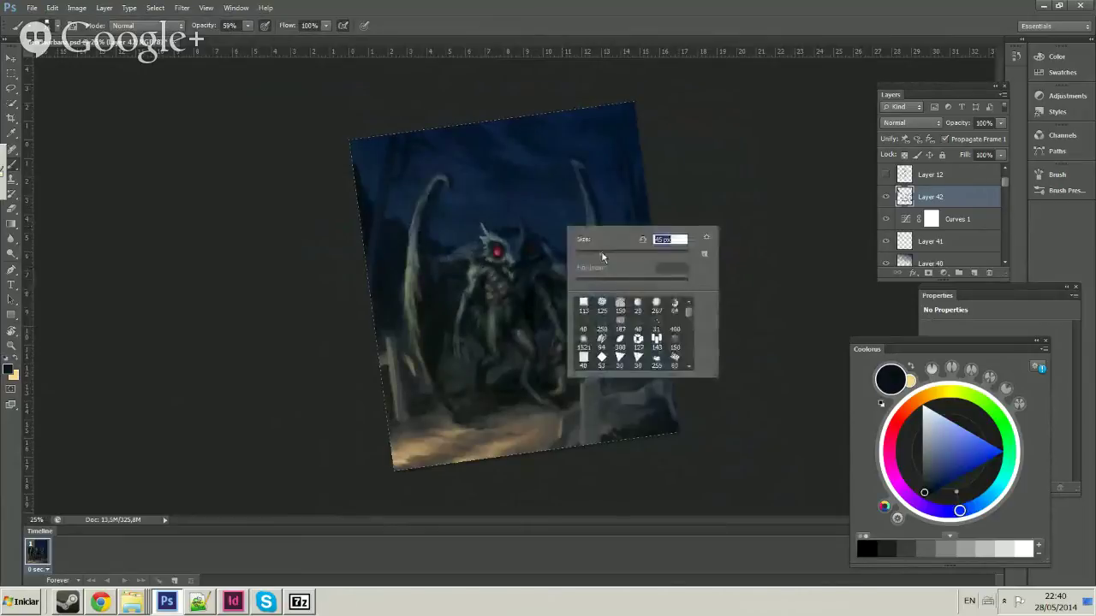
click(922, 499)
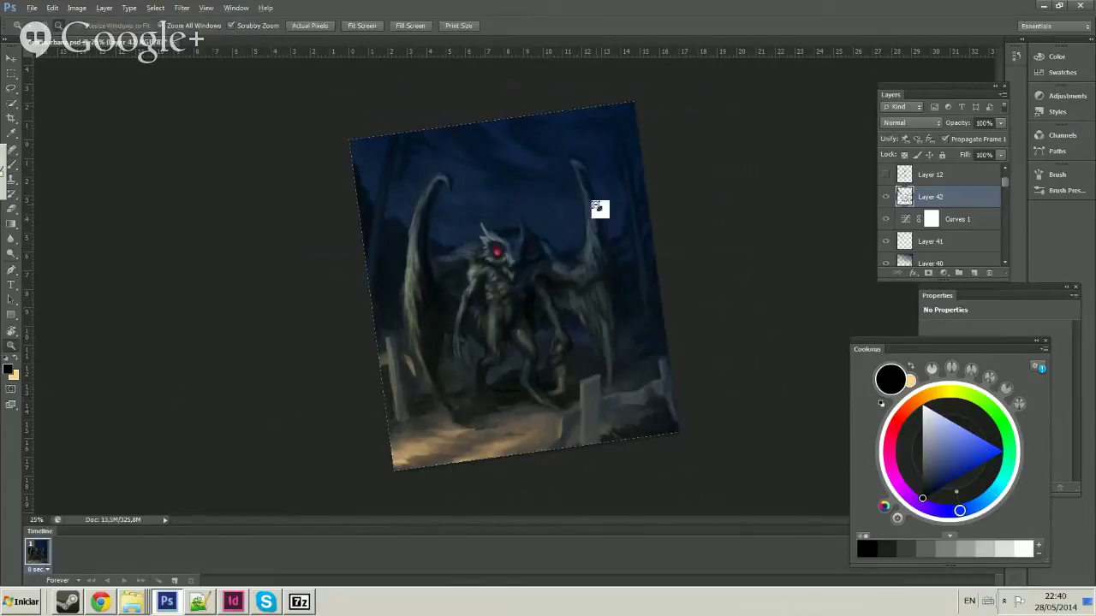
Rotate the canvas view to a new angle and zoom to 33.33% on the mothman.
key(ctrl+minus)
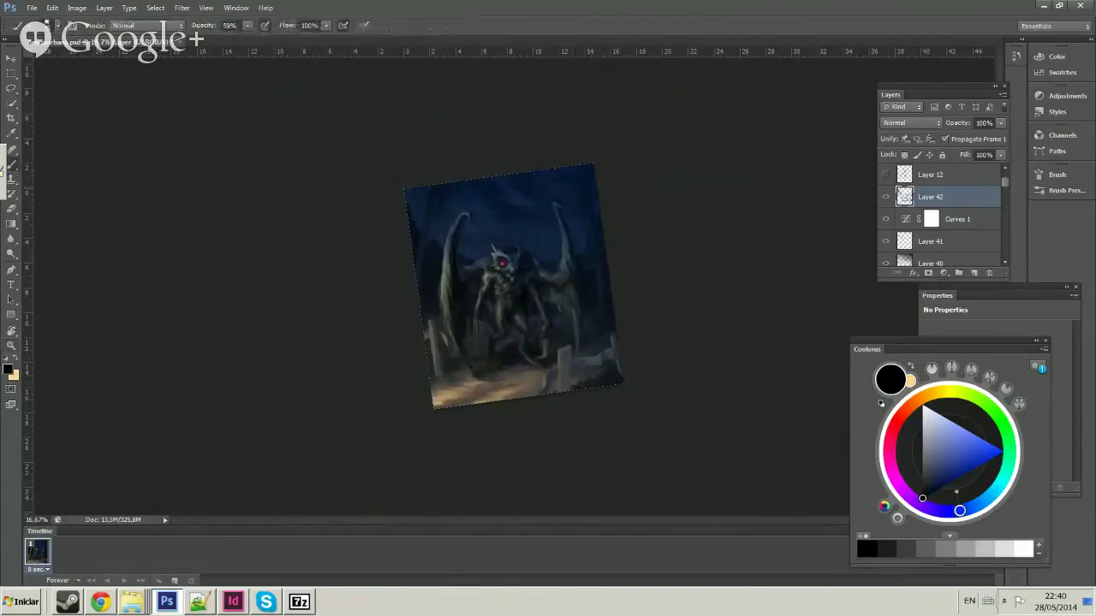
key(ctrl+plus)
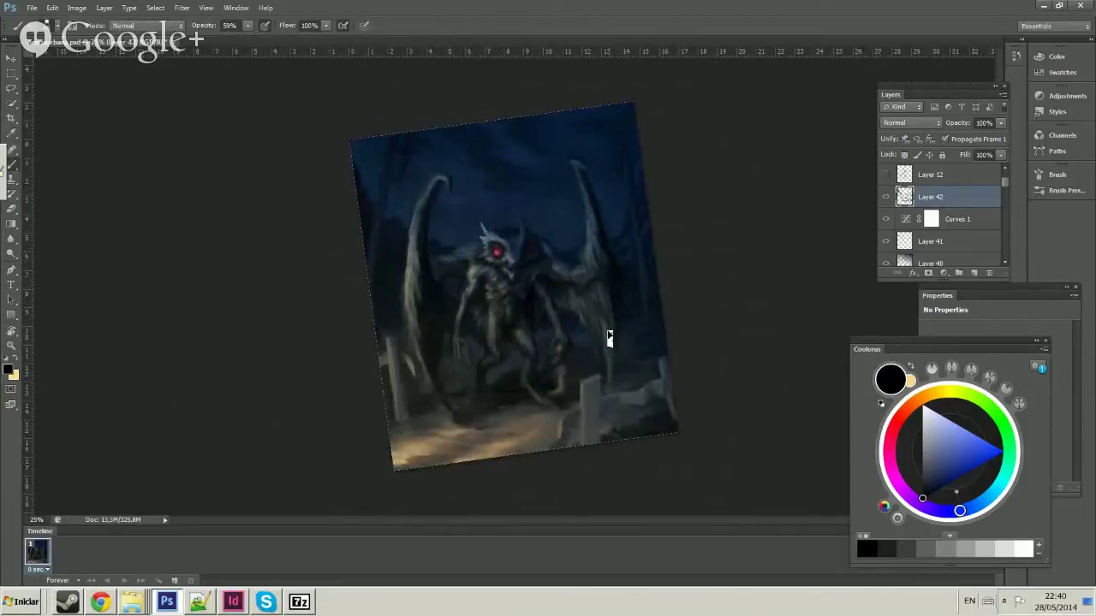
key(r)
key(ctrl+minus)
key(ctrl+minus)
drag(624, 228, 582, 250)
key(ctrl+plus)
click(467, 225)
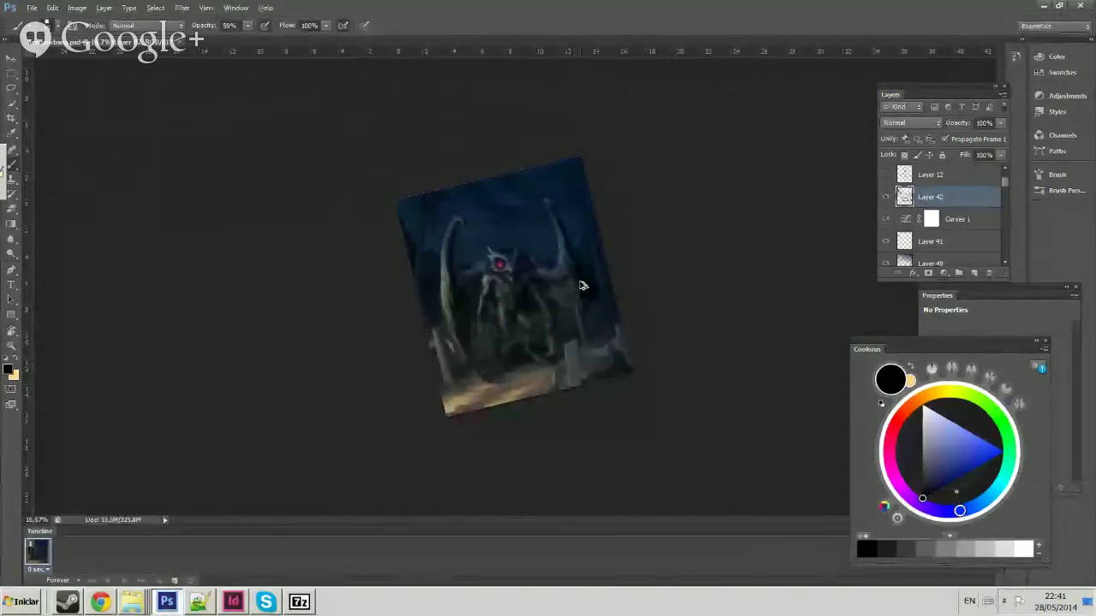
click(590, 326)
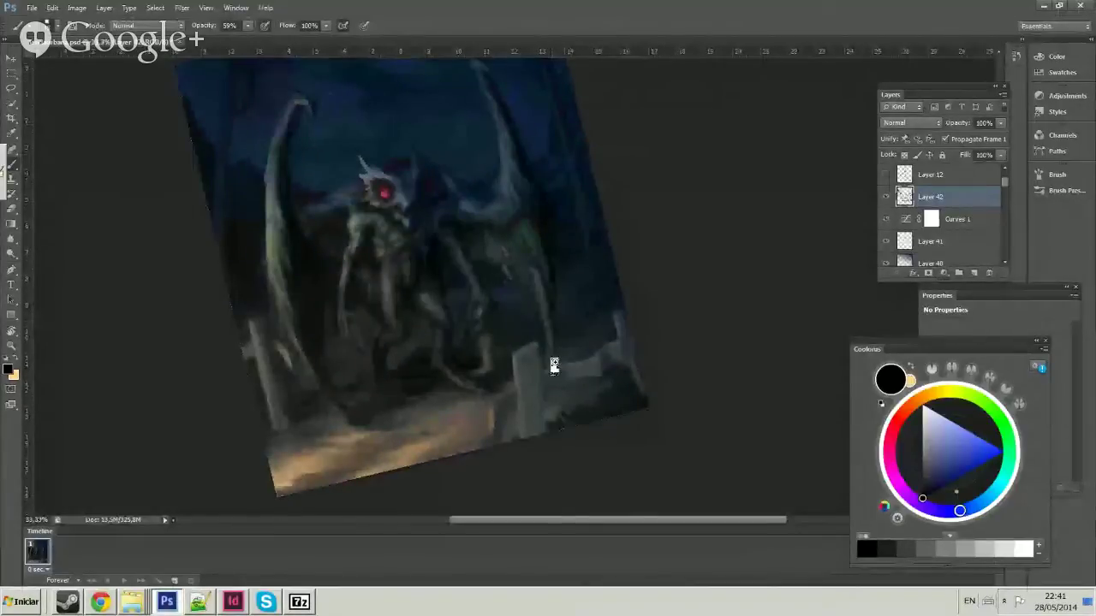
Check the brush size and pick a light grey-blue paint colour.
right_click(565, 310)
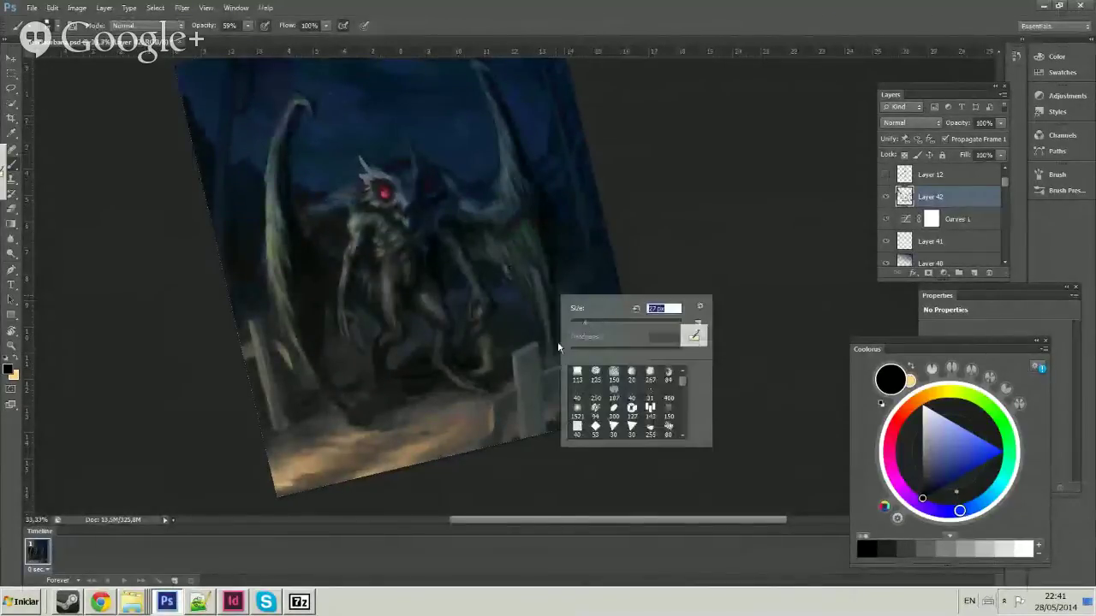
key(Return)
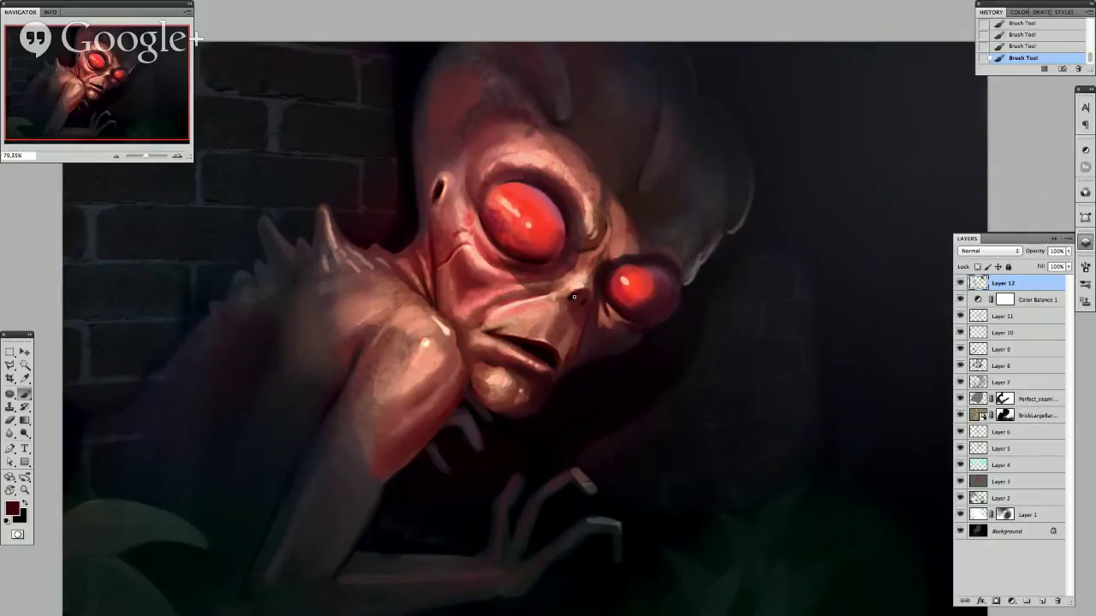
scroll(573, 296, up, 2)
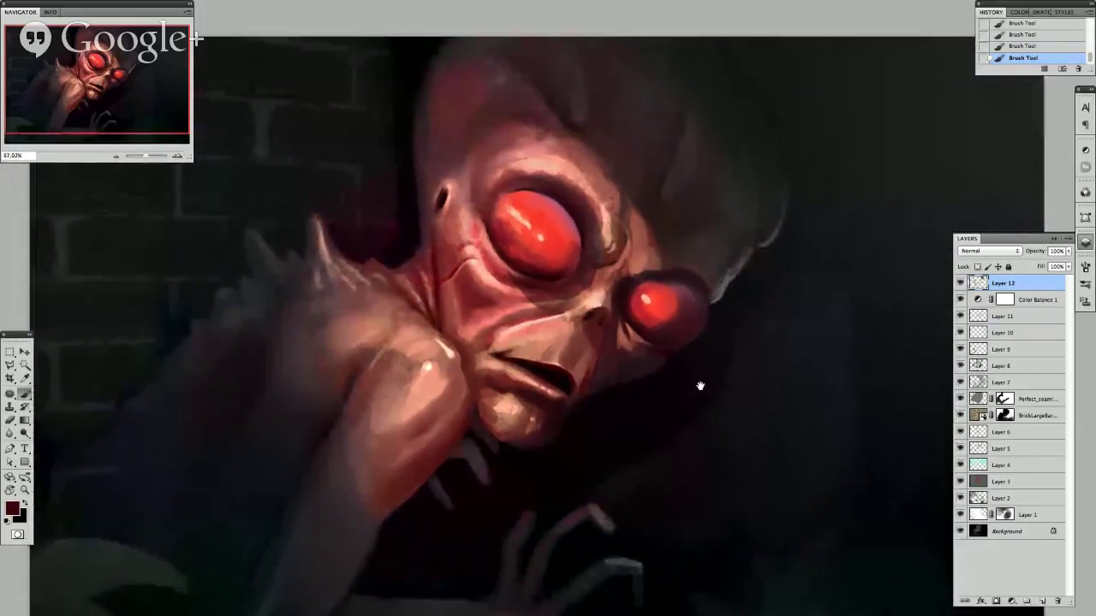
drag(699, 386, 727, 480)
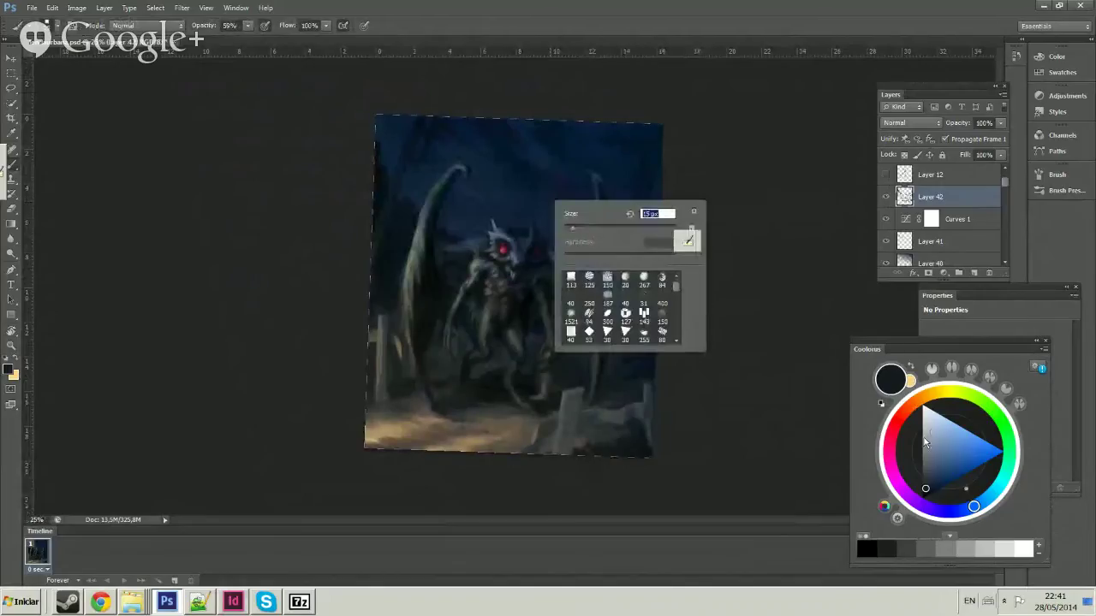
click(933, 431)
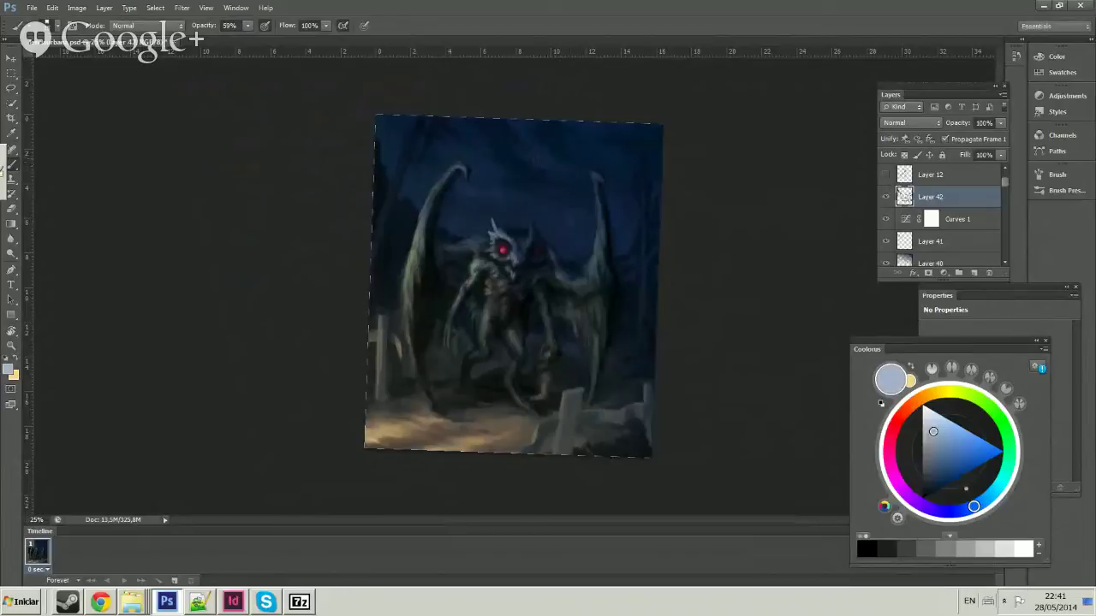
click(247, 25)
click(555, 174)
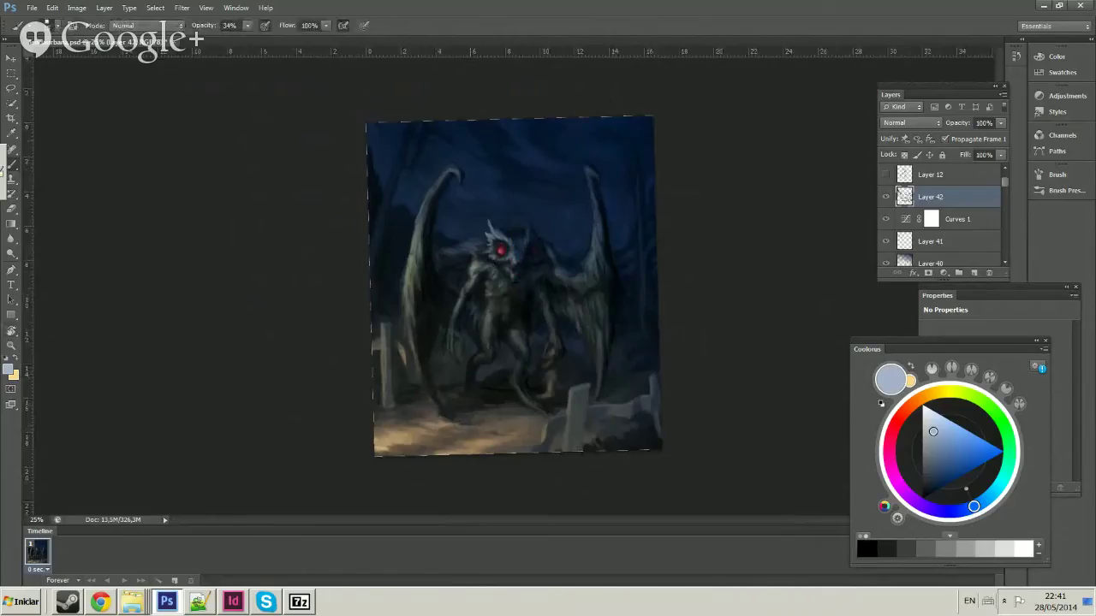
right_click(509, 193)
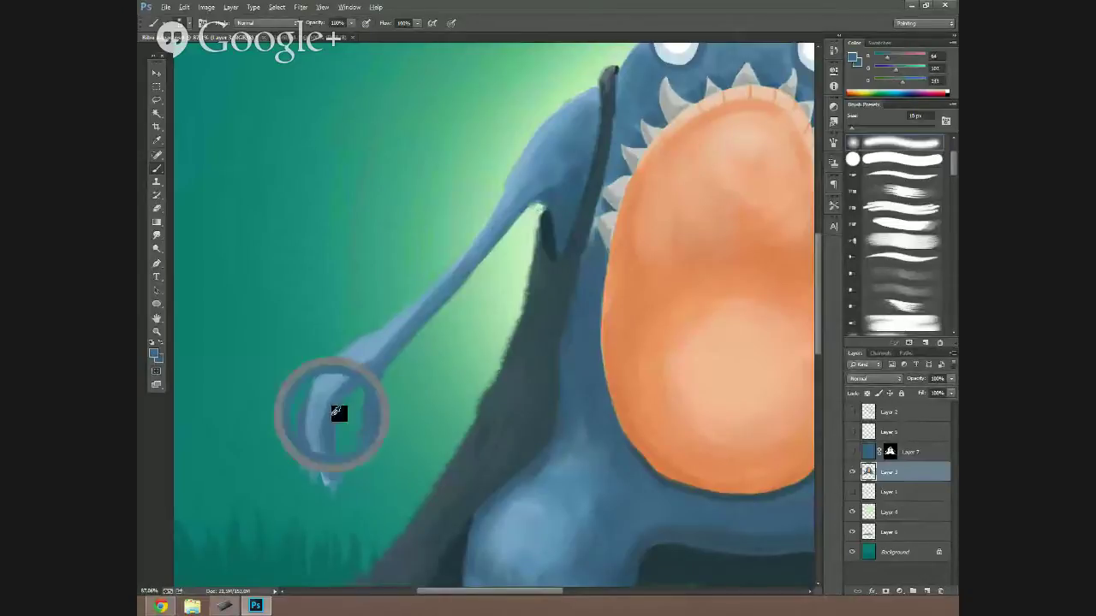
drag(338, 413, 340, 399)
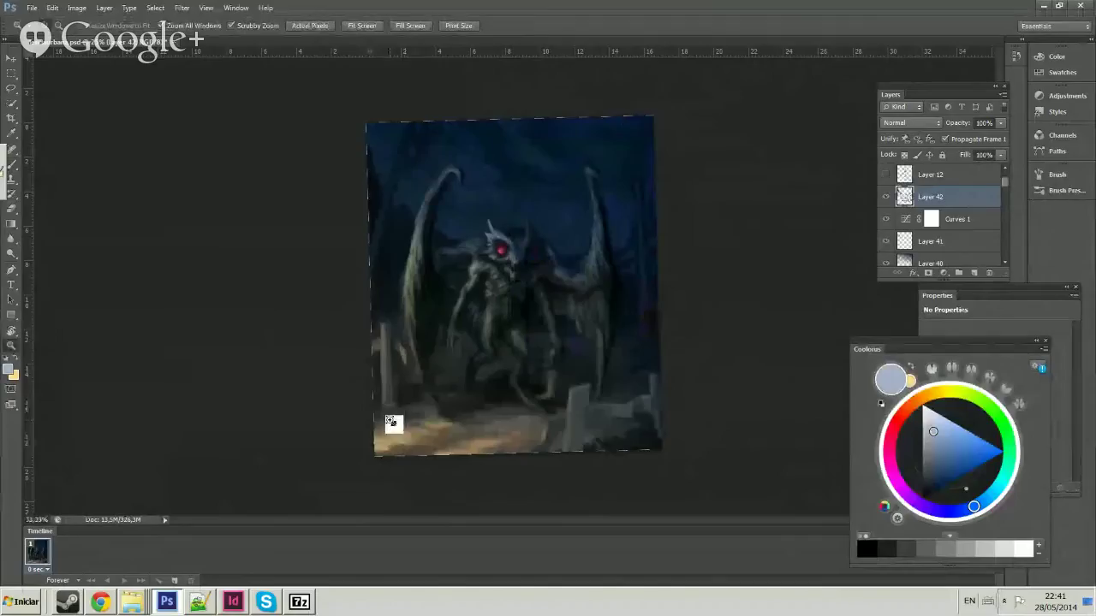
key(ctrl+plus)
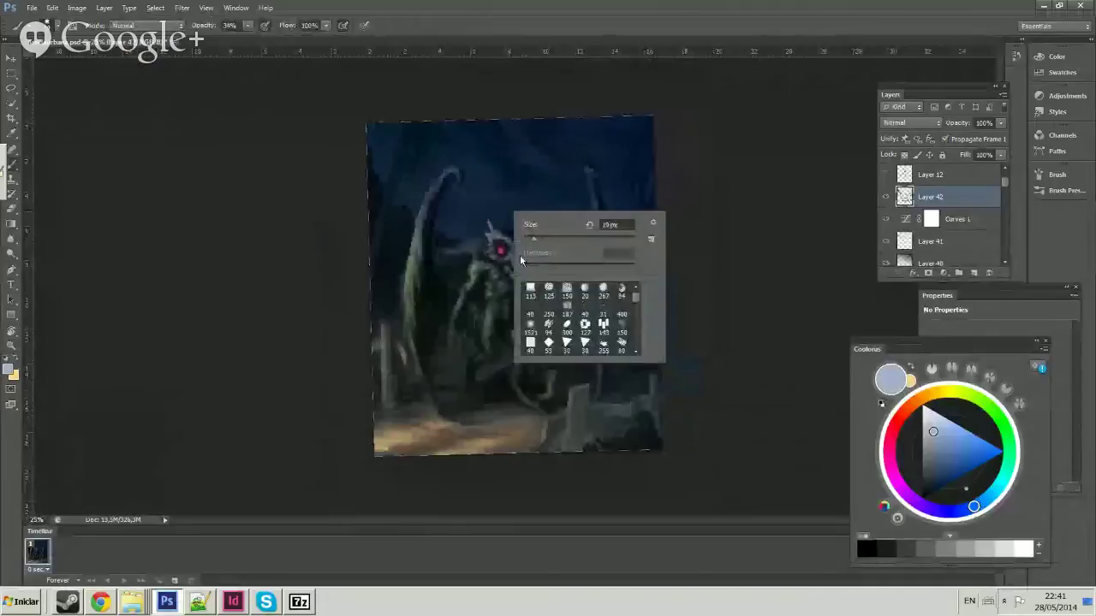
key(Return)
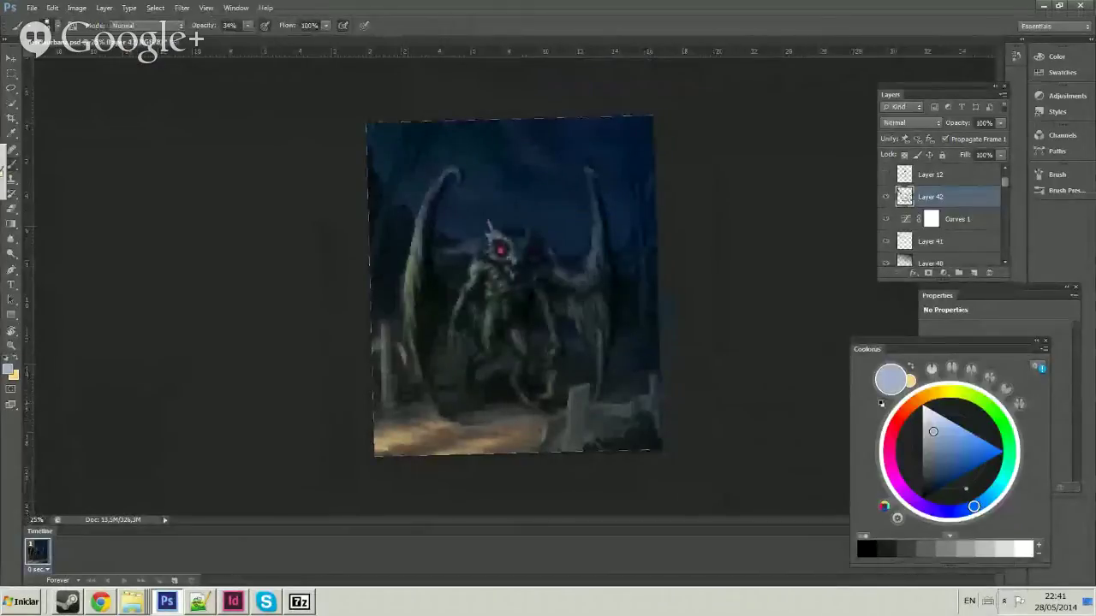
alt+click(409, 408)
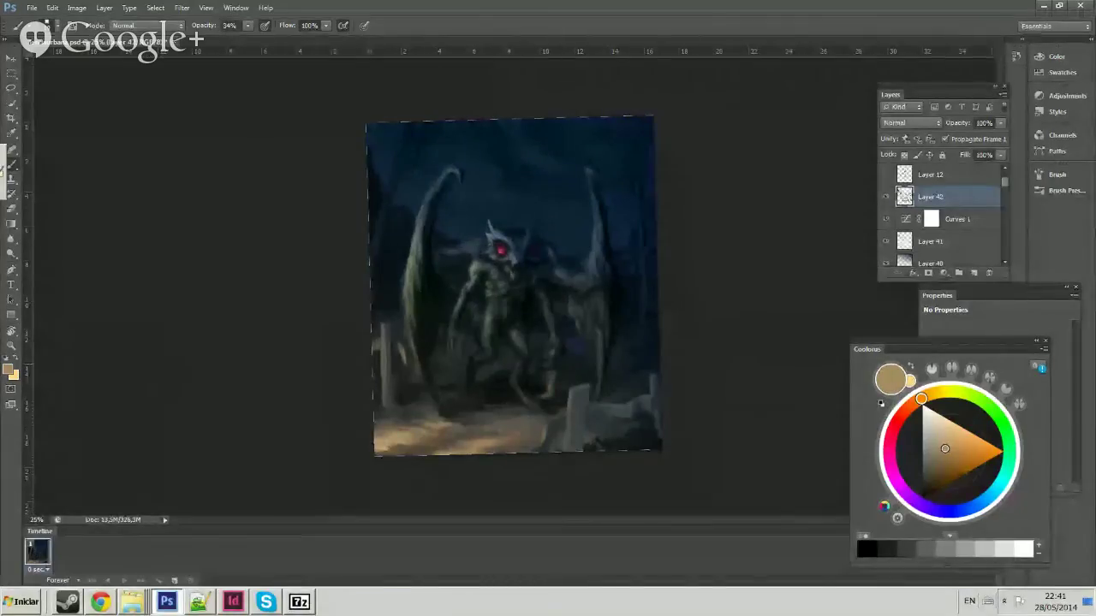
right_click(552, 368)
click(458, 439)
right_click(552, 385)
click(451, 441)
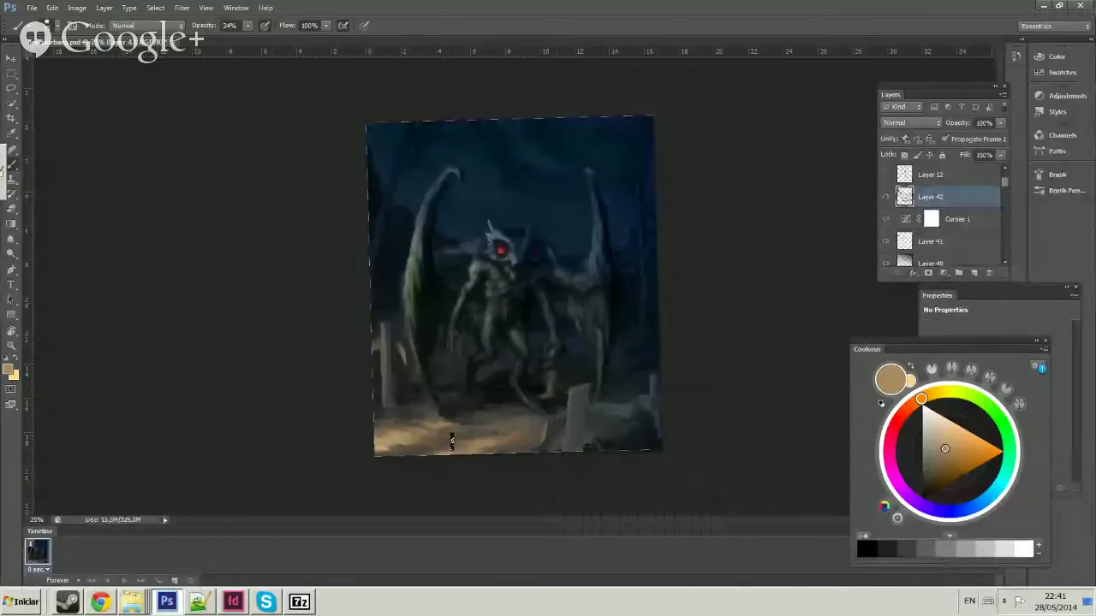
alt+click(451, 443)
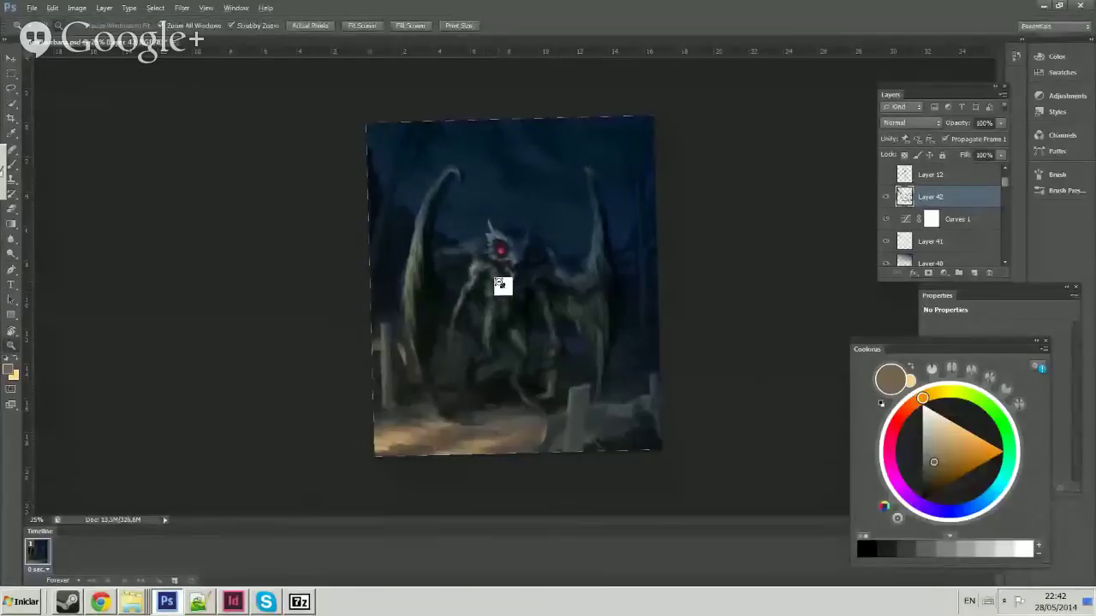
alt+click(502, 285)
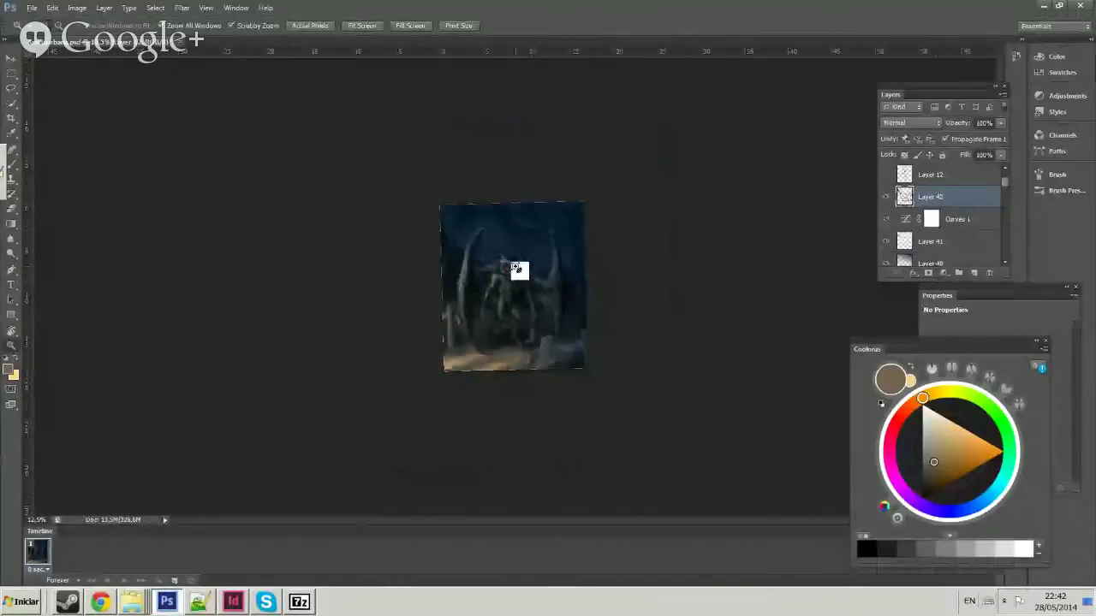
click(519, 269)
key(b)
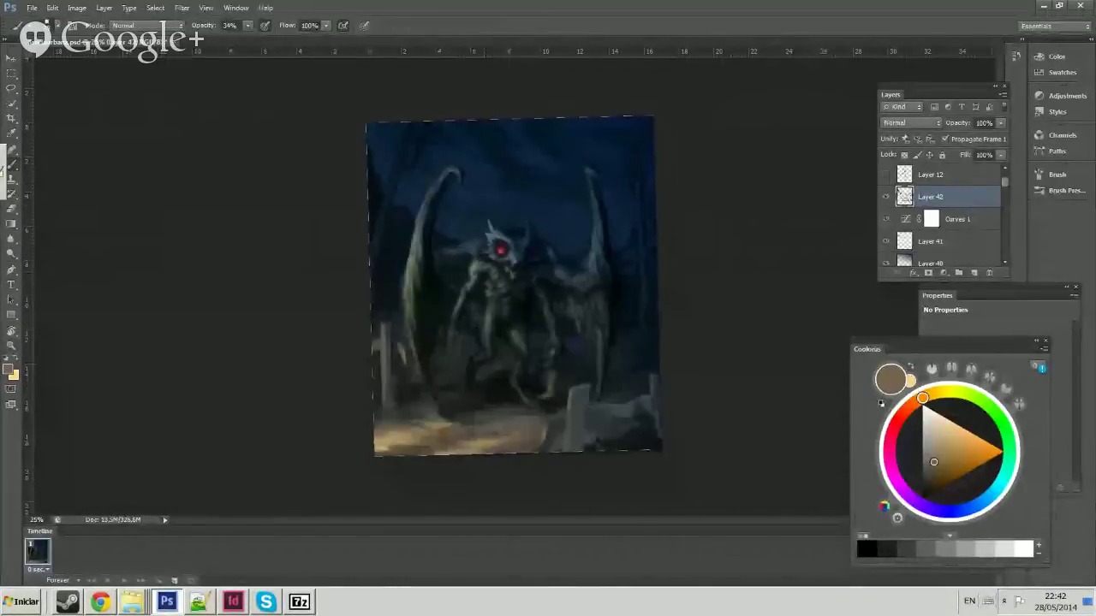
key(z)
alt+click(454, 237)
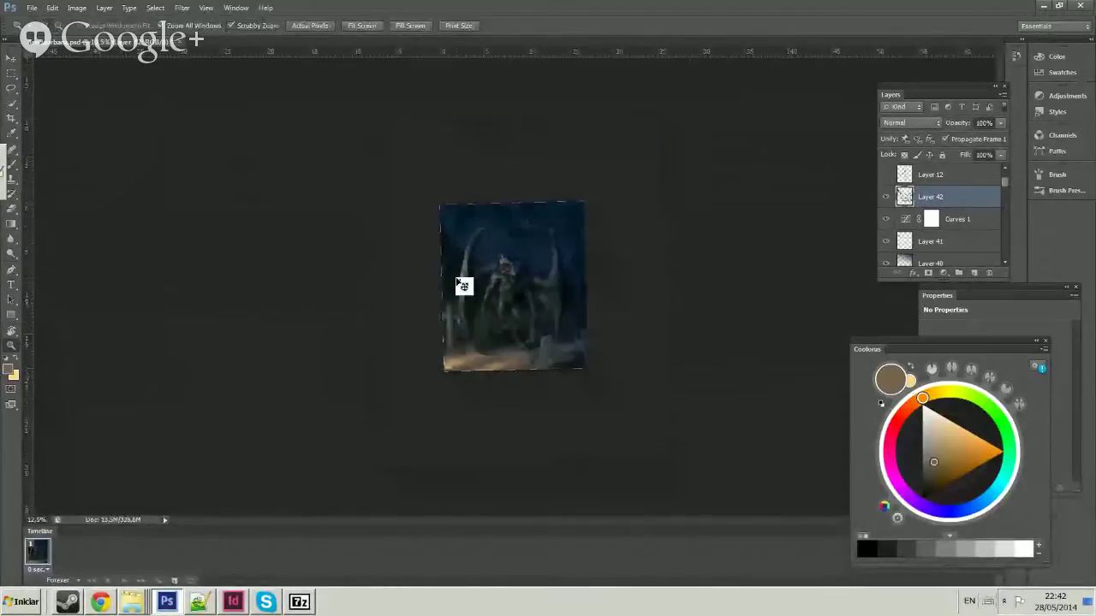
click(459, 286)
key(b)
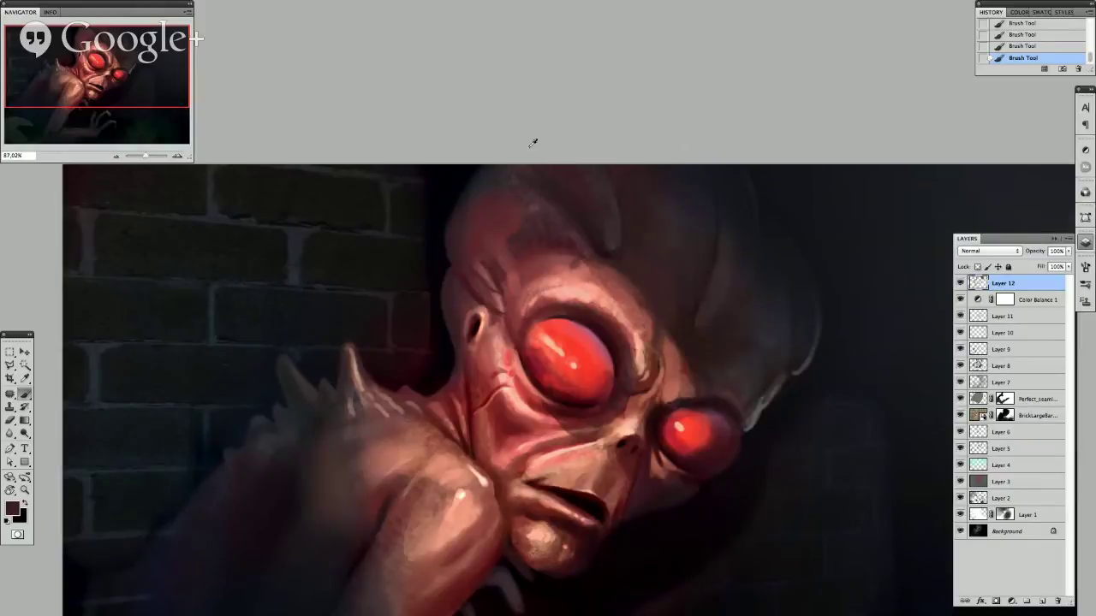
scroll(532, 143, down, 5)
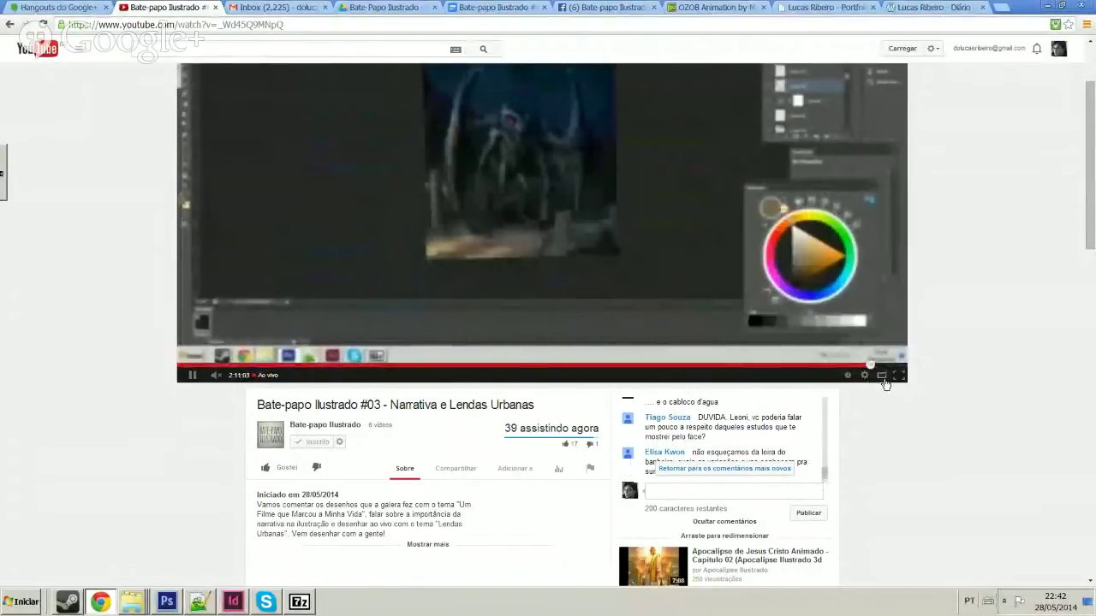
Shrink the YouTube stream player to its default size and exit full-screen view.
click(882, 376)
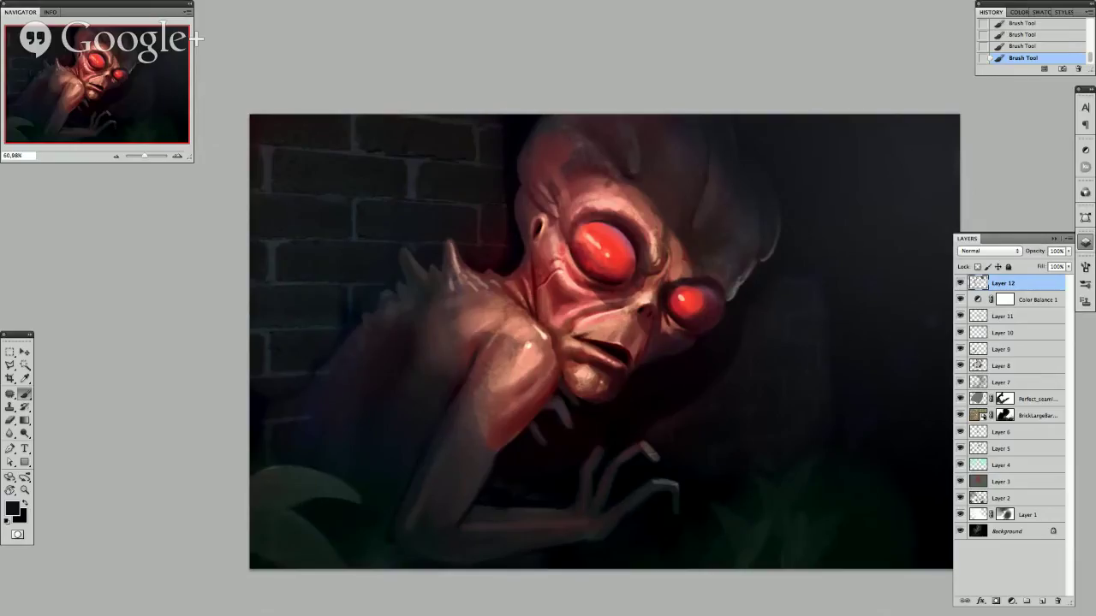
key(Tab)
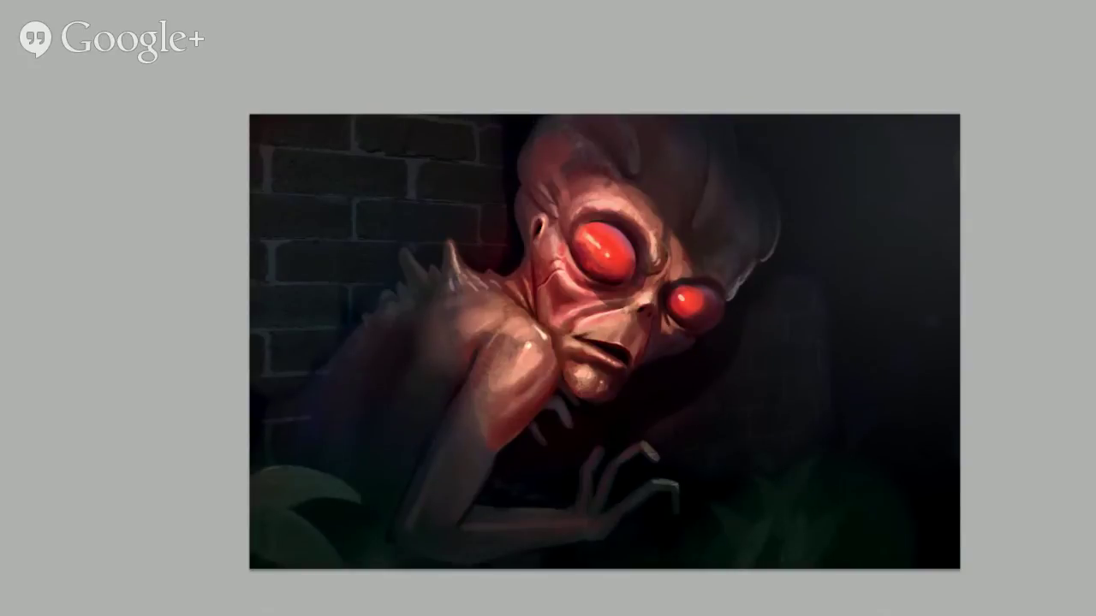
key(Escape)
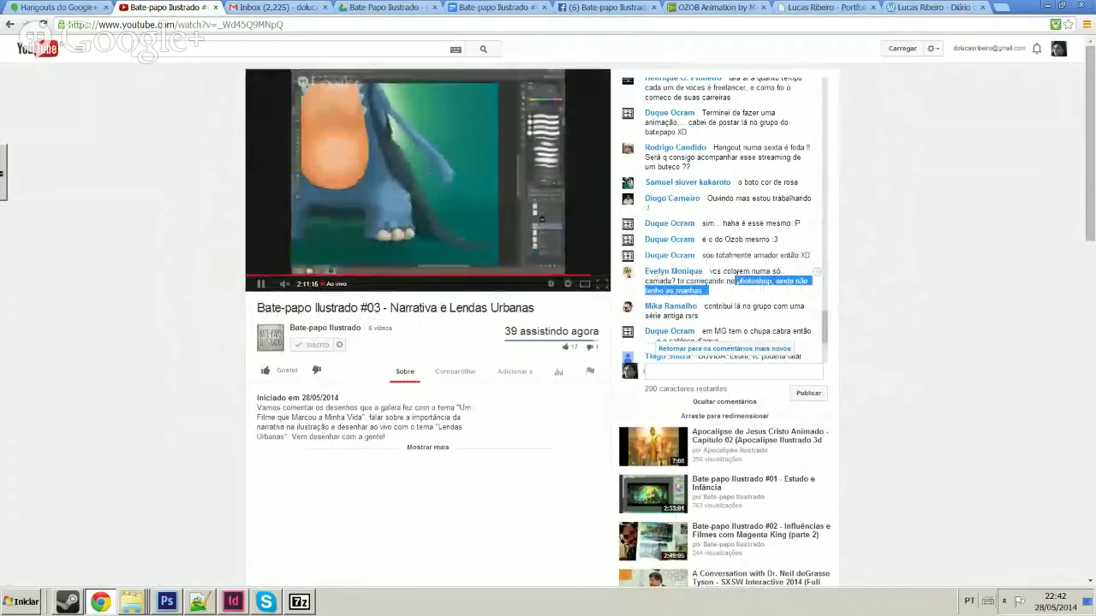
Highlight a viewer's chat question, then switch back to Photoshop.
click(729, 295)
drag(730, 295, 714, 267)
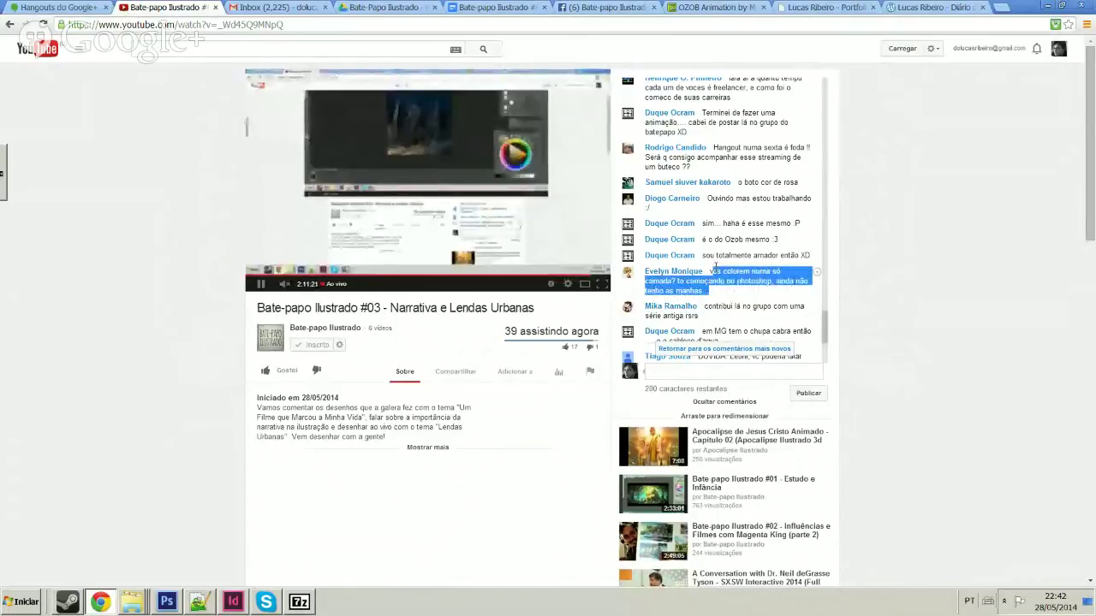
drag(715, 267, 708, 267)
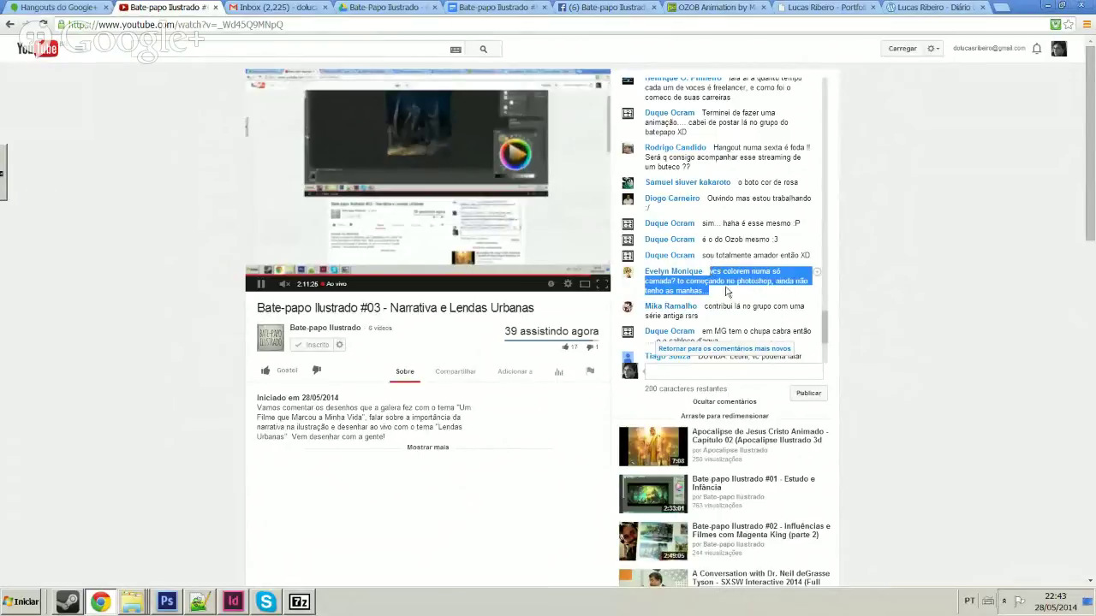
key(alt+Tab)
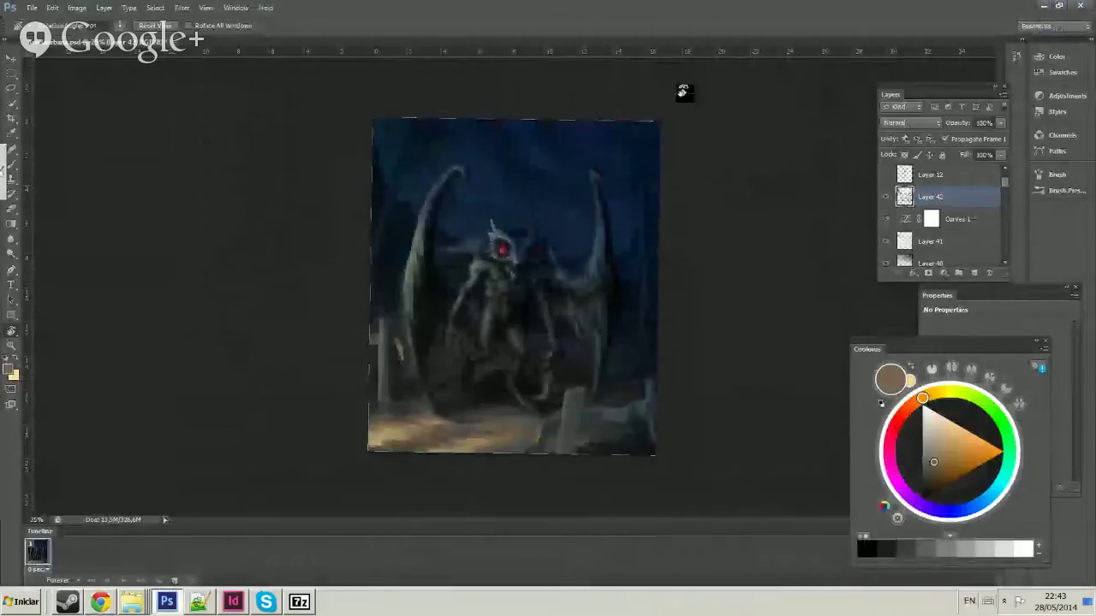
Tilt the mothman canvas view slightly with Rotate View and zoom out to 25%.
key(r)
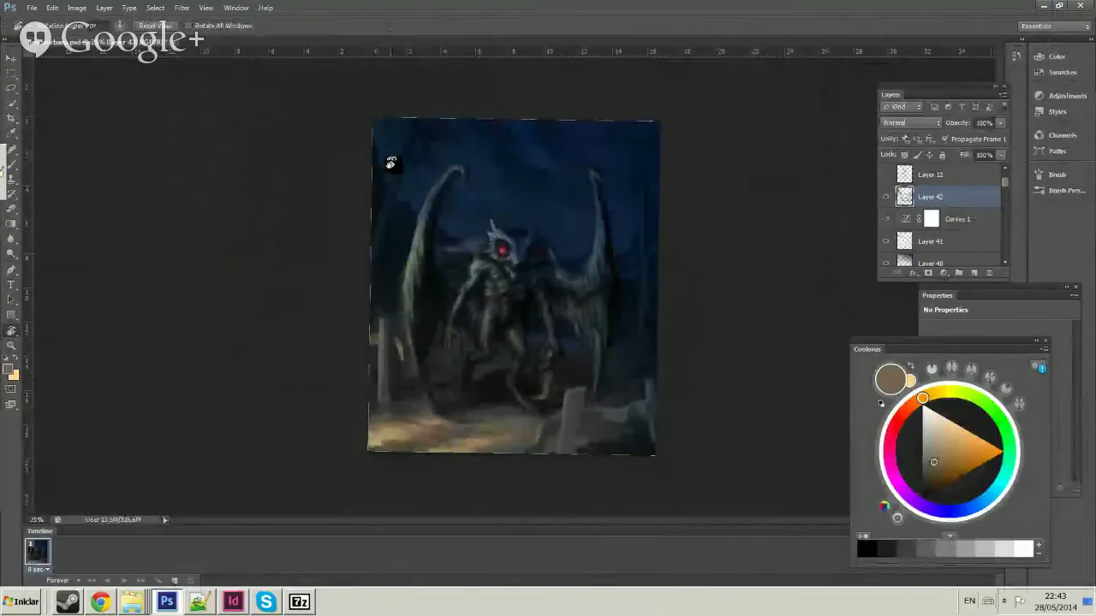
drag(923, 196, 971, 177)
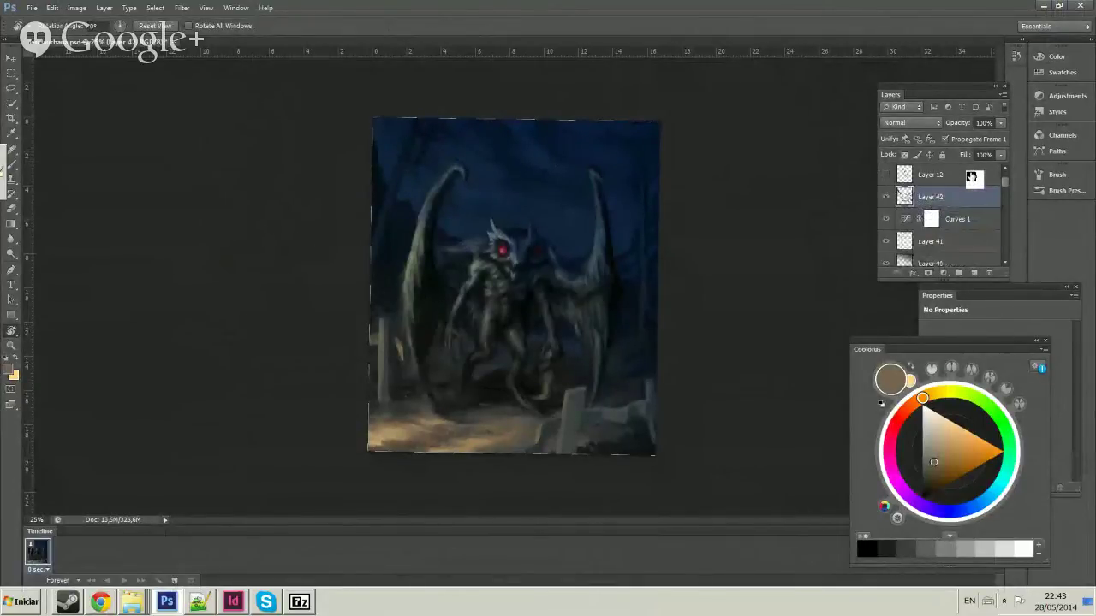
drag(548, 288, 646, 155)
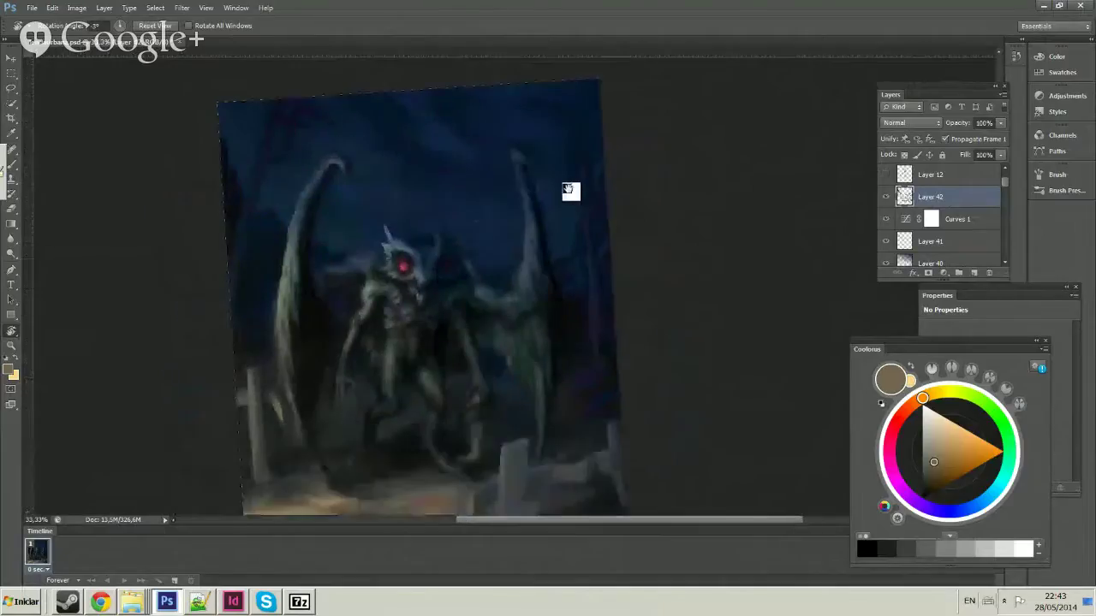
drag(567, 188, 494, 399)
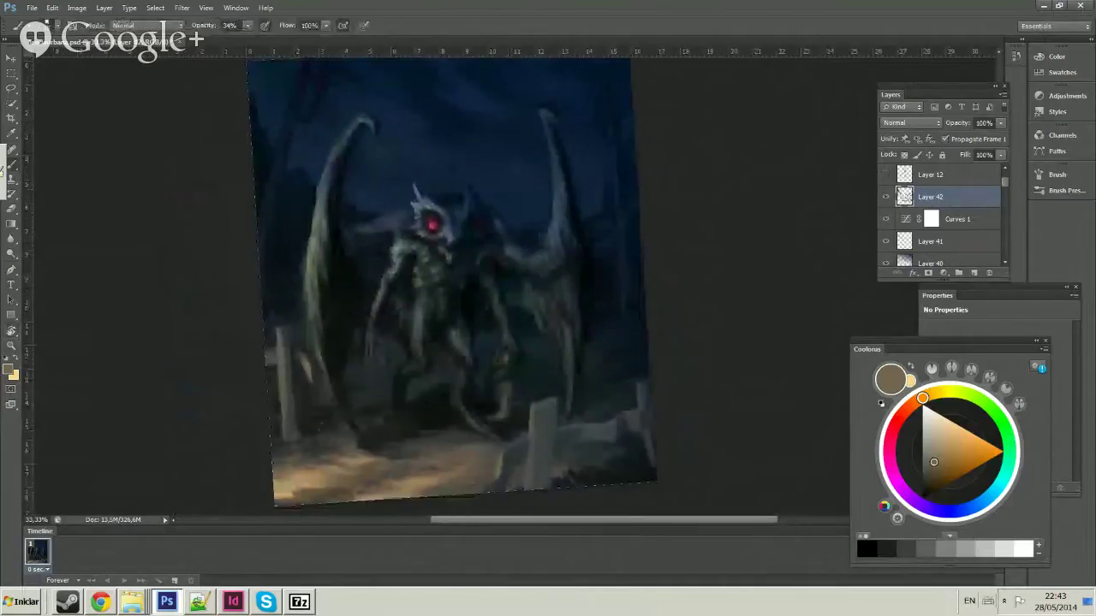
key(ctrl+minus)
key(b)
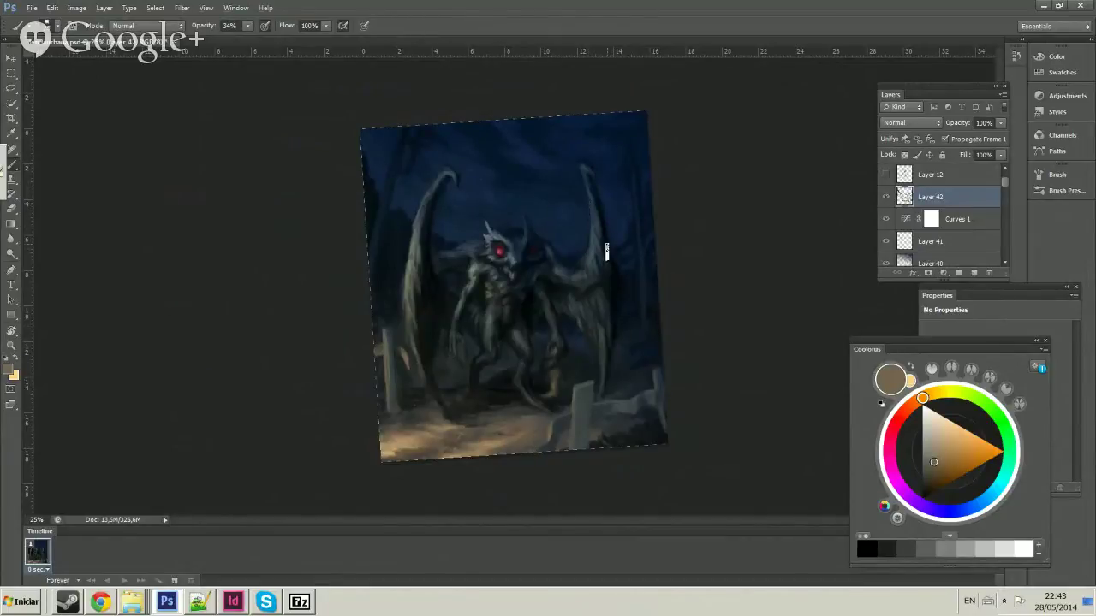
key(alt)
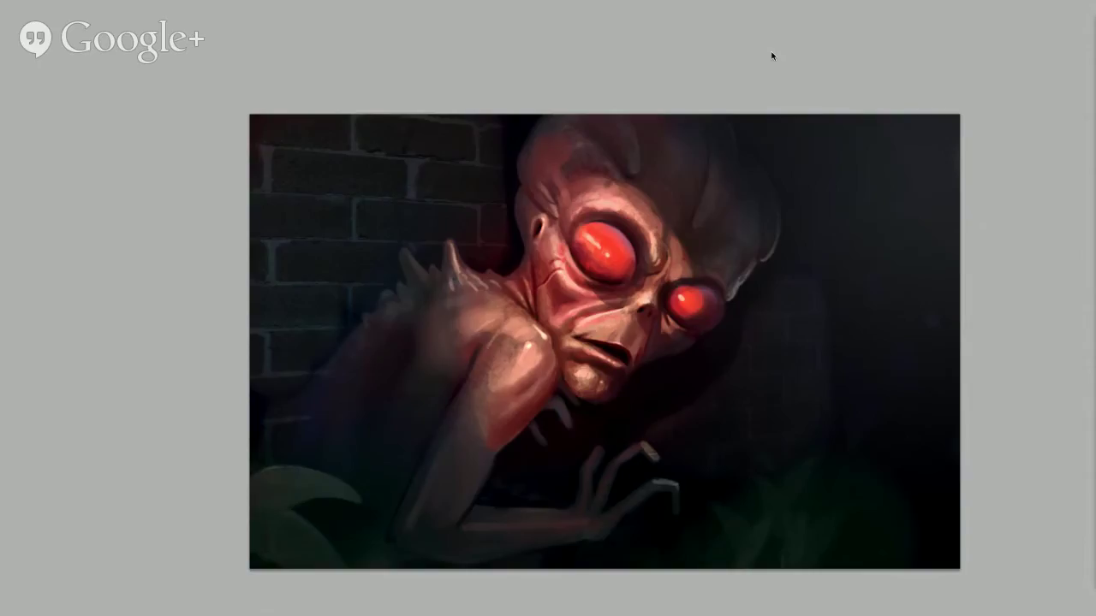
key(Tab)
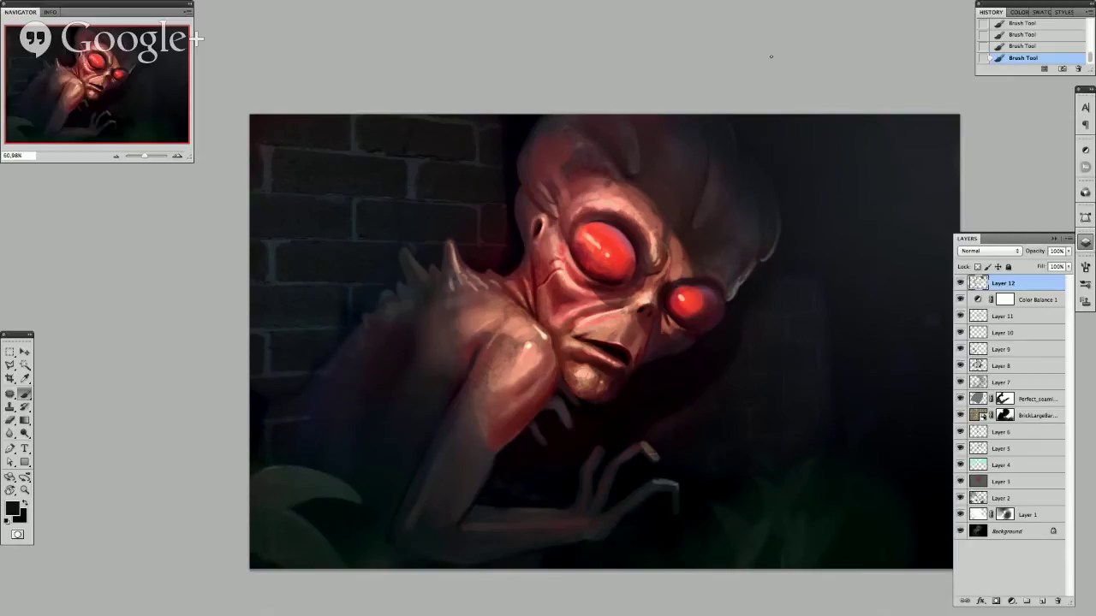
Hide Layers 12 through 4, then compare the Background and Layer 1 on and off.
drag(960, 285, 960, 473)
click(960, 529)
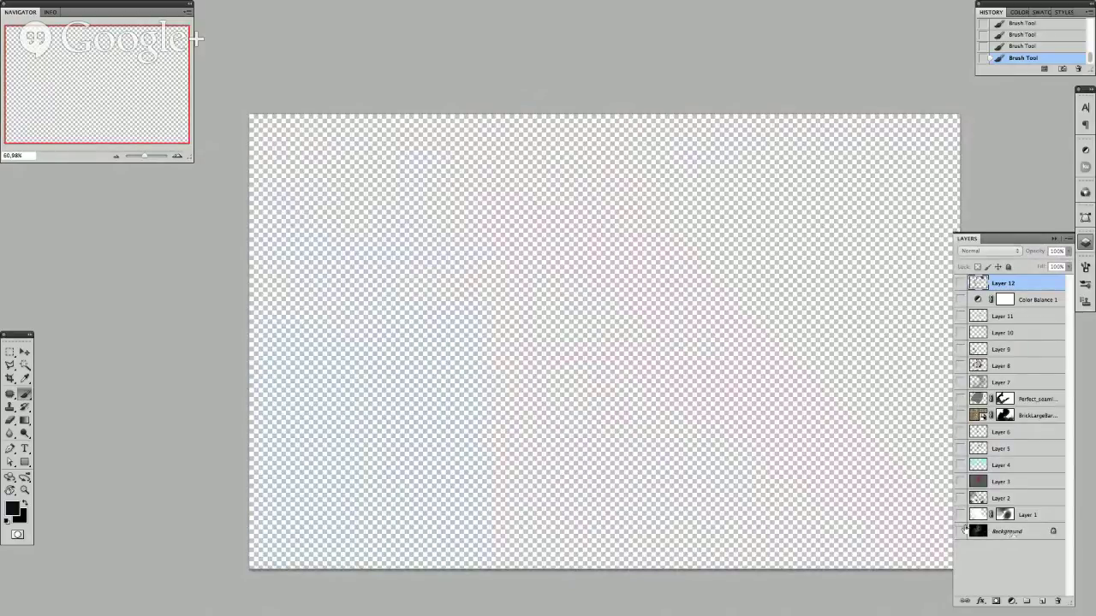
click(961, 531)
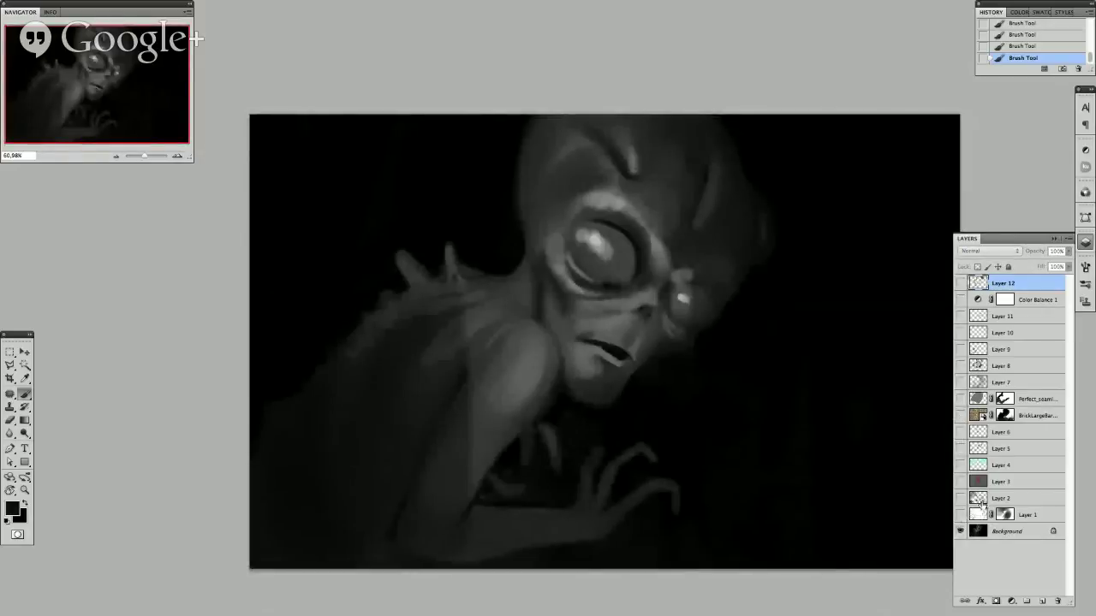
click(961, 513)
click(960, 513)
click(960, 513)
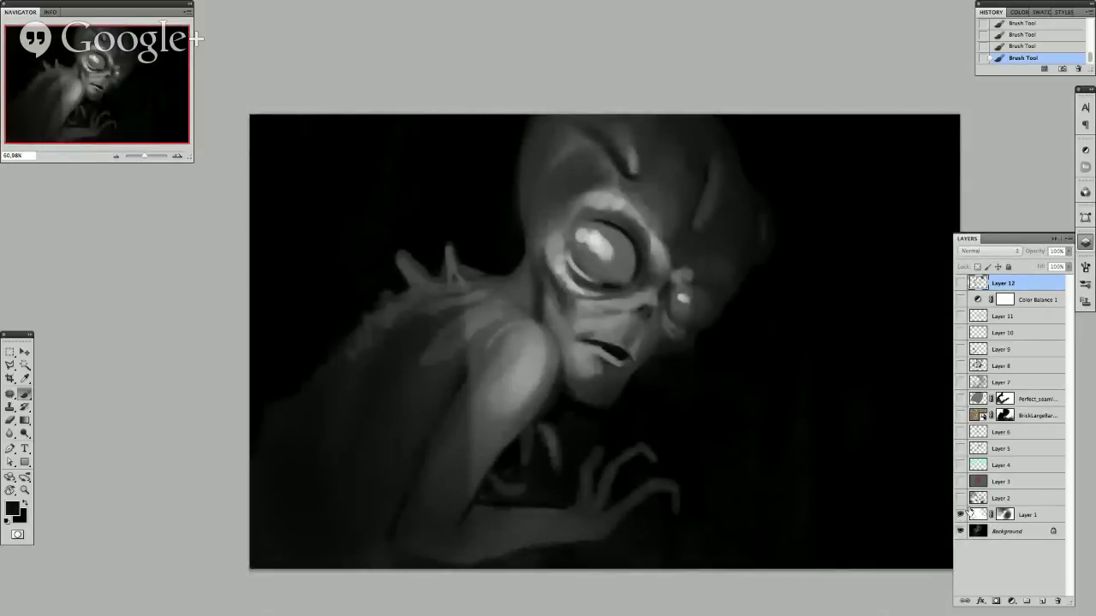
click(1029, 515)
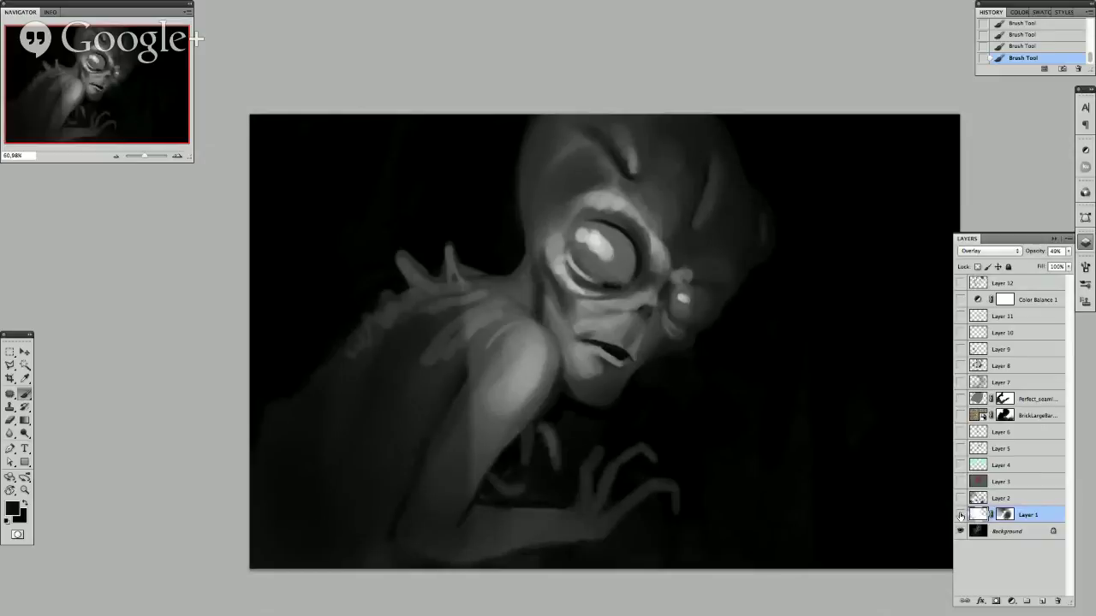
click(960, 515)
click(961, 514)
click(960, 515)
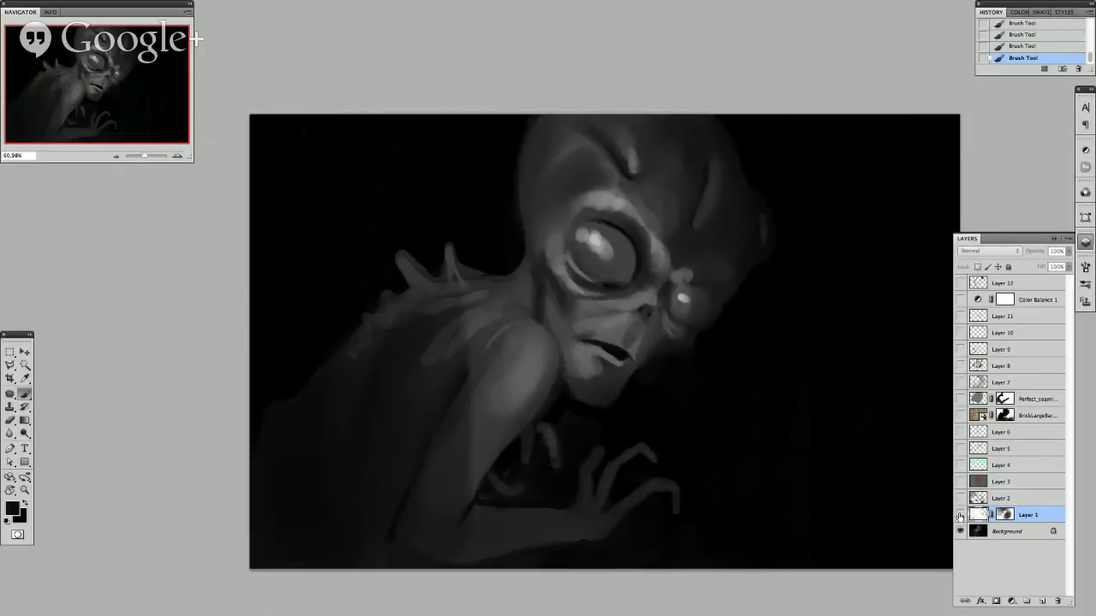
click(960, 514)
click(961, 514)
click(961, 515)
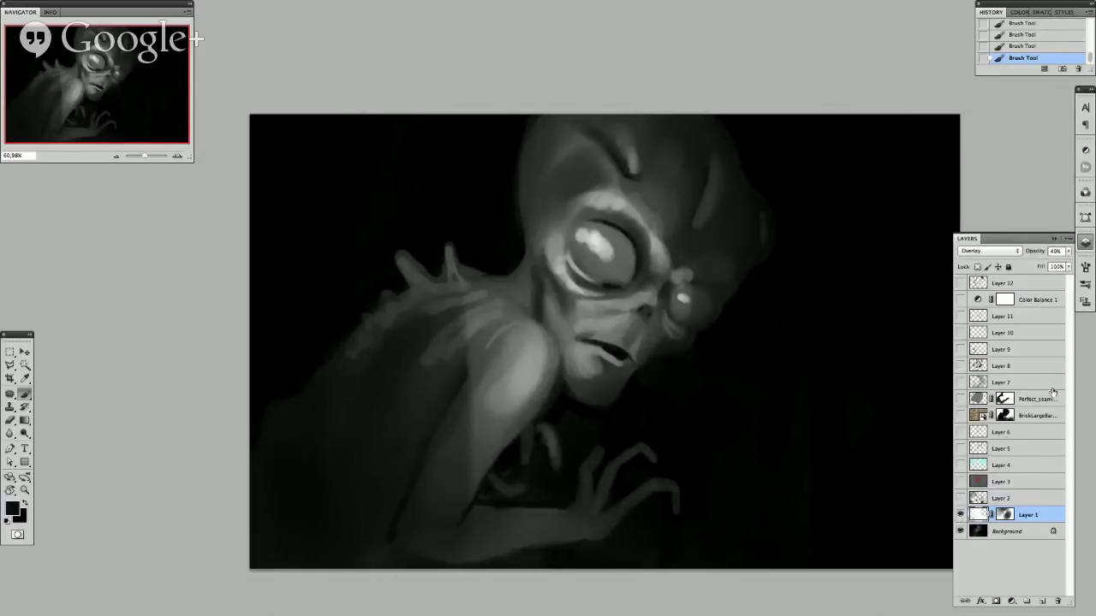
Compare Layer 2's light strokes and Layer 3's colour, then show Layer 4.
click(1009, 500)
click(959, 499)
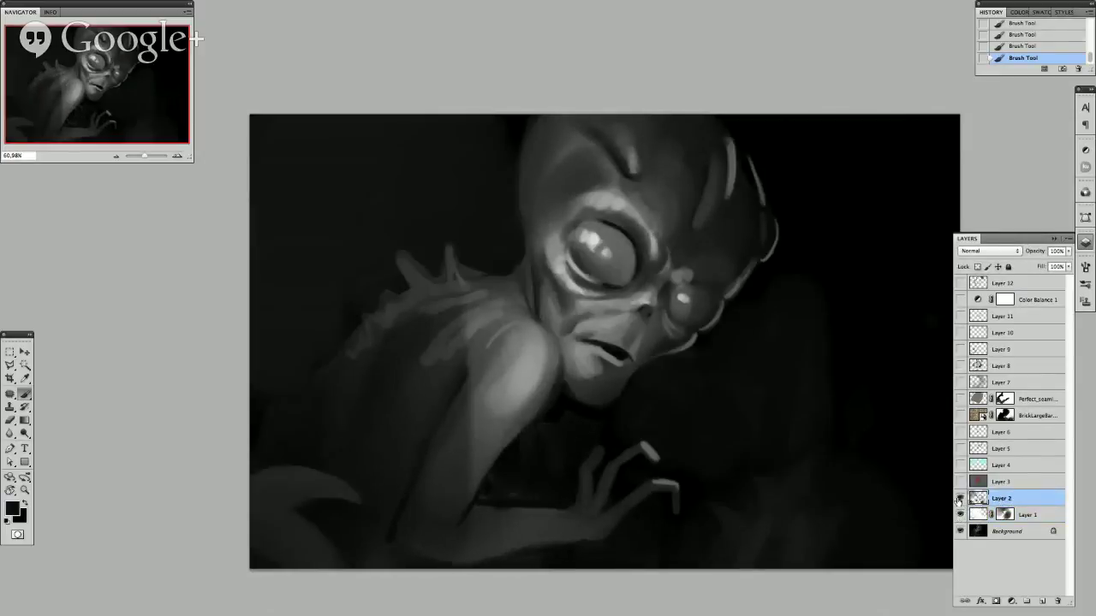
click(959, 498)
click(960, 498)
click(1008, 483)
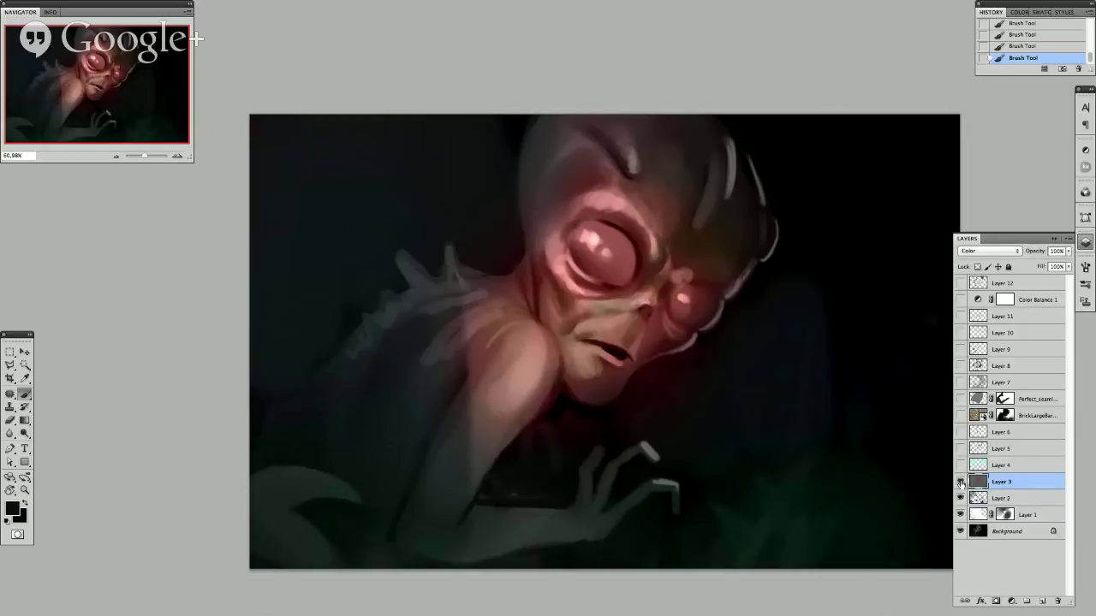
click(959, 482)
click(960, 482)
click(960, 465)
click(1007, 466)
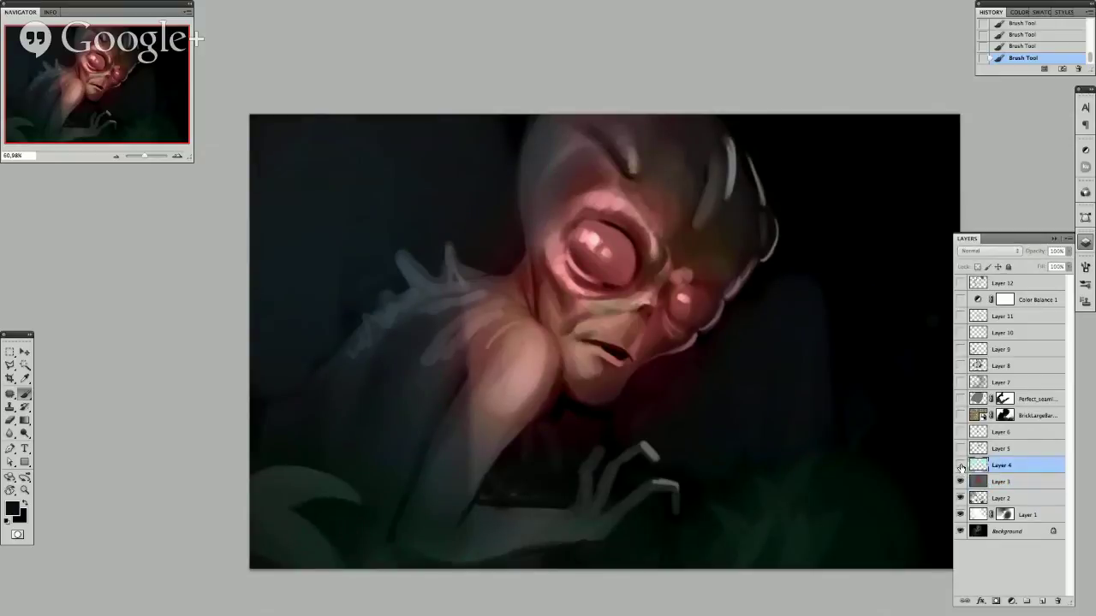
Show Layer 5's bright red eyes and Layer 6's darkening, making Layer 6 active.
click(959, 449)
click(1001, 448)
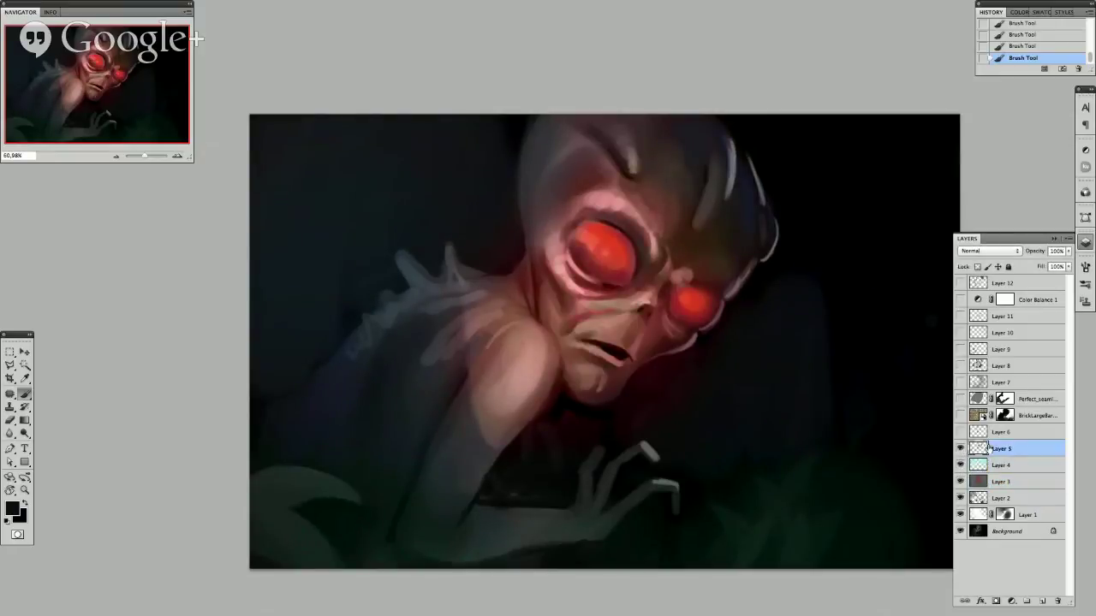
click(959, 449)
click(959, 448)
click(960, 432)
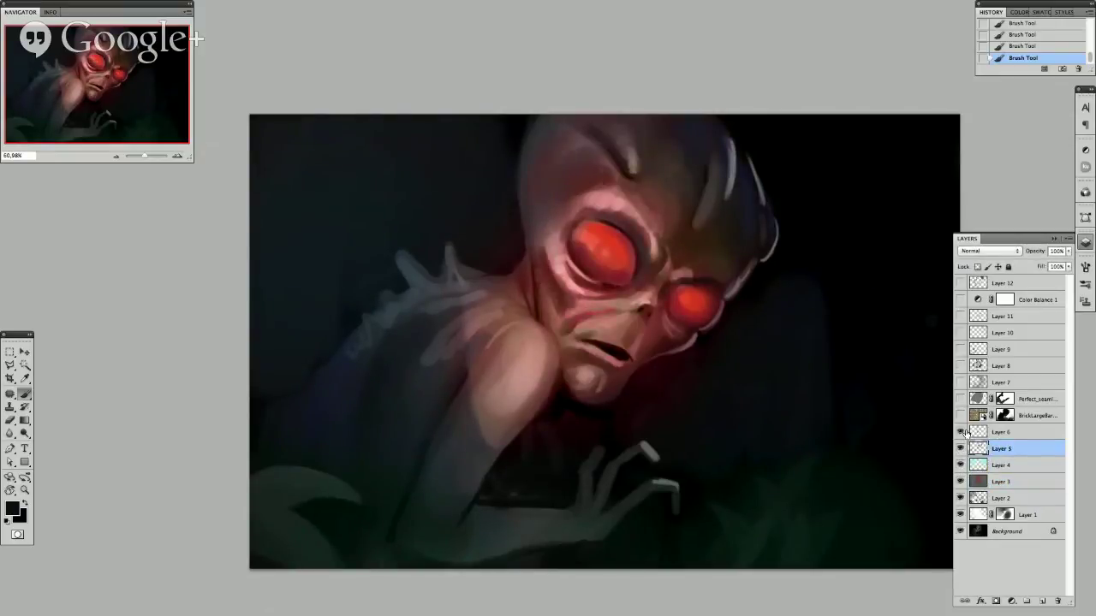
click(978, 432)
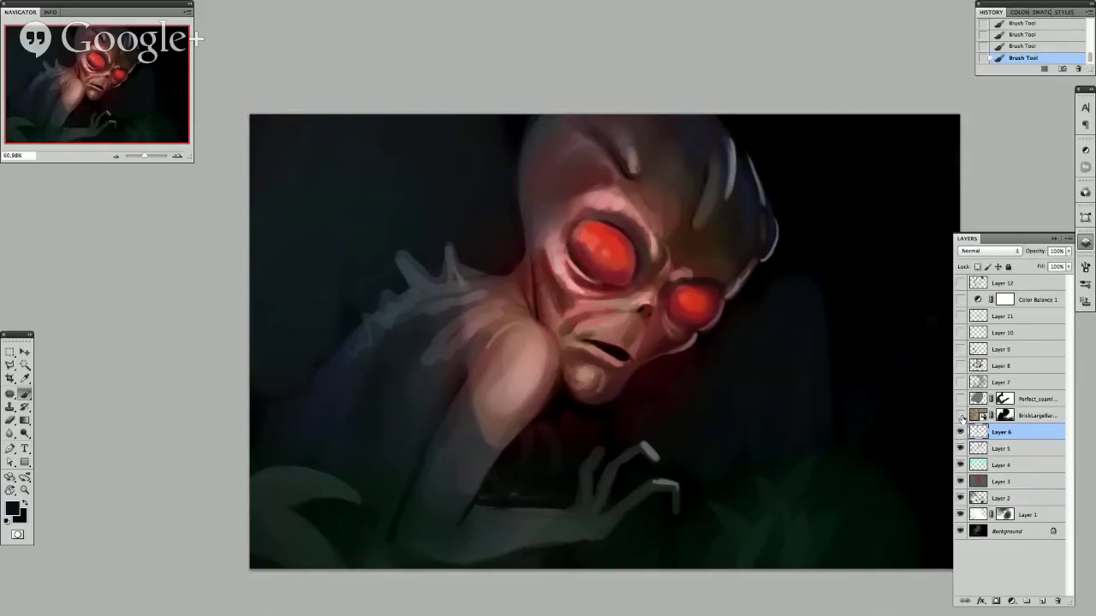
Reveal the brick textures, Layers 7–11, Color Balance 1 and Layer 12's highlights.
click(960, 415)
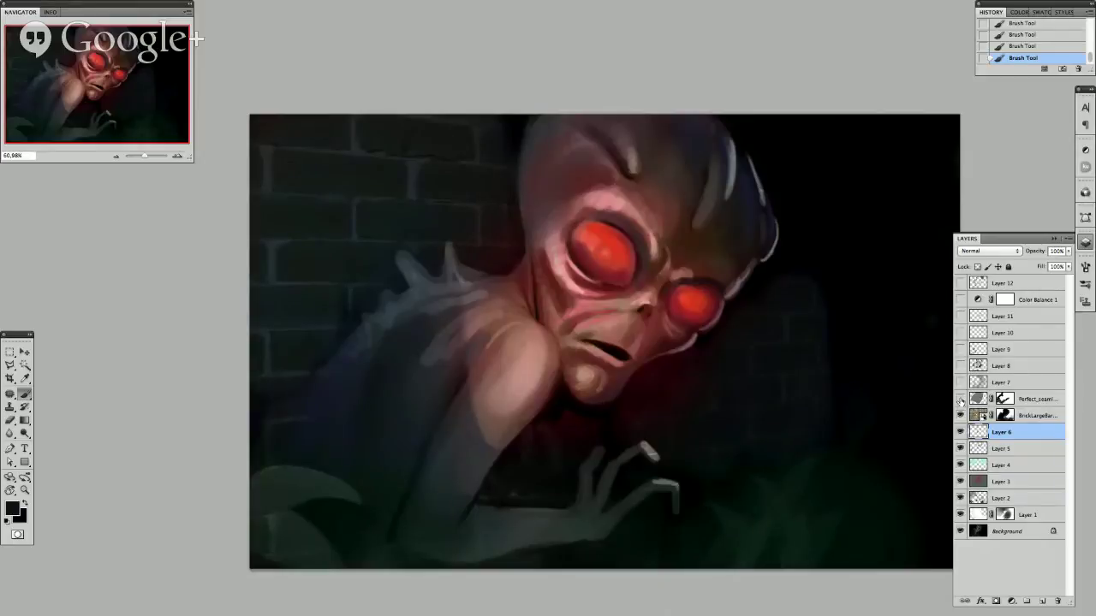
click(959, 399)
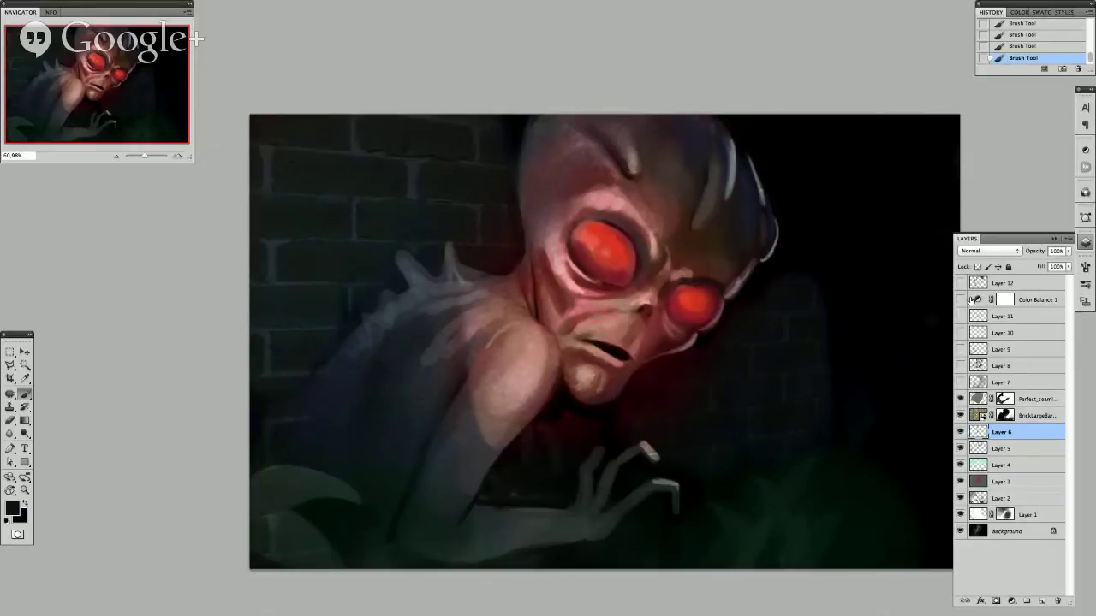
click(960, 382)
click(960, 366)
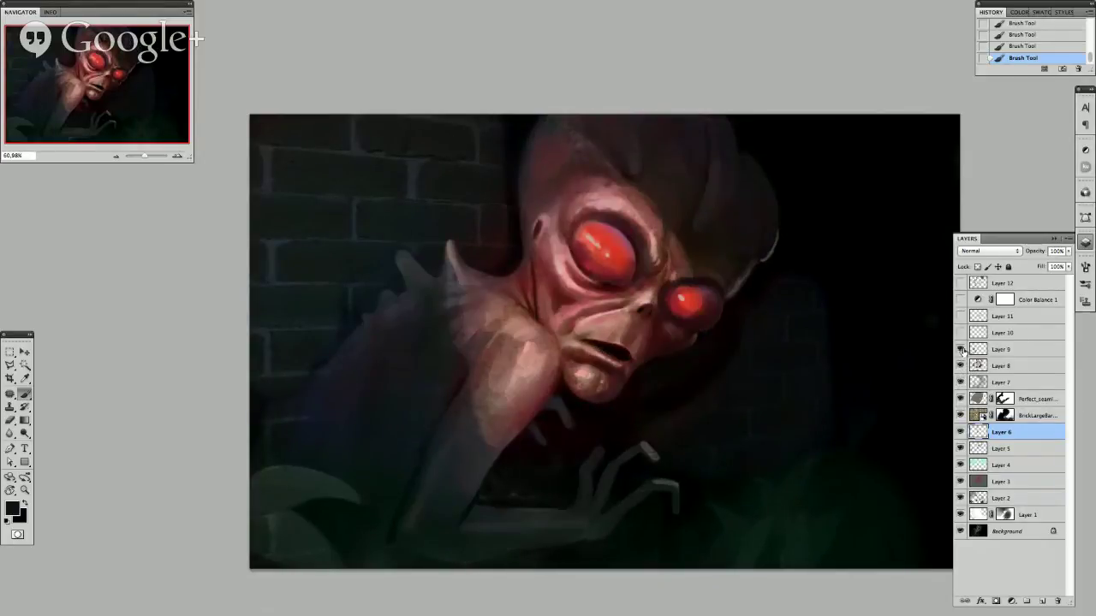
click(960, 349)
click(959, 332)
click(959, 316)
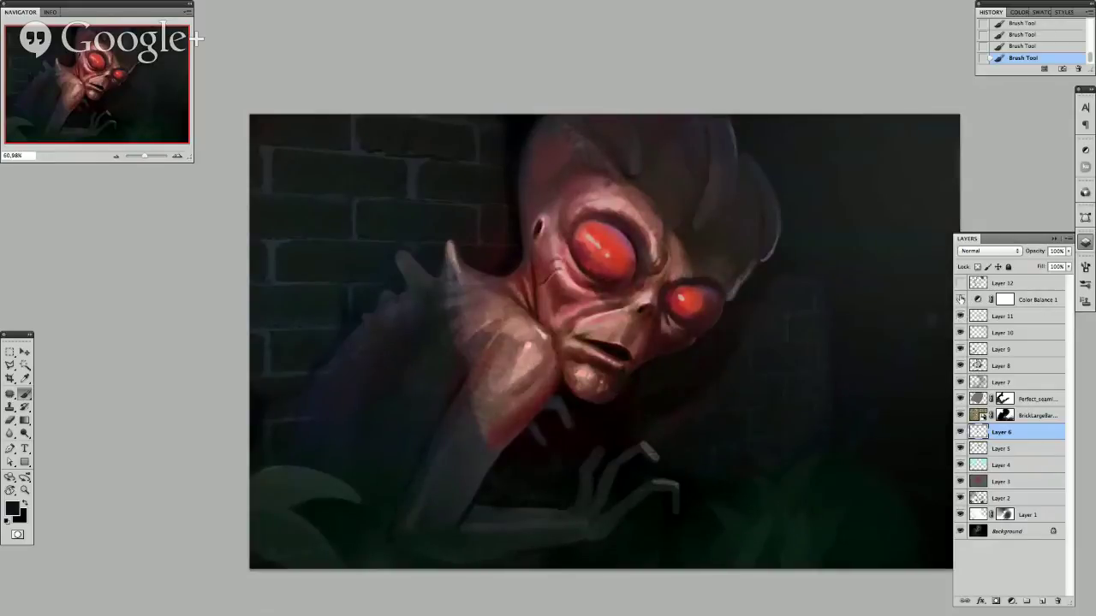
click(960, 300)
click(959, 282)
Compare the grey underpainting on Layer 2 against the finished layers, then enlarge the brush.
mouse_move(960, 285)
mouse_down()
mouse_move(960, 497)
mouse_move(960, 279)
mouse_up()
click(960, 497)
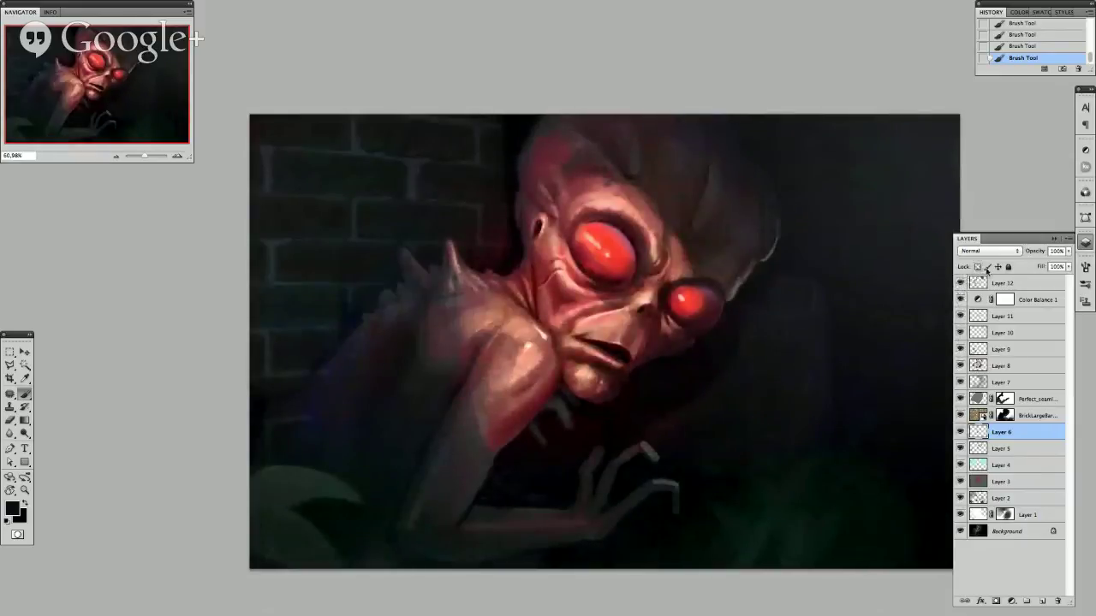
click(960, 283)
click(960, 283)
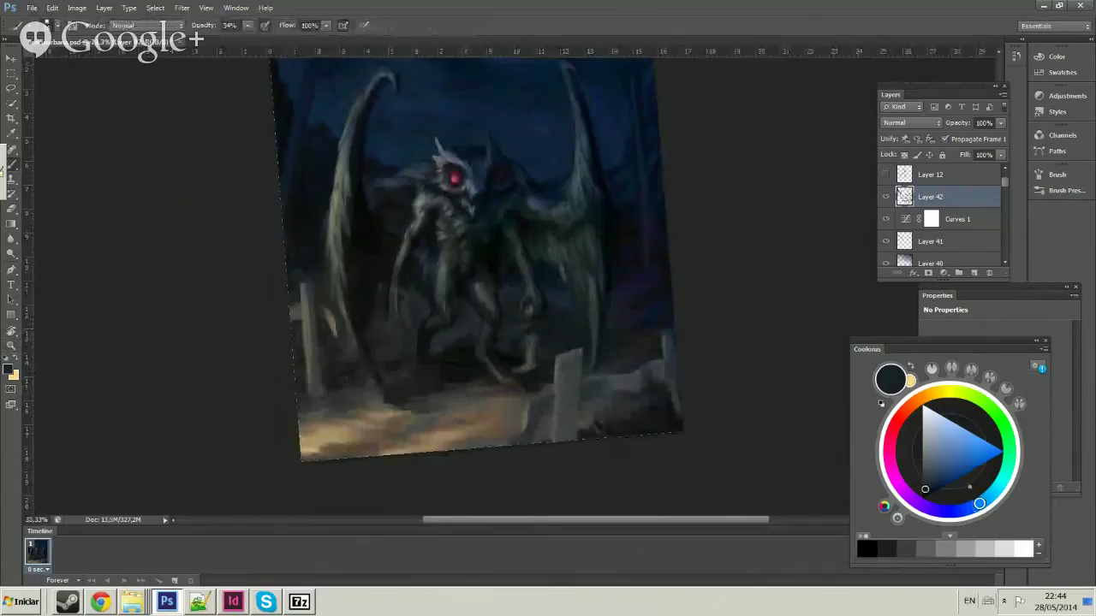
right_click(545, 320)
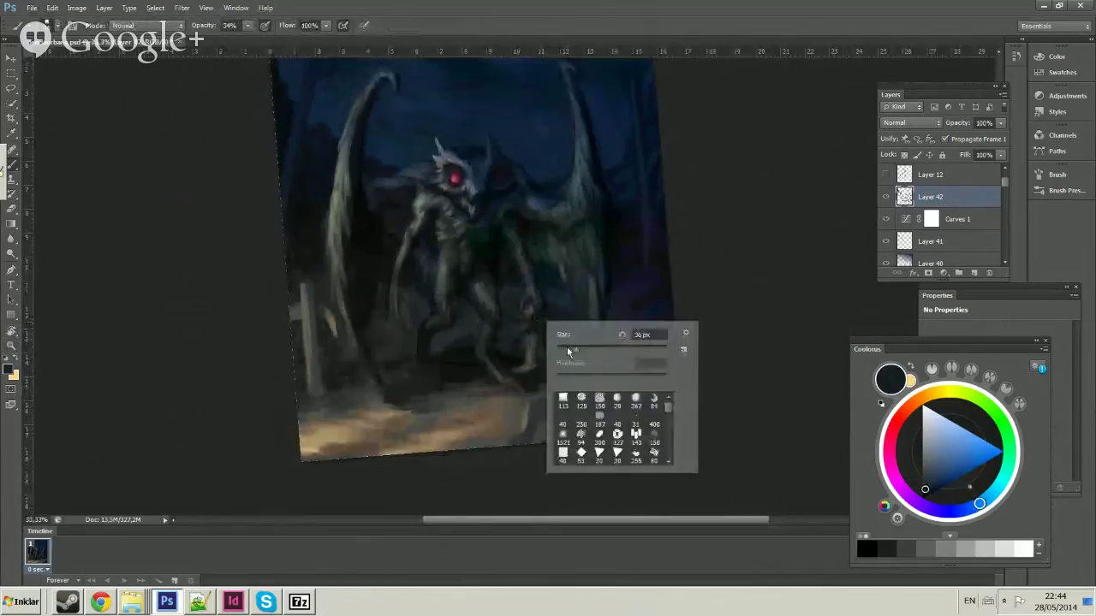
click(540, 311)
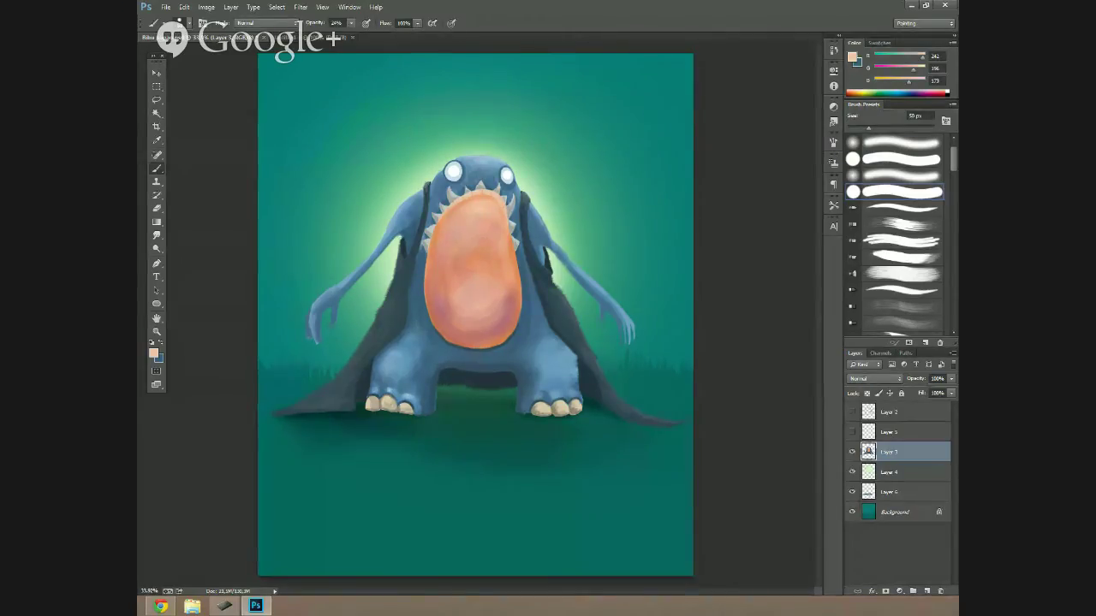
Pull Layer 6's mask away so the pale glow around the blue monster disappears.
click(884, 488)
drag(884, 488, 884, 418)
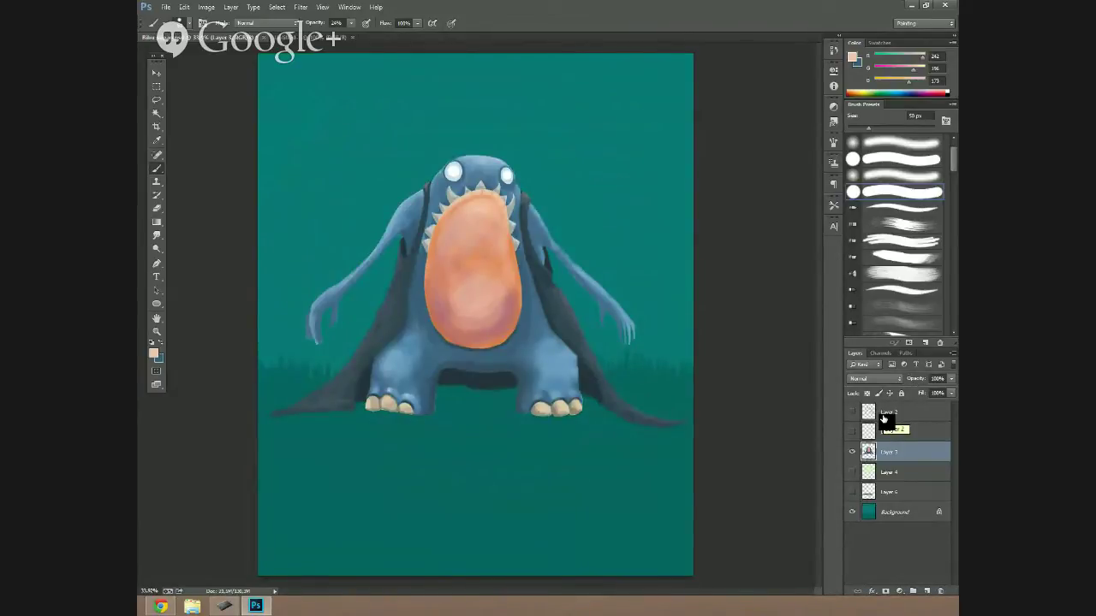
drag(884, 418, 884, 418)
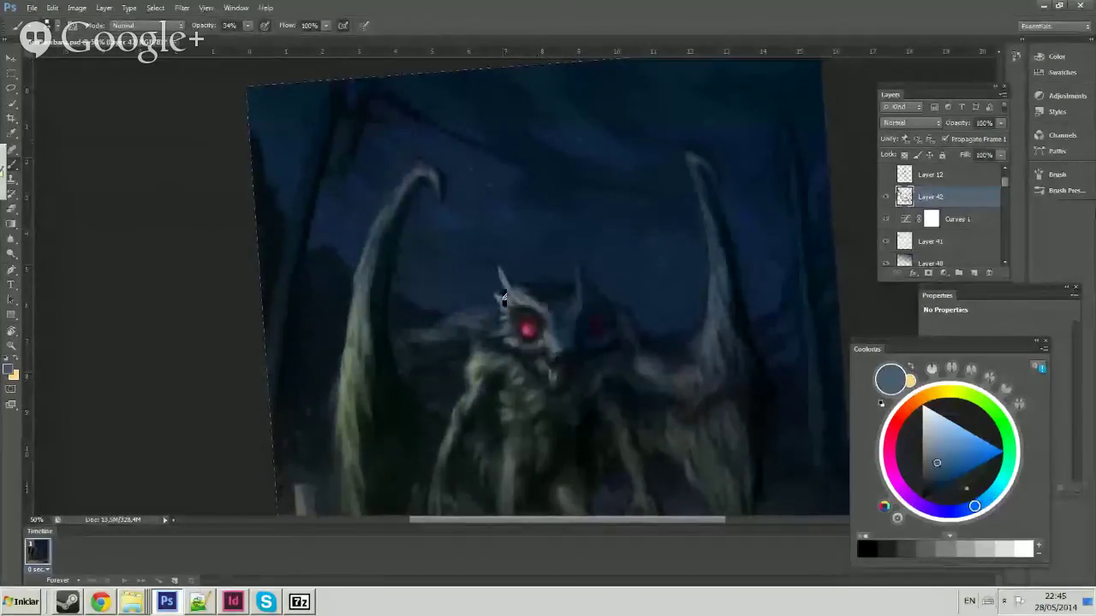
Sample a dark navy from the mothman sky and add Layer 43 above Layer 42.
alt+click(498, 275)
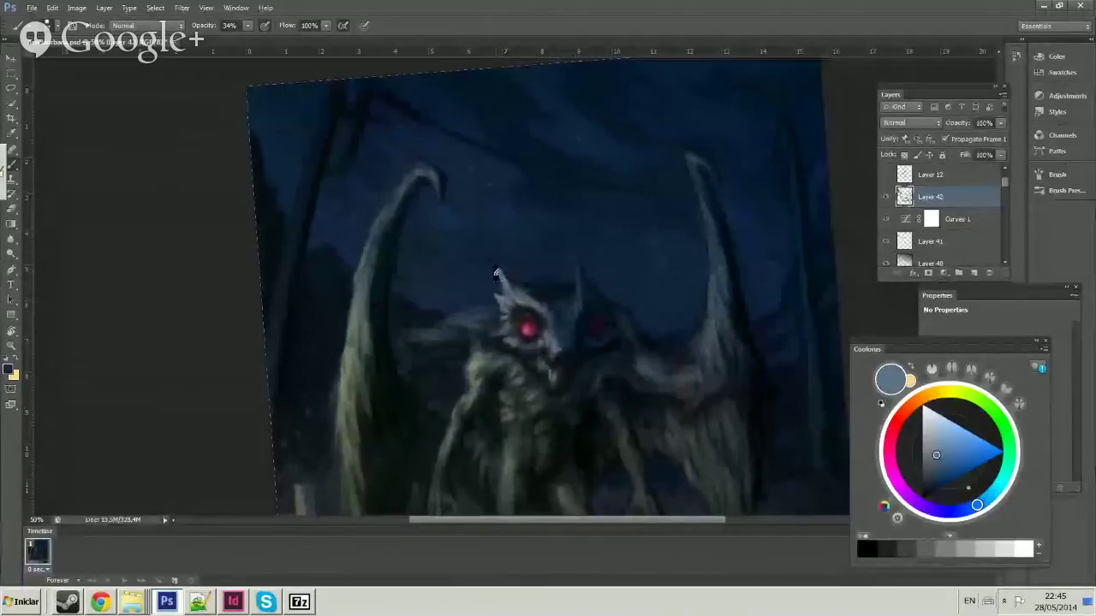
alt+click(496, 274)
key(ctrl+minus)
key(ctrl+minus)
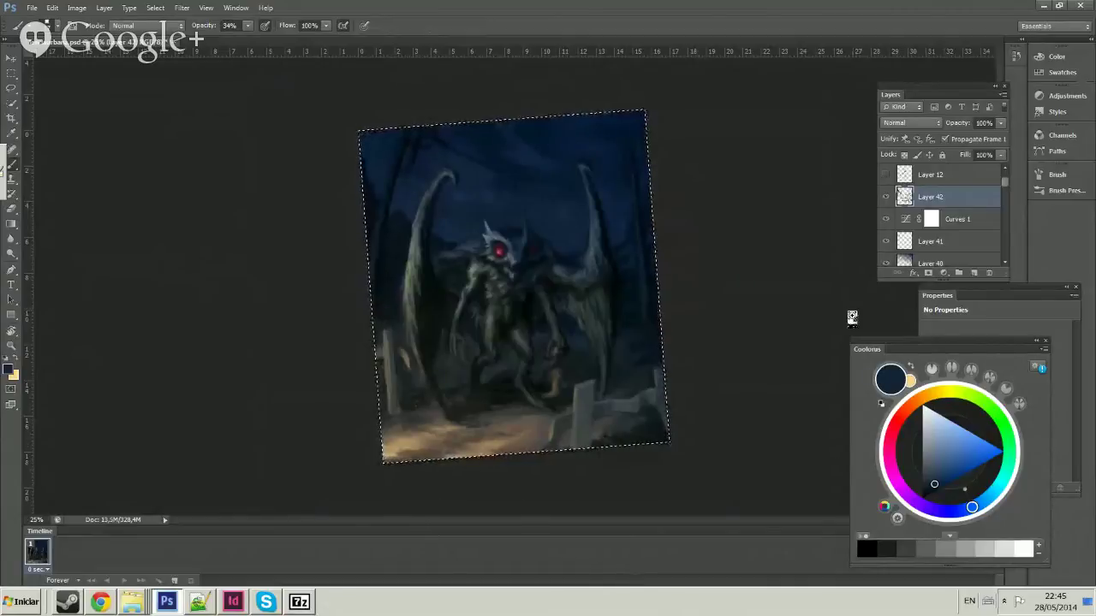
key(ctrl+j)
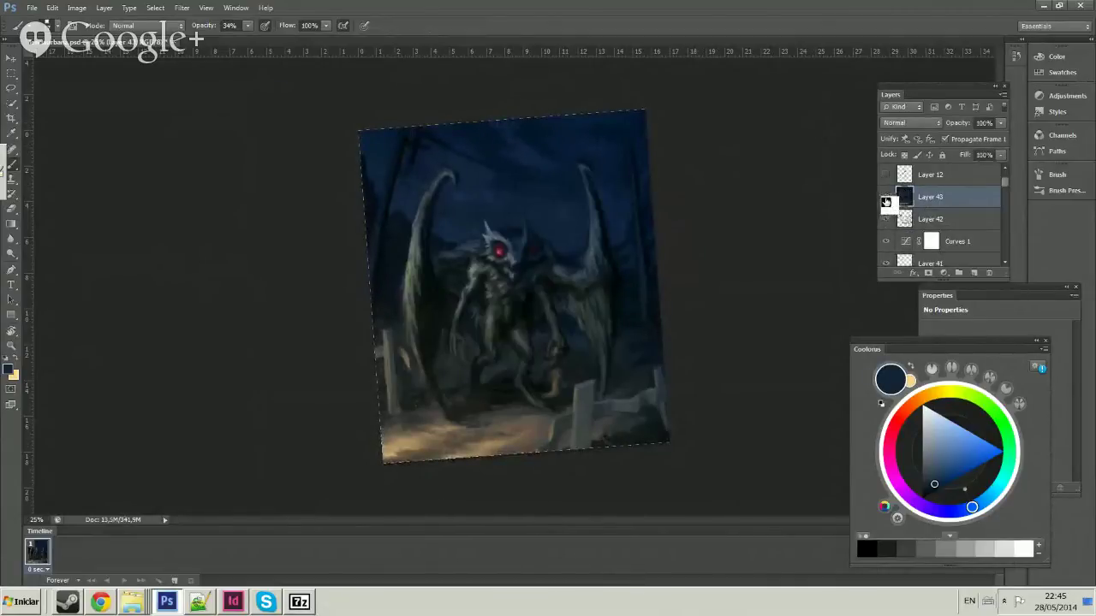
key(ctrl+plus)
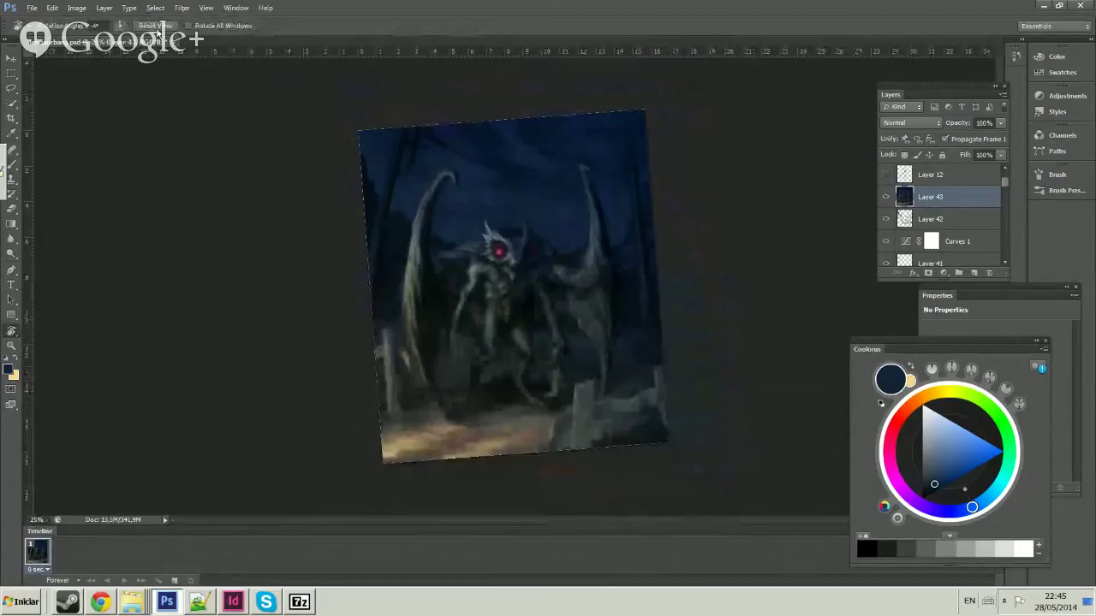
key(ctrl+plus)
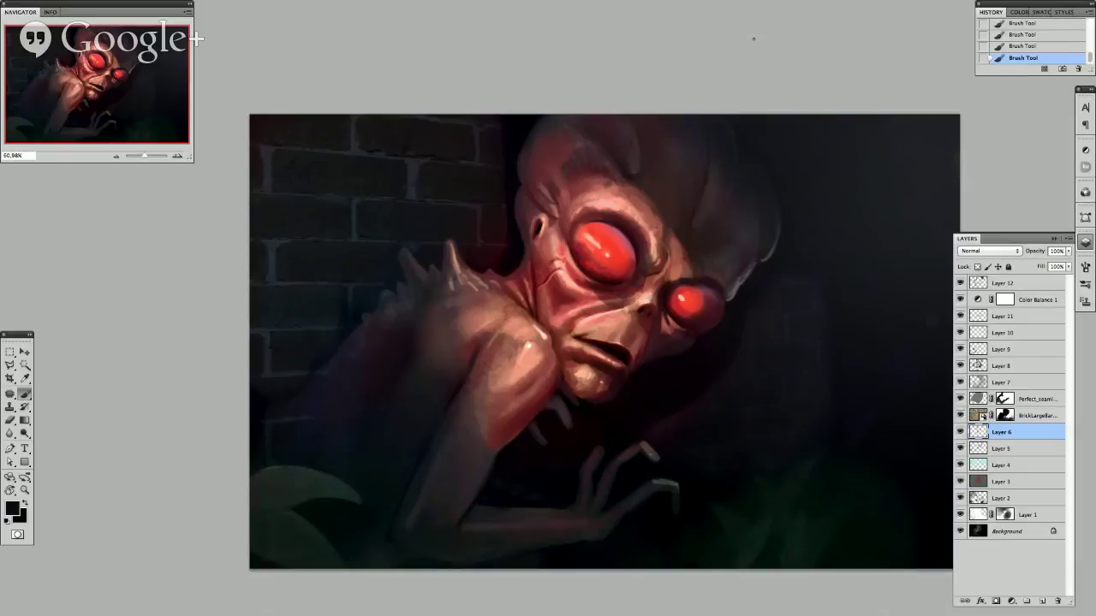
Stamp visible into Layer 13, trial and undo a Merge Visible, then delete the stamp.
click(1011, 283)
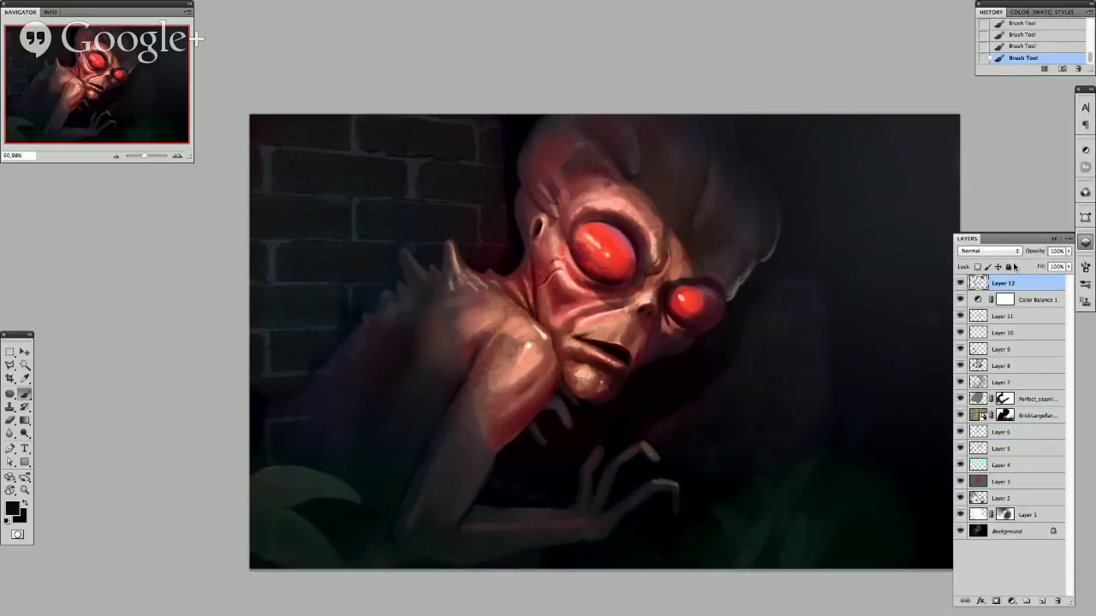
key(ctrl+shift+alt+e)
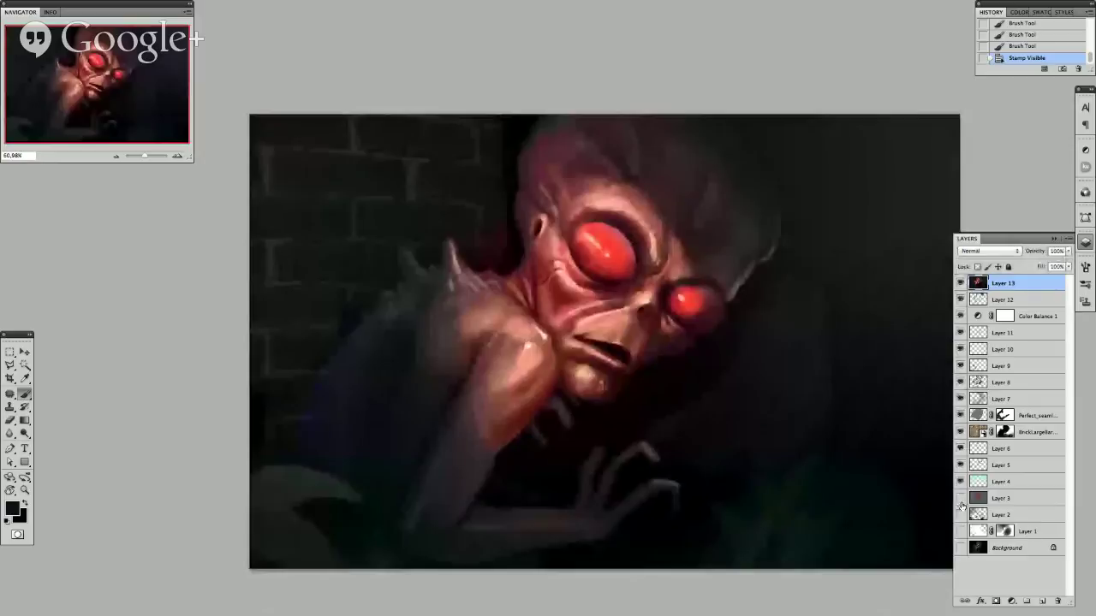
drag(960, 507, 959, 548)
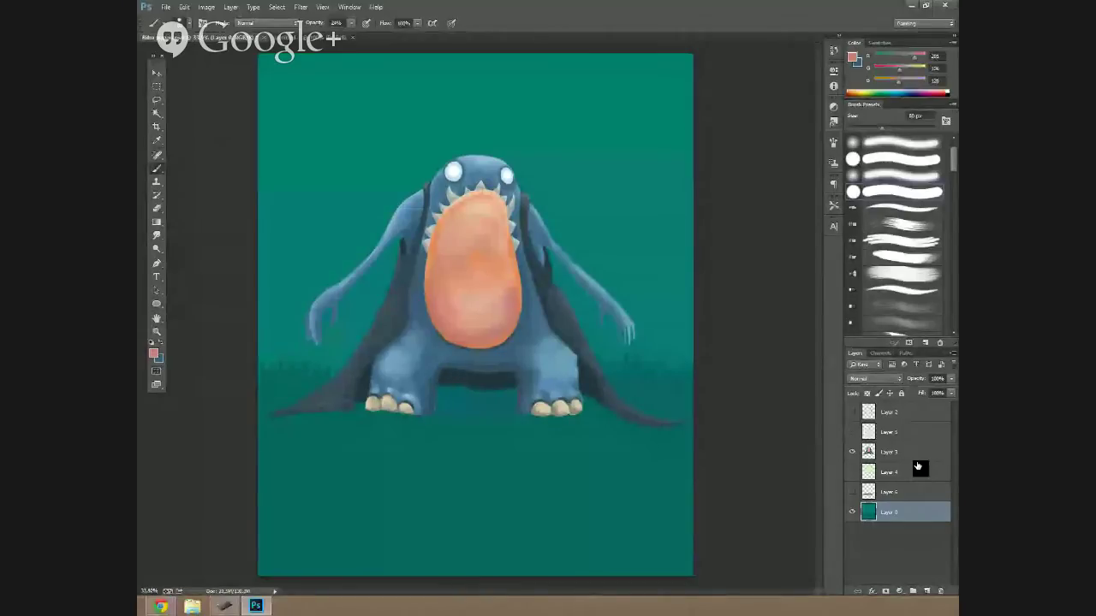
mouse_move(919, 466)
mouse_down()
mouse_move(910, 454)
mouse_move(909, 479)
mouse_up()
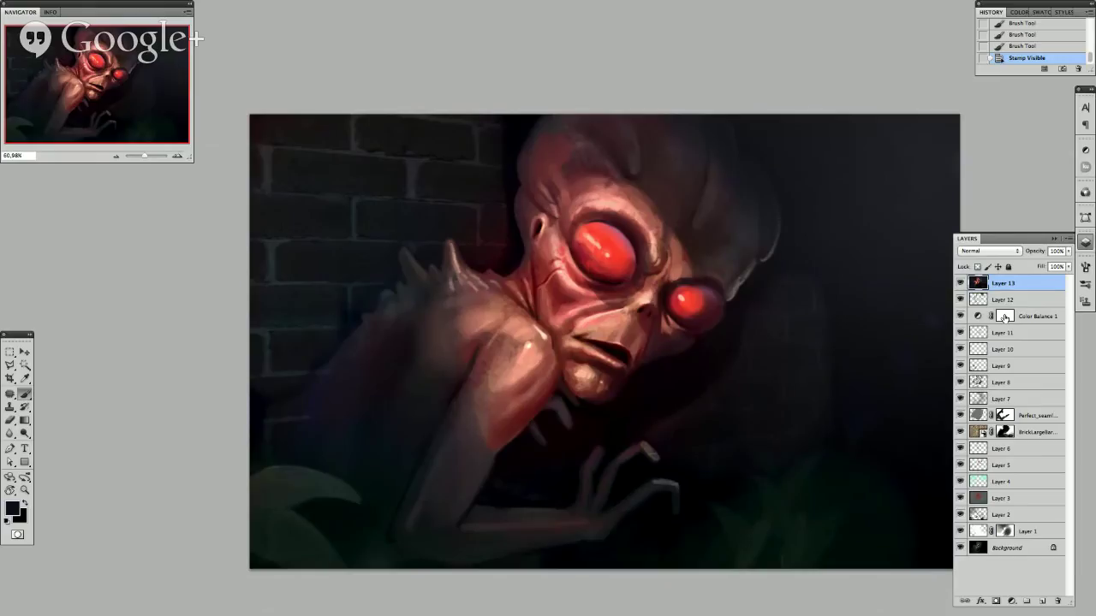
click(1018, 299)
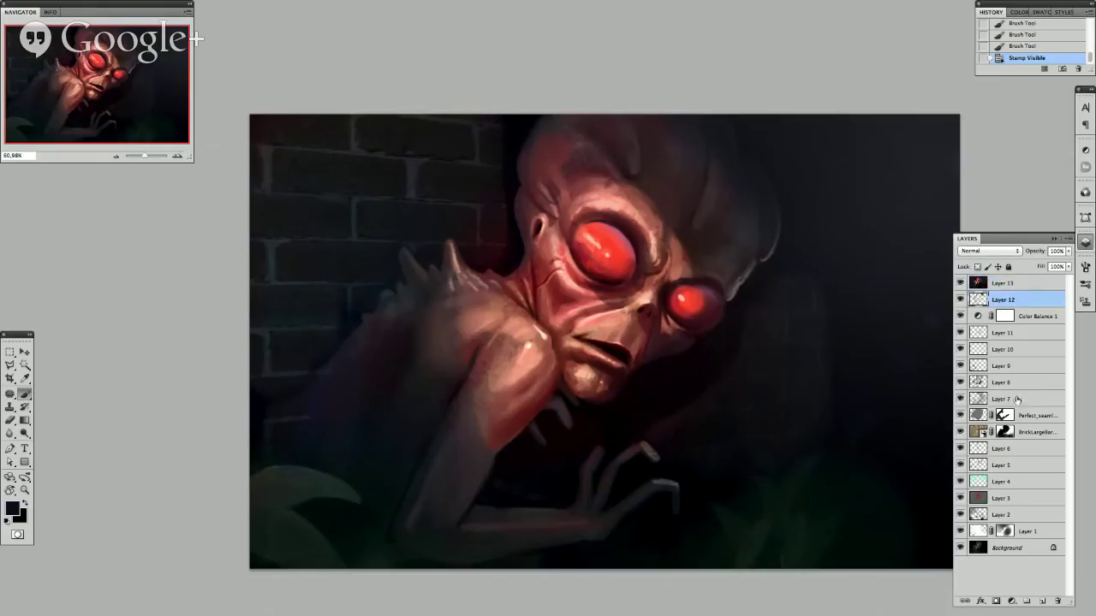
shift+click(1023, 532)
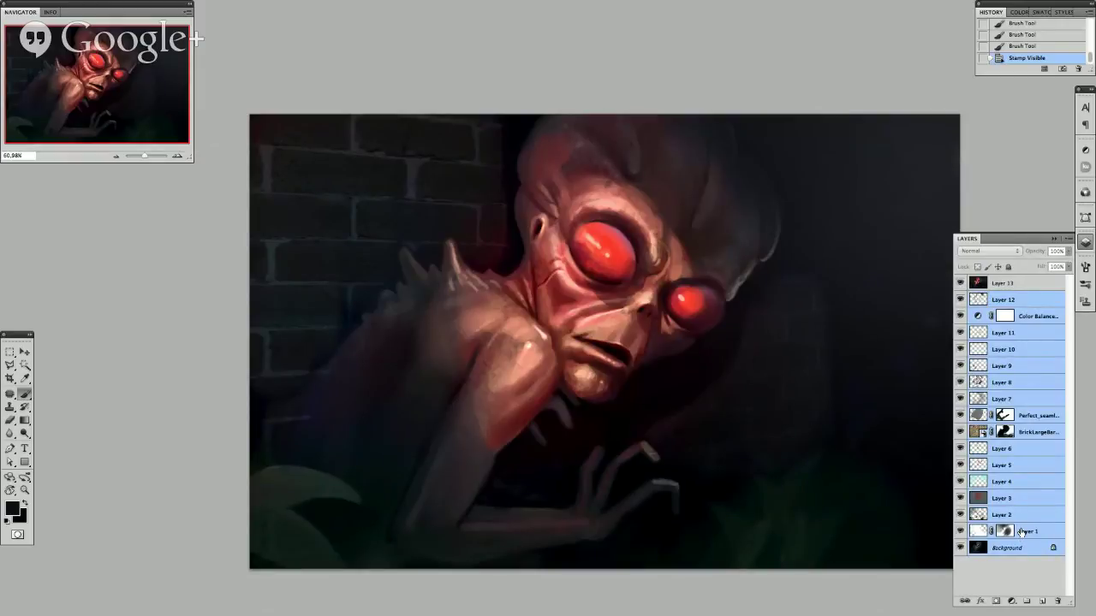
key(ctrl+shift+e)
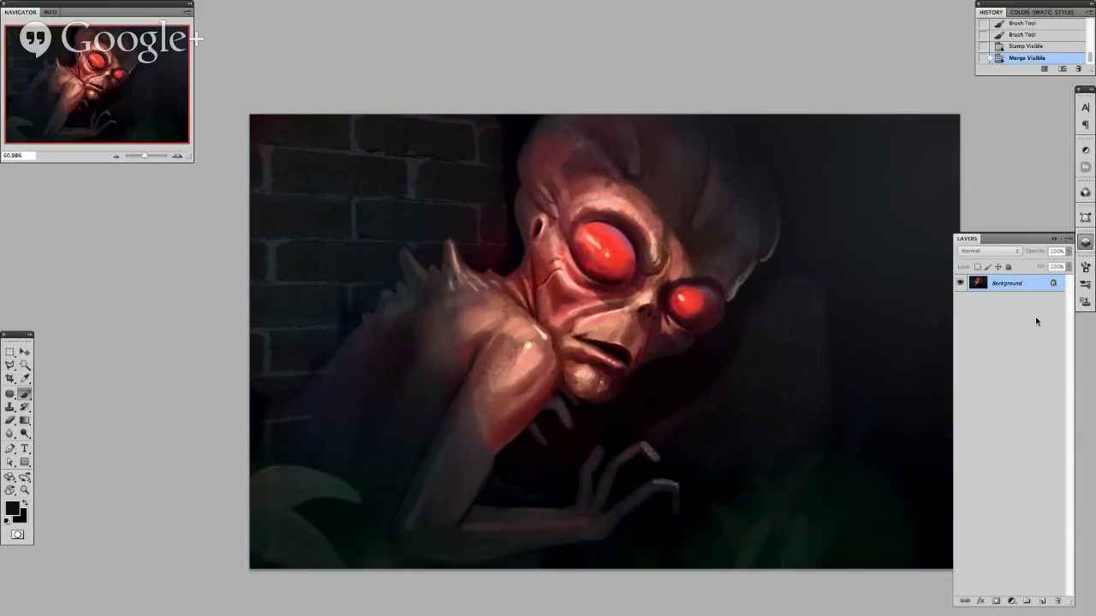
key(ctrl+z)
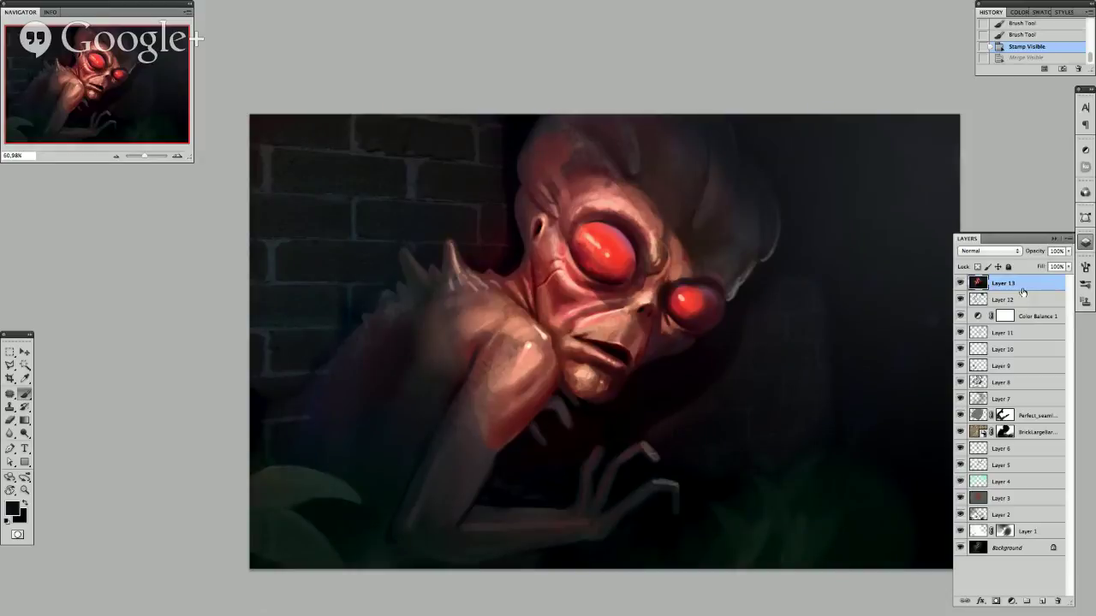
key(Delete)
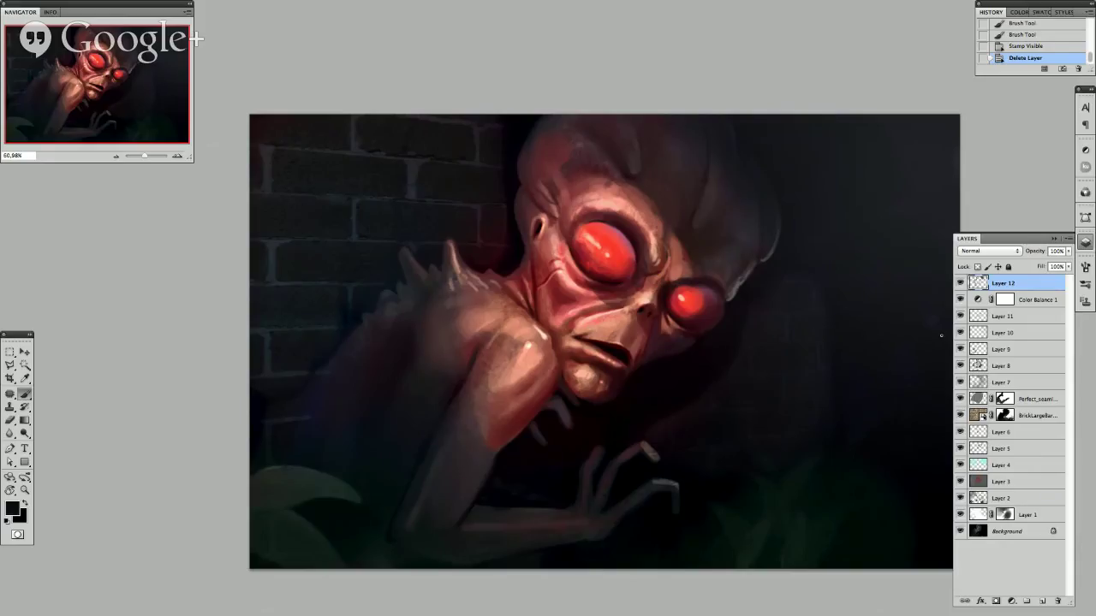
Try merging Color Balance 1 into Layer 11, undo, then stamp all visible layers again.
click(959, 283)
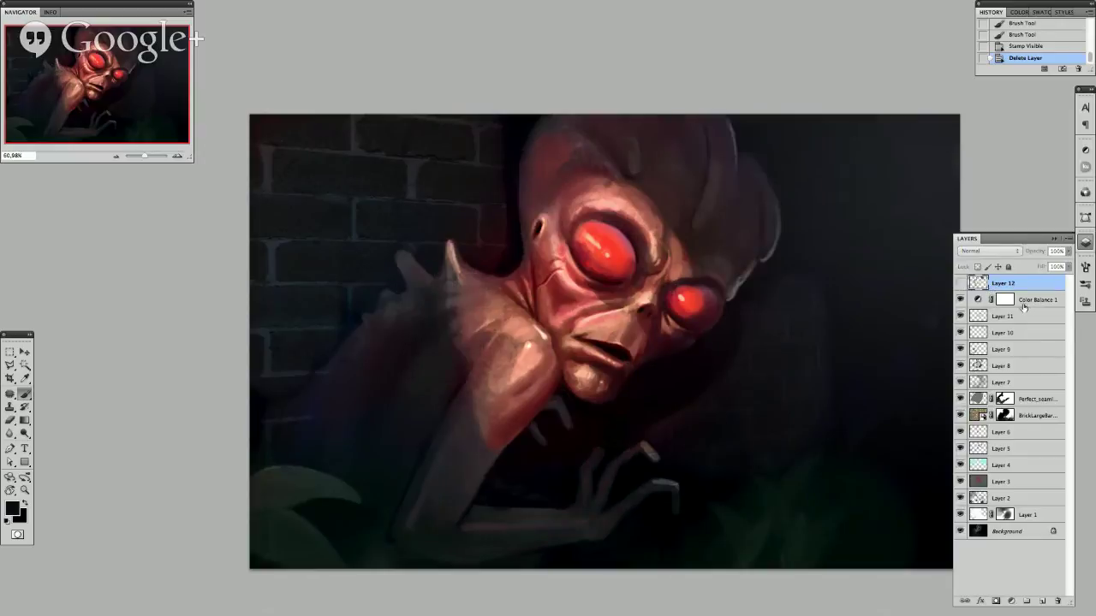
click(1033, 305)
shift+click(1027, 316)
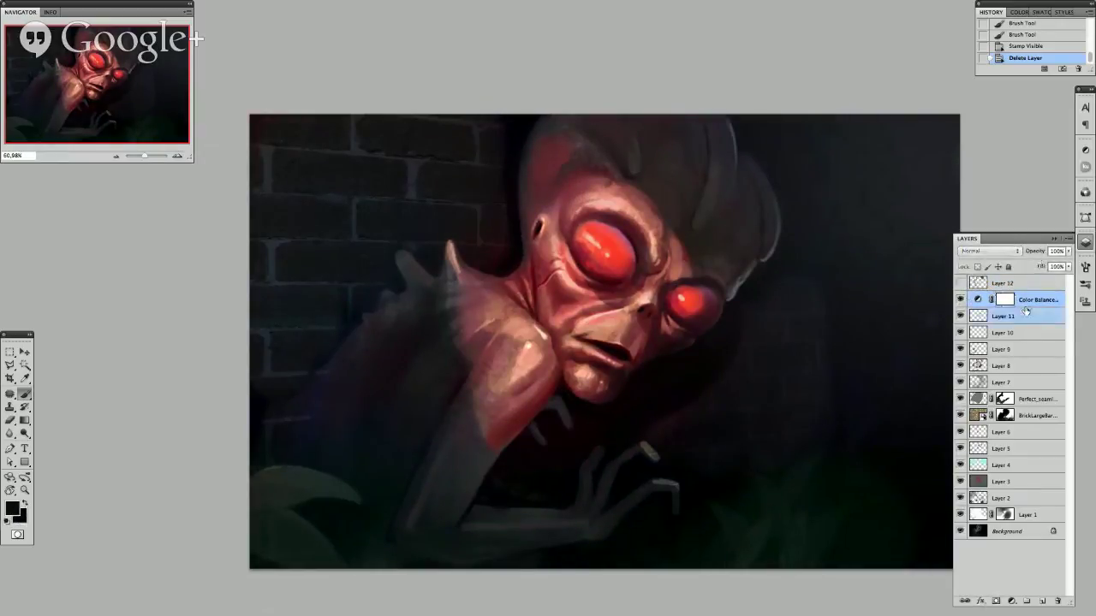
right_click(1024, 308)
click(963, 541)
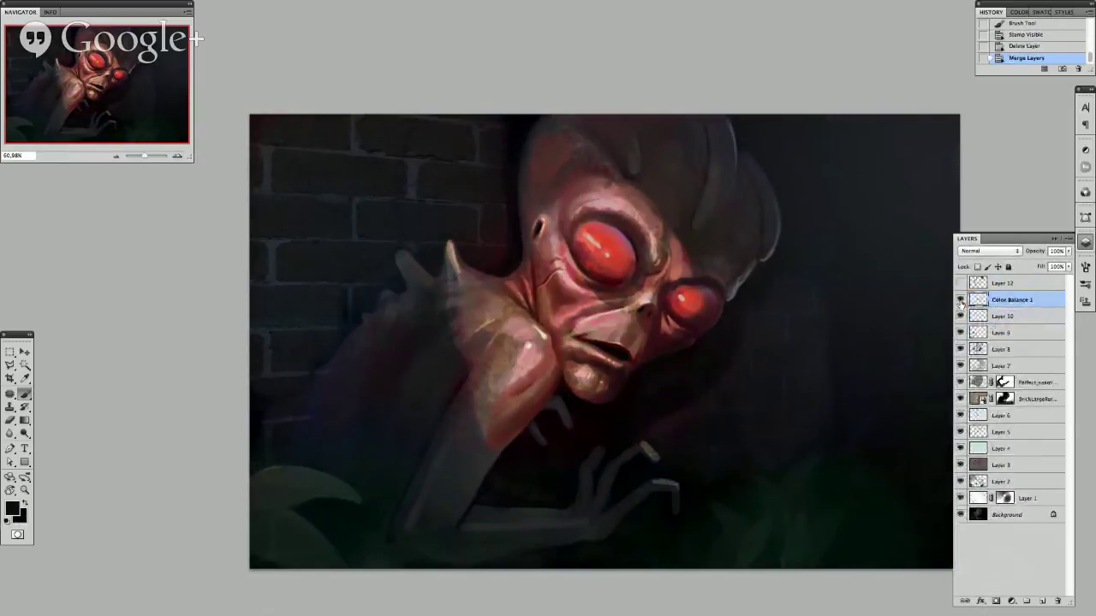
click(960, 299)
key(ctrl+z)
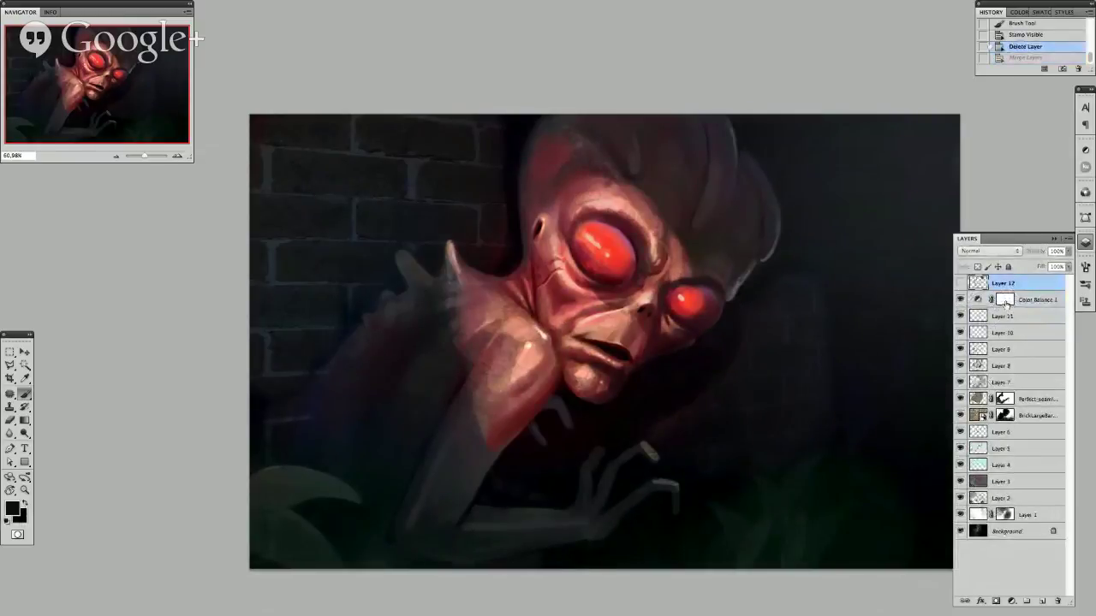
click(959, 283)
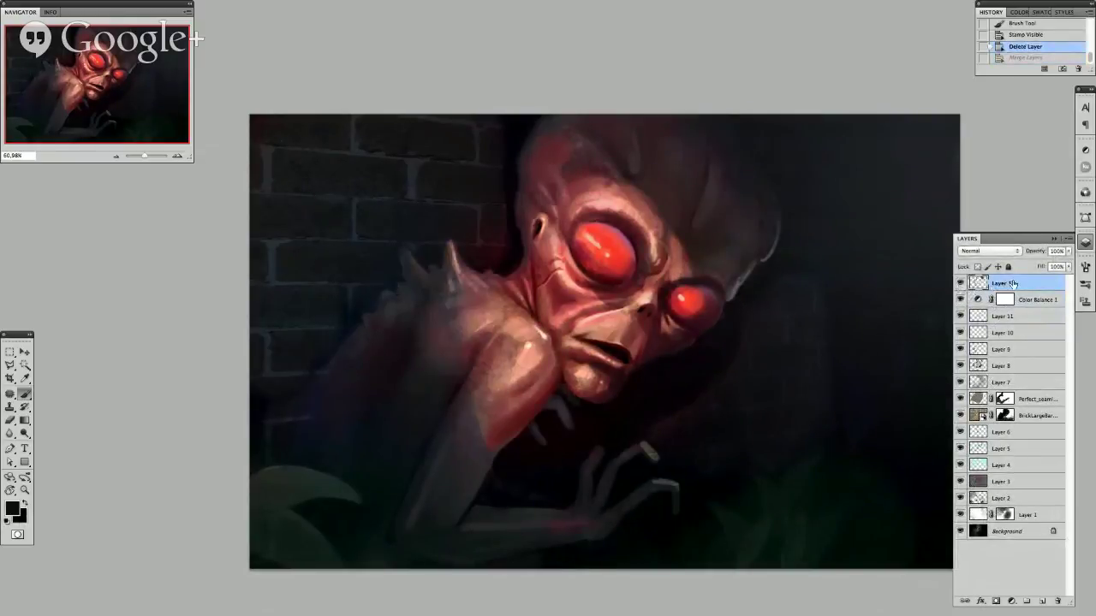
key(ctrl+shift+alt+e)
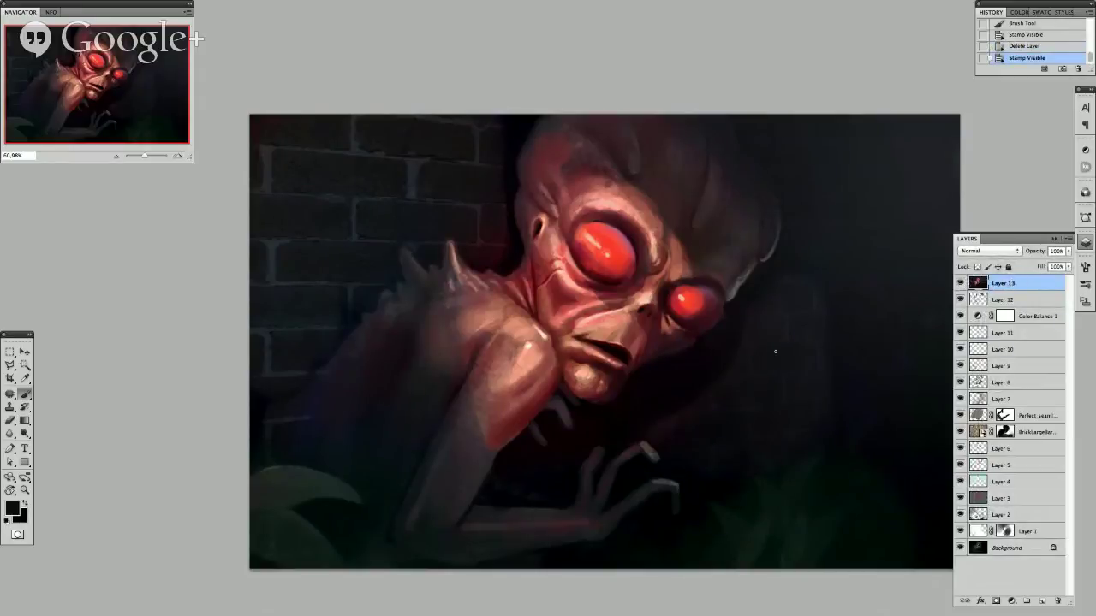
key(ctrl+t)
Warp the stamped Layer 13 copy, compare it with the original, then delete the copy.
right_click(711, 370)
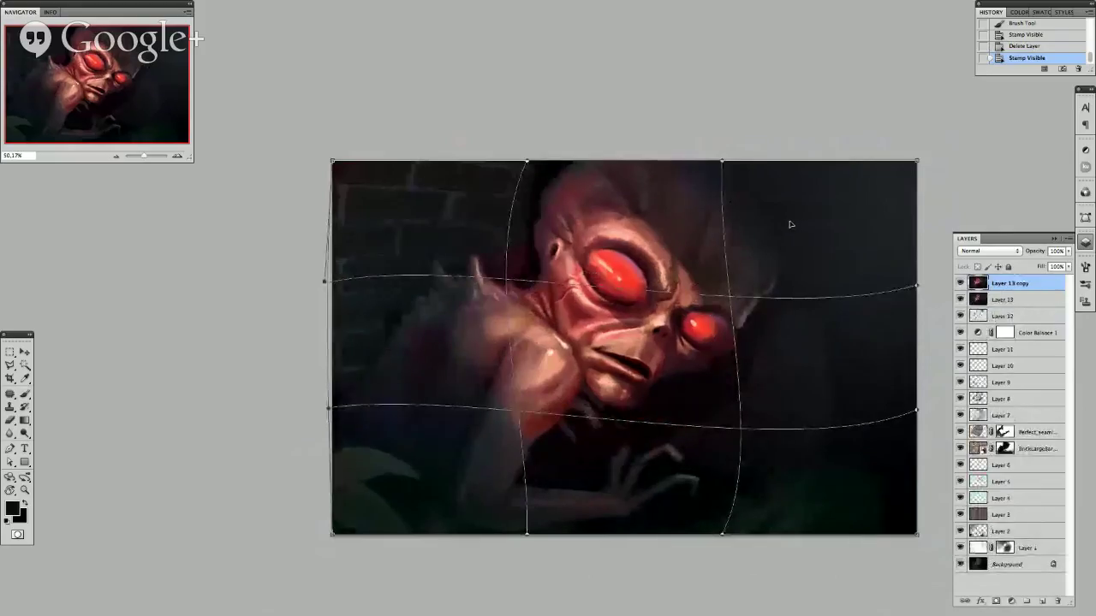
drag(787, 225, 850, 286)
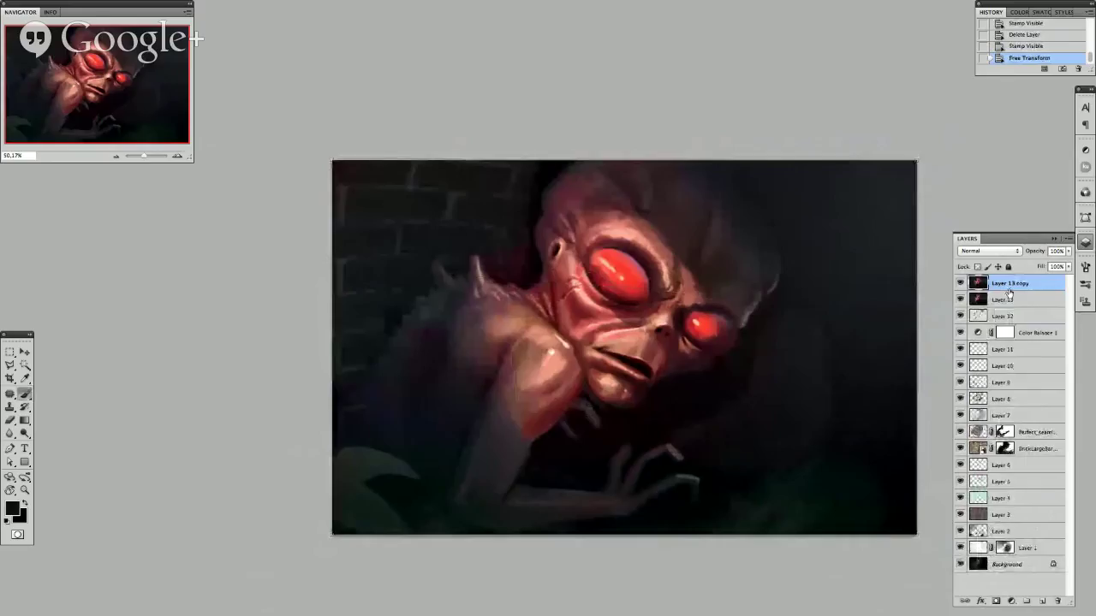
click(959, 283)
click(959, 284)
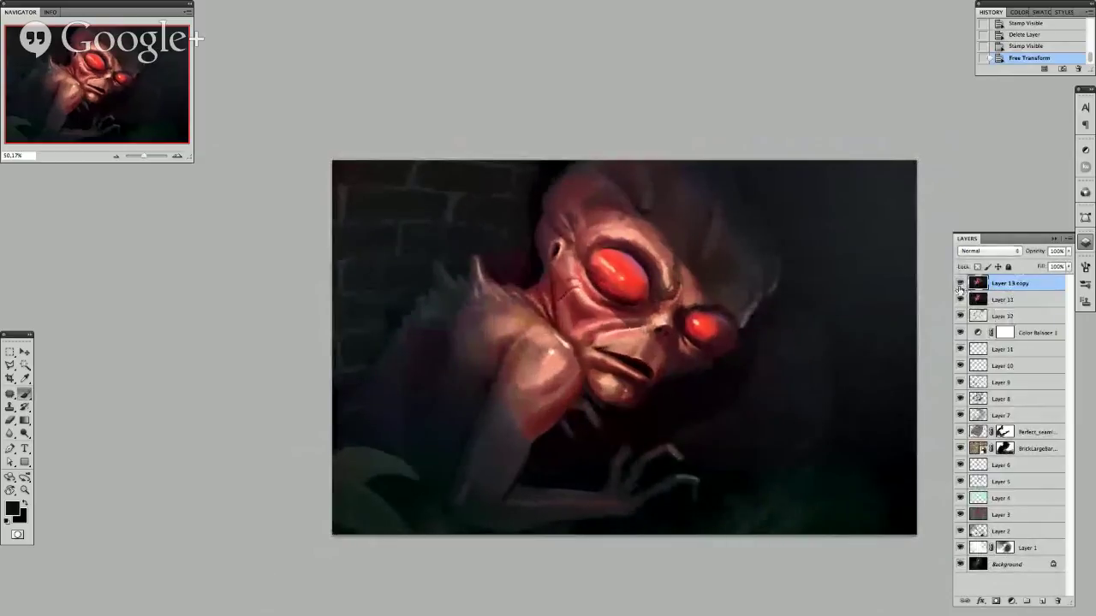
click(960, 283)
click(959, 284)
click(960, 284)
click(959, 283)
click(959, 284)
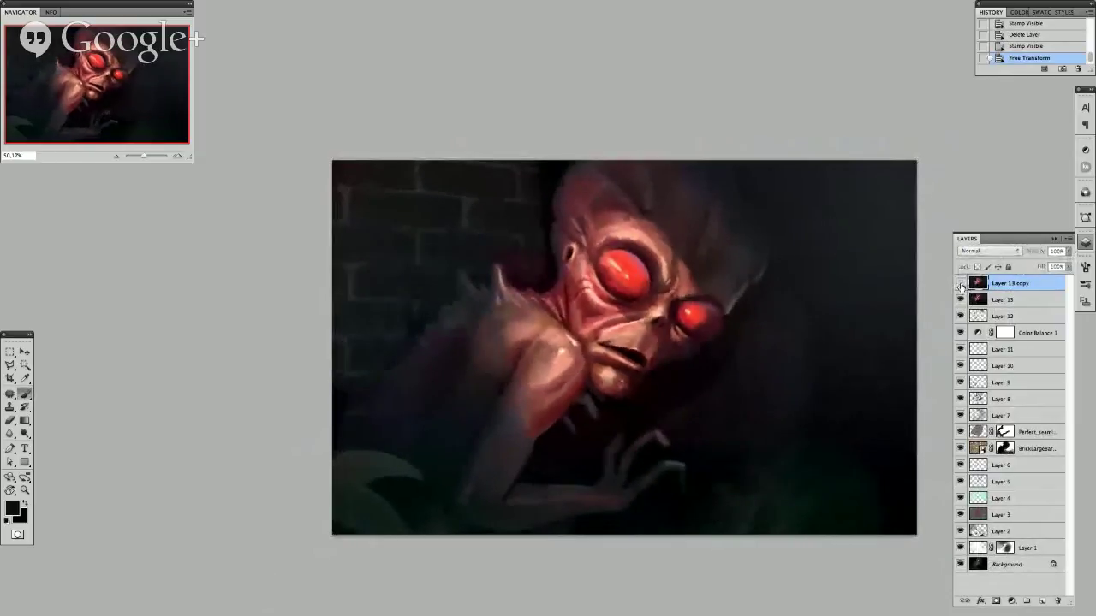
click(960, 283)
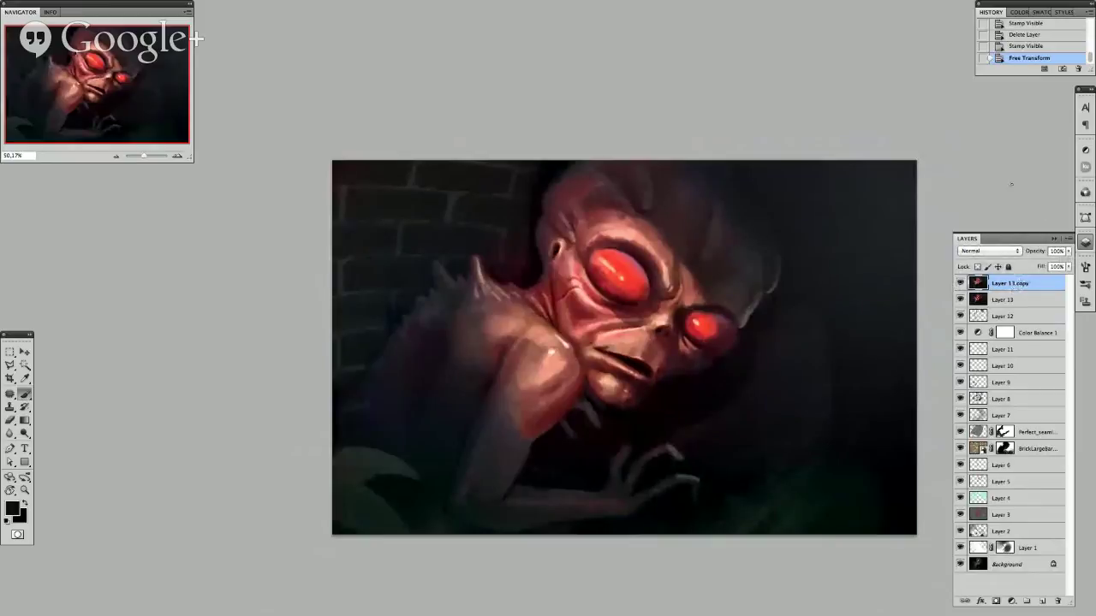
key(Delete)
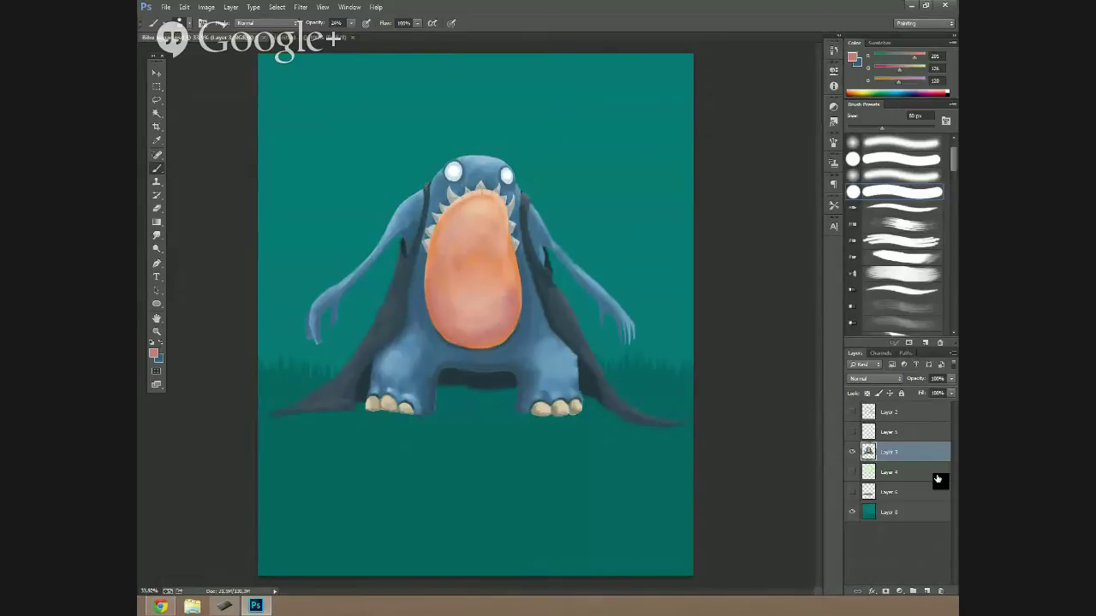
Darken the blue creature on Layer 3 by lowering its Curves adjustment.
drag(938, 479, 897, 441)
key(ctrl+m)
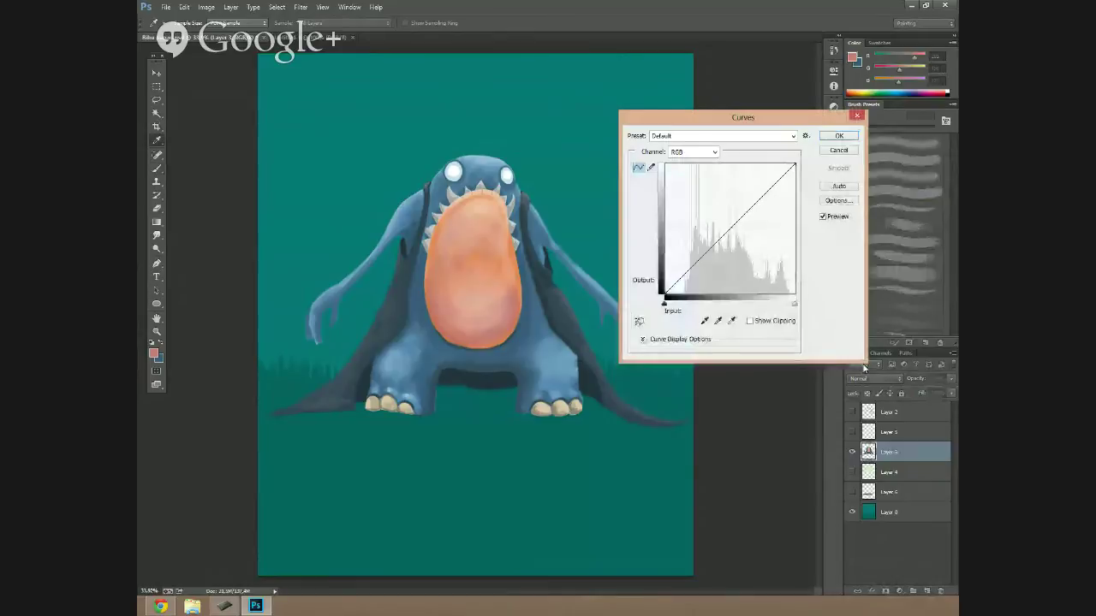
drag(745, 214, 744, 242)
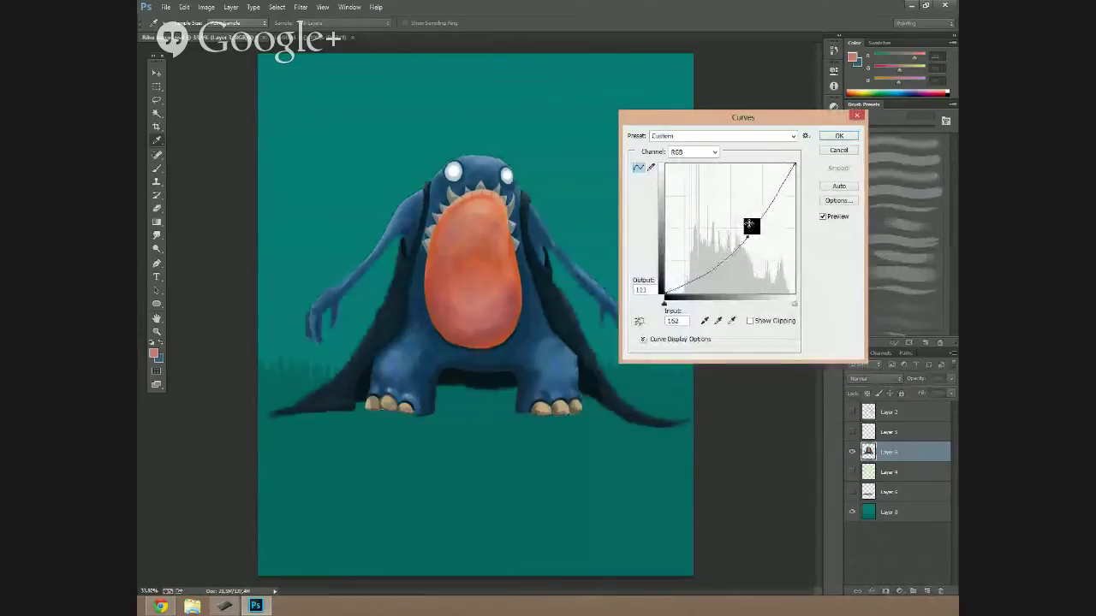
click(839, 137)
Open Curves on the teal Layer 0, reset it and cancel without changes.
click(918, 515)
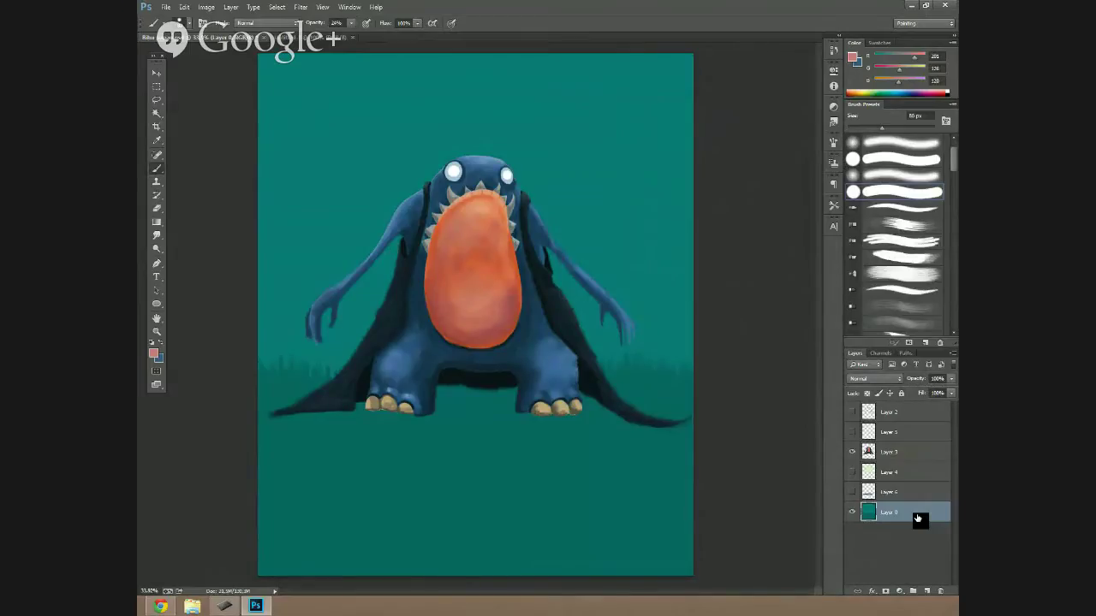
key(ctrl+alt+m)
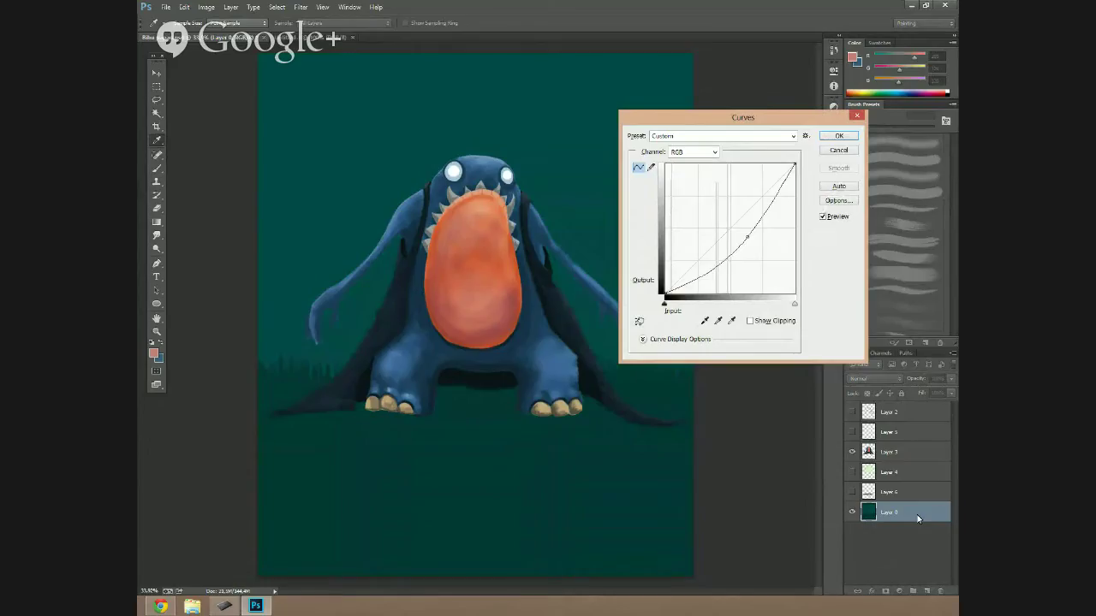
drag(763, 122, 607, 113)
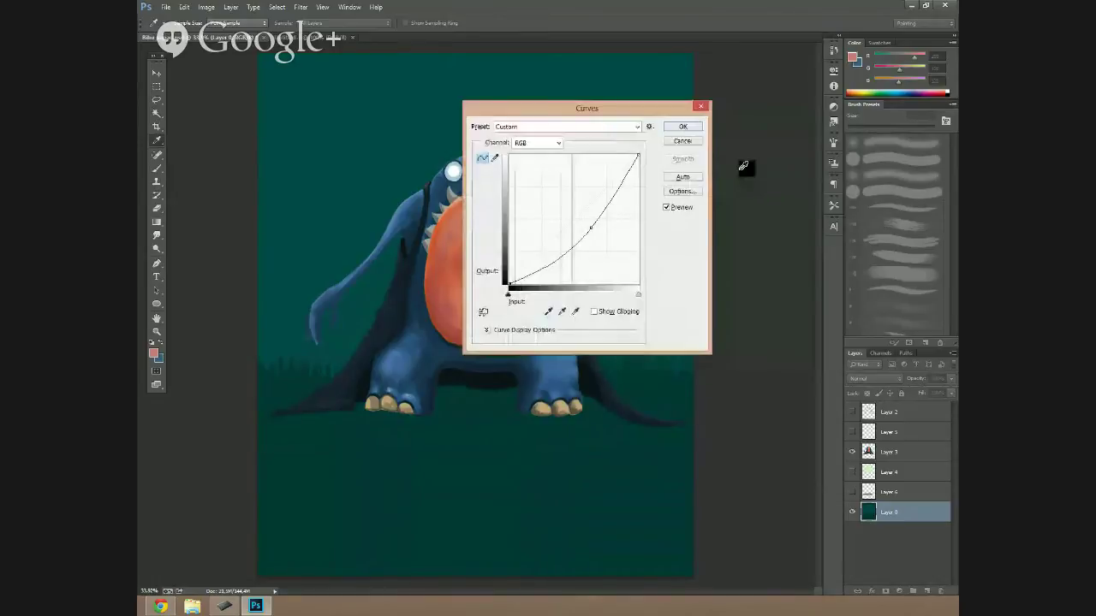
key(alt)
alt+click(696, 142)
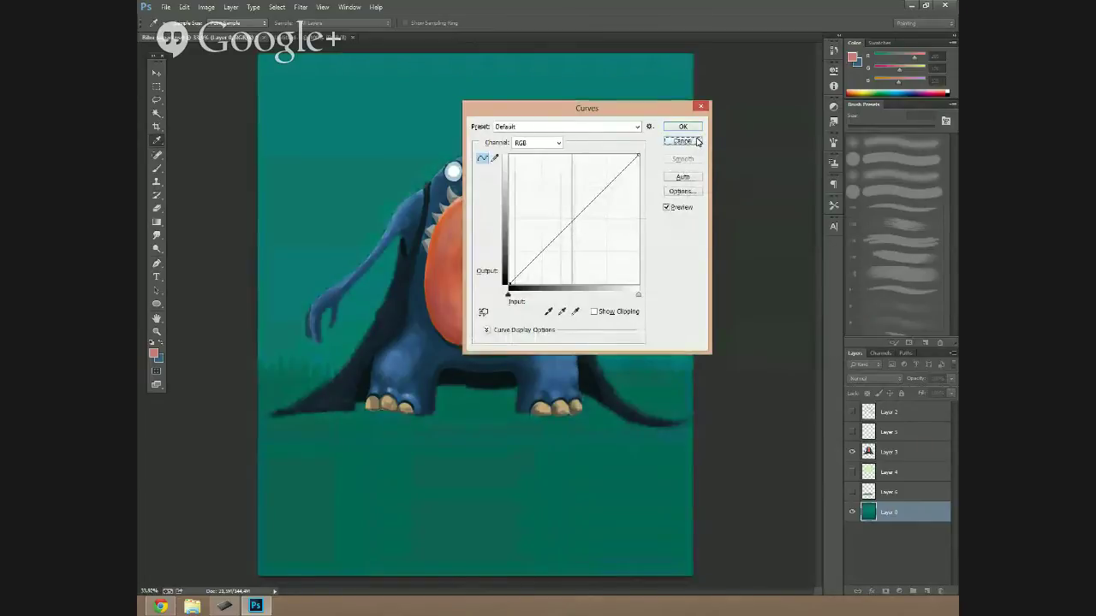
click(698, 141)
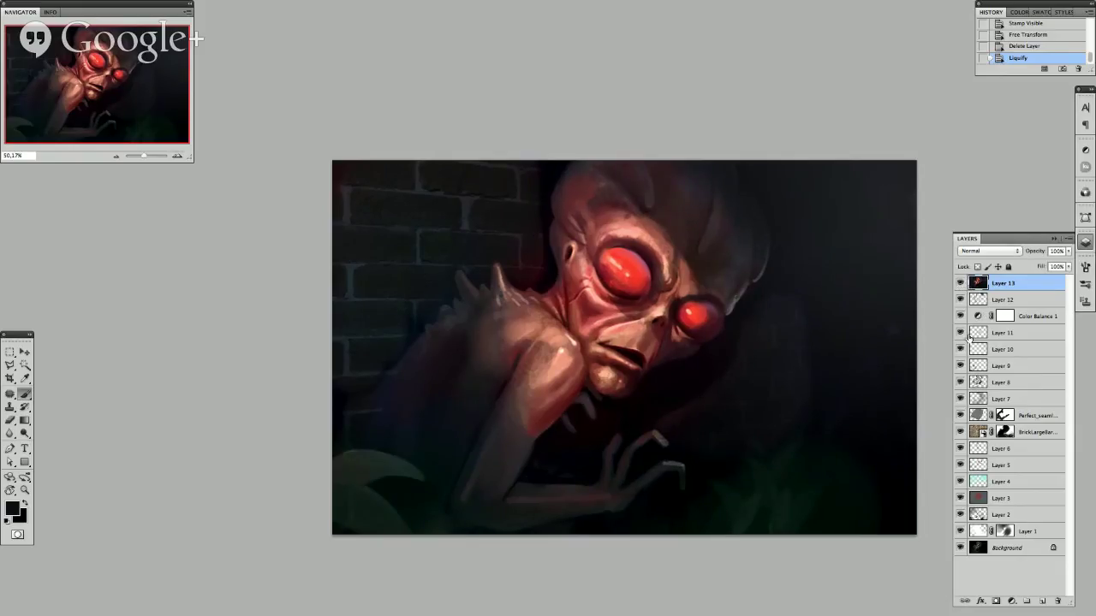
Try shifting the alien painting's Color Balance toward red, then cancel it.
key(super+b)
mouse_move(762, 454)
mouse_down()
mouse_move(785, 458)
mouse_move(749, 456)
mouse_move(790, 470)
mouse_move(758, 470)
mouse_up()
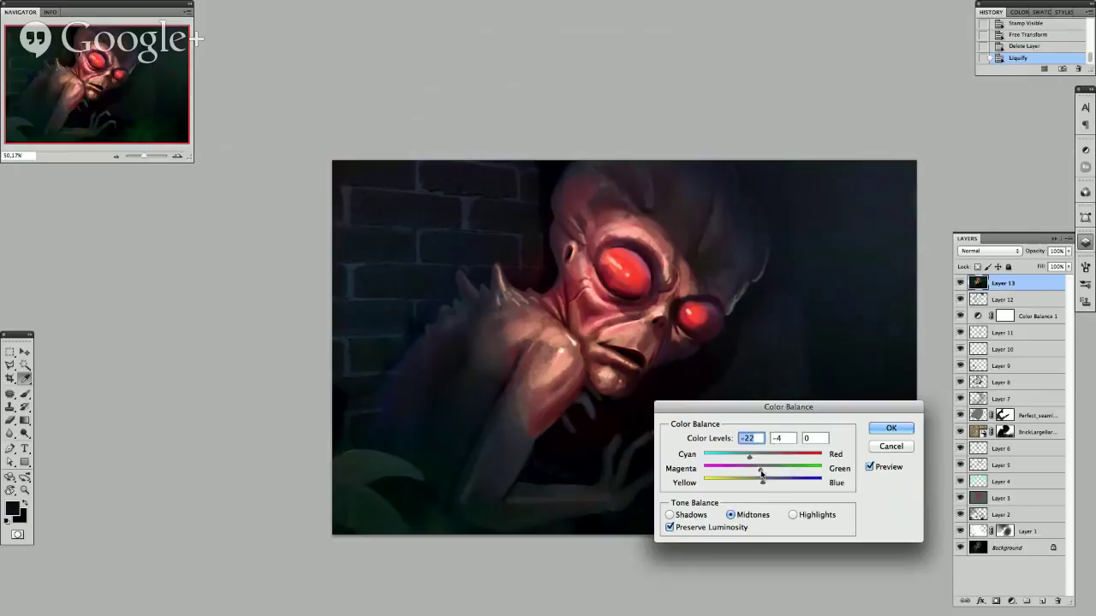
click(905, 431)
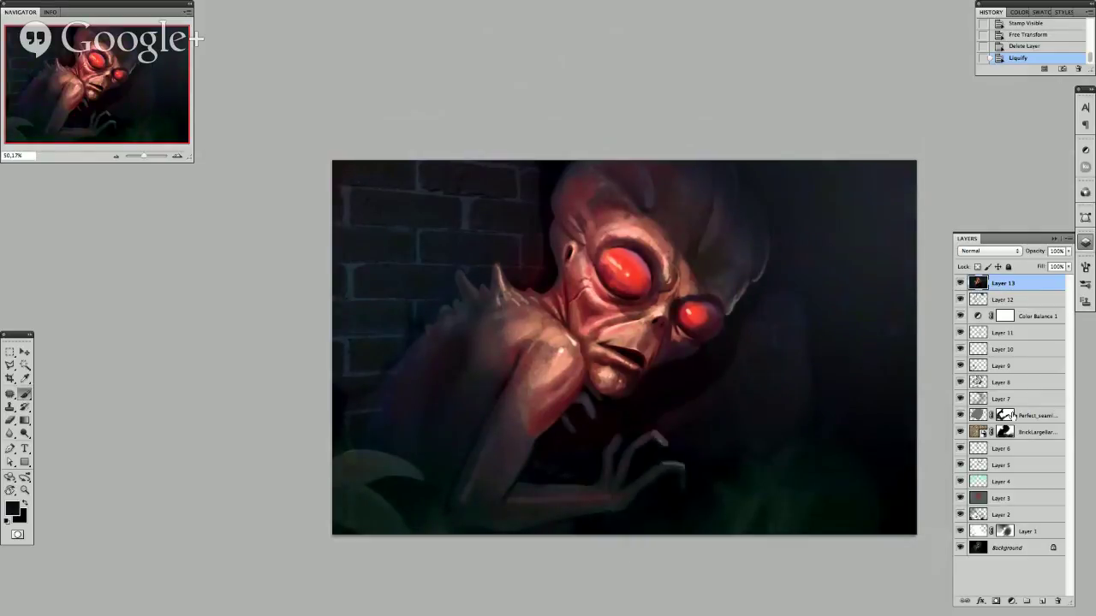
Add a brightening Curves adjustment layer clipped to Layer 13 and compare it on and off.
click(1012, 602)
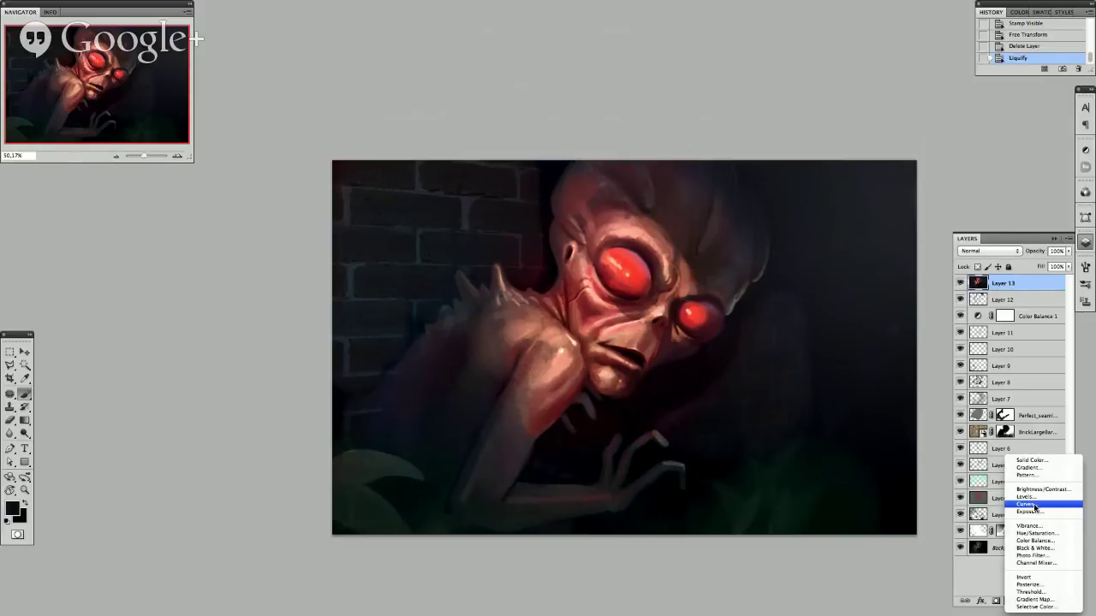
click(1033, 505)
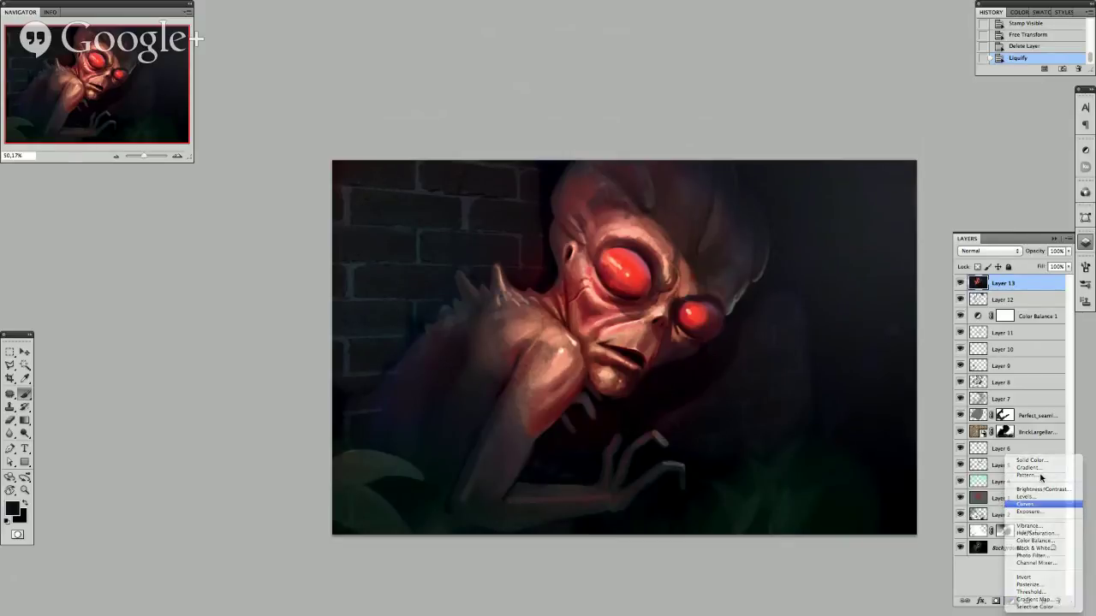
drag(1007, 261, 1000, 232)
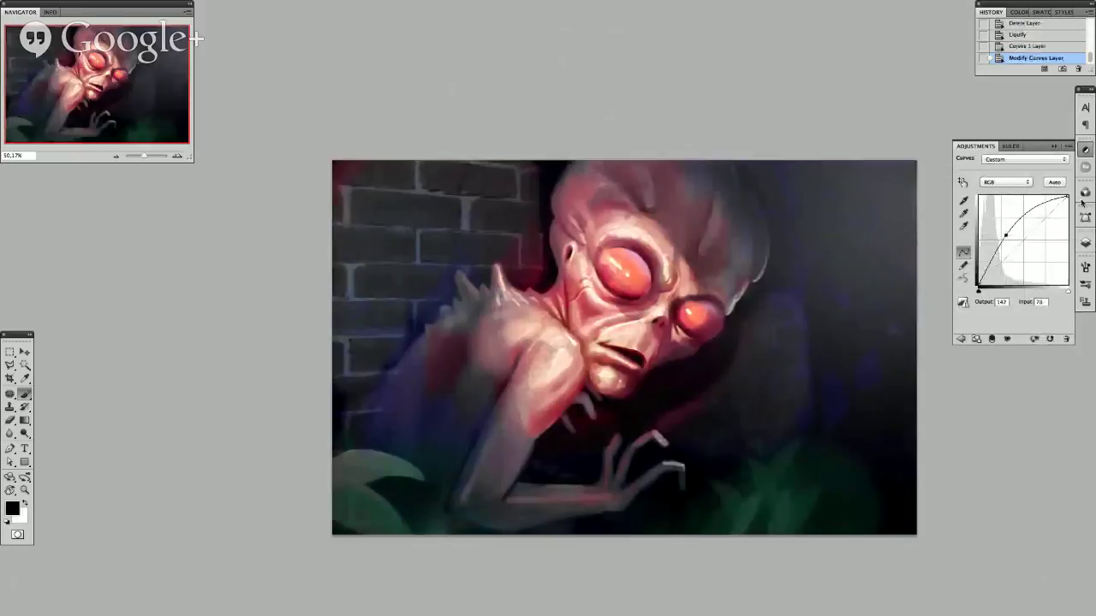
click(1085, 243)
alt+click(1010, 291)
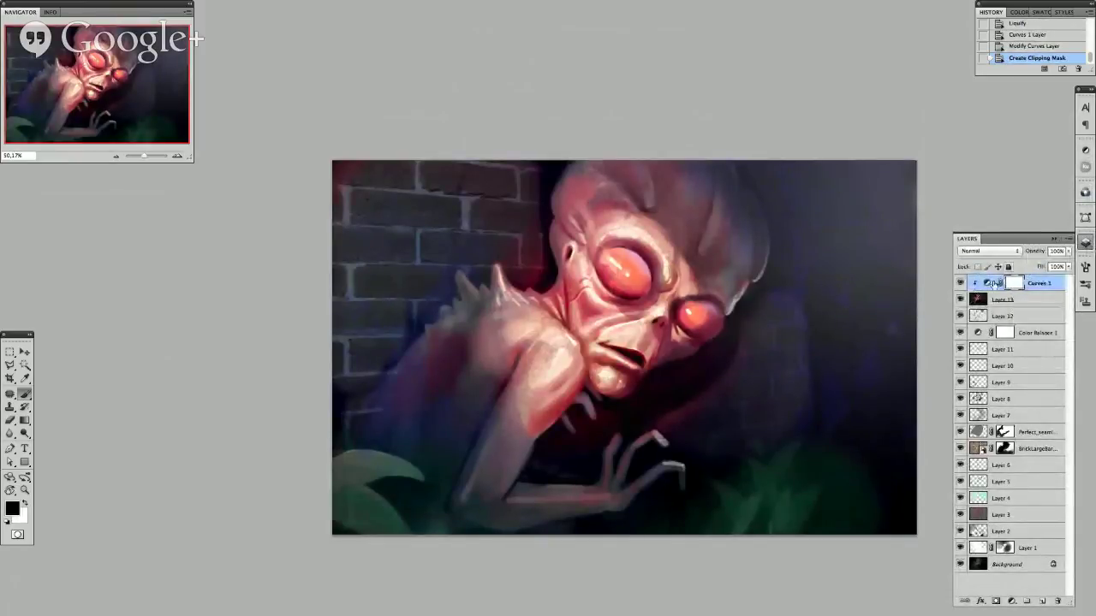
click(960, 283)
click(961, 283)
Delete Layer 13 and both Curves layers, leaving Layer 12 on top.
drag(1008, 286, 1026, 305)
alt+click(1026, 306)
click(1024, 287)
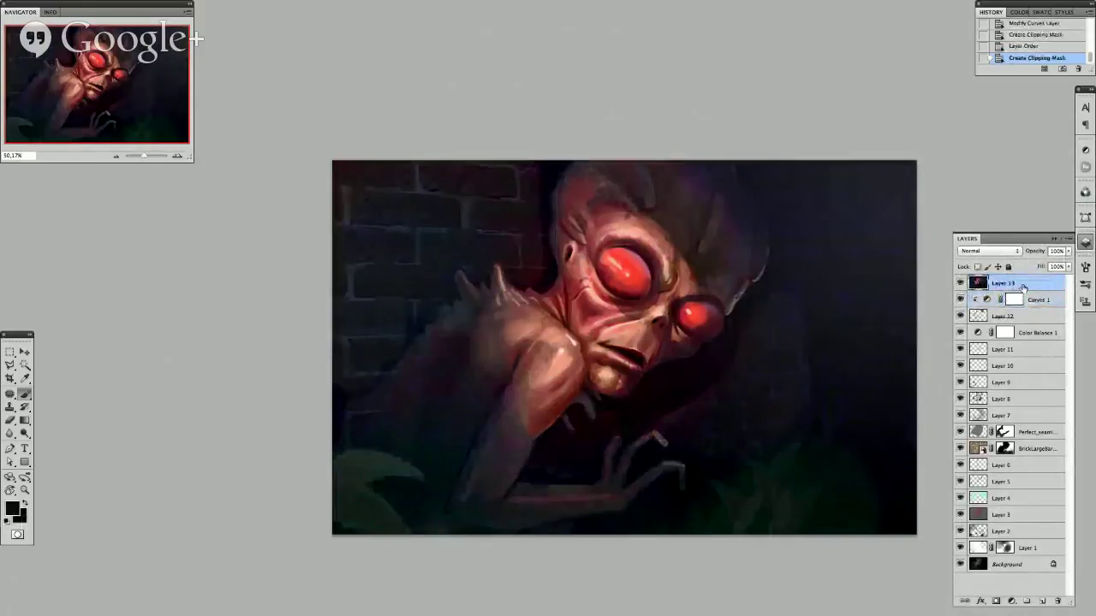
key(Delete)
key(x)
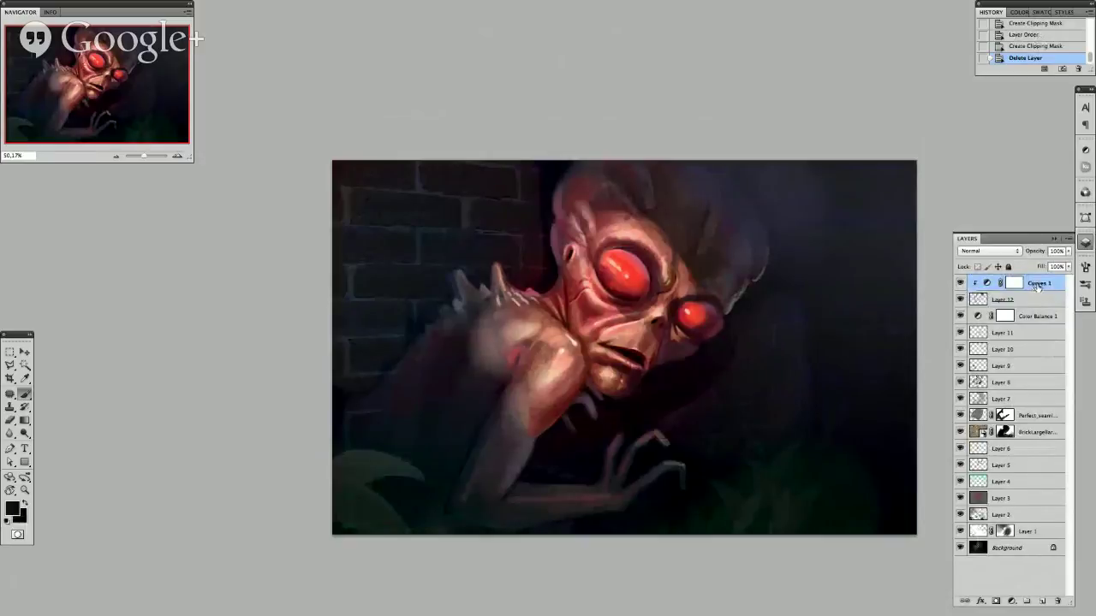
key(ctrl+j)
drag(1037, 285, 1039, 306)
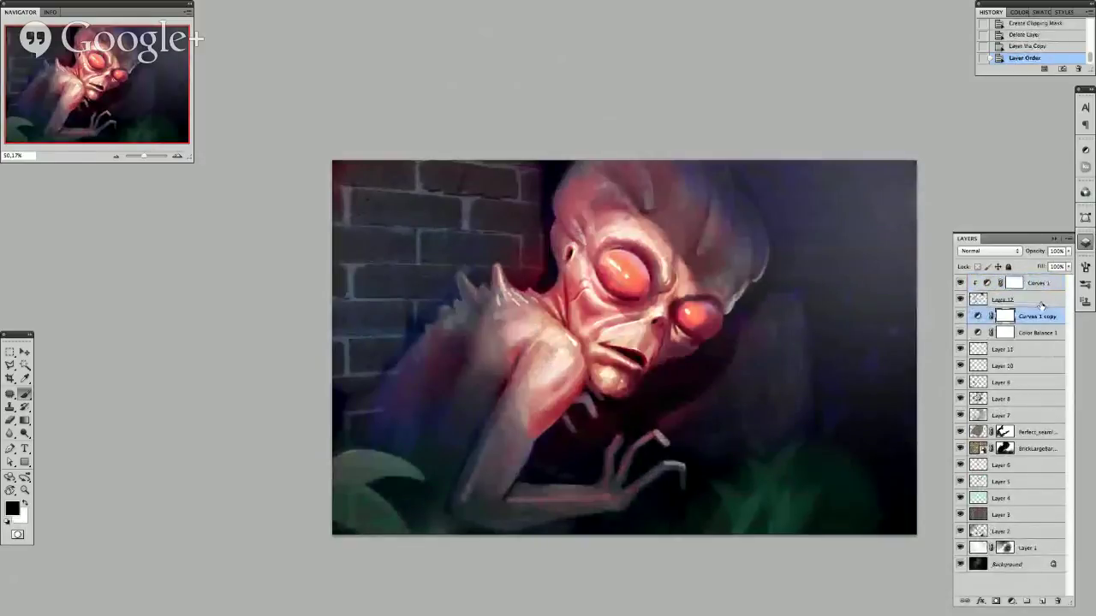
key(Delete)
click(1040, 285)
key(Delete)
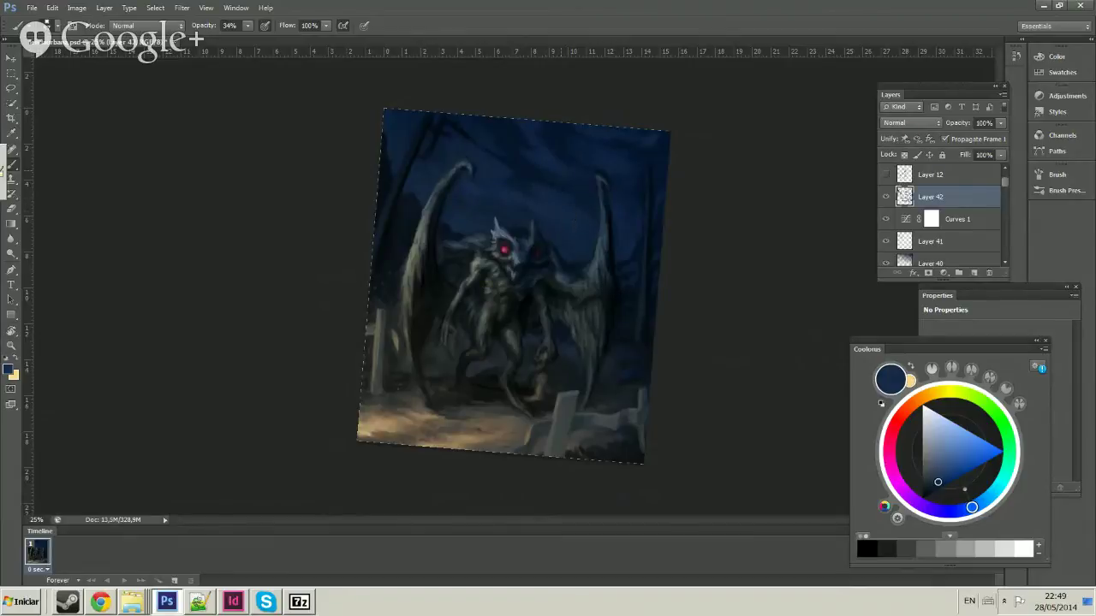
Sample a lighter night-sky blue from the mothman painting.
click(525, 194)
alt+click(522, 185)
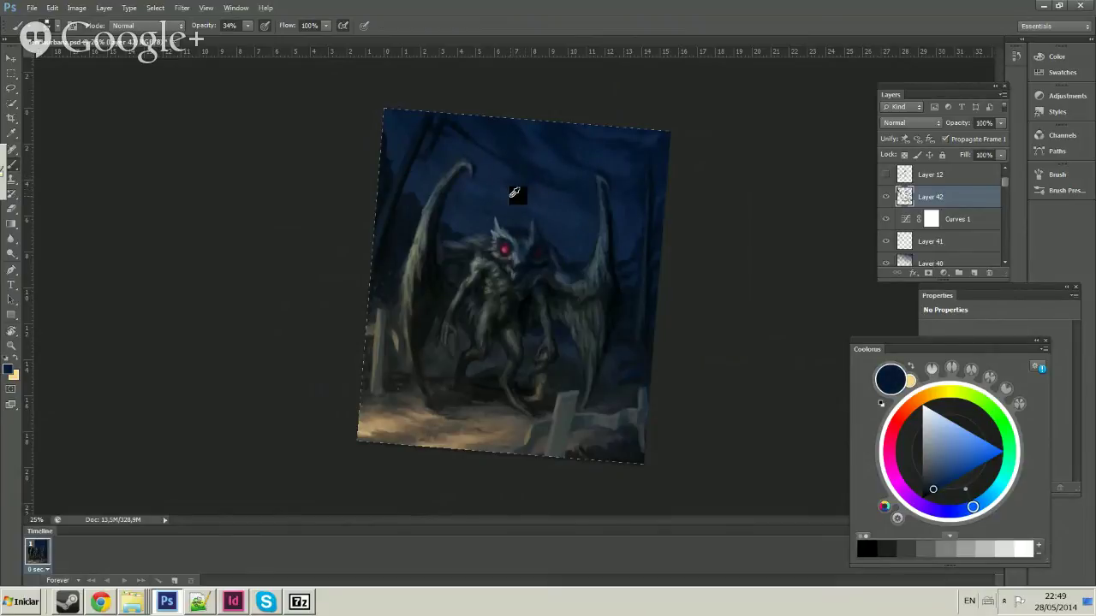
alt+click(488, 200)
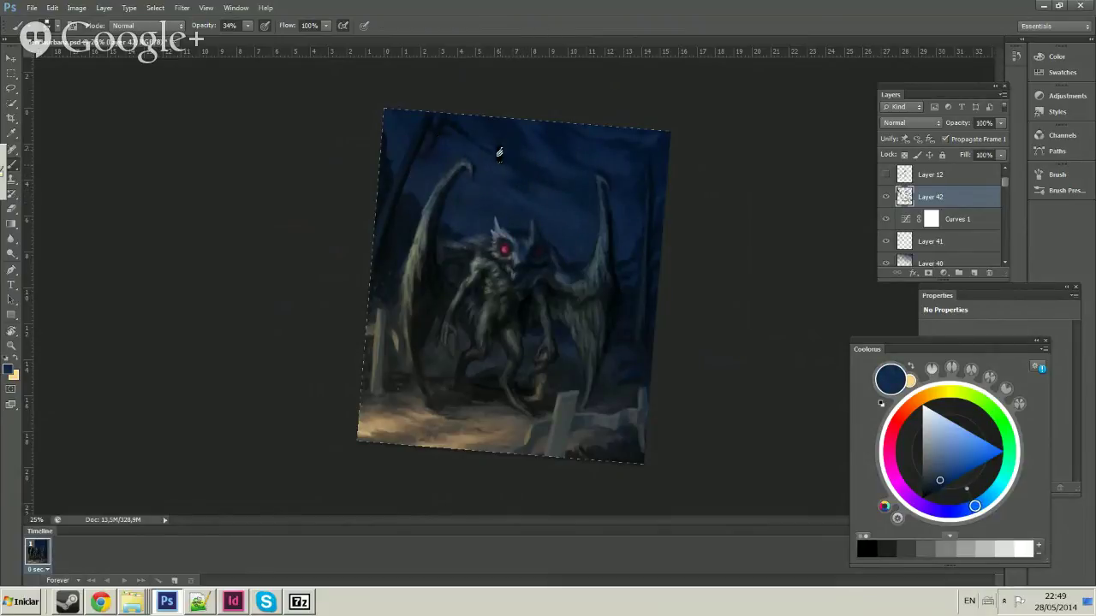
Zoom out to the whole mothman painting and rotate the view.
key(z)
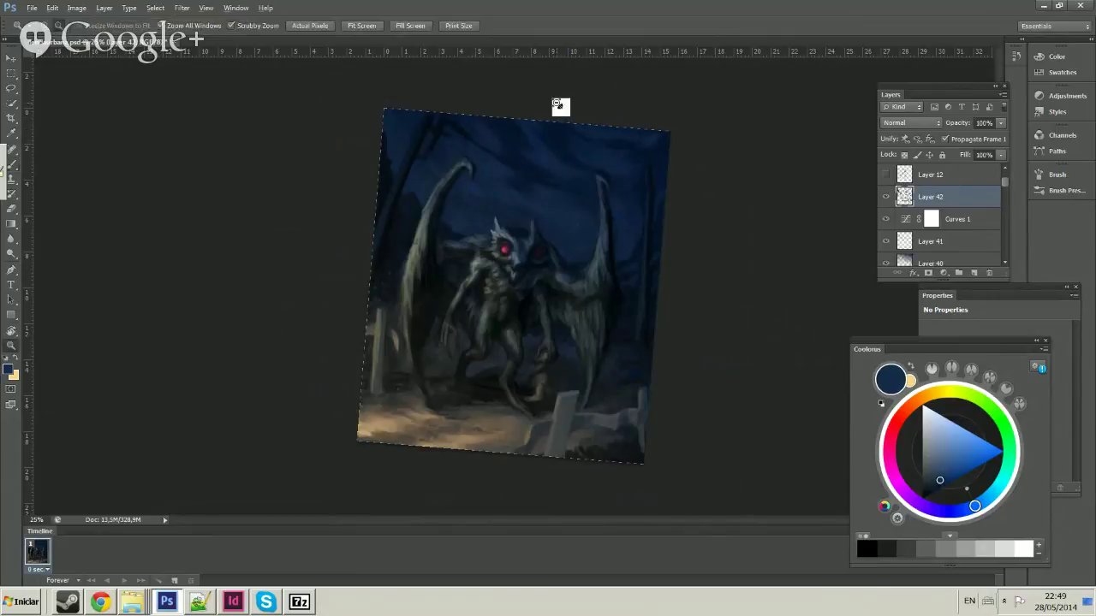
key(ctrl+minus)
key(r)
mouse_move(599, 134)
mouse_down()
mouse_move(447, 215)
mouse_move(502, 314)
mouse_up()
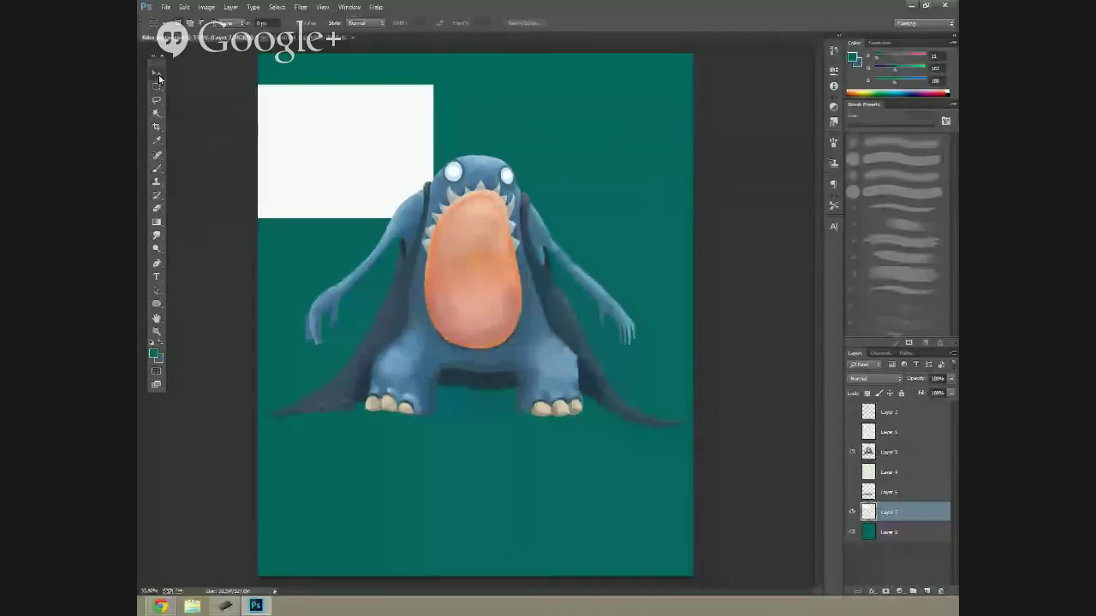
Move the layer content slightly up and to the right.
click(158, 76)
drag(372, 160, 393, 146)
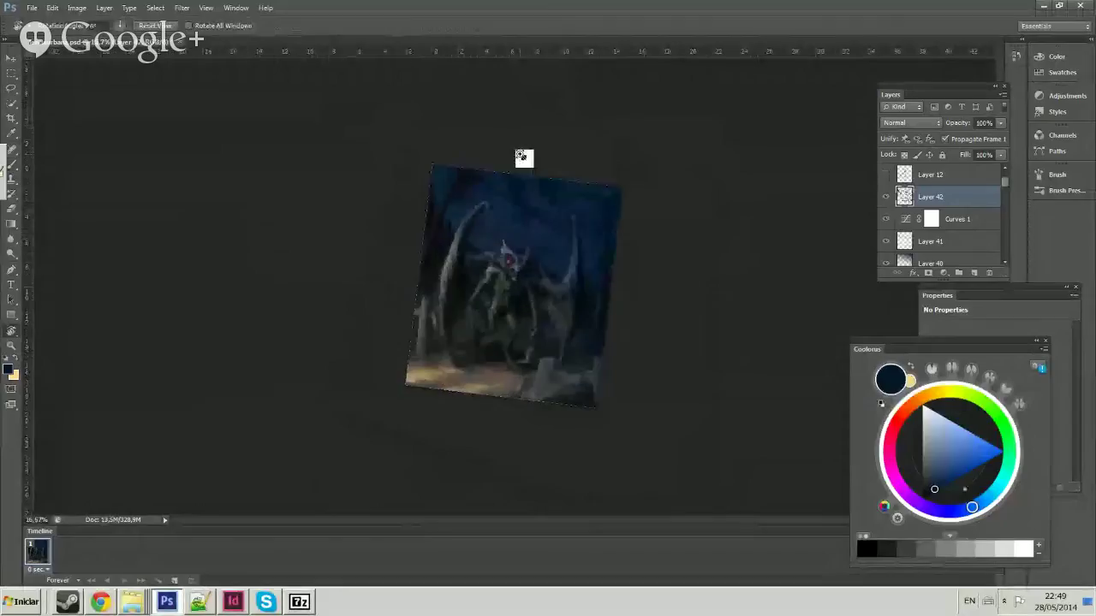
key(ctrl+plus)
key(ctrl+minus)
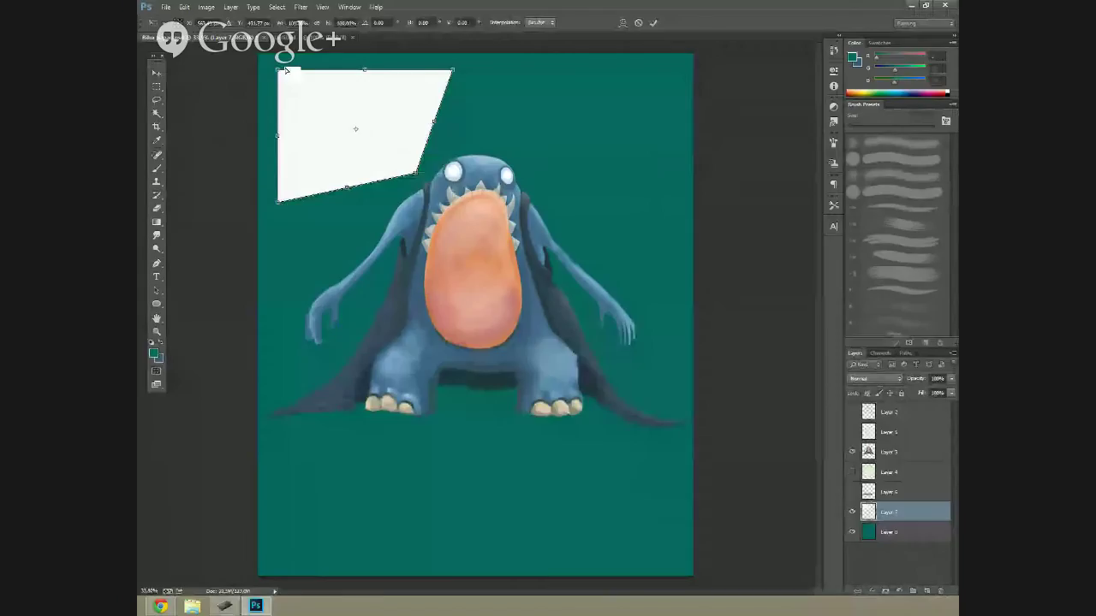
Tilt the white parallelogram above the monster slightly and apply the transform.
drag(291, 92, 303, 95)
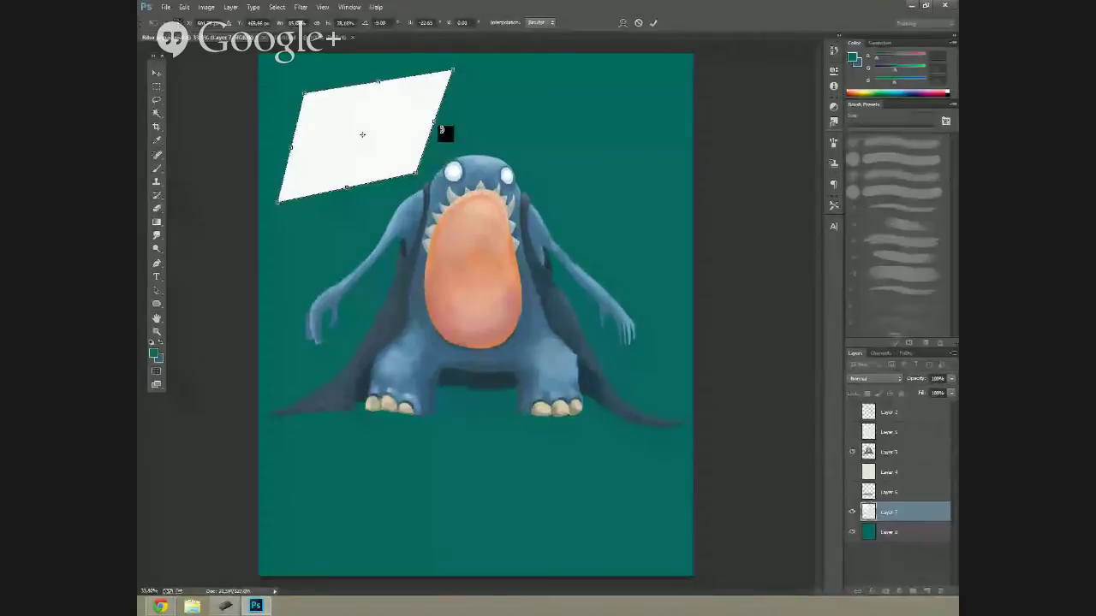
drag(451, 71, 445, 76)
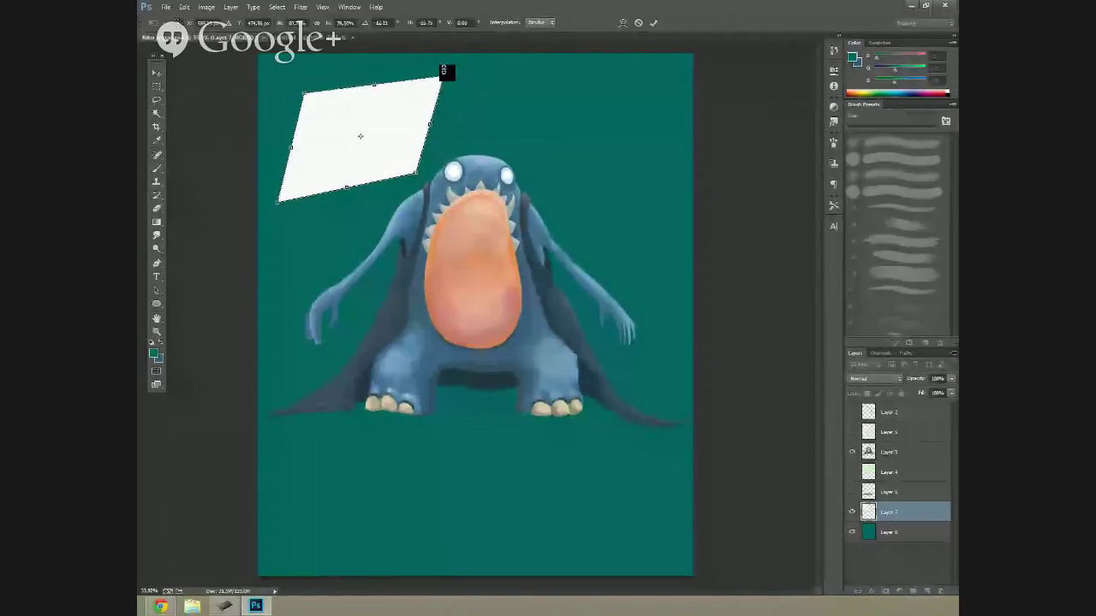
key(Return)
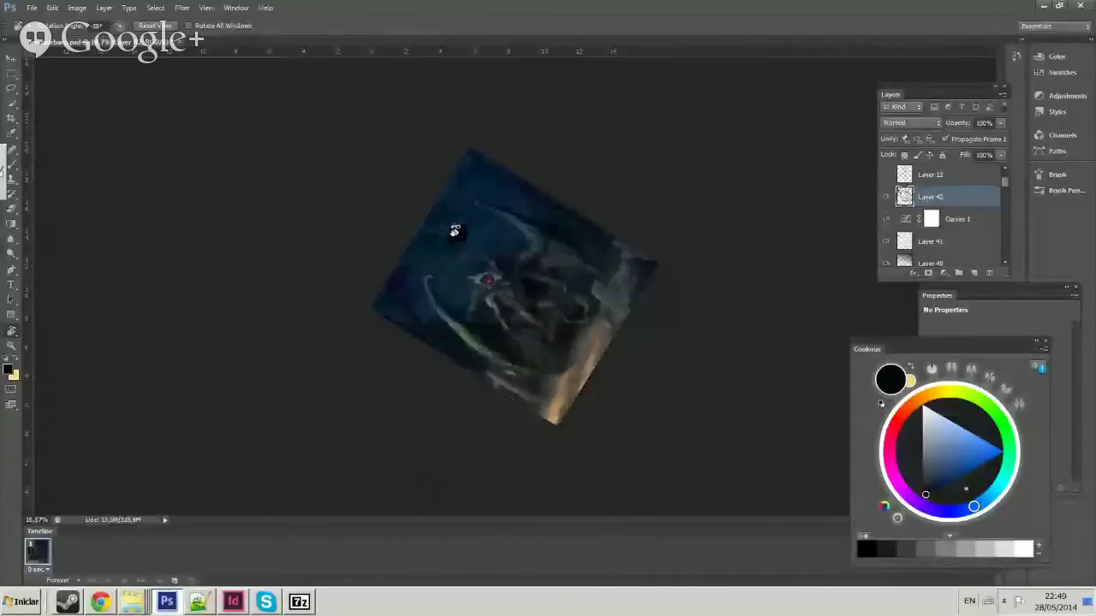
drag(455, 231, 421, 256)
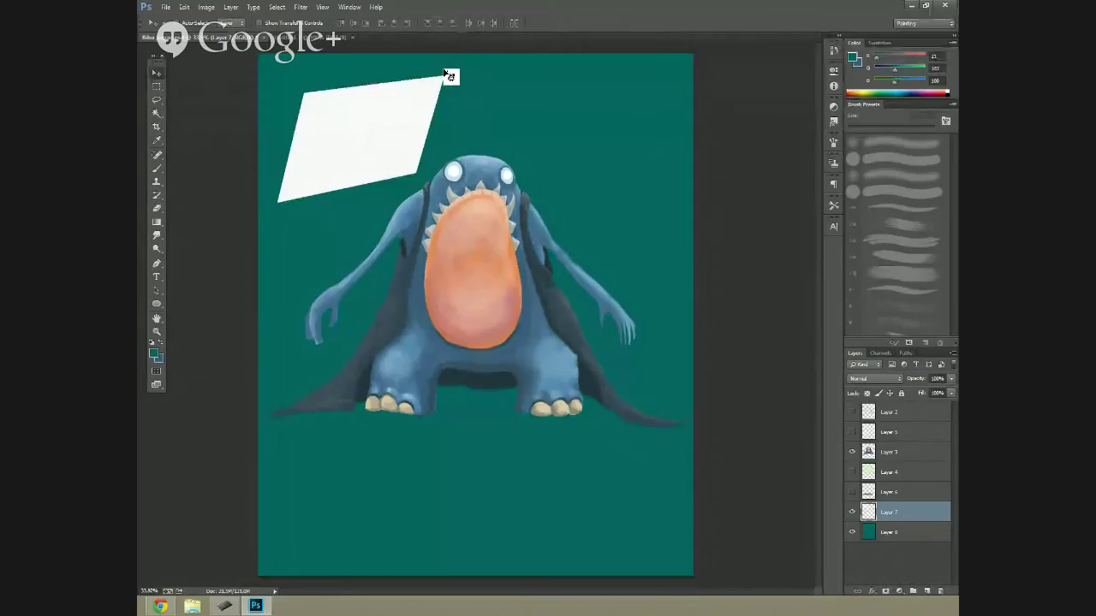
Rotate the parallelogram clockwise, push it up-right to the top edge, and pick dark blue-black.
key(ctrl+t)
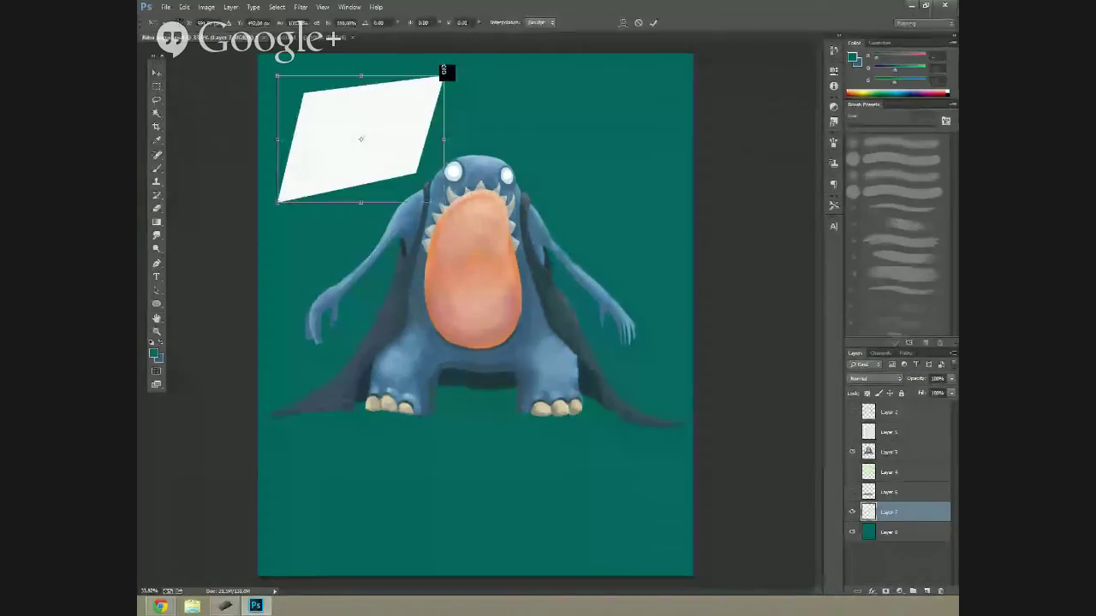
drag(465, 90, 484, 118)
drag(392, 158, 422, 109)
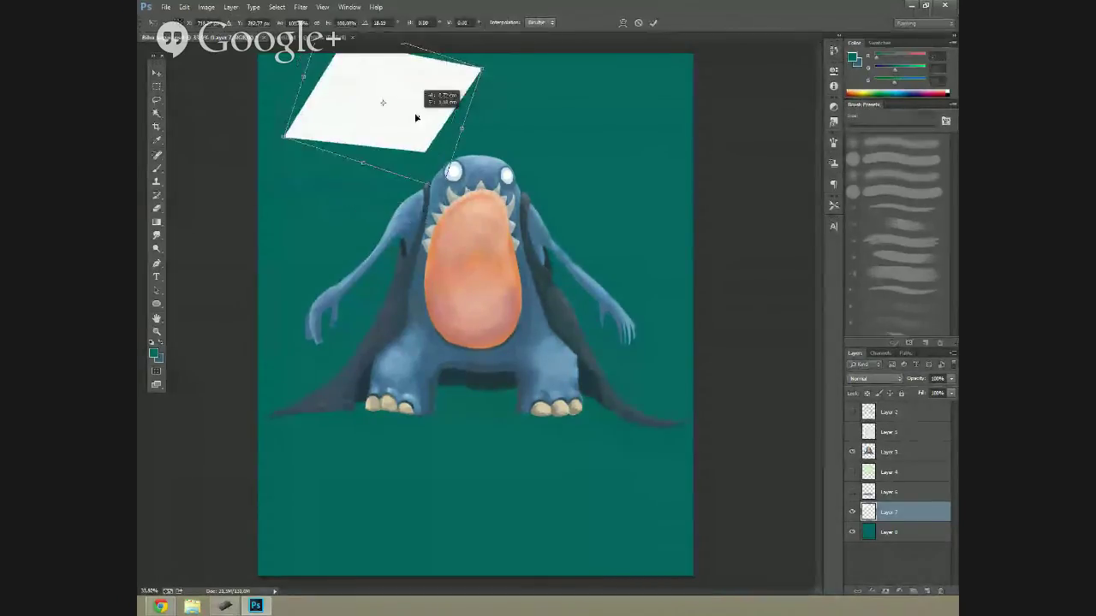
key(Return)
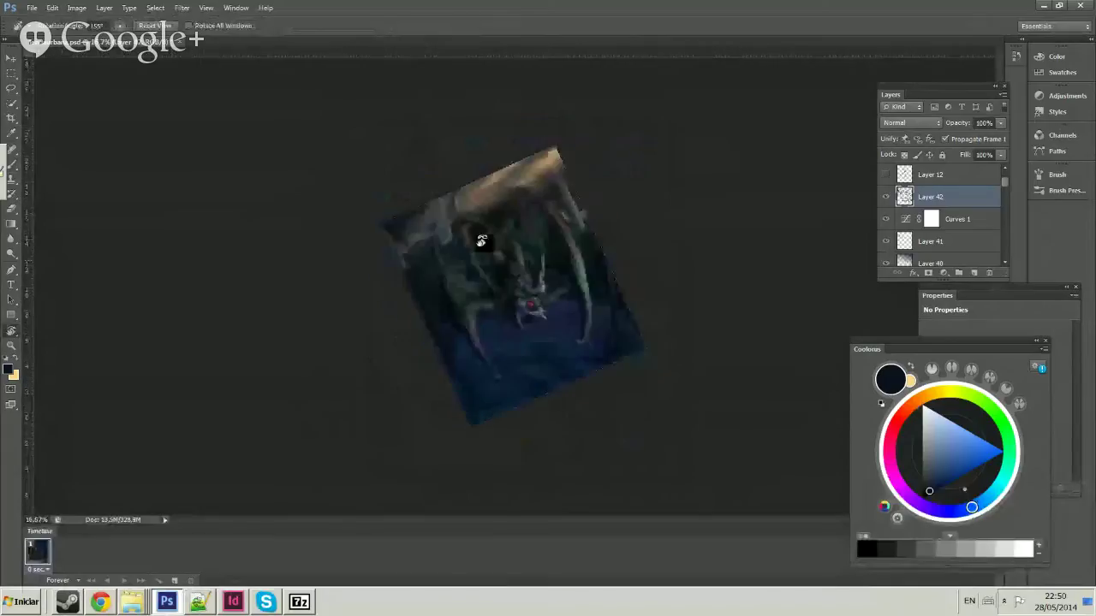
drag(482, 237, 539, 228)
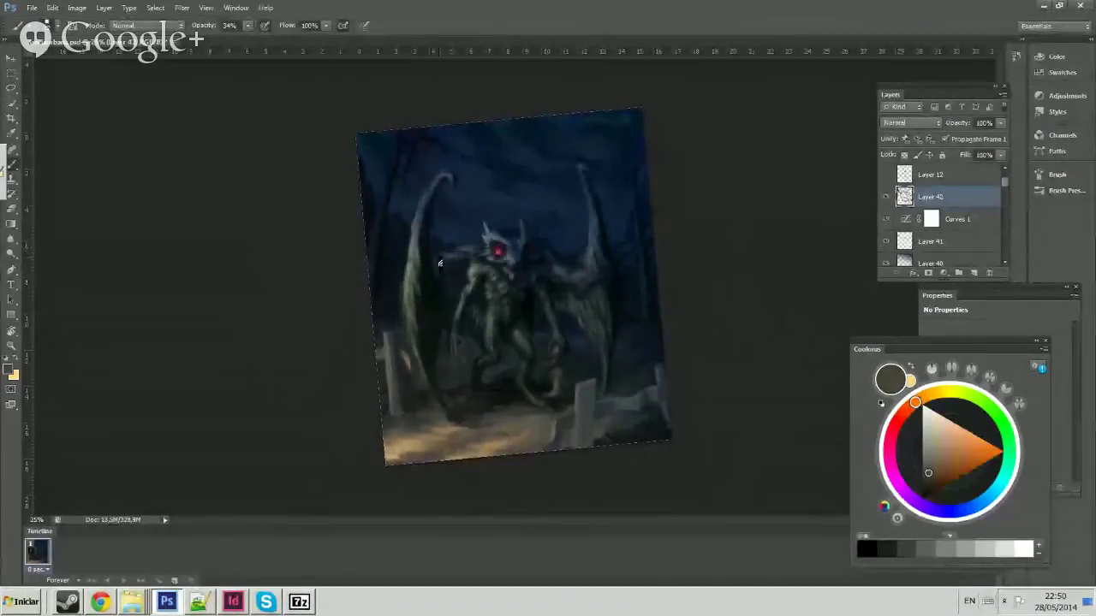
alt+click(402, 291)
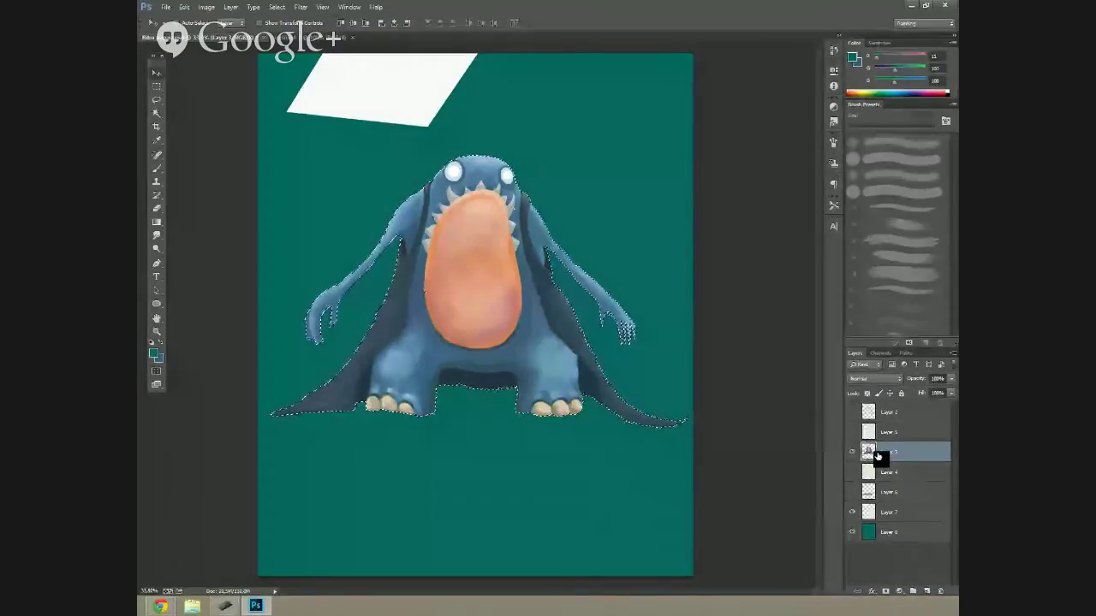
Warp the alien painting's Layer 13, bowing its right side outward, and commit it.
drag(877, 458, 866, 452)
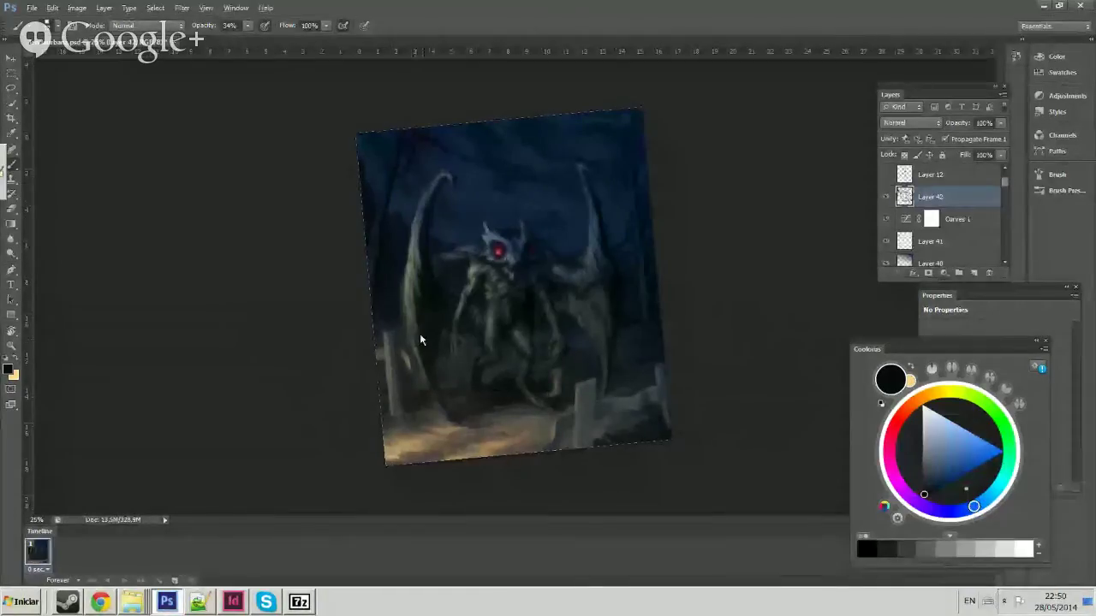
key(z)
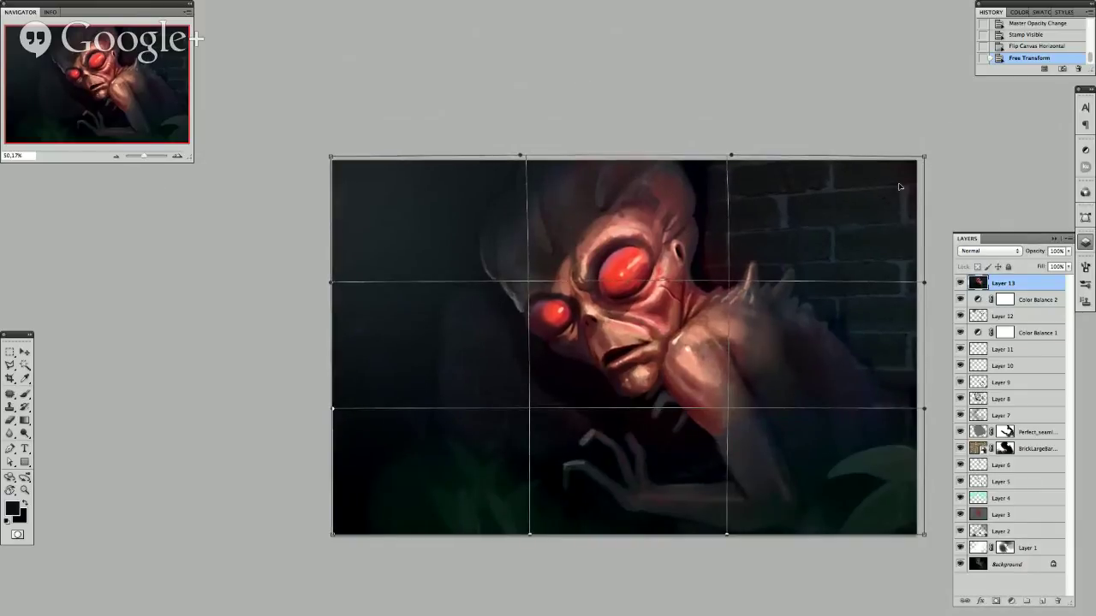
drag(895, 435, 894, 434)
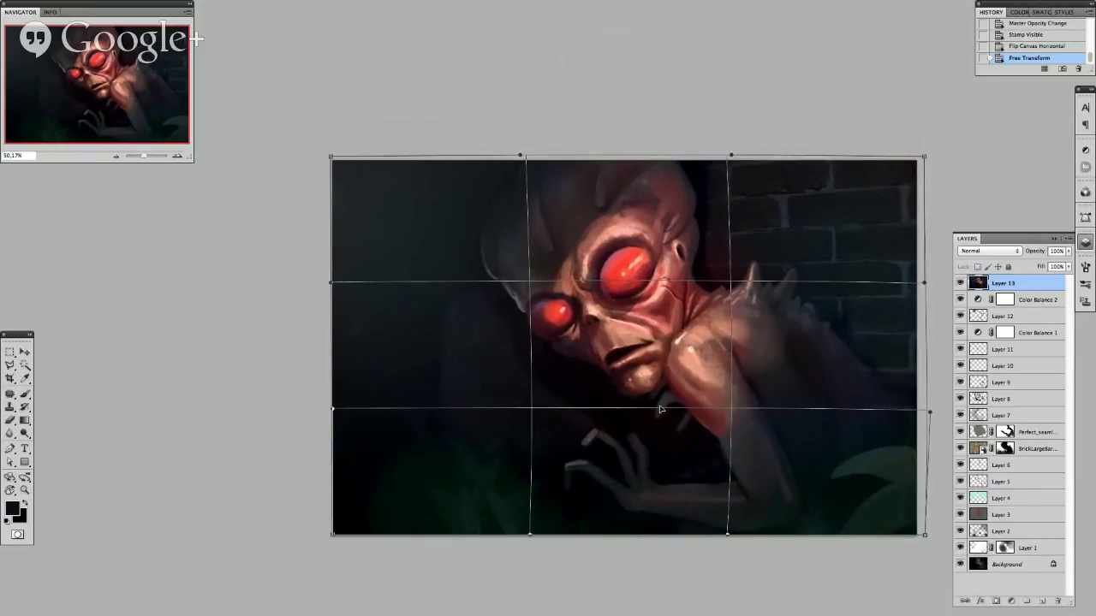
drag(478, 174, 472, 173)
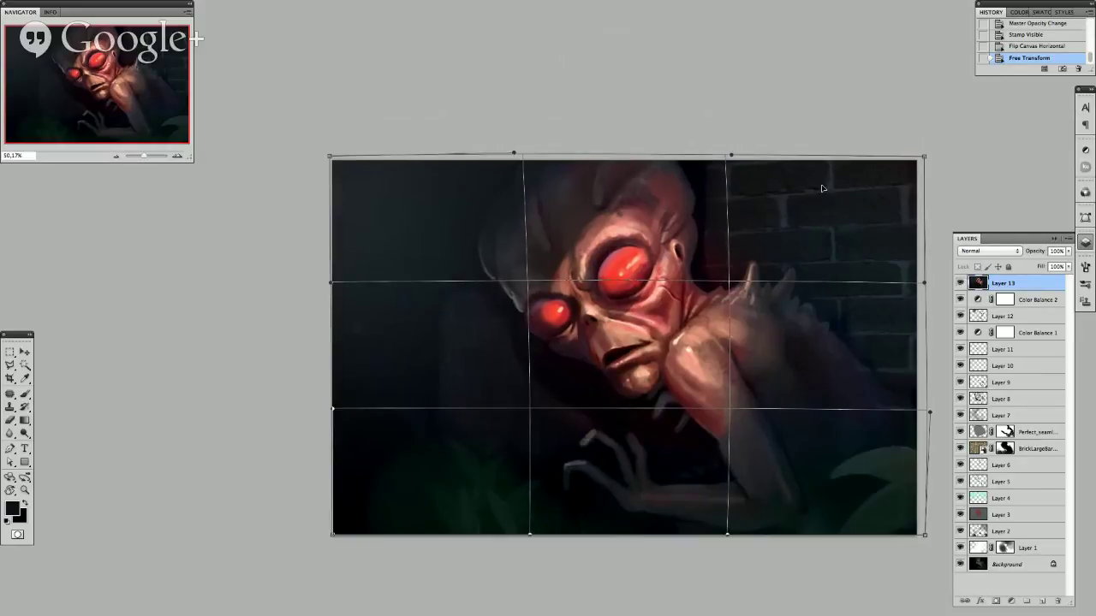
key(Return)
key(b)
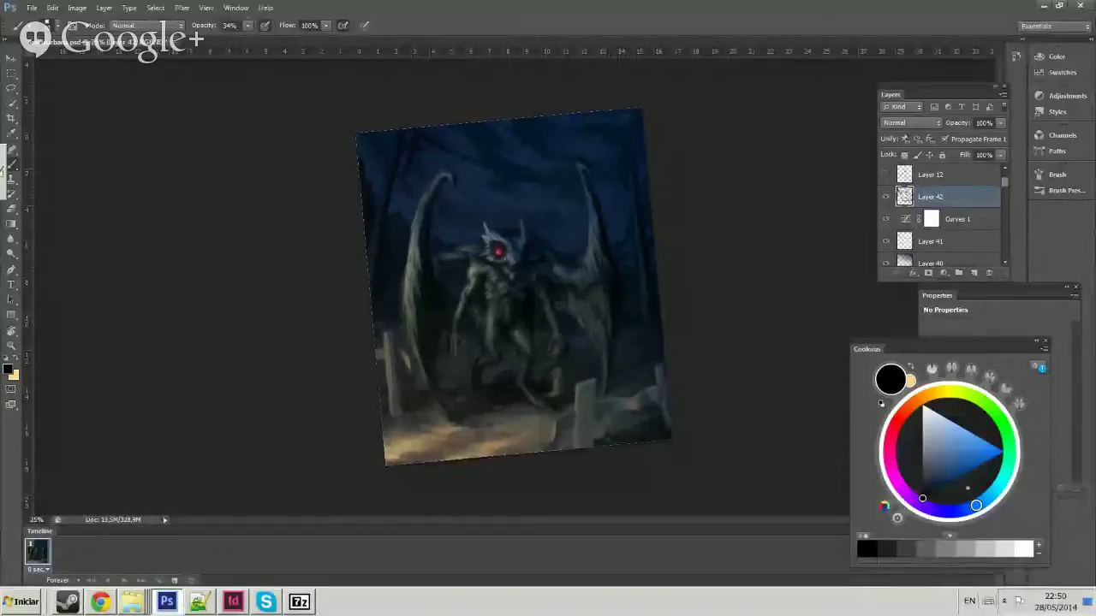
right_click(610, 322)
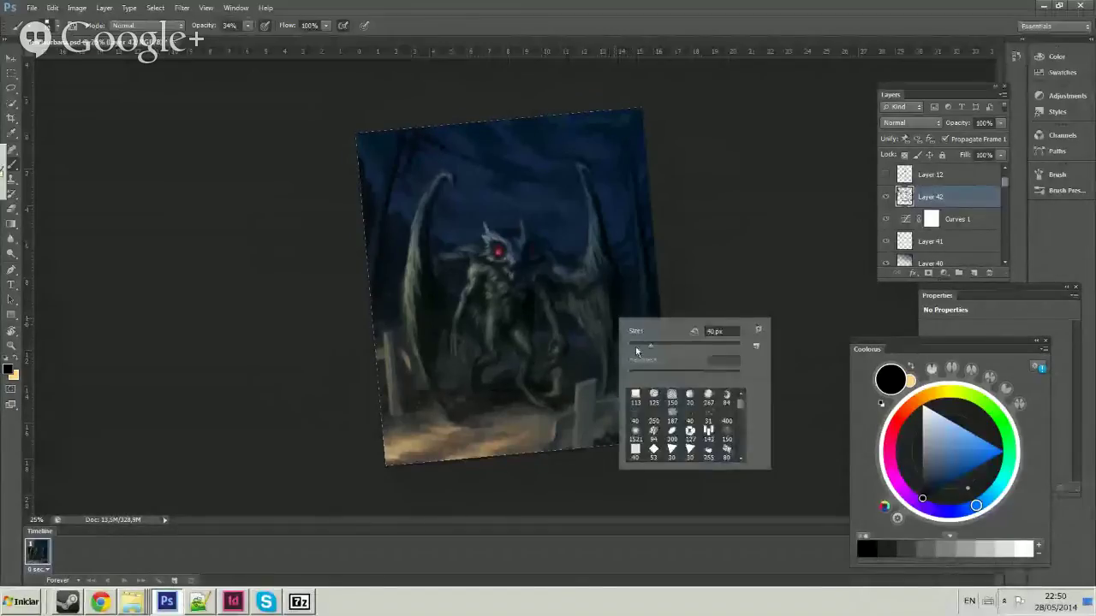
Sample several dark blues from the night sky and nearby parts of the painting.
alt+click(574, 188)
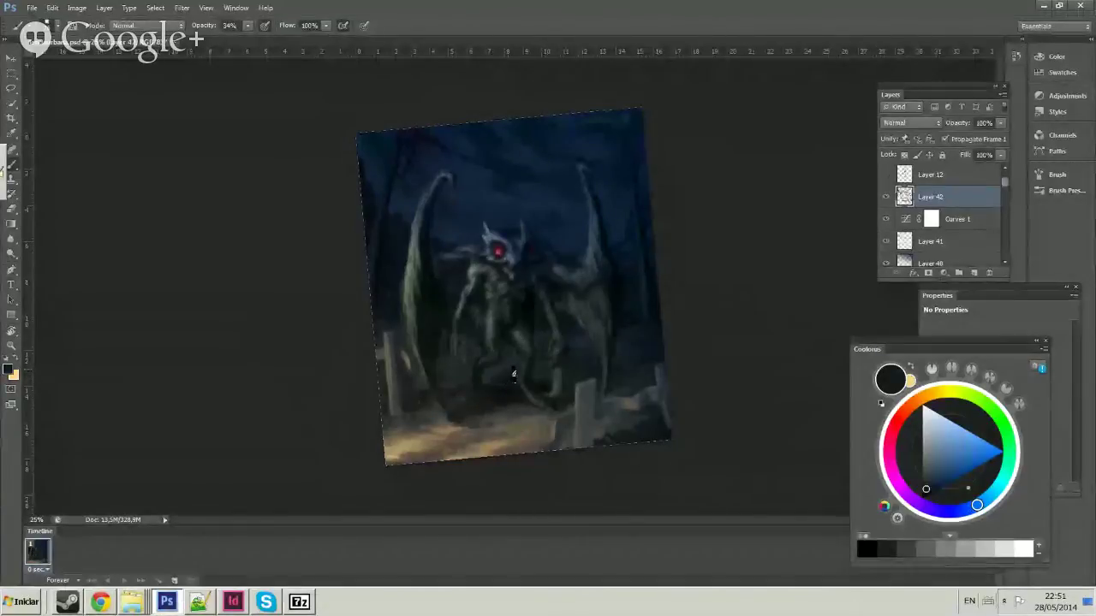
alt+click(508, 377)
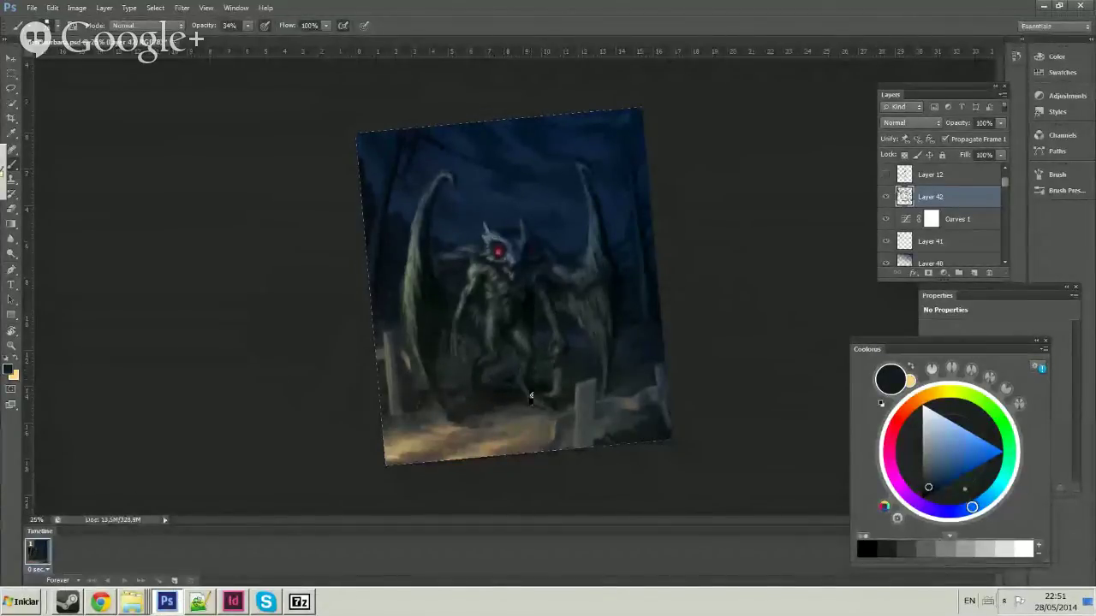
alt+click(522, 380)
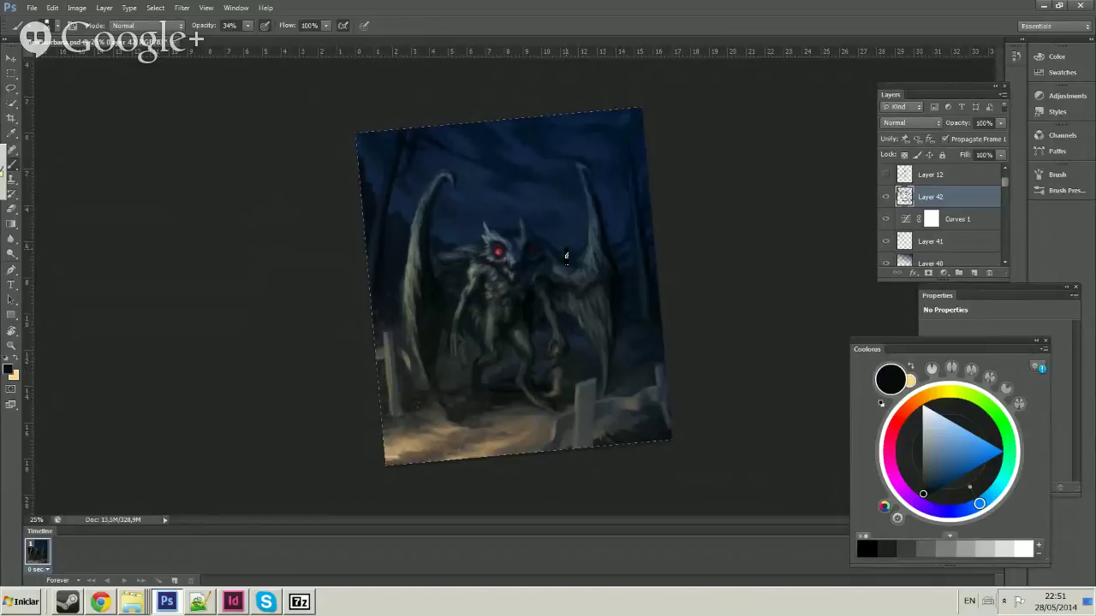
alt+click(446, 175)
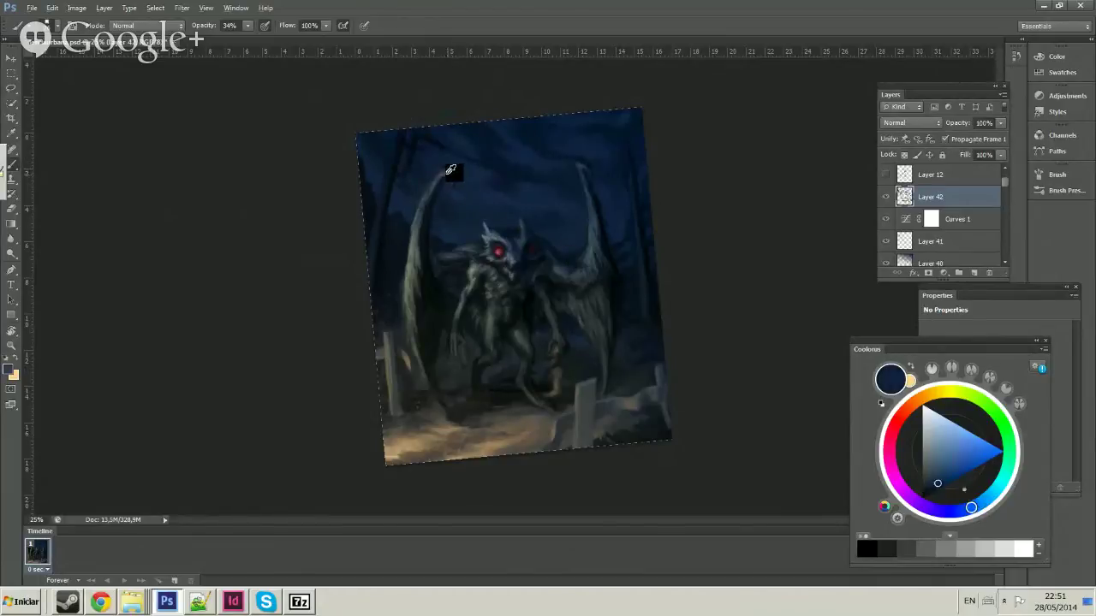
alt+click(443, 181)
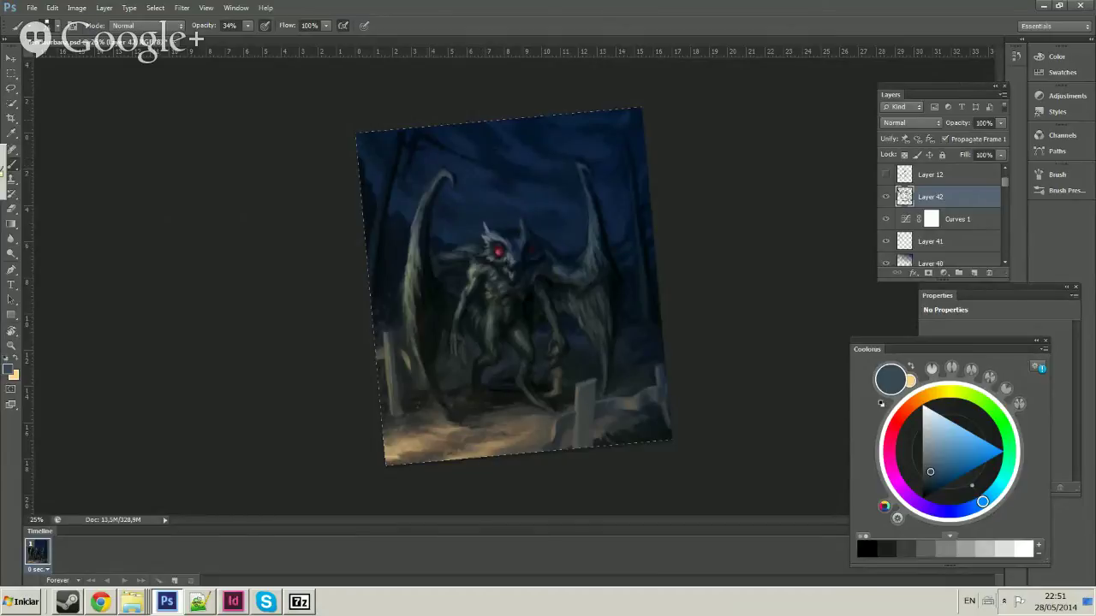
Bring the mothman's head into view, set brush opacity to 100%, and sample a lighter colour.
scroll(502, 235, up, 1)
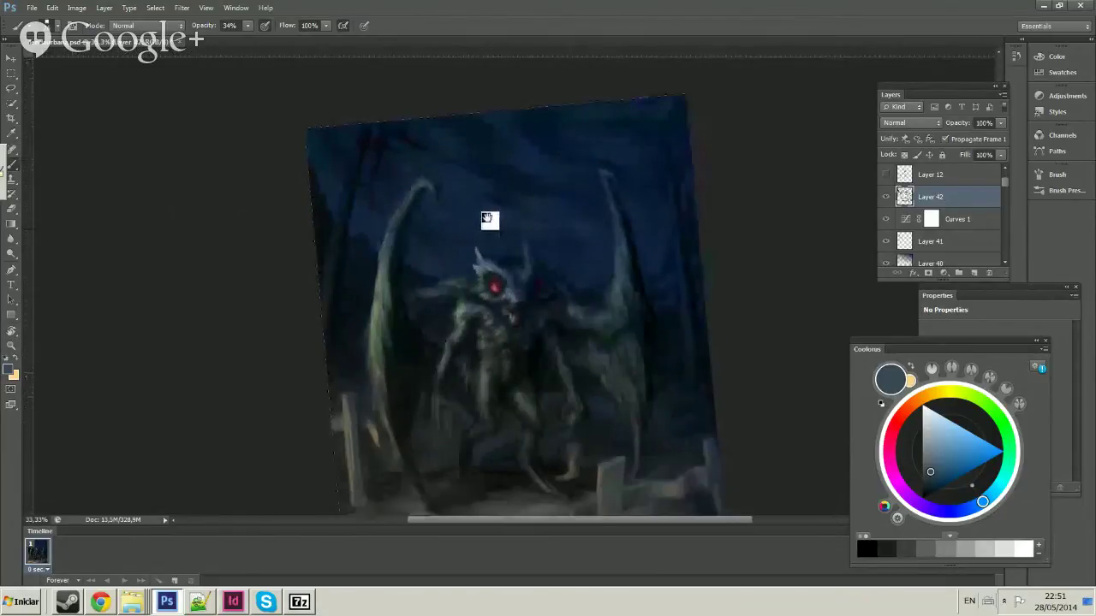
drag(486, 219, 462, 180)
right_click(514, 239)
key(Escape)
key(0)
alt+click(458, 208)
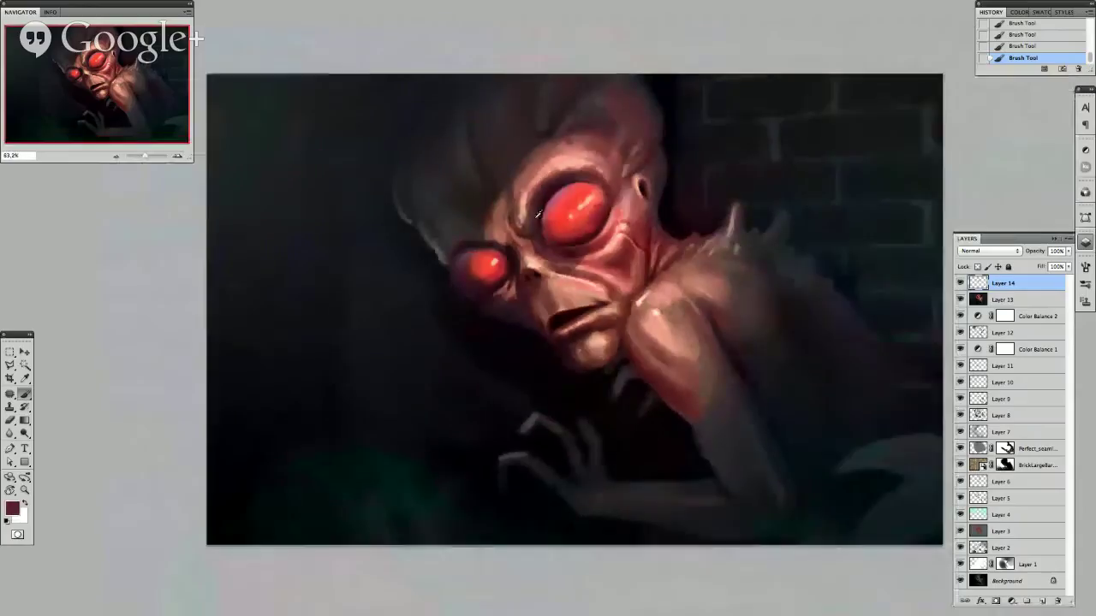
Zoom and rotate the mothman painting view, settling at 33.33%.
key(ctrl+minus)
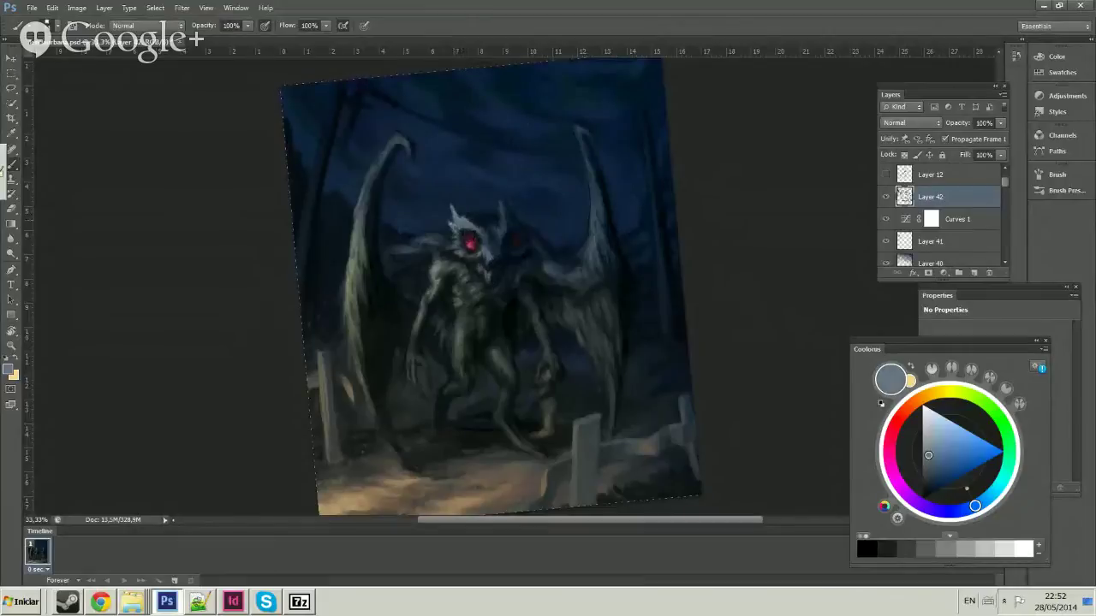
click(467, 226)
key(ctrl+minus)
key(ctrl+minus)
key(ctrl+minus)
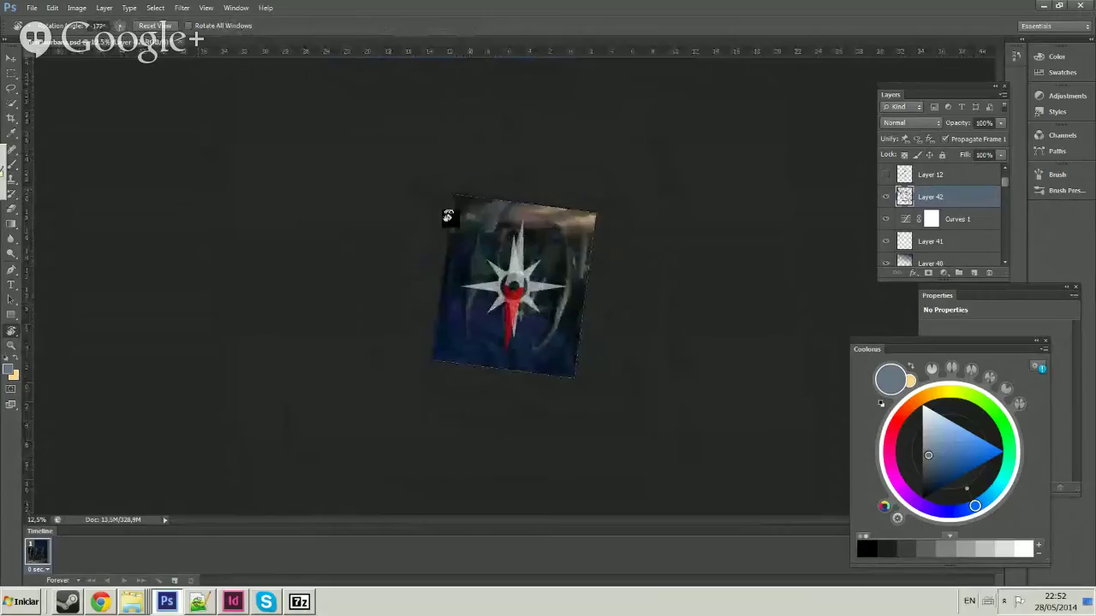
mouse_move(453, 208)
mouse_down()
mouse_move(555, 220)
mouse_move(646, 203)
mouse_move(497, 237)
mouse_up()
key(ctrl+plus)
key(b)
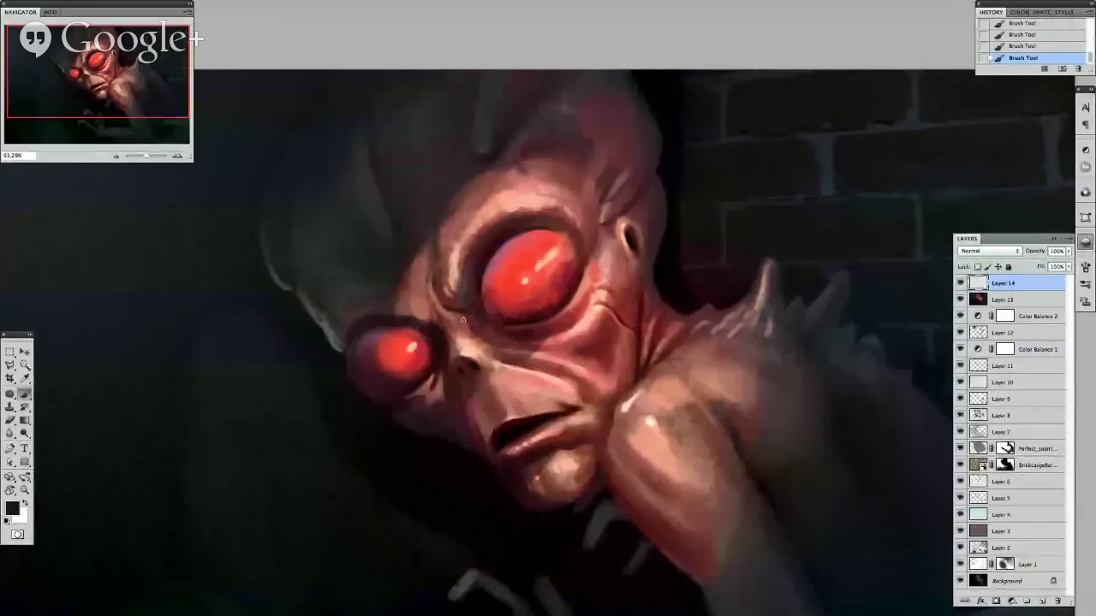
Sample dark navy, turn the canvas near upright, and paint a stroke on the mothman.
alt+click(476, 337)
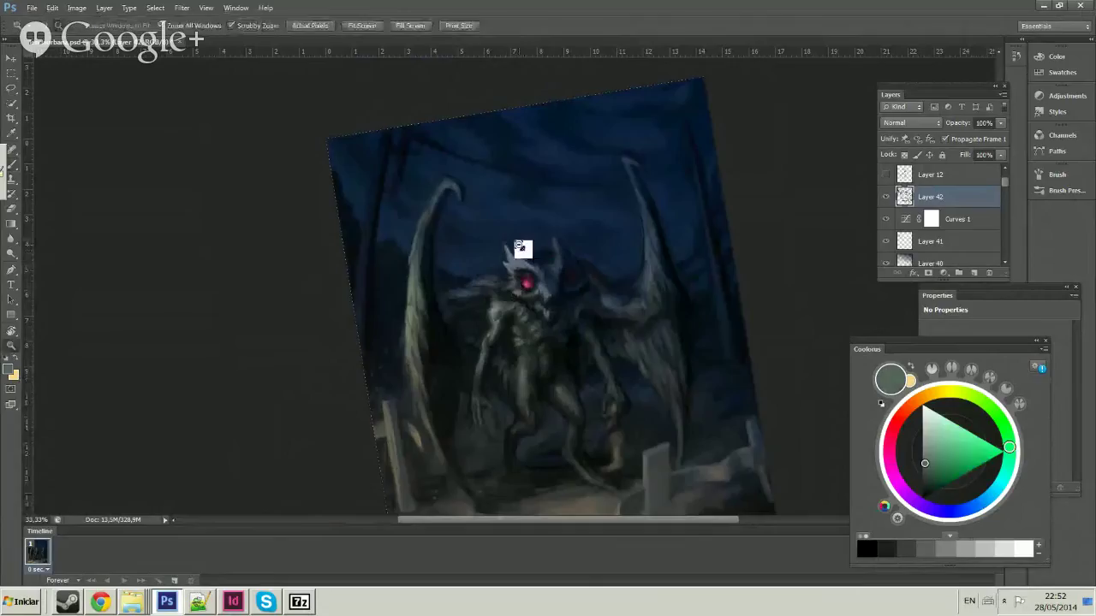
key(ctrl+minus)
mouse_move(533, 220)
mouse_down()
mouse_move(472, 232)
mouse_move(547, 214)
mouse_up()
key(ctrl+plus)
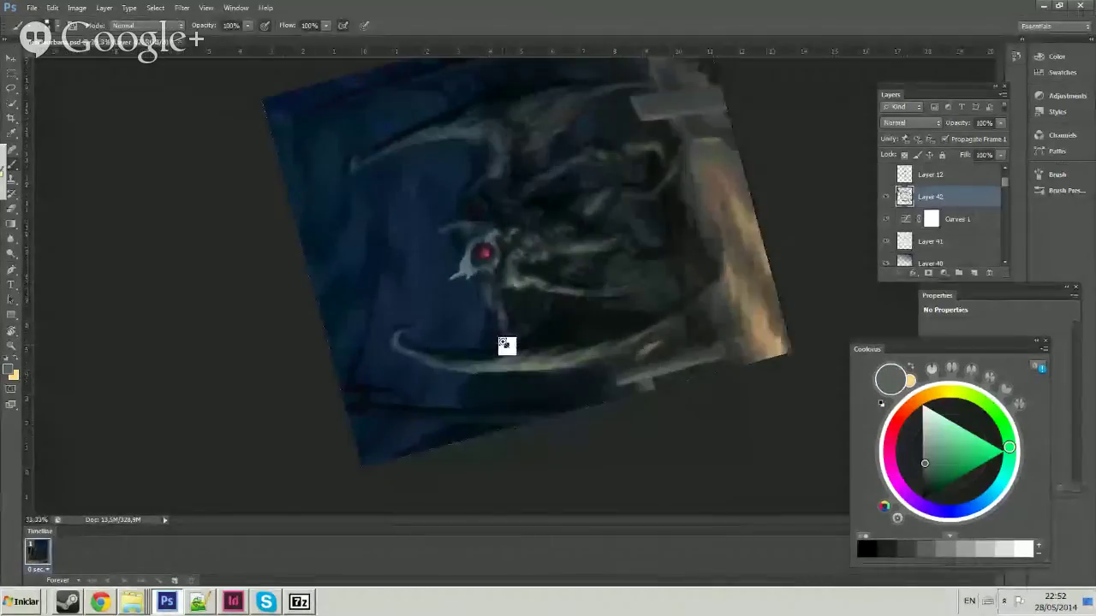
alt+click(510, 295)
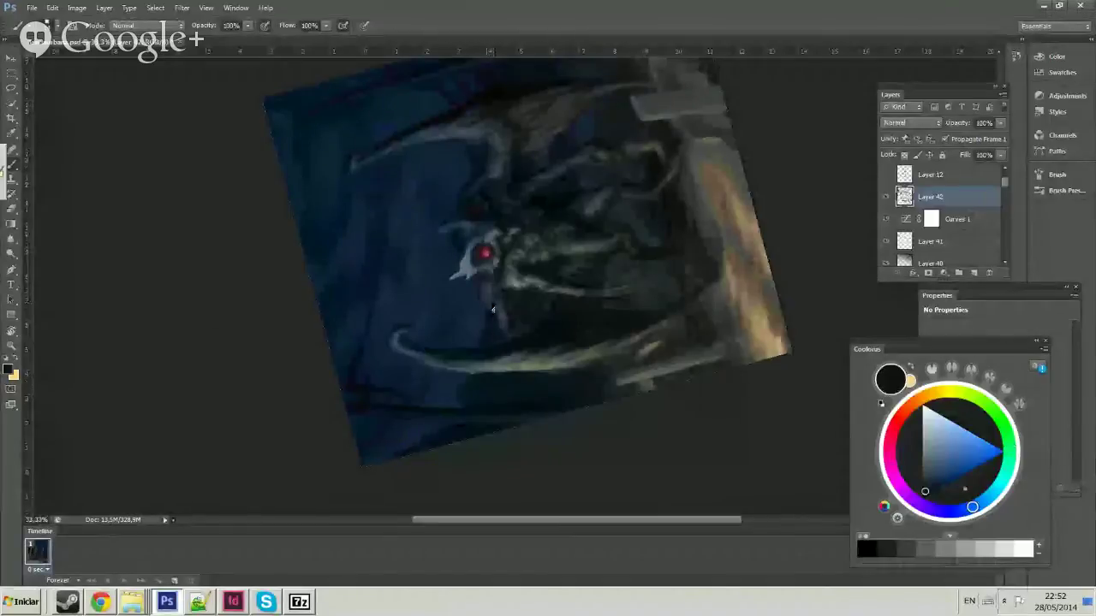
alt+click(489, 295)
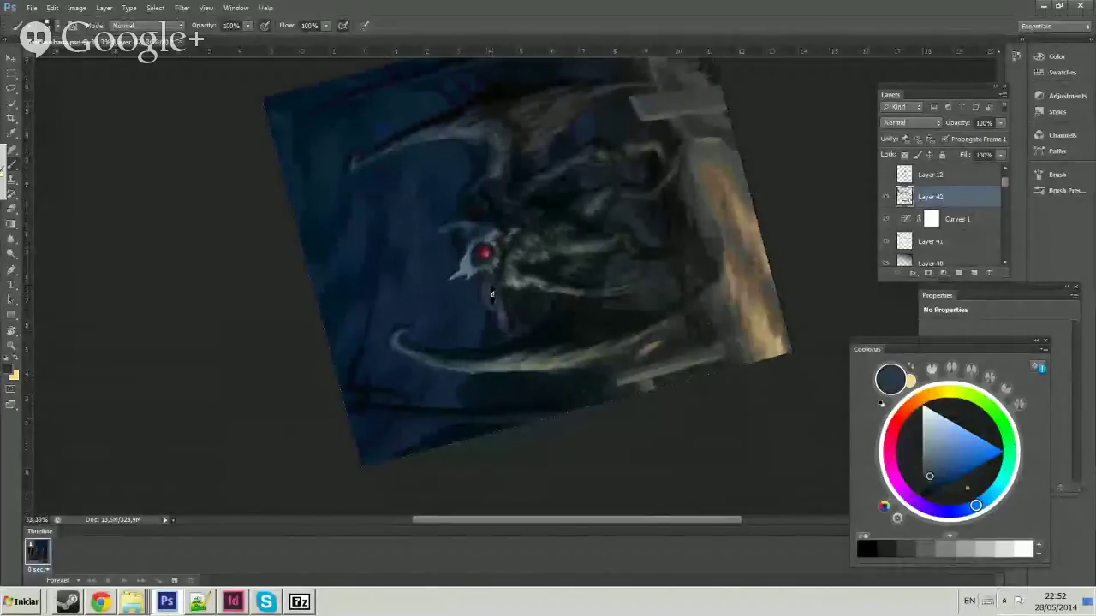
key(r)
mouse_move(497, 282)
mouse_down()
mouse_move(502, 226)
mouse_move(599, 230)
mouse_up()
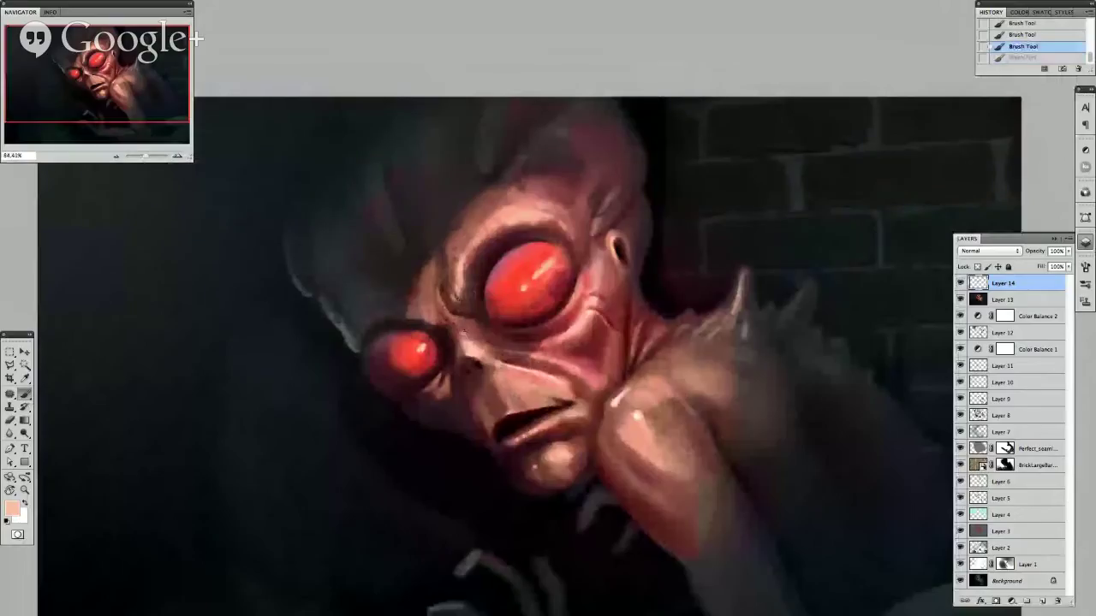
drag(464, 332, 505, 342)
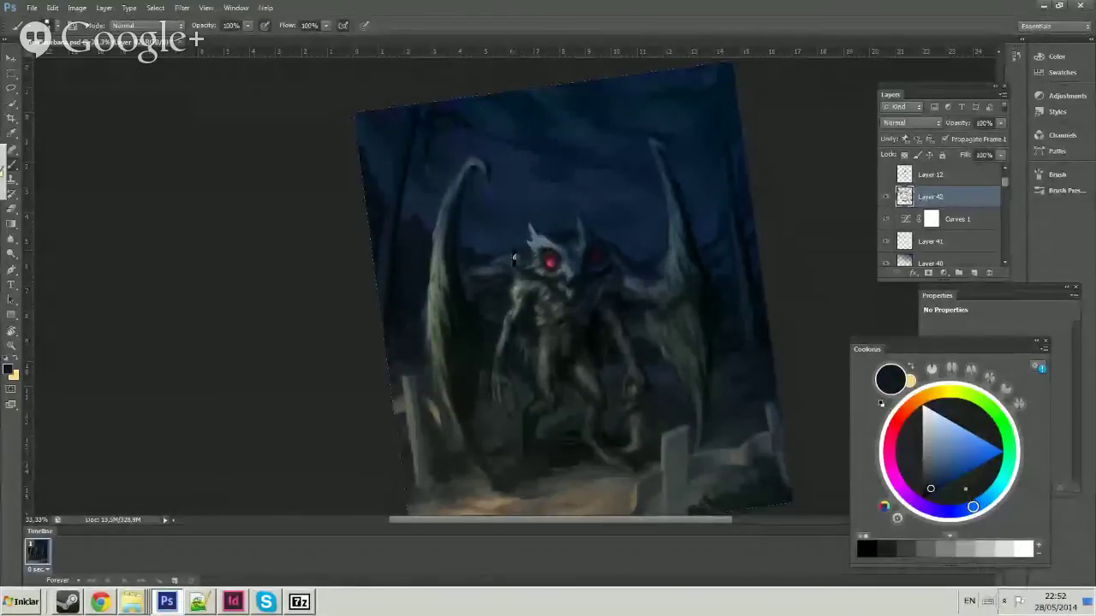
Tilt the canvas to a new angle and sample colours from the mothman's body.
key(z)
key(ctrl+minus)
key(ctrl+minus)
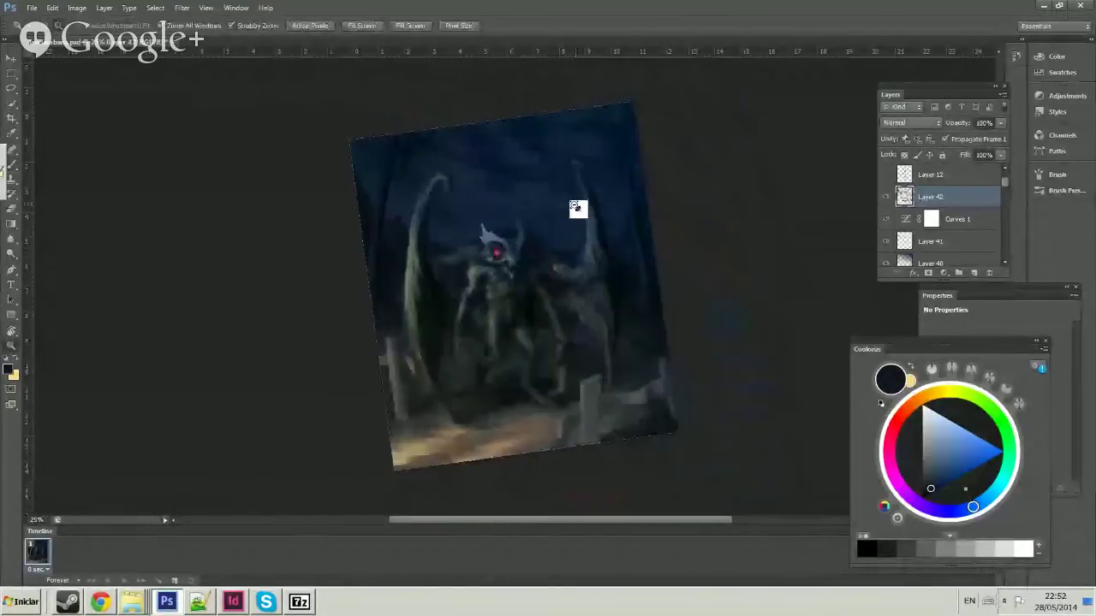
key(ctrl+plus)
key(ctrl+plus)
key(r)
mouse_move(514, 255)
mouse_down()
mouse_move(488, 269)
mouse_move(541, 193)
mouse_move(488, 257)
mouse_up()
key(b)
alt+click(486, 258)
alt+click(484, 260)
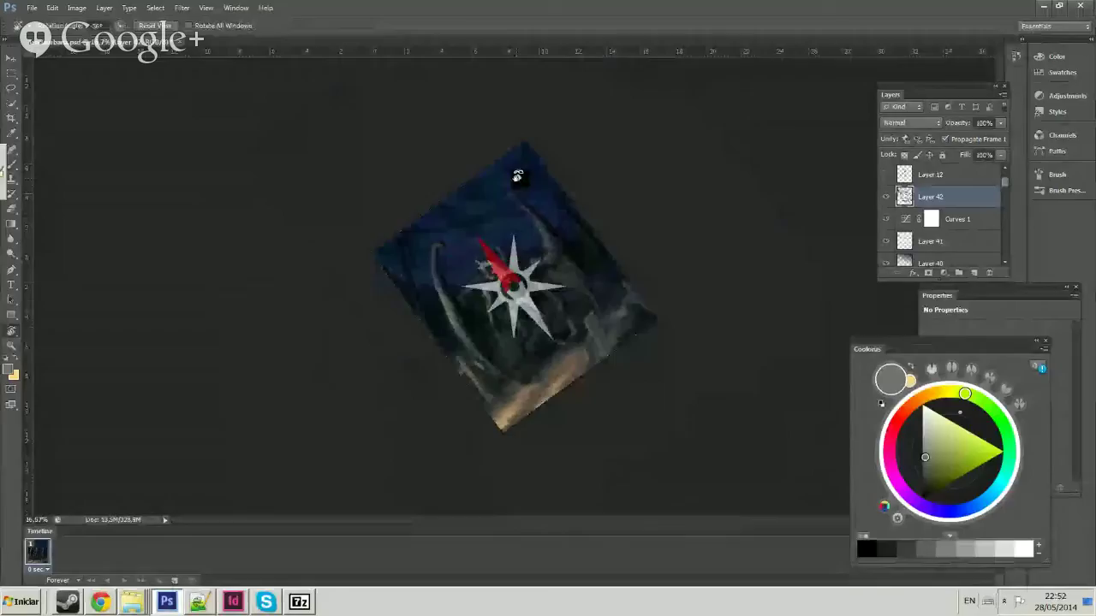
Rotate the view further, pick a near-black, and re-zoom on the mothman.
drag(516, 173, 499, 283)
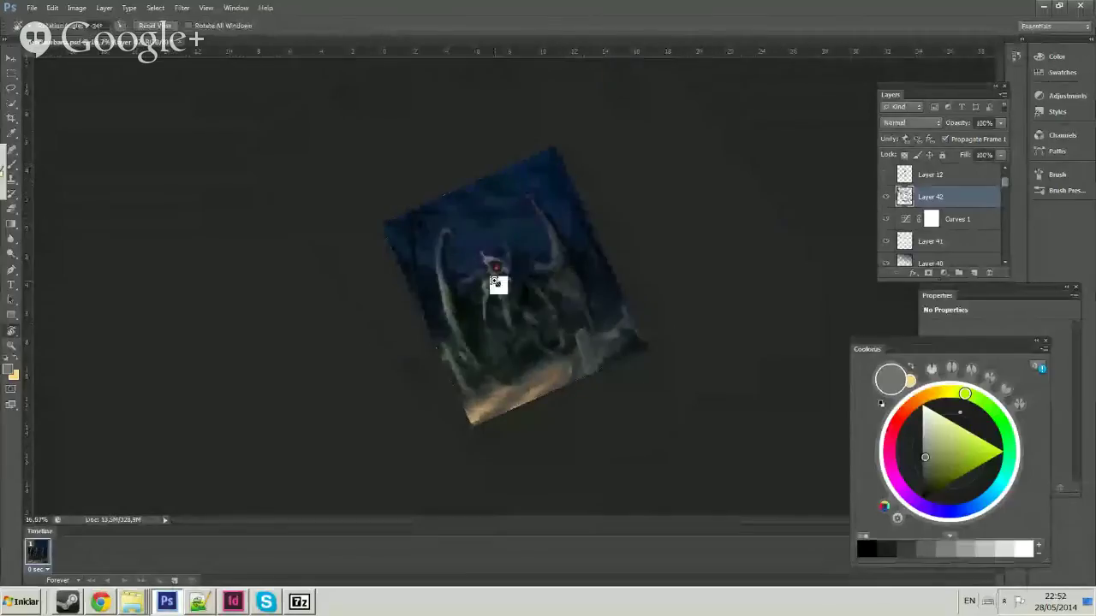
scroll(496, 283, up, 5)
key(b)
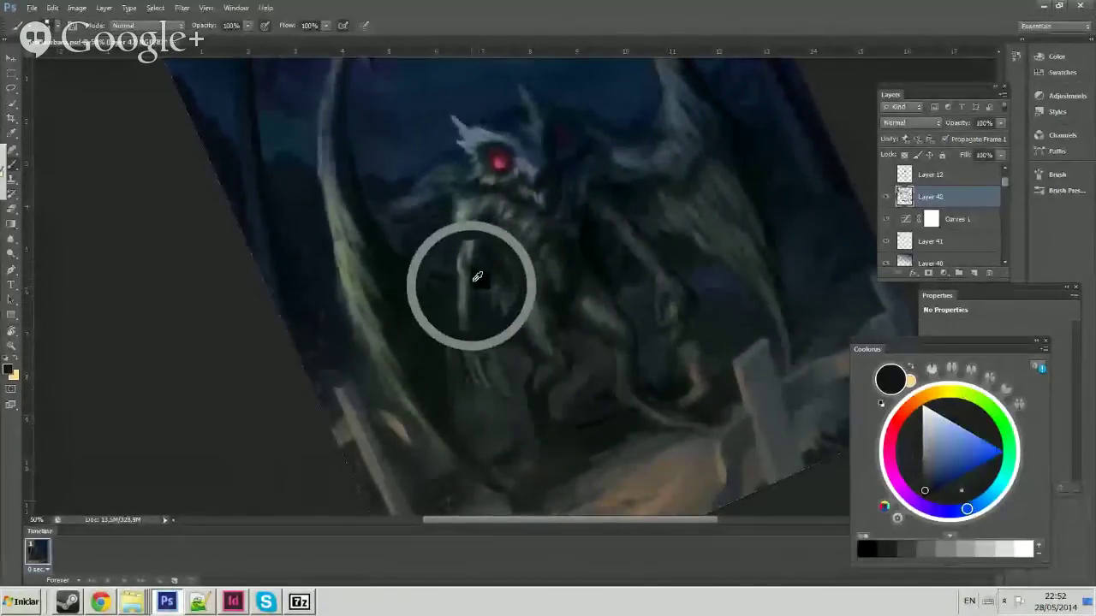
alt+click(480, 268)
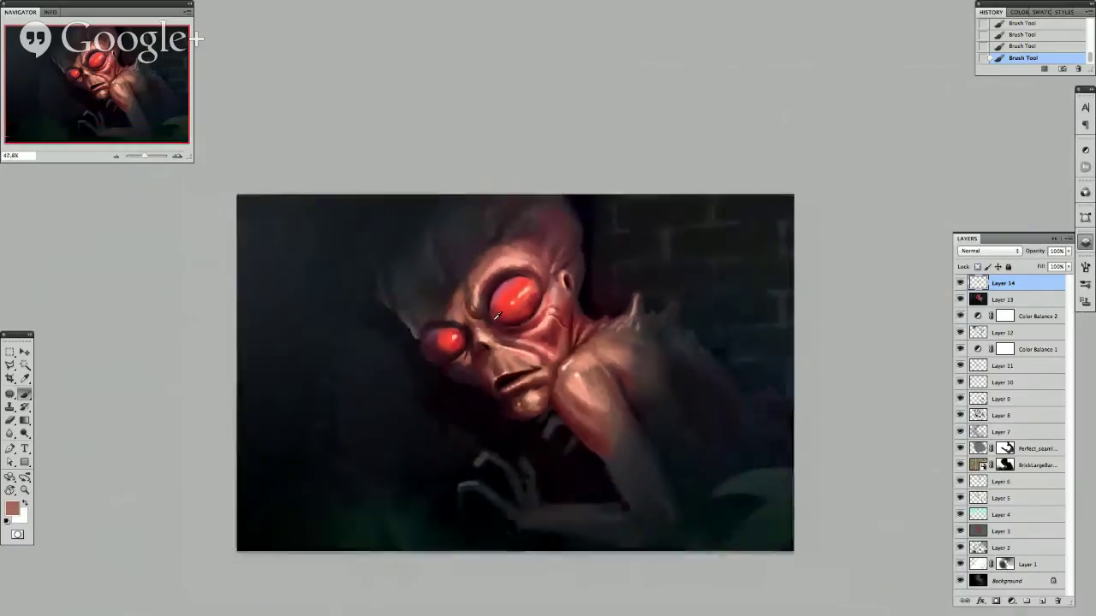
scroll(529, 391, up, 3)
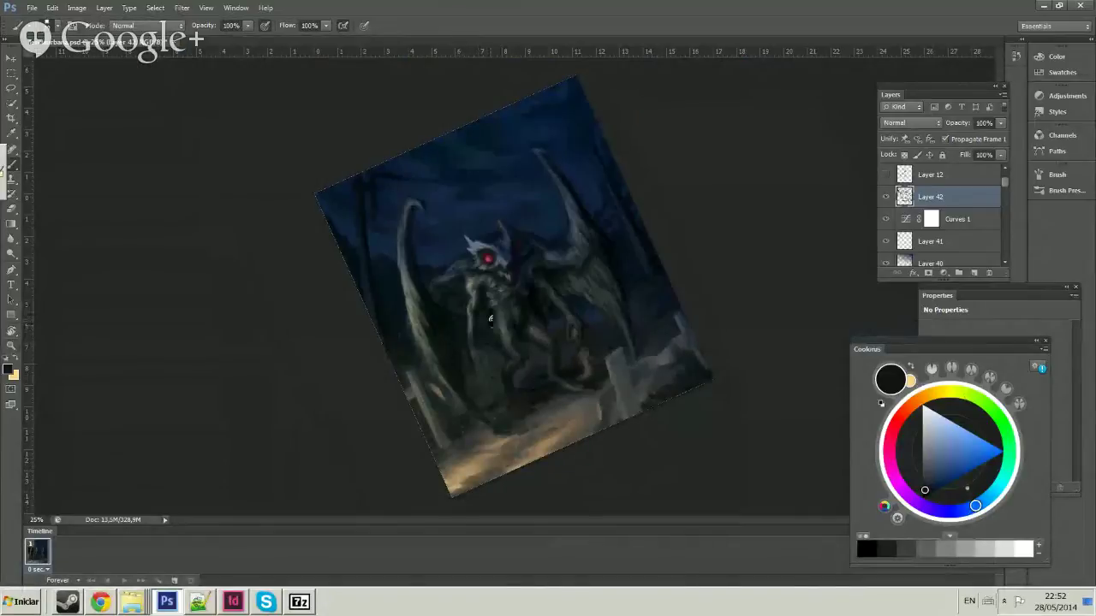
key(z)
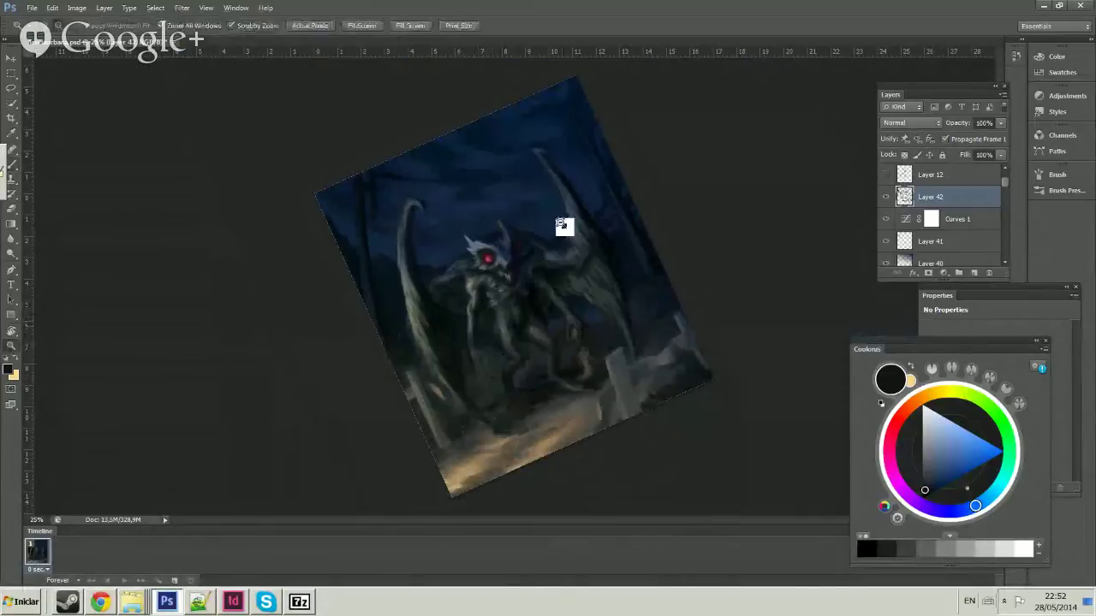
key(ctrl+minus)
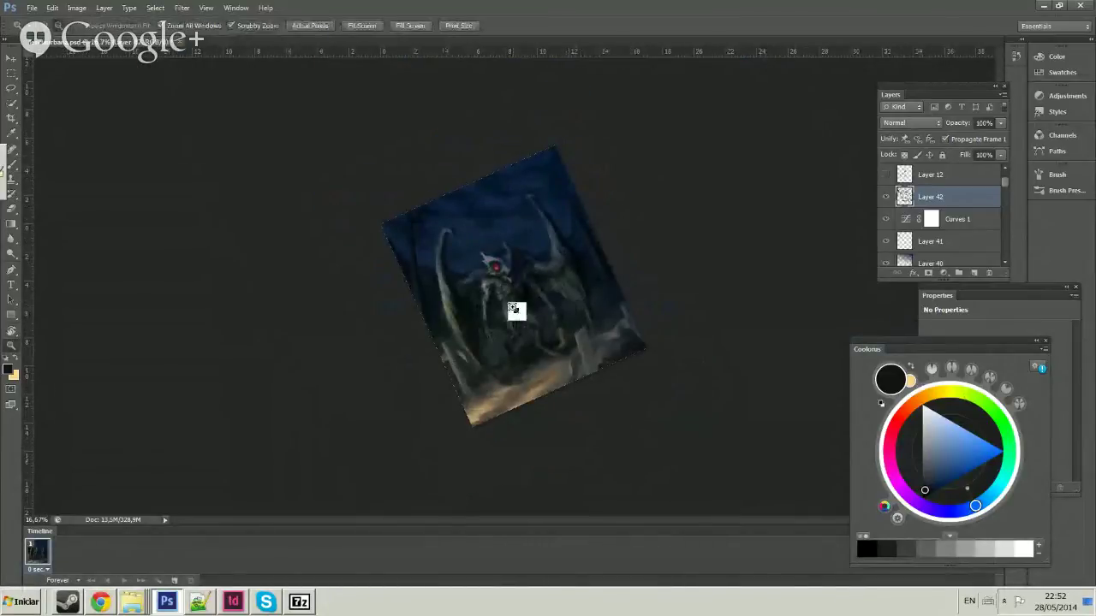
click(514, 309)
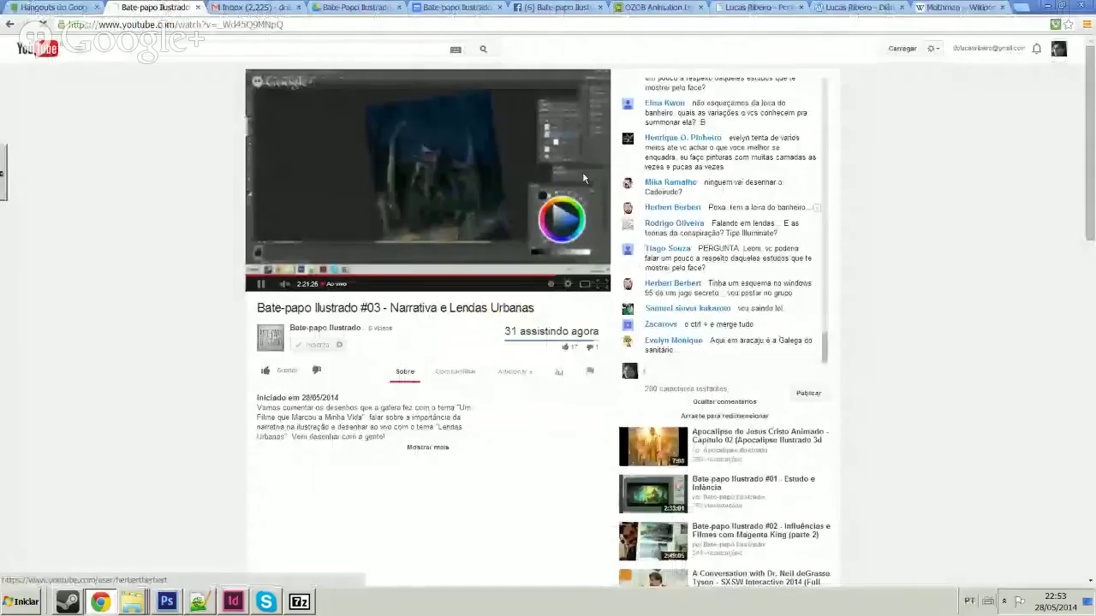
Scroll the live-stream chat and switch back to the Photoshop window.
scroll(813, 272, down, 1)
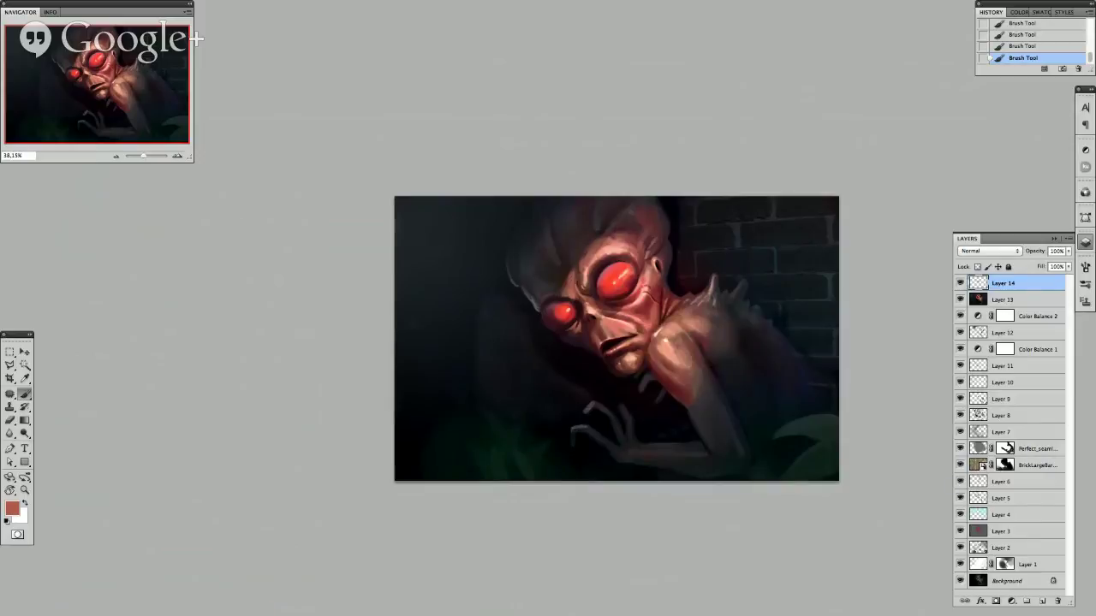
key(ctrl+plus)
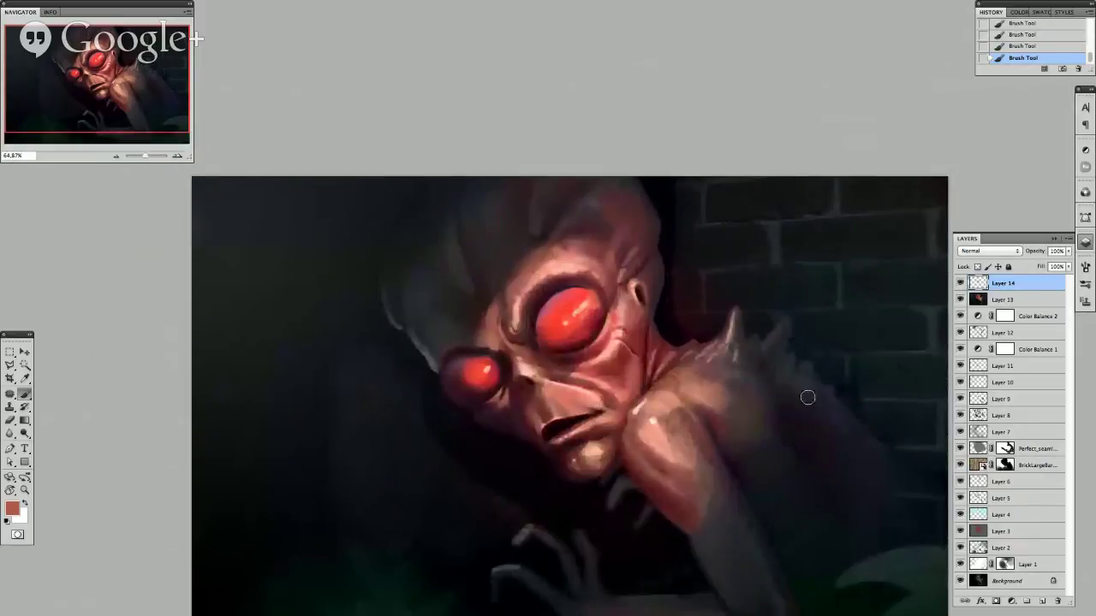
key(alt+Tab)
key(alt+Tab)
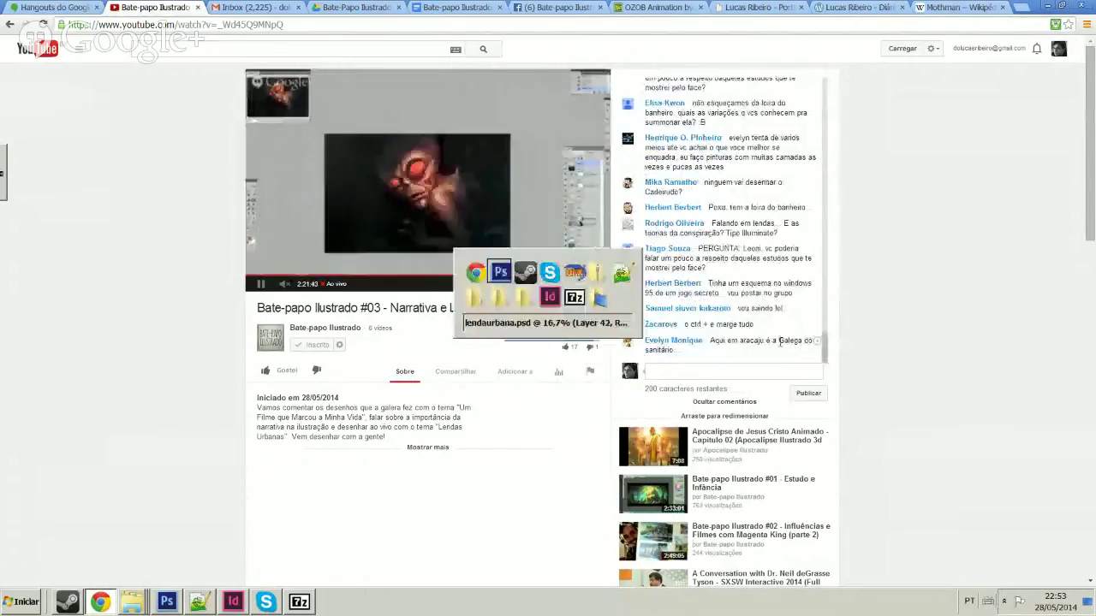
Zoom in and dab dark red sampled from the alien's neck onto its jaw and neck.
key(z)
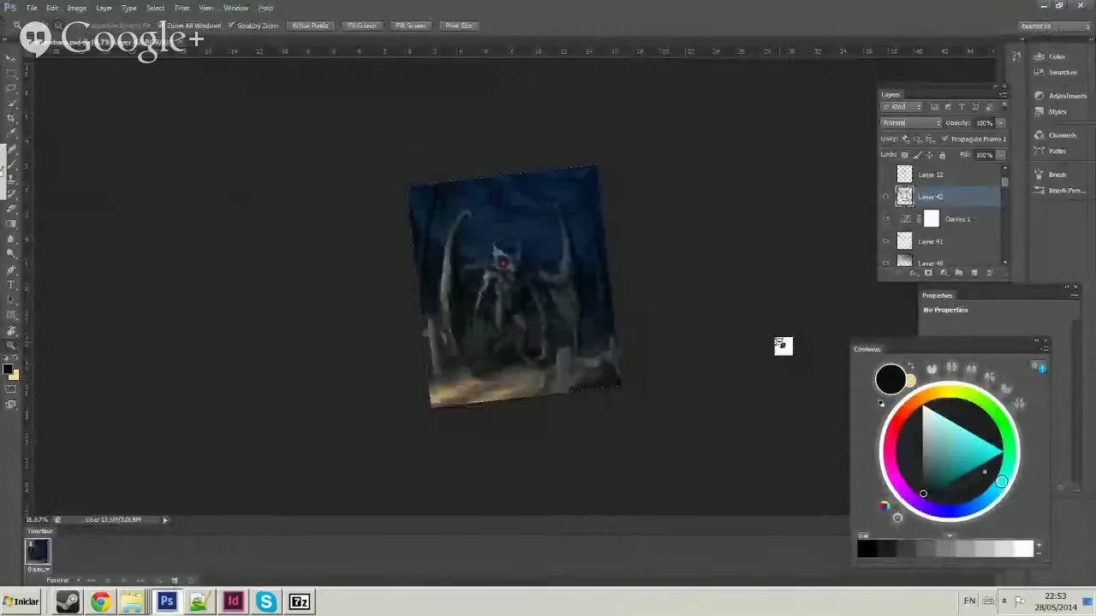
alt+click(533, 259)
click(519, 281)
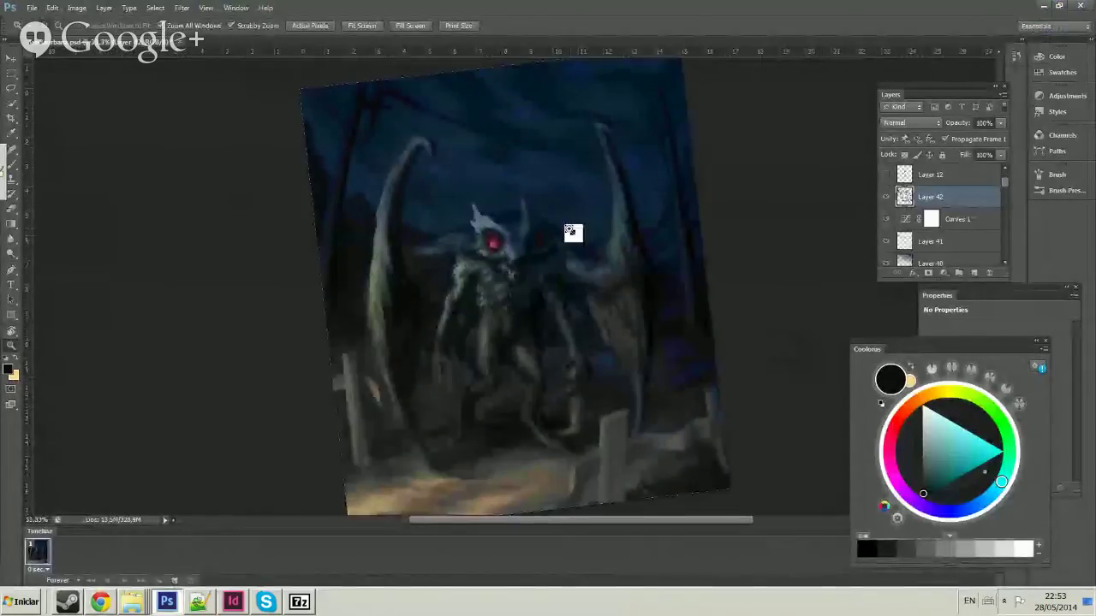
key(b)
scroll(567, 205, down, 1)
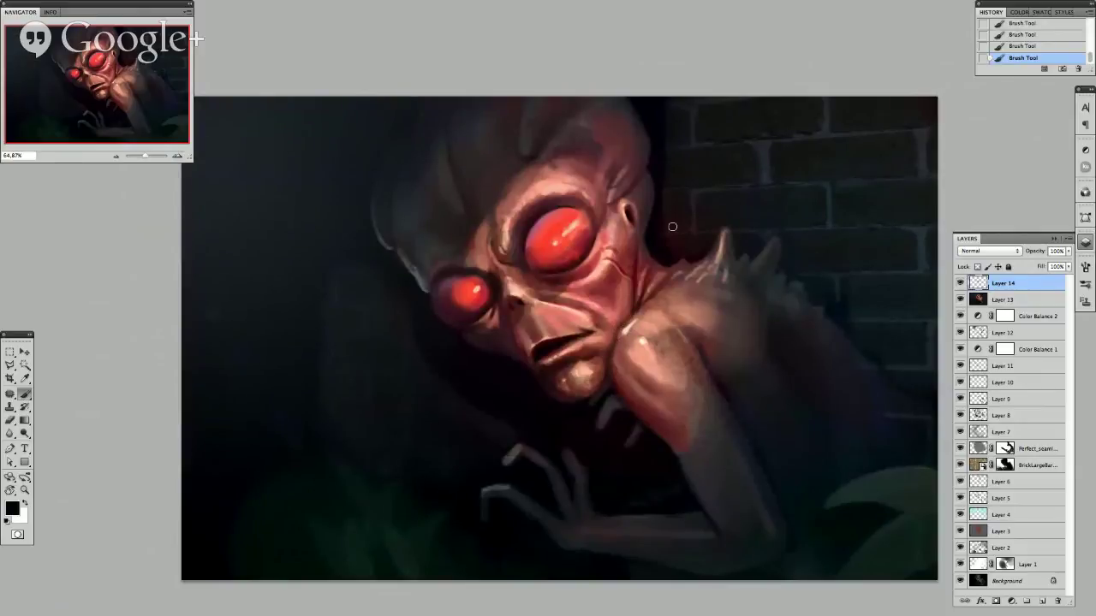
alt+click(637, 273)
click(623, 322)
scroll(657, 274, down, 2)
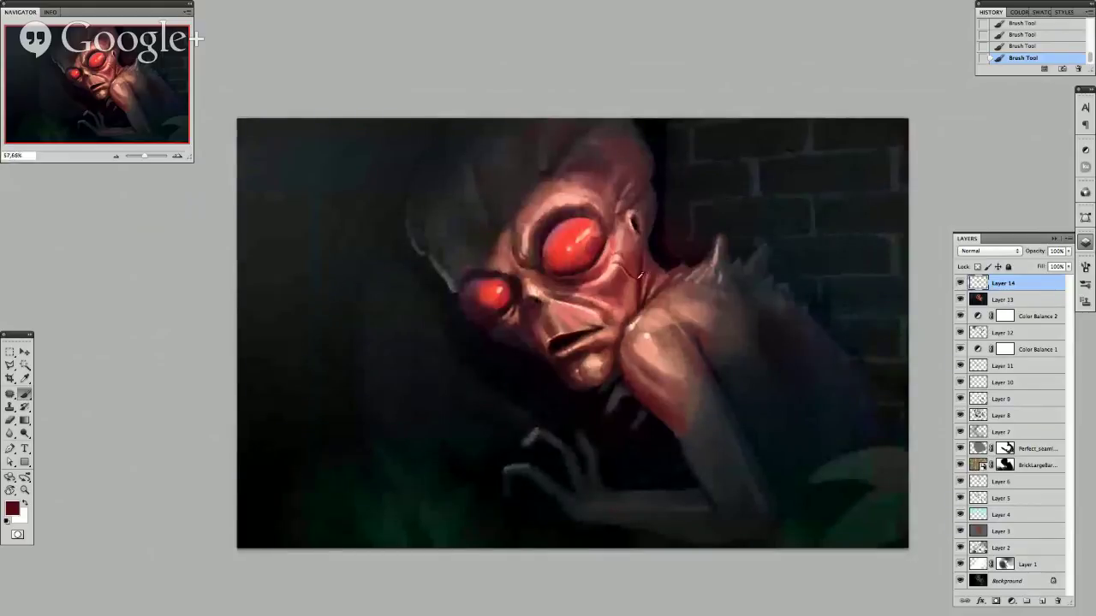
click(597, 327)
Paint light-pink and dark-red strokes on the alien's face and cheek, sampling its skin.
scroll(671, 286, up, 2)
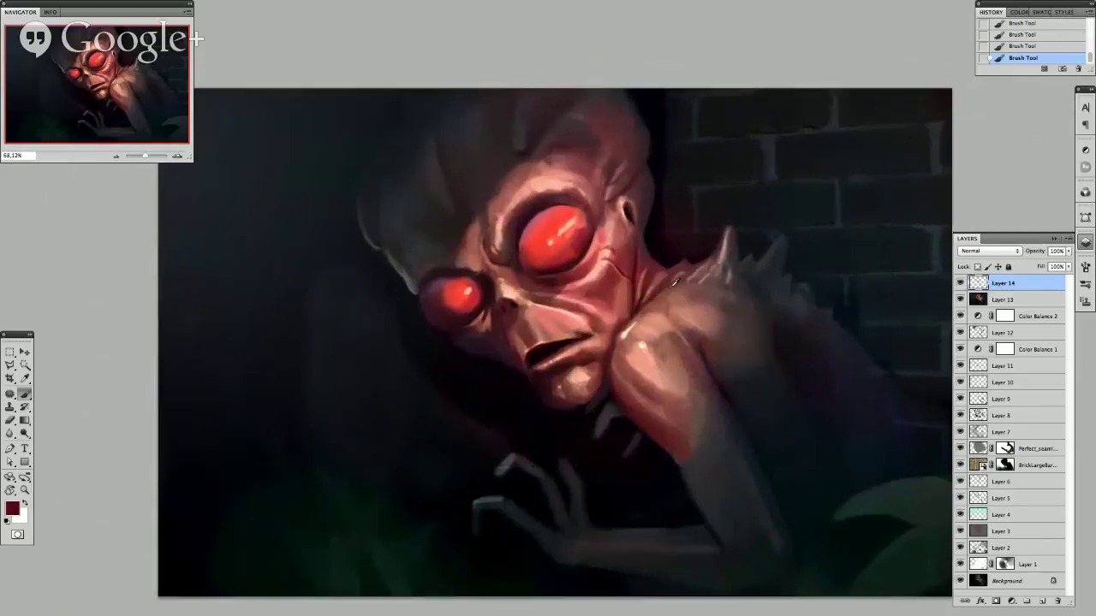
alt+click(588, 334)
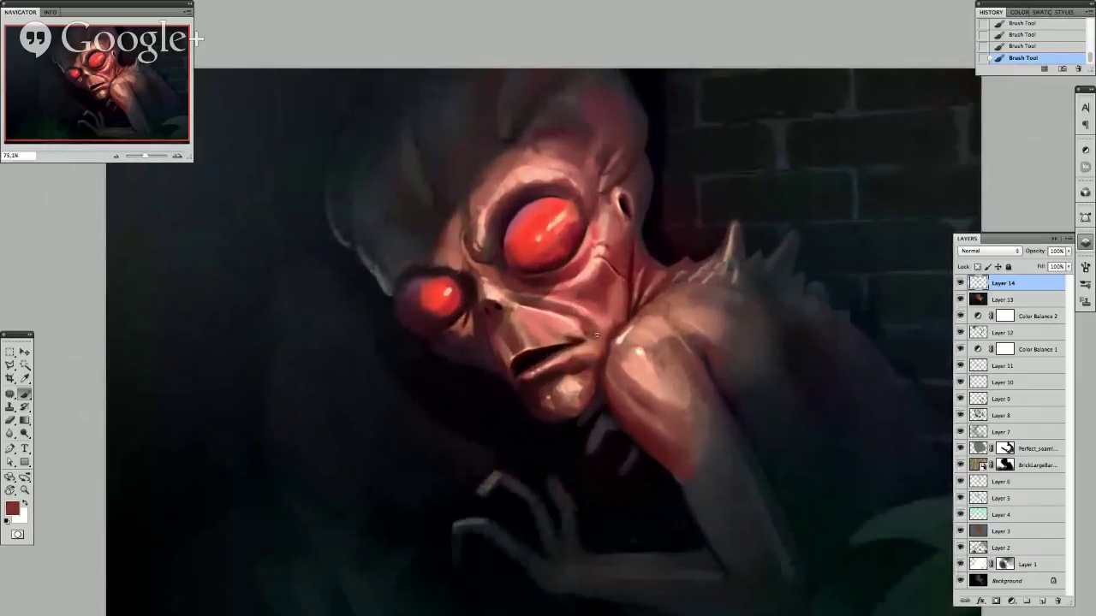
drag(597, 335, 599, 300)
alt+click(598, 285)
drag(569, 336, 557, 307)
alt+click(526, 280)
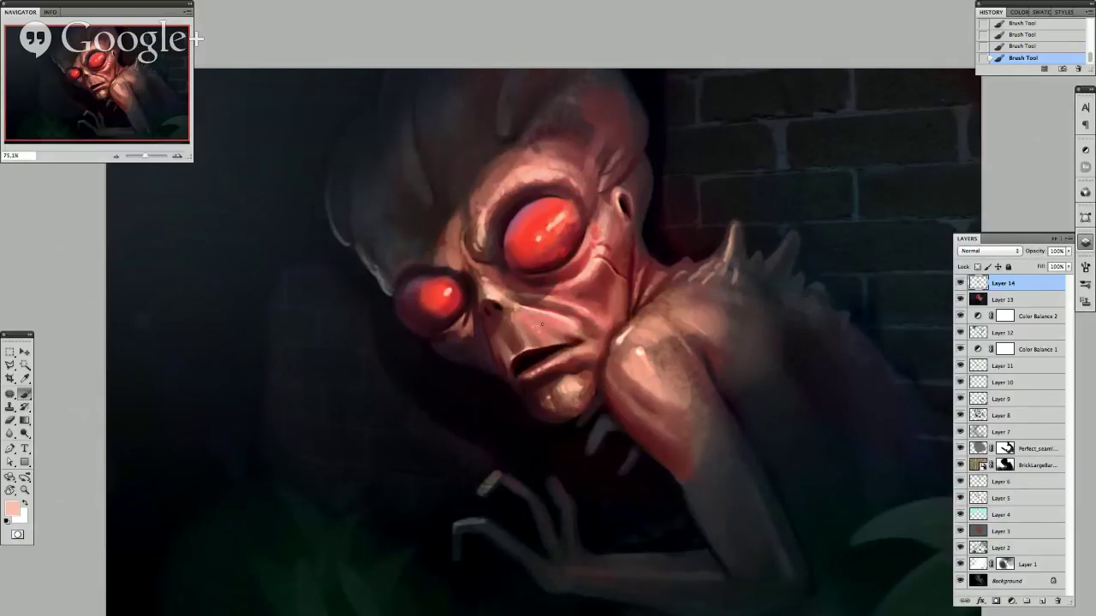
mouse_move(536, 327)
mouse_down()
mouse_move(531, 206)
mouse_move(525, 274)
mouse_move(539, 312)
mouse_up()
alt+click(601, 297)
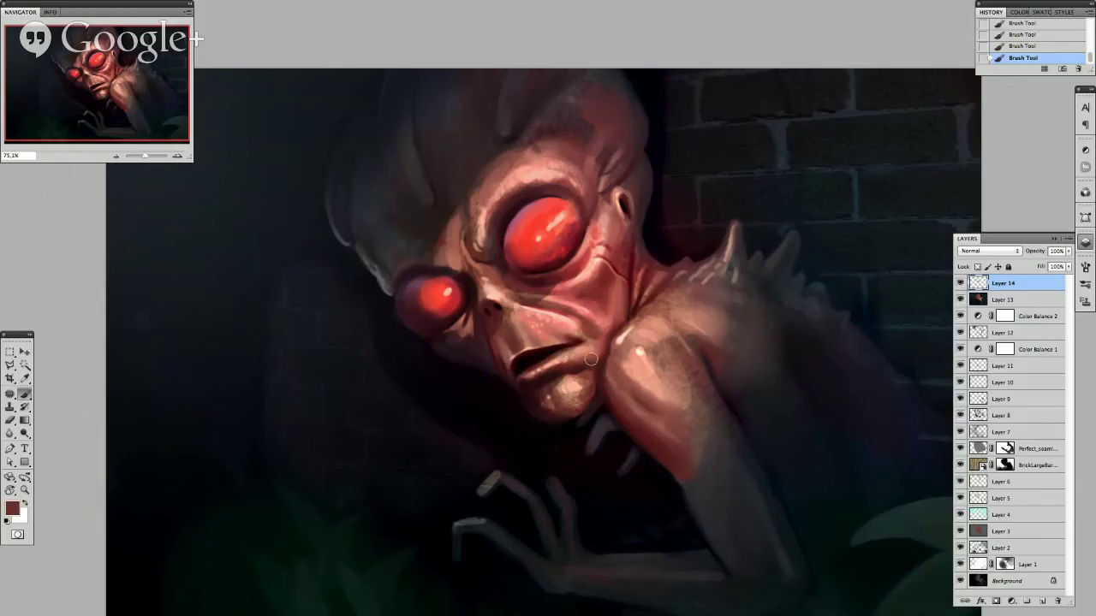
scroll(639, 289, down, 5)
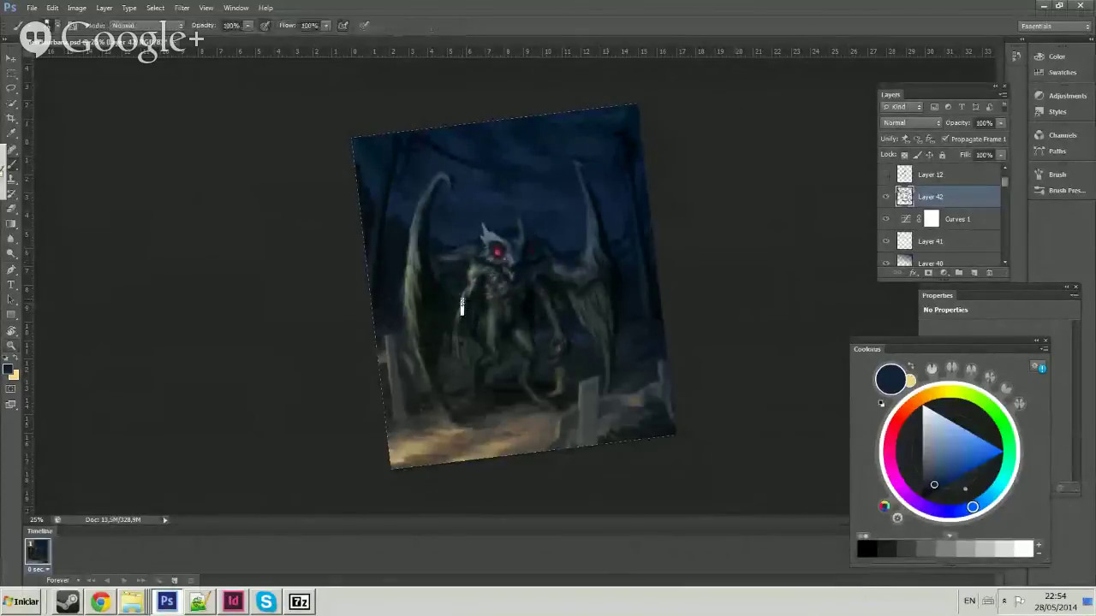
Zoom to 33.33%, sample a near-black from the mothman's body, then zoom back to 25%.
key(ctrl+plus)
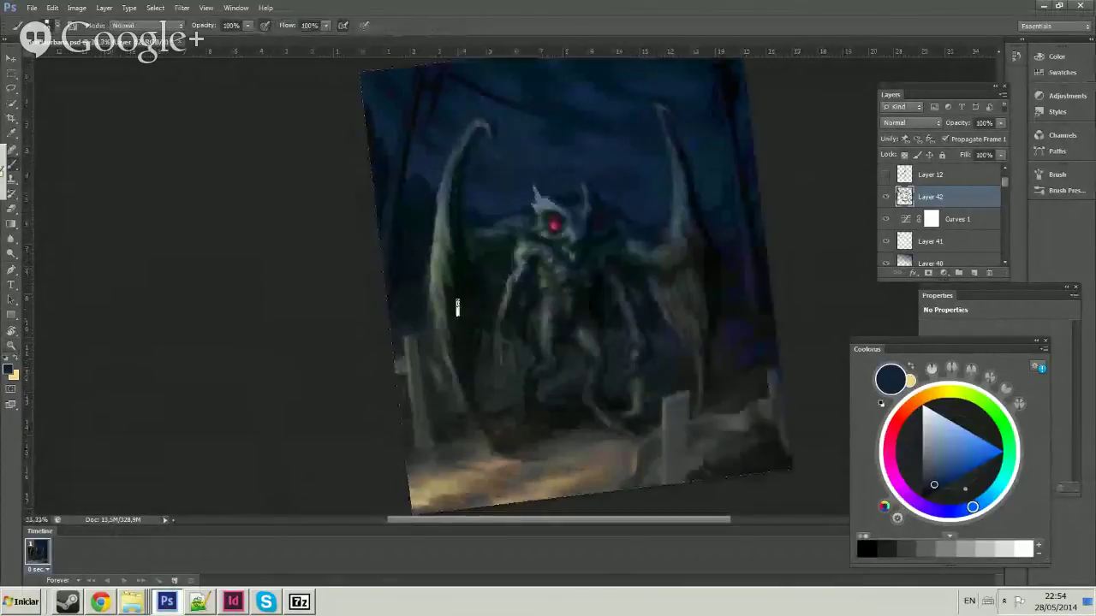
alt+click(505, 291)
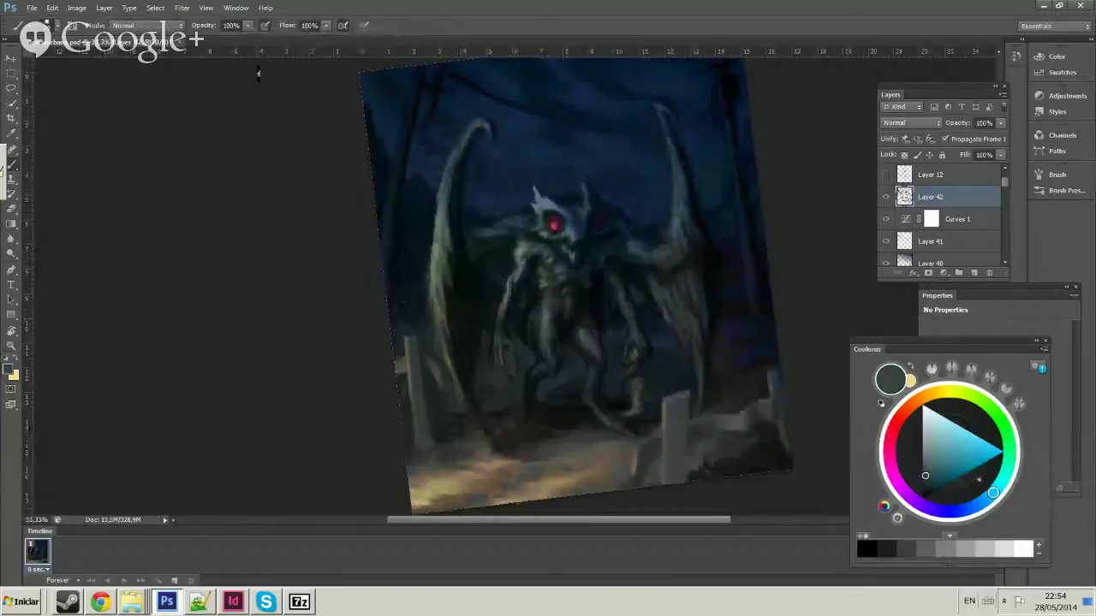
alt+click(517, 289)
alt+click(512, 299)
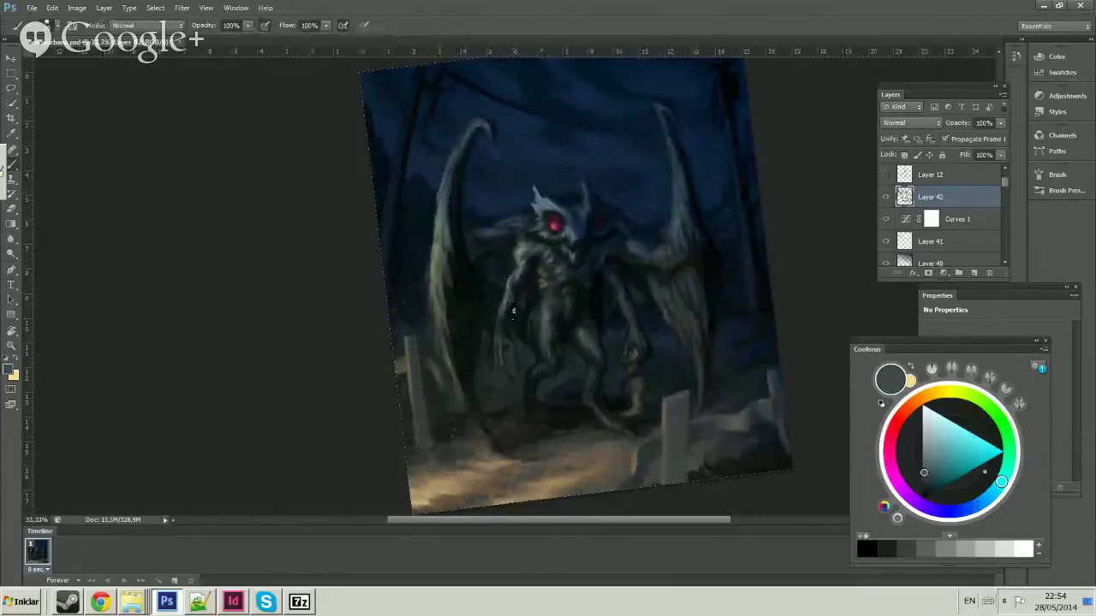
alt+click(514, 300)
key(ctrl+minus)
alt+click(539, 235)
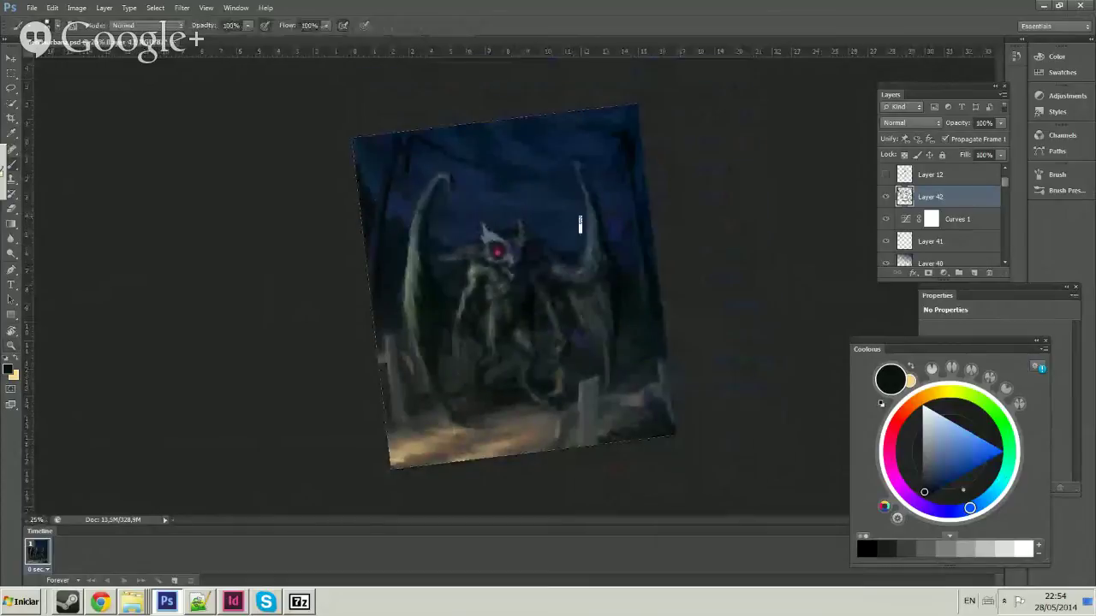
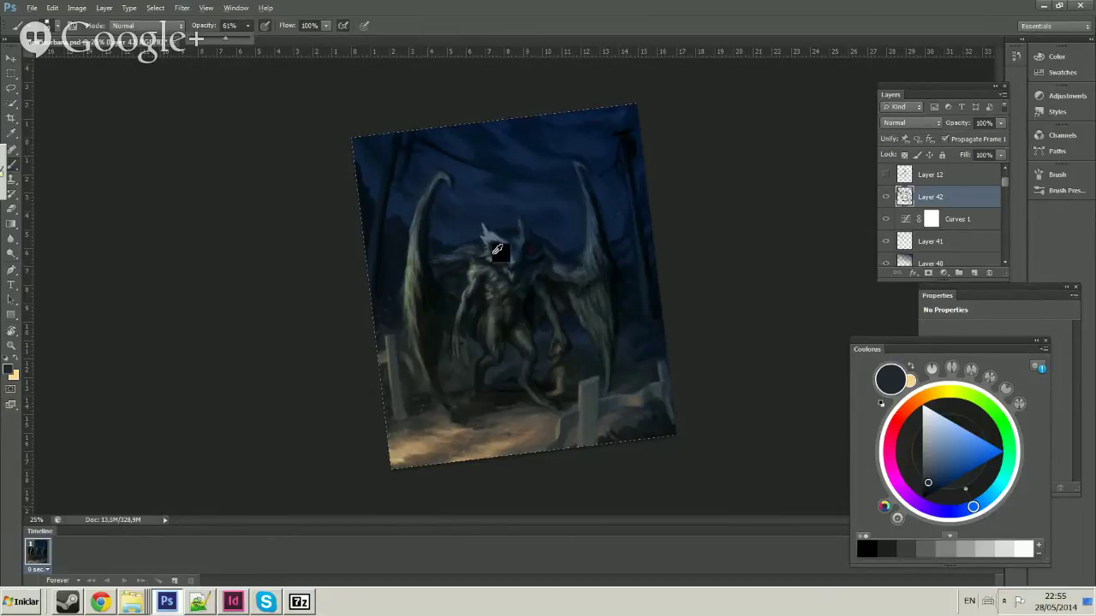
Set the brush opacity to 61% and bring up the brush presets.
key(6)
key(1)
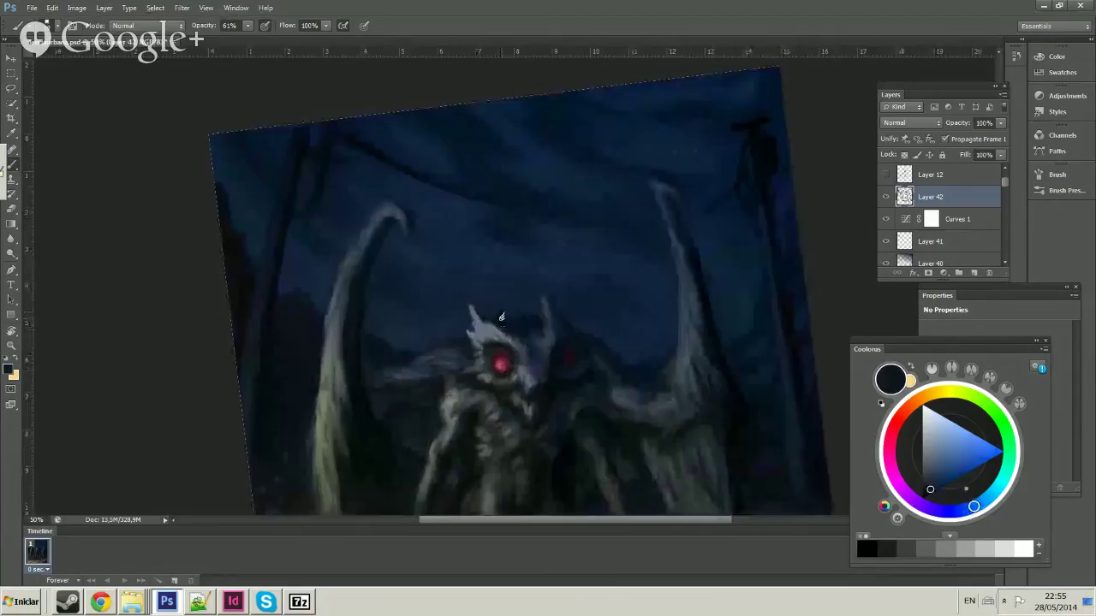
right_click(503, 257)
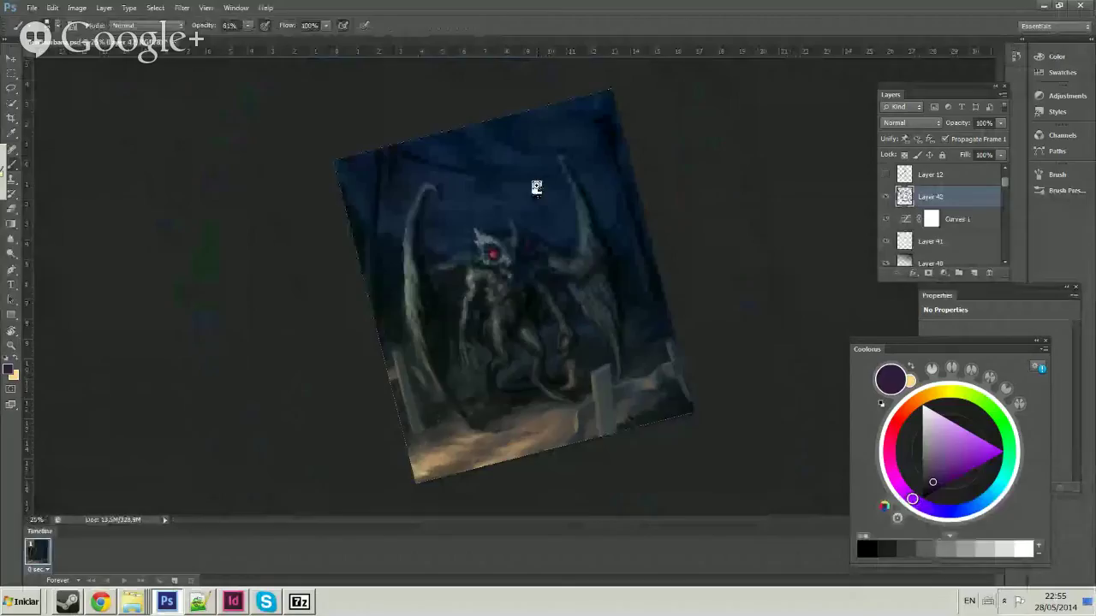
Rotate the canvas view through several tilts and zoom in on the mothman creature.
drag(533, 181, 568, 166)
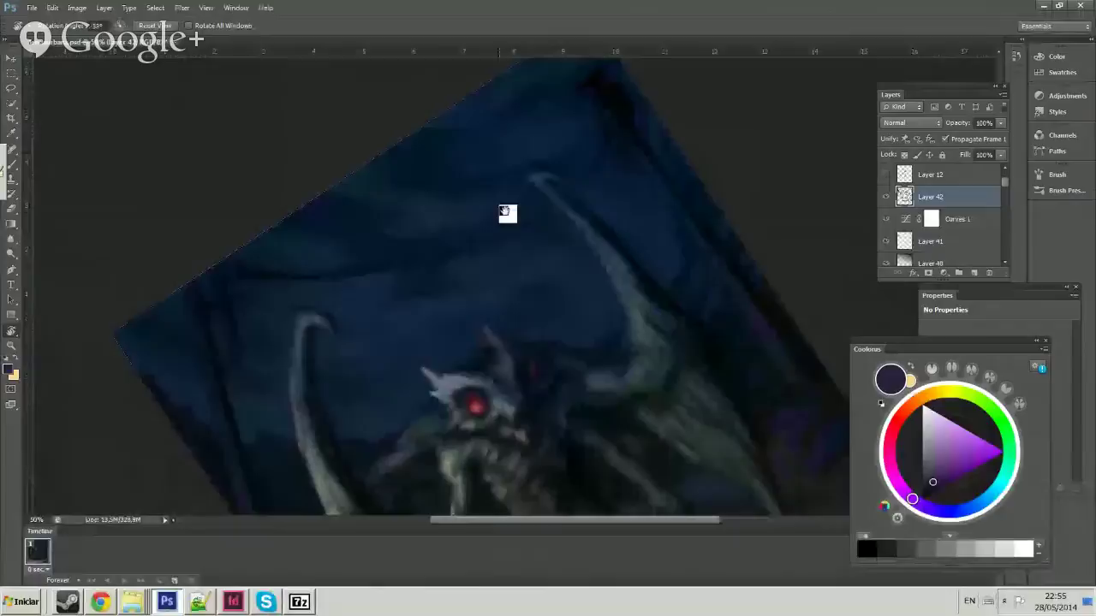
drag(507, 212, 511, 254)
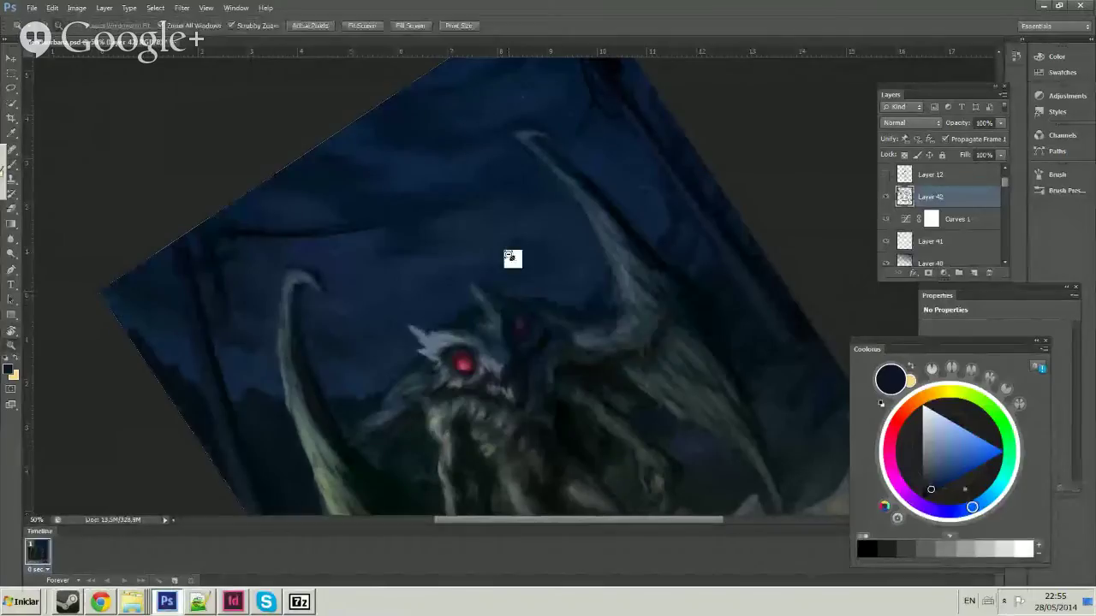
drag(513, 252, 499, 211)
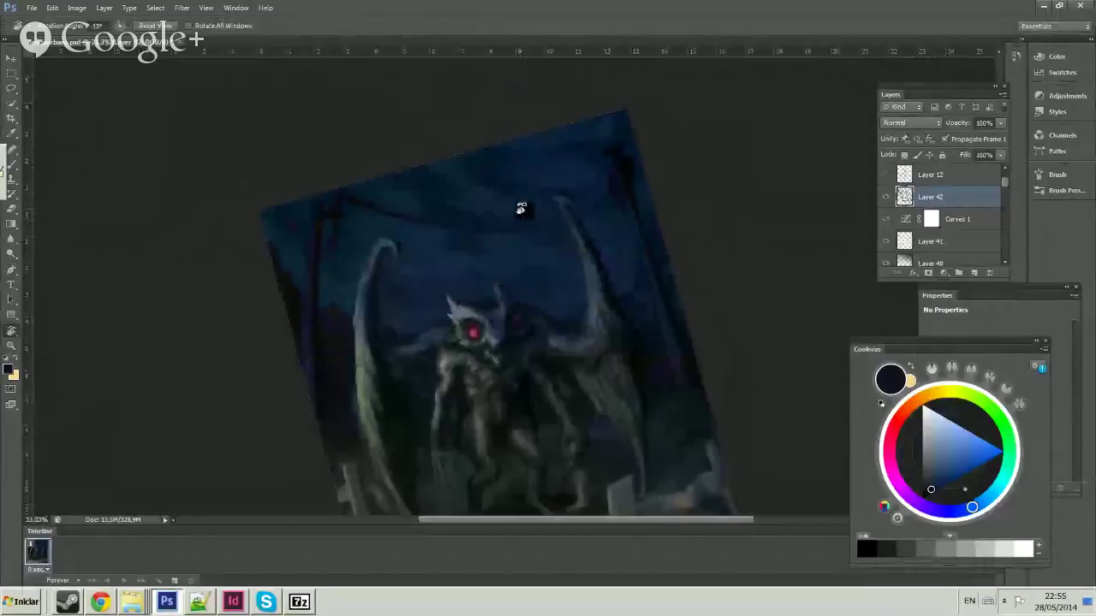
drag(521, 214, 550, 214)
key(ctrl+plus)
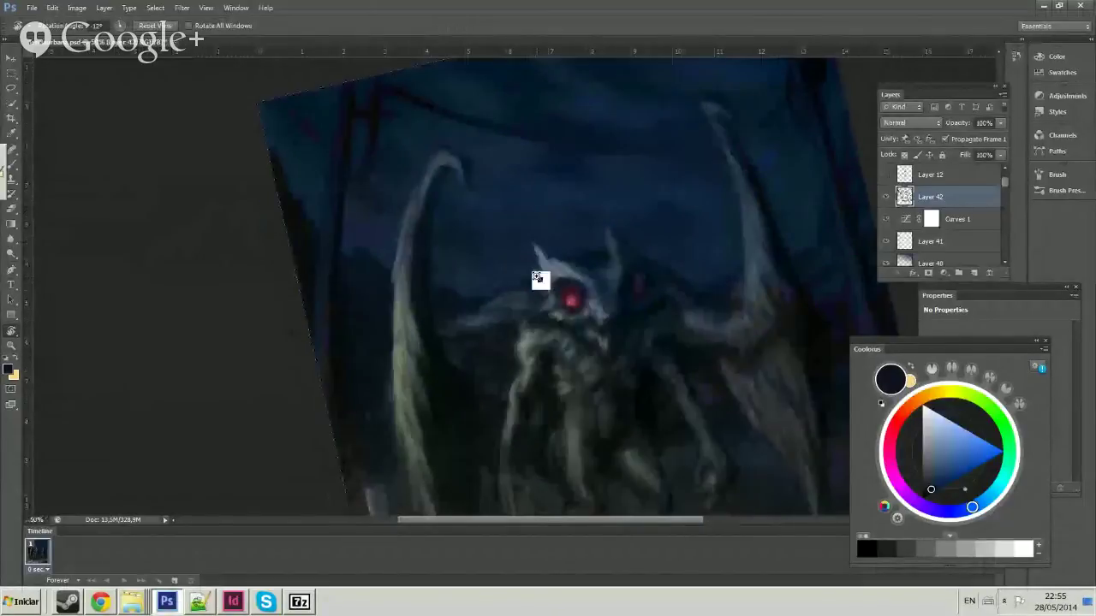
Sample a grey from the creature, then zoom out to 25% and reduce the canvas tilt.
key(ctrl+r)
key(b)
alt+click(495, 261)
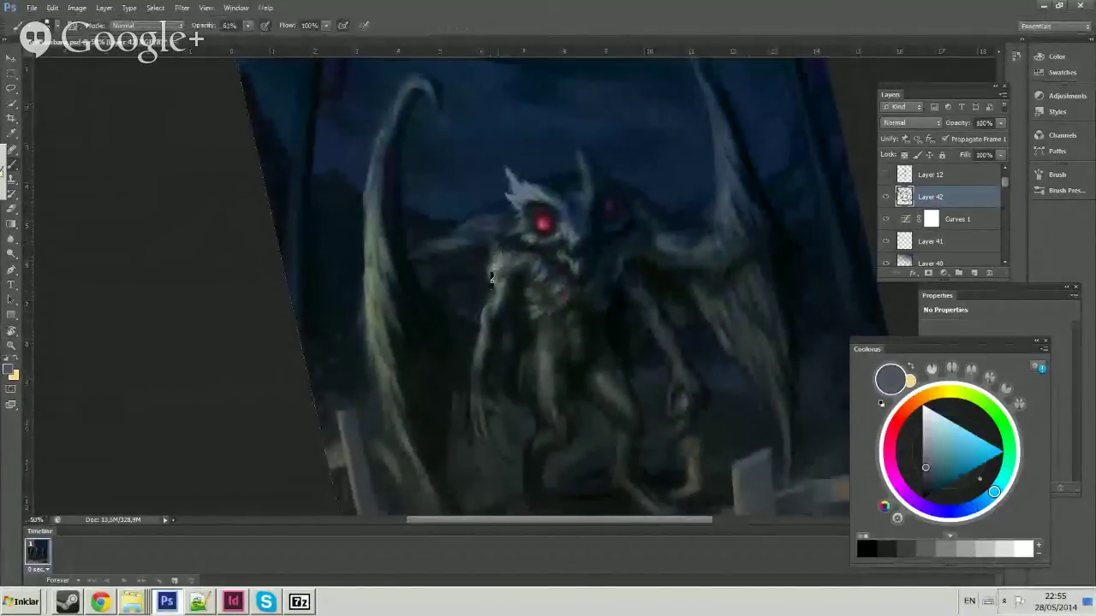
key(z)
alt+click(558, 165)
alt+click(558, 165)
key(r)
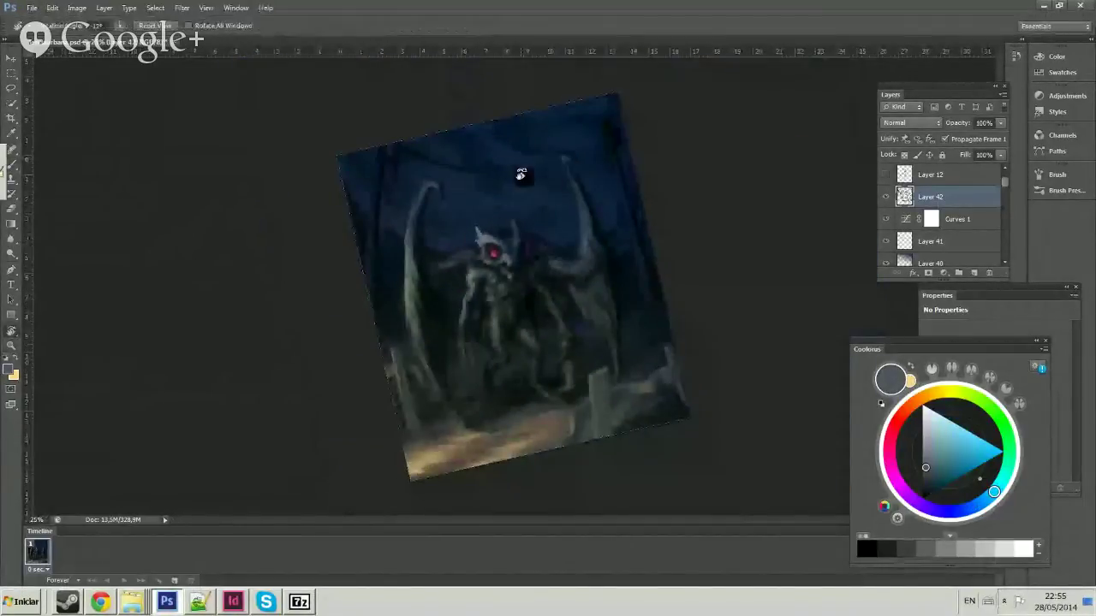
drag(558, 165, 520, 169)
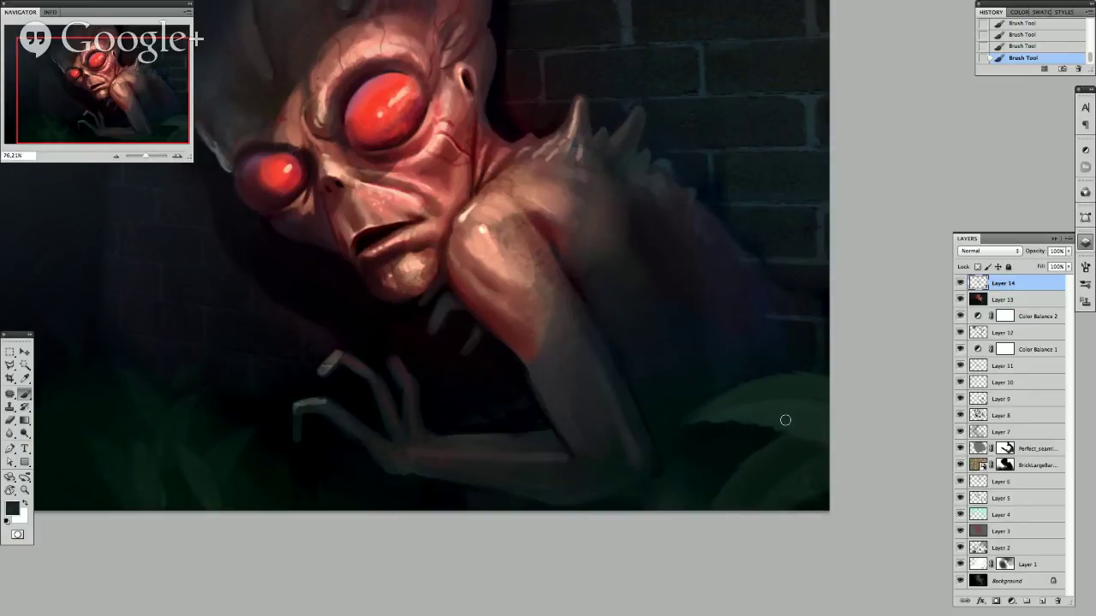
Paint faint greenish light strokes over the alien's dark shoulder.
key(ctrl+minus)
key(ctrl+minus)
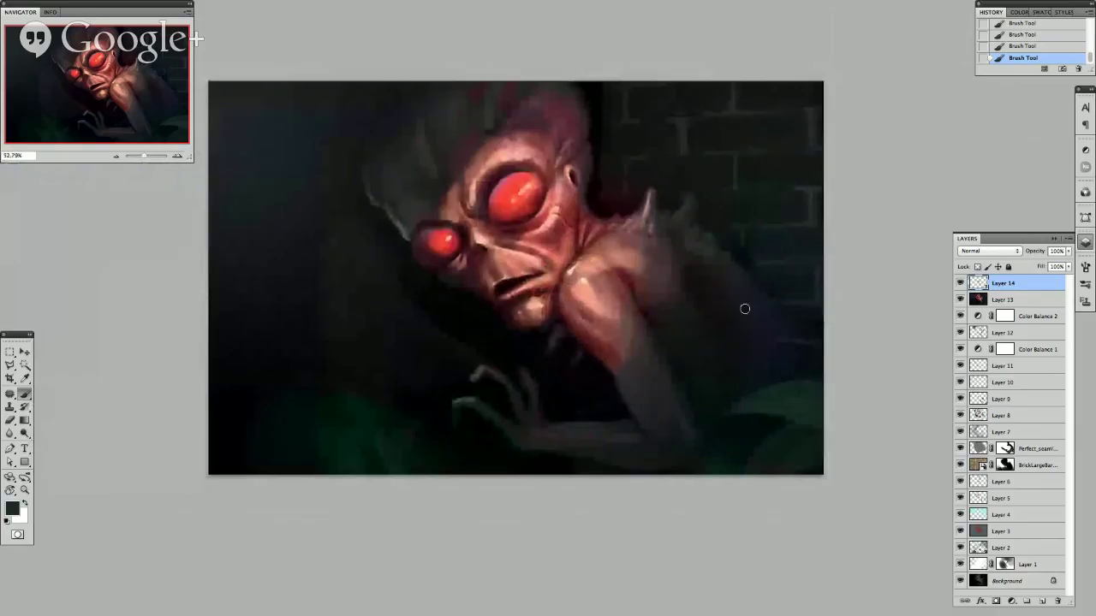
drag(754, 342, 797, 382)
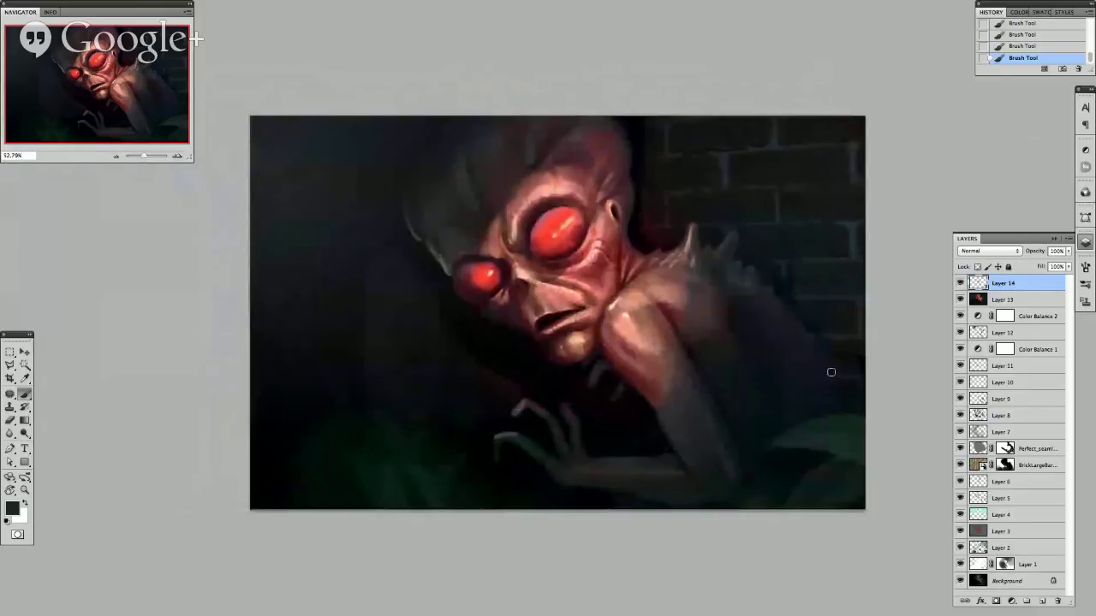
drag(822, 372, 795, 375)
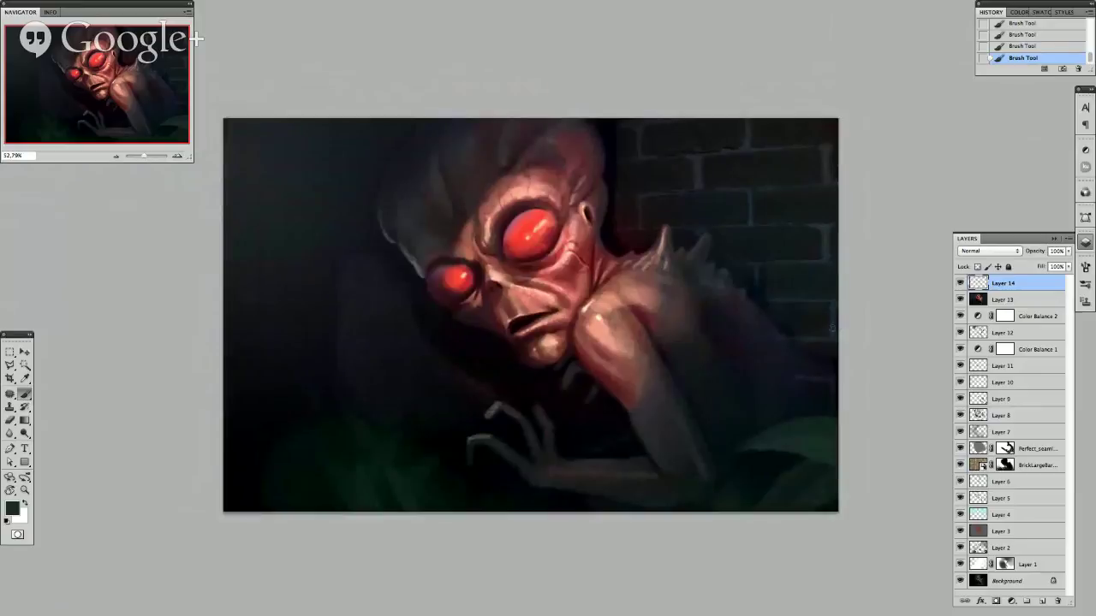
drag(786, 358, 832, 336)
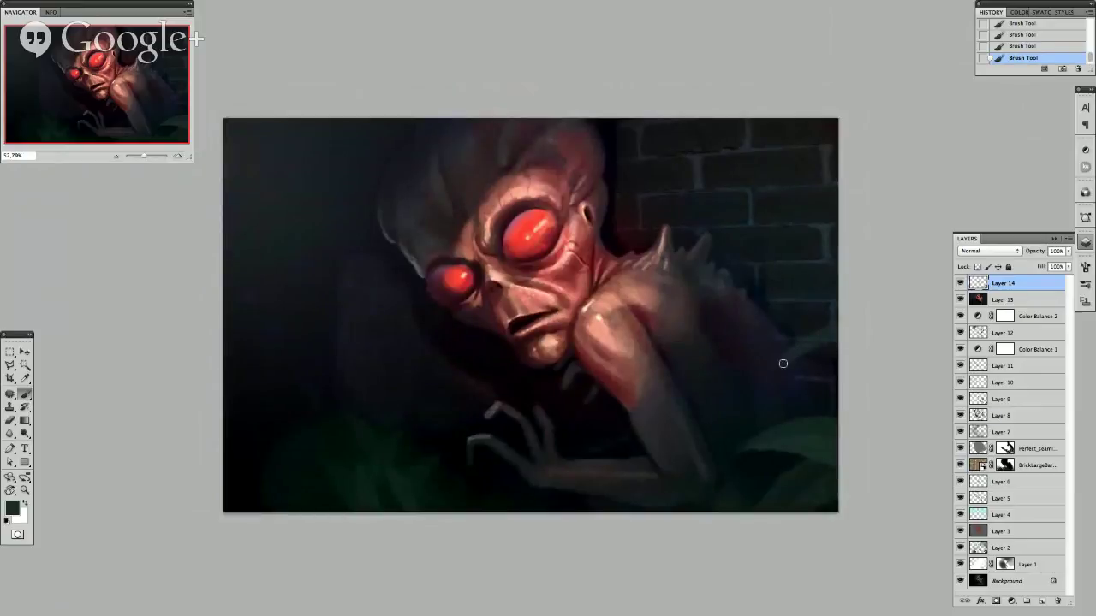
drag(782, 364, 835, 342)
mouse_move(775, 374)
mouse_down()
mouse_move(803, 360)
mouse_move(813, 389)
mouse_move(843, 373)
mouse_up()
Sample a darker colour and darken the edge of the green leaf.
alt+click(770, 379)
alt+click(831, 358)
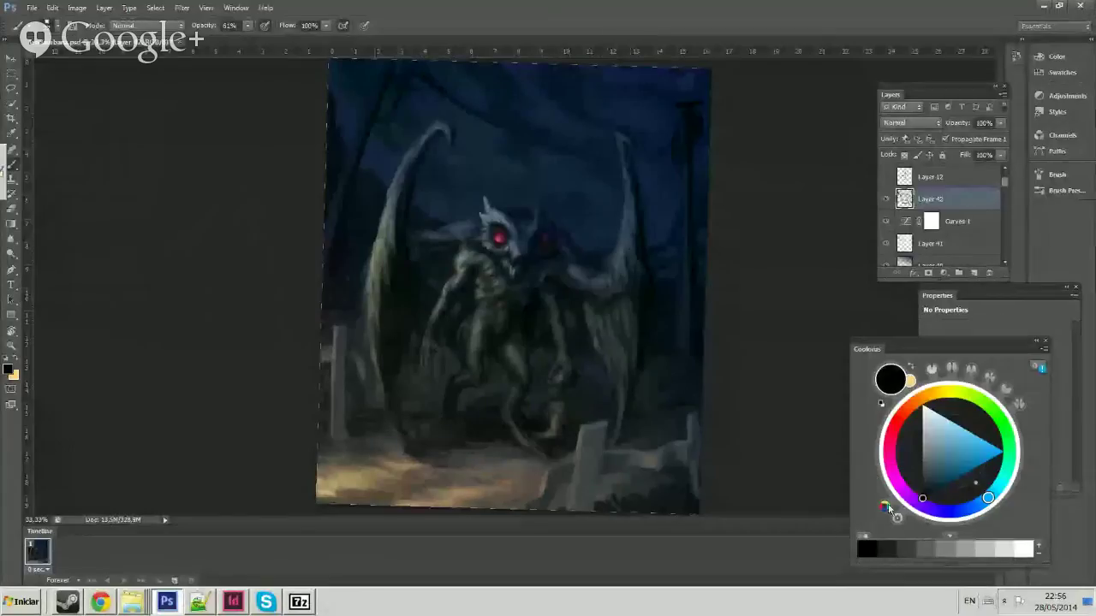
right_click(543, 416)
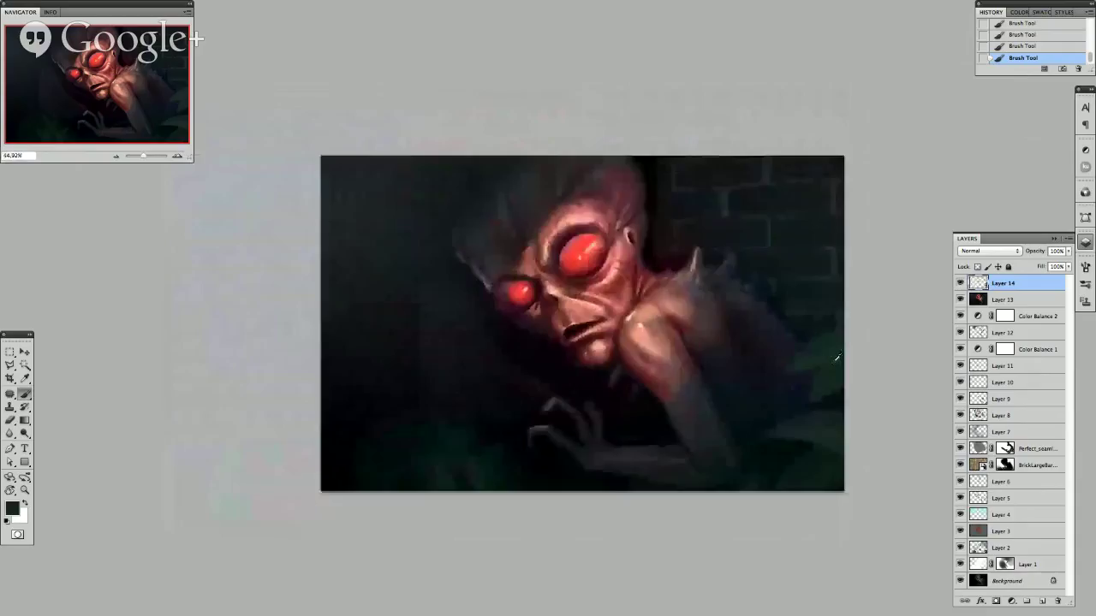
scroll(834, 372, down, 3)
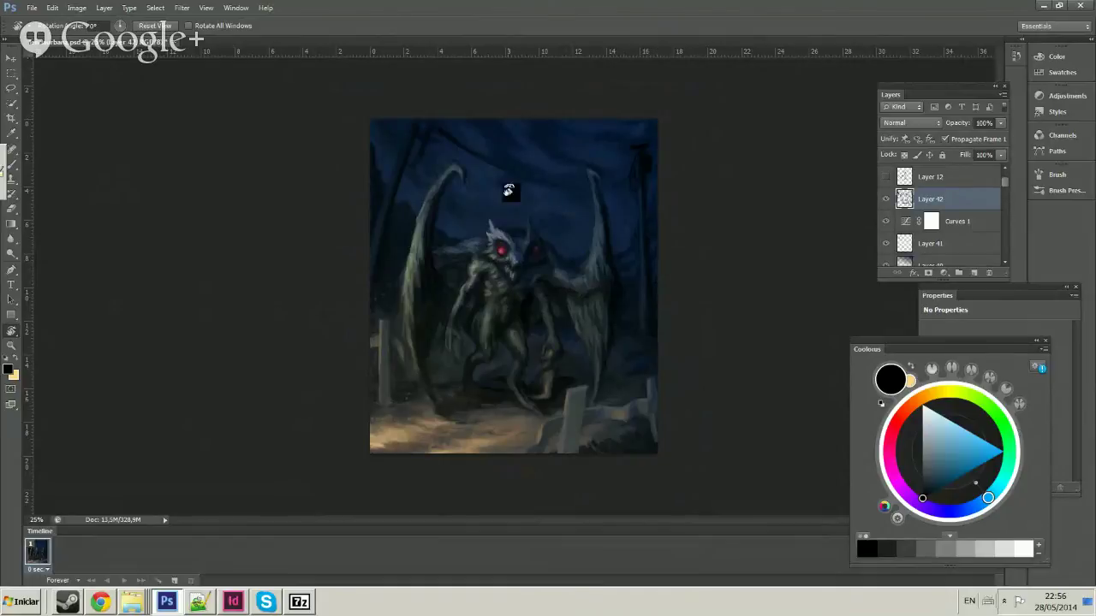
On the mothman painting, sample dark blue and paint a faint stroke over the lower-left foliage.
mouse_move(591, 183)
mouse_down()
mouse_move(557, 215)
mouse_move(508, 164)
mouse_up()
scroll(510, 167, up, 1)
key(b)
alt+click(509, 282)
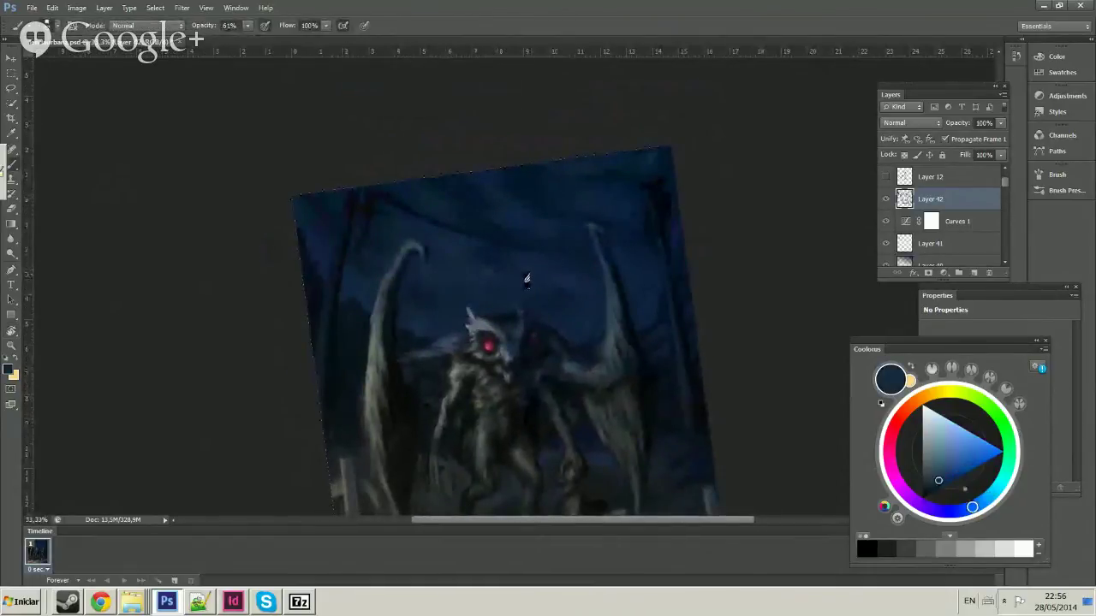
drag(553, 279, 540, 235)
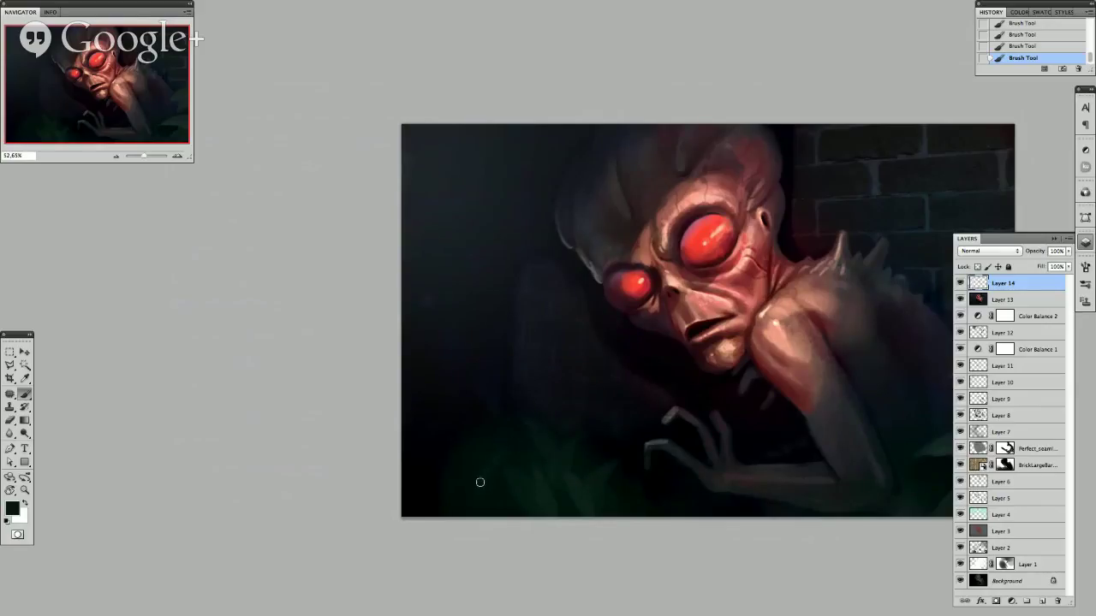
mouse_move(517, 436)
mouse_down()
mouse_move(527, 470)
mouse_move(479, 498)
mouse_move(506, 506)
mouse_up()
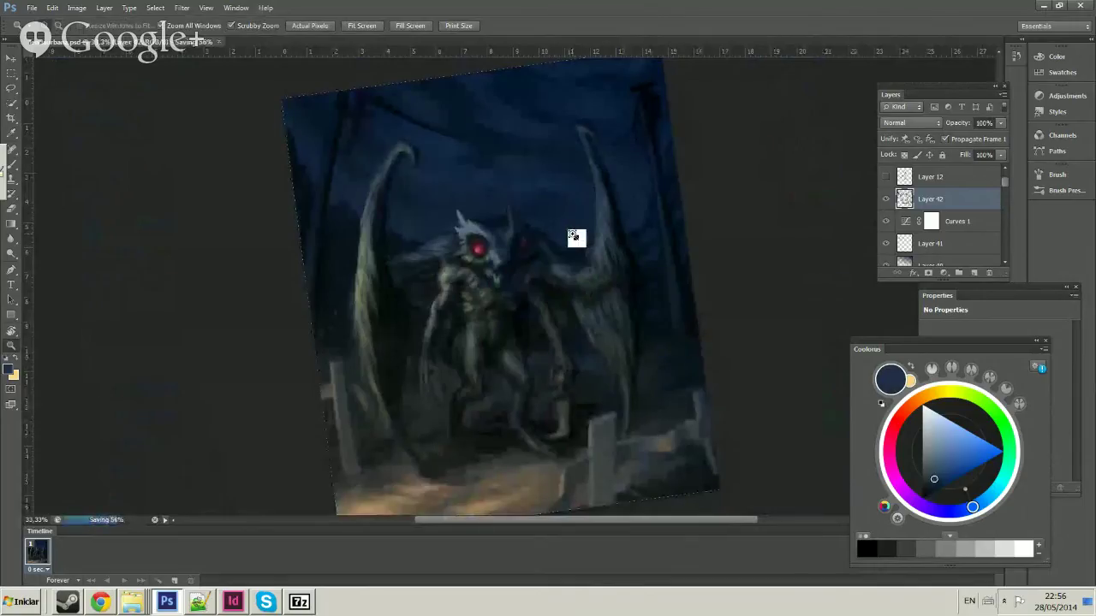
Reload the live stream page in Chrome, switching between it and Photoshop.
key(alt+Tab)
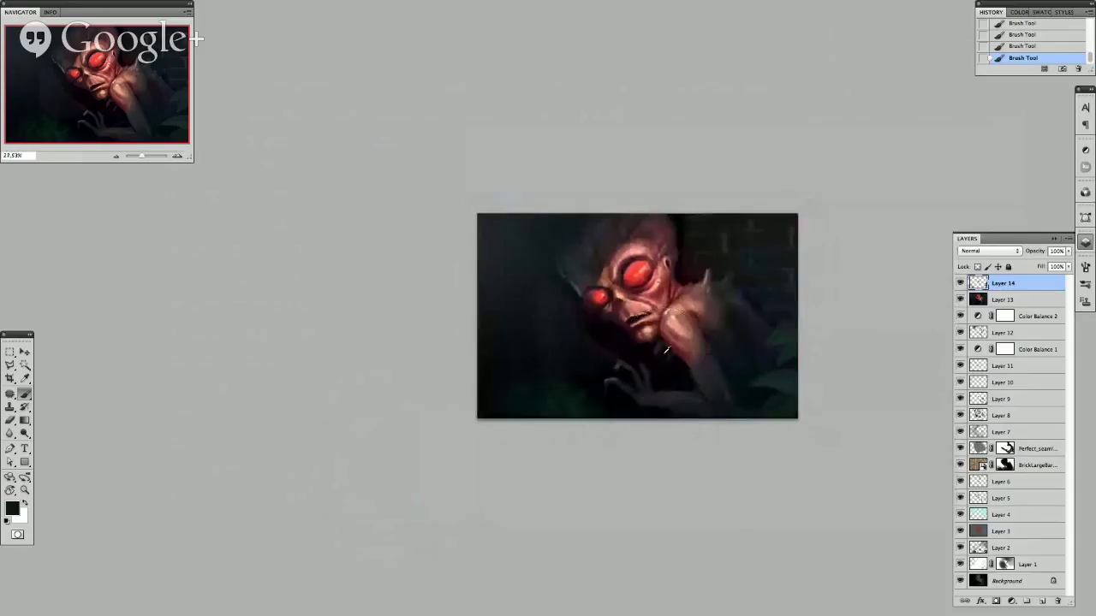
scroll(666, 350, down, 2)
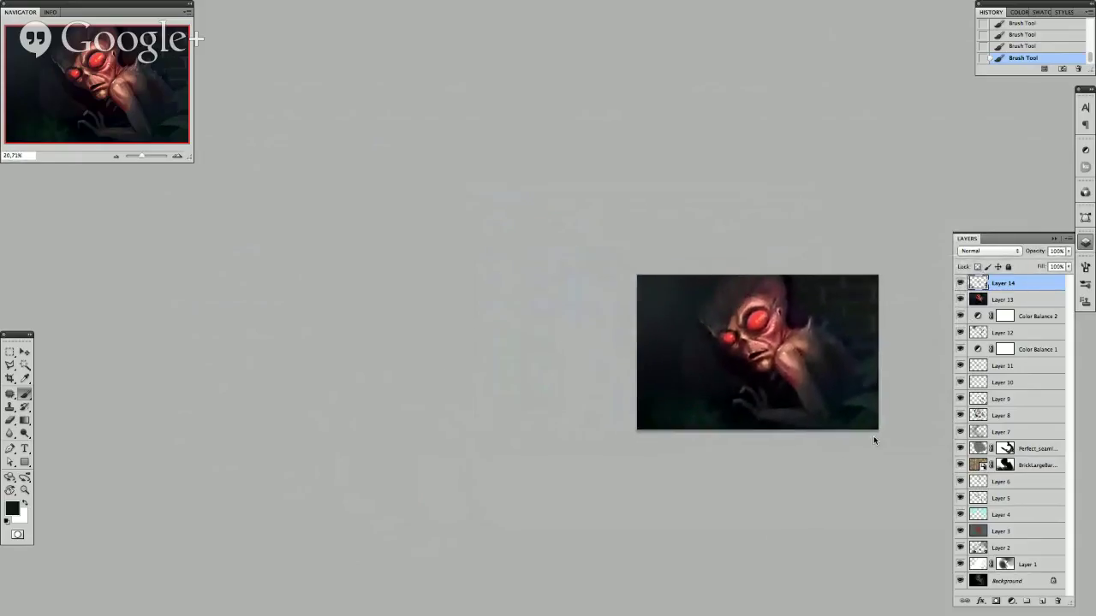
scroll(873, 439, up, 3)
key(alt+Tab)
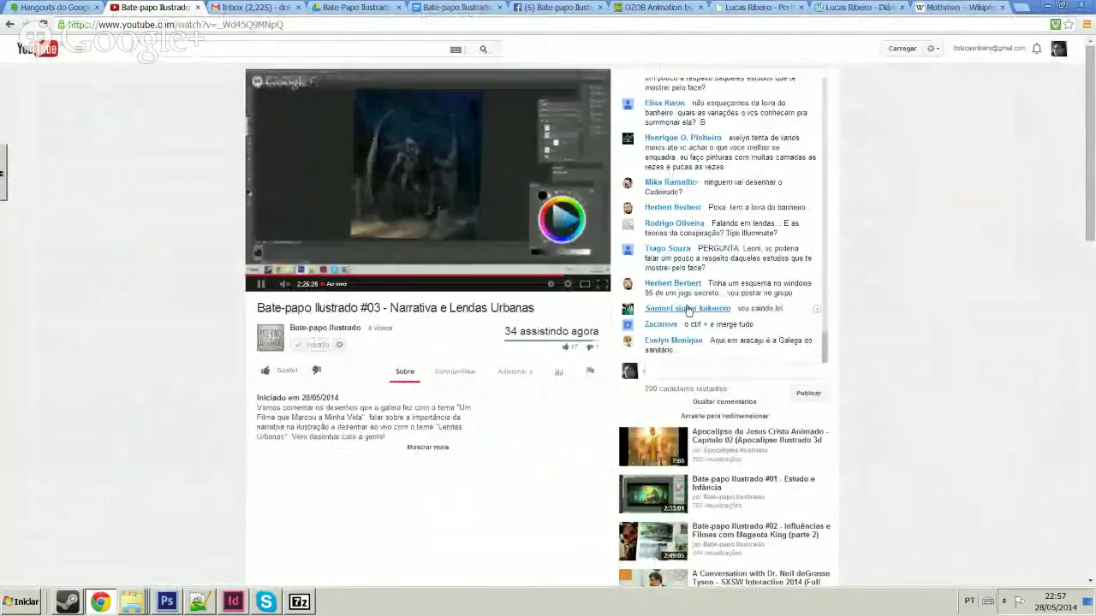
key(F5)
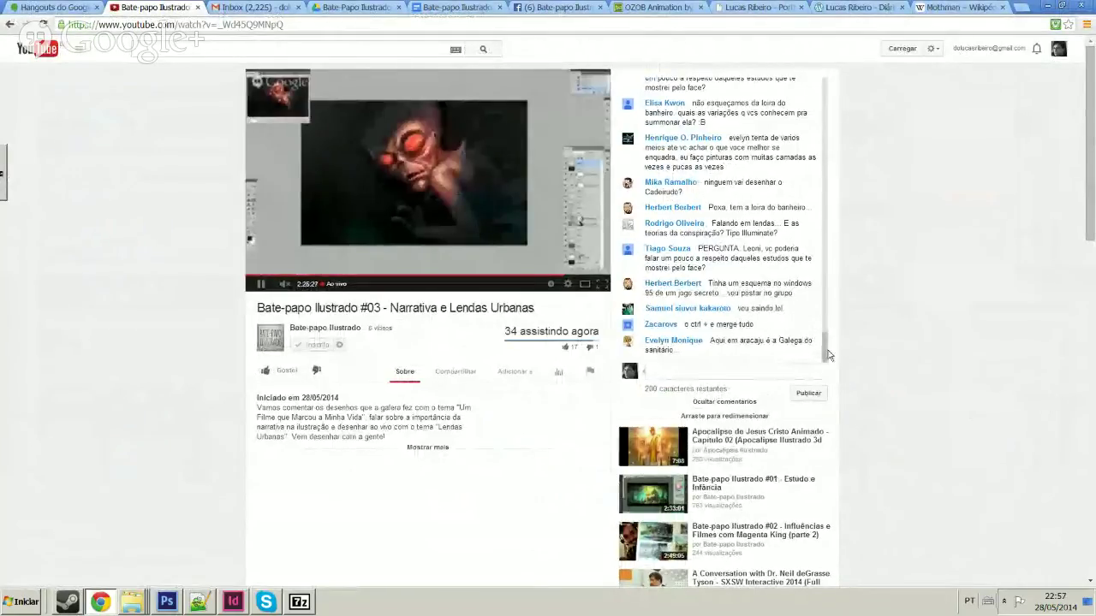
key(alt+Tab)
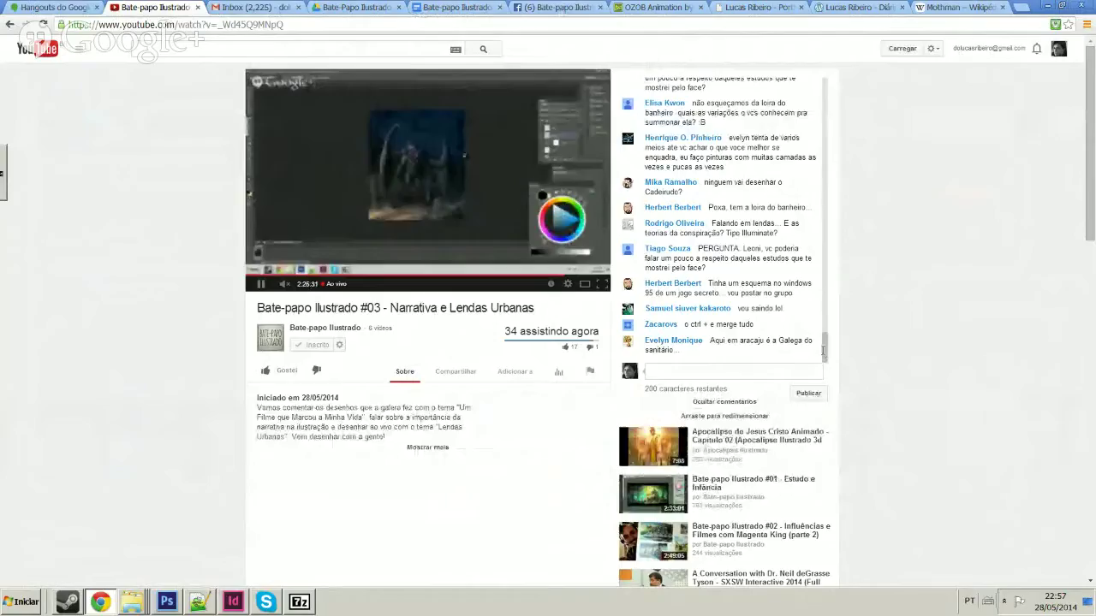
key(alt+Tab)
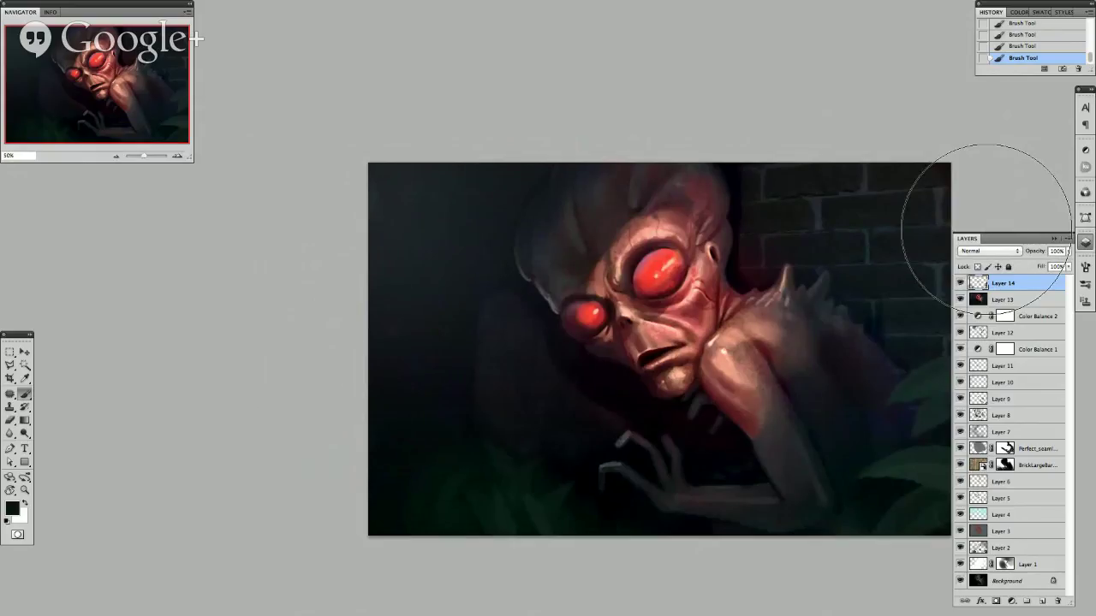
Sample the eye's bright red, then a dark maroon from its edge as the paint colour.
drag(709, 159, 602, 201)
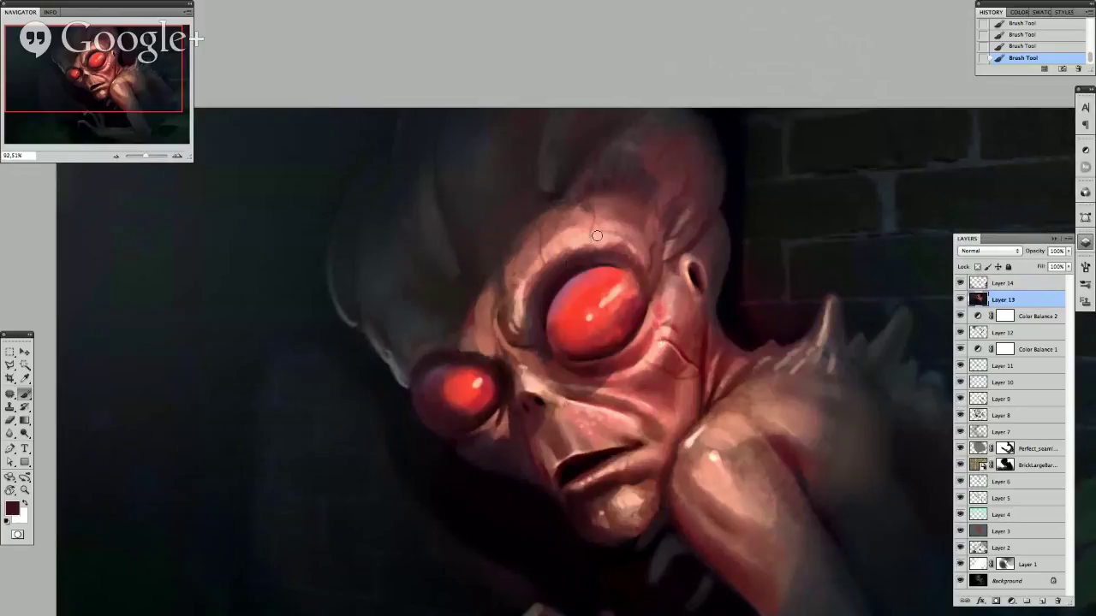
alt+click(593, 348)
alt+click(606, 344)
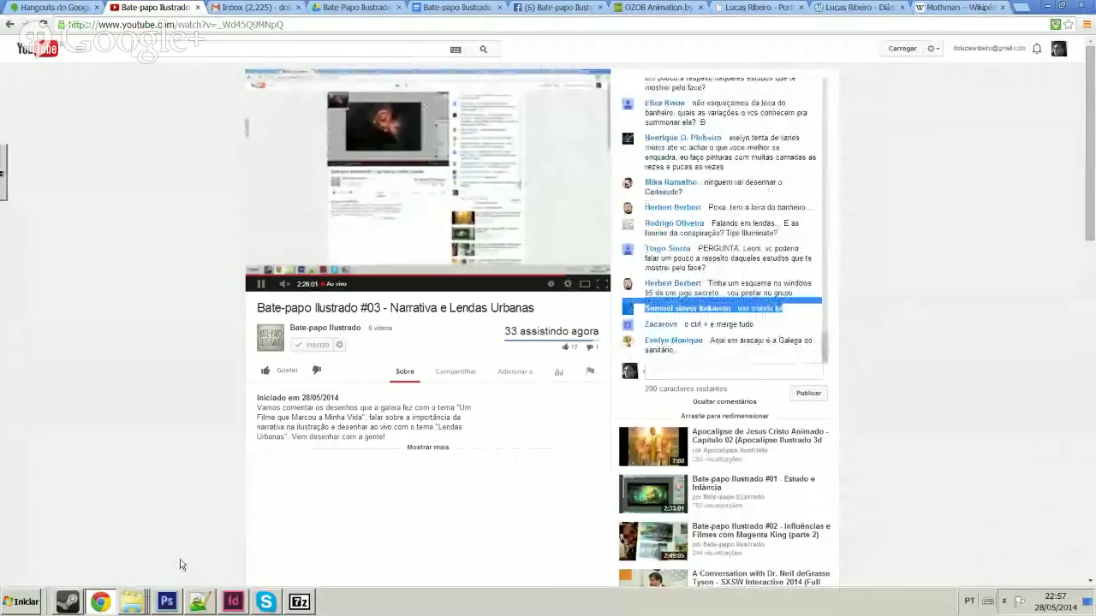
click(175, 603)
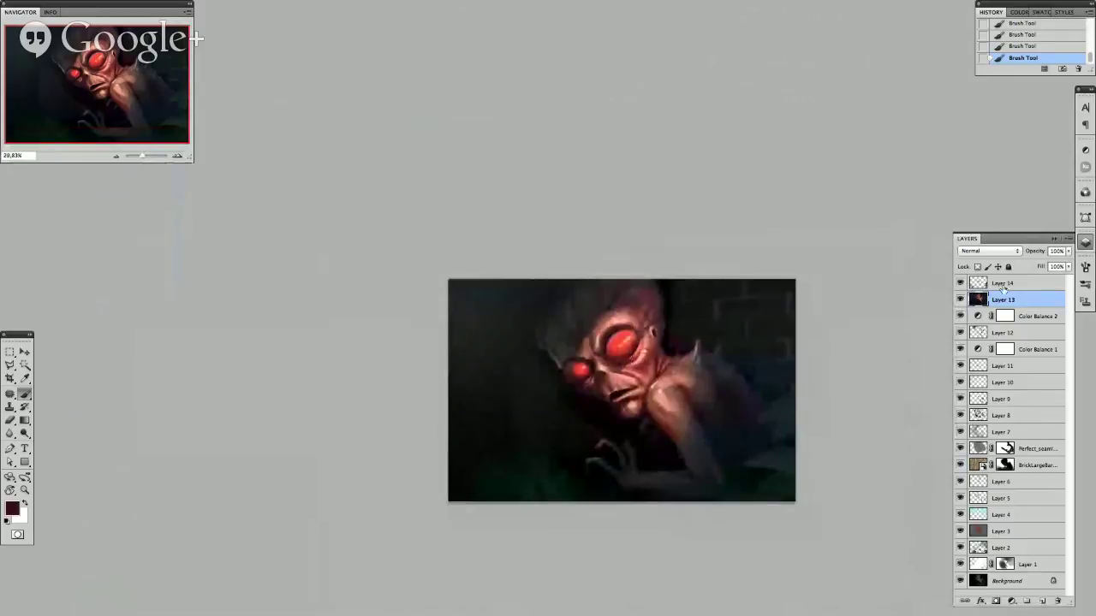
Make Layer 14 active and show Layer 4 to reveal the glow behind the creature.
click(992, 283)
key(ctrl+plus)
key(ctrl+plus)
key(ctrl+plus)
key(ctrl+minus)
key(ctrl+minus)
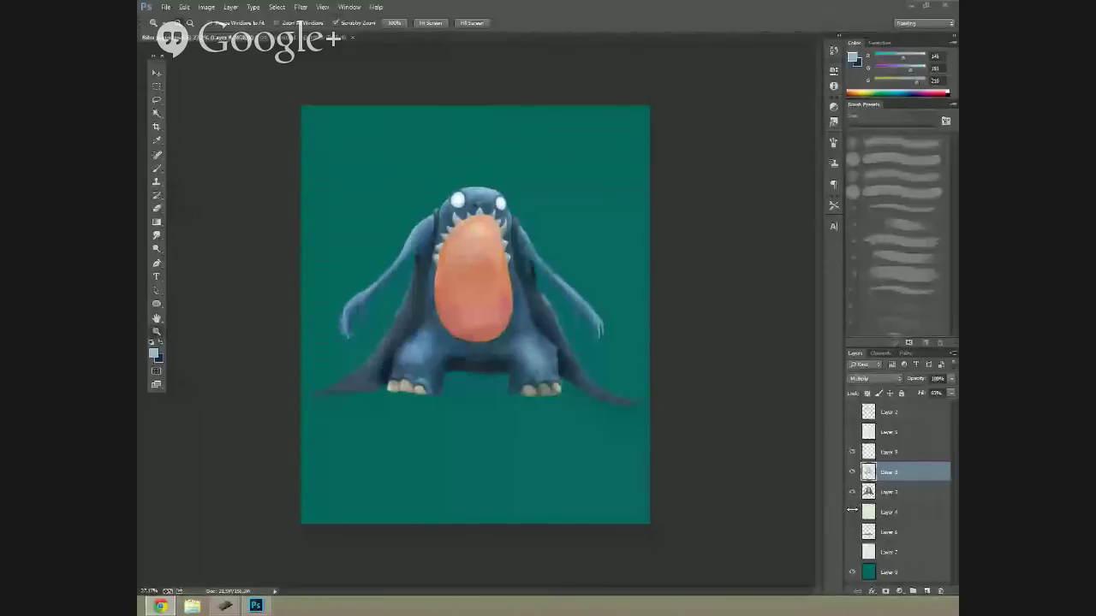
click(852, 512)
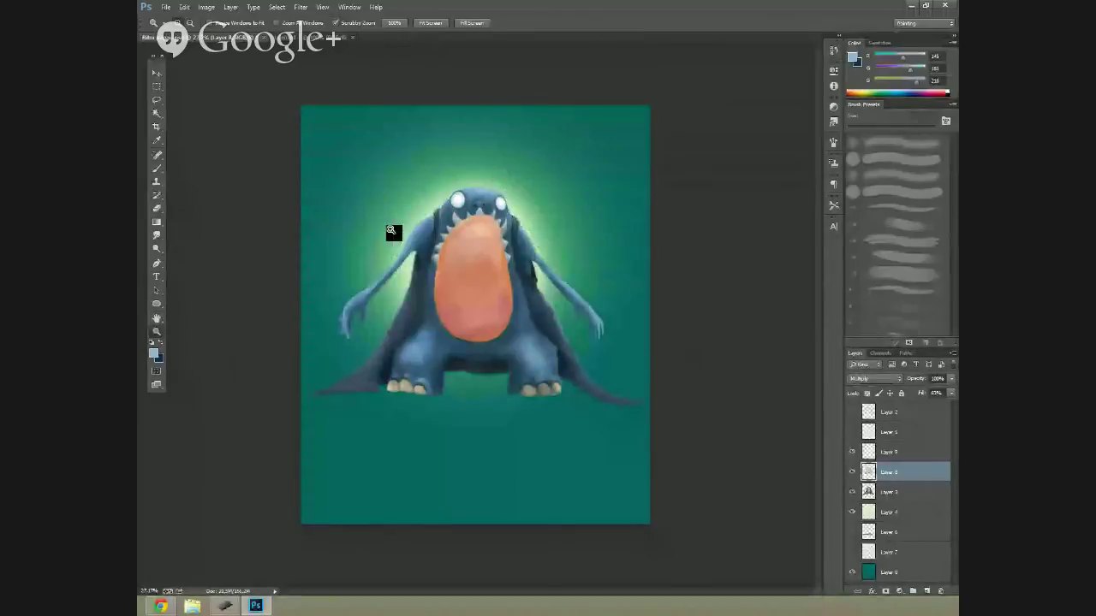
Zoom and pan over the blue monster's belly, tongue and body.
drag(493, 323, 516, 300)
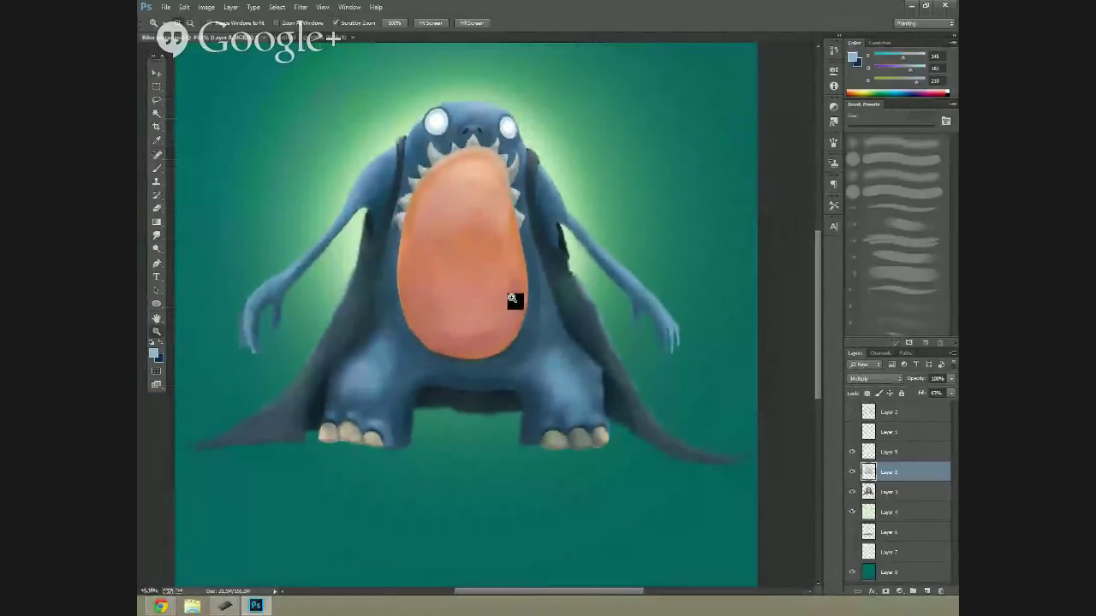
drag(511, 262, 536, 227)
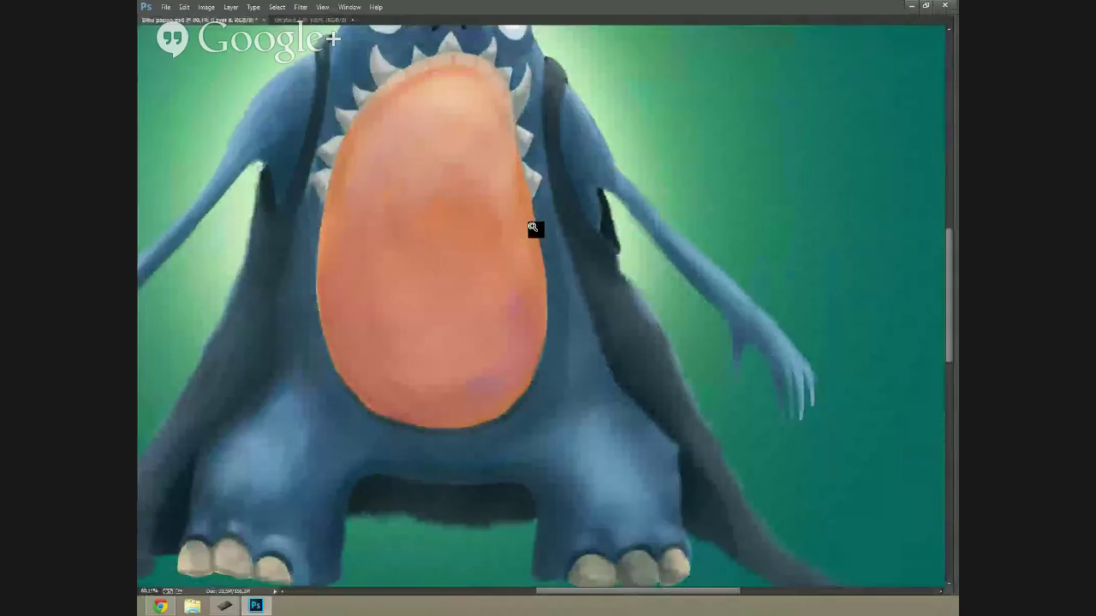
mouse_move(536, 228)
mouse_down()
mouse_move(594, 335)
mouse_move(526, 281)
mouse_up()
drag(496, 232, 565, 297)
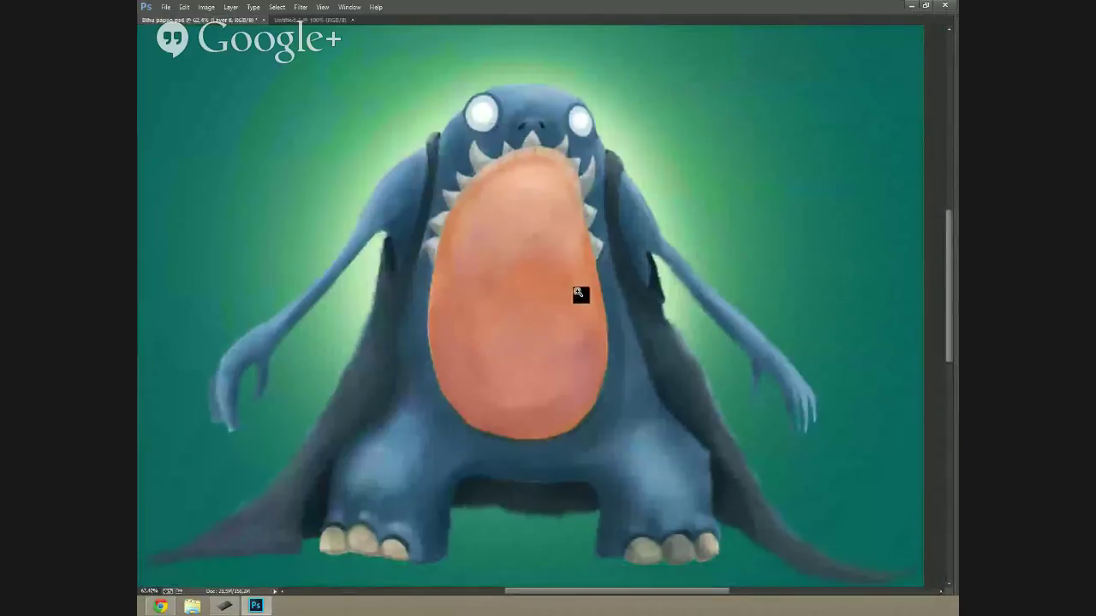
drag(560, 163, 564, 281)
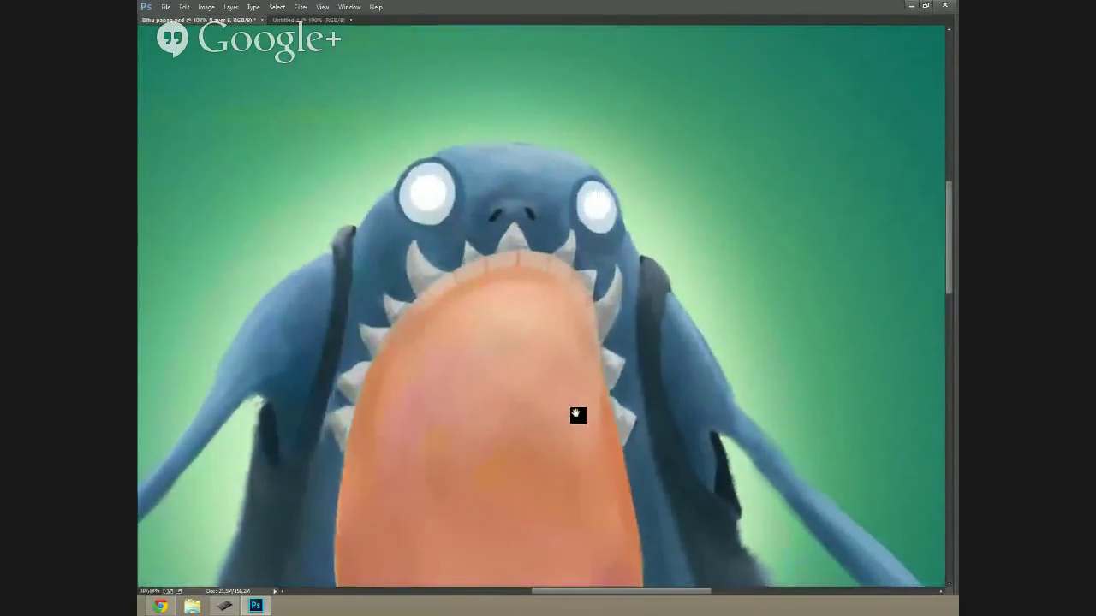
drag(578, 416, 603, 237)
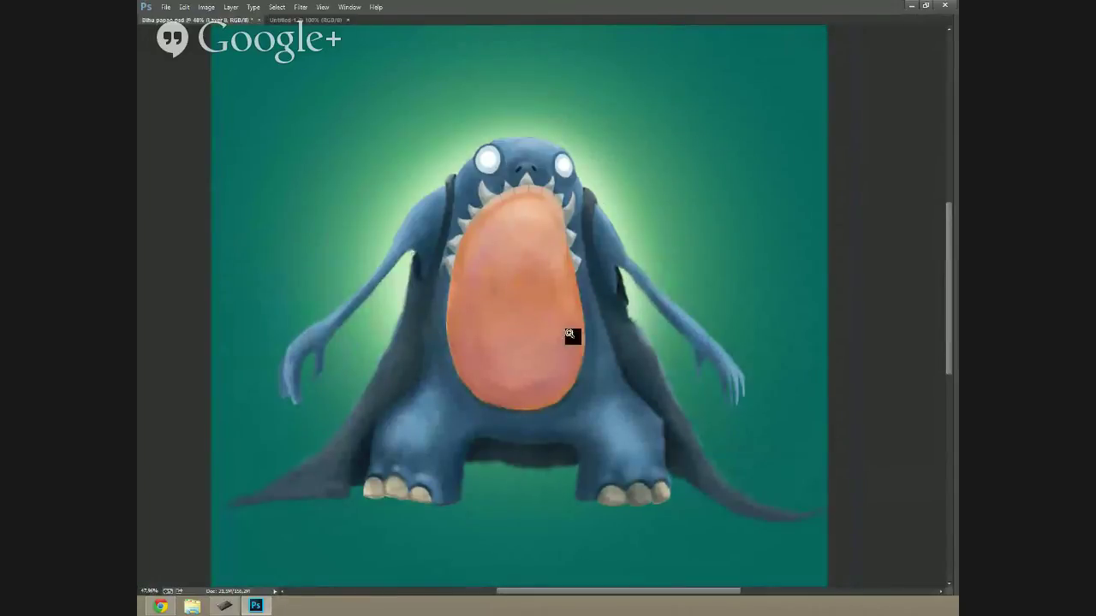
Zoom in closely on the creature's face and hands.
drag(457, 497, 616, 154)
drag(566, 268, 526, 379)
drag(518, 489, 523, 379)
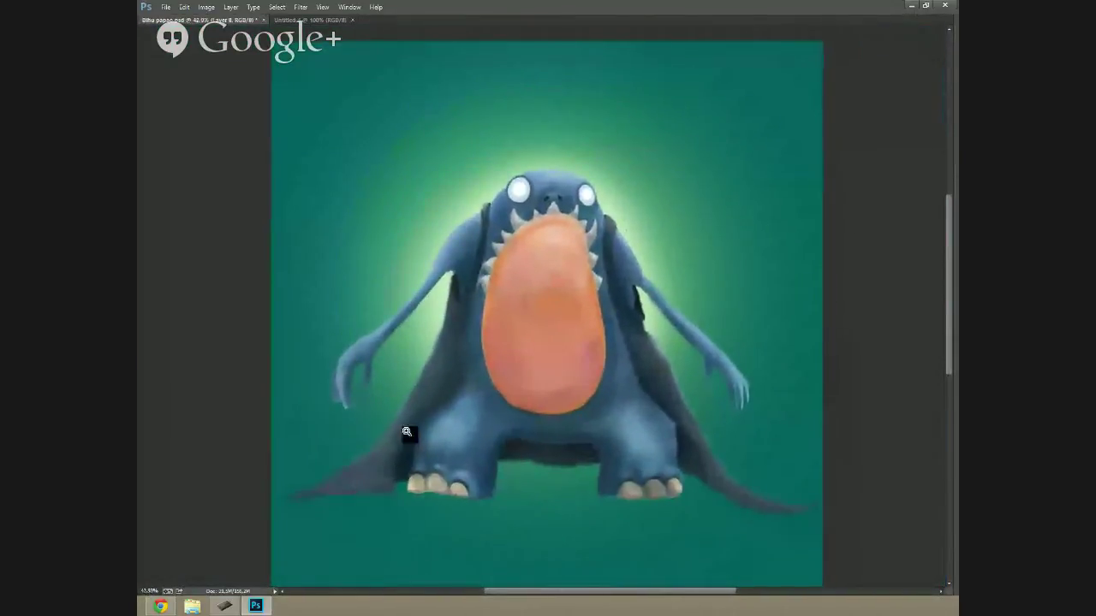
drag(345, 385, 736, 399)
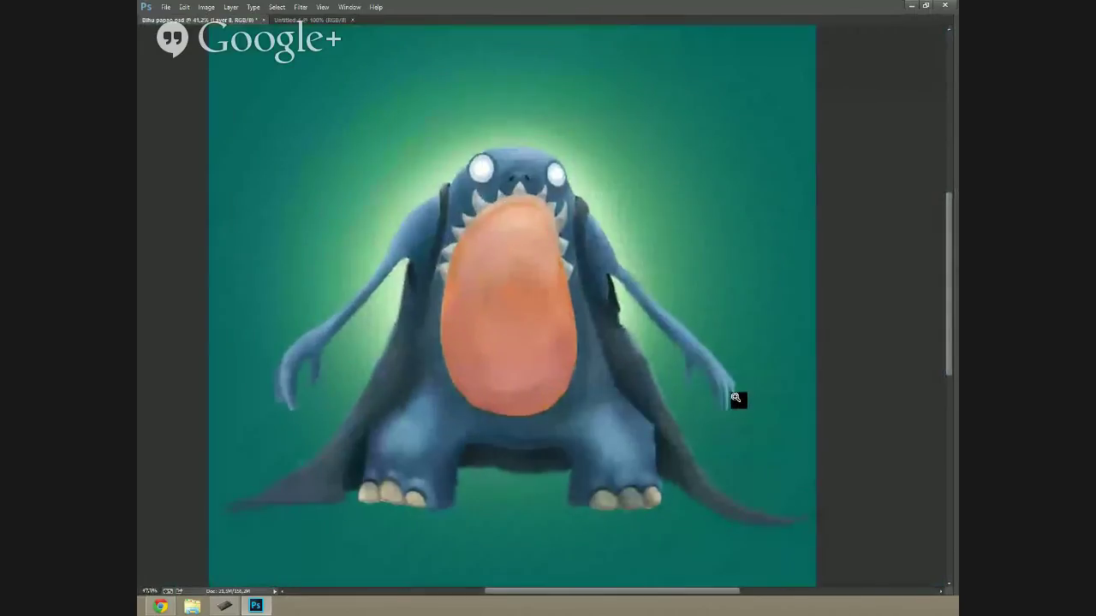
mouse_move(523, 314)
mouse_down()
mouse_move(550, 306)
mouse_move(535, 314)
mouse_up()
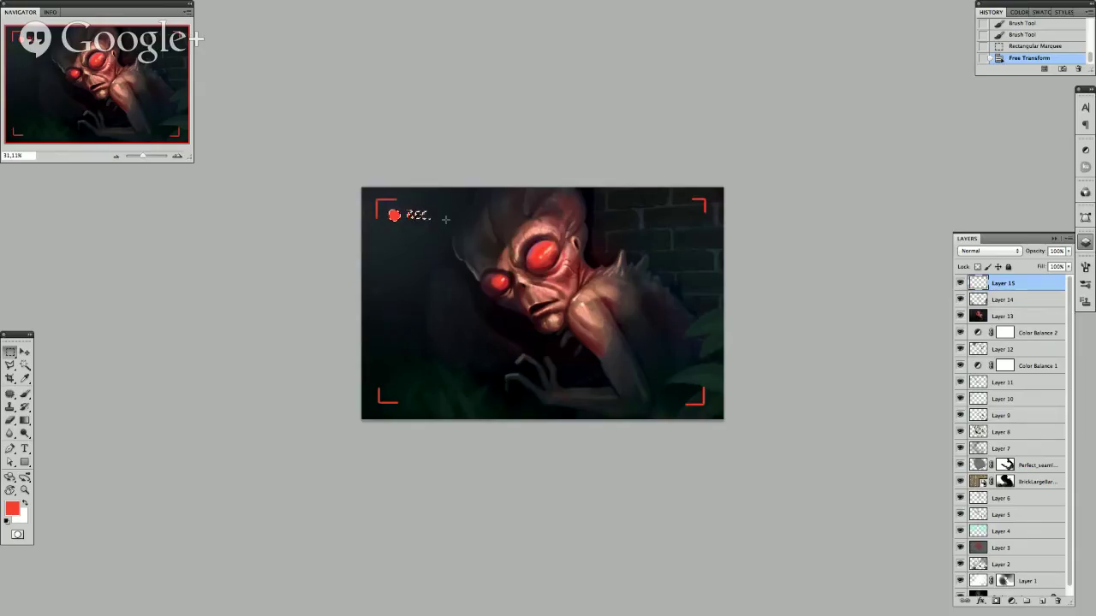
Deselect the REC text and toggle the layer to compare versions, keeping the clearer second head visible.
key(ctrl+d)
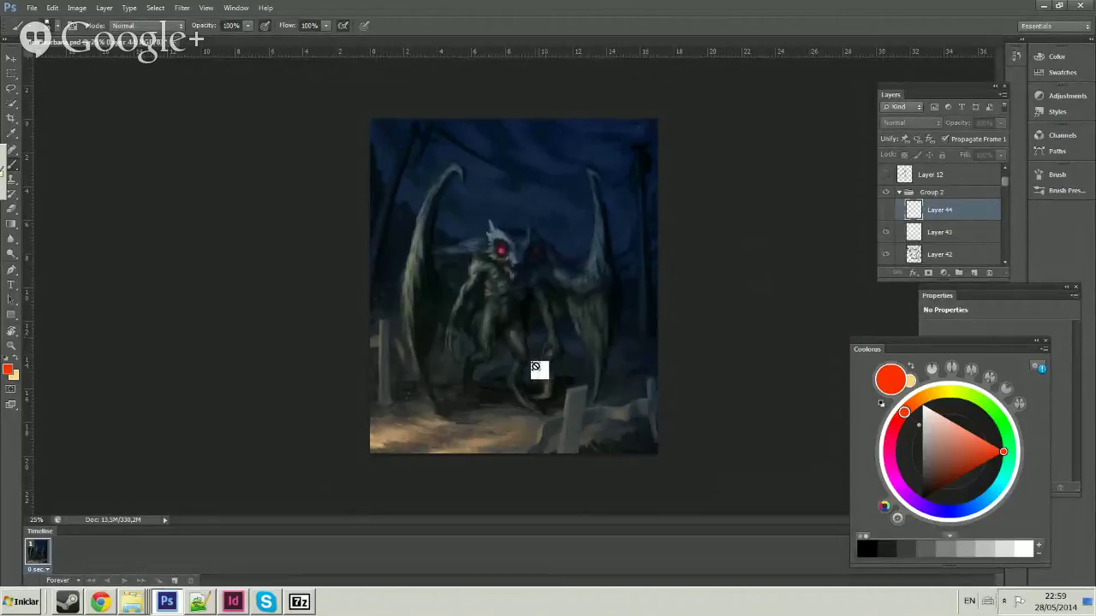
click(888, 198)
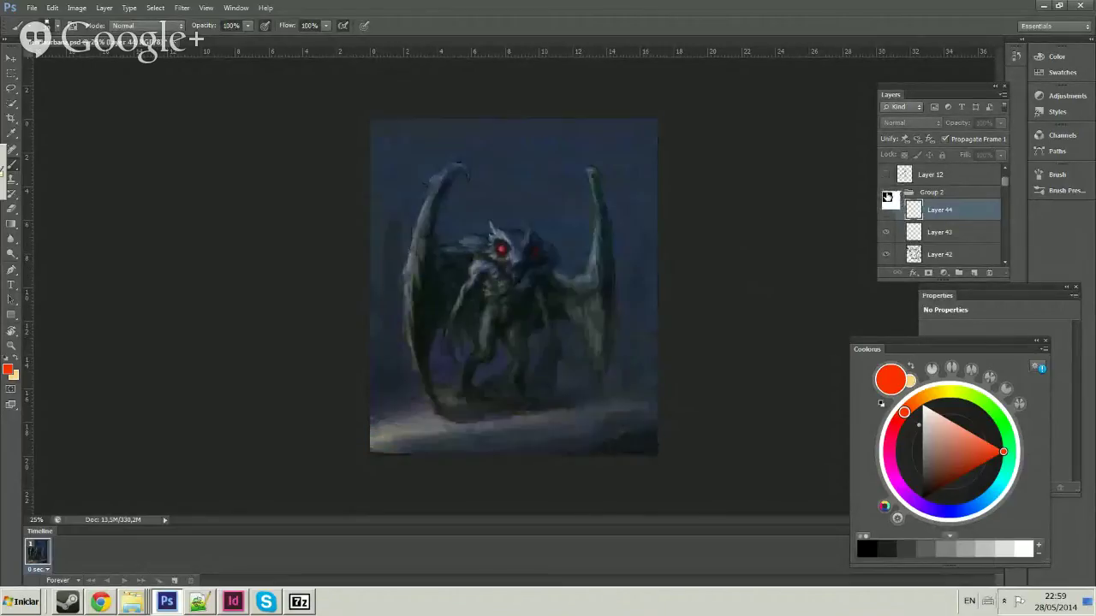
click(888, 198)
click(889, 198)
click(888, 197)
click(889, 200)
click(887, 201)
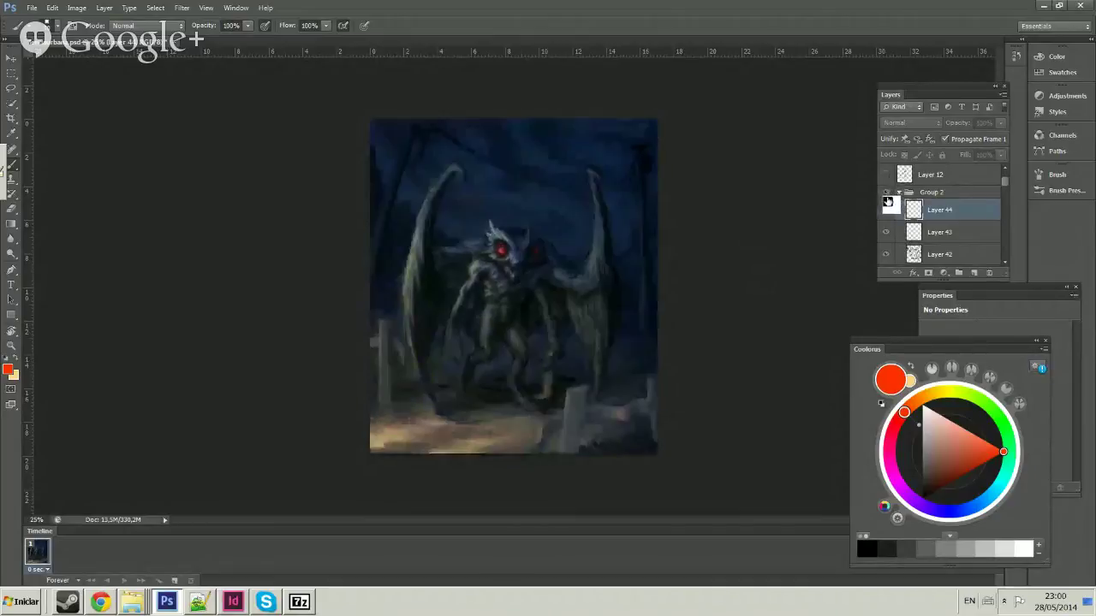
scroll(628, 282, up, 1)
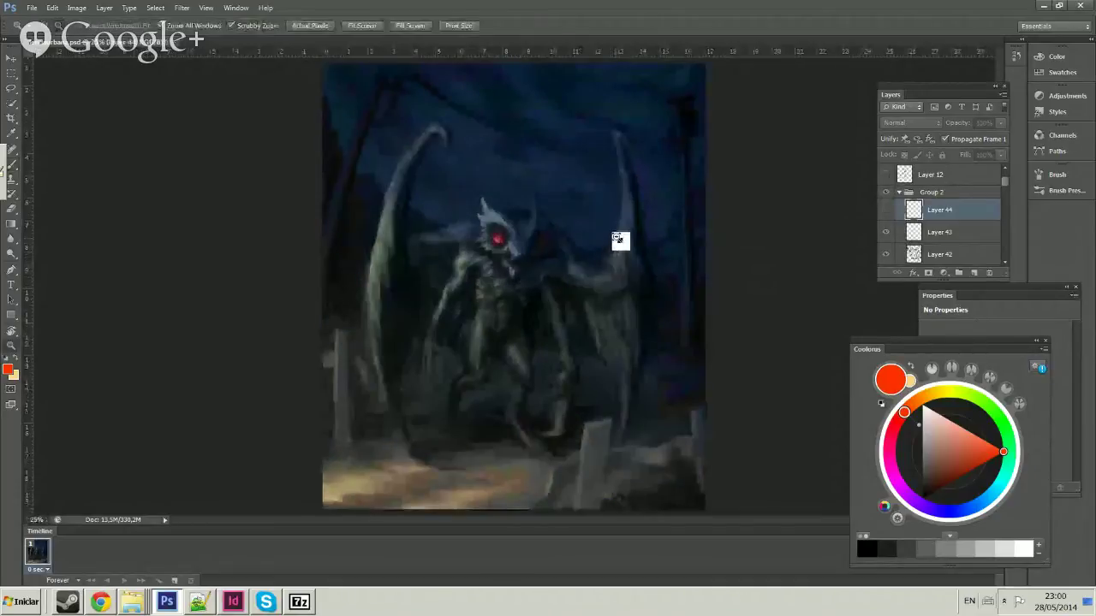
scroll(621, 239, down, 1)
scroll(627, 248, up, 1)
click(888, 197)
click(889, 196)
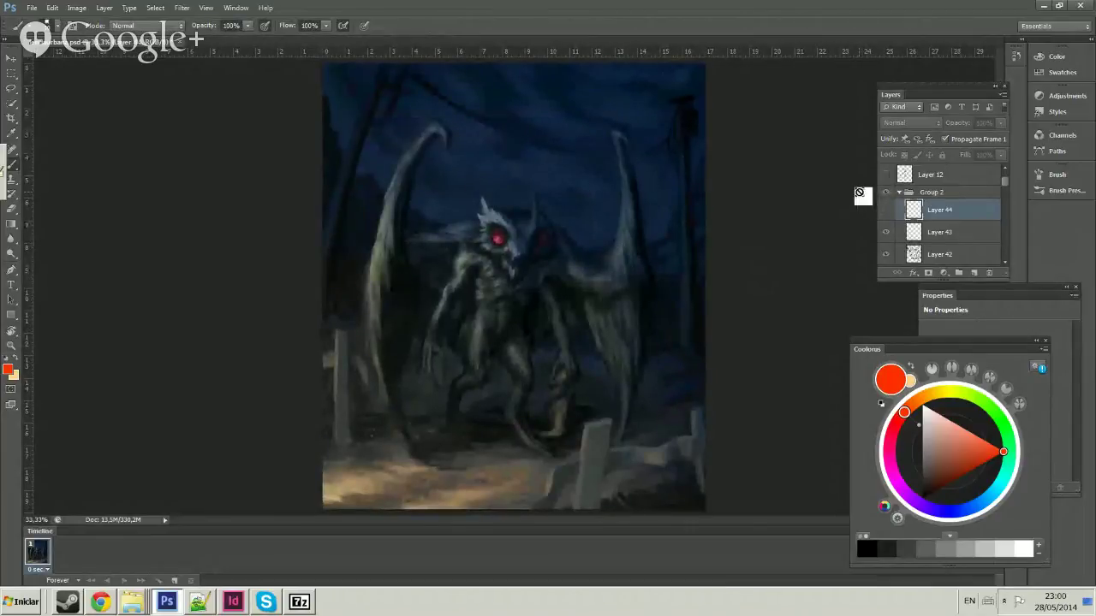
click(886, 193)
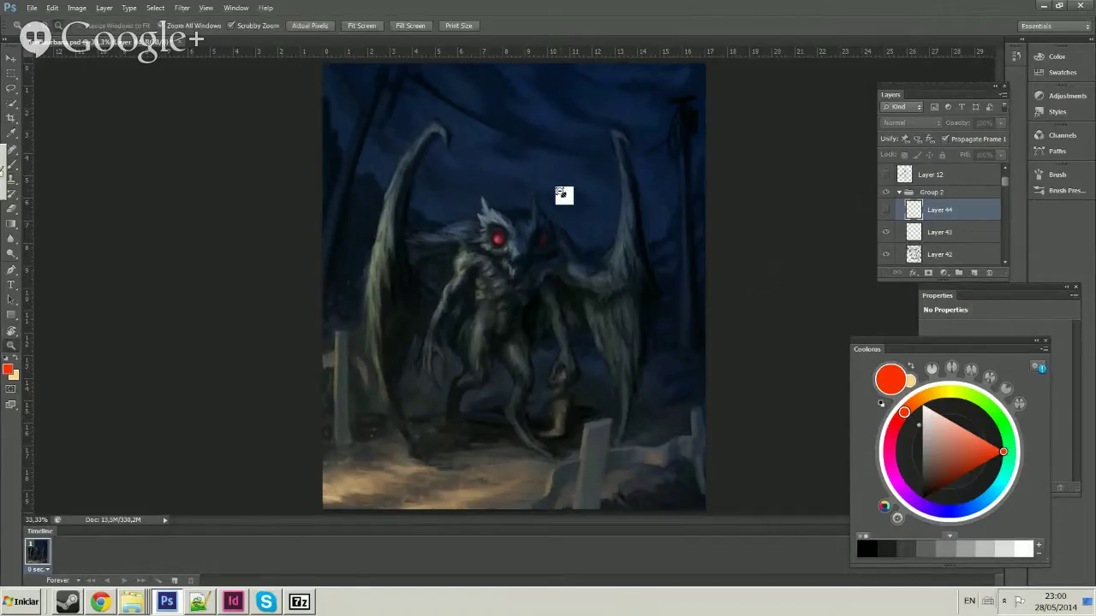
Zoom in and out a step at a time to review the whole painting.
key(ctrl+minus)
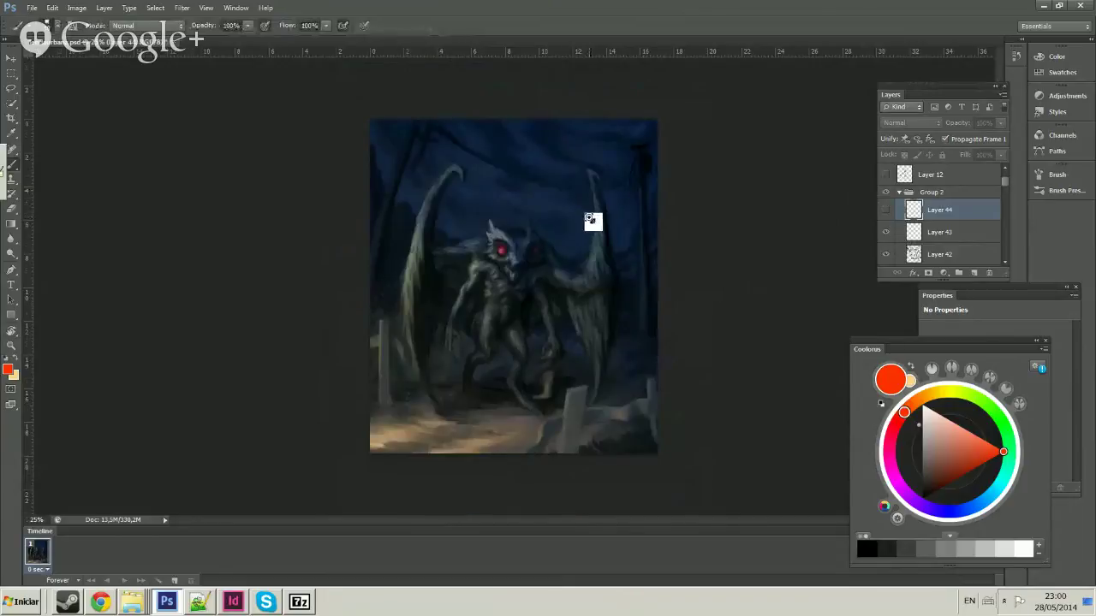
key(ctrl+plus)
key(z)
key(ctrl+minus)
key(b)
key(ctrl+plus)
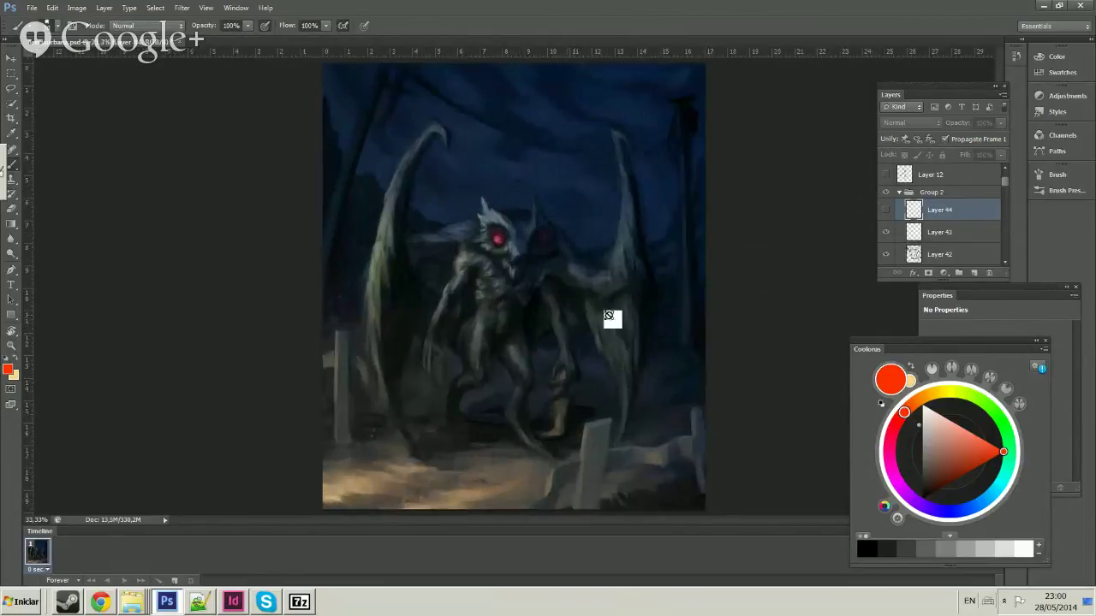
key(ctrl+minus)
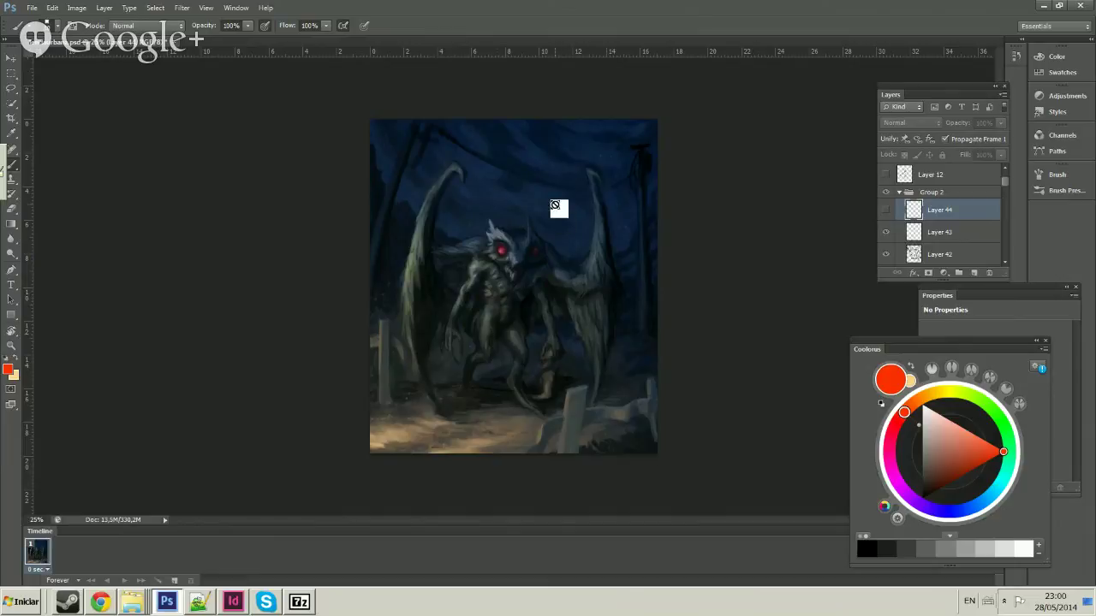
Rotate the canvas view counter-clockwise.
key(r)
drag(631, 176, 614, 197)
scroll(600, 162, up, 1)
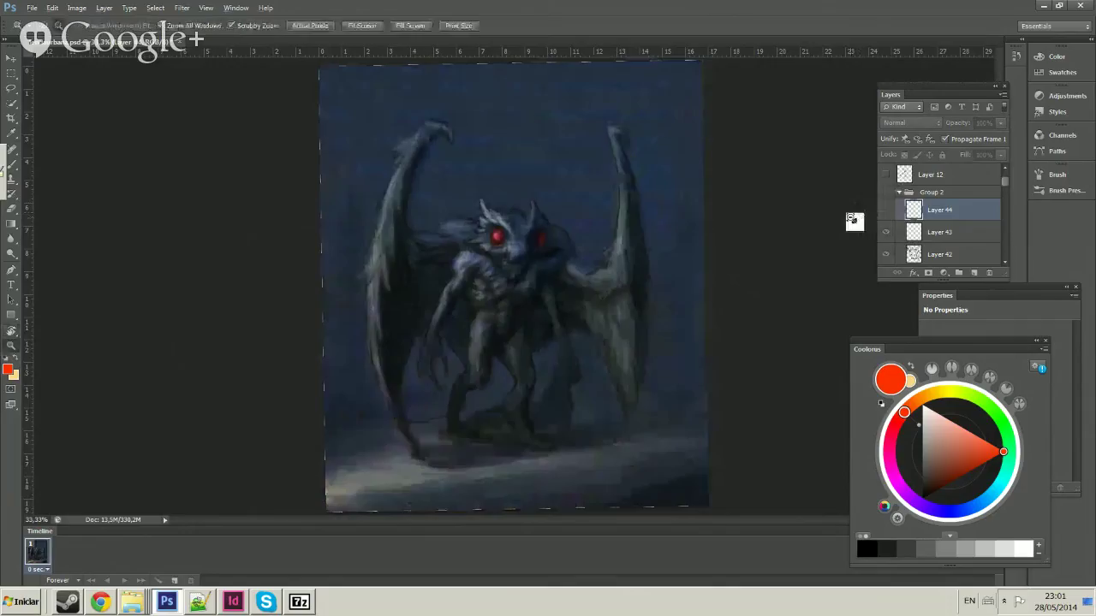
scroll(673, 220, down, 1)
scroll(611, 232, up, 1)
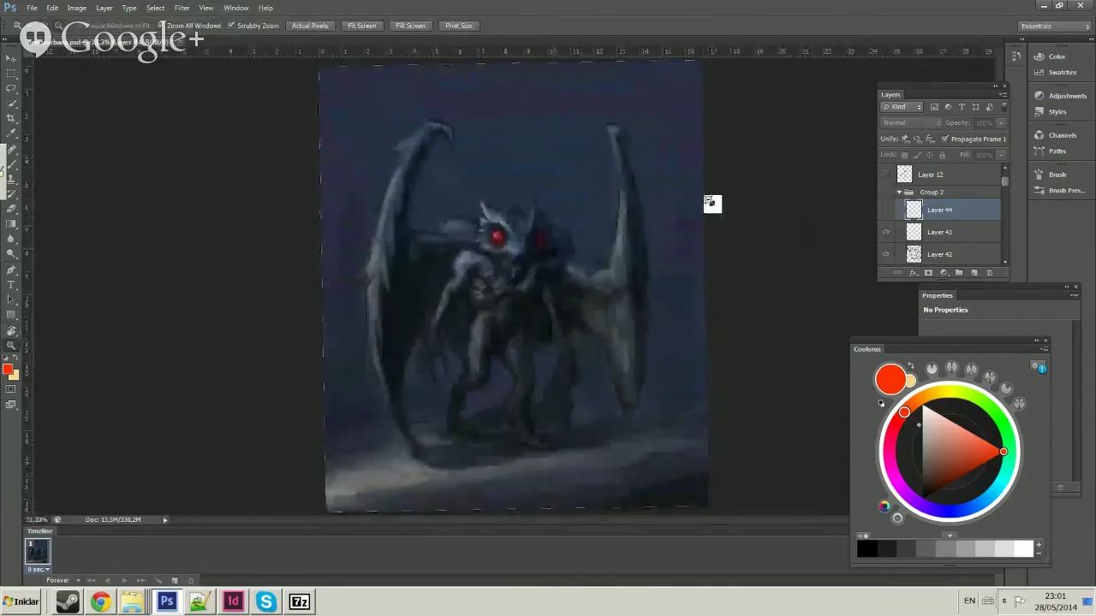
scroll(676, 212, down, 1)
scroll(665, 205, up, 1)
scroll(637, 225, down, 1)
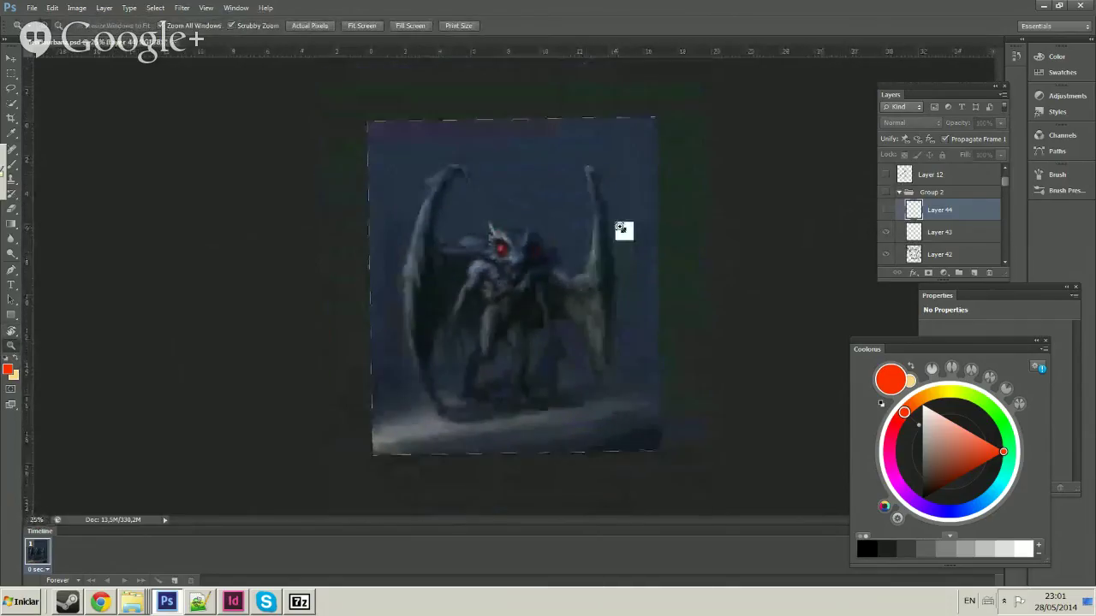
scroll(623, 229, up, 1)
click(886, 193)
click(887, 193)
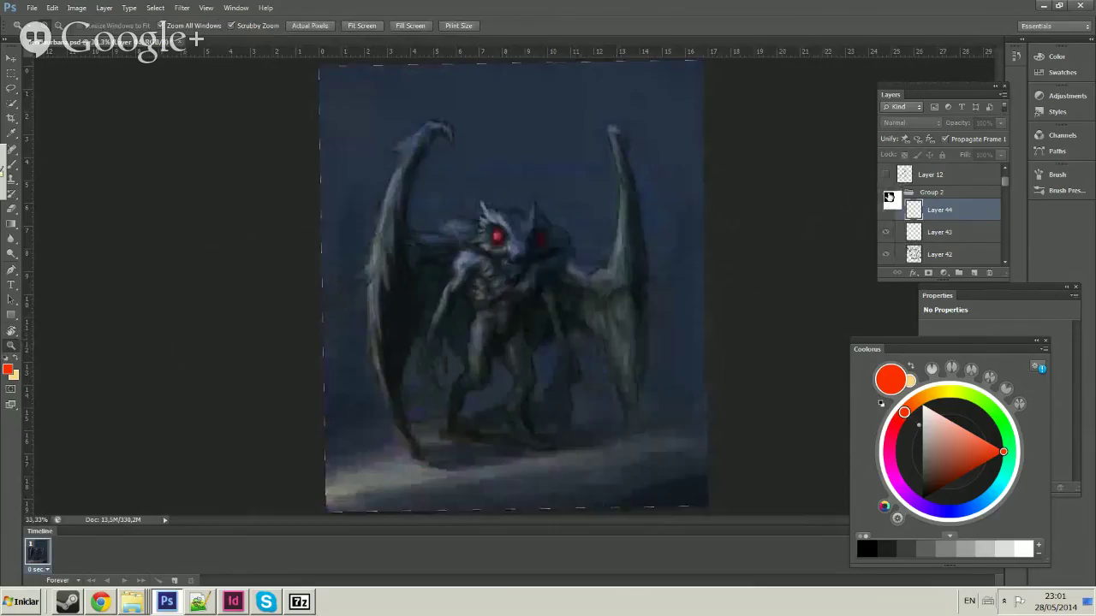
click(887, 194)
click(886, 194)
click(886, 193)
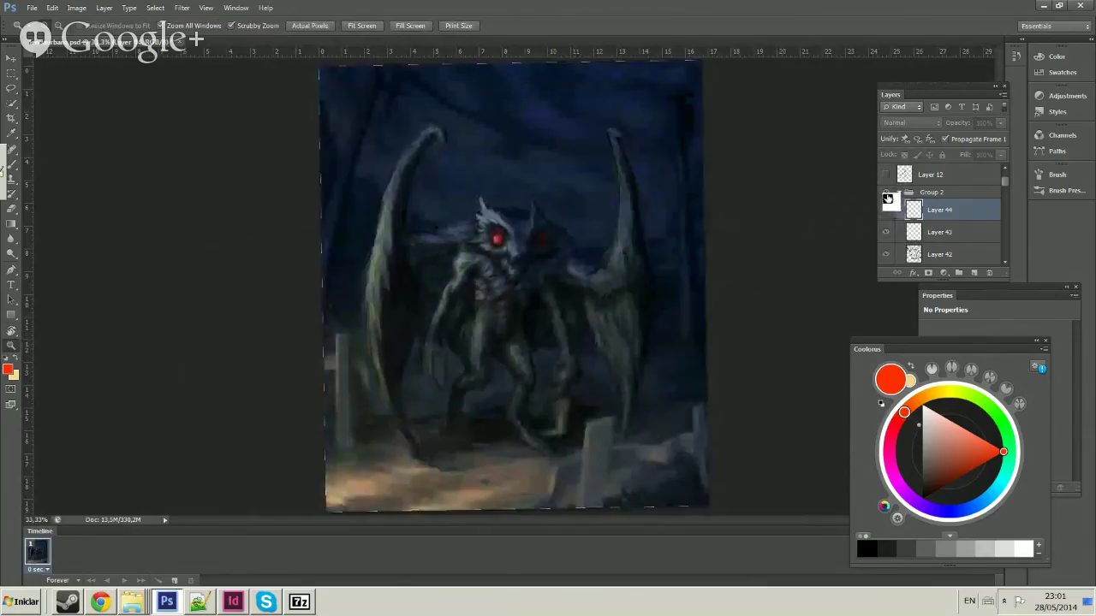
click(888, 198)
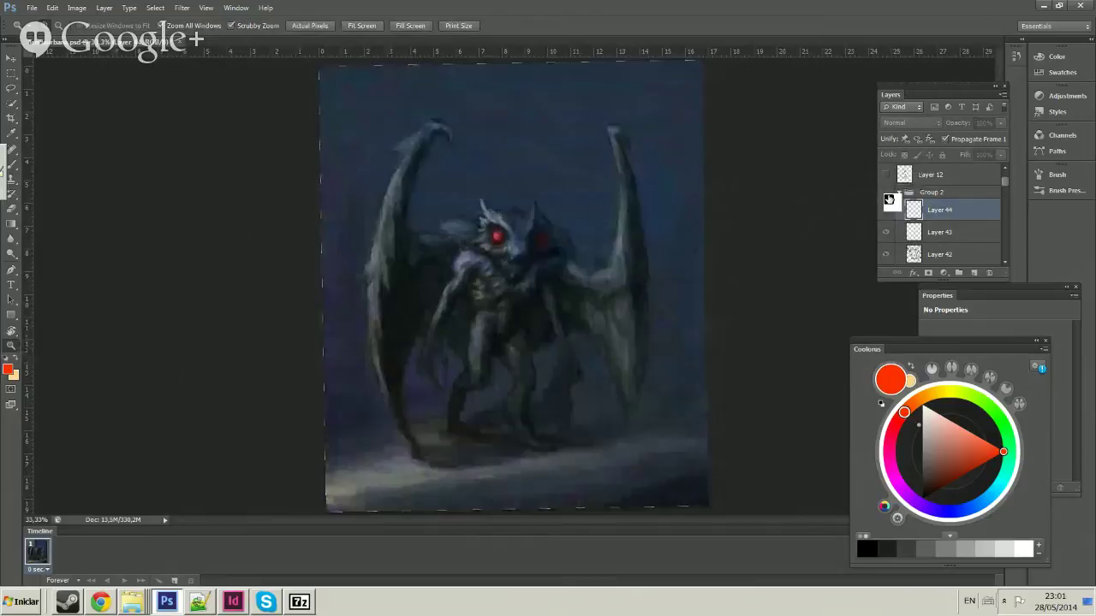
click(886, 194)
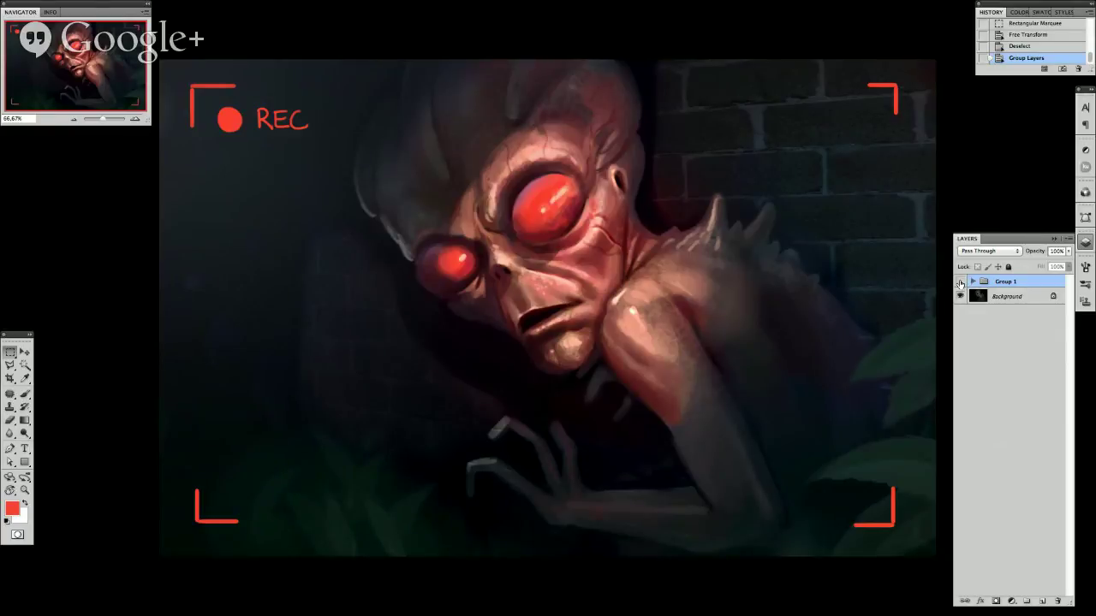
click(959, 283)
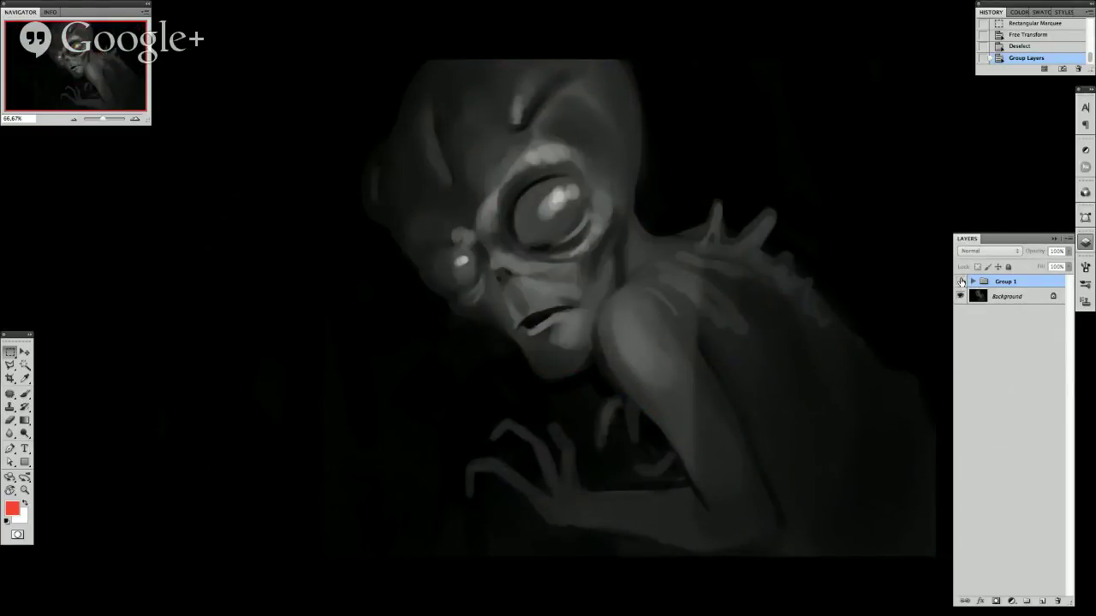
click(959, 283)
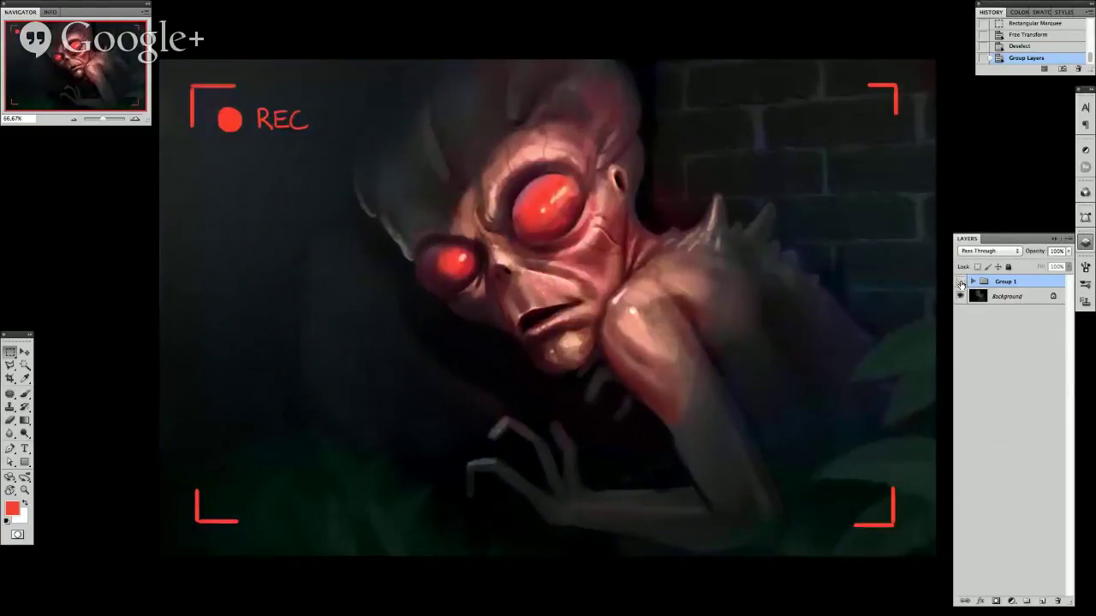
click(960, 282)
click(959, 283)
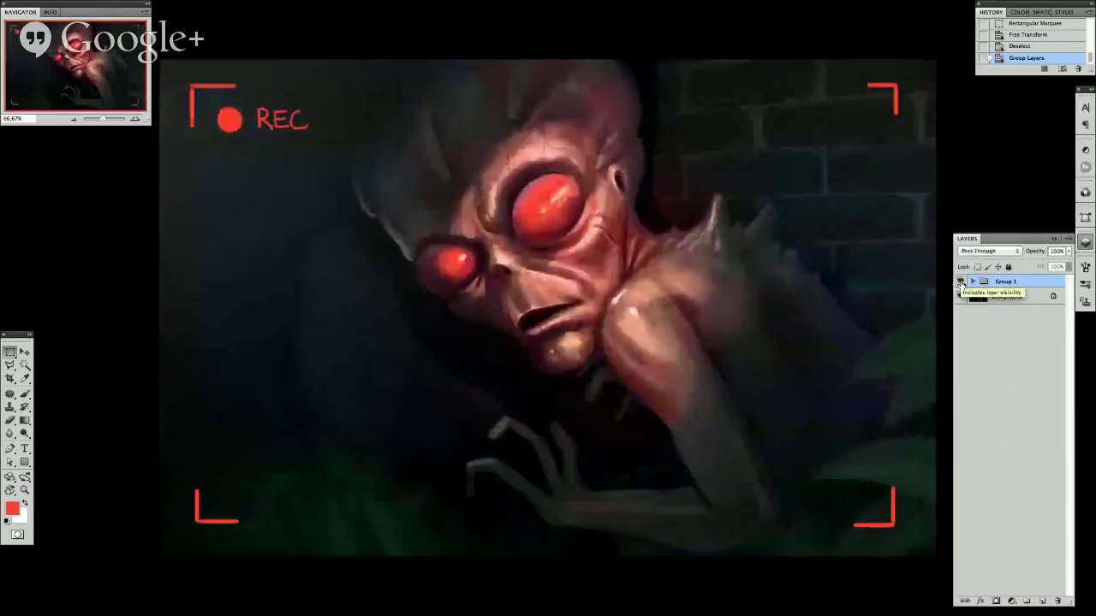
click(959, 283)
click(960, 283)
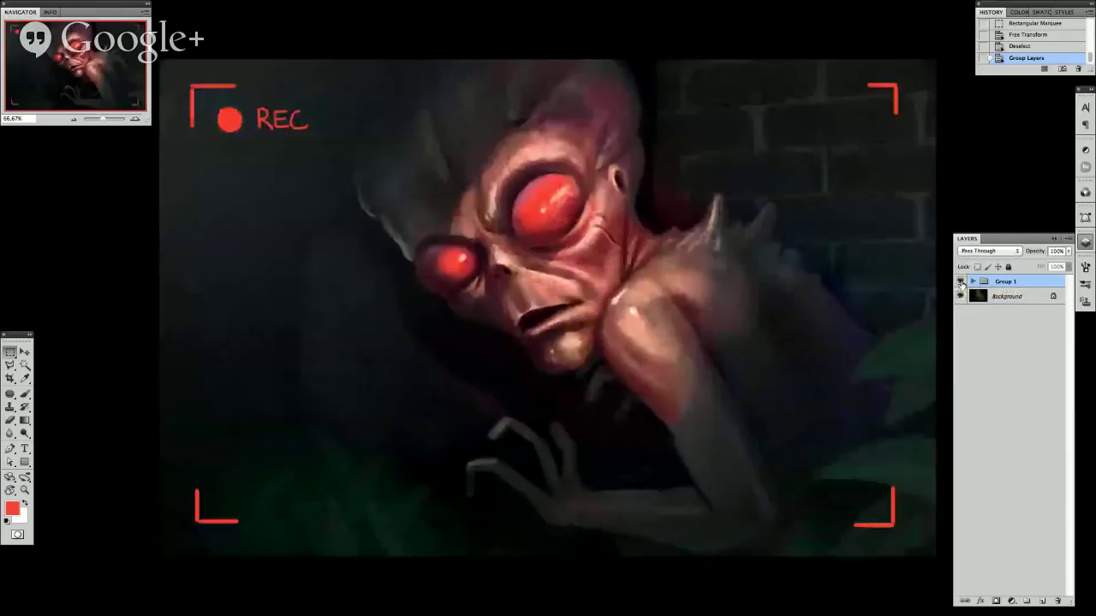
click(960, 283)
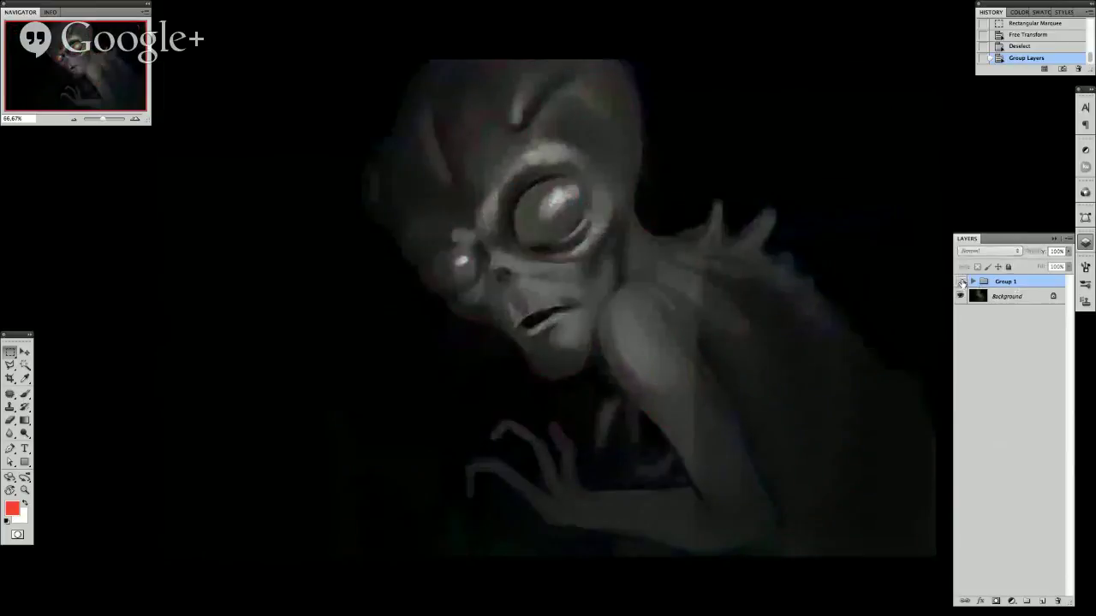
click(960, 282)
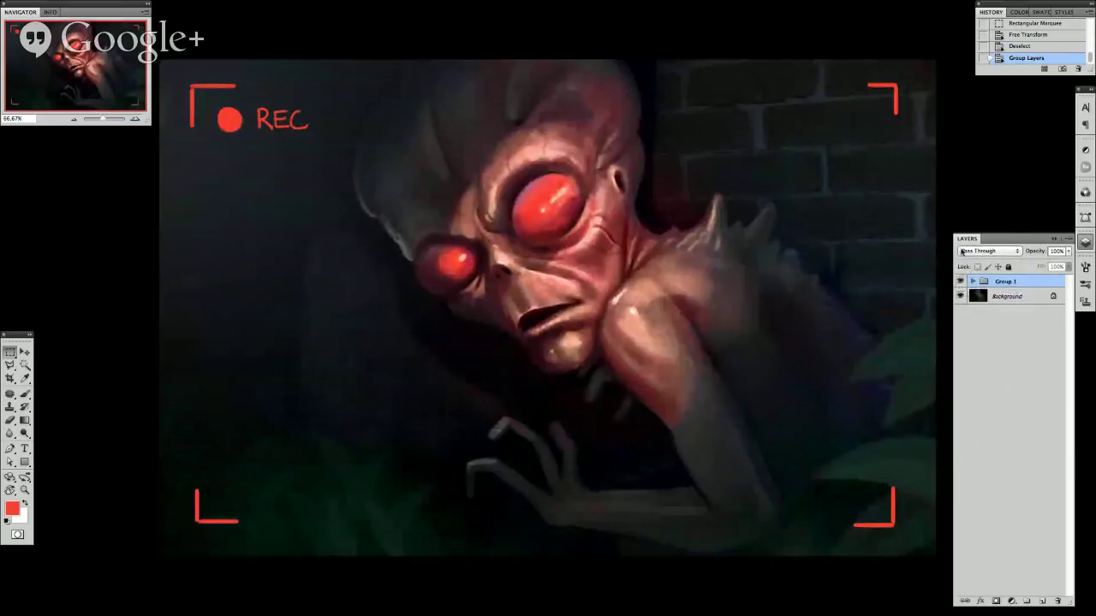
click(961, 281)
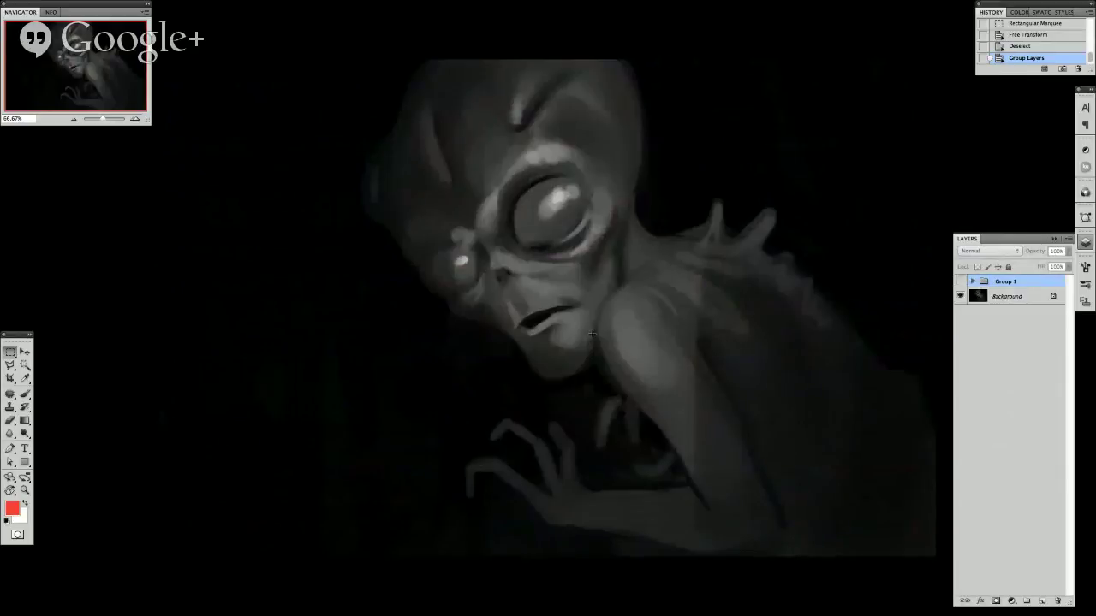
click(961, 281)
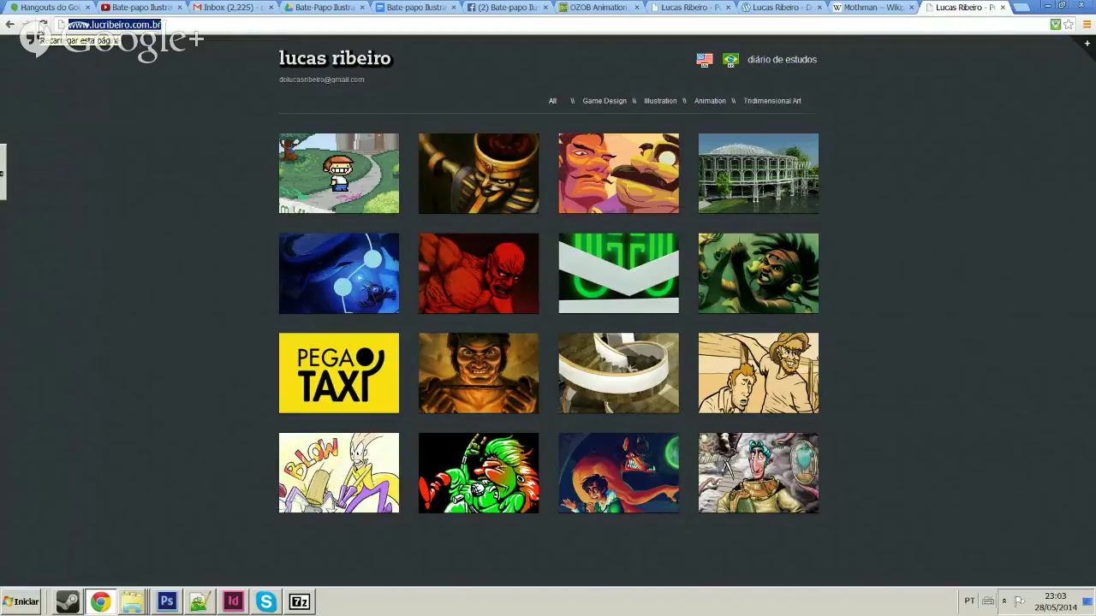
Switch to the Hangouts call and stop the screen share.
click(45, 7)
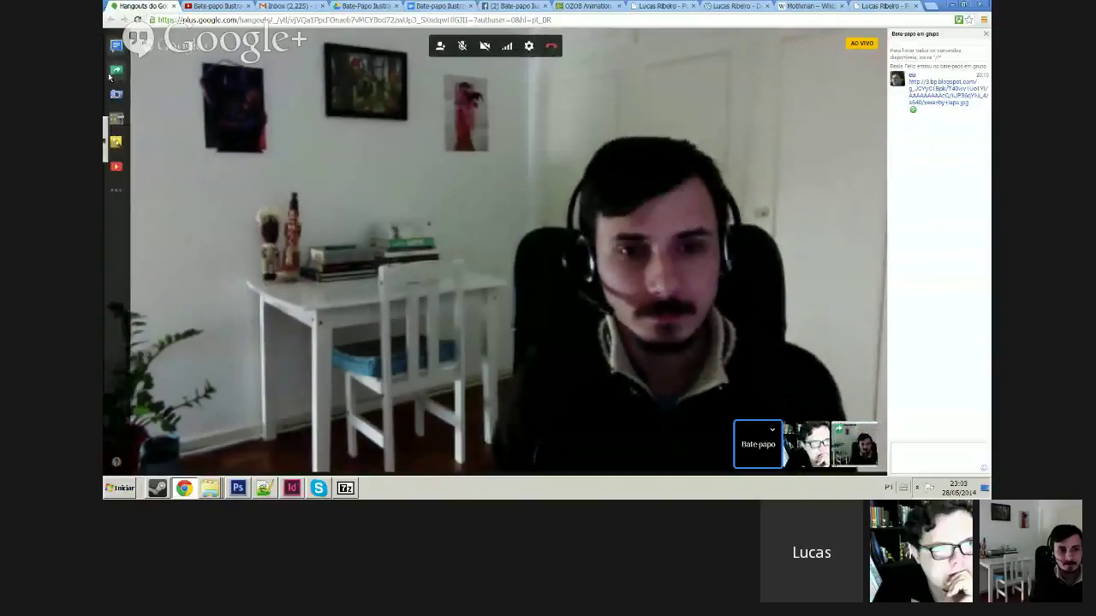
click(110, 77)
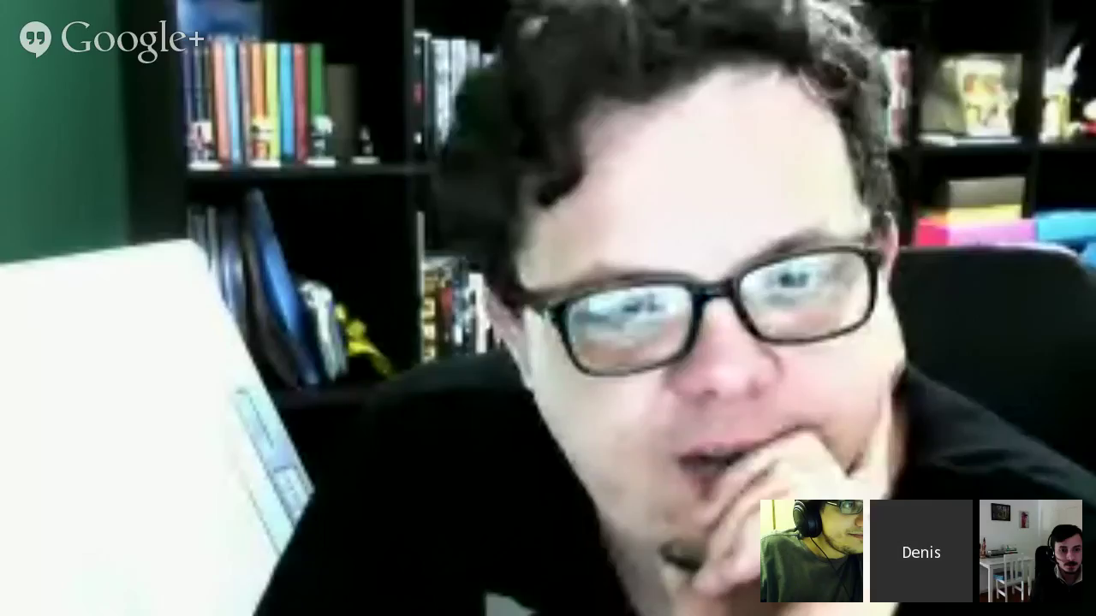